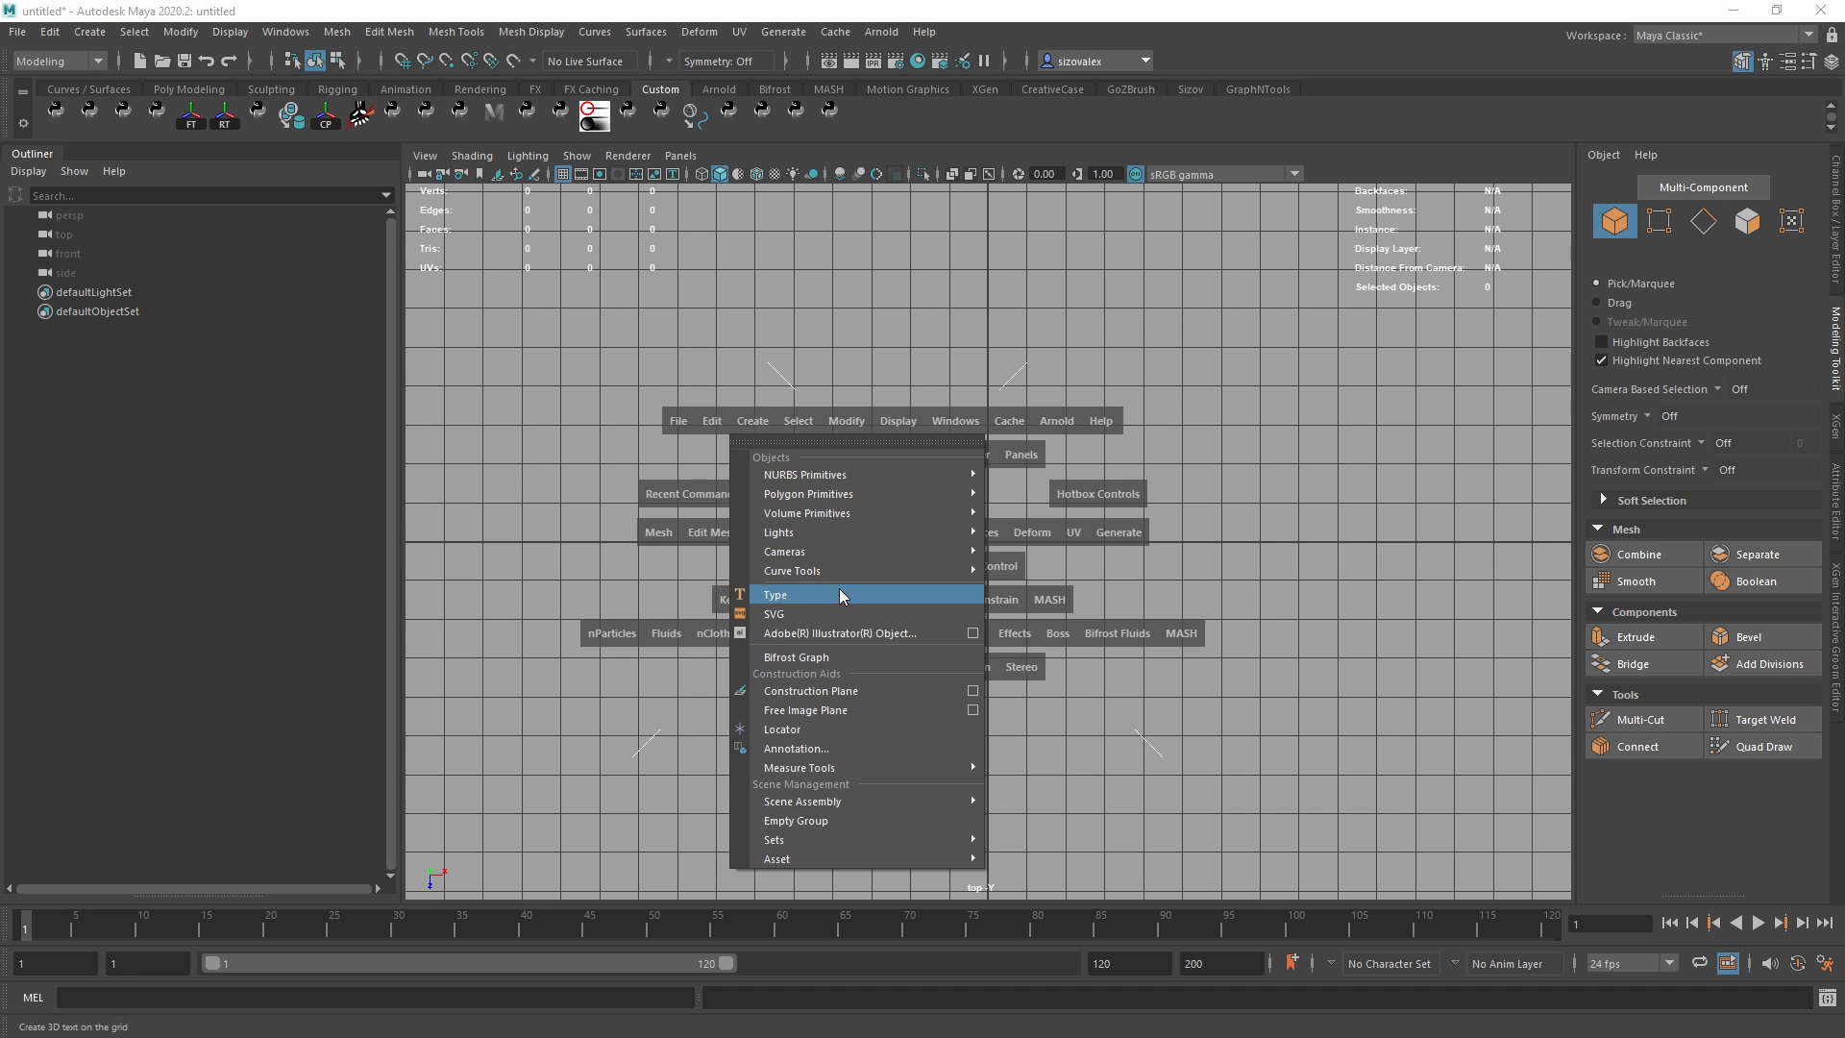
# Activate the Pencil Curve Tool for drawing in the top view.
pyautogui.moveTo(844, 572)
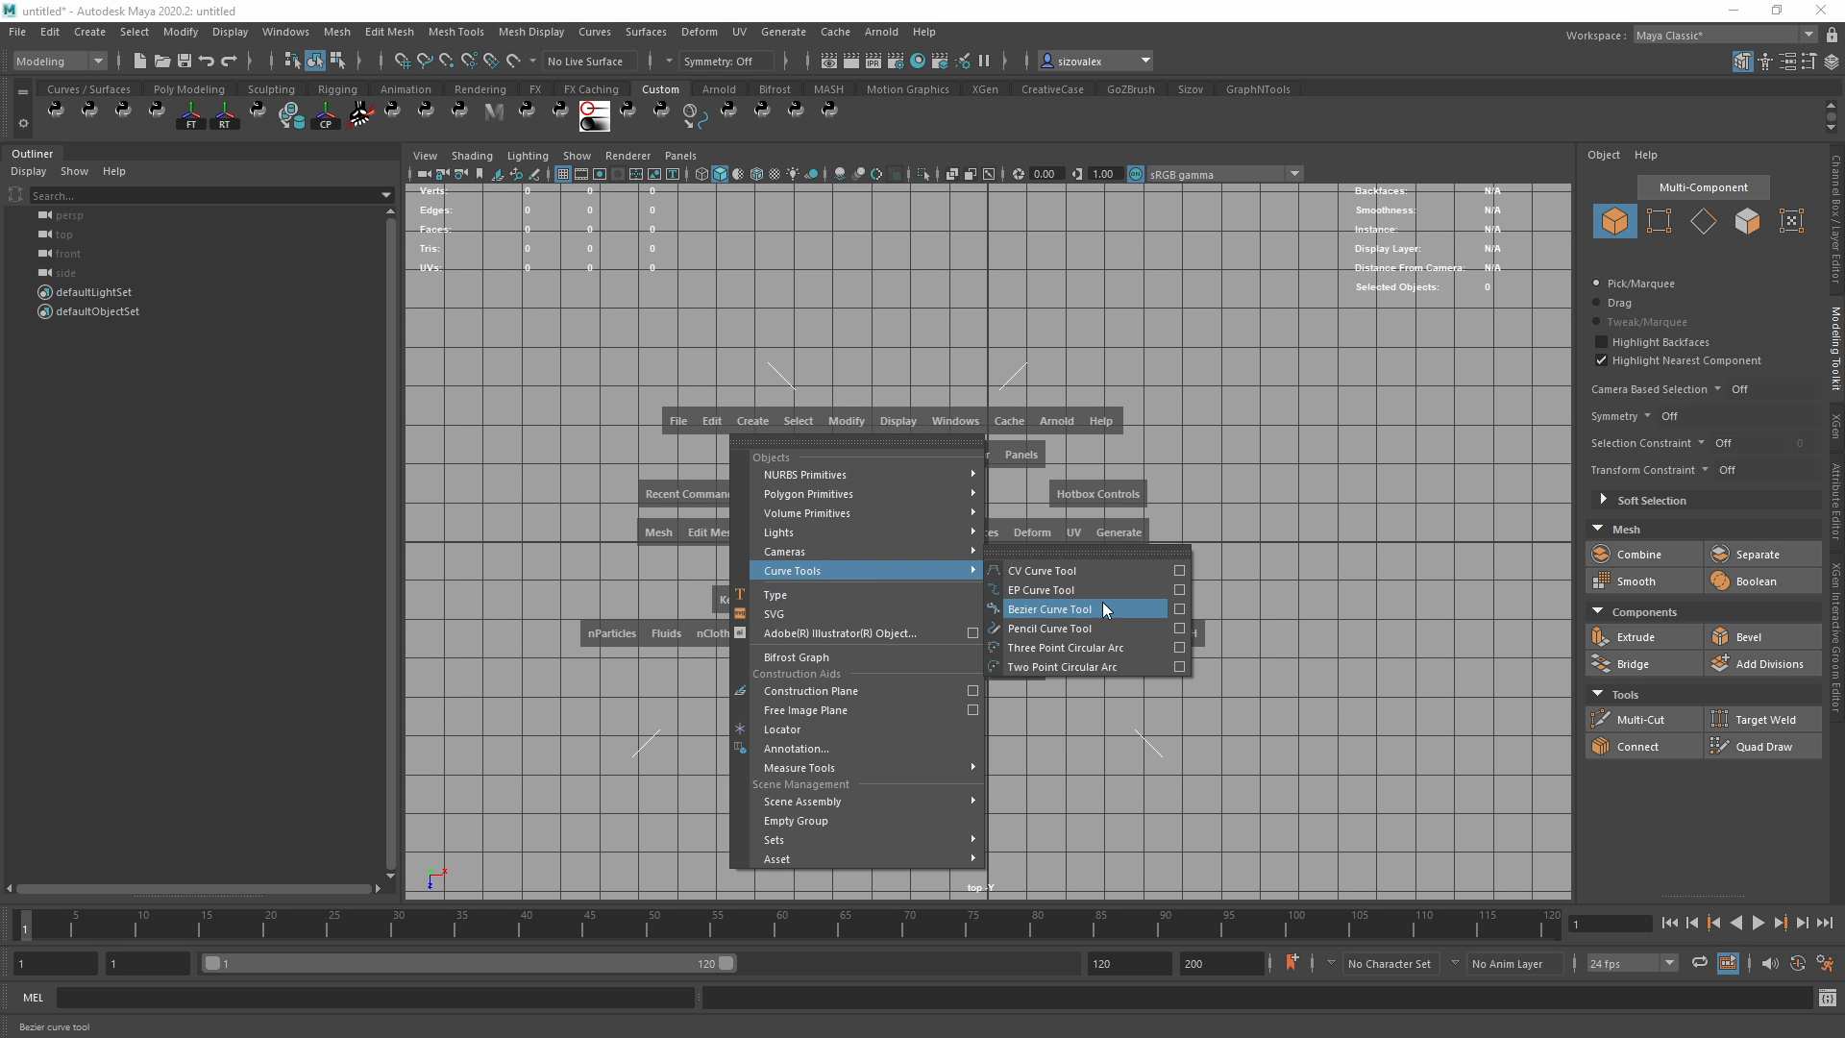
pyautogui.click(1088, 626)
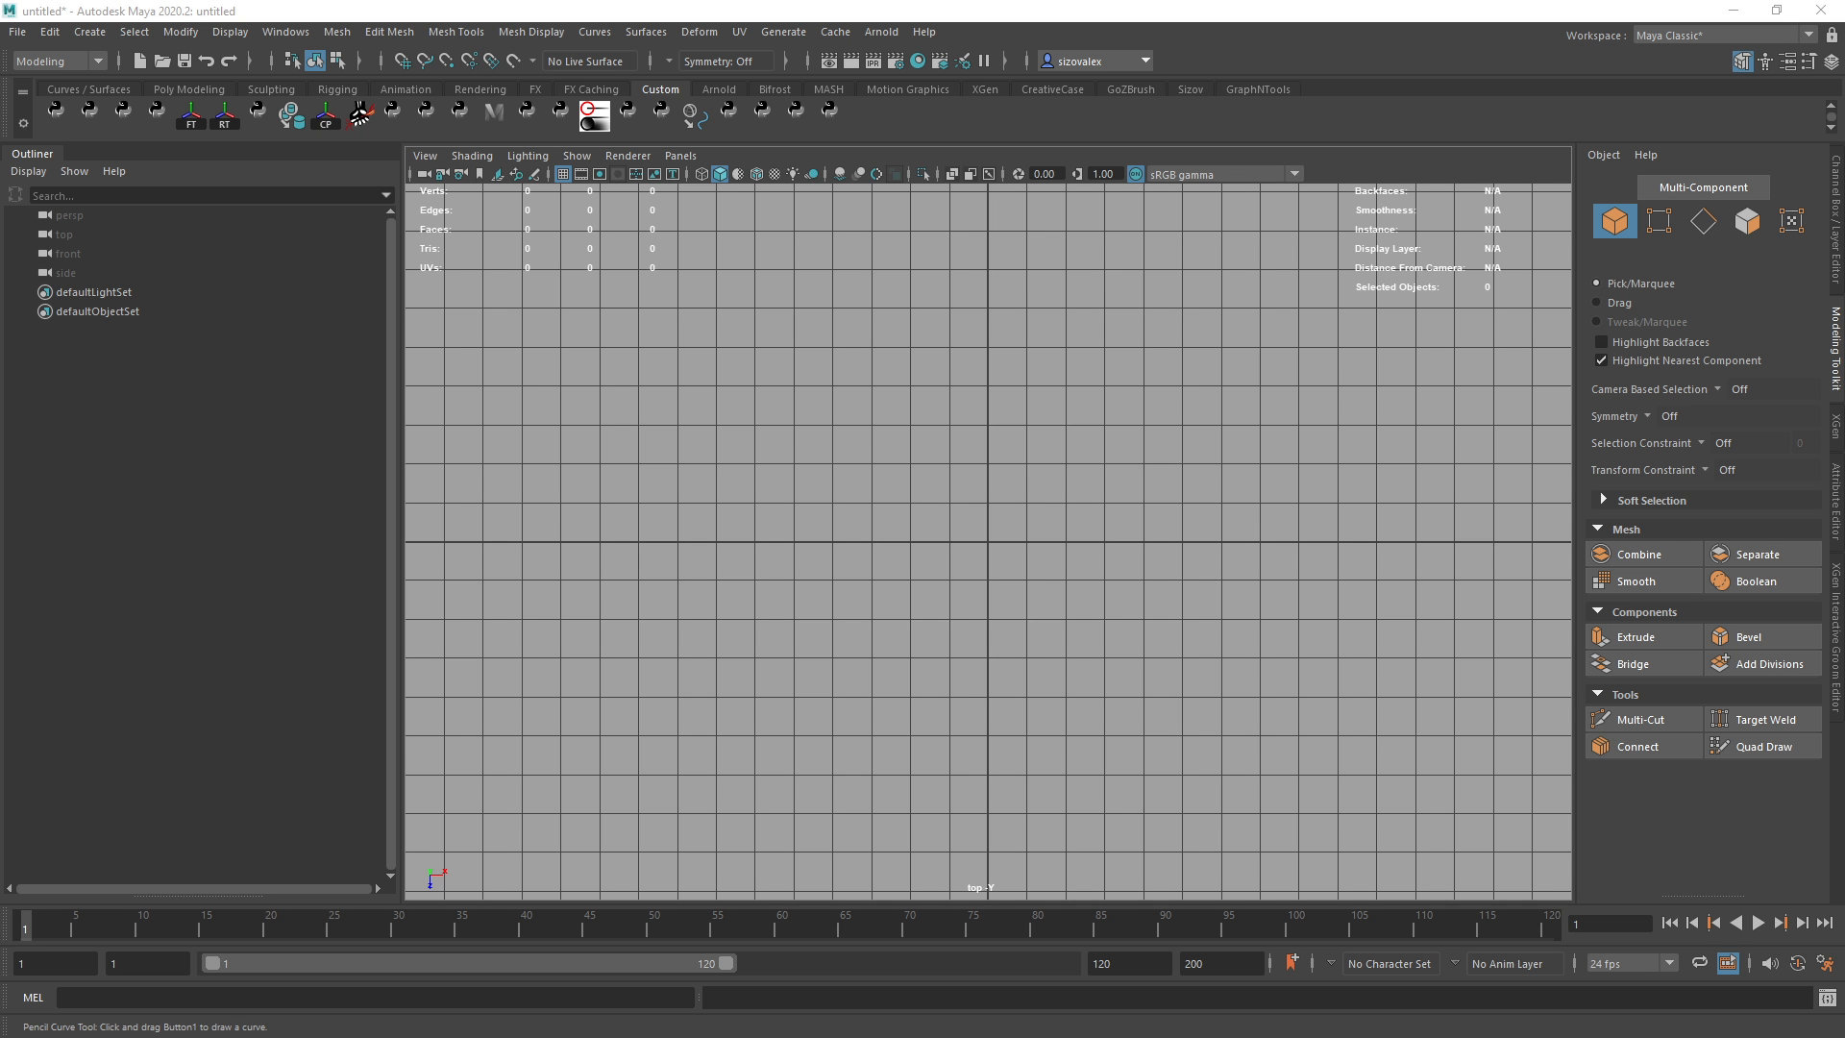
# Switch to Chrome and search Google Images for "feather" in a new tab.
pyautogui.hotkey('alt', 'Tab')
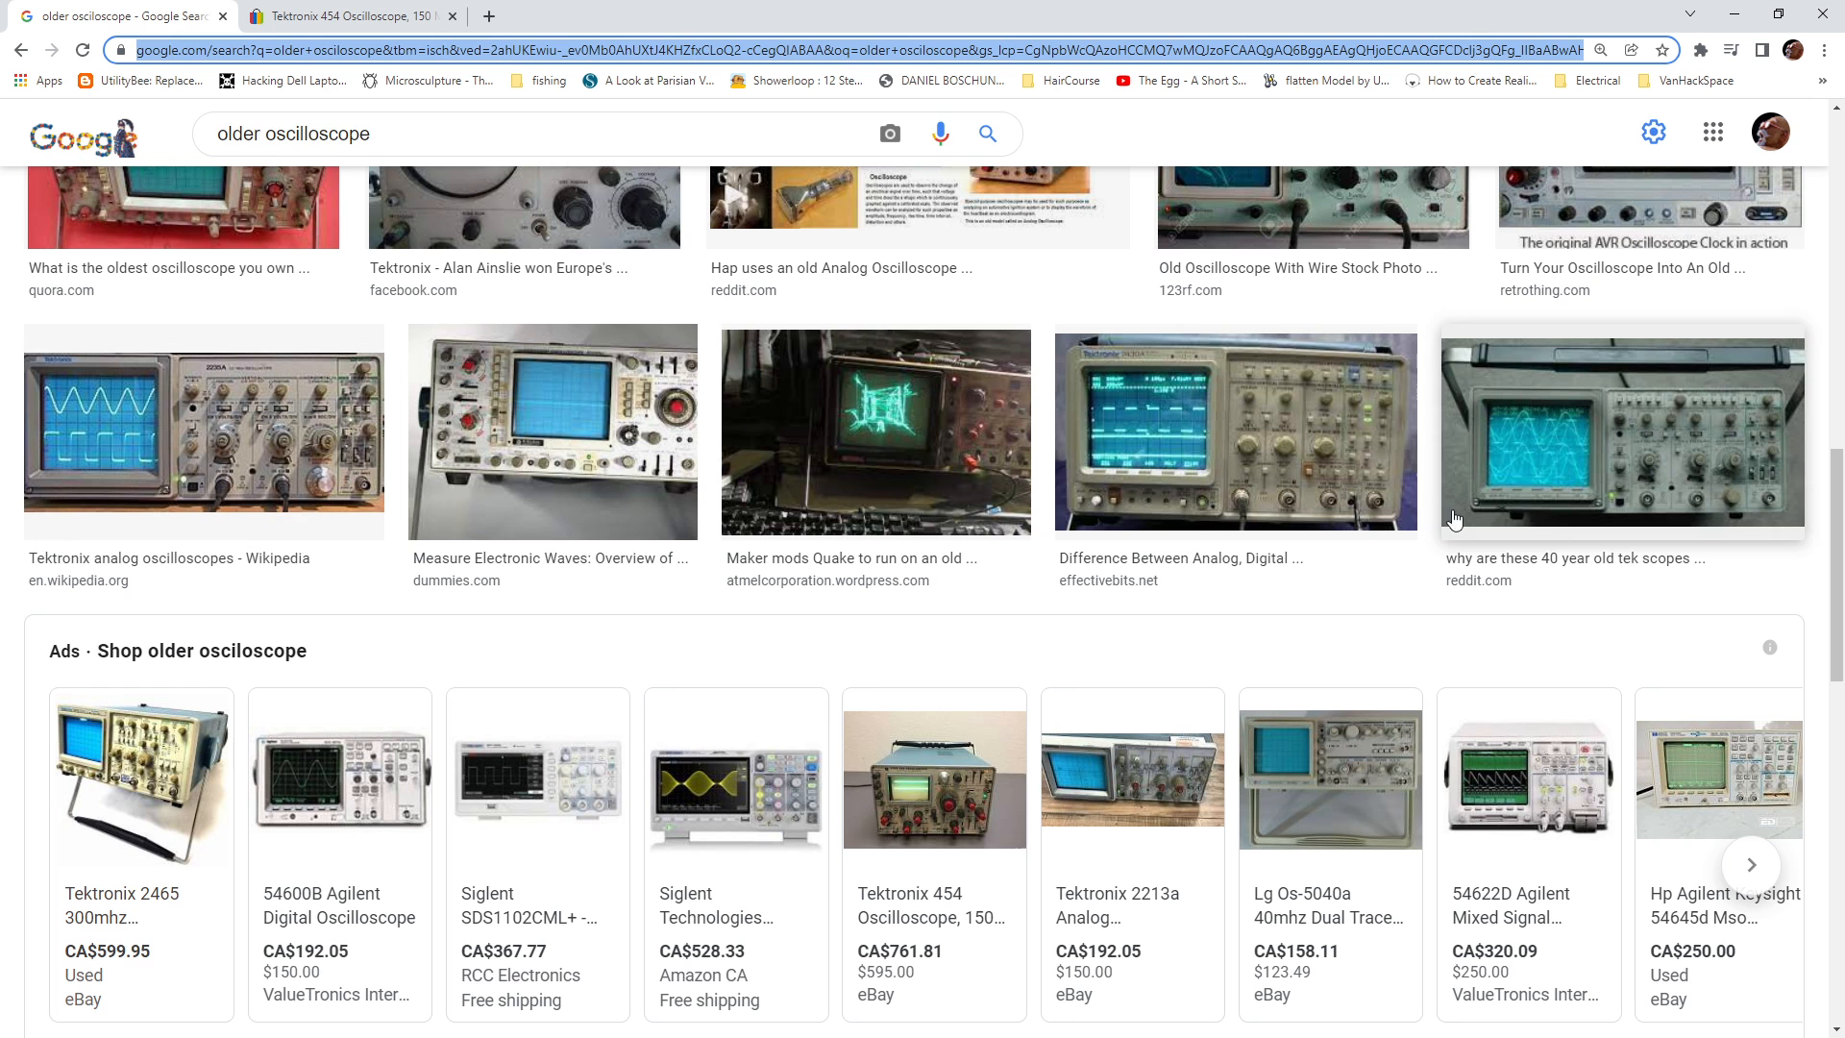
pyautogui.click(494, 25)
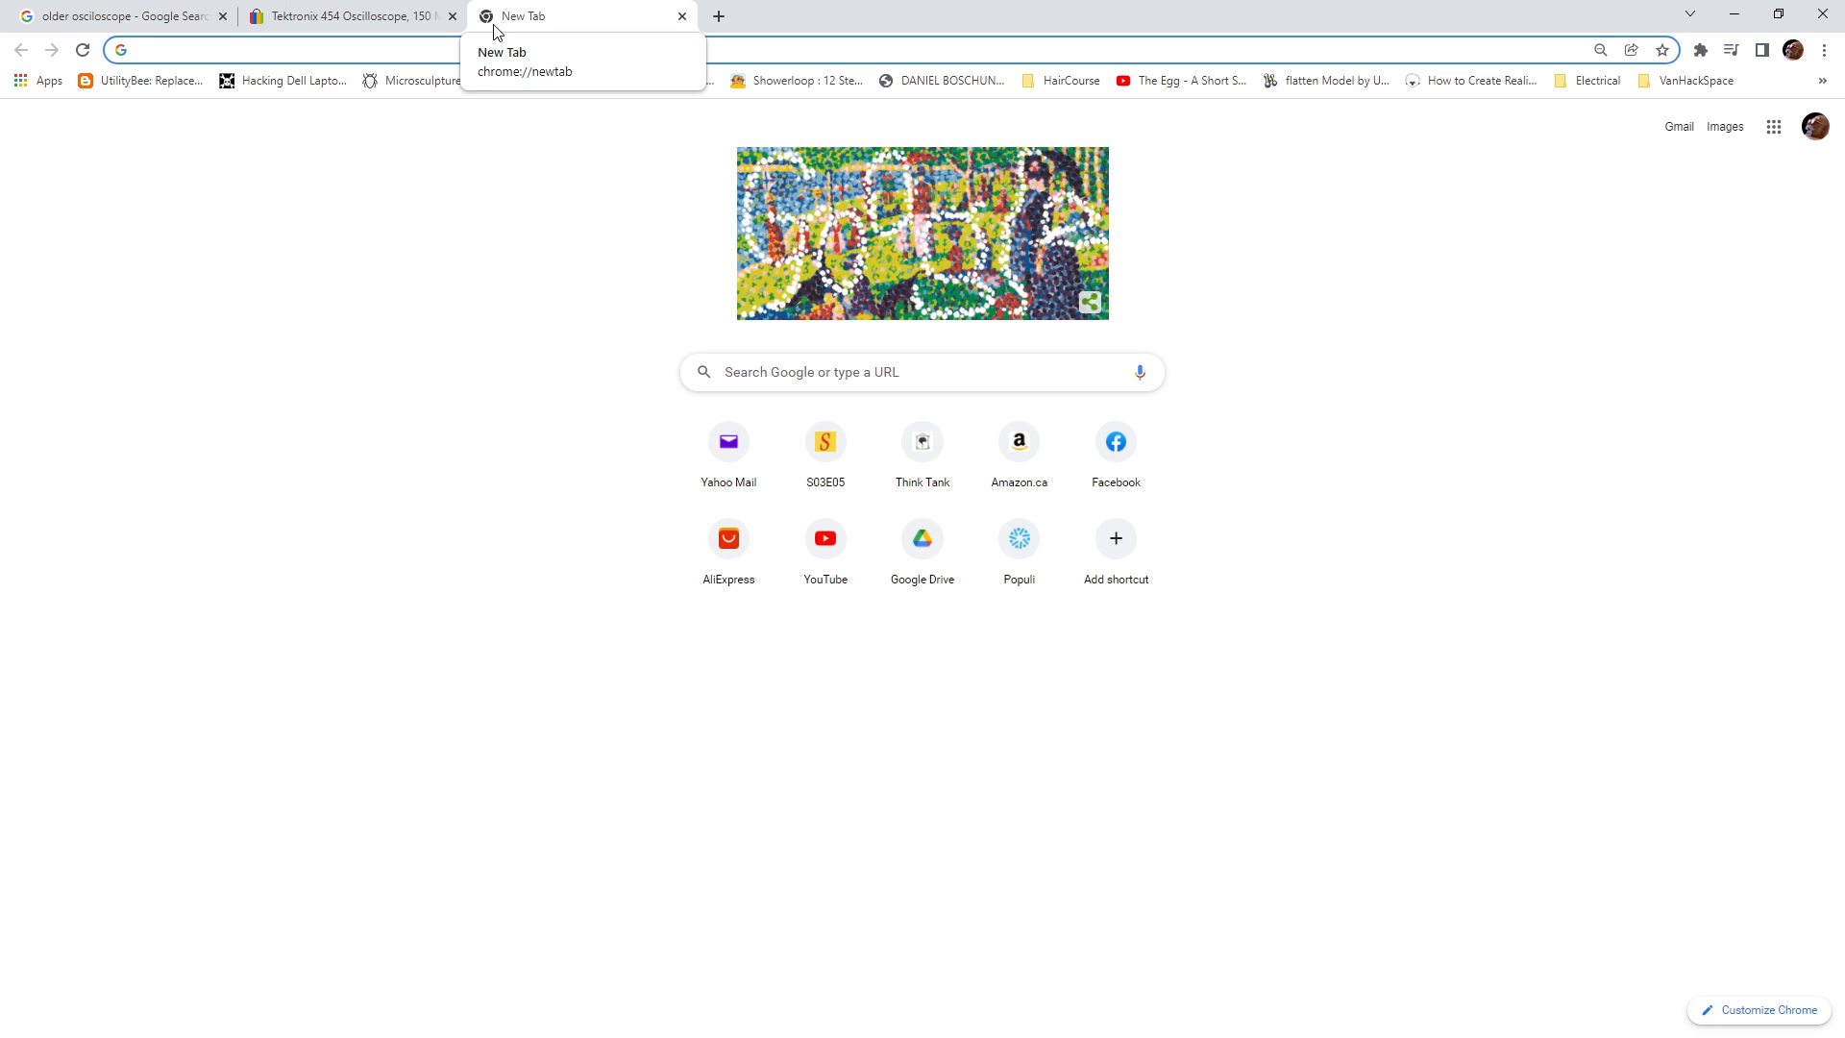
pyautogui.write('feathy')
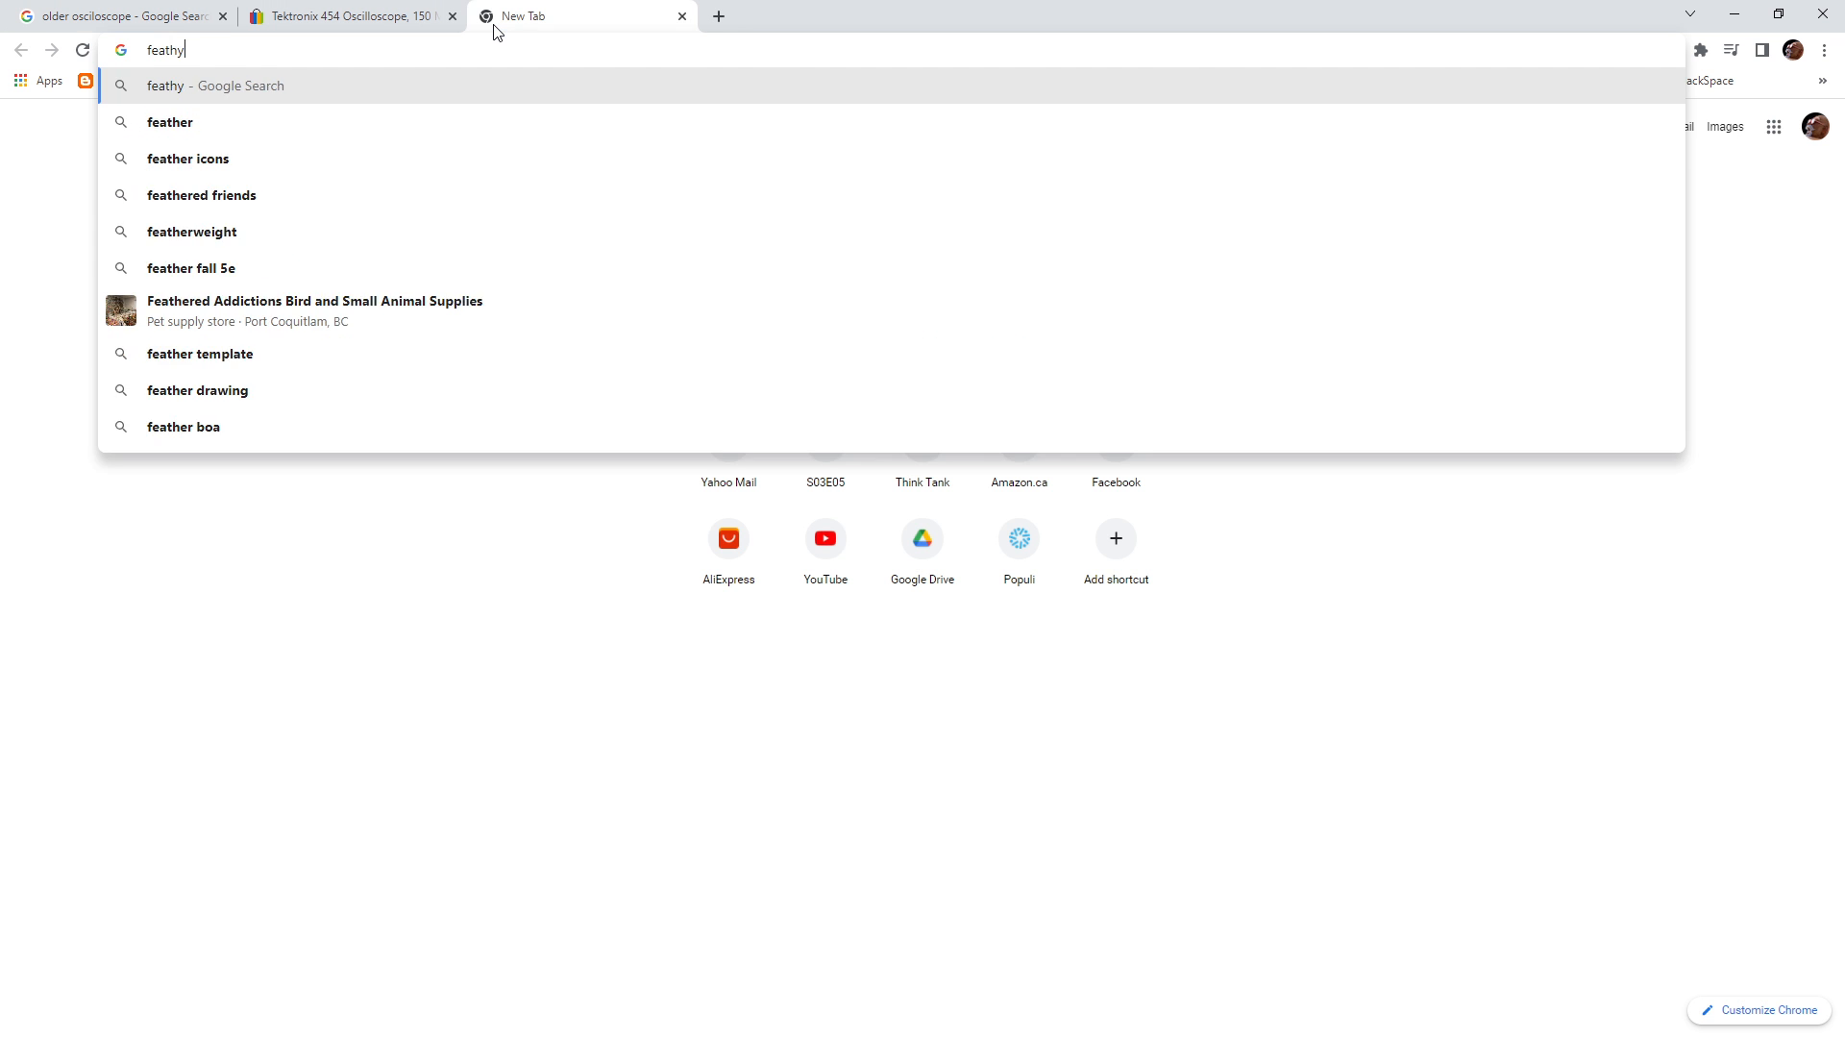
pyautogui.press('BackSpace')
pyautogui.write('er')
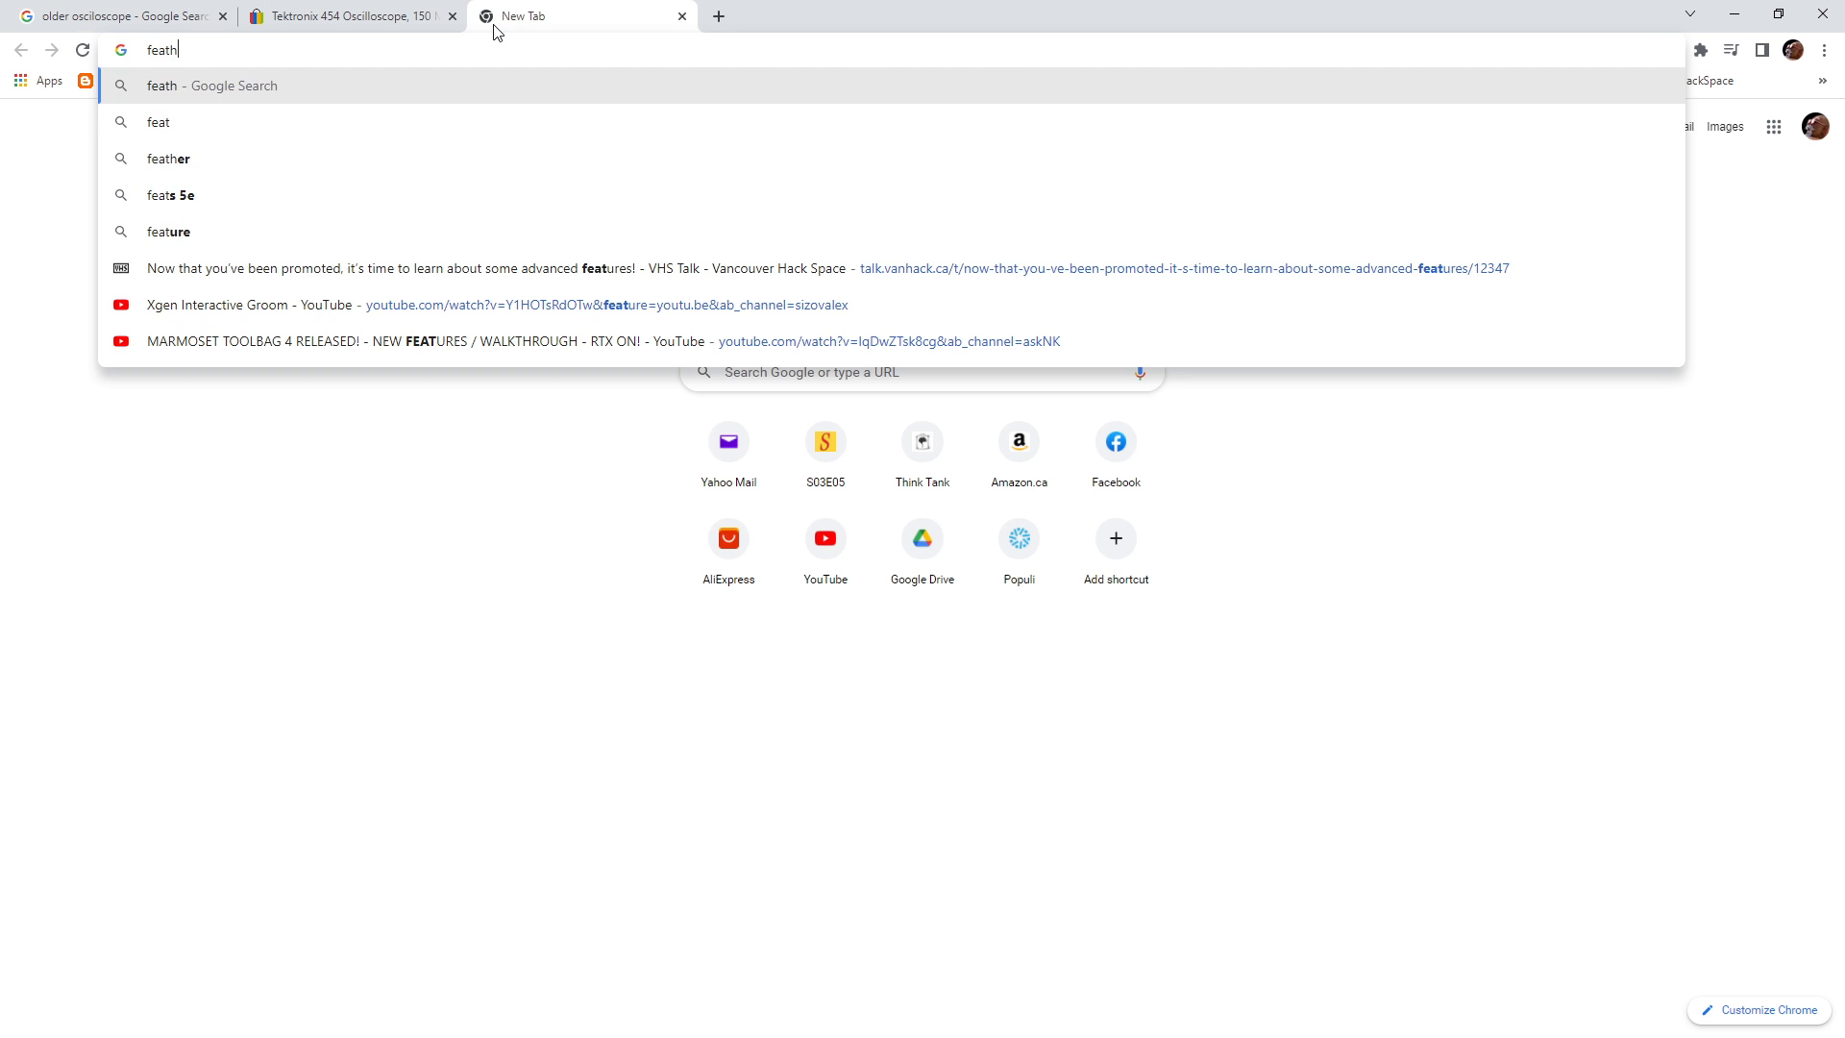
pyautogui.press('Return')
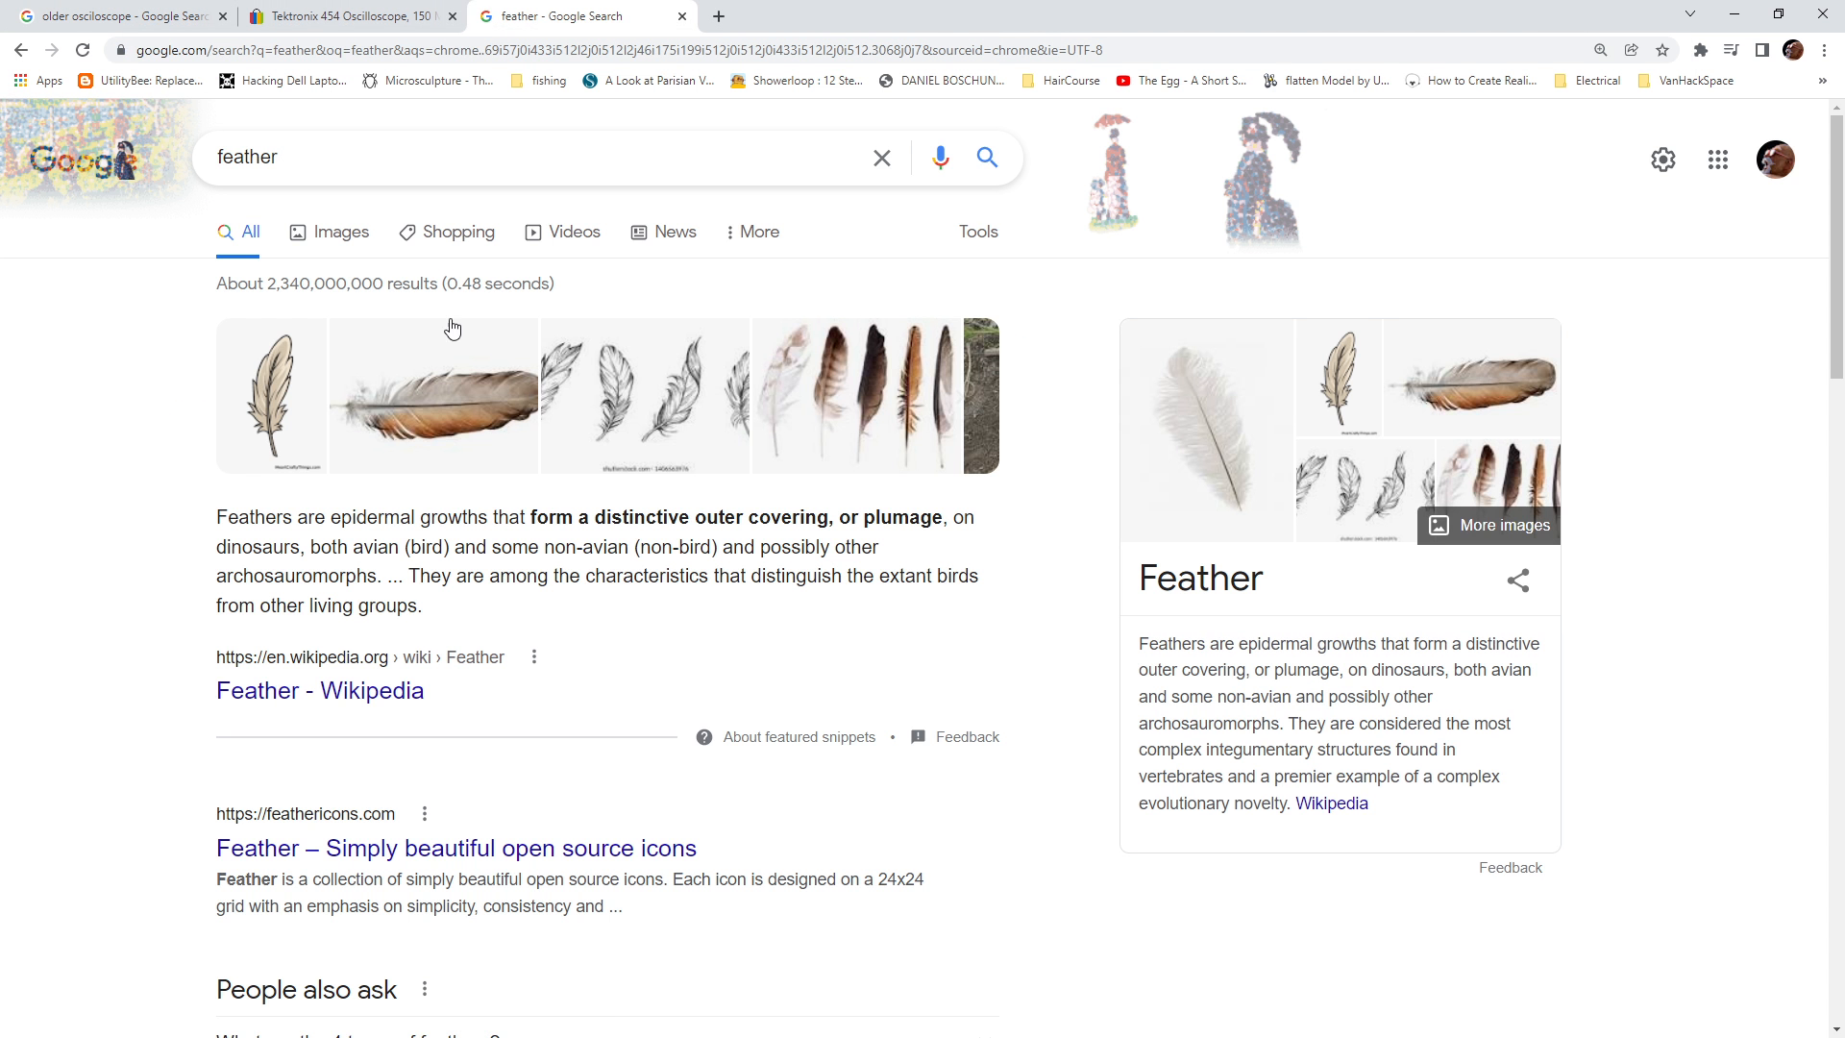
pyautogui.click(329, 232)
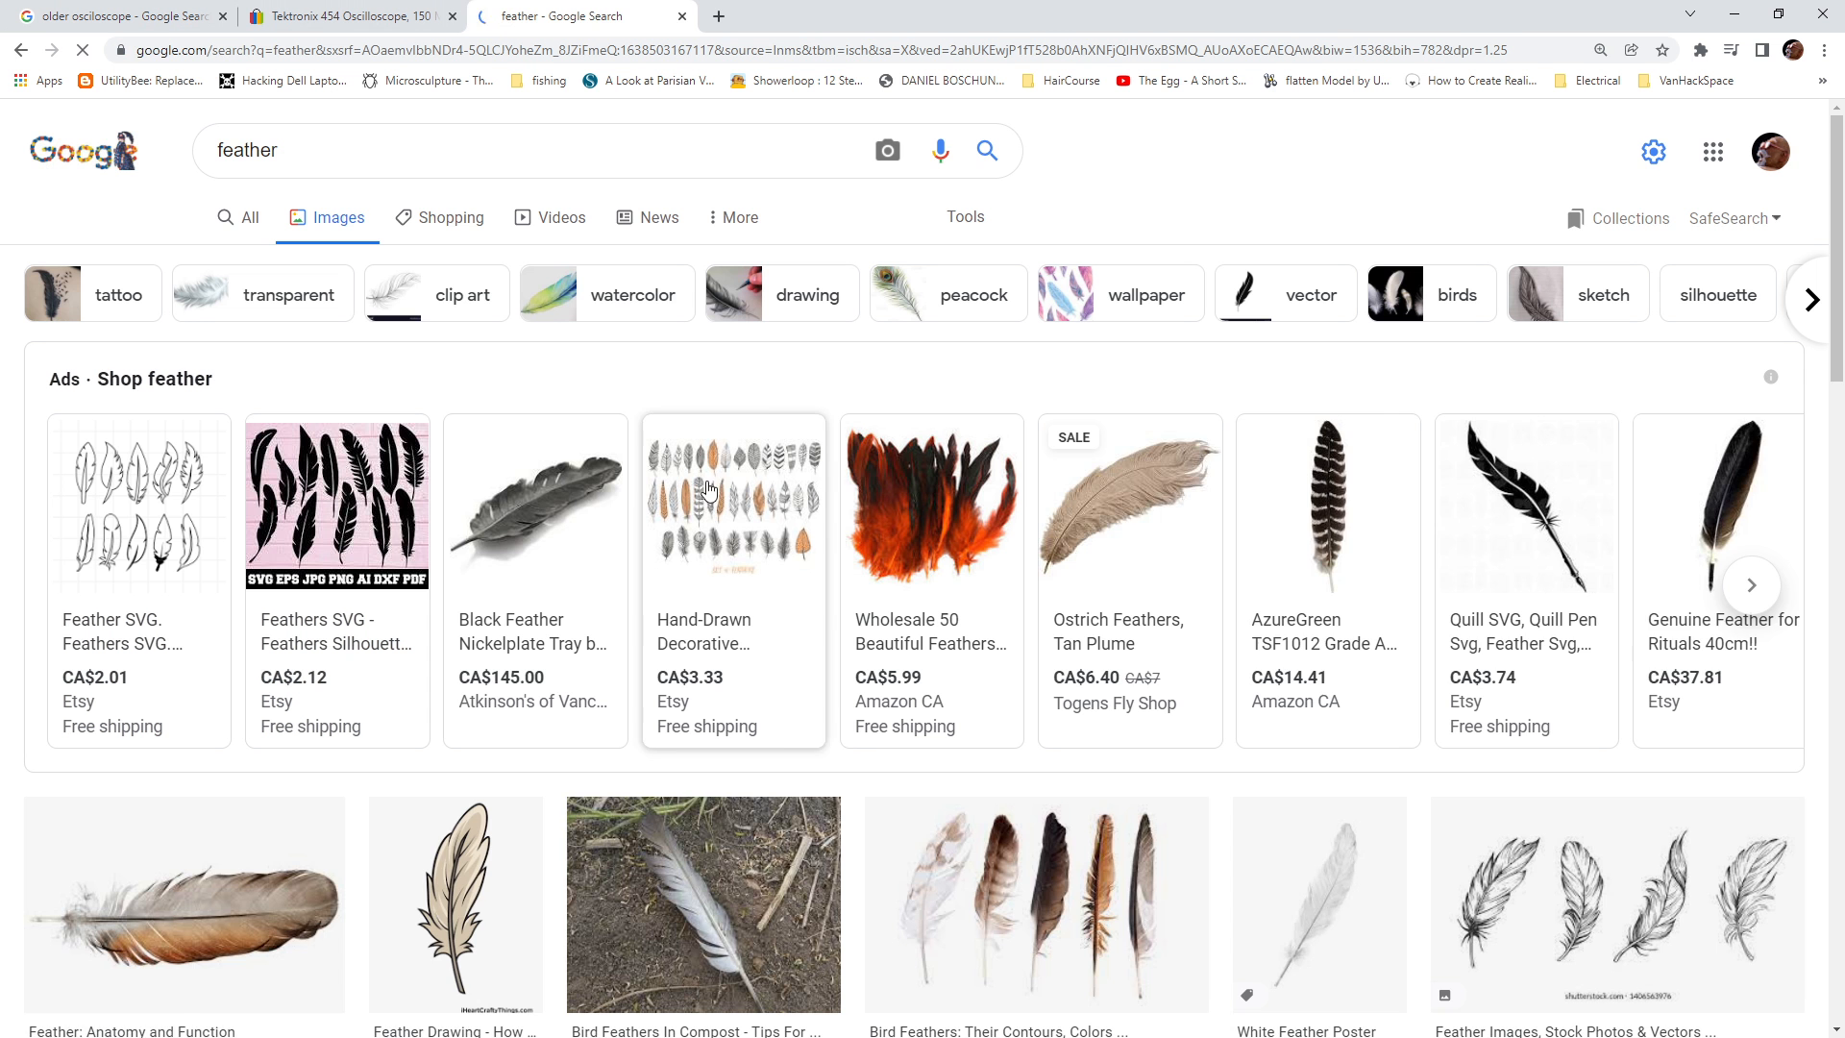
# Open Earth Life's five-feather picture, featherhead.jpg, in its own tab as reference and close the article page.
pyautogui.click(183, 904)
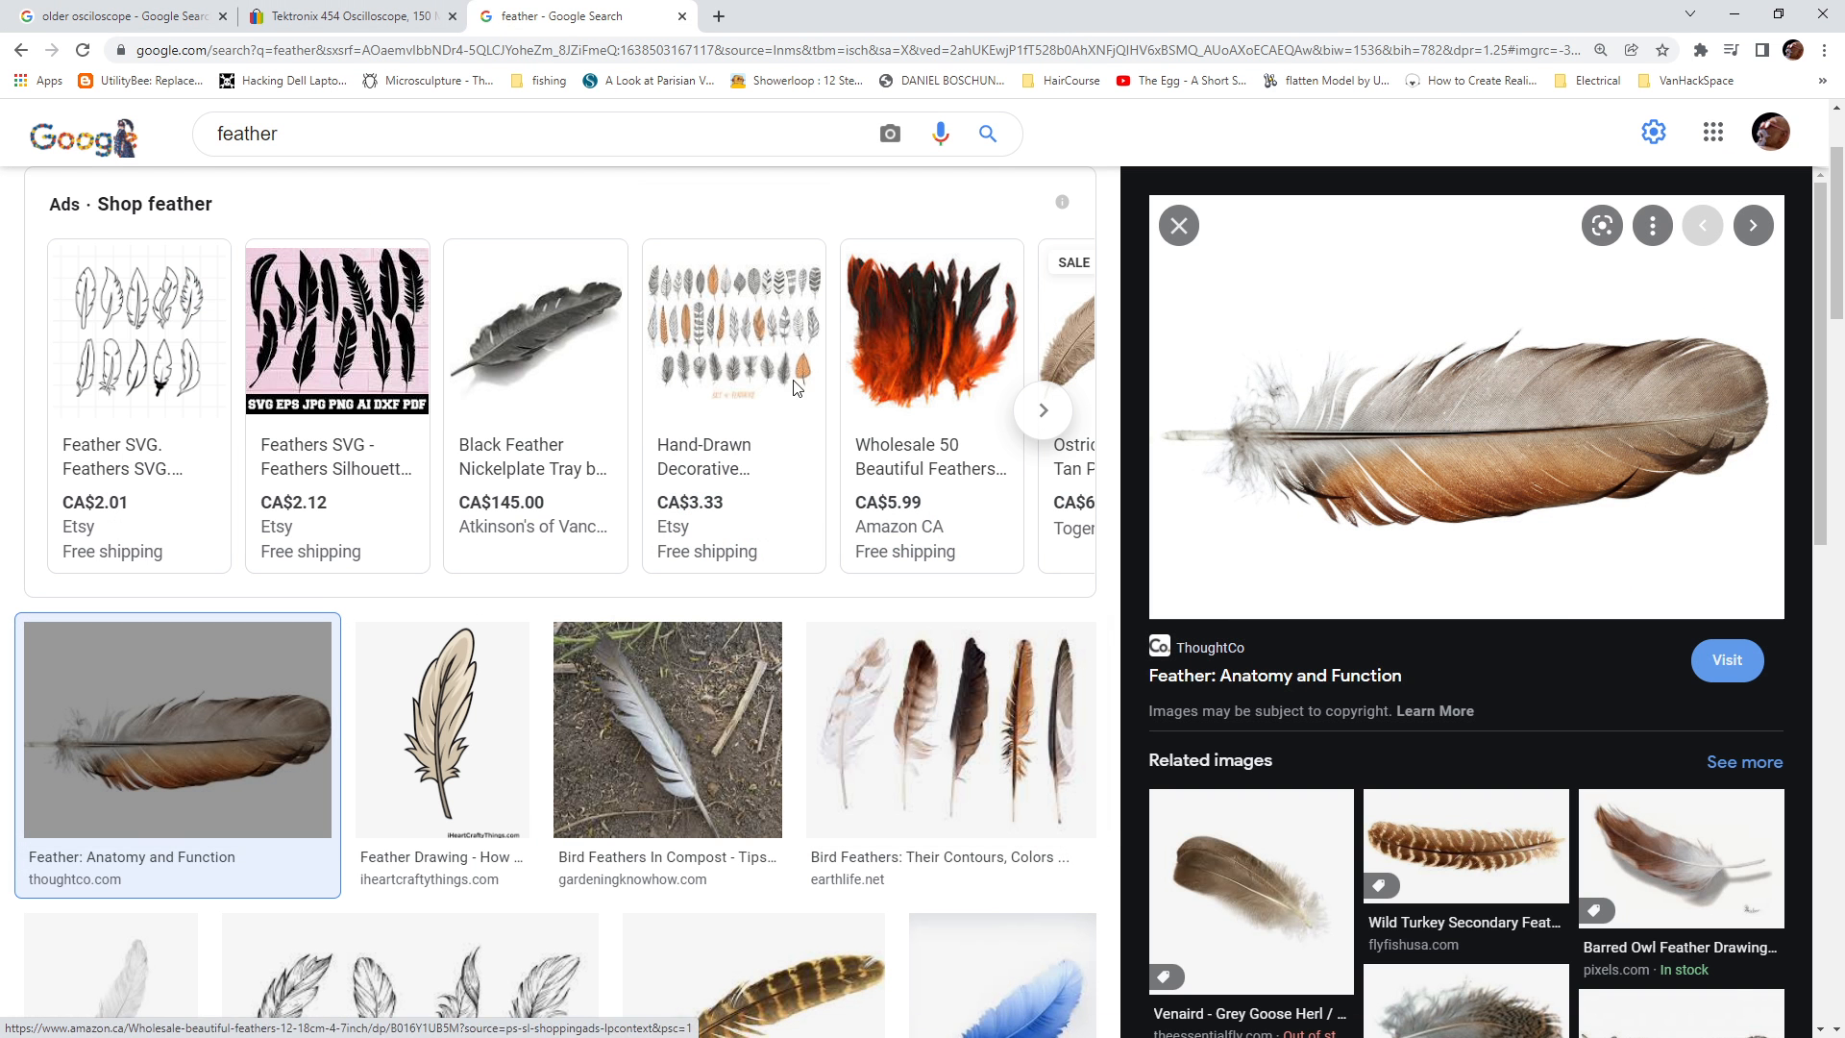
pyautogui.click(961, 766)
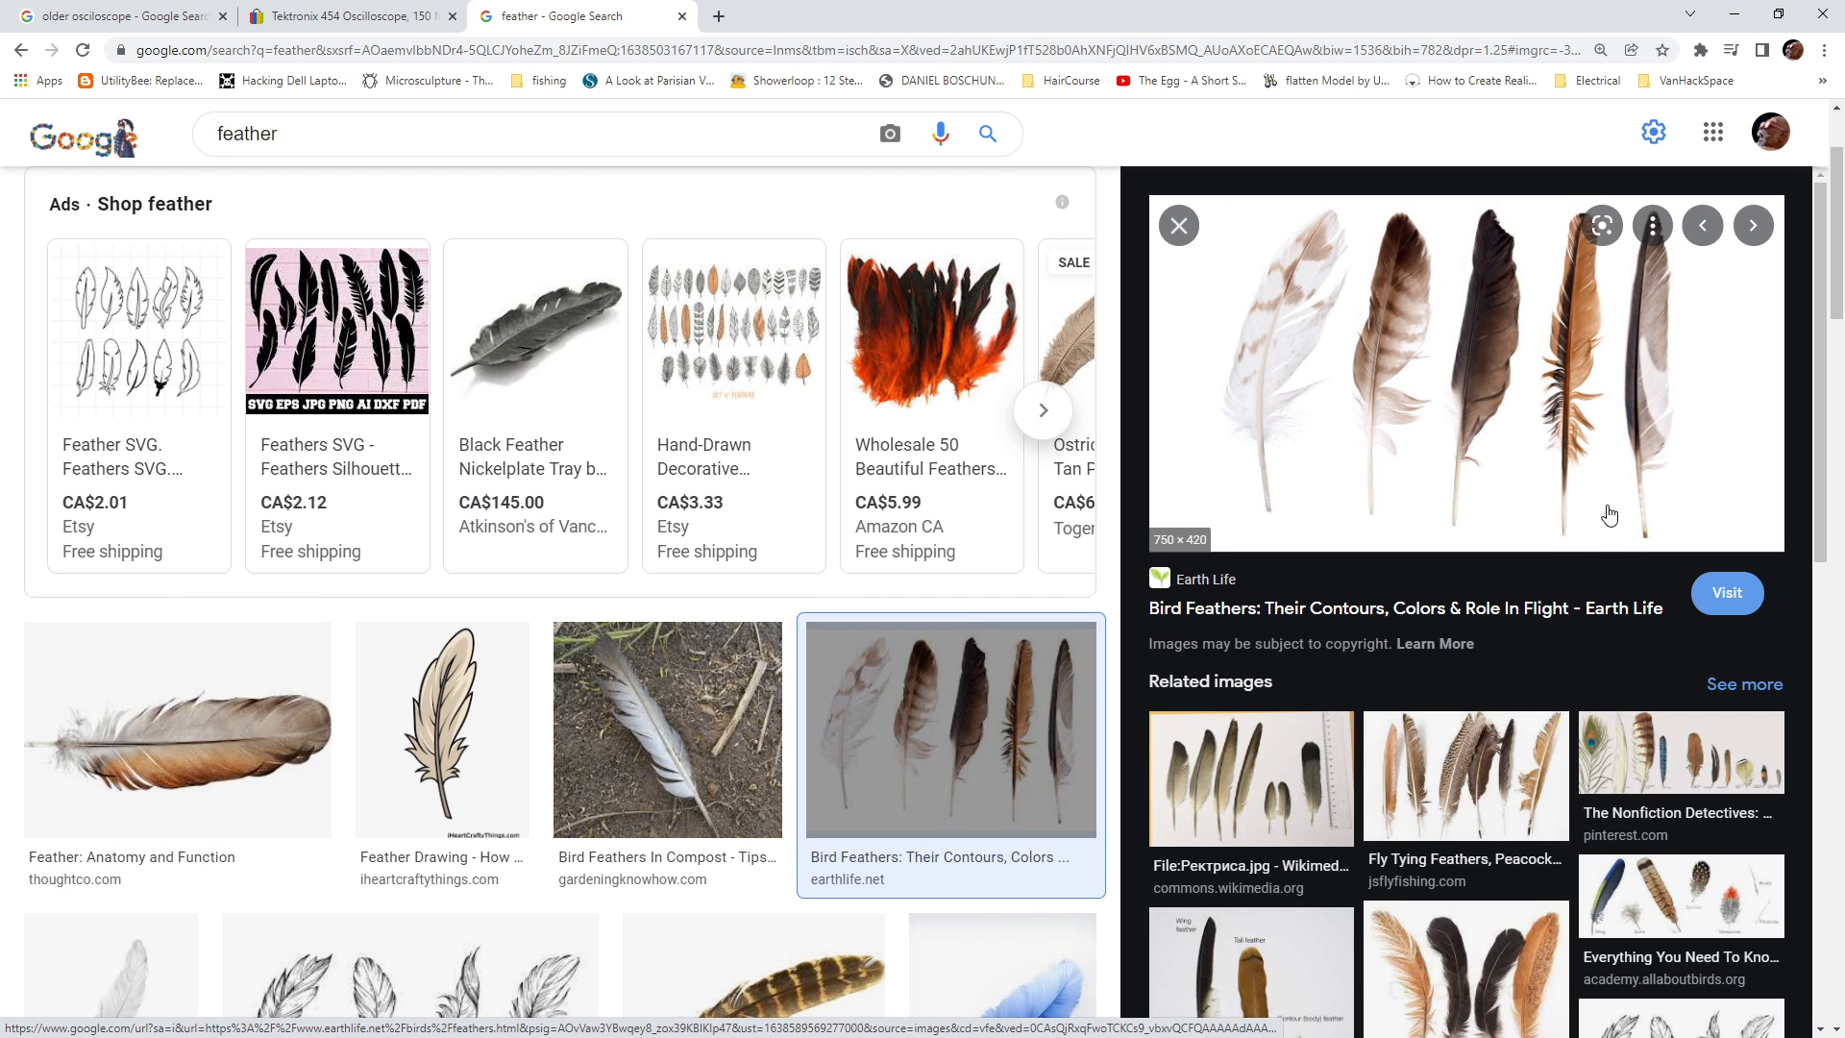
pyautogui.click(1560, 365)
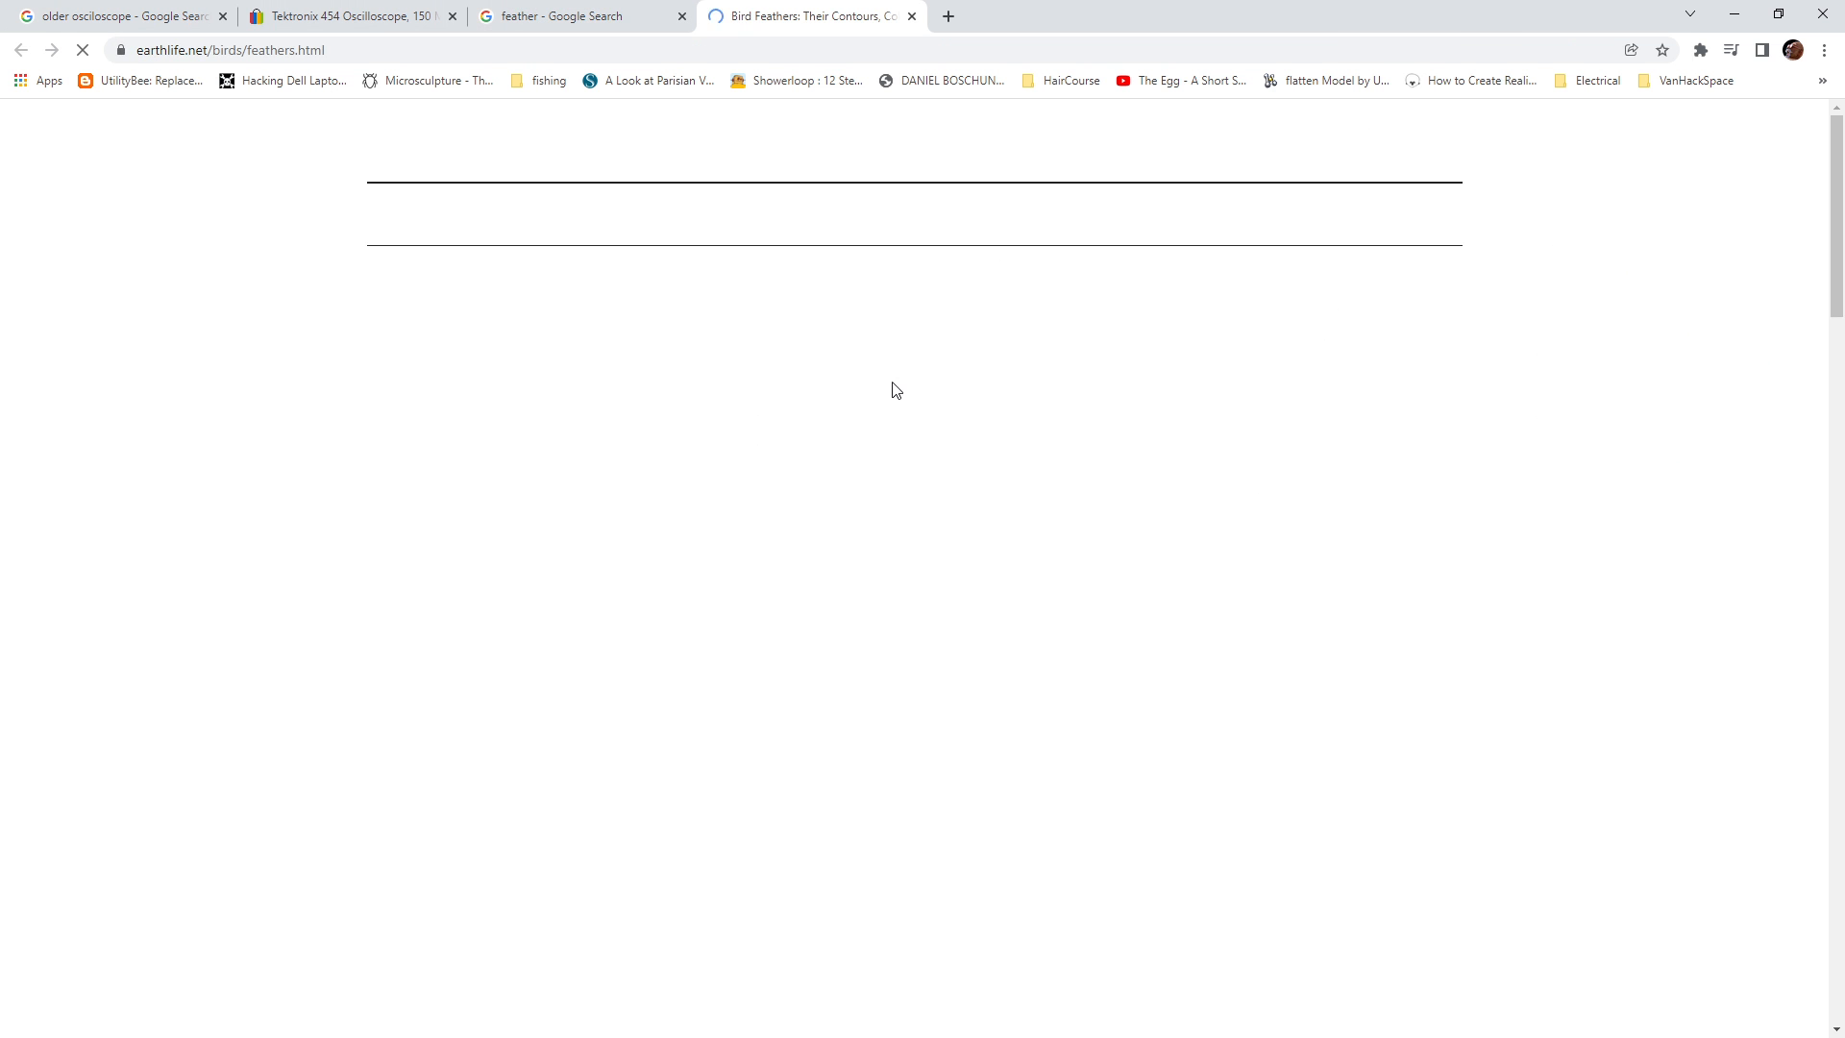
pyautogui.rightClick(711, 626)
pyautogui.click(754, 640)
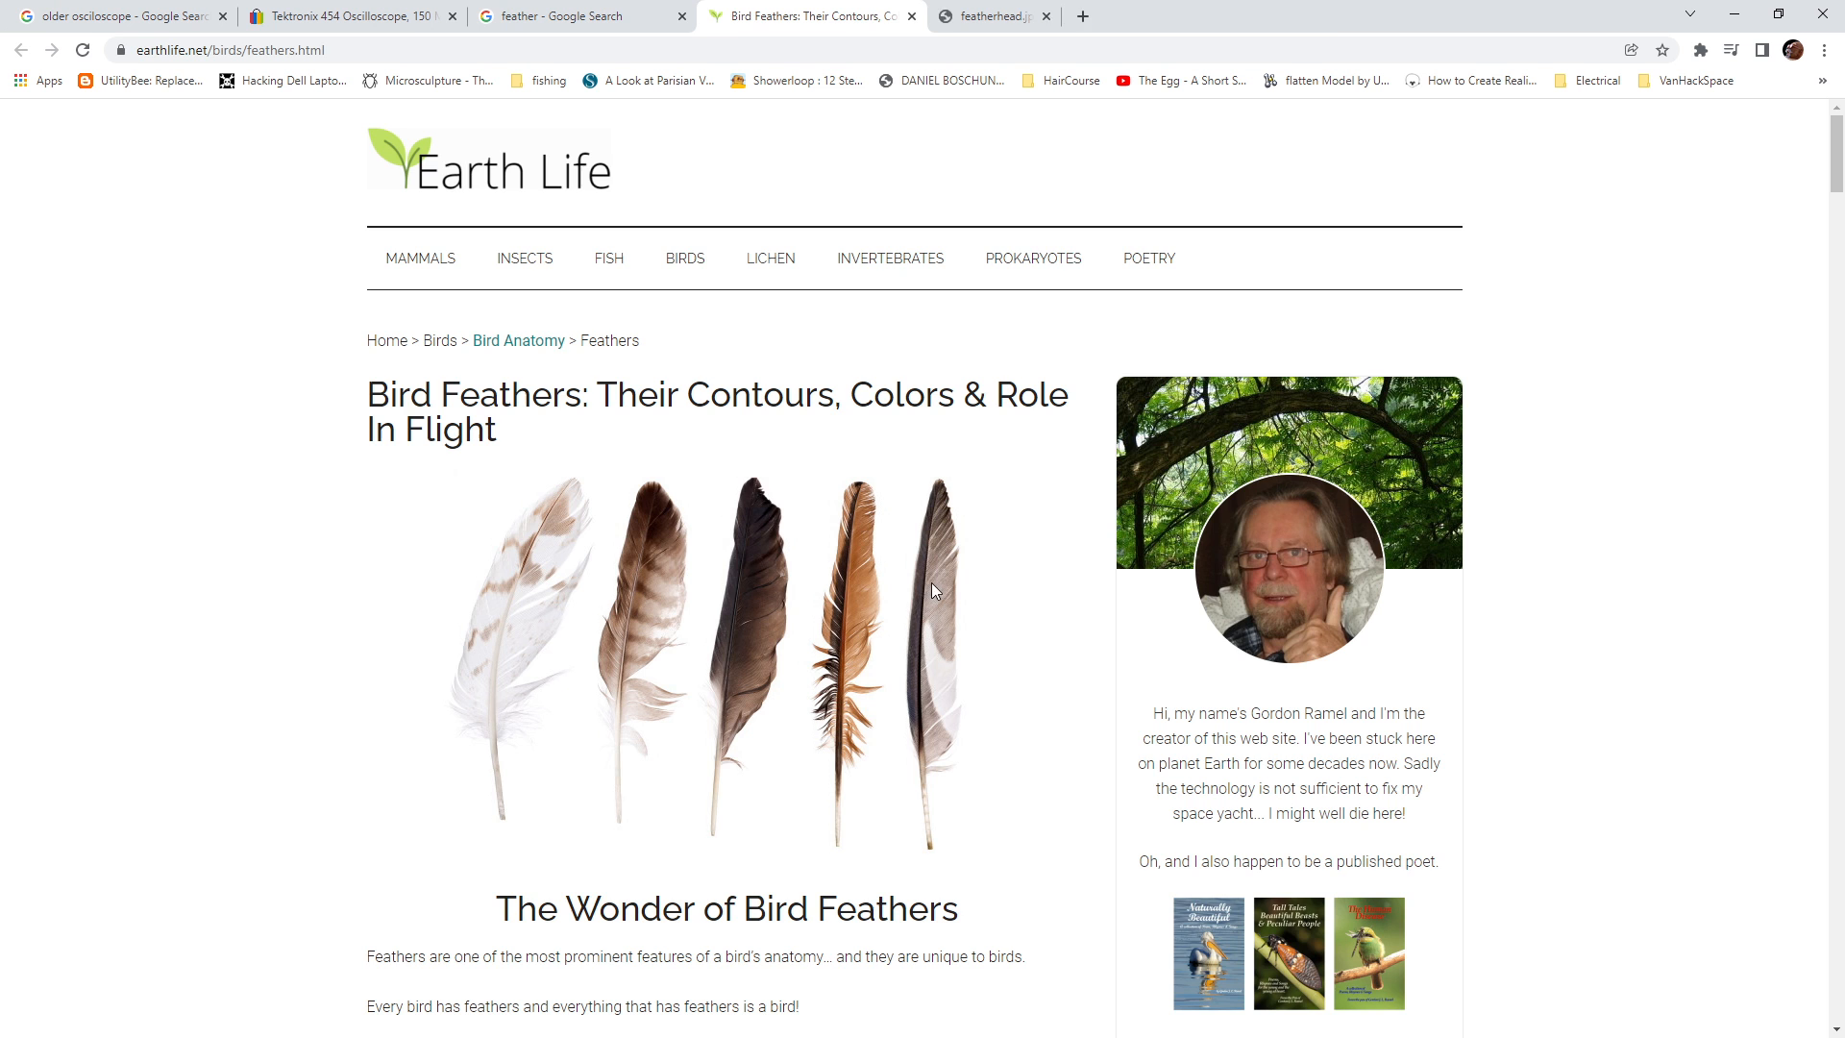
pyautogui.click(907, 16)
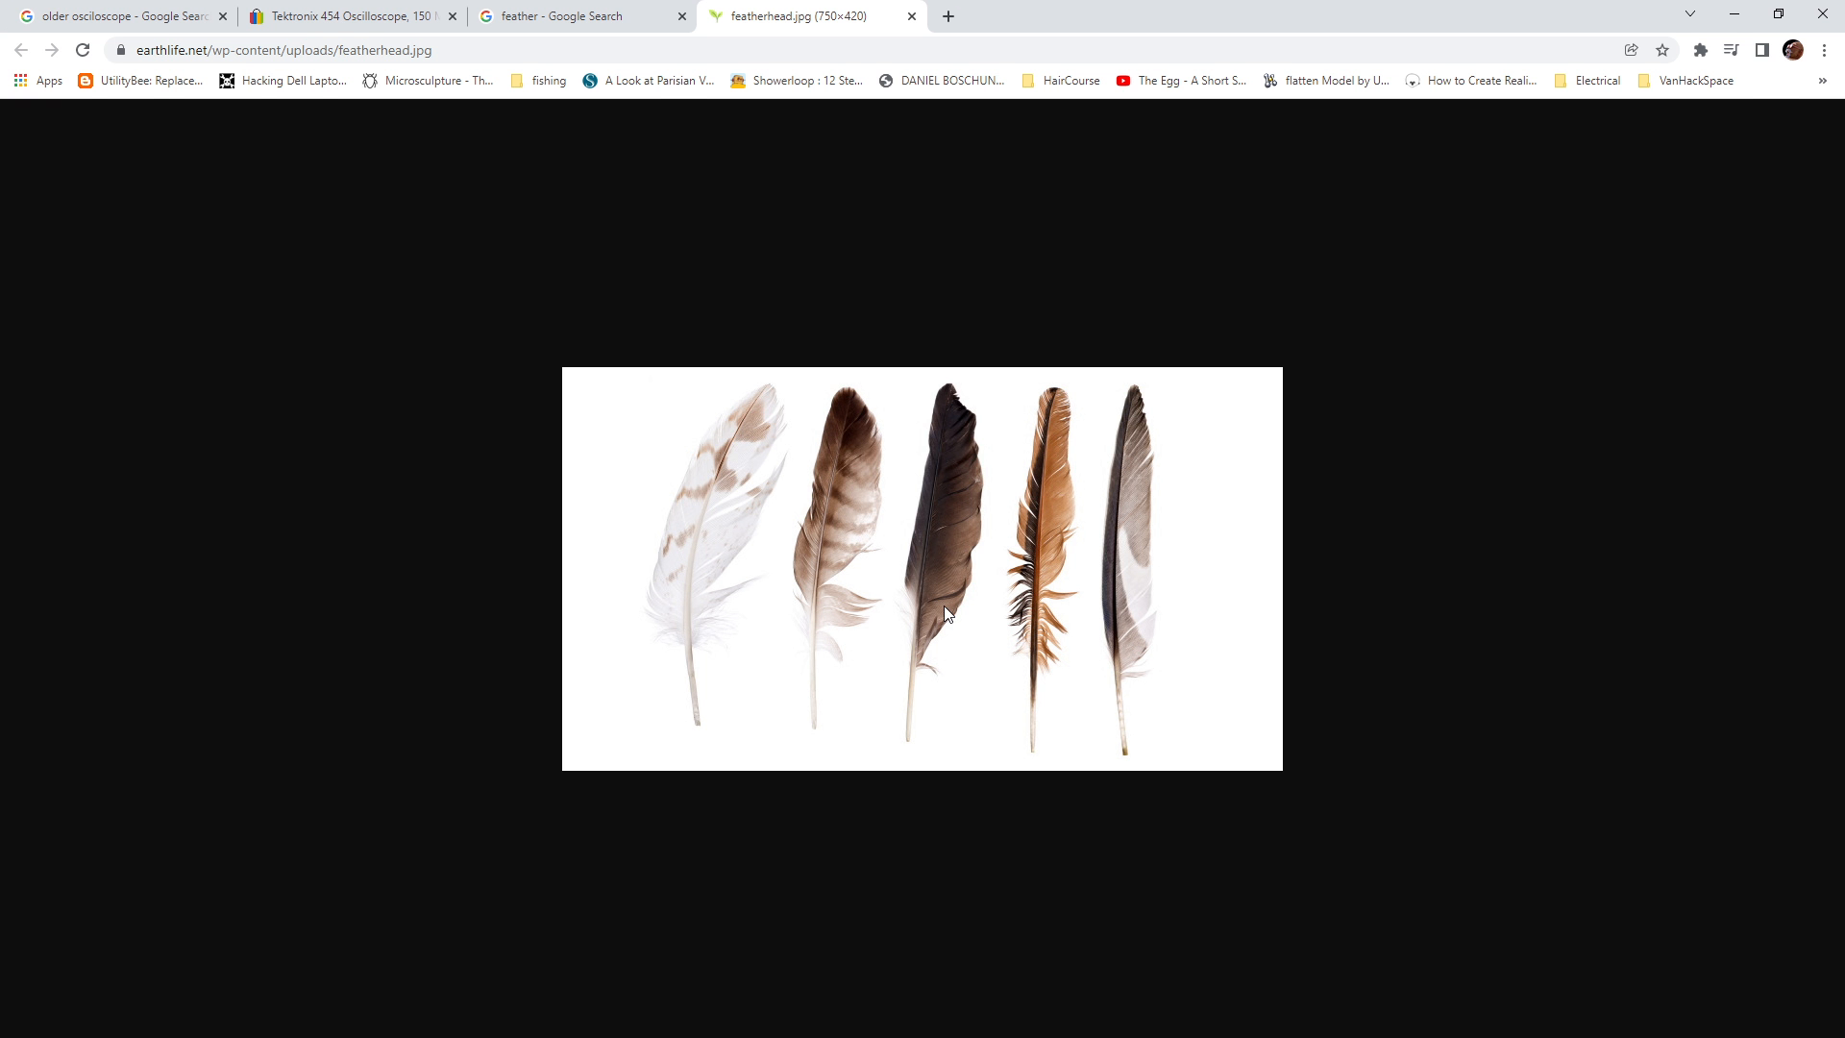
# Back in Maya, draw a tiny tip curve and a short S-shaped barb curve on the right of the vertical axis, checking the feather reference.
pyautogui.hotkey('alt', 'Tab')
pyautogui.hotkey('alt', 'Tab')
pyautogui.hotkey('alt', 'Tab')
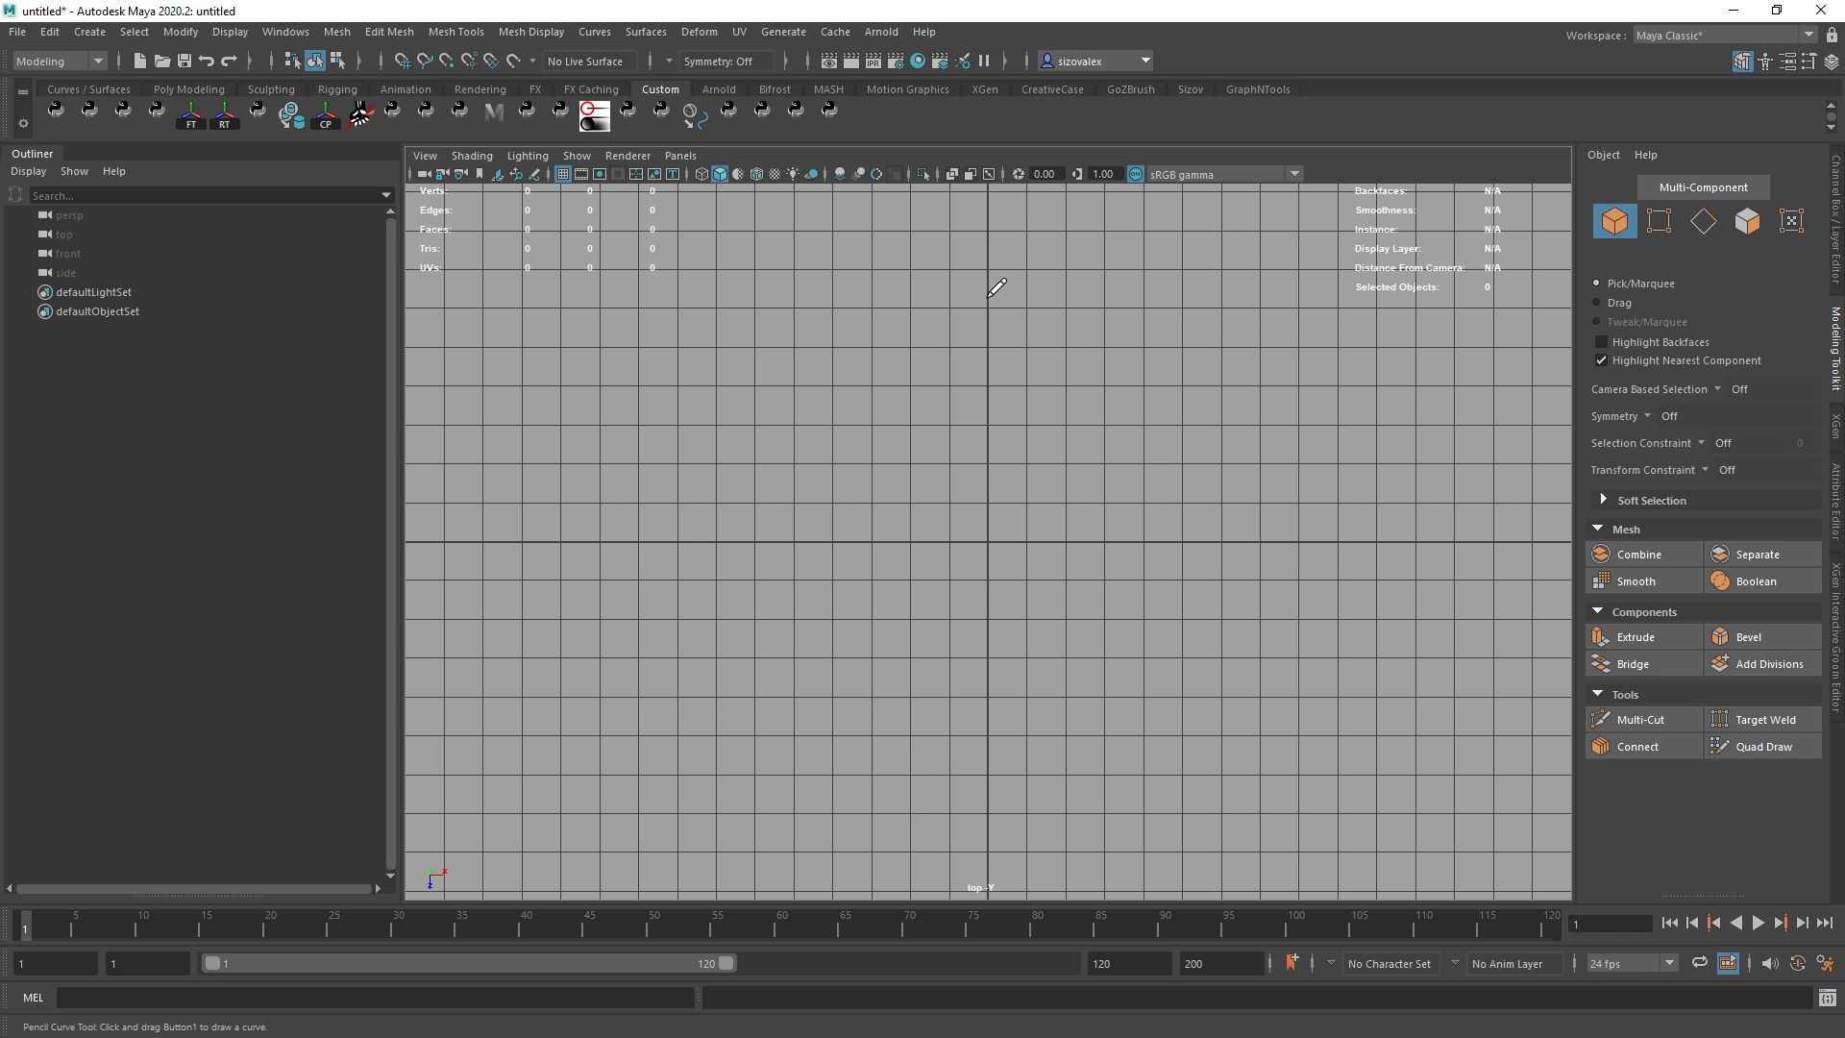
pyautogui.moveTo(988, 294); pyautogui.dragTo(1021, 283)
pyautogui.hotkey('alt', 'Tab')
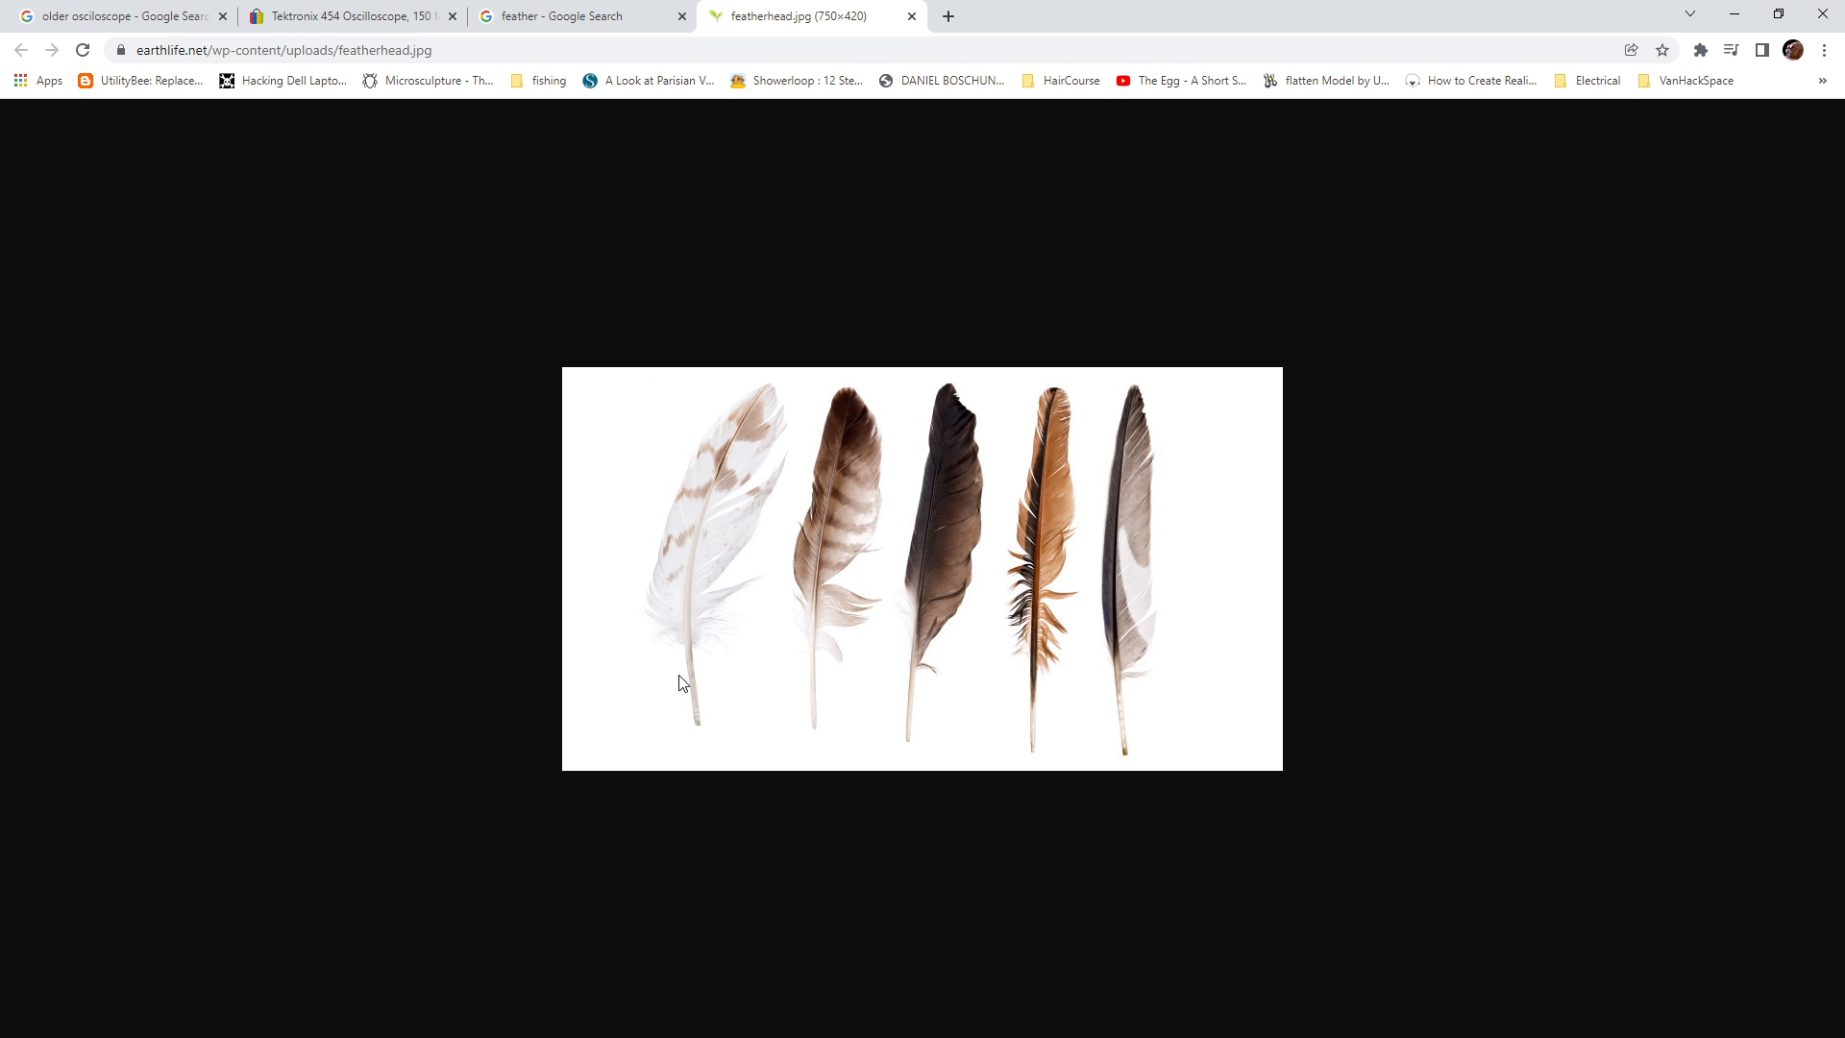
pyautogui.hotkey('alt', 'Tab')
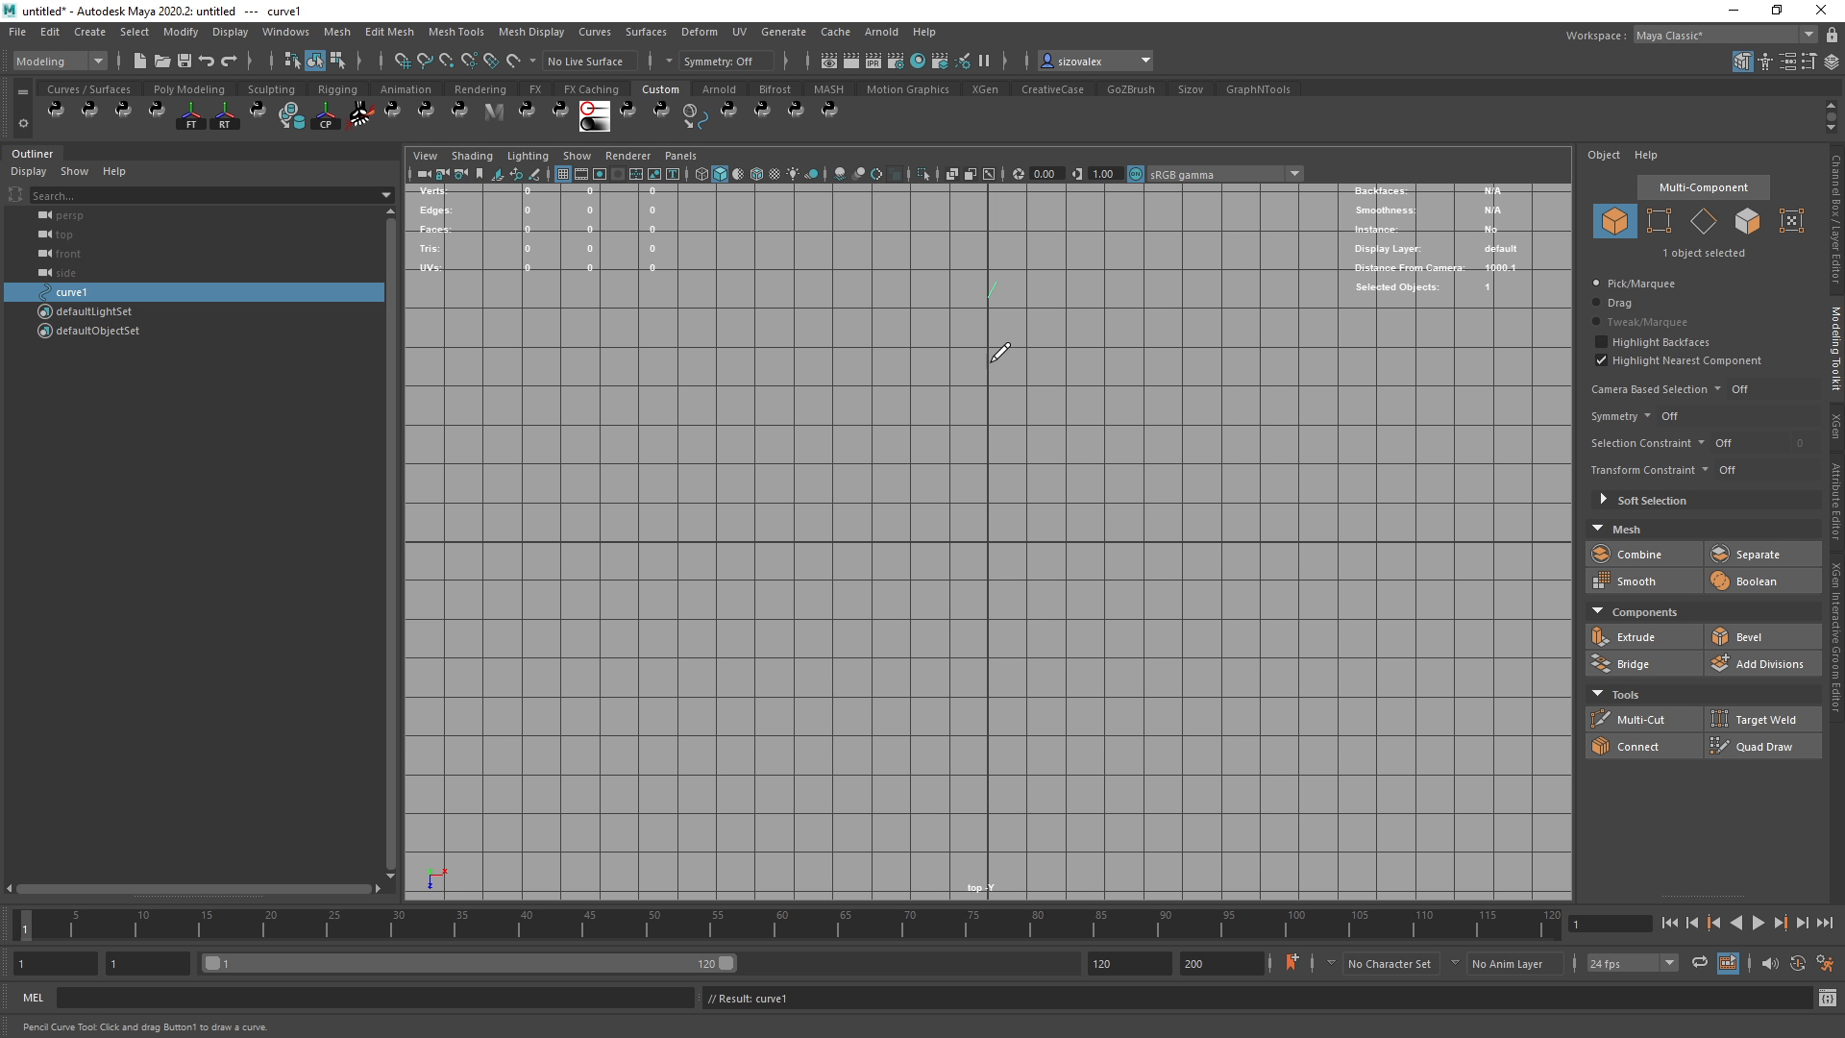
pyautogui.moveTo(1034, 310); pyautogui.dragTo(1036, 307)
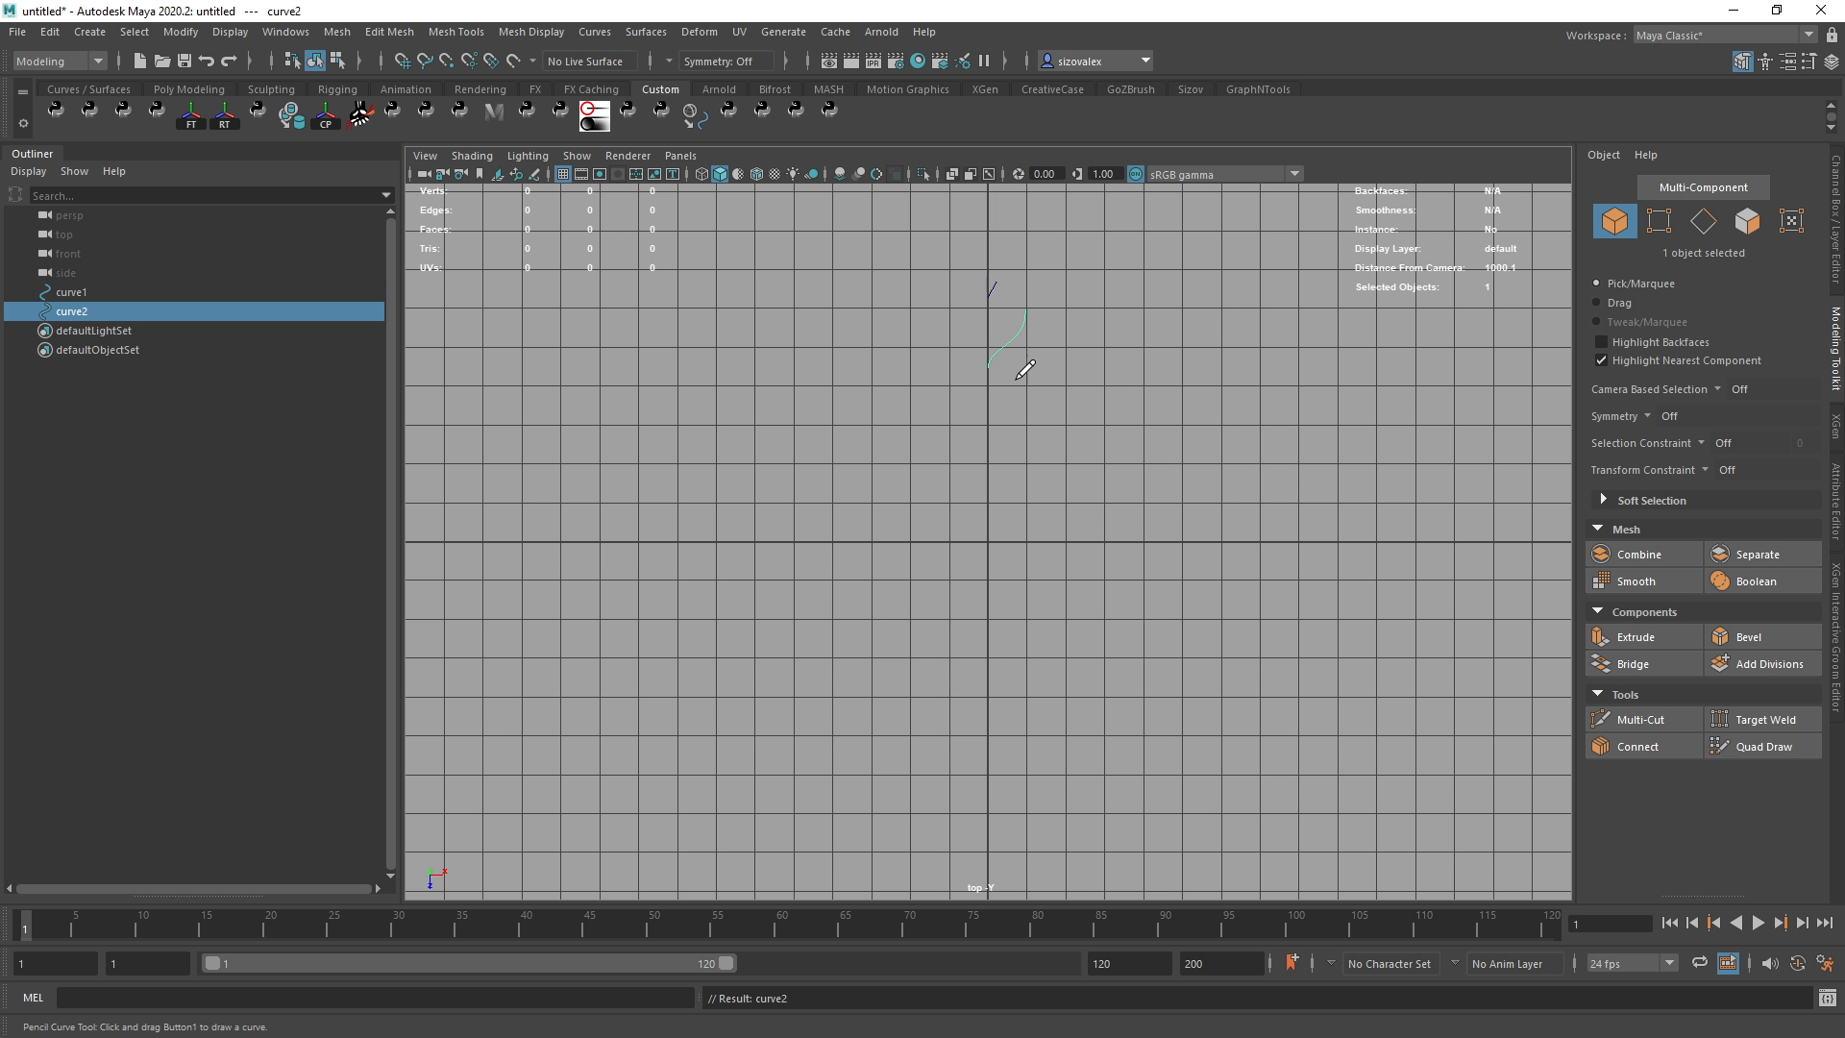
# Draw two longer S-shaped barb curves rising from the axis along the middle of the feather's right side, redrawing the first one.
pyautogui.hotkey('alt', 'Tab')
pyautogui.hotkey('alt', 'Tab')
pyautogui.moveTo(989, 477); pyautogui.dragTo(1071, 386)
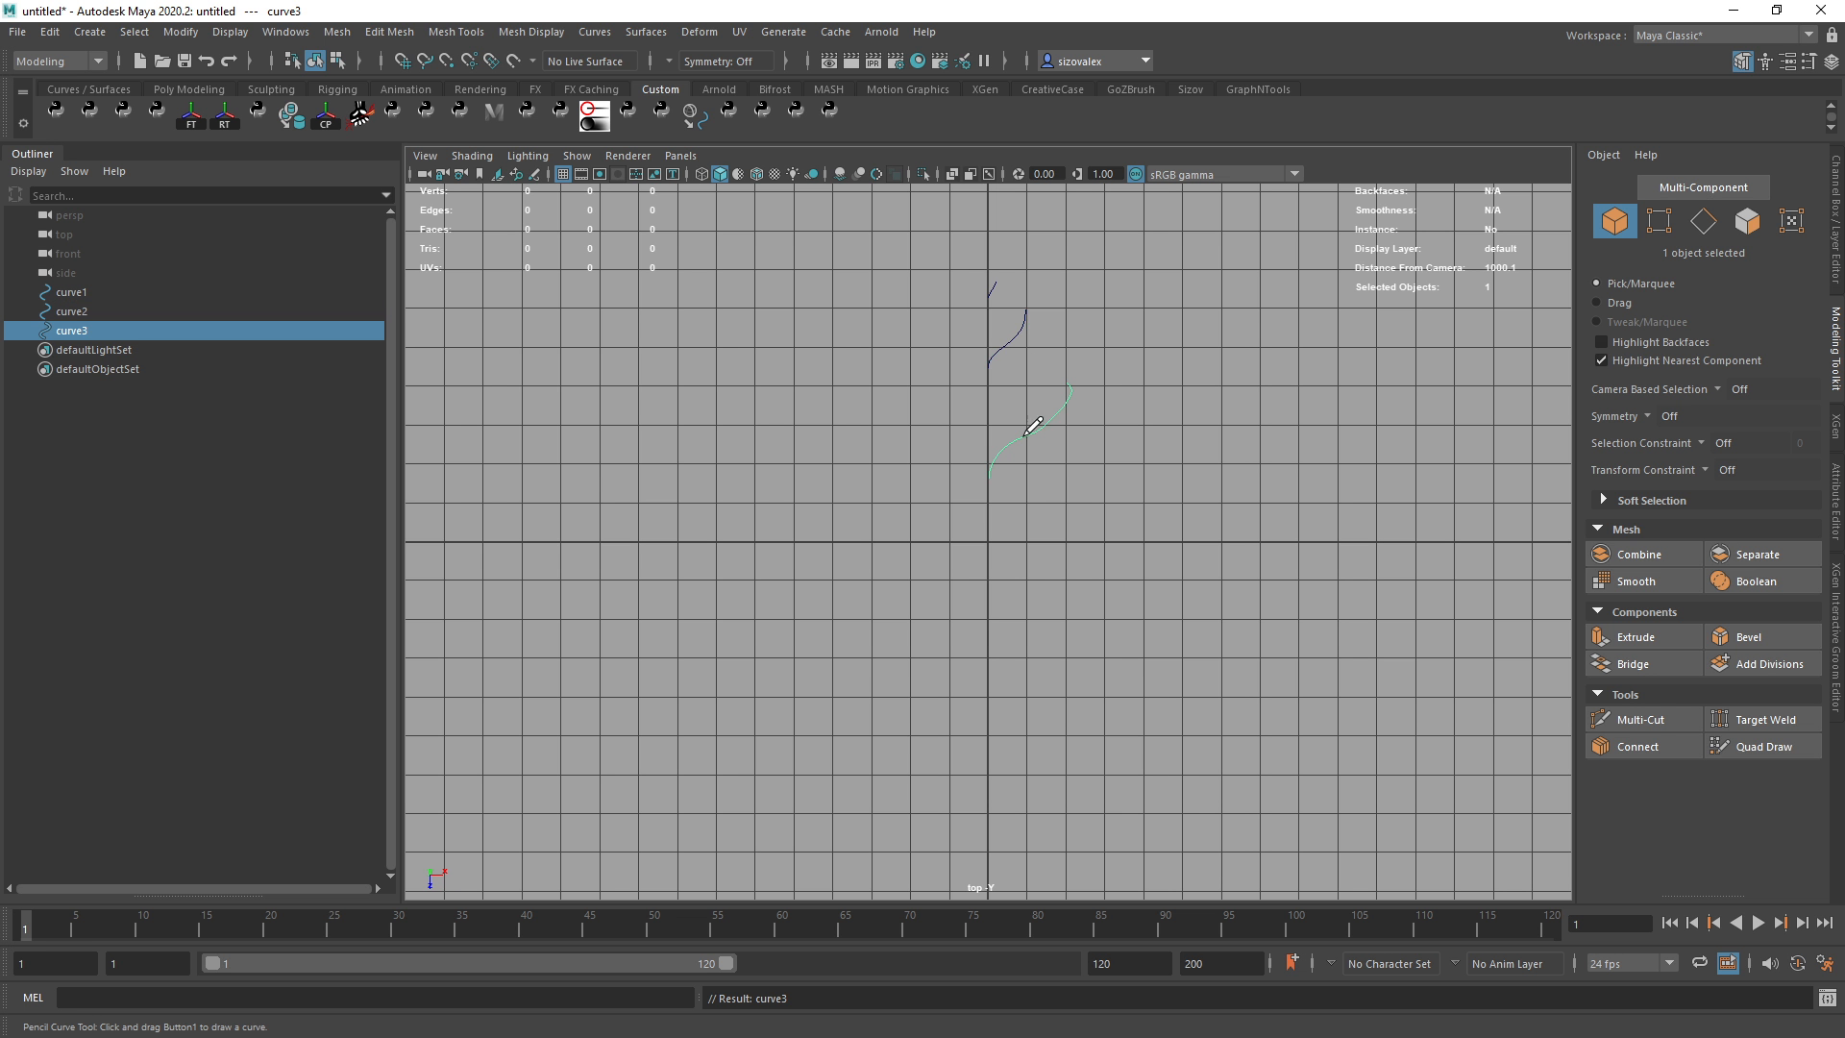
pyautogui.hotkey('ctrl', 'z')
pyautogui.moveTo(990, 481); pyautogui.dragTo(1072, 395)
pyautogui.hotkey('alt', 'Tab')
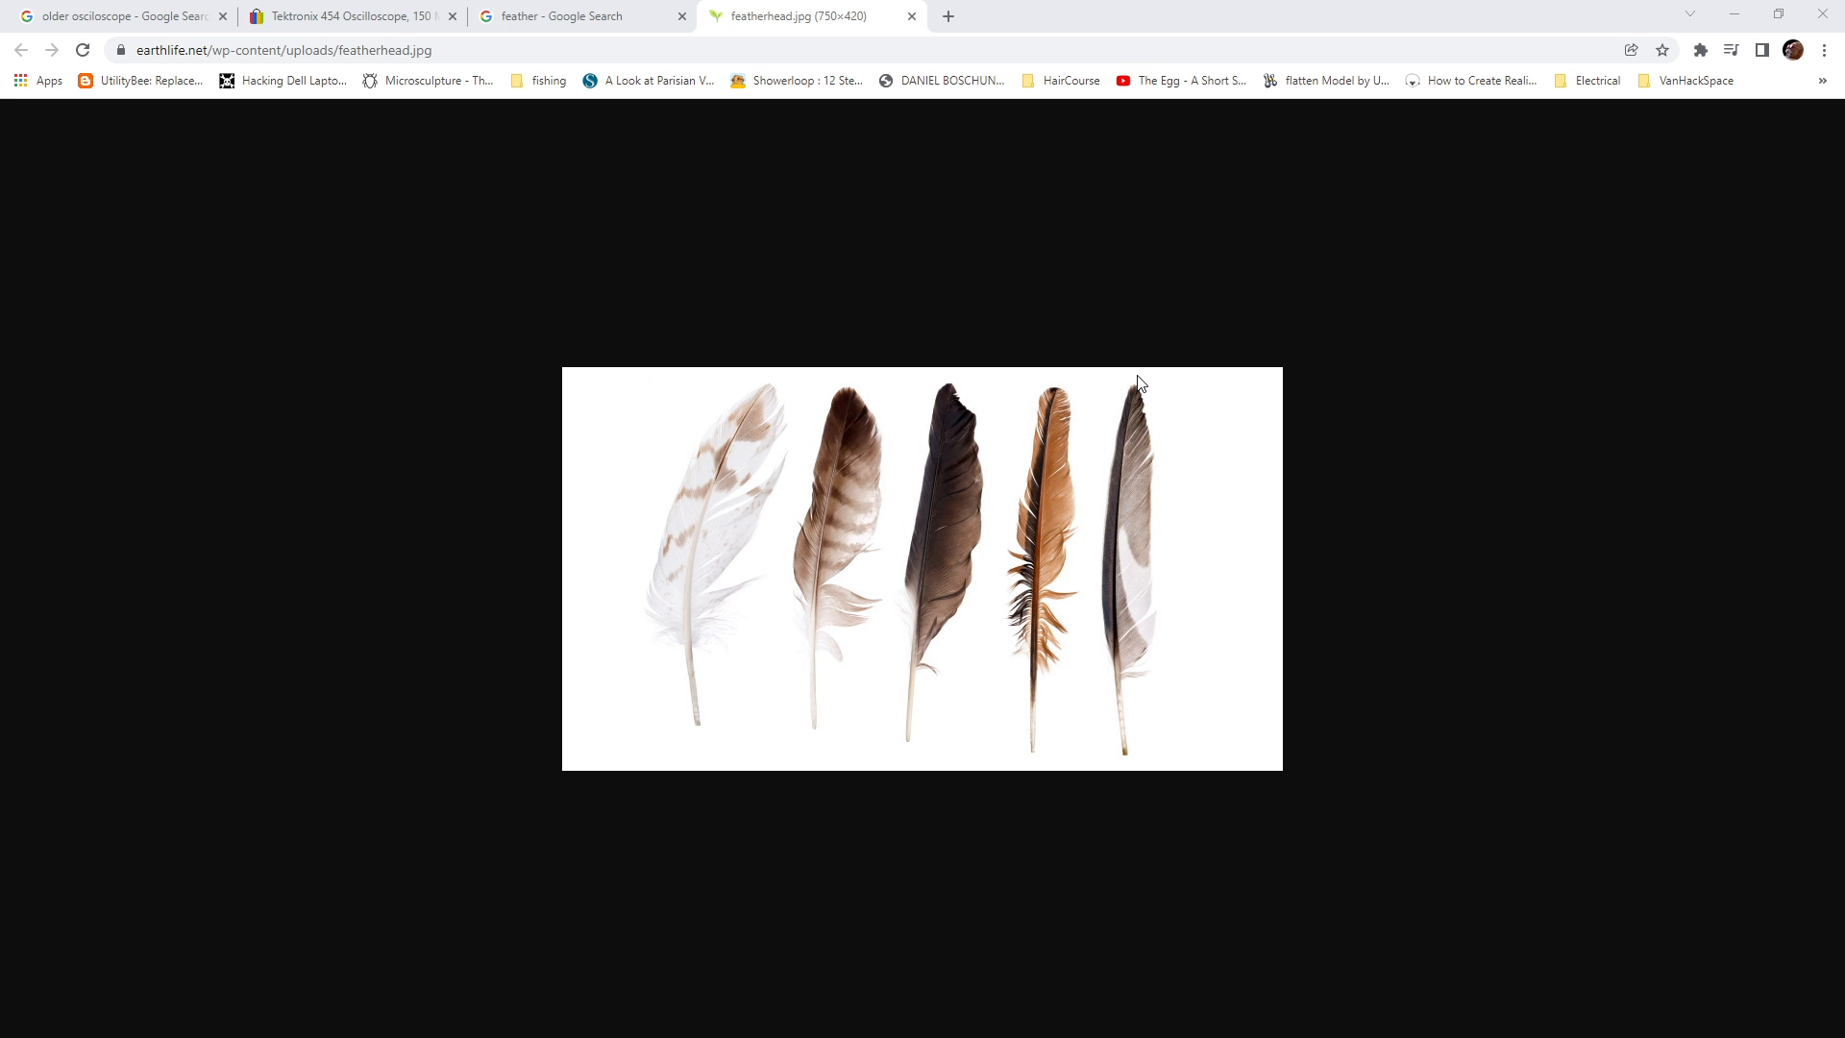
pyautogui.hotkey('alt', 'Tab')
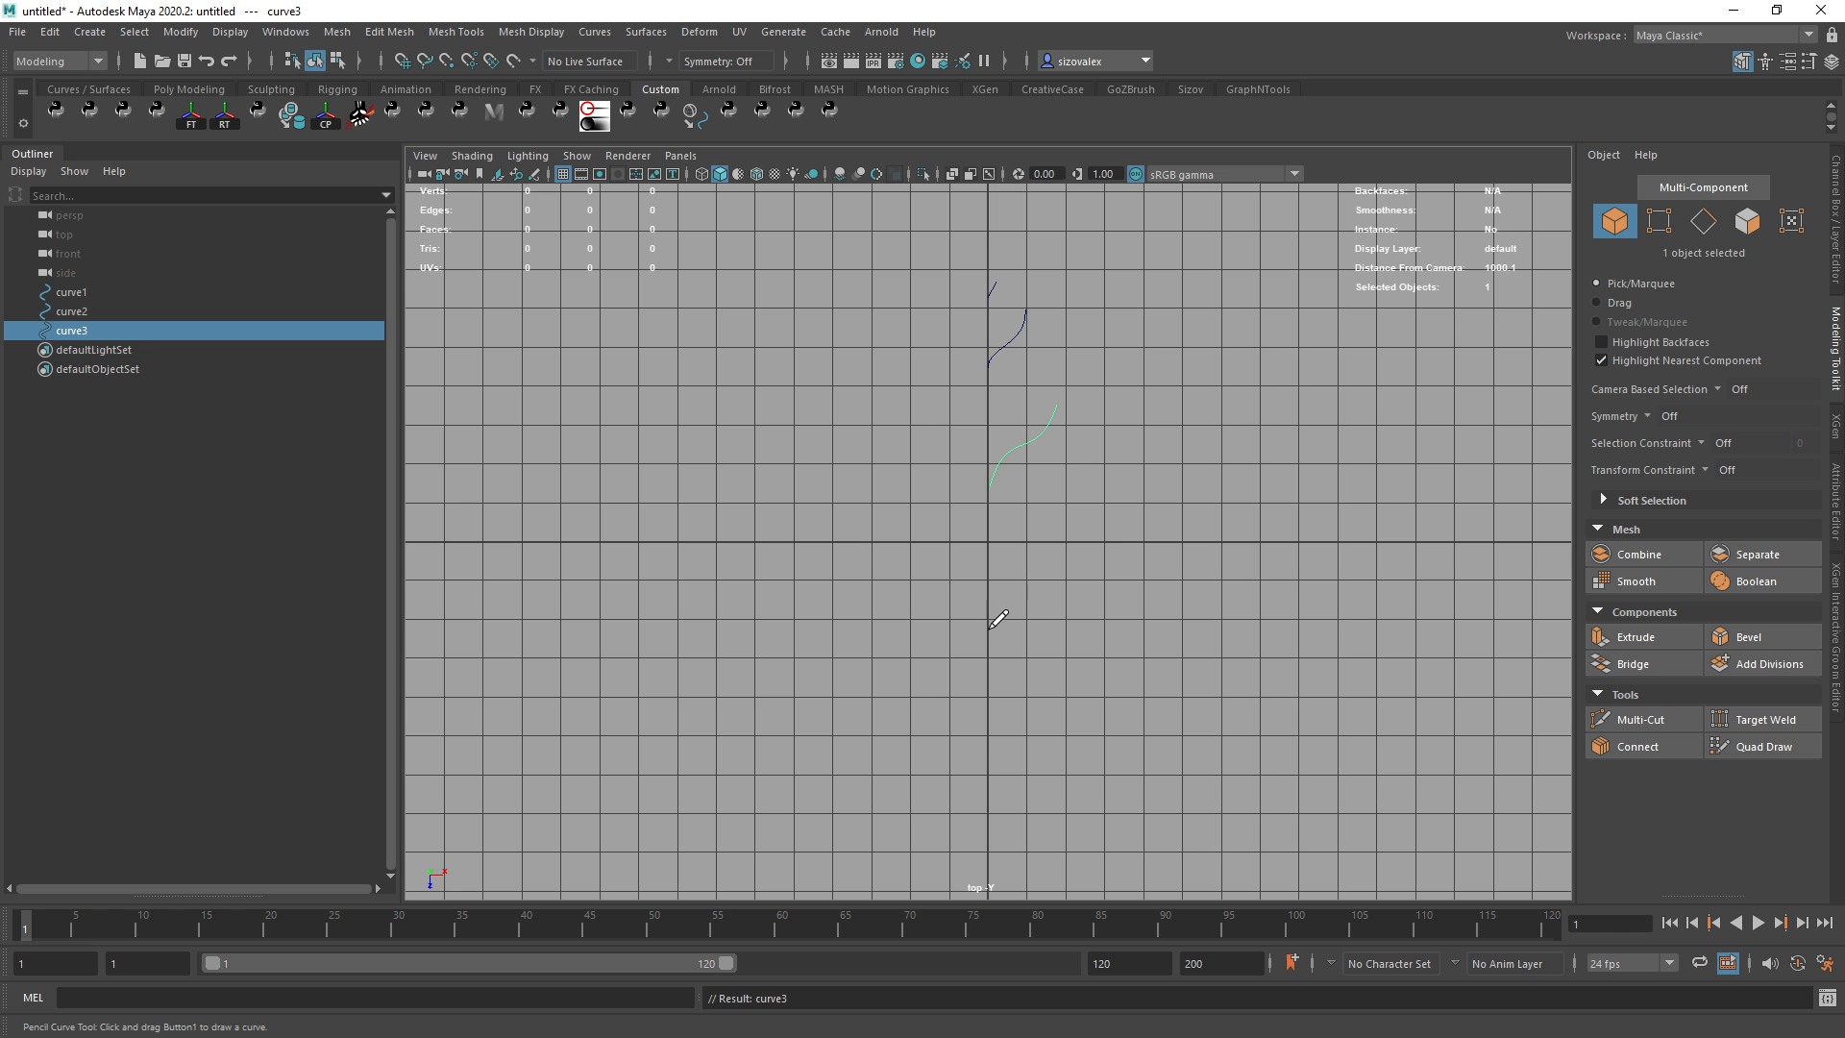
pyautogui.moveTo(991, 628); pyautogui.dragTo(1065, 543)
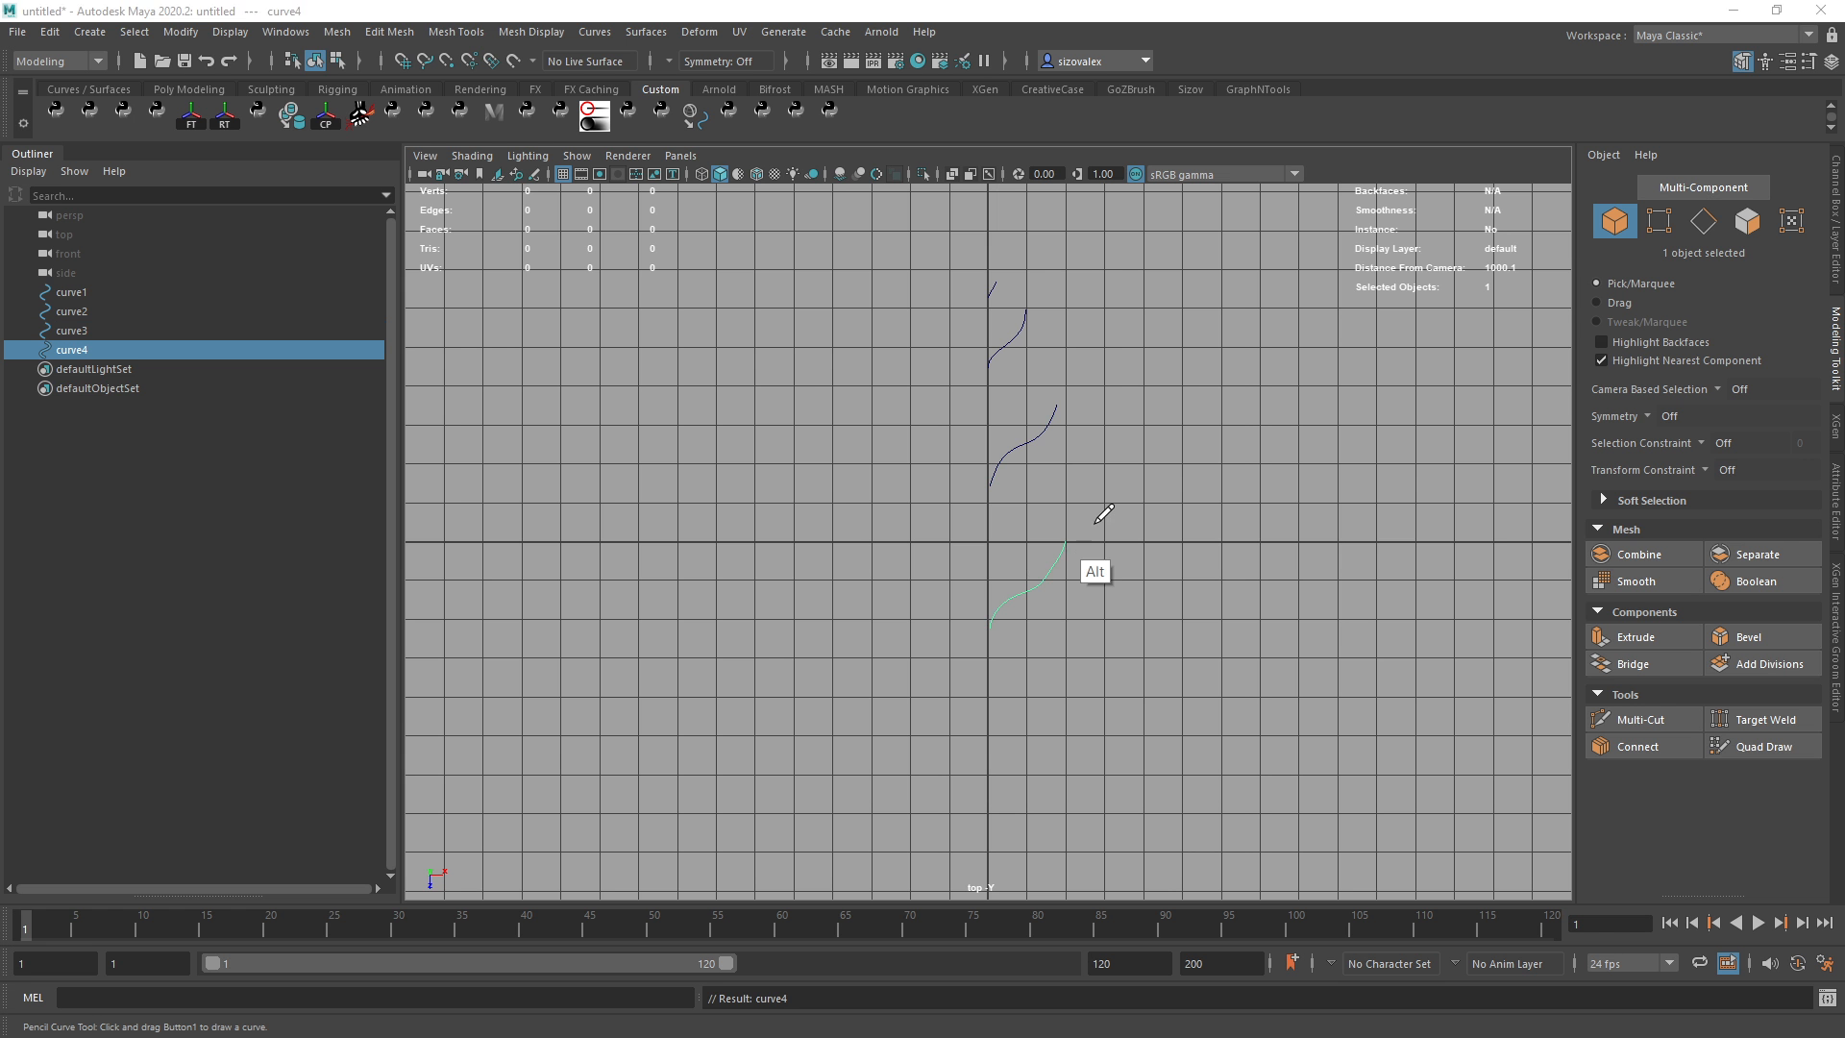
# Draw two wavy barb curves below the middle of the feather's right side, with tips meeting to form the first split clump.
pyautogui.hotkey('alt', 'Tab')
pyautogui.hotkey('alt', 'Tab')
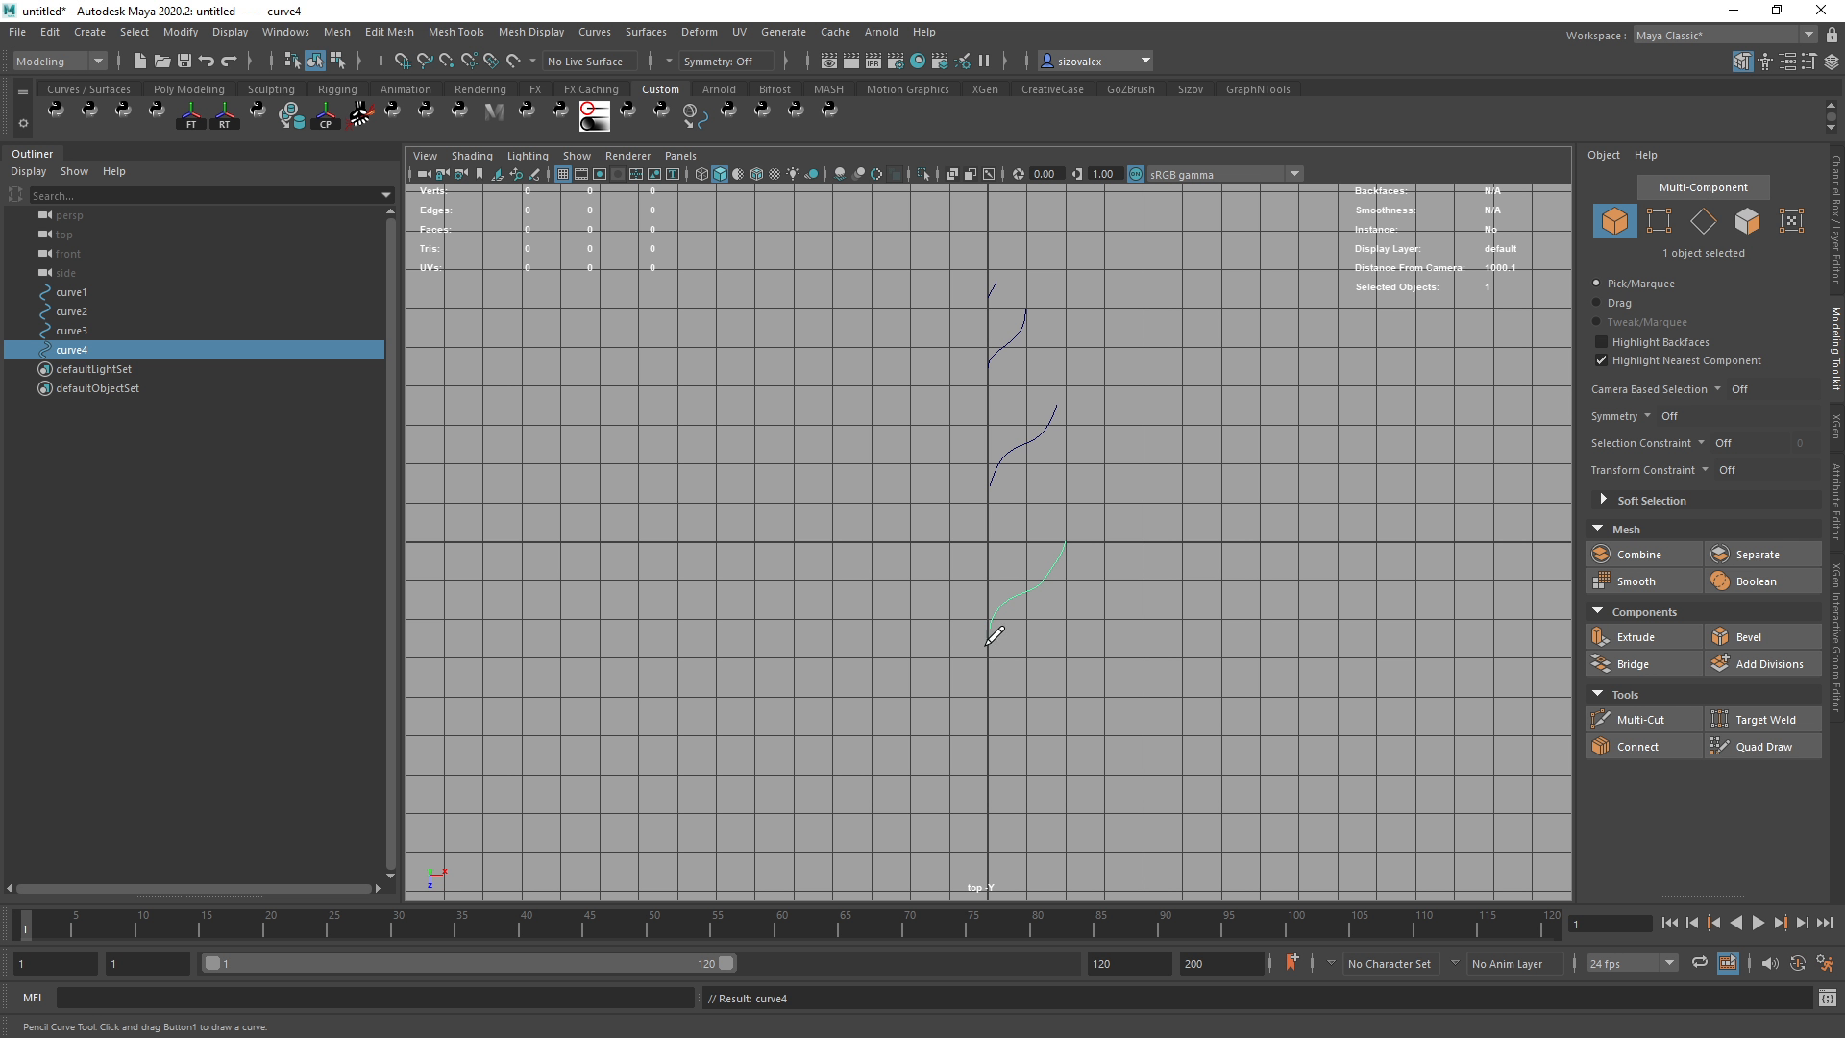
pyautogui.moveTo(990, 631); pyautogui.dragTo(1087, 658)
pyautogui.hotkey('alt', 'Tab')
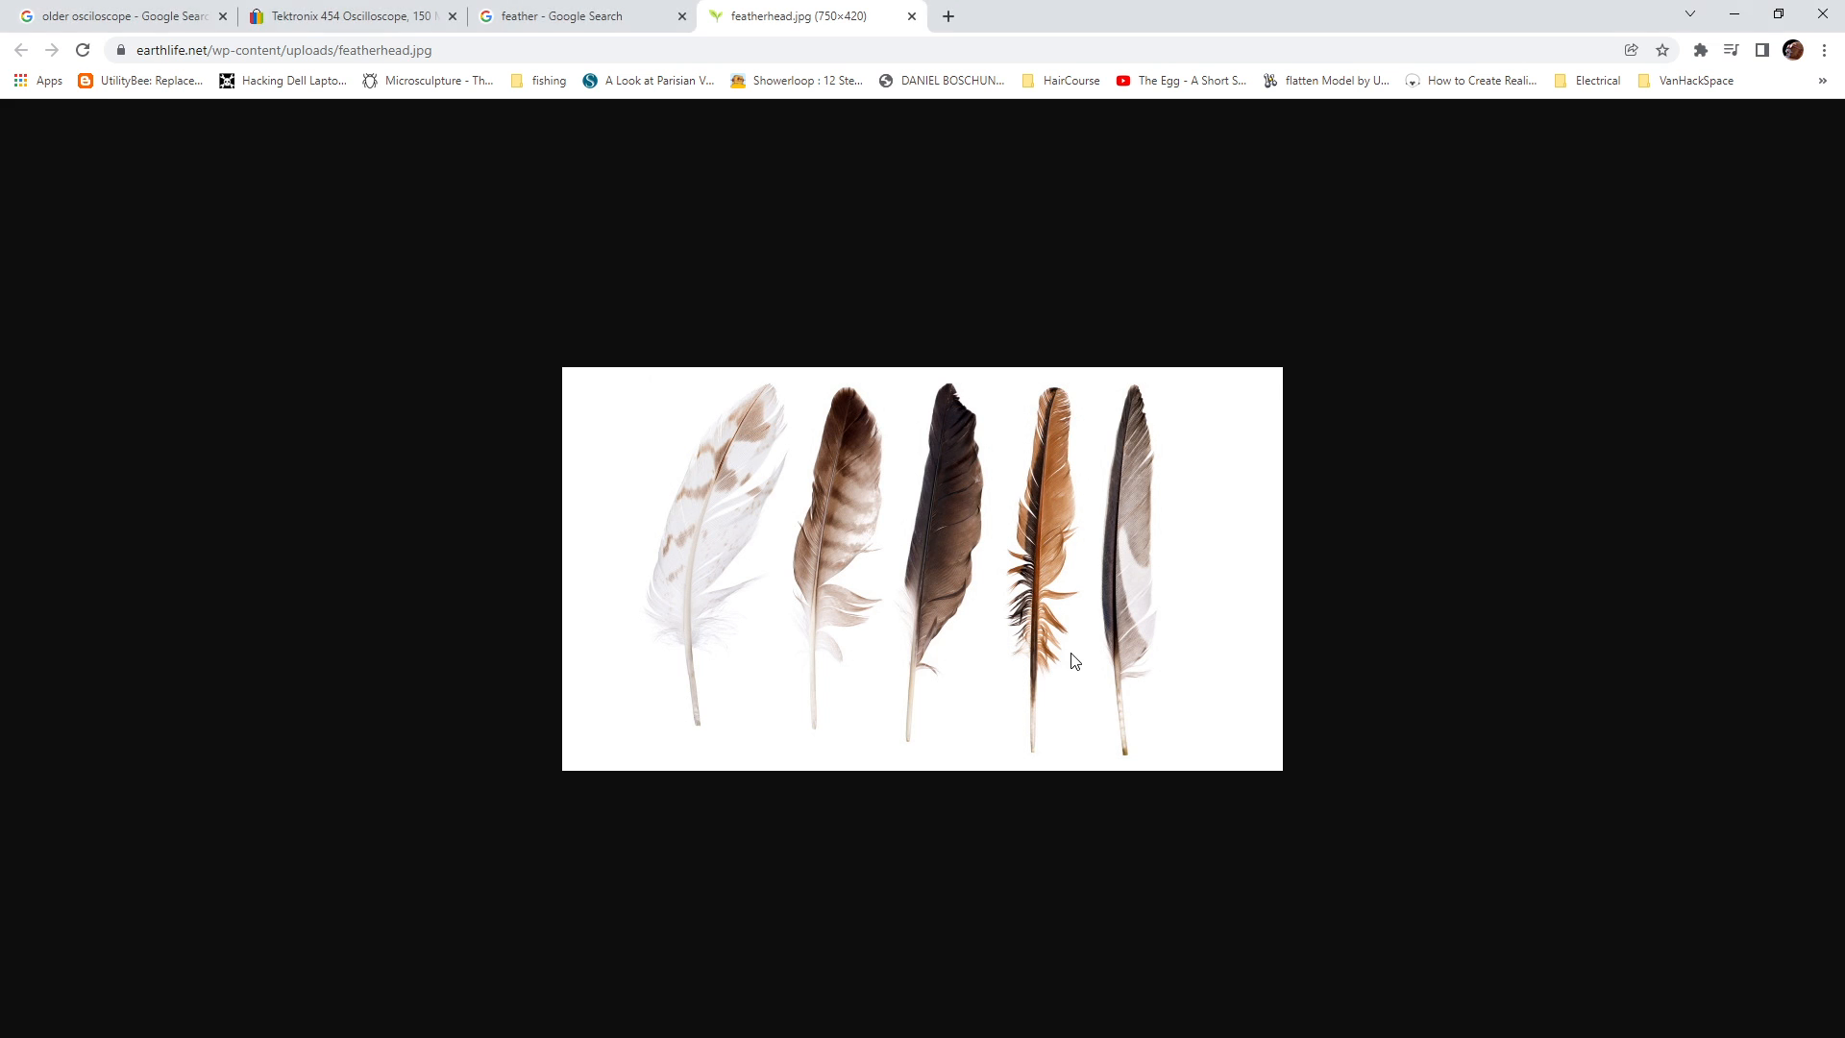
pyautogui.hotkey('alt', 'Tab')
pyautogui.hotkey('ctrl', 'z')
pyautogui.moveTo(992, 629); pyautogui.dragTo(1103, 651)
pyautogui.hotkey('alt', 'Tab')
pyautogui.hotkey('alt', 'Tab')
pyautogui.moveTo(991, 684); pyautogui.dragTo(1097, 661)
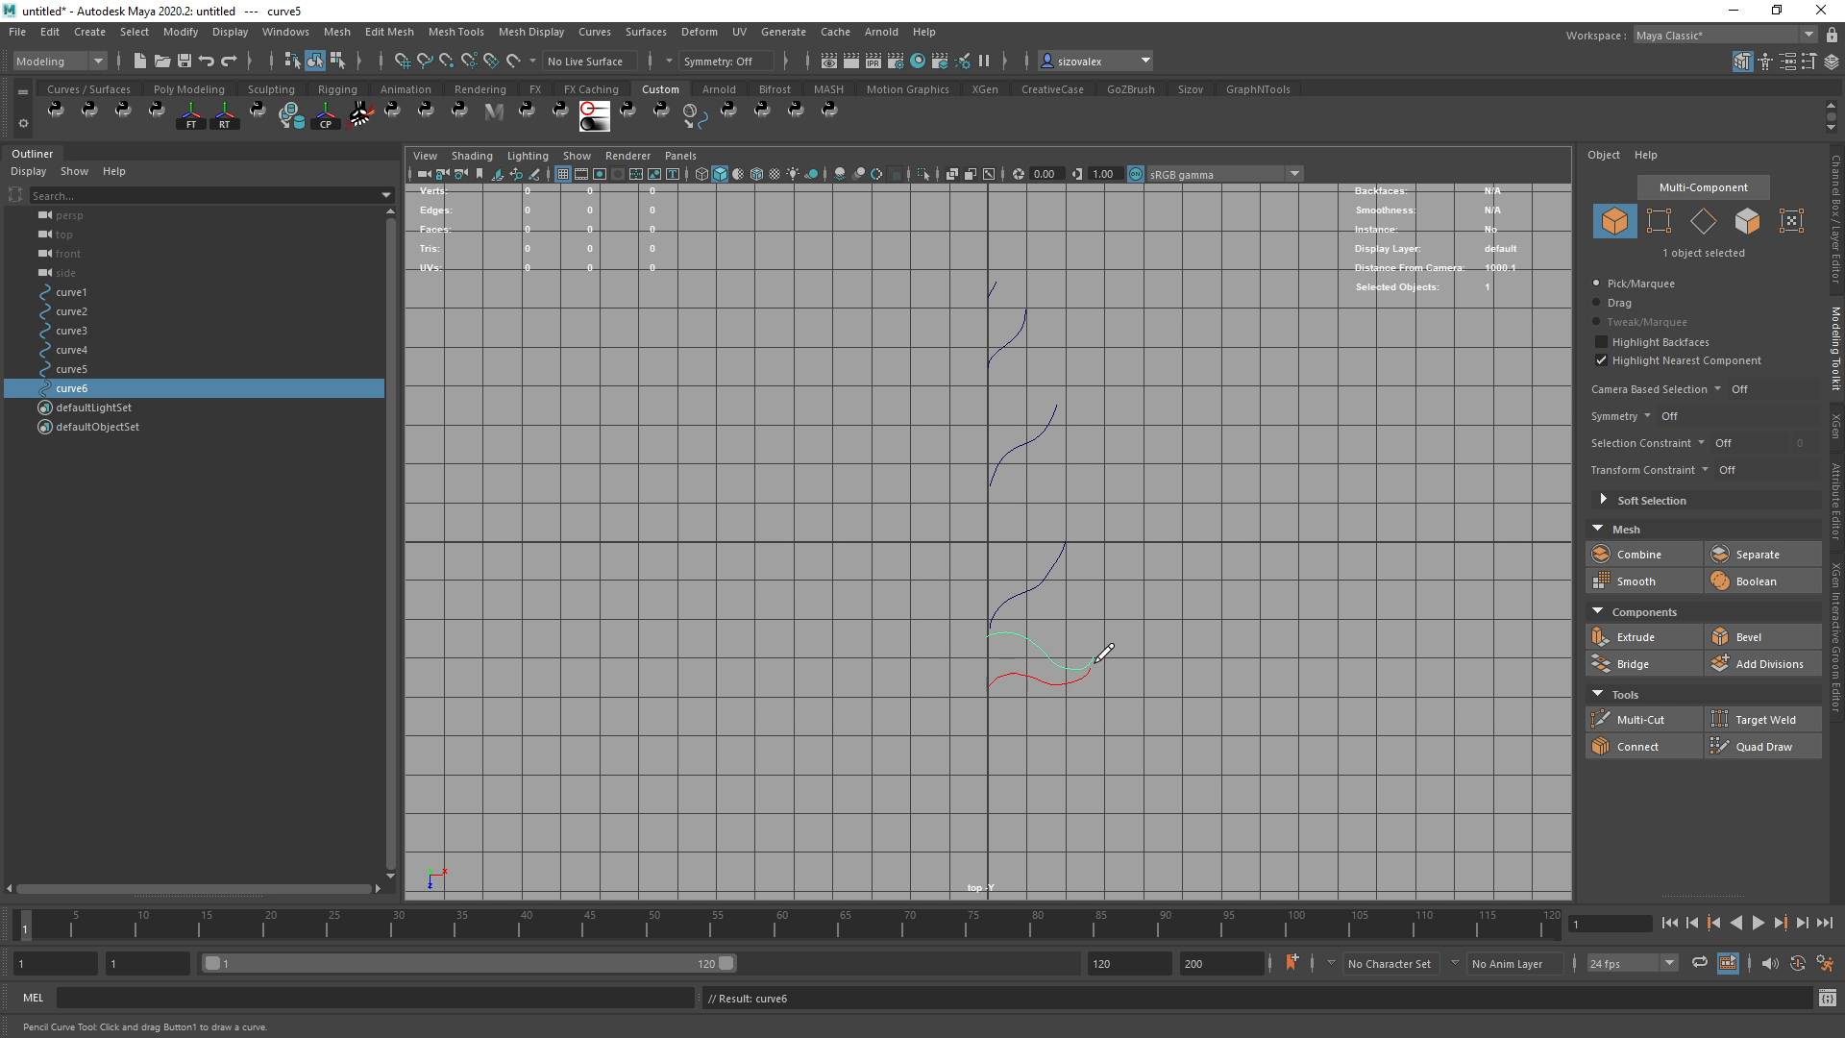
# Draw the remaining wavy and drooping barb curves of the two lowest clumps on the feather's right side, retrying unsatisfactory strokes.
pyautogui.hotkey('alt', 'Tab')
pyautogui.hotkey('alt', 'Tab')
pyautogui.moveTo(990, 688); pyautogui.dragTo(1088, 676)
pyautogui.moveTo(990, 723)
pyautogui.mouseDown()
pyautogui.moveTo(1078, 698)
pyautogui.moveTo(1034, 798)
pyautogui.mouseUp()
pyautogui.hotkey('ctrl', 'z')
pyautogui.hotkey('ctrl', 'z')
pyautogui.hotkey('alt', 'Tab')
pyautogui.hotkey('alt', 'Tab')
pyautogui.hotkey('ctrl', 'z')
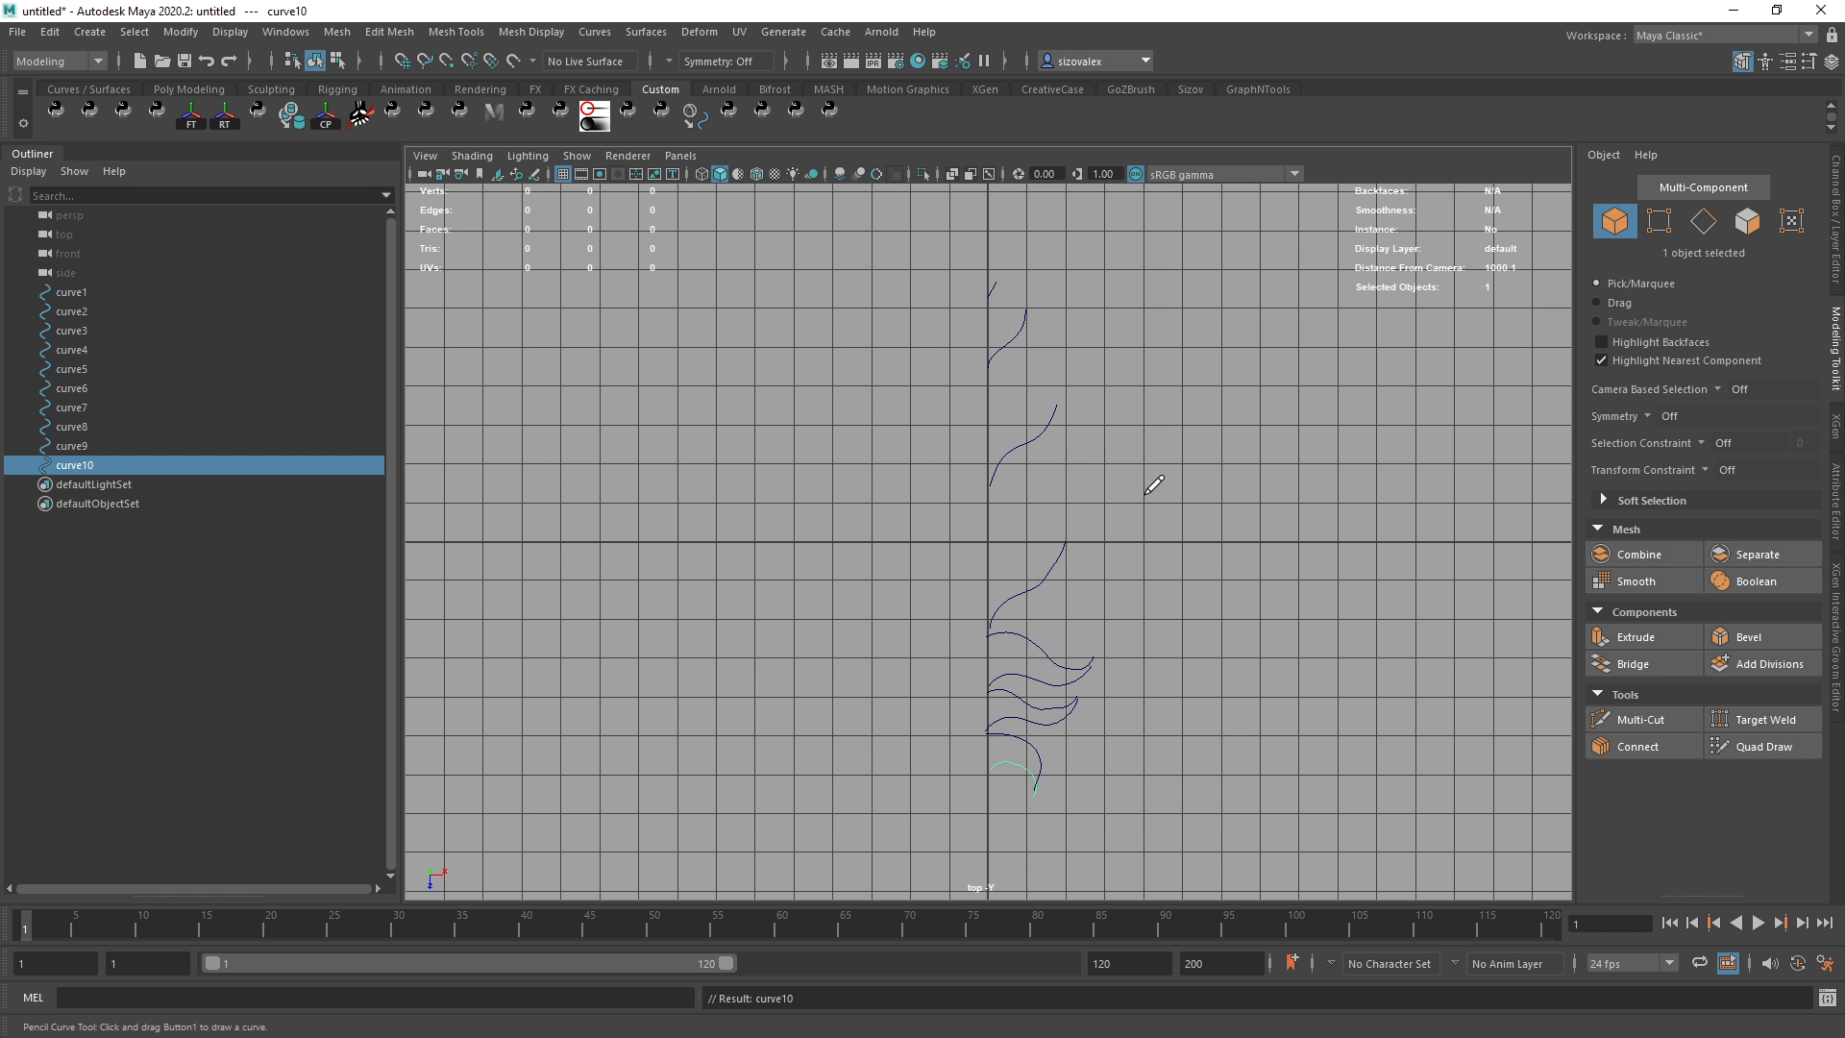
# Draw a tiny tip curve and a short barb curve on the feather's left side, opposite the uppermost right-side curves.
pyautogui.hotkey('alt', 'Tab')
pyautogui.hotkey('alt', 'Tab')
pyautogui.moveTo(988, 300); pyautogui.dragTo(983, 284)
pyautogui.hotkey('ctrl', 'z')
pyautogui.hotkey('alt', 'Tab')
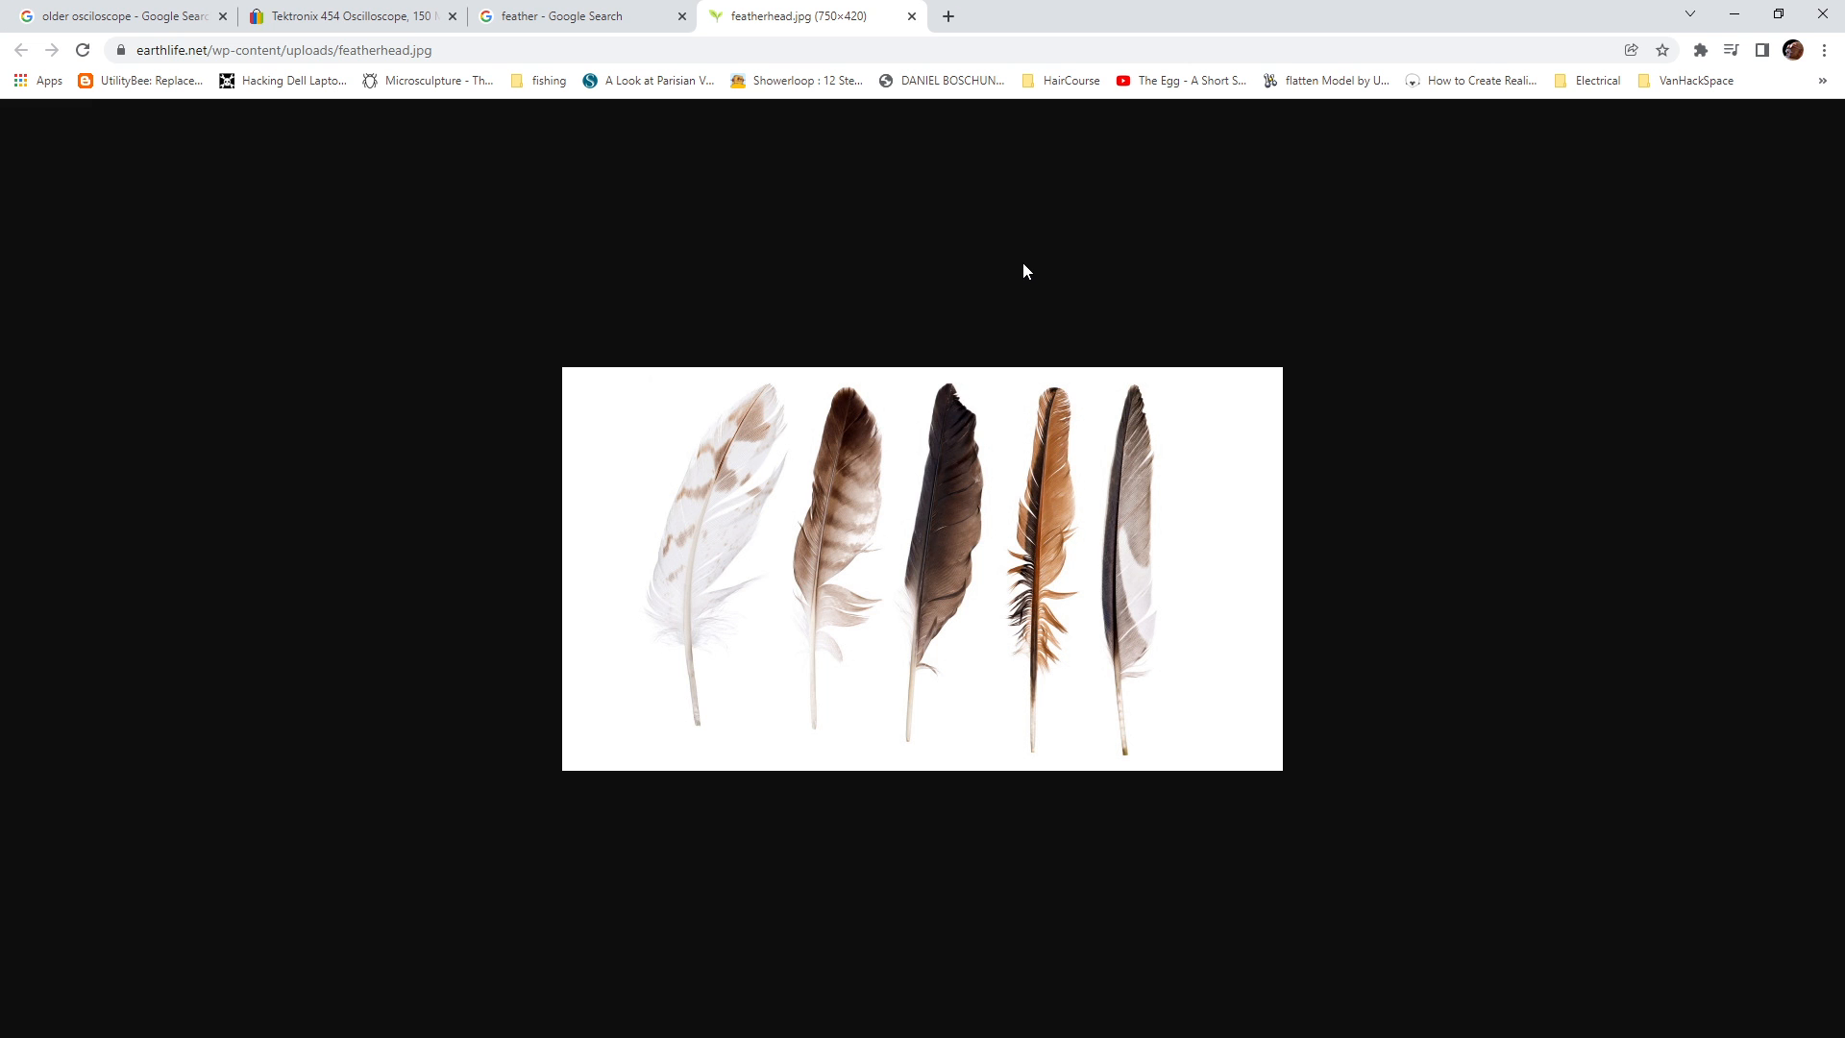
pyautogui.hotkey('alt', 'Tab')
pyautogui.moveTo(987, 347); pyautogui.dragTo(973, 306)
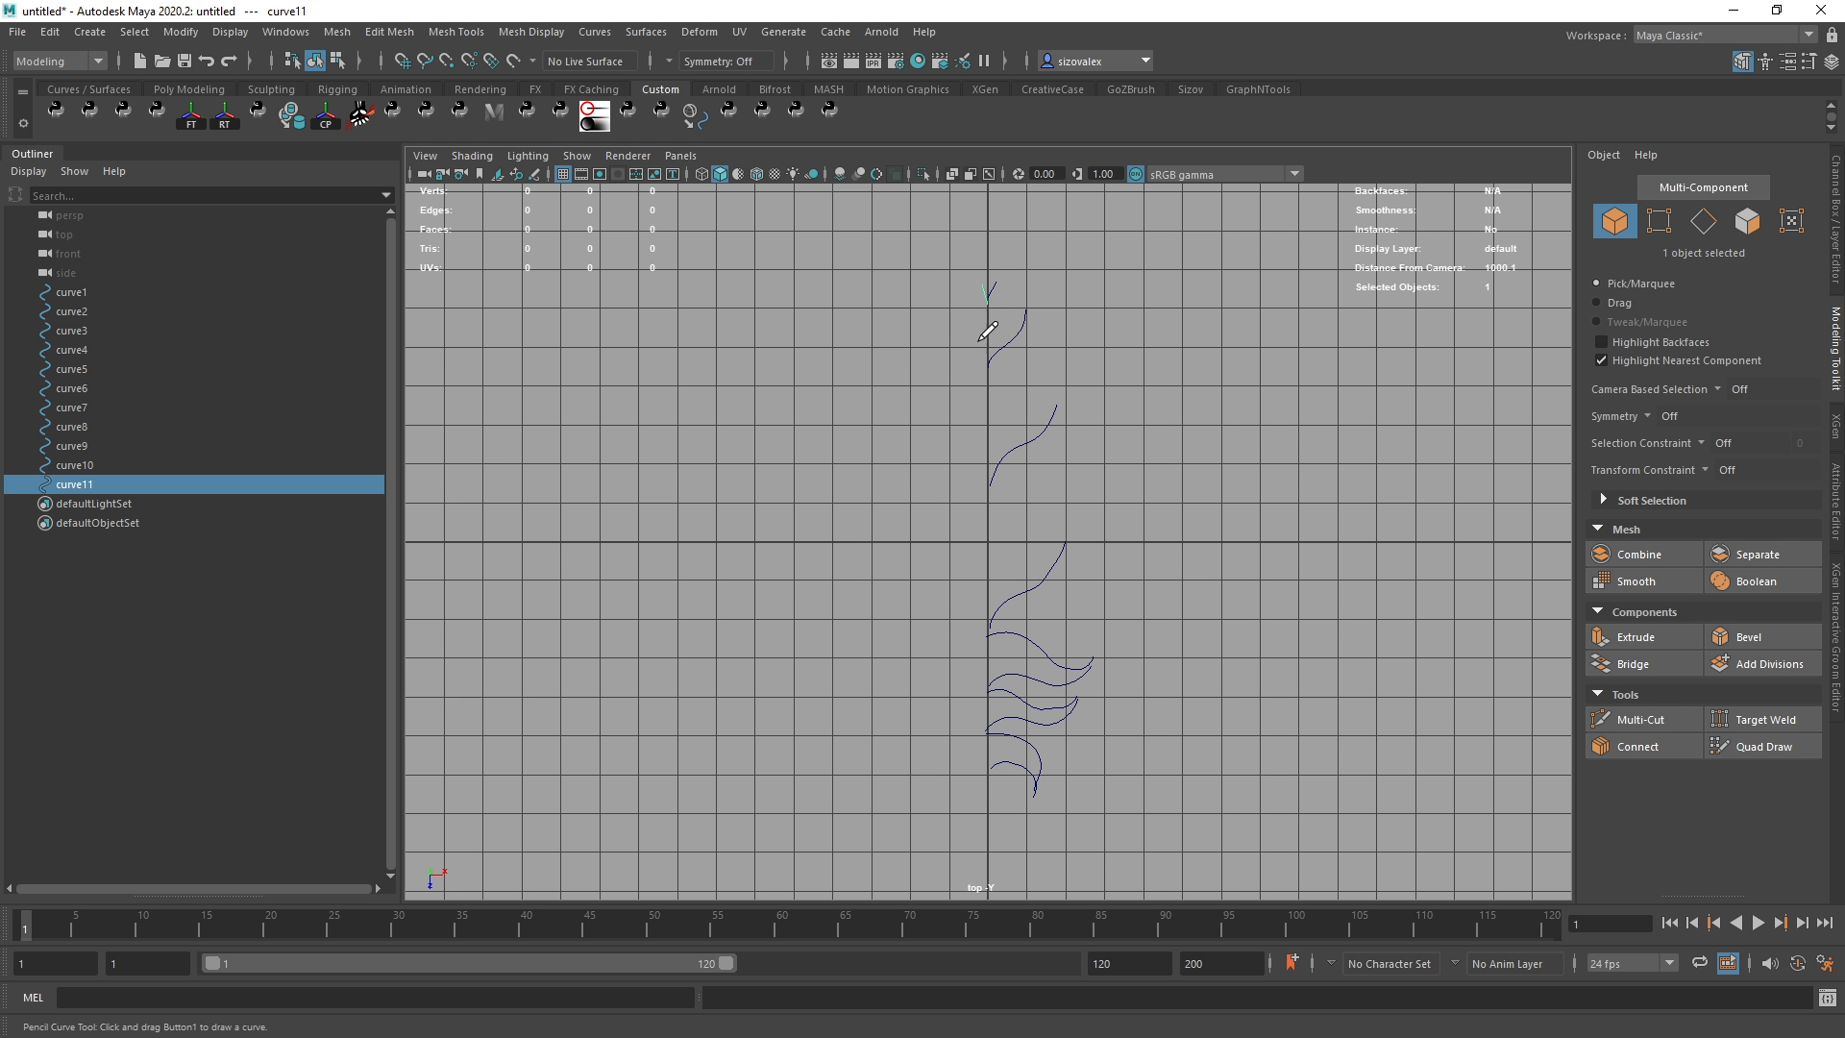
# Draw two long barb curves sweeping upward from the axis along the middle of the feather's left side.
pyautogui.hotkey('alt', 'Tab')
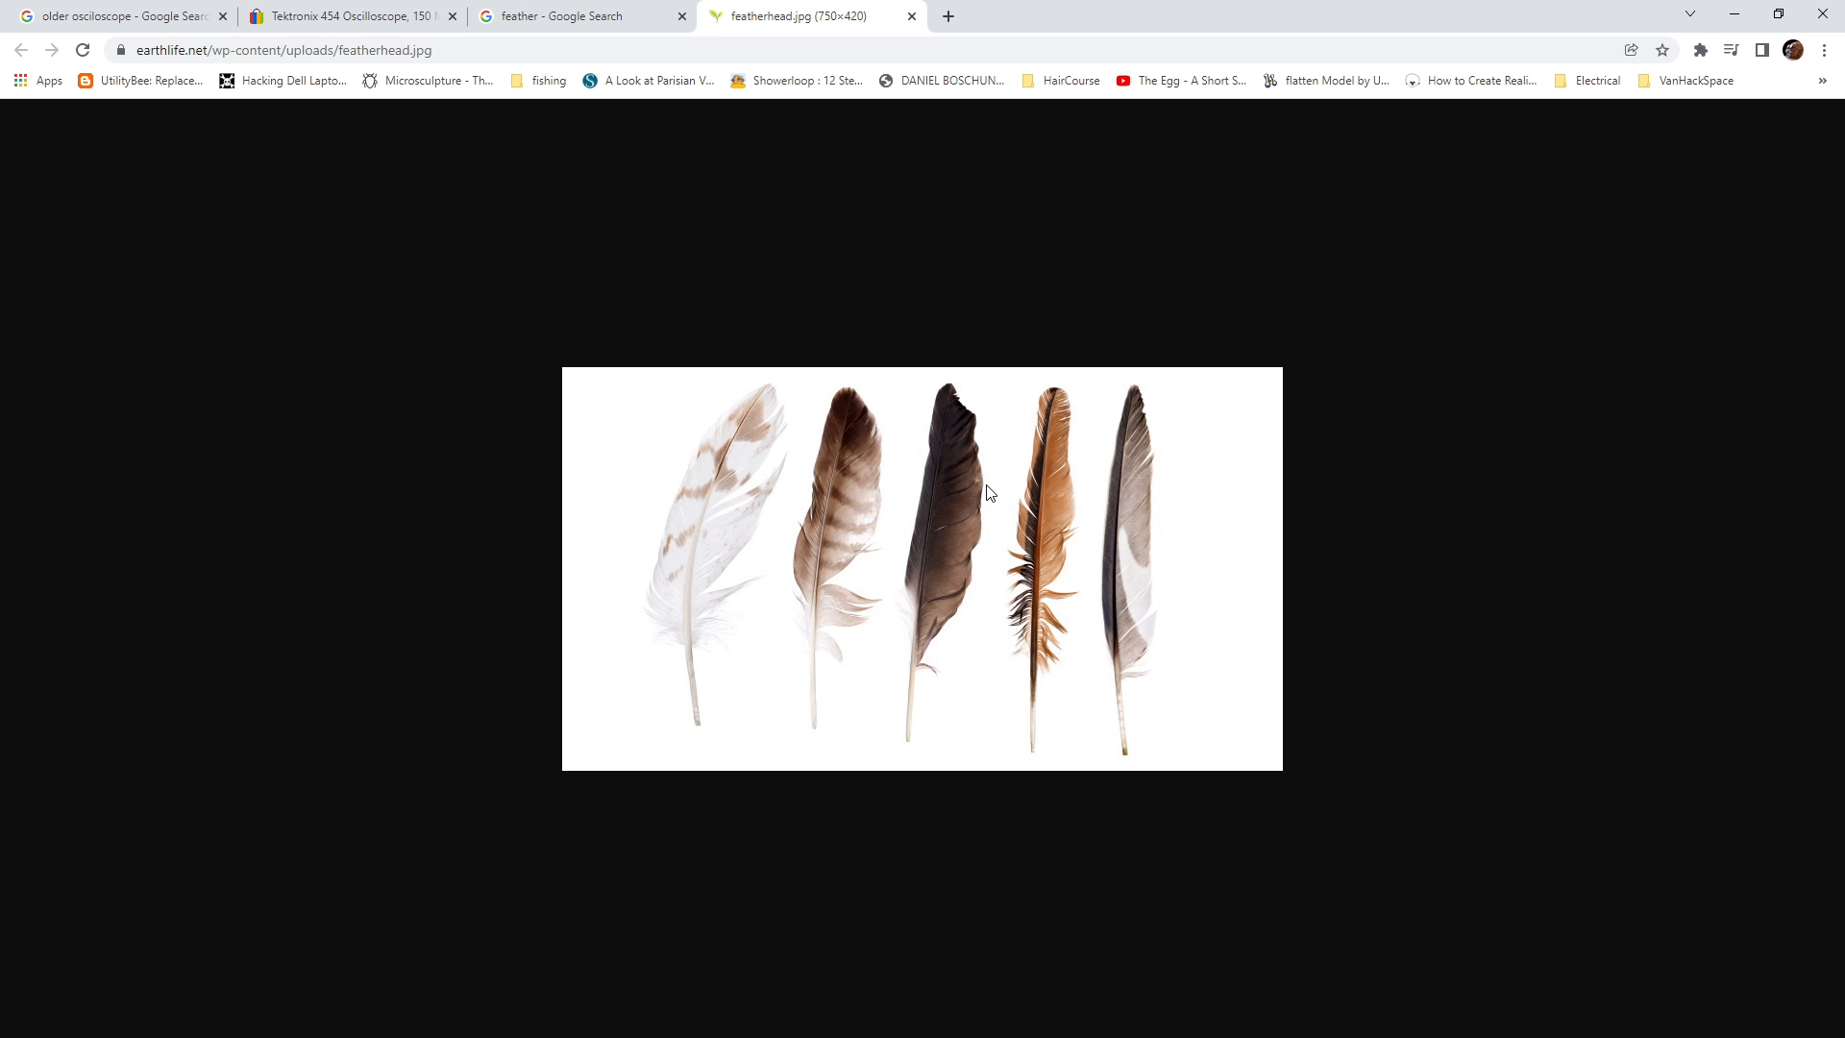
pyautogui.hotkey('alt', 'Tab')
pyautogui.moveTo(985, 479); pyautogui.dragTo(952, 388)
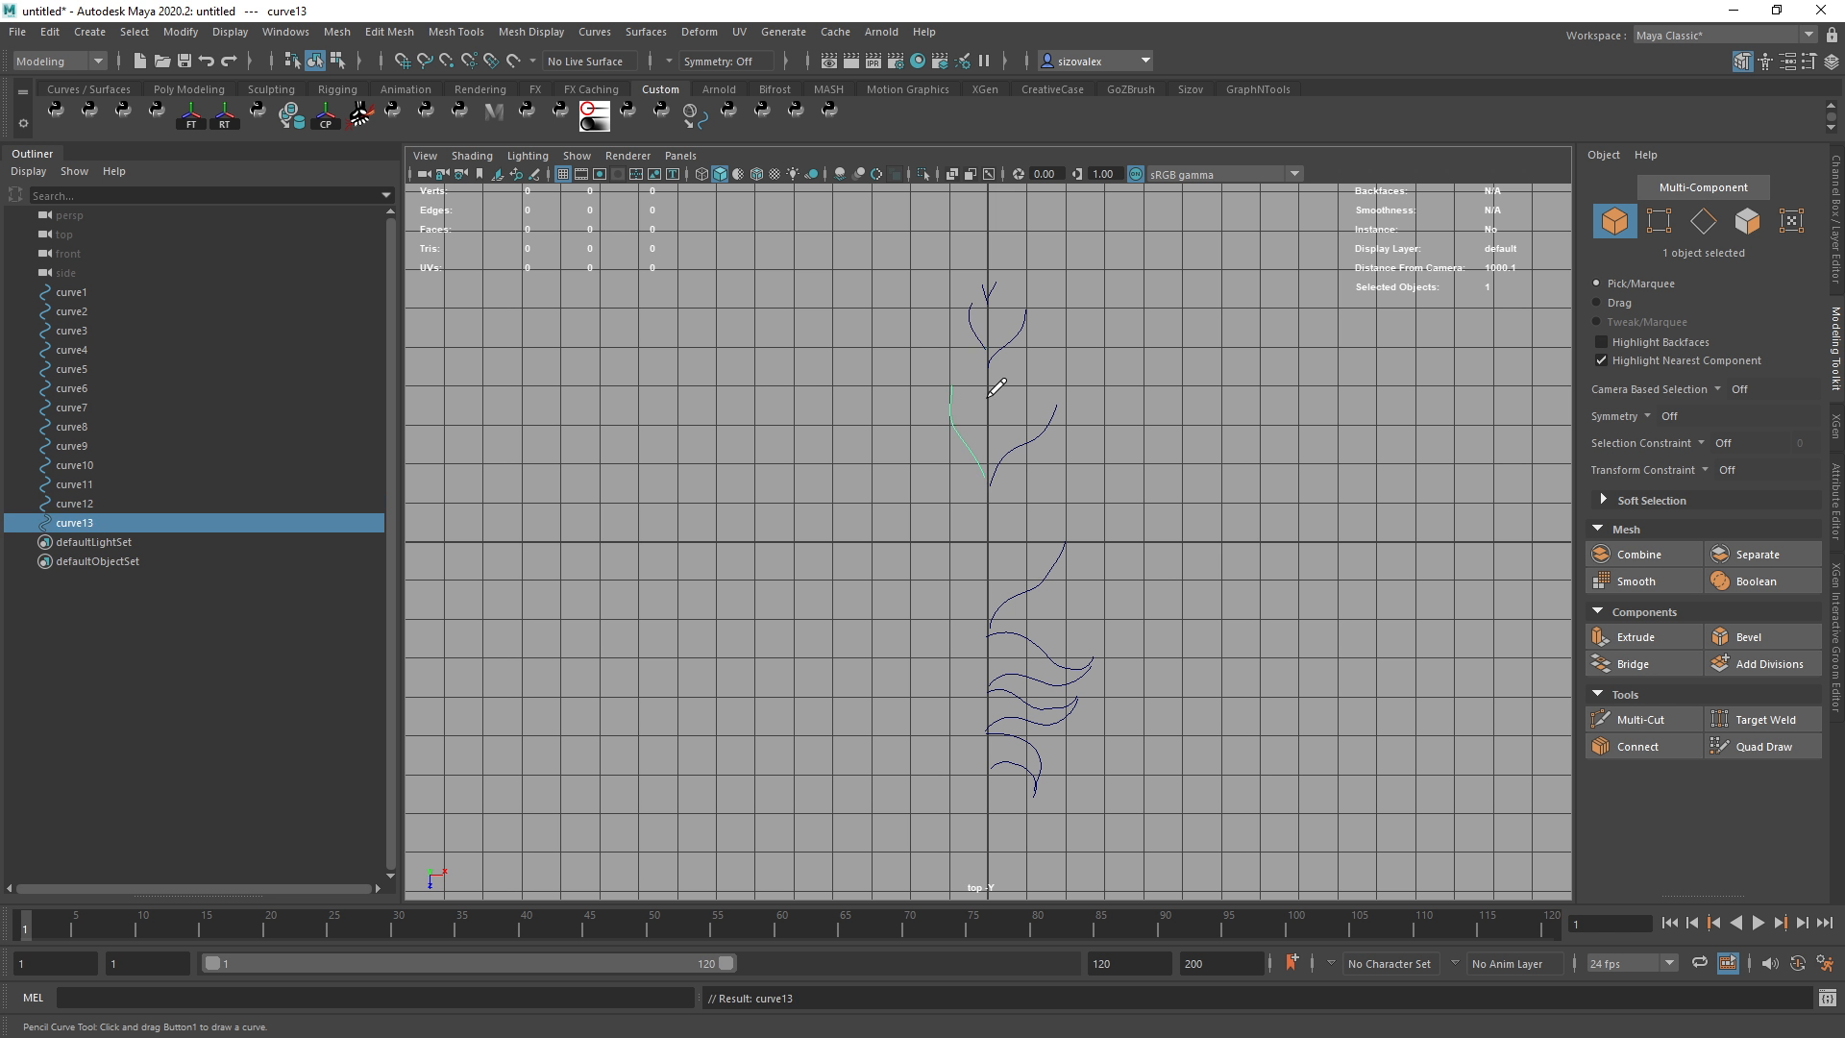
pyautogui.hotkey('alt', 'Tab')
pyautogui.hotkey('alt', 'Tab')
pyautogui.moveTo(984, 611); pyautogui.dragTo(945, 513)
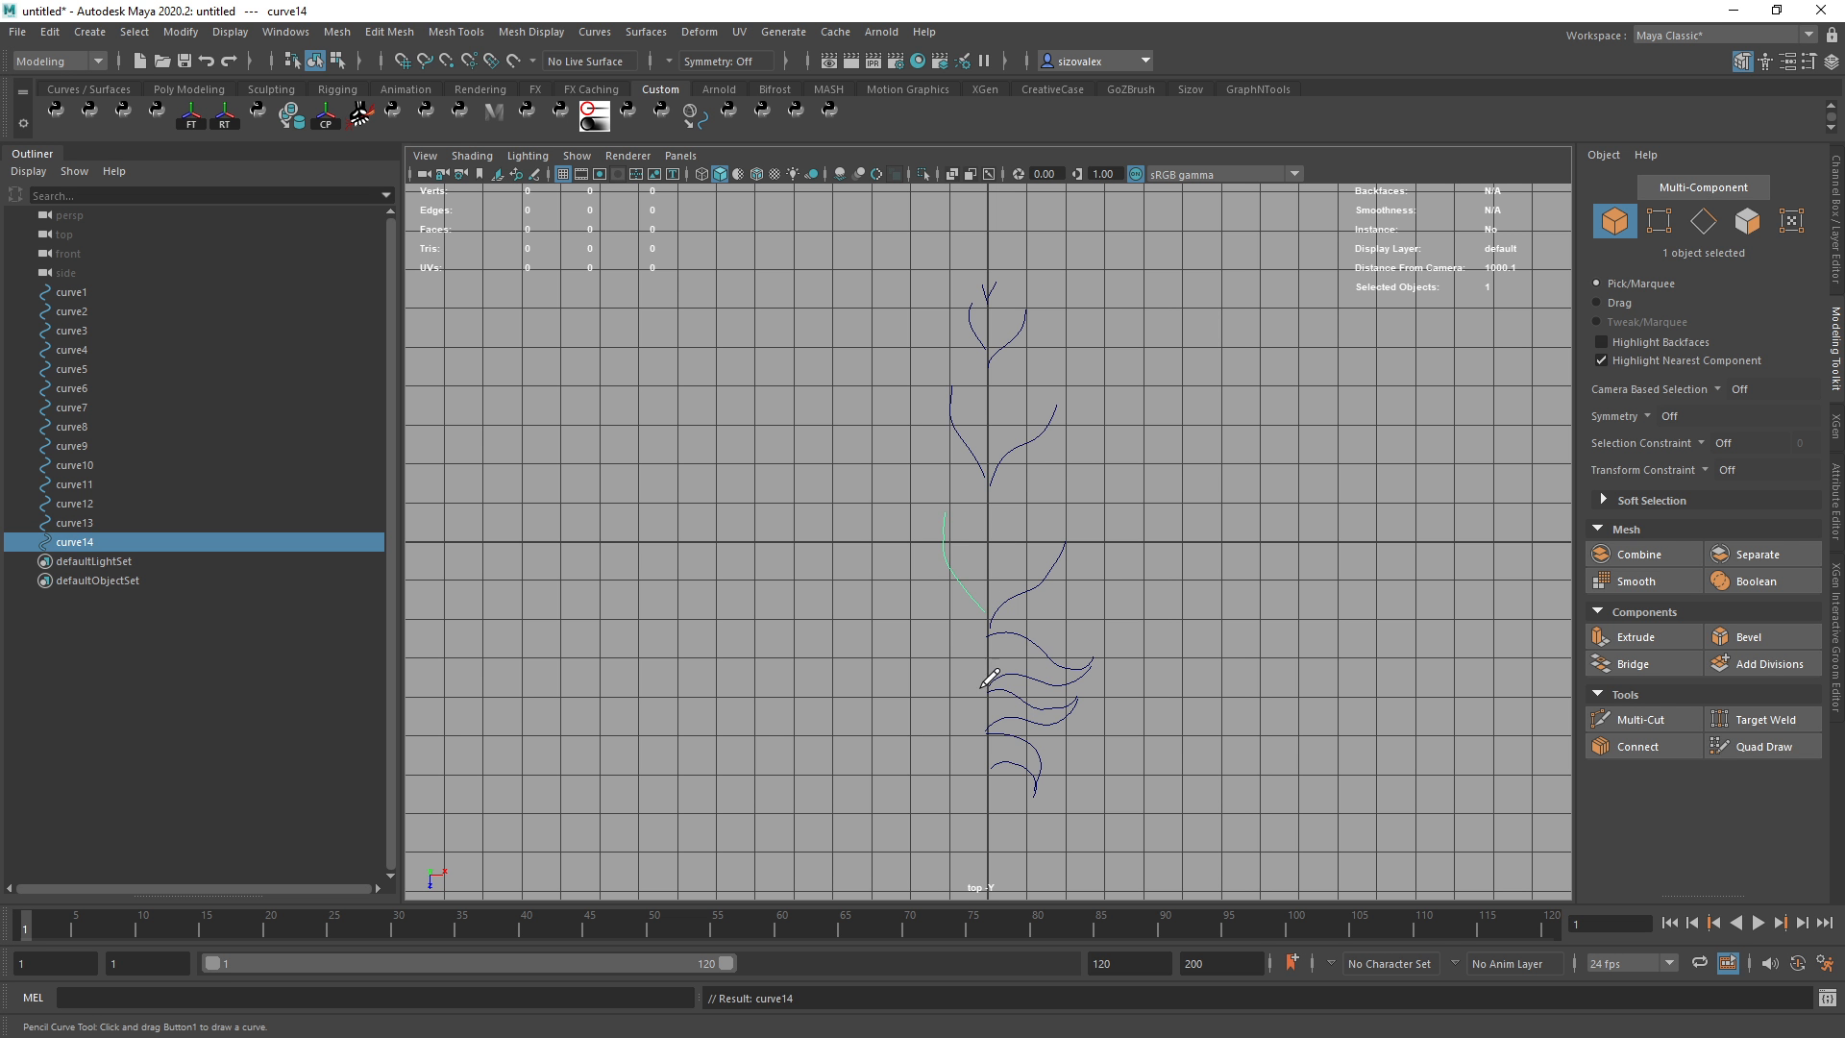
# Draw three shorter upward-curving barb curves along the lower part of the feather's left side.
pyautogui.moveTo(989, 677); pyautogui.dragTo(946, 607)
pyautogui.hotkey('alt', 'Tab')
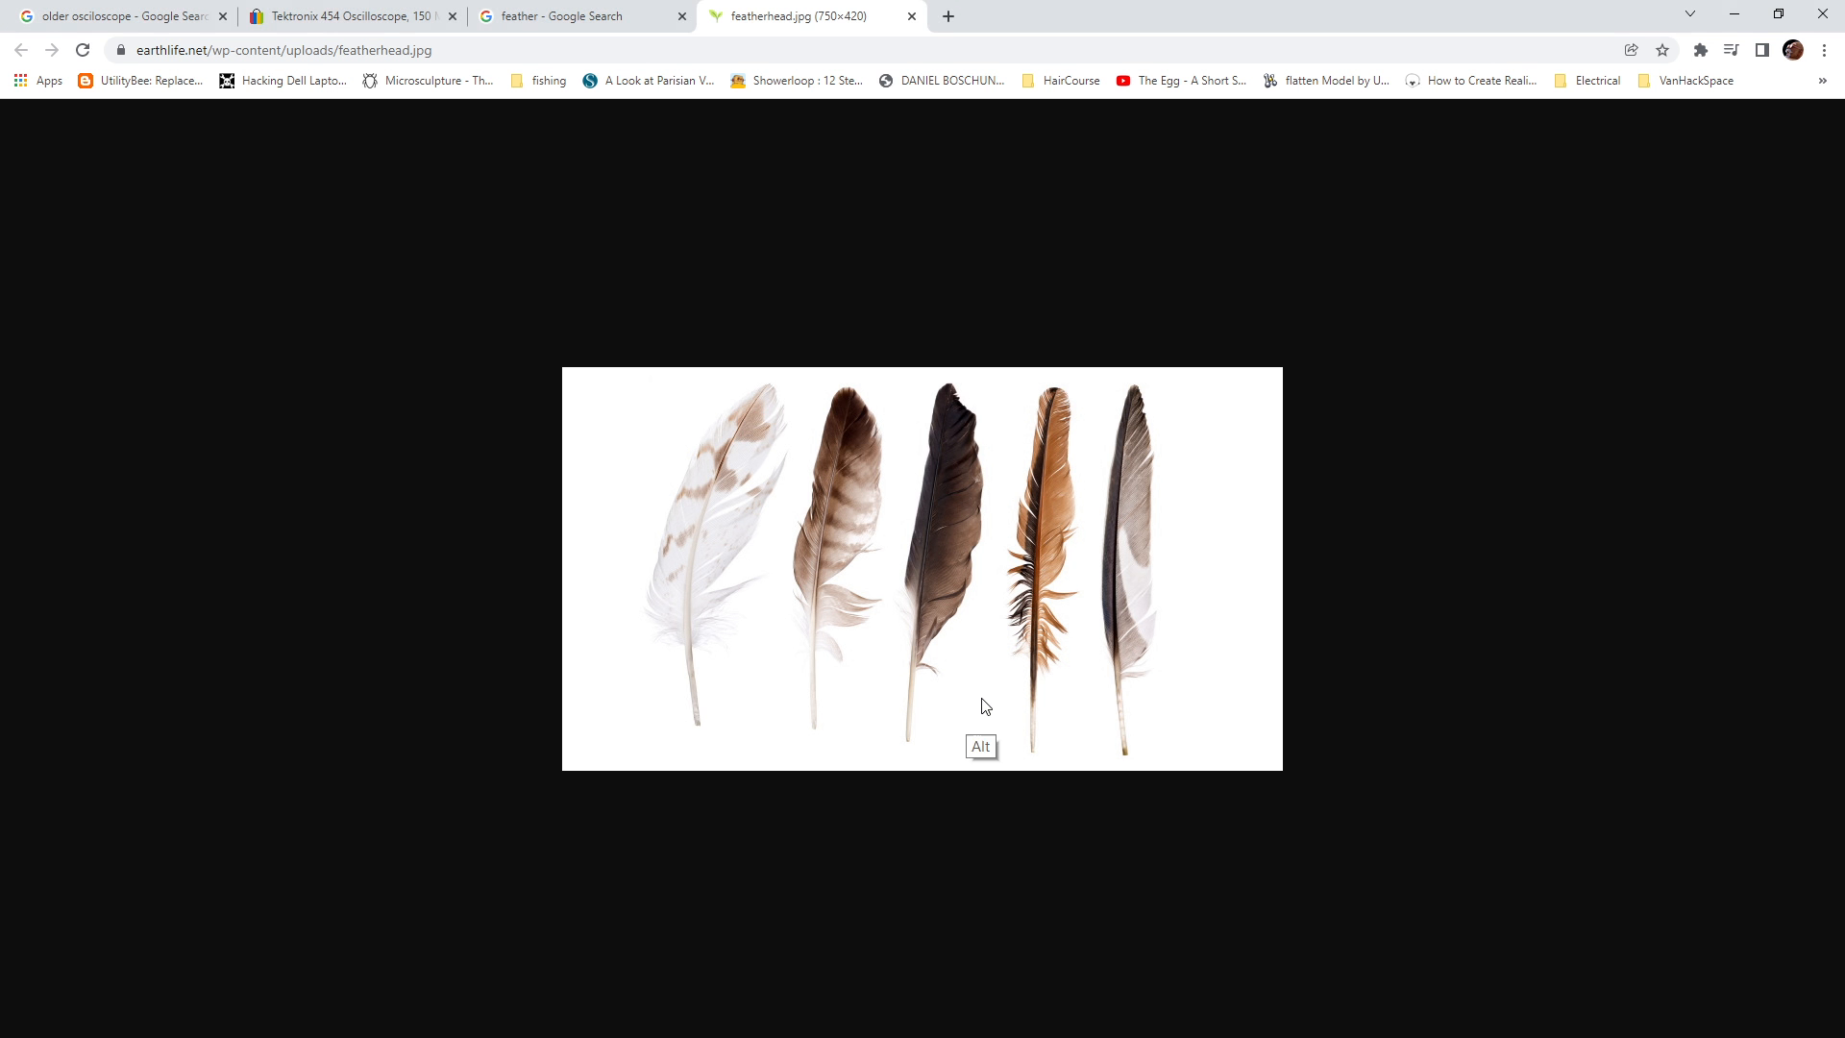
pyautogui.hotkey('alt', 'Tab')
pyautogui.moveTo(984, 731); pyautogui.dragTo(934, 685)
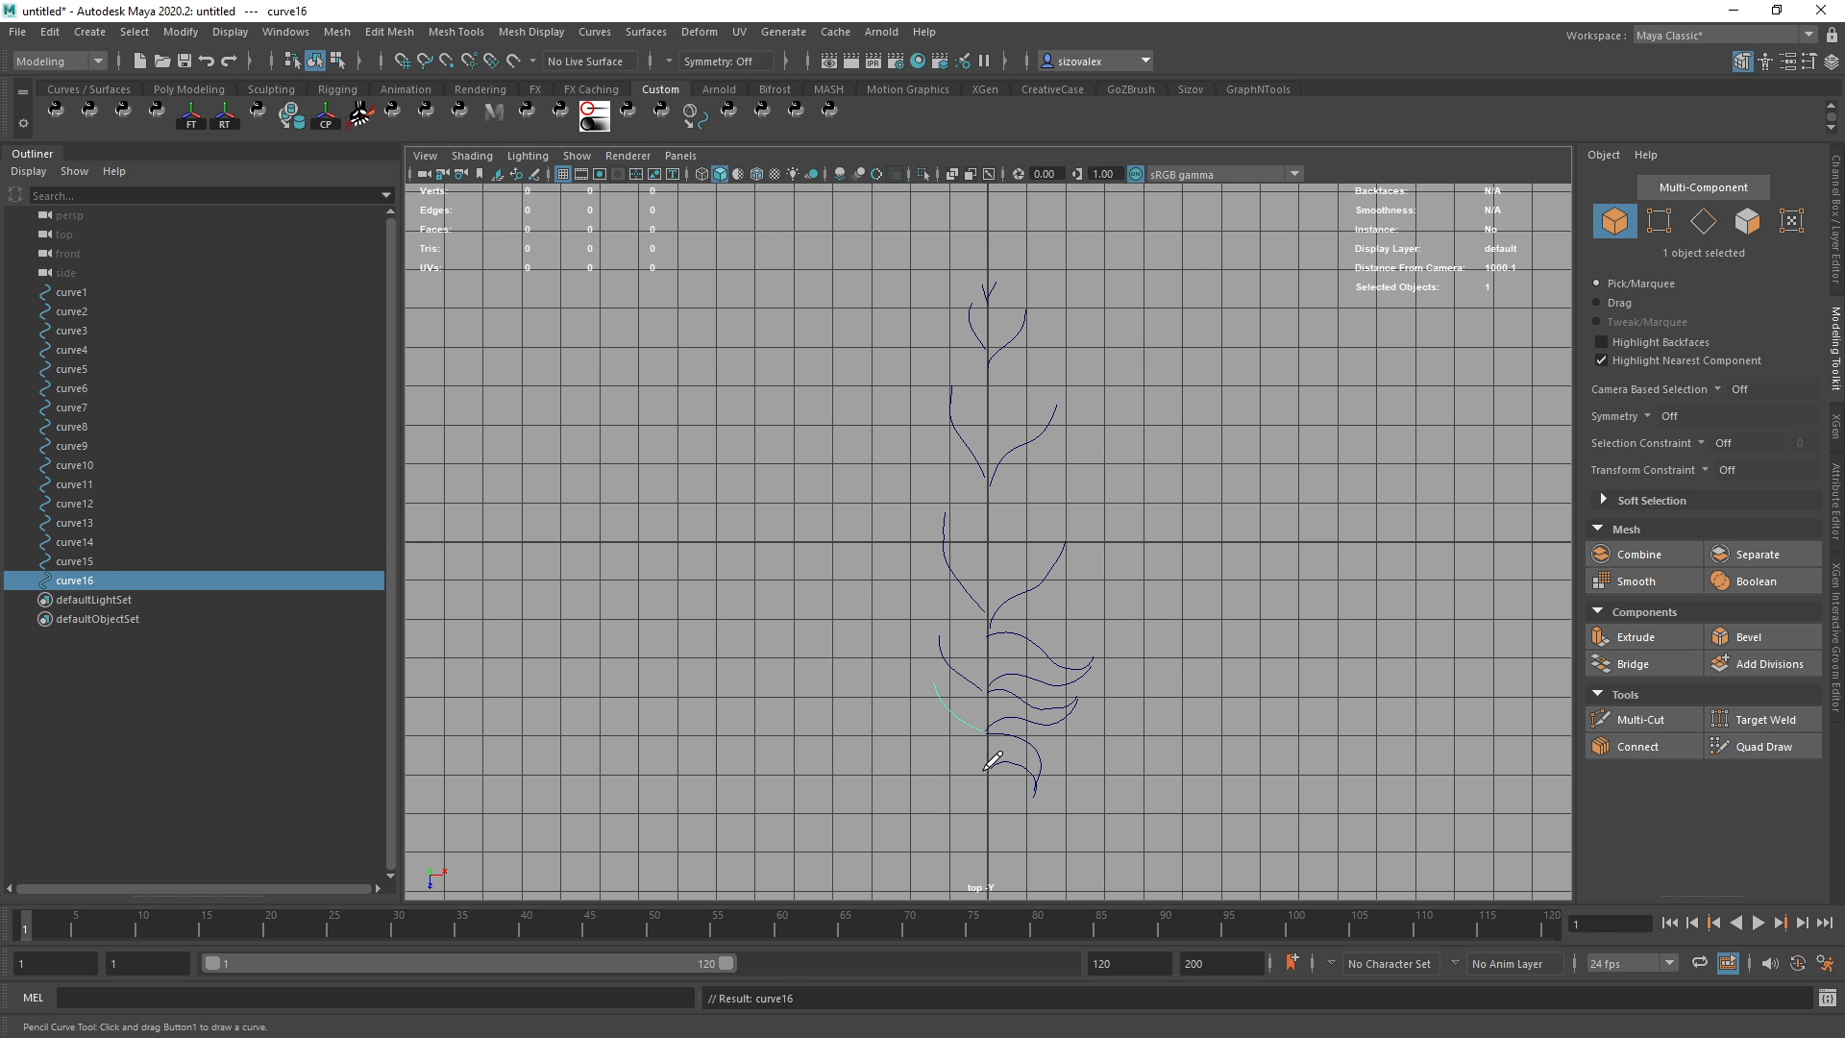
pyautogui.moveTo(984, 770); pyautogui.dragTo(941, 734)
# Draw a short drooping barb curve at the base of the feather's left side and exit curve drawing with the Select tool.
pyautogui.hotkey('alt', 'Tab')
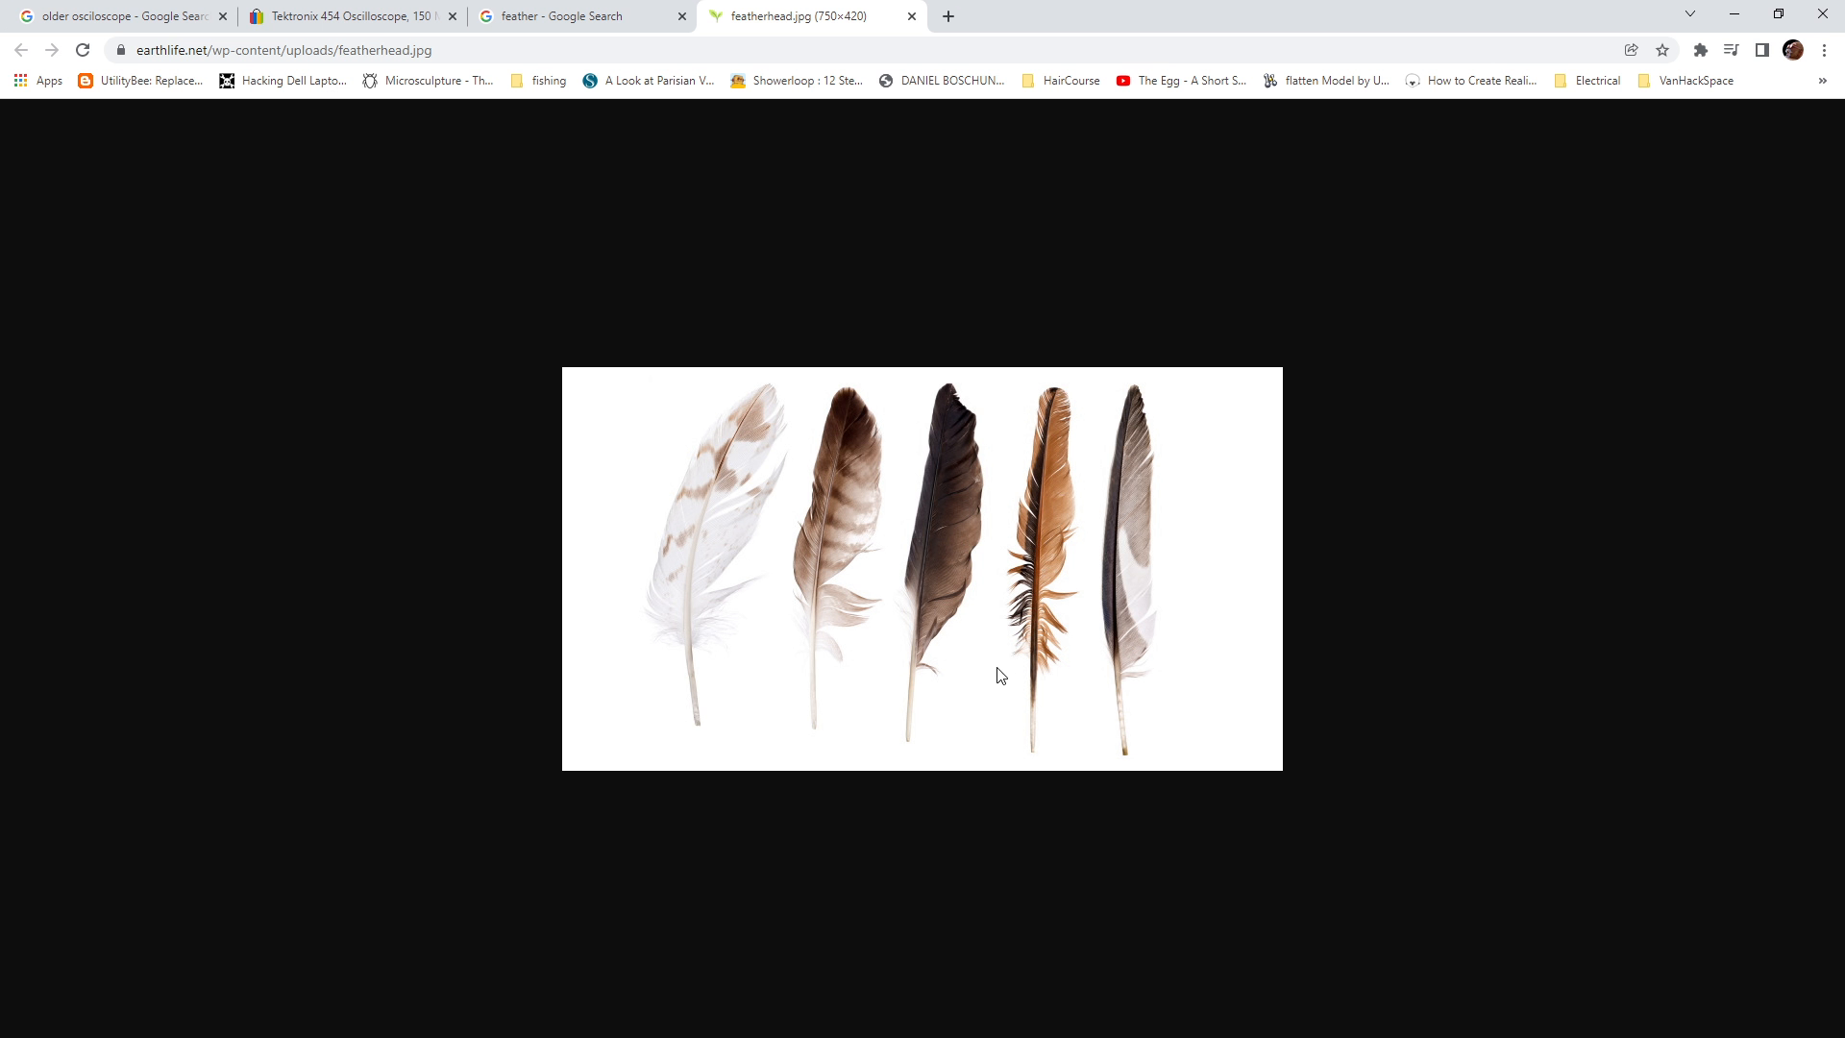
pyautogui.hotkey('alt', 'Tab')
pyautogui.moveTo(982, 777); pyautogui.dragTo(958, 794)
pyautogui.hotkey('ctrl', 'z')
pyautogui.hotkey('ctrl', 'z')
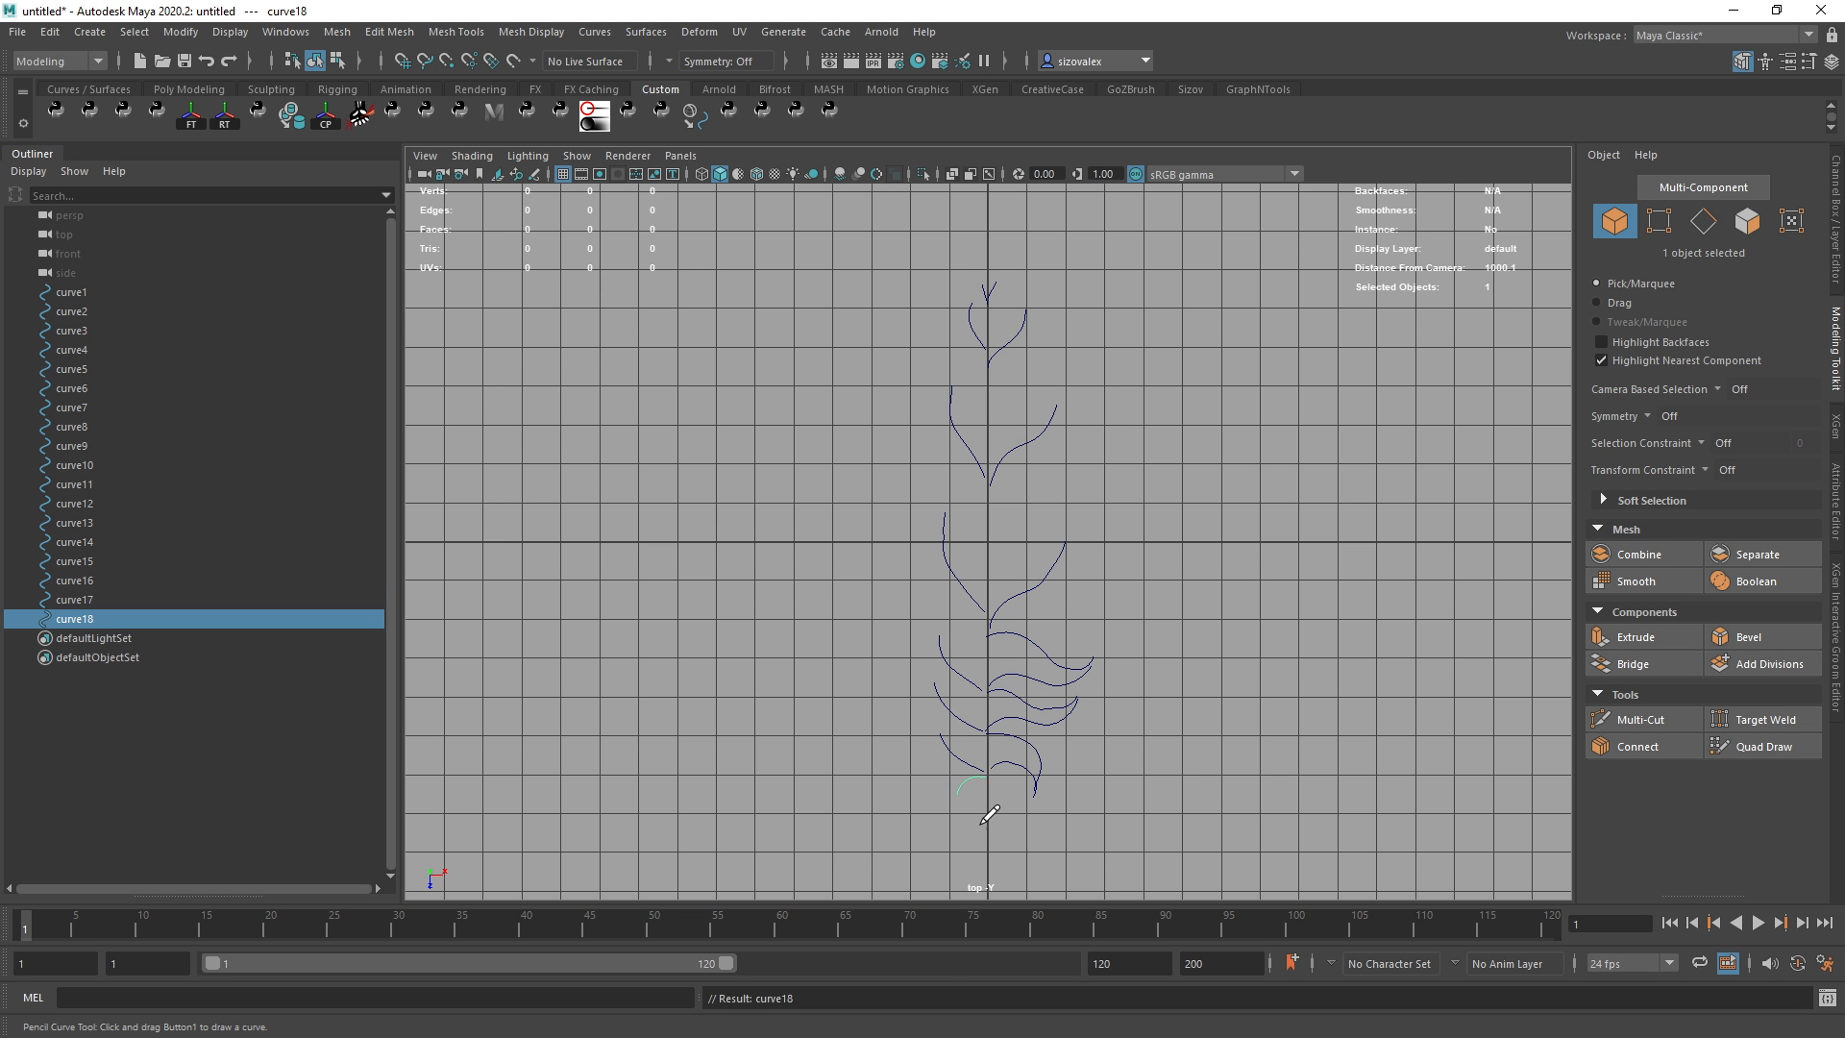
pyautogui.press('q')
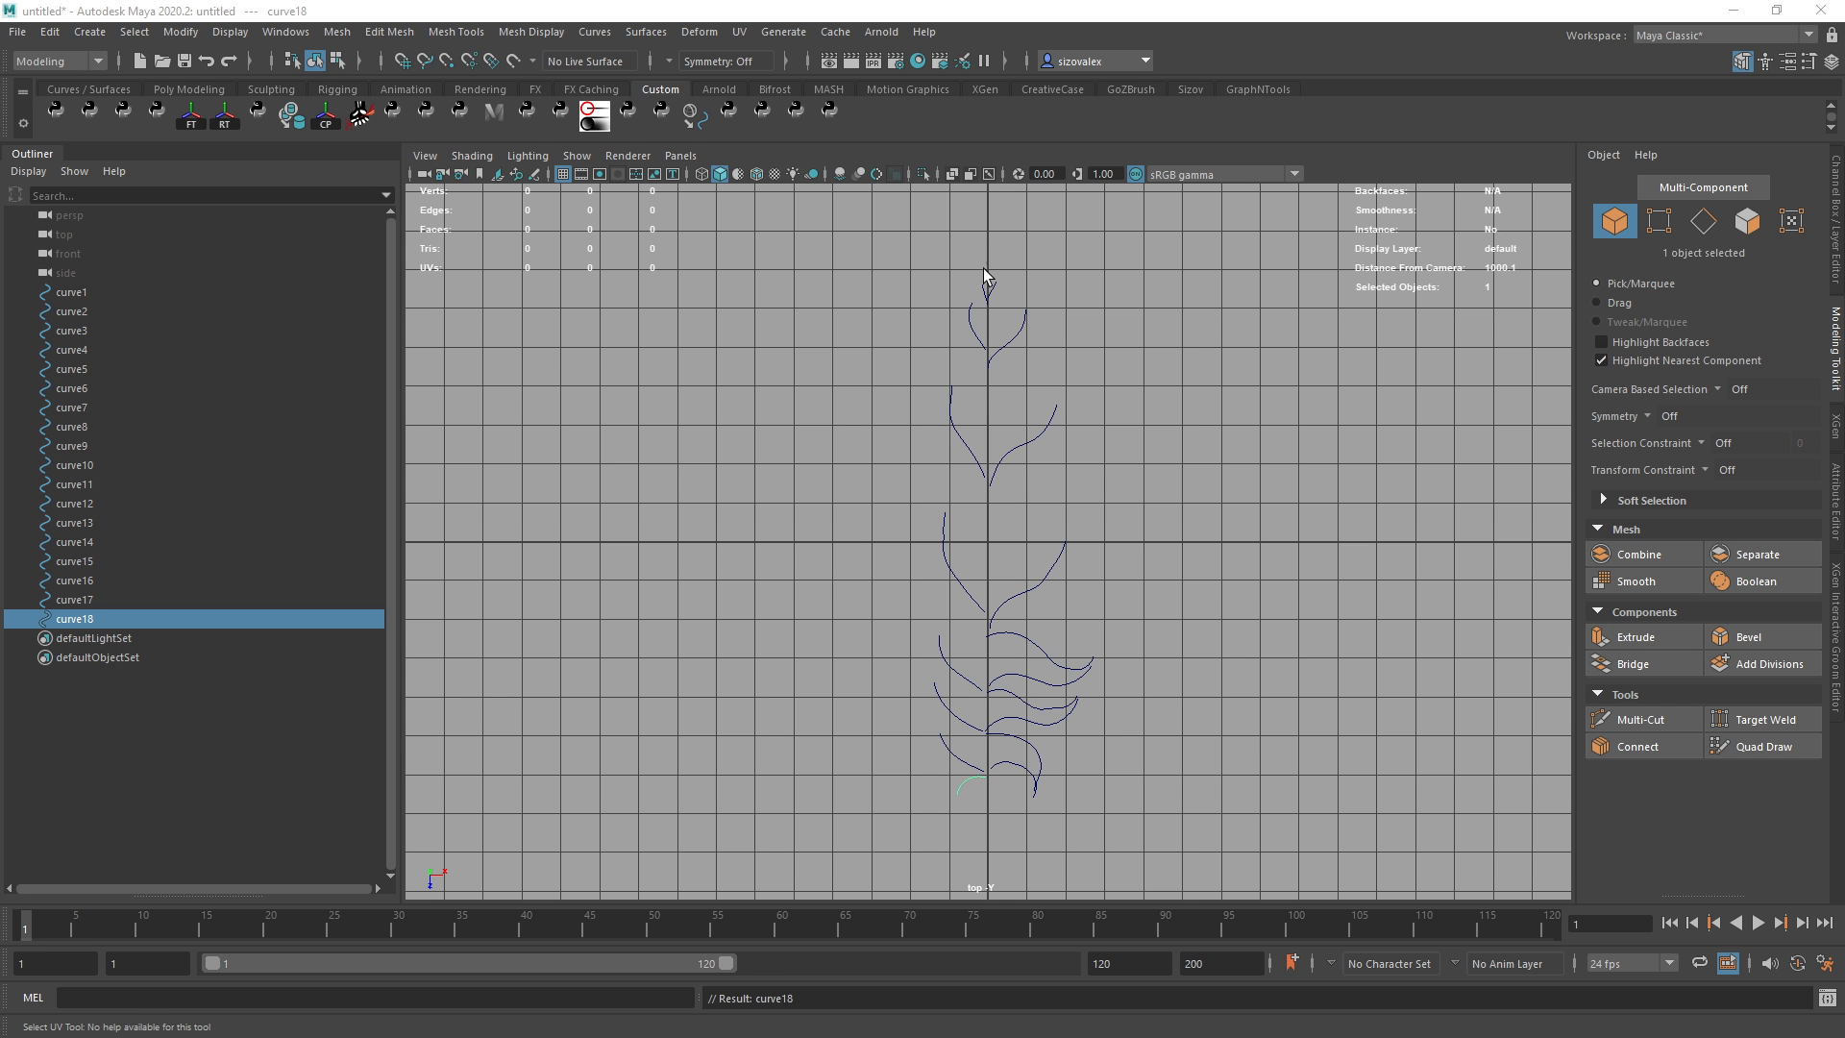
# Select all the drawn feather barb curves and open the Rebuild Curve options for them.
pyautogui.moveTo(905, 242); pyautogui.dragTo(1209, 880)
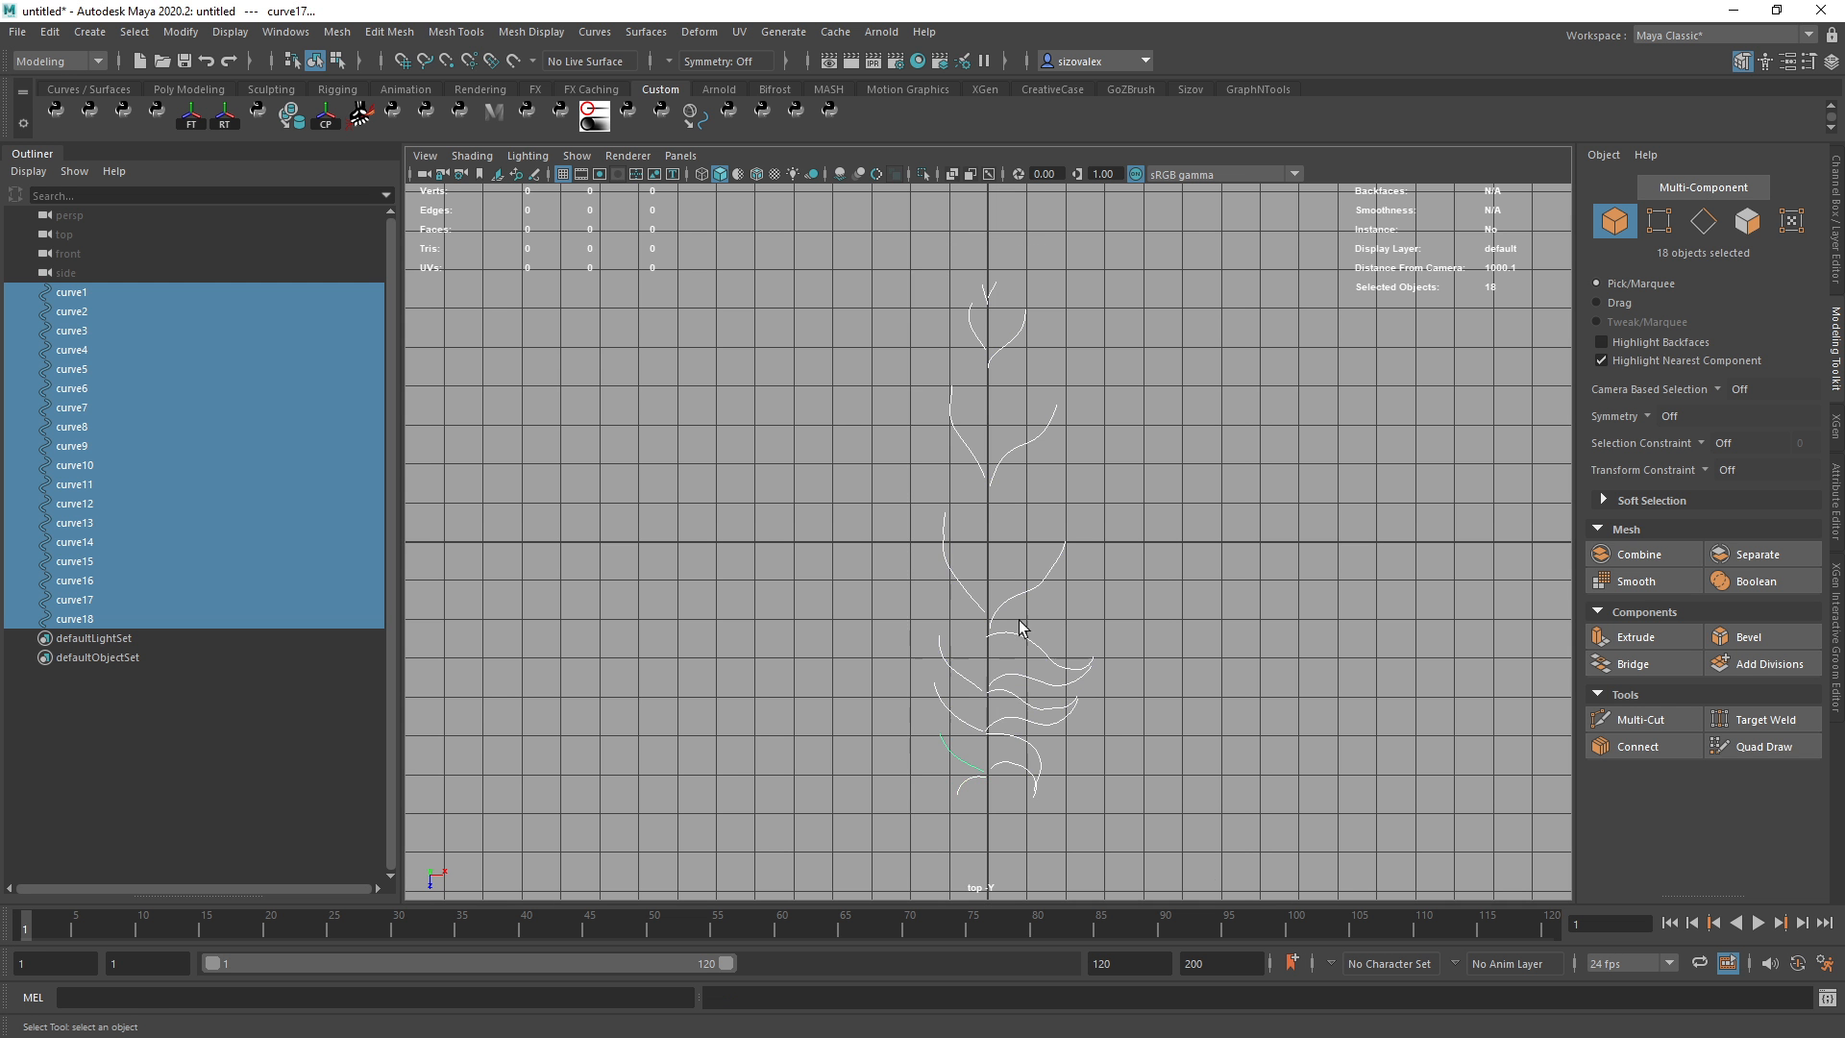
pyautogui.press('space')
pyautogui.click(1120, 665)
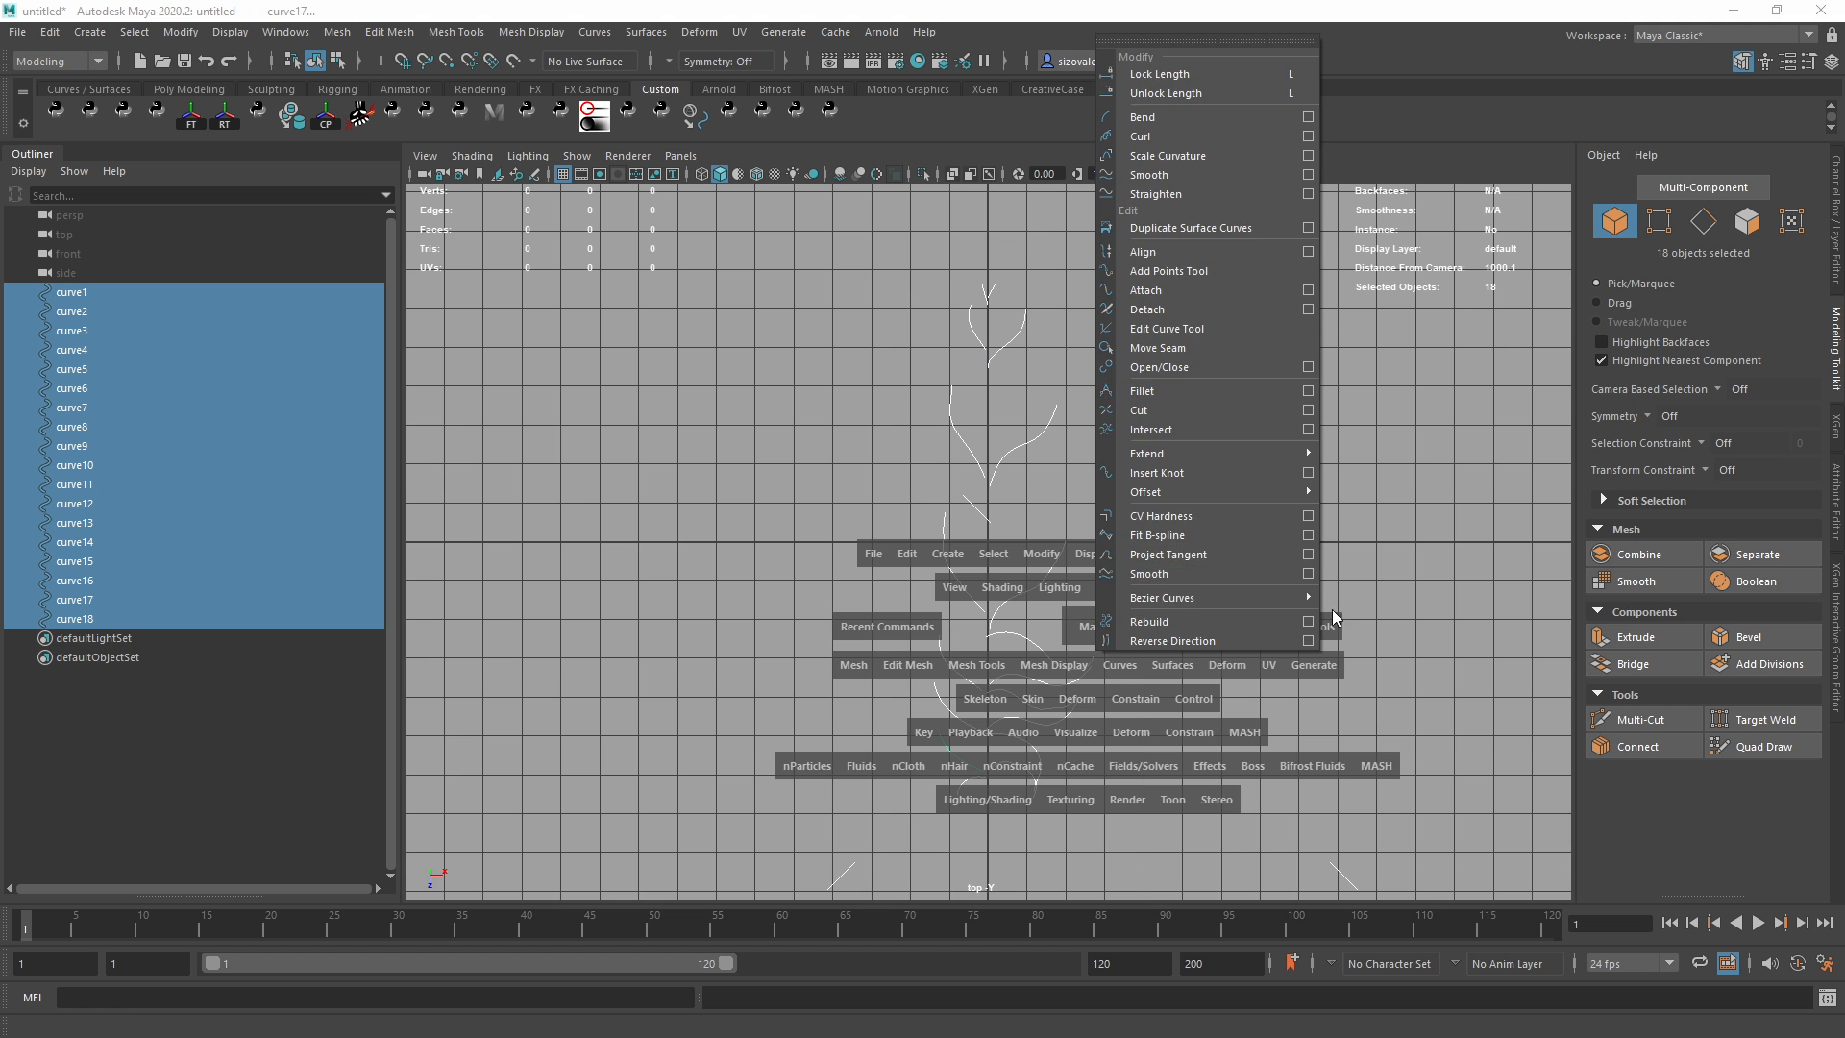
pyautogui.click(1305, 621)
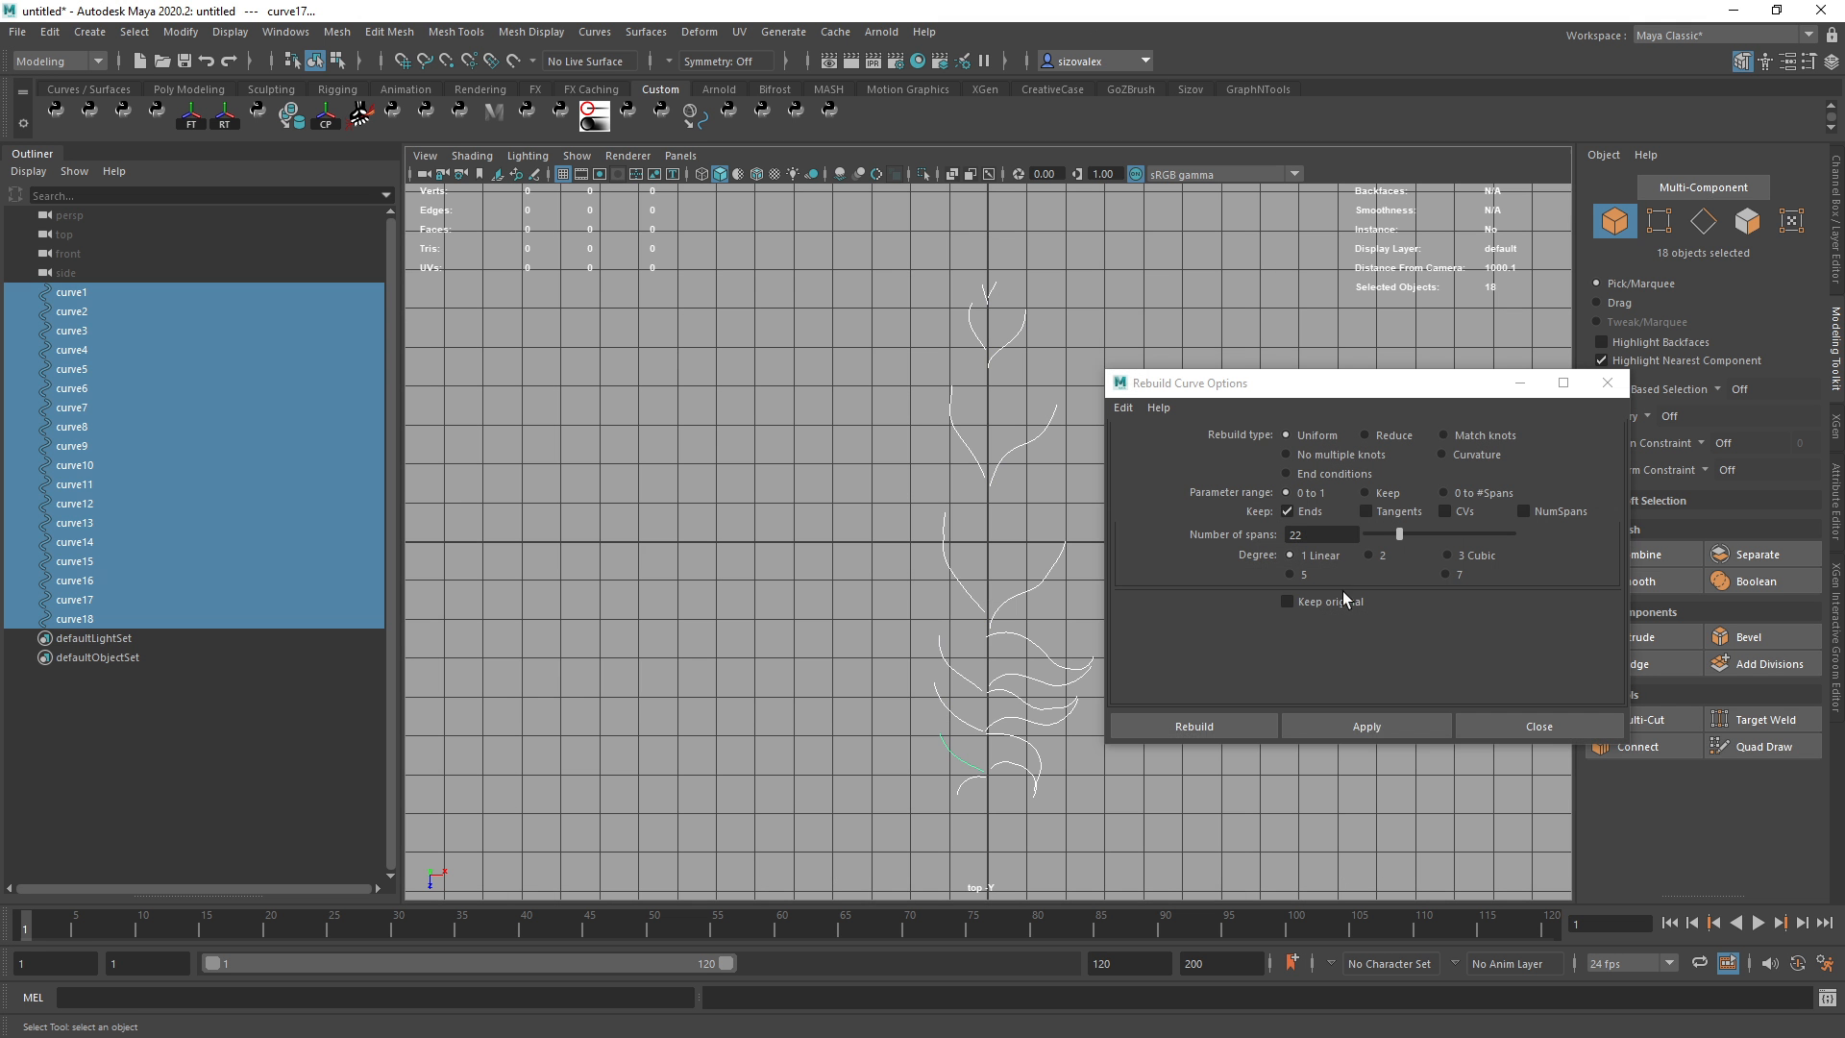
# Try rebuilding all the barb curves as uniform linear curves with 22 spans and with 23 spans, undoing each rebuild.
pyautogui.click(1370, 728)
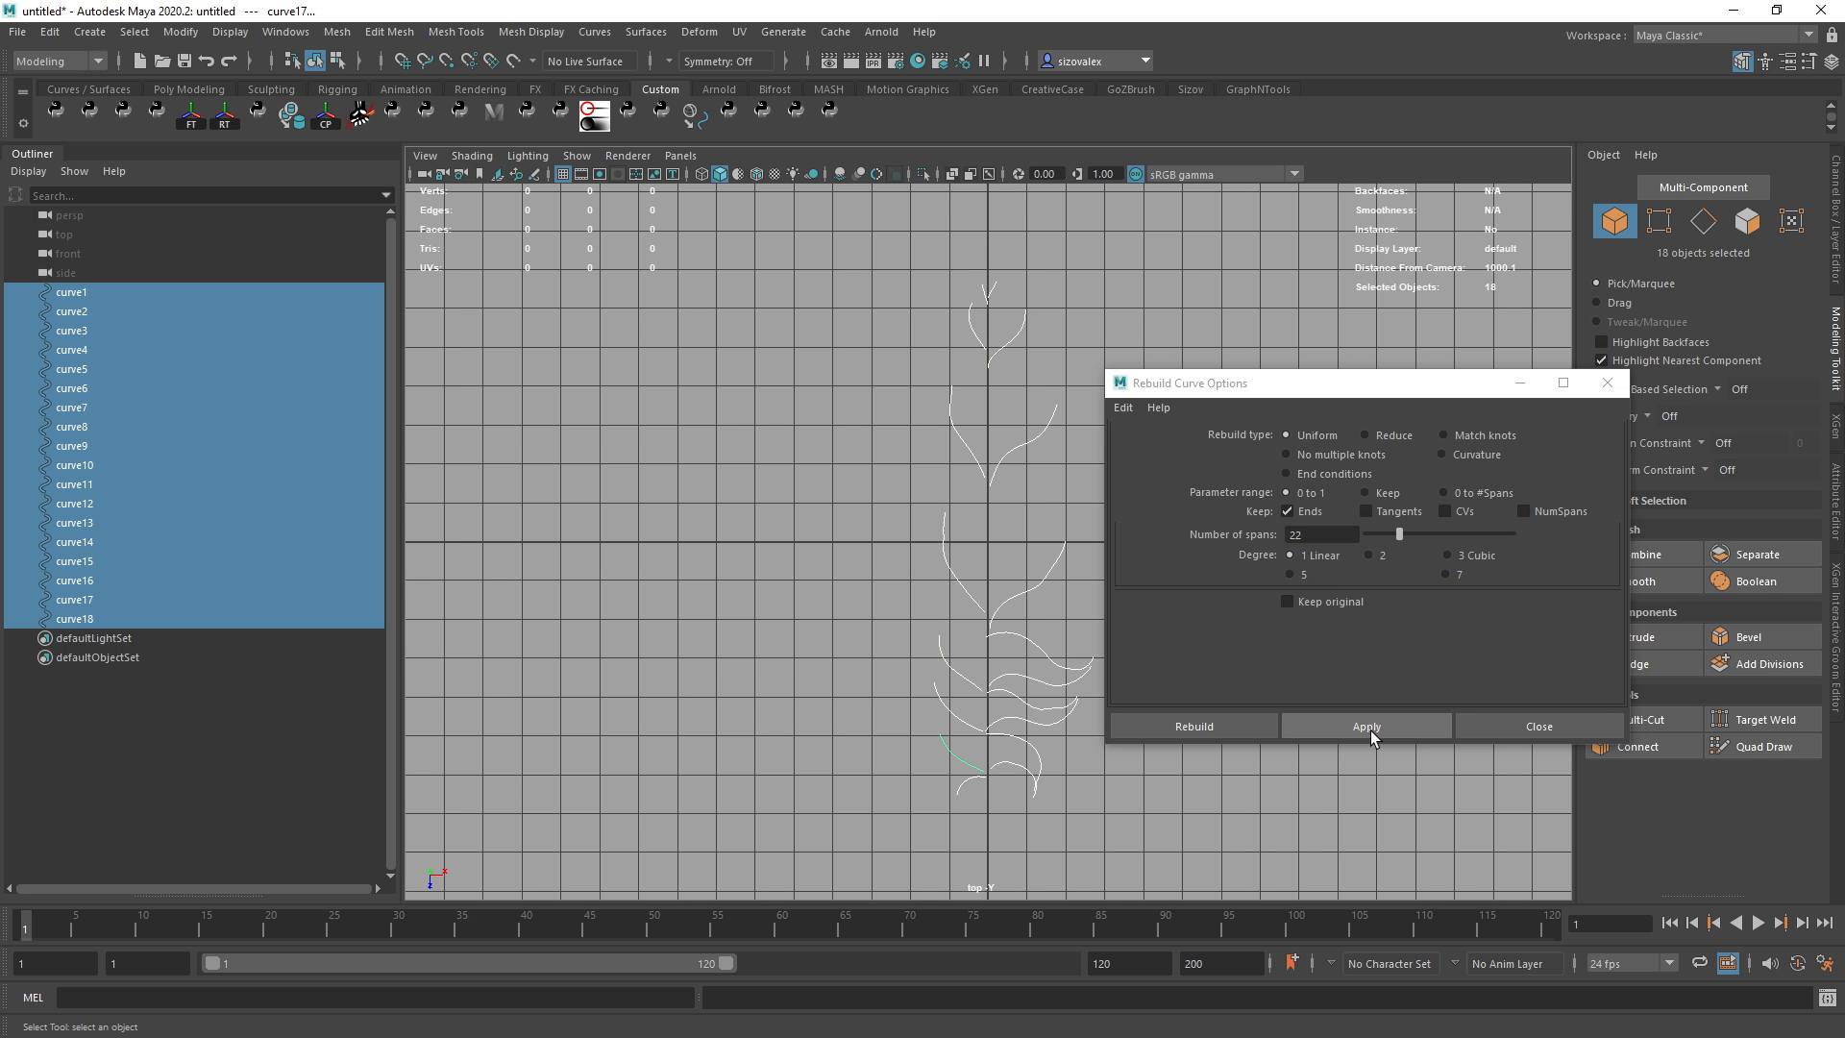
pyautogui.hotkey('ctrl', 'z')
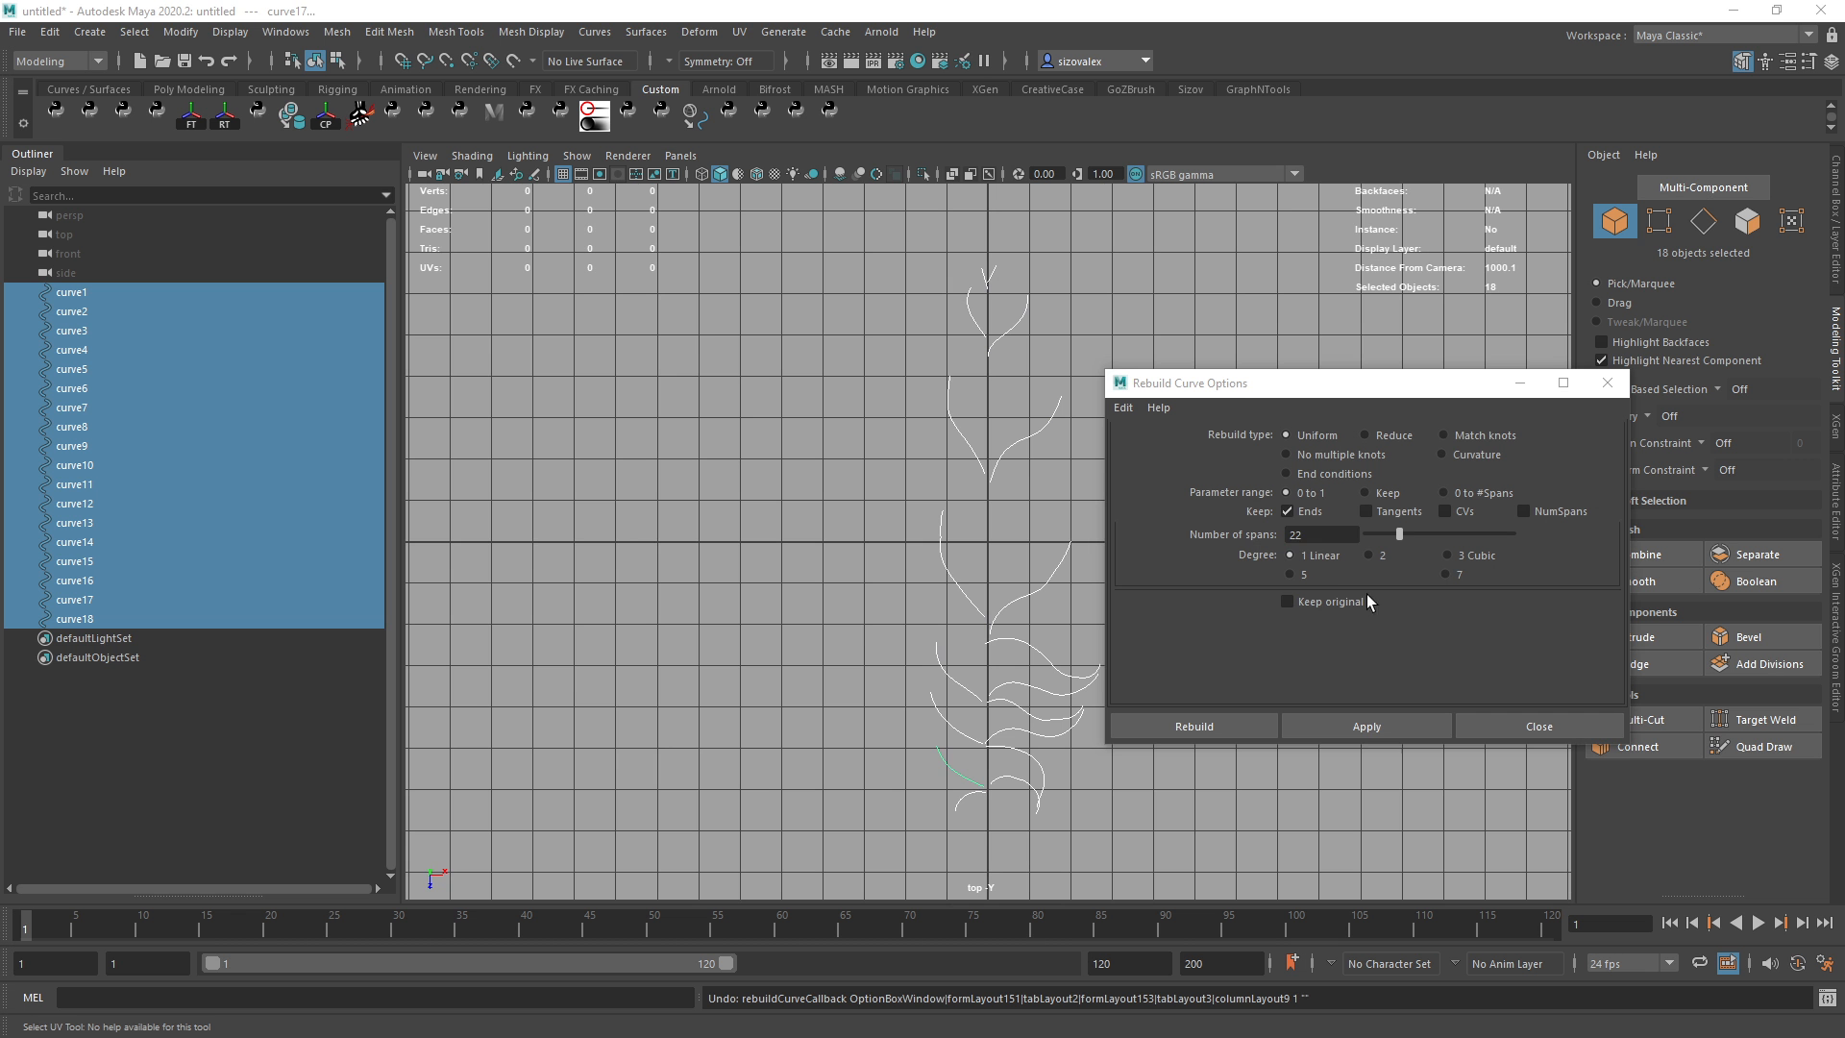
pyautogui.doubleClick(1315, 536)
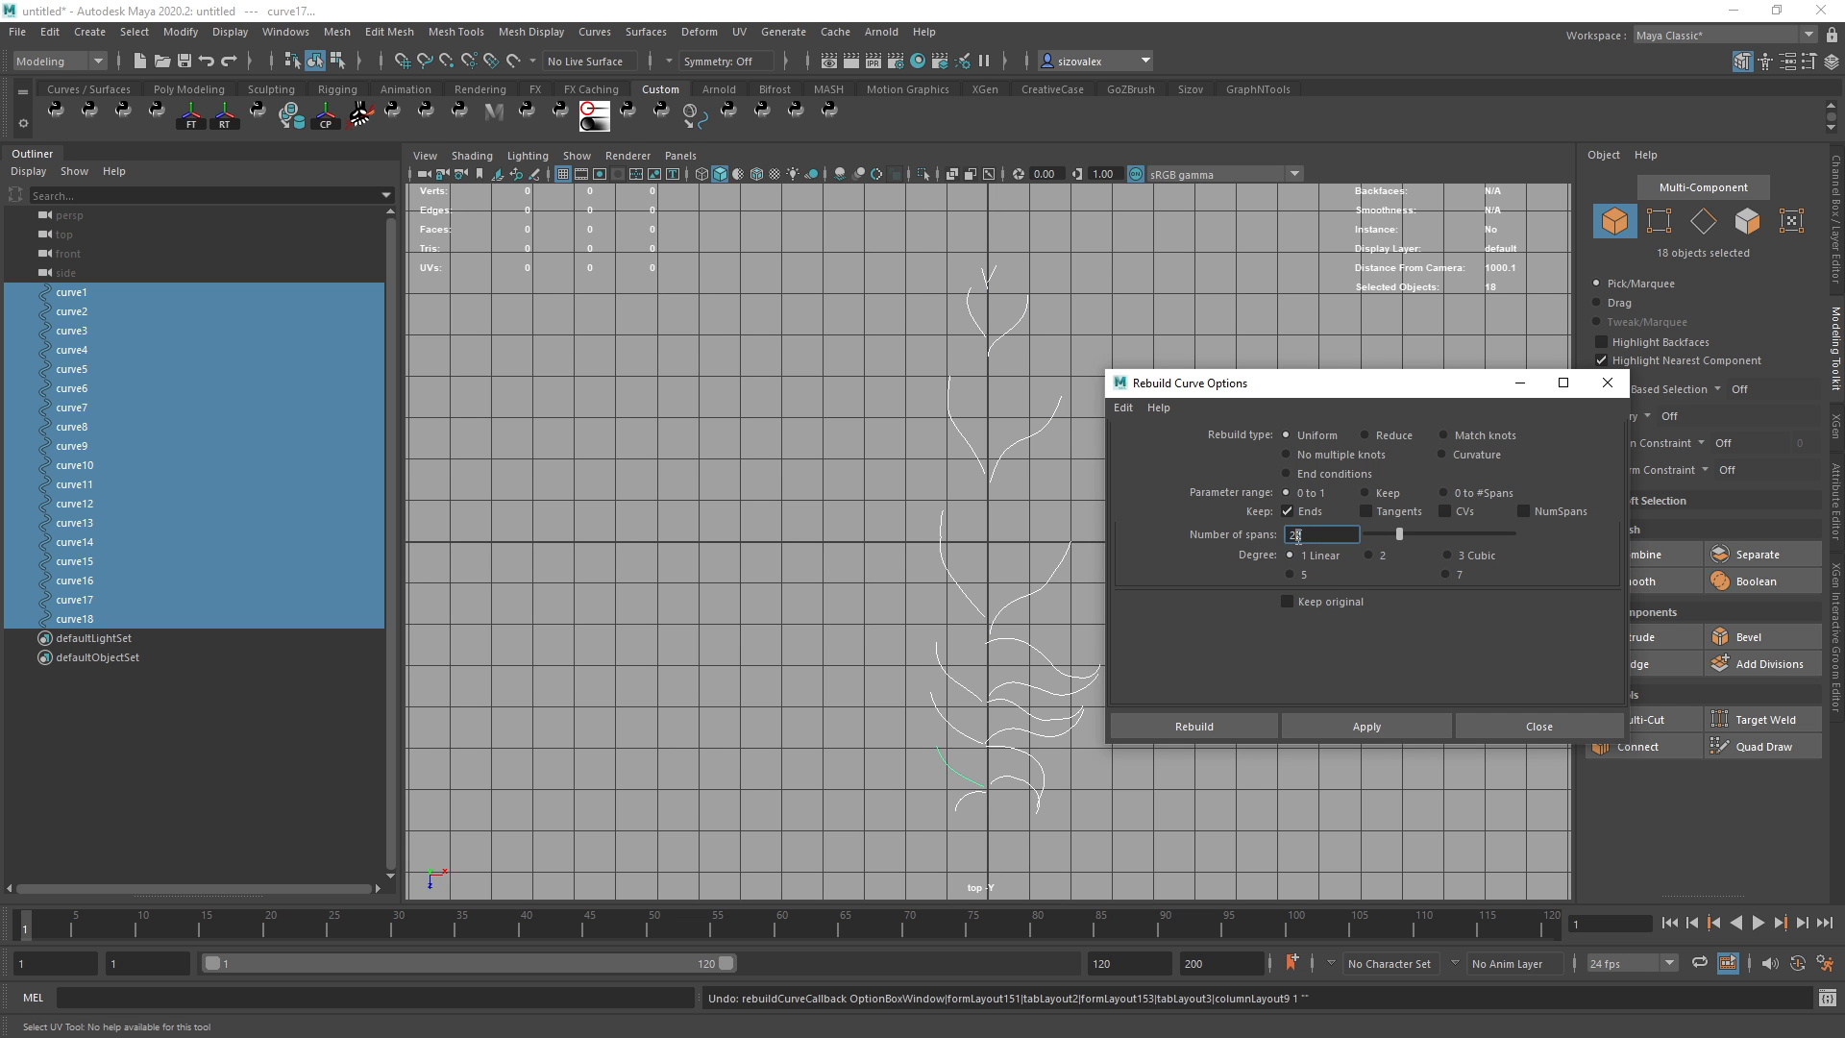
pyautogui.click(1384, 726)
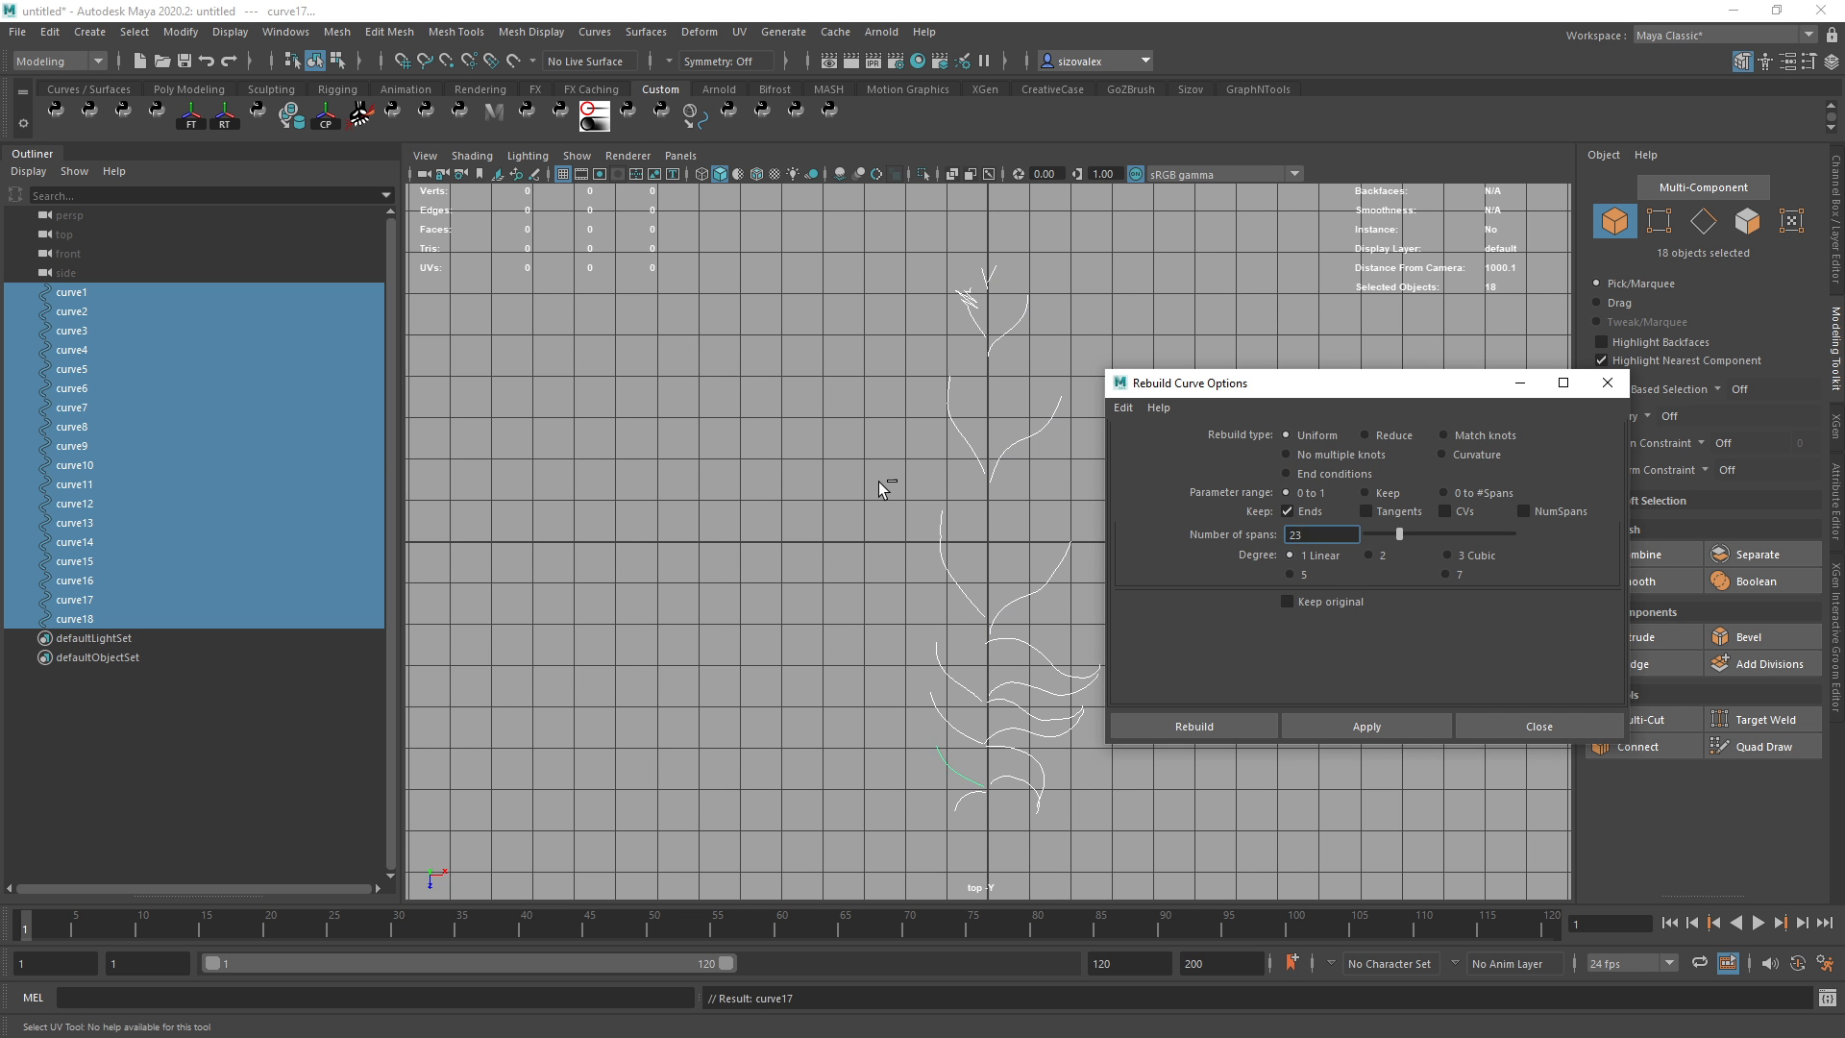
pyautogui.keyDown('alt'); pyautogui.moveTo(885, 490); pyautogui.dragTo(1058, 441, button='right'); pyautogui.keyUp('alt')
pyautogui.hotkey('ctrl', 'z')
# Try rebuilding all the barb curves with 24 spans, inspect the feather's upper part, and undo the rebuild.
pyautogui.doubleClick(1298, 536)
pyautogui.write('24')
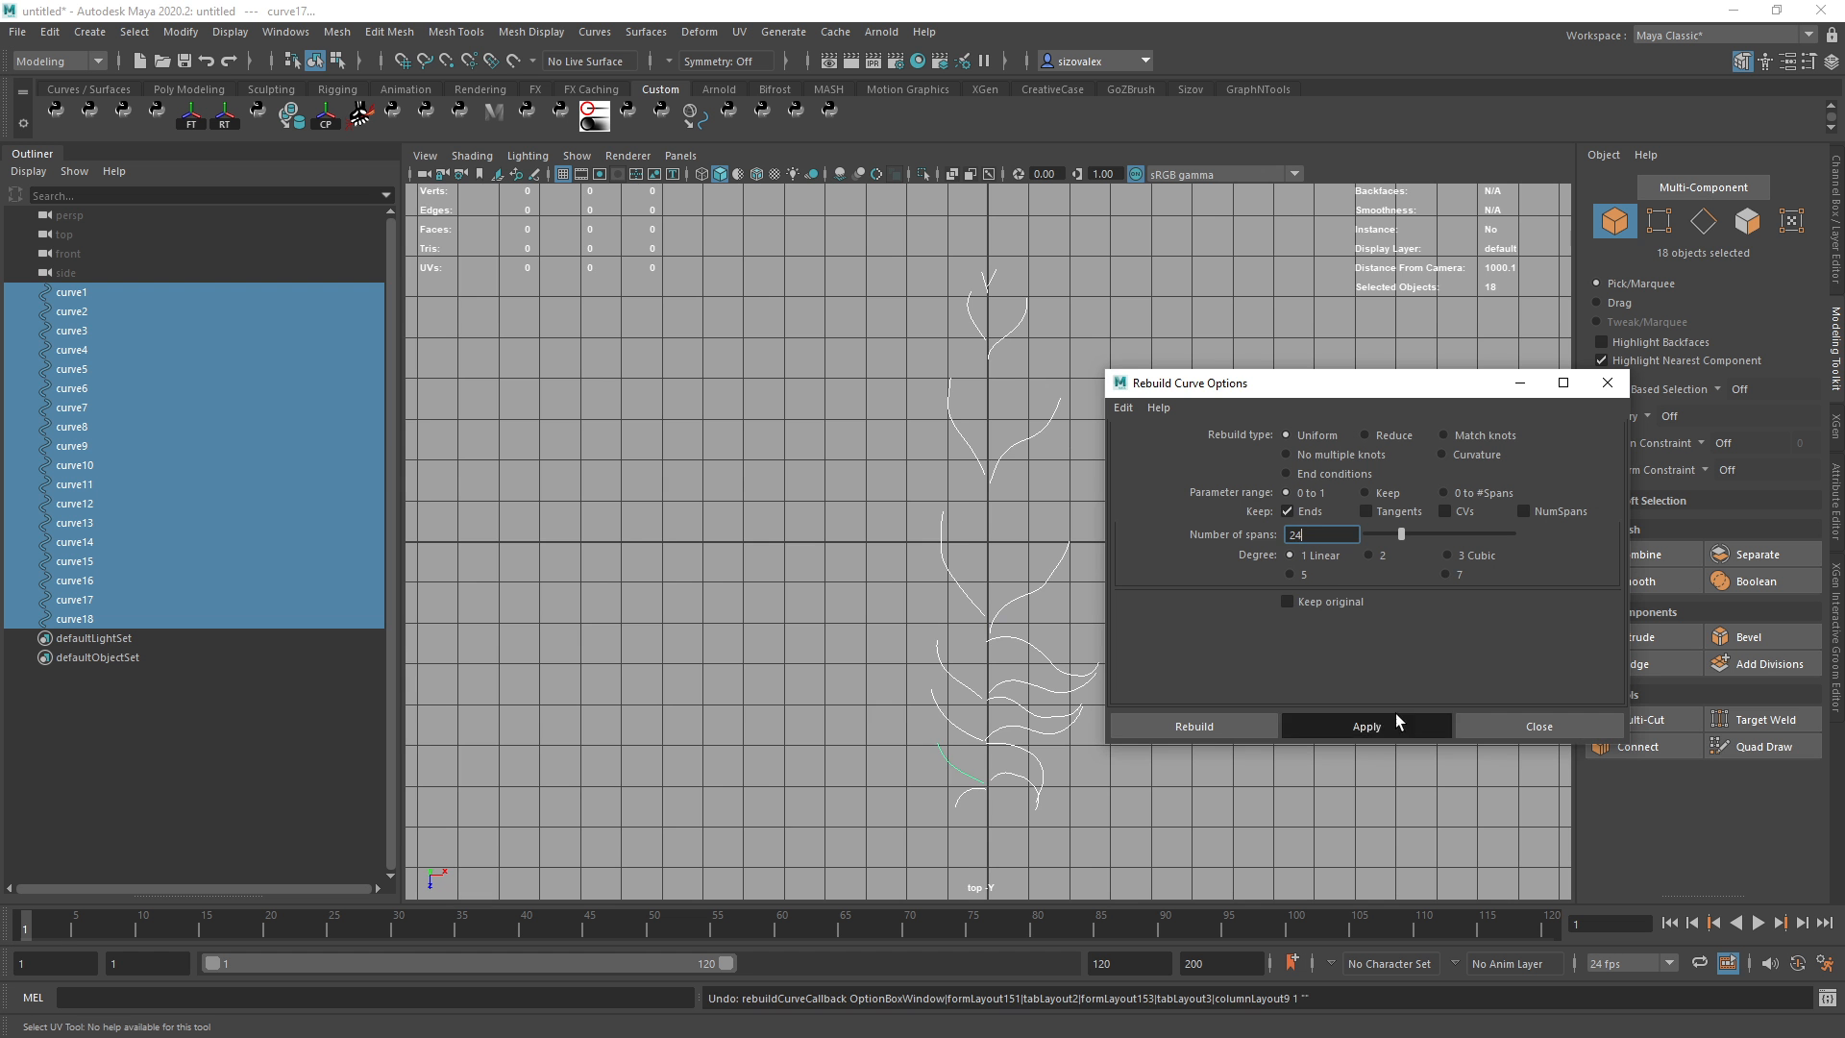
pyautogui.click(1395, 713)
pyautogui.keyDown('alt'); pyautogui.moveTo(819, 261); pyautogui.dragTo(953, 360, button='right'); pyautogui.keyUp('alt')
pyautogui.keyDown('alt'); pyautogui.moveTo(953, 360); pyautogui.dragTo(930, 453, button='middle'); pyautogui.keyUp('alt')
pyautogui.hotkey('ctrl', 'z')
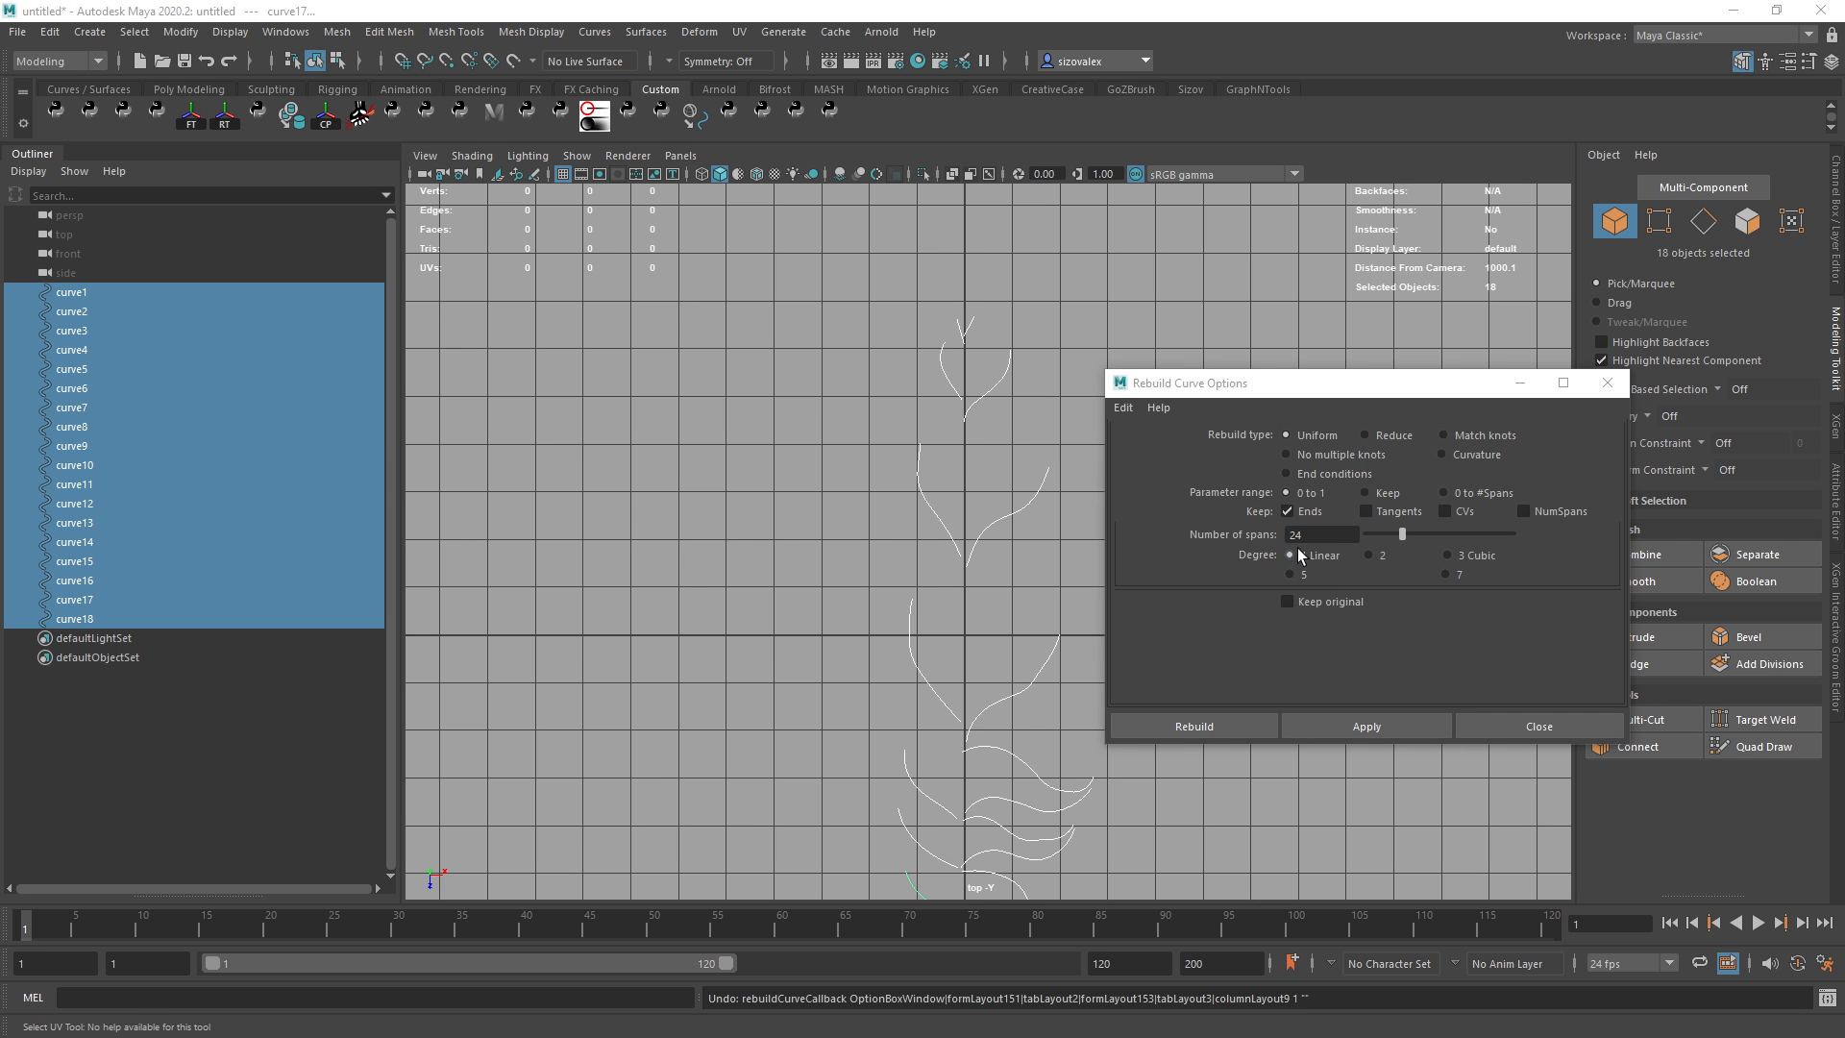
# Rebuild all the barb curves as uniform linear curves with 25 spans.
pyautogui.doubleClick(1298, 535)
pyautogui.write('25')
pyautogui.click(1382, 723)
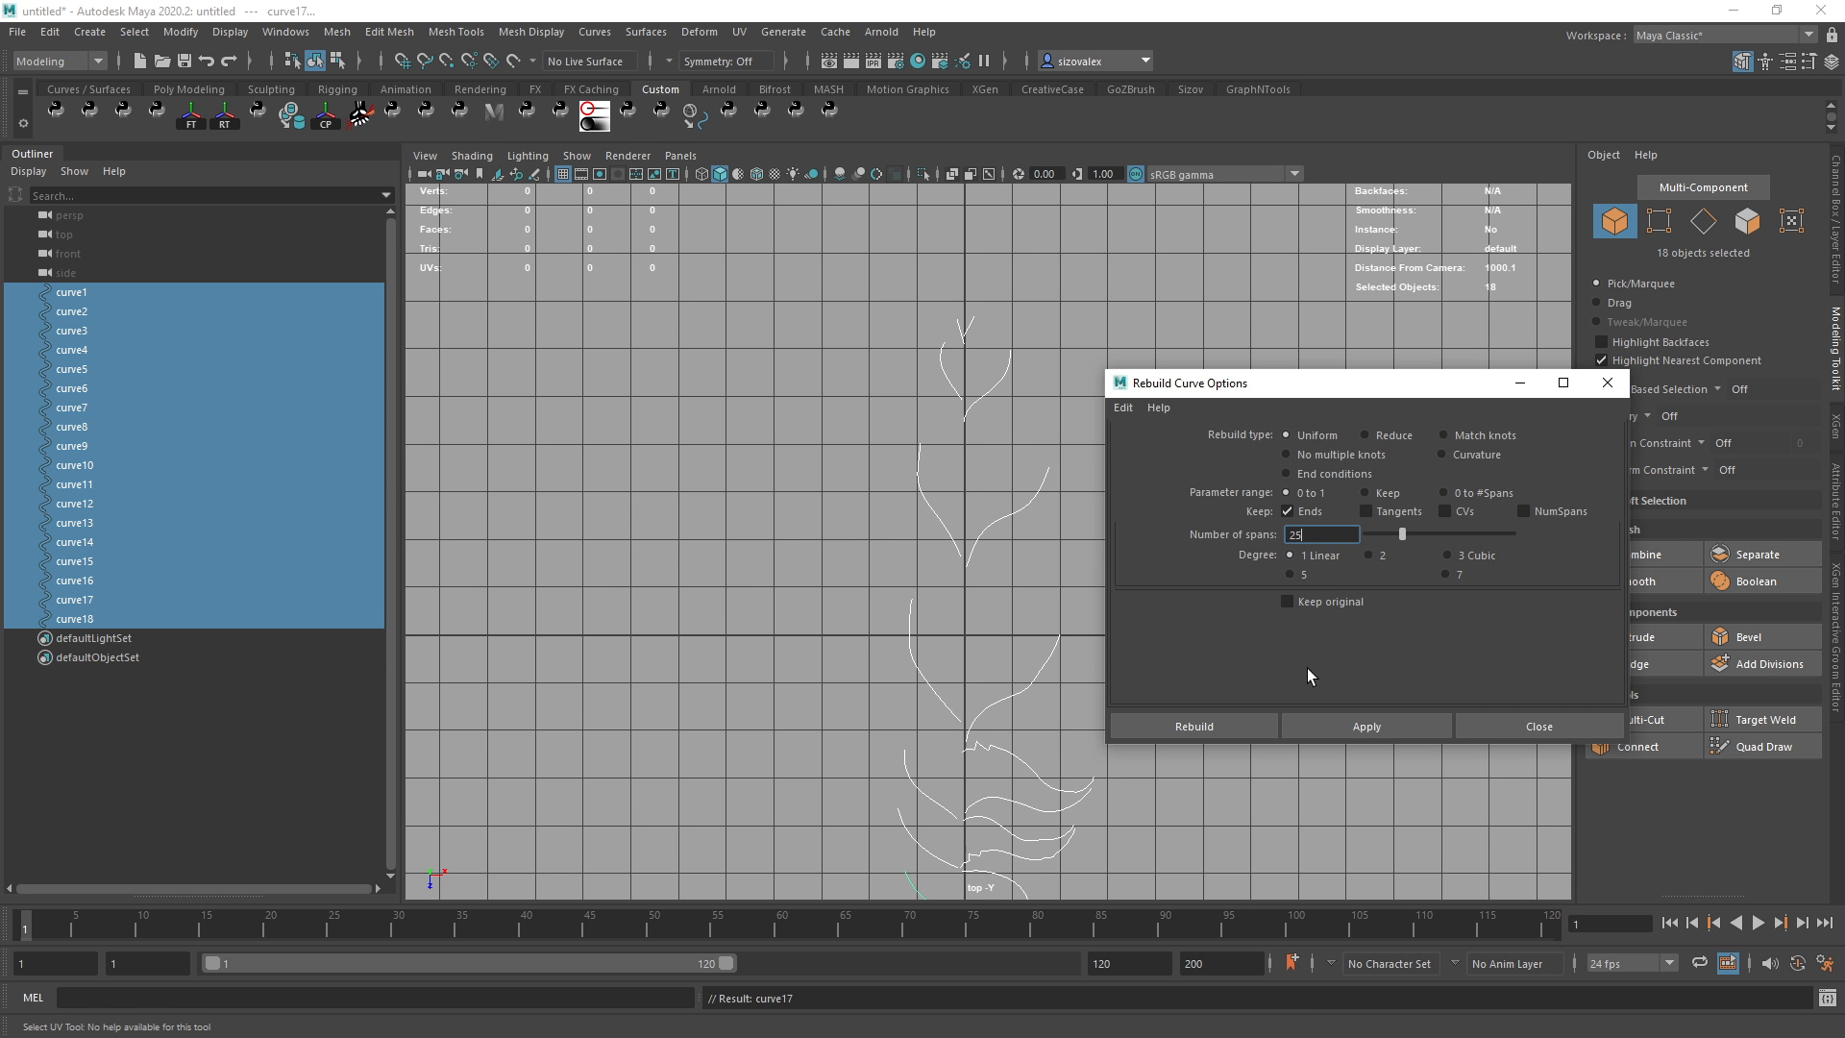
# Smooth all control vertices of the uppermost drooping barb curve on the feather's right side with the edges to geo tool.
pyautogui.keyDown('alt'); pyautogui.moveTo(832, 562); pyautogui.dragTo(1000, 807, button='right'); pyautogui.keyUp('alt')
pyautogui.keyDown('alt'); pyautogui.moveTo(1000, 807); pyautogui.dragTo(926, 565, button='middle'); pyautogui.keyUp('alt')
pyautogui.moveTo(929, 527); pyautogui.dragTo(874, 519, button='right')
pyautogui.moveTo(868, 509); pyautogui.dragTo(954, 577)
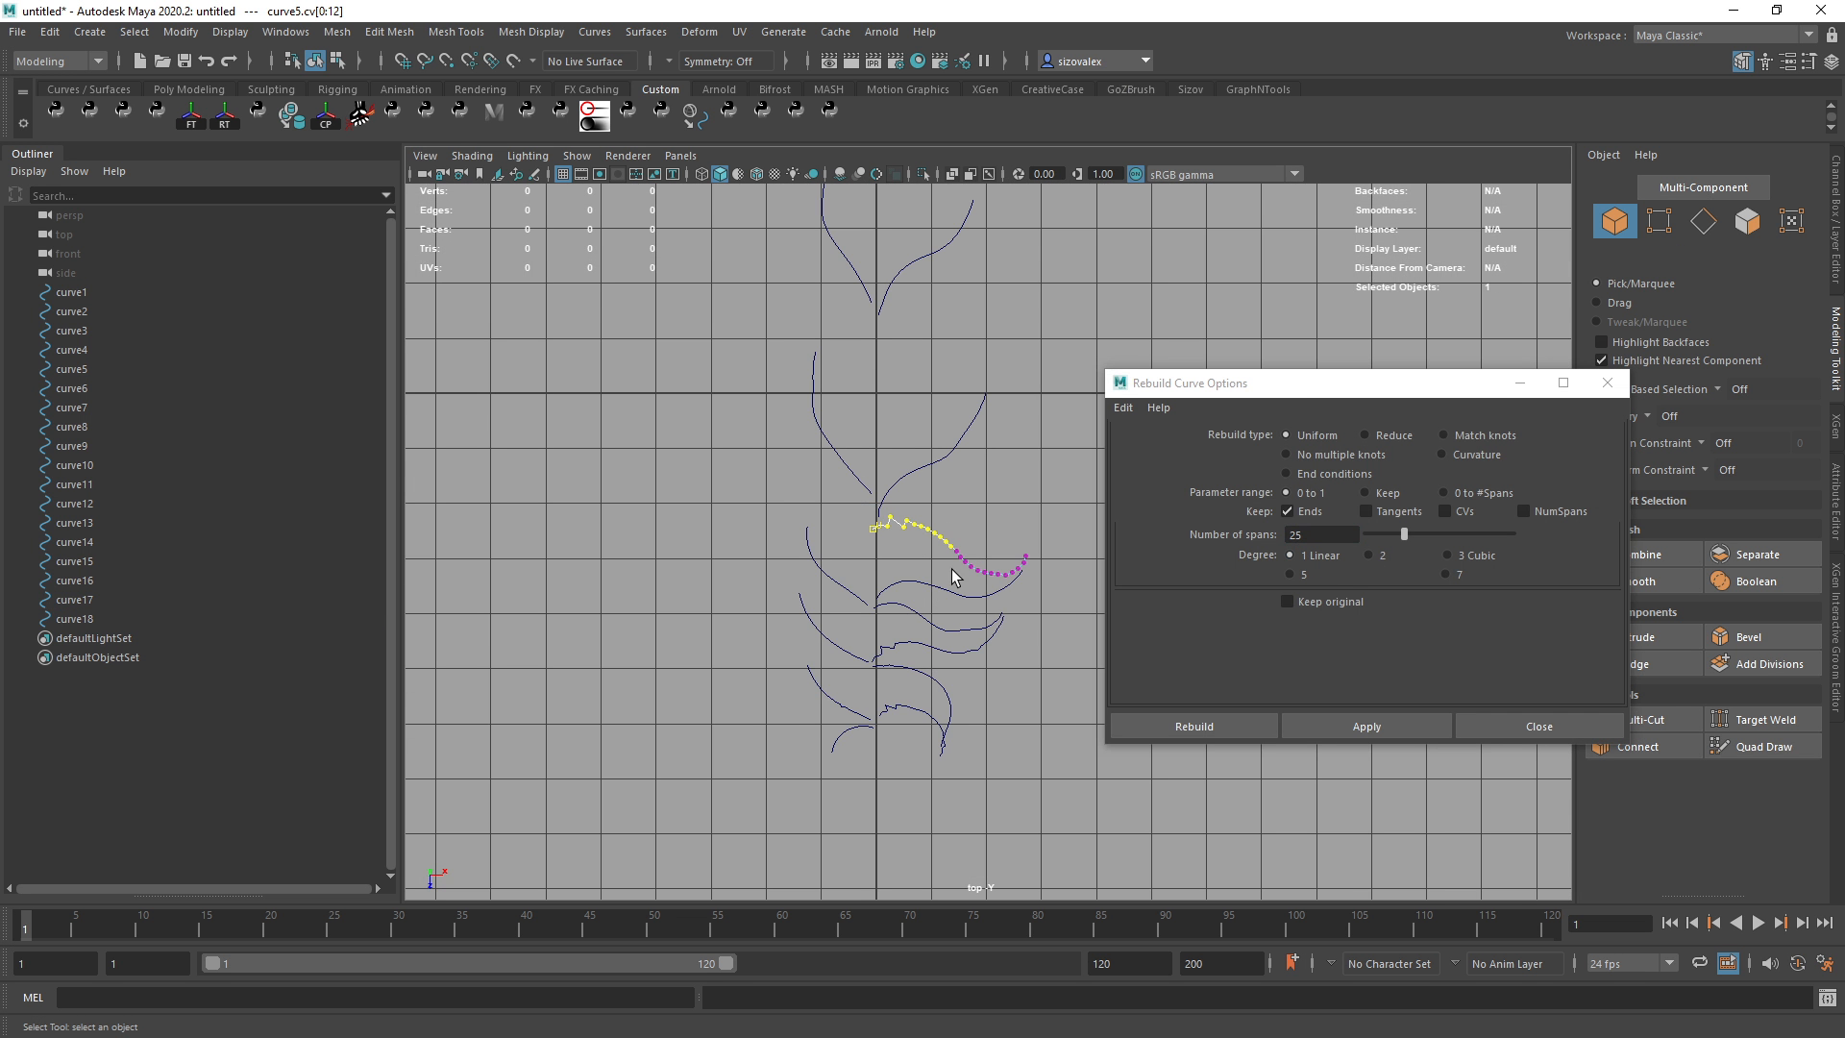
pyautogui.moveTo(797, 492); pyautogui.dragTo(1048, 601)
pyautogui.press('space')
pyautogui.click(1036, 534)
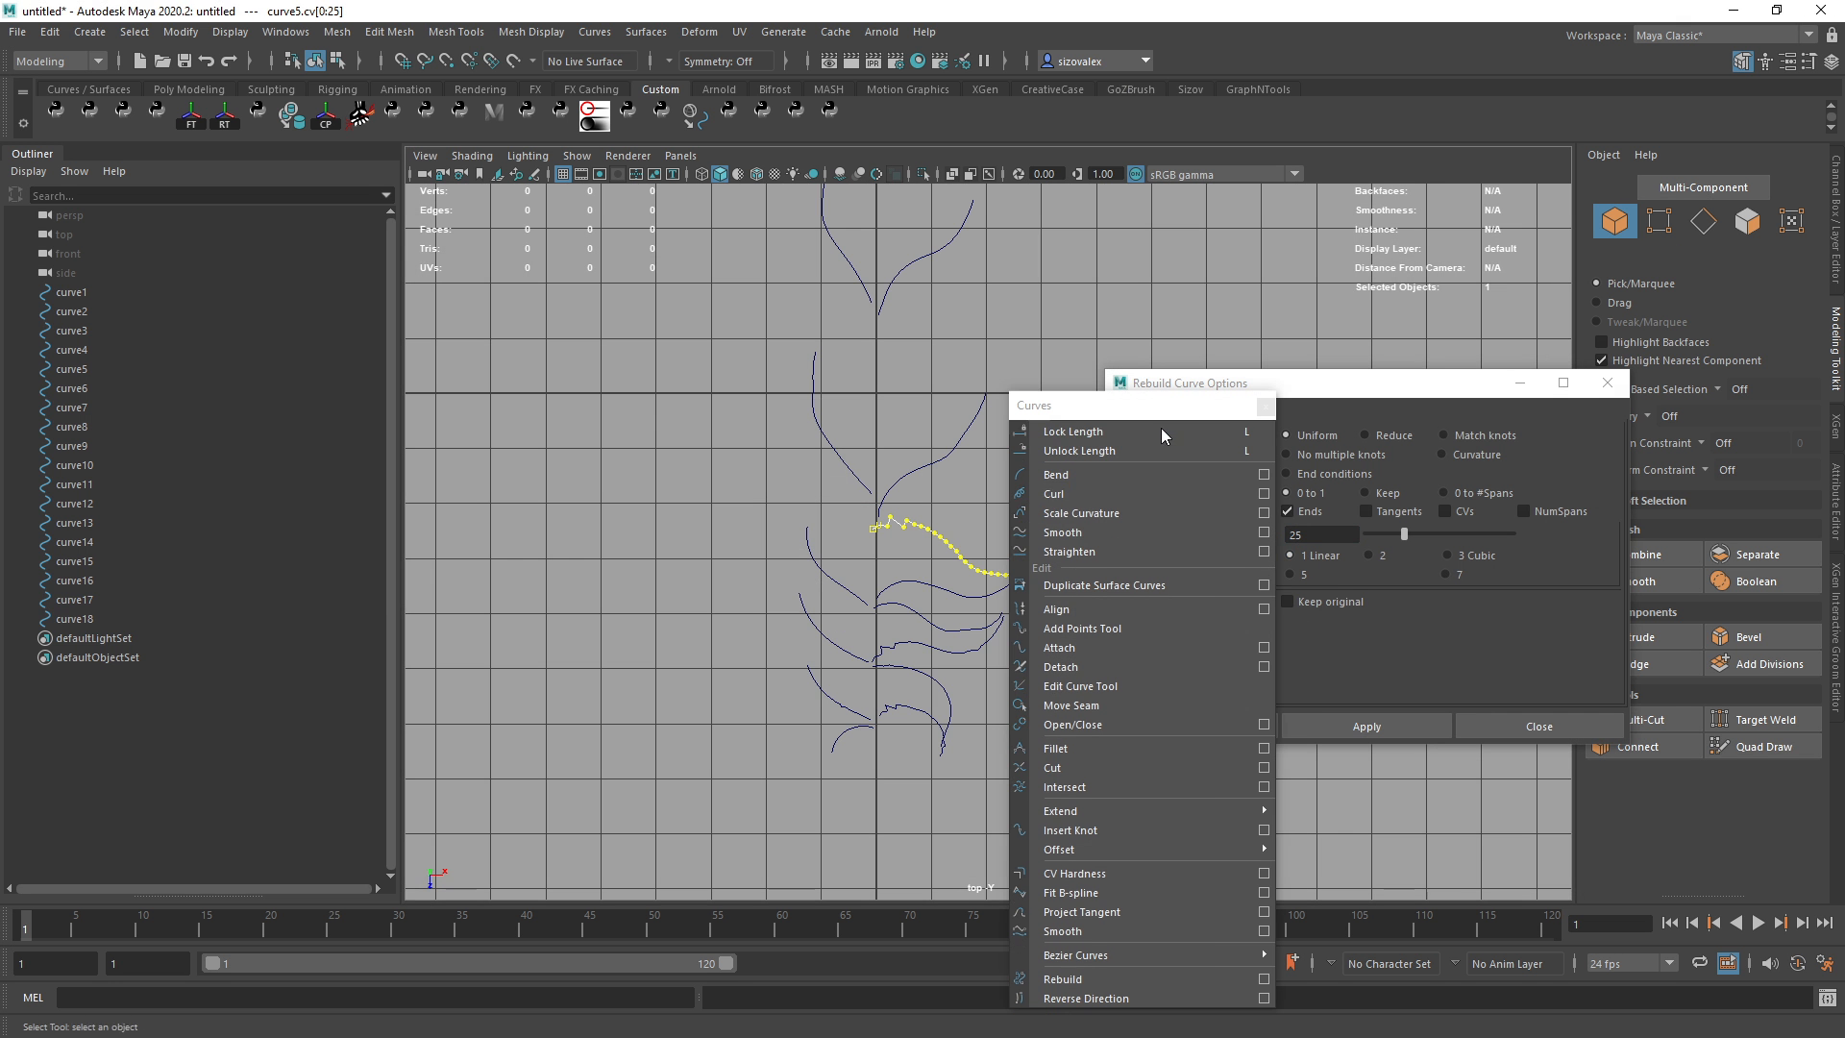
pyautogui.click(1266, 407)
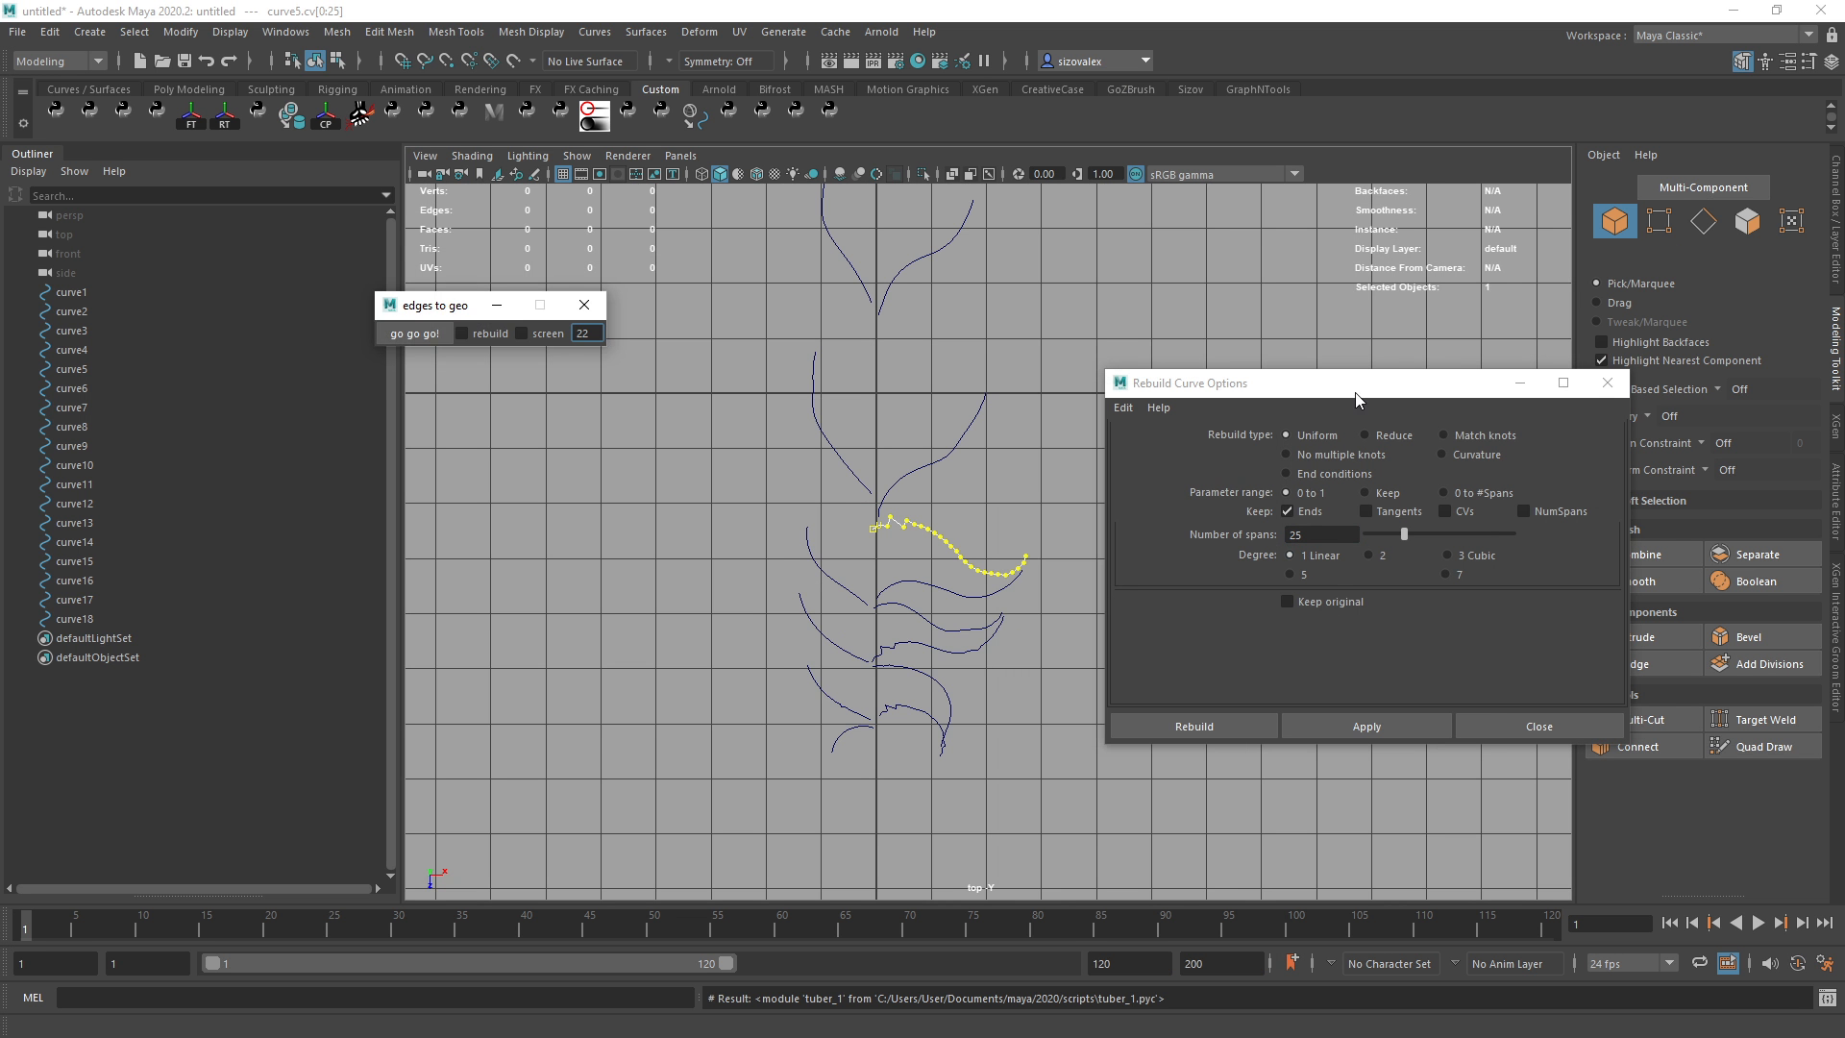
pyautogui.click(429, 336)
pyautogui.click(430, 337)
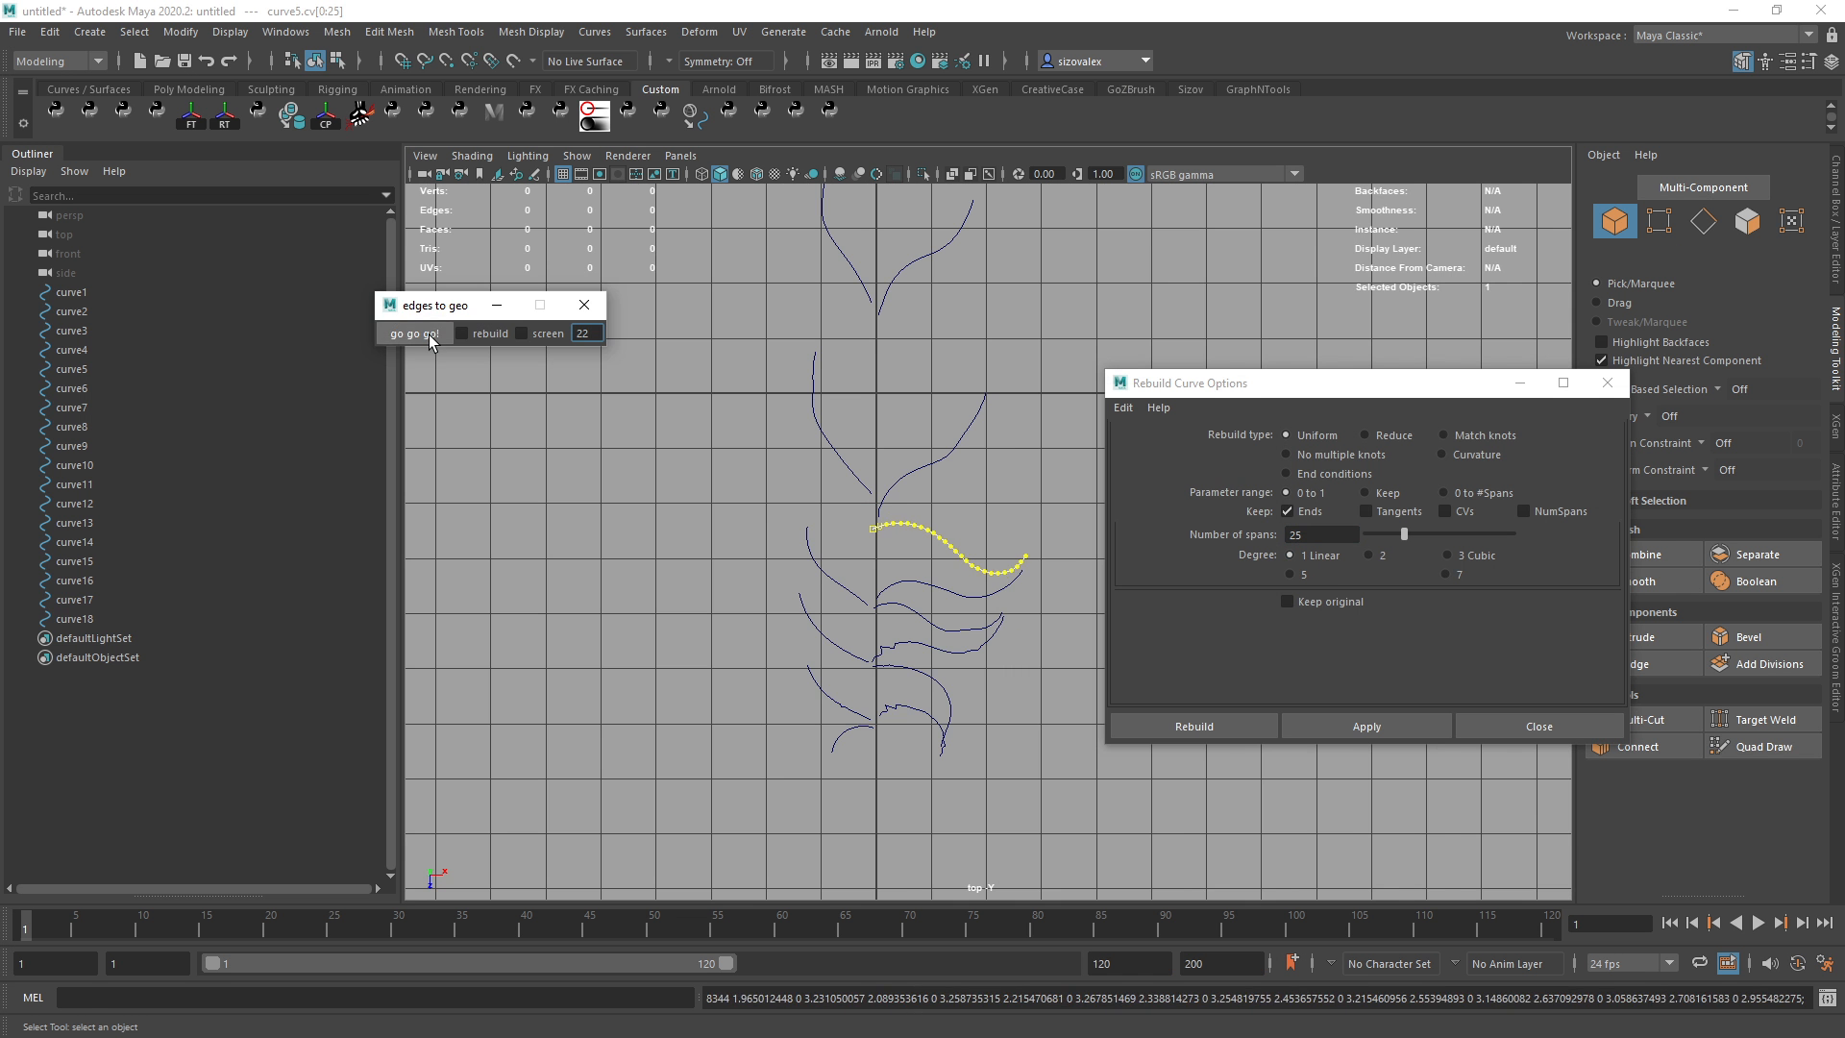
# Smooth the control vertices of the eight upper barb curves below the tip pair, on both sides, with the edges to geo tool.
pyautogui.keyDown('alt'); pyautogui.moveTo(949, 459); pyautogui.dragTo(856, 411, button='right'); pyautogui.keyUp('alt')
pyautogui.keyDown('alt'); pyautogui.moveTo(856, 412); pyautogui.dragTo(829, 479, button='middle'); pyautogui.keyUp('alt')
pyautogui.moveTo(766, 213); pyautogui.dragTo(1040, 550)
pyautogui.keyDown('alt'); pyautogui.moveTo(911, 419); pyautogui.dragTo(873, 395, button='right'); pyautogui.keyUp('alt')
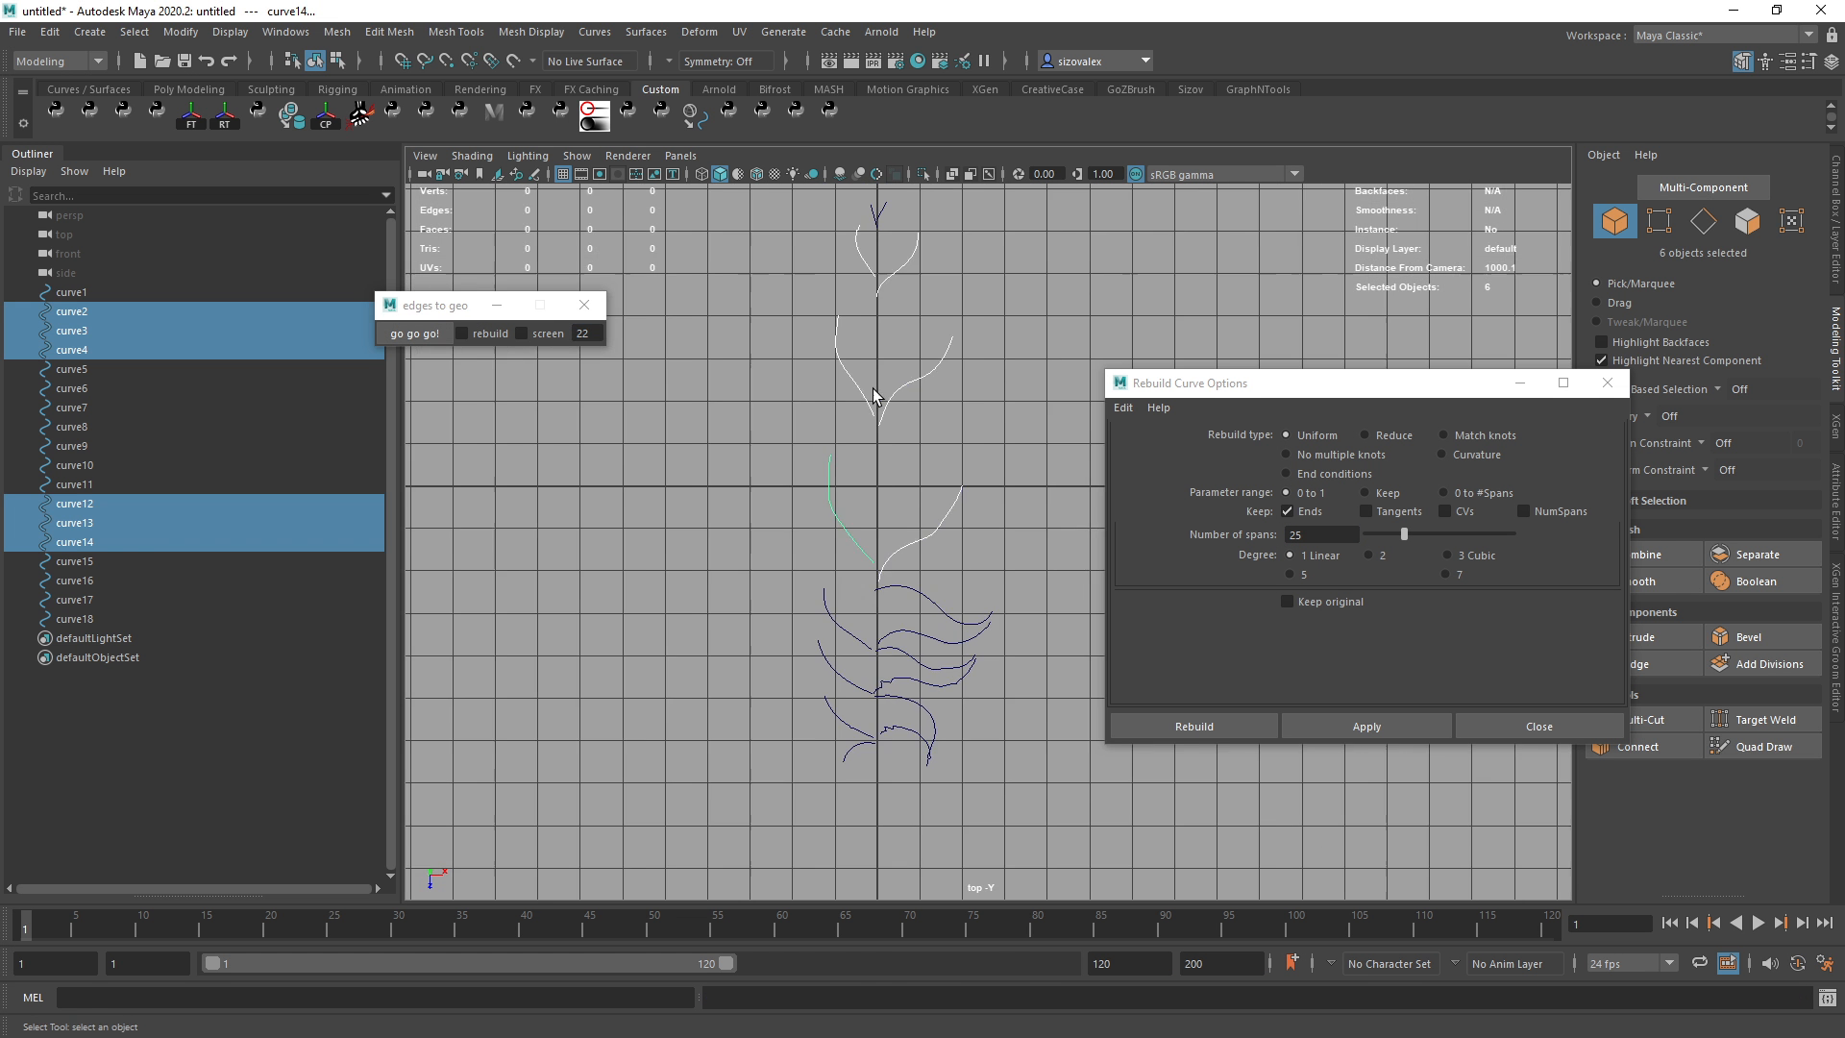
pyautogui.keyDown('alt'); pyautogui.moveTo(894, 427); pyautogui.dragTo(879, 495, button='middle'); pyautogui.keyUp('alt')
pyautogui.moveTo(732, 366); pyautogui.dragTo(1010, 658)
pyautogui.moveTo(699, 272); pyautogui.dragTo(990, 669)
pyautogui.keyDown('ctrl'); pyautogui.moveTo(819, 249); pyautogui.dragTo(887, 301); pyautogui.keyUp('ctrl')
pyautogui.keyDown('alt'); pyautogui.moveTo(877, 308); pyautogui.dragTo(895, 331, button='right'); pyautogui.keyUp('alt')
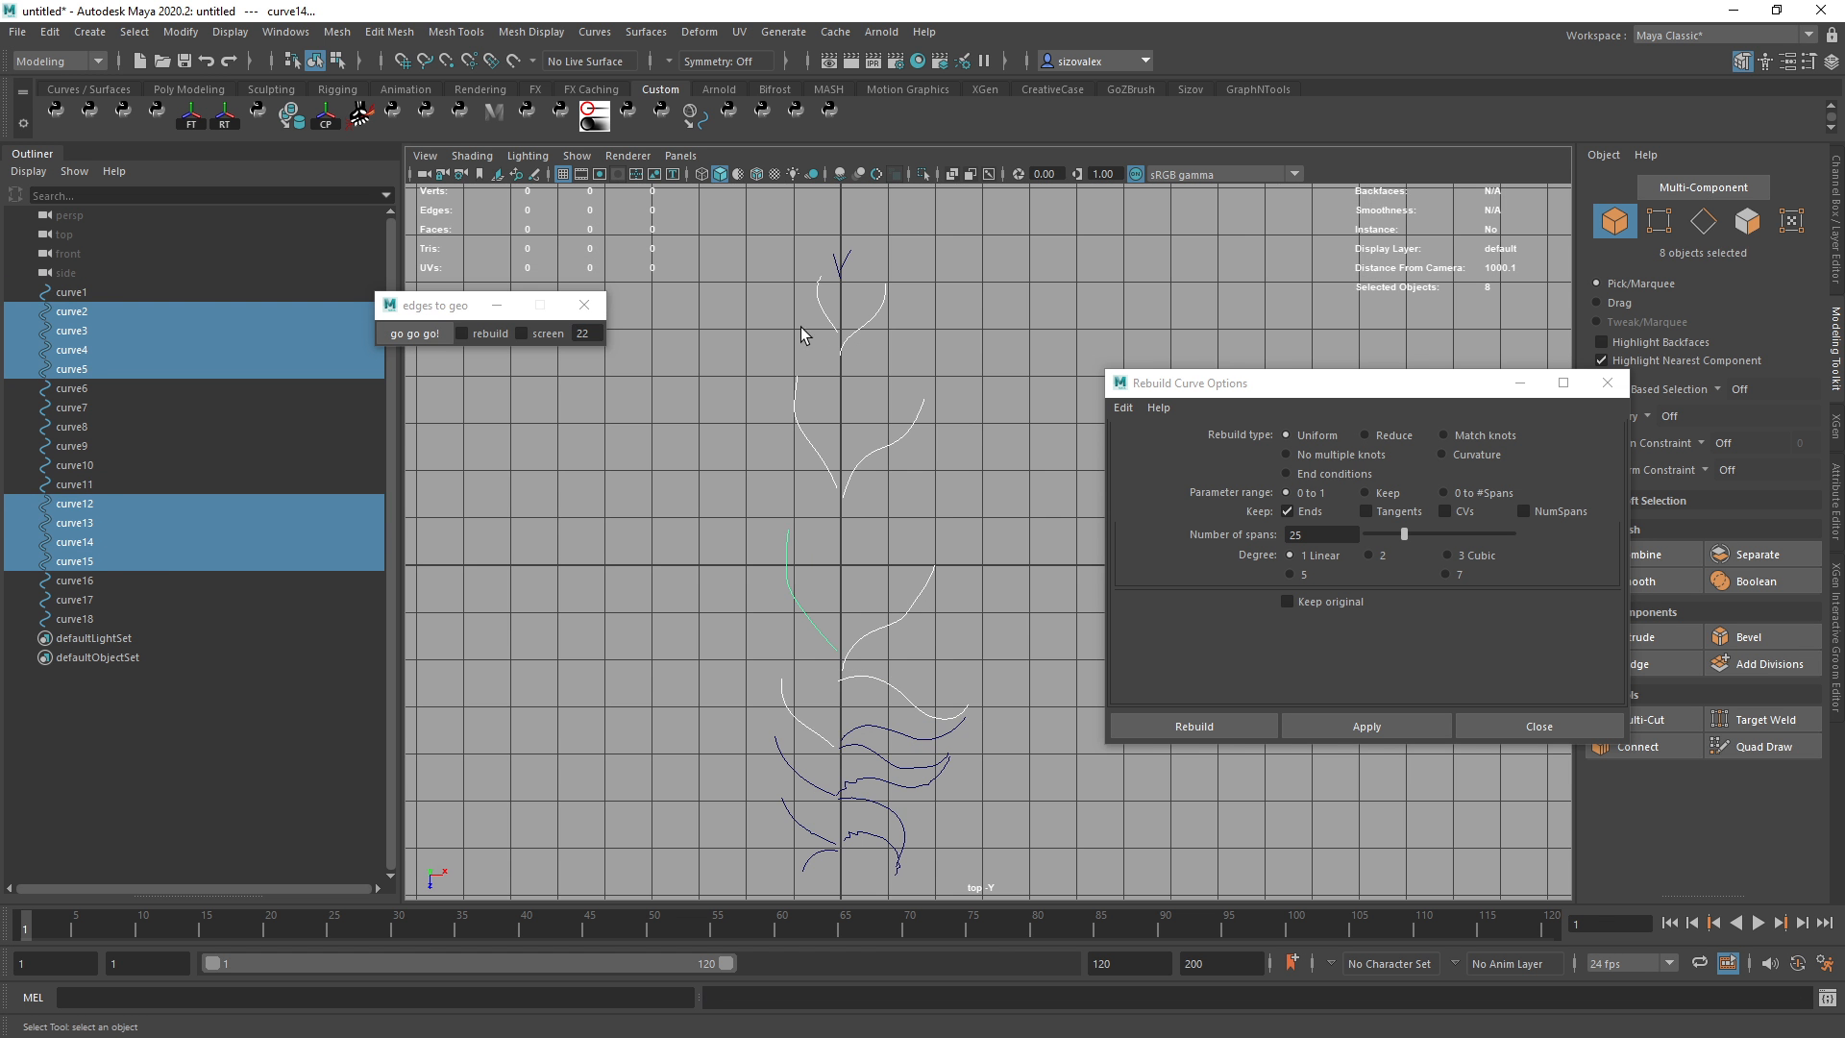
pyautogui.click(344, 61)
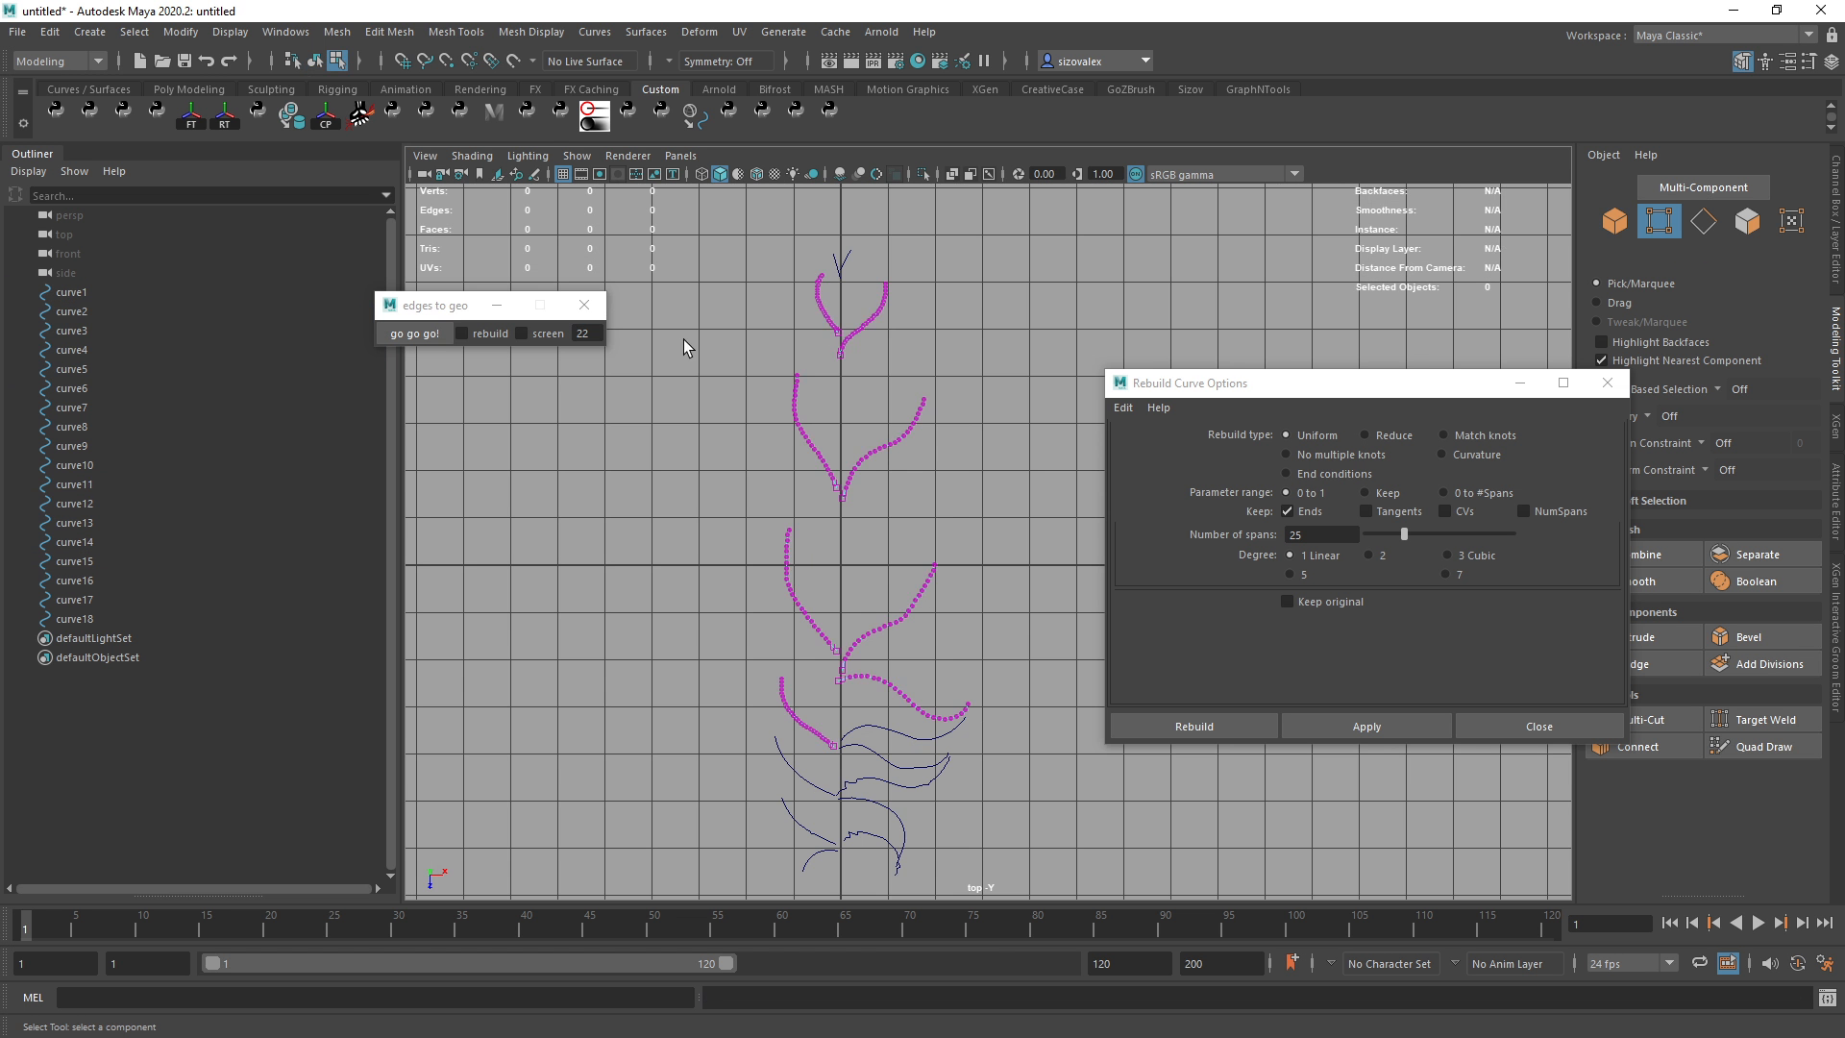
pyautogui.moveTo(682, 222); pyautogui.dragTo(1000, 759)
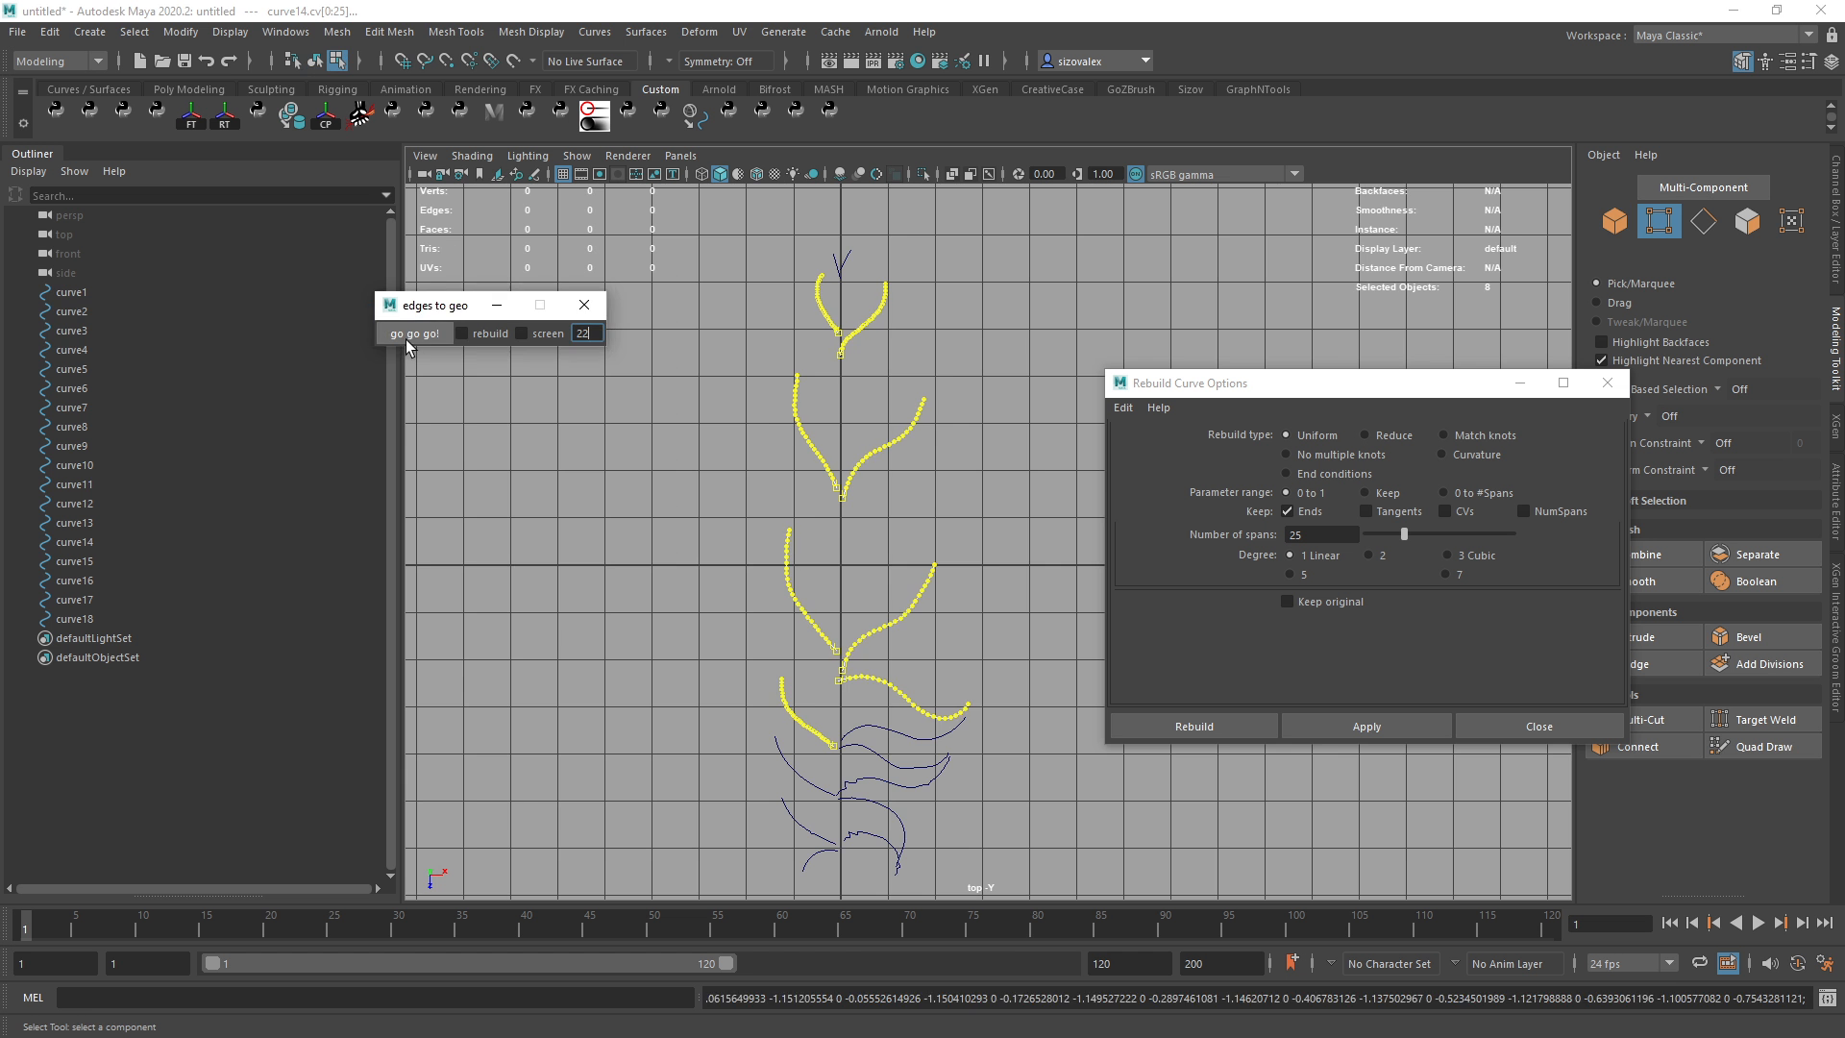
# Smooth the control vertices of the five lower barb curves on the feather's right side with the edges to geo tool.
pyautogui.keyDown('alt'); pyautogui.moveTo(901, 769); pyautogui.dragTo(897, 478, button='middle'); pyautogui.keyUp('alt')
pyautogui.keyDown('alt'); pyautogui.moveTo(897, 478); pyautogui.dragTo(913, 480, button='right'); pyautogui.keyUp('alt')
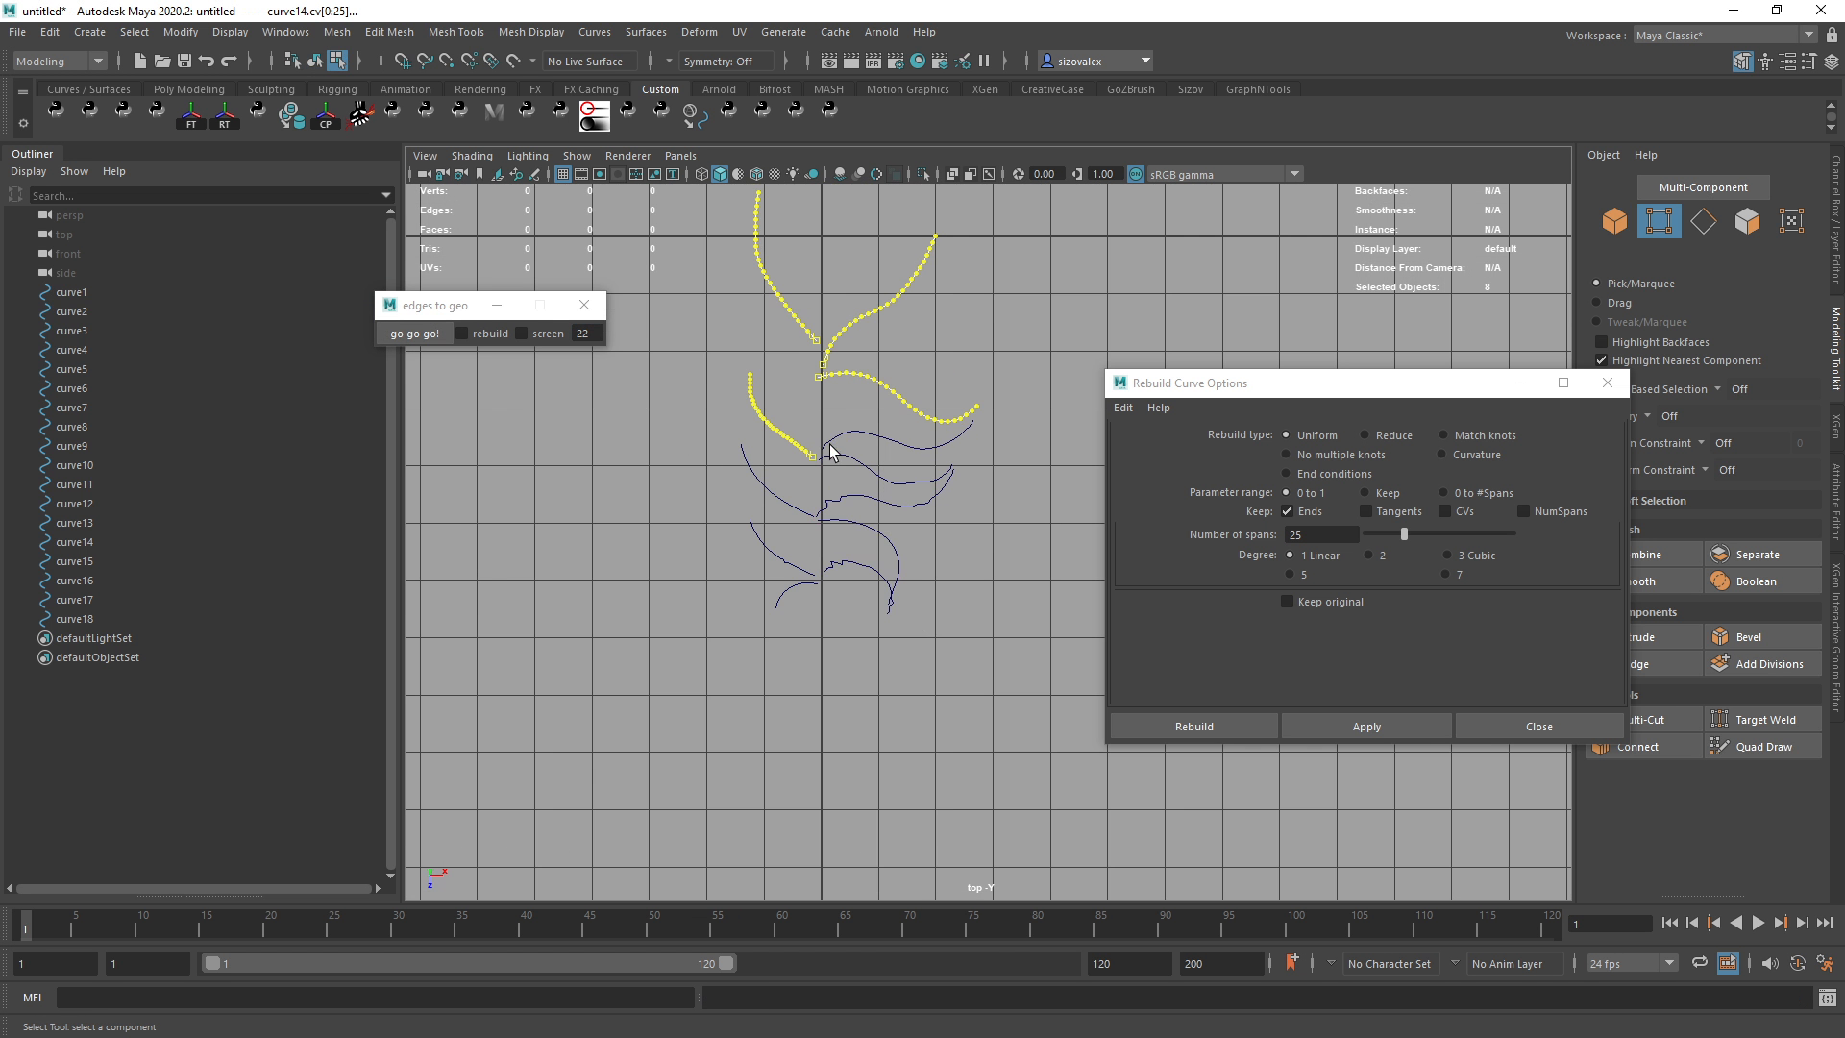
pyautogui.keyDown('shift'); pyautogui.moveTo(829, 443); pyautogui.dragTo(919, 613); pyautogui.keyUp('shift')
pyautogui.keyDown('shift'); pyautogui.moveTo(723, 470); pyautogui.dragTo(826, 651); pyautogui.keyUp('shift')
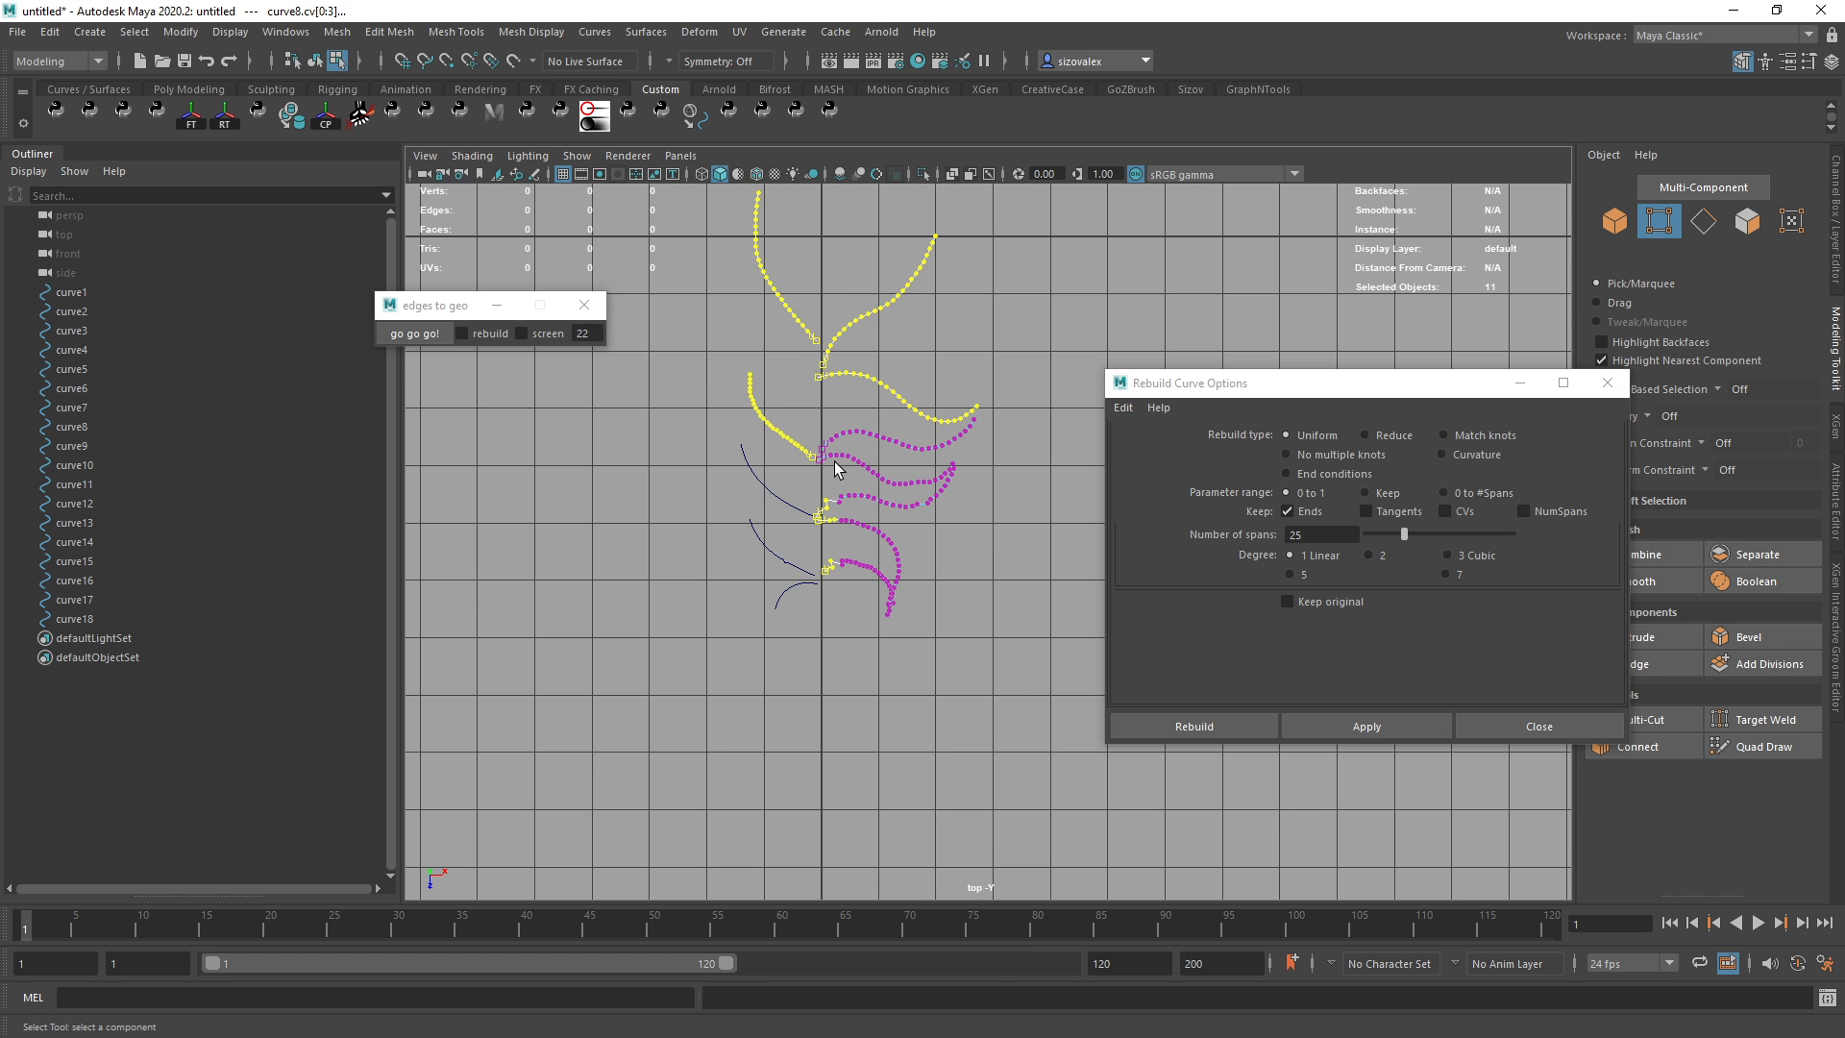
pyautogui.hotkey('ctrl', 'z')
pyautogui.moveTo(769, 390); pyautogui.dragTo(1029, 664)
pyautogui.click(420, 336)
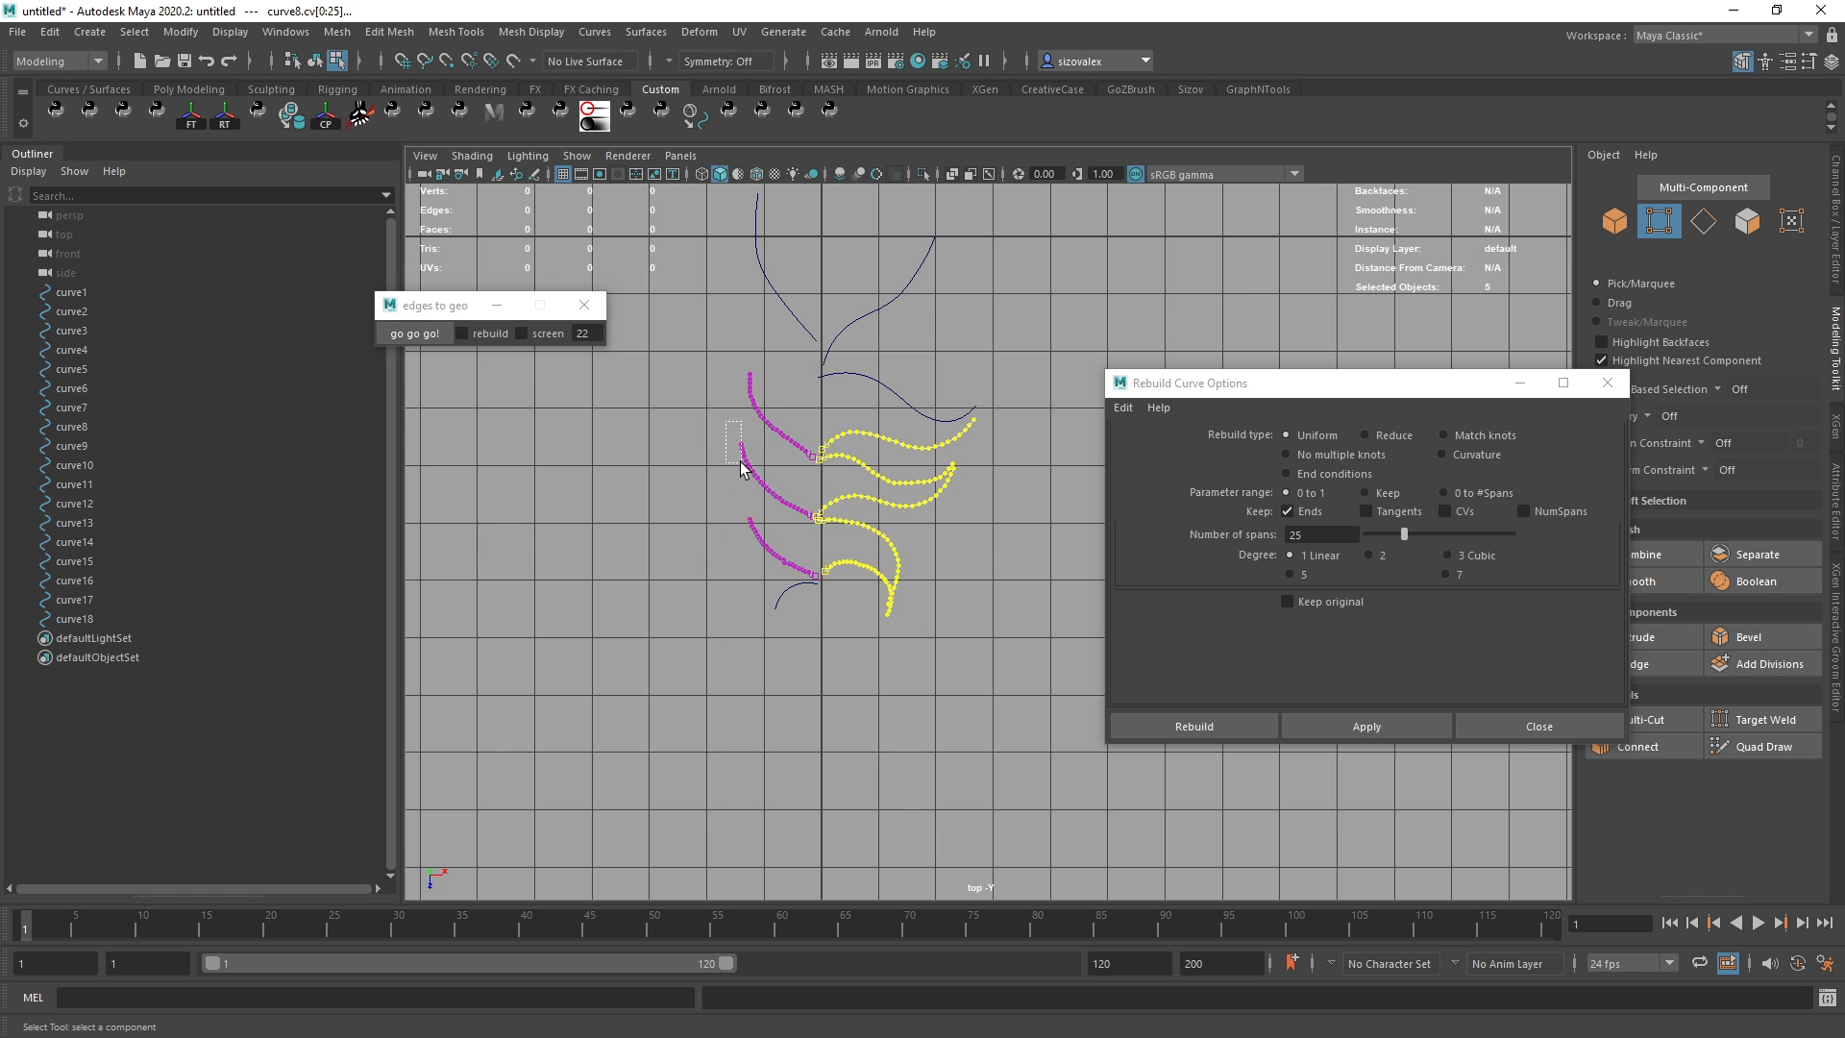
# Smooth the control vertices of the four lowest left-side barb curves, including the short base barb, and return to object mode.
pyautogui.moveTo(736, 423); pyautogui.dragTo(812, 663)
pyautogui.moveTo(694, 325); pyautogui.dragTo(819, 664)
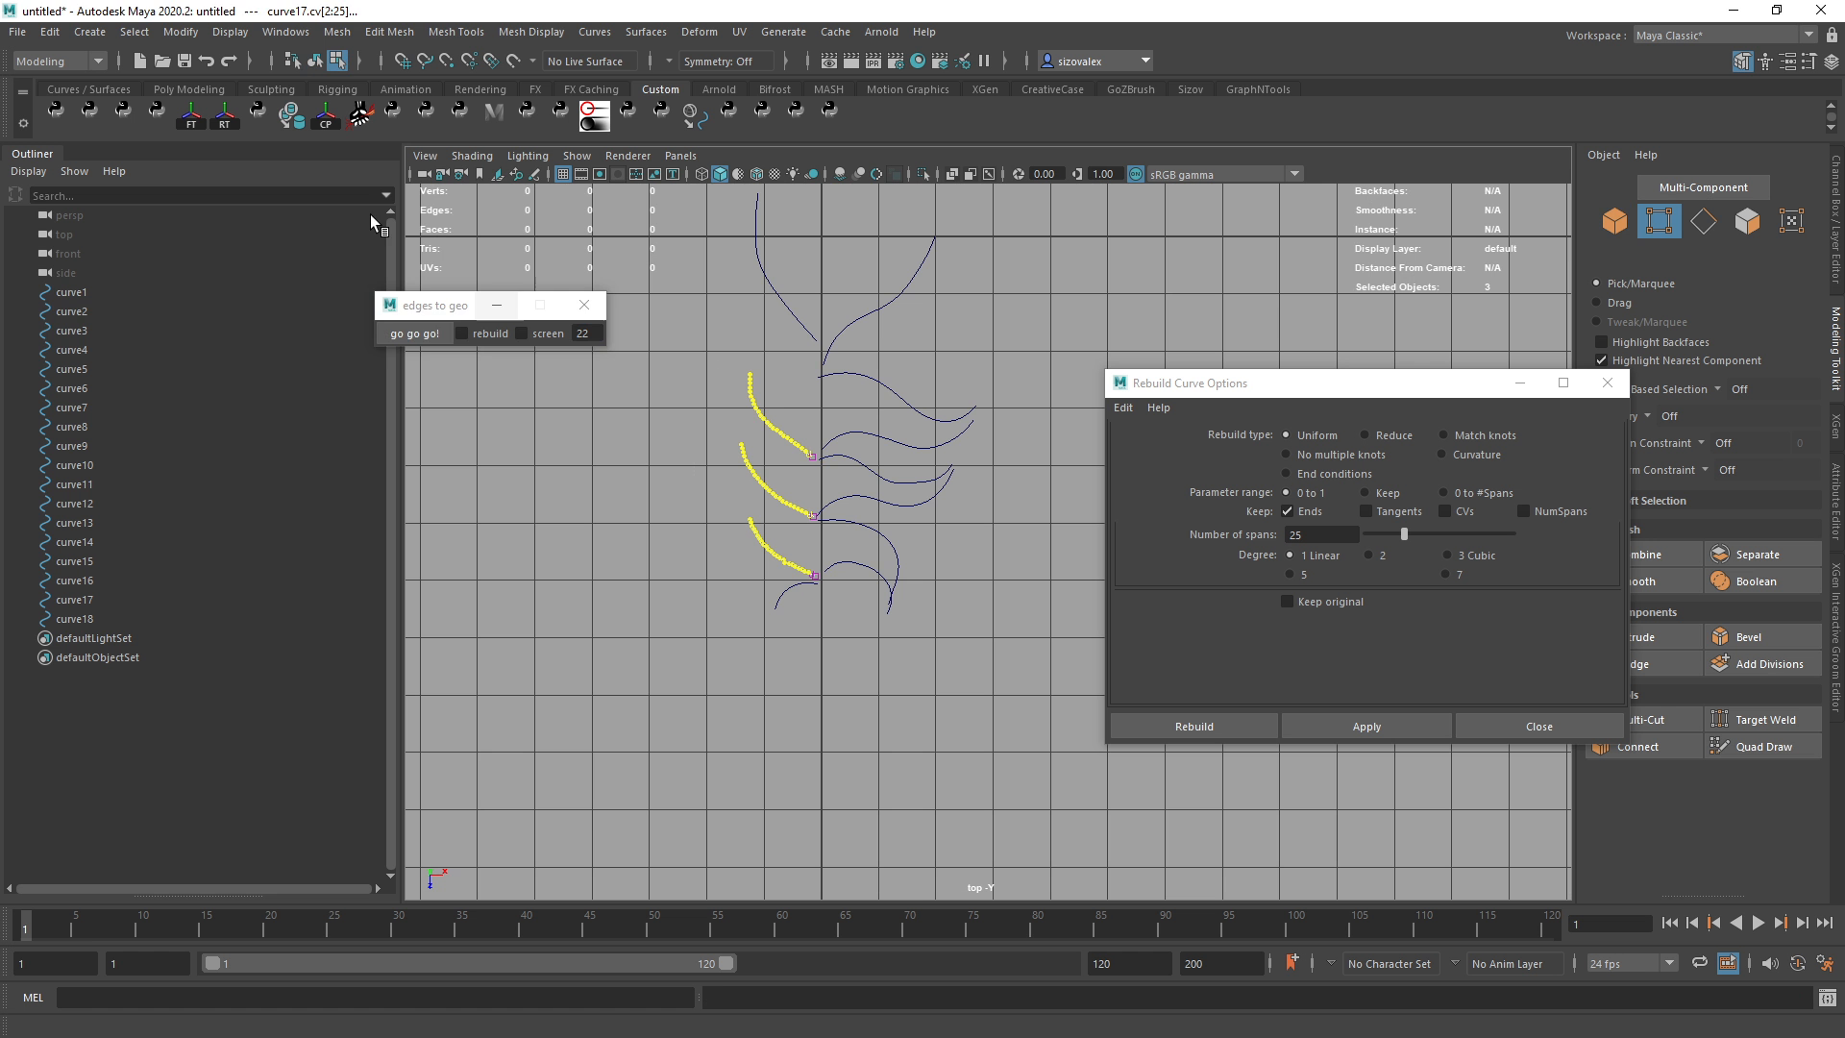
pyautogui.click(421, 334)
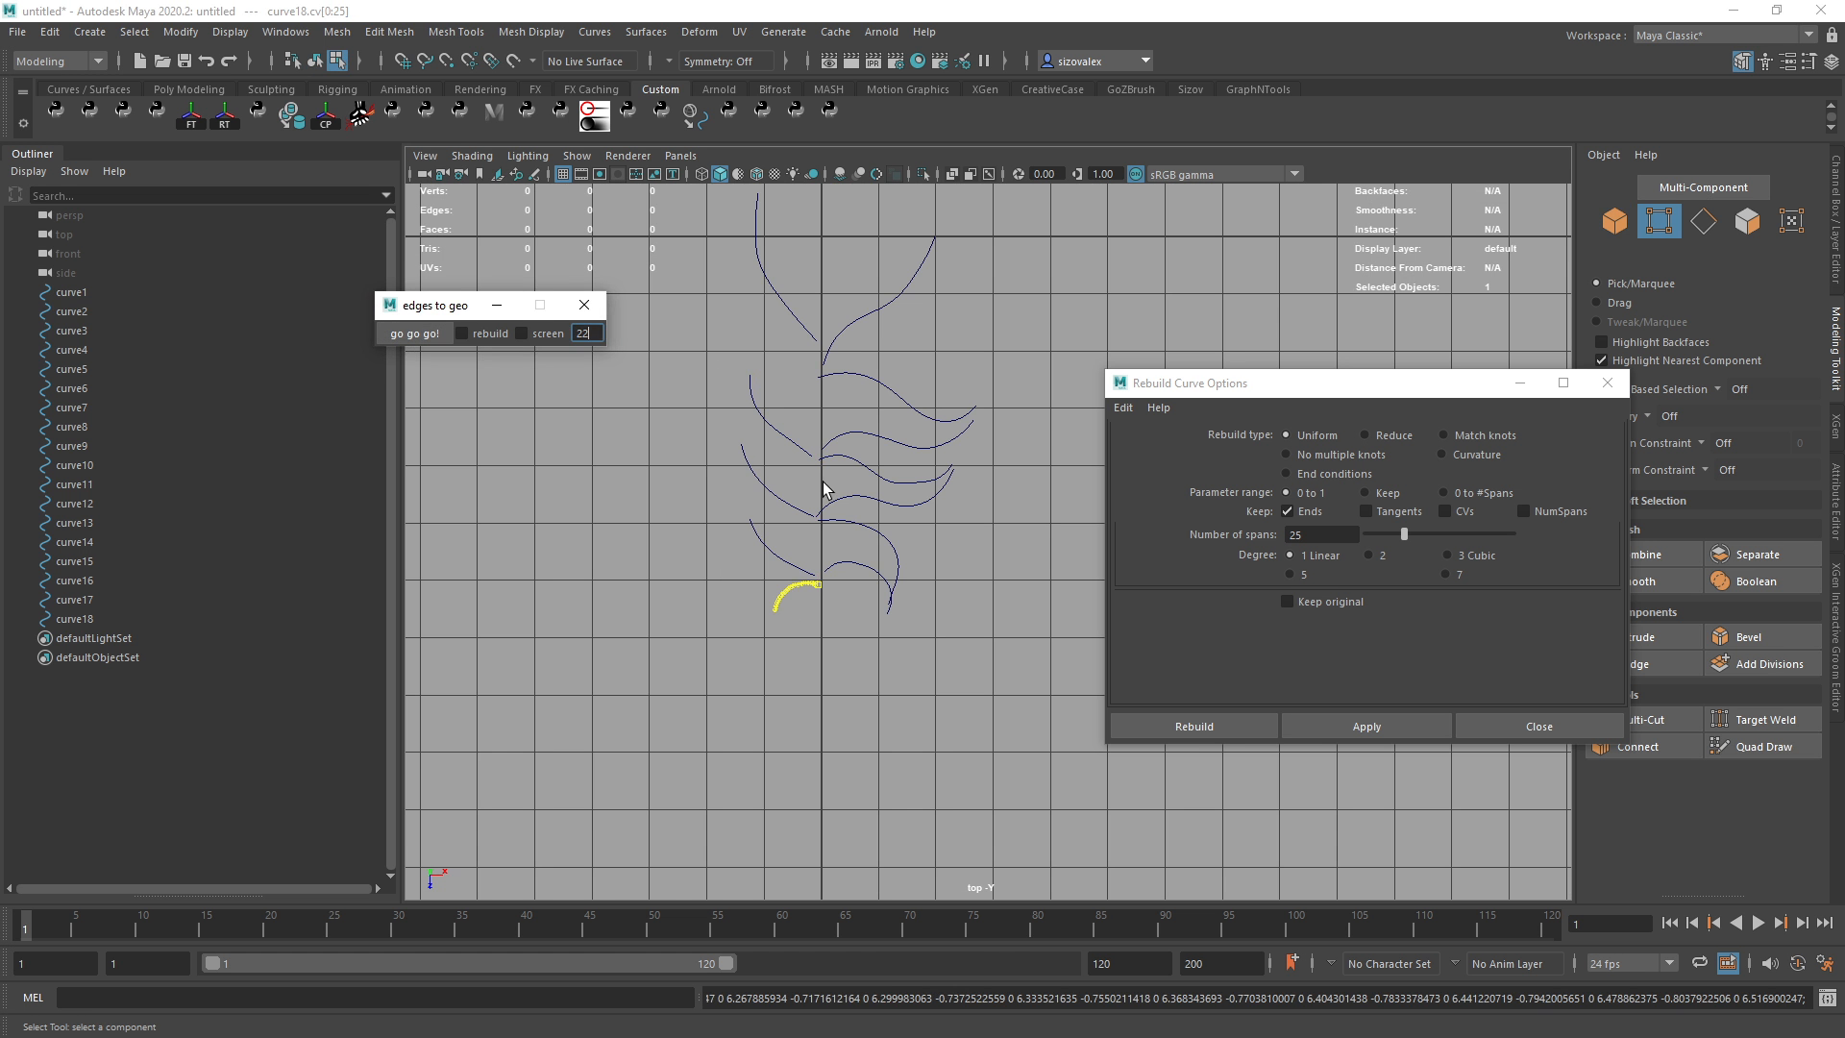
pyautogui.click(867, 590)
pyautogui.press('F8')
# Close the Rebuild Curve options, open Hair Grabber 2 and place its window clear of the feather curves.
pyautogui.keyDown('alt'); pyautogui.moveTo(937, 323); pyautogui.dragTo(766, 510, button='middle'); pyautogui.keyUp('alt')
pyautogui.keyDown('alt'); pyautogui.moveTo(766, 511); pyautogui.dragTo(654, 432, button='right'); pyautogui.keyUp('alt')
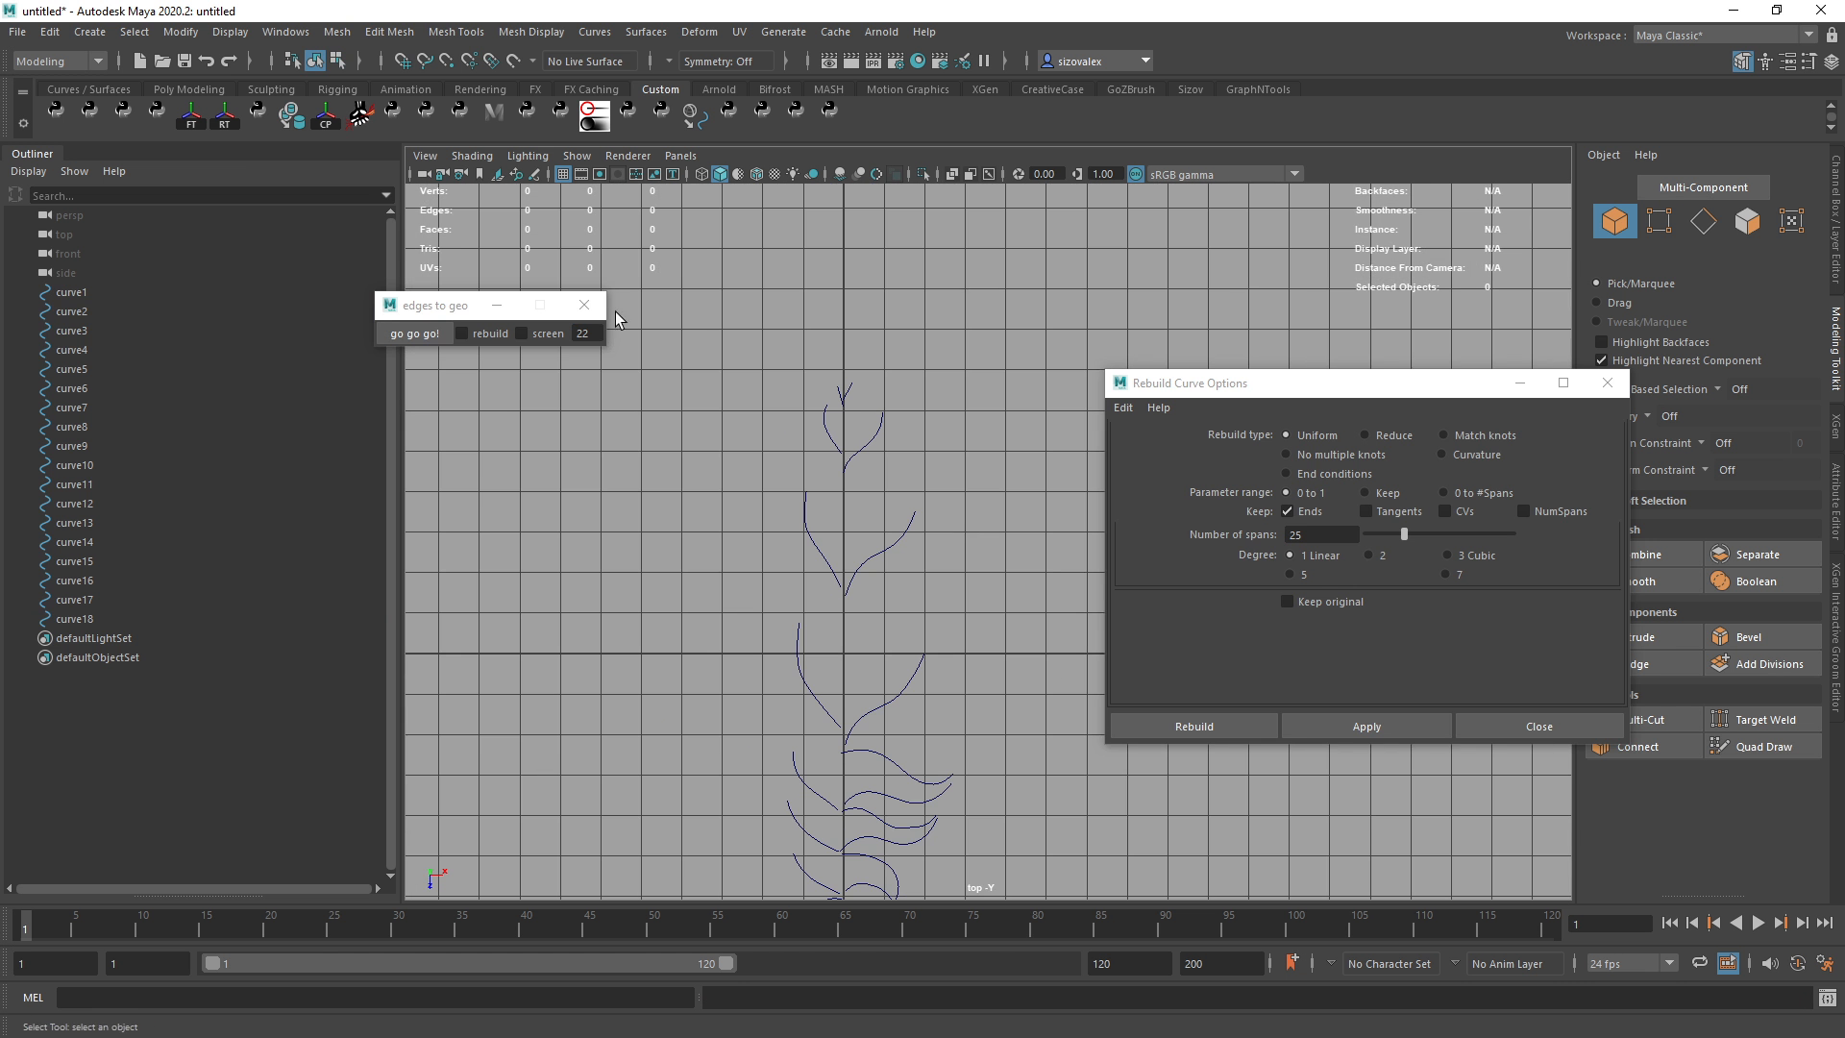
pyautogui.click(1607, 383)
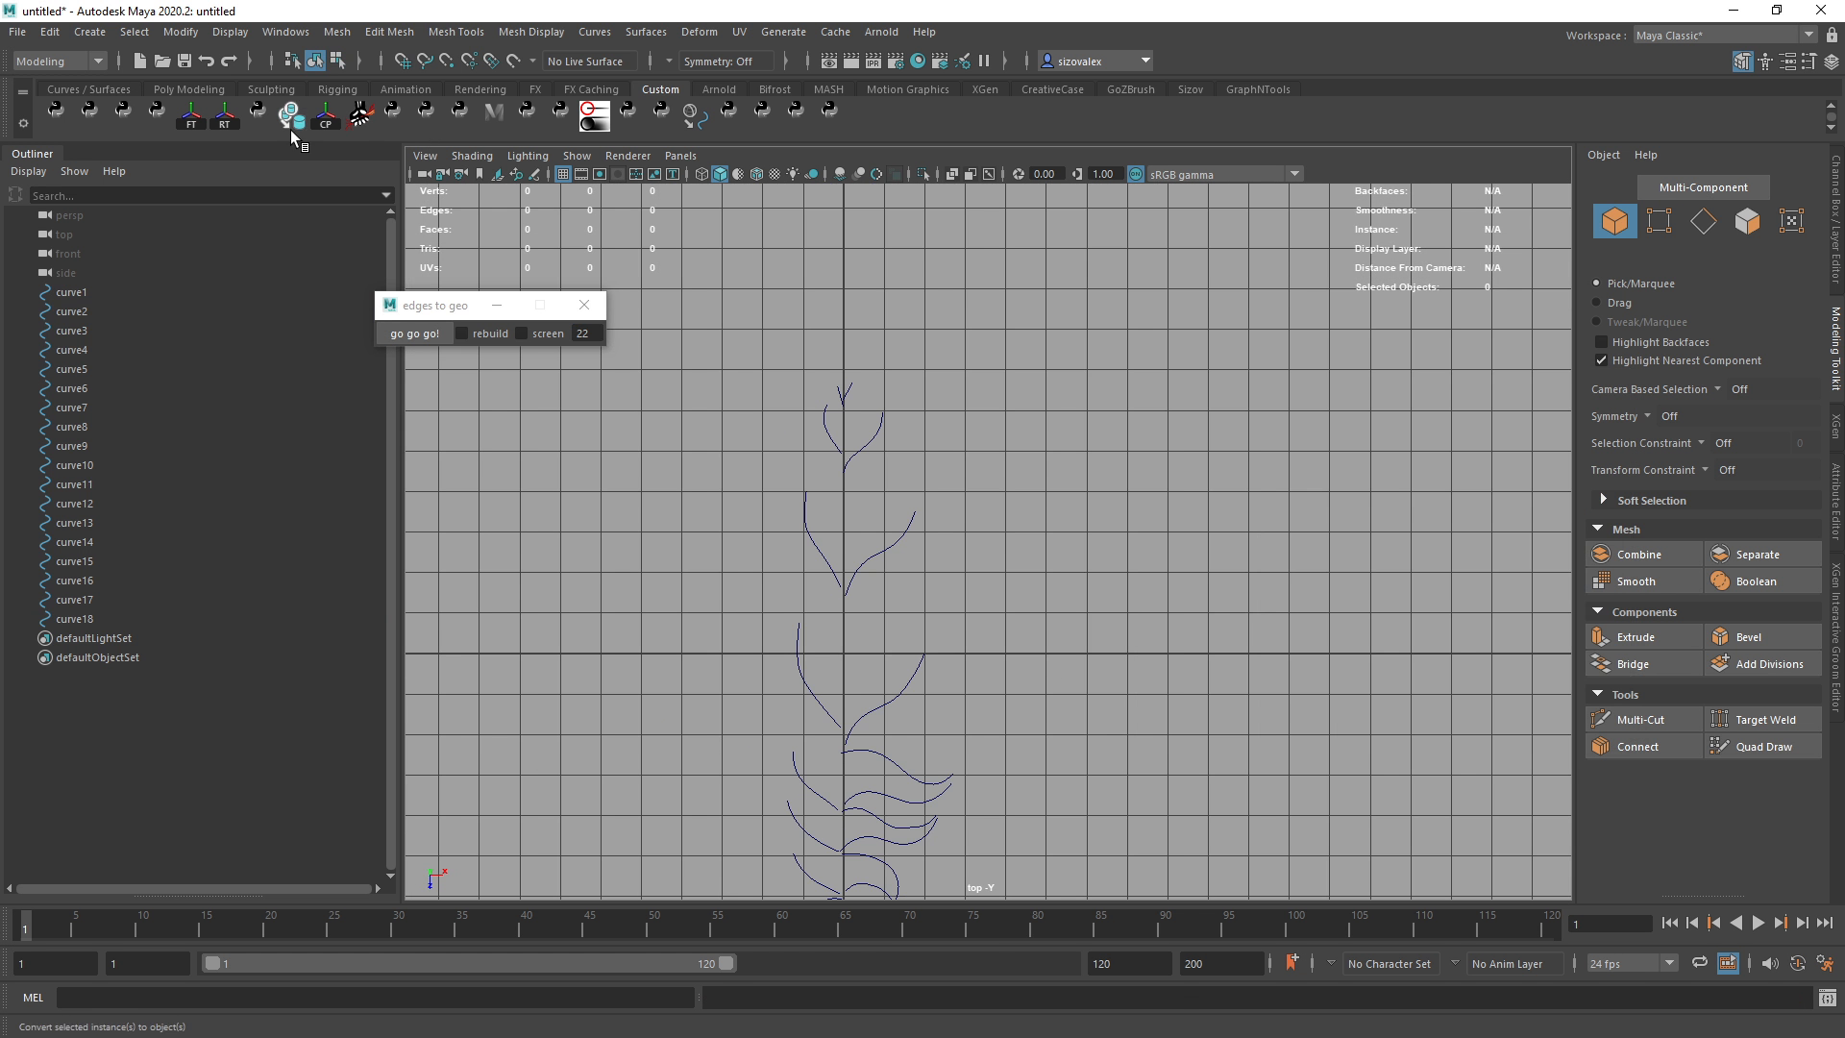
pyautogui.click(365, 130)
pyautogui.moveTo(1038, 502); pyautogui.dragTo(1327, 341)
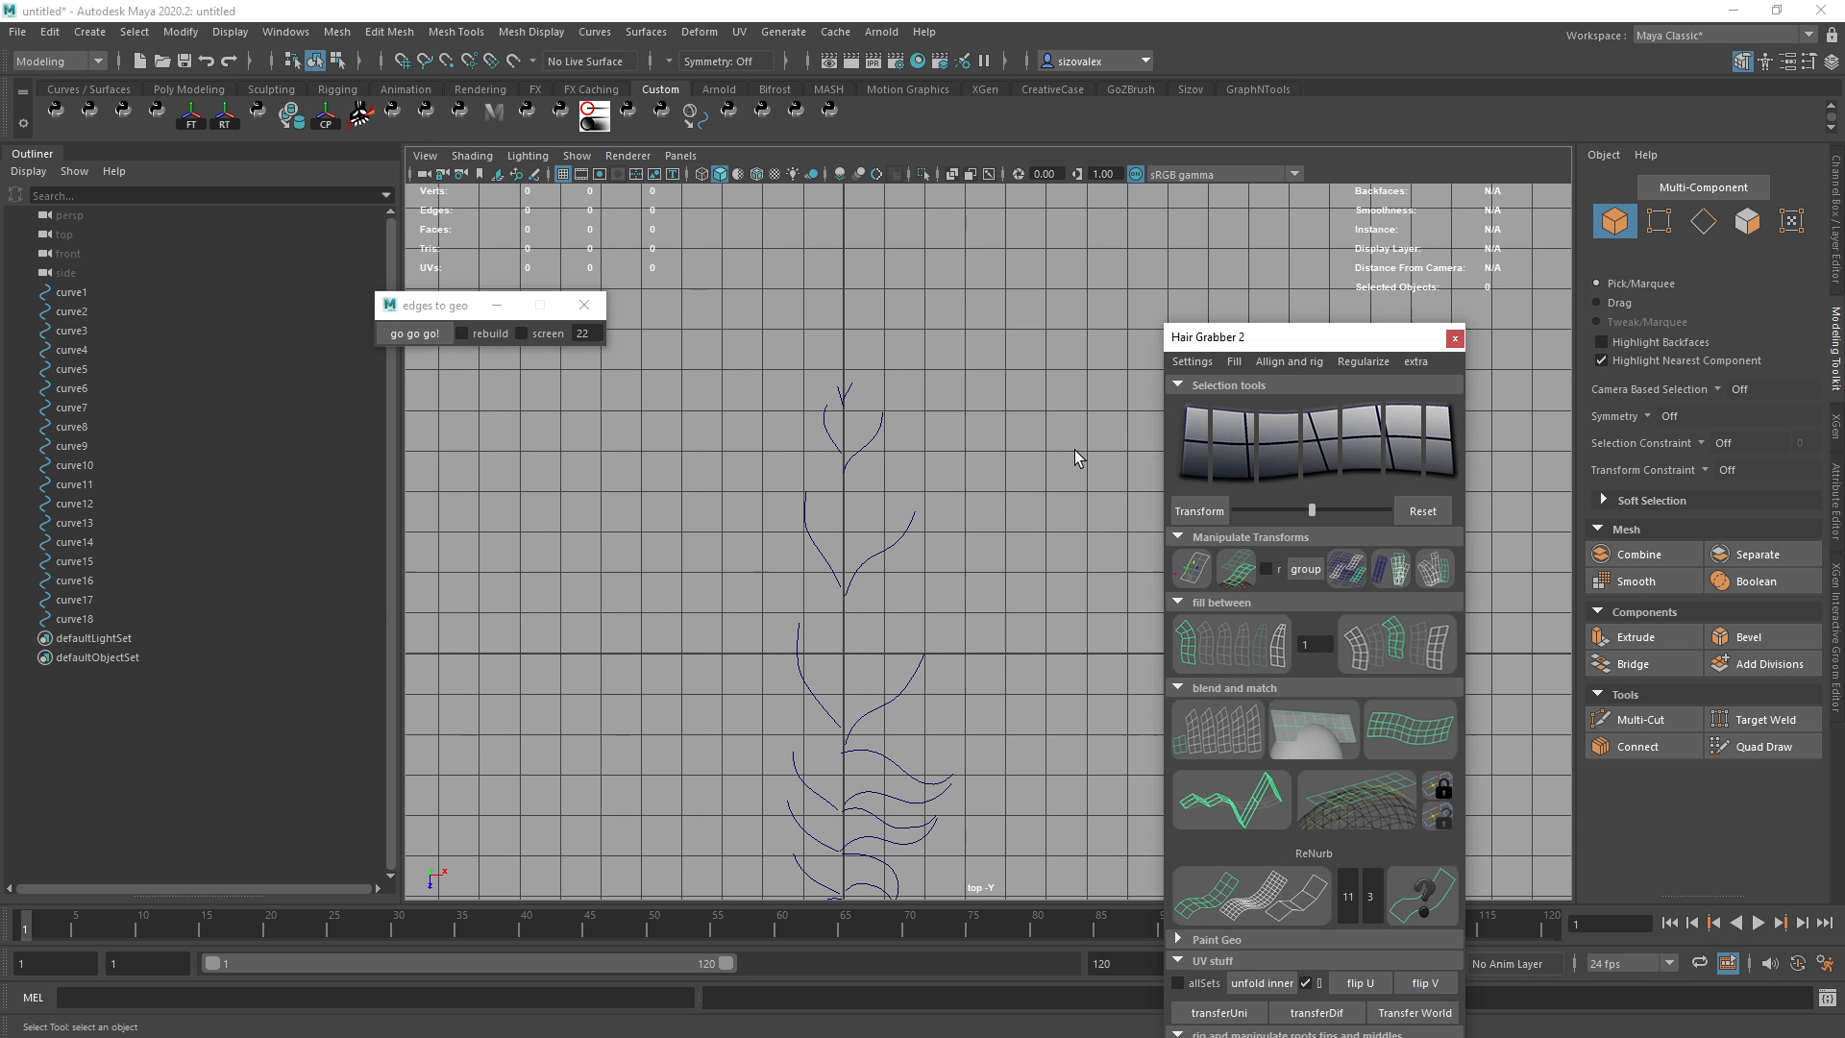
pyautogui.keyDown('alt'); pyautogui.moveTo(798, 491); pyautogui.dragTo(747, 332, button='middle'); pyautogui.keyUp('alt')
pyautogui.keyDown('alt'); pyautogui.moveTo(747, 333); pyautogui.dragTo(807, 354, button='right'); pyautogui.keyUp('alt')
pyautogui.keyDown('alt'); pyautogui.moveTo(801, 345); pyautogui.dragTo(886, 430, button='middle'); pyautogui.keyUp('alt')
pyautogui.keyDown('alt'); pyautogui.moveTo(925, 481); pyautogui.dragTo(812, 354, button='right'); pyautogui.keyUp('alt')
pyautogui.moveTo(1332, 337); pyautogui.dragTo(1509, 183)
pyautogui.keyDown('alt'); pyautogui.moveTo(951, 392); pyautogui.dragTo(982, 337, button='middle'); pyautogui.keyUp('alt')
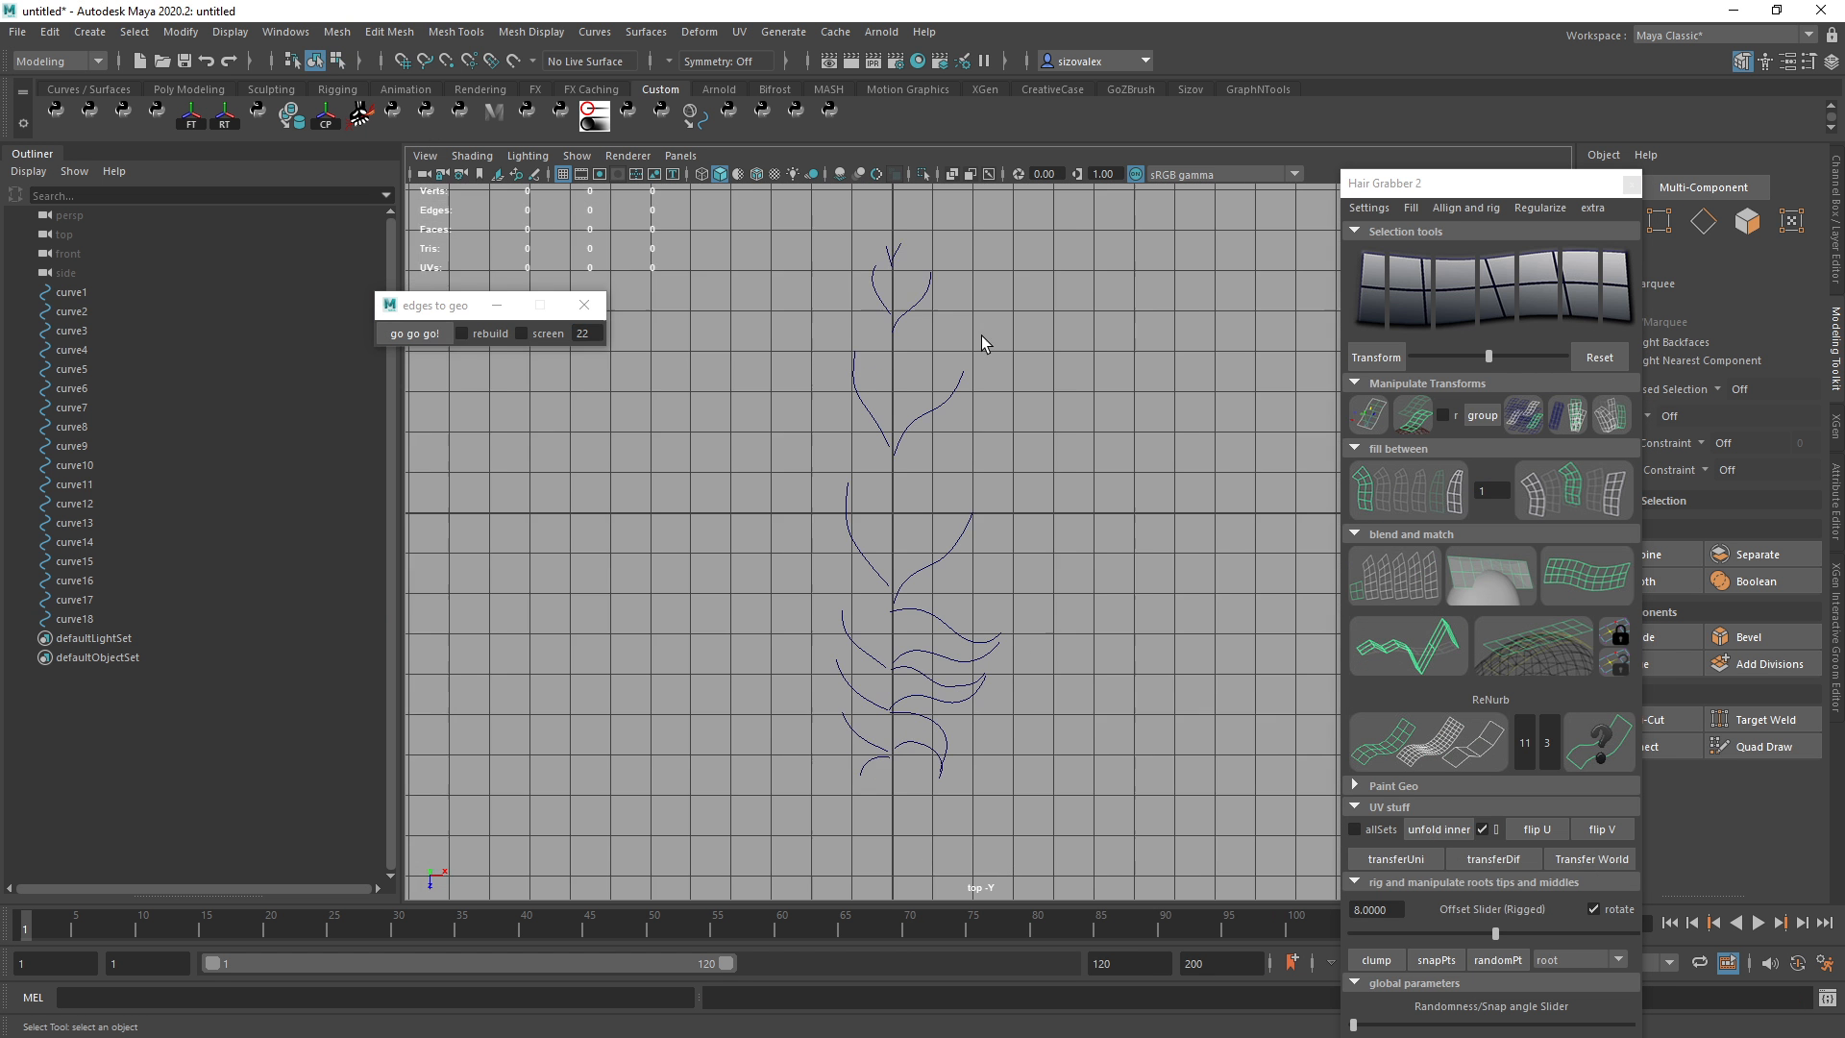
# Select the four upper right-side barb curves in order, from the tip down to the long middle barb.
pyautogui.keyDown('alt'); pyautogui.moveTo(981, 338); pyautogui.dragTo(969, 301, button='right'); pyautogui.keyUp('alt')
pyautogui.click(894, 231)
pyautogui.keyDown('shift'); pyautogui.click(960, 383); pyautogui.keyUp('shift')
pyautogui.keyDown('shift'); pyautogui.click(970, 547); pyautogui.keyUp('shift')
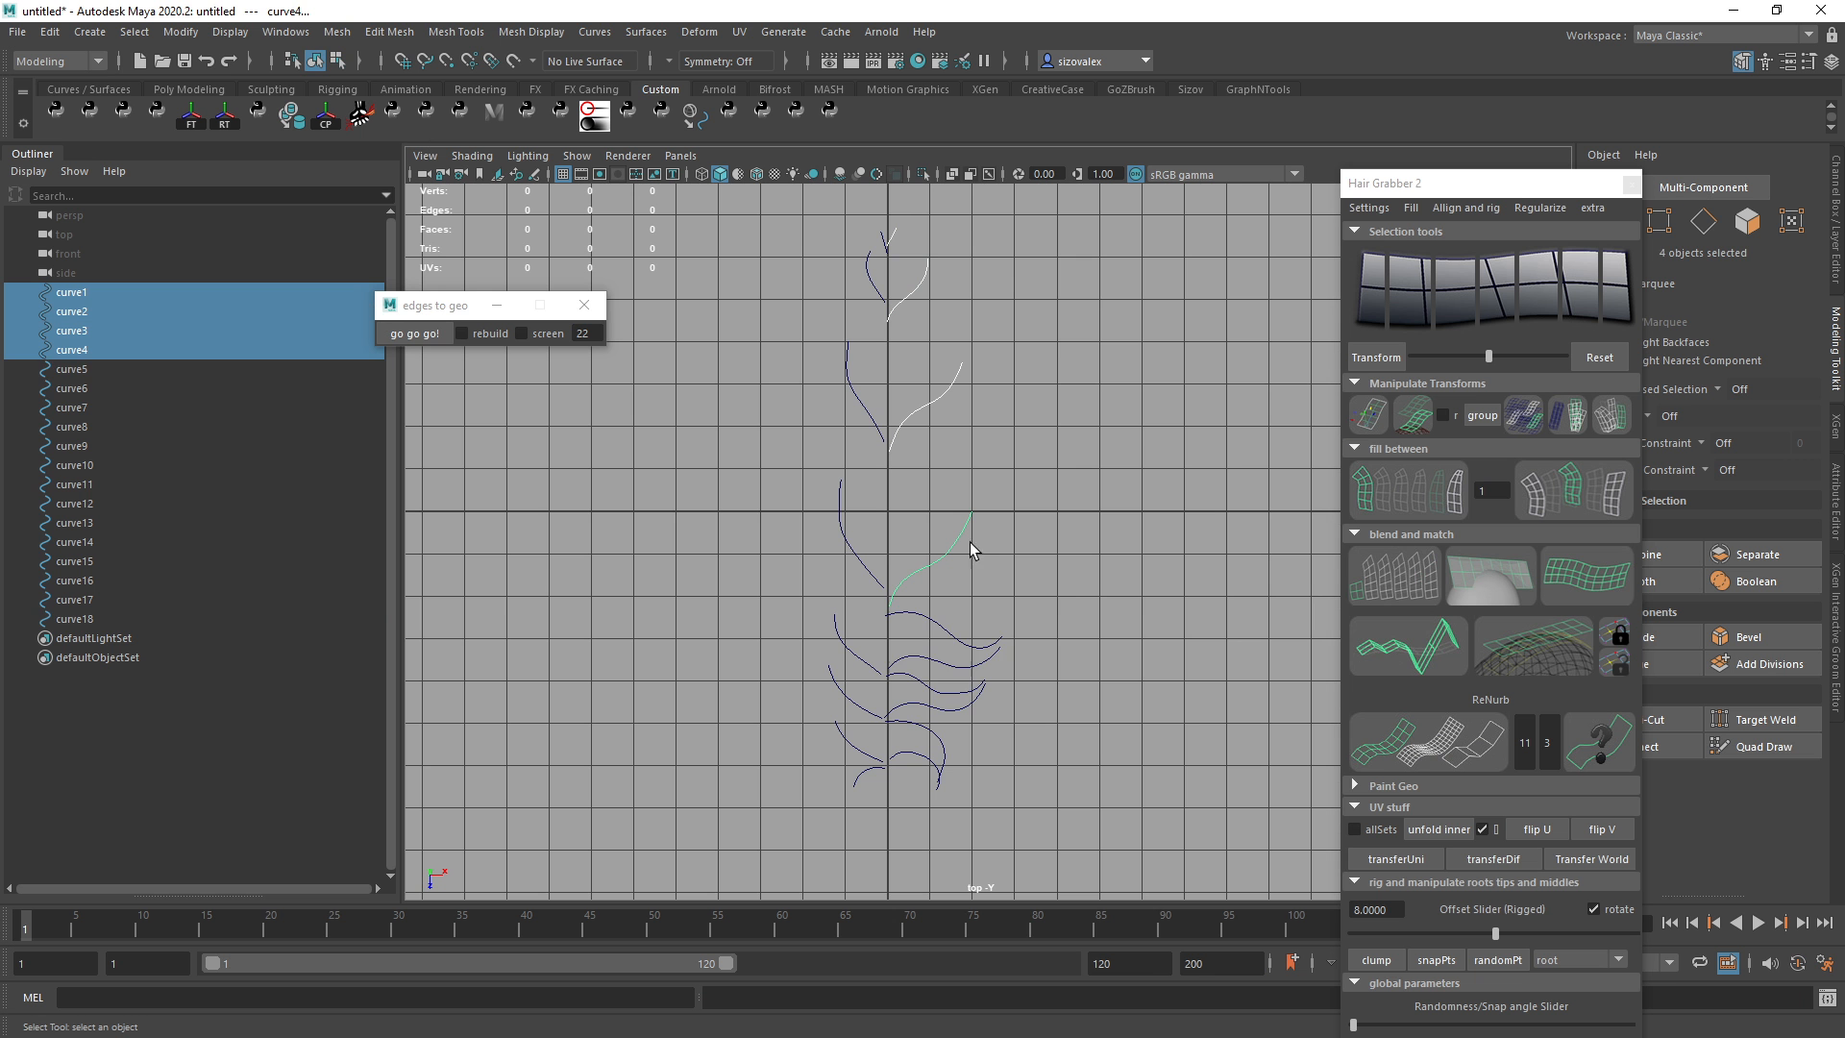
pyautogui.keyDown('shift'); pyautogui.click(971, 650); pyautogui.keyUp('shift')
pyautogui.keyDown('shift'); pyautogui.click(964, 676); pyautogui.keyUp('shift')
pyautogui.keyDown('shift'); pyautogui.click(984, 692); pyautogui.keyUp('shift')
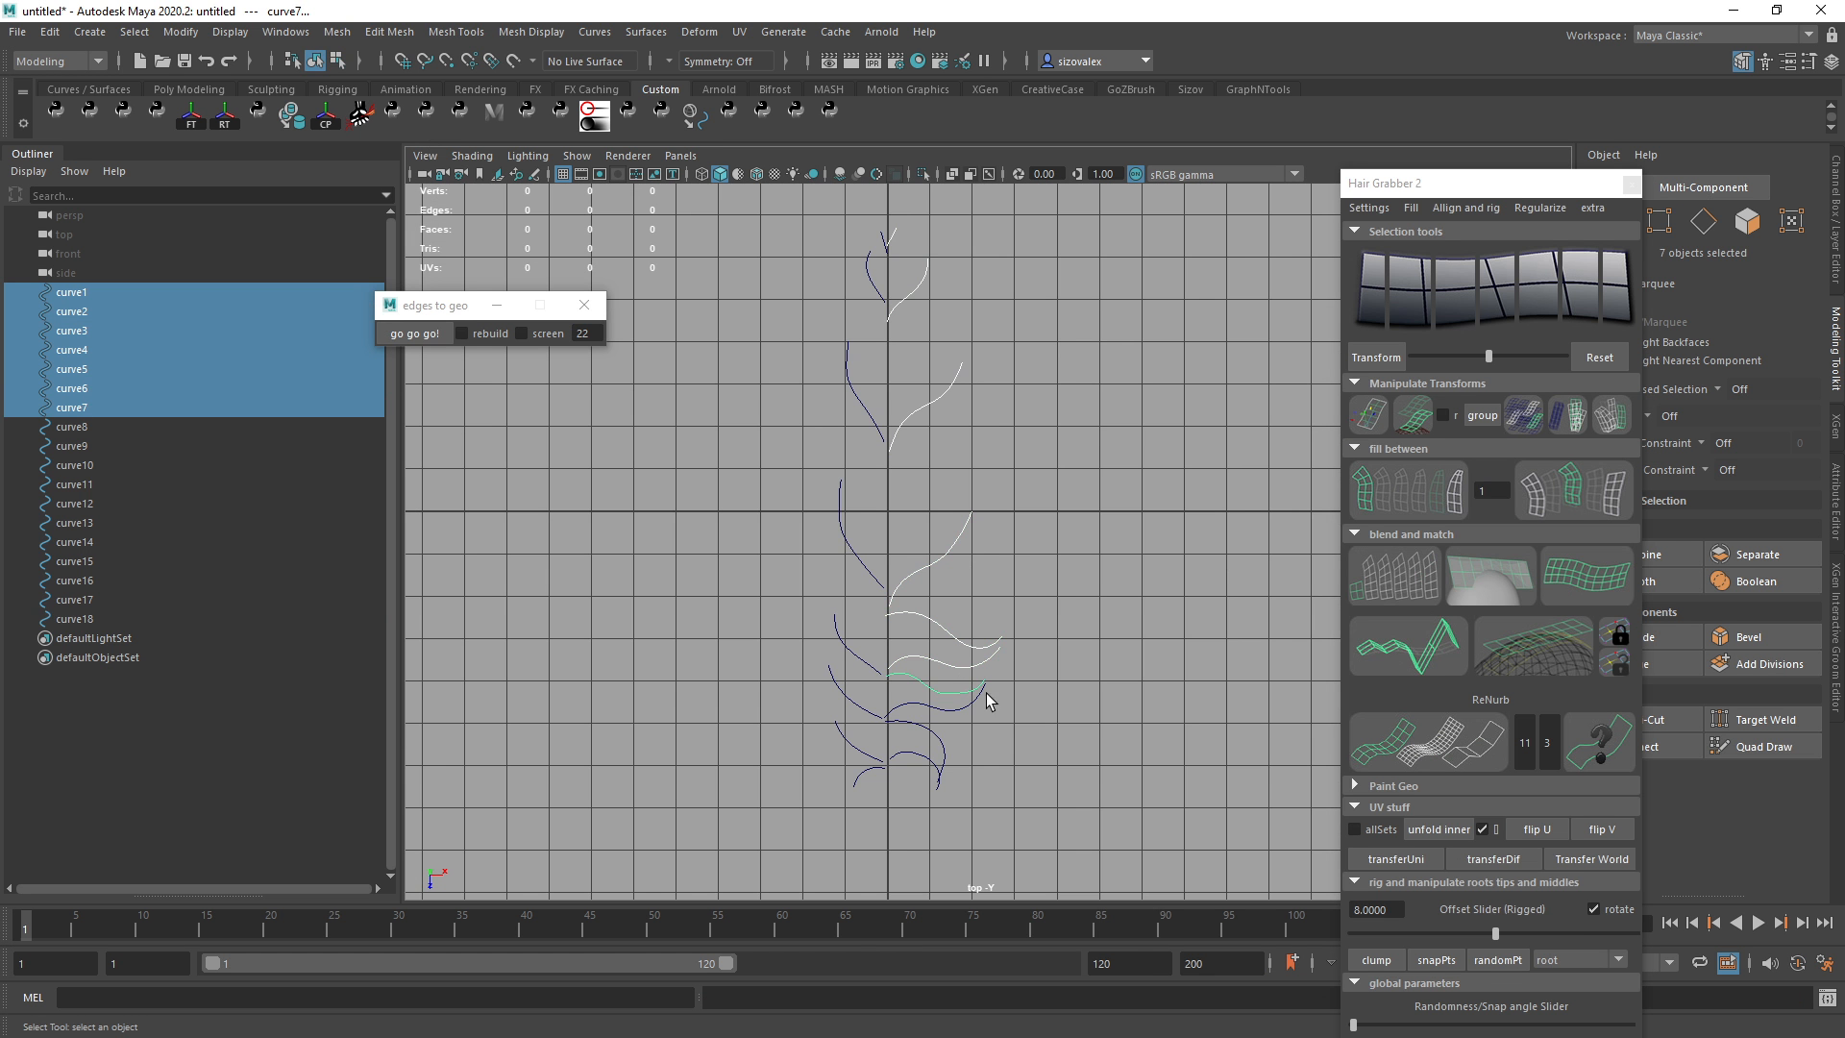
pyautogui.keyDown('ctrl'); pyautogui.moveTo(941, 650); pyautogui.dragTo(948, 731); pyautogui.keyUp('ctrl')
pyautogui.keyDown('ctrl'); pyautogui.moveTo(1066, 590); pyautogui.dragTo(986, 676); pyautogui.keyUp('ctrl')
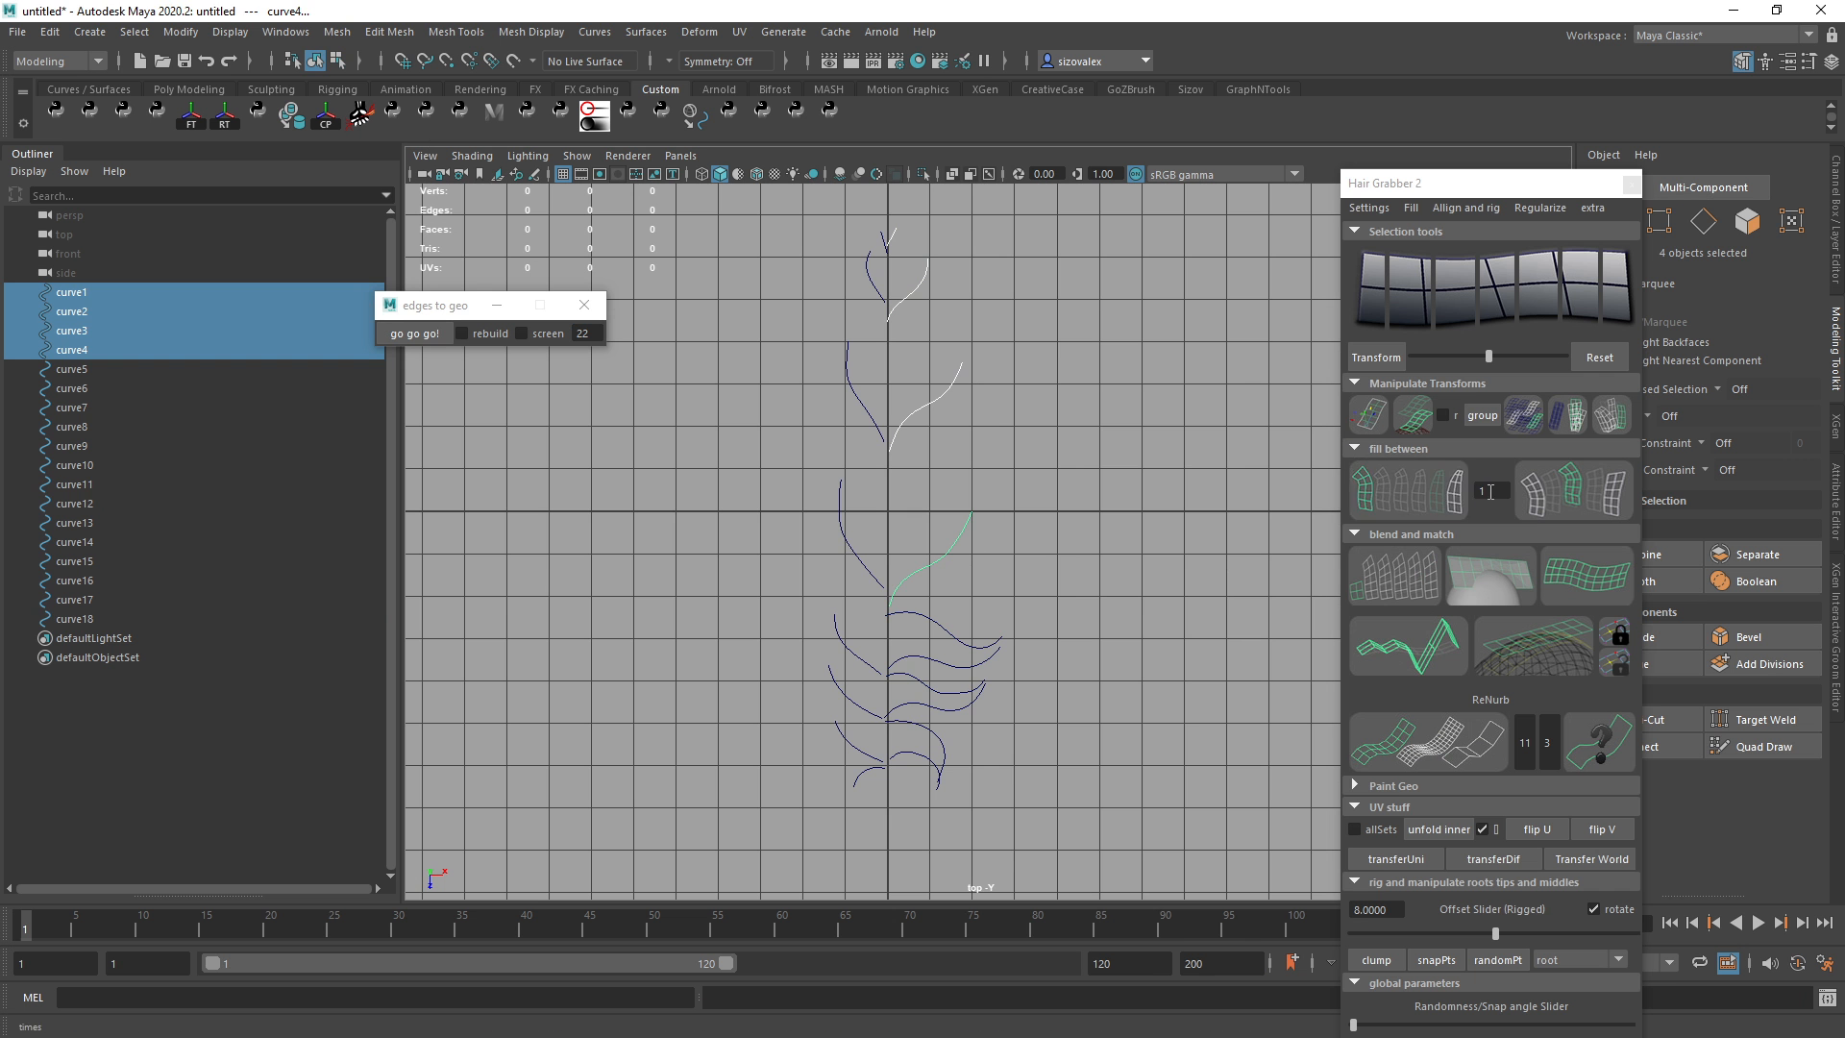
# Check the feather reference image in the browser and fill the gaps between the four selected curves with 22 copies each.
pyautogui.click(1493, 490)
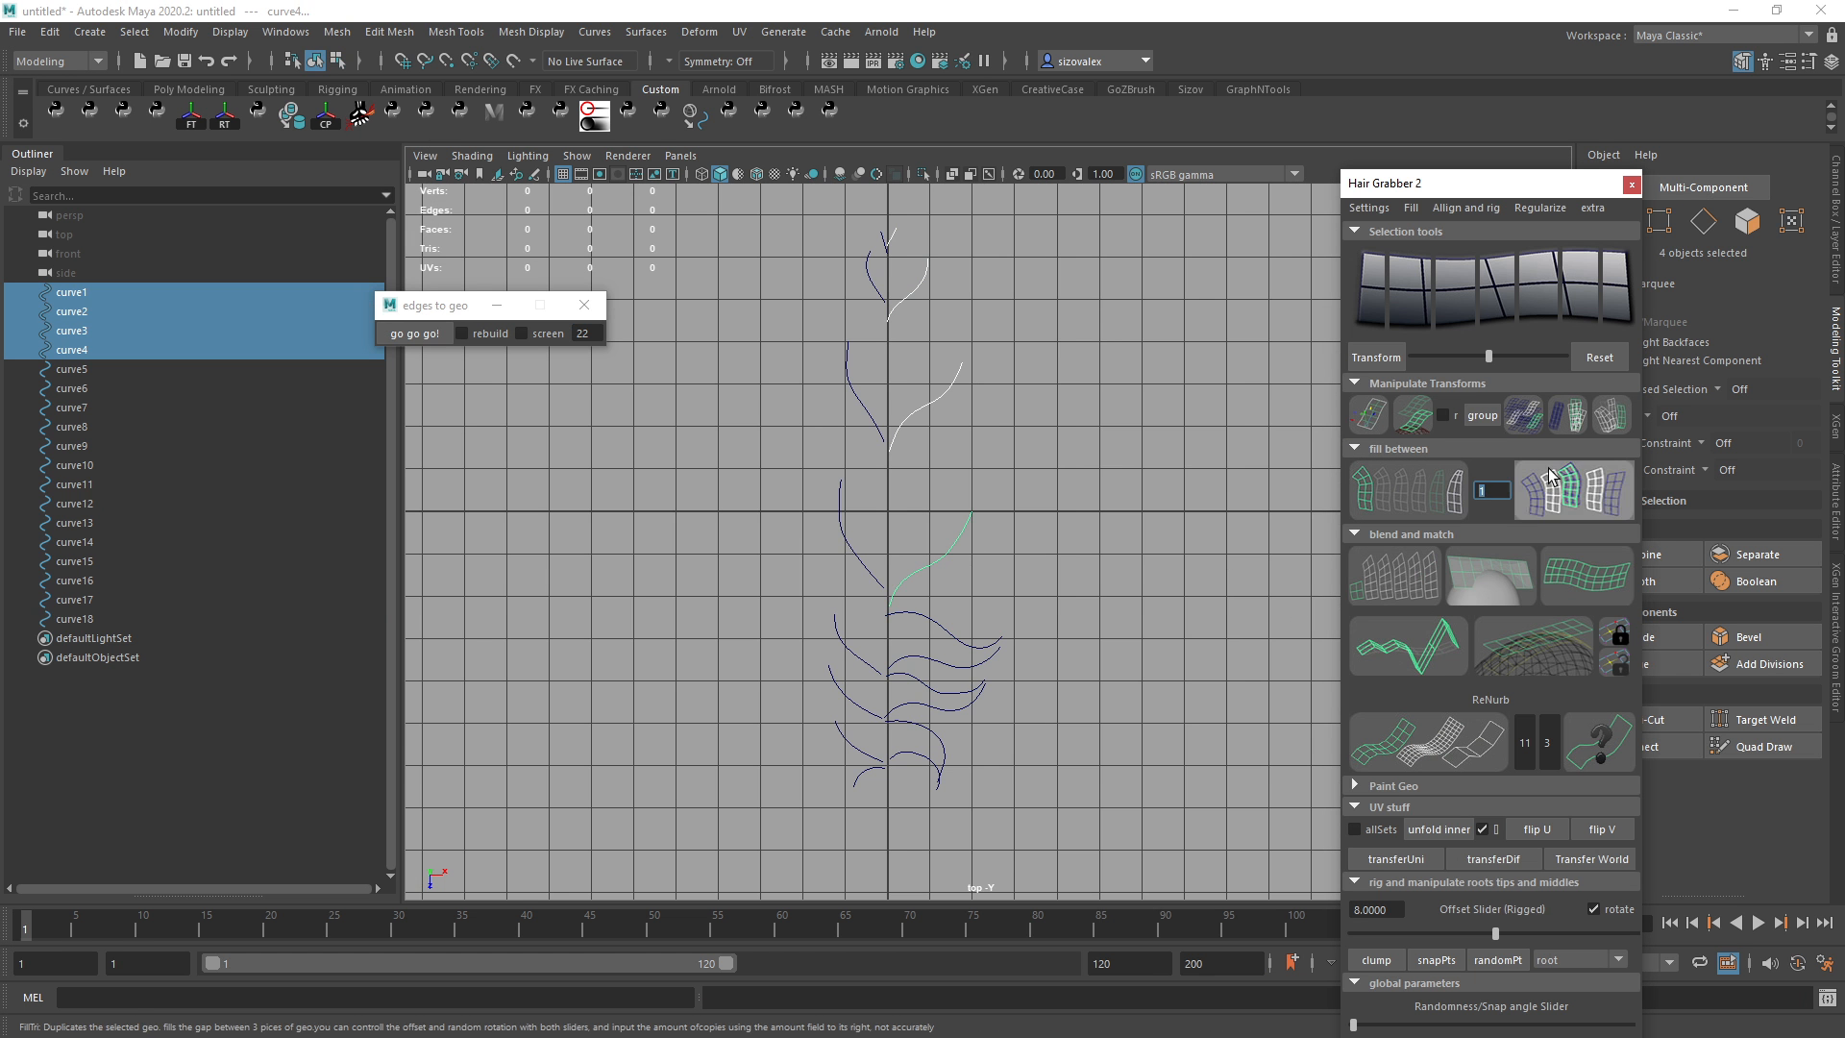
pyautogui.write('12')
pyautogui.hotkey('alt', 'Tab')
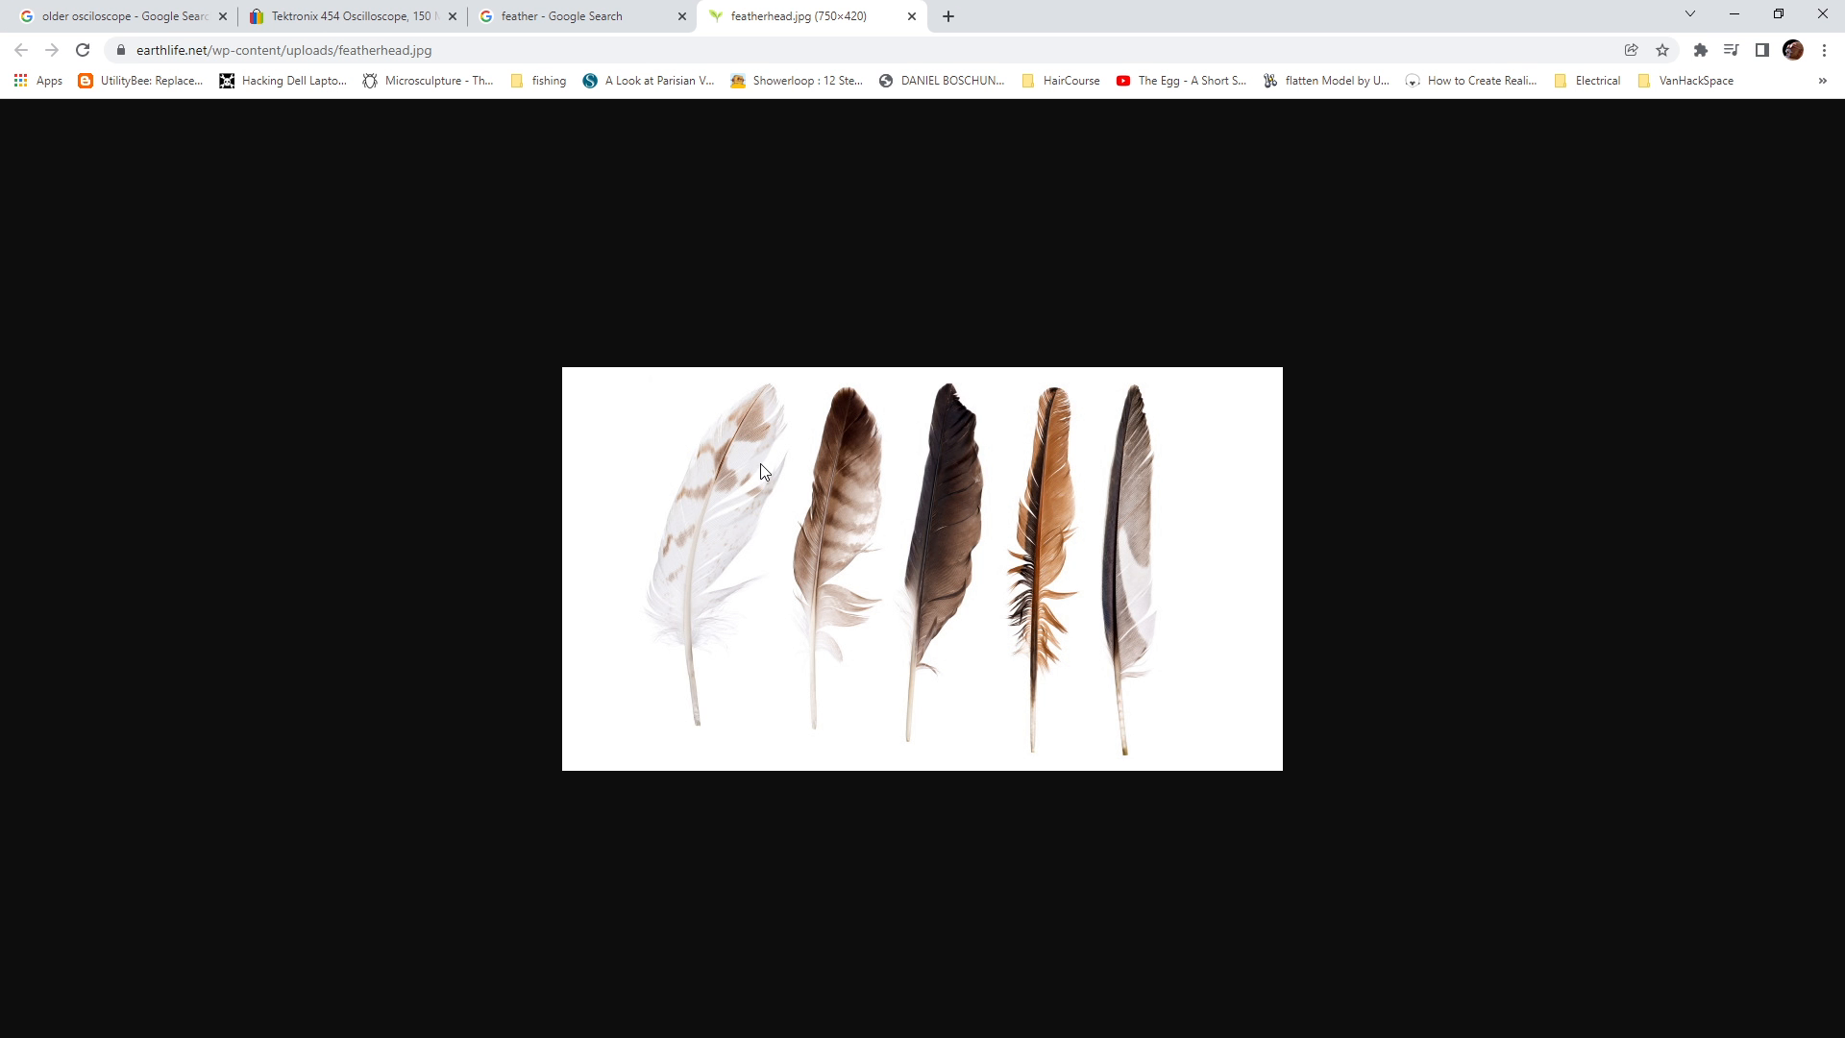
pyautogui.hotkey('alt', 'Tab')
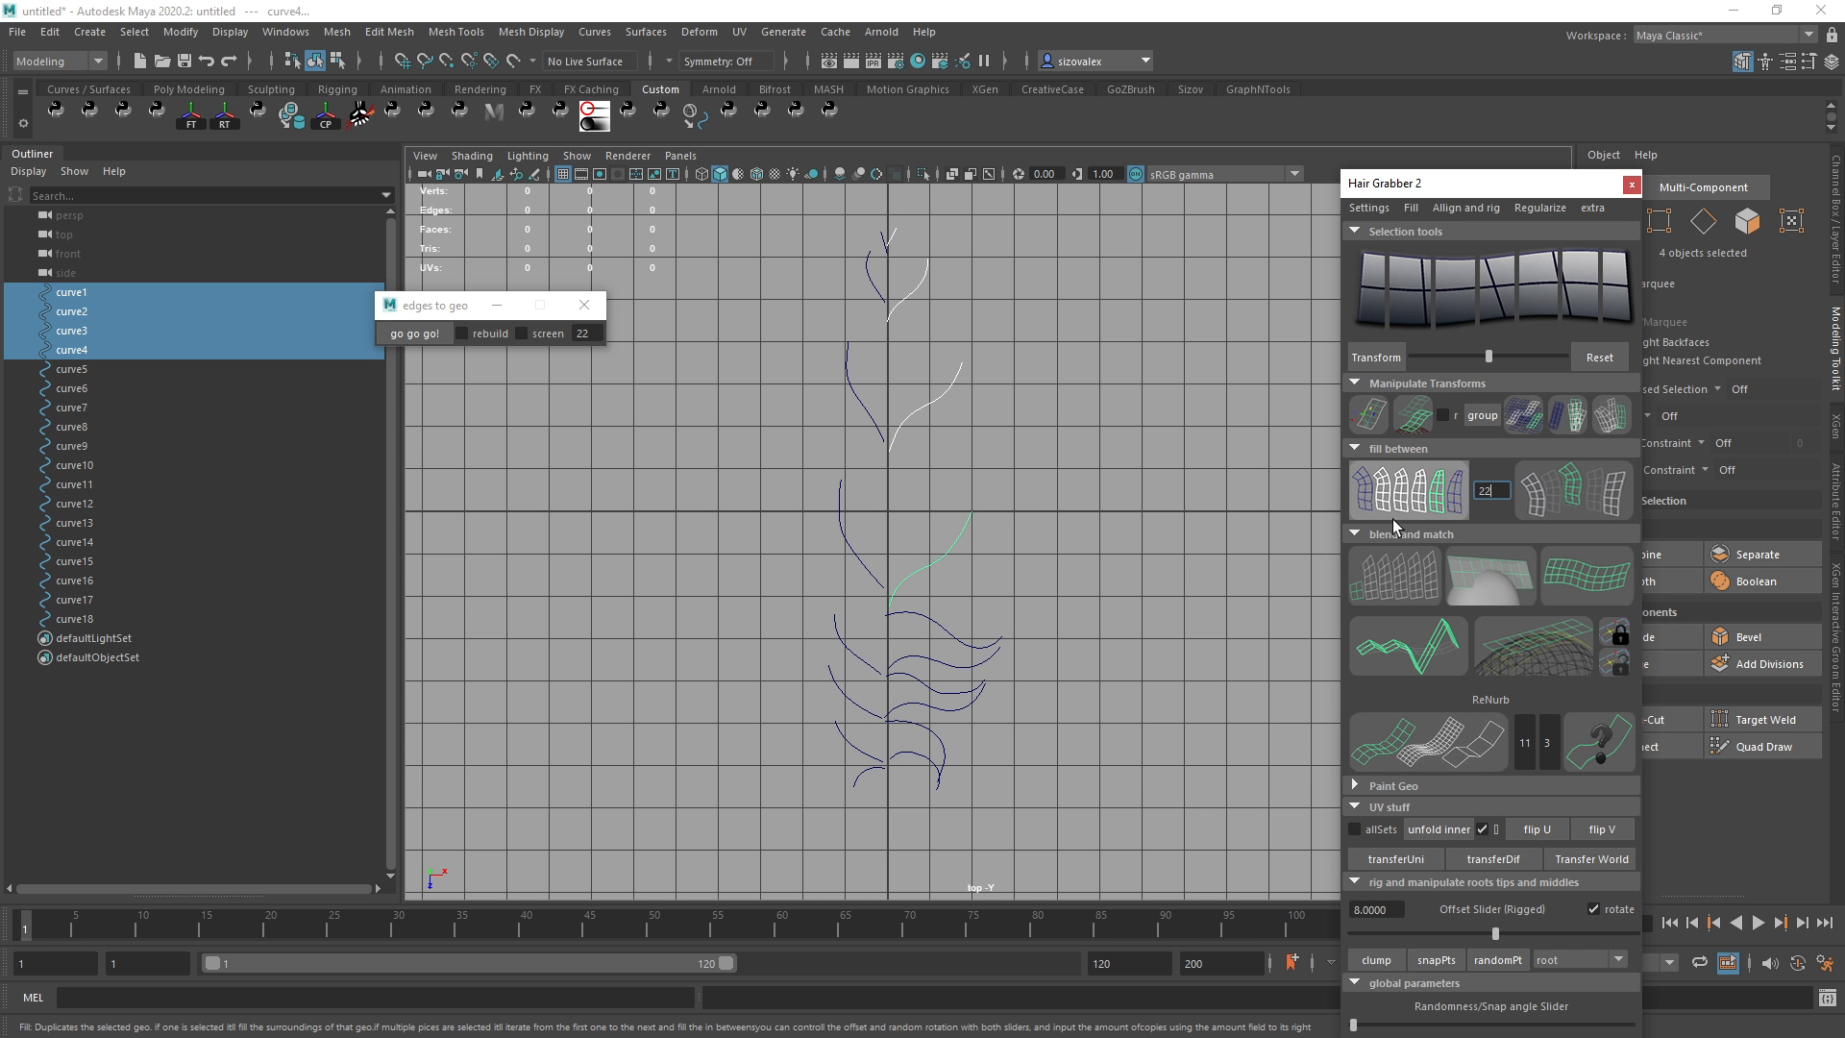
pyautogui.click(1418, 502)
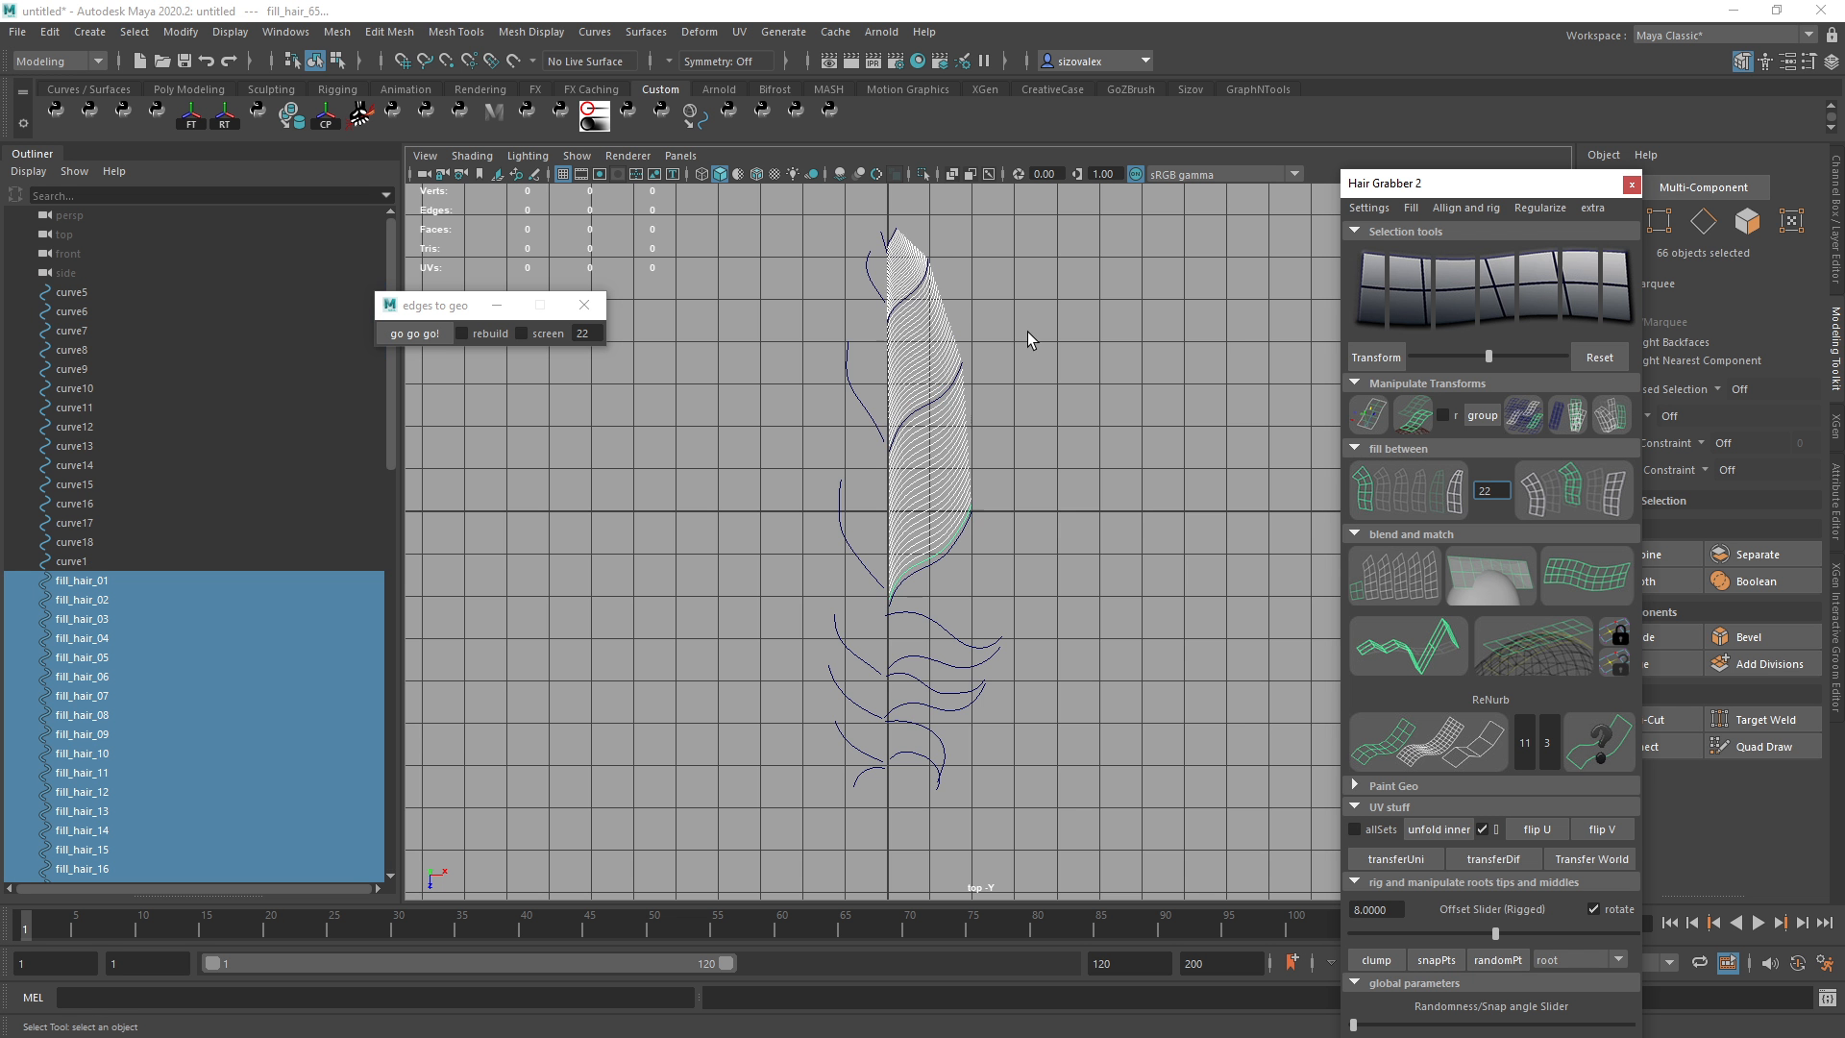
# Select the two guide curves of the uppermost unfilled barb tuft on the feather's lower right side.
pyautogui.keyDown('alt'); pyautogui.moveTo(853, 612); pyautogui.dragTo(878, 492, button='middle'); pyautogui.keyUp('alt')
pyautogui.keyDown('alt'); pyautogui.moveTo(879, 492); pyautogui.dragTo(986, 493, button='right'); pyautogui.keyUp('alt')
pyautogui.moveTo(984, 494)
pyautogui.keyDown('alt'); pyautogui.mouseDown(button='middle')
pyautogui.moveTo(973, 536)
pyautogui.moveTo(971, 512)
pyautogui.mouseUp(button='middle'); pyautogui.keyUp('alt')
pyautogui.click(950, 511)
pyautogui.keyDown('shift'); pyautogui.click(1002, 571); pyautogui.keyUp('shift')
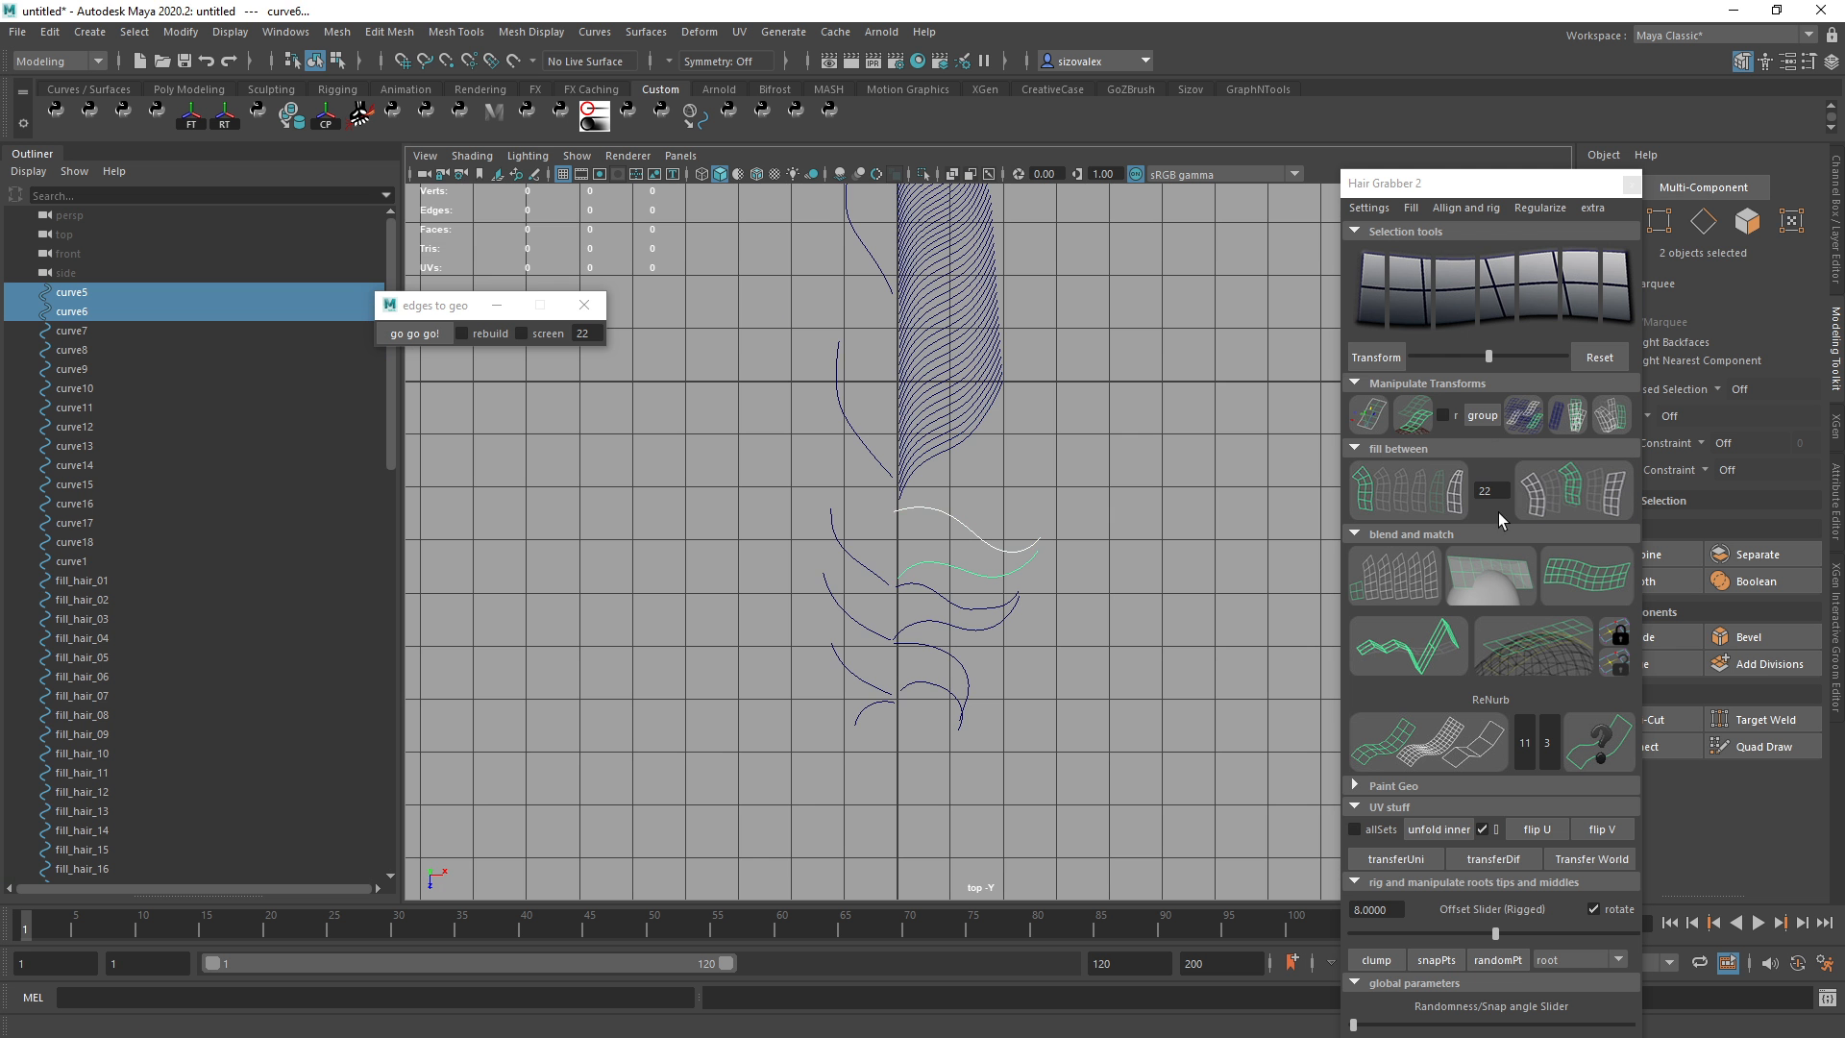
pyautogui.click(1406, 500)
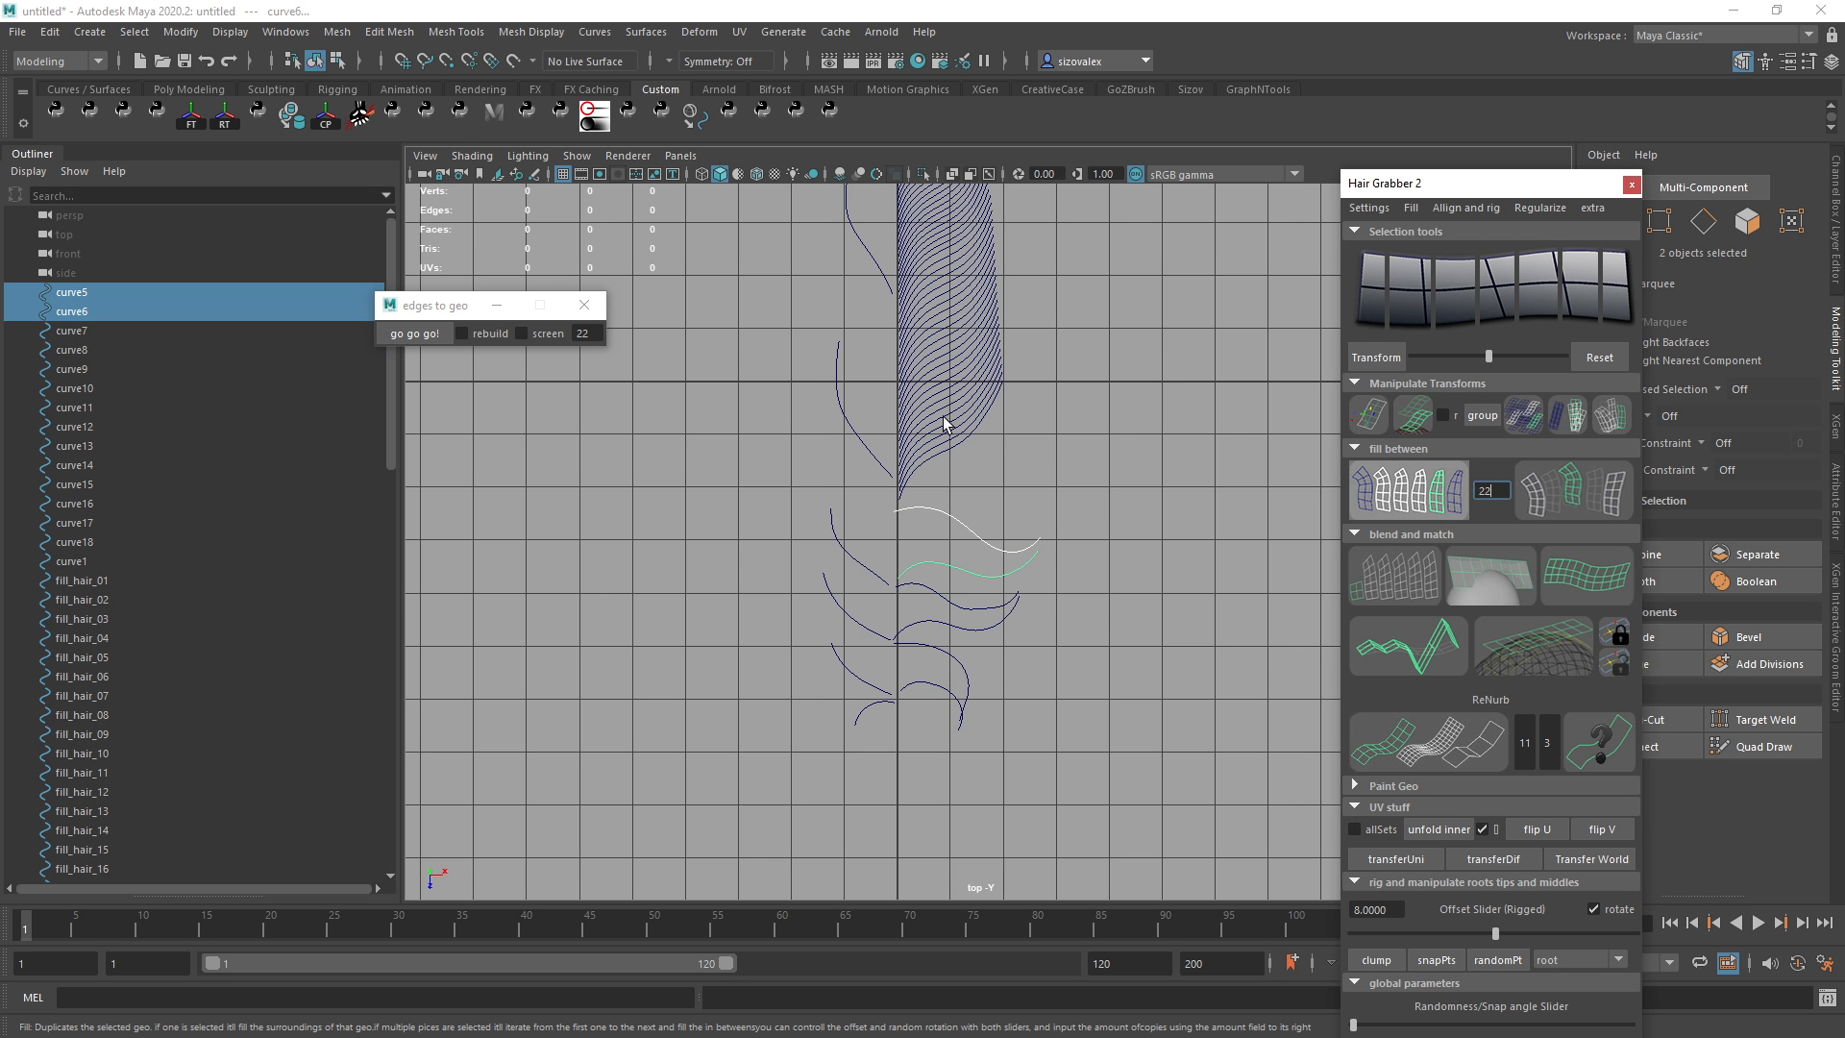
pyautogui.keyDown('alt'); pyautogui.moveTo(911, 624); pyautogui.dragTo(945, 570, button='middle'); pyautogui.keyUp('alt')
pyautogui.keyDown('alt'); pyautogui.moveTo(945, 570); pyautogui.dragTo(1317, 530, button='right'); pyautogui.keyUp('alt')
pyautogui.hotkey('ctrl', 'z')
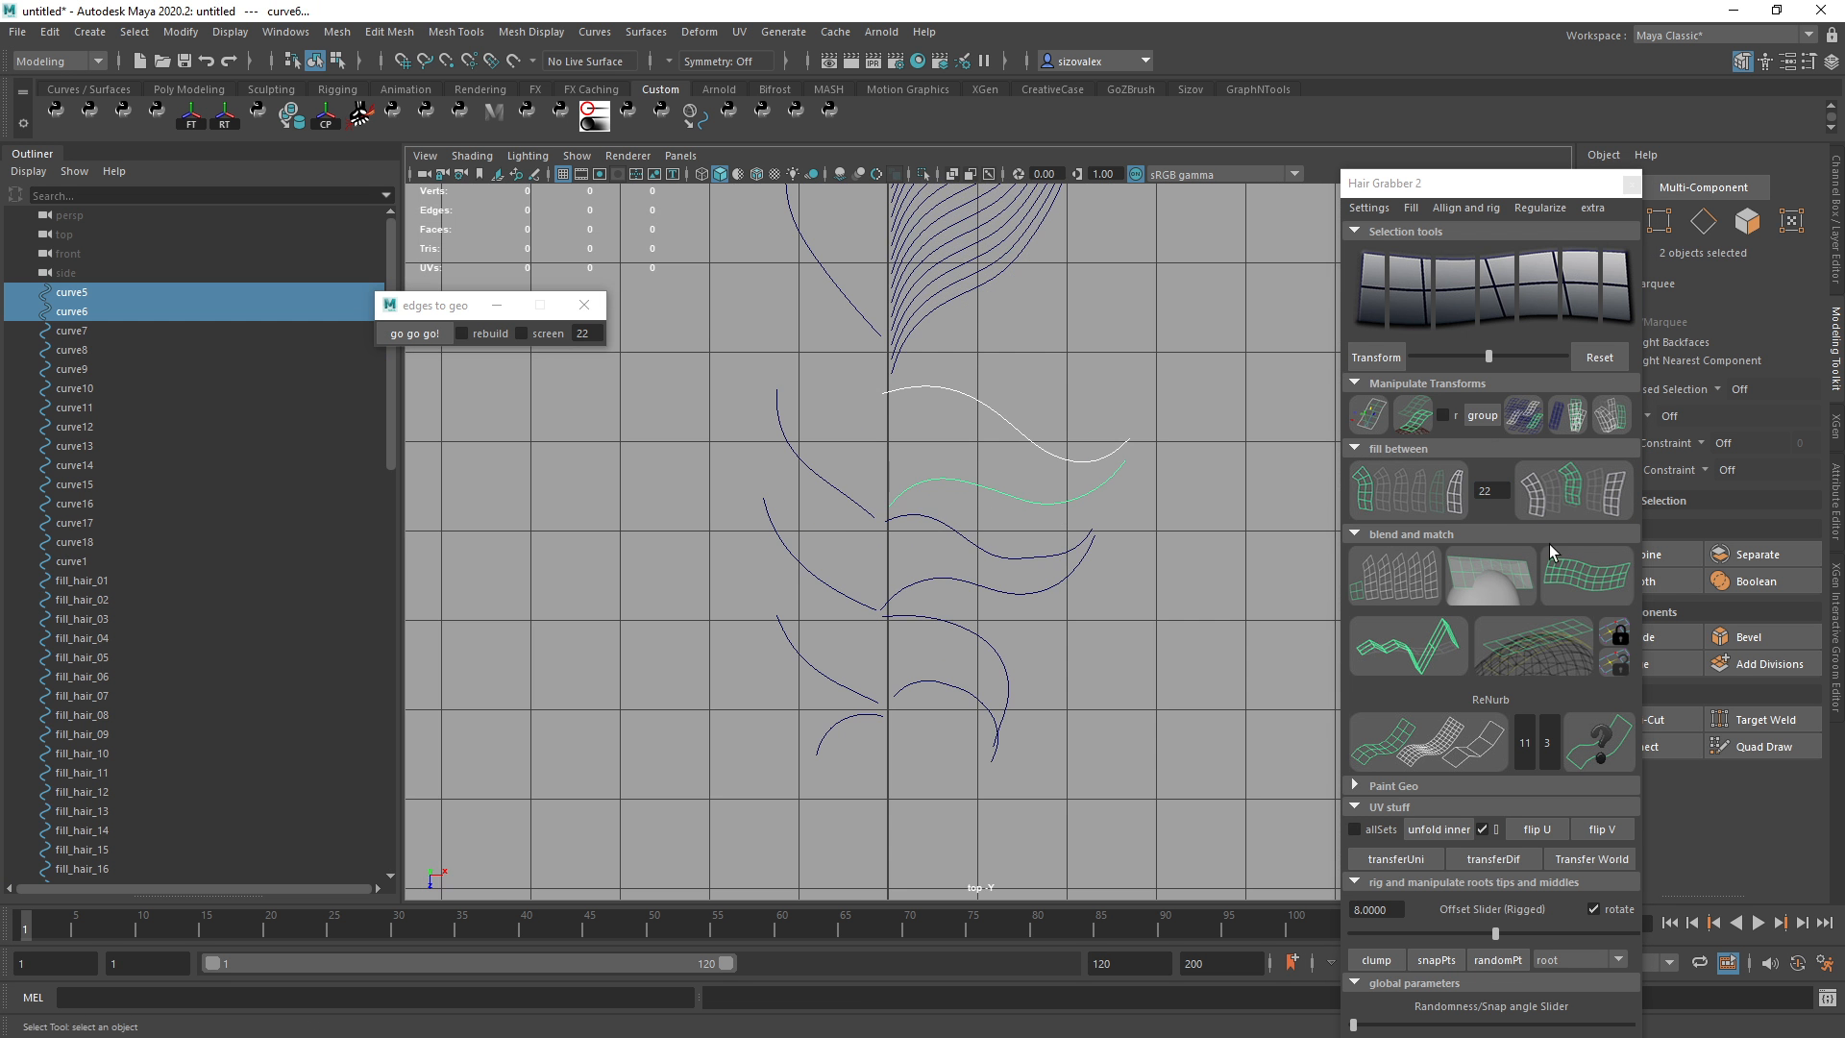
# Set the fill count to 16 and fill between the two selected tuft curves.
pyautogui.doubleClick(1487, 490)
pyautogui.write('16')
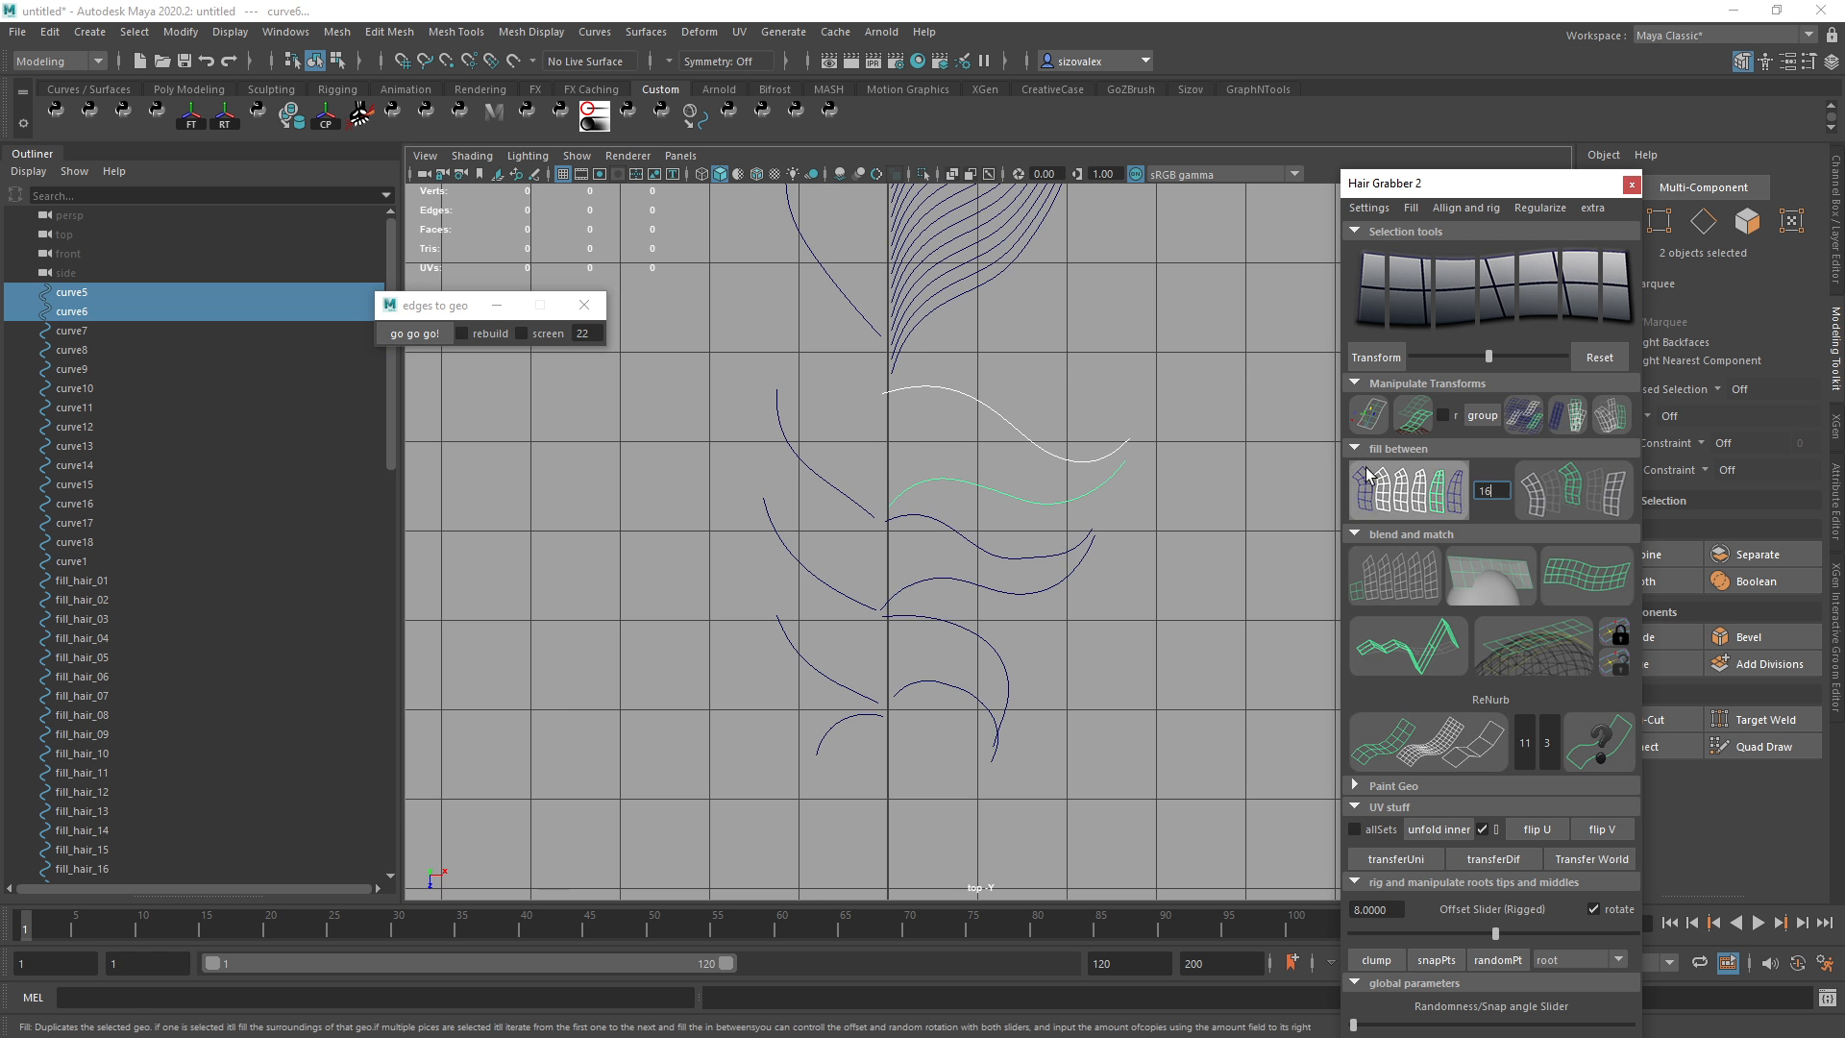
pyautogui.keyDown('alt'); pyautogui.moveTo(1088, 395); pyautogui.dragTo(966, 535, button='right'); pyautogui.keyUp('alt')
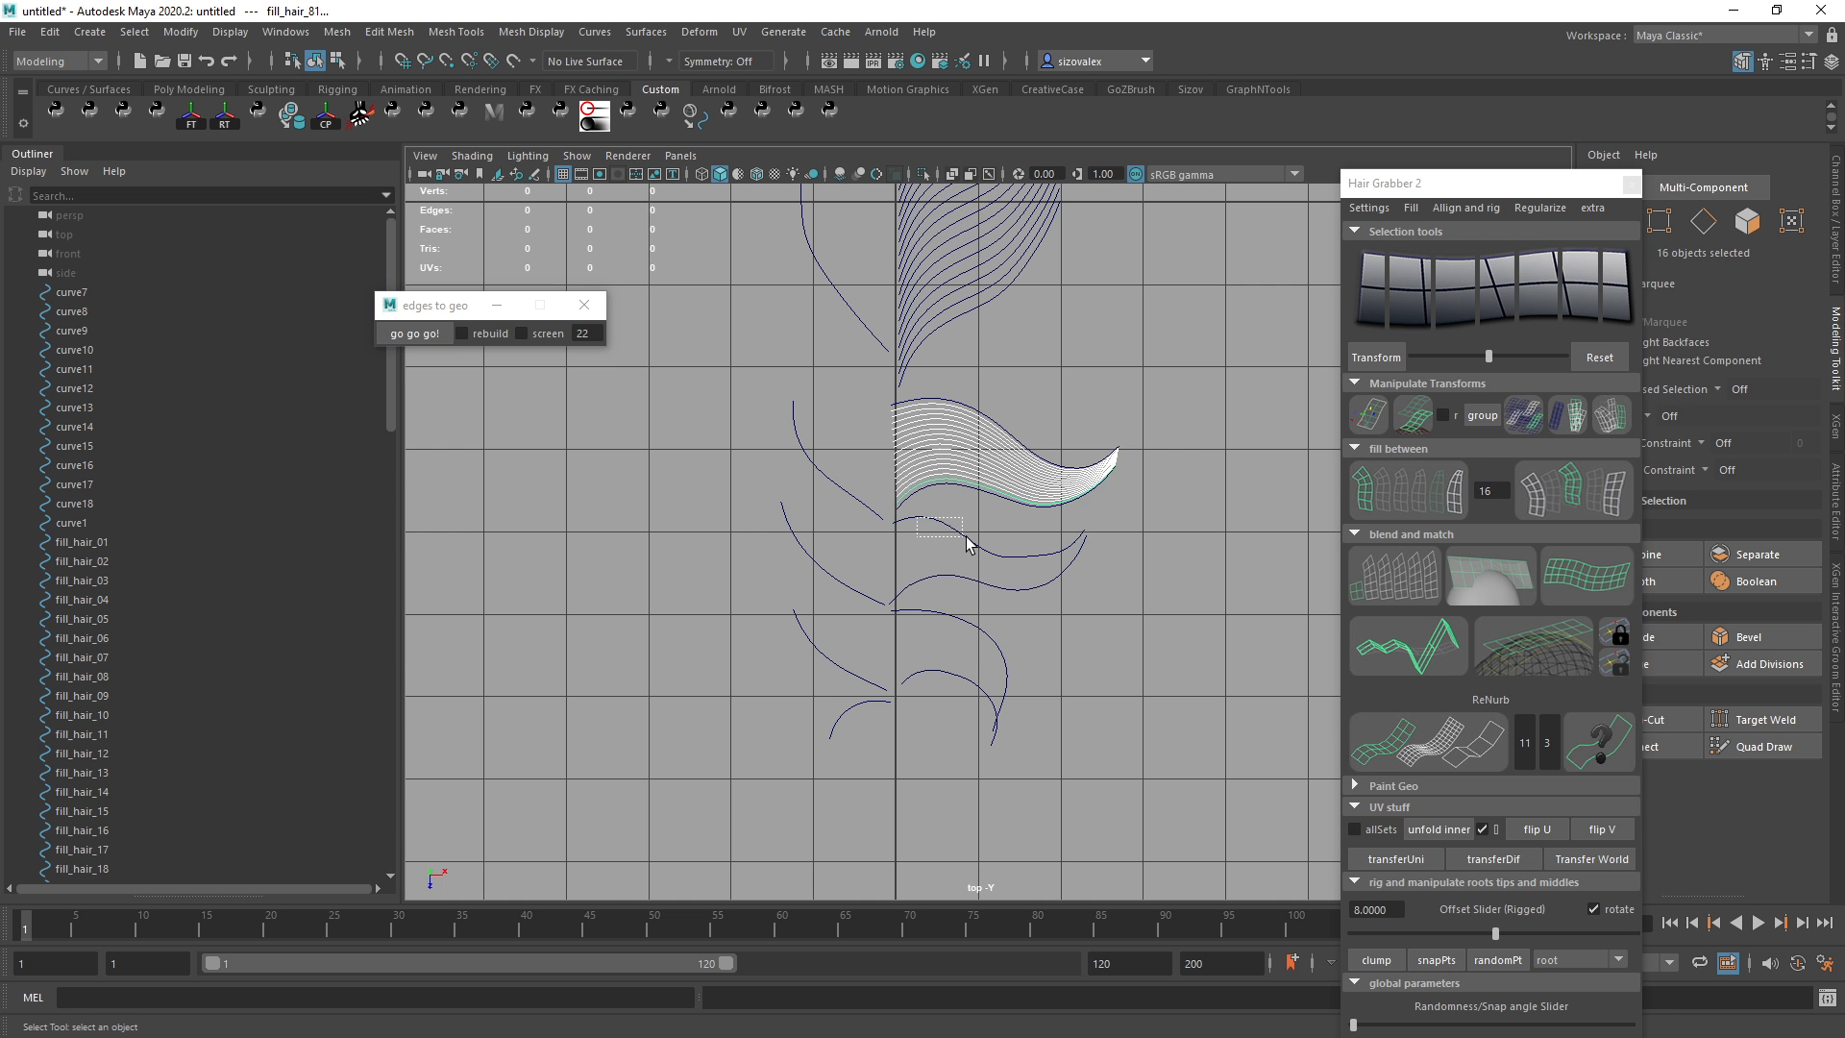
# Fill between the two guide curves of the middle tuft on the lower right side with 16 copies.
pyautogui.click(966, 535)
pyautogui.keyDown('shift'); pyautogui.click(964, 579); pyautogui.keyUp('shift')
pyautogui.doubleClick(1492, 492)
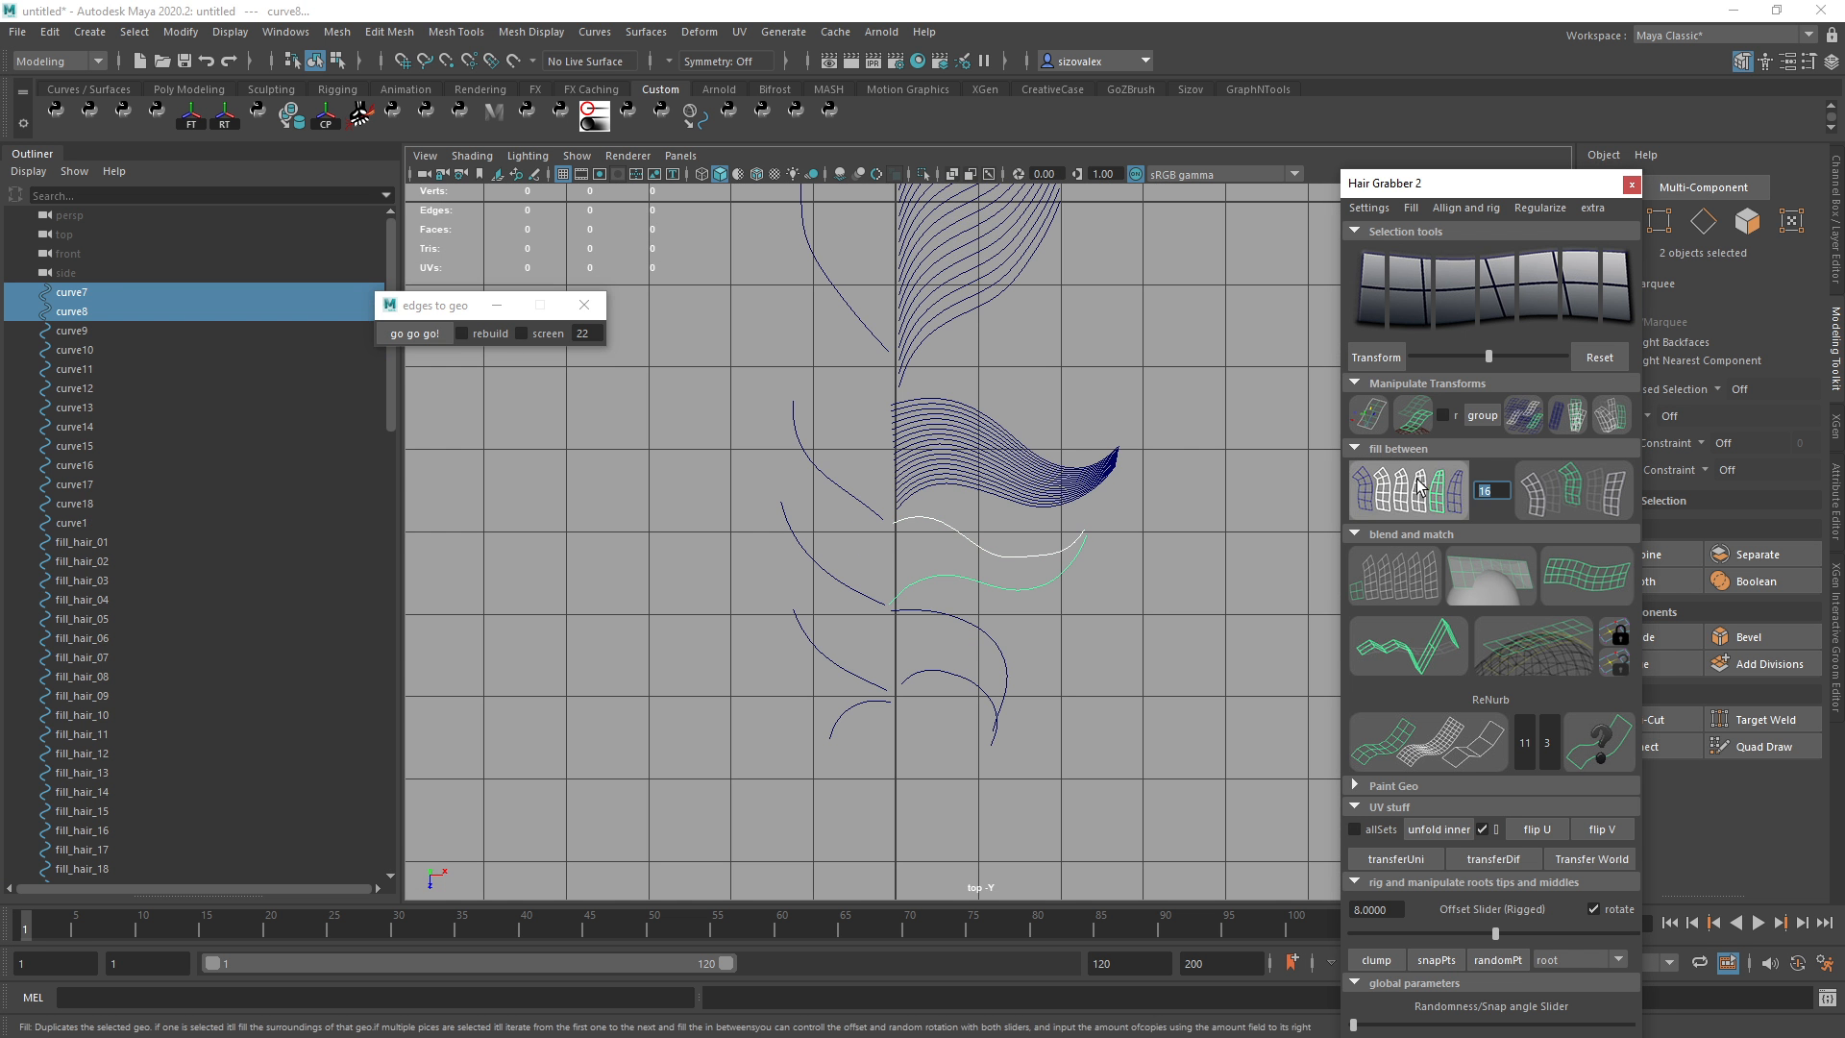
# Fill between the two lowest right-side guide curves at the feather's base with 16 copies.
pyautogui.keyDown('alt'); pyautogui.moveTo(915, 598); pyautogui.dragTo(922, 532, button='middle'); pyautogui.keyUp('alt')
pyautogui.keyDown('alt'); pyautogui.moveTo(923, 533); pyautogui.dragTo(1017, 520, button='right'); pyautogui.keyUp('alt')
pyautogui.click(976, 565)
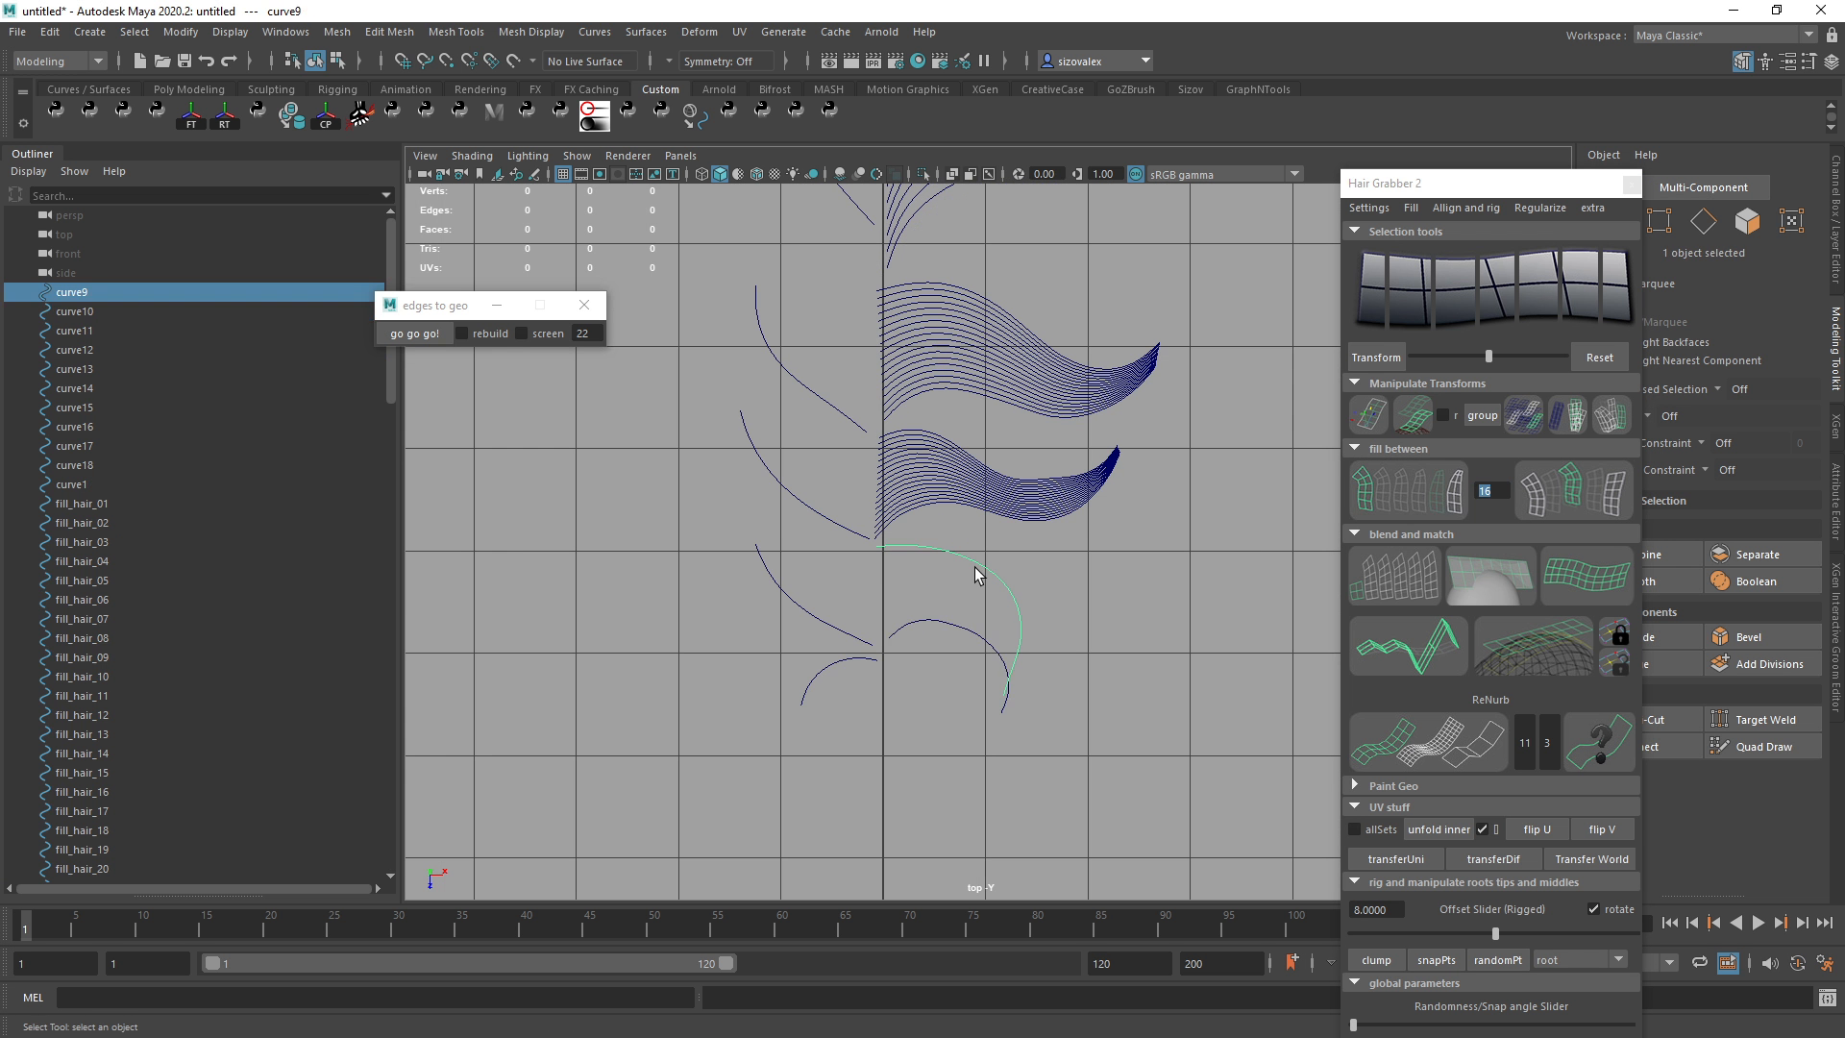
pyautogui.keyDown('shift'); pyautogui.moveTo(927, 567); pyautogui.dragTo(984, 635); pyautogui.keyUp('shift')
pyautogui.click(1409, 490)
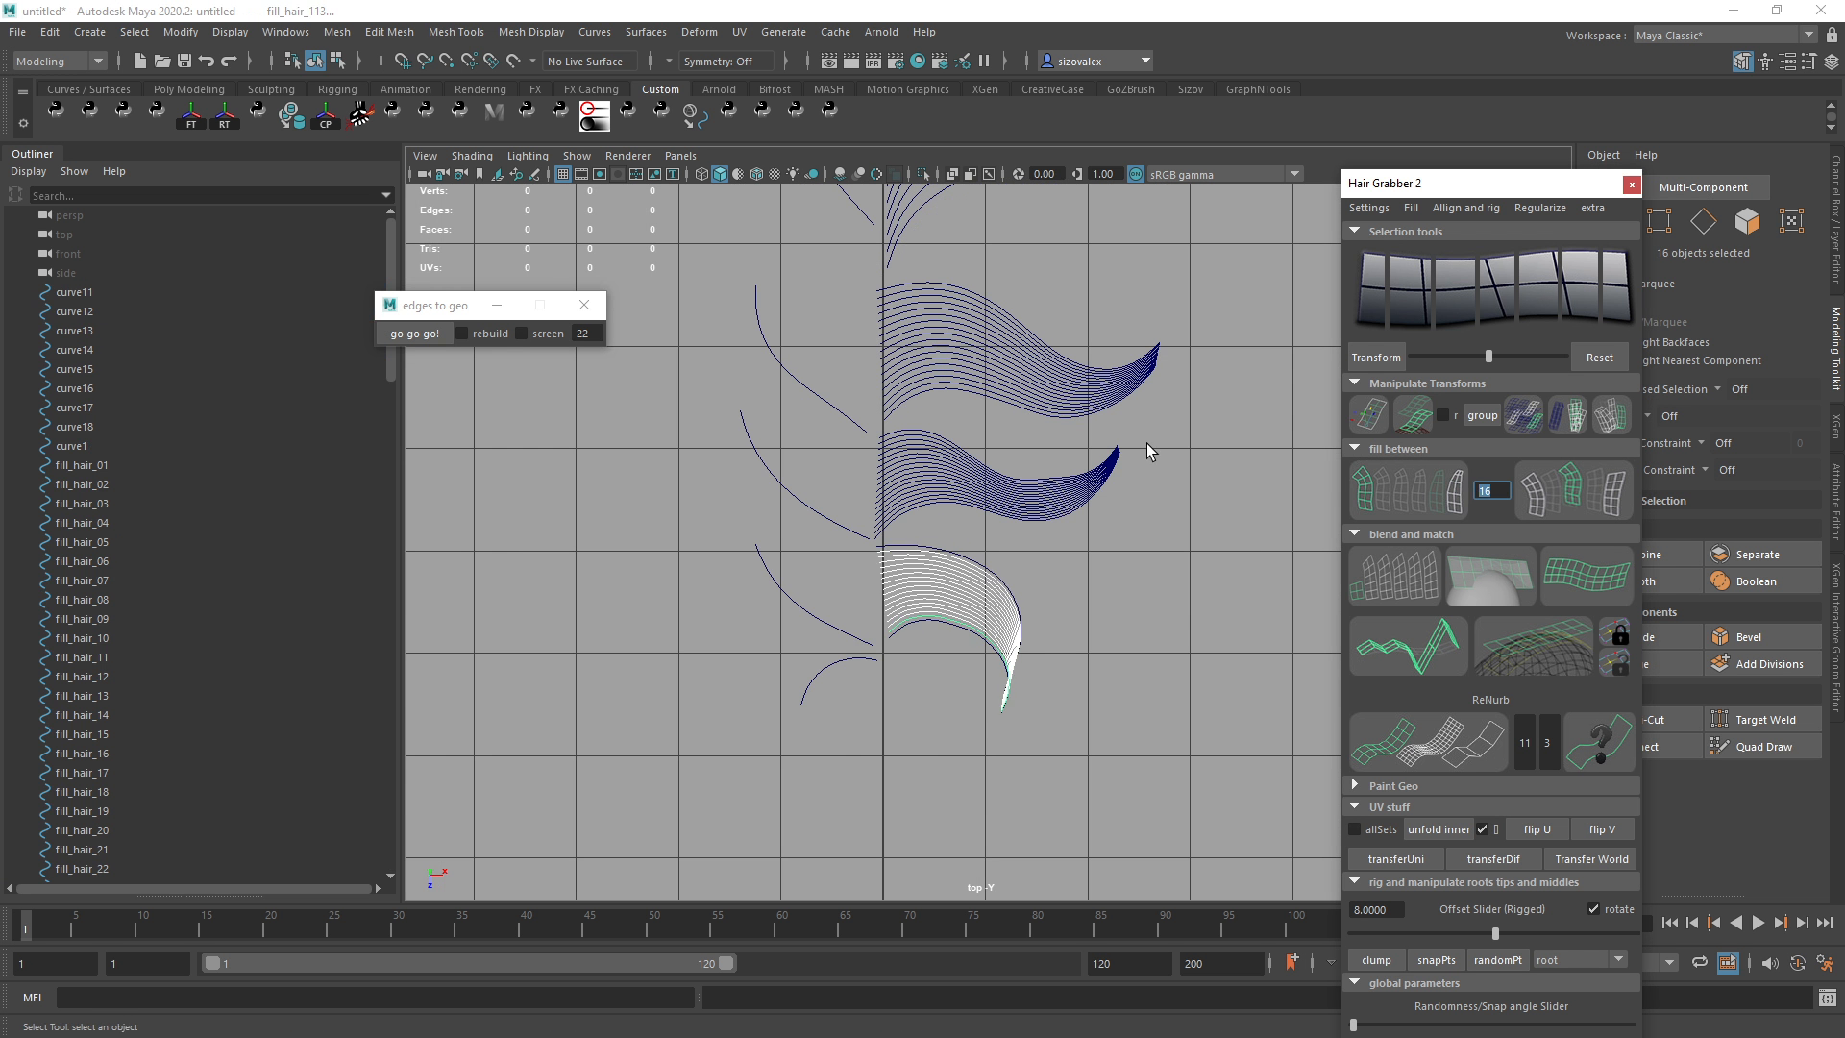
# Fill between the two topmost left-side curves at the feather's tip with 16 copies.
pyautogui.keyDown('alt'); pyautogui.moveTo(1146, 442); pyautogui.dragTo(861, 321, button='right'); pyautogui.keyUp('alt')
pyautogui.keyDown('alt'); pyautogui.moveTo(861, 321); pyautogui.dragTo(884, 576, button='middle'); pyautogui.keyUp('alt')
pyautogui.keyDown('alt'); pyautogui.moveTo(884, 577); pyautogui.dragTo(931, 357, button='right'); pyautogui.keyUp('alt')
pyautogui.keyDown('alt'); pyautogui.moveTo(930, 357); pyautogui.dragTo(931, 313, button='middle'); pyautogui.keyUp('alt')
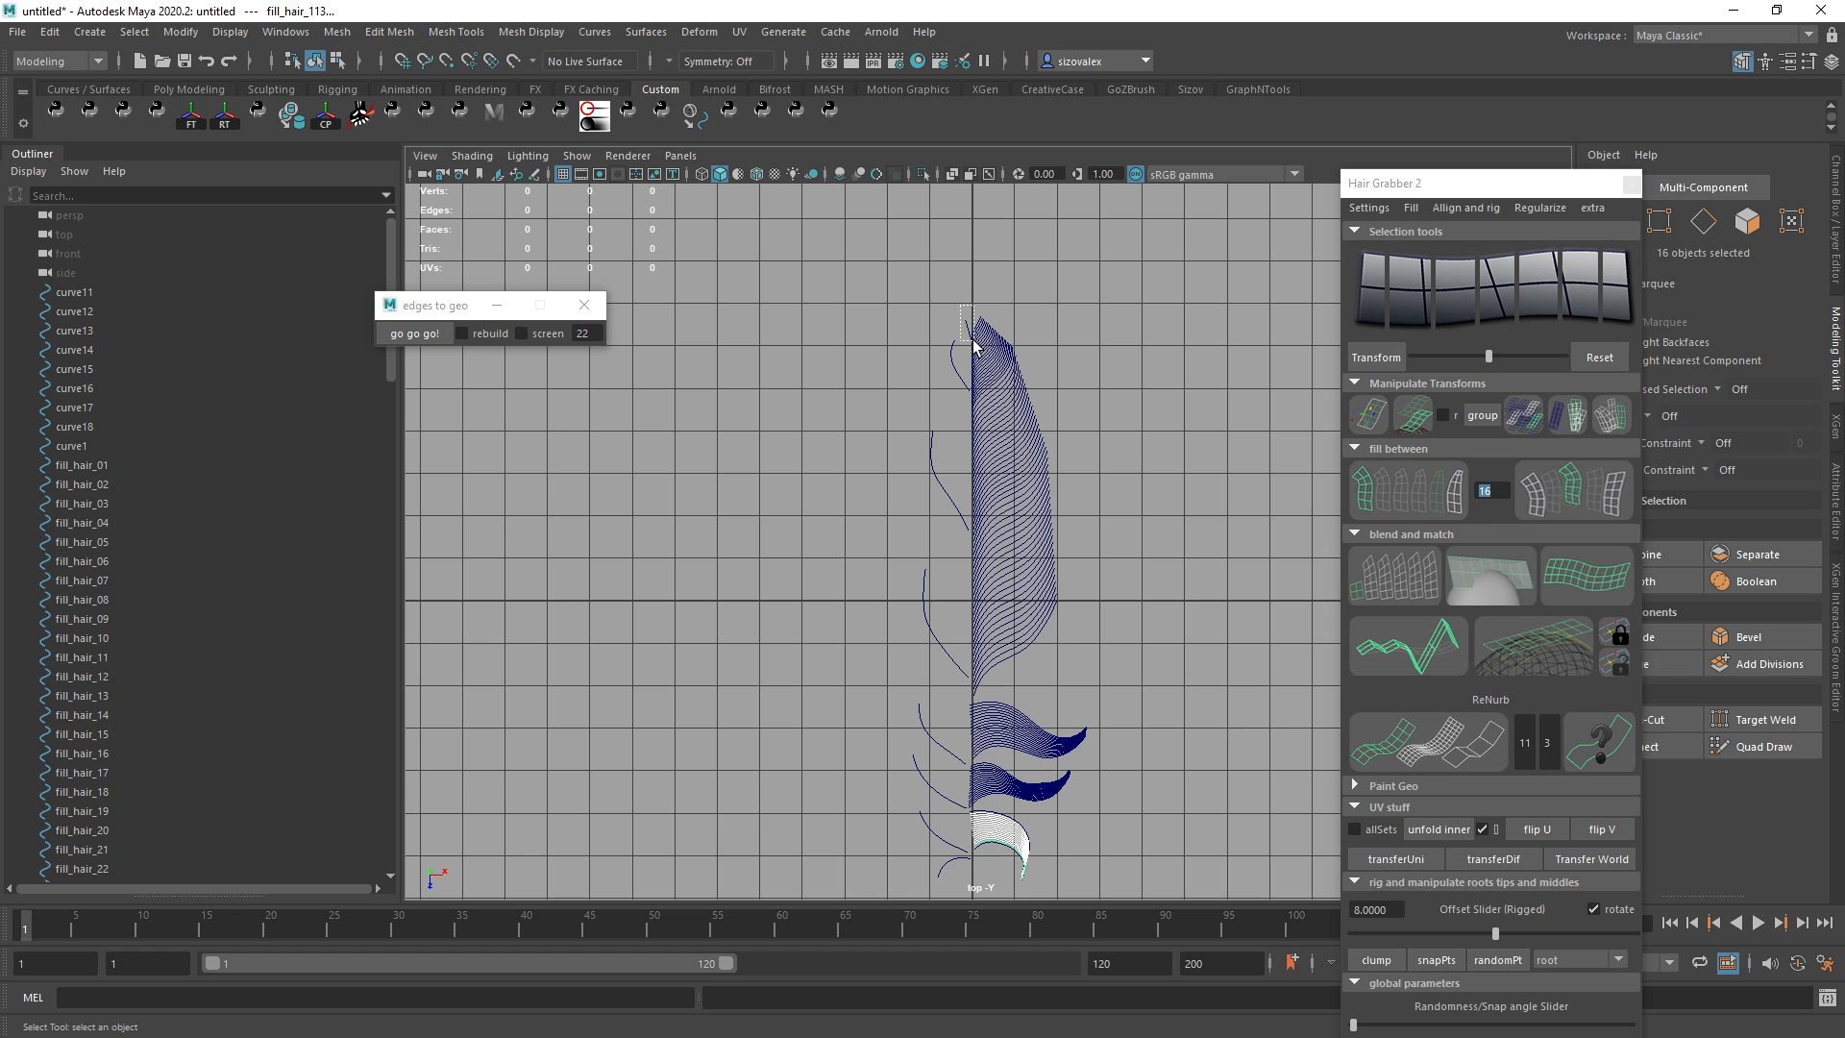
pyautogui.moveTo(972, 337); pyautogui.dragTo(976, 400)
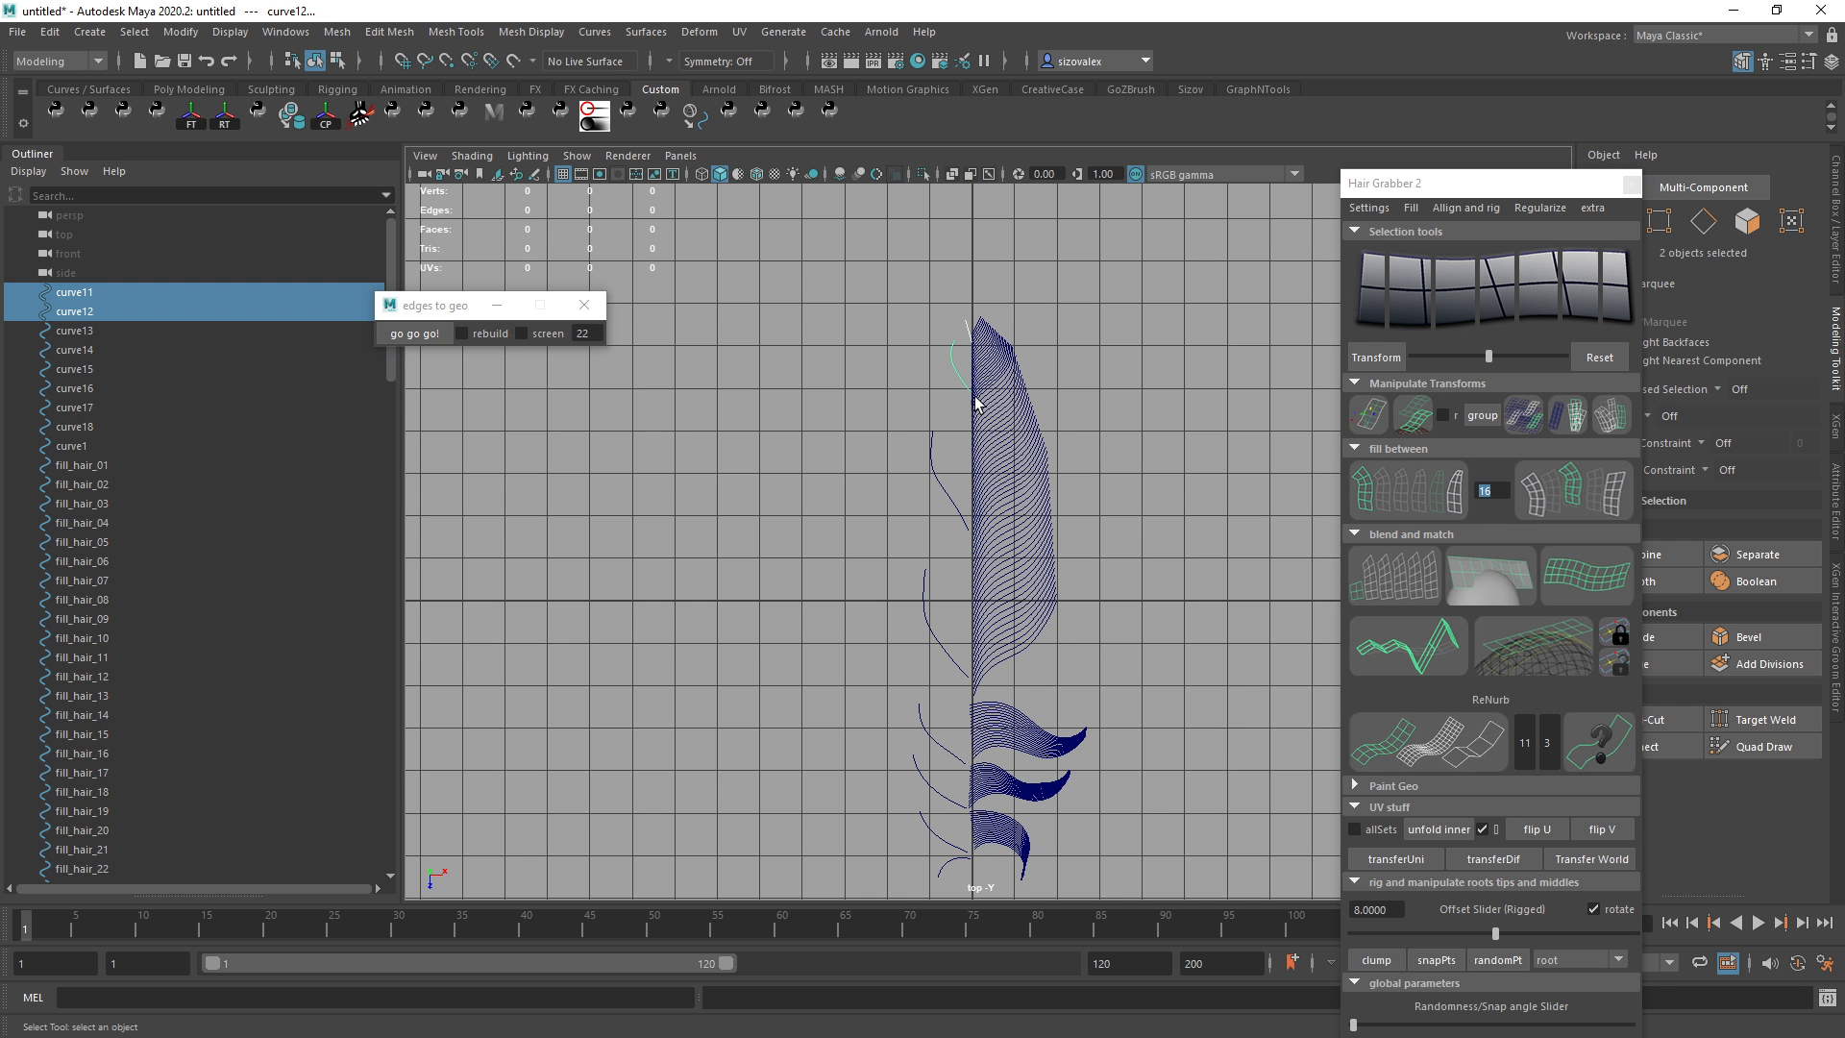
pyautogui.click(1493, 492)
# Fill the gap from the second left-side tip curve down to the next long left curve with 22 copies.
pyautogui.keyDown('alt'); pyautogui.moveTo(898, 444); pyautogui.dragTo(893, 325, button='middle'); pyautogui.keyUp('alt')
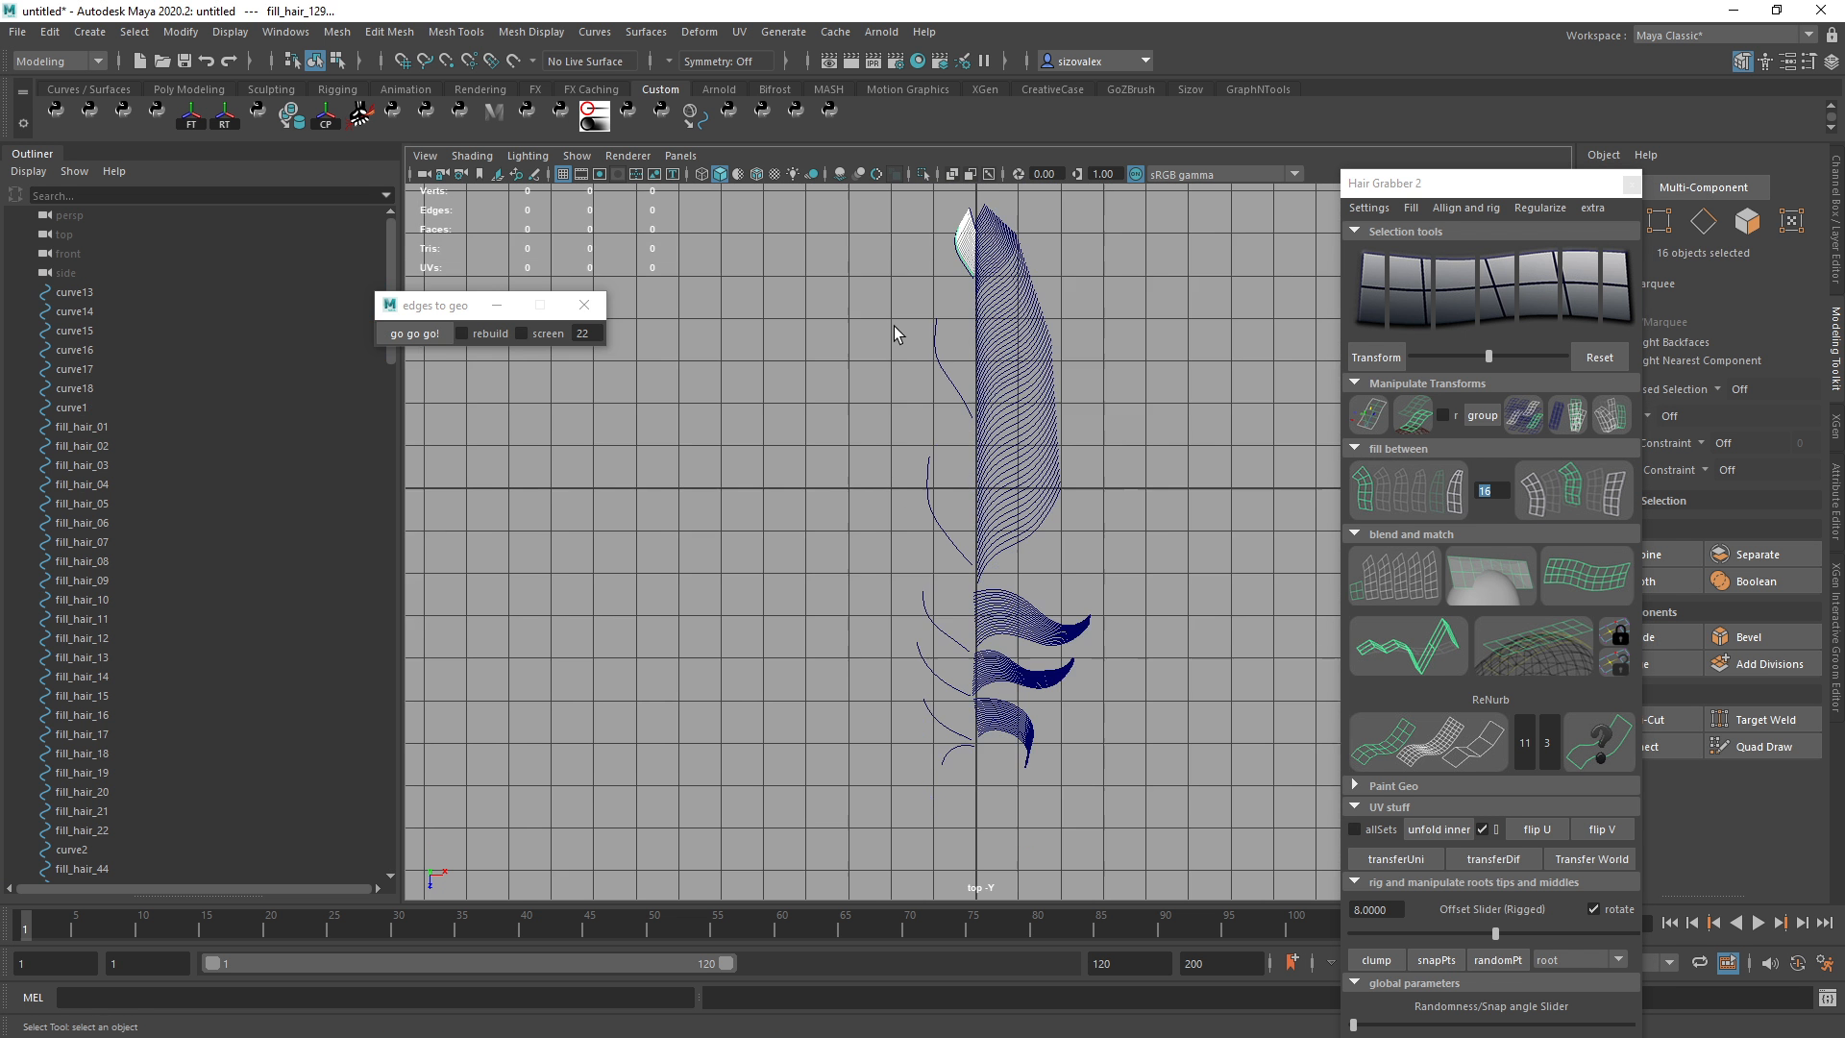
pyautogui.keyDown('alt'); pyautogui.moveTo(893, 326); pyautogui.dragTo(896, 293, button='right'); pyautogui.keyUp('alt')
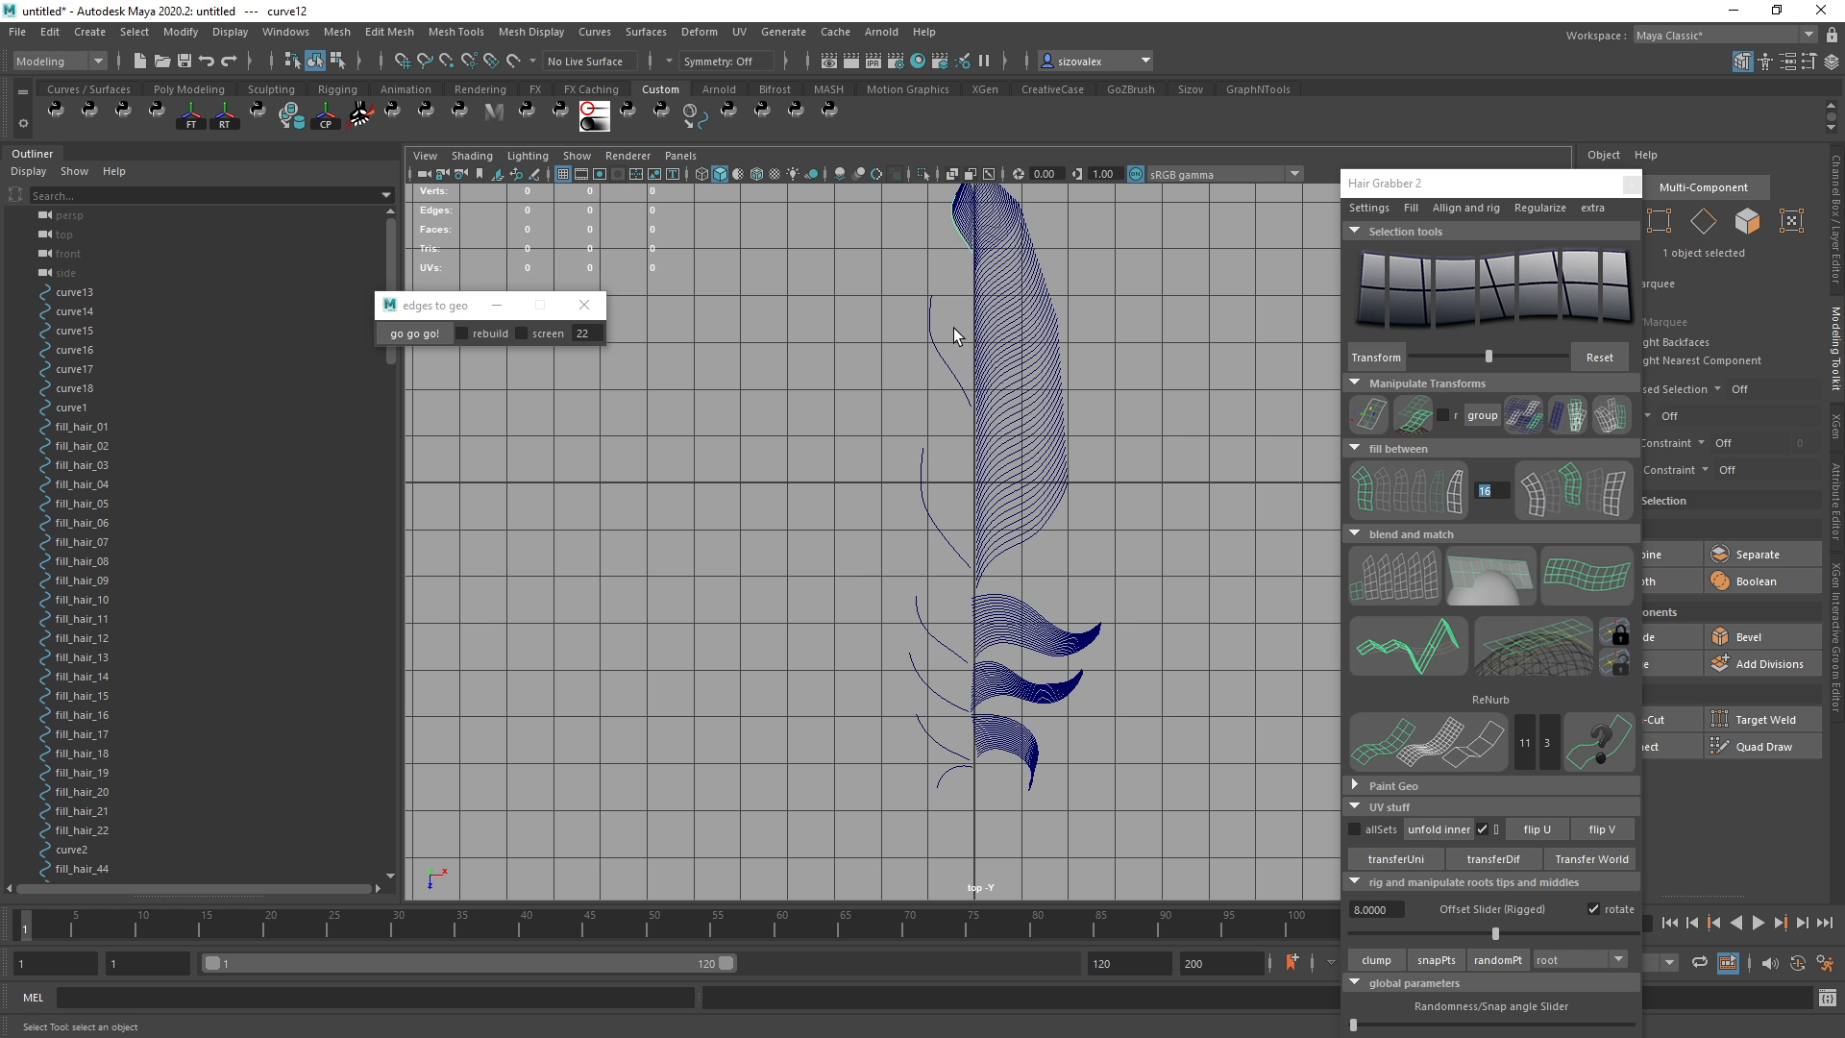
pyautogui.moveTo(959, 330); pyautogui.dragTo(911, 369)
pyautogui.write('22')
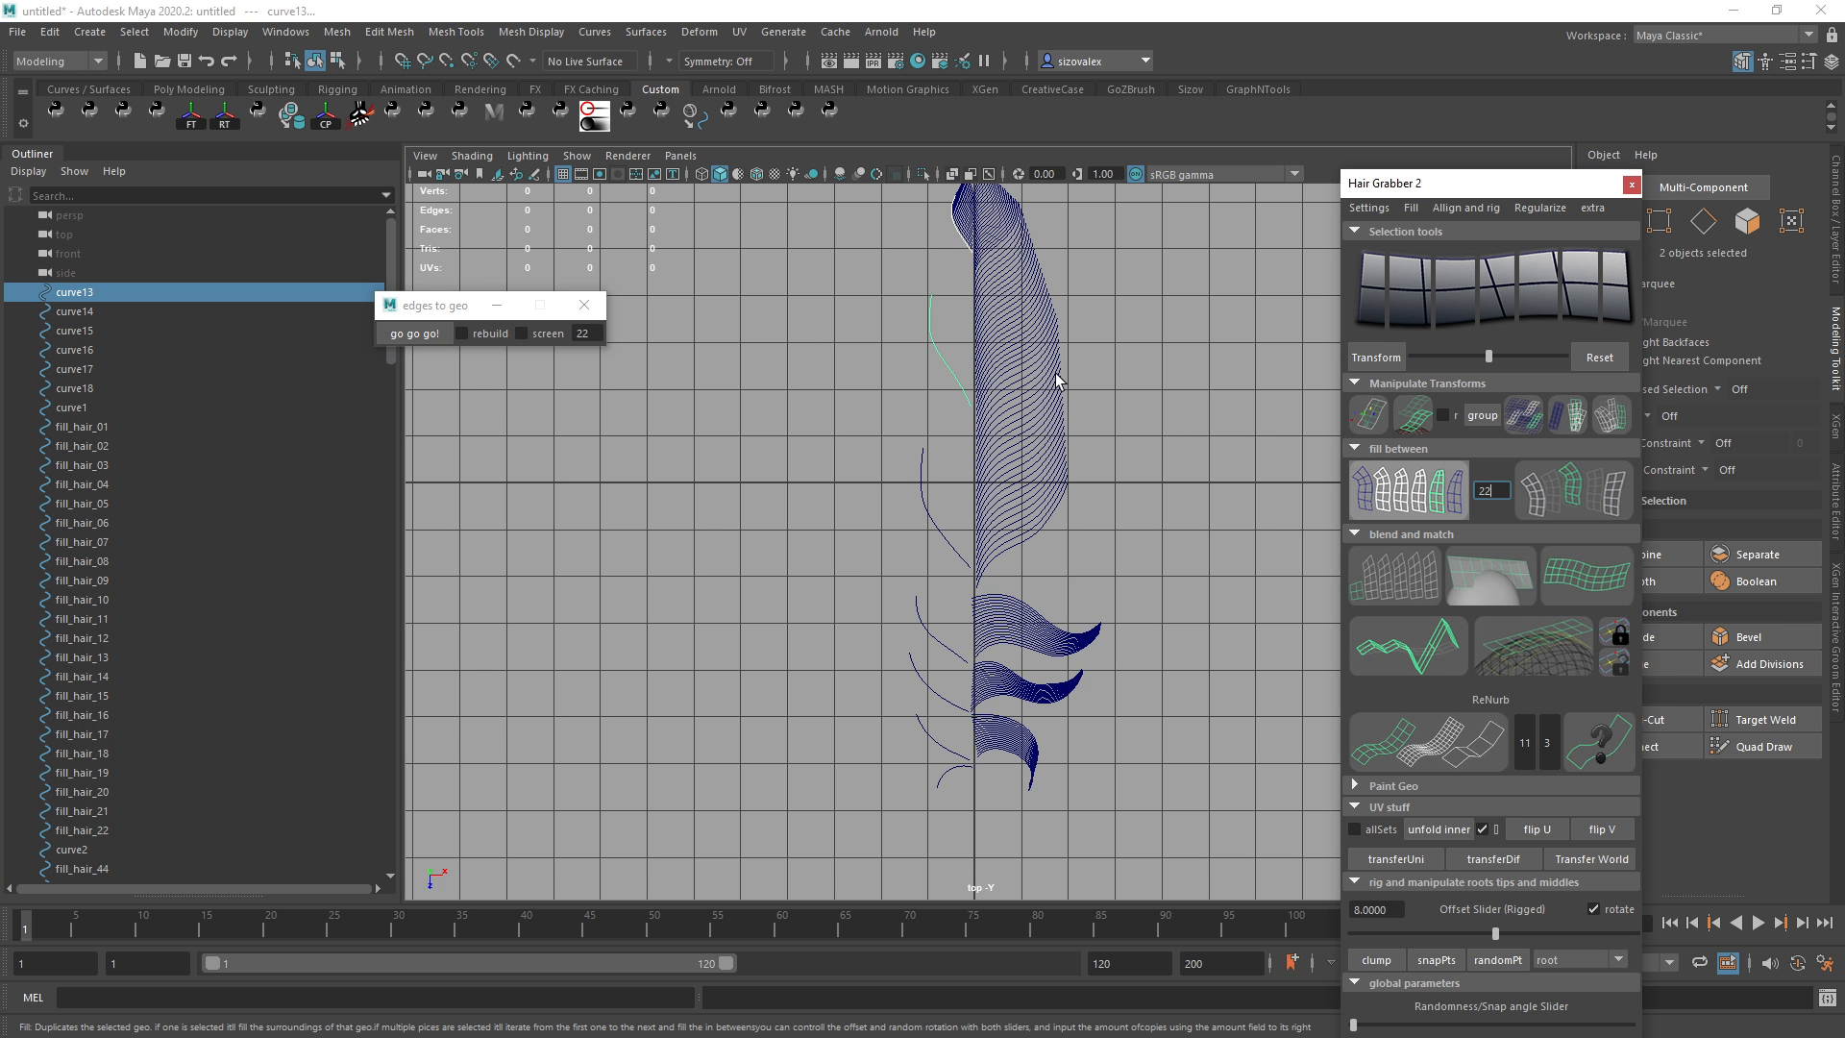
pyautogui.press('Return')
# Select the lowest filled left-side barb and the next two left curves below it, and fill both gaps with 22 copies each.
pyautogui.click(930, 513)
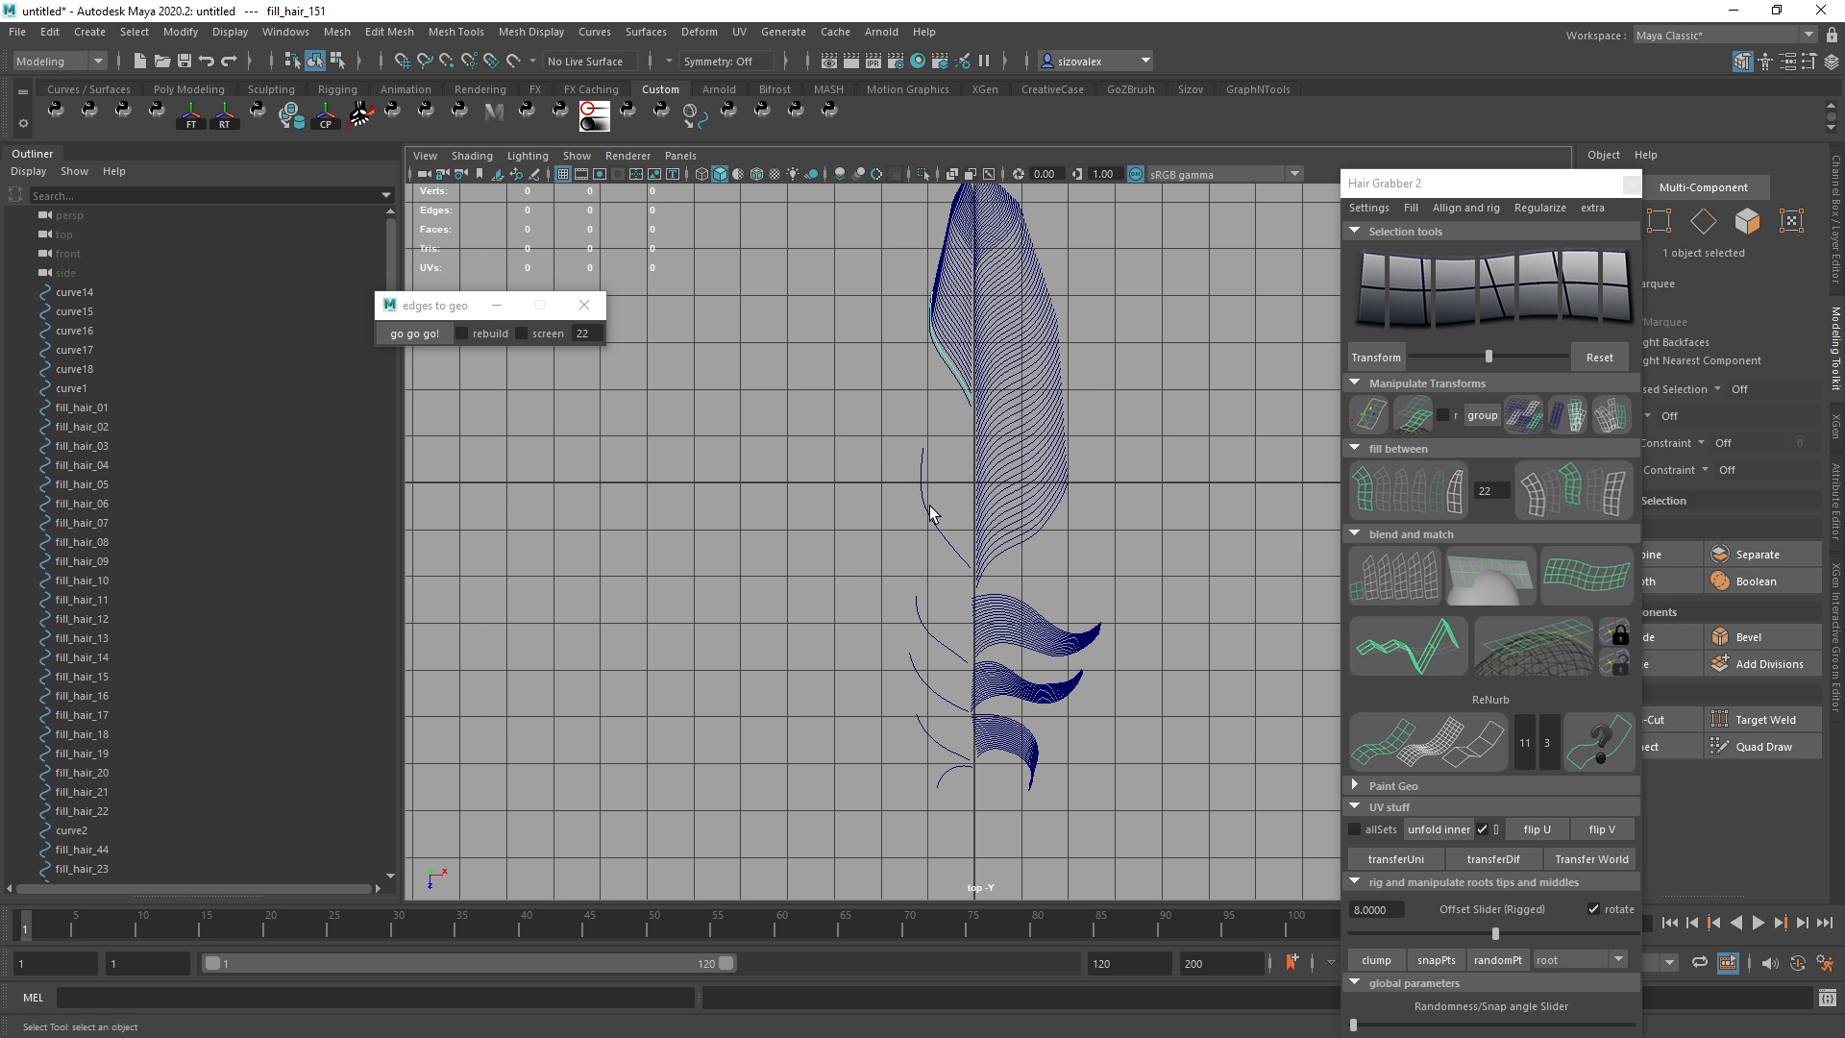
pyautogui.keyDown('shift'); pyautogui.click(925, 486); pyautogui.keyUp('shift')
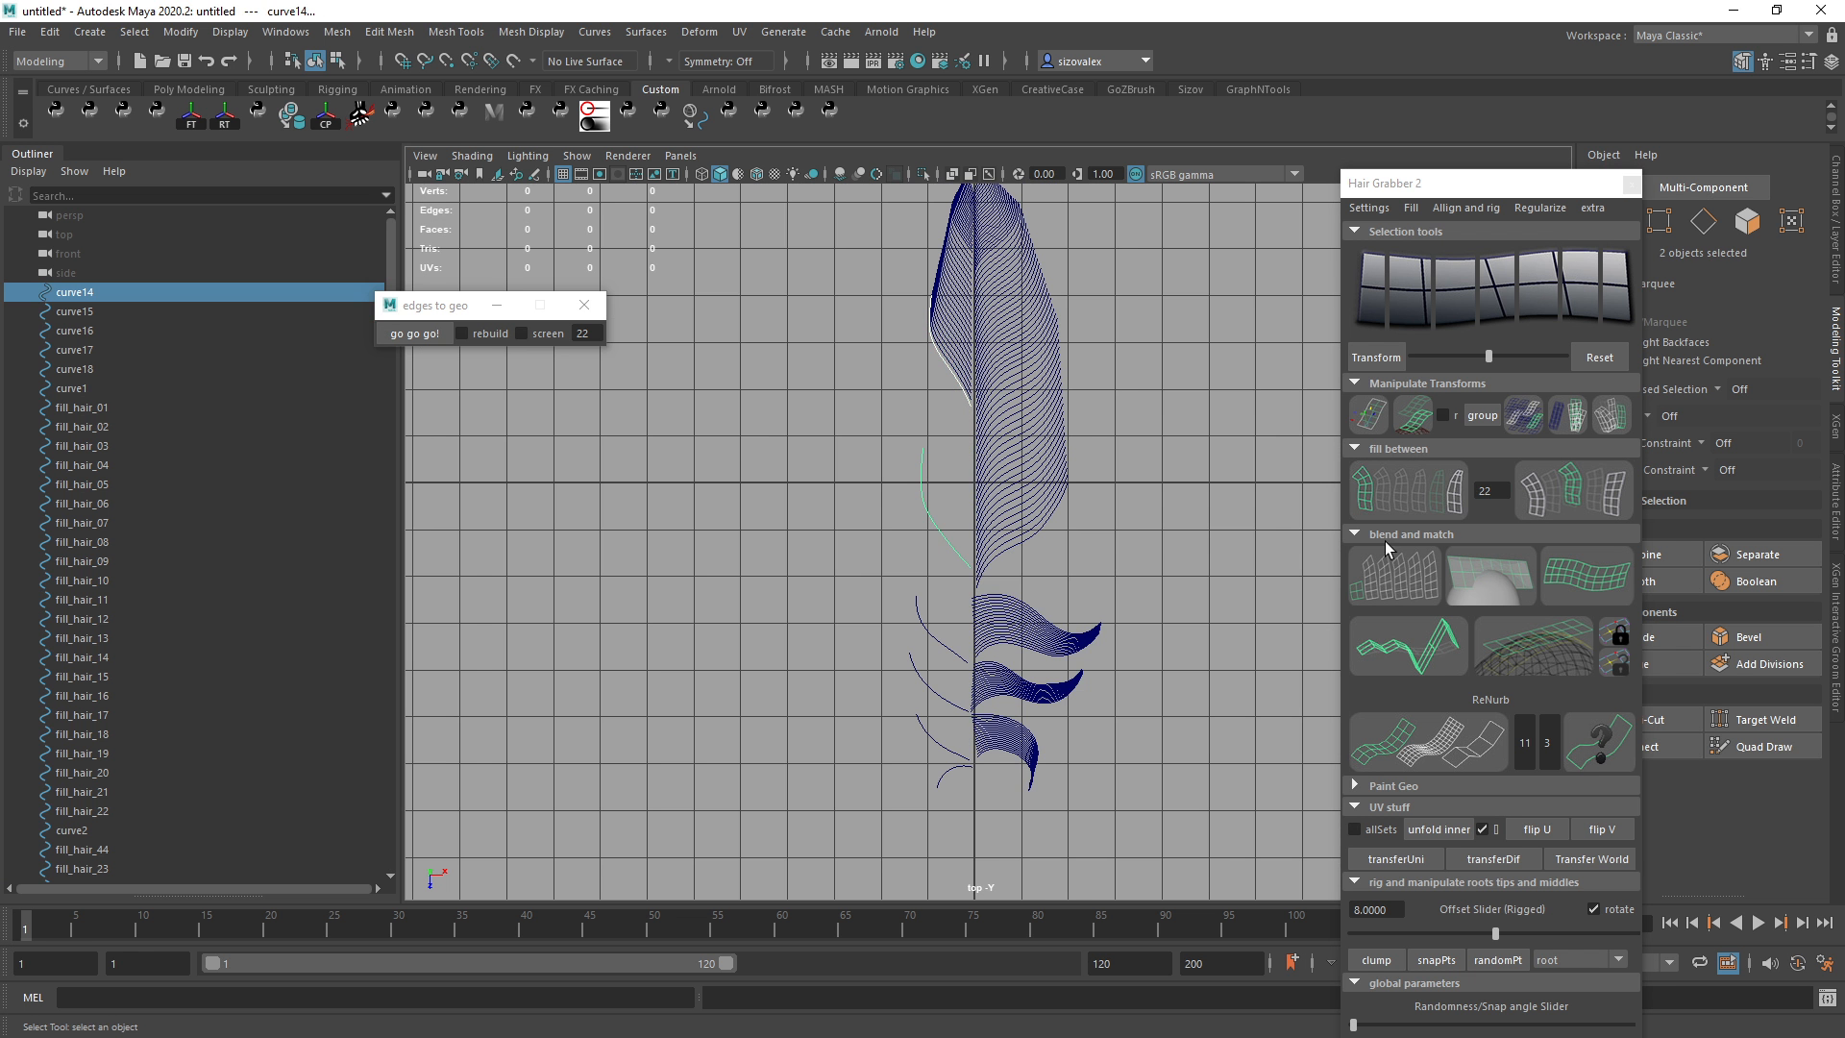
pyautogui.hotkey('ctrl', 'z')
pyautogui.hotkey('ctrl', 'z')
pyautogui.keyDown('alt'); pyautogui.moveTo(910, 617); pyautogui.dragTo(971, 548, button='middle'); pyautogui.keyUp('alt')
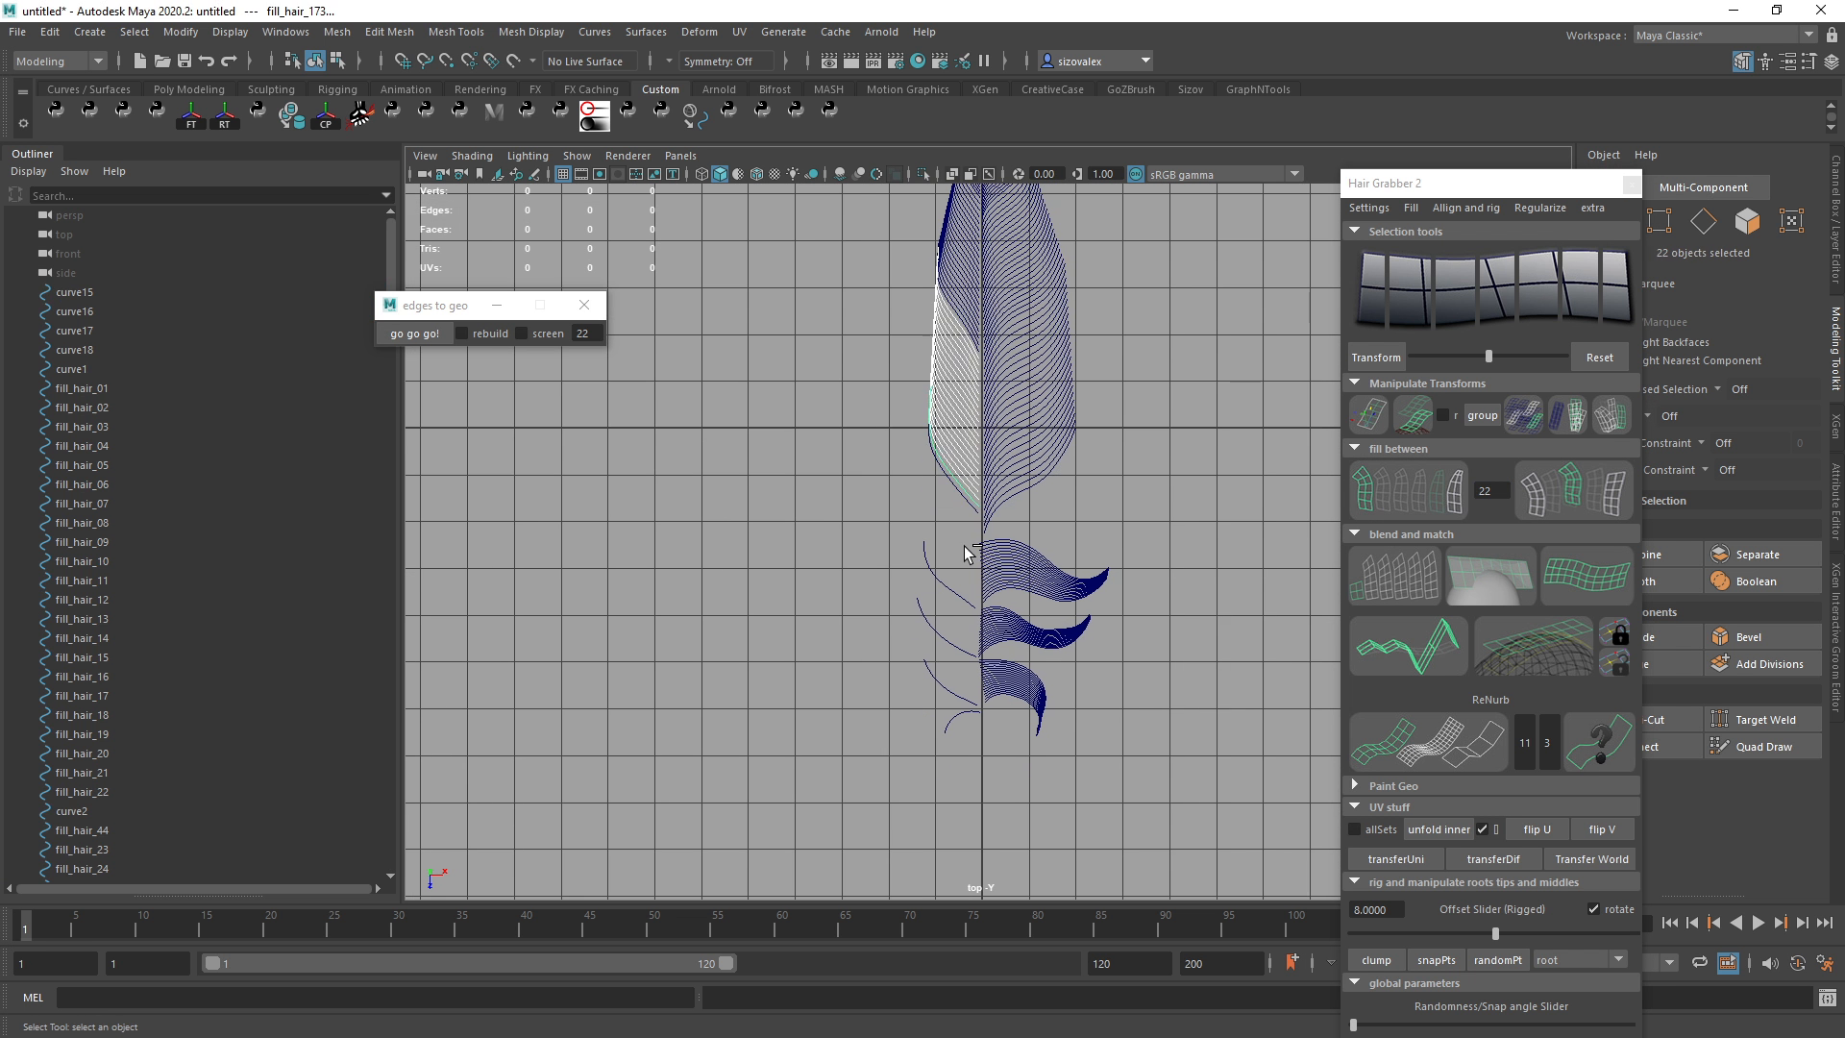
pyautogui.hotkey('shift', 'z')
pyautogui.hotkey('shift', 'z')
pyautogui.keyDown('shift'); pyautogui.click(942, 588); pyautogui.keyUp('shift')
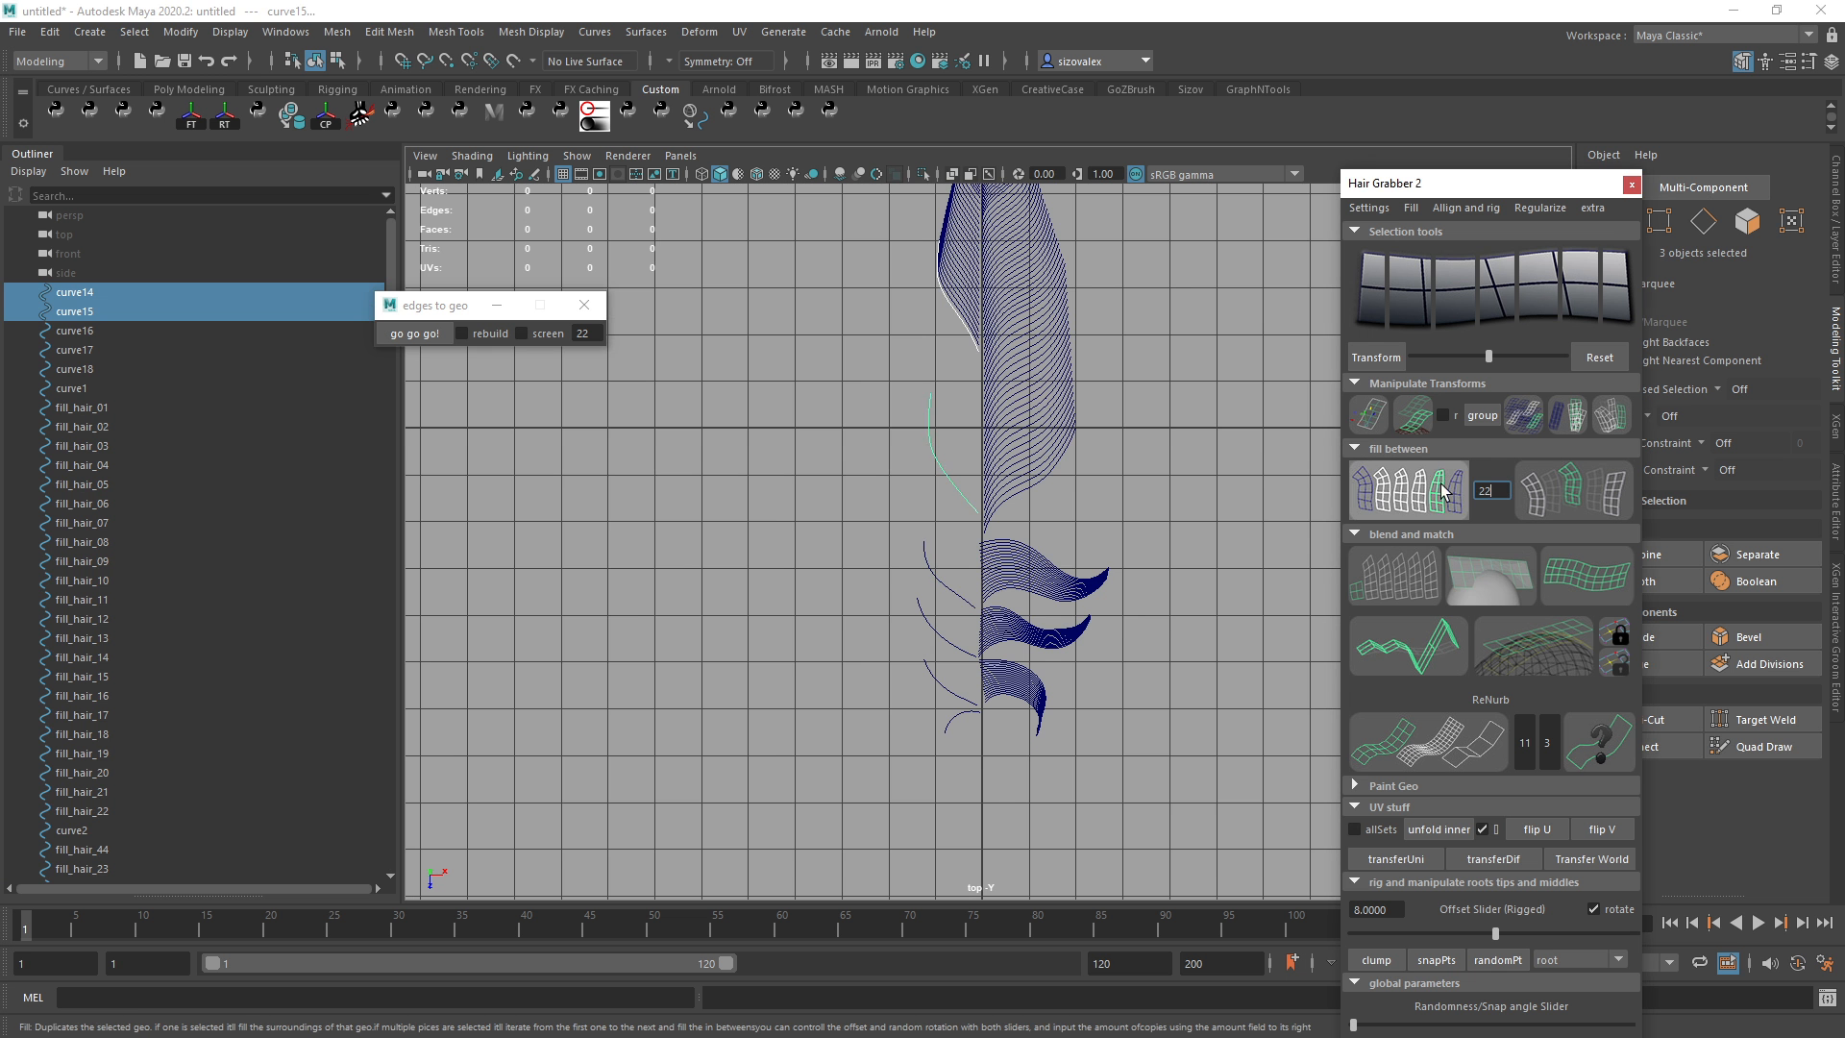
pyautogui.press('g')
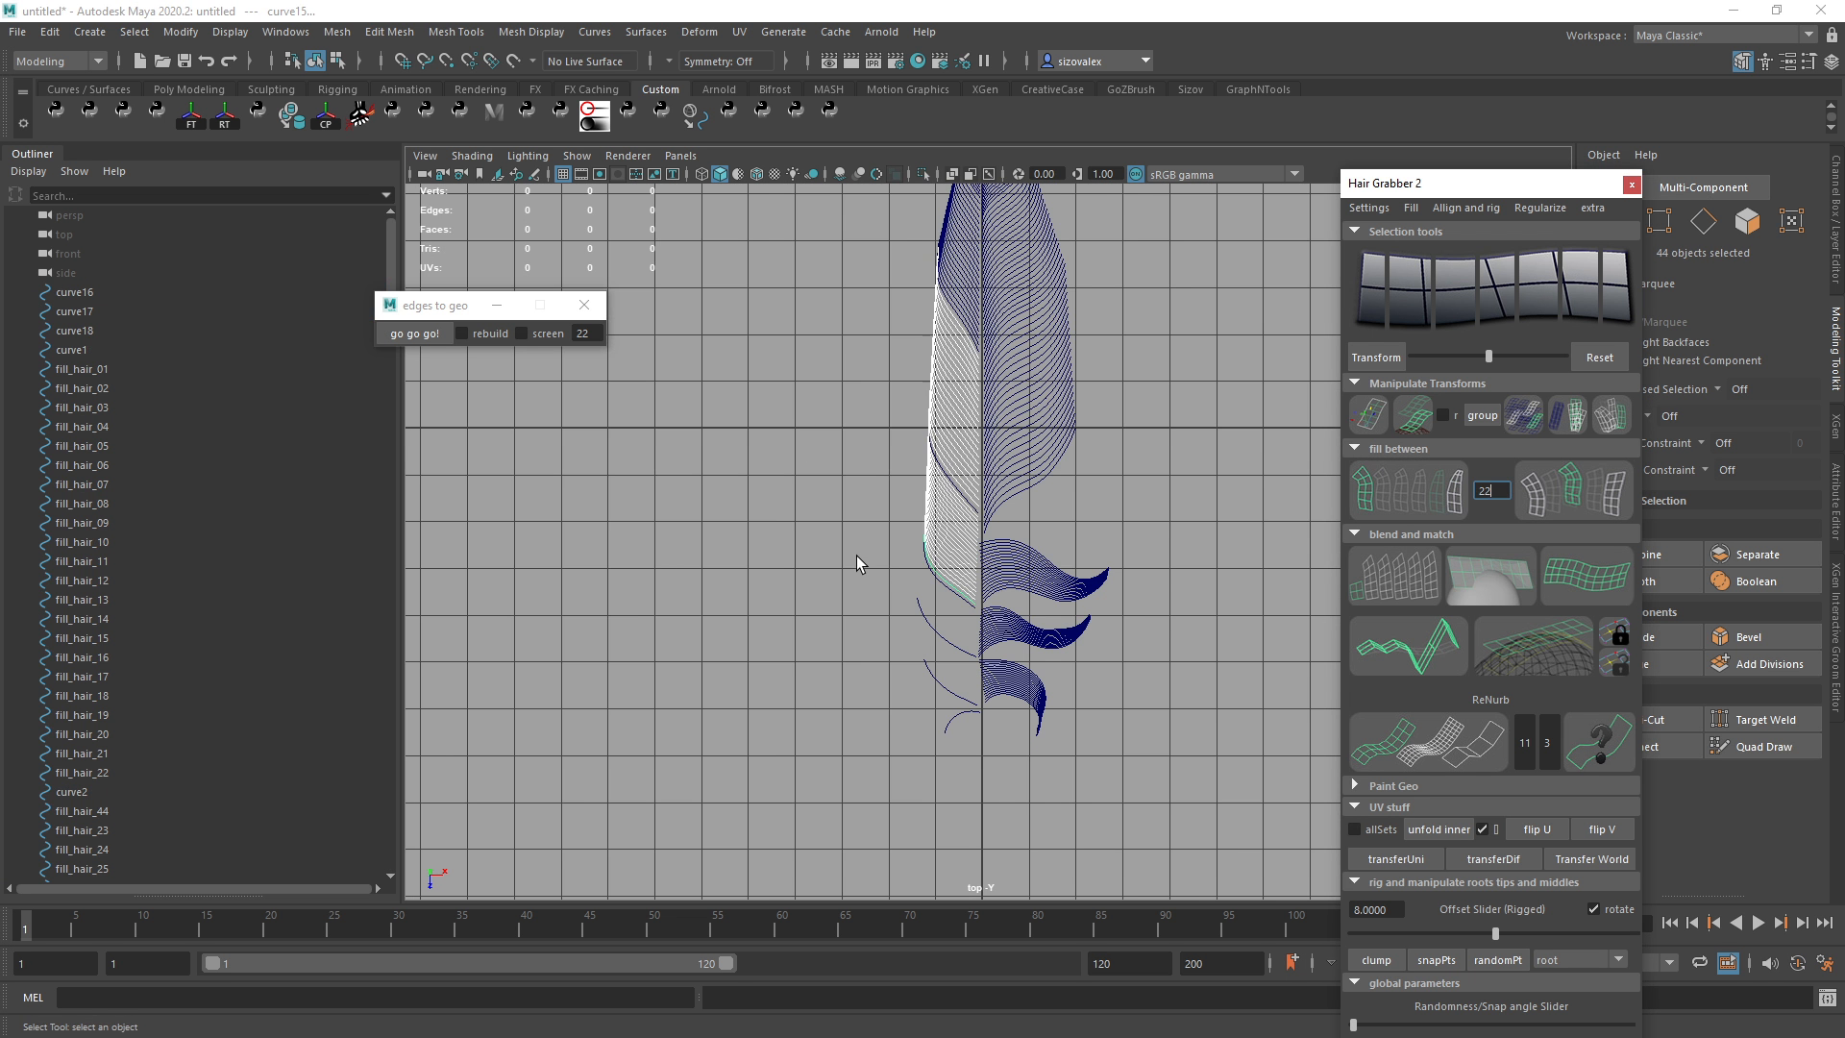
# Fill the gaps from the lowest filled left-side barb through the next two curves with 12 copies each, and clear the selection.
pyautogui.scroll(5, 923, 638)
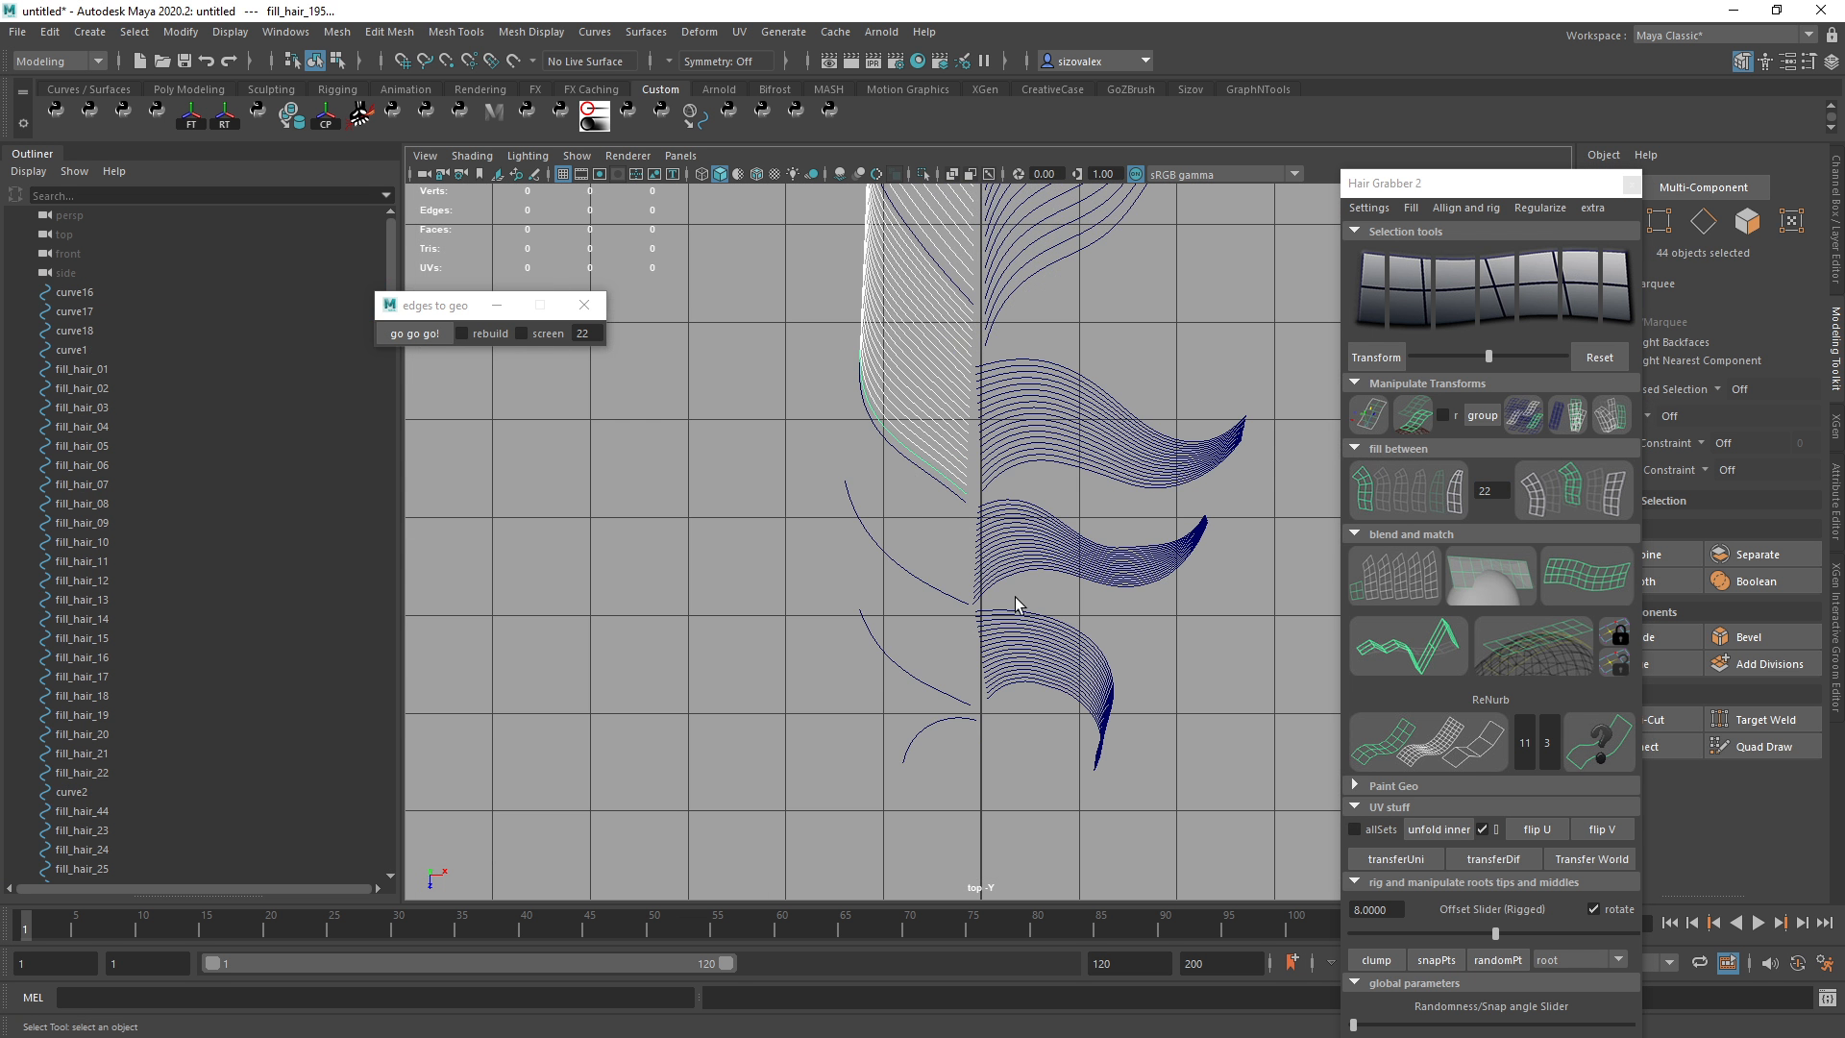
pyautogui.click(924, 486)
pyautogui.keyDown('shift'); pyautogui.click(867, 565); pyautogui.keyUp('shift')
pyautogui.keyDown('shift'); pyautogui.click(863, 620); pyautogui.keyUp('shift')
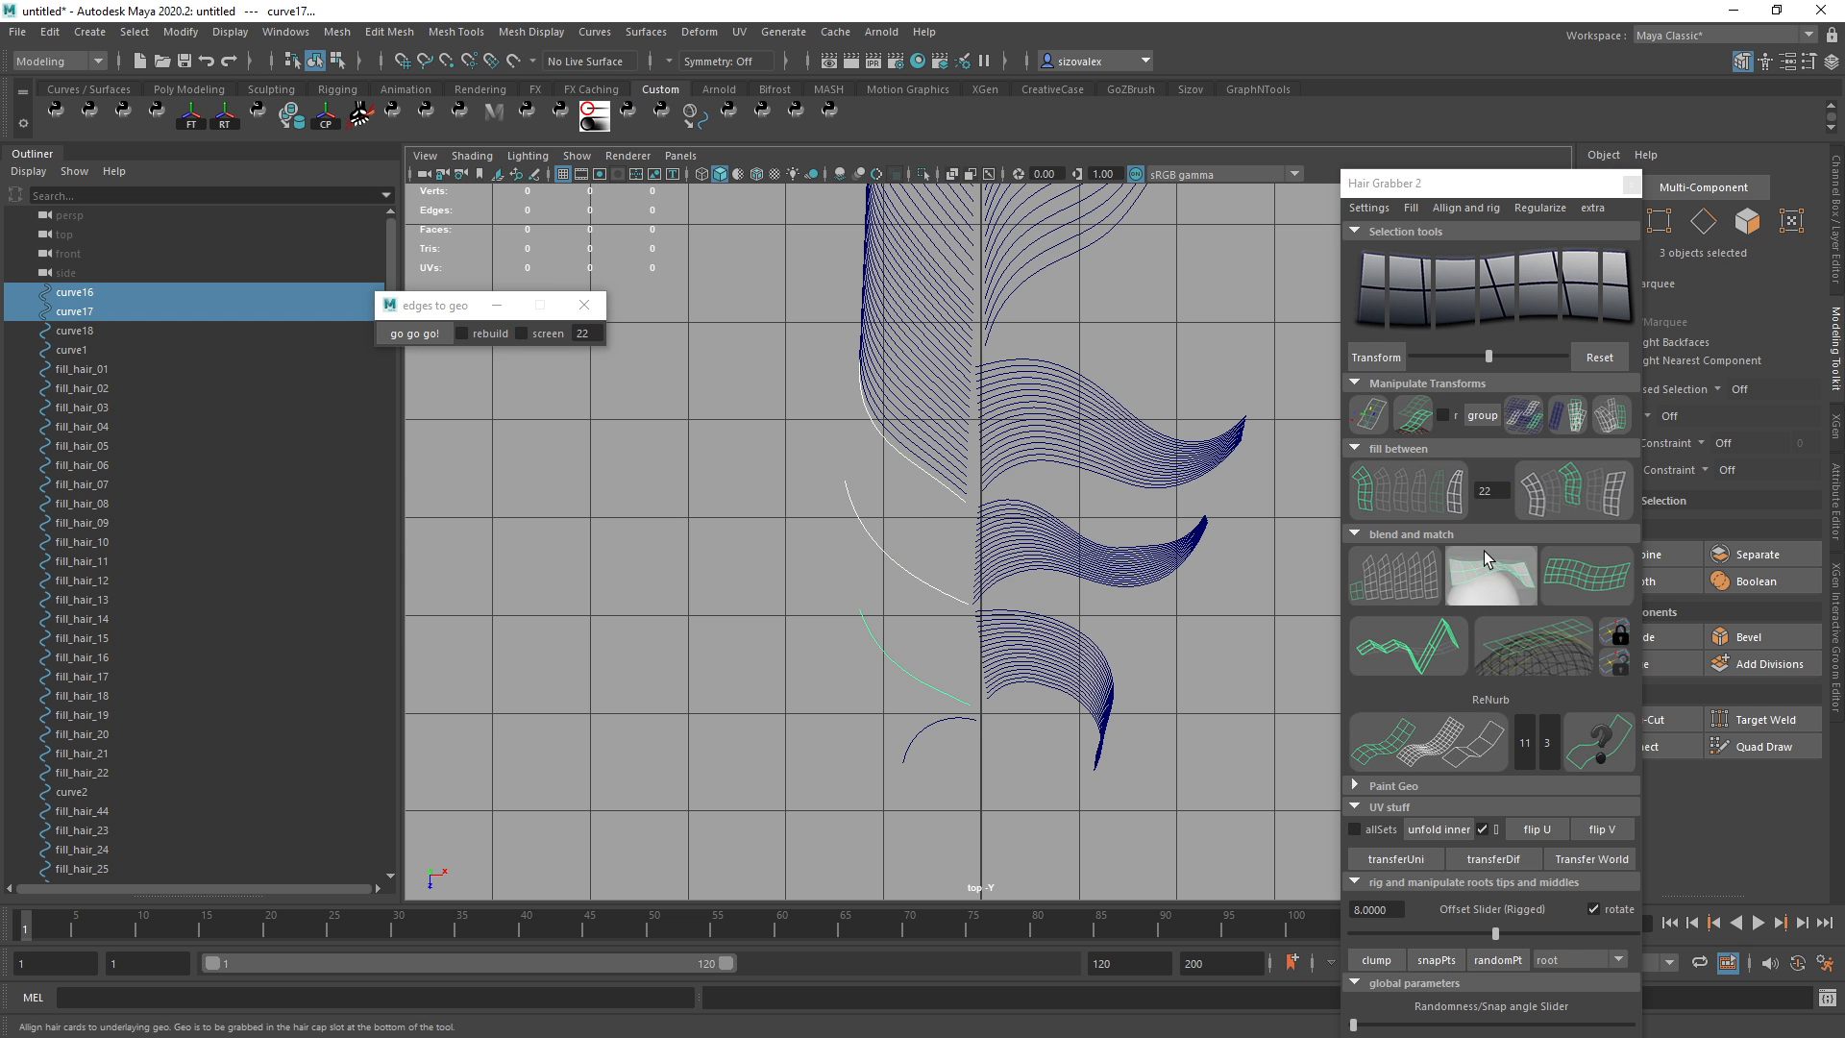
pyautogui.doubleClick(1485, 490)
pyautogui.write('12')
pyautogui.click(1409, 490)
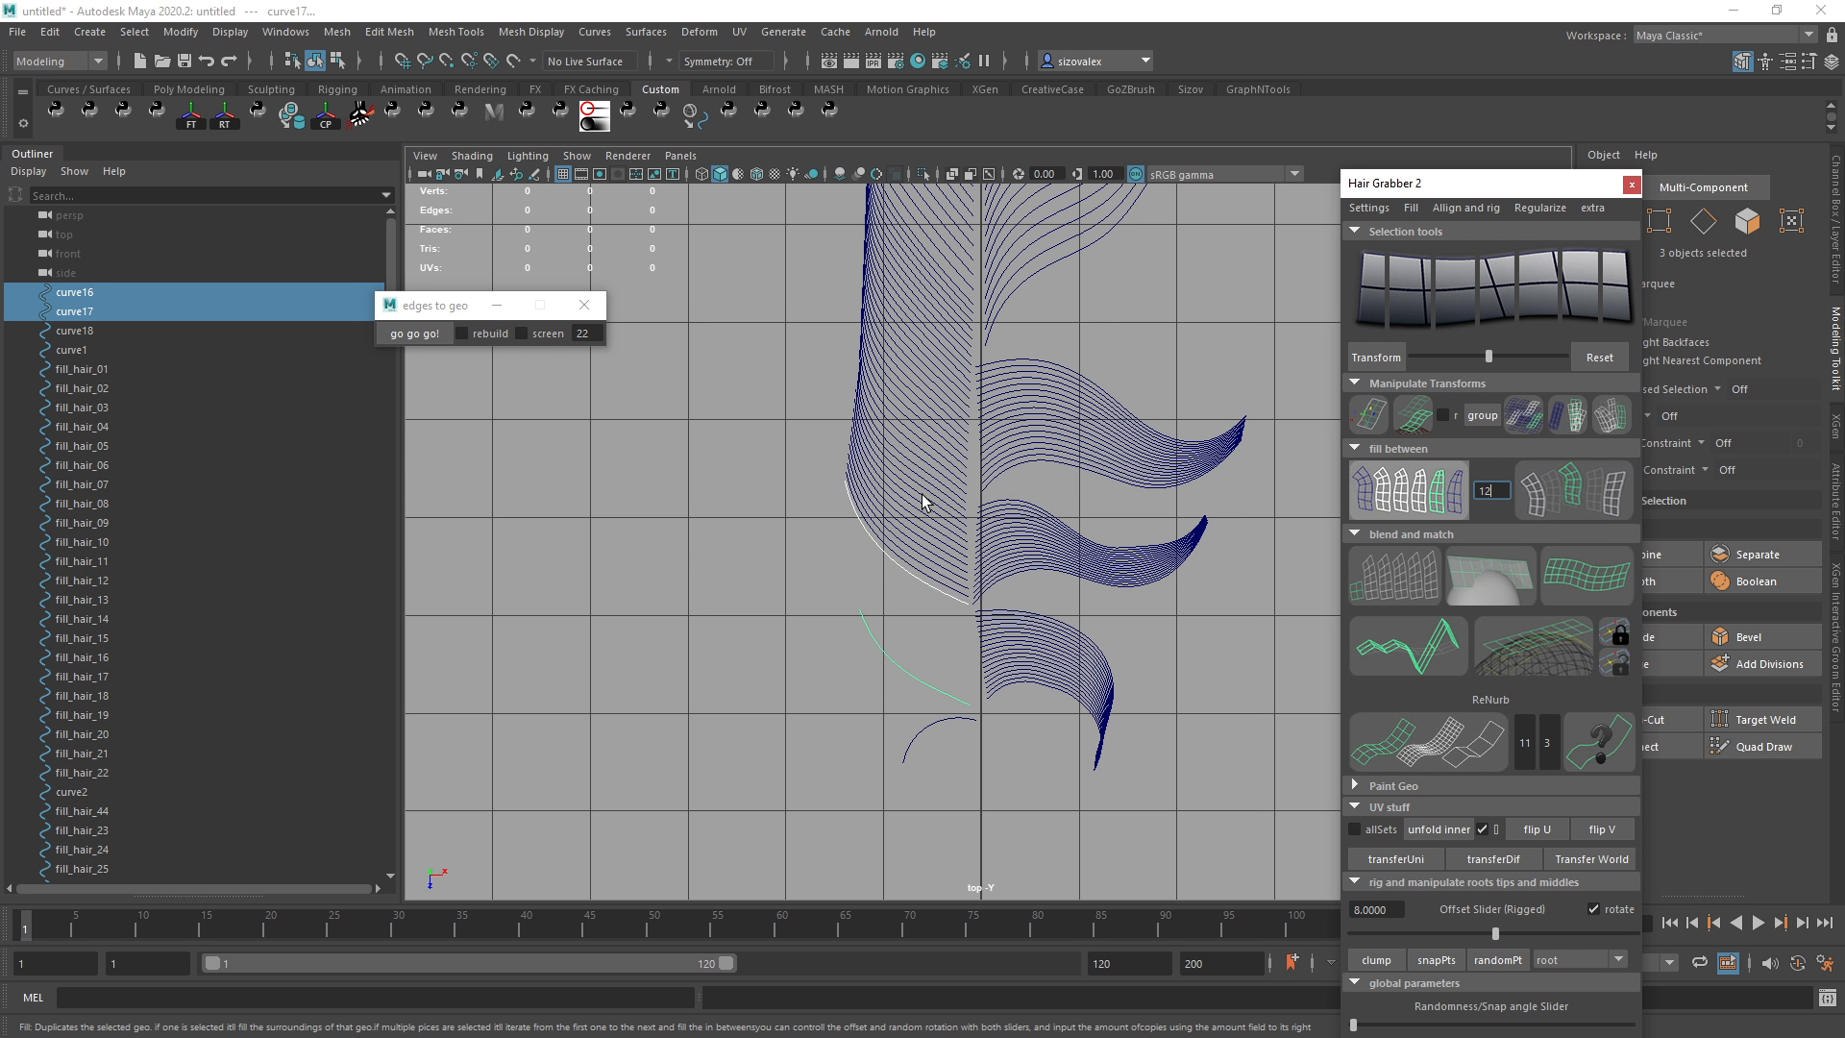
pyautogui.scroll(-5, 805, 645)
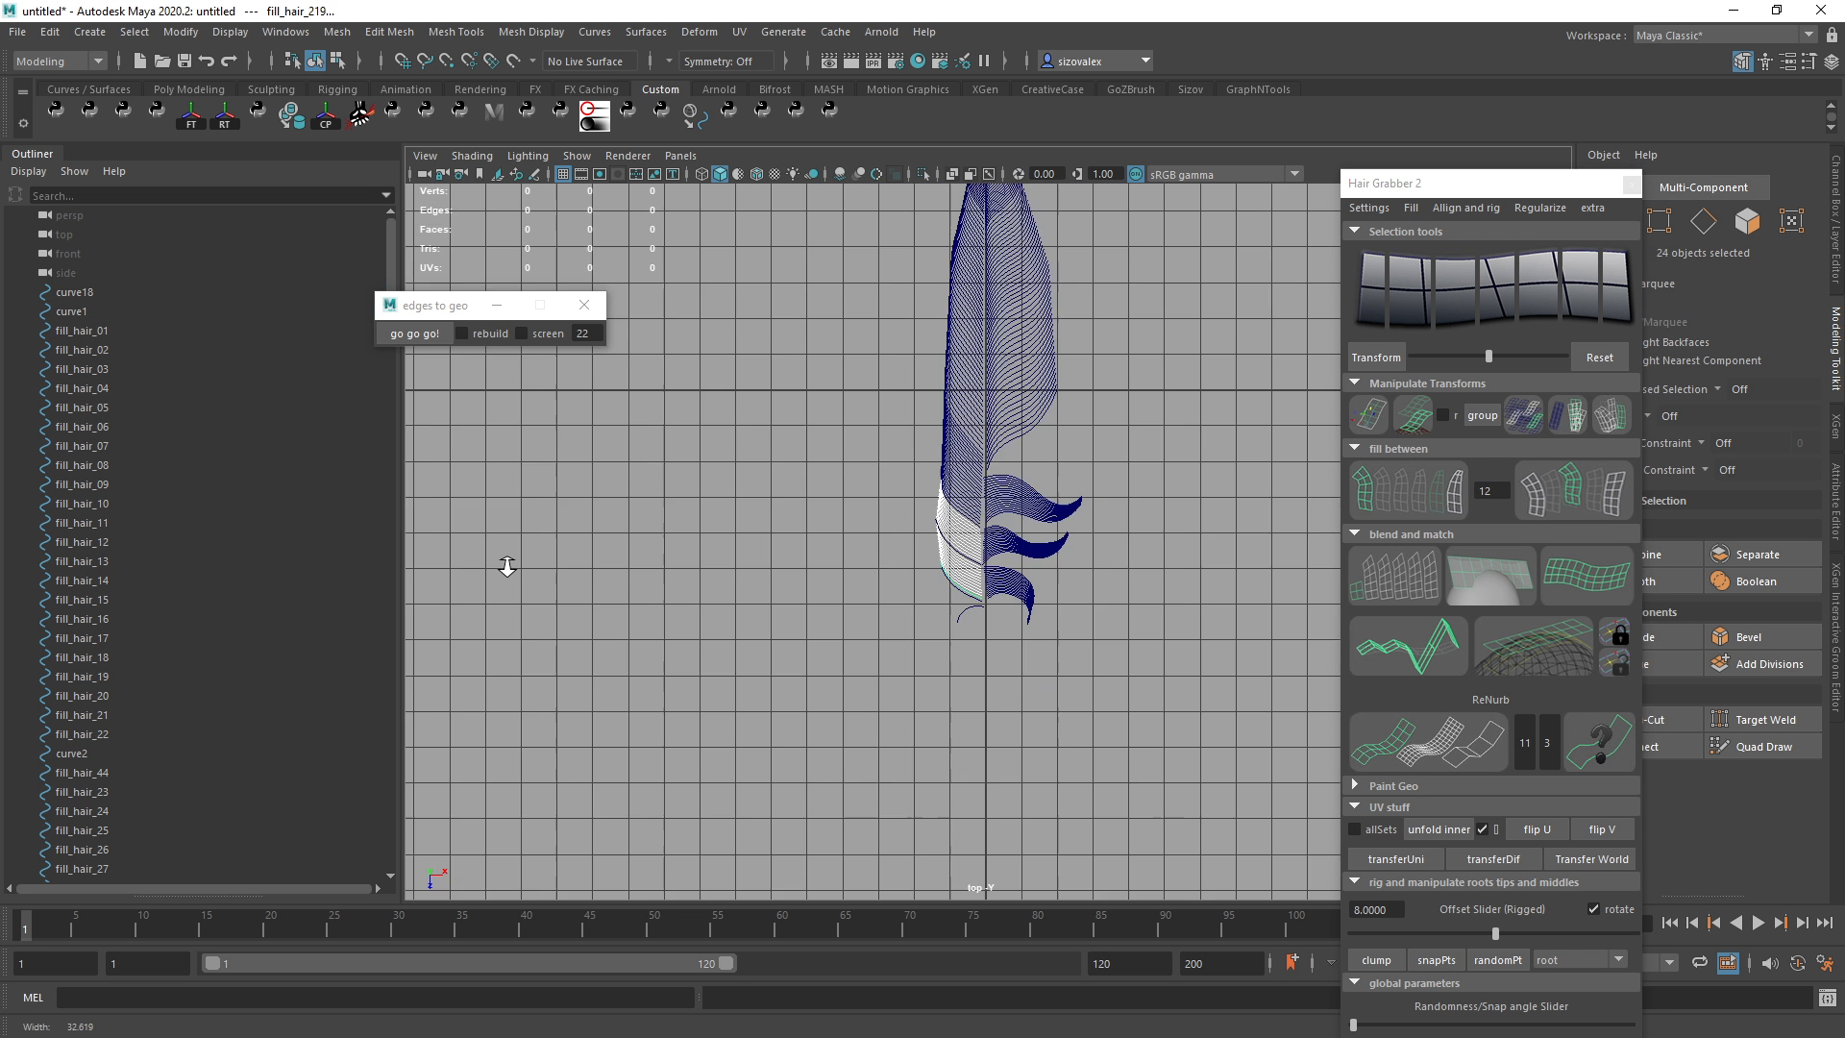
pyautogui.click(1071, 556)
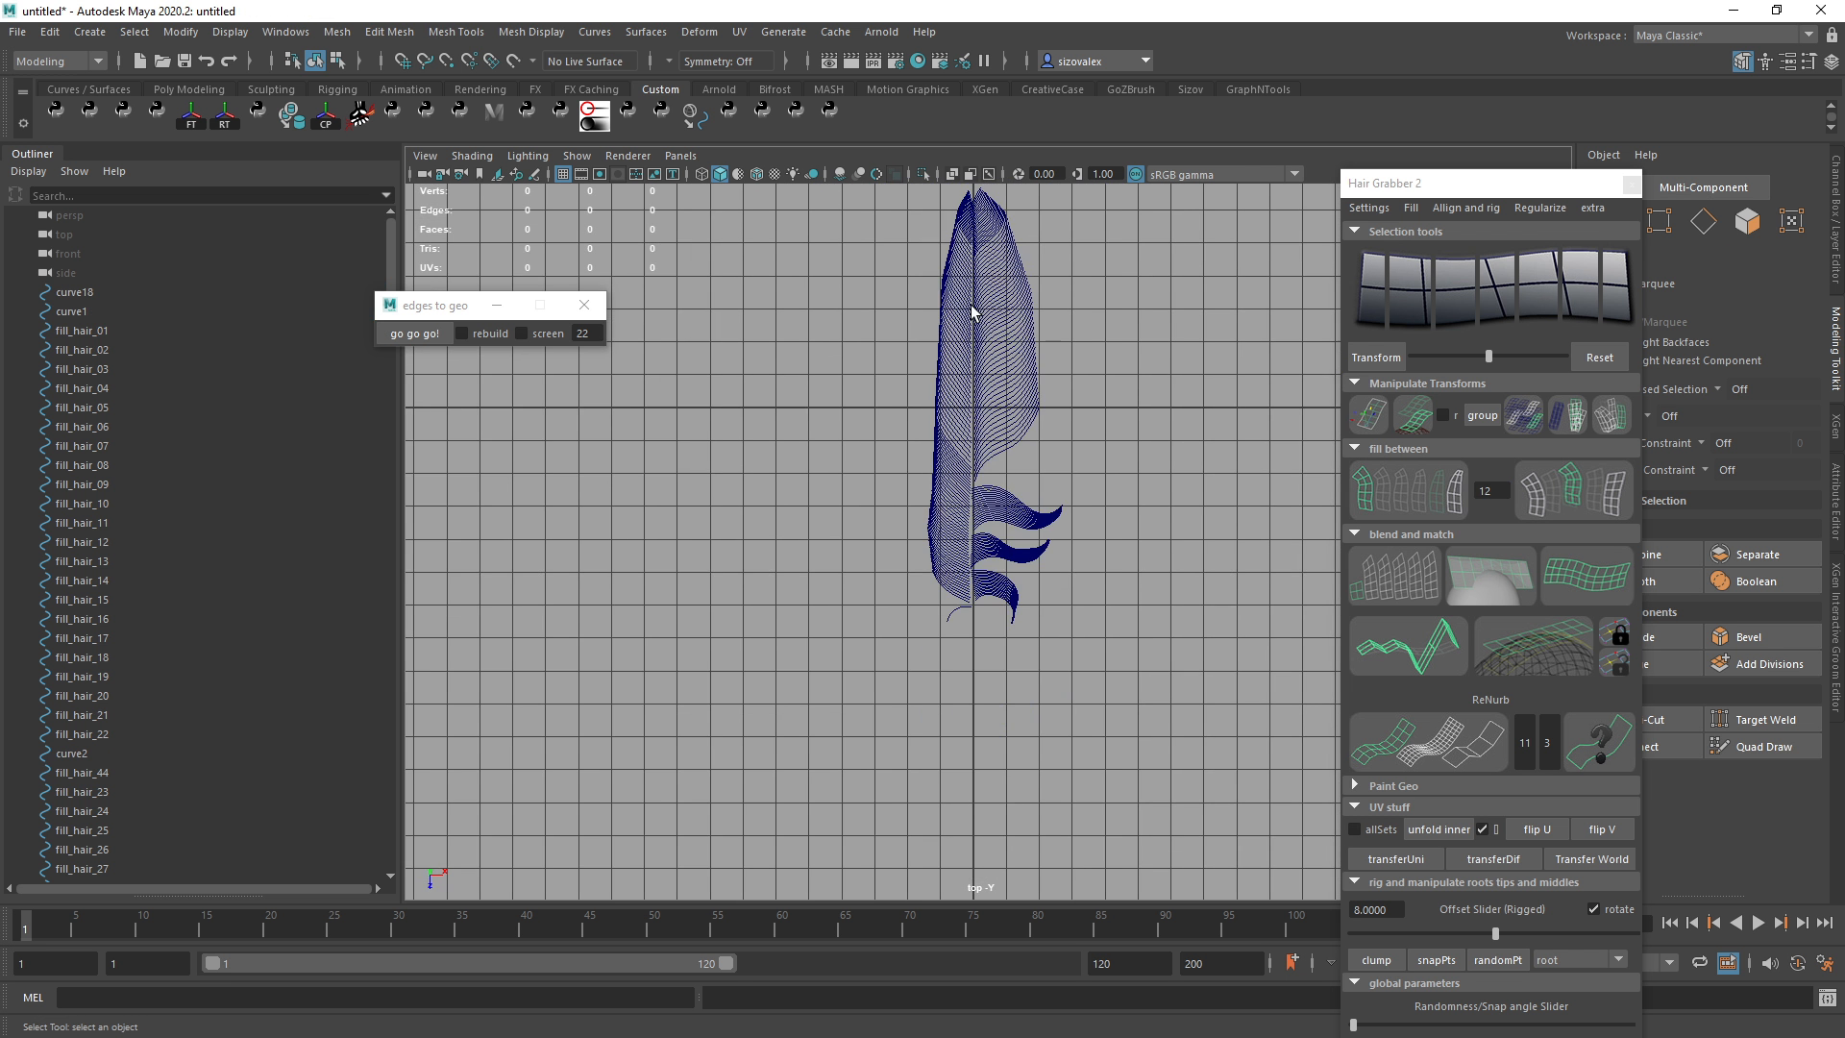
# Select the tip control vertex of an upper right-side barb with soft selection and activate the Move tool.
pyautogui.scroll(2, 973, 312)
pyautogui.scroll(2, 907, 407)
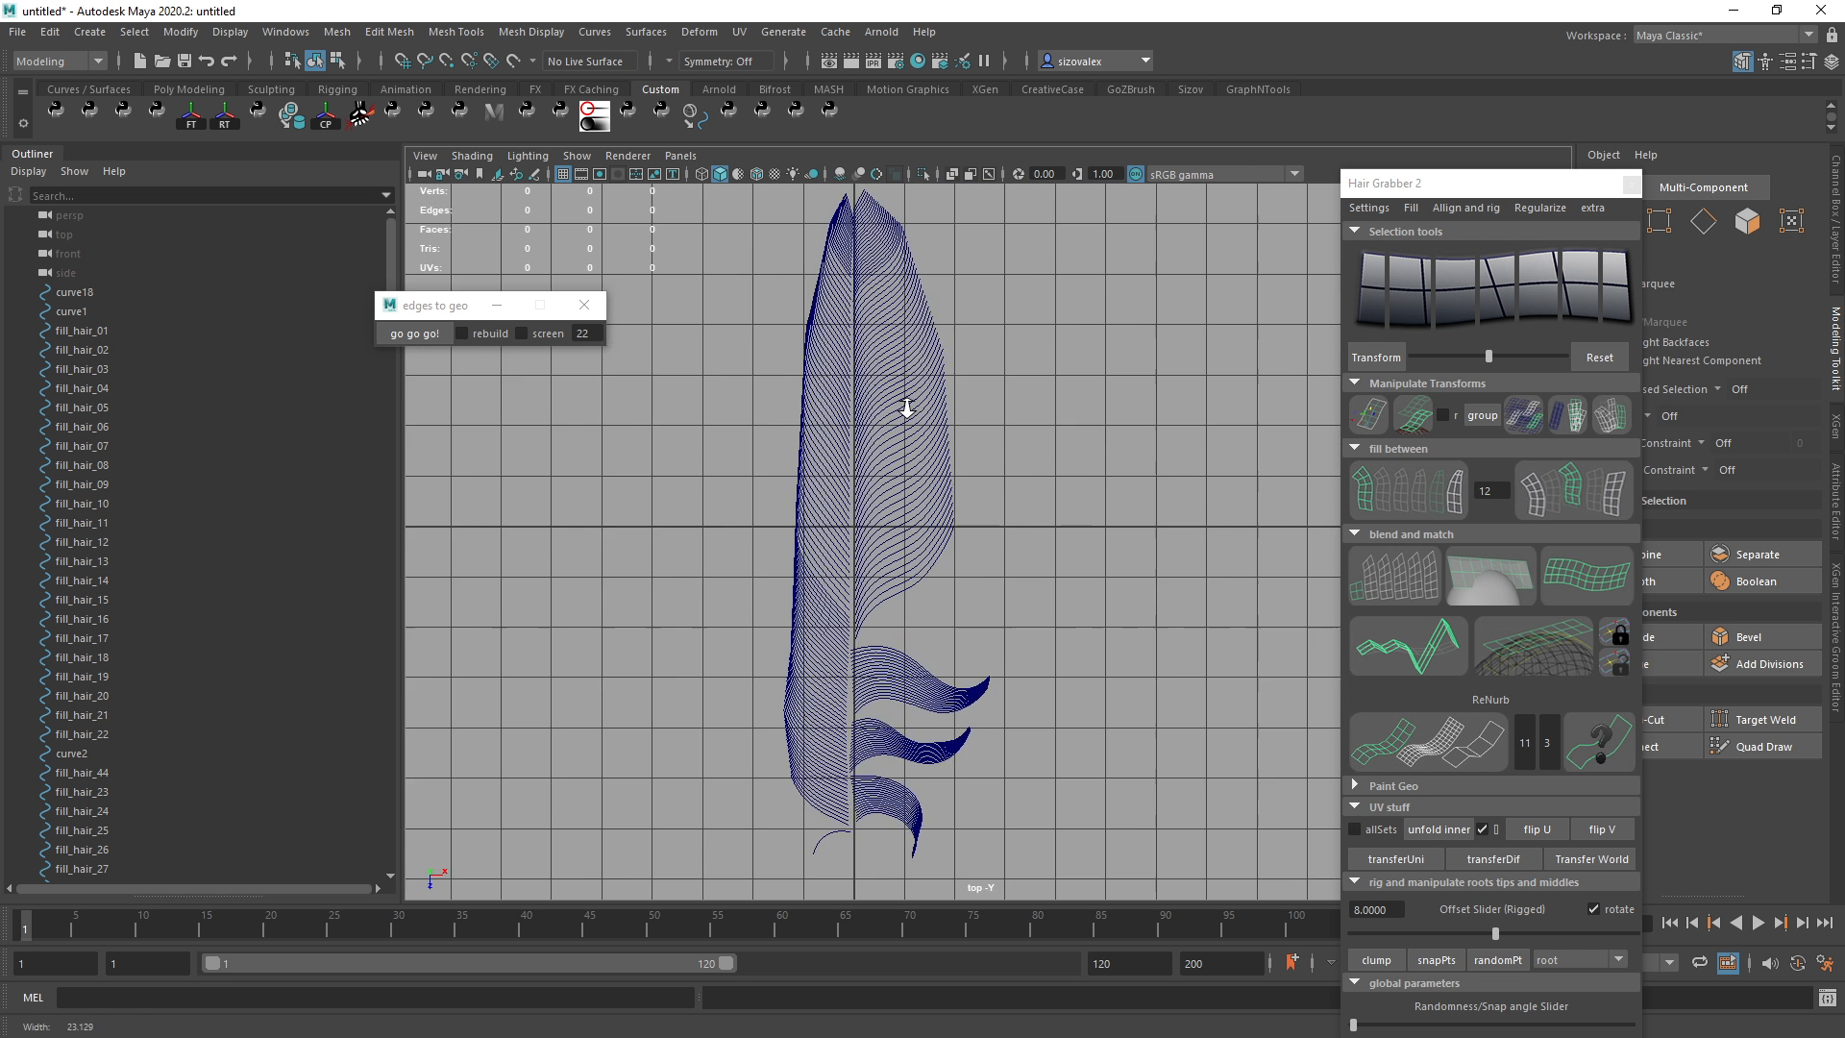
pyautogui.scroll(2, 907, 408)
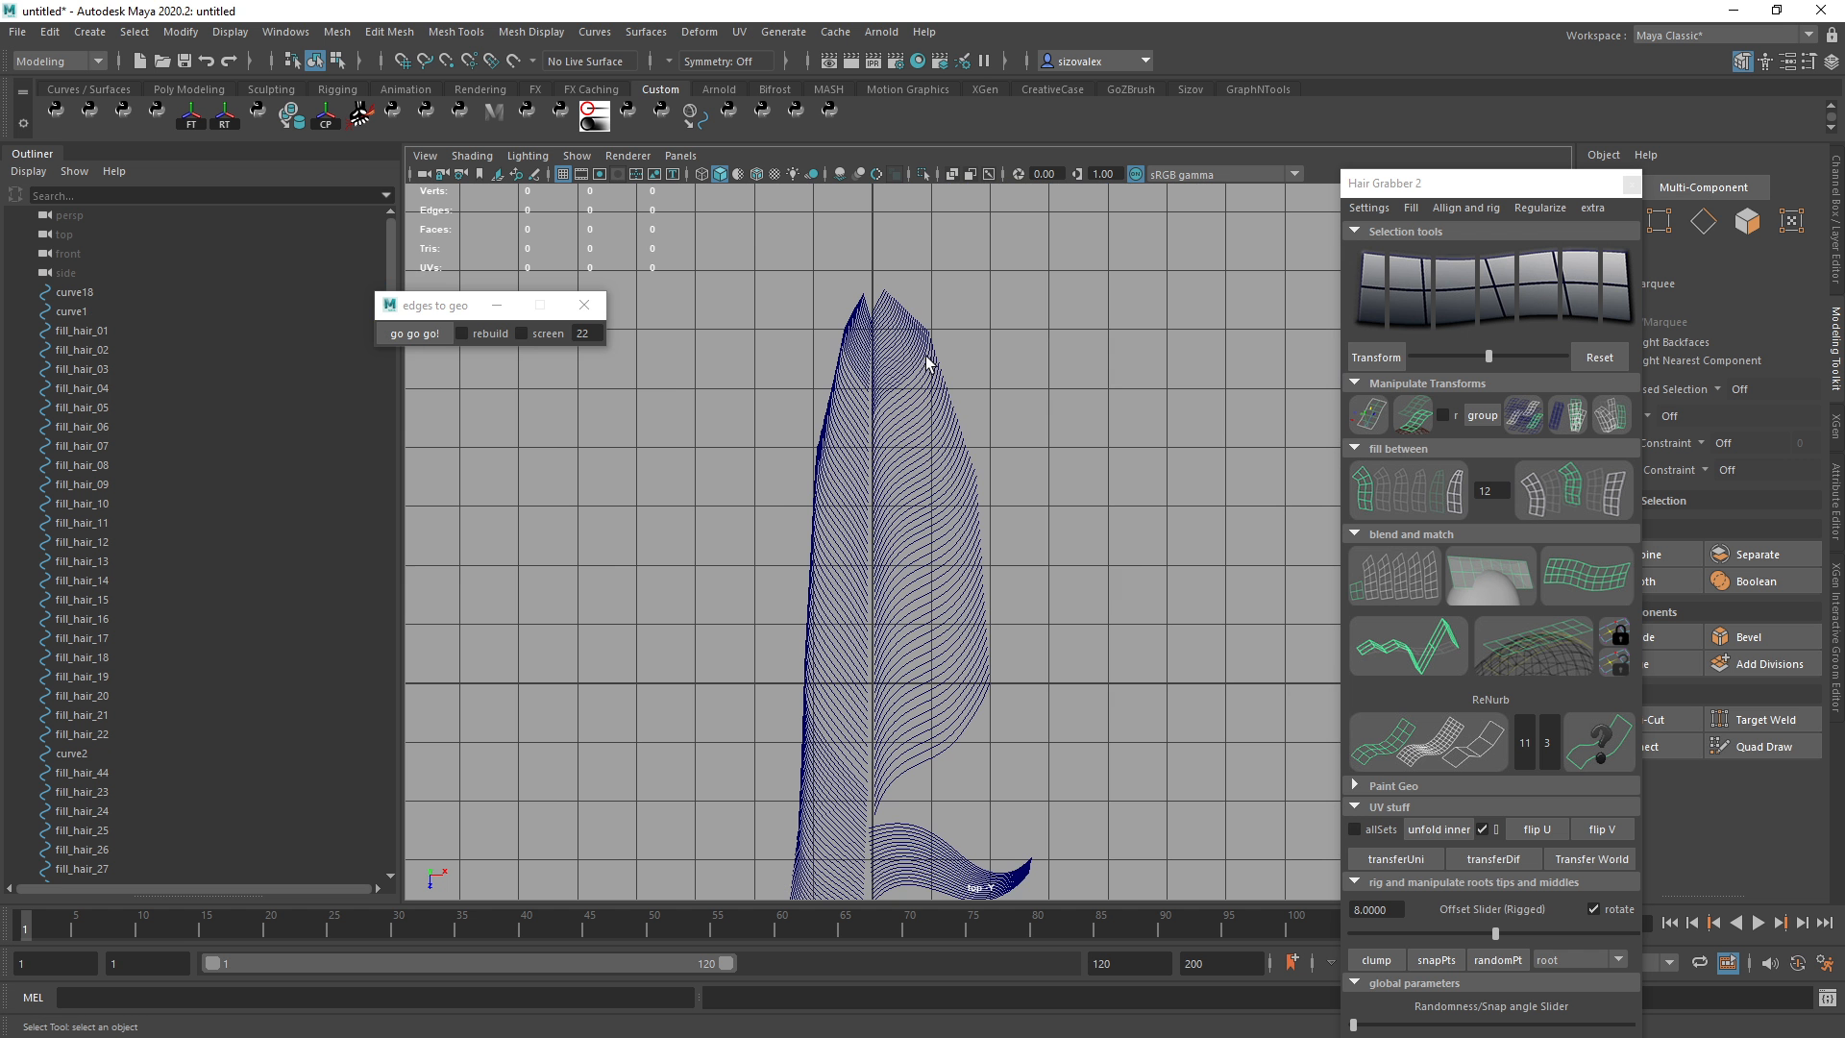
pyautogui.click(934, 415)
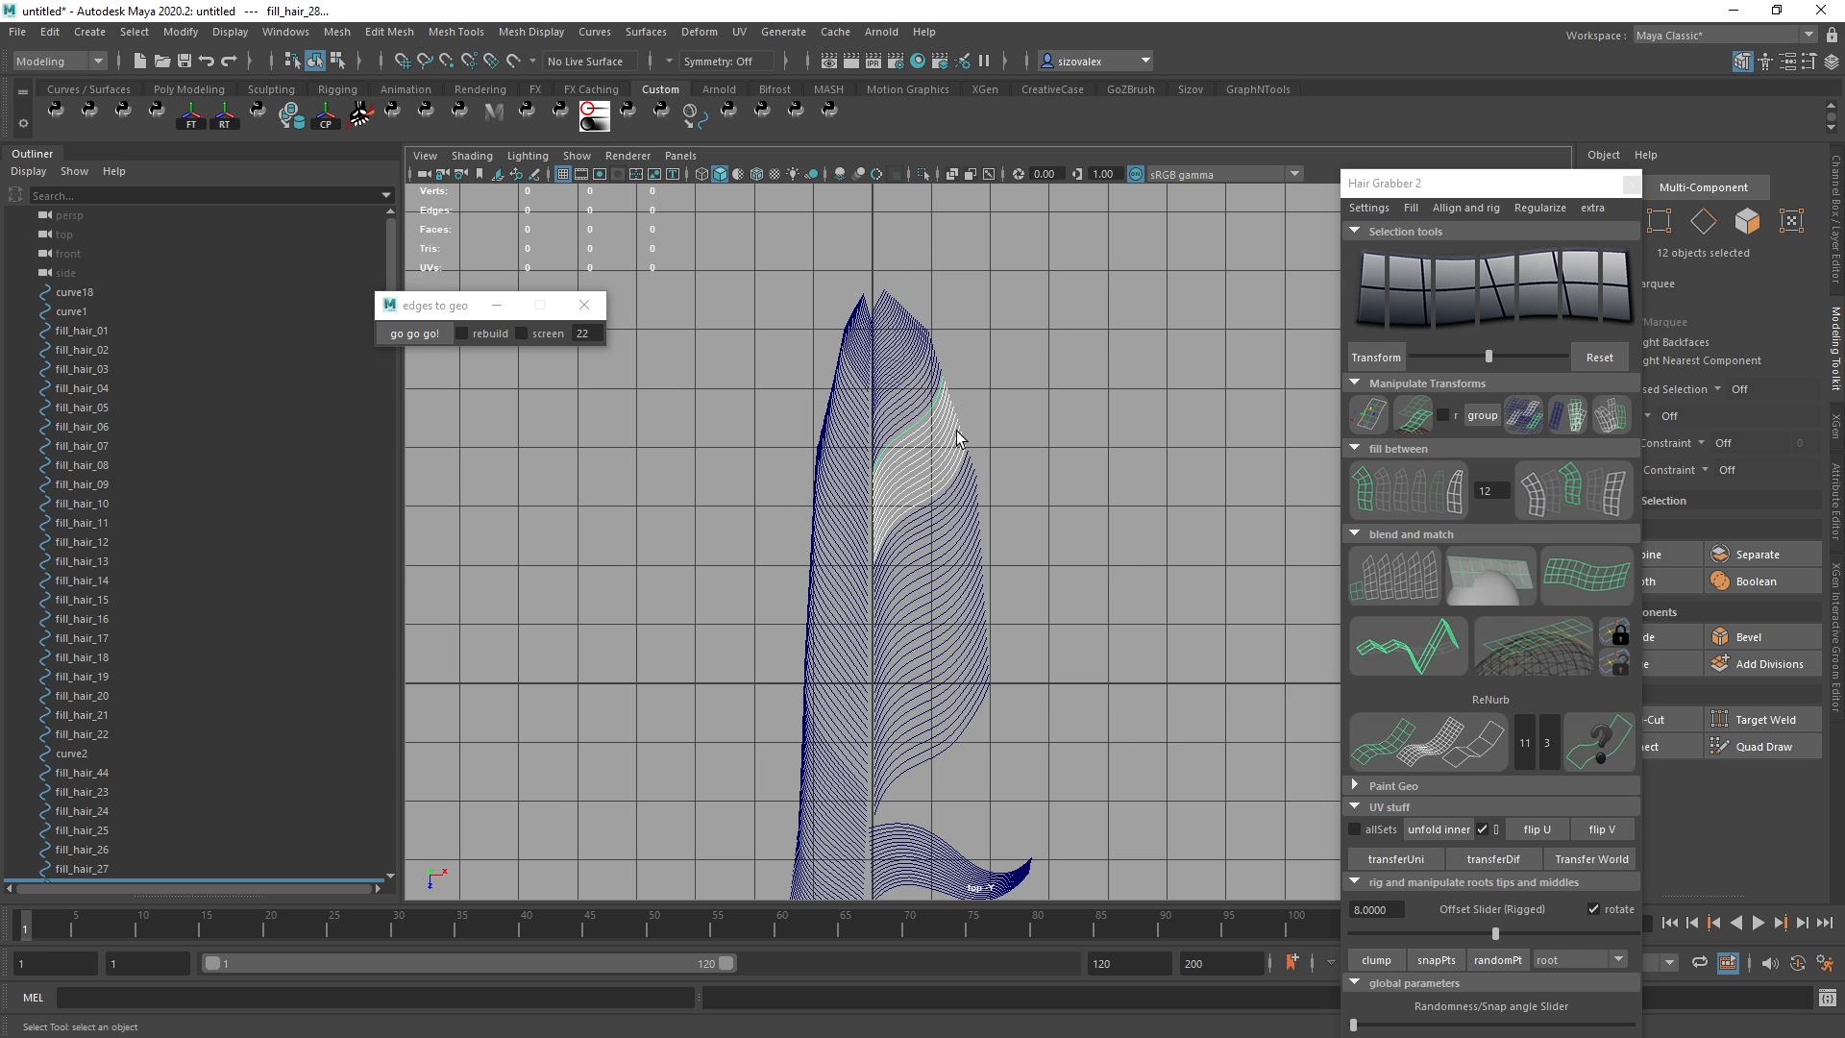
pyautogui.click(1022, 403)
pyautogui.click(947, 413)
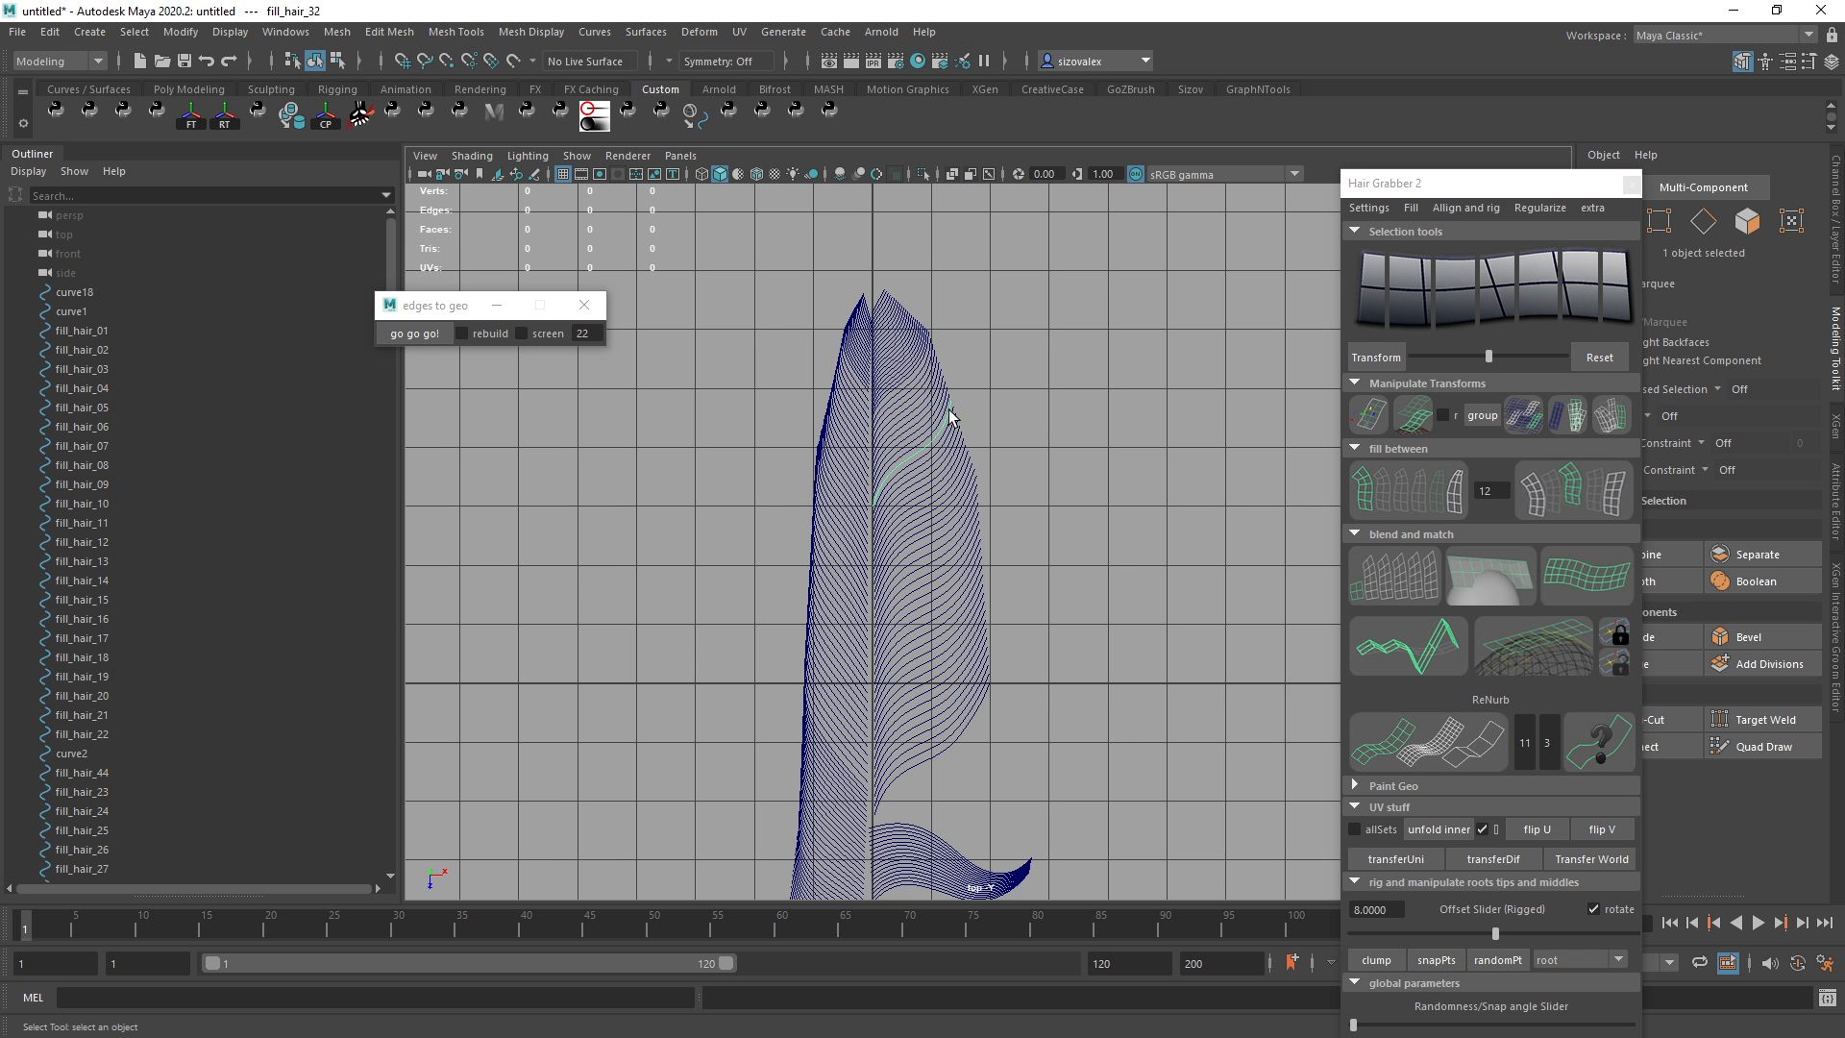
pyautogui.moveTo(967, 408); pyautogui.dragTo(968, 410)
pyautogui.press('w')
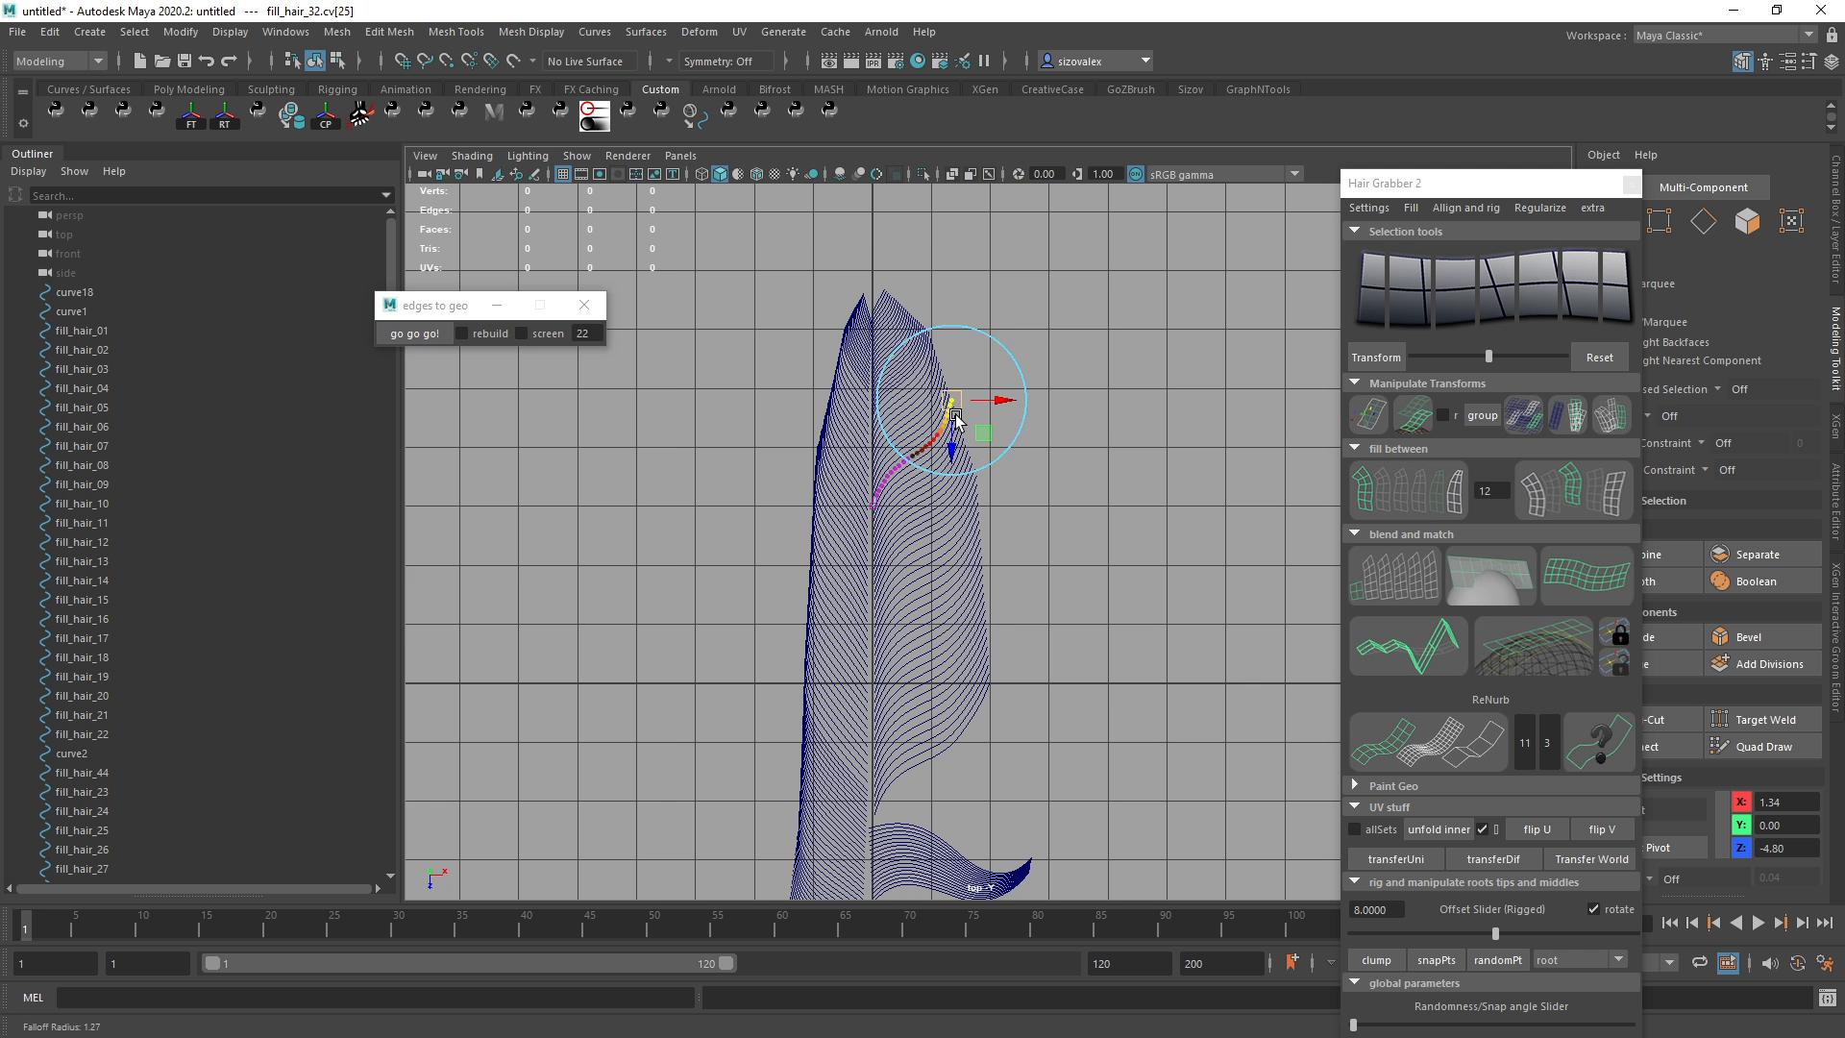
# Open the Move tool's settings and set the soft selection falloff mode to Global.
pyautogui.click(1809, 60)
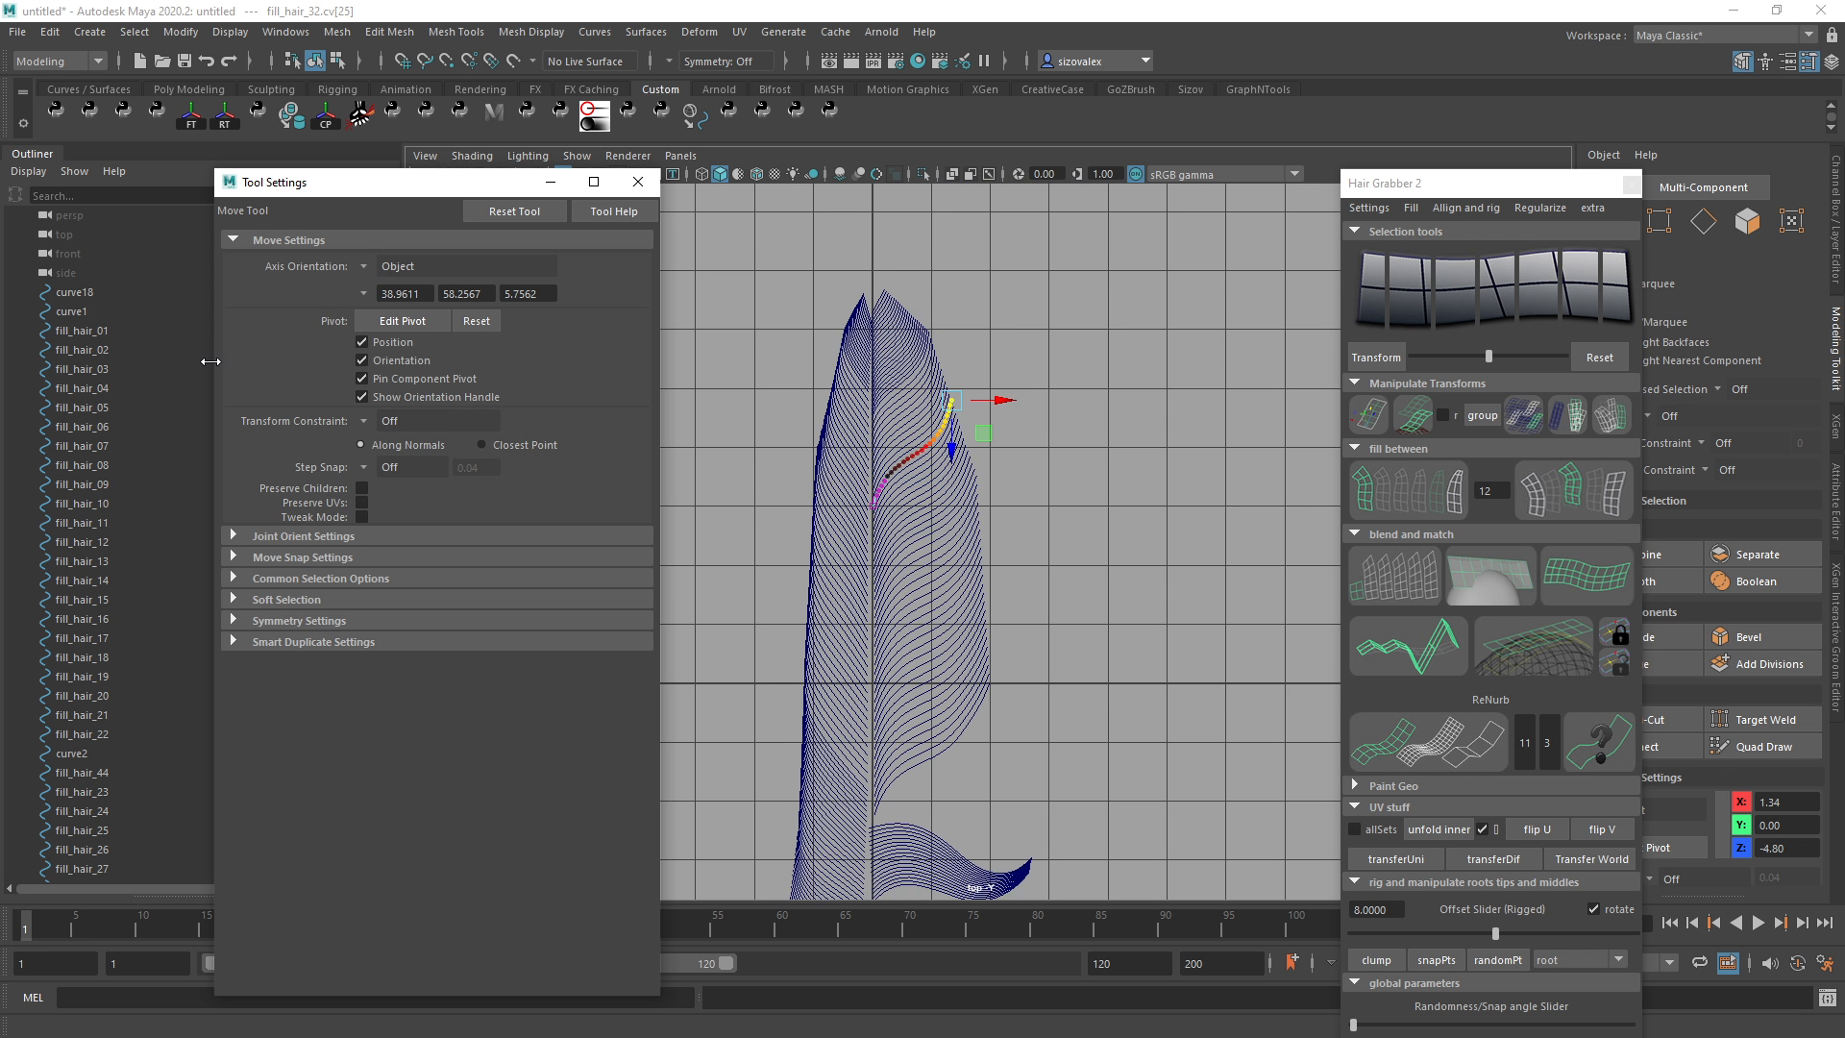
pyautogui.click(274, 600)
pyautogui.click(423, 645)
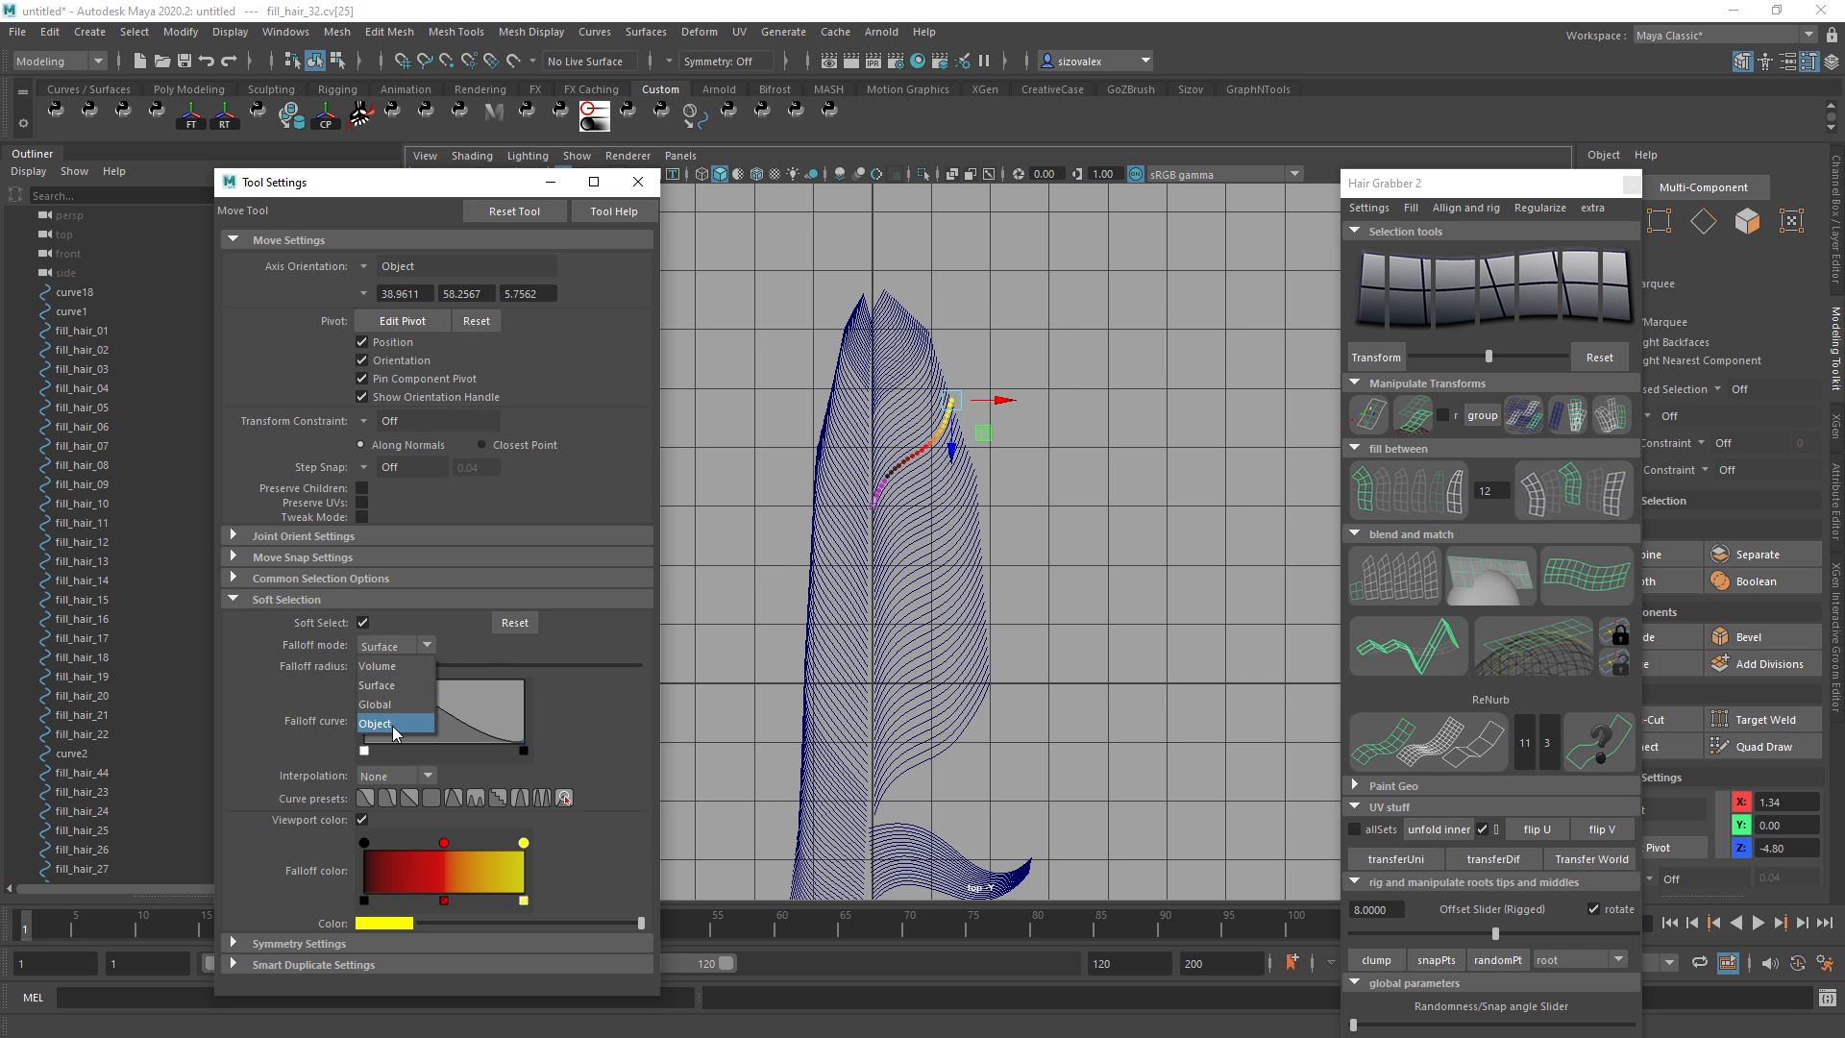
pyautogui.click(379, 705)
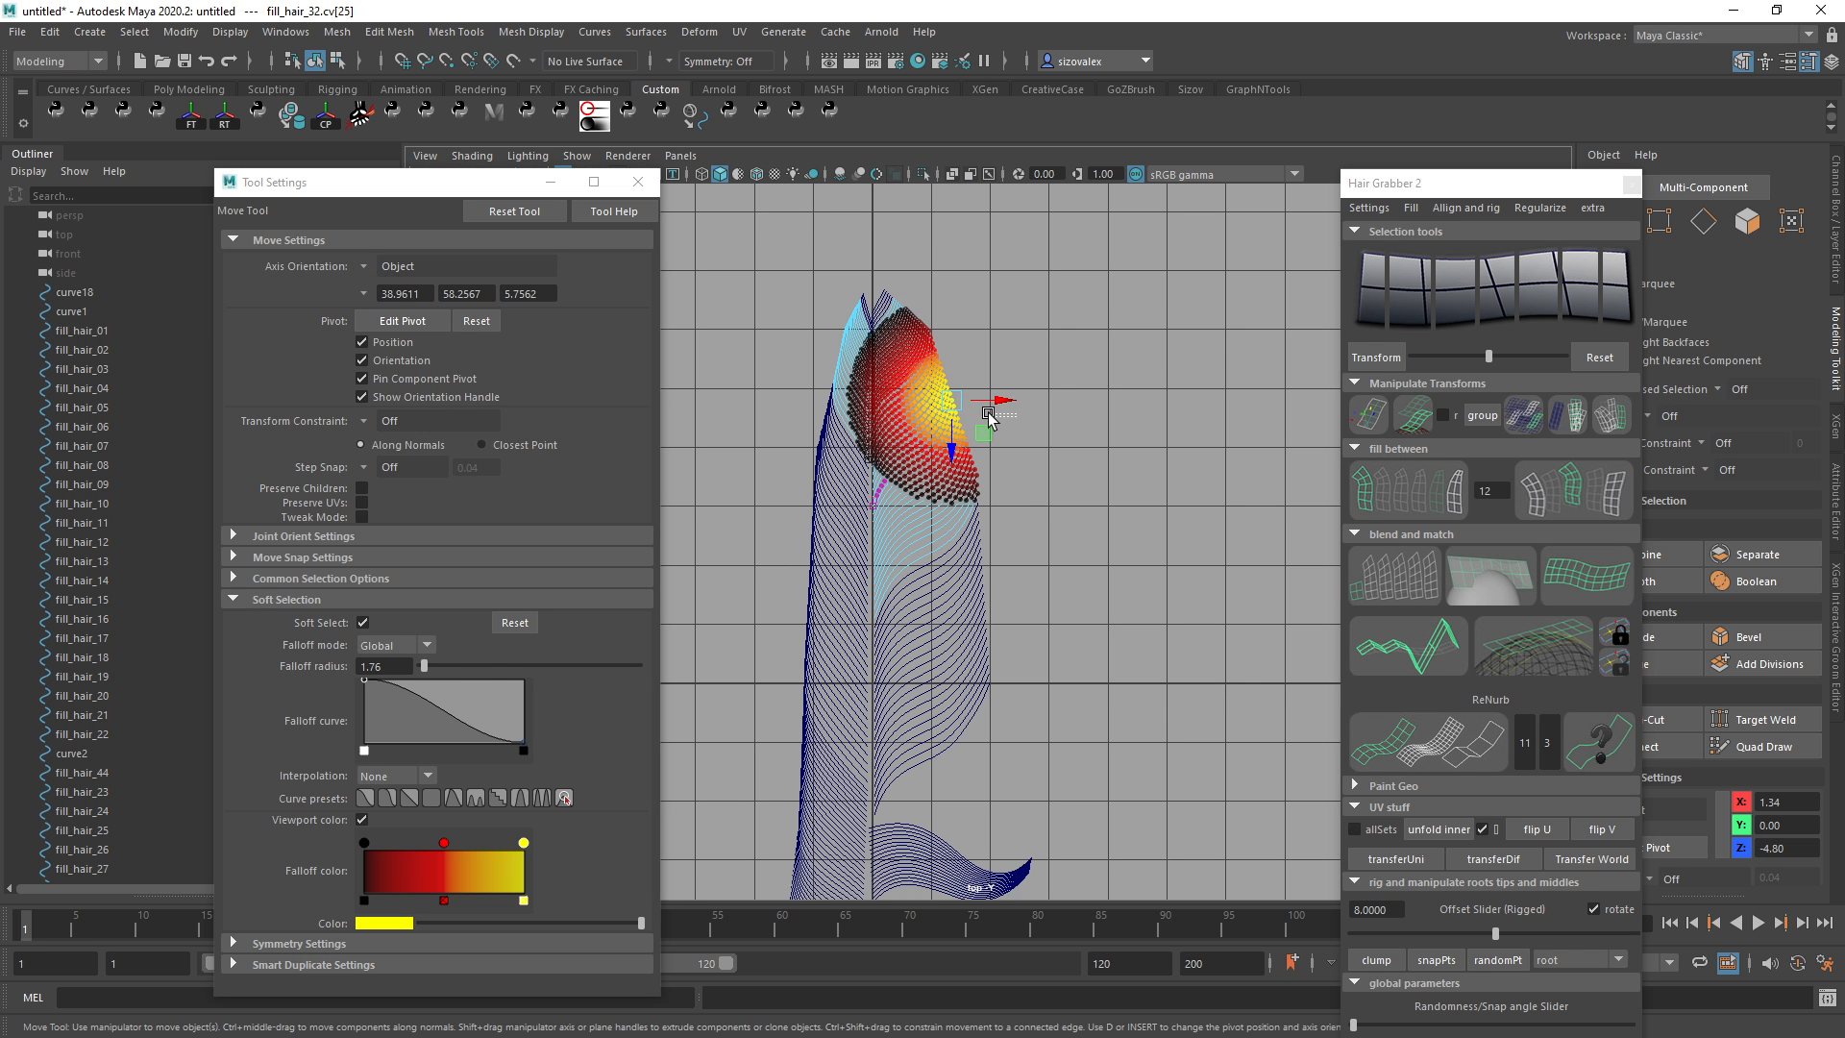
# Reduce the falloff radius to about 1.28 and nudge the upper right-side barb tips slightly outward.
pyautogui.click(933, 387)
pyautogui.click(954, 406)
pyautogui.moveTo(954, 407); pyautogui.dragTo(965, 403)
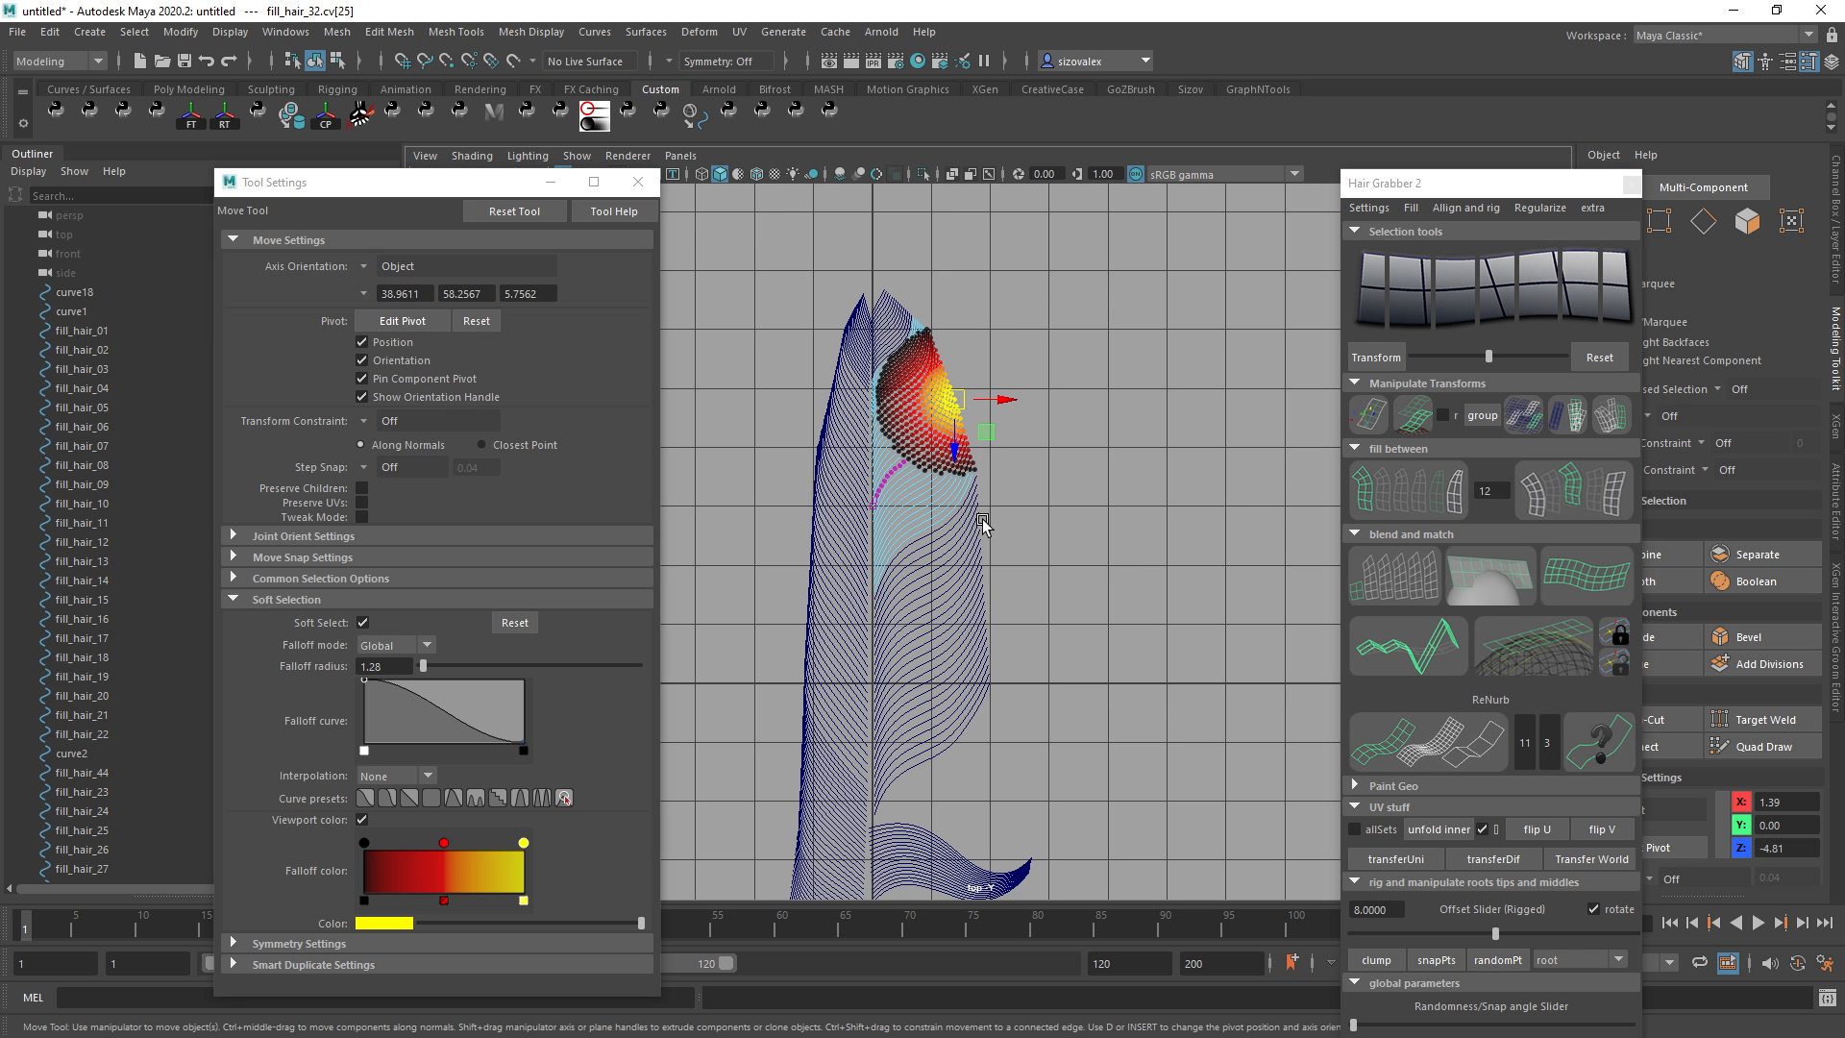
# Select a barb-tip vertex midway down the right edge, enlarge the falloff radius to about 2.20 and move the tips slightly outward.
pyautogui.click(993, 608)
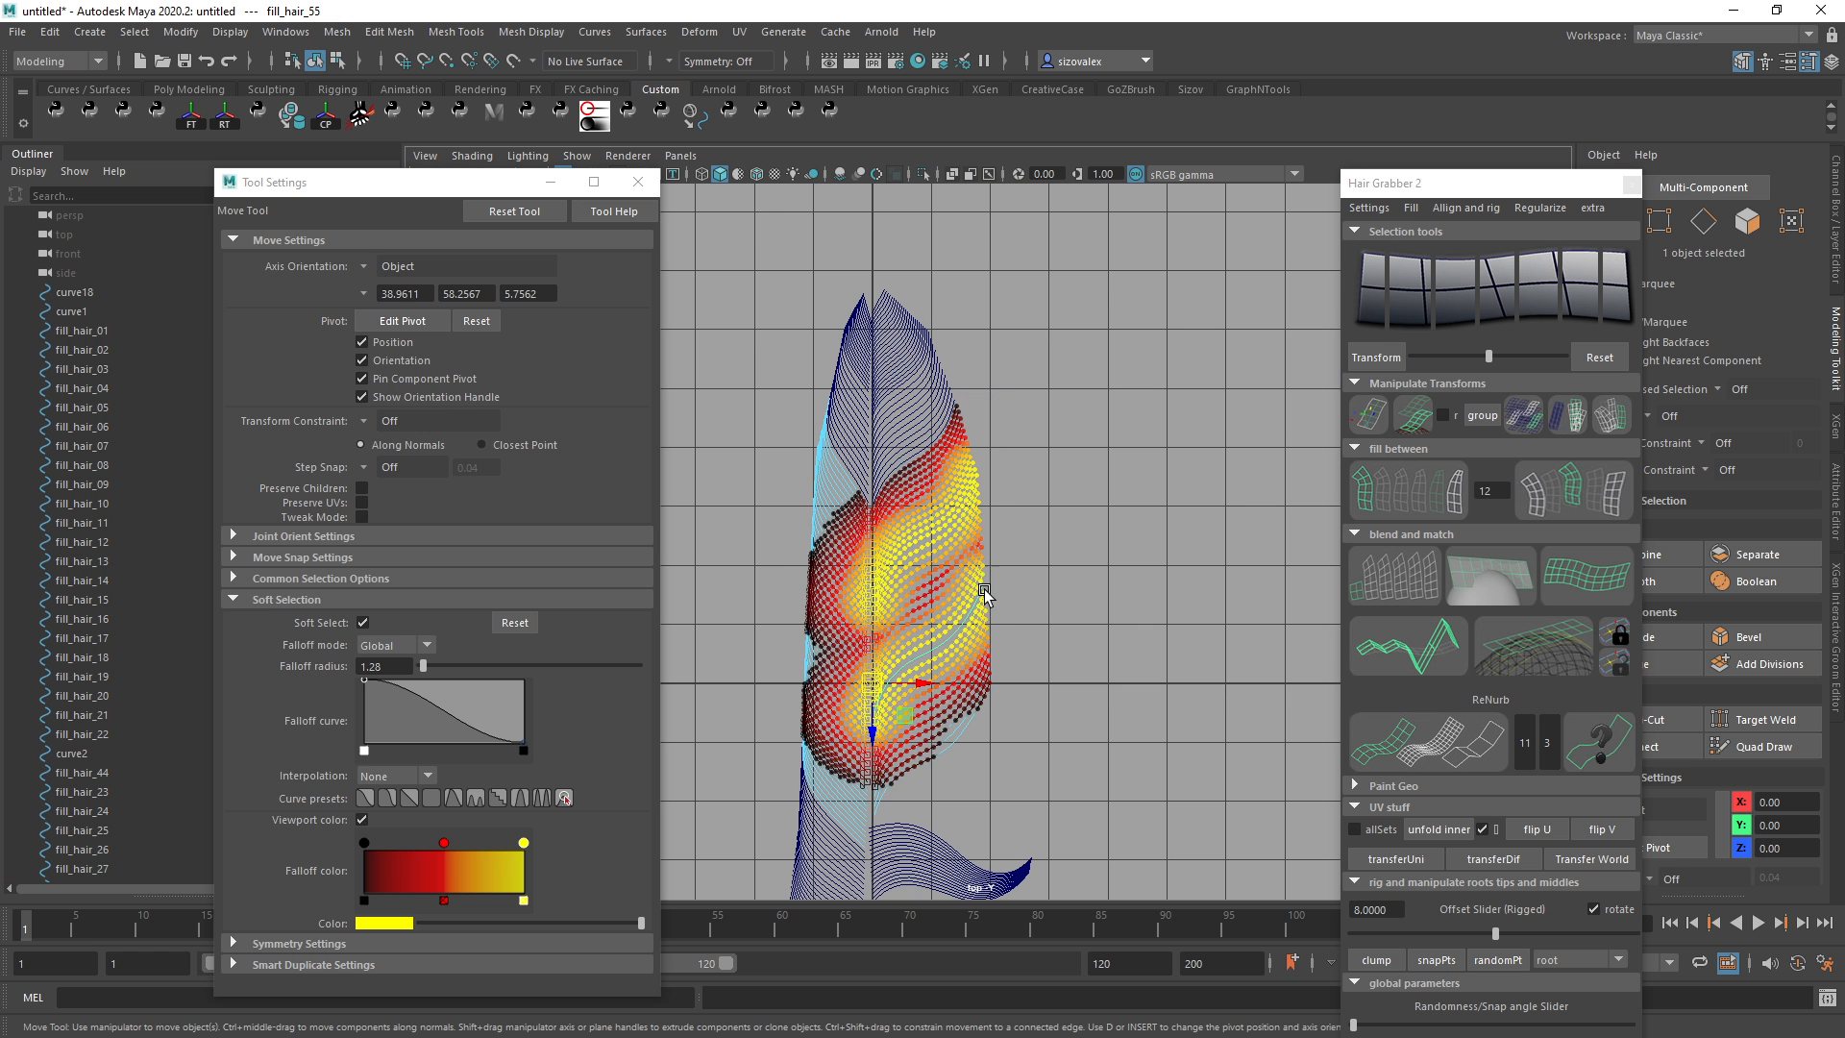
pyautogui.click(988, 584)
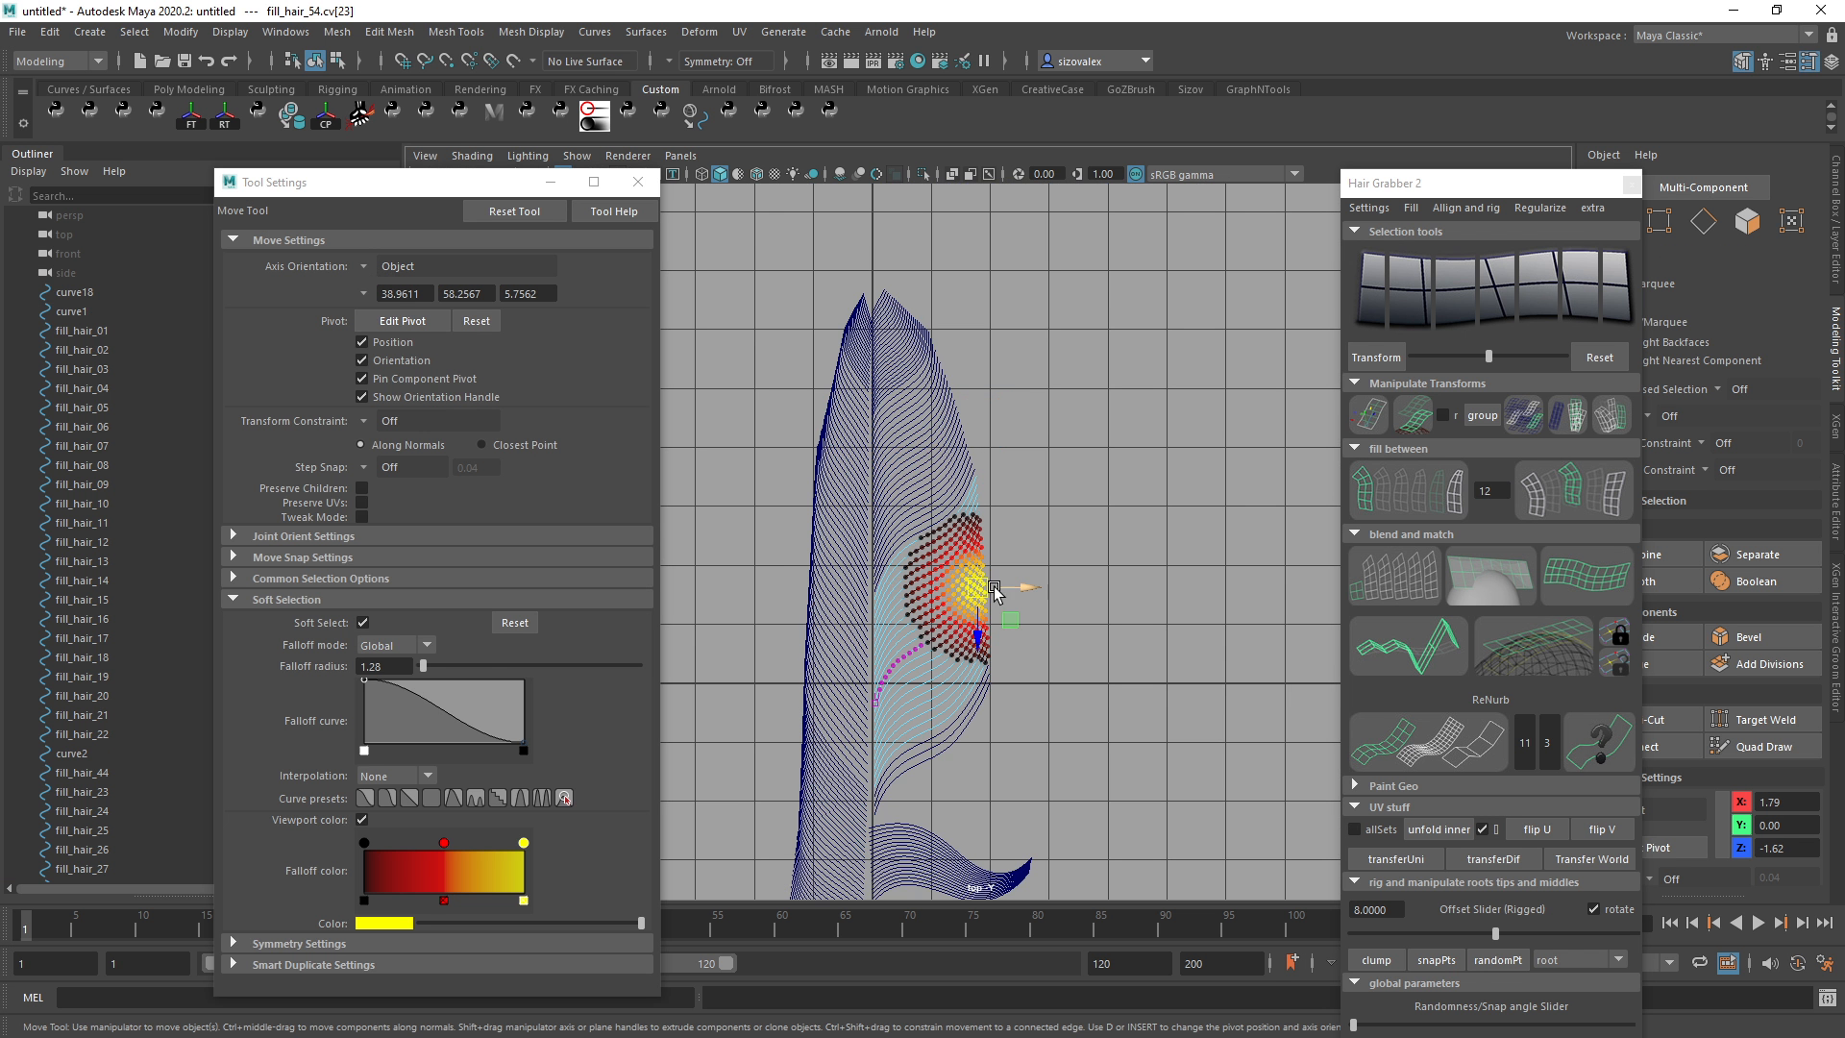
pyautogui.moveTo(988, 584)
pyautogui.mouseDown()
pyautogui.moveTo(1005, 581)
pyautogui.moveTo(993, 598)
pyautogui.mouseUp()
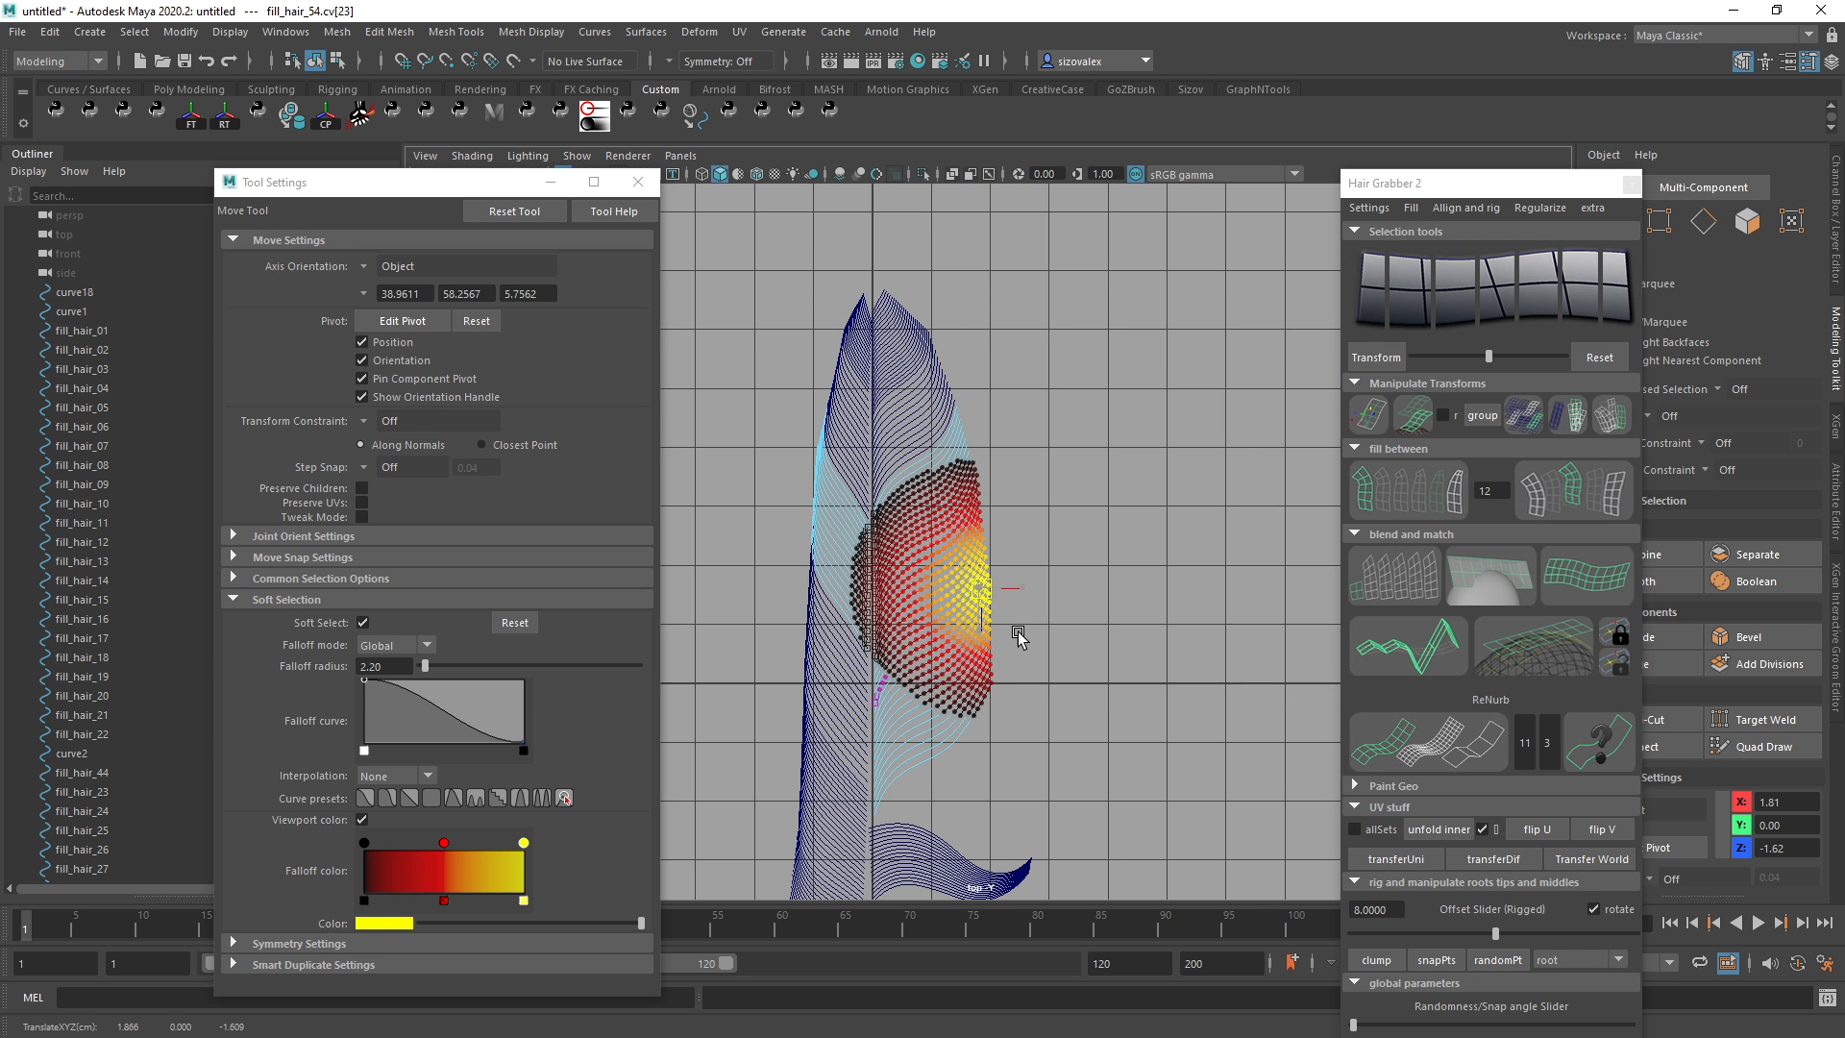
# Switch to the Select tool and set its soft selection falloff mode to Surface.
pyautogui.press('q')
pyautogui.press('Up')
pyautogui.keyDown('alt'); pyautogui.moveTo(1059, 510); pyautogui.dragTo(937, 432, button='right'); pyautogui.keyUp('alt')
pyautogui.keyDown('alt'); pyautogui.moveTo(946, 453); pyautogui.dragTo(1008, 383, button='middle'); pyautogui.keyUp('alt')
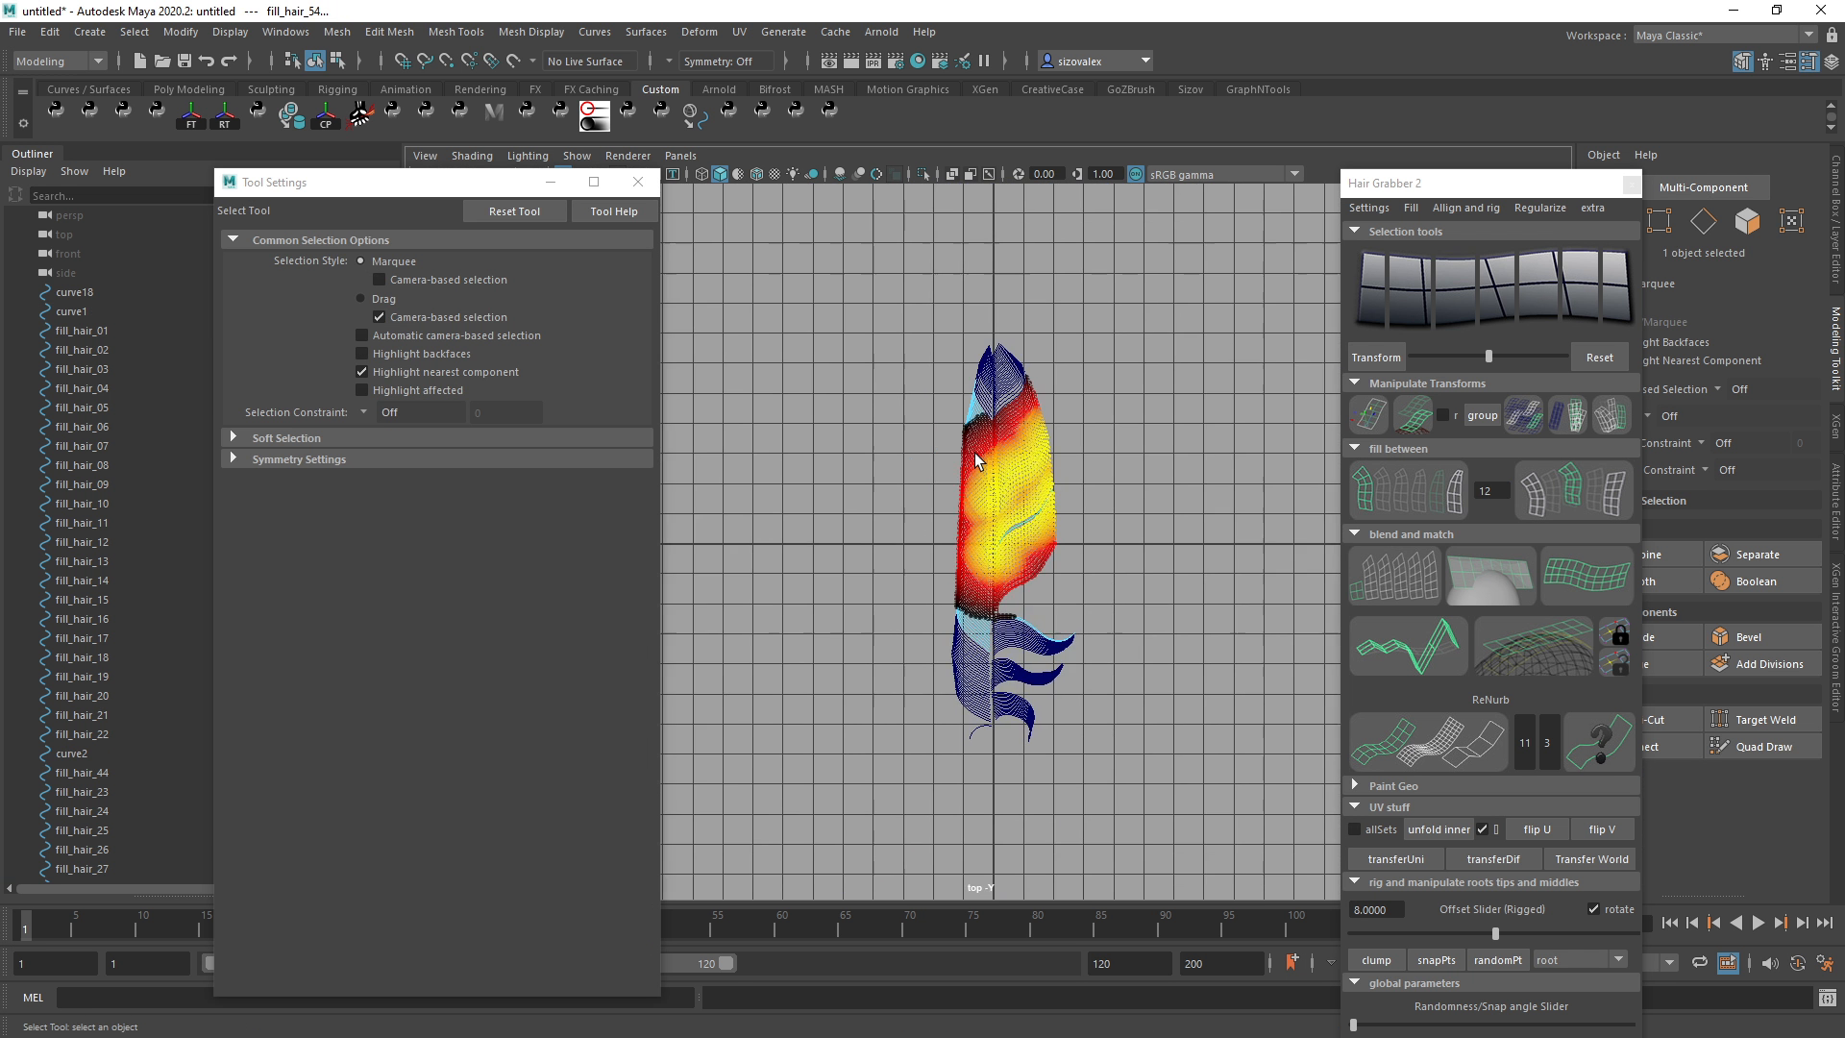
pyautogui.keyDown('alt'); pyautogui.moveTo(975, 453); pyautogui.dragTo(1023, 498, button='right'); pyautogui.keyUp('alt')
pyautogui.keyDown('alt'); pyautogui.moveTo(1099, 367); pyautogui.dragTo(995, 458, button='middle'); pyautogui.keyUp('alt')
pyautogui.keyDown('alt'); pyautogui.moveTo(994, 458); pyautogui.dragTo(1123, 564, button='right'); pyautogui.keyUp('alt')
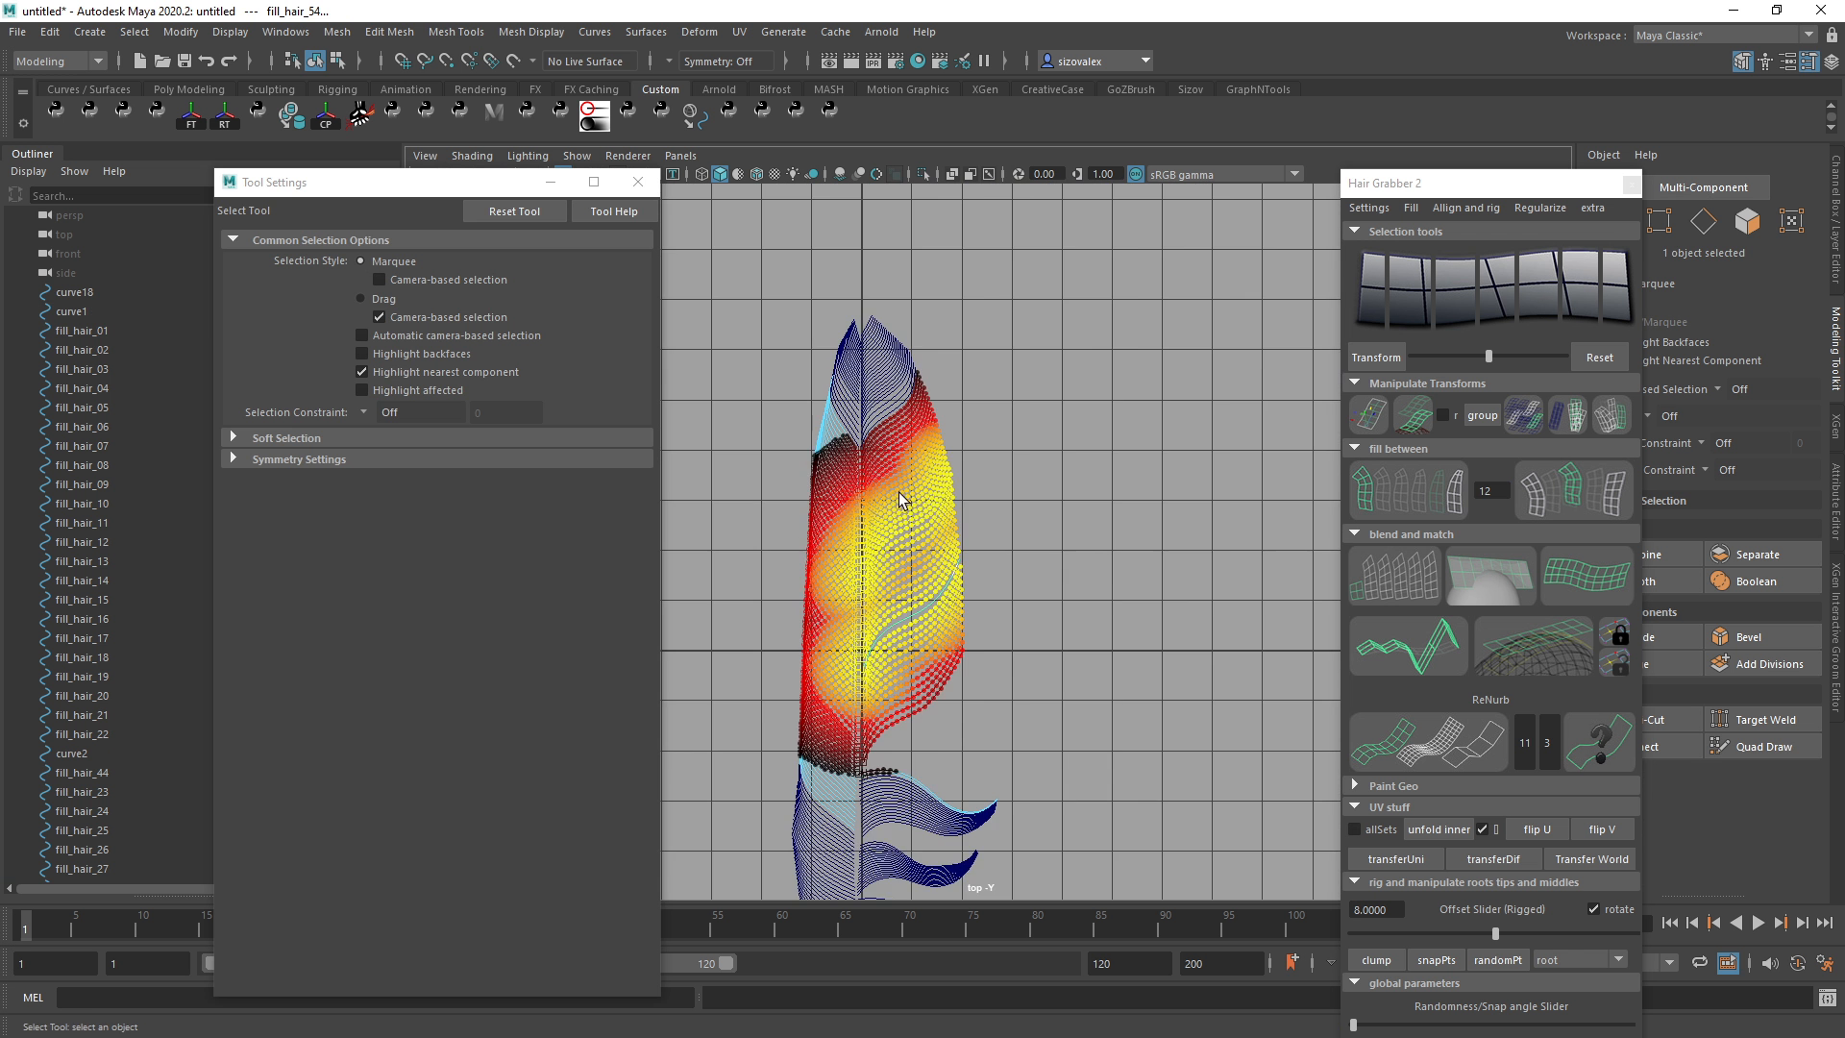
pyautogui.keyDown('alt'); pyautogui.moveTo(834, 582); pyautogui.dragTo(940, 492, button='middle'); pyautogui.keyUp('alt')
pyautogui.keyDown('alt'); pyautogui.moveTo(802, 471); pyautogui.dragTo(836, 567, button='right'); pyautogui.keyUp('alt')
pyautogui.keyDown('alt'); pyautogui.moveTo(836, 567); pyautogui.dragTo(846, 433, button='middle'); pyautogui.keyUp('alt')
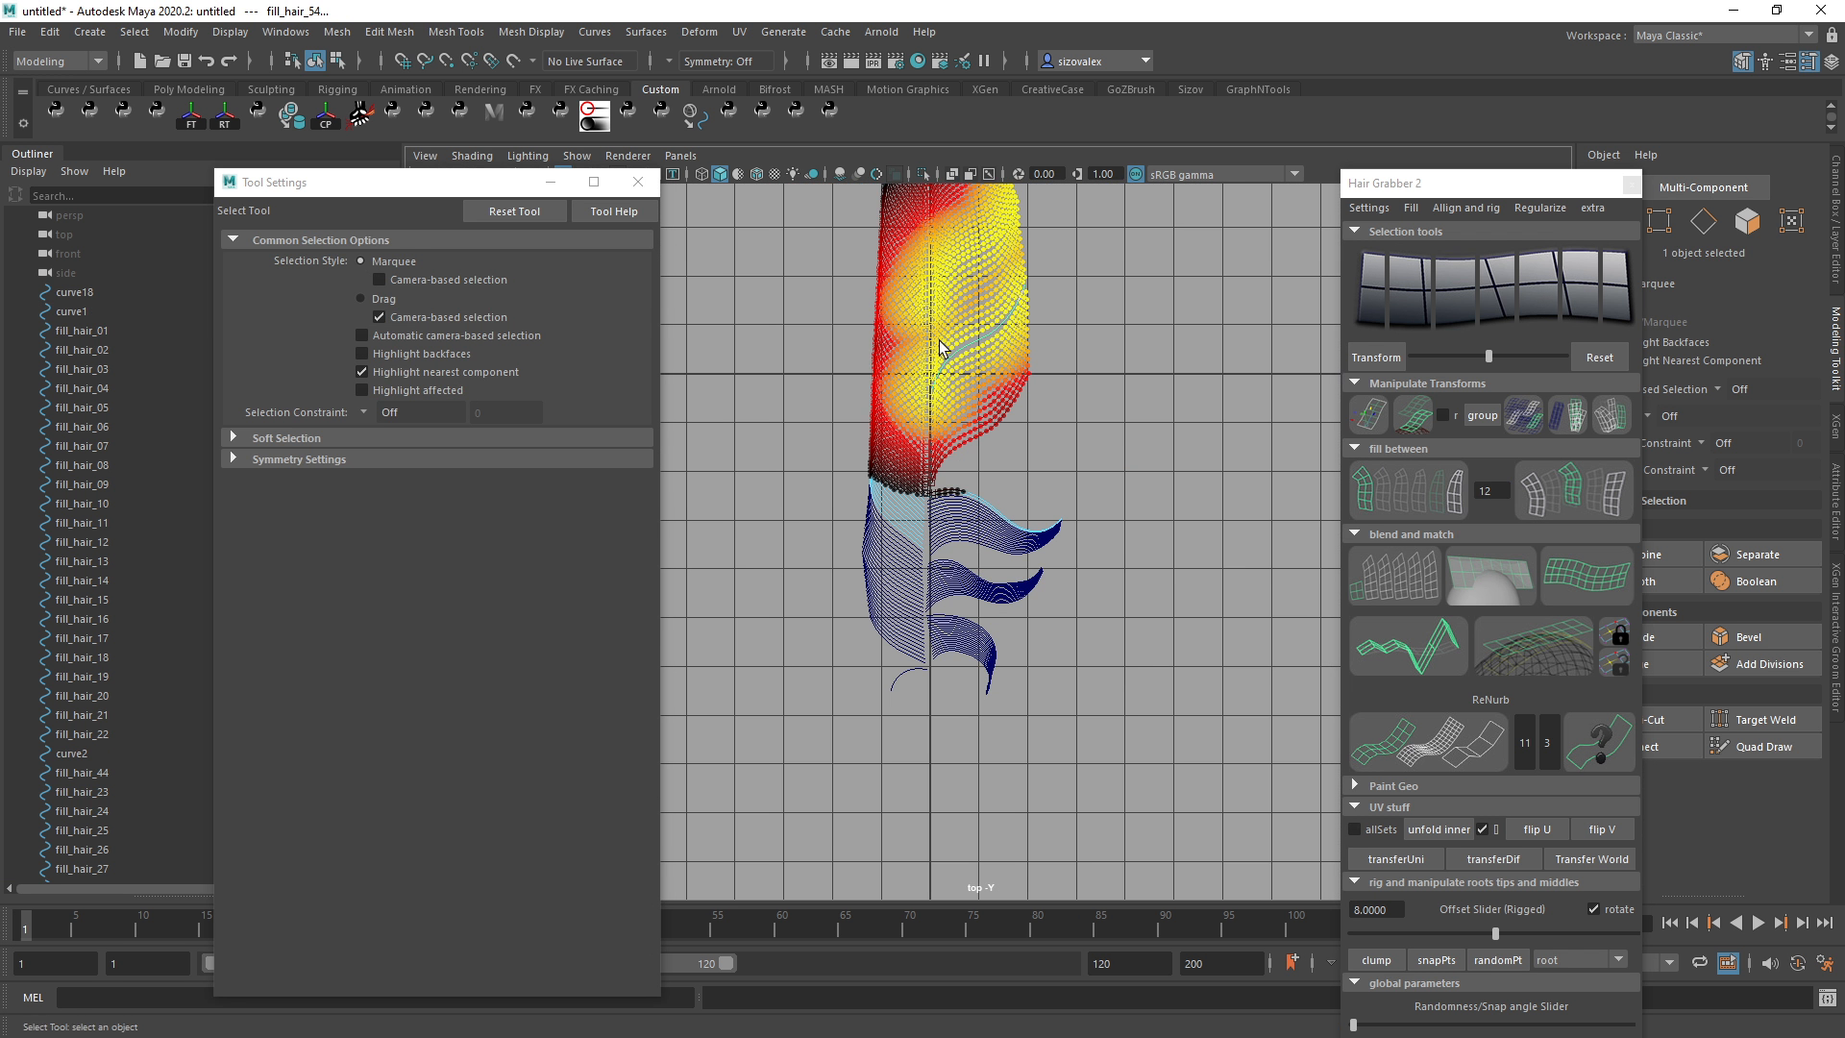
pyautogui.click(259, 439)
pyautogui.click(380, 485)
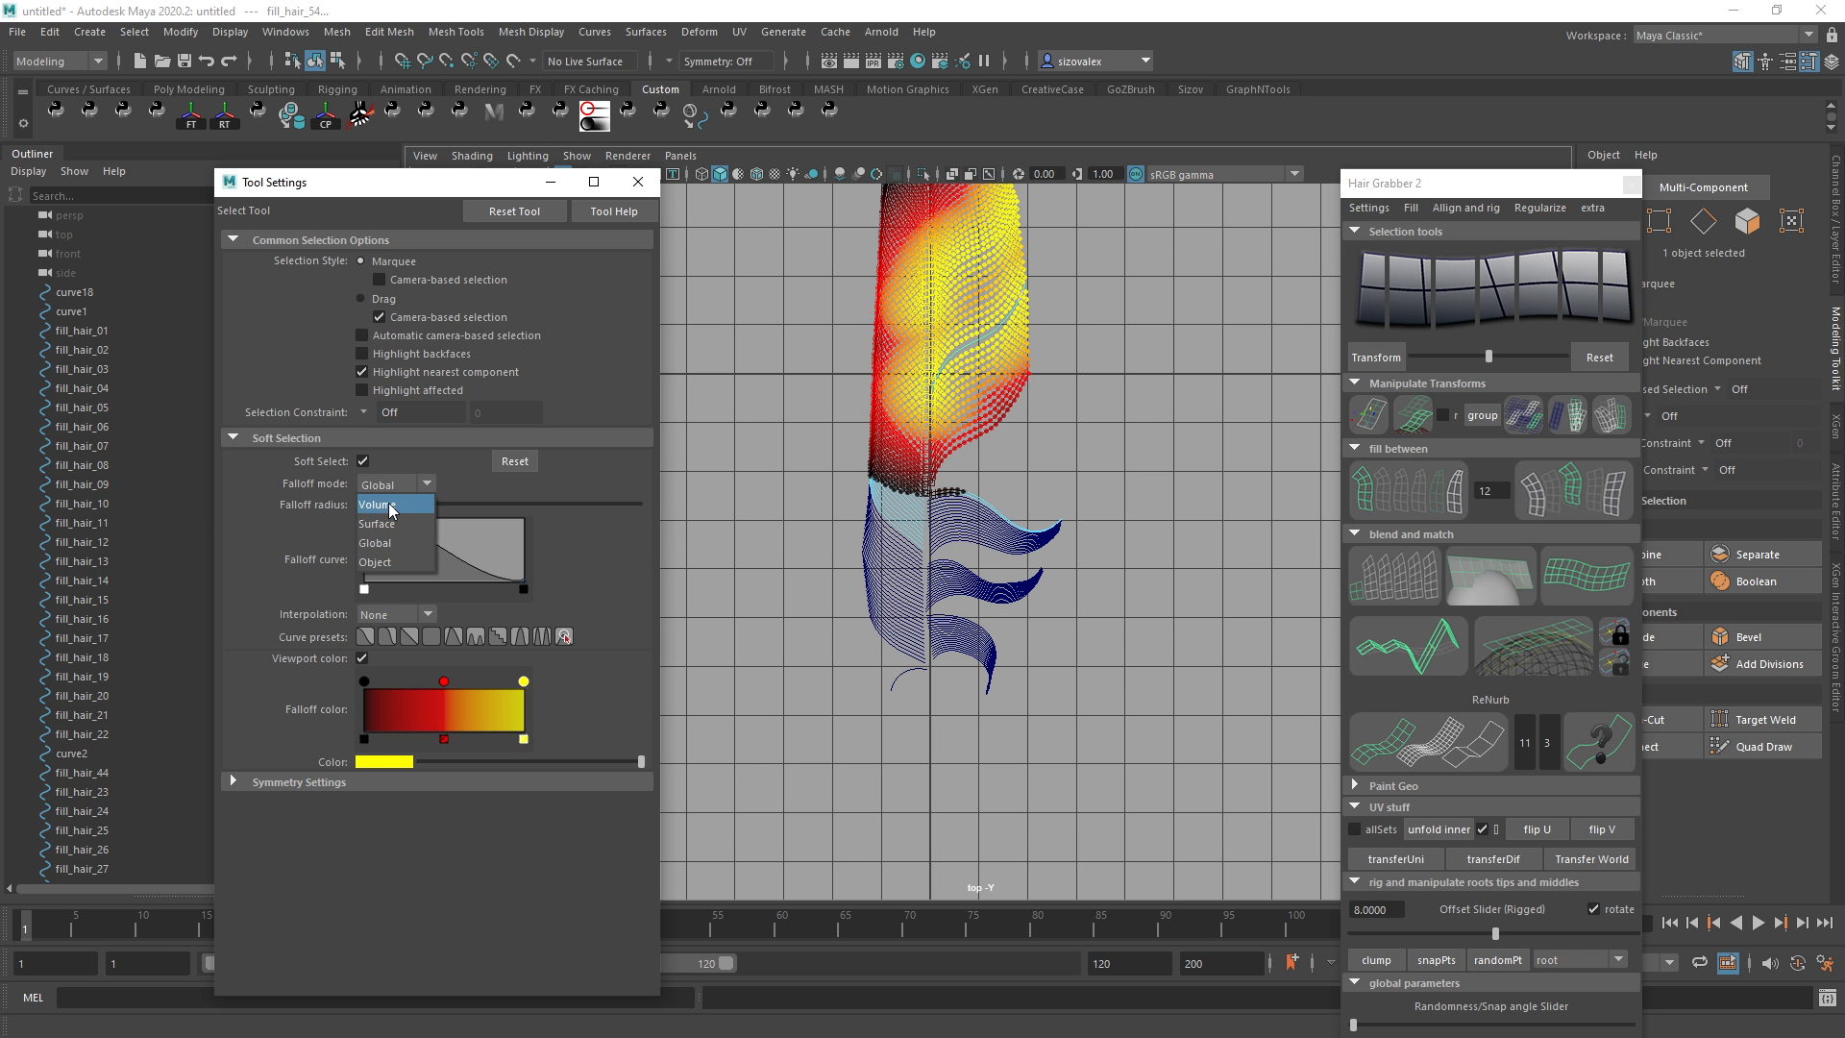
pyautogui.click(377, 524)
# Return to object selection mode and clear the selection of the barb curves.
pyautogui.keyDown('alt'); pyautogui.moveTo(1006, 419); pyautogui.dragTo(964, 620, button='middle'); pyautogui.keyUp('alt')
pyautogui.keyDown('alt'); pyautogui.moveTo(1047, 534); pyautogui.dragTo(970, 509, button='right'); pyautogui.keyUp('alt')
pyautogui.keyDown('alt'); pyautogui.moveTo(846, 563); pyautogui.dragTo(854, 507, button='middle'); pyautogui.keyUp('alt')
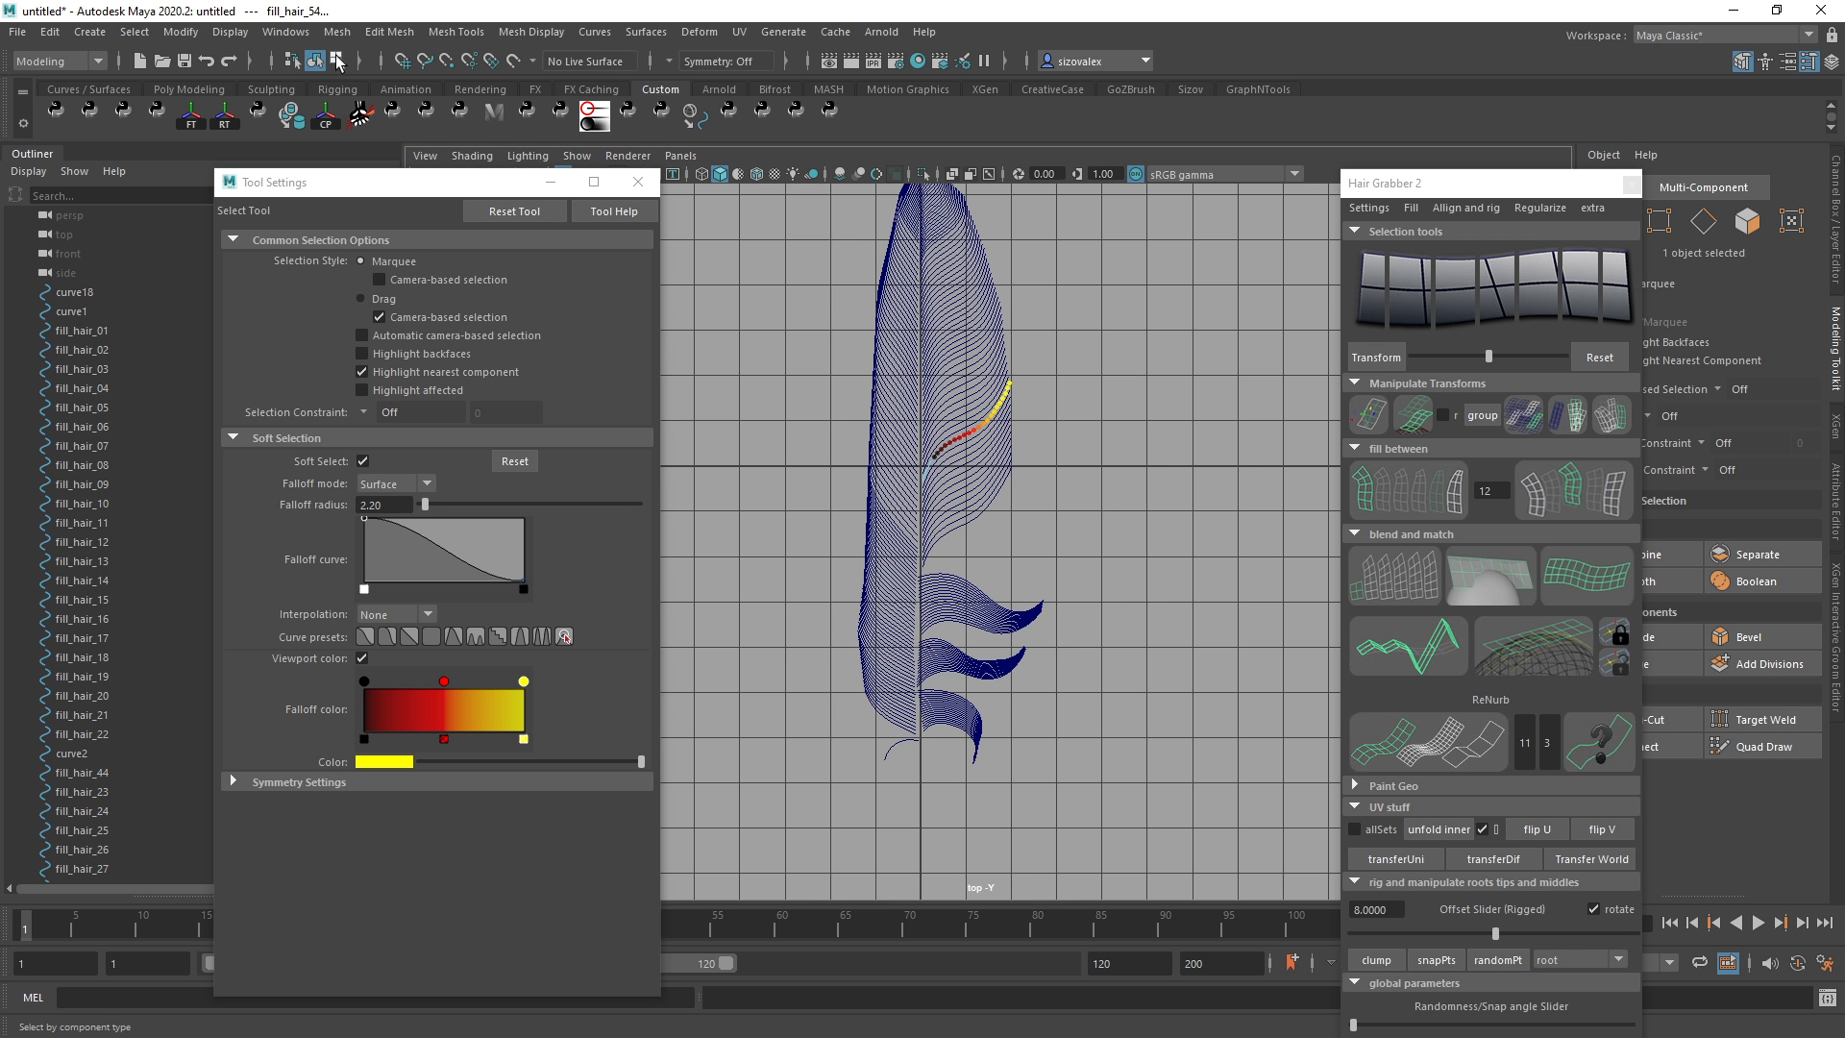
pyautogui.click(293, 62)
pyautogui.click(315, 61)
pyautogui.moveTo(1036, 397); pyautogui.dragTo(885, 404)
pyautogui.click(1042, 477)
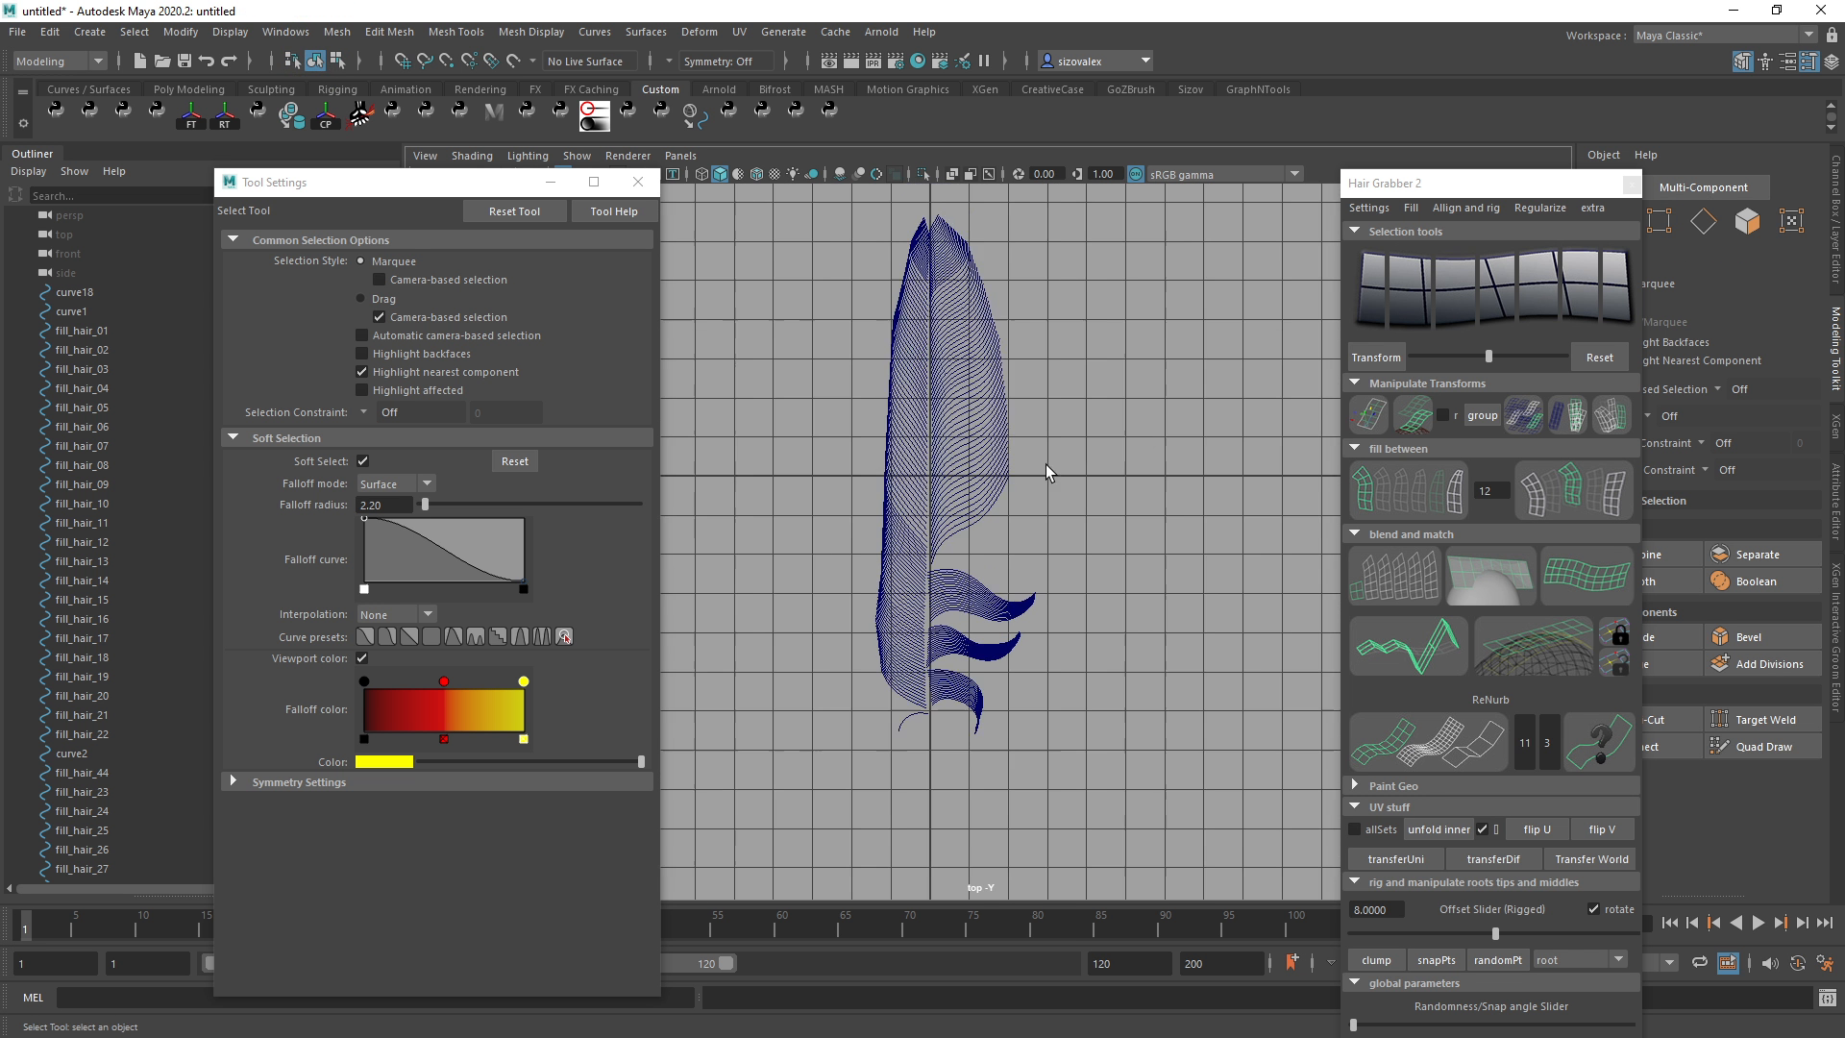
# Select all the left-side barb curves and apply a Lattice deformer to them.
pyautogui.scroll(1, 974, 626)
pyautogui.keyDown('alt'); pyautogui.moveTo(899, 418); pyautogui.dragTo(973, 392, button='middle'); pyautogui.keyUp('alt')
pyautogui.keyDown('alt'); pyautogui.moveTo(923, 413); pyautogui.dragTo(906, 503, button='right'); pyautogui.keyUp('alt')
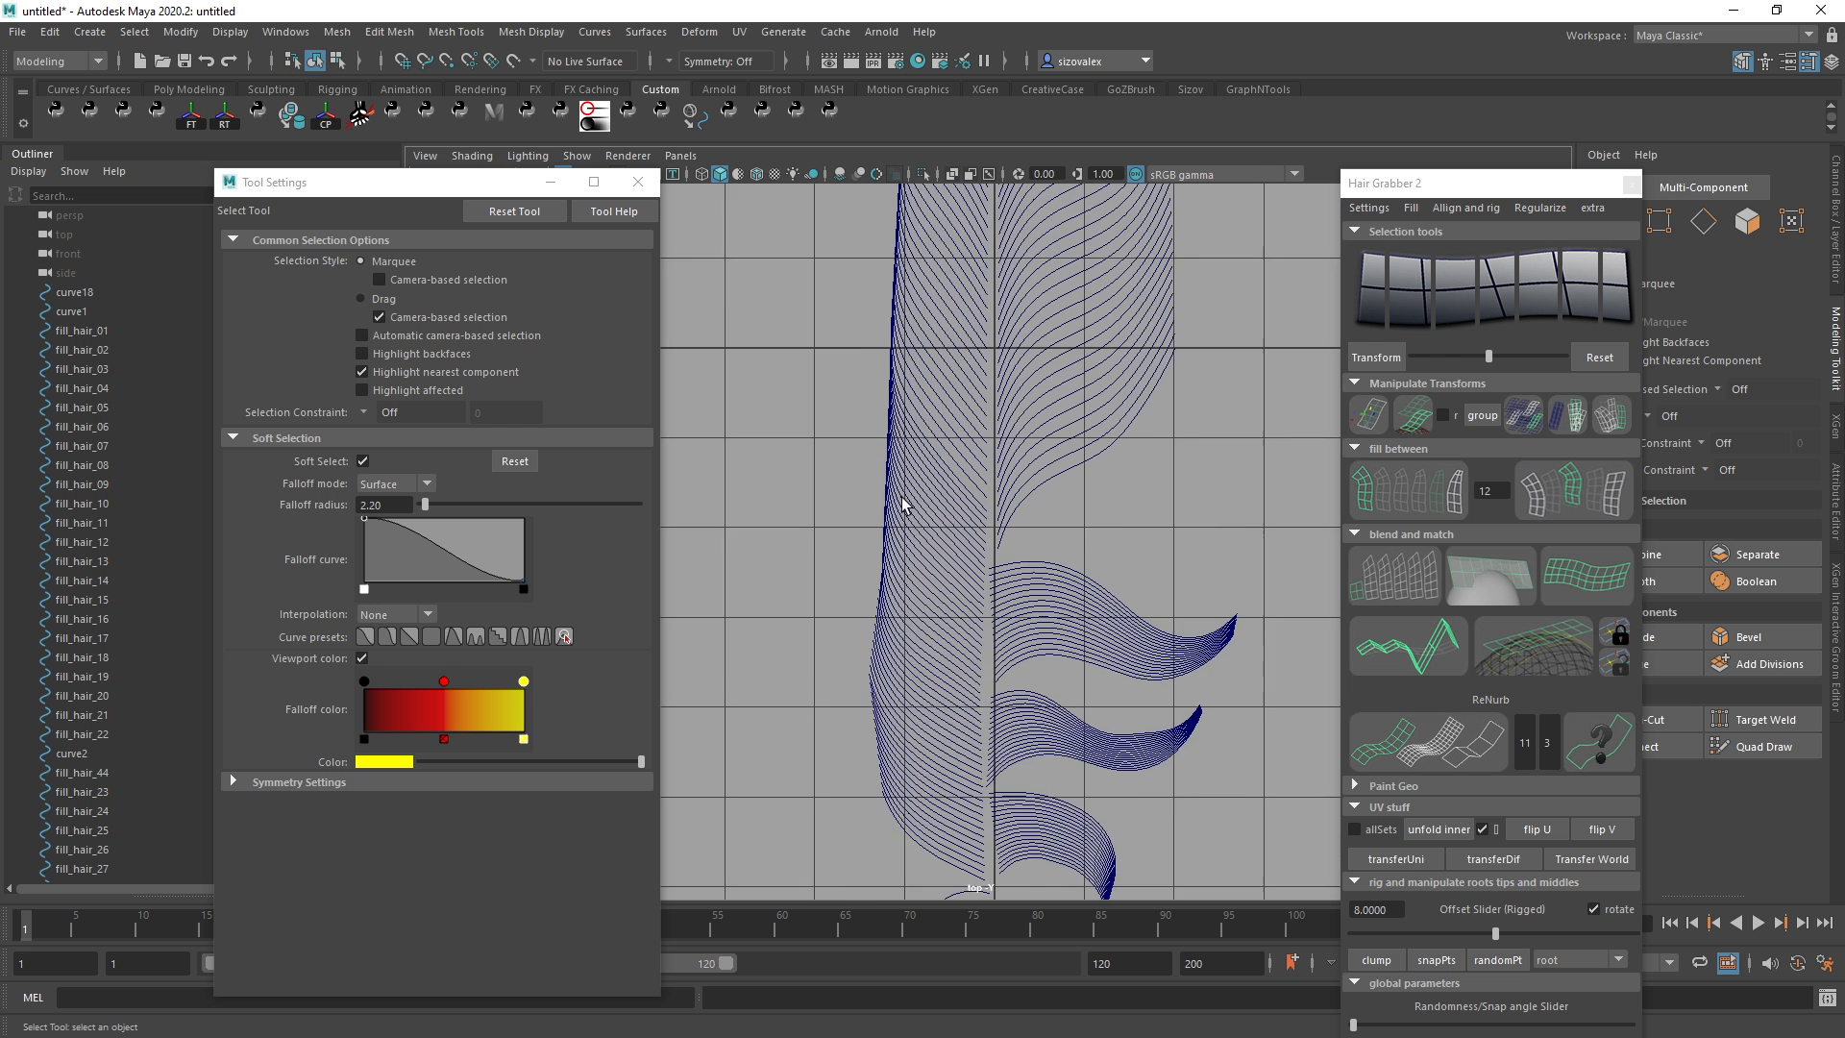
pyautogui.keyDown('alt'); pyautogui.moveTo(1115, 490); pyautogui.dragTo(1074, 510, button='right'); pyautogui.keyUp('alt')
pyautogui.moveTo(867, 320); pyautogui.dragTo(955, 686)
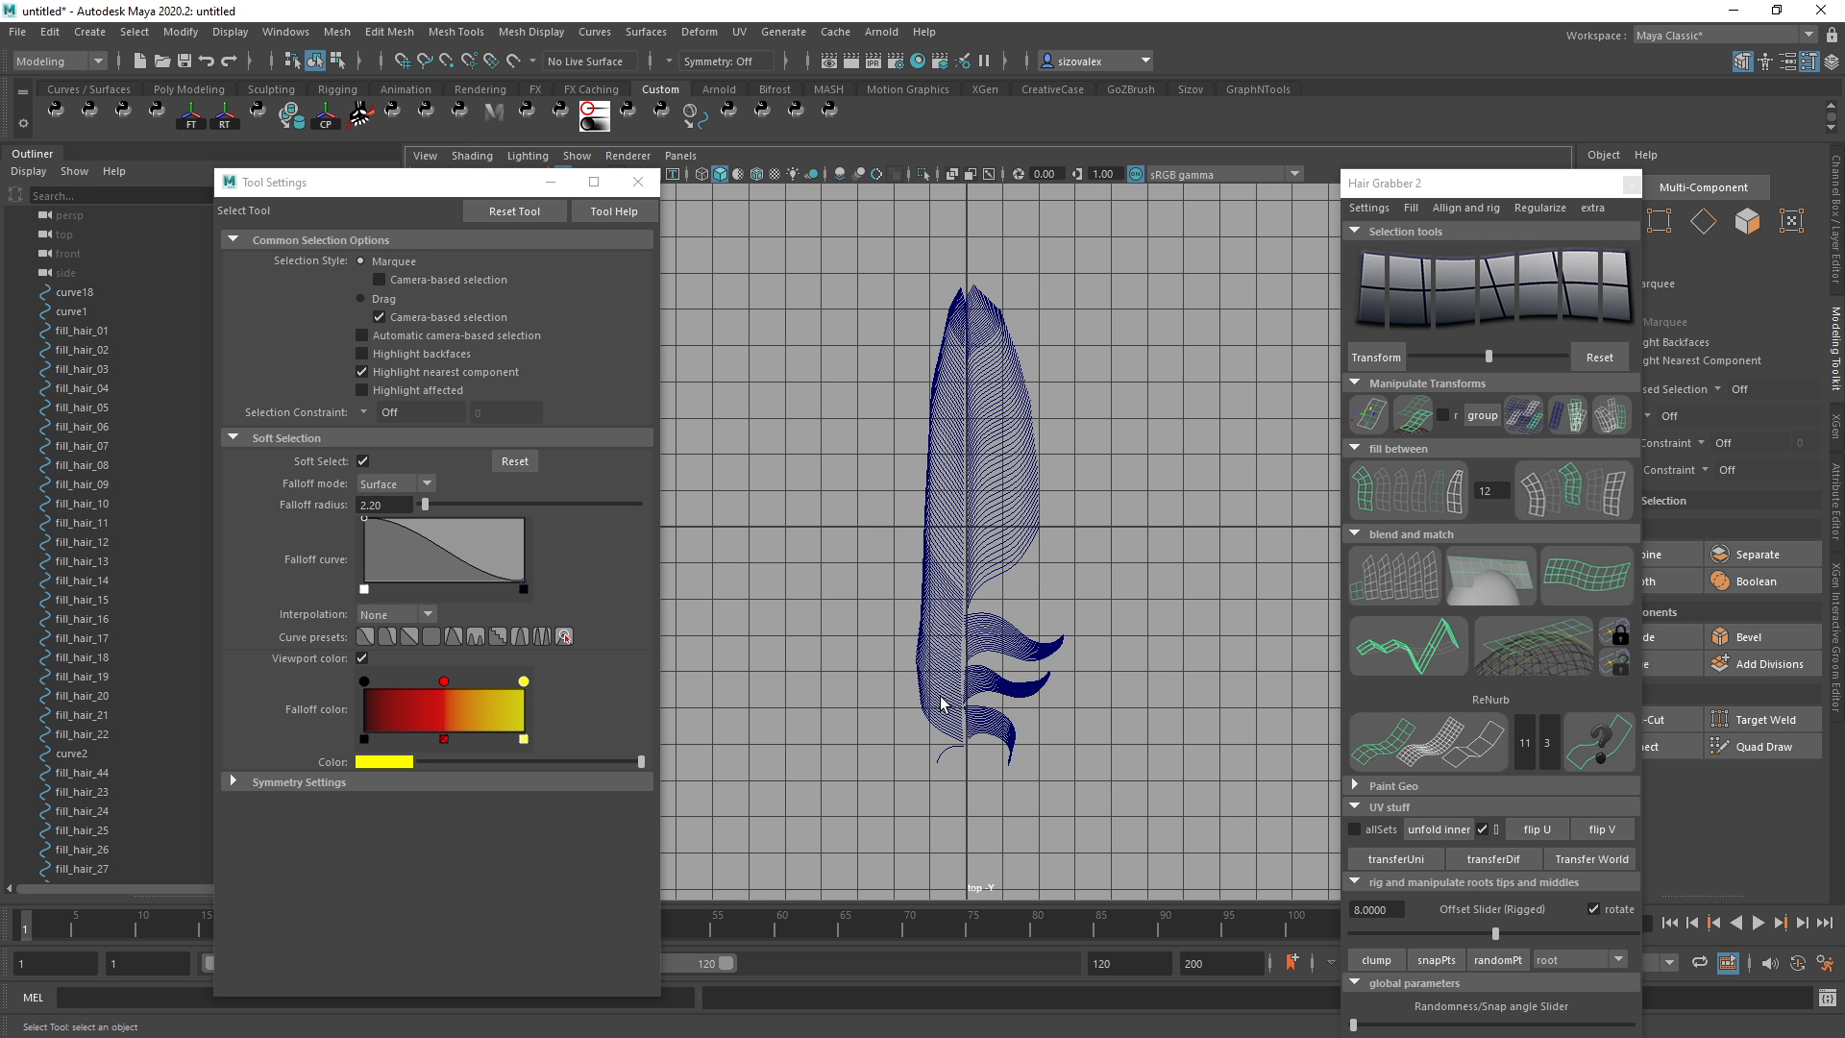
pyautogui.press('space')
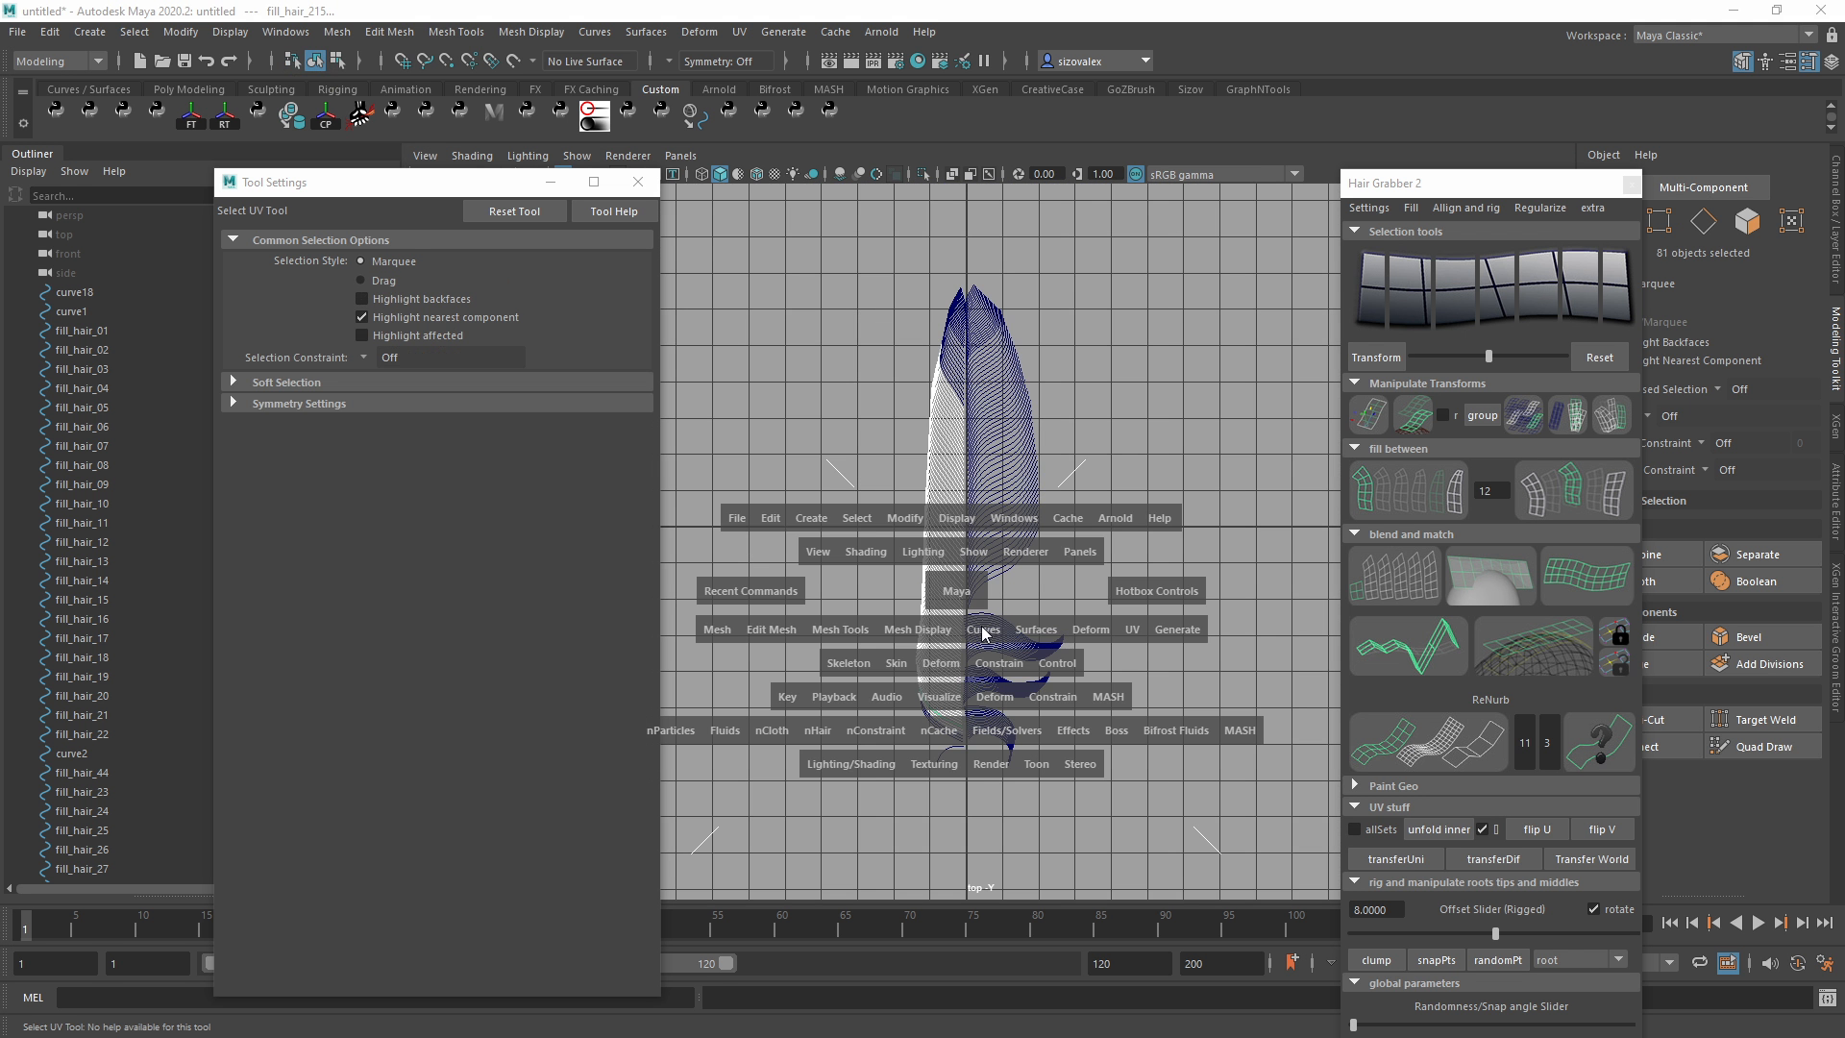
pyautogui.click(1096, 630)
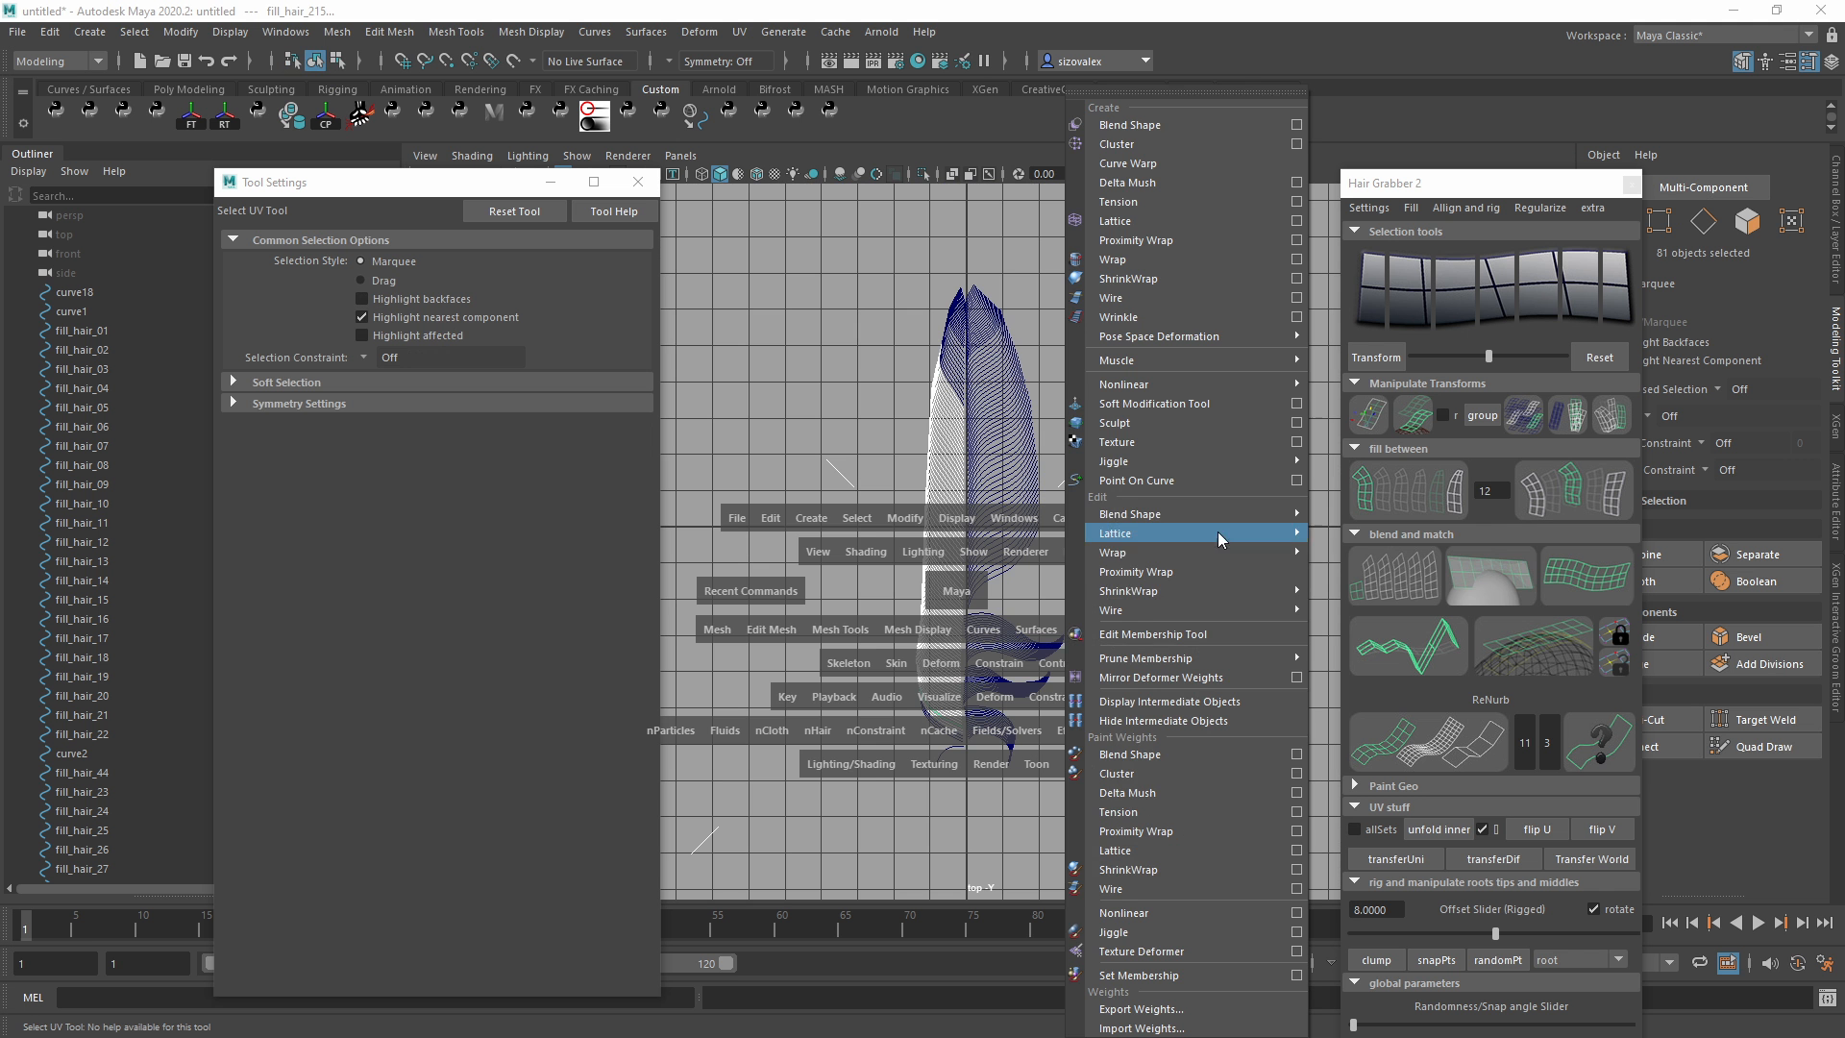
pyautogui.moveTo(1255, 513)
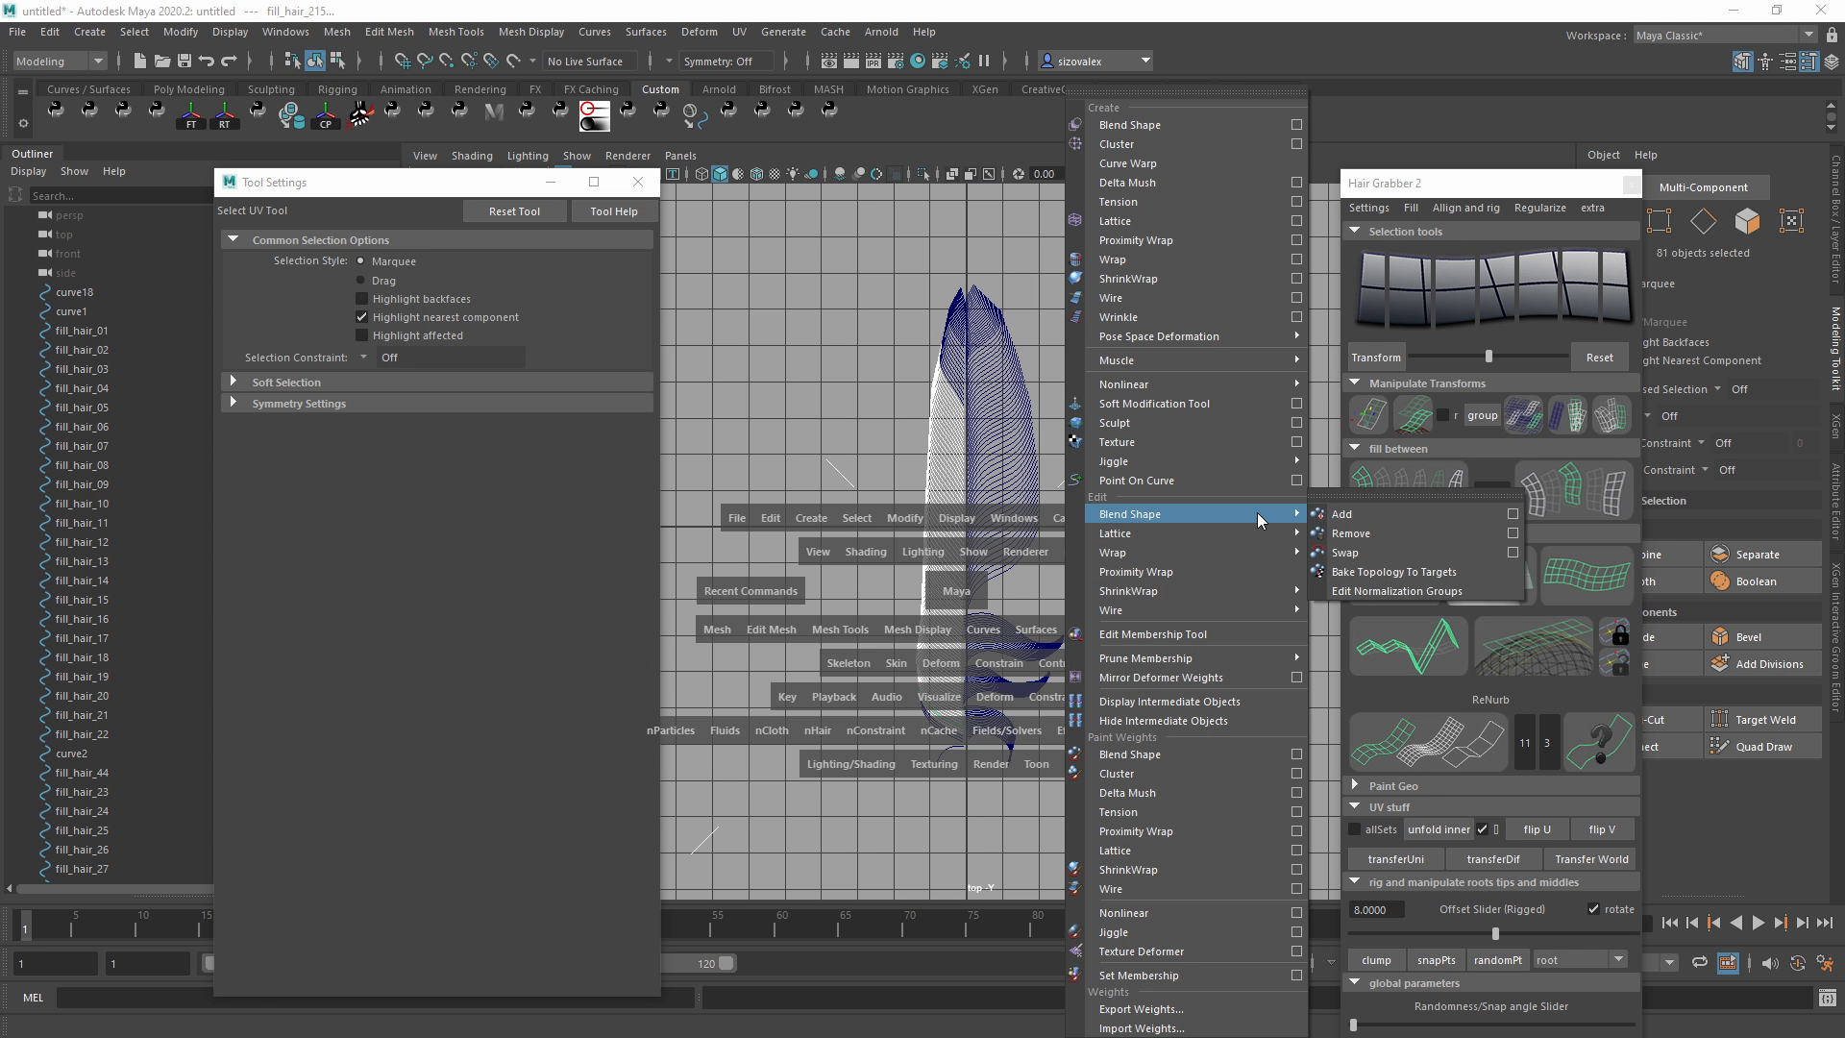
pyautogui.click(1191, 220)
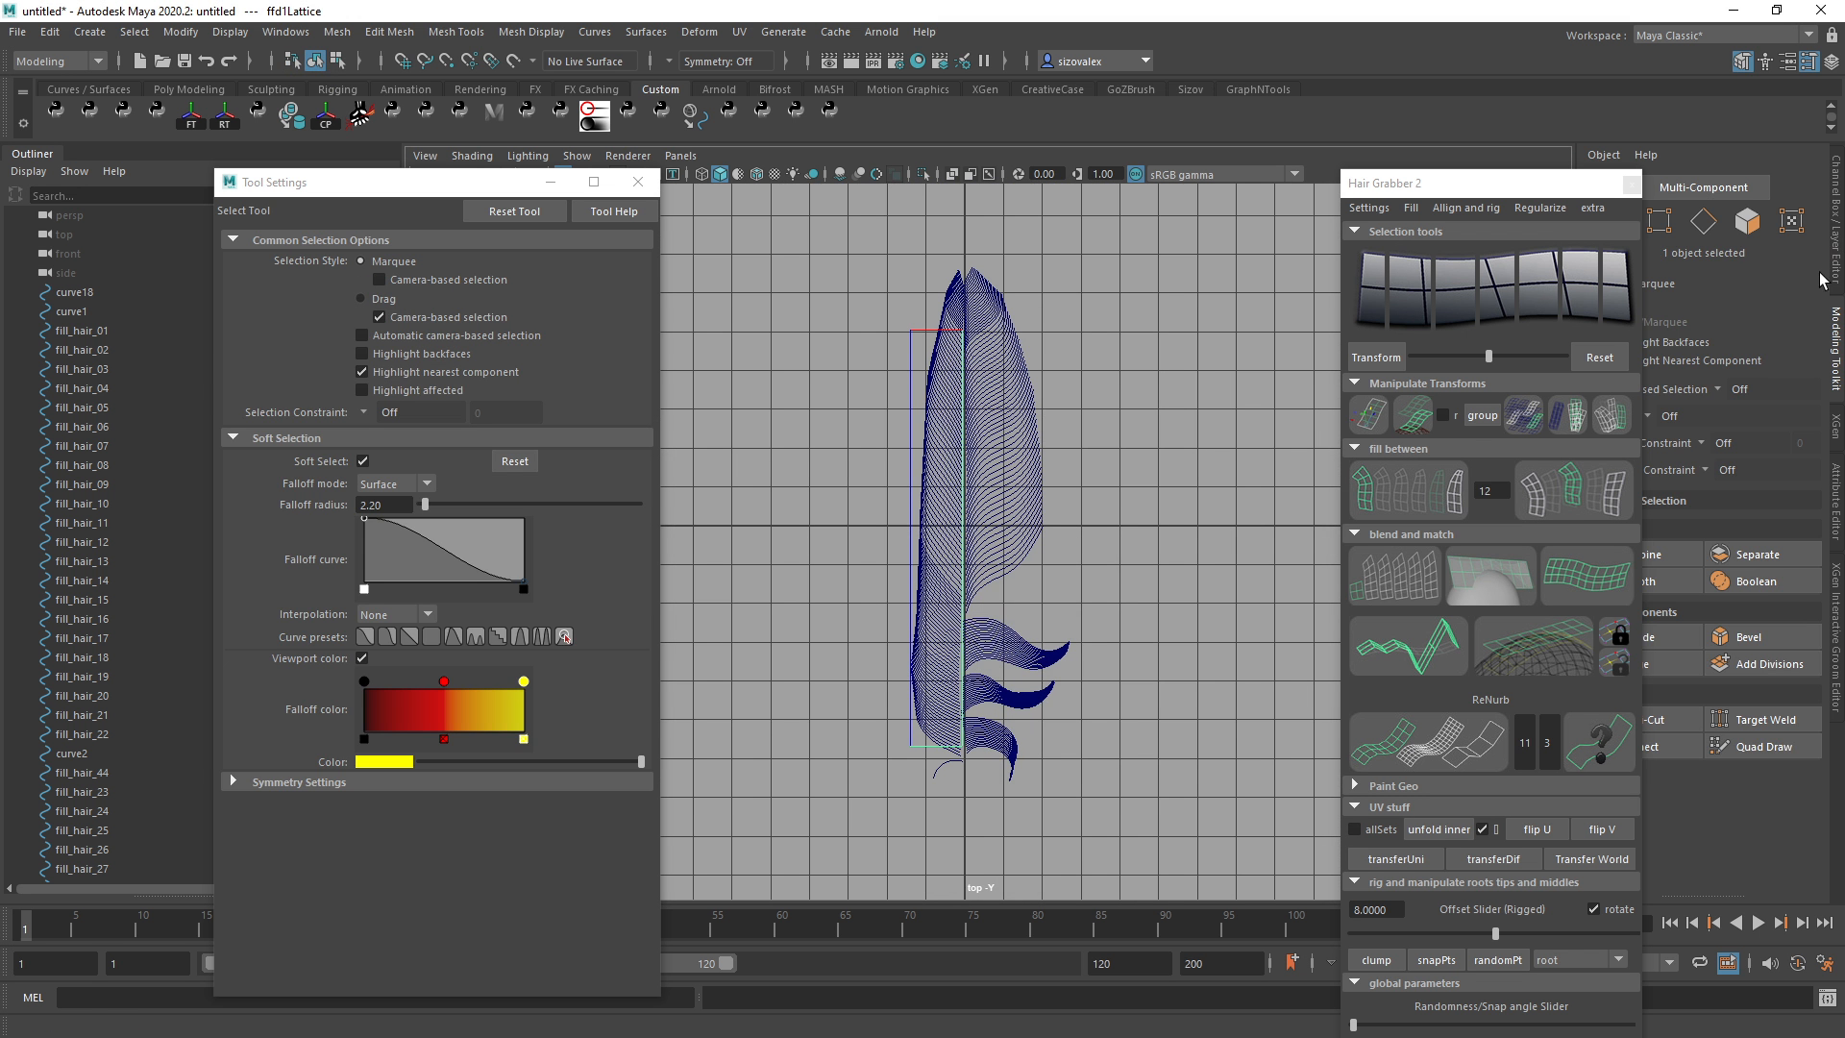
# Undo the trial change to the lattice's T Divisions and set its U Divisions to 14.
pyautogui.click(1835, 269)
pyautogui.click(1724, 394)
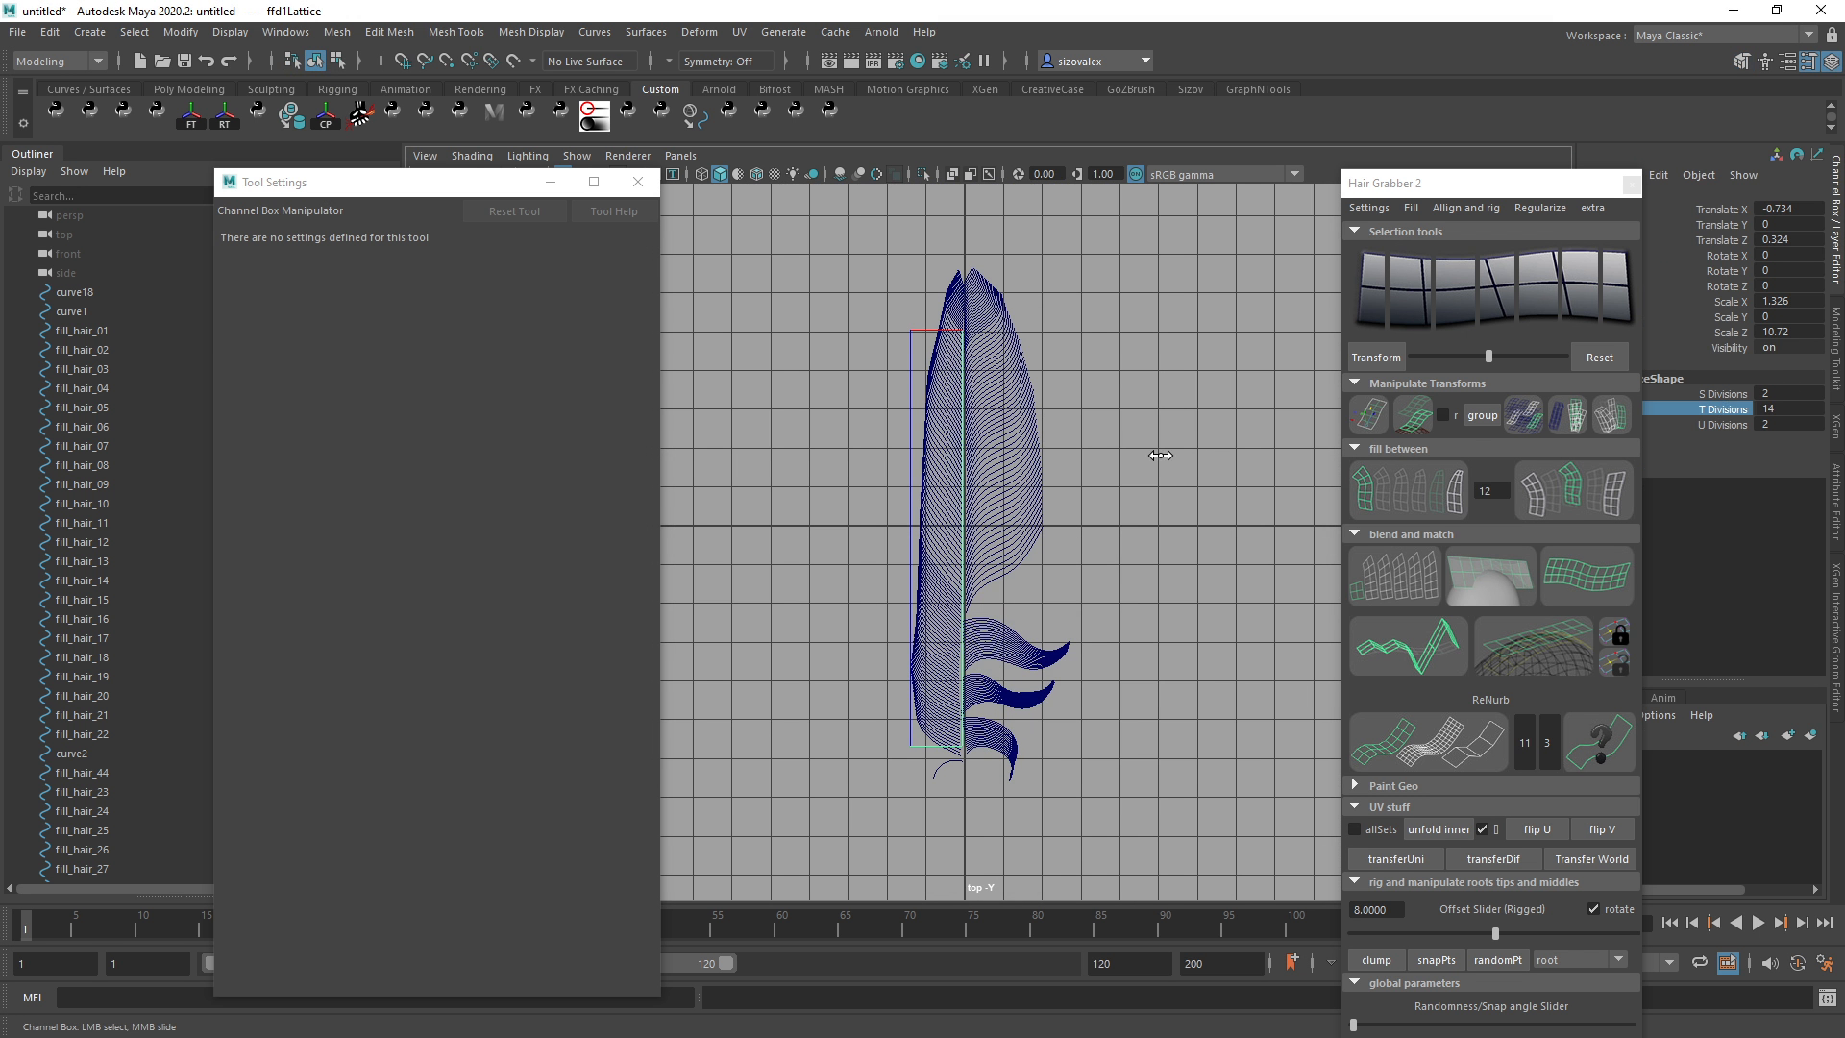
pyautogui.moveTo(1248, 402); pyautogui.dragTo(1303, 402, button='middle')
pyautogui.hotkey('ctrl', 'z')
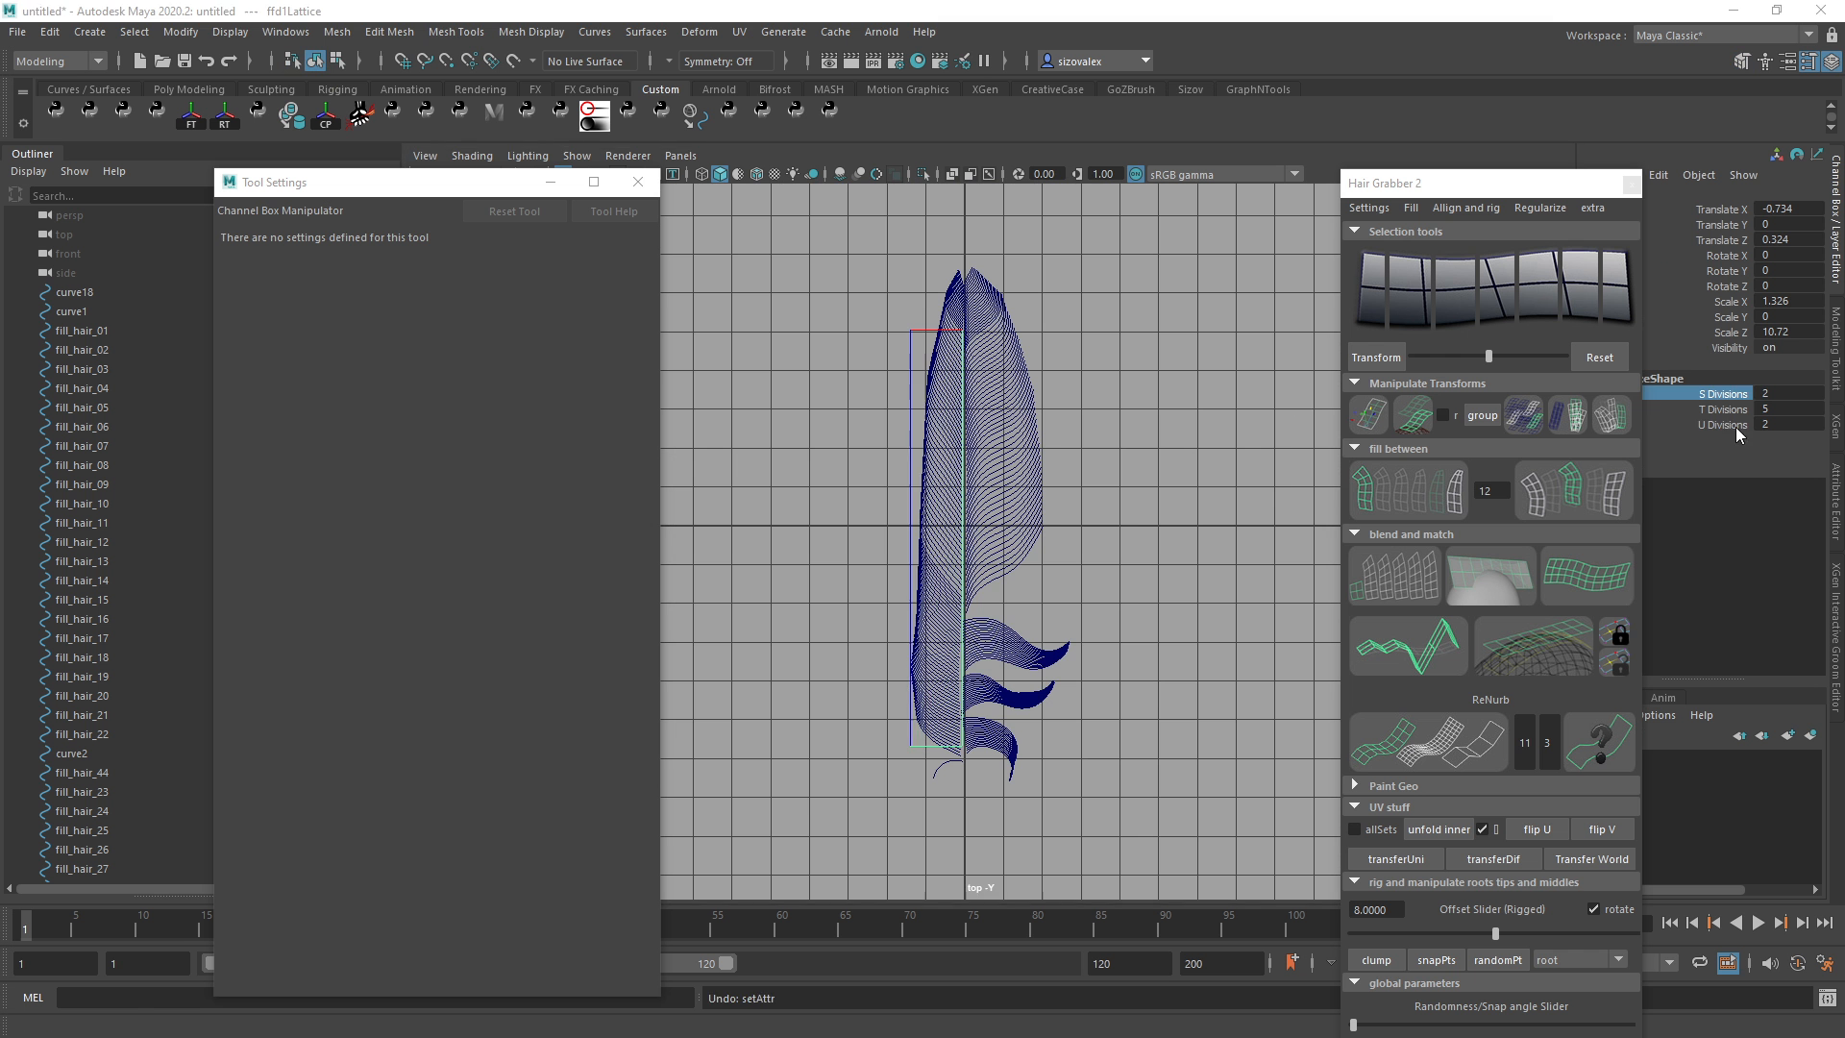
pyautogui.click(1735, 428)
pyautogui.moveTo(1062, 435); pyautogui.dragTo(1125, 494, button='middle')
pyautogui.press('q')
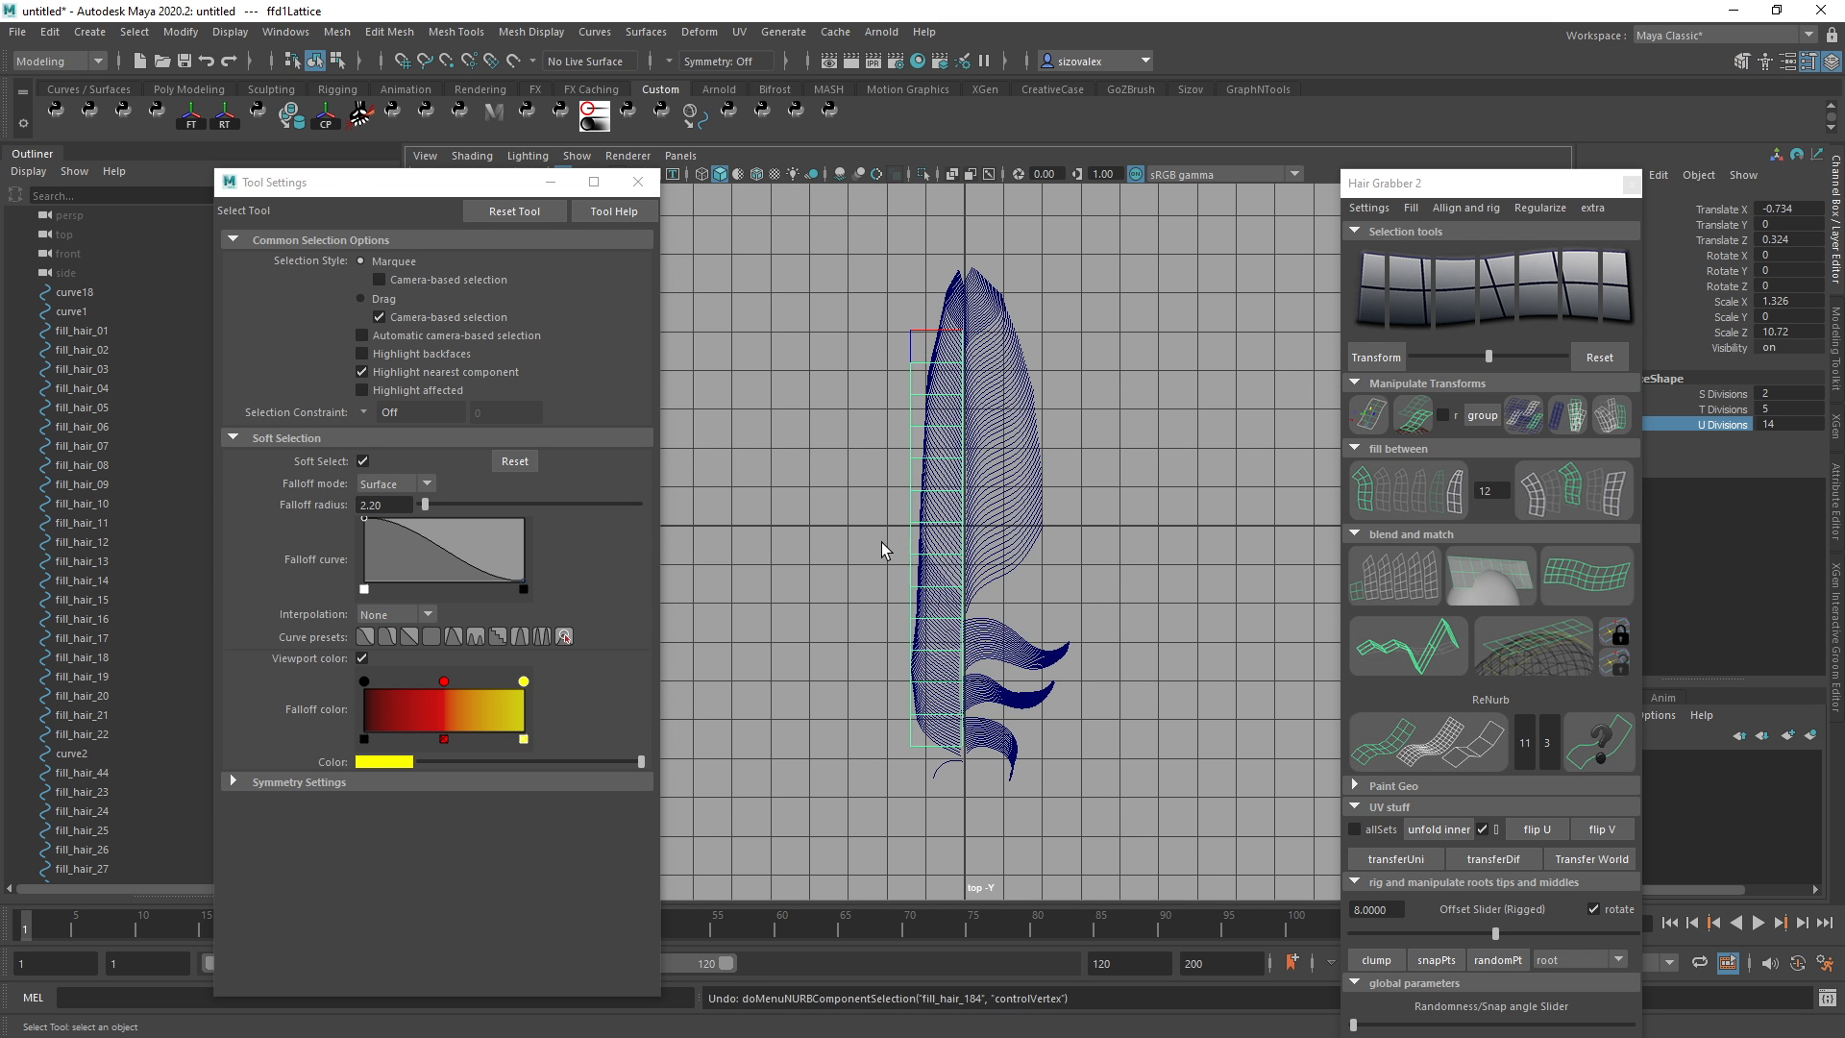
# Nudge the outer lattice points at the lower and upper left edge slightly outward, using a soft selection falloff radius of 2.69.
pyautogui.moveTo(886, 545); pyautogui.dragTo(955, 618)
pyautogui.press('w')
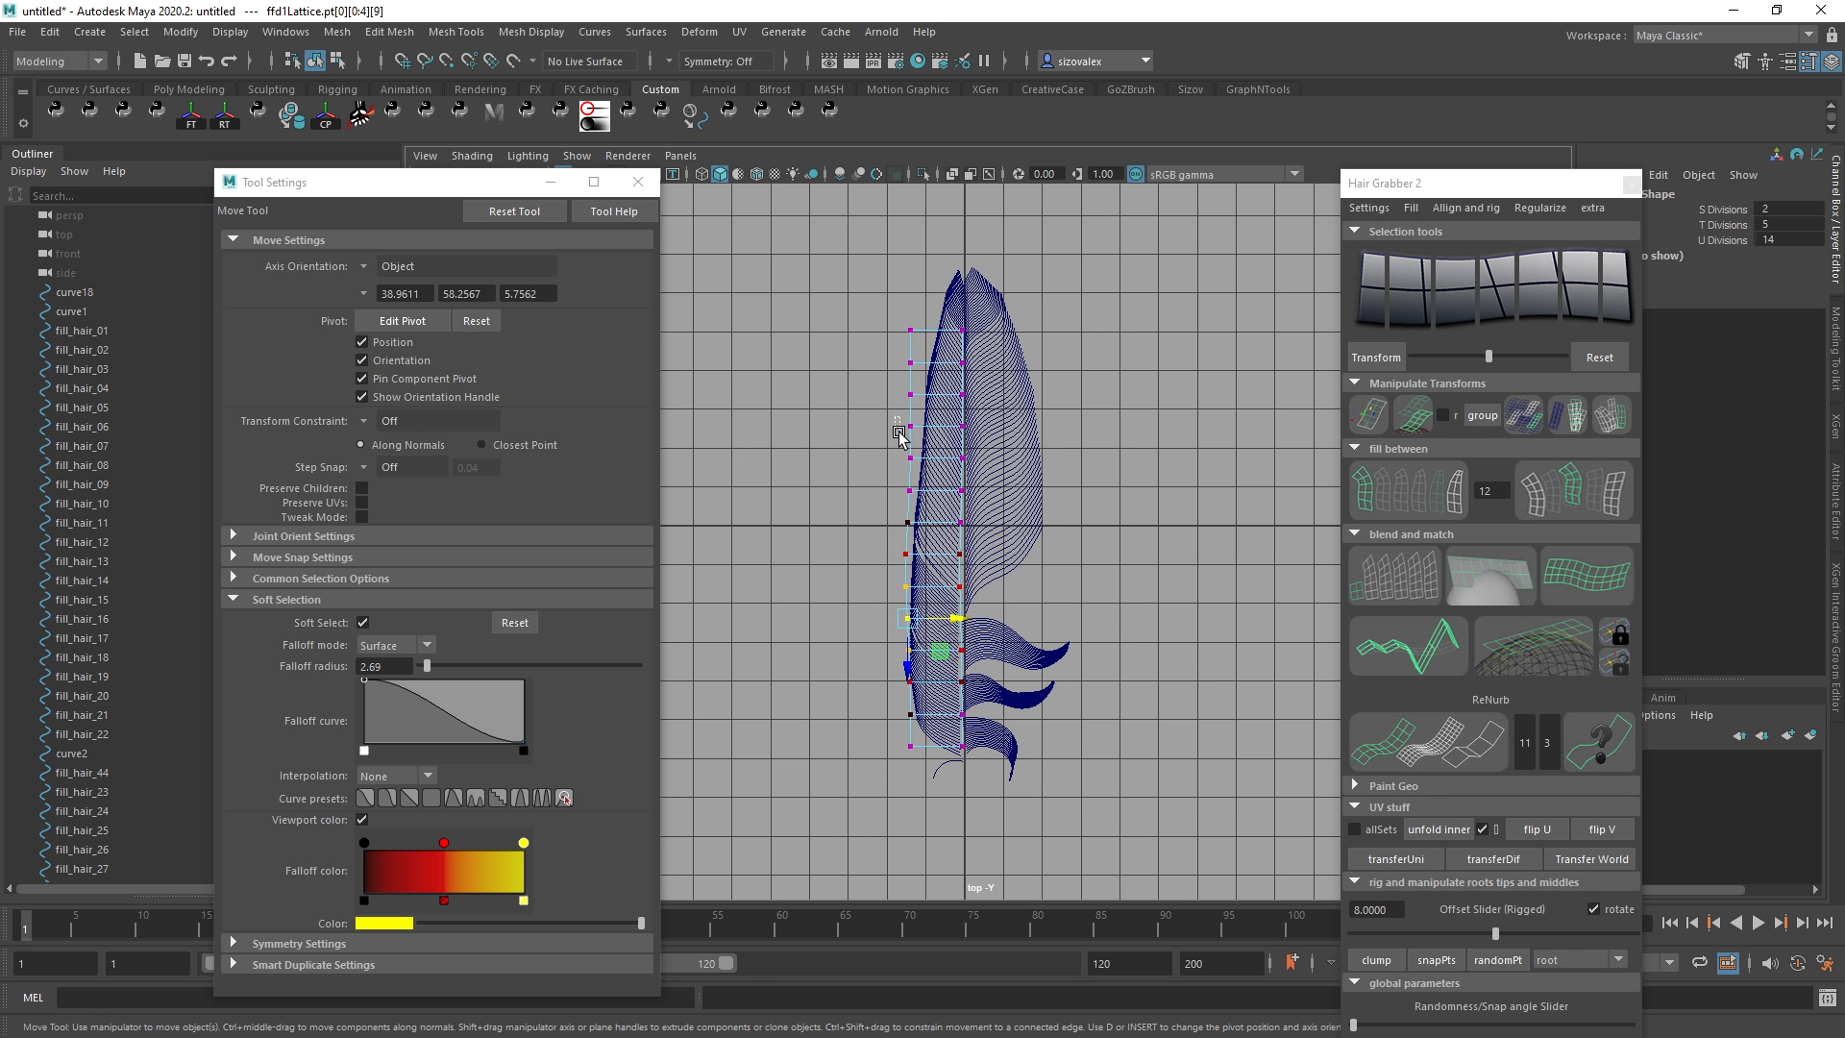
pyautogui.moveTo(890, 450); pyautogui.dragTo(934, 481)
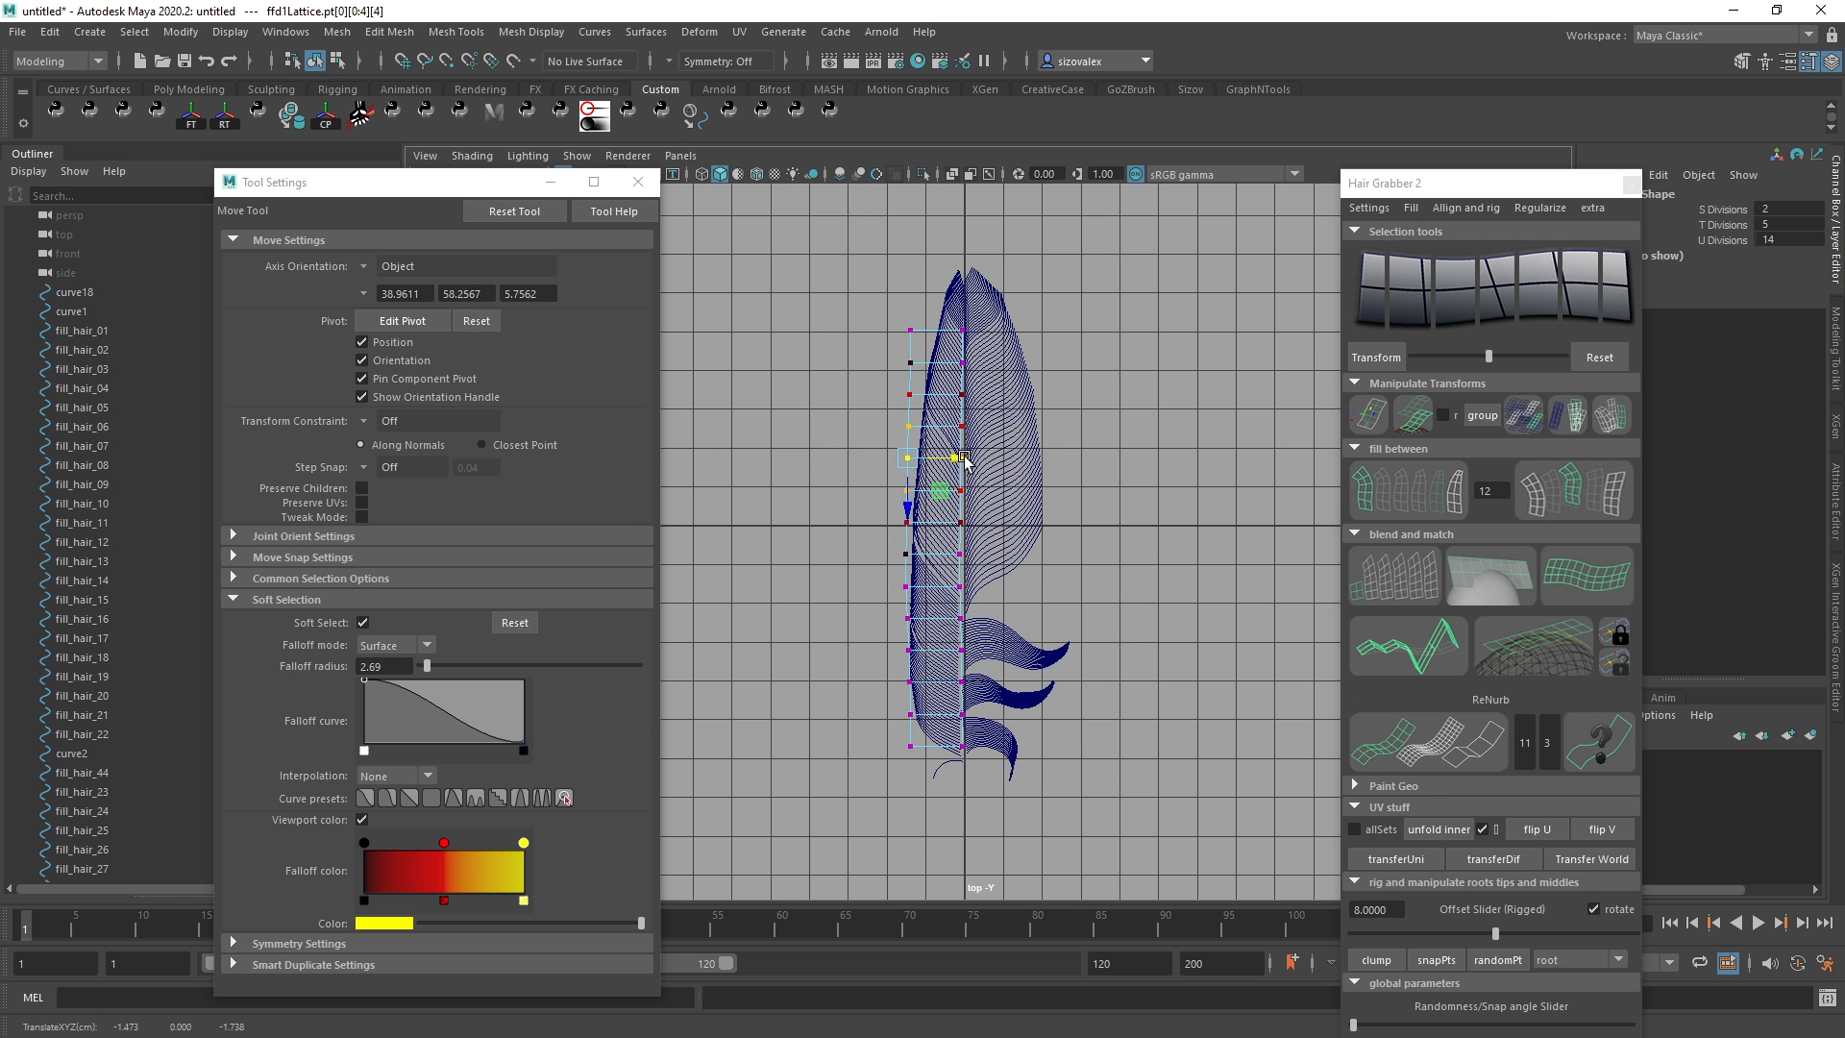
# Select the left-side barb curves and delete their history to bake in the lattice deformation.
pyautogui.press('q')
pyautogui.click(1170, 321)
pyautogui.keyDown('alt'); pyautogui.moveTo(1109, 370); pyautogui.dragTo(1186, 415, button='right'); pyautogui.keyUp('alt')
pyautogui.moveTo(783, 226); pyautogui.dragTo(940, 833)
pyautogui.hotkey('alt', 'shift', 'd')
pyautogui.click(1096, 486)
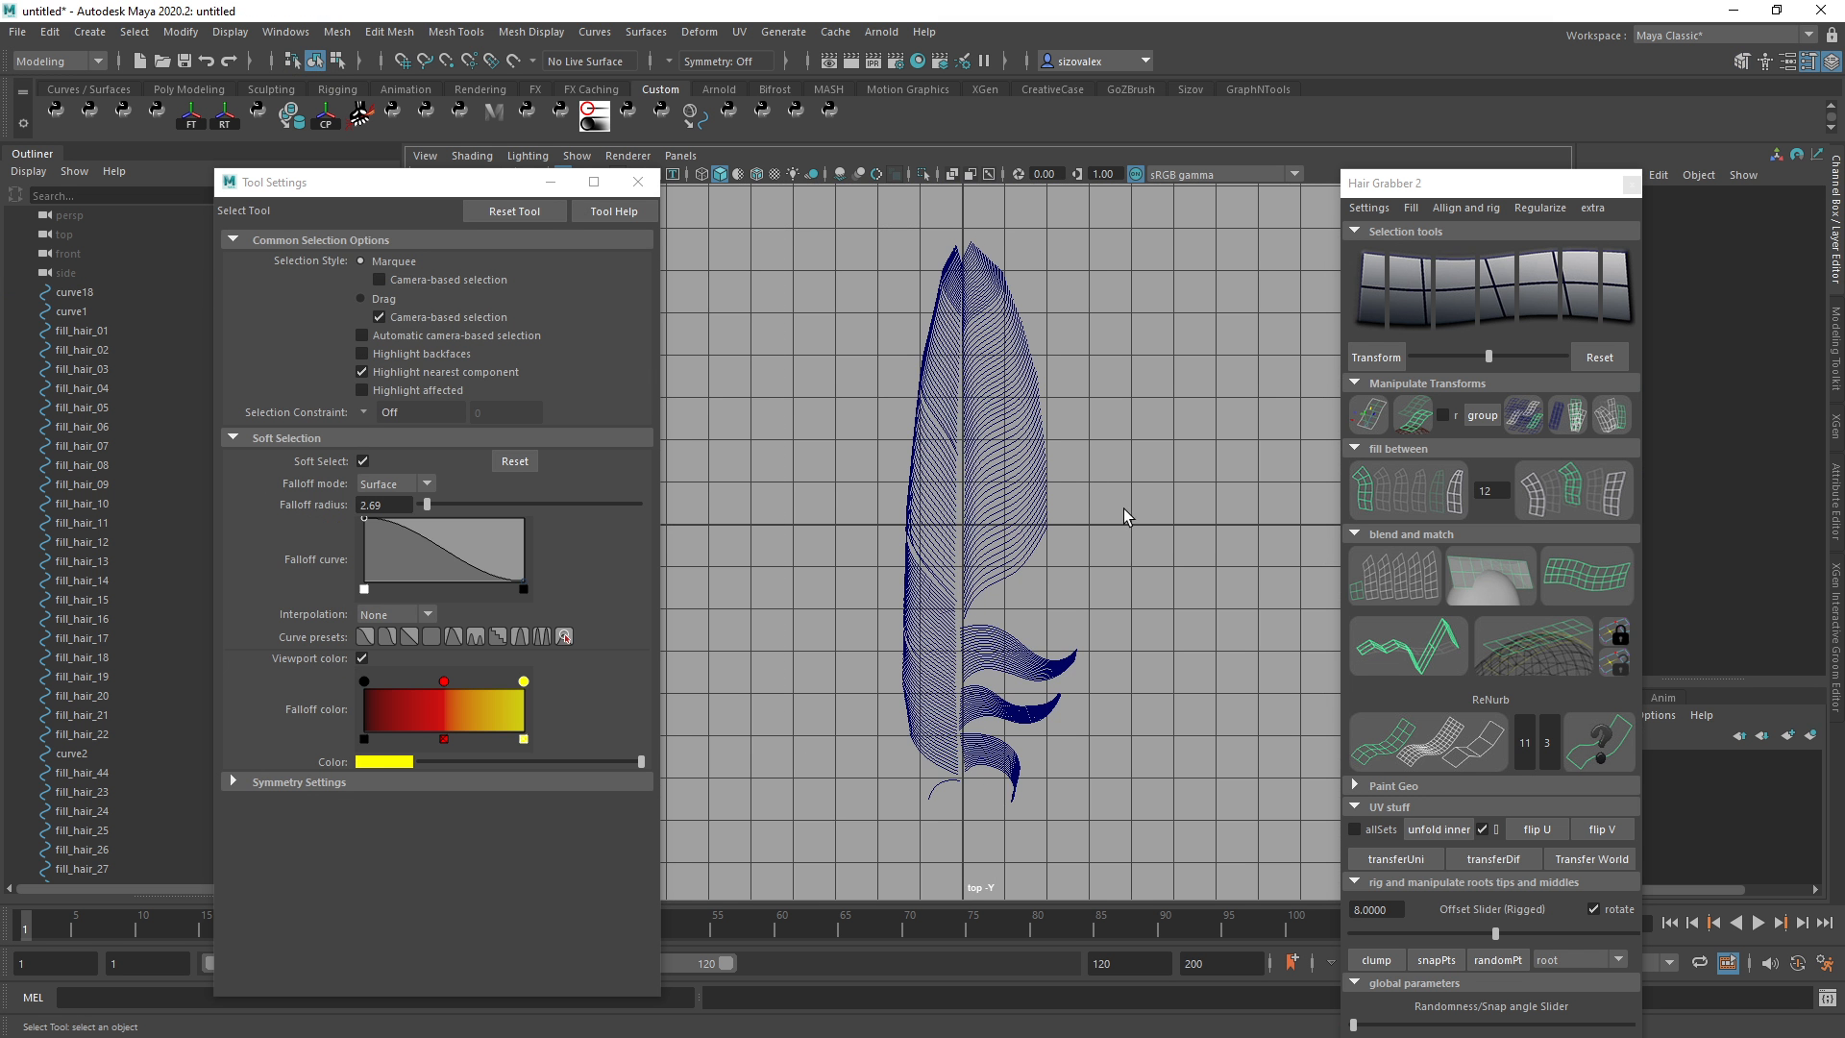
# Examine the feather's overall outline and the barb curves on both sides, selecting them as a group and individually.
pyautogui.moveTo(805, 226); pyautogui.dragTo(1058, 826)
pyautogui.click(1098, 427)
pyautogui.keyDown('alt'); pyautogui.moveTo(942, 505); pyautogui.dragTo(981, 520, button='right'); pyautogui.keyUp('alt')
pyautogui.moveTo(980, 520)
pyautogui.keyDown('alt'); pyautogui.mouseDown(button='middle')
pyautogui.moveTo(1024, 371)
pyautogui.moveTo(975, 531)
pyautogui.mouseUp(button='middle'); pyautogui.keyUp('alt')
pyautogui.moveTo(1019, 428); pyautogui.dragTo(1058, 597)
pyautogui.press('w')
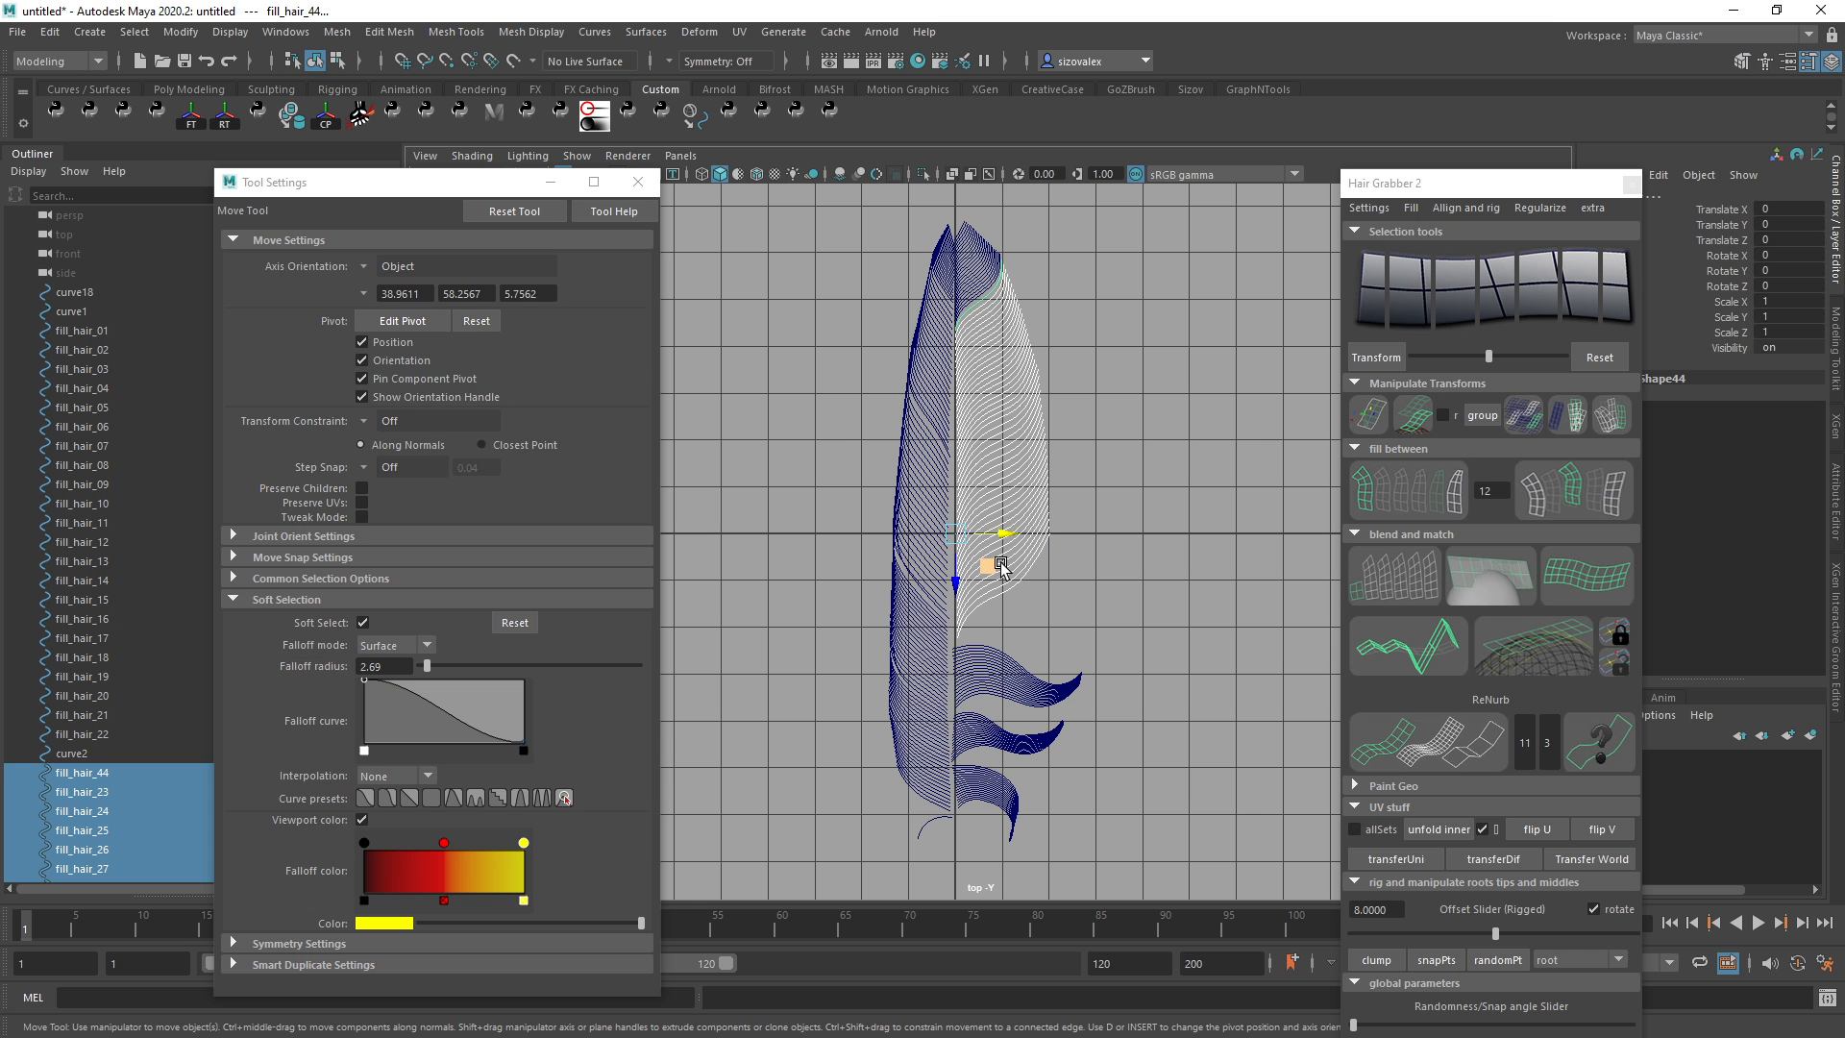
pyautogui.click(1000, 472)
pyautogui.click(994, 355)
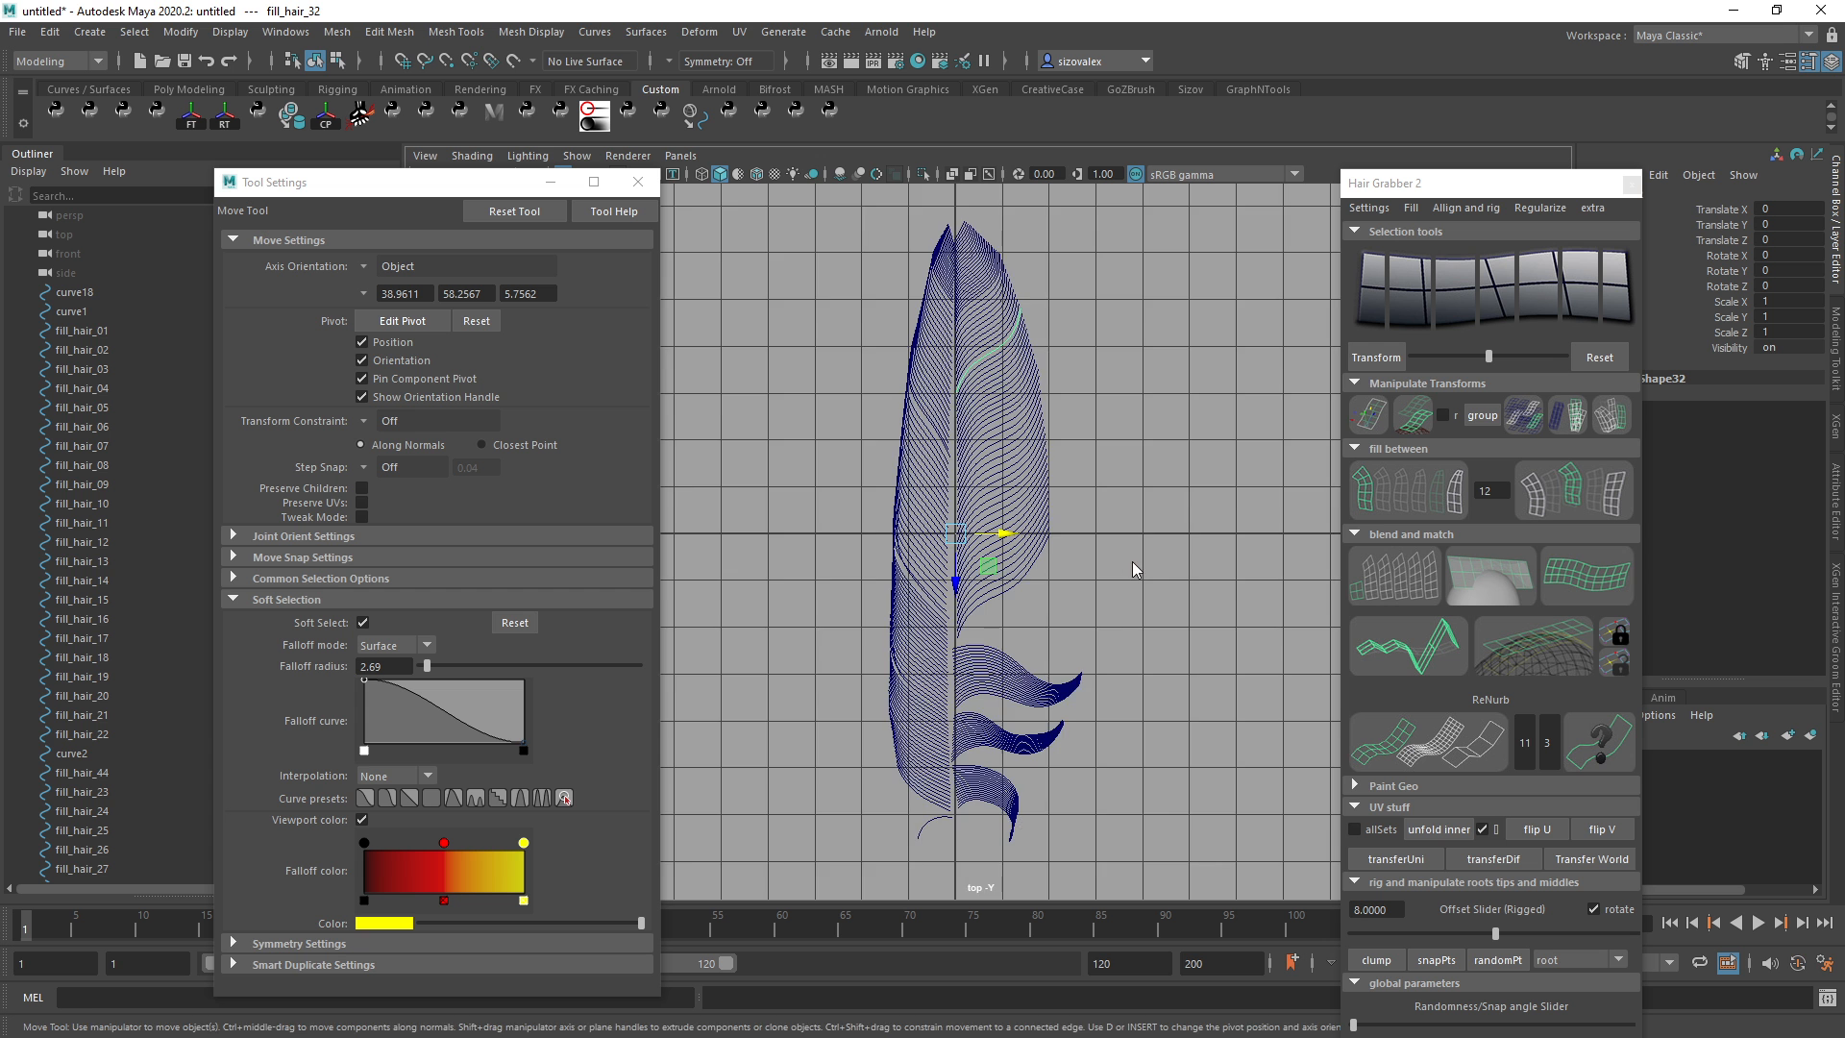
pyautogui.keyDown('alt'); pyautogui.moveTo(1135, 570); pyautogui.dragTo(1009, 632, button='right'); pyautogui.keyUp('alt')
pyautogui.keyDown('alt'); pyautogui.moveTo(1009, 631); pyautogui.dragTo(1000, 585, button='middle'); pyautogui.keyUp('alt')
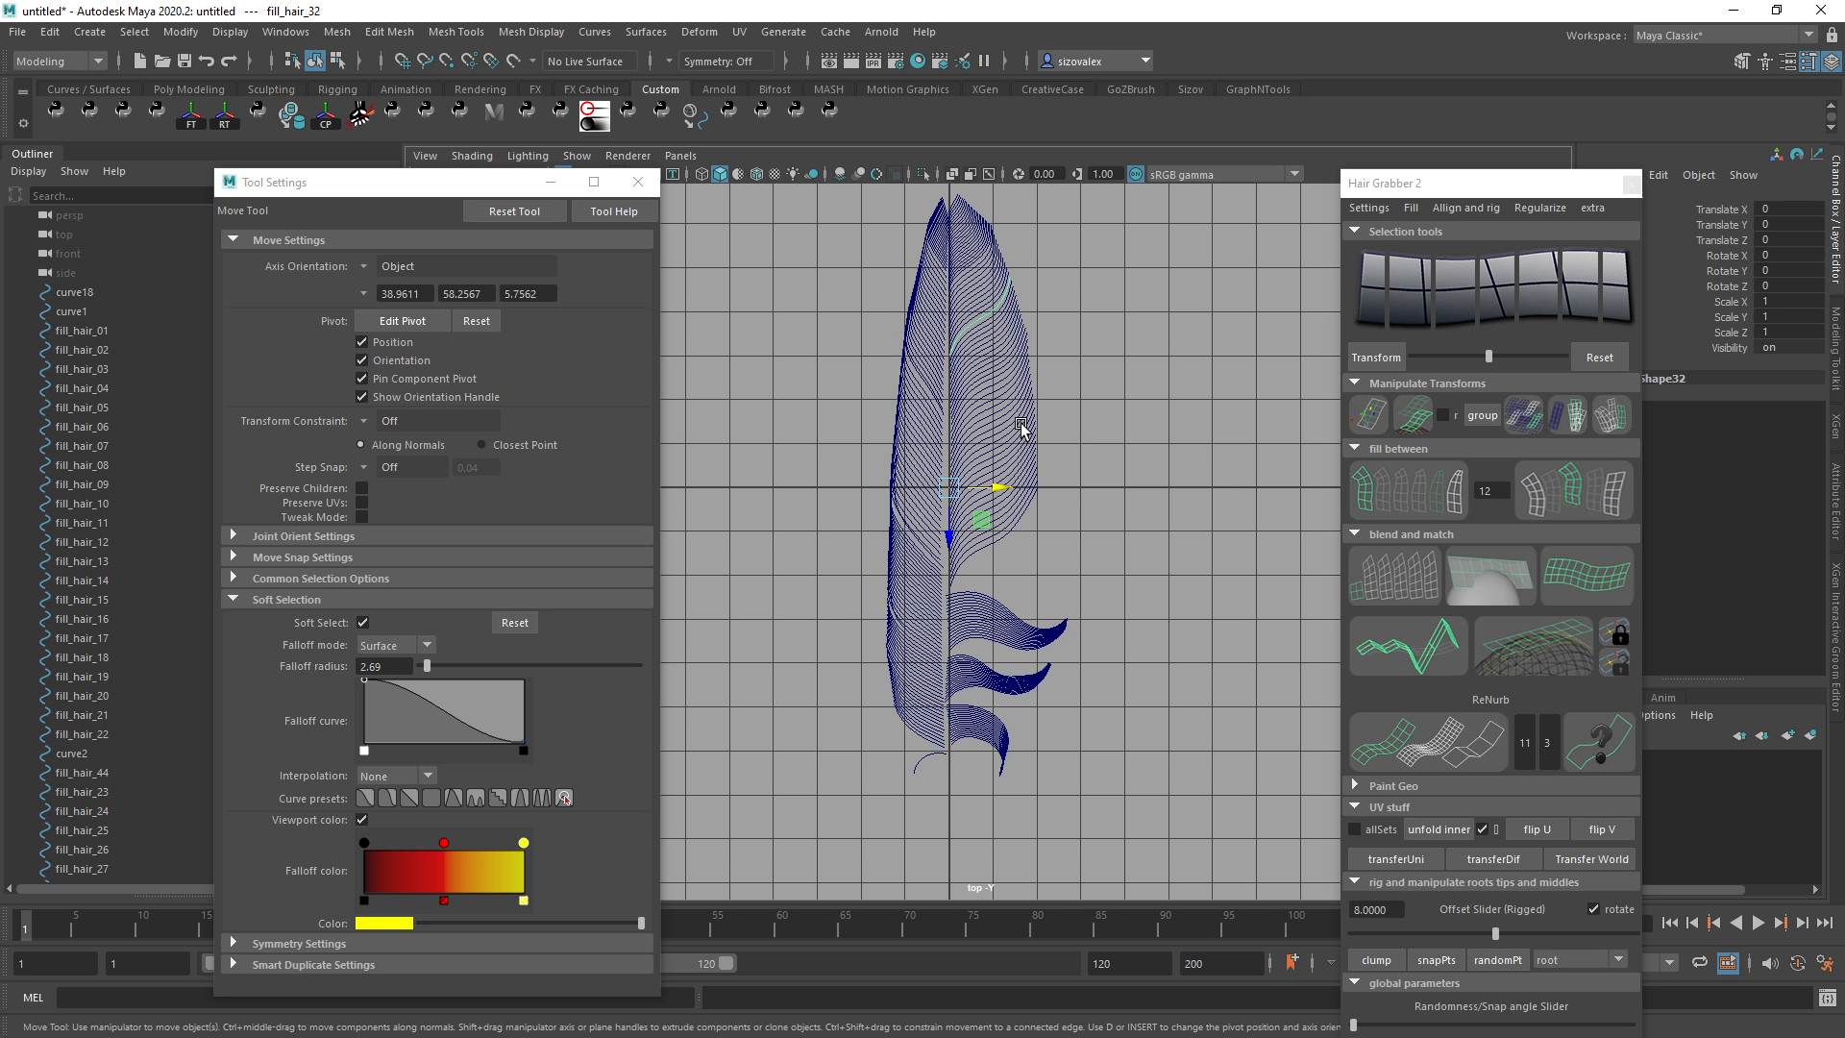
pyautogui.moveTo(850, 192); pyautogui.dragTo(1129, 860)
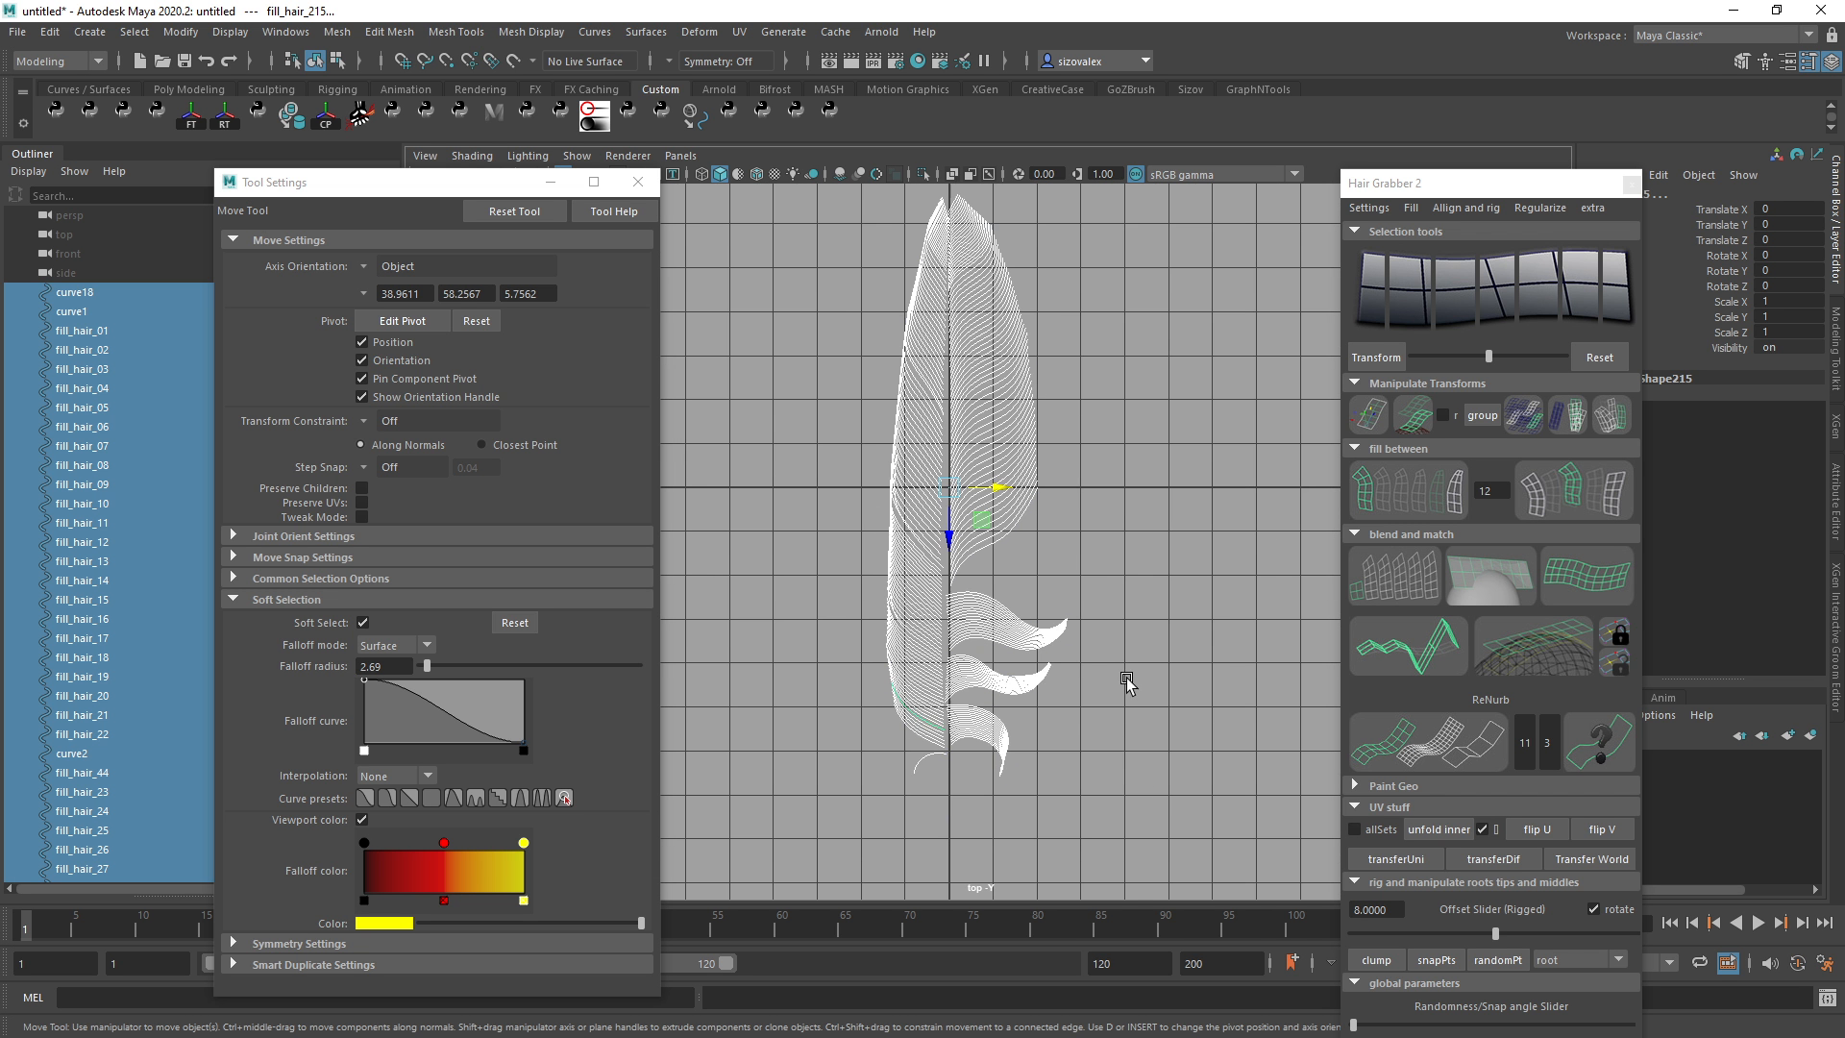
pyautogui.keyDown('alt'); pyautogui.moveTo(887, 488); pyautogui.dragTo(895, 492, button='right'); pyautogui.keyUp('alt')
pyautogui.keyDown('alt'); pyautogui.moveTo(892, 496); pyautogui.dragTo(890, 521, button='middle'); pyautogui.keyUp('alt')
pyautogui.keyDown('alt'); pyautogui.moveTo(984, 539); pyautogui.dragTo(947, 502, button='right'); pyautogui.keyUp('alt')
pyautogui.keyDown('alt'); pyautogui.moveTo(947, 503); pyautogui.dragTo(946, 524, button='middle'); pyautogui.keyUp('alt')
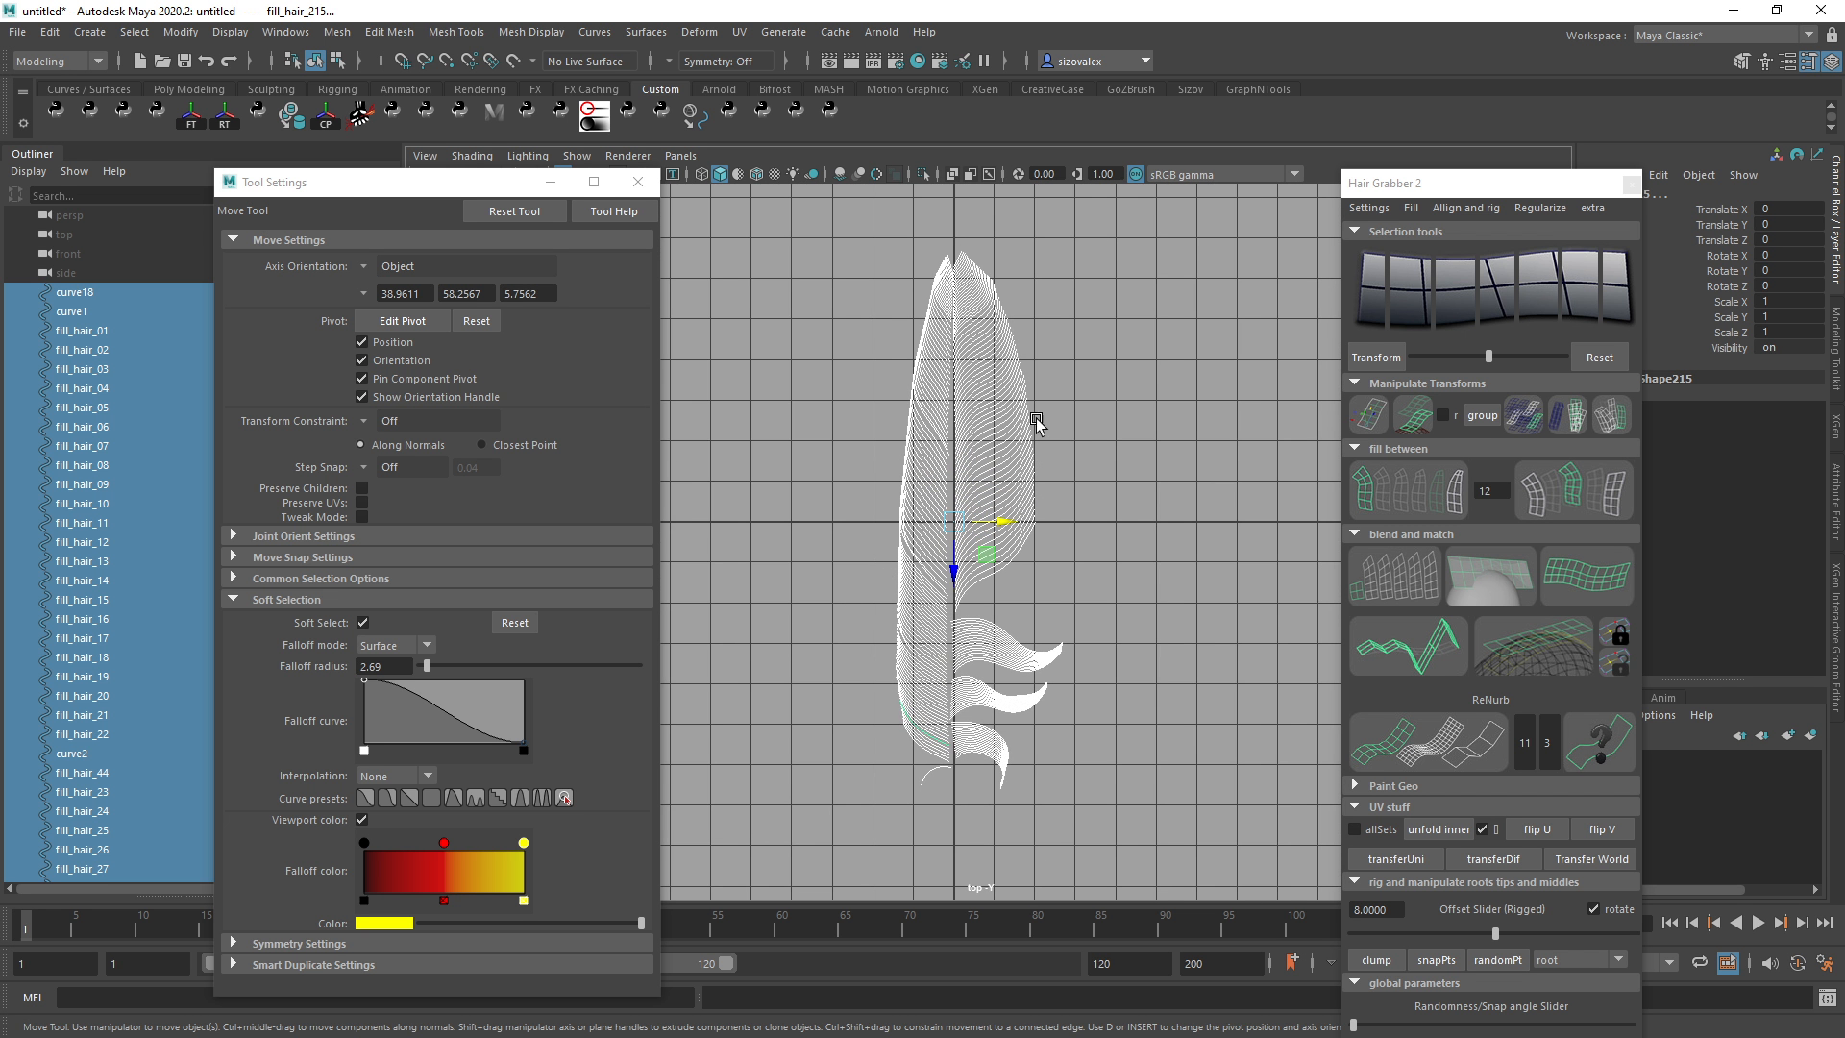
pyautogui.click(1113, 392)
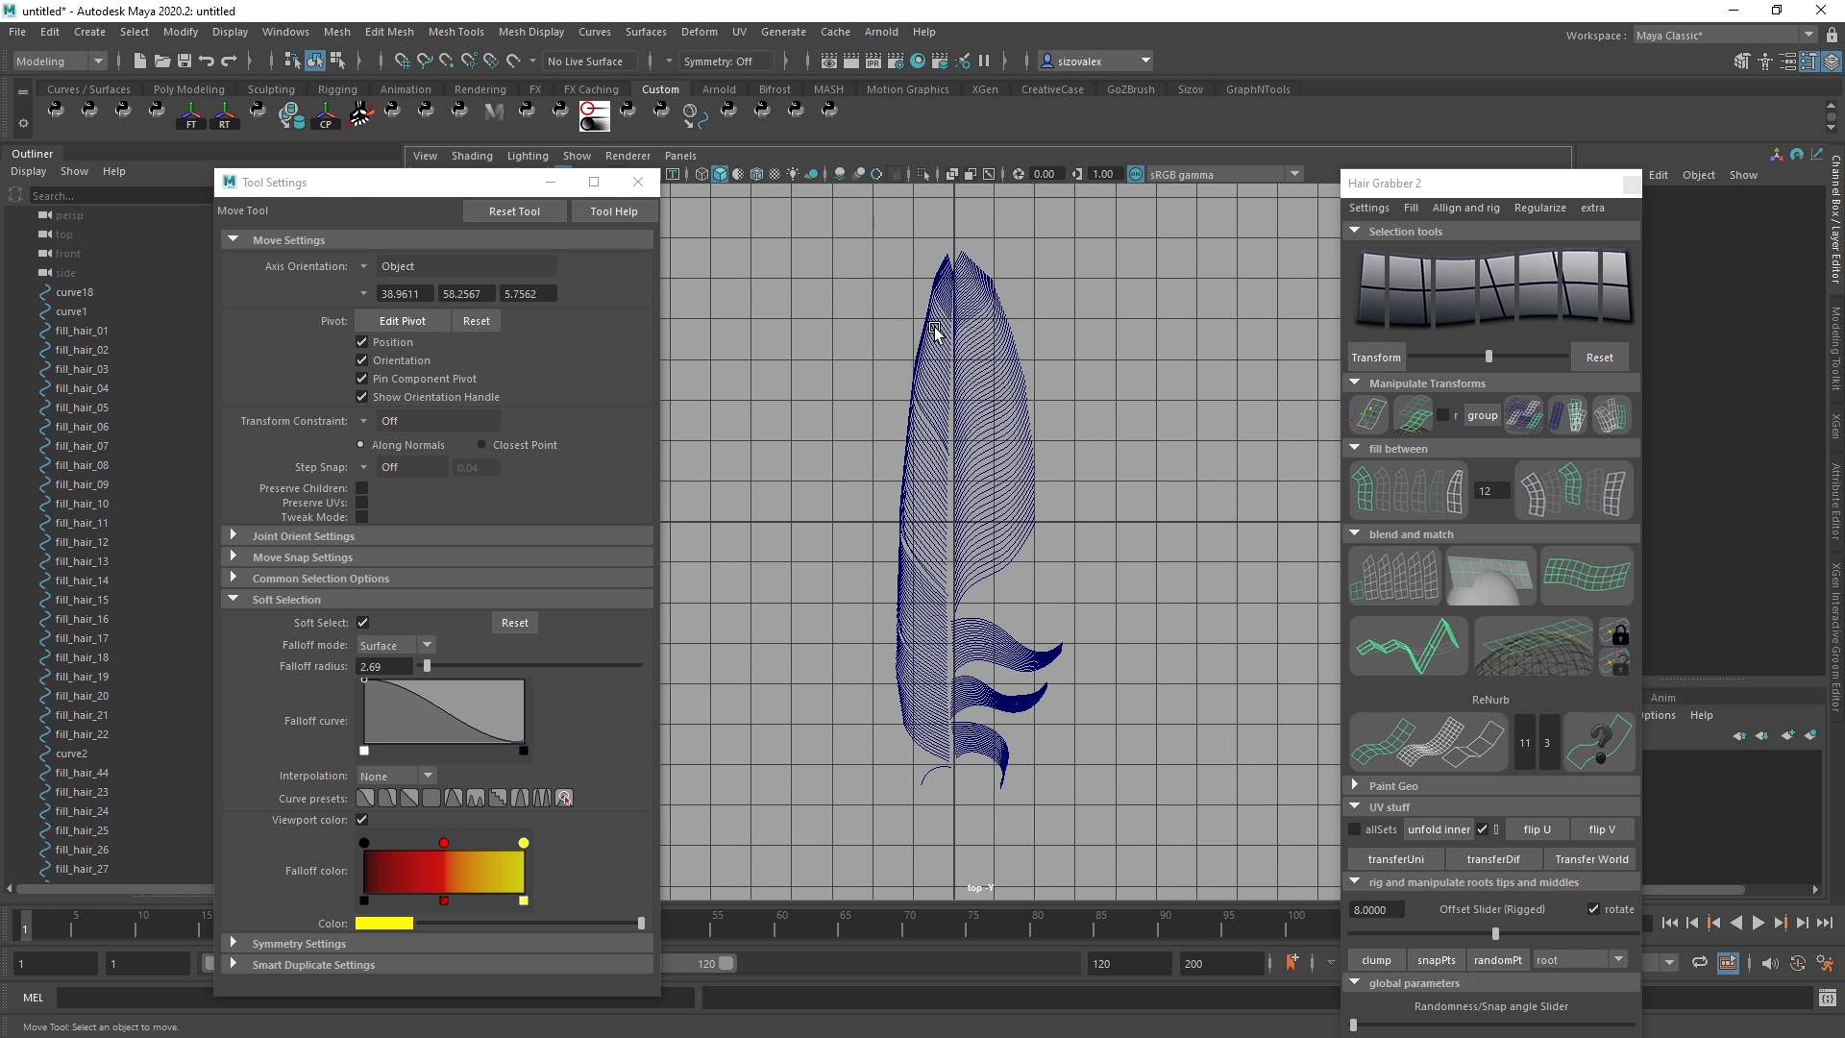
pyautogui.moveTo(838, 221); pyautogui.dragTo(1084, 773)
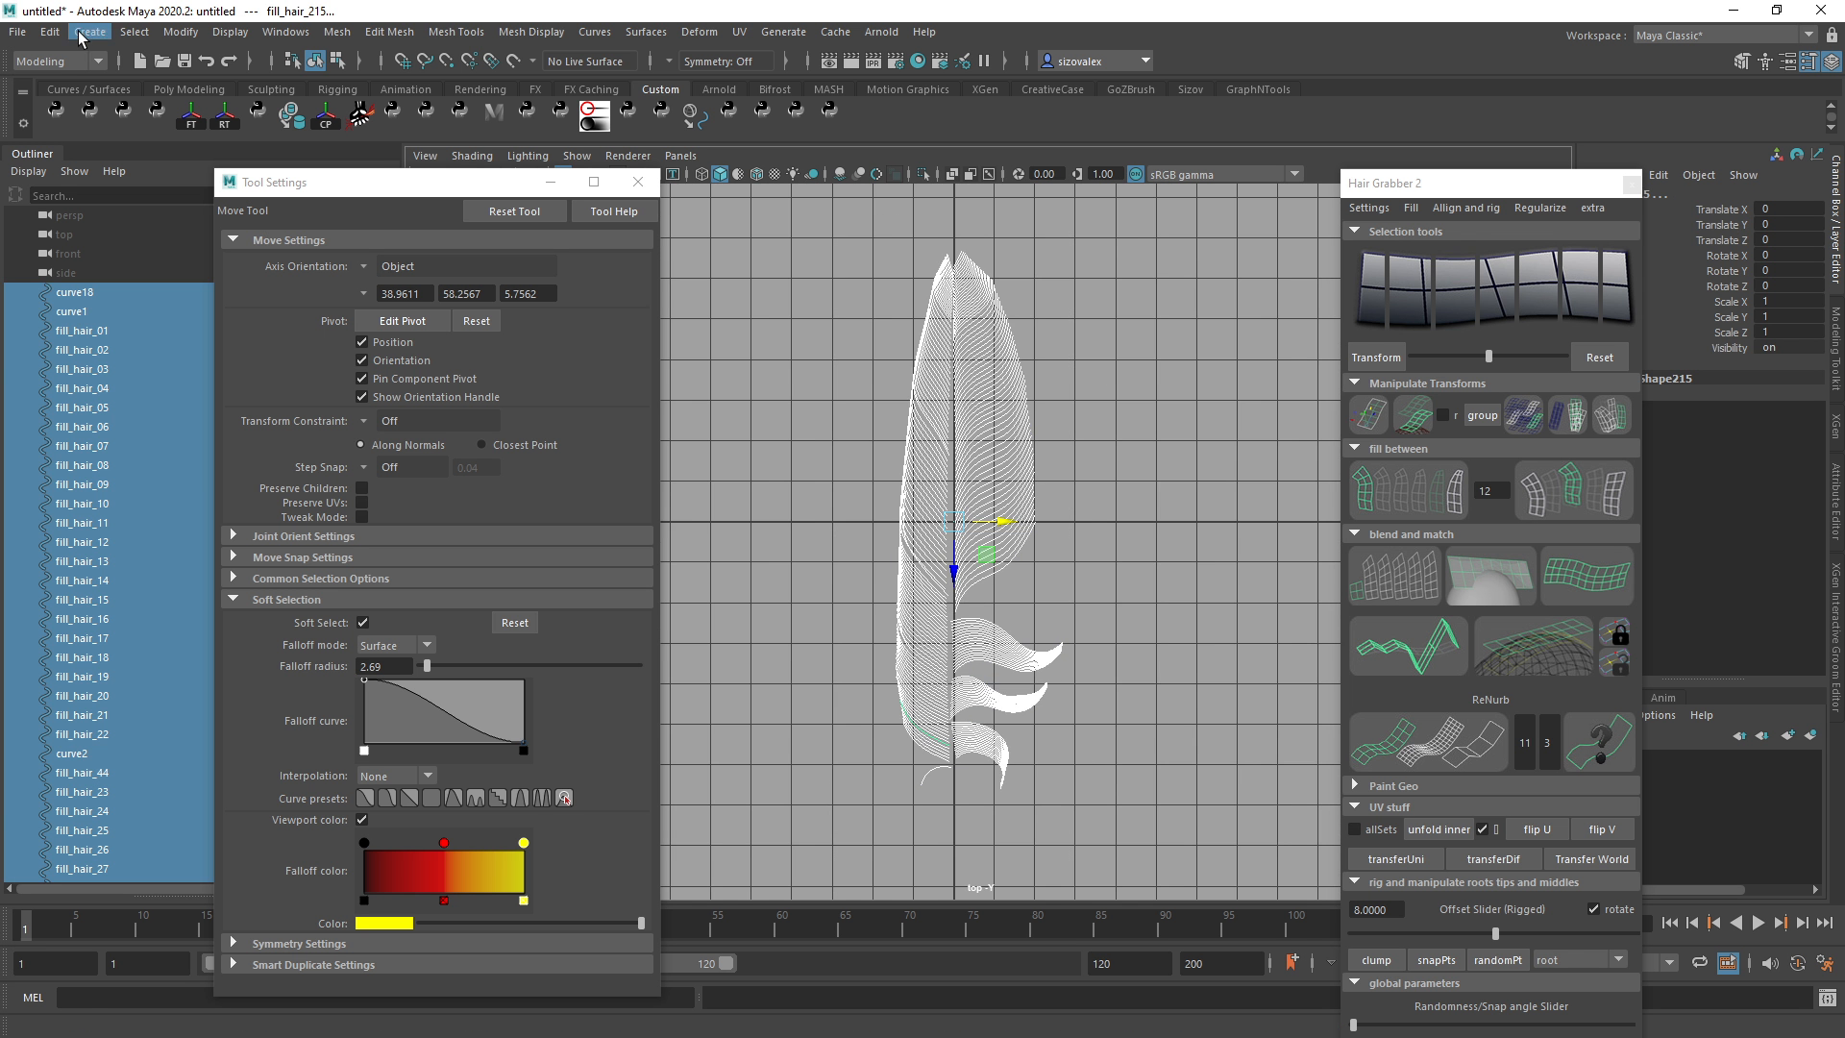
# Display the control vertices of the topmost left-side barb and select its tip vertex.
pyautogui.scroll(3, 961, 223)
pyautogui.keyDown('alt'); pyautogui.moveTo(961, 223); pyautogui.dragTo(978, 636, button='middle'); pyautogui.keyUp('alt')
pyautogui.scroll(5, 939, 415)
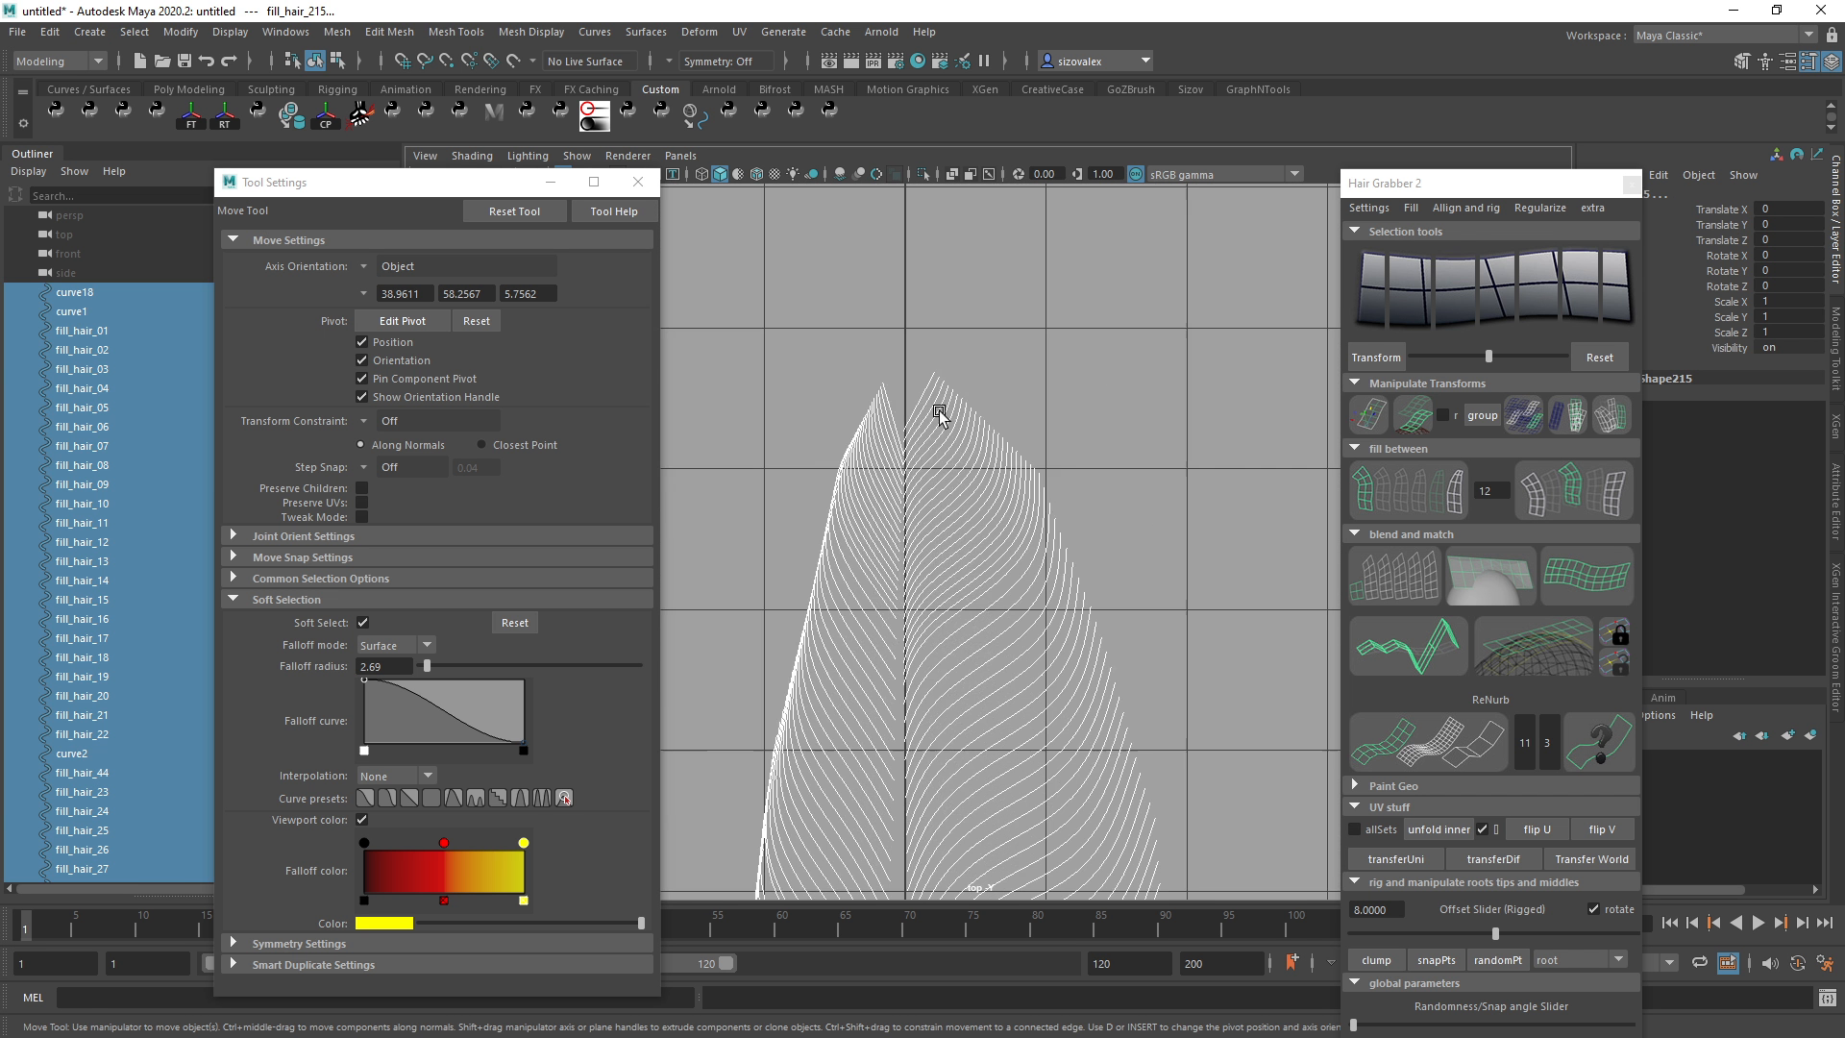
pyautogui.keyDown('alt'); pyautogui.moveTo(980, 465); pyautogui.dragTo(1036, 543, button='middle'); pyautogui.keyUp('alt')
pyautogui.click(924, 442)
pyautogui.scroll(1, 977, 479)
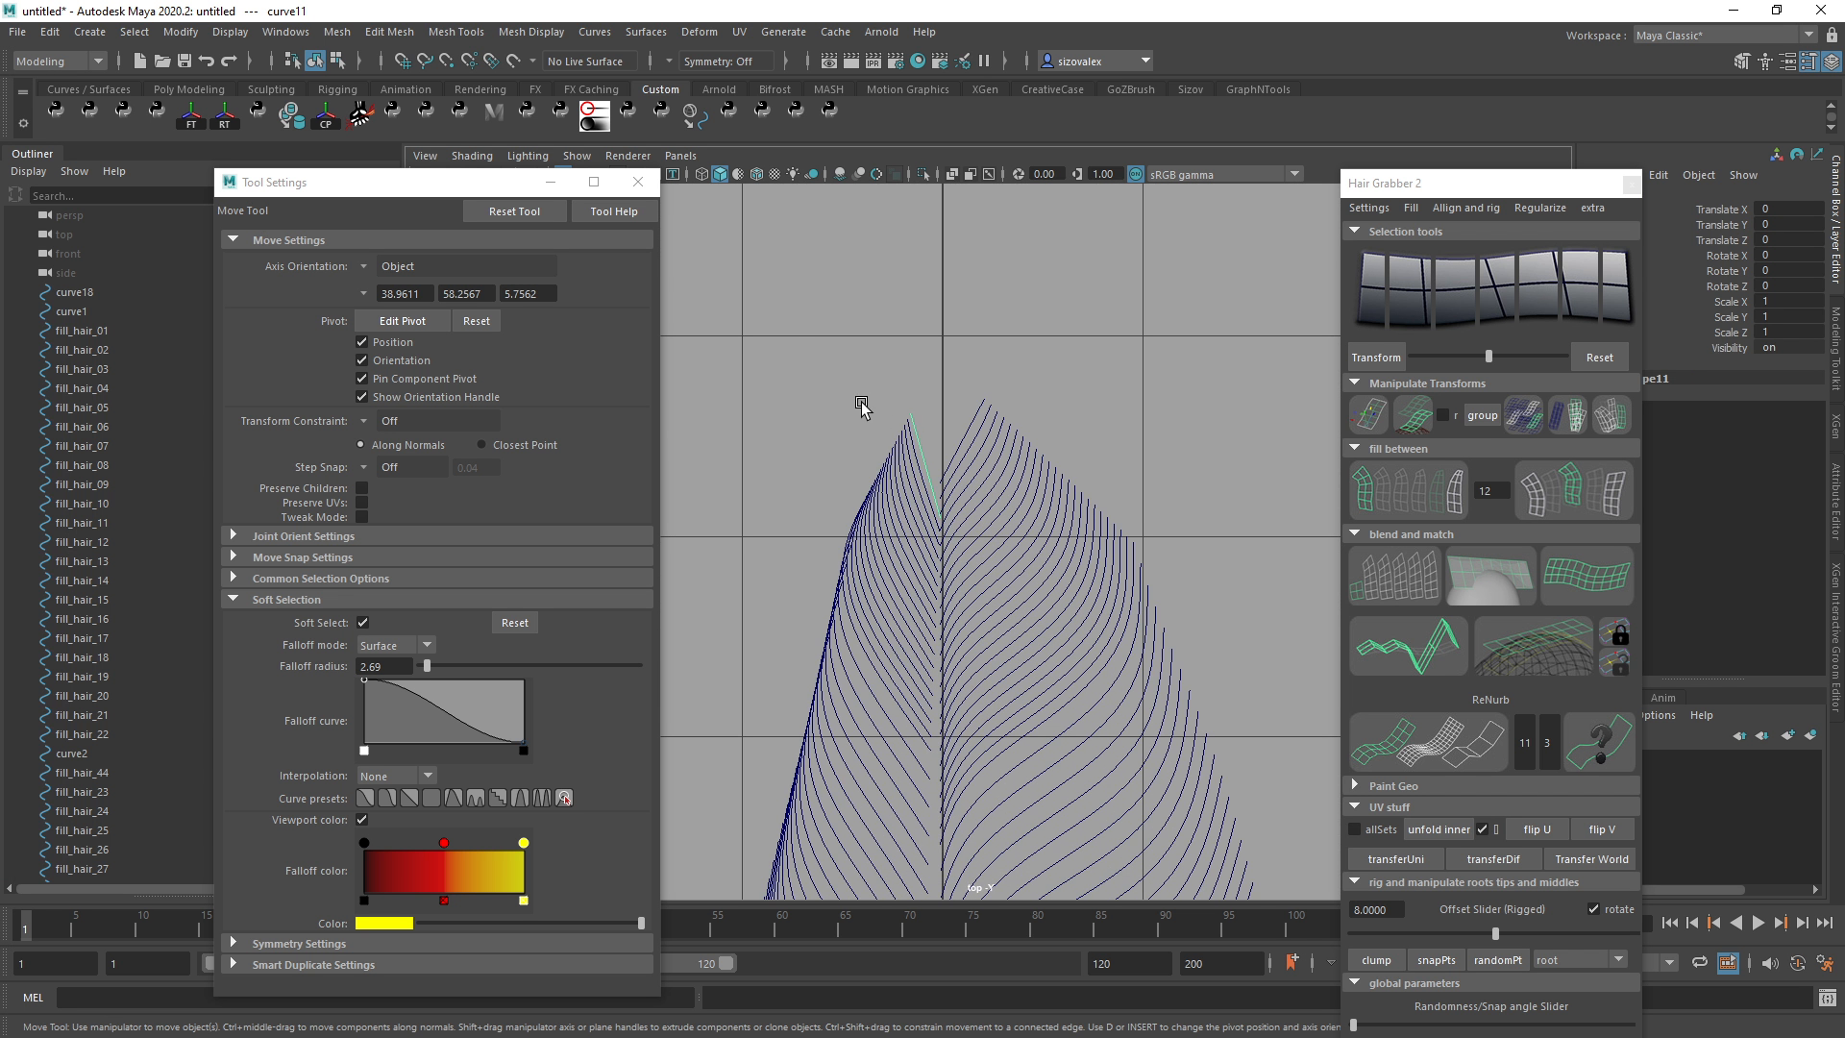
pyautogui.moveTo(860, 404); pyautogui.dragTo(931, 505)
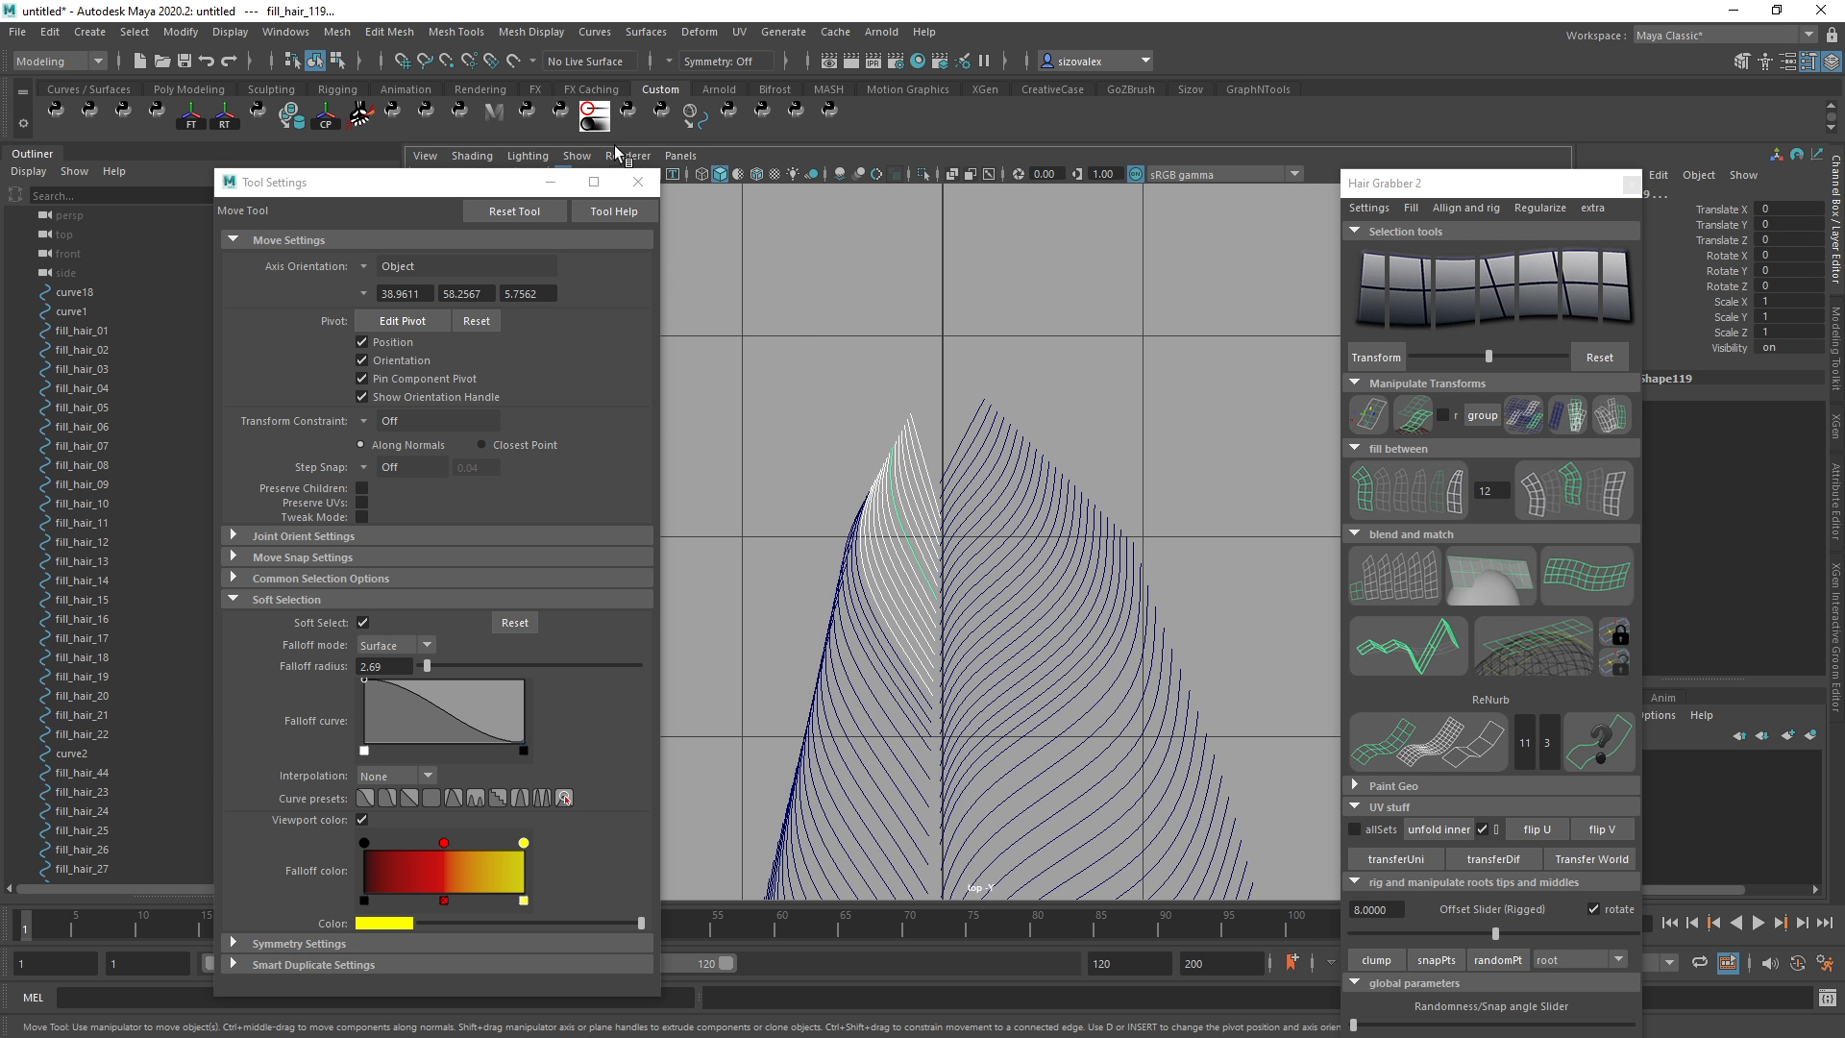
pyautogui.moveTo(912, 470); pyautogui.dragTo(802, 403, button='right')
pyautogui.hotkey('ctrl', 'z')
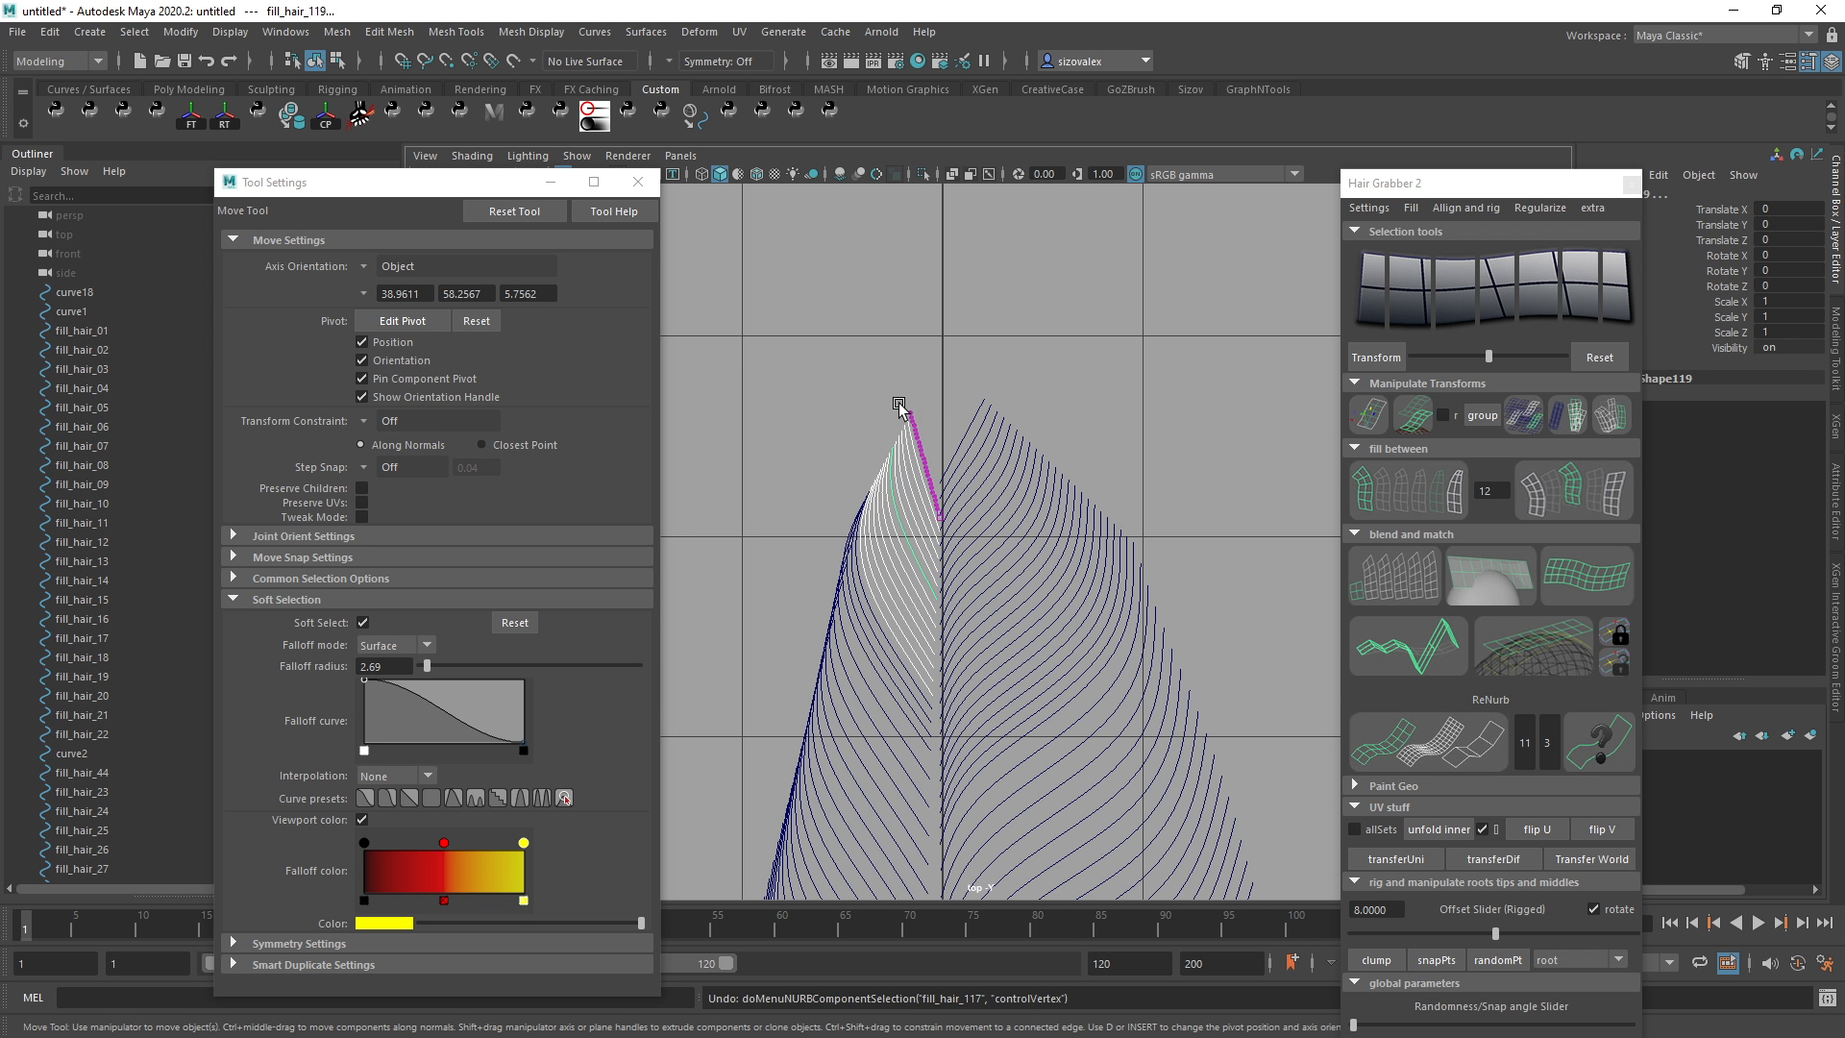
pyautogui.click(910, 411)
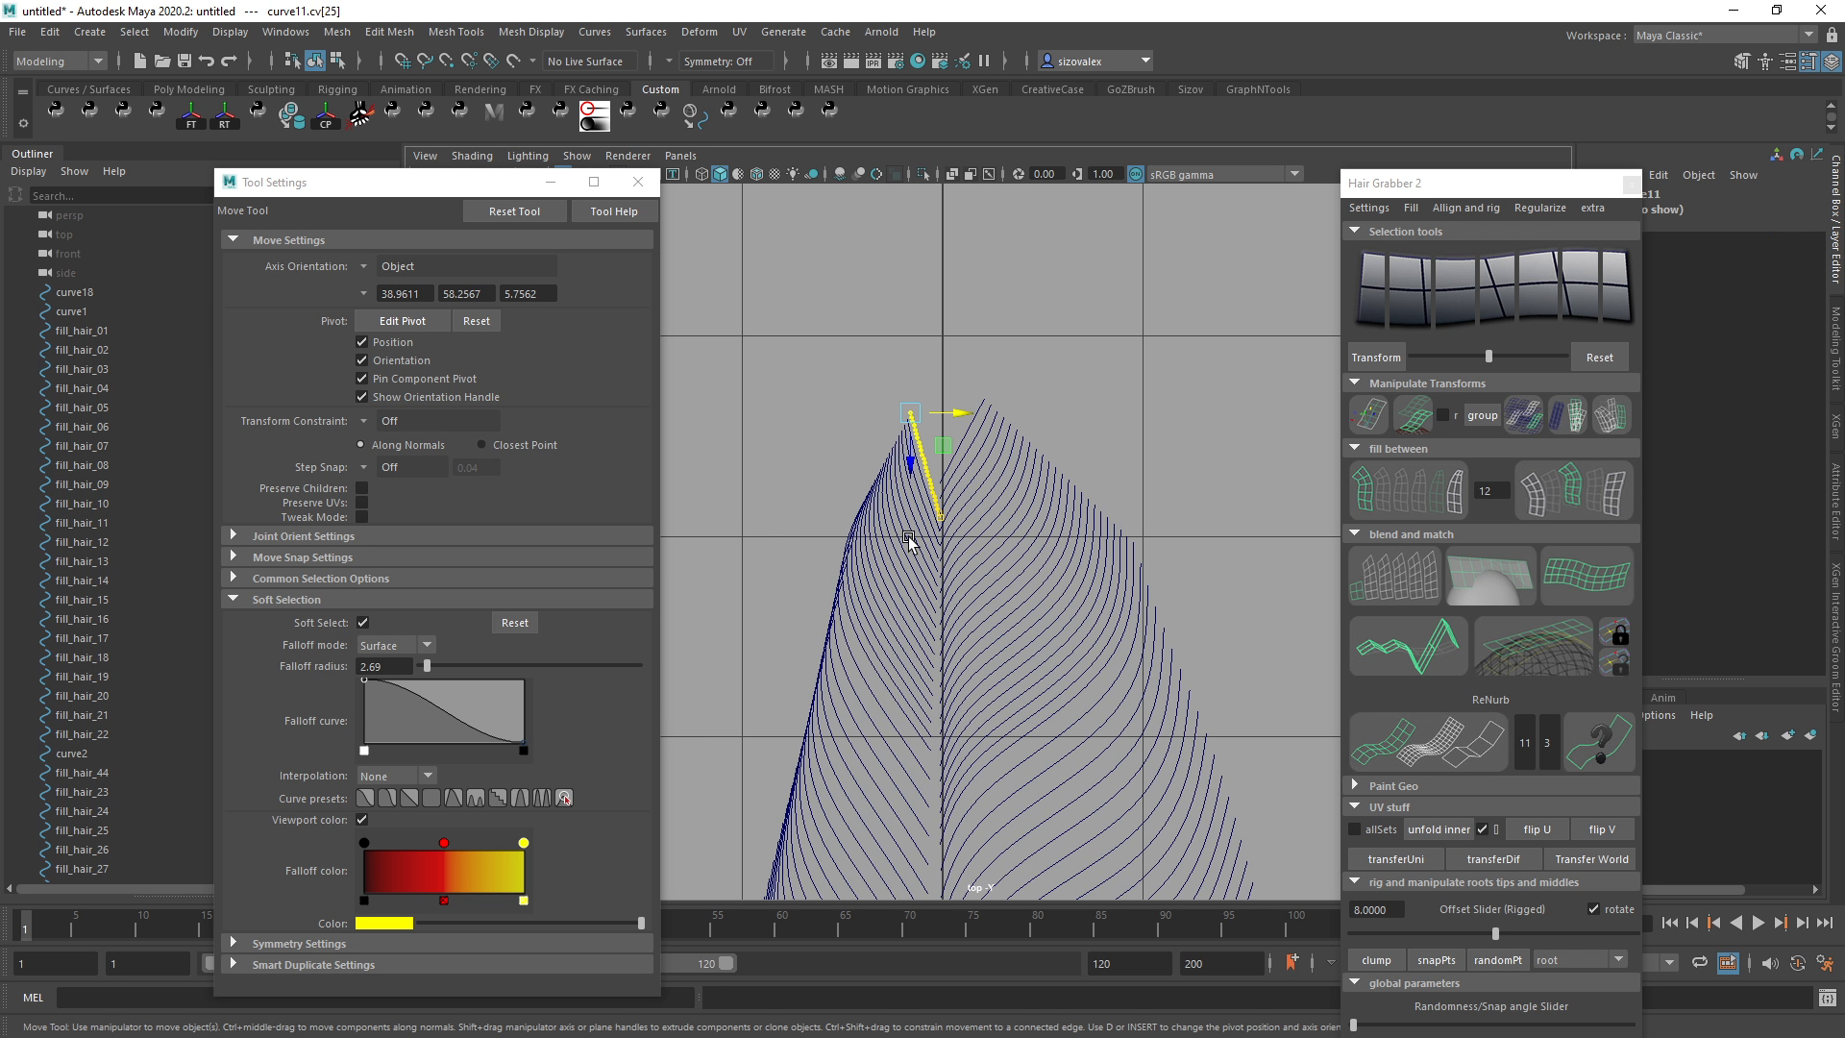
# Reduce the falloff radius, set the falloff mode to Global and move the left-side barb tips inward toward the shaft.
pyautogui.press('b')
pyautogui.moveTo(962, 507); pyautogui.dragTo(548, 573)
pyautogui.click(431, 615)
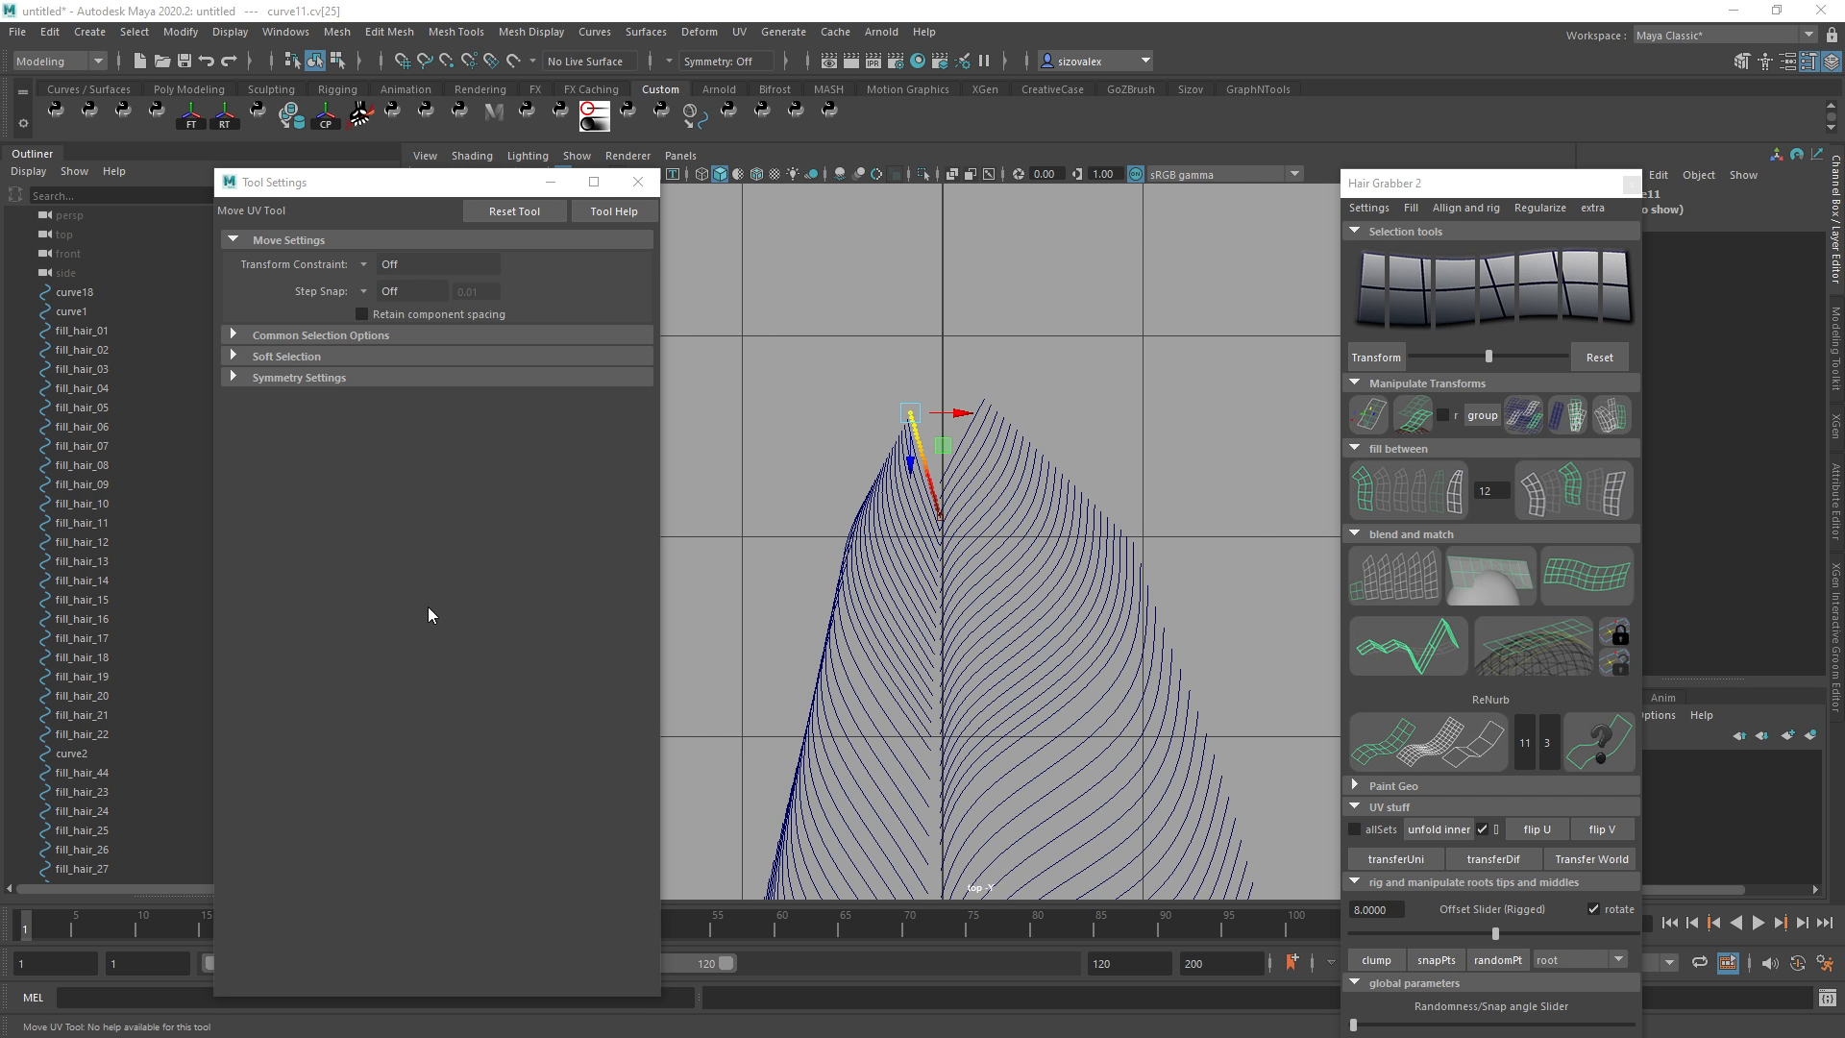
pyautogui.click(298, 357)
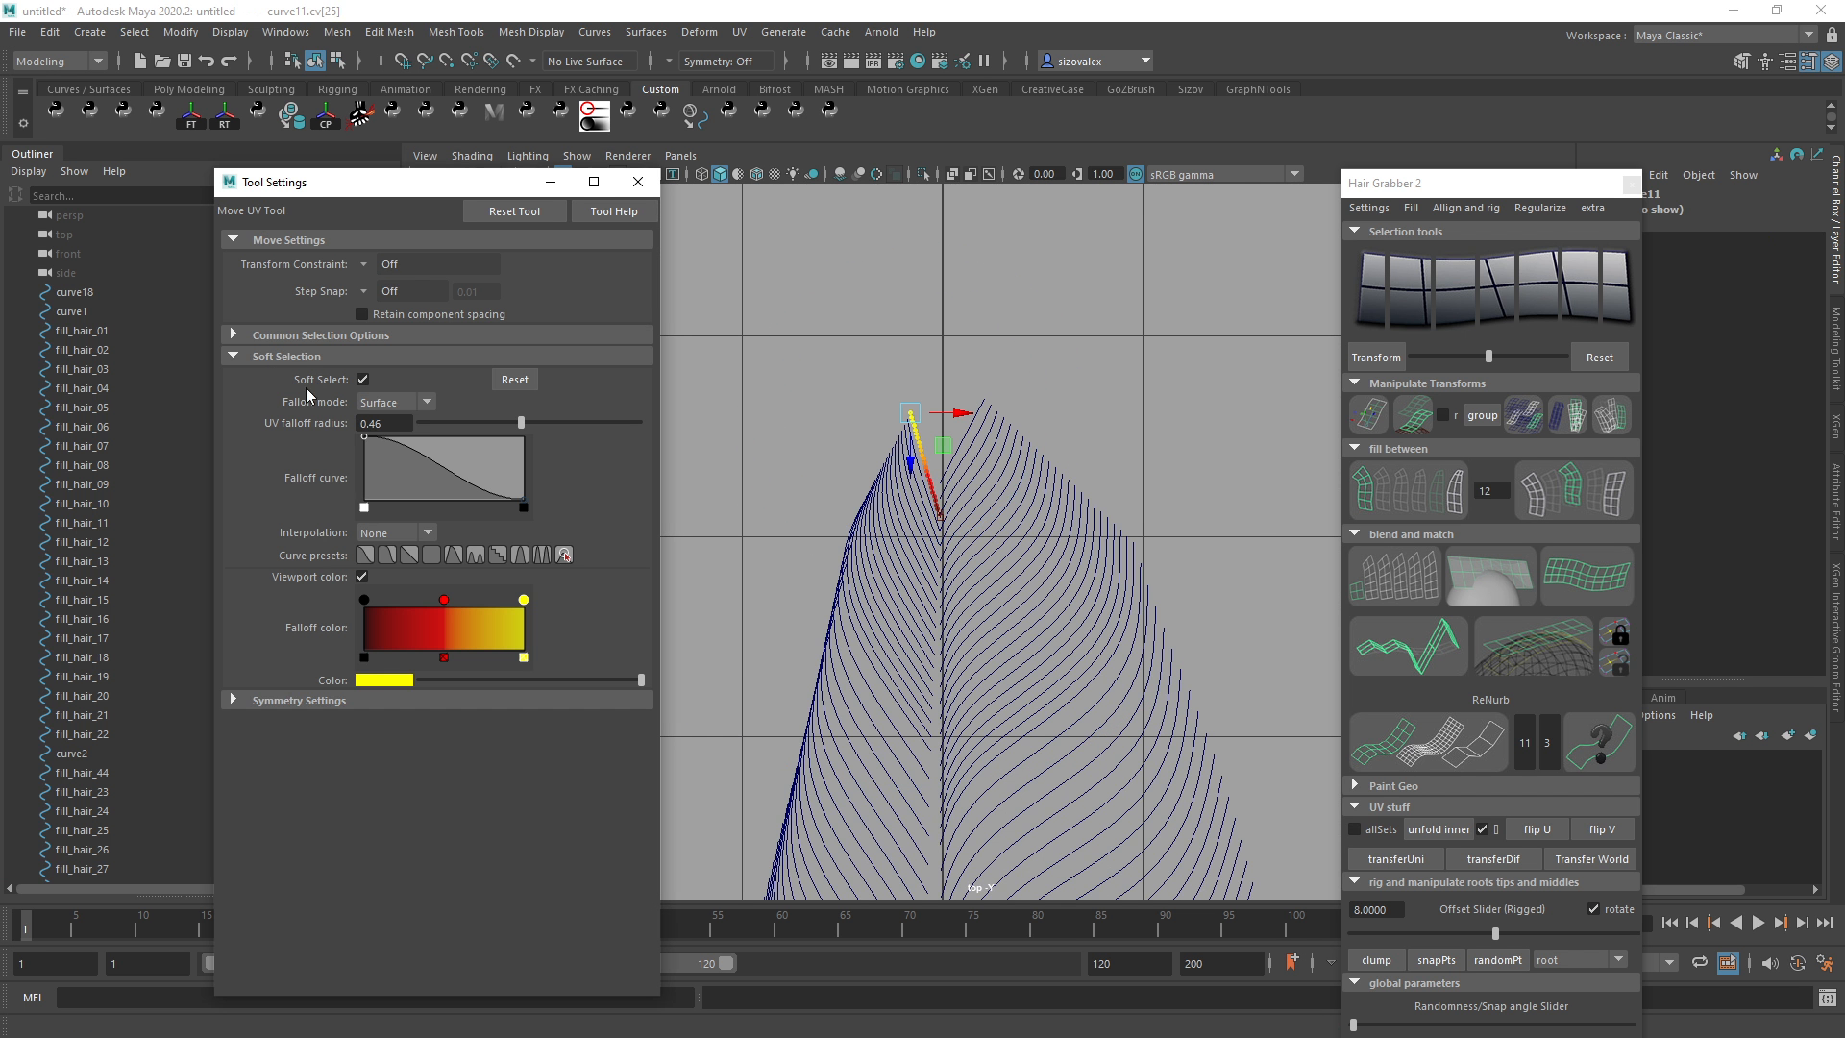
pyautogui.click(424, 408)
pyautogui.click(380, 465)
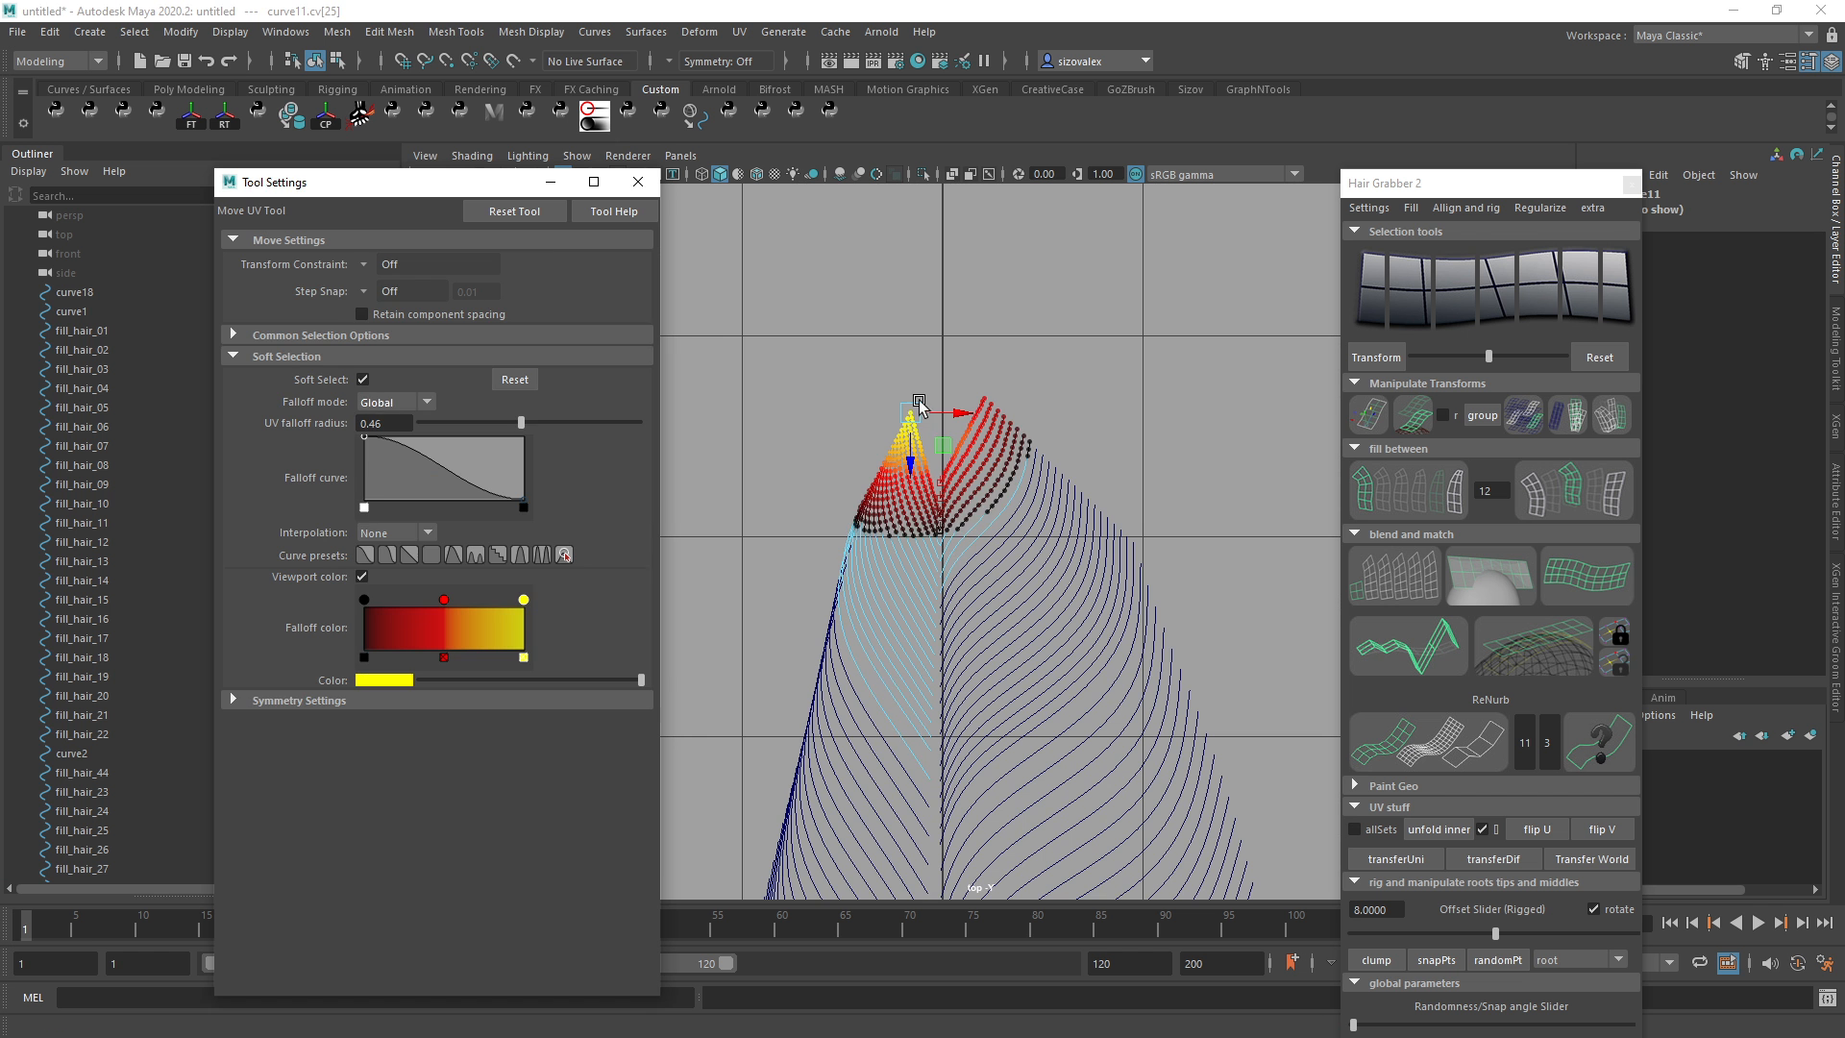
pyautogui.press('w')
pyautogui.moveTo(906, 404); pyautogui.dragTo(981, 405)
# Adjust the soft selection falloff radius and move the topmost right-side barb tips inward toward the shaft.
pyautogui.click(988, 395)
pyautogui.click(993, 398)
pyautogui.press('b')
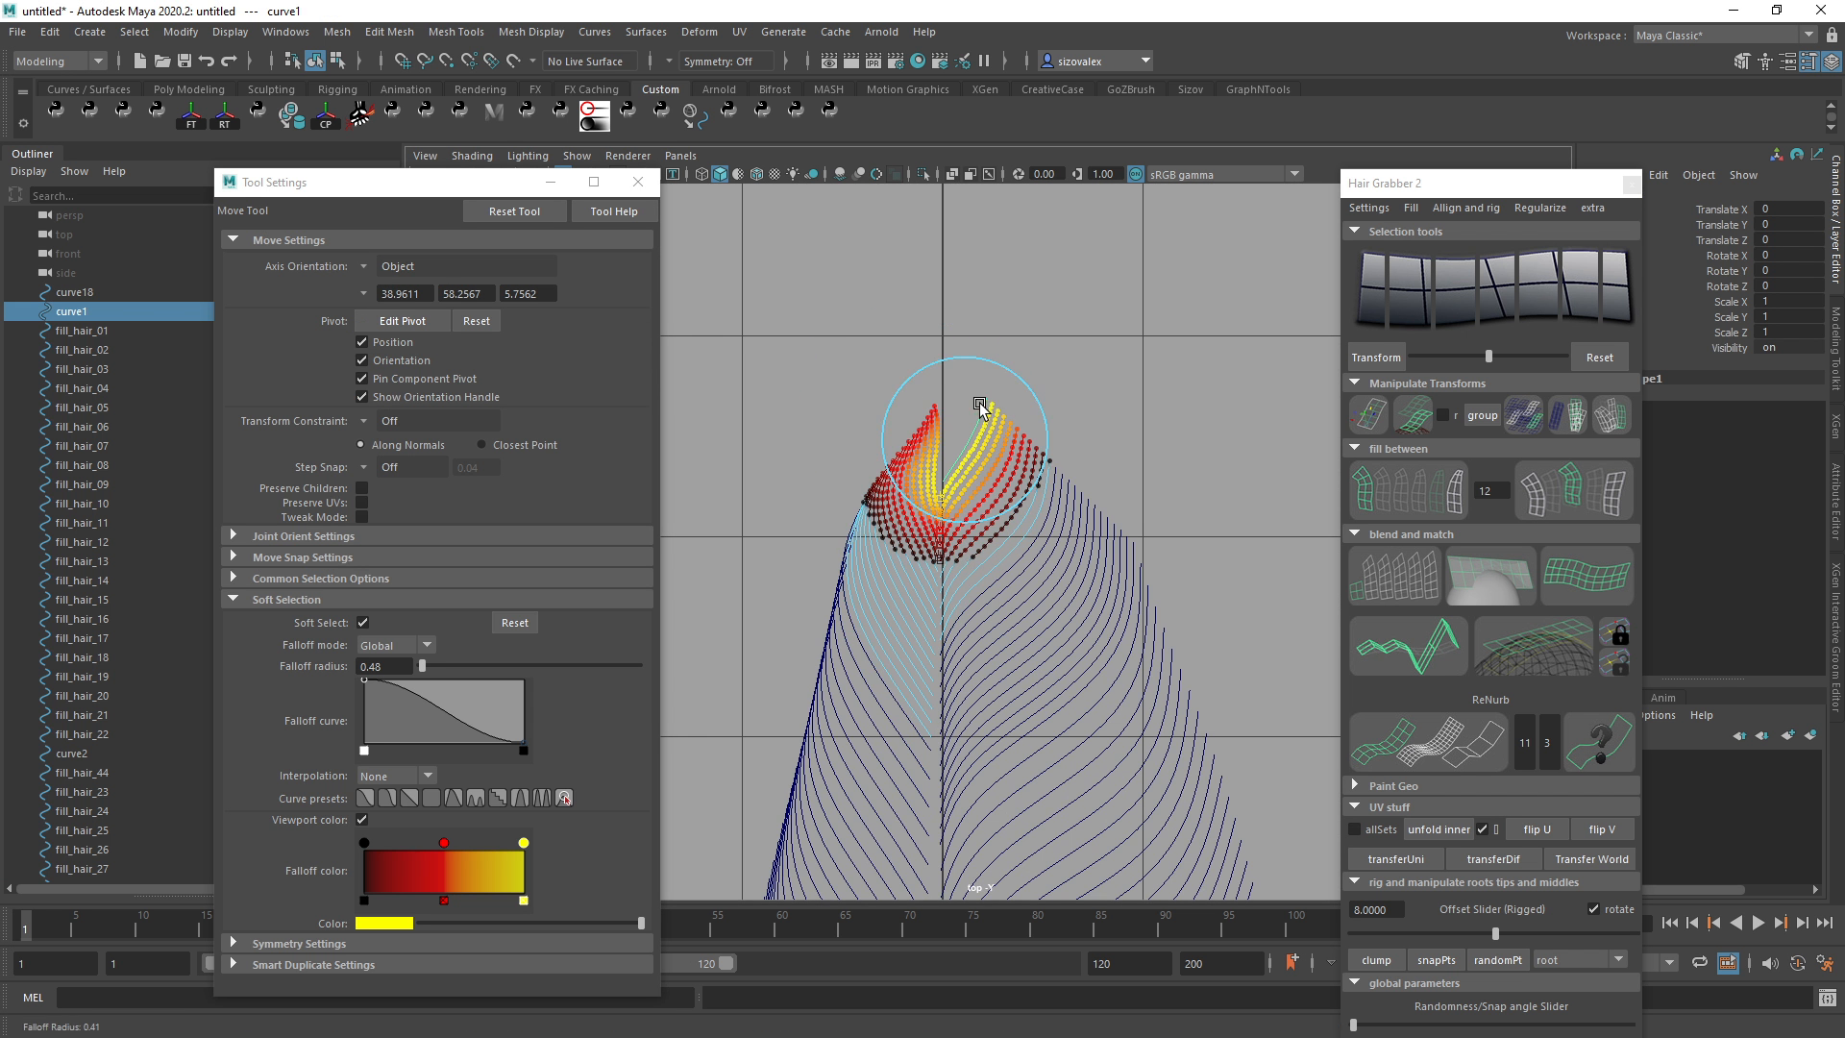
pyautogui.moveTo(980, 398); pyautogui.dragTo(933, 378, button='right')
pyautogui.click(990, 397)
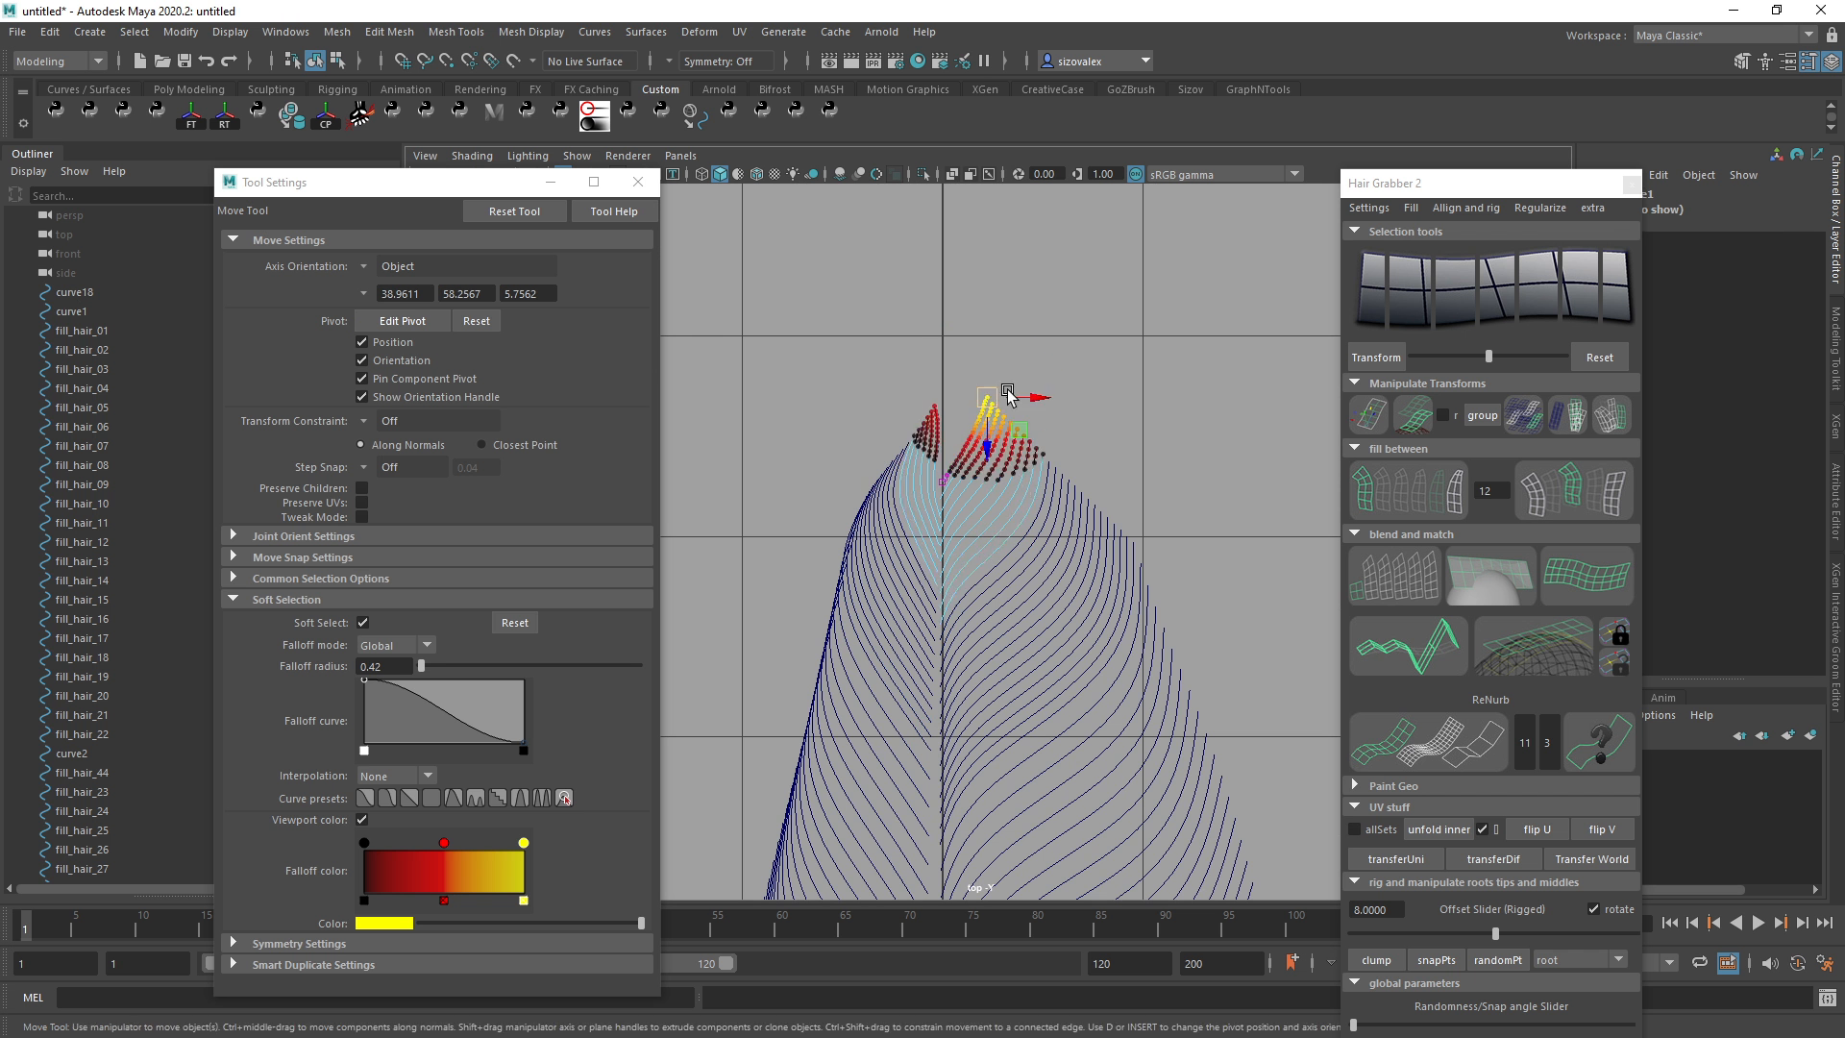
pyautogui.press('b')
pyautogui.moveTo(994, 394); pyautogui.dragTo(953, 374)
pyautogui.press('b')
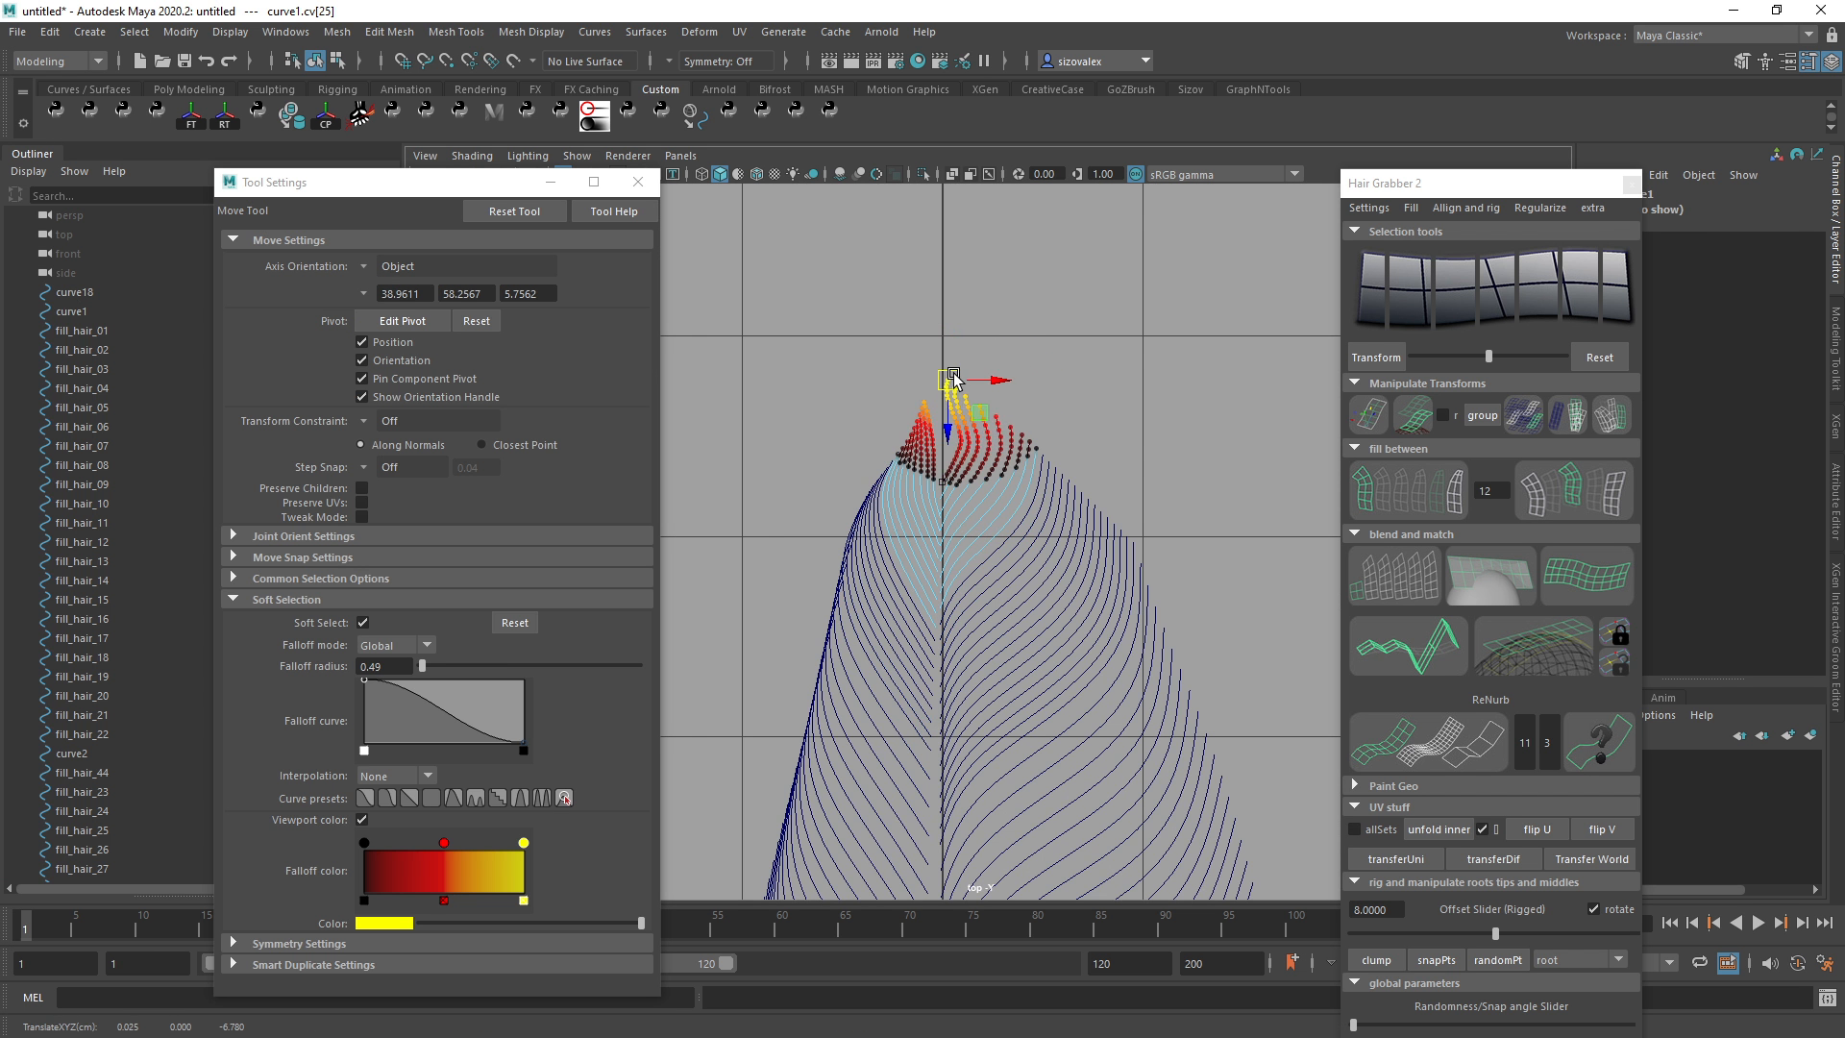
pyautogui.moveTo(1052, 489); pyautogui.dragTo(1096, 454, button='right')
pyautogui.click(1105, 444)
# Select all the feather's barb curves and convert them to tube meshes with the edges to geo tool.
pyautogui.keyDown('alt'); pyautogui.moveTo(1067, 444); pyautogui.dragTo(707, 445, button='right'); pyautogui.keyUp('alt')
pyautogui.keyDown('alt'); pyautogui.moveTo(913, 605); pyautogui.dragTo(907, 398, button='middle'); pyautogui.keyUp('alt')
pyautogui.keyDown('alt'); pyautogui.moveTo(907, 398); pyautogui.dragTo(945, 409, button='right'); pyautogui.keyUp('alt')
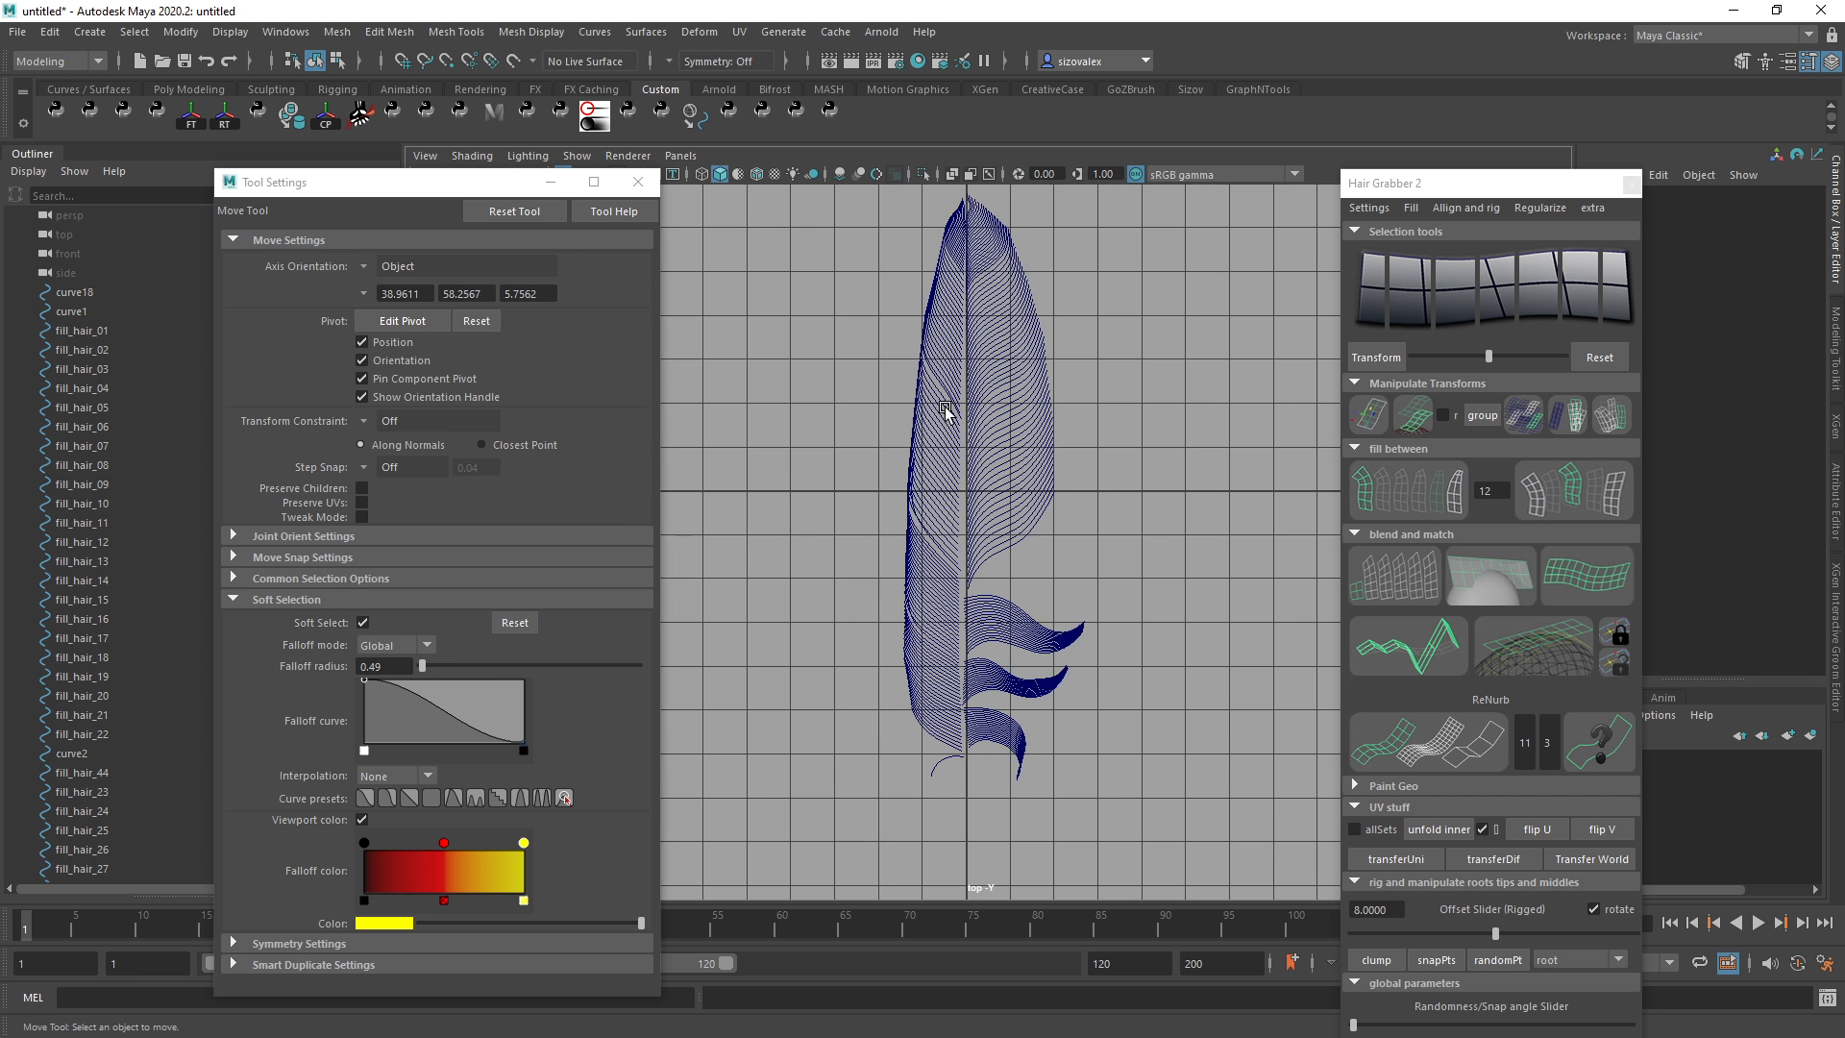
pyautogui.press('q')
pyautogui.keyDown('alt'); pyautogui.moveTo(1111, 497); pyautogui.dragTo(1048, 483, button='right'); pyautogui.keyUp('alt')
pyautogui.moveTo(773, 234); pyautogui.dragTo(1239, 894)
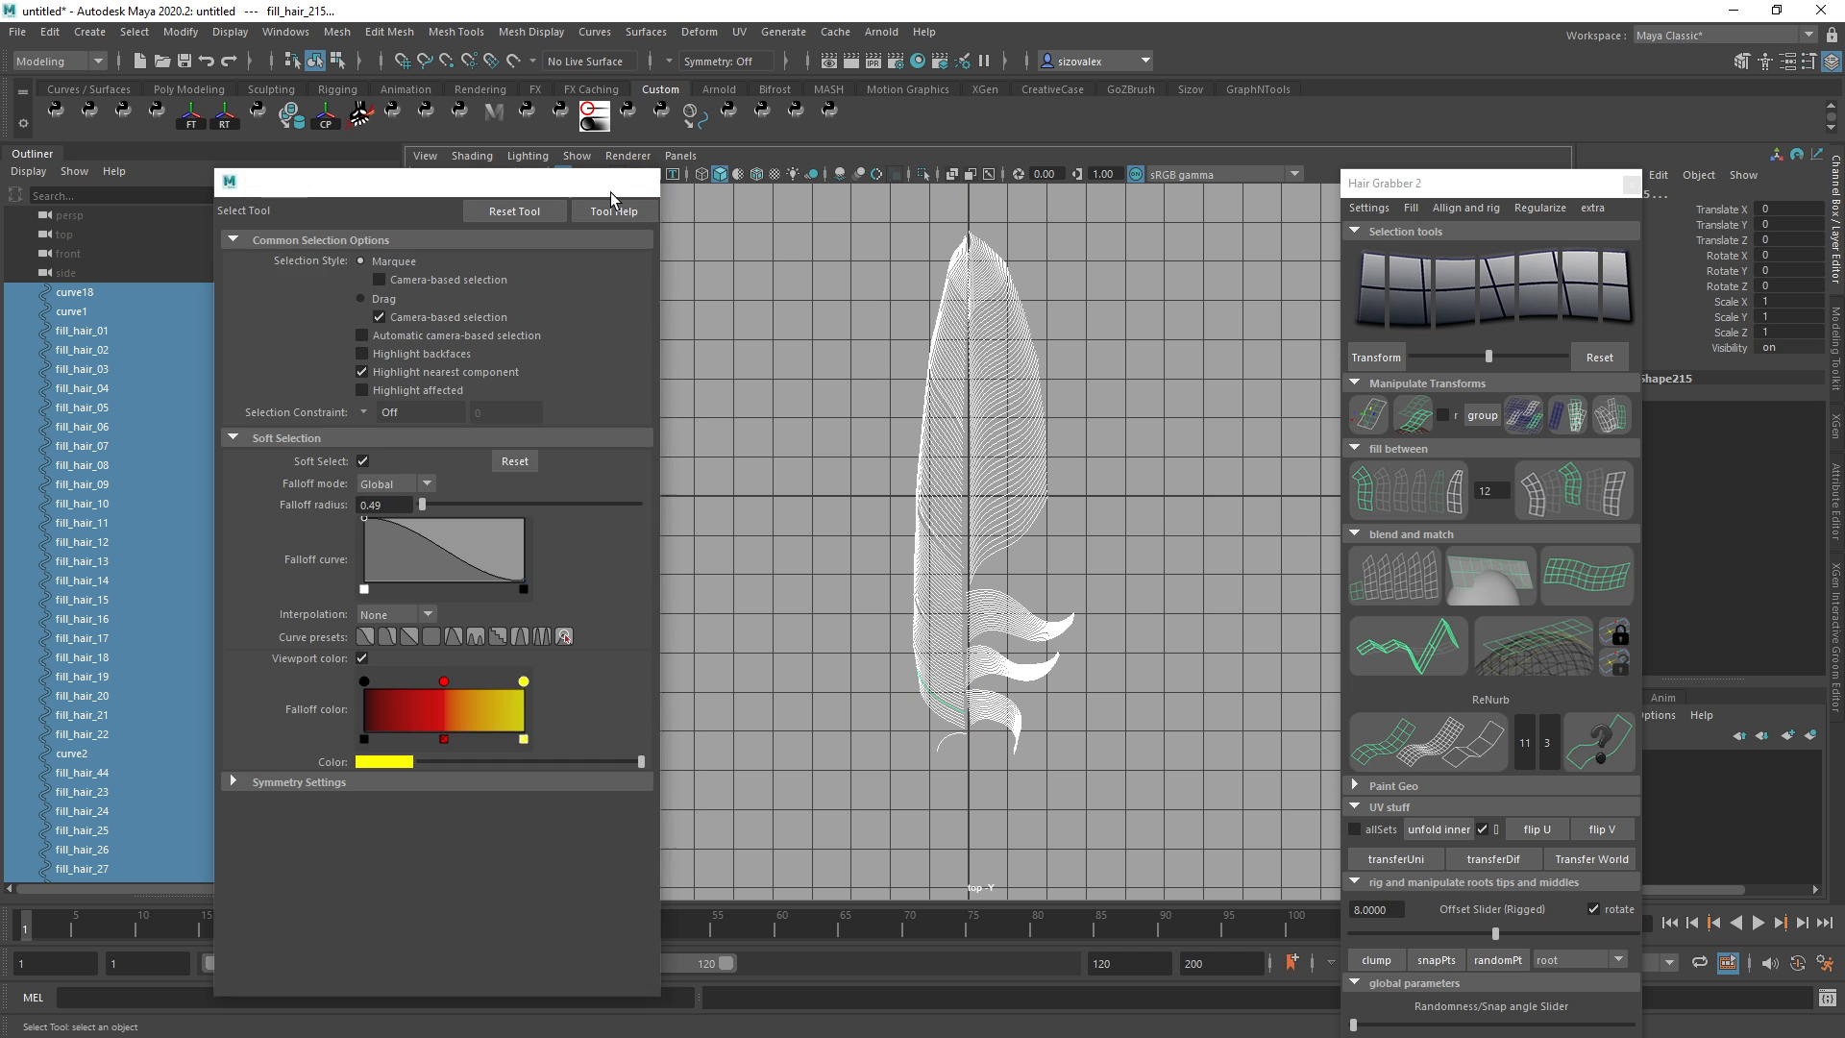
pyautogui.click(637, 181)
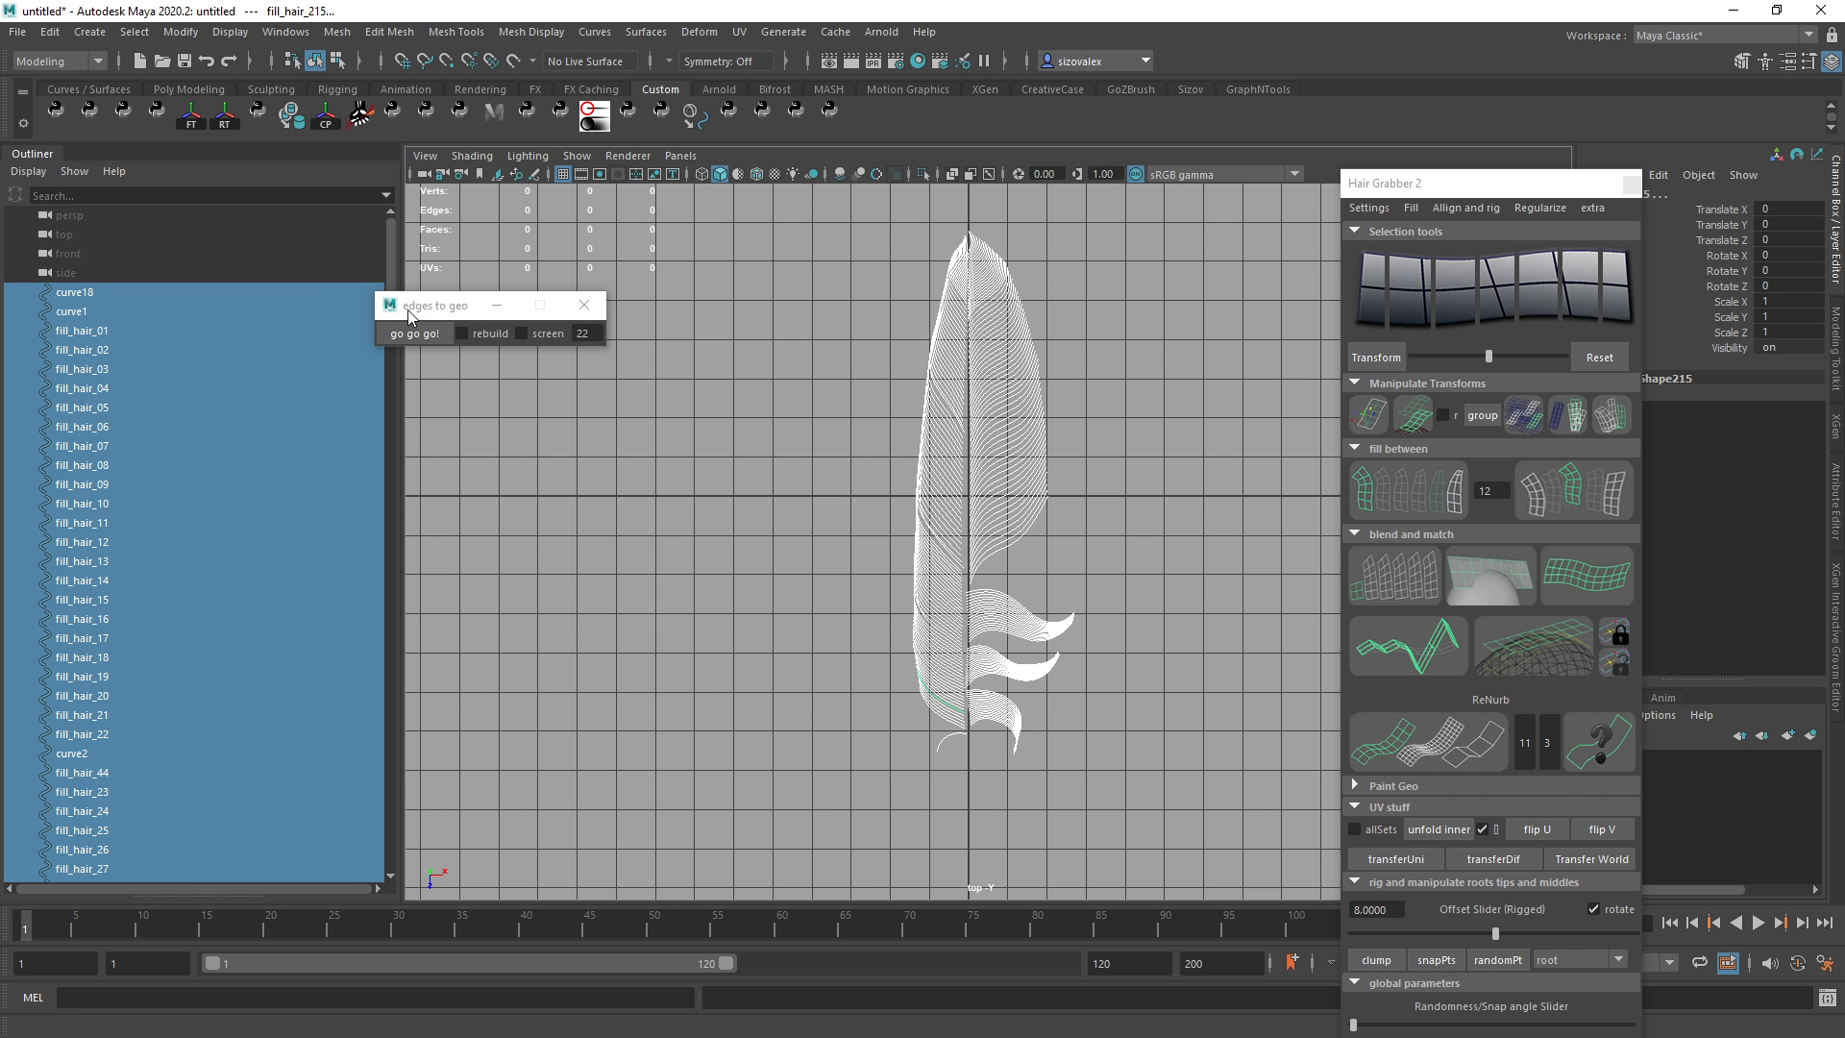
pyautogui.click(423, 336)
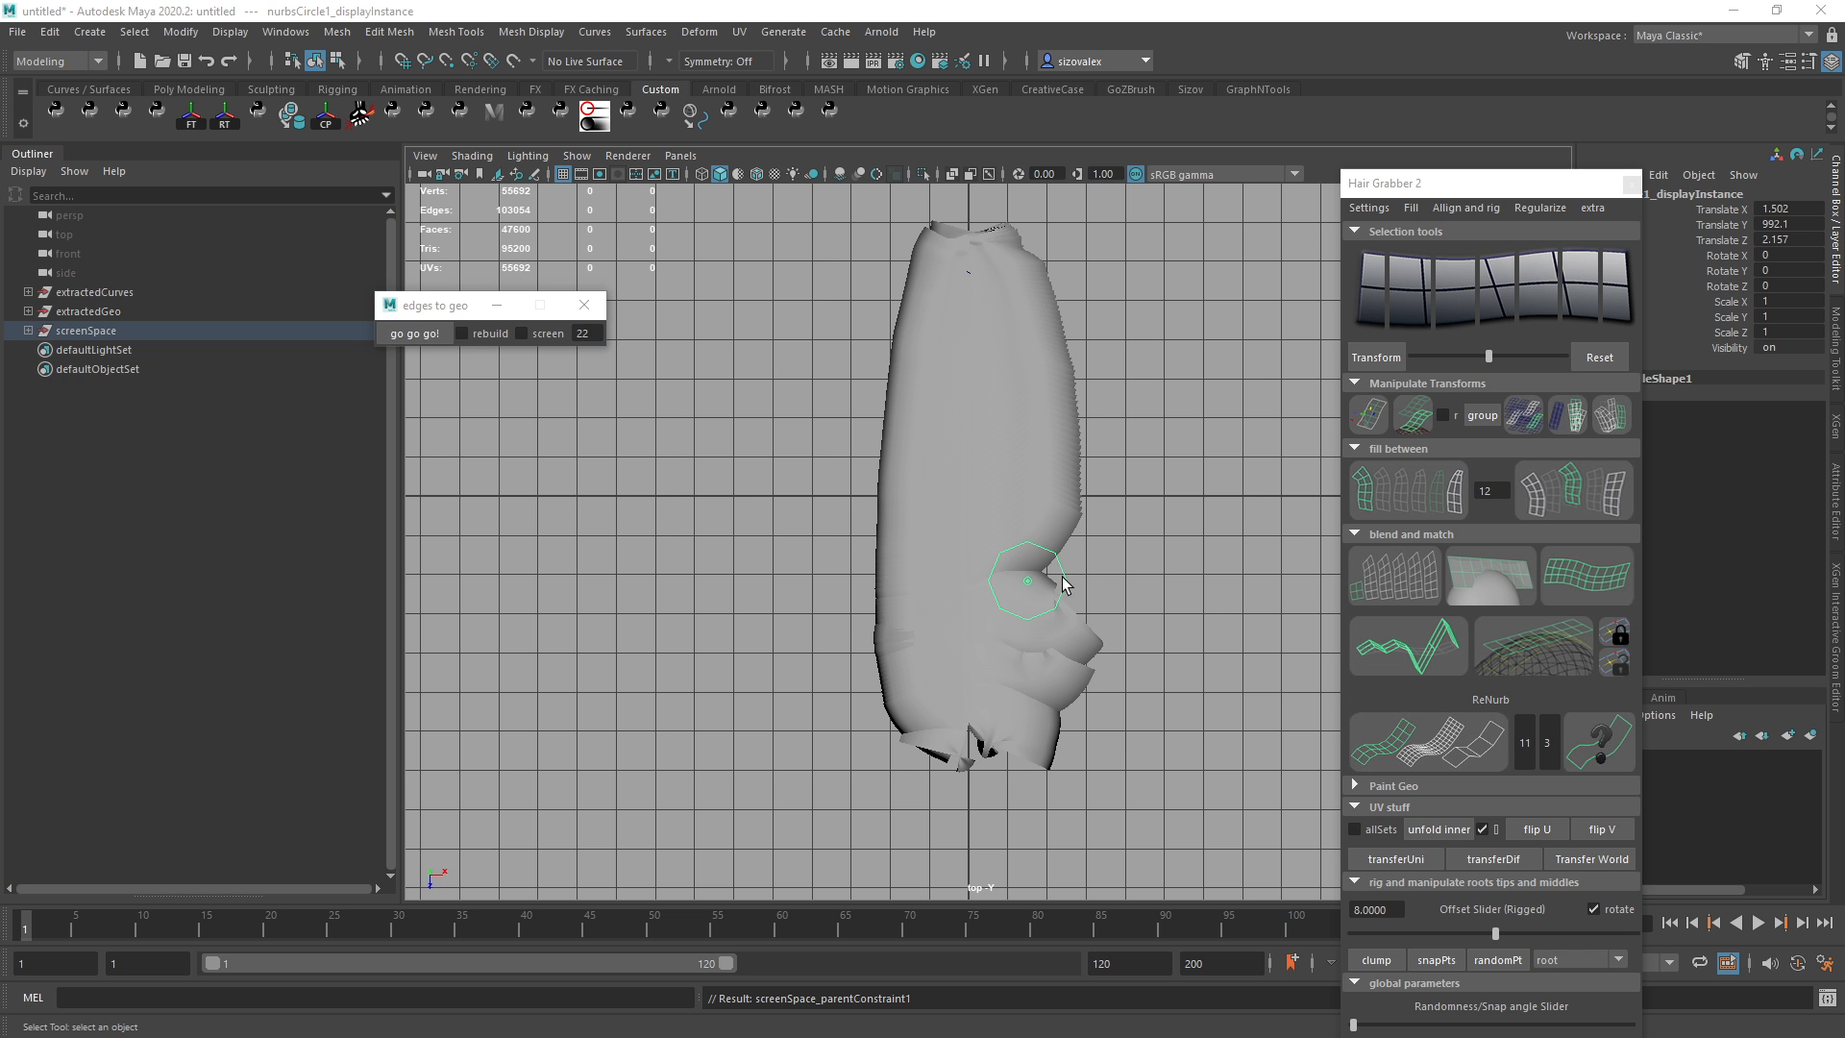
# Move the tube profile circle clear of the feather into the empty area beside it and close Hair Grabber 2.
pyautogui.keyDown('alt'); pyautogui.moveTo(1107, 565); pyautogui.dragTo(1115, 569, button='right'); pyautogui.keyUp('alt')
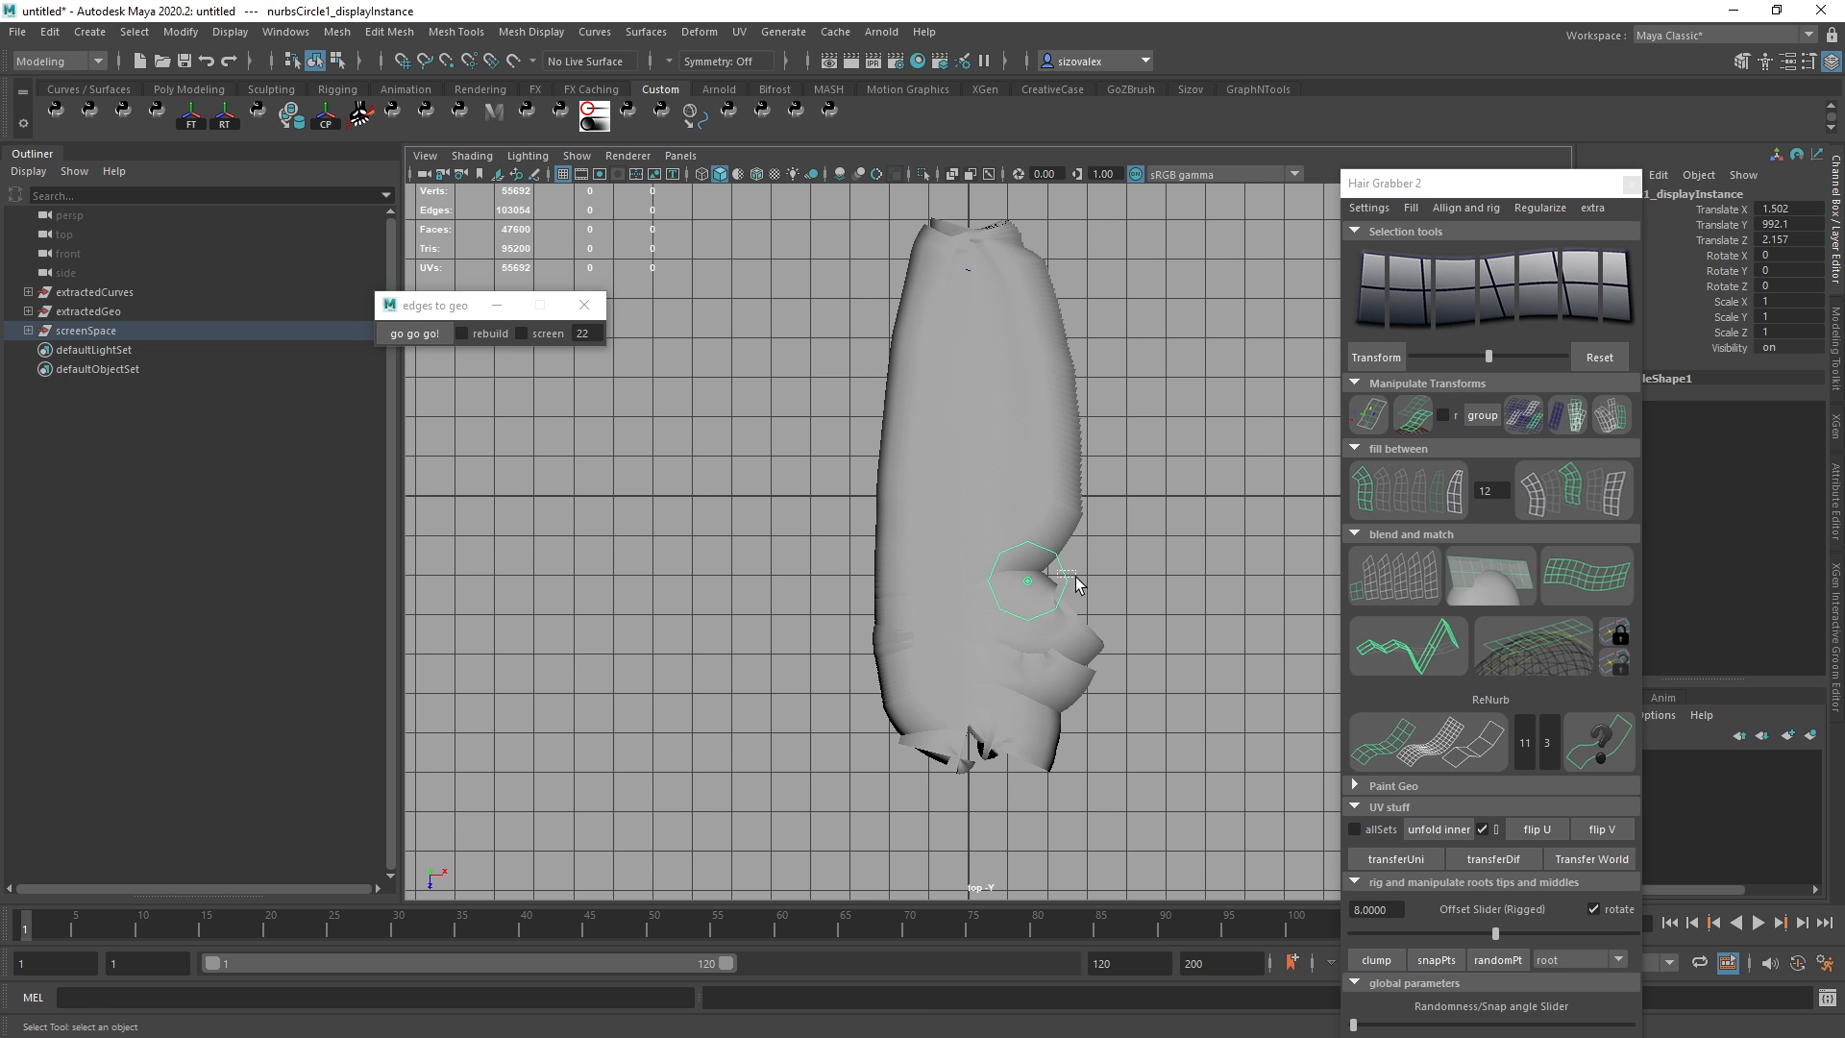
pyautogui.press('w')
pyautogui.moveTo(1030, 580); pyautogui.dragTo(1249, 298)
pyautogui.click(1631, 182)
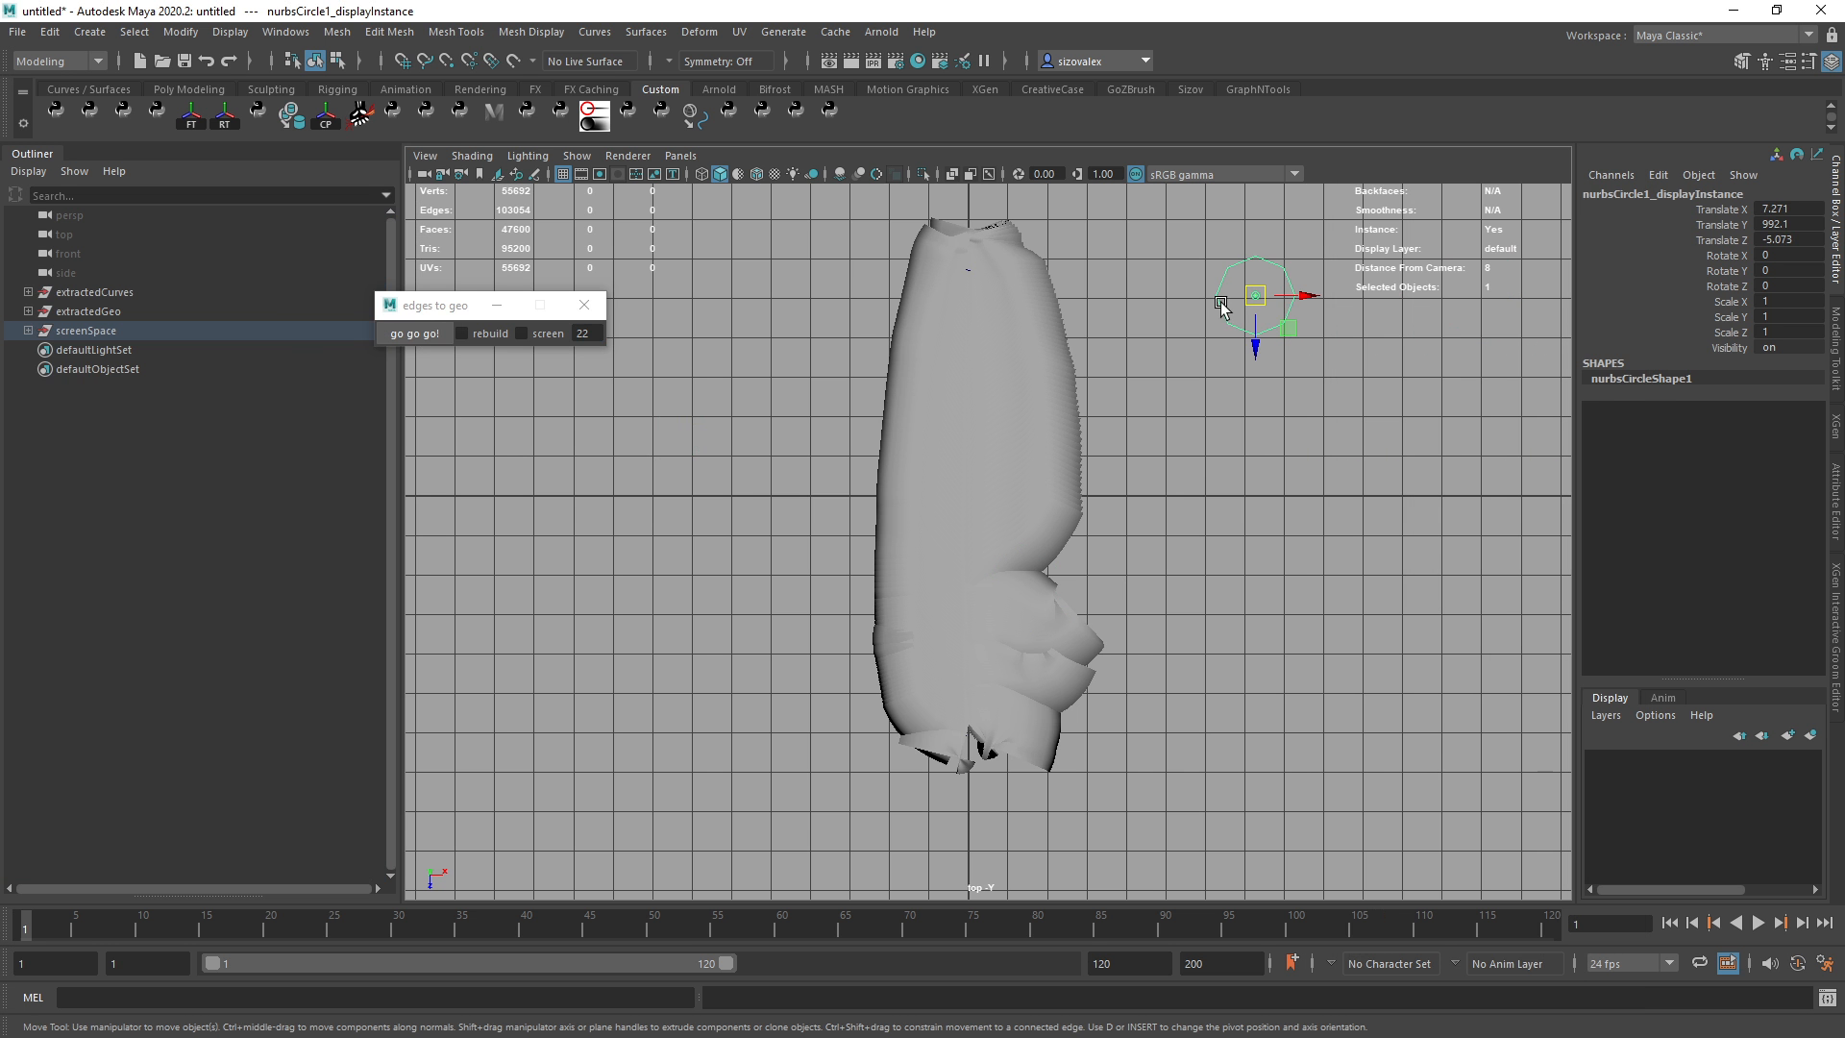
# Scale down all control vertices of the profile circle to thin the barb tubes.
pyautogui.moveTo(1217, 296); pyautogui.dragTo(1191, 296, button='right')
pyautogui.moveTo(1172, 240); pyautogui.dragTo(1356, 417)
pyautogui.press('r')
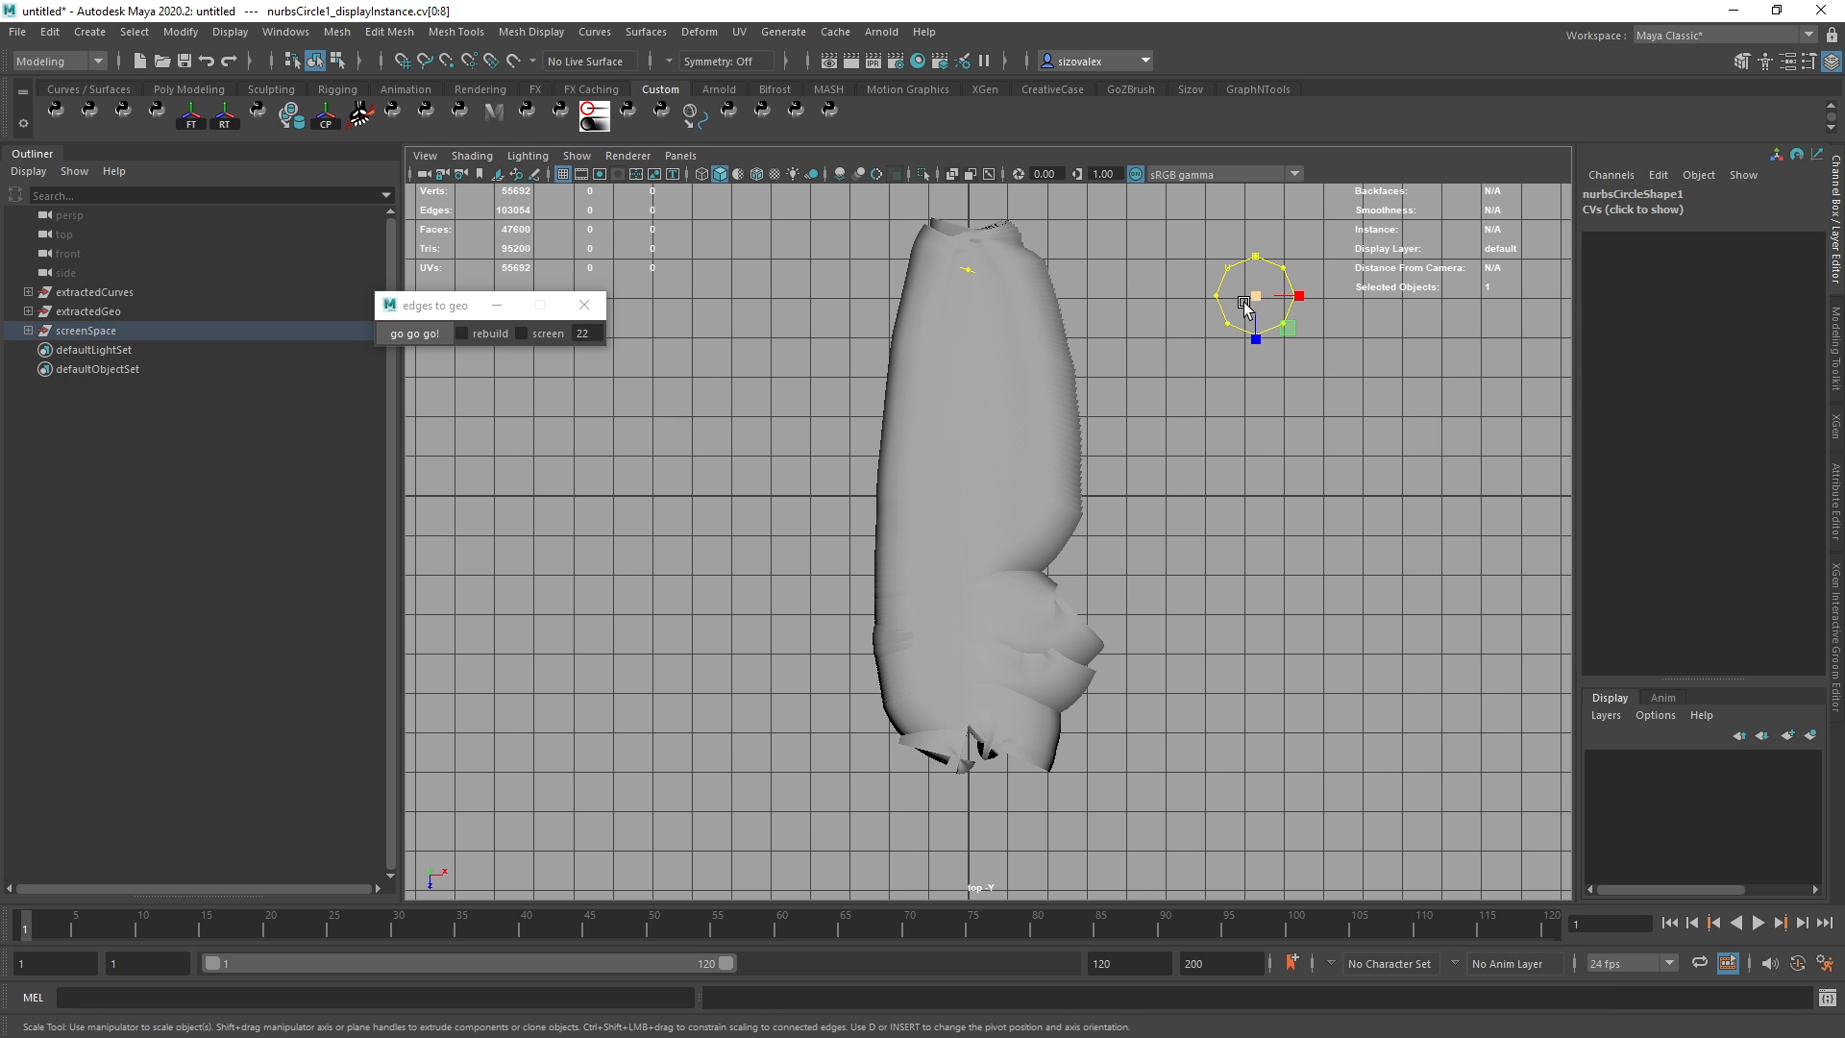
pyautogui.moveTo(1259, 296); pyautogui.dragTo(1301, 396)
pyautogui.press('q')
pyautogui.click(1254, 325)
pyautogui.click(1255, 296)
pyautogui.press('r')
pyautogui.press('w')
pyautogui.moveTo(1257, 353); pyautogui.dragTo(1143, 348, button='right')
pyautogui.moveTo(1524, 606); pyautogui.dragTo(1177, 274)
pyautogui.press('r')
pyautogui.moveTo(1266, 389); pyautogui.dragTo(1182, 369)
# Change the viewport background to black and hide the screenSpace group.
pyautogui.hotkey('alt', 'b')
pyautogui.hotkey('alt', 'b')
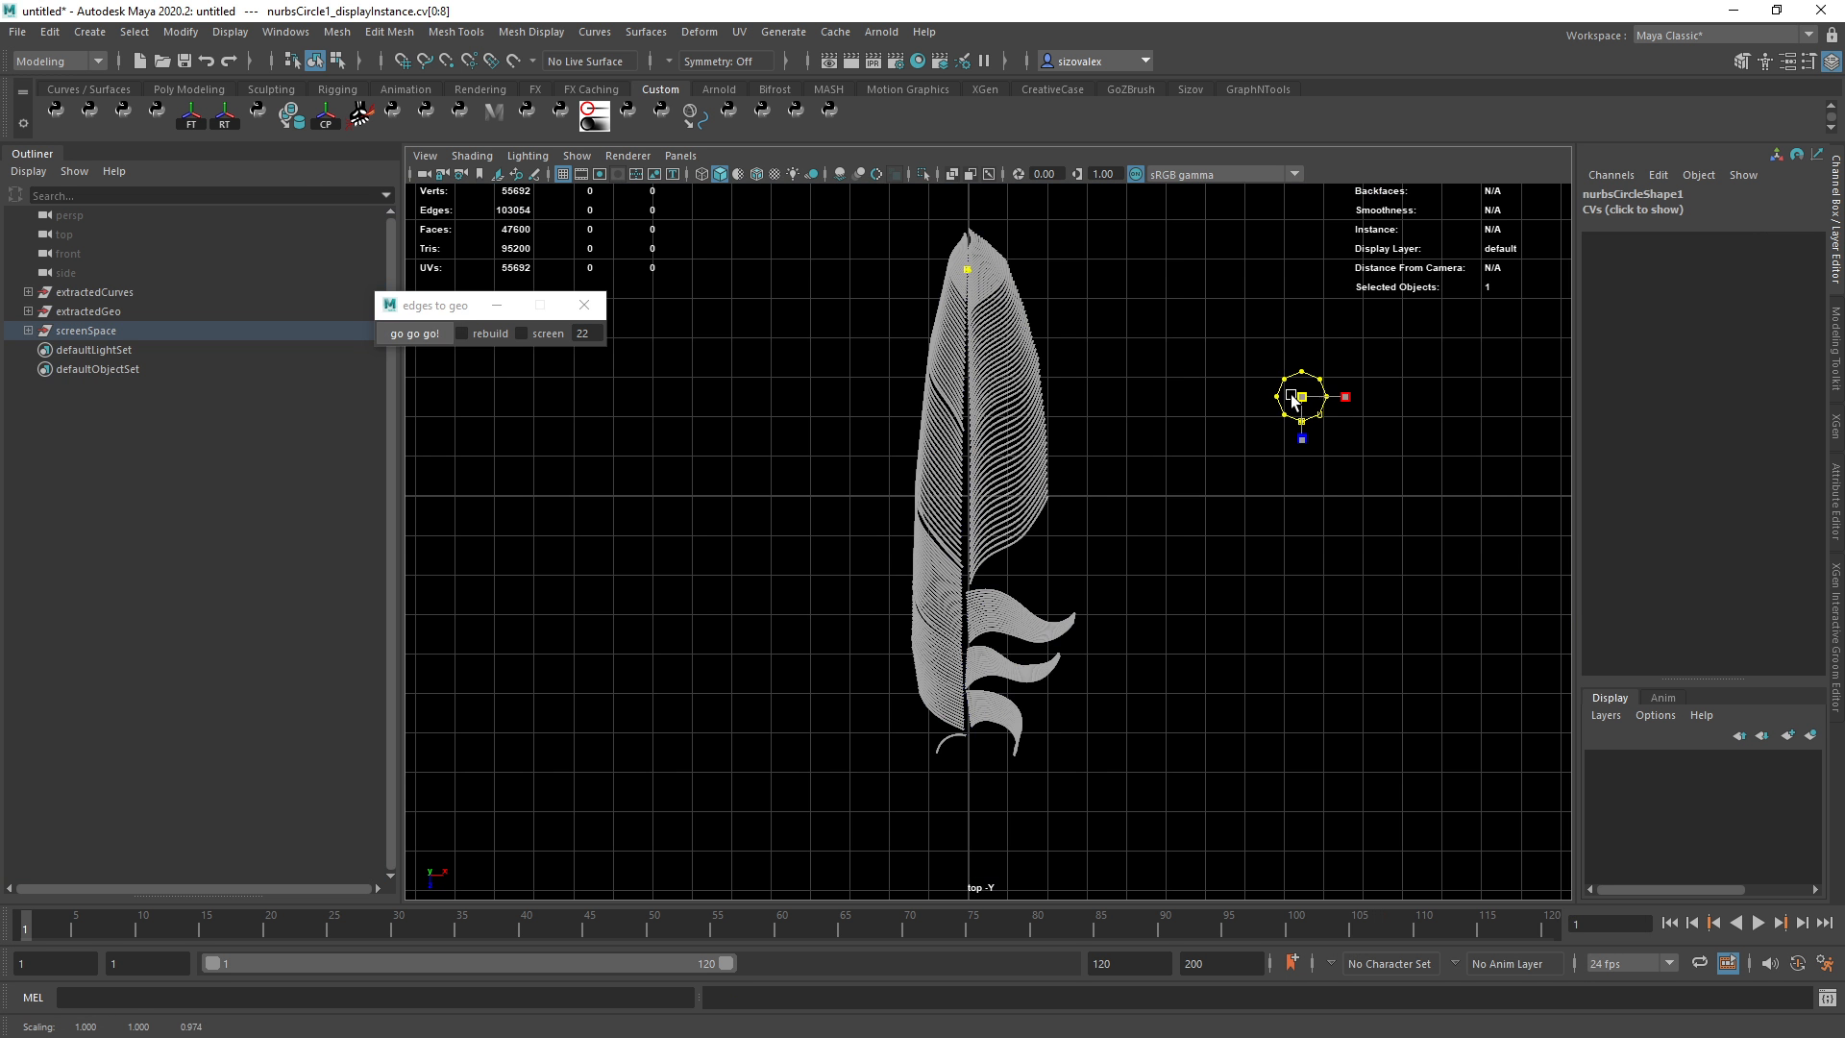
pyautogui.press('q')
pyautogui.click(1115, 430)
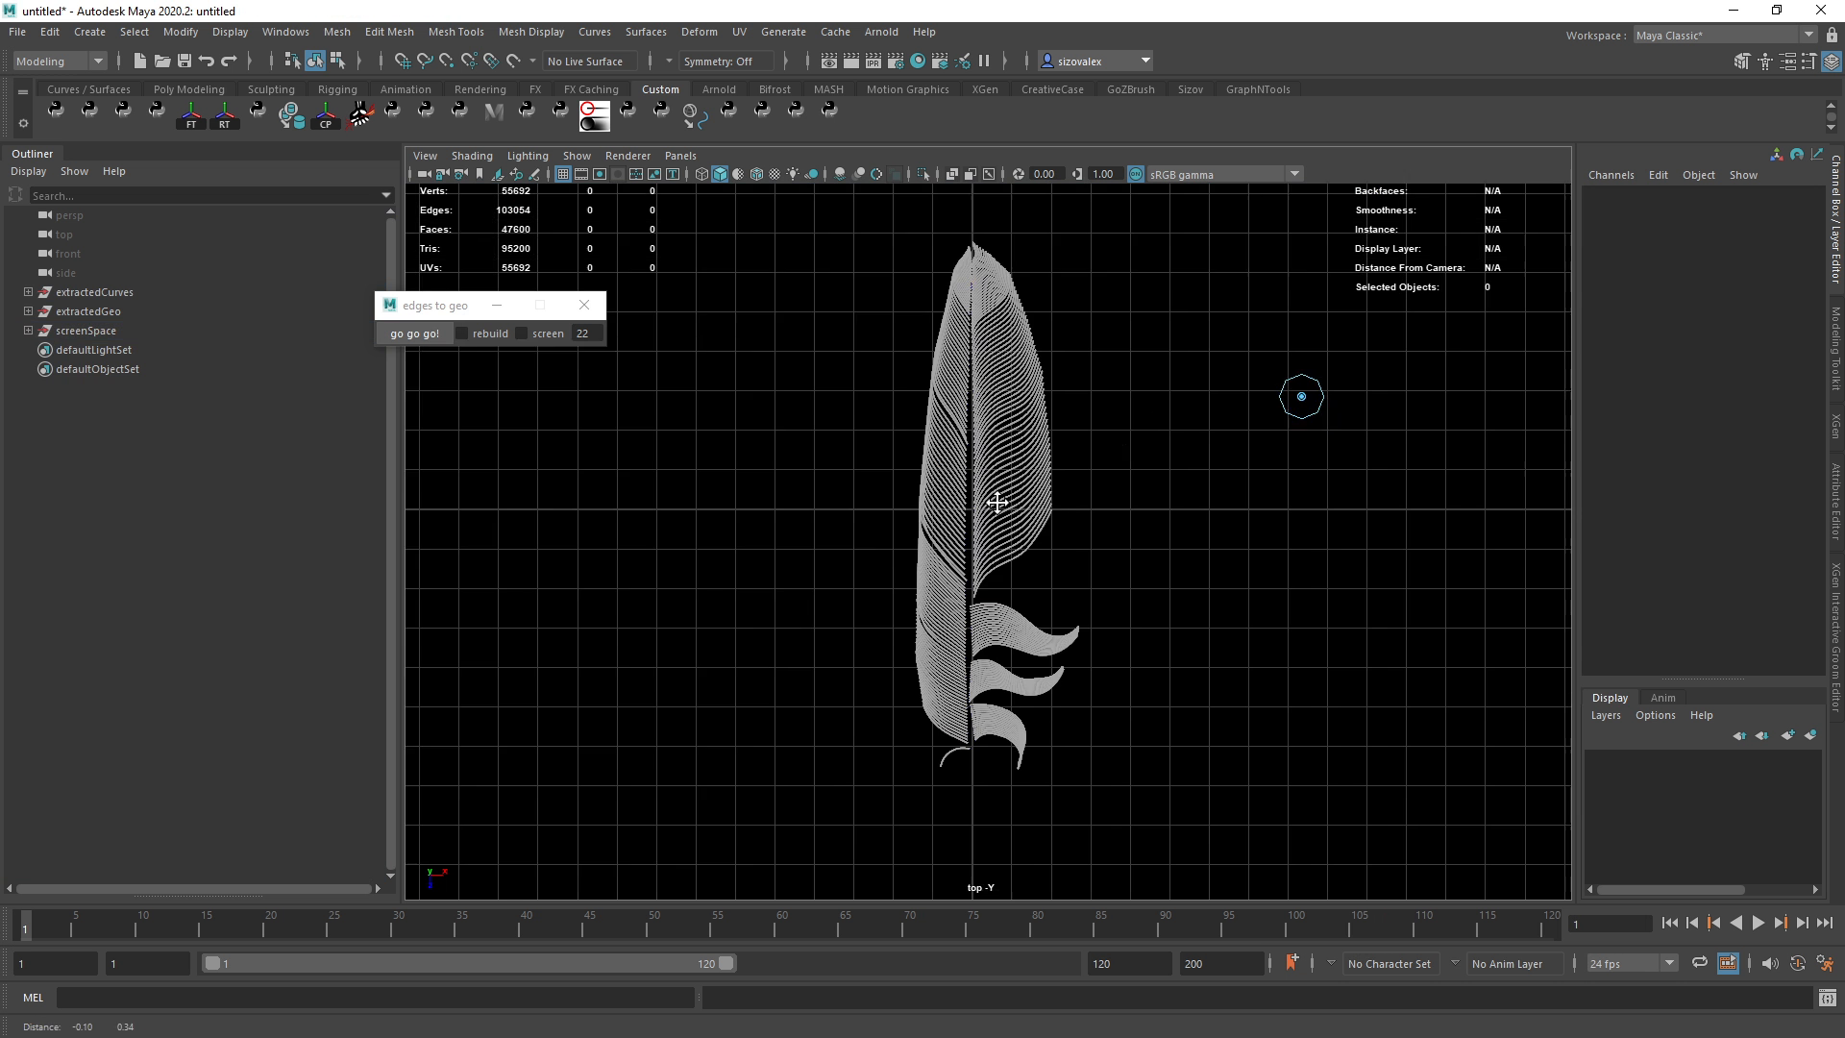
pyautogui.scroll(3, 1000, 498)
pyautogui.scroll(-1, 1035, 673)
pyautogui.scroll(1, 1035, 673)
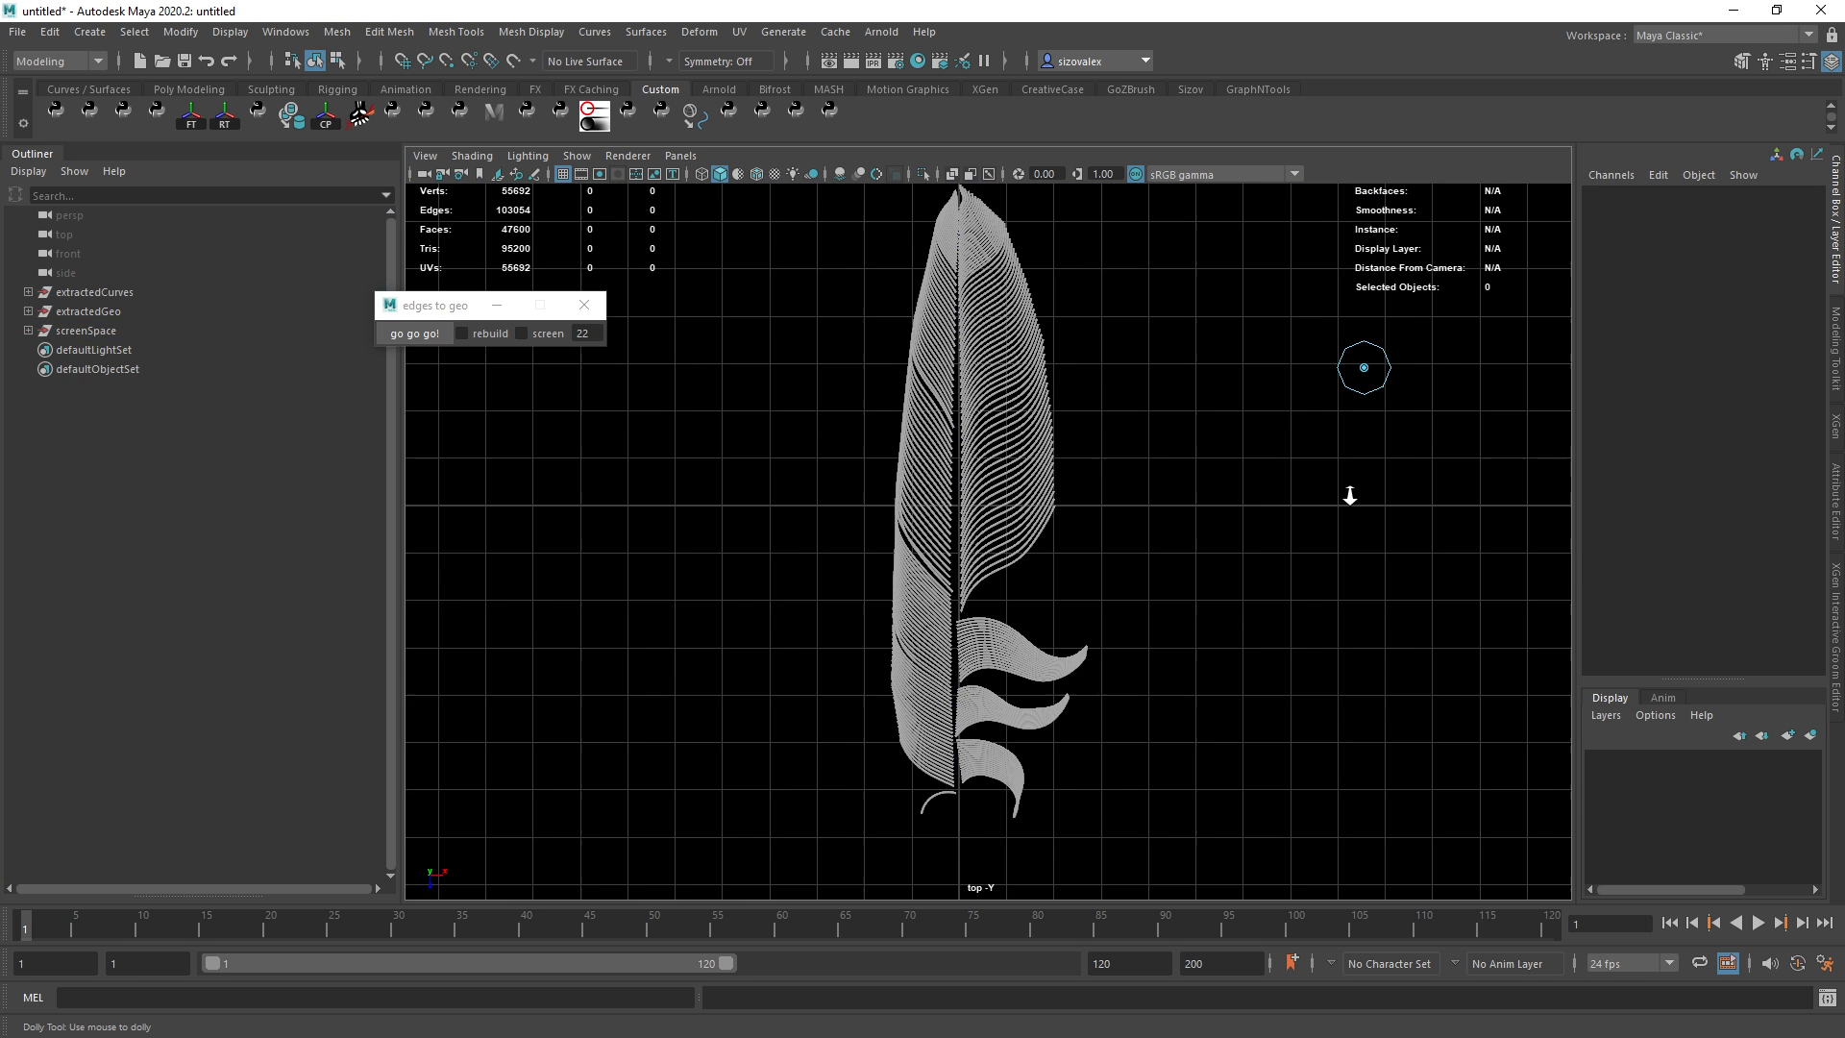
pyautogui.scroll(1, 1346, 494)
pyautogui.click(1441, 366)
pyautogui.click(1422, 351)
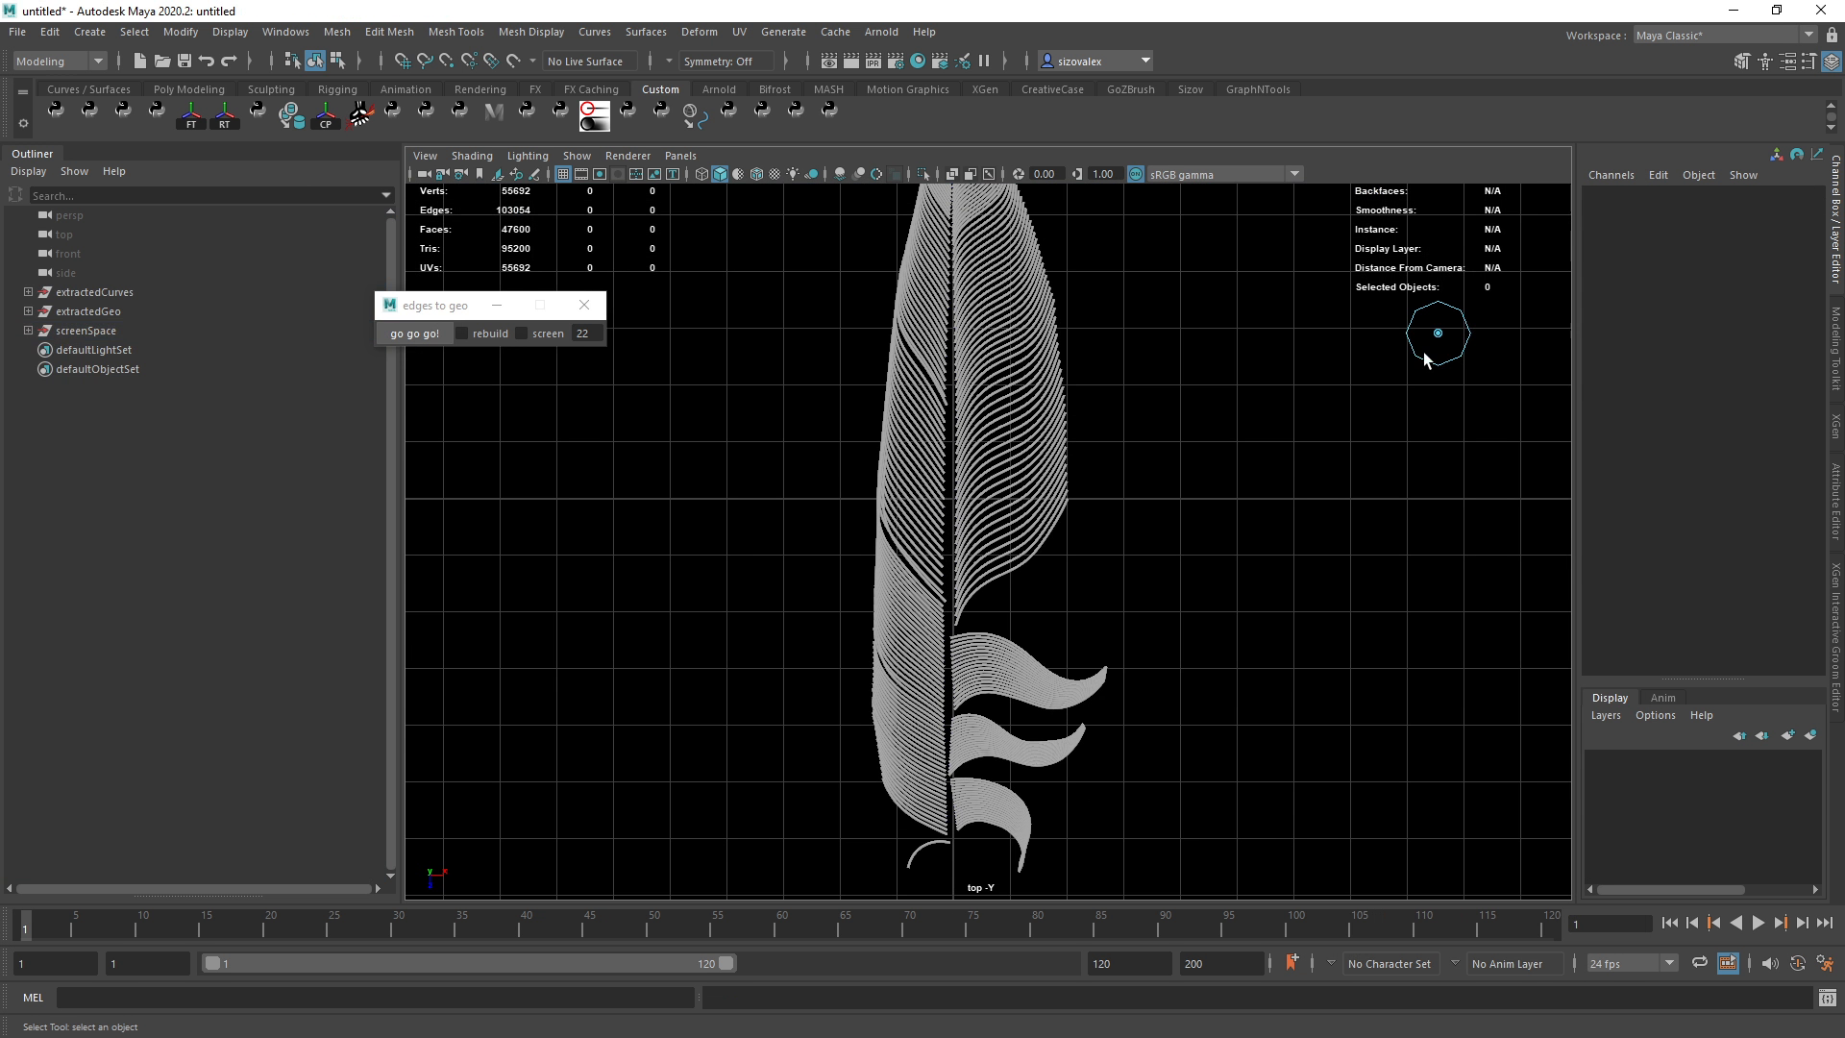
pyautogui.moveTo(1422, 352); pyautogui.dragTo(1433, 396)
pyautogui.click(161, 331)
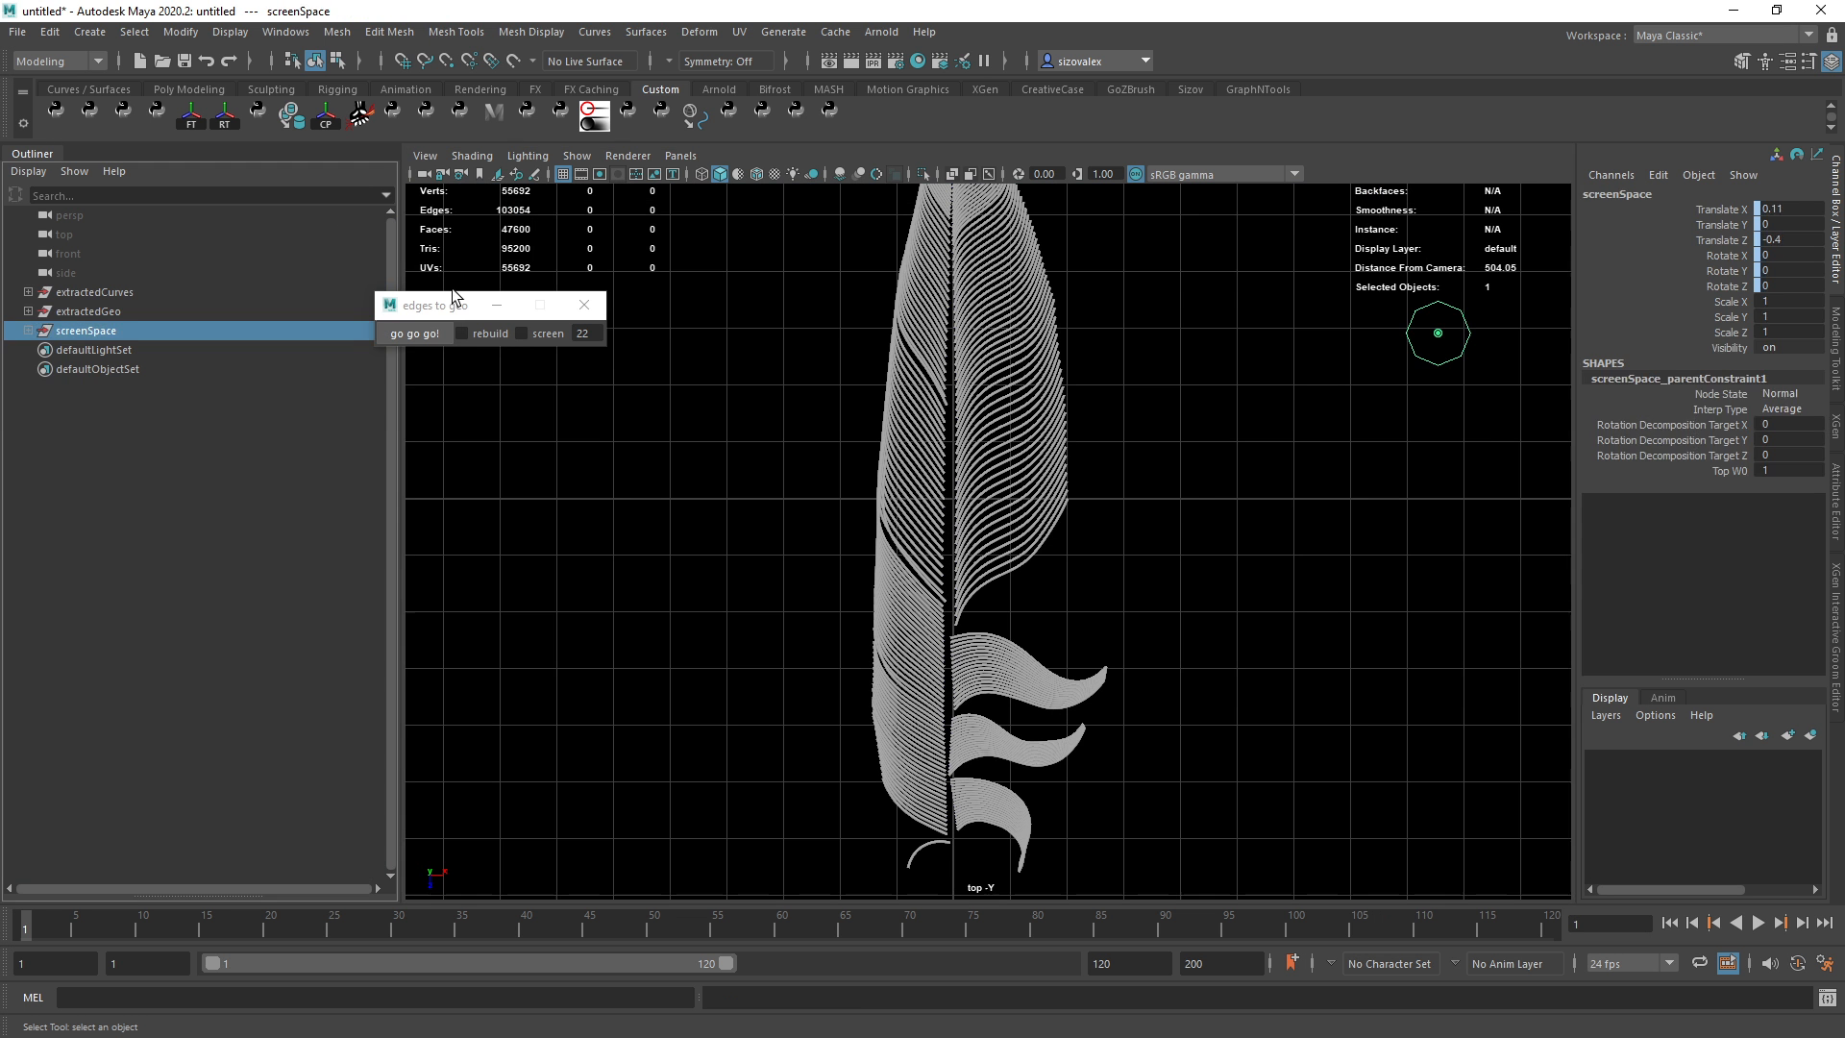
pyautogui.hotkey('ctrl', 'h')
# Select a left-side barb mesh, try the Volume falloff mode and turn soft selection off.
pyautogui.click(946, 445)
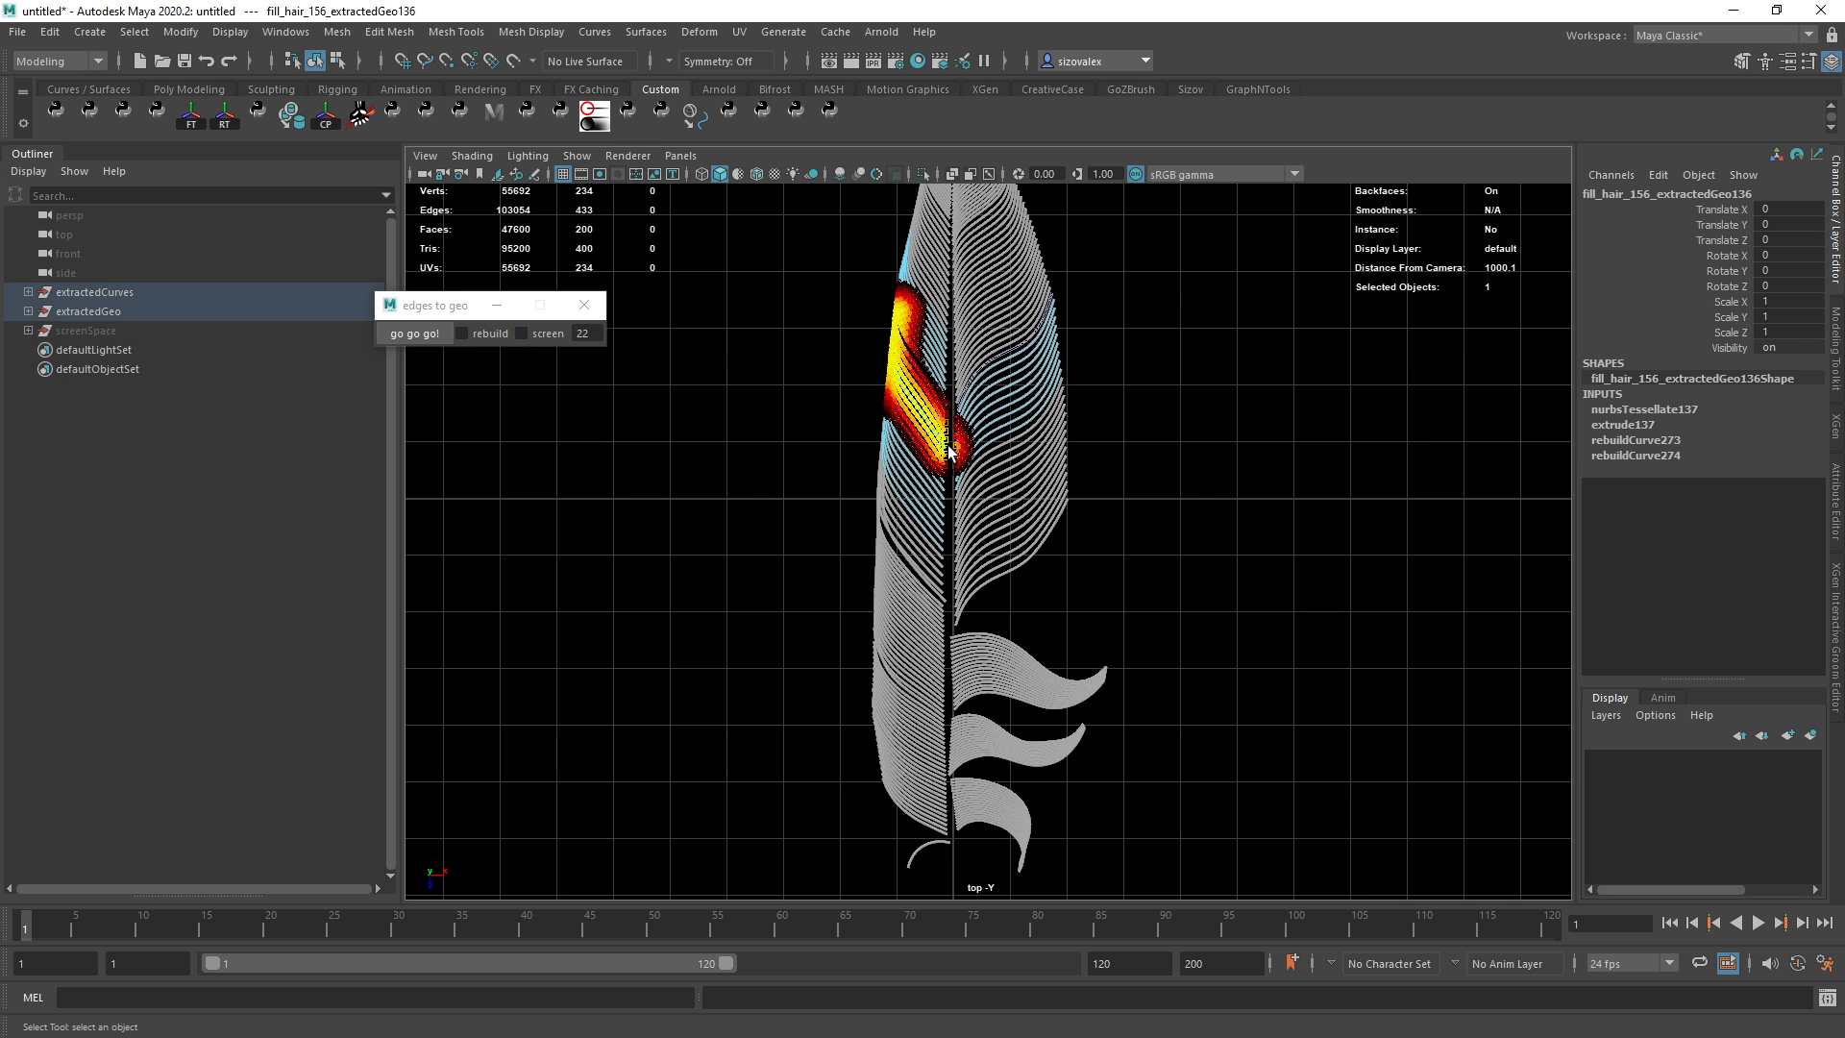
pyautogui.click(1809, 60)
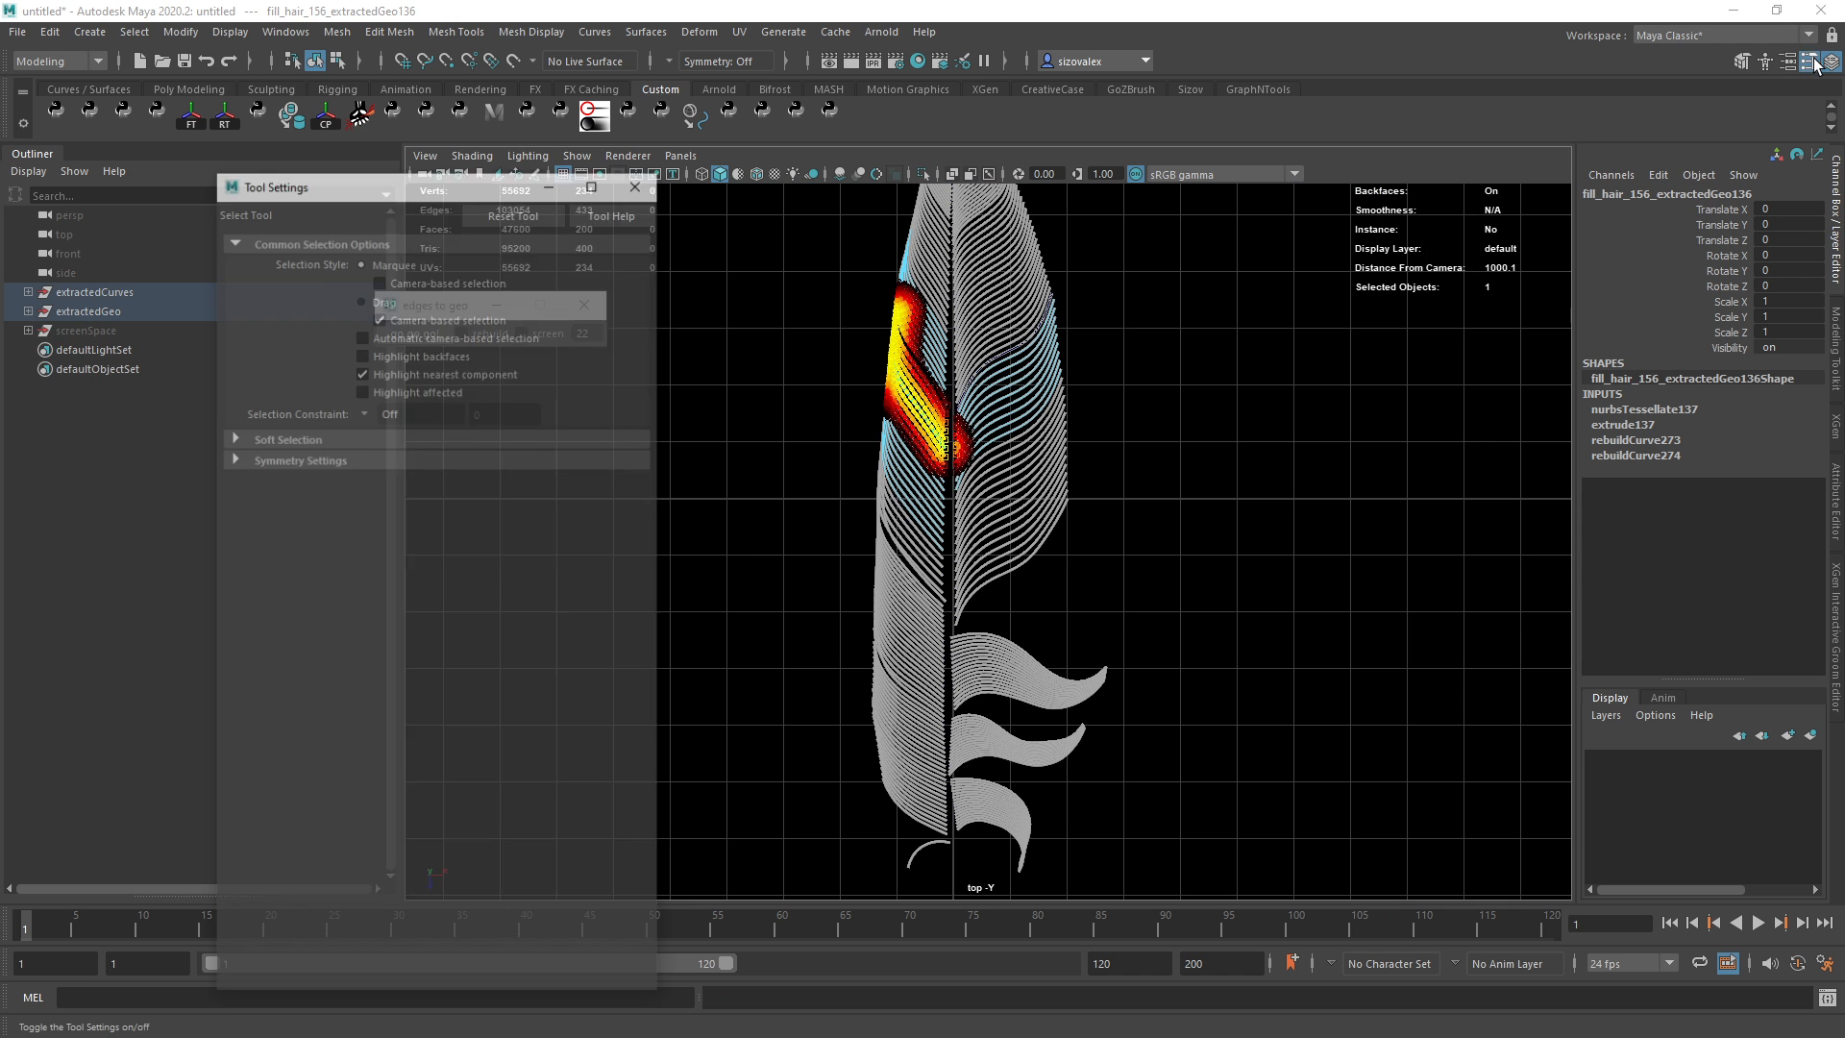
pyautogui.click(289, 438)
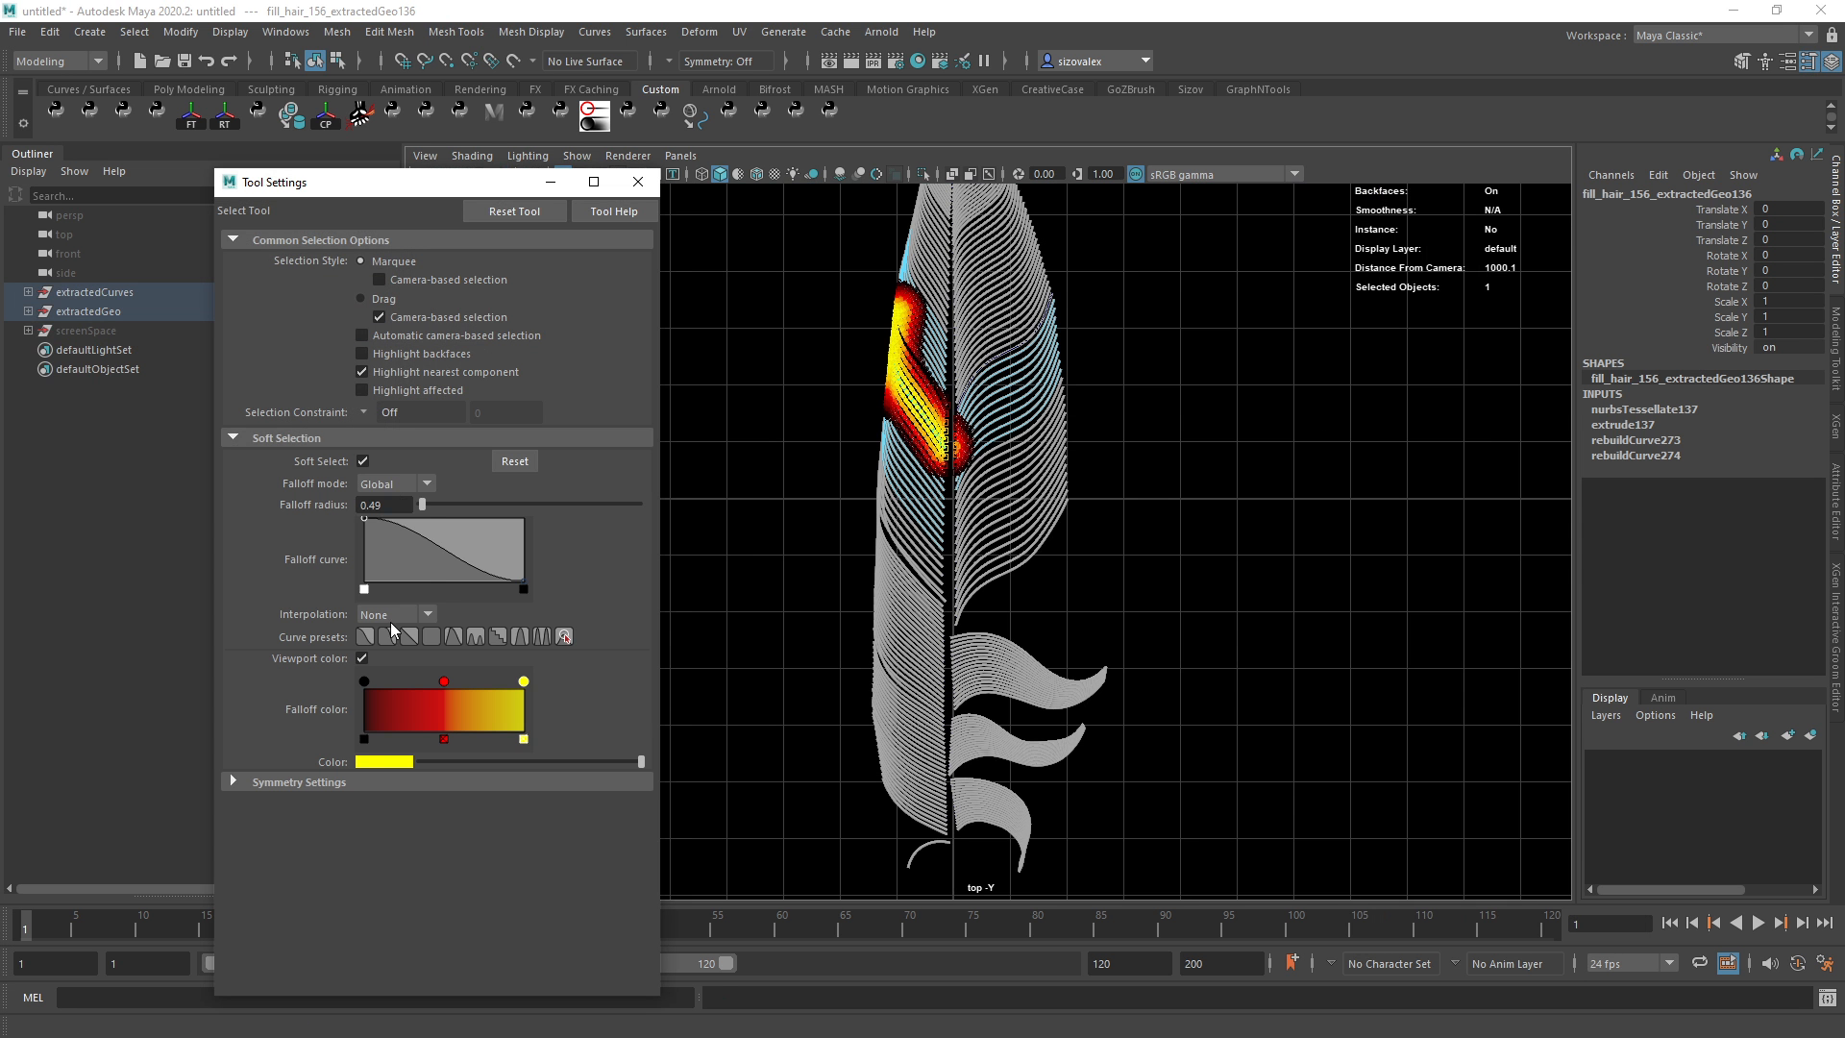
pyautogui.click(394, 484)
pyautogui.click(389, 504)
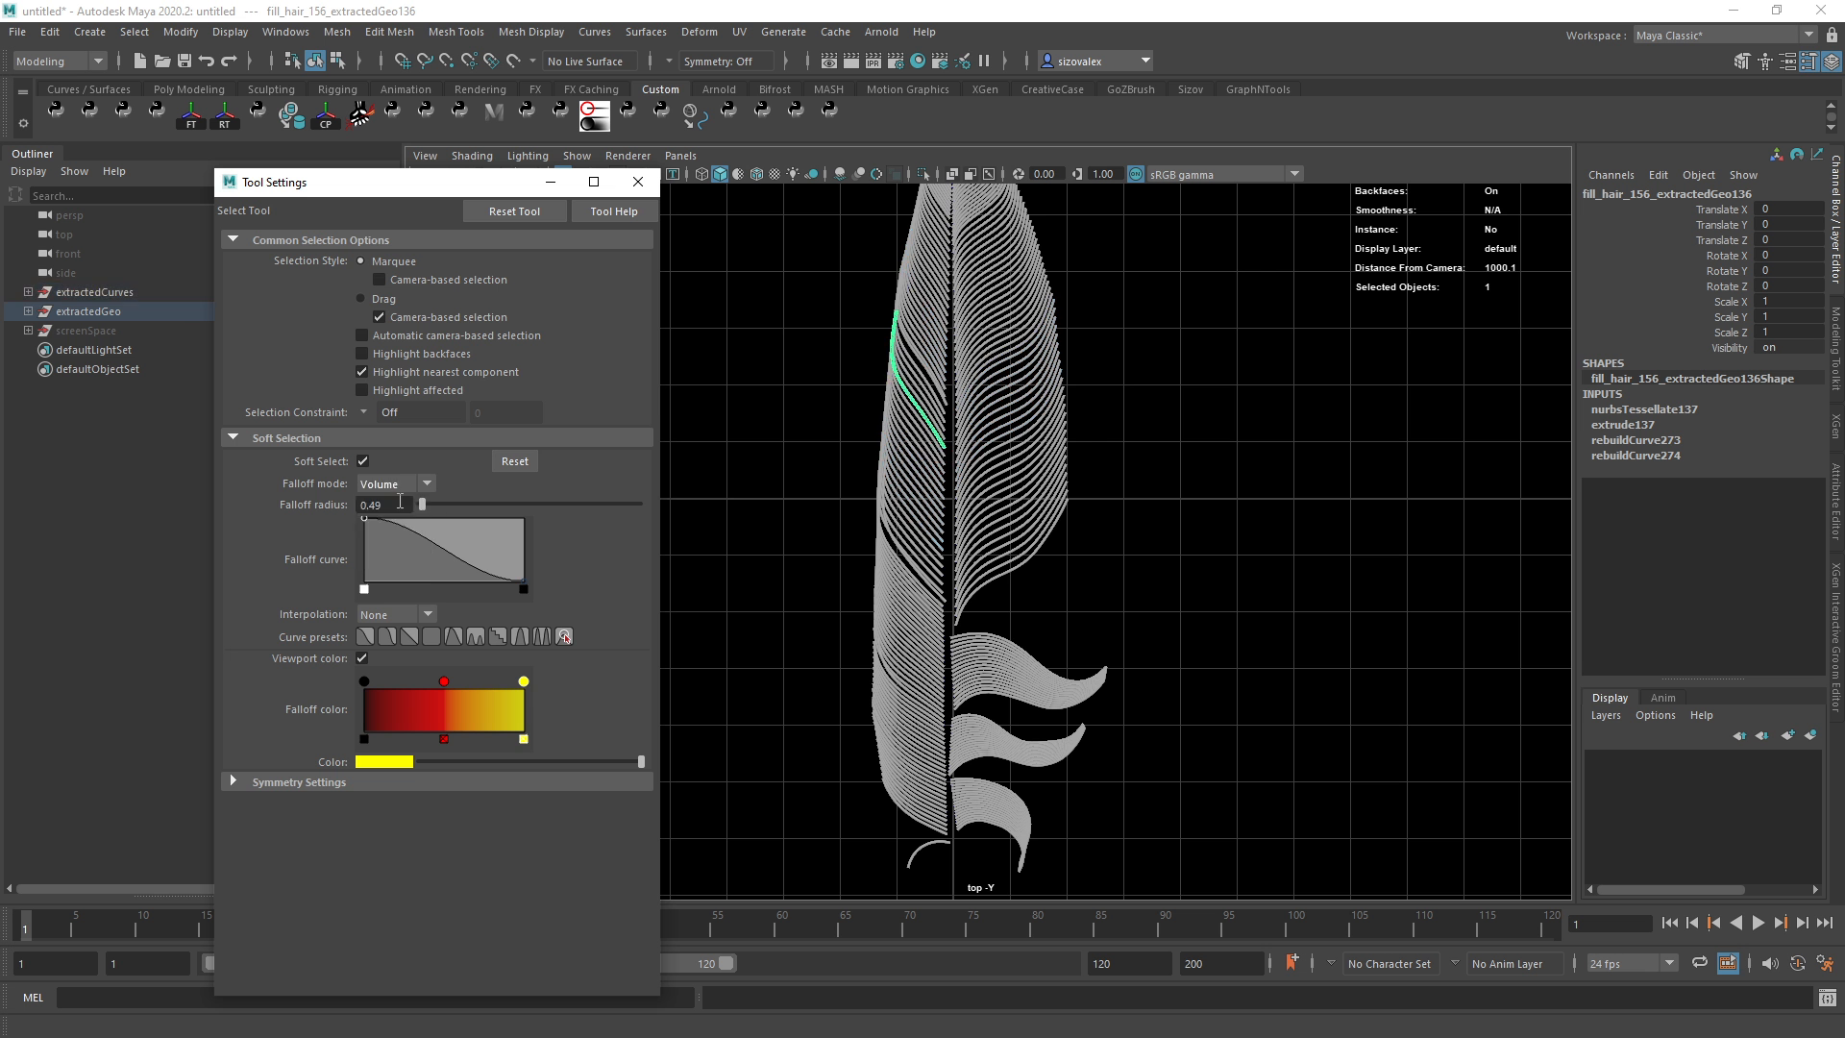
pyautogui.click(397, 486)
pyautogui.click(383, 542)
pyautogui.press('b')
pyautogui.click(638, 182)
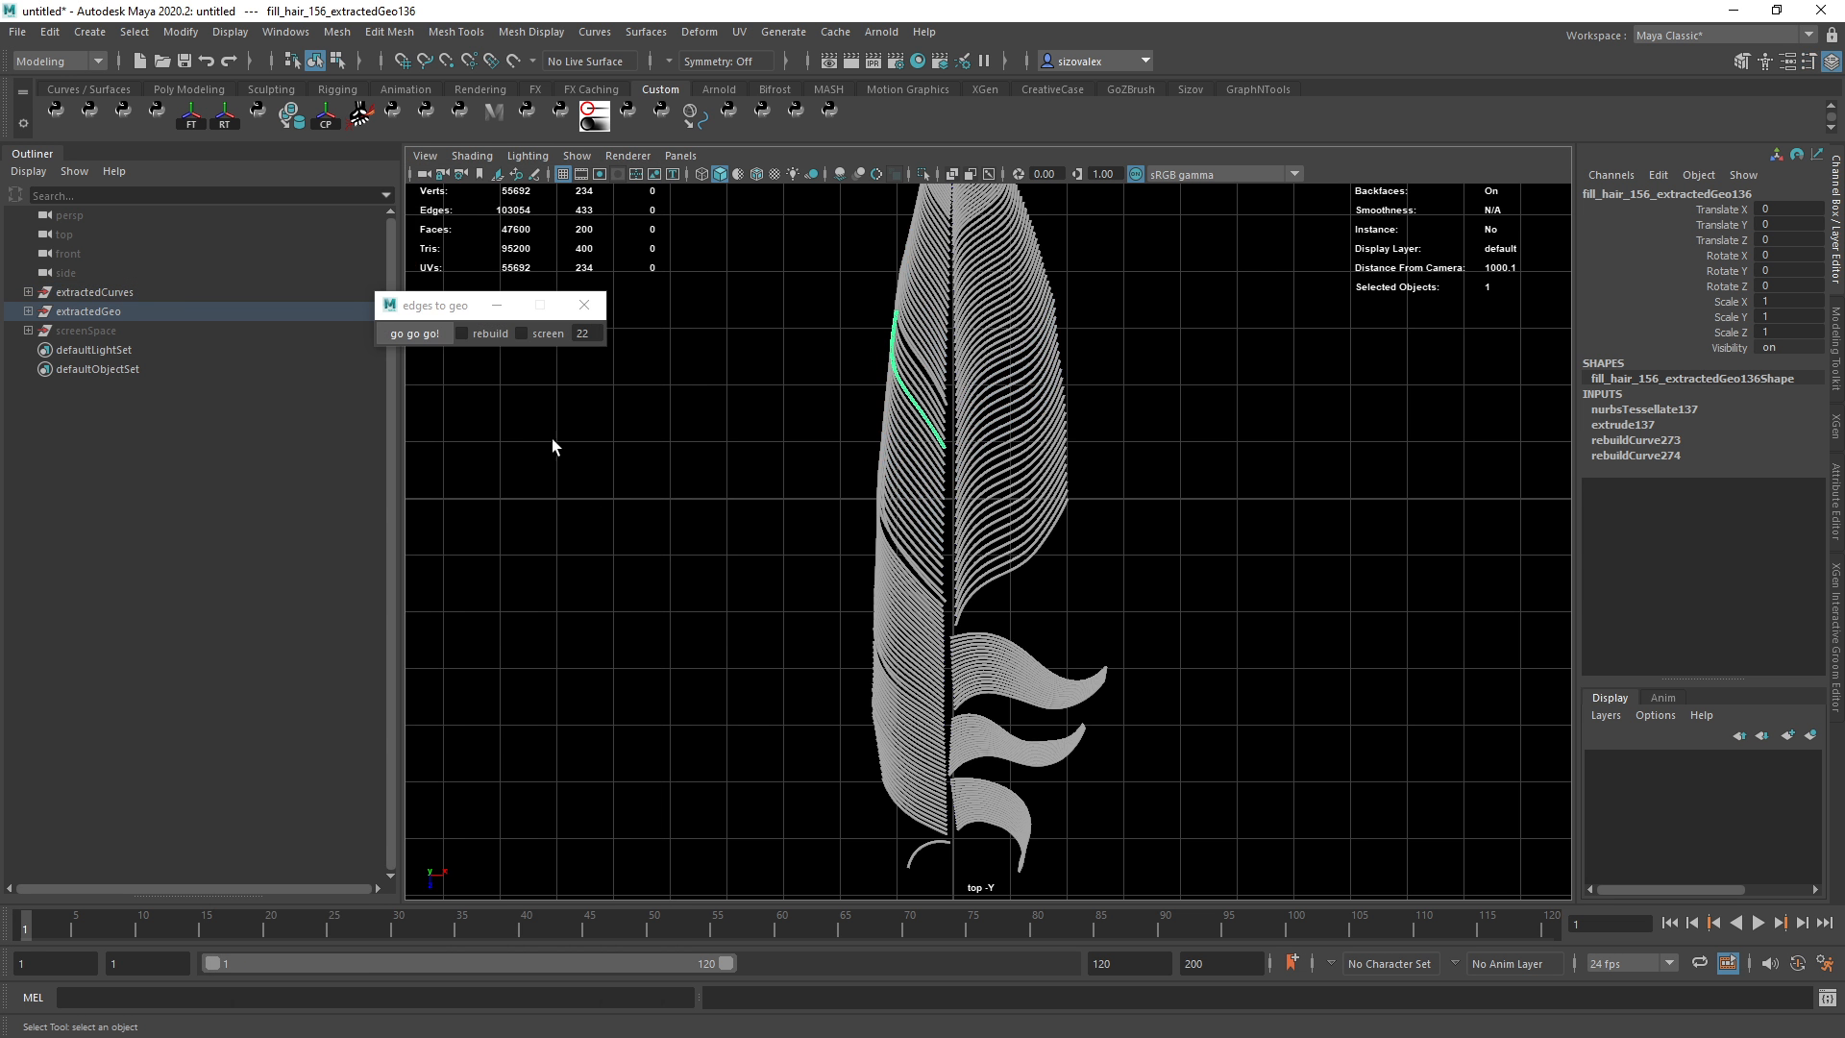
# Select all barb meshes inside the extractedGeo group, from fill_hair_07_extractedGeo0 to fill_hair_215_extractedGeo237.
pyautogui.click(27, 310)
pyautogui.click(43, 336)
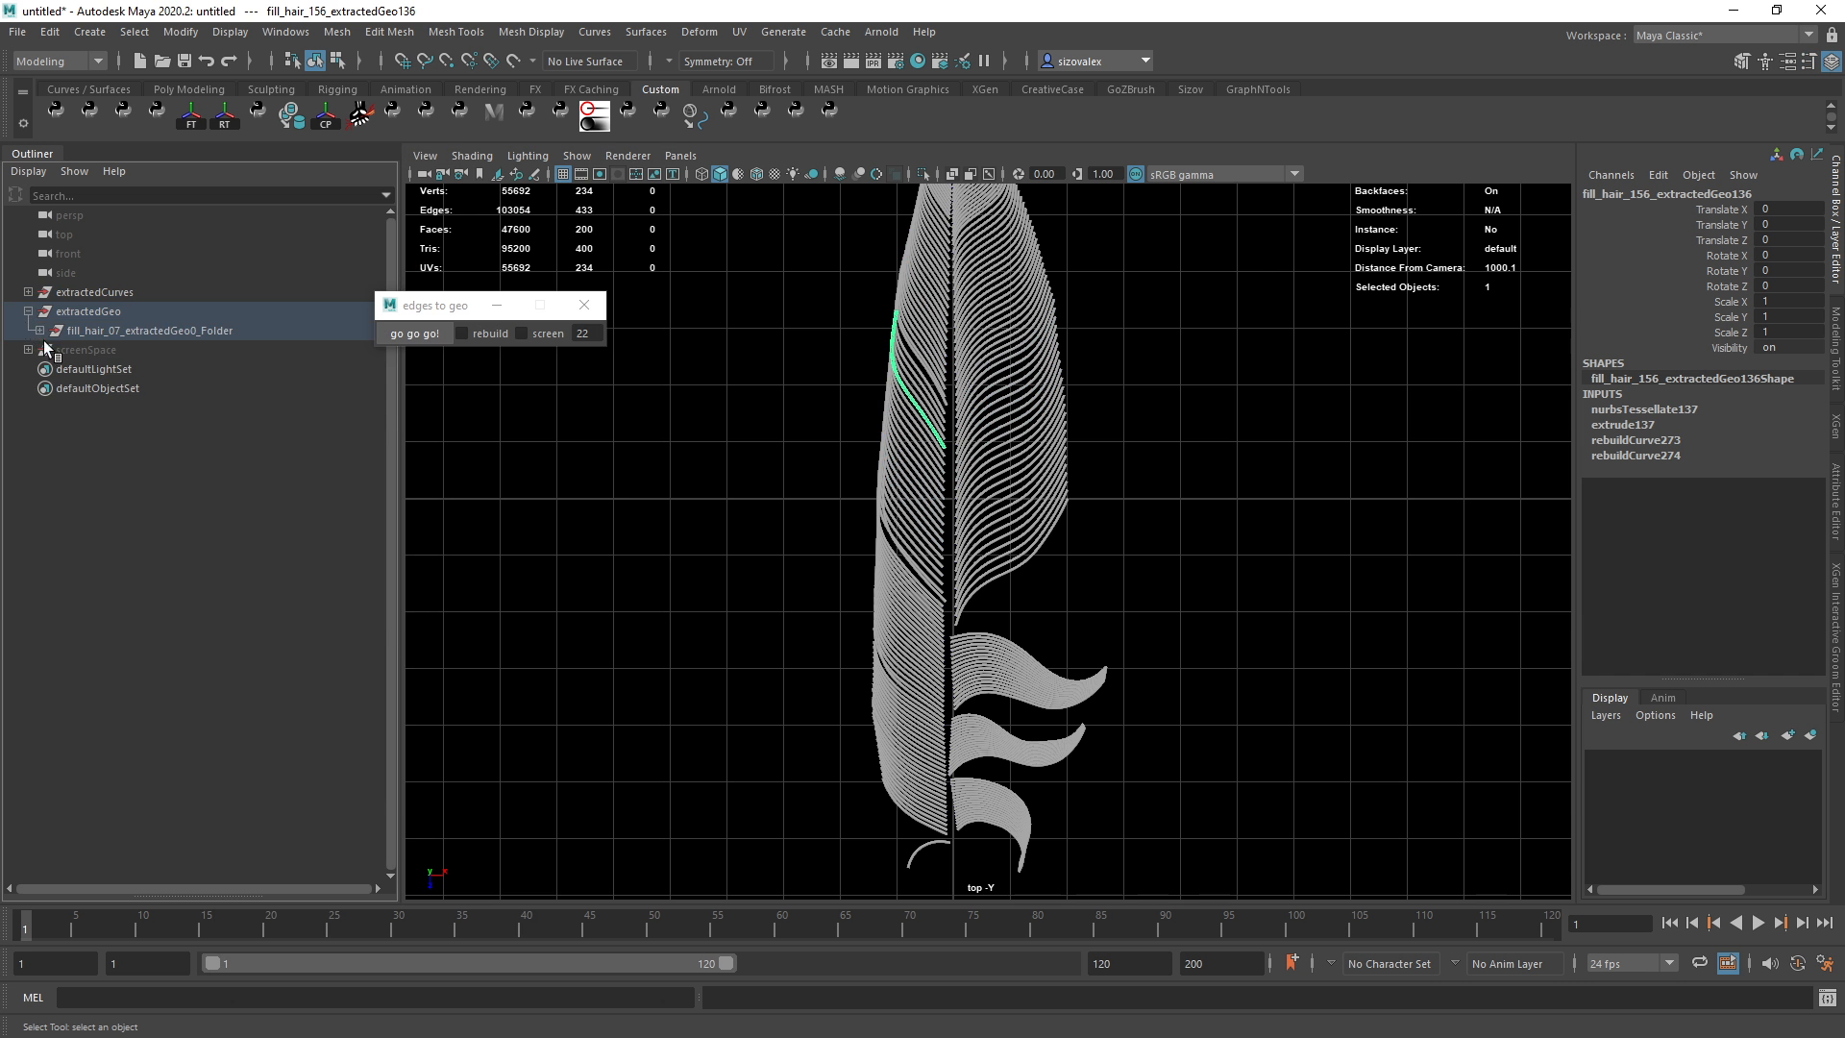
pyautogui.scroll(-10, 198, 533)
pyautogui.scroll(-20, 198, 532)
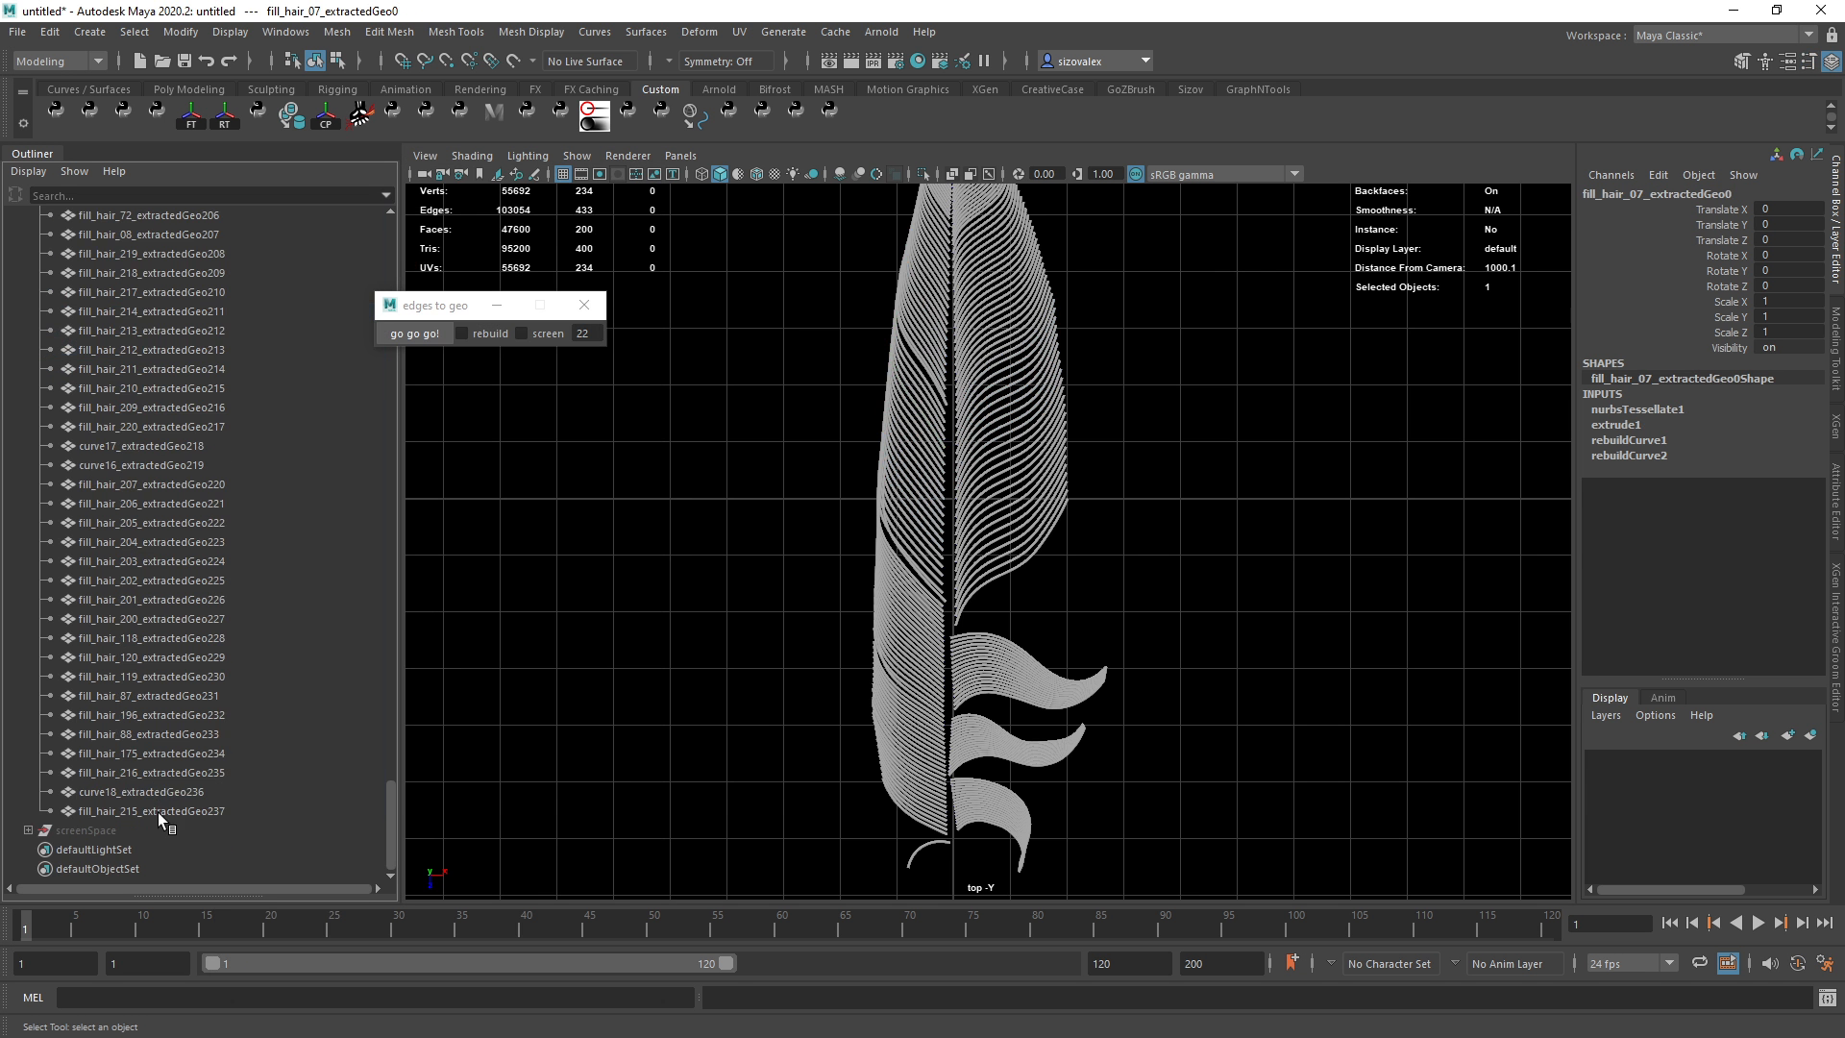
pyautogui.keyDown('shift'); pyautogui.click(157, 811); pyautogui.keyUp('shift')
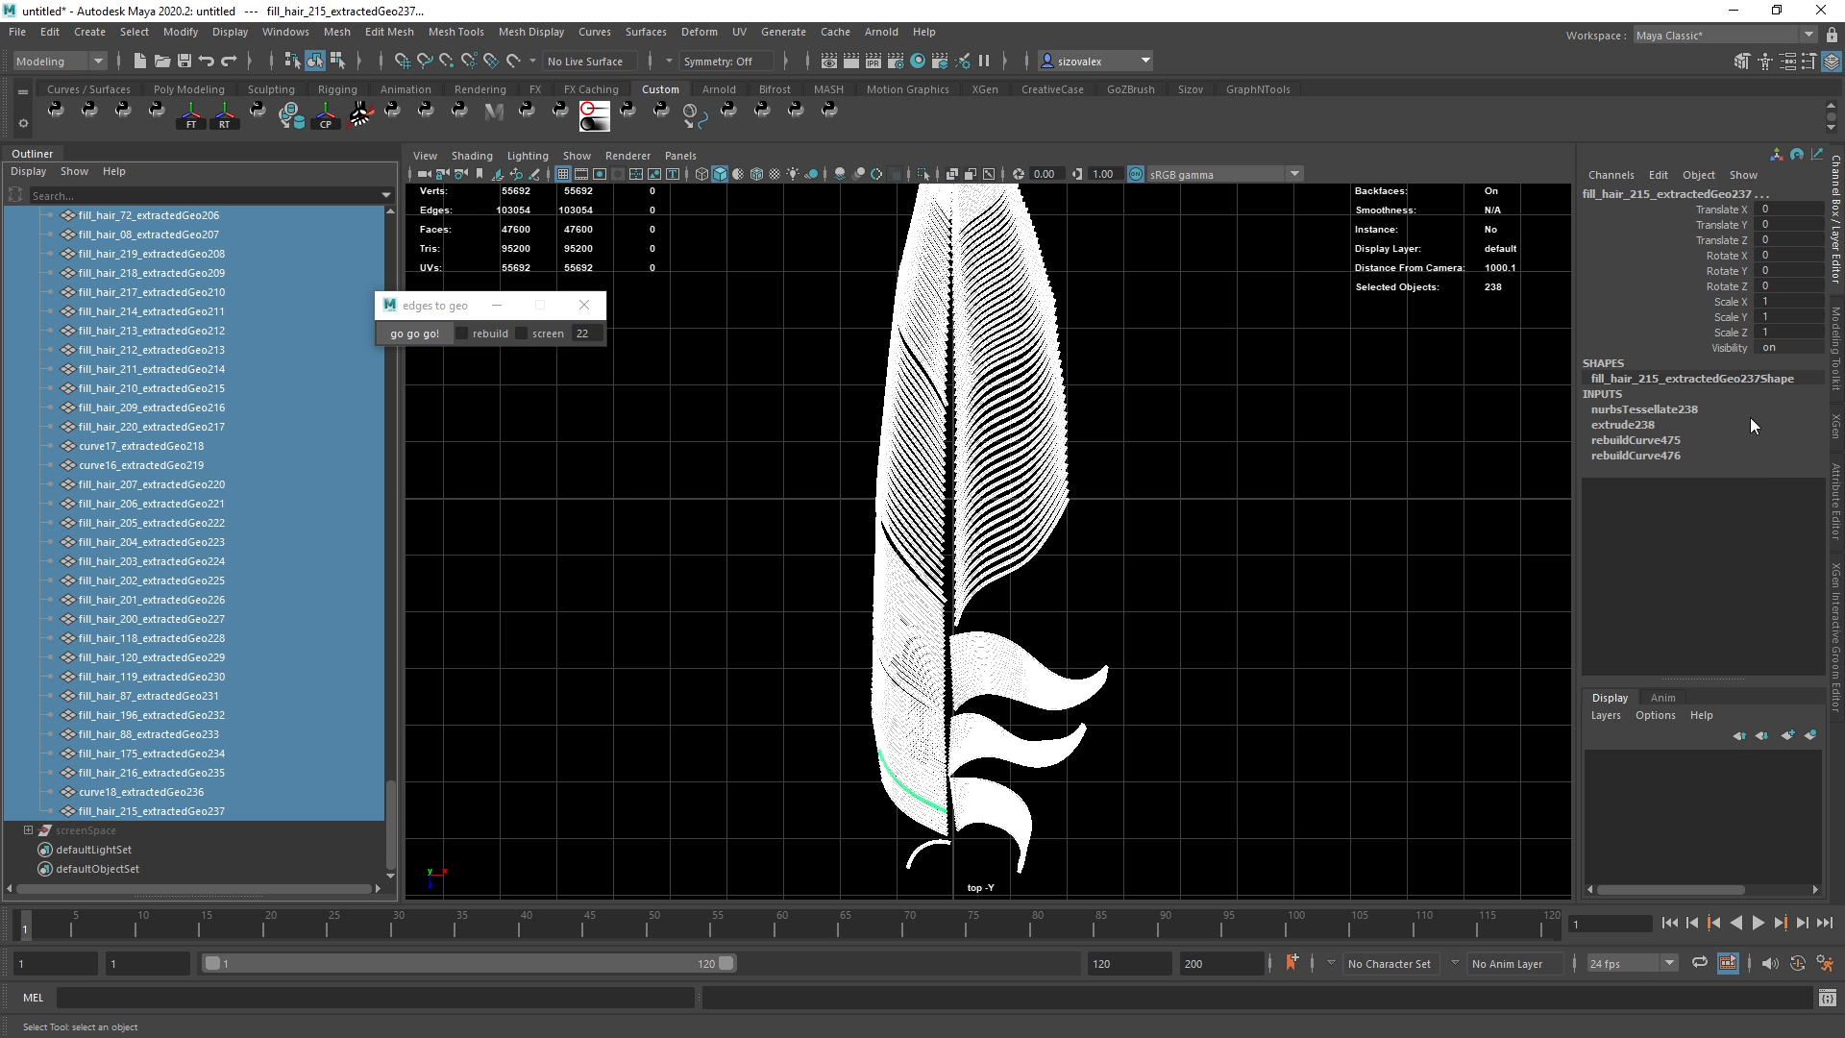
# Taper the selected barb meshes by setting their extrude Scale to 0.06, checking the feather reference photo in the browser.
pyautogui.click(1630, 424)
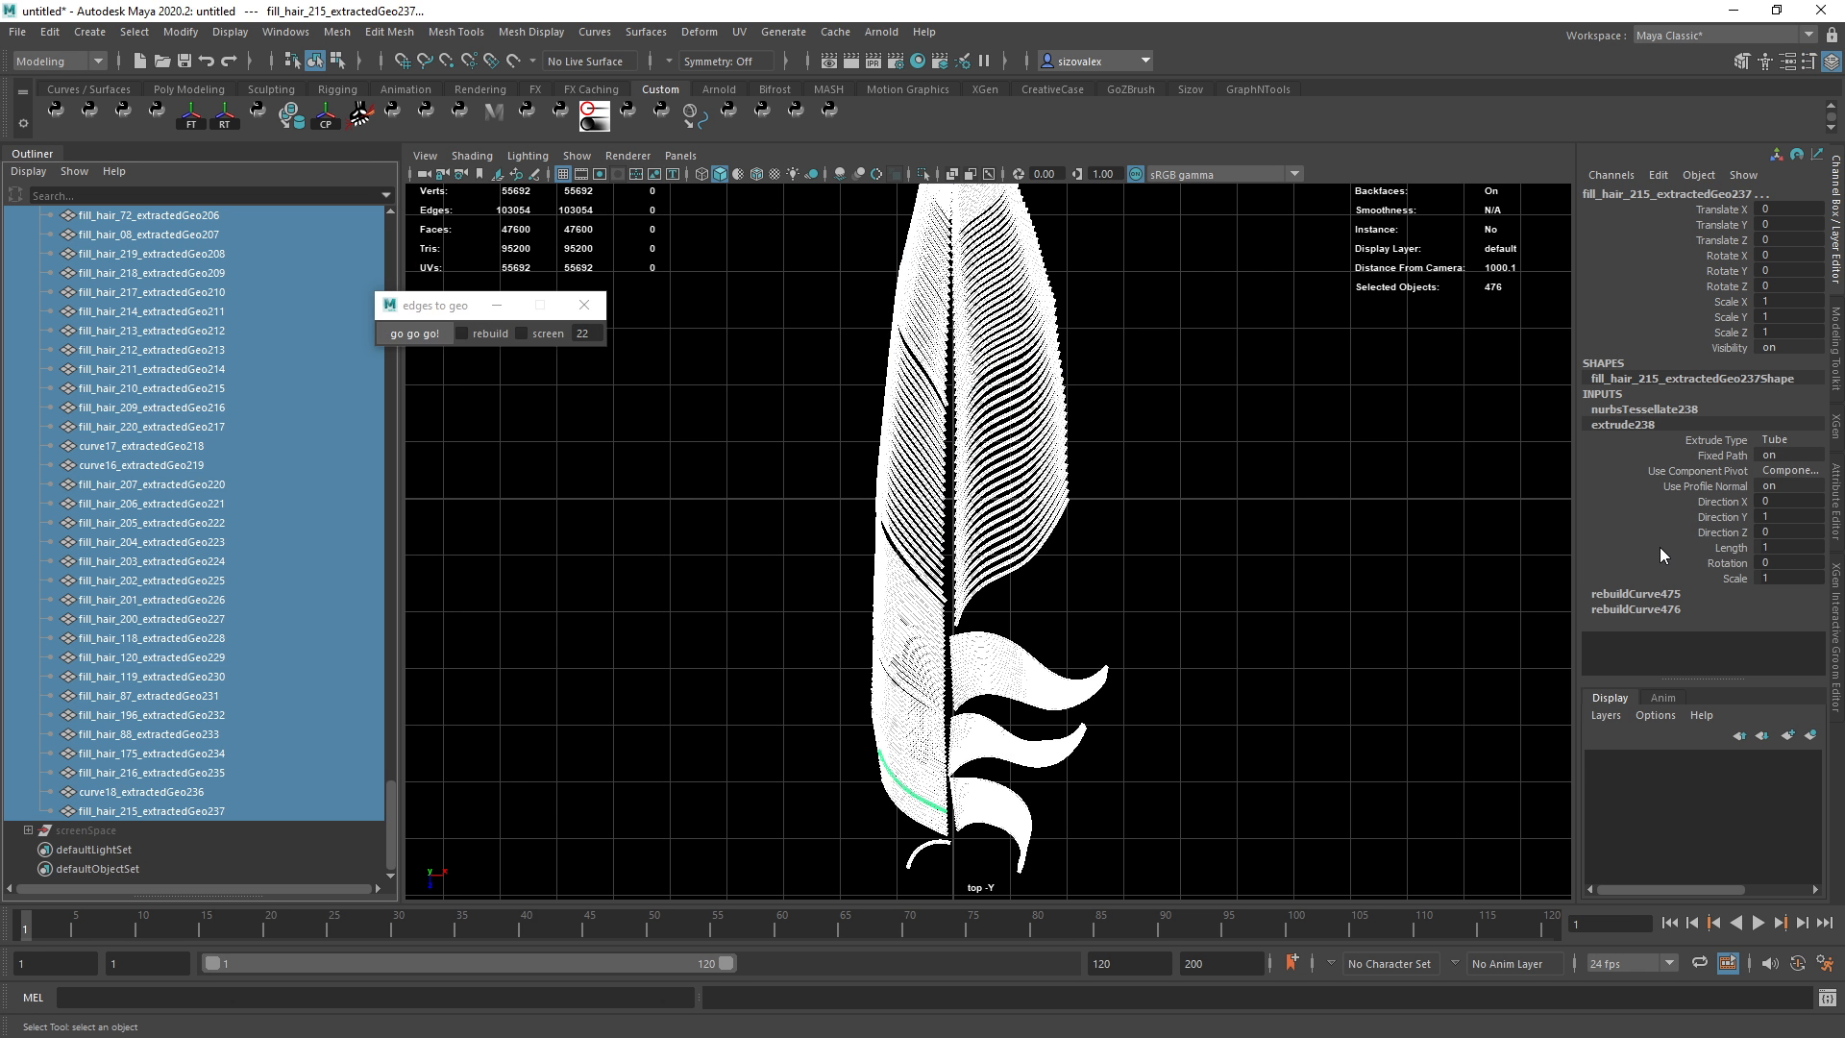
pyautogui.click(1726, 577)
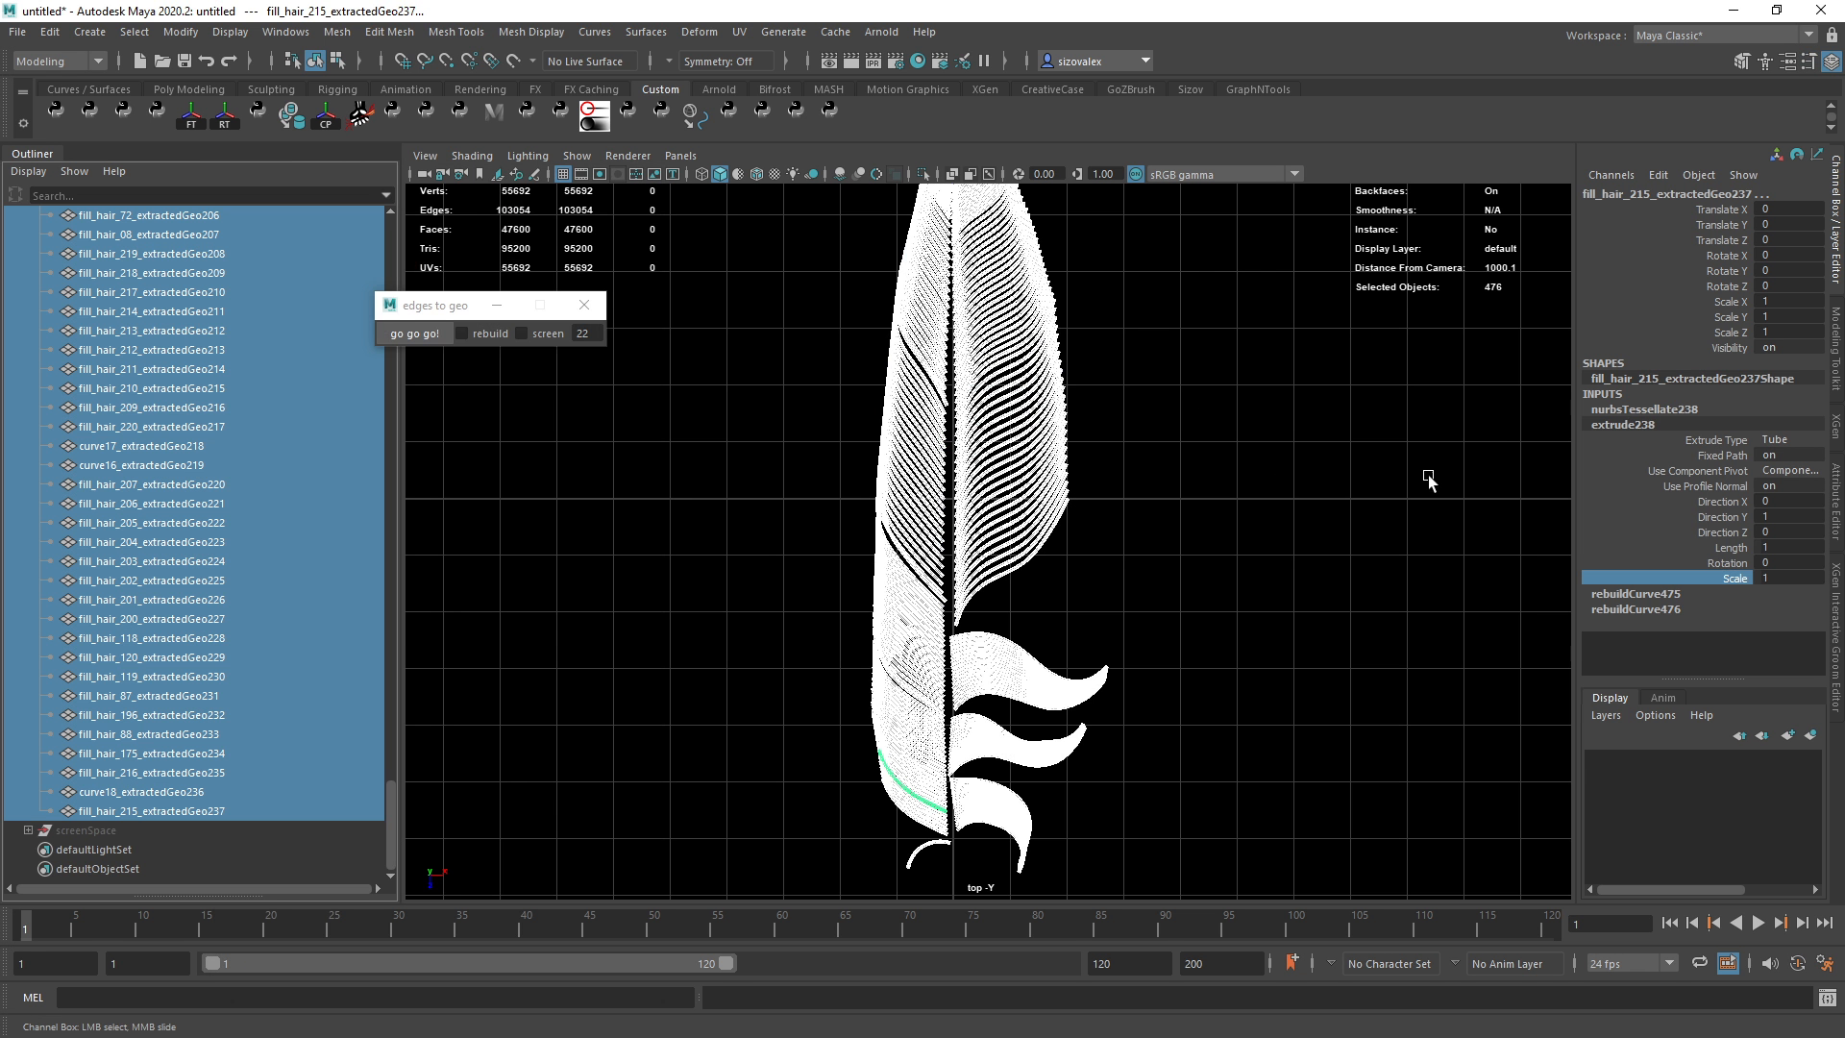
pyautogui.moveTo(1400, 424); pyautogui.dragTo(1327, 416, button='middle')
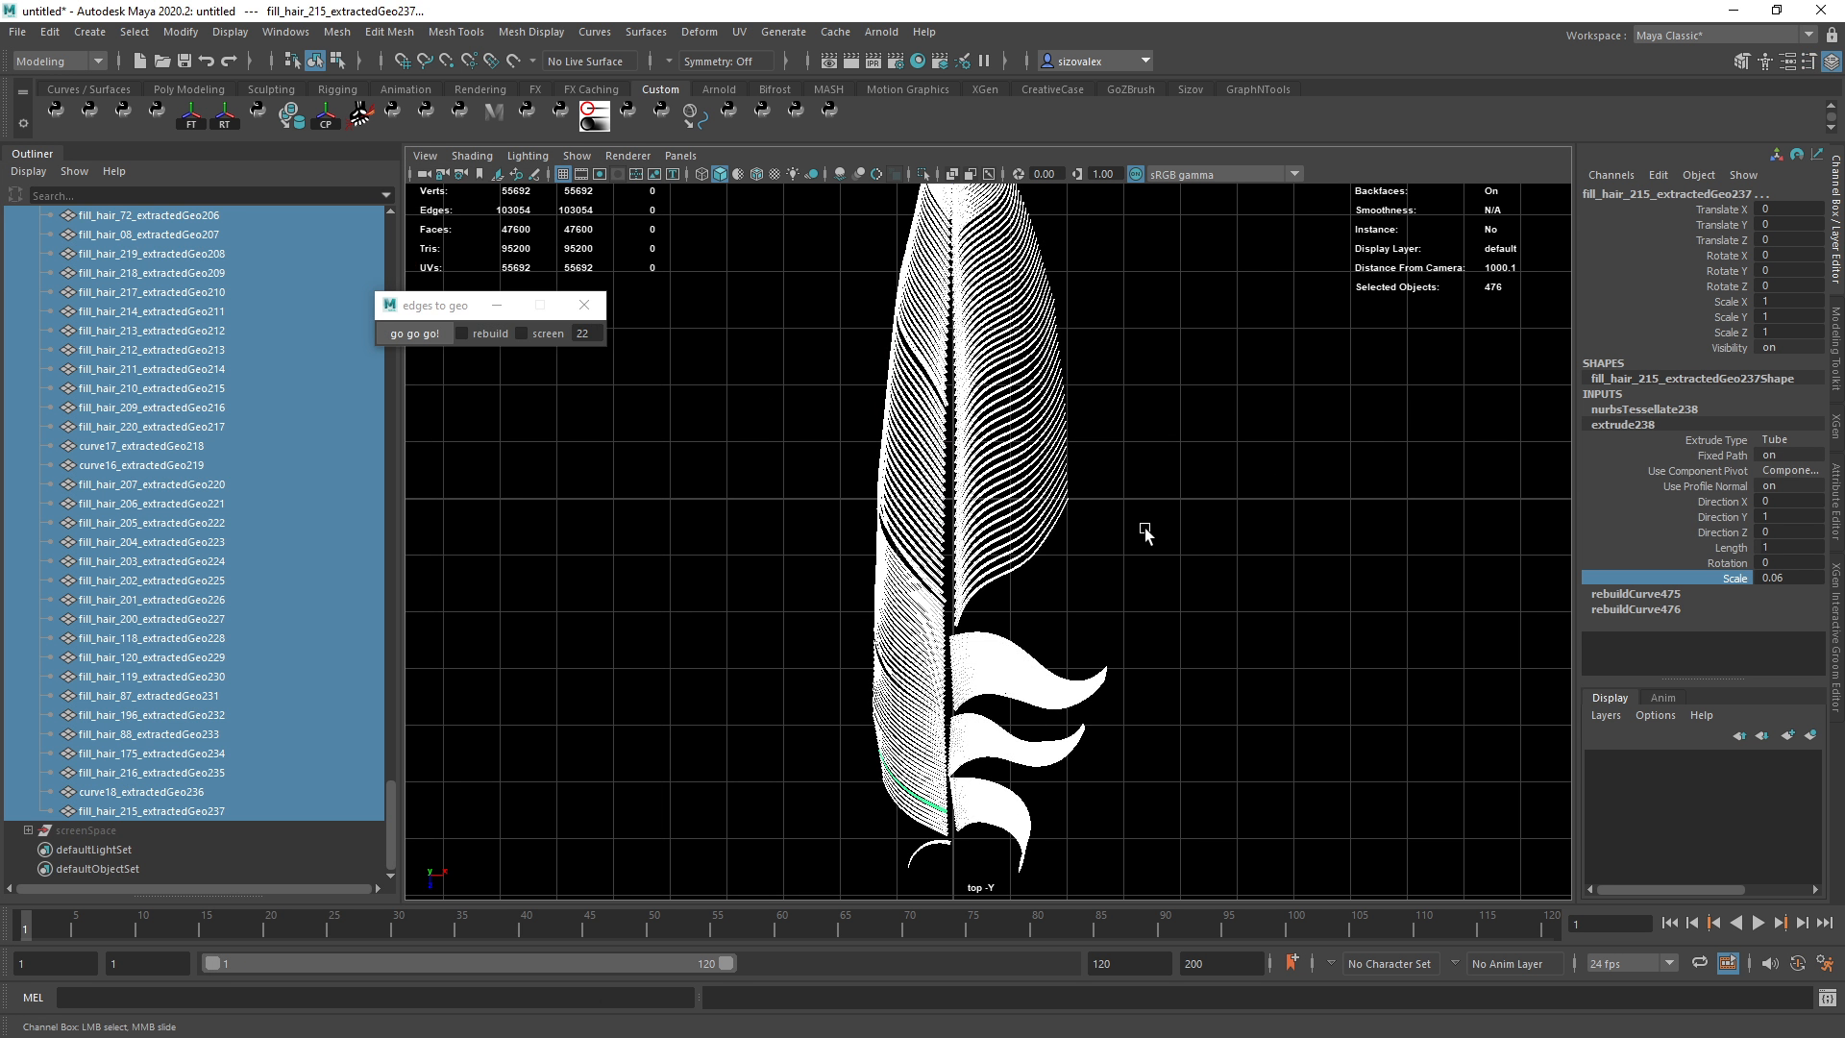
pyautogui.hotkey('alt', 'Tab')
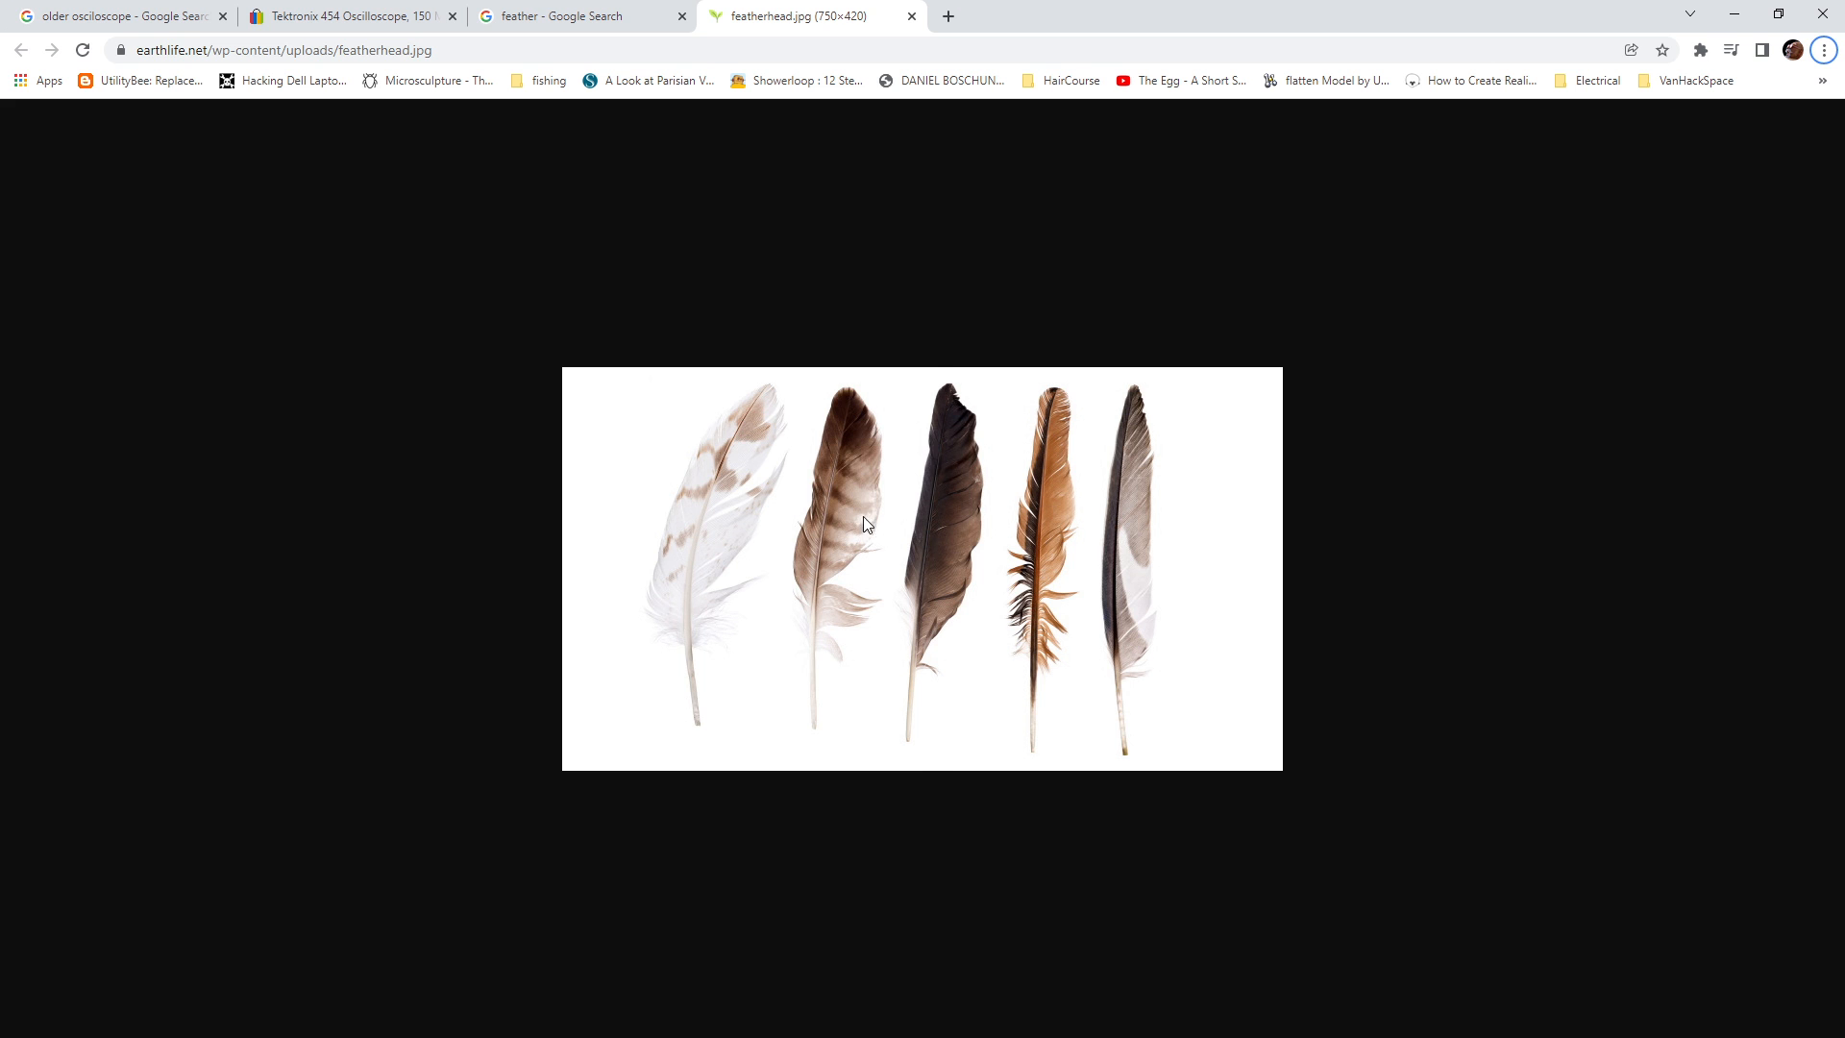
pyautogui.hotkey('alt', 'Tab')
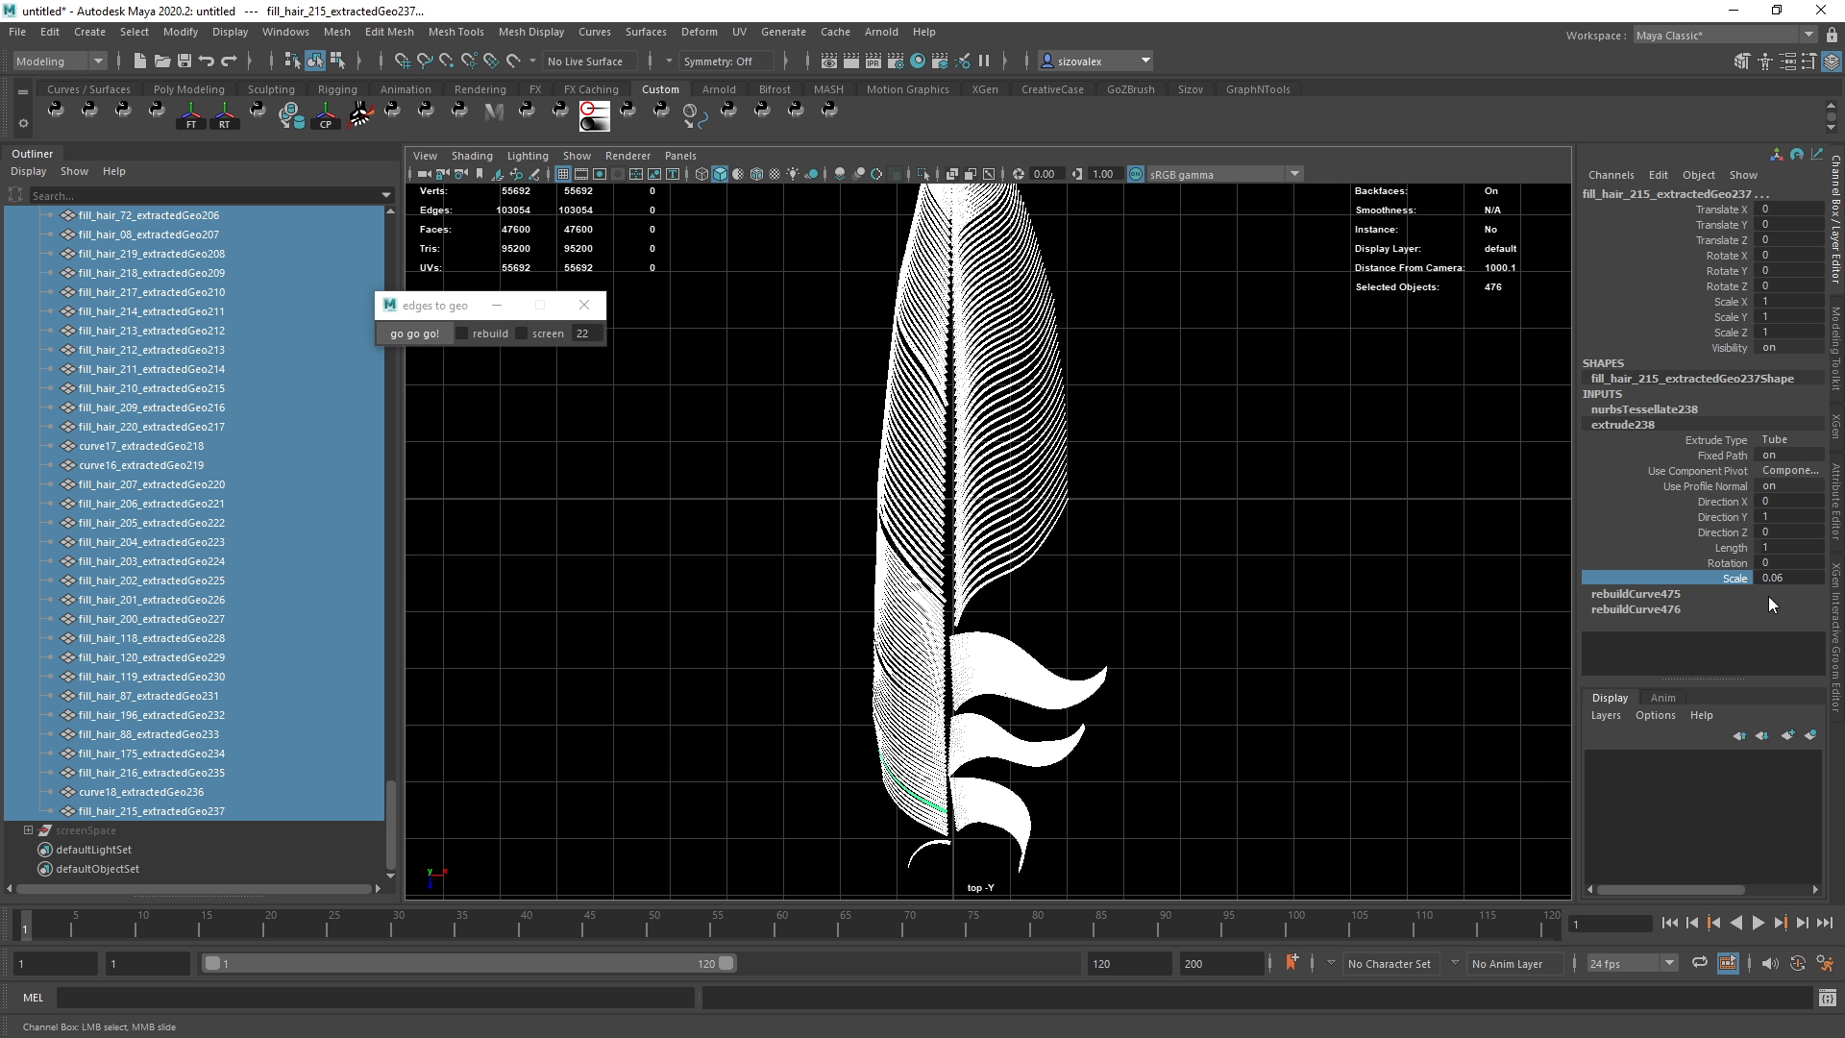
pyautogui.doubleClick(1776, 578)
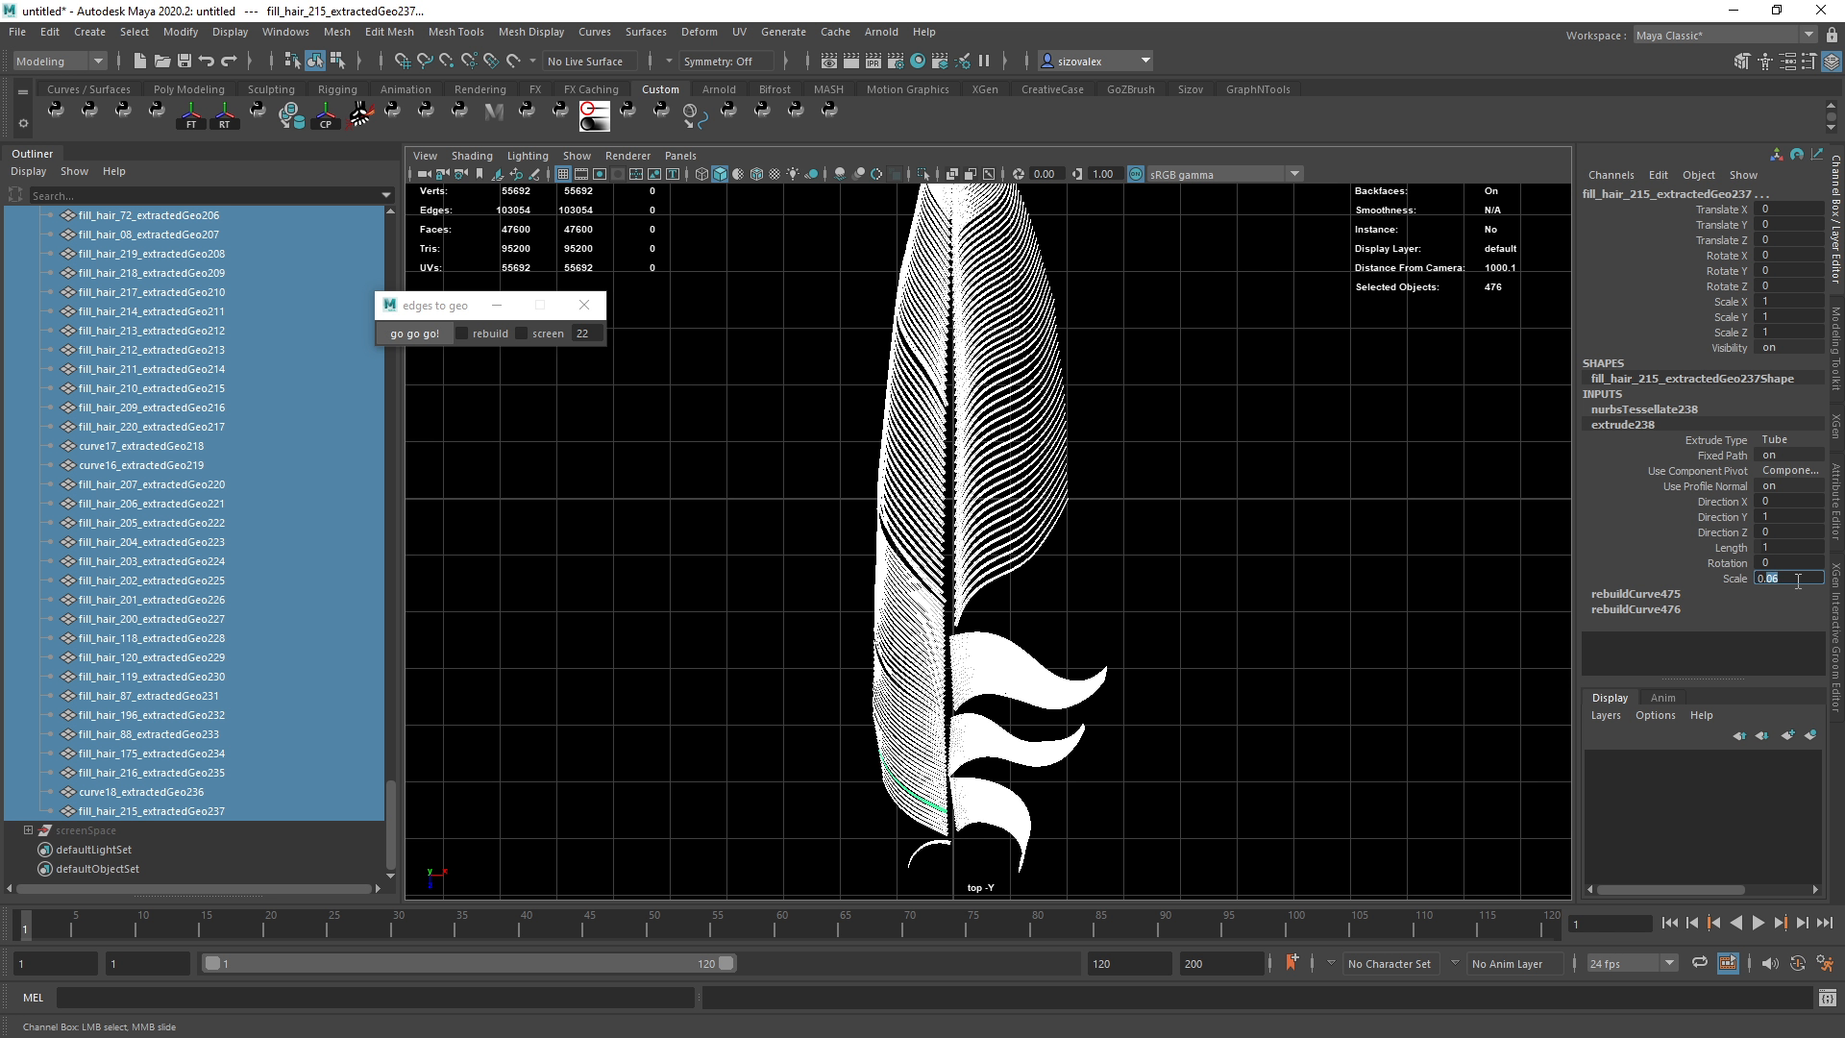
pyautogui.press('Return')
pyautogui.click(1218, 458)
# Reselect all barb meshes in the extractedGeo group, duplicate them and unparent the copies to the top level.
pyautogui.click(149, 811)
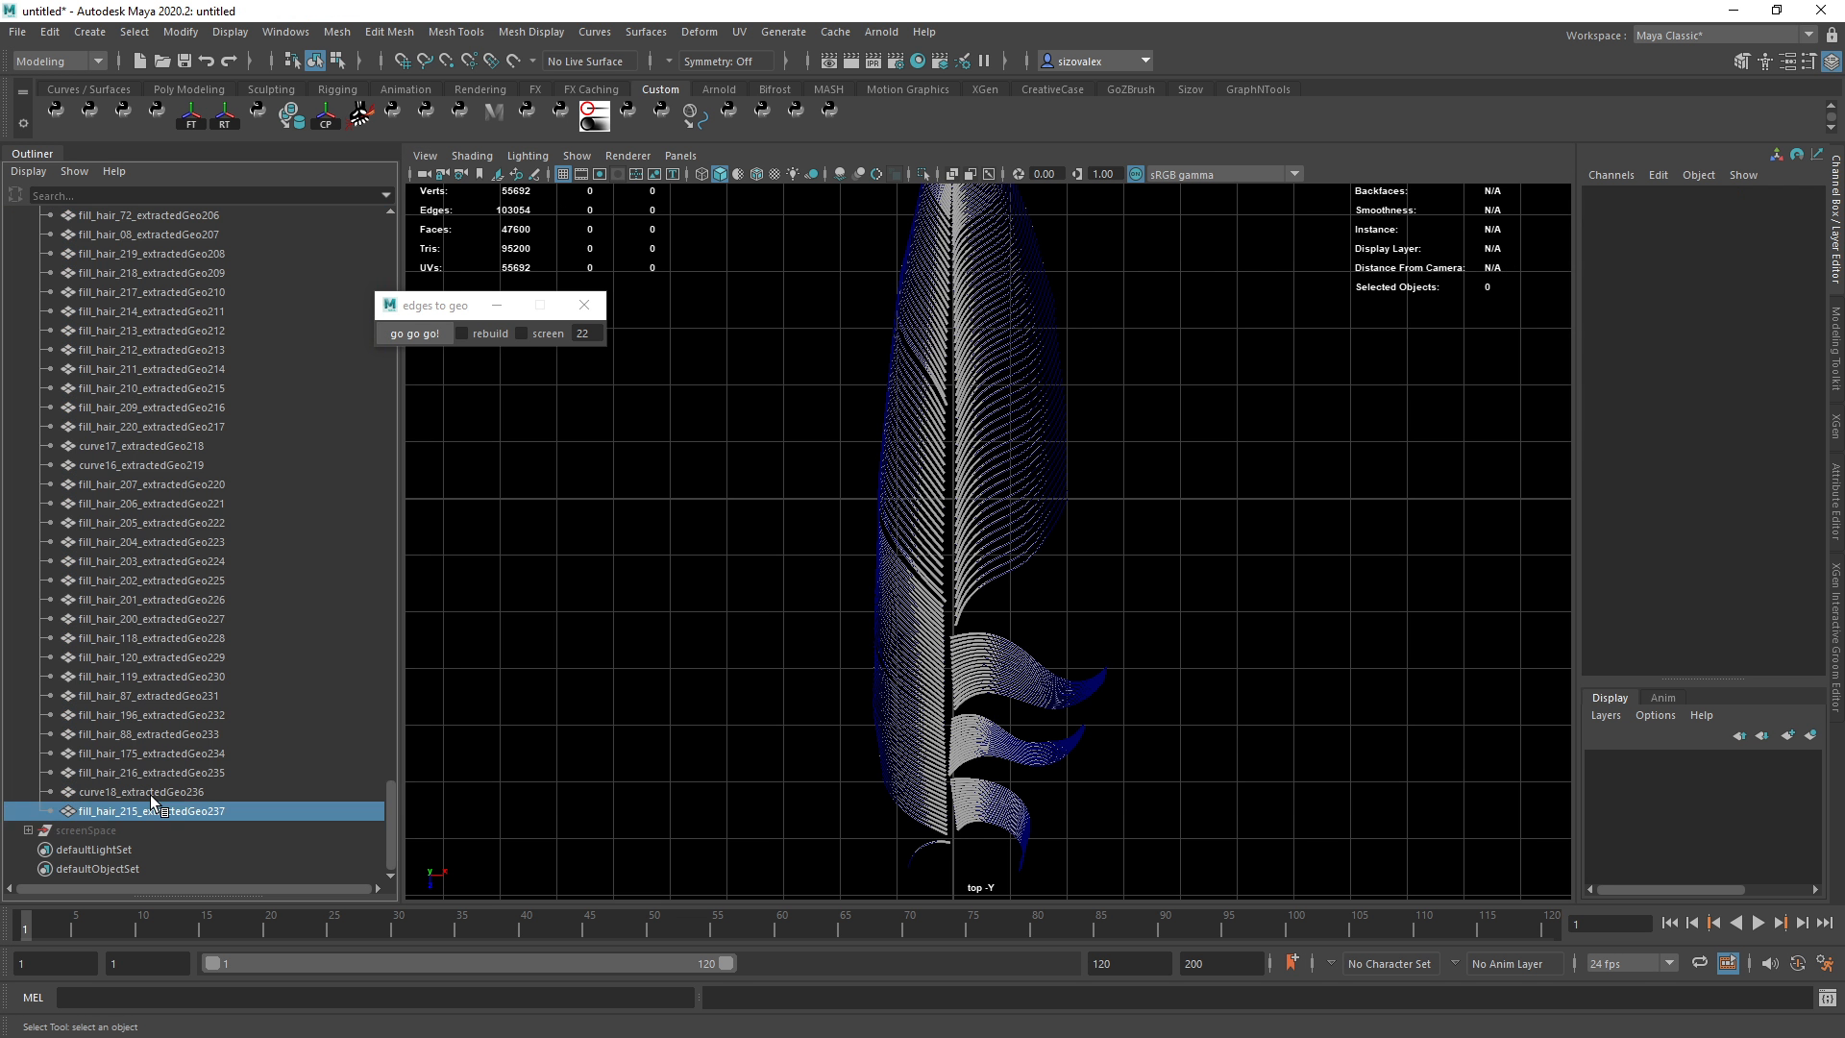
pyautogui.scroll(20, 187, 636)
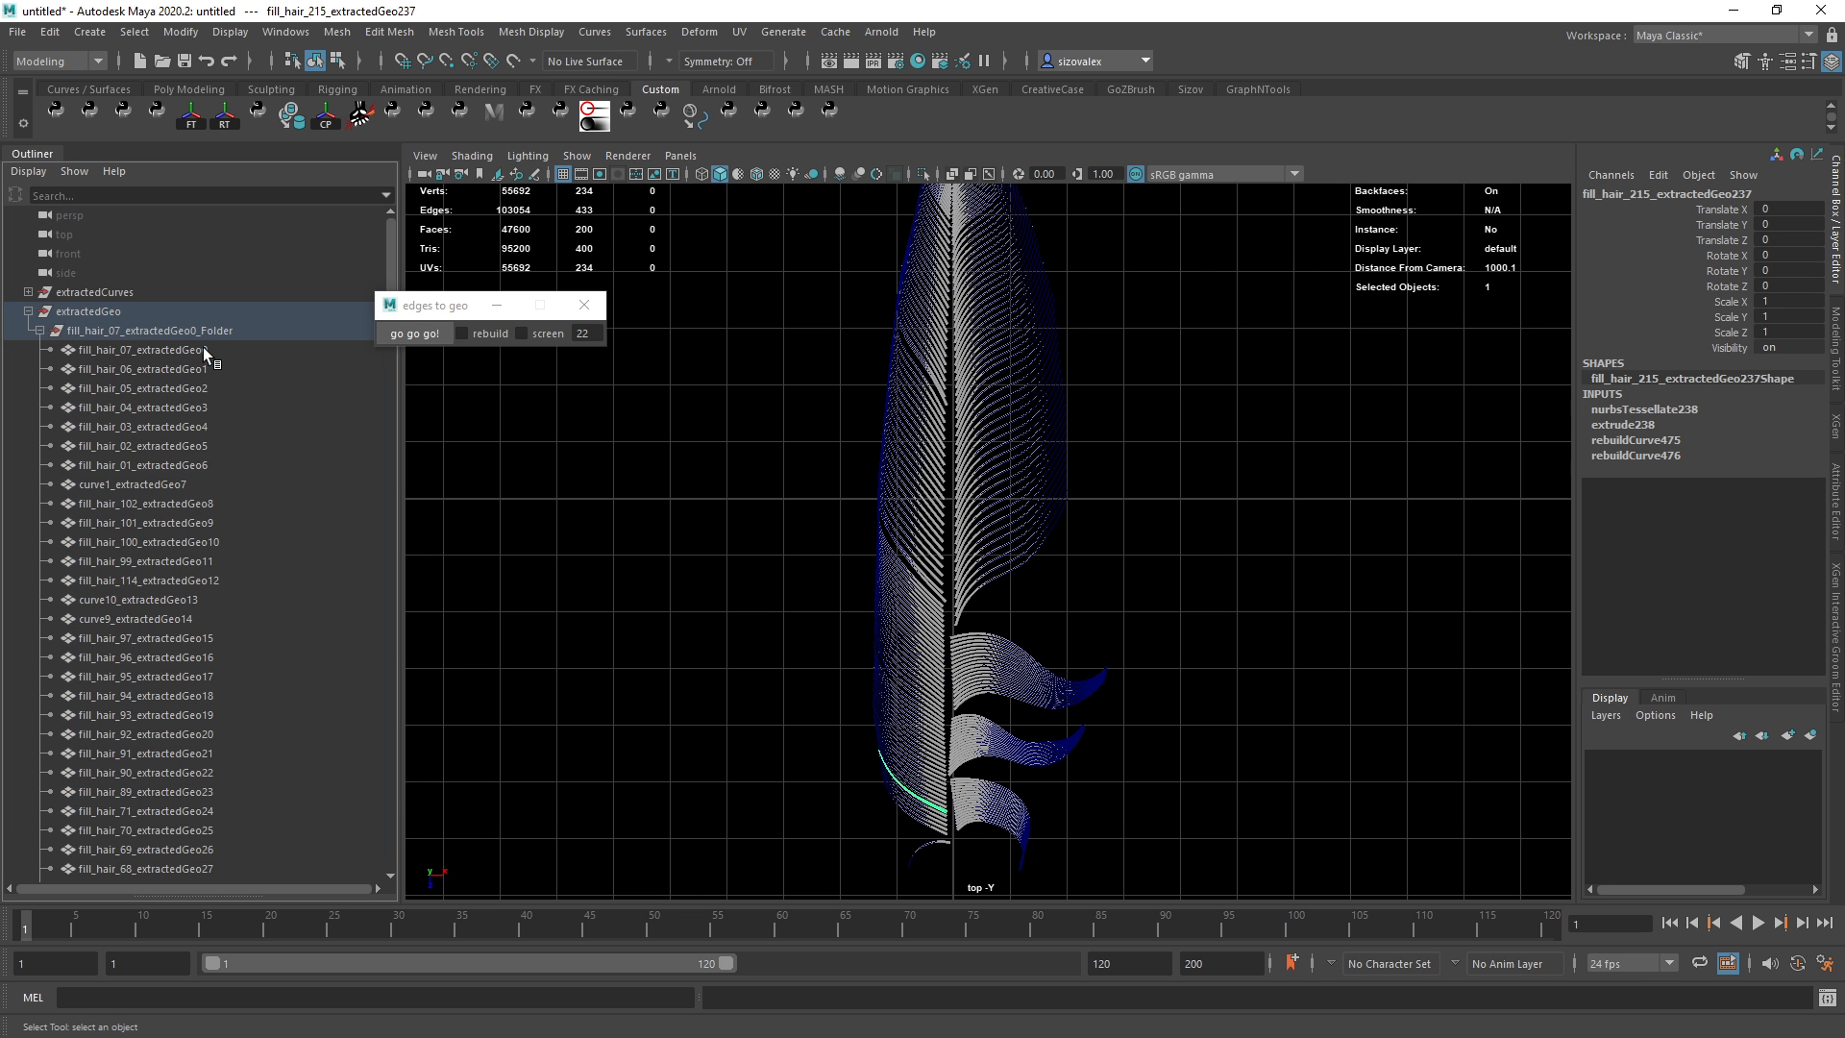
pyautogui.keyDown('shift'); pyautogui.click(206, 350); pyautogui.keyUp('shift')
pyautogui.click(404, 333)
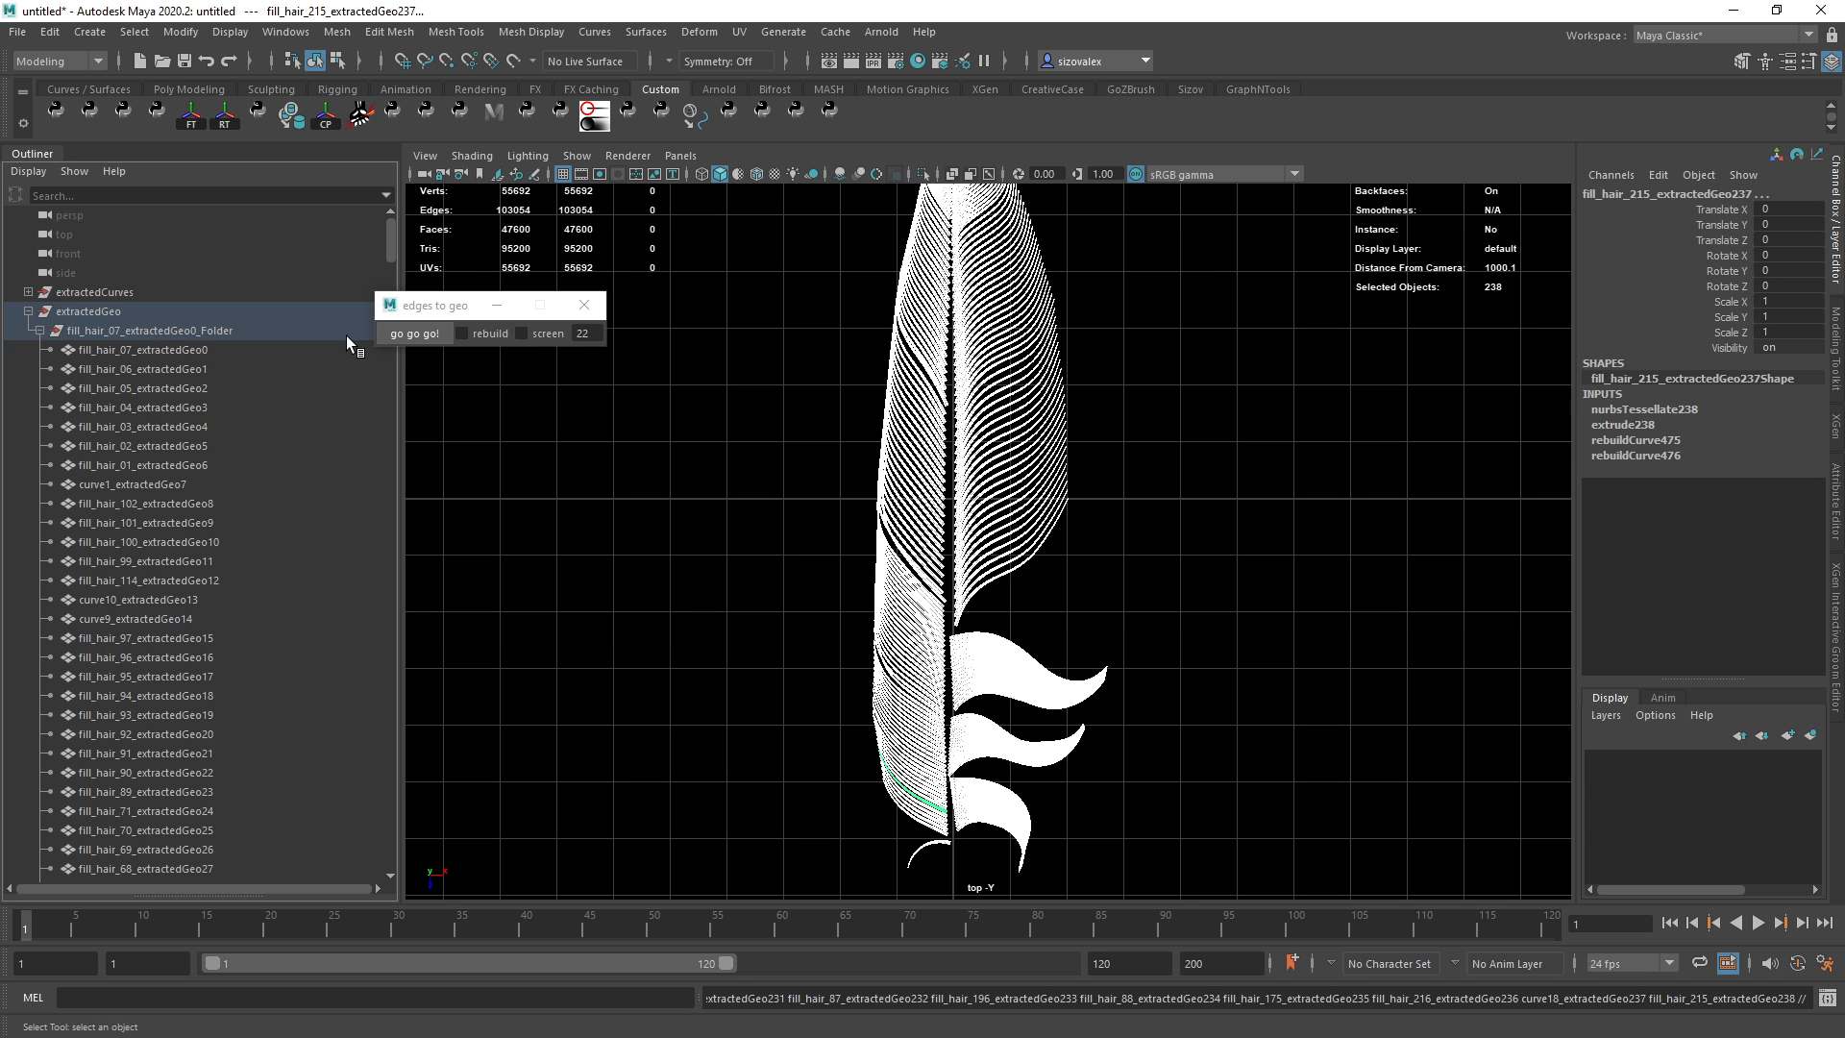
# Collapse the extractedGeo group and group extractedCurves, extractedGeo and screenSpace together.
pyautogui.click(28, 312)
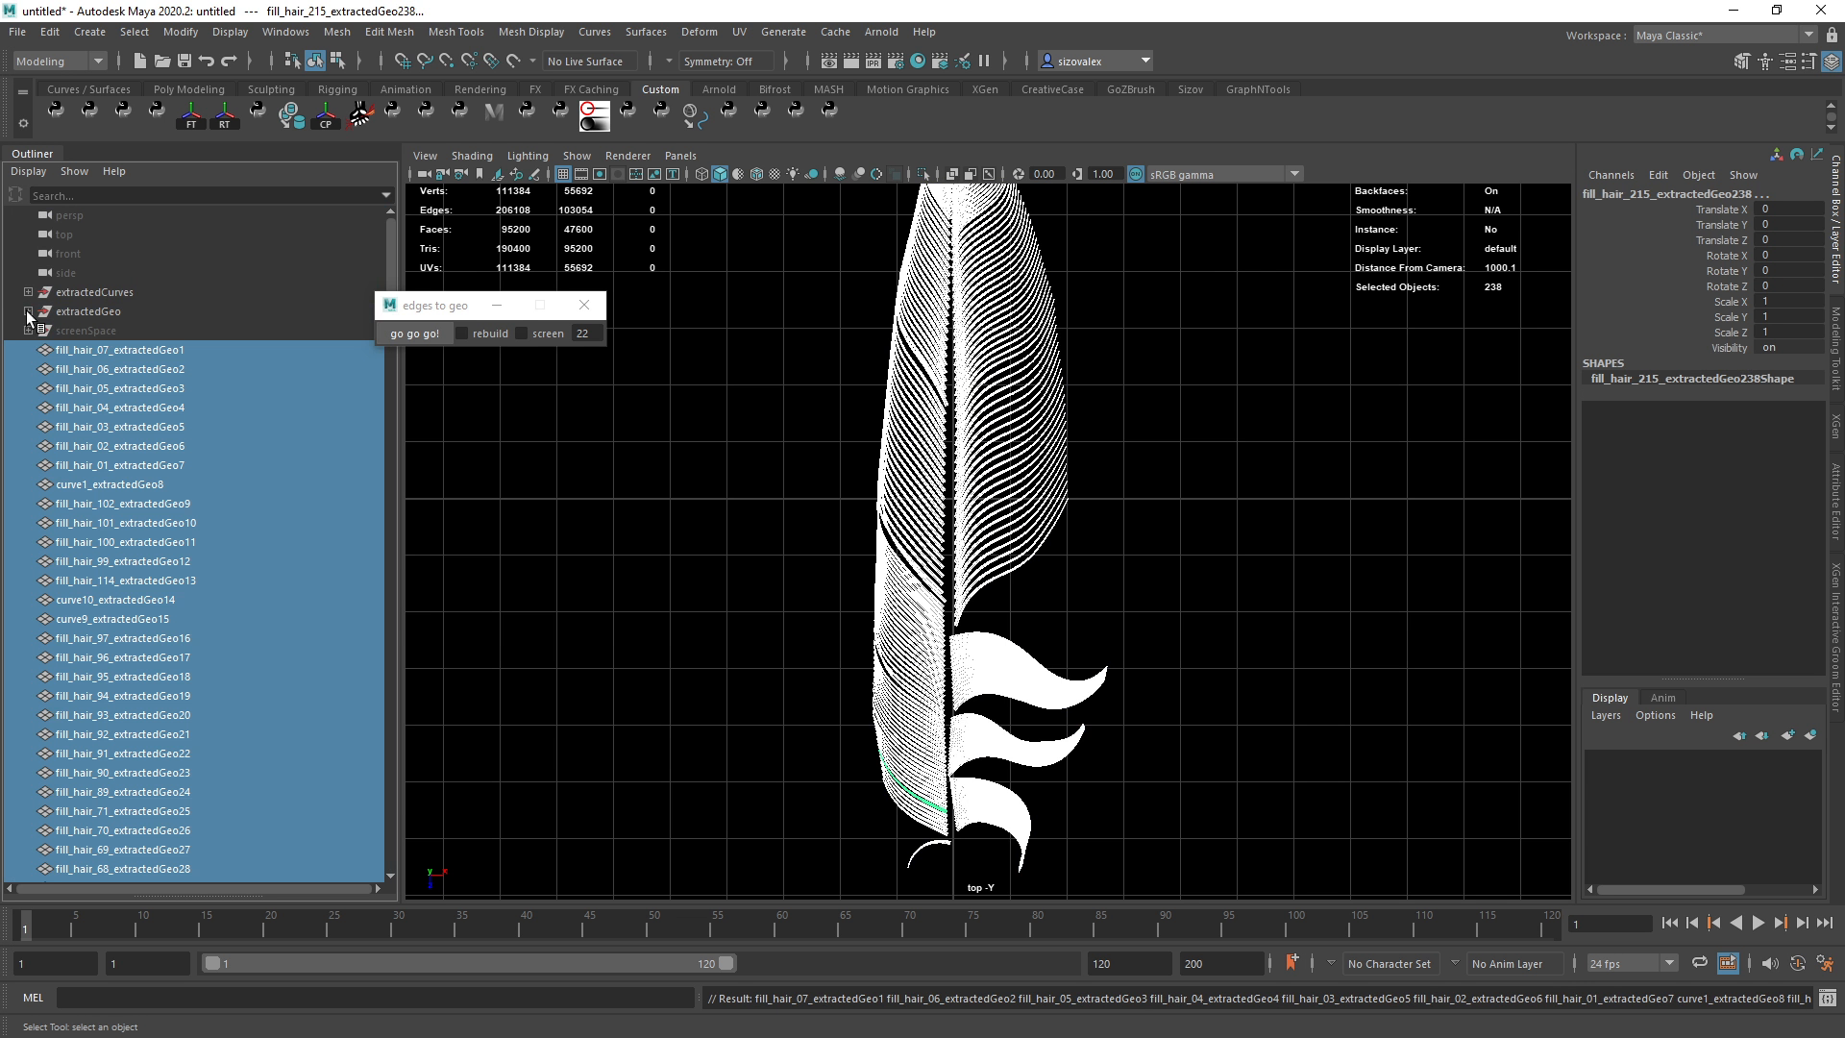
pyautogui.click(27, 313)
pyautogui.click(29, 314)
pyautogui.click(78, 329)
pyautogui.click(117, 294)
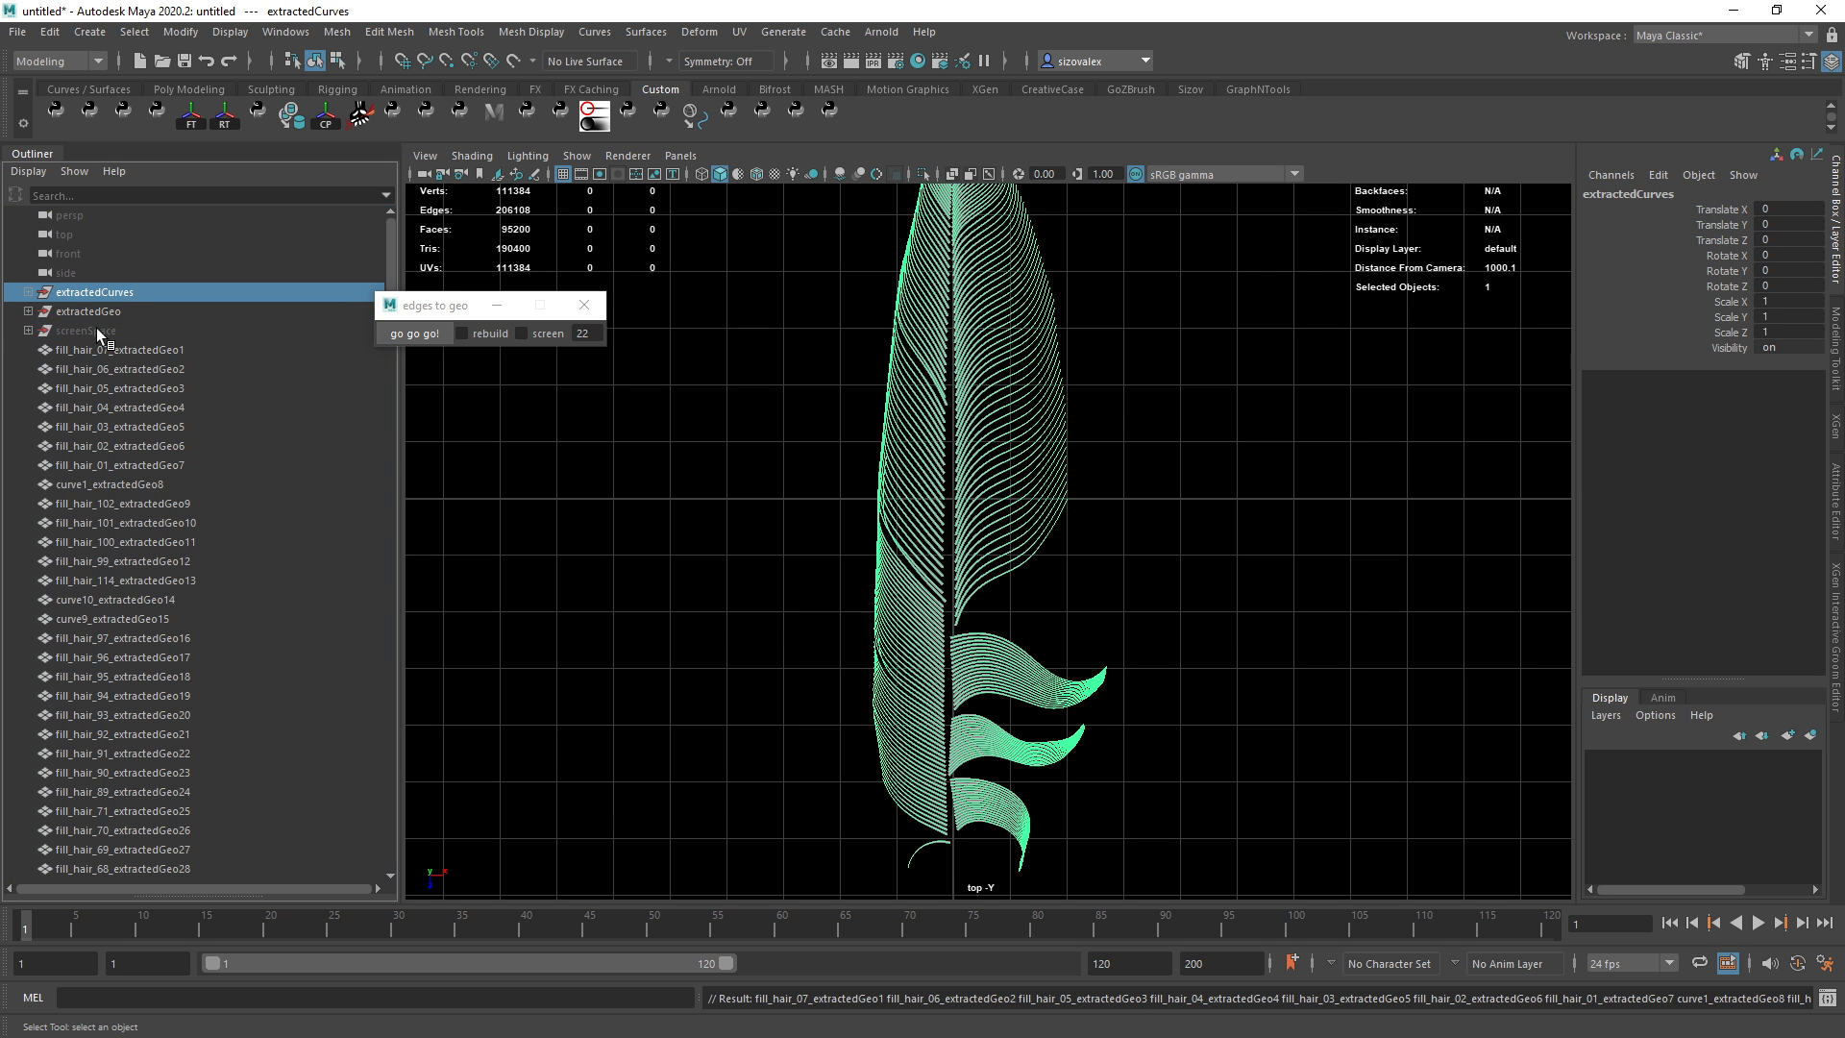
pyautogui.keyDown('shift'); pyautogui.click(111, 332); pyautogui.keyUp('shift')
pyautogui.hotkey('ctrl', 'g')
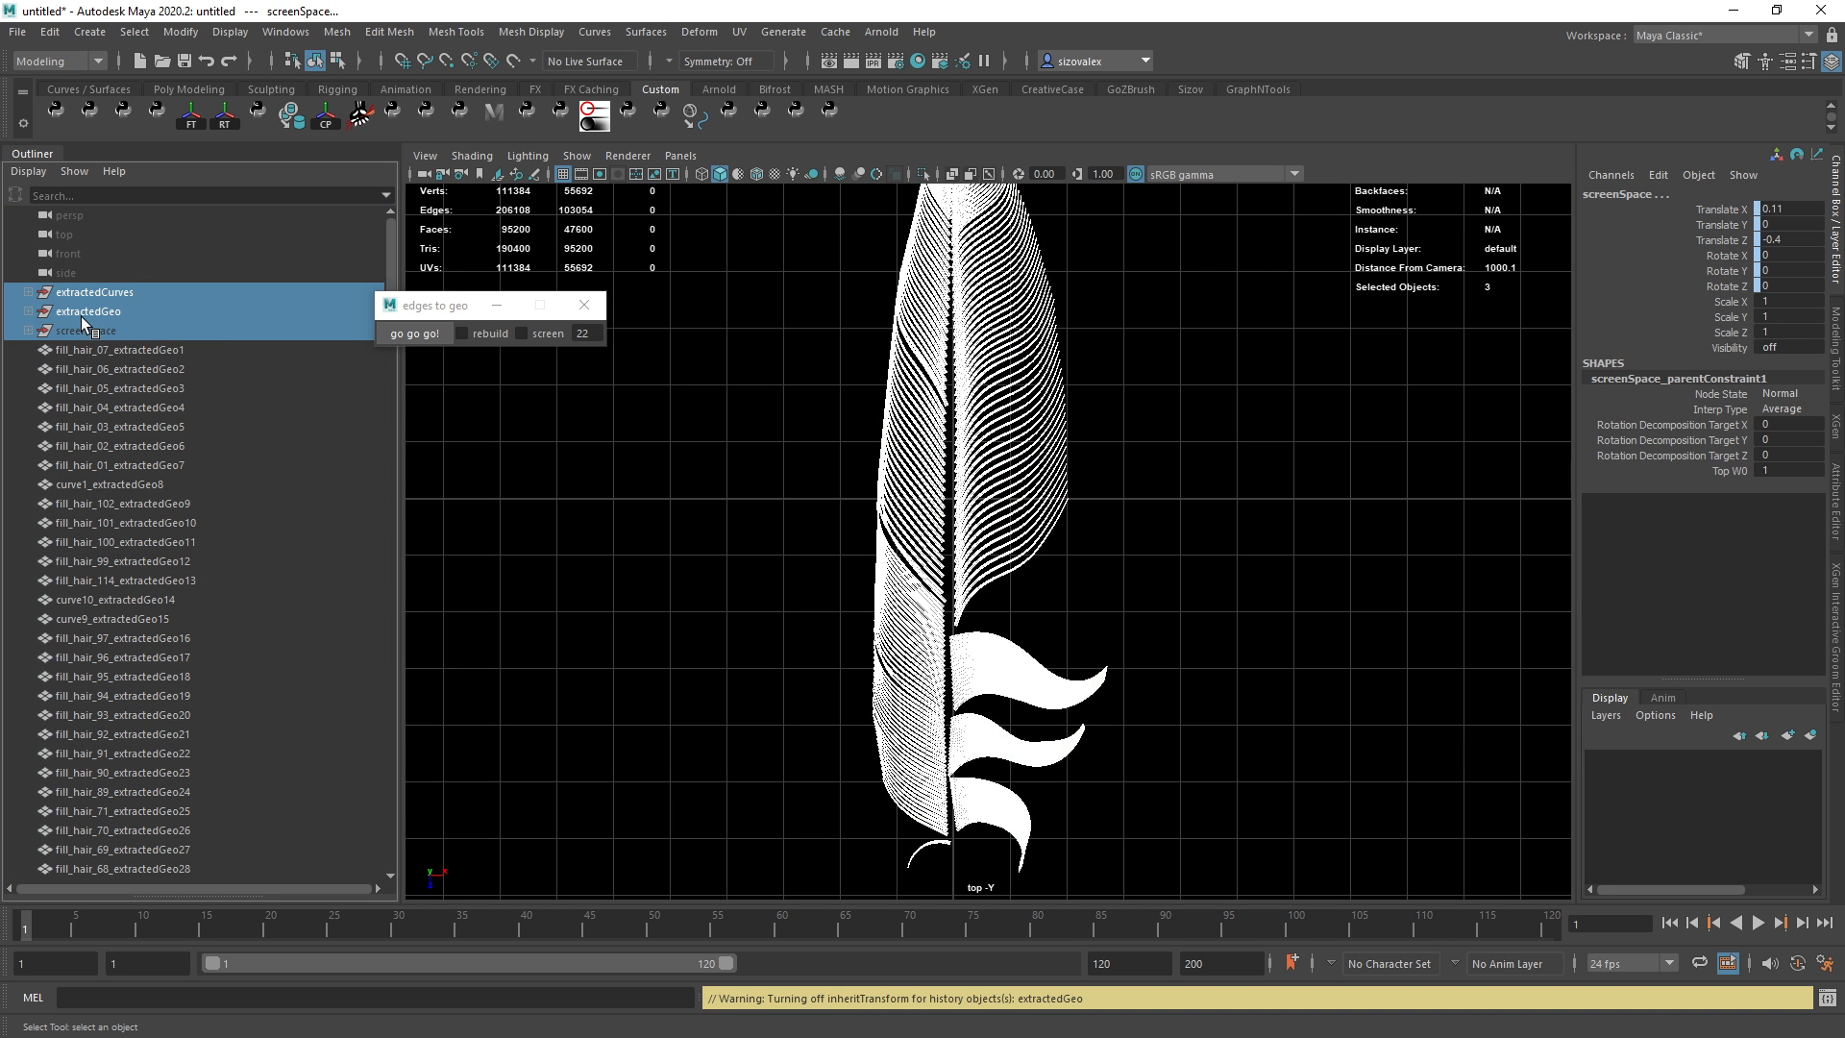
# Rename the new group holding the extracted curves and geometry as Tuber.
pyautogui.doubleClick(77, 831)
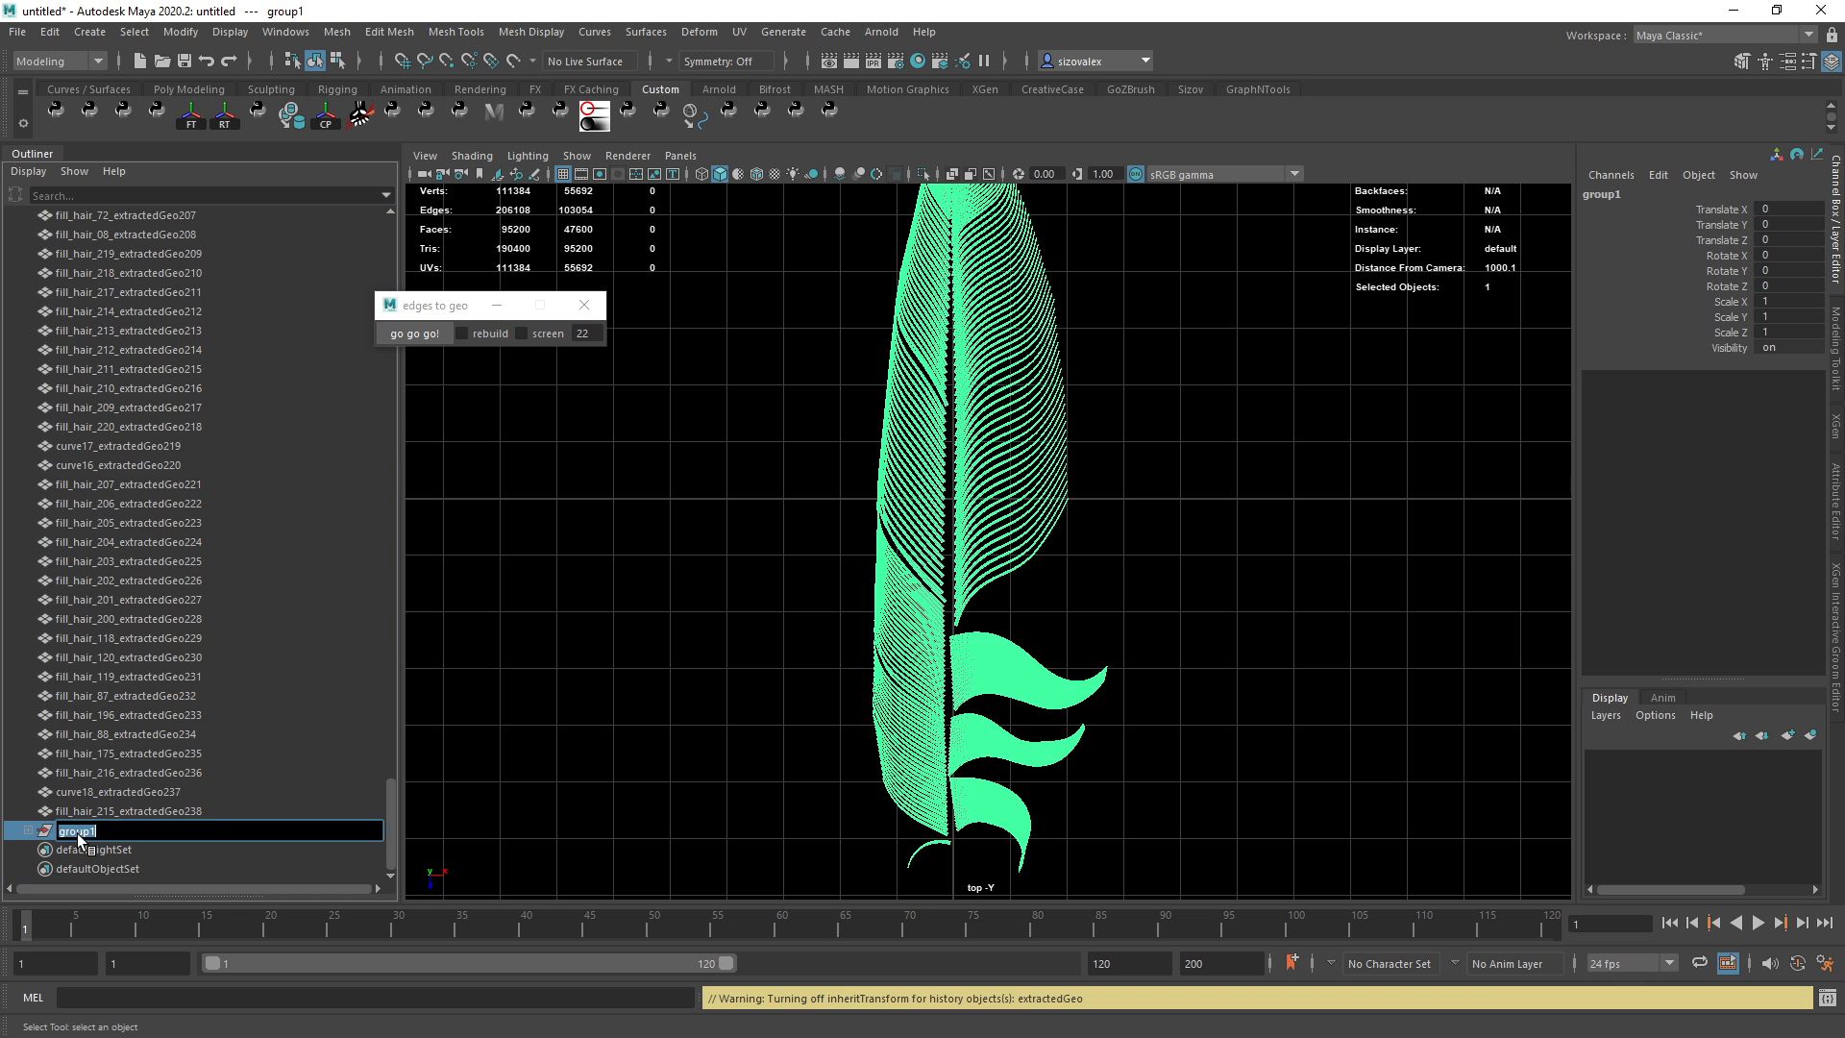
pyautogui.write('Tuber')
pyautogui.press('Return')
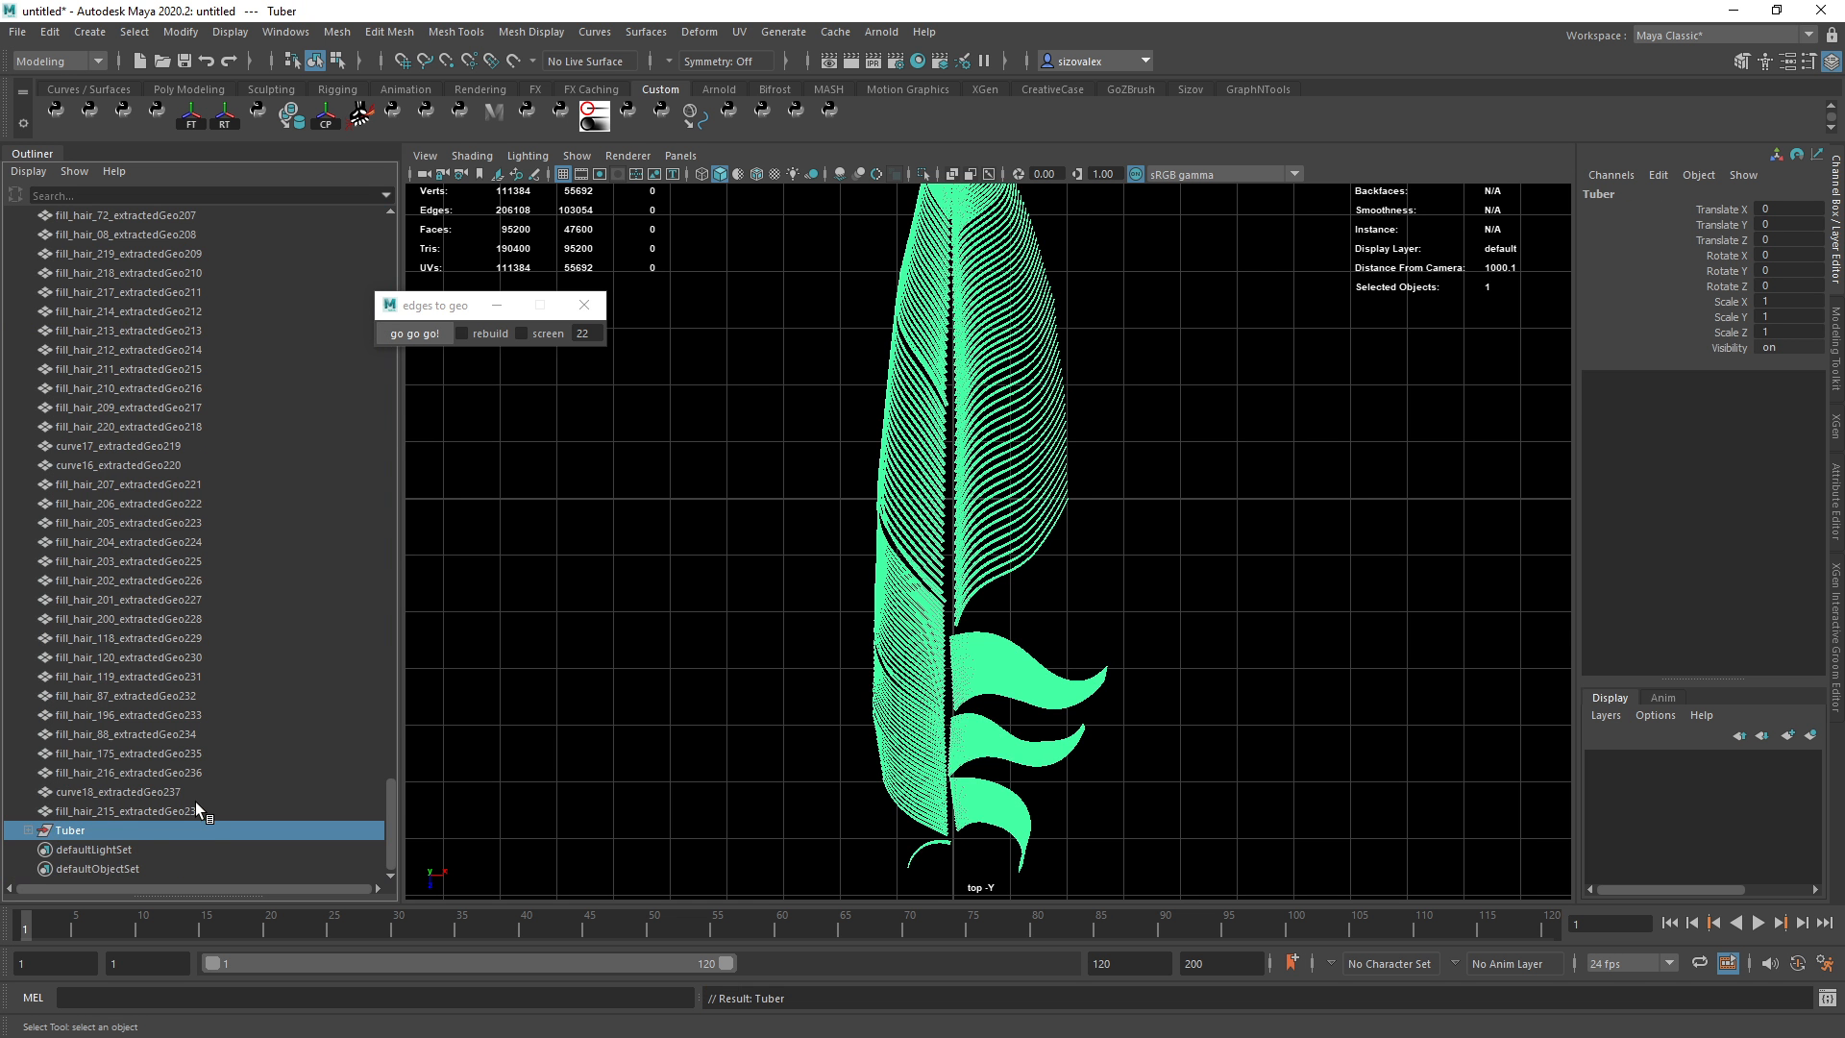
# Group all loose barb meshes, from fill_hair_07_extractedGeo1 to fill_hair_215_extractedGeo238, and name the group Feather.
pyautogui.click(194, 809)
pyautogui.scroll(20, 194, 530)
pyautogui.keyDown('shift'); pyautogui.click(157, 292); pyautogui.keyUp('shift')
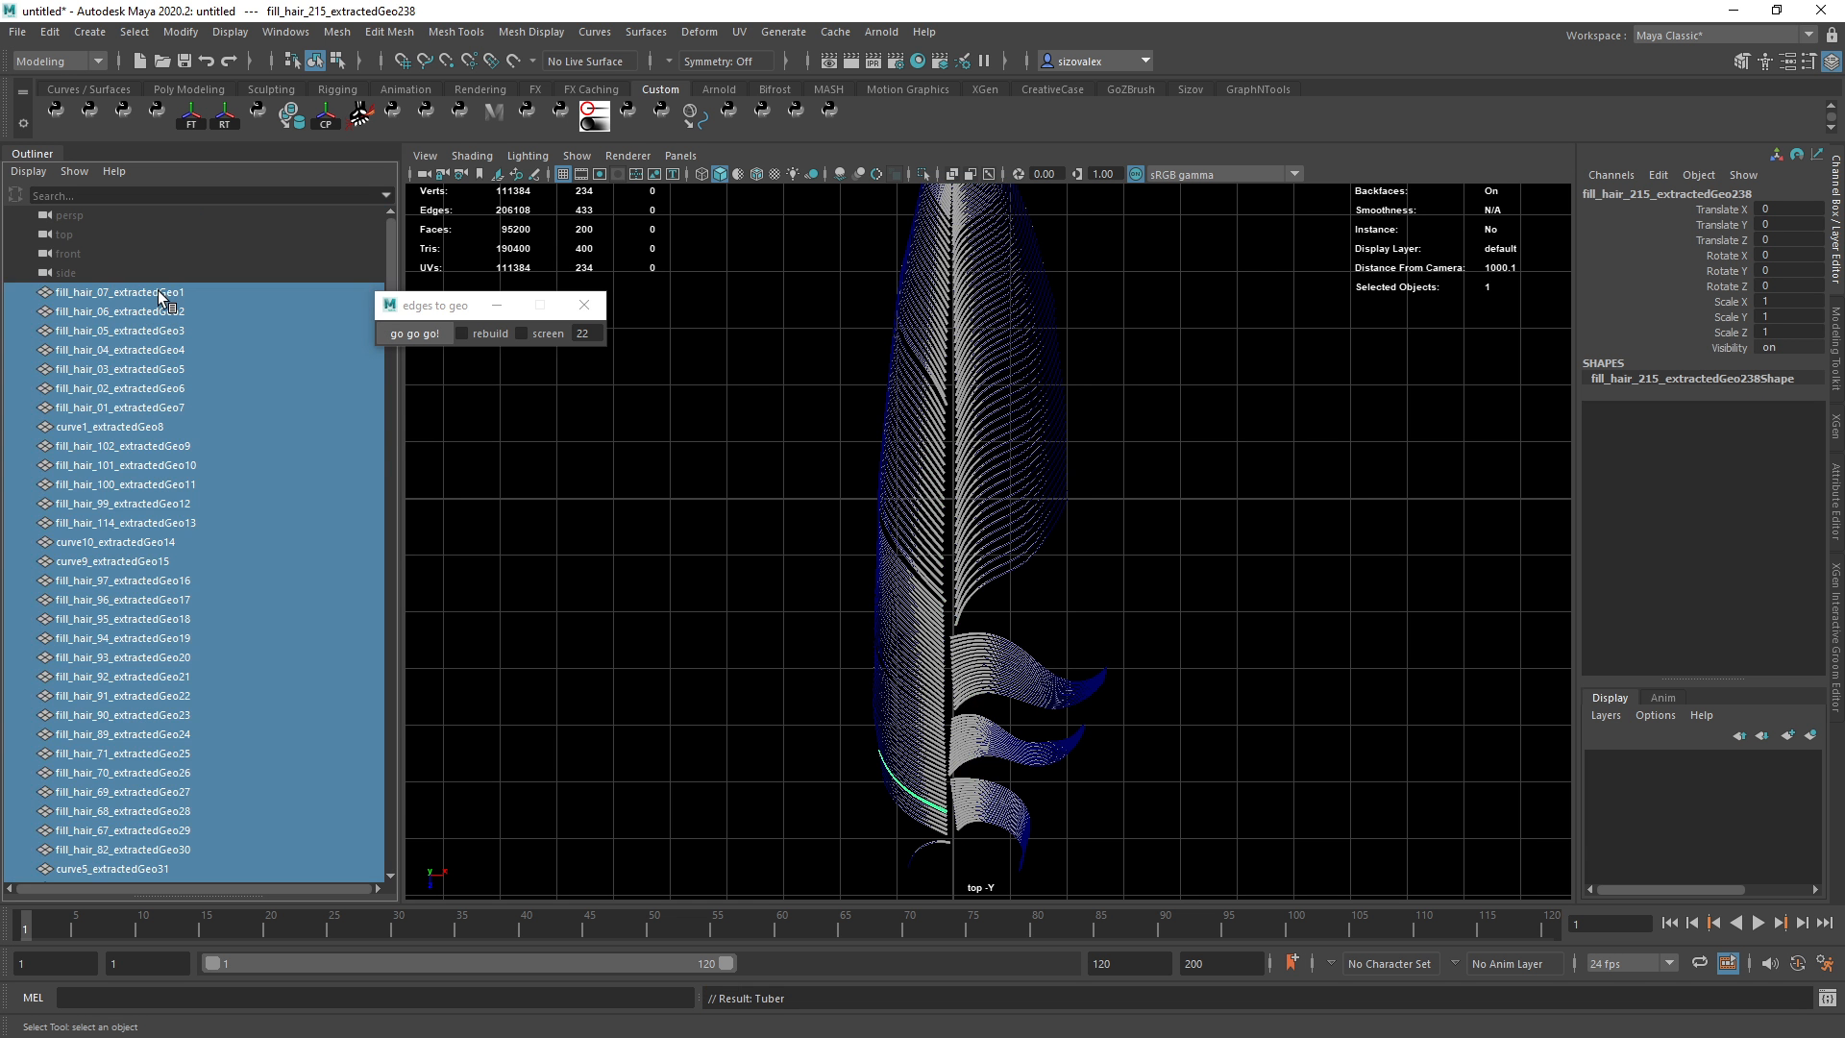
pyautogui.hotkey('ctrl', 'g')
pyautogui.doubleClick(78, 312)
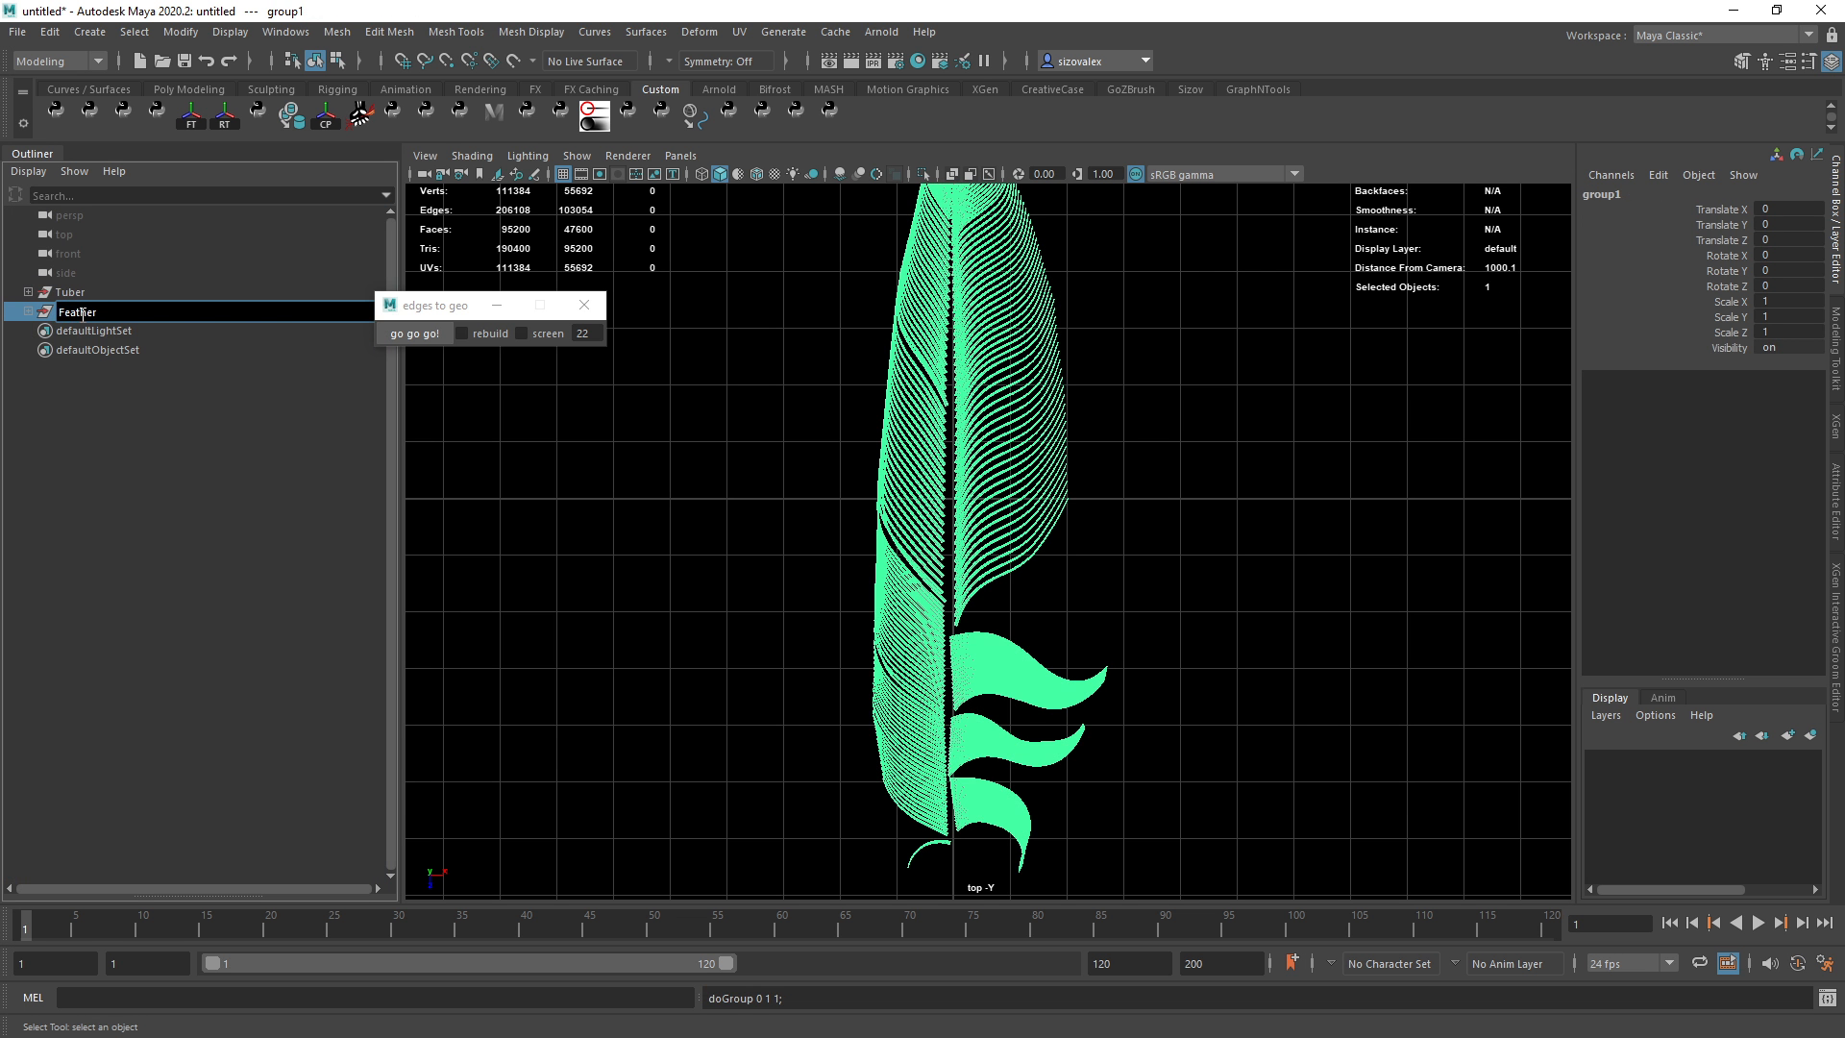
pyautogui.write('Feather')
pyautogui.press('Return')
# Hide the Tuber group and clear the selection.
pyautogui.click(61, 293)
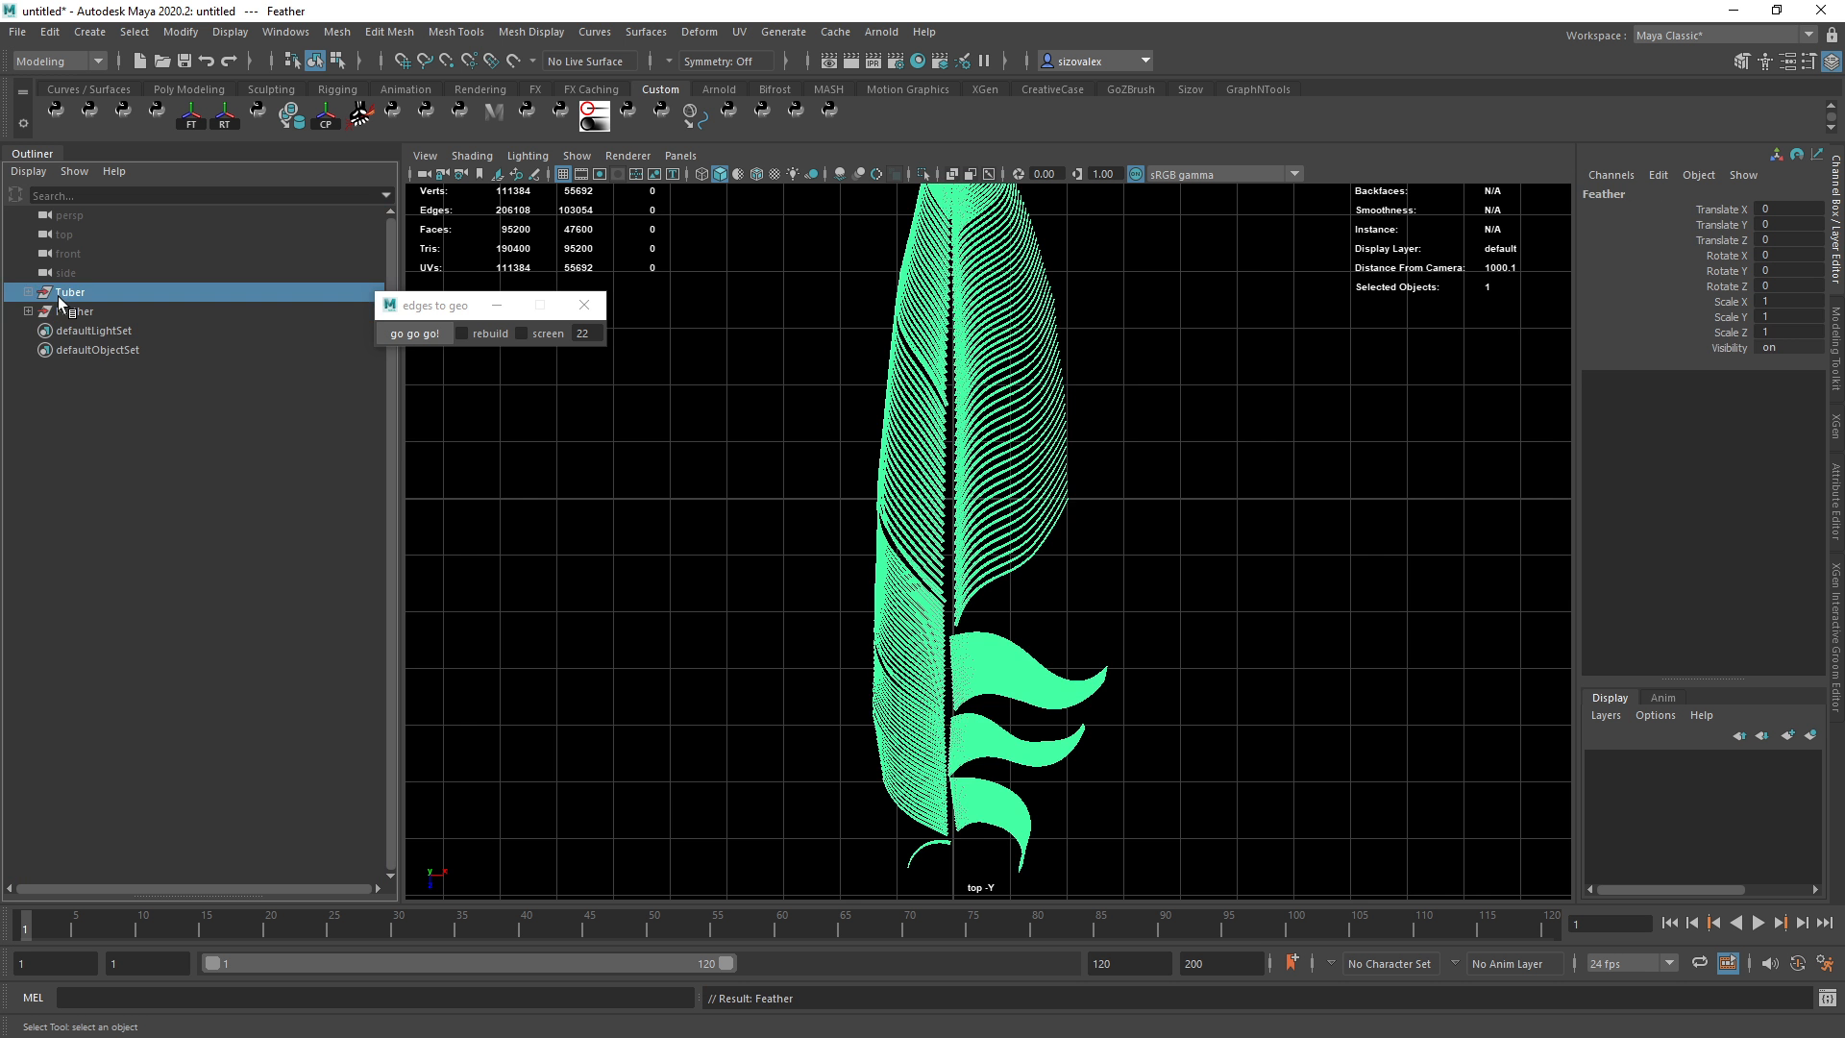
pyautogui.click(1162, 470)
pyautogui.scroll(6, 913, 591)
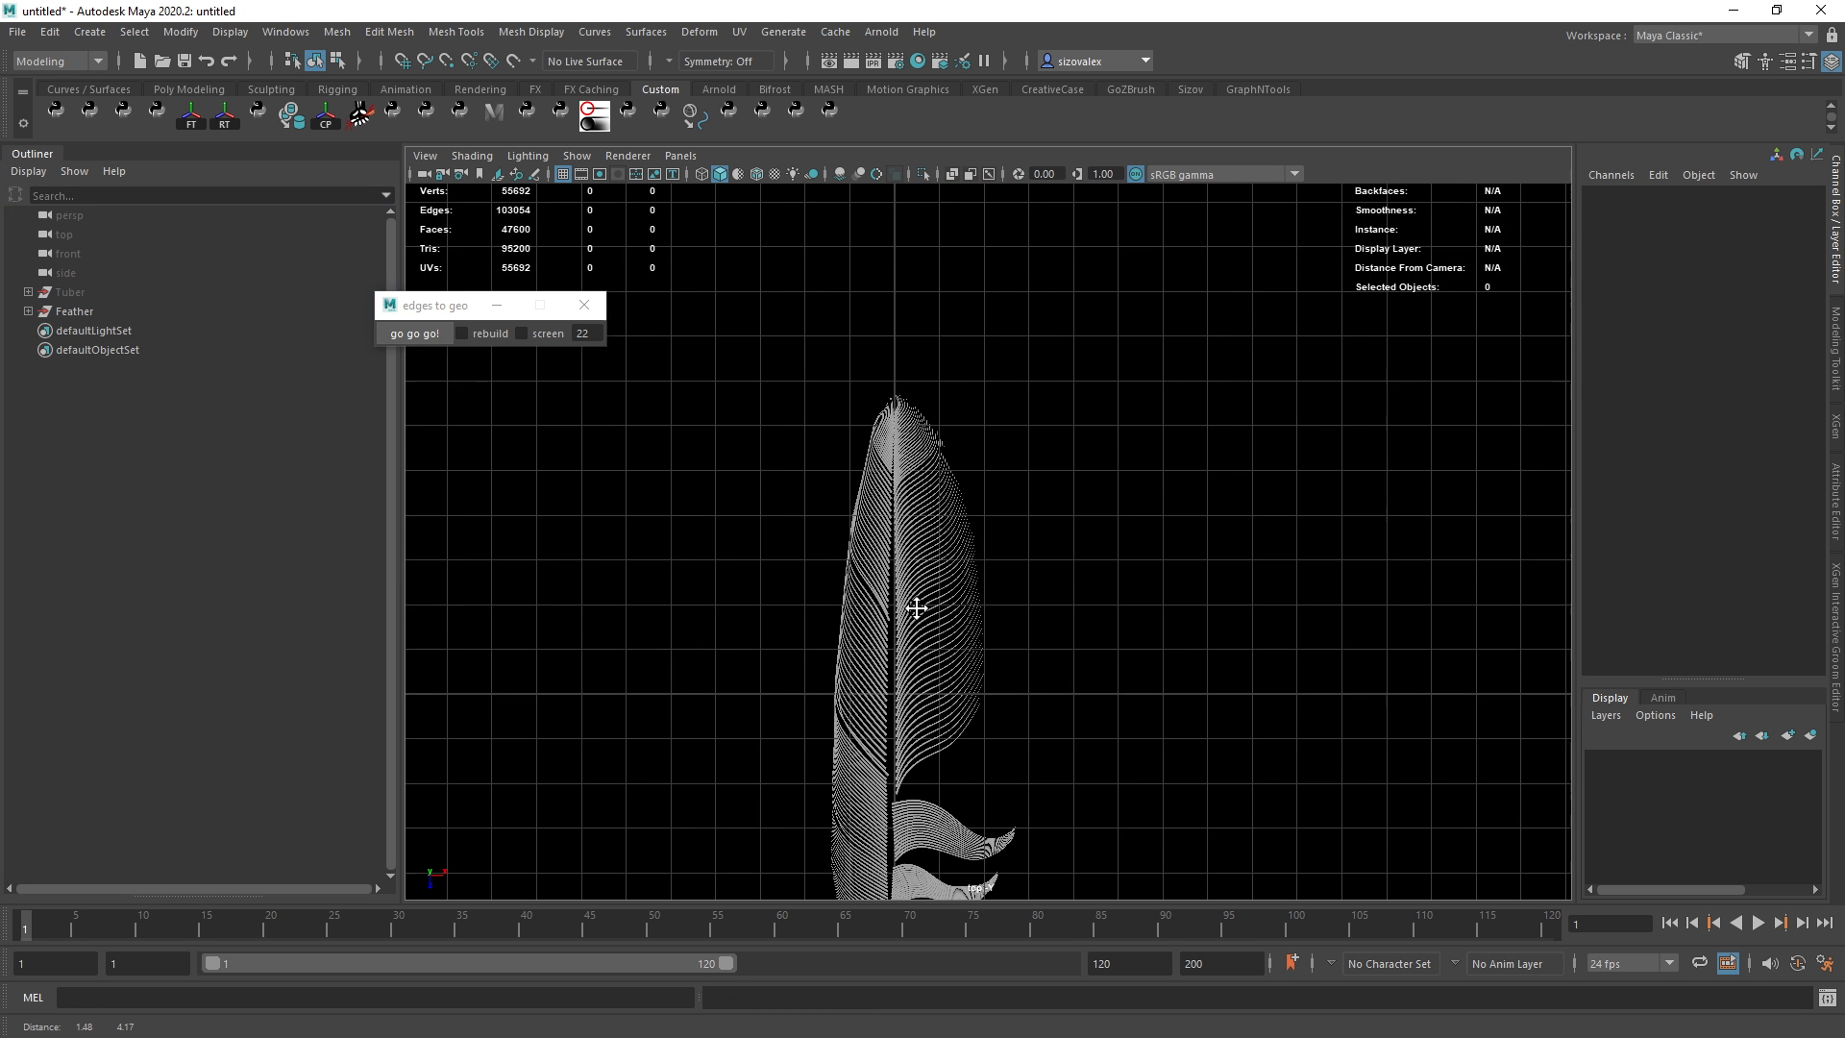
# Select the cluster of barb meshes at the feather's tip on both sides of the shaft.
pyautogui.keyDown('alt'); pyautogui.moveTo(911, 588); pyautogui.dragTo(820, 285, button='right'); pyautogui.keyUp('alt')
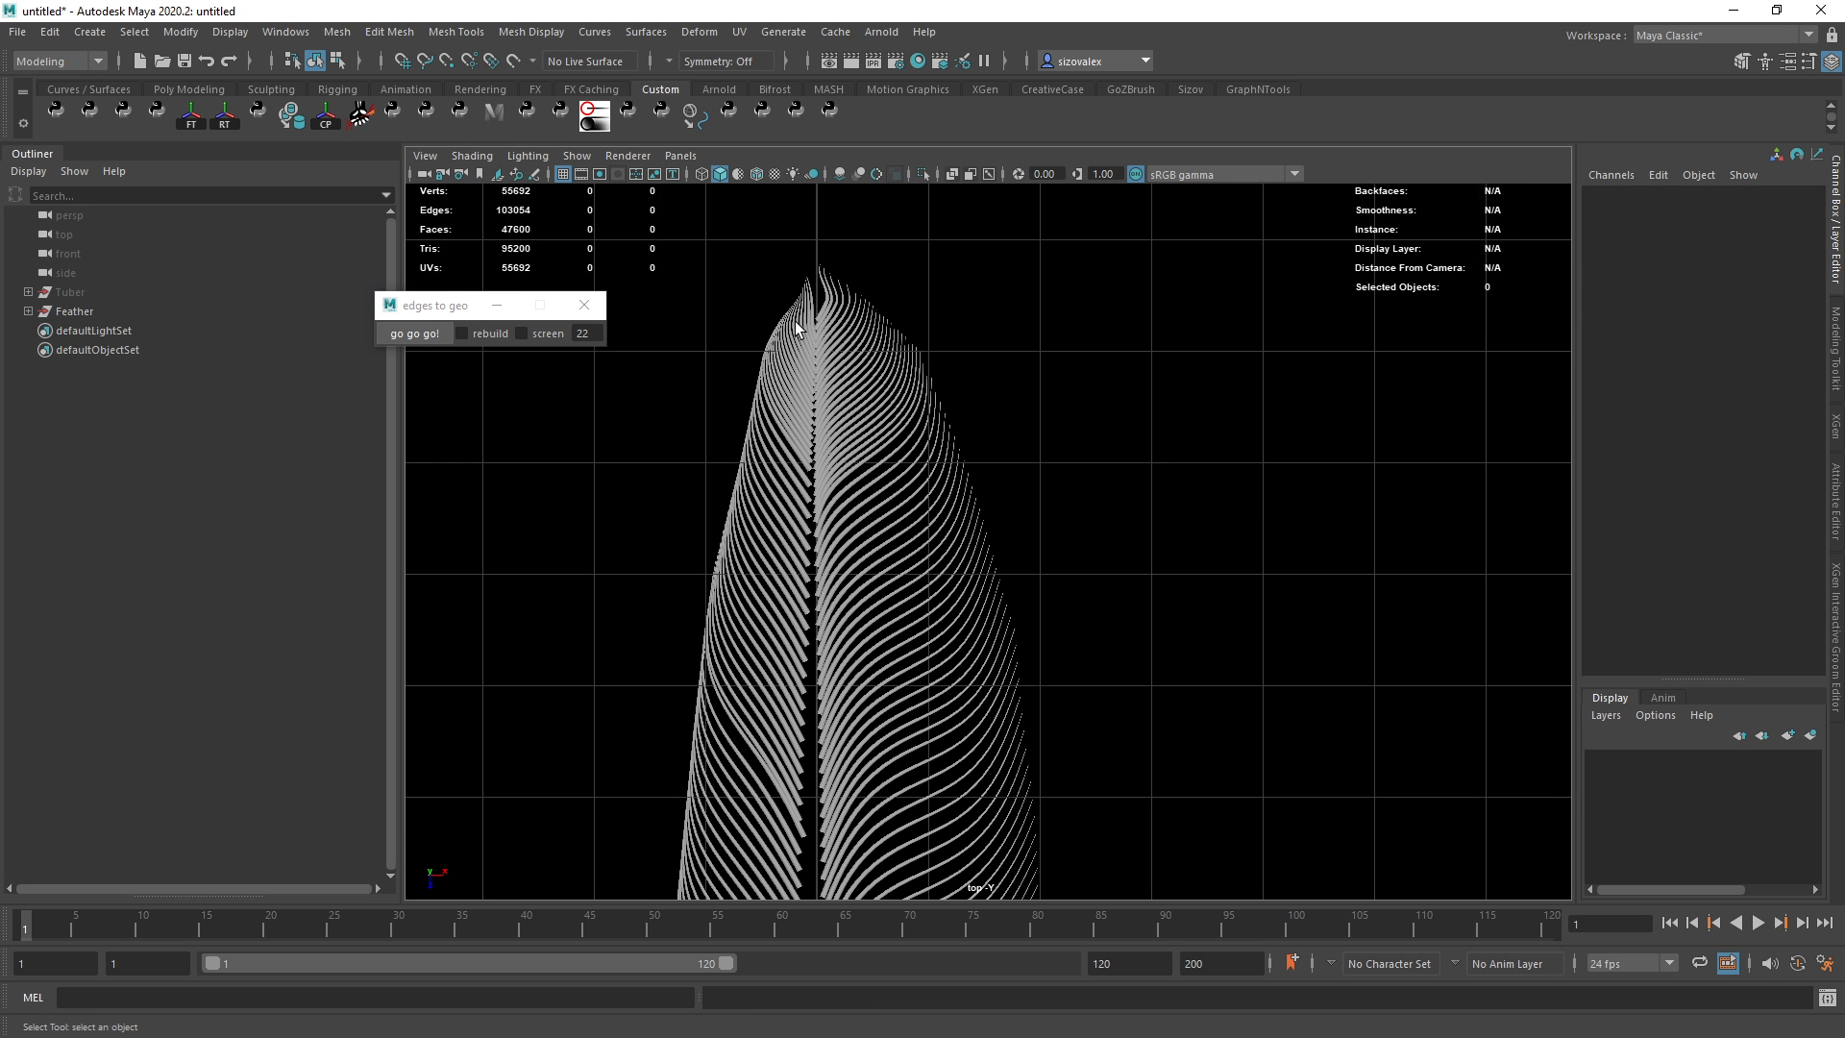
pyautogui.moveTo(770, 244); pyautogui.dragTo(881, 436)
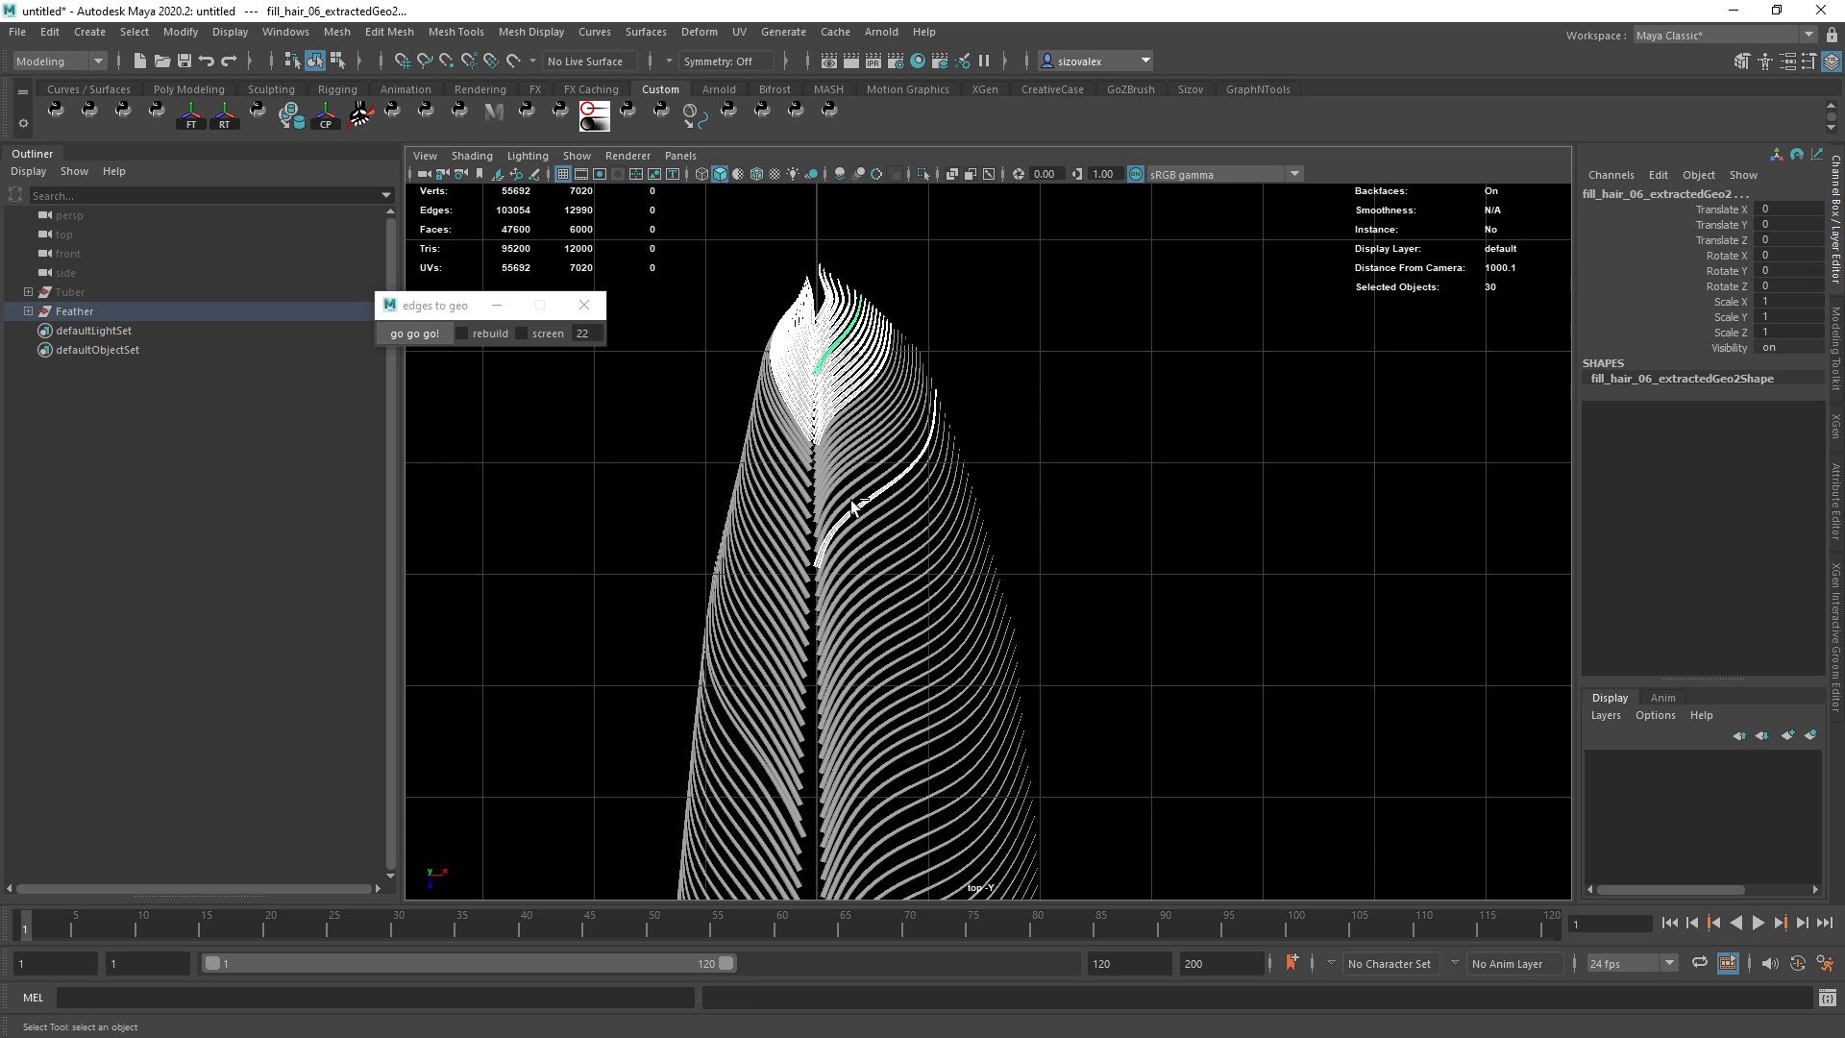
pyautogui.keyDown('ctrl'); pyautogui.moveTo(769, 461); pyautogui.dragTo(871, 527); pyautogui.keyUp('ctrl')
pyautogui.hotkey('ctrl', 'z')
pyautogui.keyDown('ctrl'); pyautogui.moveTo(858, 492); pyautogui.dragTo(902, 539); pyautogui.keyUp('ctrl')
pyautogui.keyDown('alt'); pyautogui.moveTo(786, 472); pyautogui.dragTo(853, 579, button='middle'); pyautogui.keyUp('alt')
pyautogui.keyDown('alt'); pyautogui.moveTo(852, 578); pyautogui.dragTo(1009, 581, button='right'); pyautogui.keyUp('alt')
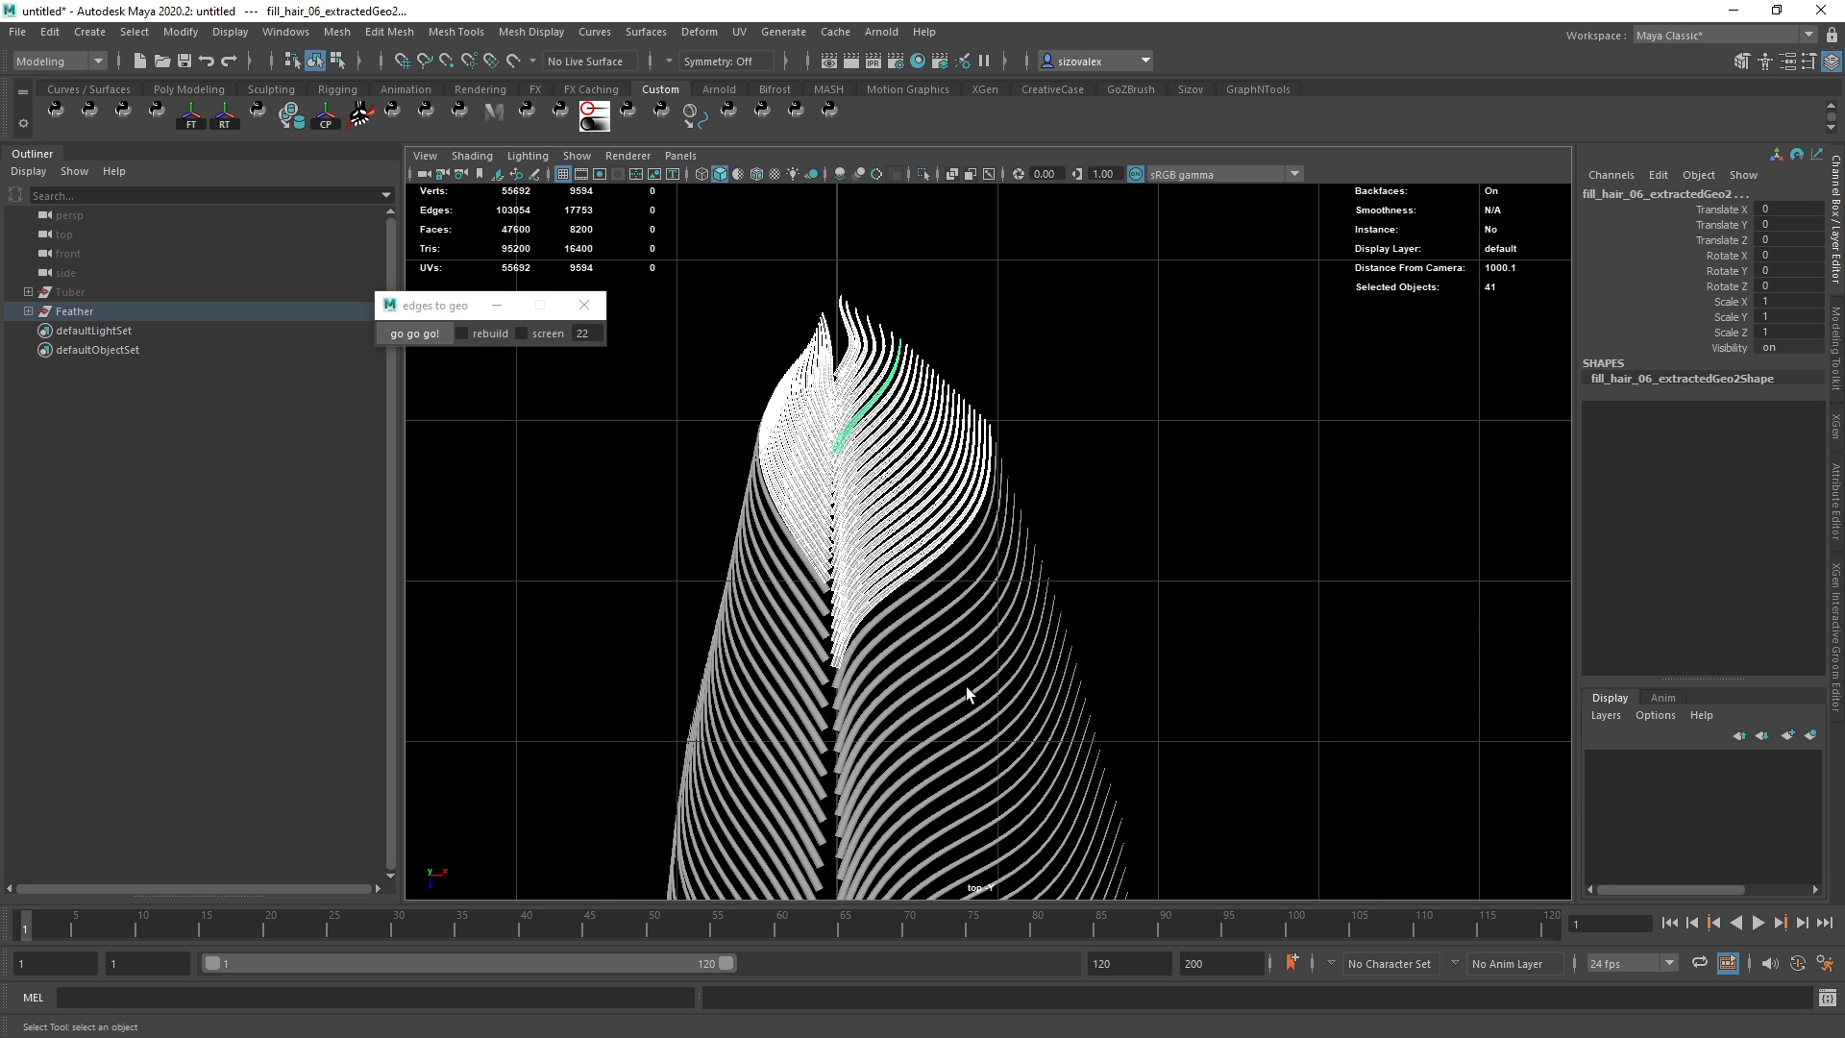
pyautogui.keyDown('alt'); pyautogui.moveTo(967, 846); pyautogui.dragTo(1022, 408, button='middle'); pyautogui.keyUp('alt')
pyautogui.keyDown('alt'); pyautogui.moveTo(881, 729); pyautogui.dragTo(783, 433, button='right'); pyautogui.keyUp('alt')
pyautogui.keyDown('alt'); pyautogui.moveTo(783, 432); pyautogui.dragTo(776, 716, button='middle'); pyautogui.keyUp('alt')
pyautogui.keyDown('alt'); pyautogui.moveTo(864, 672); pyautogui.dragTo(1092, 663, button='right'); pyautogui.keyUp('alt')
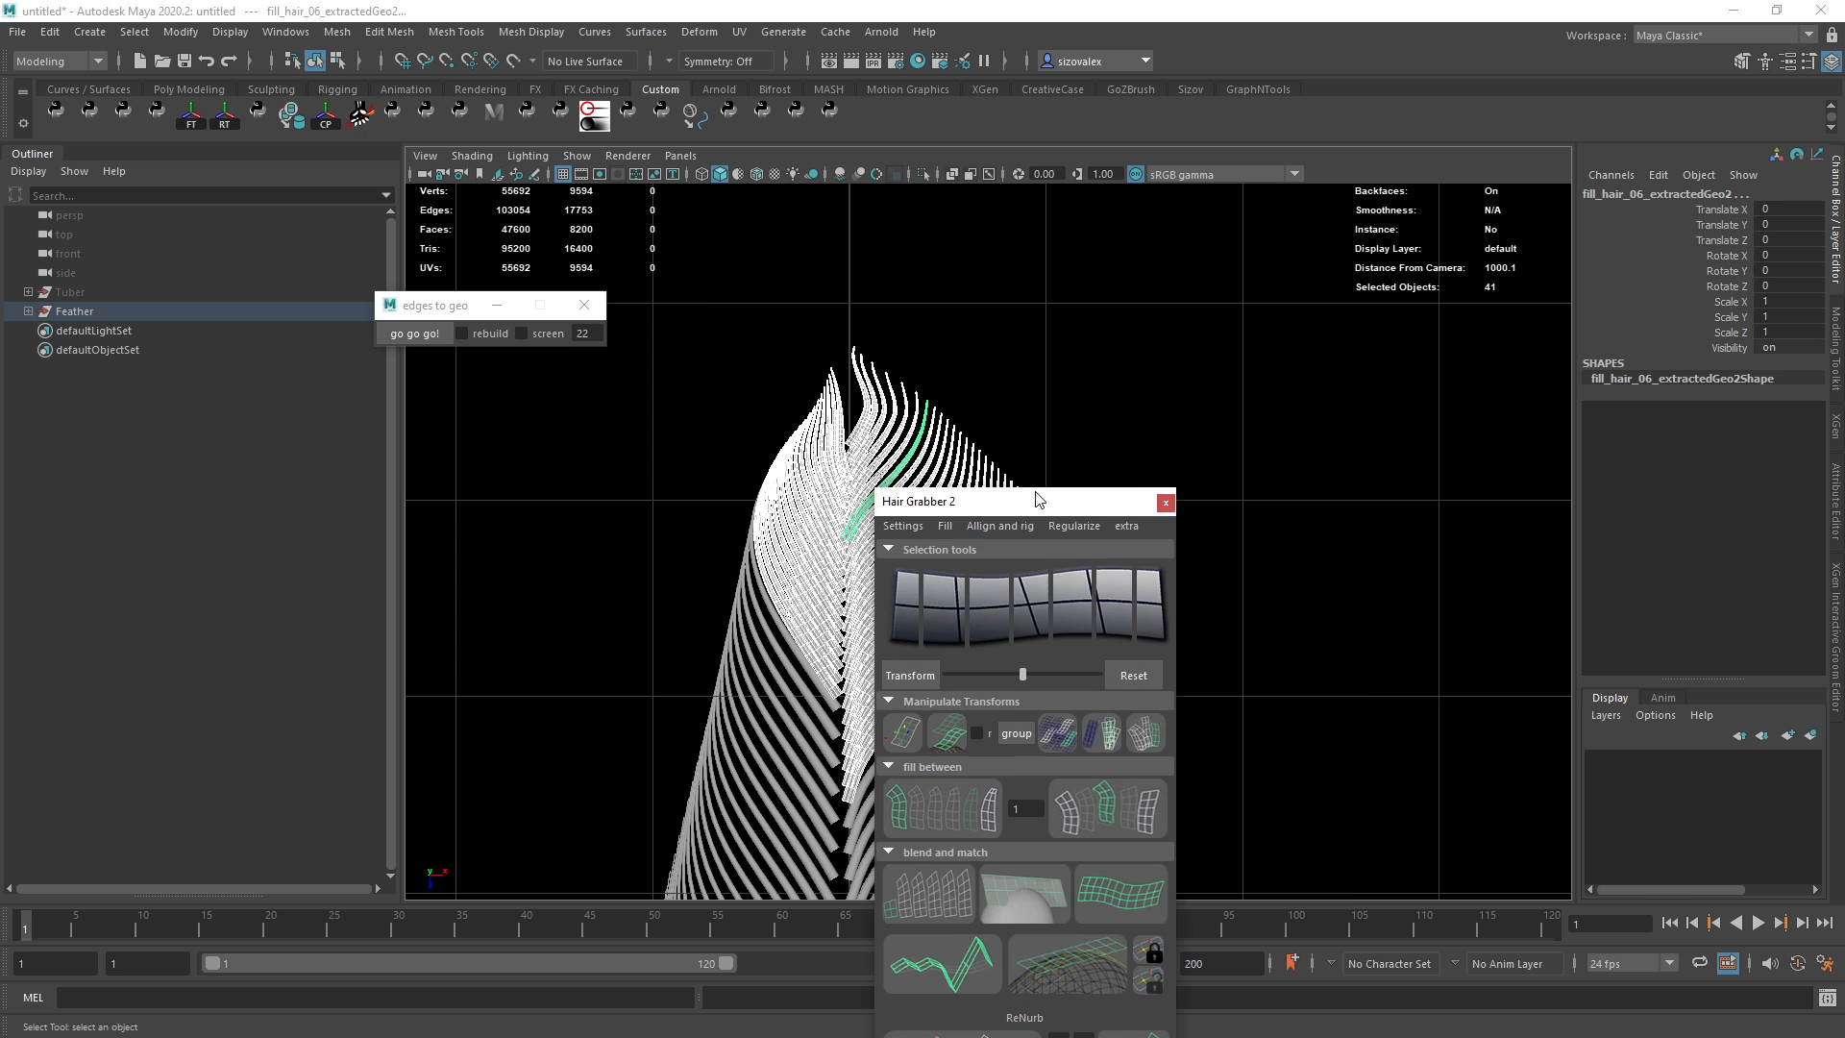
# Set the pivots of the selected tip barbs to their first row of faces with Hair Grabber 2 and show the move manipulator.
pyautogui.moveTo(1037, 494); pyautogui.dragTo(1627, 91)
pyautogui.keyDown('alt'); pyautogui.moveTo(1038, 520); pyautogui.dragTo(963, 528, button='right'); pyautogui.keyUp('alt')
pyautogui.keyDown('alt'); pyautogui.moveTo(963, 528); pyautogui.dragTo(1002, 483, button='middle'); pyautogui.keyUp('alt')
pyautogui.keyDown('alt'); pyautogui.moveTo(1002, 484); pyautogui.dragTo(1075, 515, button='right'); pyautogui.keyUp('alt')
pyautogui.click(1495, 328)
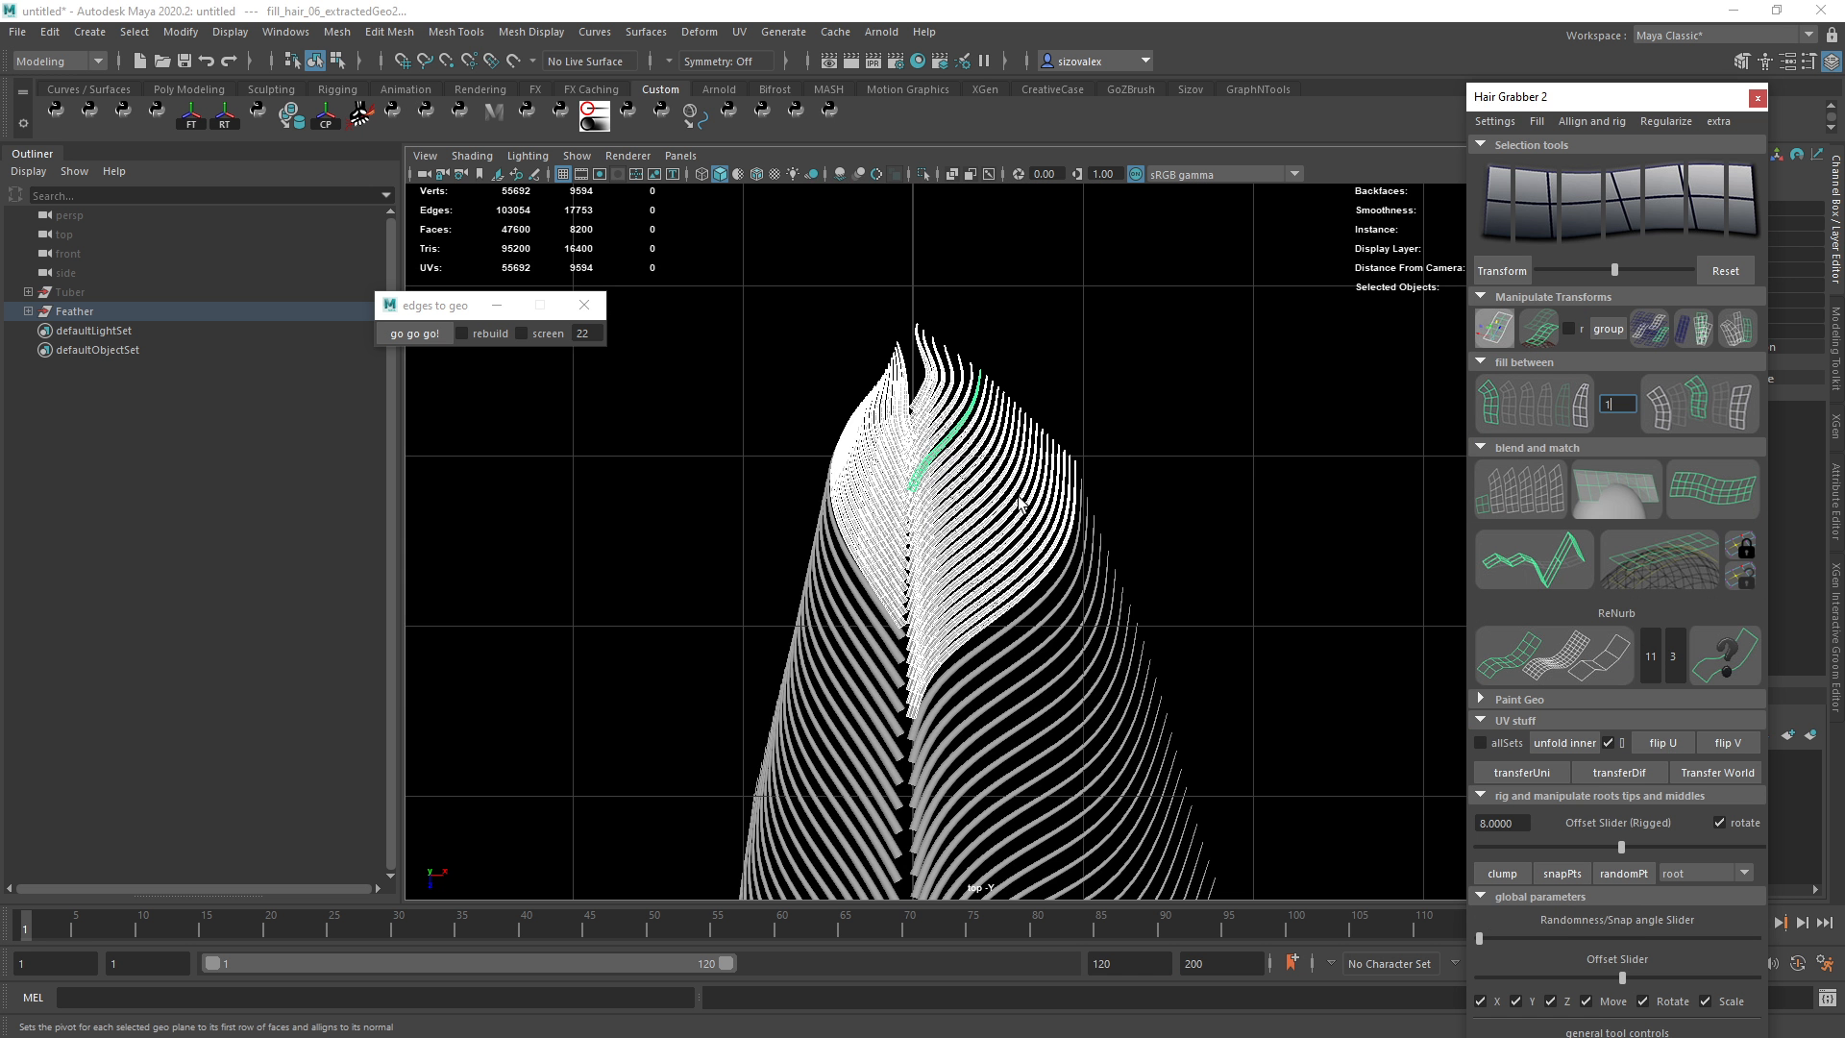
pyautogui.keyDown('alt'); pyautogui.moveTo(1019, 497); pyautogui.dragTo(836, 346, button='right'); pyautogui.keyUp('alt')
pyautogui.keyDown('alt'); pyautogui.moveTo(914, 557); pyautogui.dragTo(1141, 752, button='right'); pyautogui.keyUp('alt')
pyautogui.press('w')
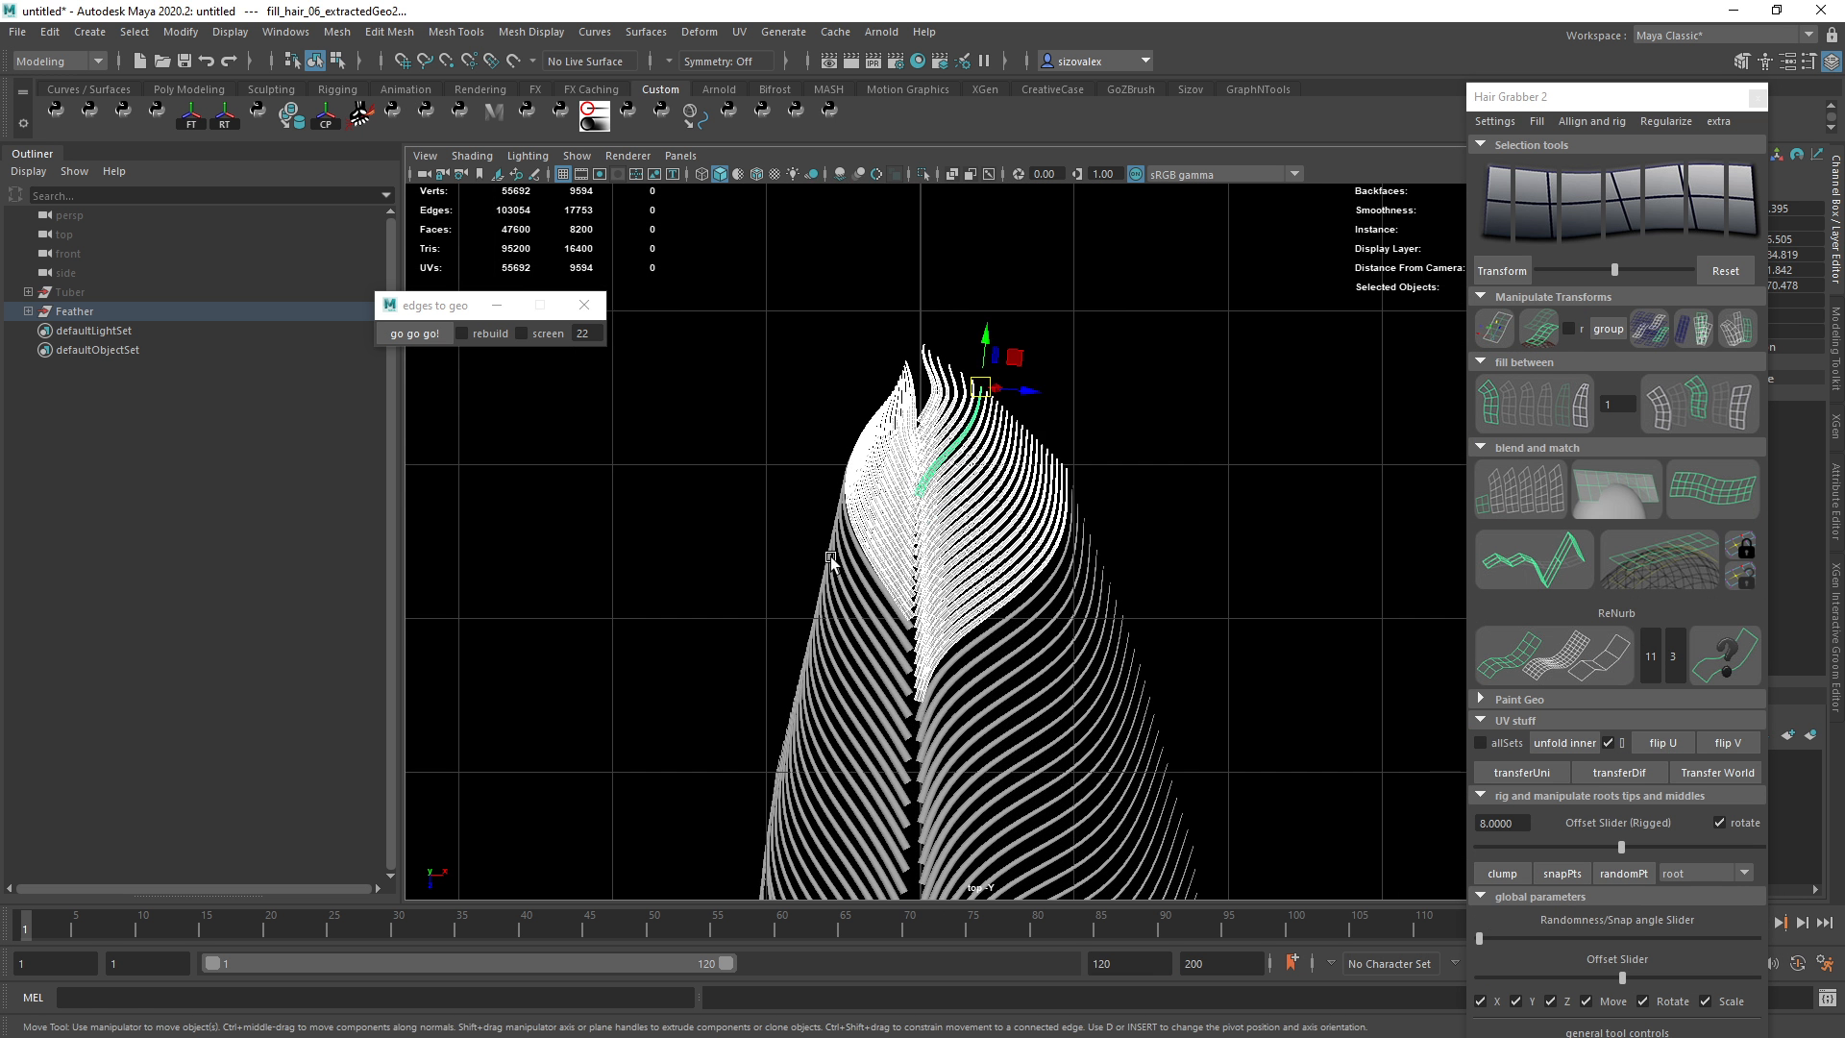
# Select all barb meshes of the feather and open them in a maximized UV Editor.
pyautogui.scroll(-4, 831, 559)
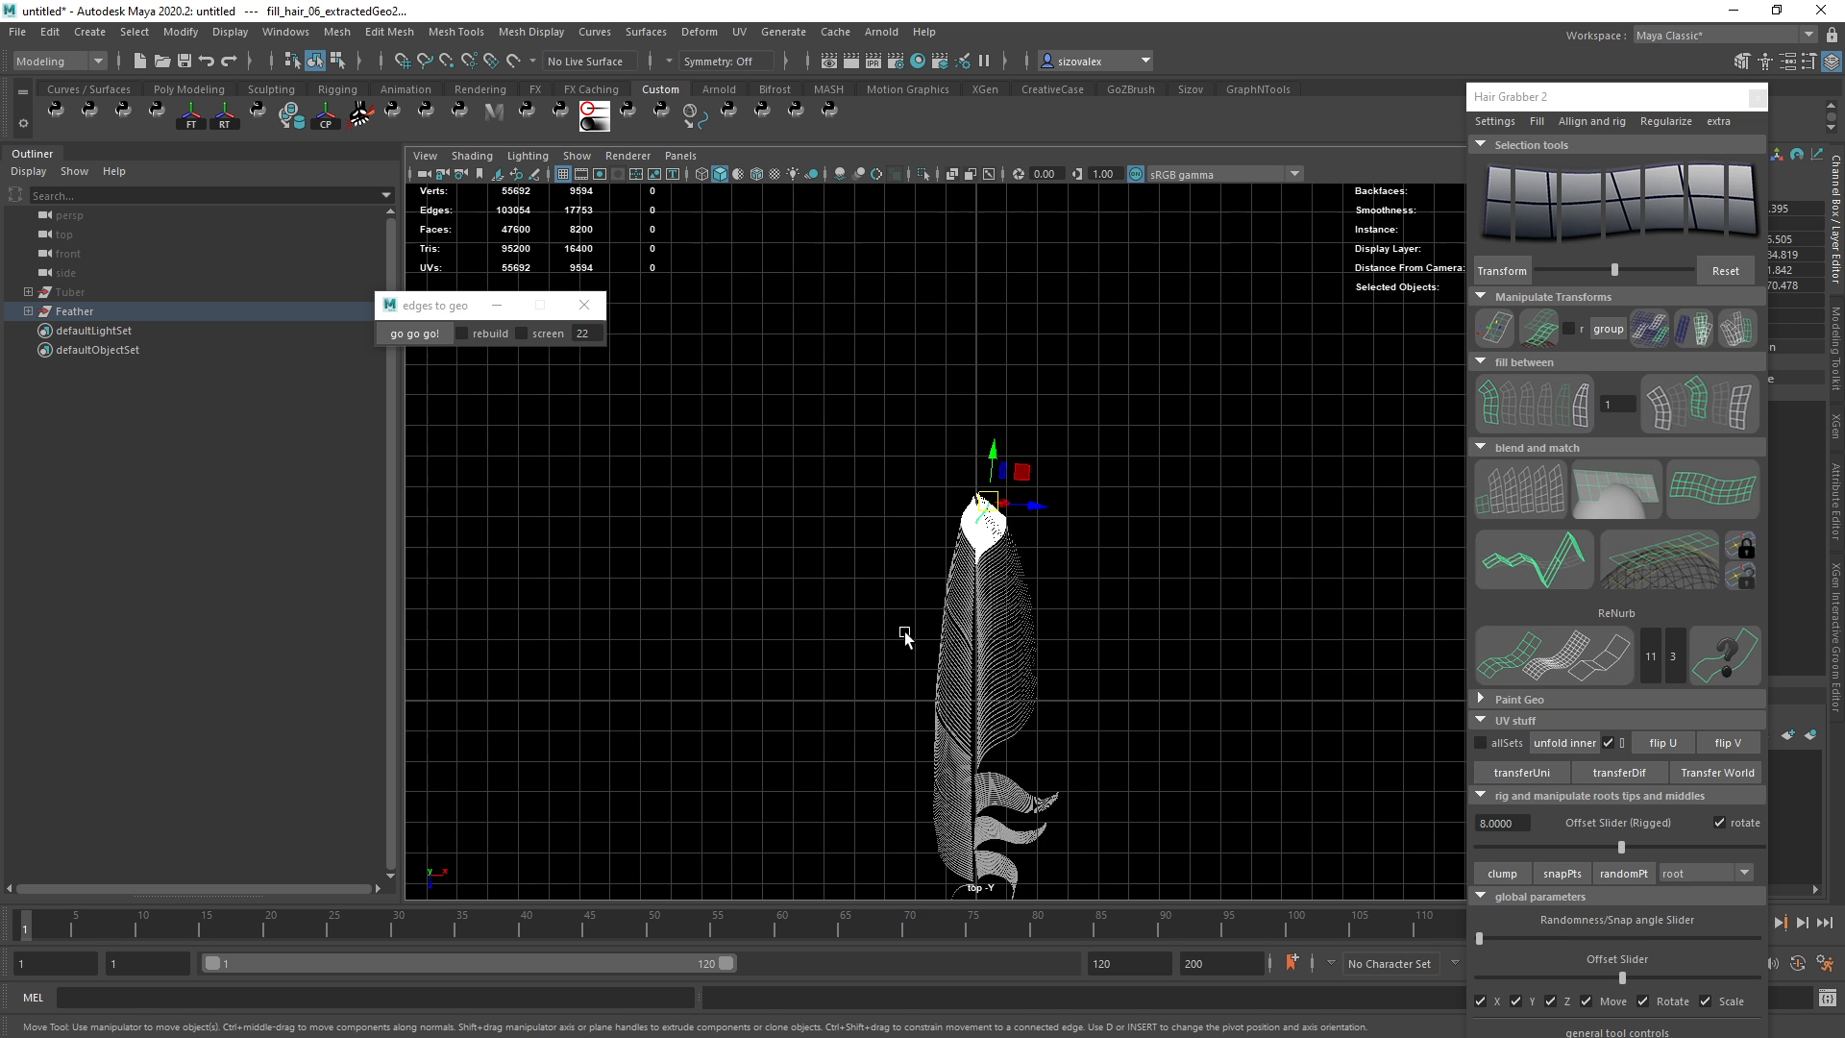
pyautogui.scroll(-1, 961, 620)
pyautogui.scroll(-1, 942, 608)
pyautogui.press('q')
pyautogui.click(1192, 616)
pyautogui.moveTo(1191, 616); pyautogui.dragTo(871, 415)
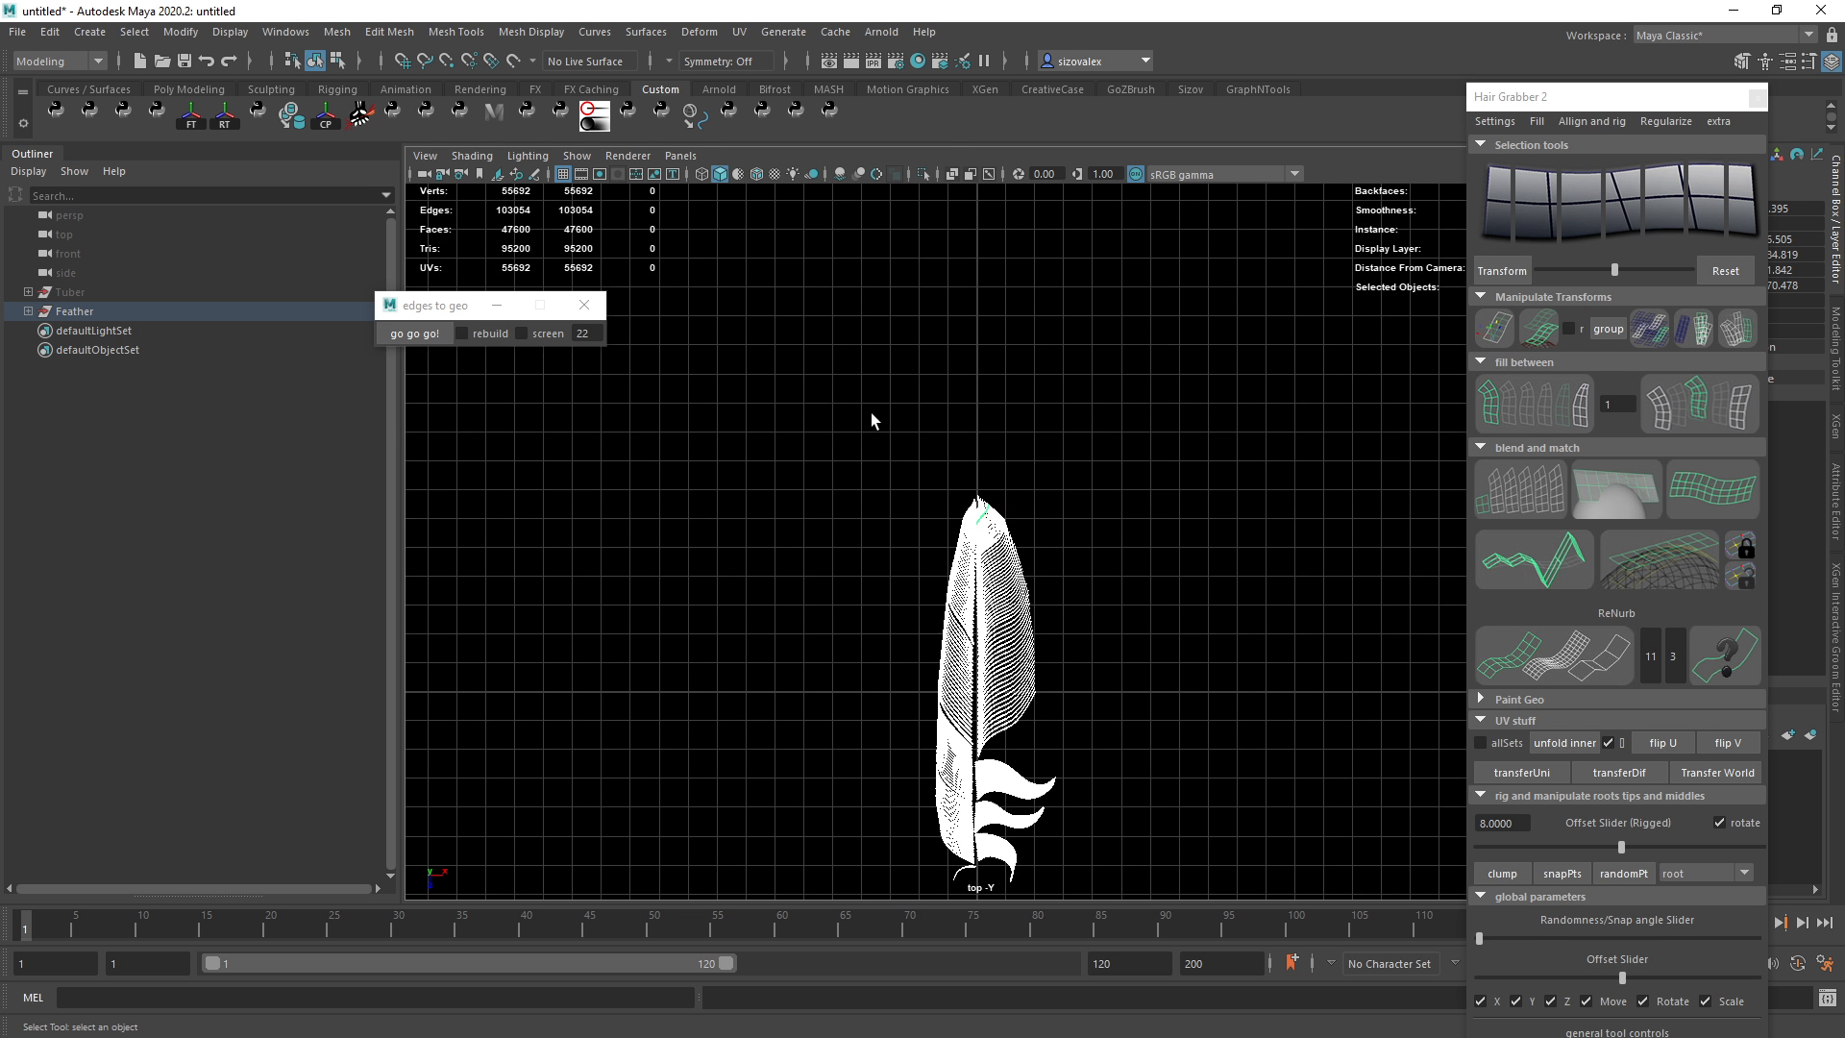
pyautogui.click(739, 32)
pyautogui.click(790, 64)
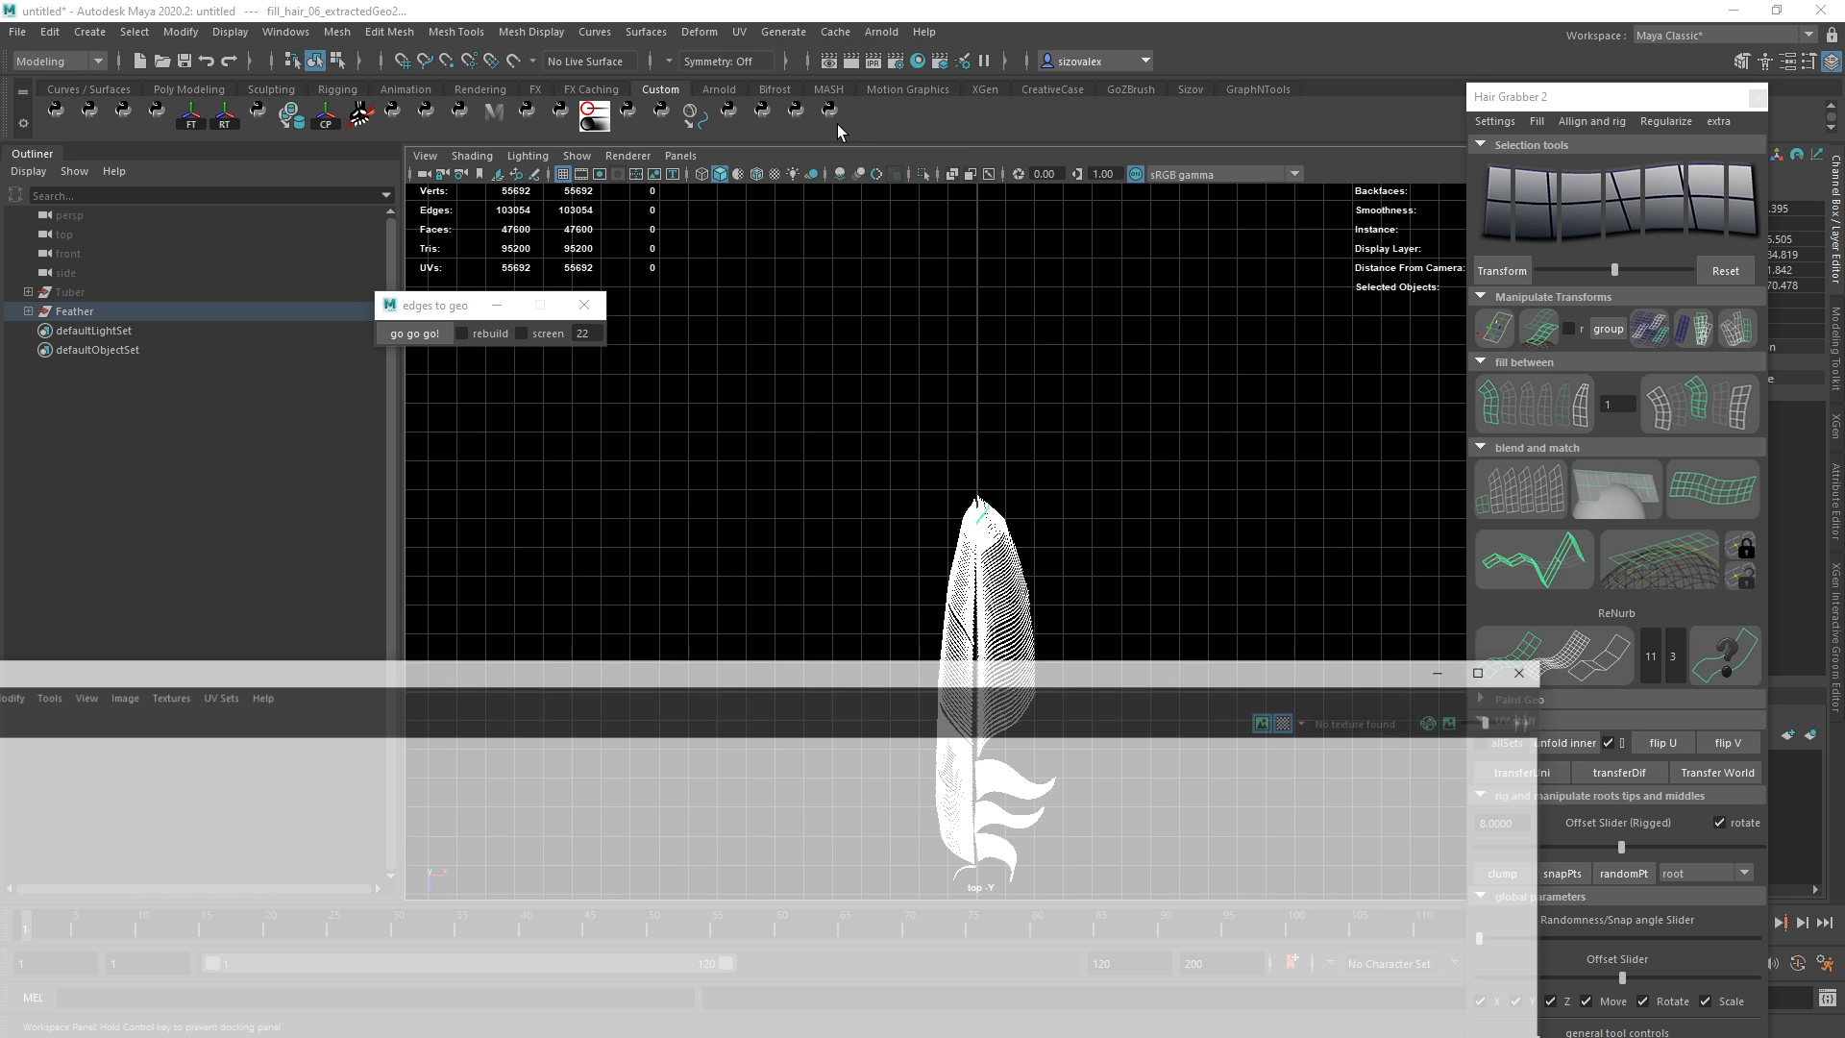
pyautogui.doubleClick(1185, 671)
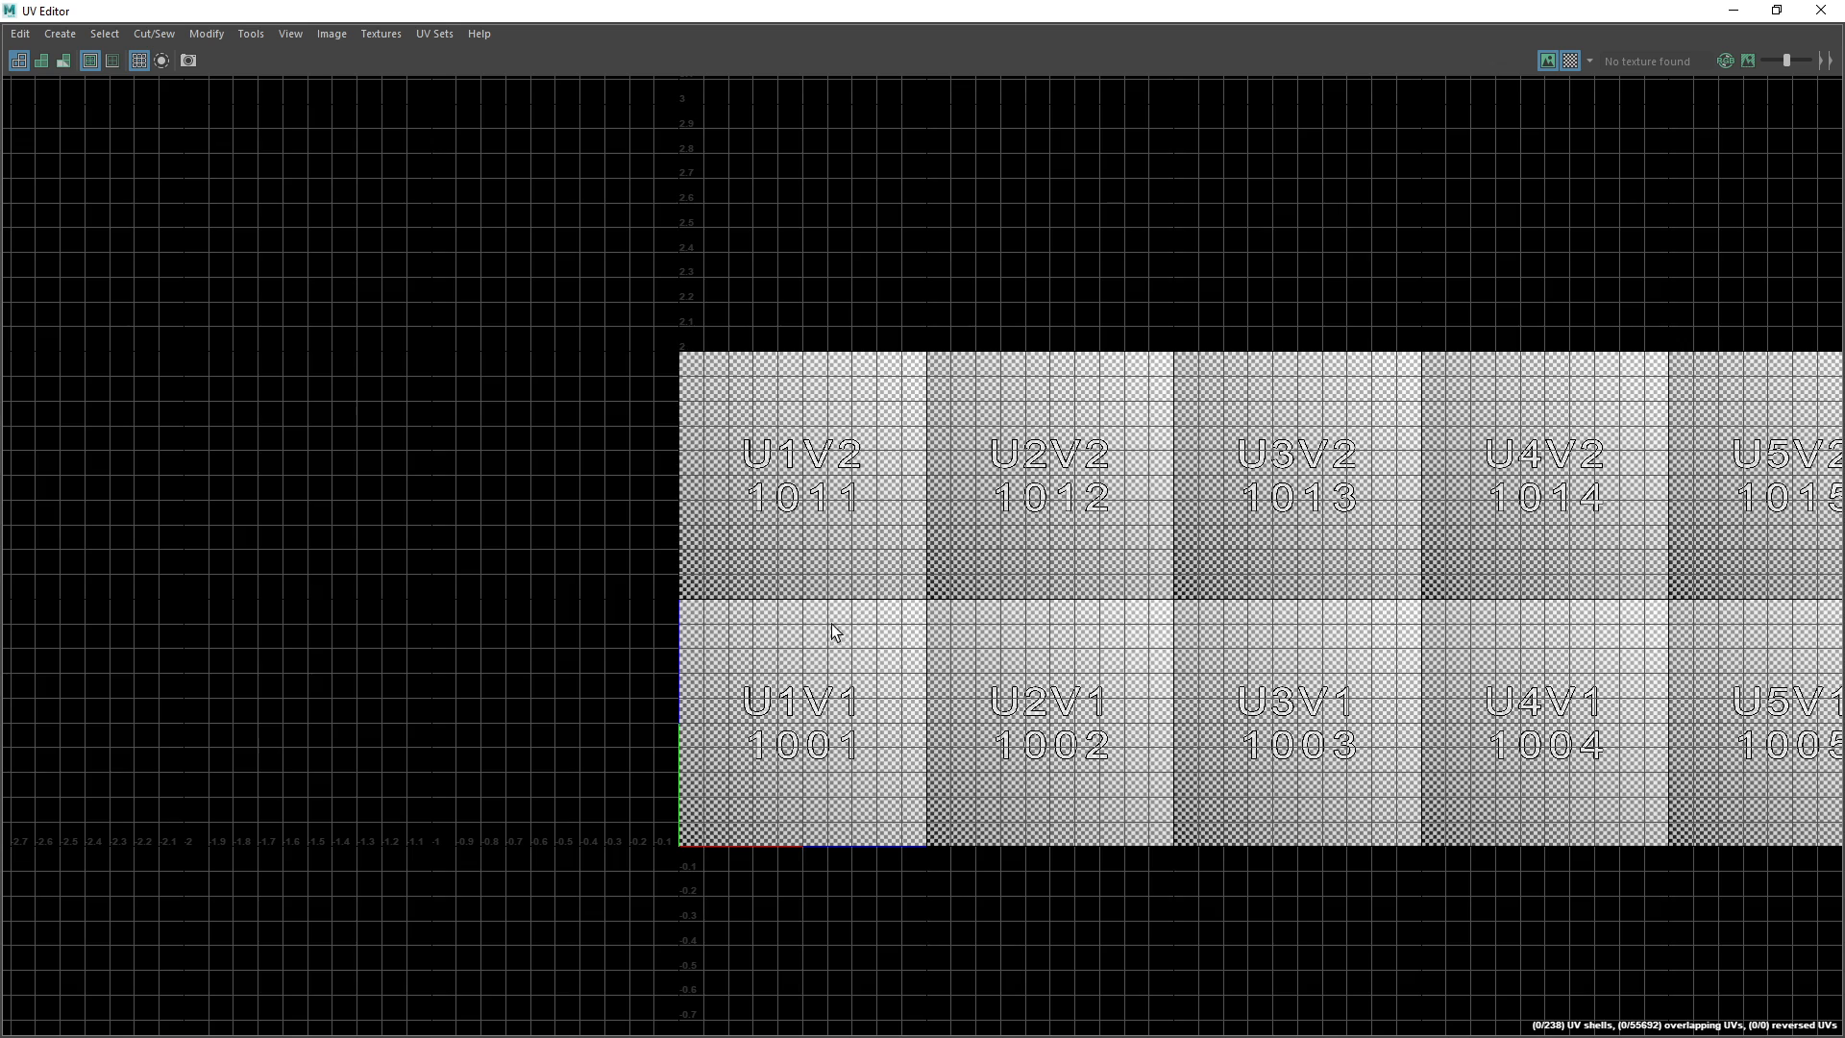
# Select the UV shells of all barbs and rotate them half a turn.
pyautogui.keyDown('alt'); pyautogui.moveTo(832, 625); pyautogui.dragTo(182, 519, button='right'); pyautogui.keyUp('alt')
pyautogui.keyDown('alt'); pyautogui.moveTo(1276, 521); pyautogui.dragTo(440, 519, button='middle'); pyautogui.keyUp('alt')
pyautogui.moveTo(1116, 817); pyautogui.dragTo(988, 616)
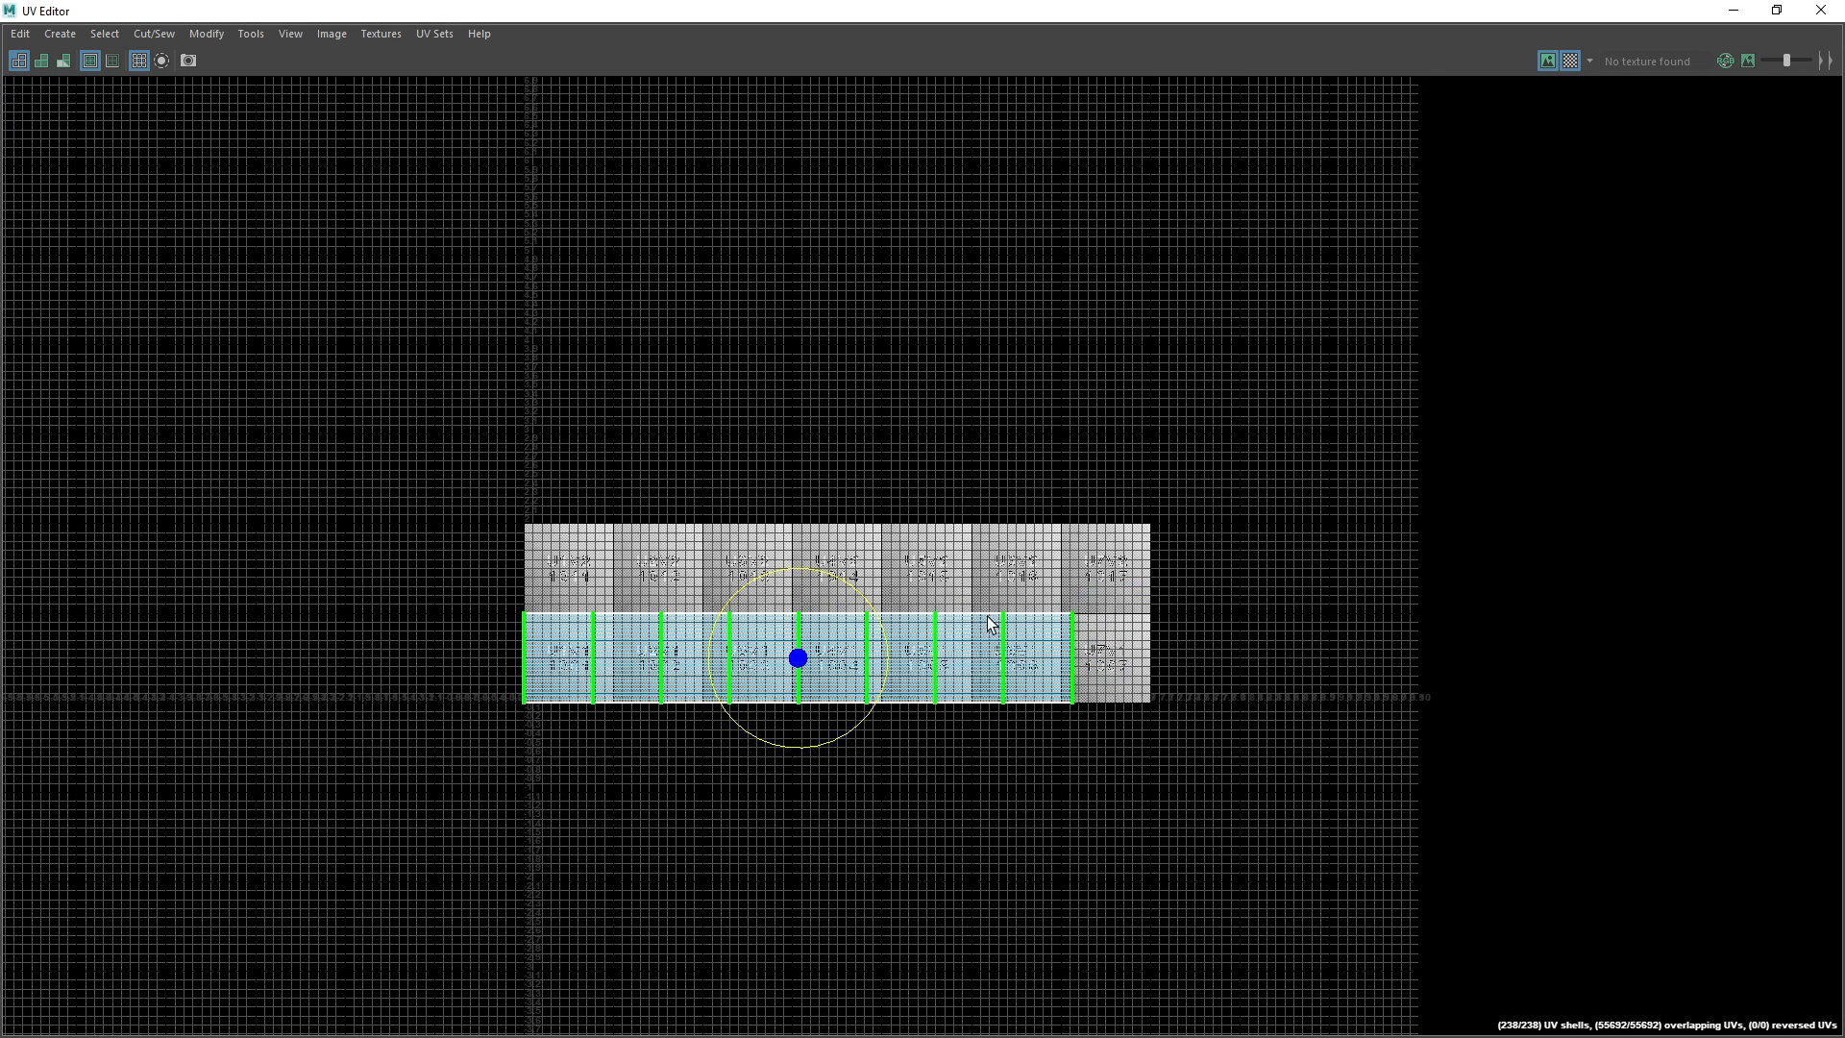
pyautogui.keyDown('alt'); pyautogui.moveTo(831, 620); pyautogui.dragTo(911, 615, button='right'); pyautogui.keyUp('alt')
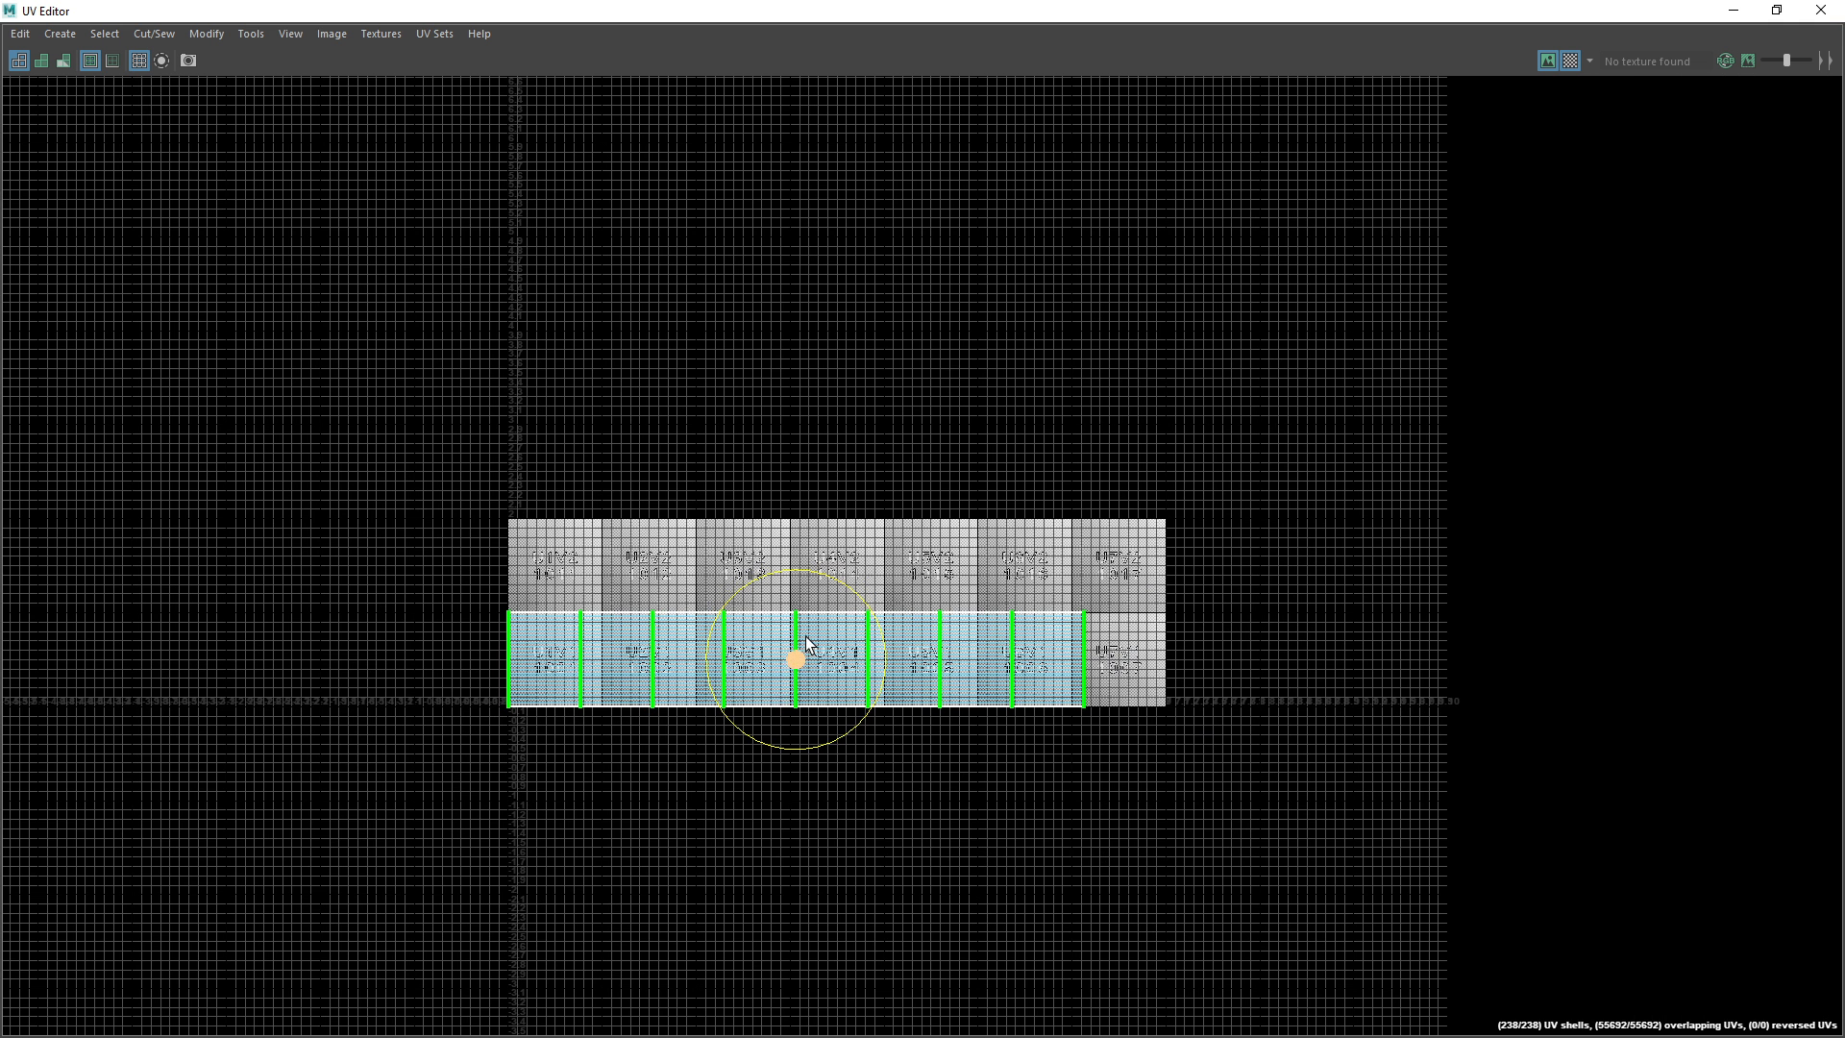
pyautogui.moveTo(862, 603); pyautogui.dragTo(690, 743)
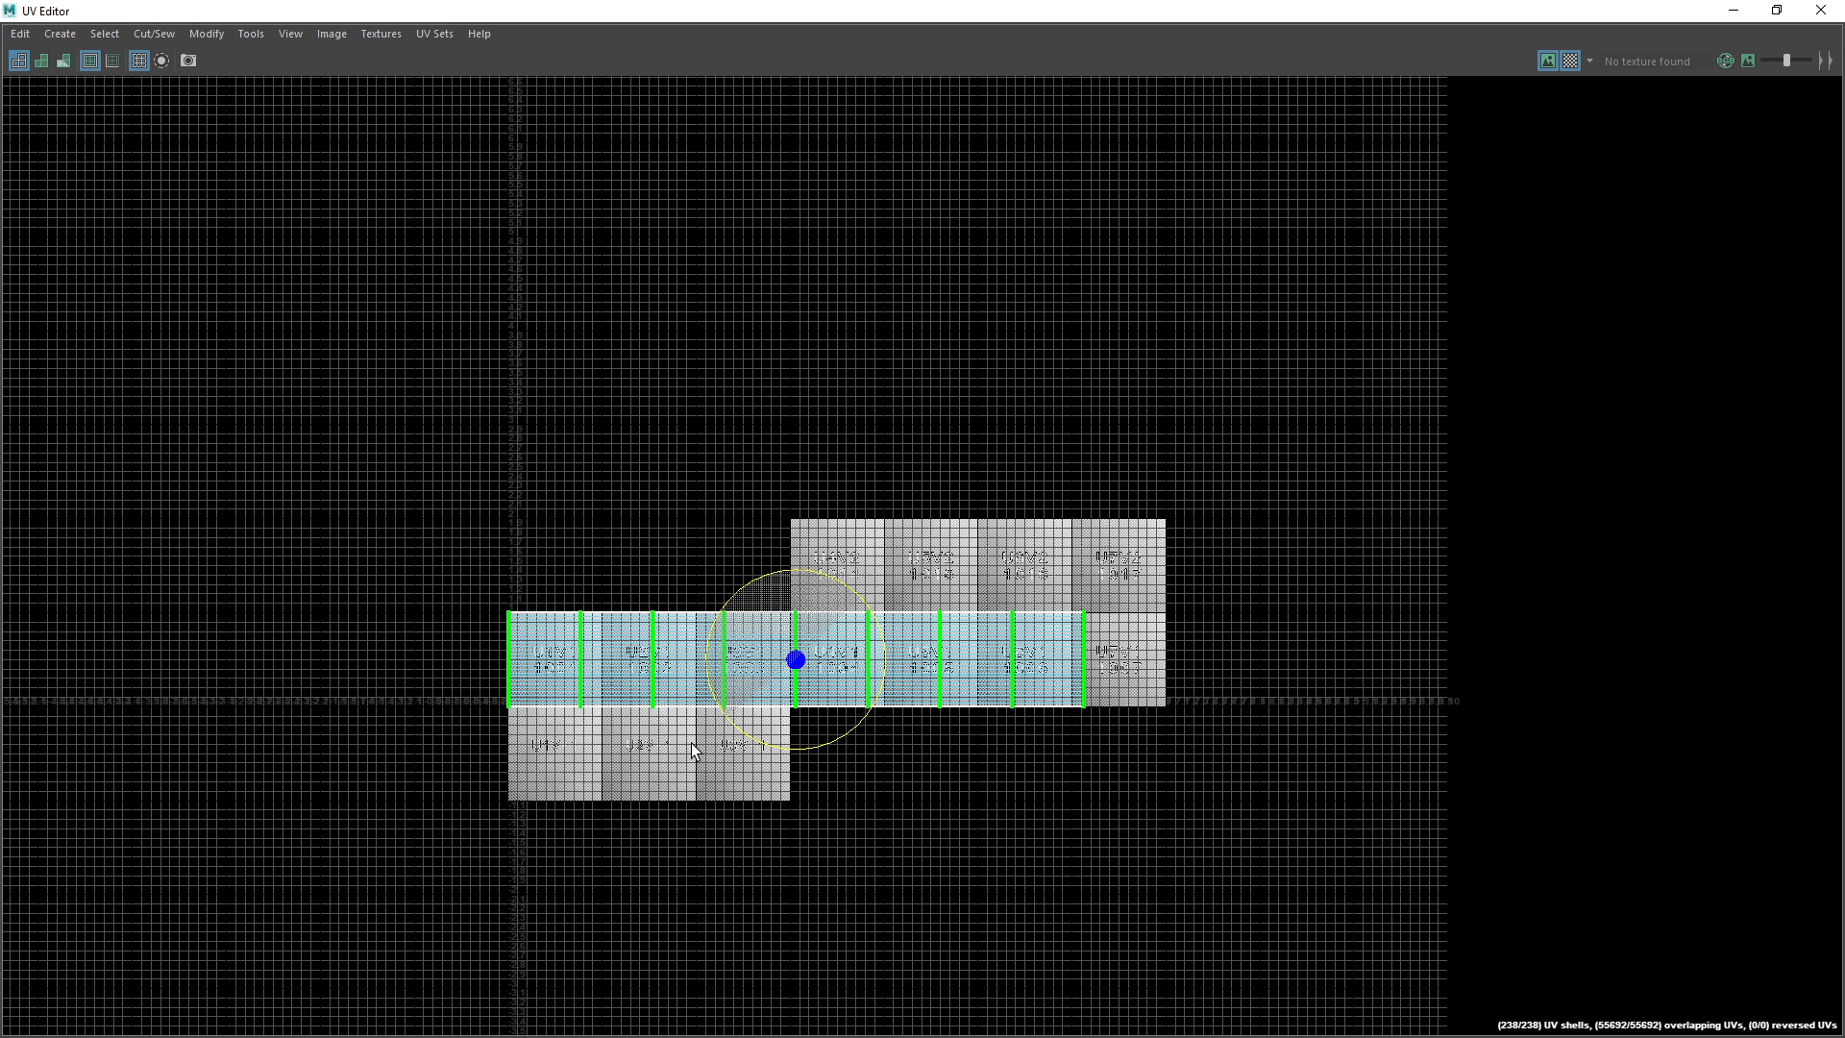
# Scale the UV shells into a narrow vertical strip inside the U1V1 tile 1001 and close the UV Editor.
pyautogui.press('r')
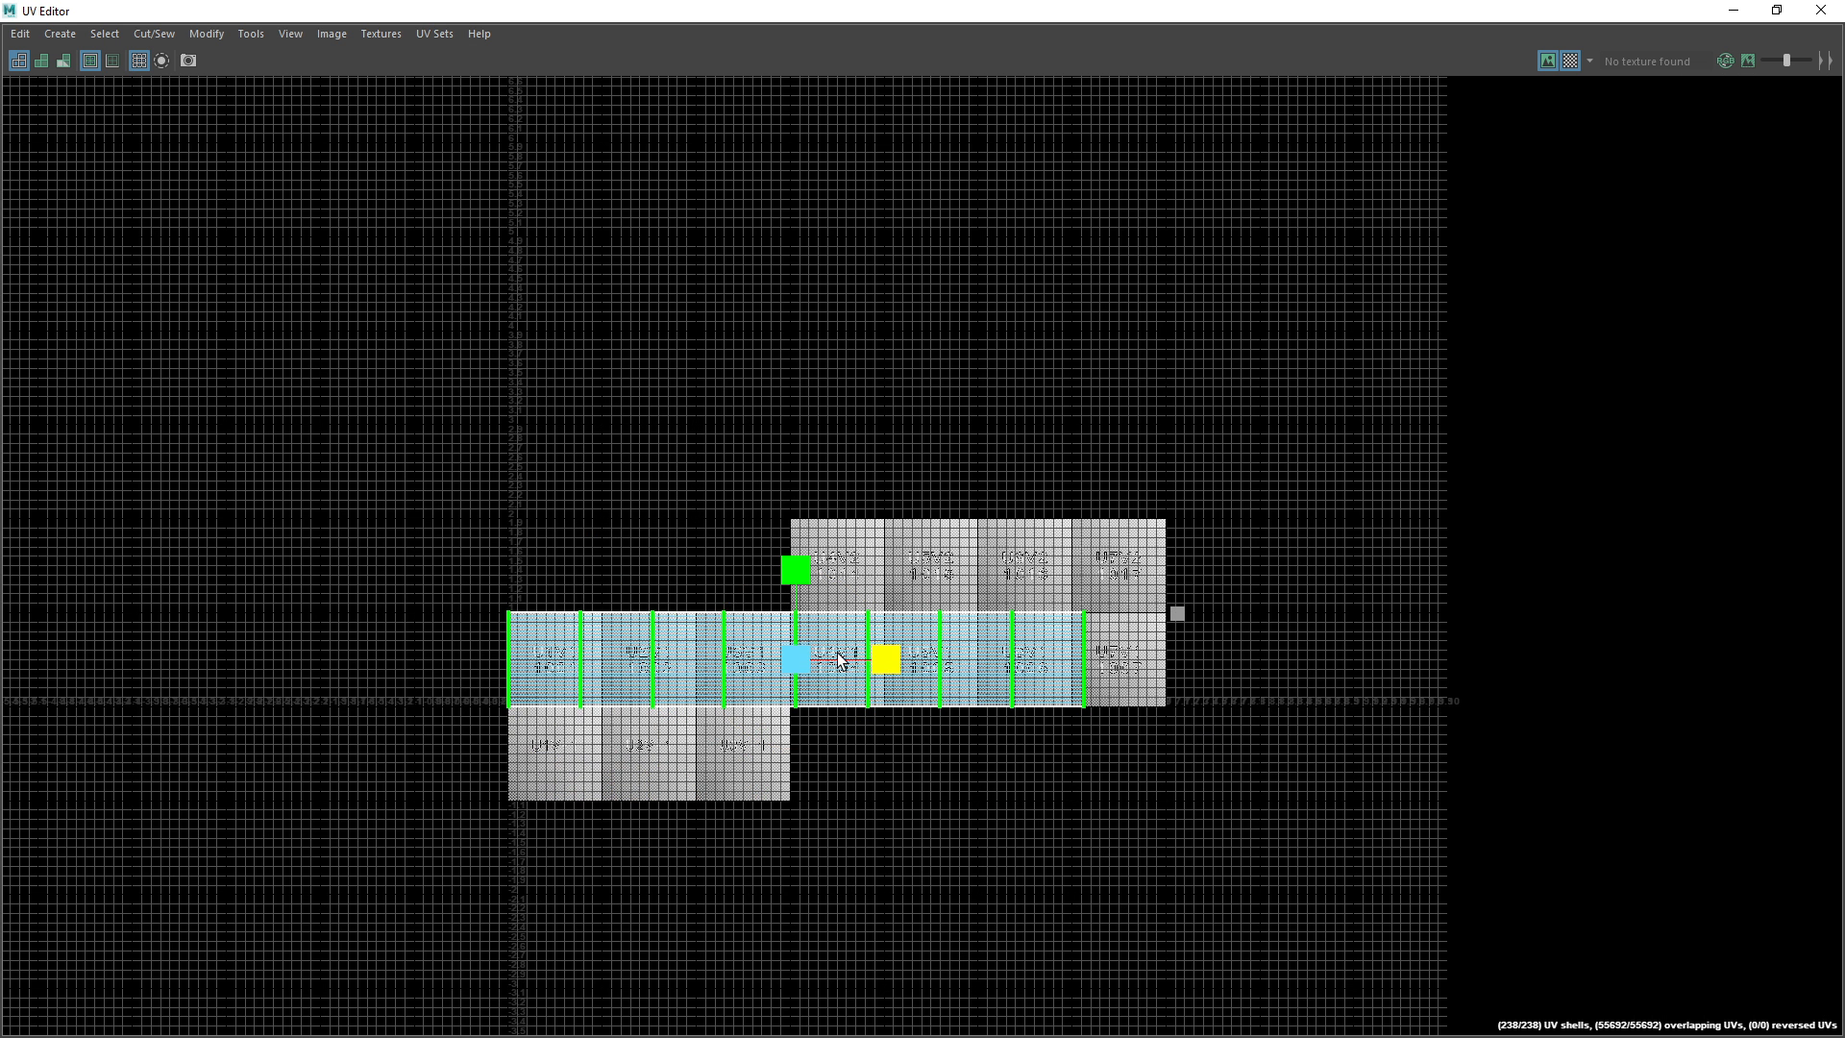
pyautogui.moveTo(885, 660); pyautogui.dragTo(647, 659)
pyautogui.press('w')
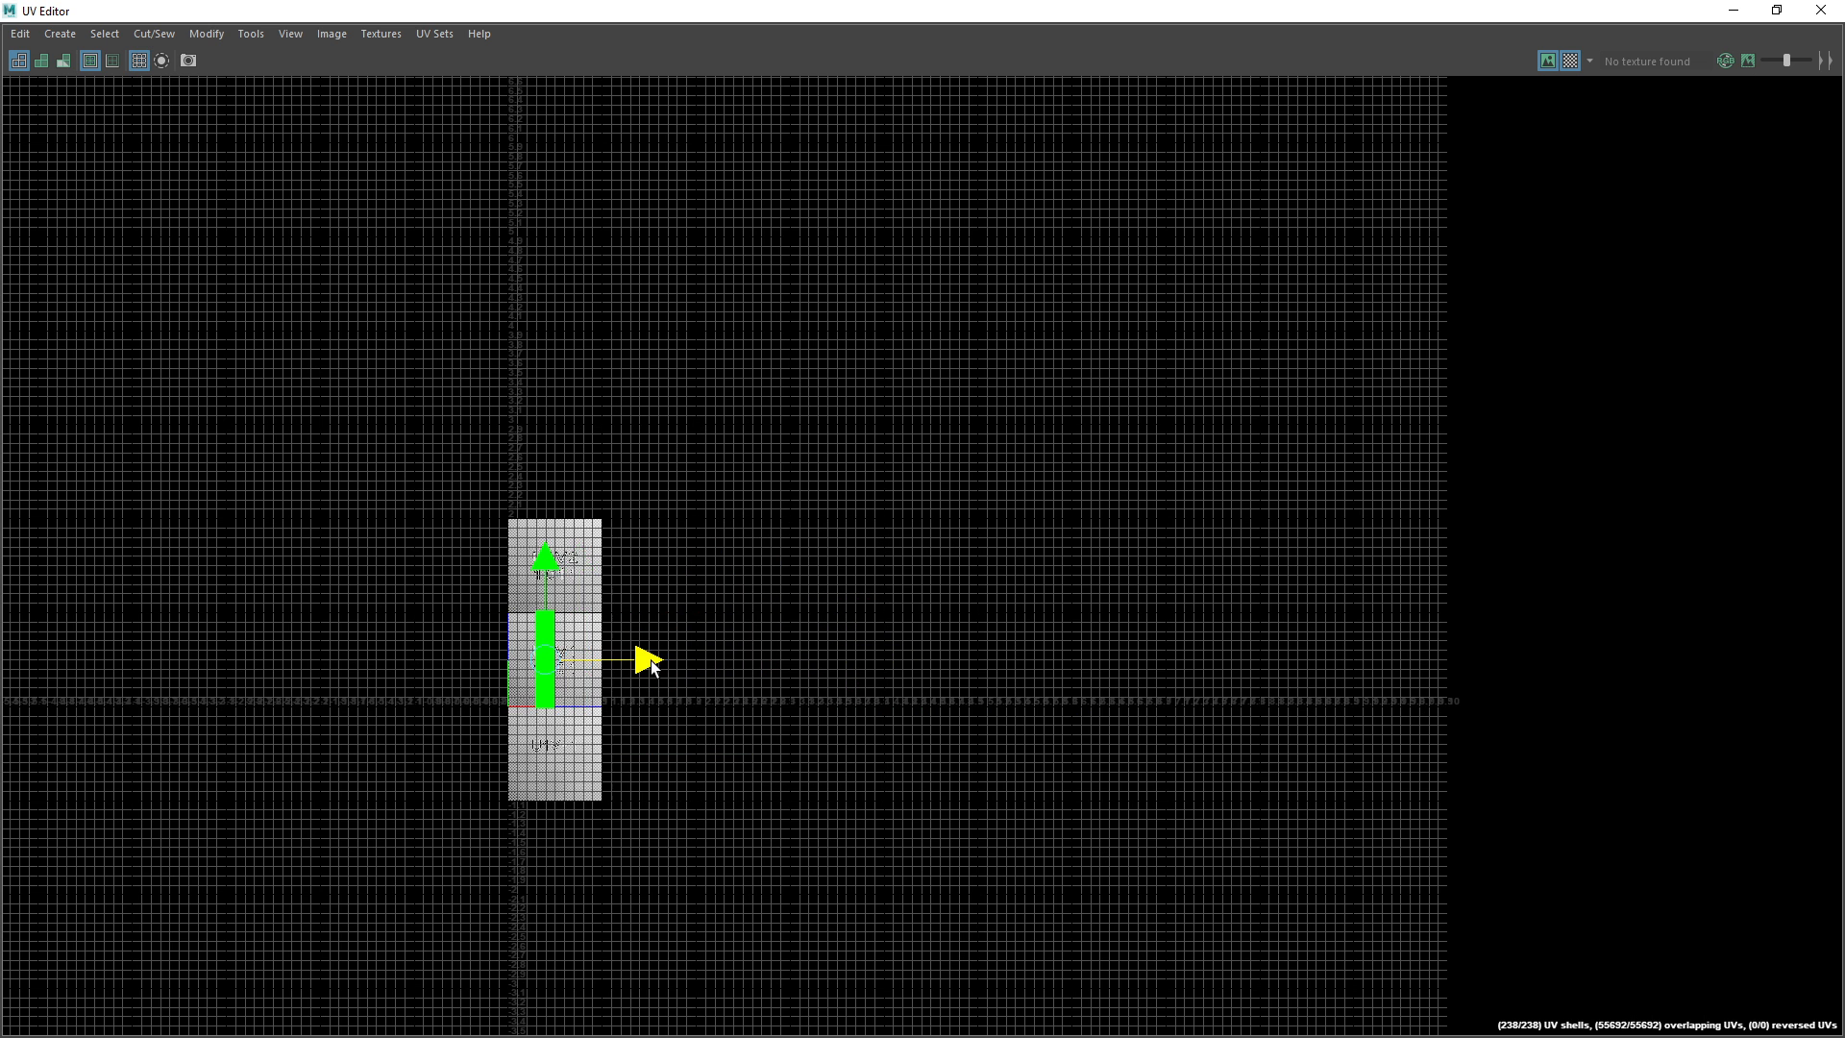
pyautogui.press('f')
pyautogui.press('r')
pyautogui.moveTo(924, 558); pyautogui.dragTo(894, 558)
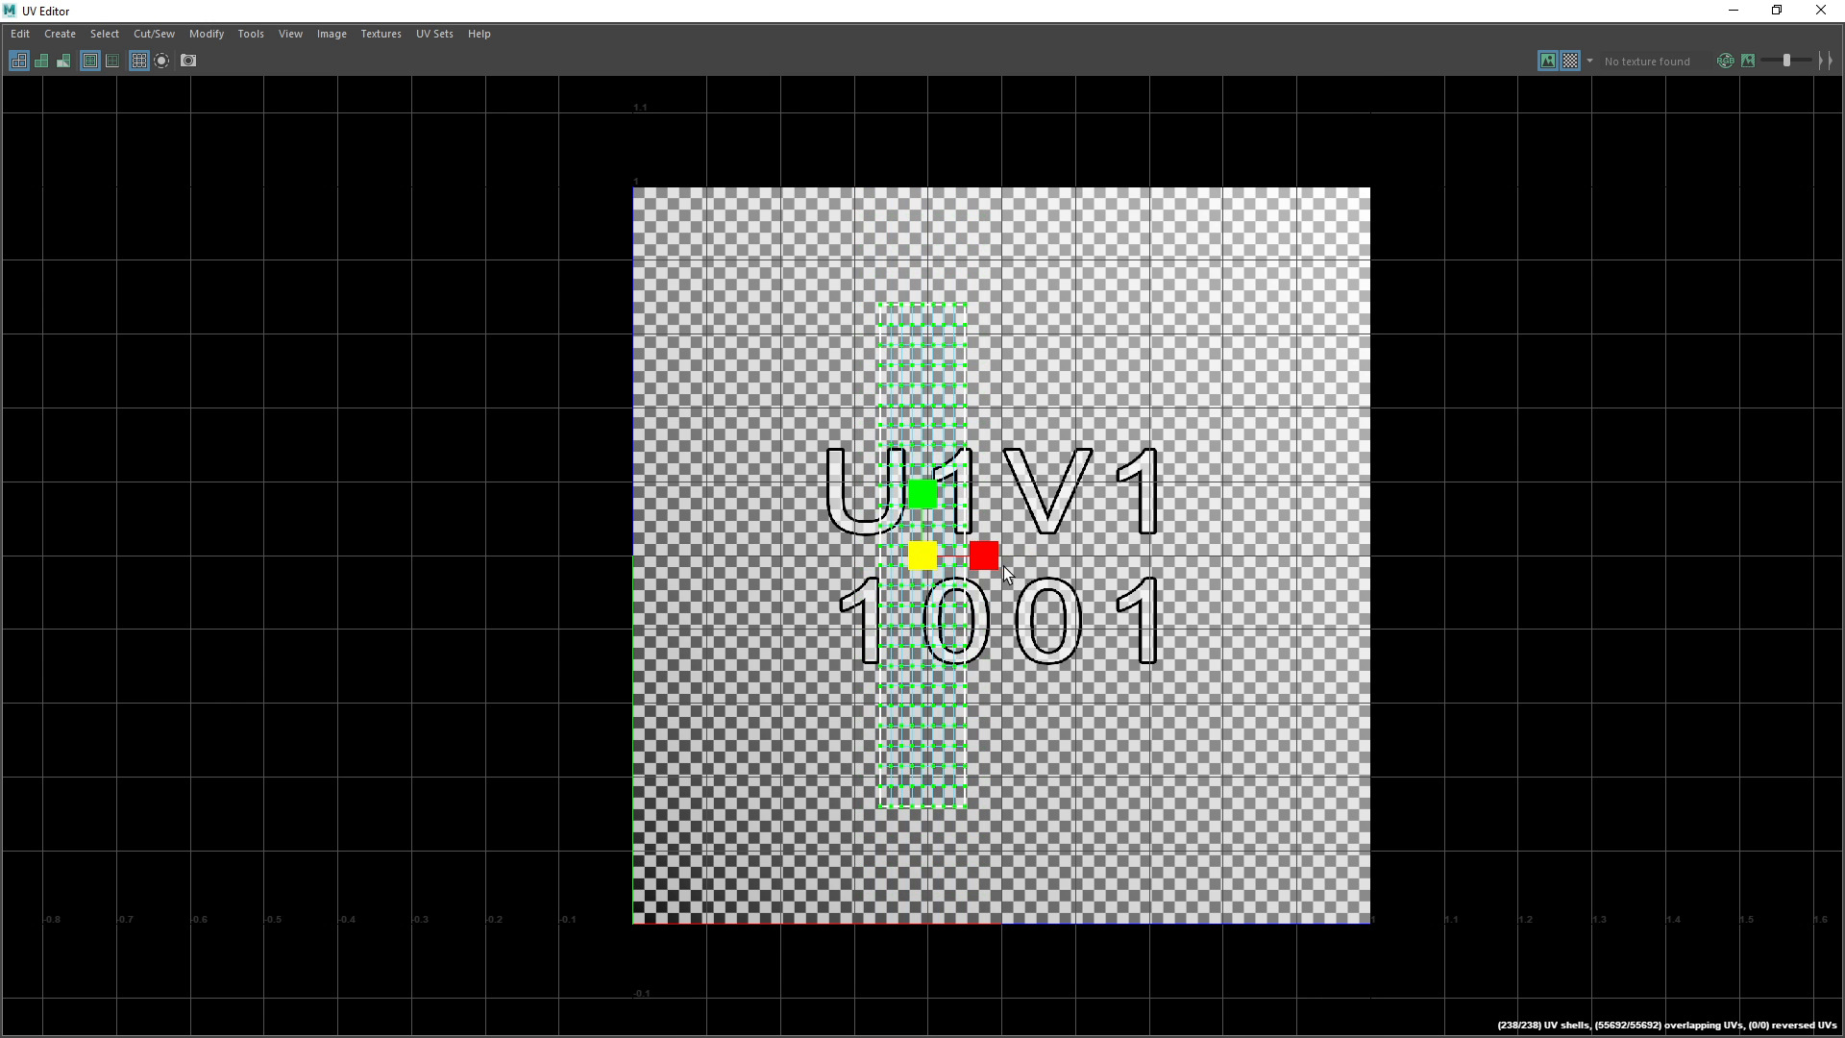
pyautogui.click(1013, 555)
pyautogui.click(1820, 11)
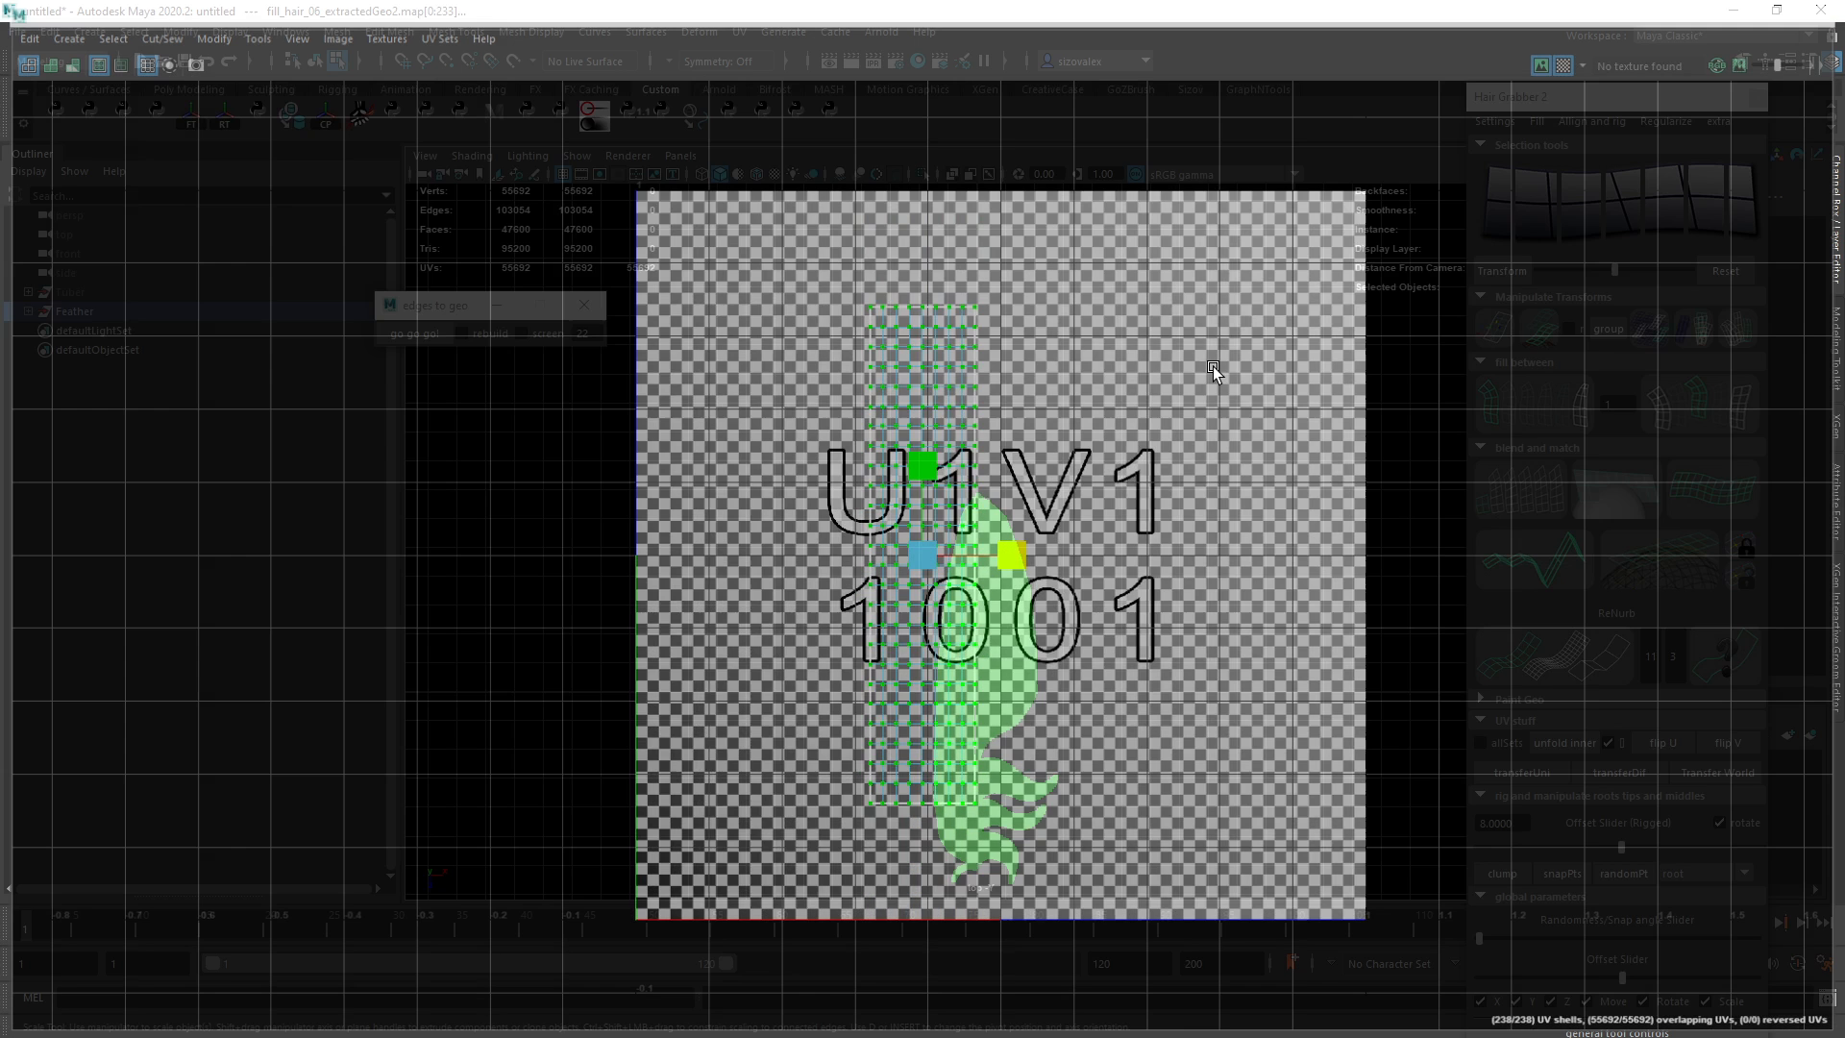
# Return to object mode, select the barbs at the feather's tip and realign their pivots to the first row of faces with Hair Grabber 2.
pyautogui.press('F8')
pyautogui.press('q')
pyautogui.click(1121, 552)
pyautogui.keyDown('alt'); pyautogui.moveTo(1039, 659); pyautogui.dragTo(1051, 535, button='middle'); pyautogui.keyUp('alt')
pyautogui.keyDown('alt'); pyautogui.moveTo(1051, 535); pyautogui.dragTo(1079, 544, button='right'); pyautogui.keyUp('alt')
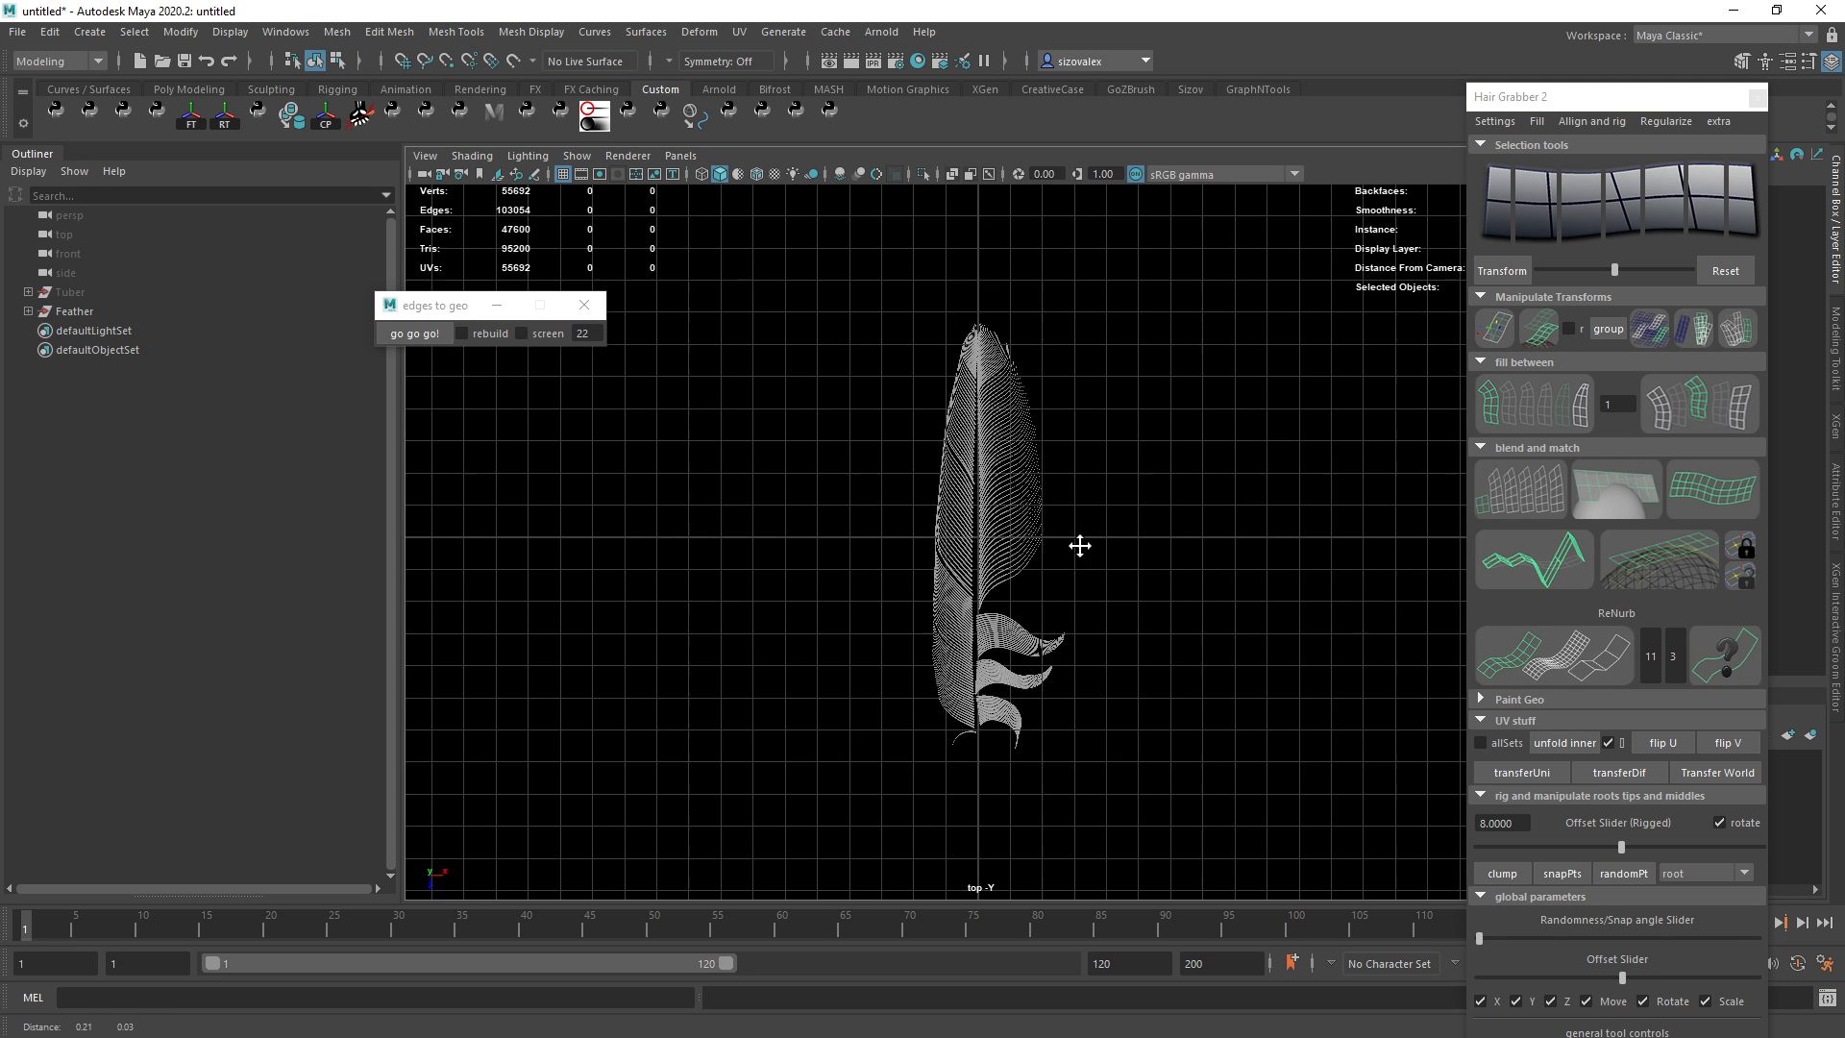
pyautogui.keyDown('alt'); pyautogui.moveTo(1139, 610); pyautogui.dragTo(1024, 764, button='middle'); pyautogui.keyUp('alt')
pyautogui.keyDown('alt'); pyautogui.moveTo(1024, 764); pyautogui.dragTo(1653, 615, button='right'); pyautogui.keyUp('alt')
pyautogui.keyDown('alt'); pyautogui.moveTo(794, 540); pyautogui.dragTo(999, 548, button='middle'); pyautogui.keyUp('alt')
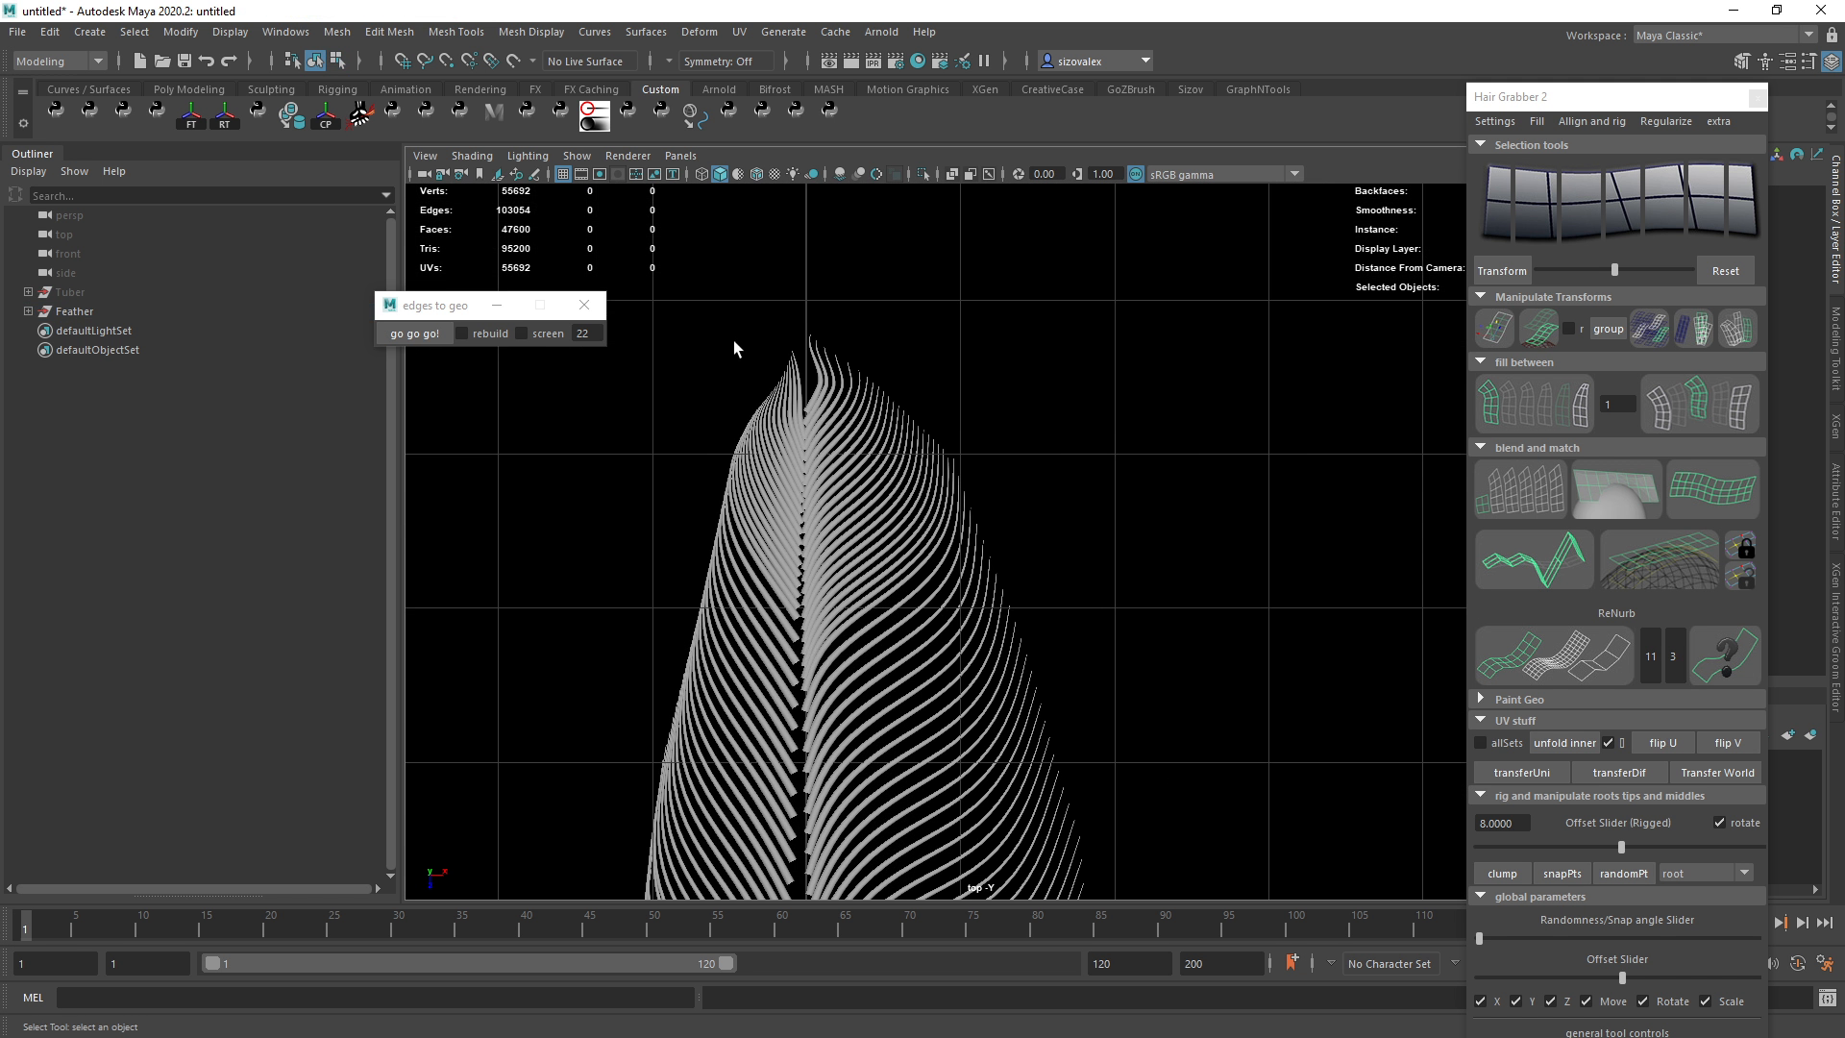
pyautogui.moveTo(736, 324); pyautogui.dragTo(925, 538)
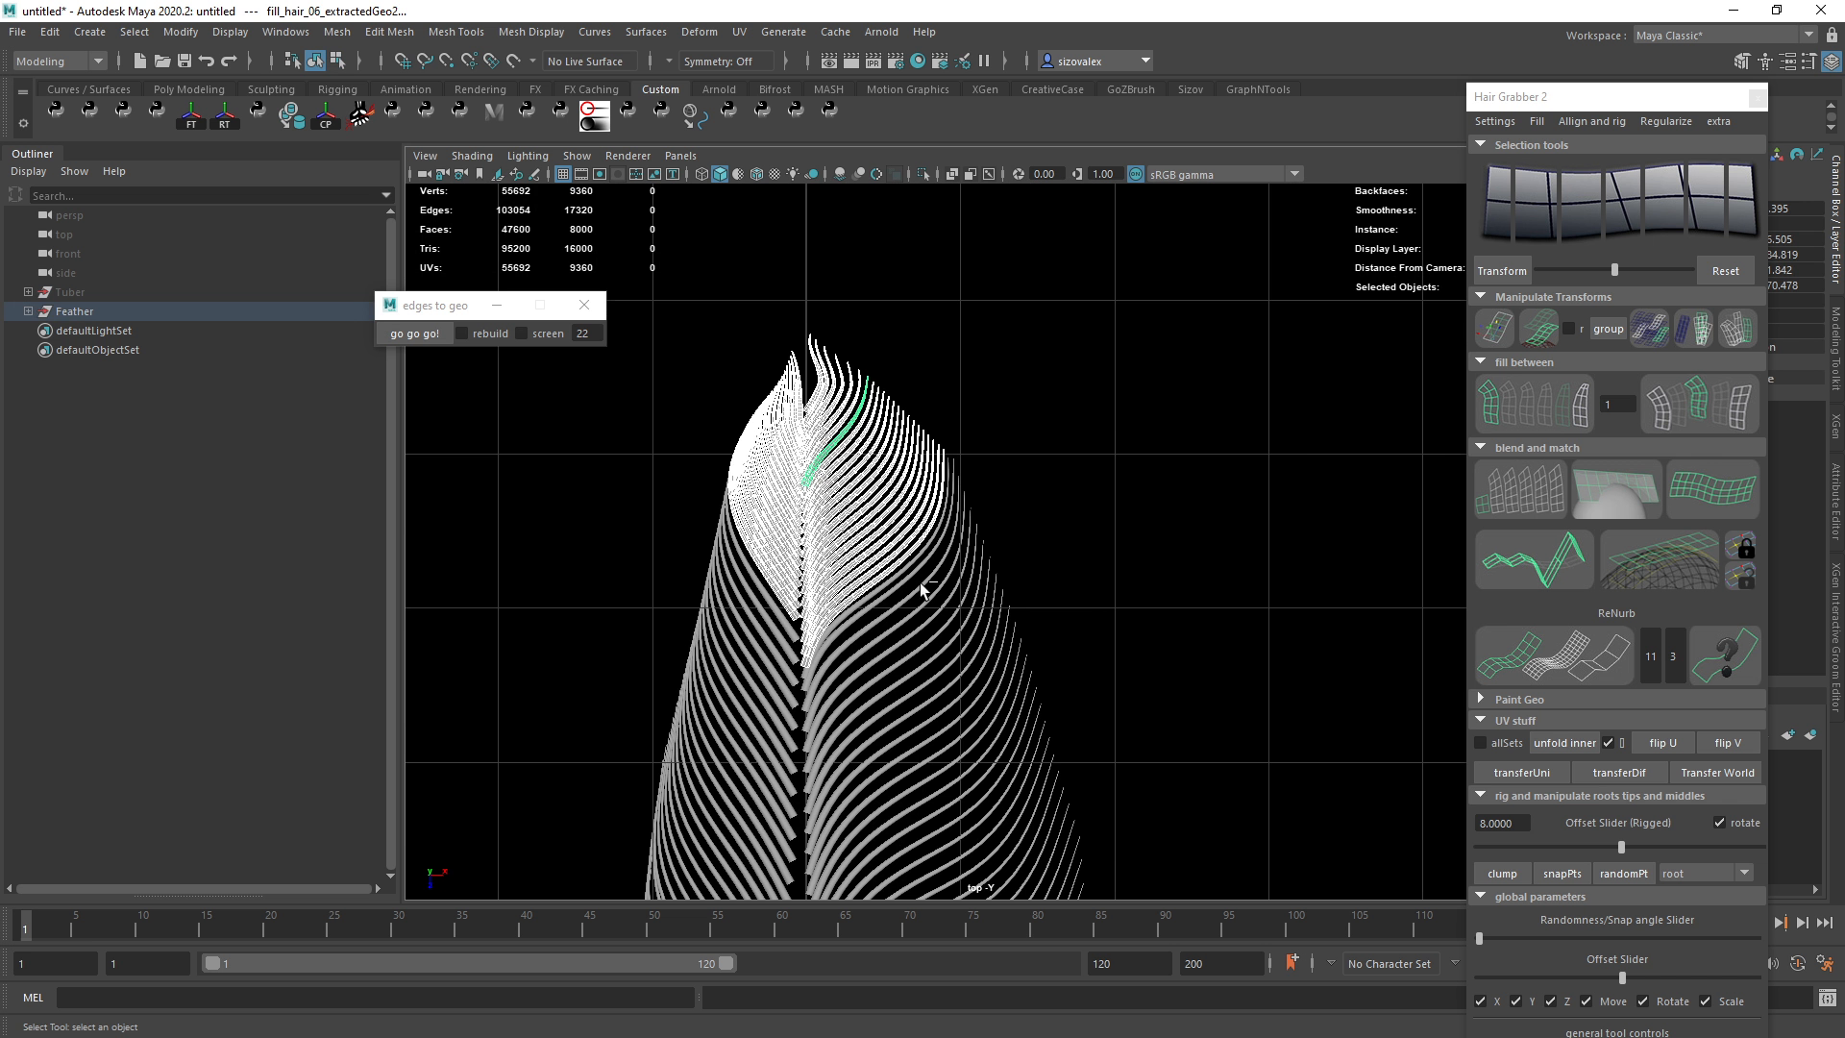
pyautogui.scroll(2, 894, 556)
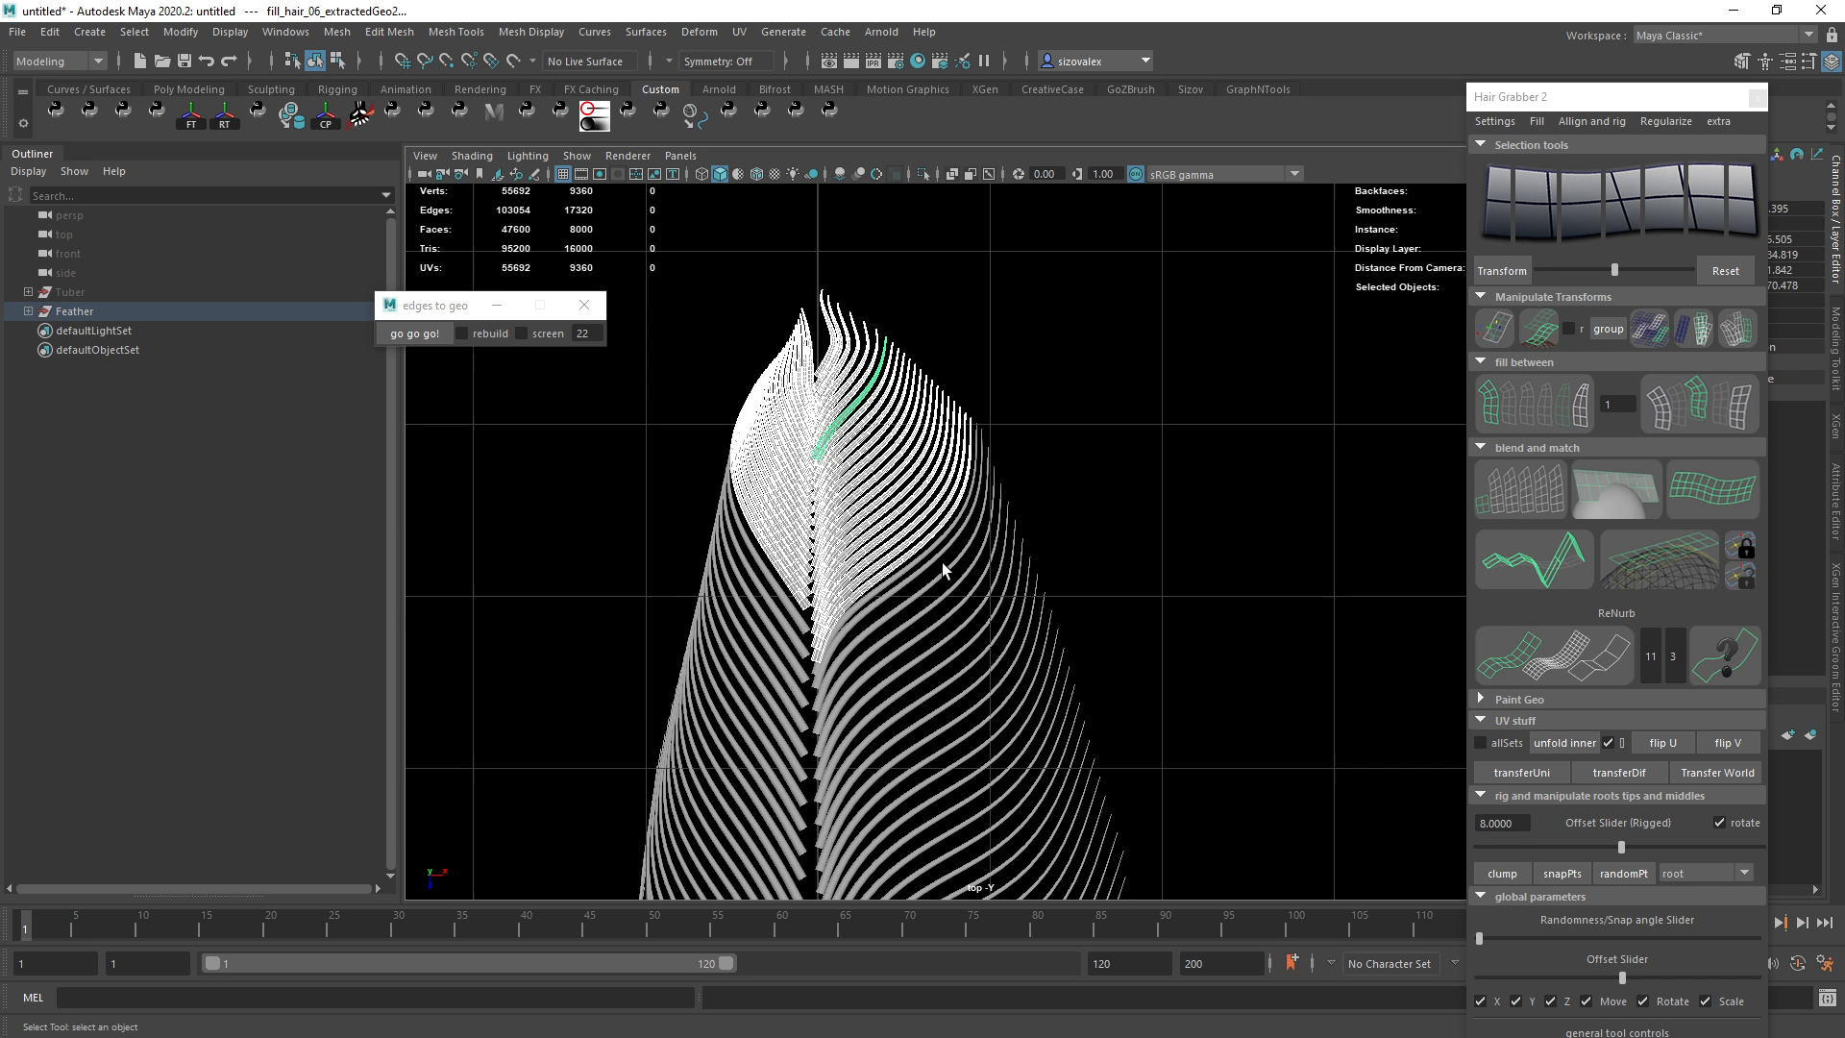
pyautogui.click(876, 588)
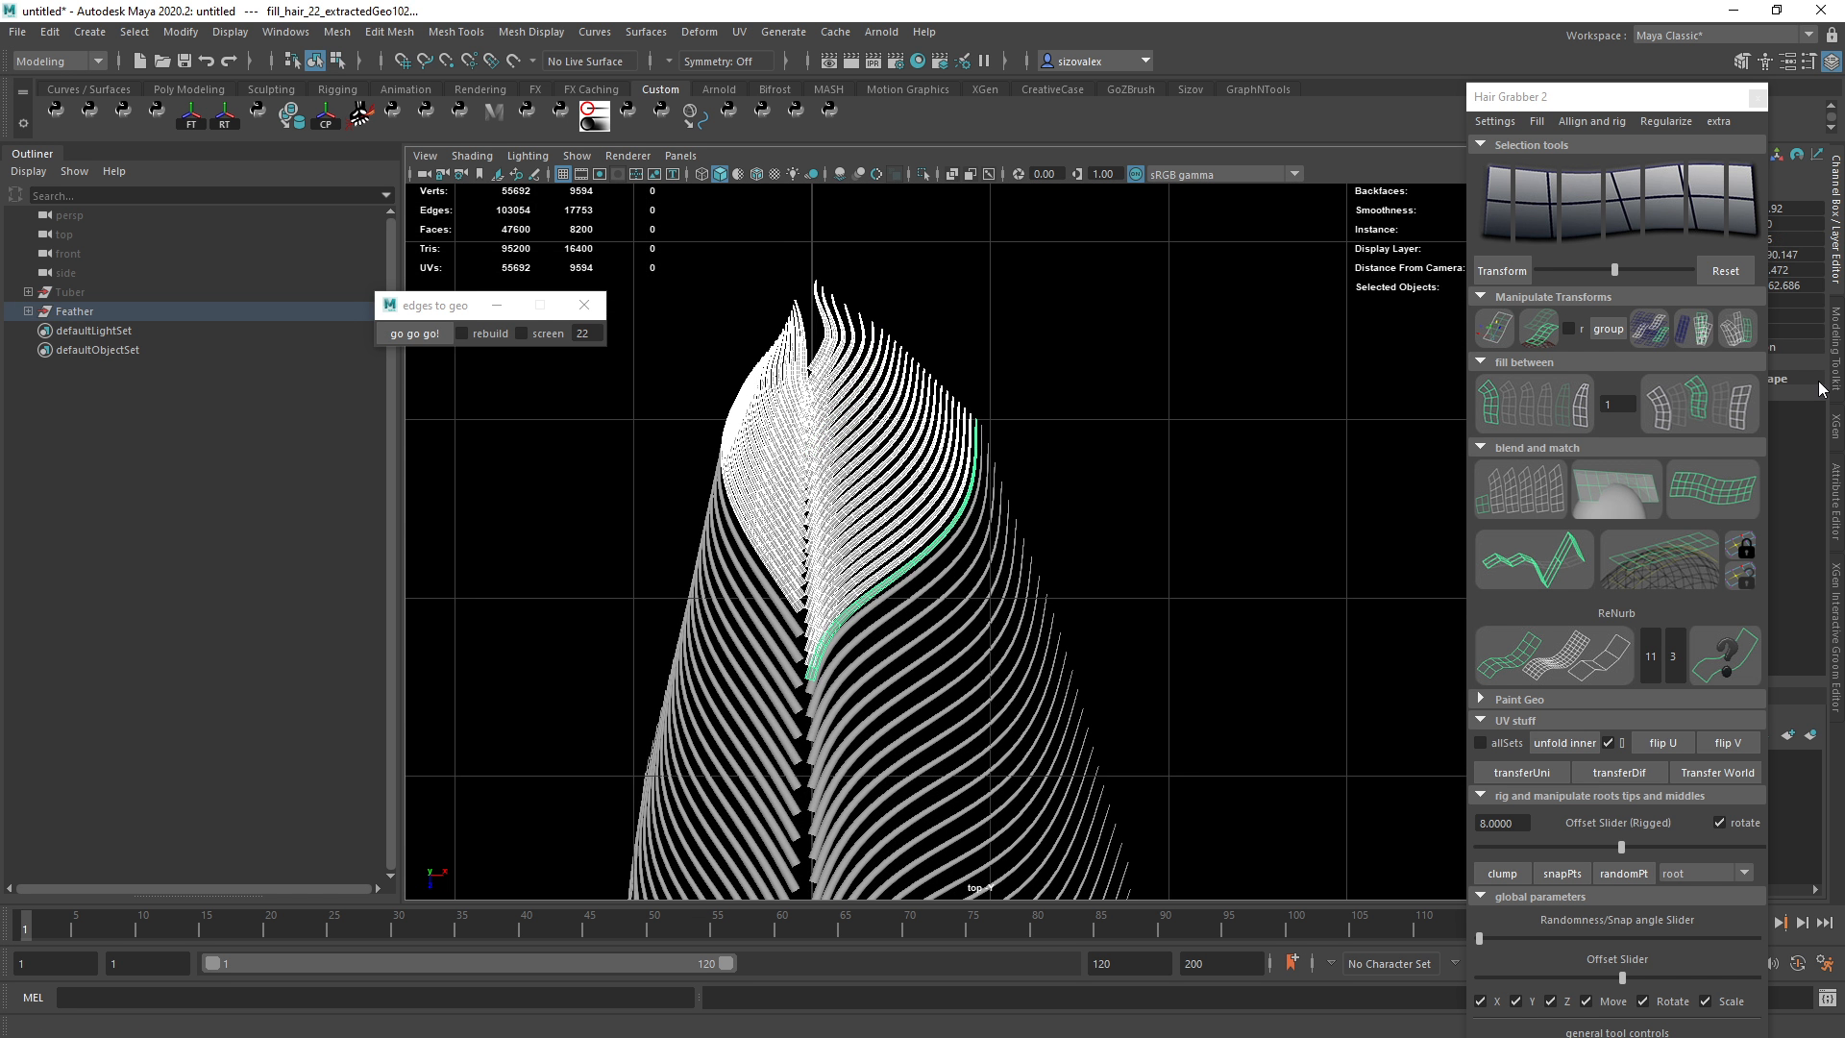
pyautogui.click(1494, 328)
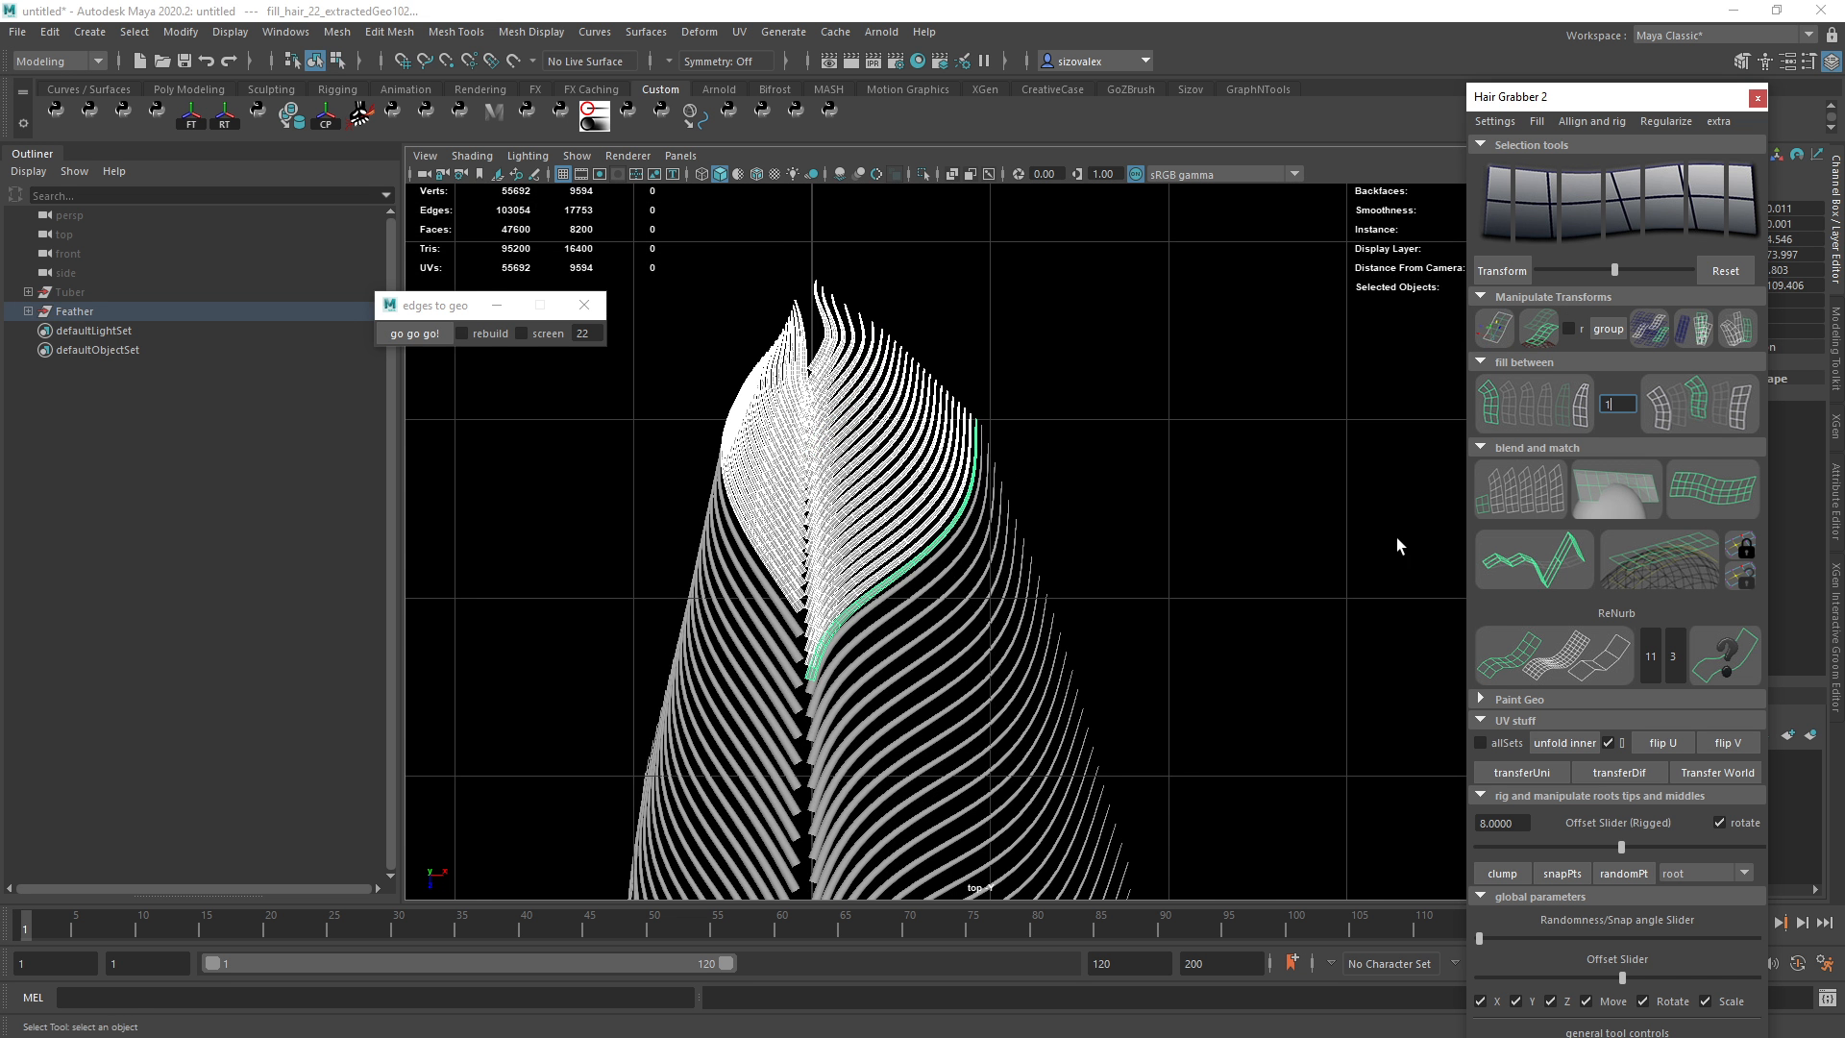
# Check the pivot placement on individual barbs along the right side of the feather's tip.
pyautogui.keyDown('alt'); pyautogui.moveTo(950, 537); pyautogui.dragTo(971, 545, button='middle'); pyautogui.keyUp('alt')
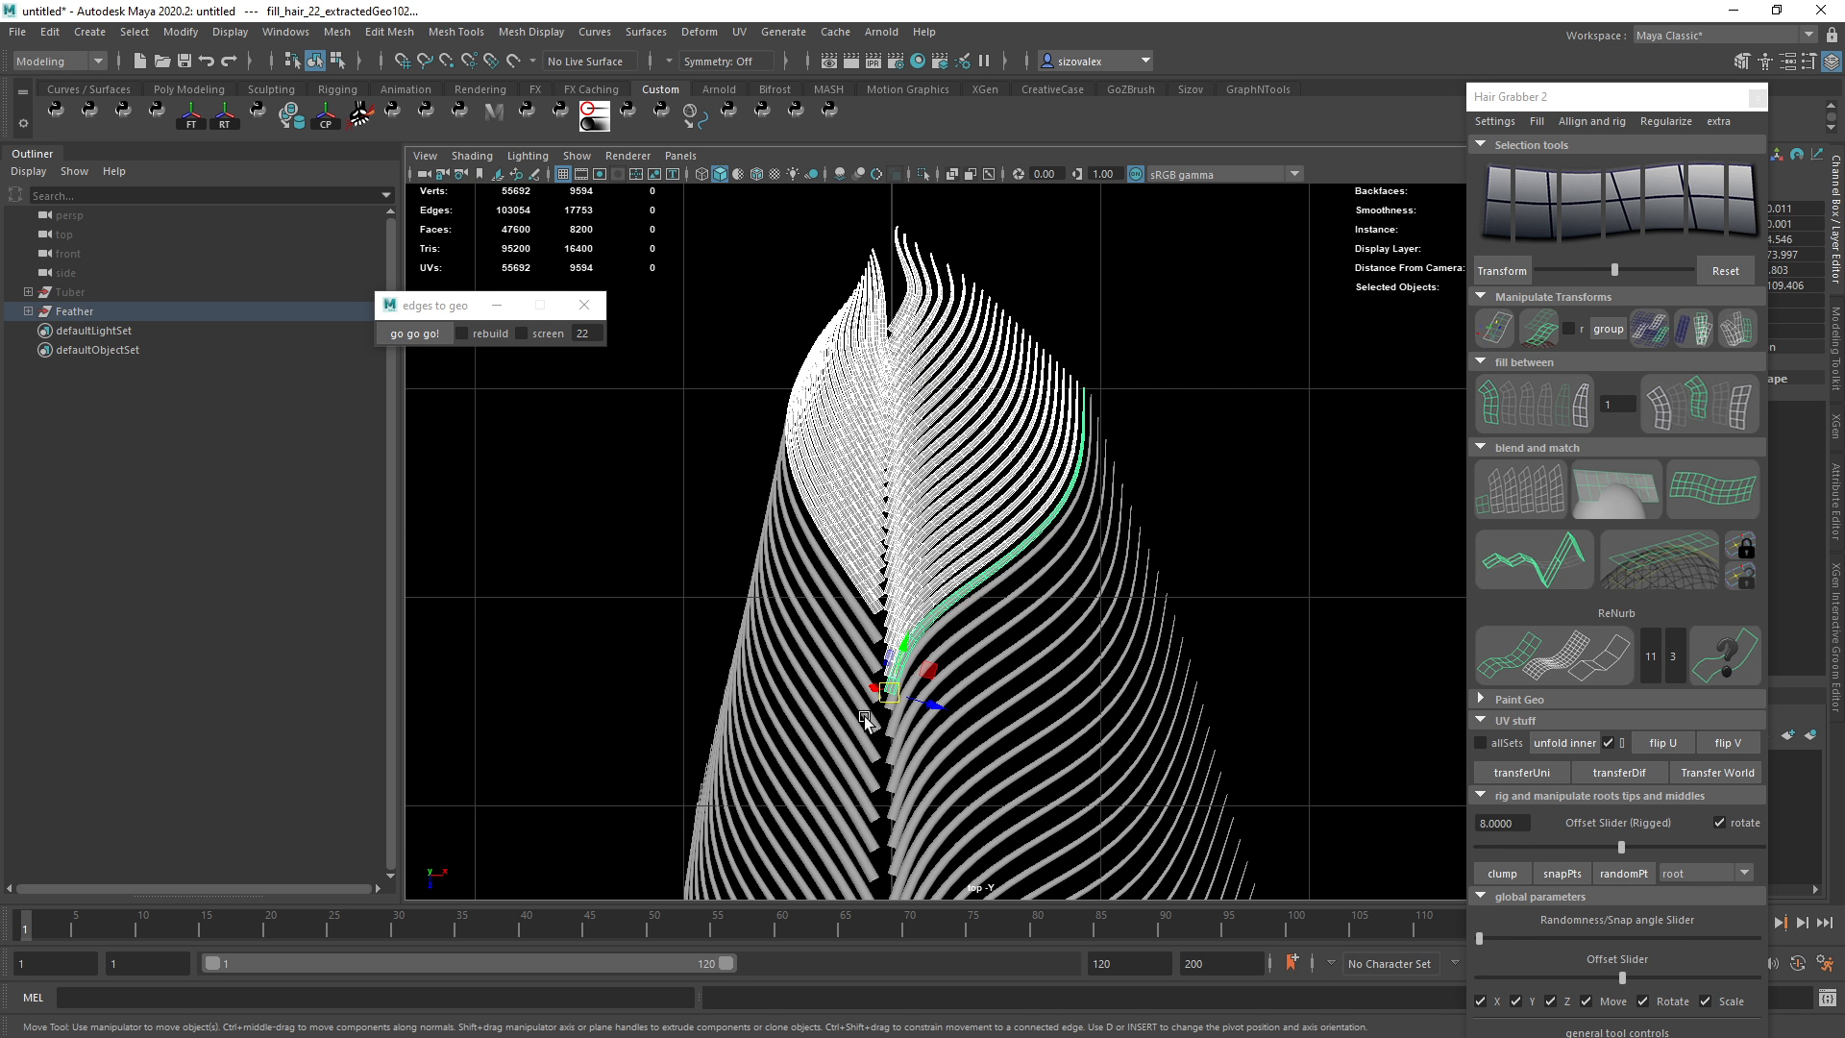
pyautogui.click(915, 599)
pyautogui.click(959, 460)
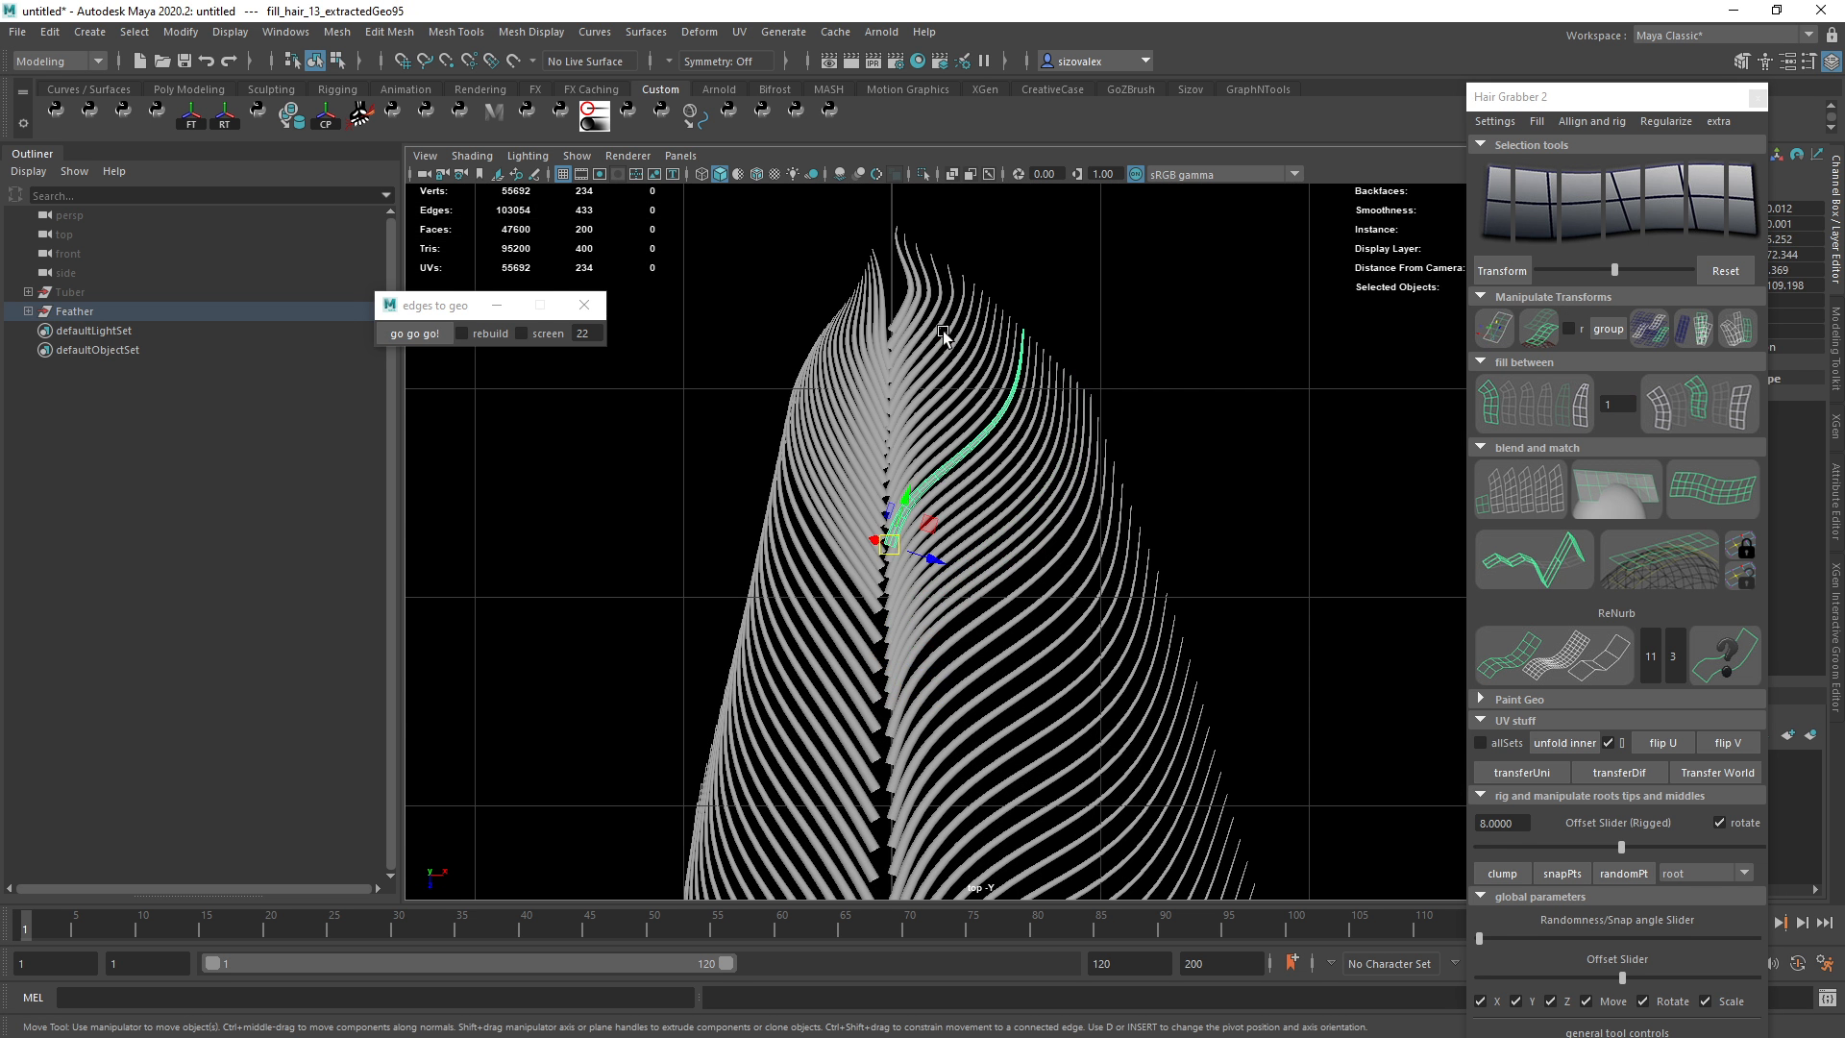
pyautogui.click(937, 355)
pyautogui.moveTo(817, 241); pyautogui.dragTo(991, 475)
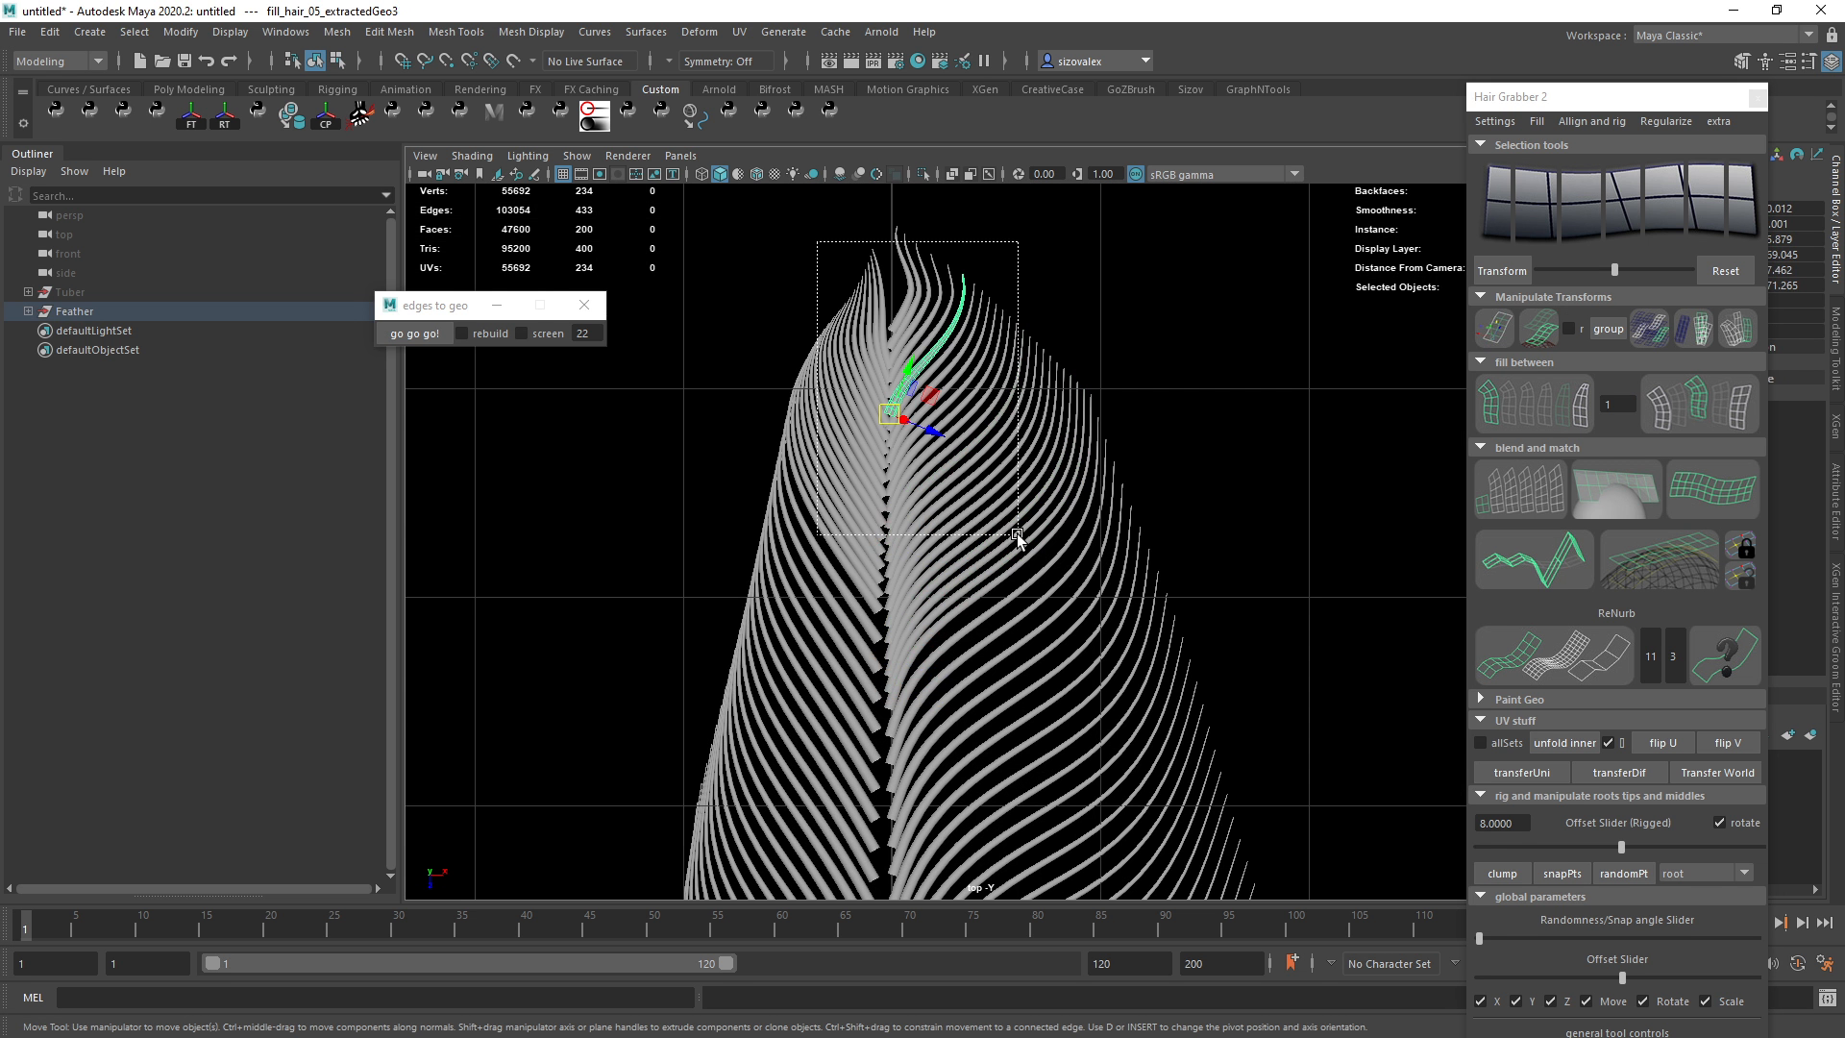
pyautogui.keyDown('shift'); pyautogui.click(945, 629); pyautogui.keyUp('shift')
pyautogui.hotkey('ctrl', 'z')
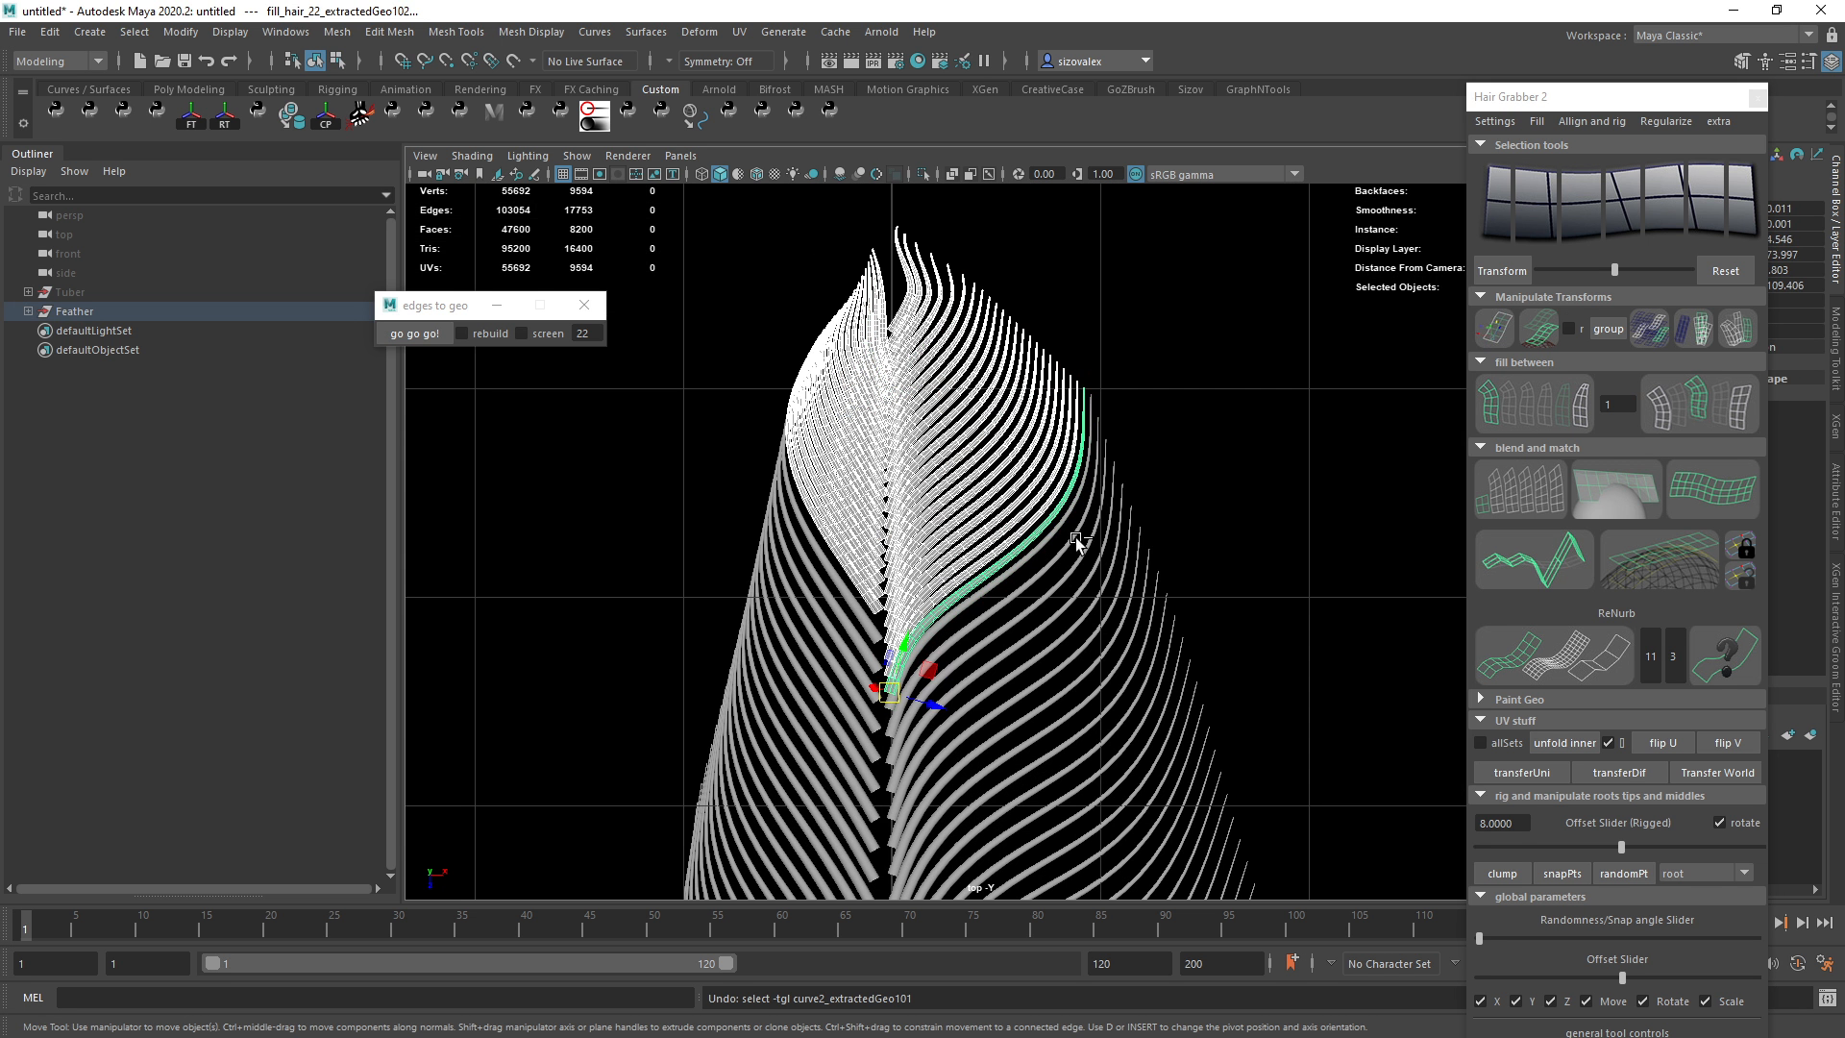
# Reselect the barbs on both sides of the feather's tip, adding the cluster's lowest left barb.
pyautogui.click(1006, 583)
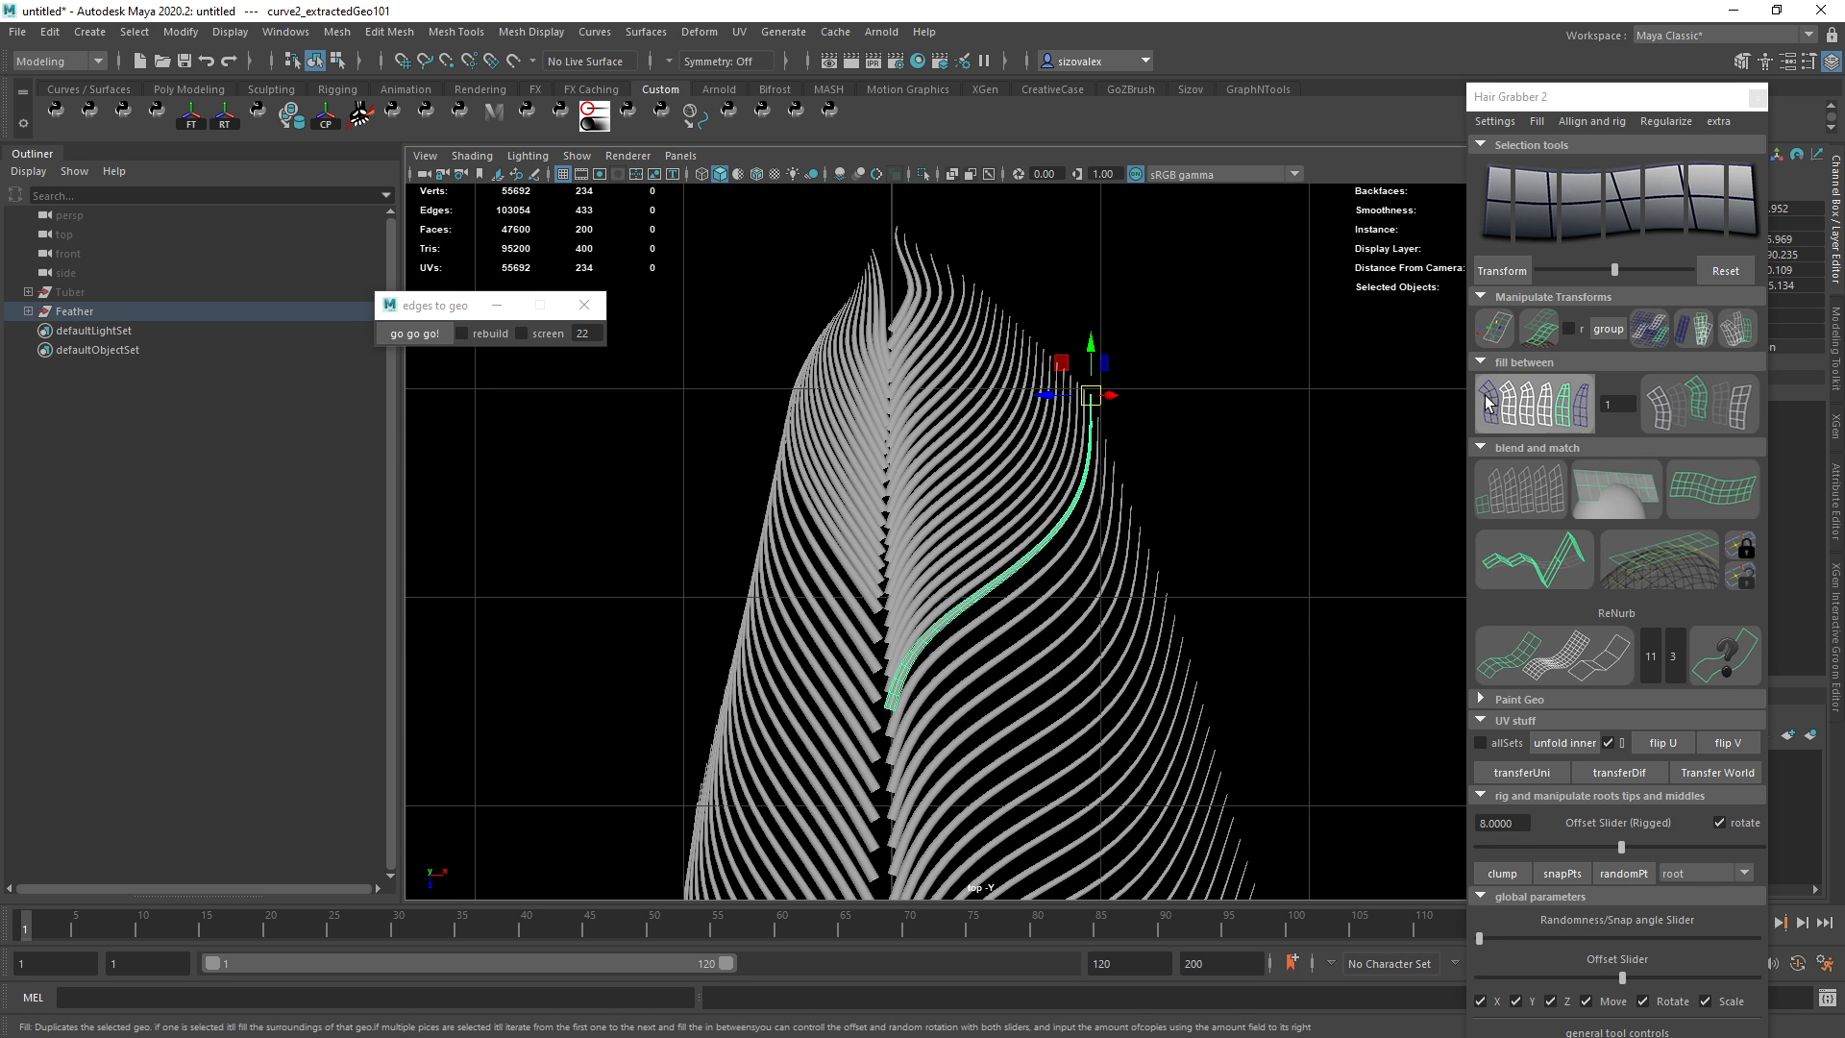
pyautogui.moveTo(850, 248); pyautogui.dragTo(996, 548)
pyautogui.keyDown('shift'); pyautogui.click(876, 577); pyautogui.keyUp('shift')
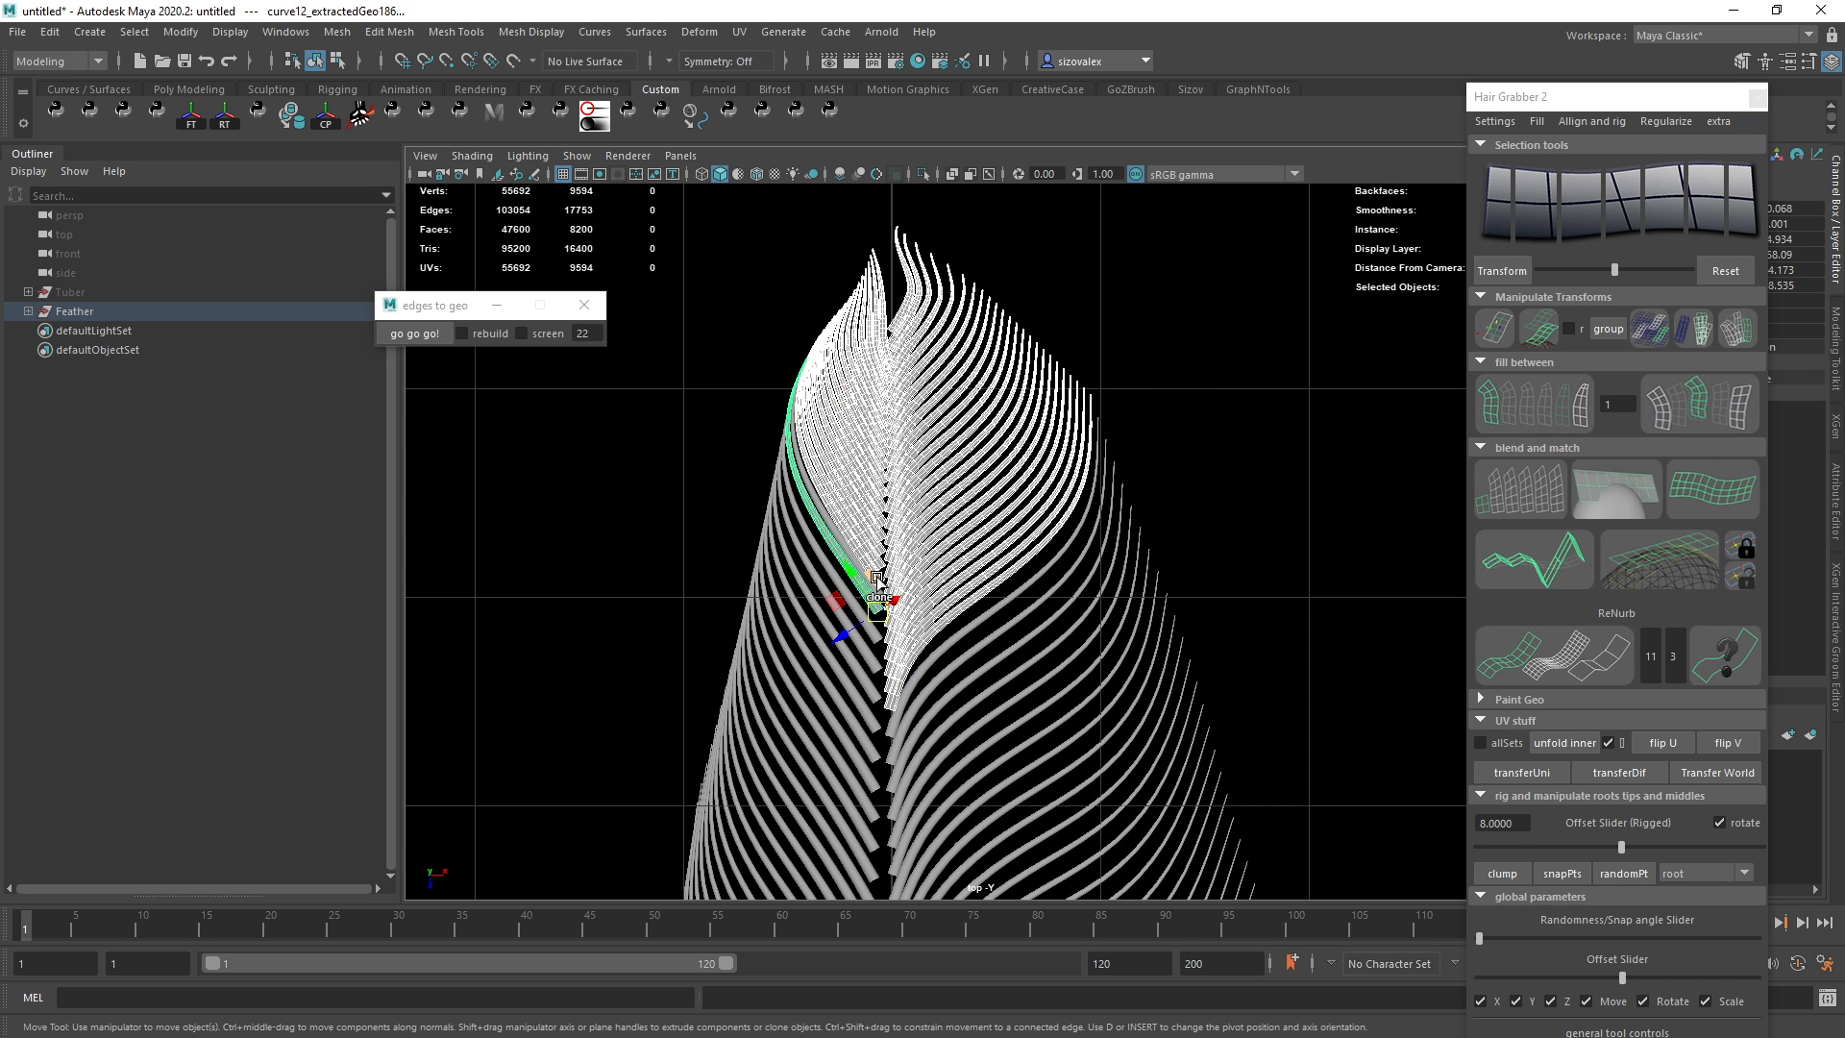
# Add the skipped barb on the left side of the feather's tip to the selected tip barbs.
pyautogui.press('q')
pyautogui.press('a')
pyautogui.press('`')
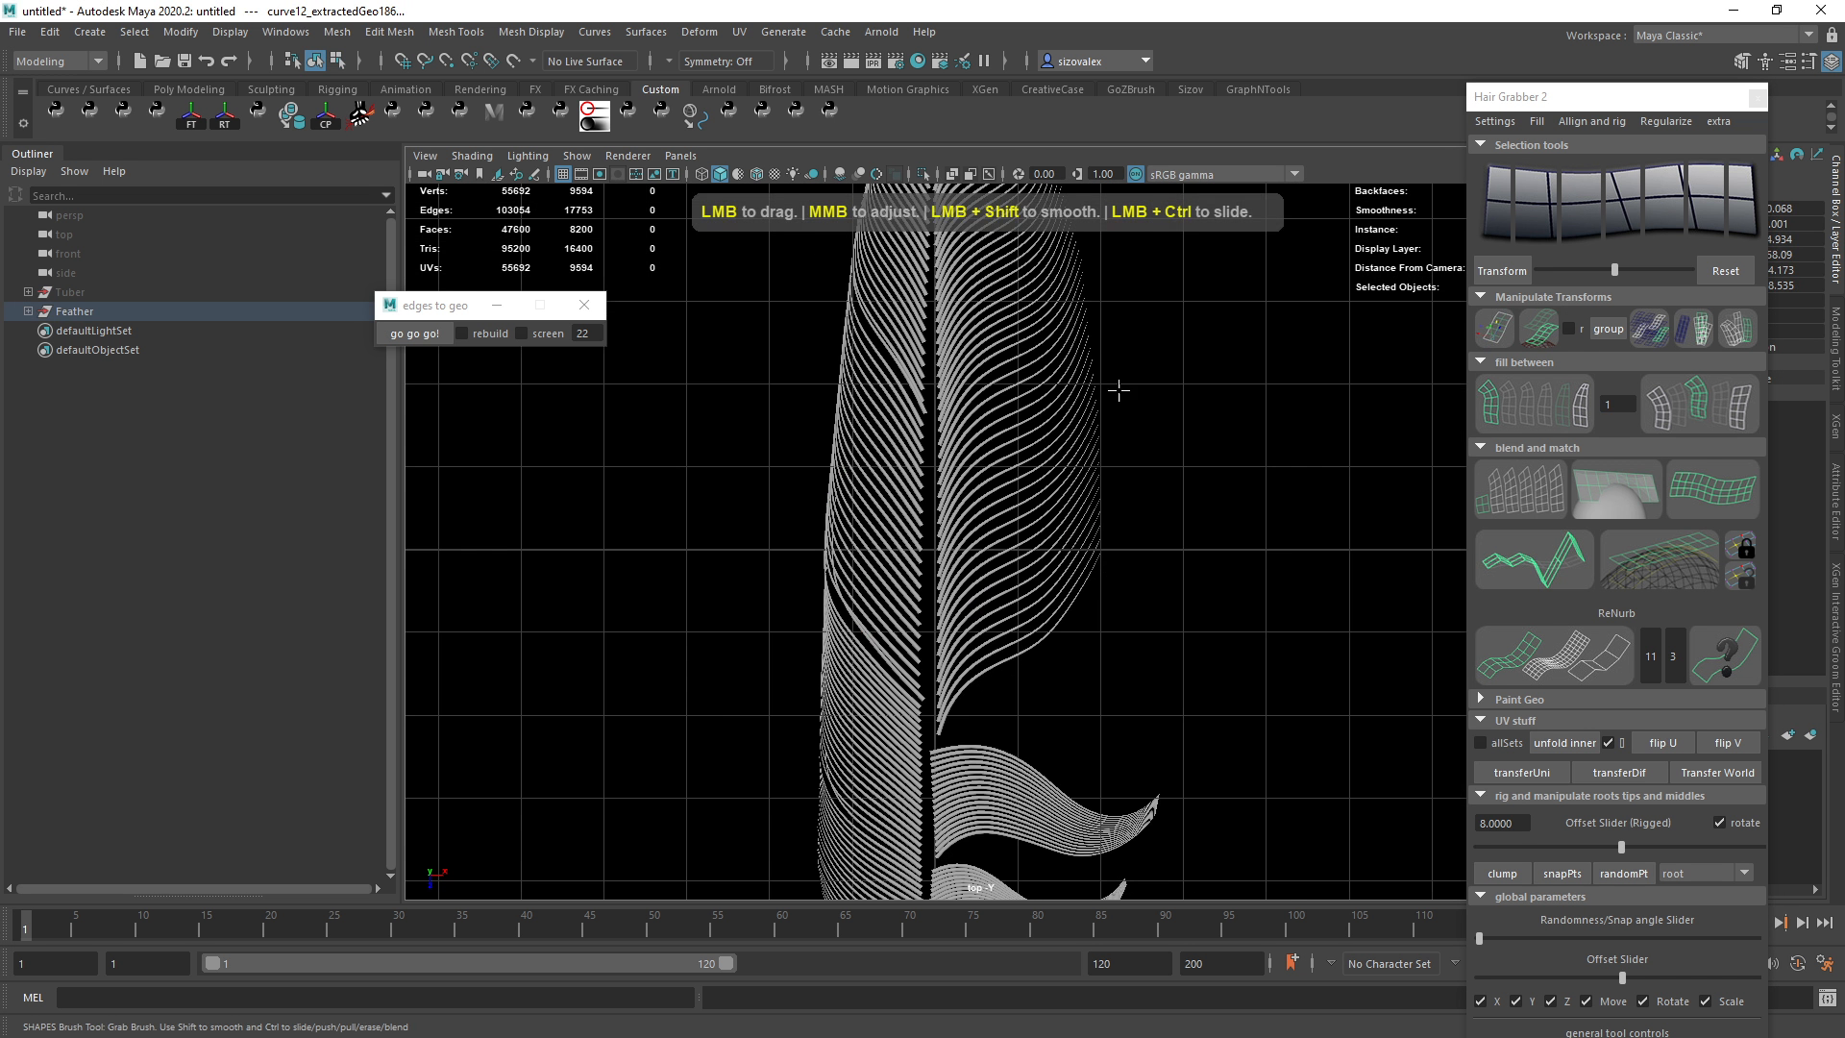
pyautogui.scroll(-1, 980, 386)
pyautogui.press('f')
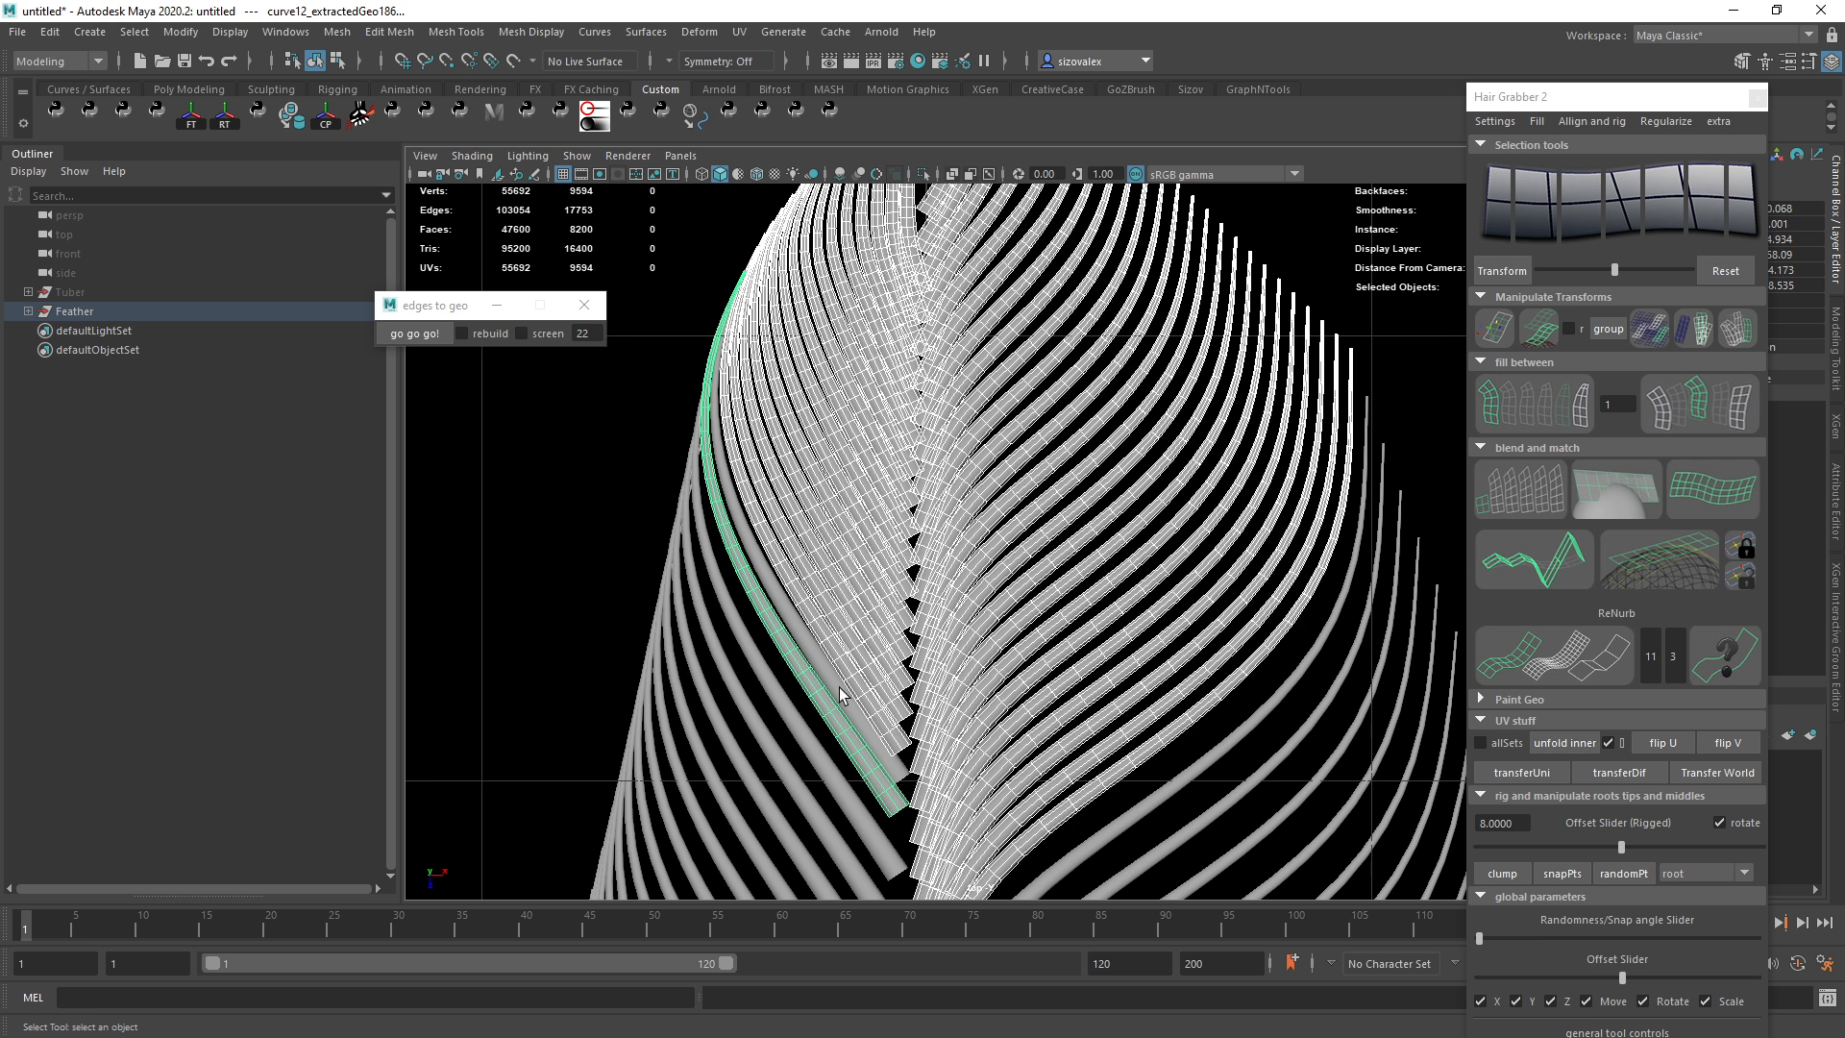
pyautogui.keyDown('shift'); pyautogui.click(839, 688); pyautogui.keyUp('shift')
pyautogui.keyDown('alt'); pyautogui.moveTo(1371, 667); pyautogui.dragTo(1240, 586, button='right'); pyautogui.keyUp('alt')
pyautogui.keyDown('alt'); pyautogui.moveTo(955, 534); pyautogui.dragTo(1416, 613, button='right'); pyautogui.keyUp('alt')
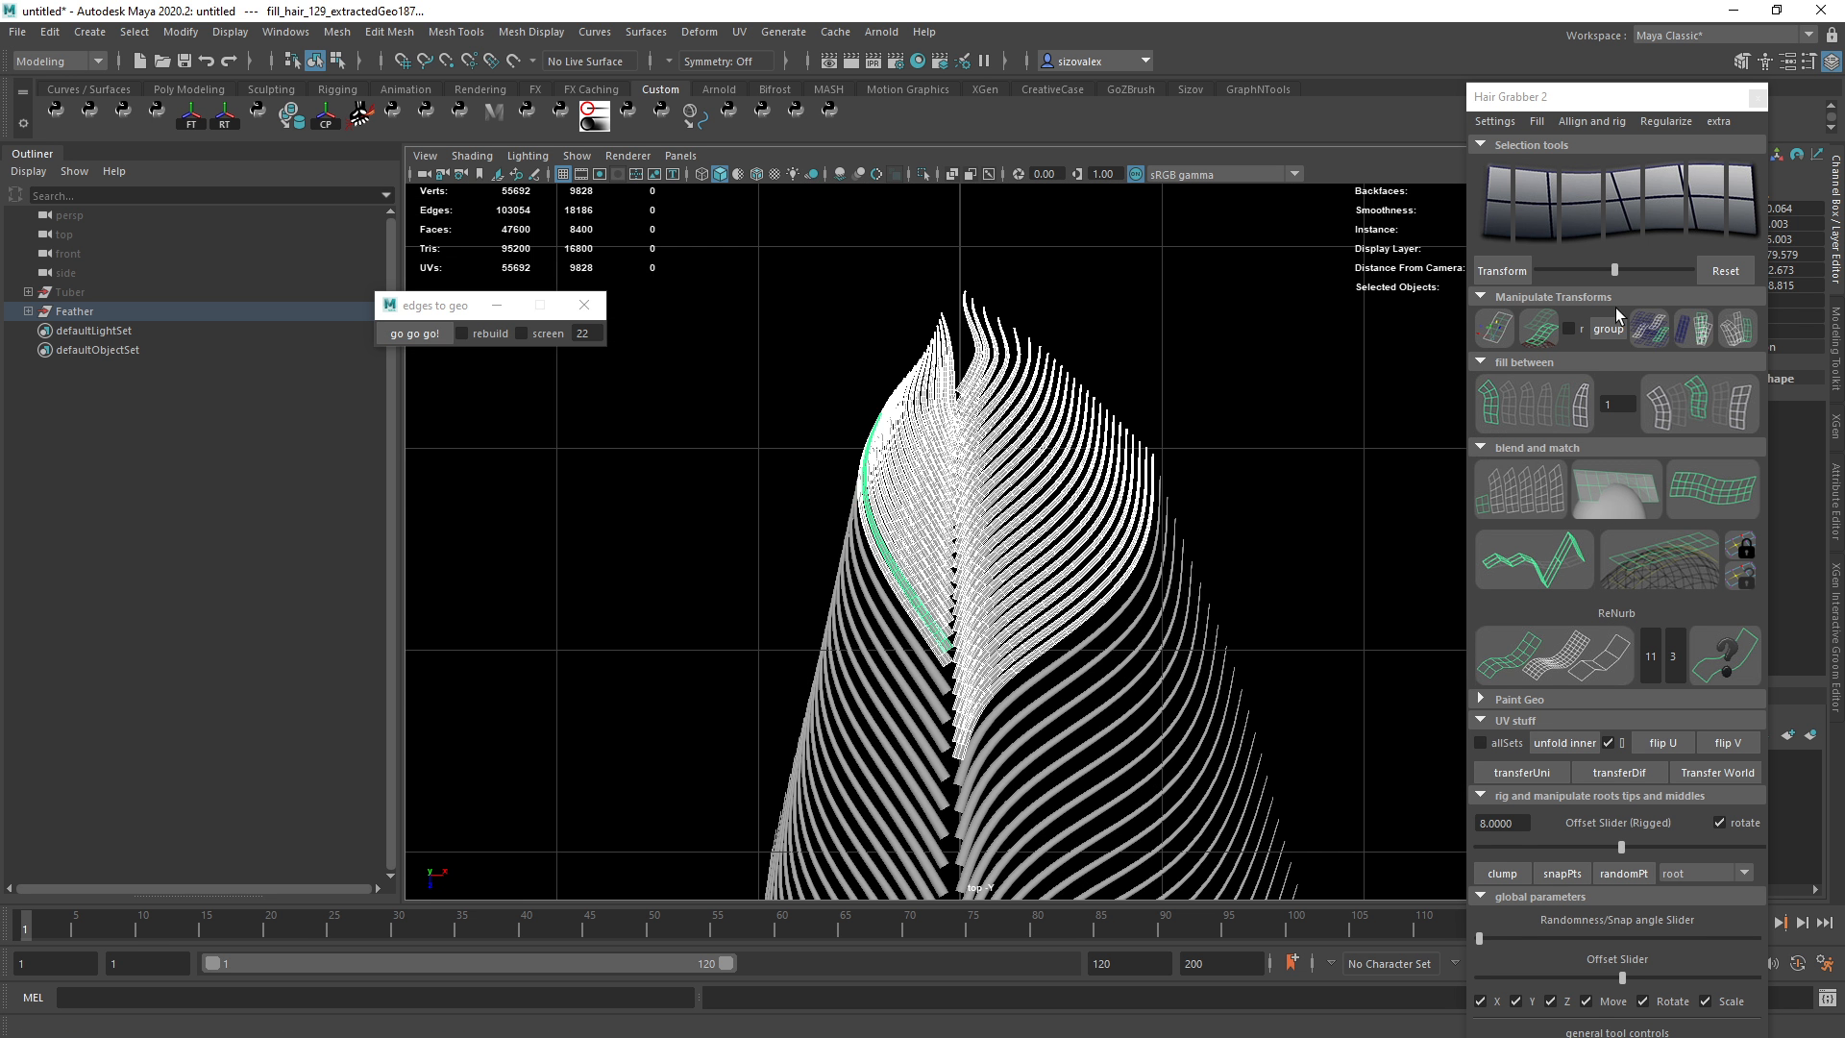
# Try randomizing the transforms of the selected tip barbs with Hair Grabber 2 at a low randomness and undo it.
pyautogui.click(1488, 938)
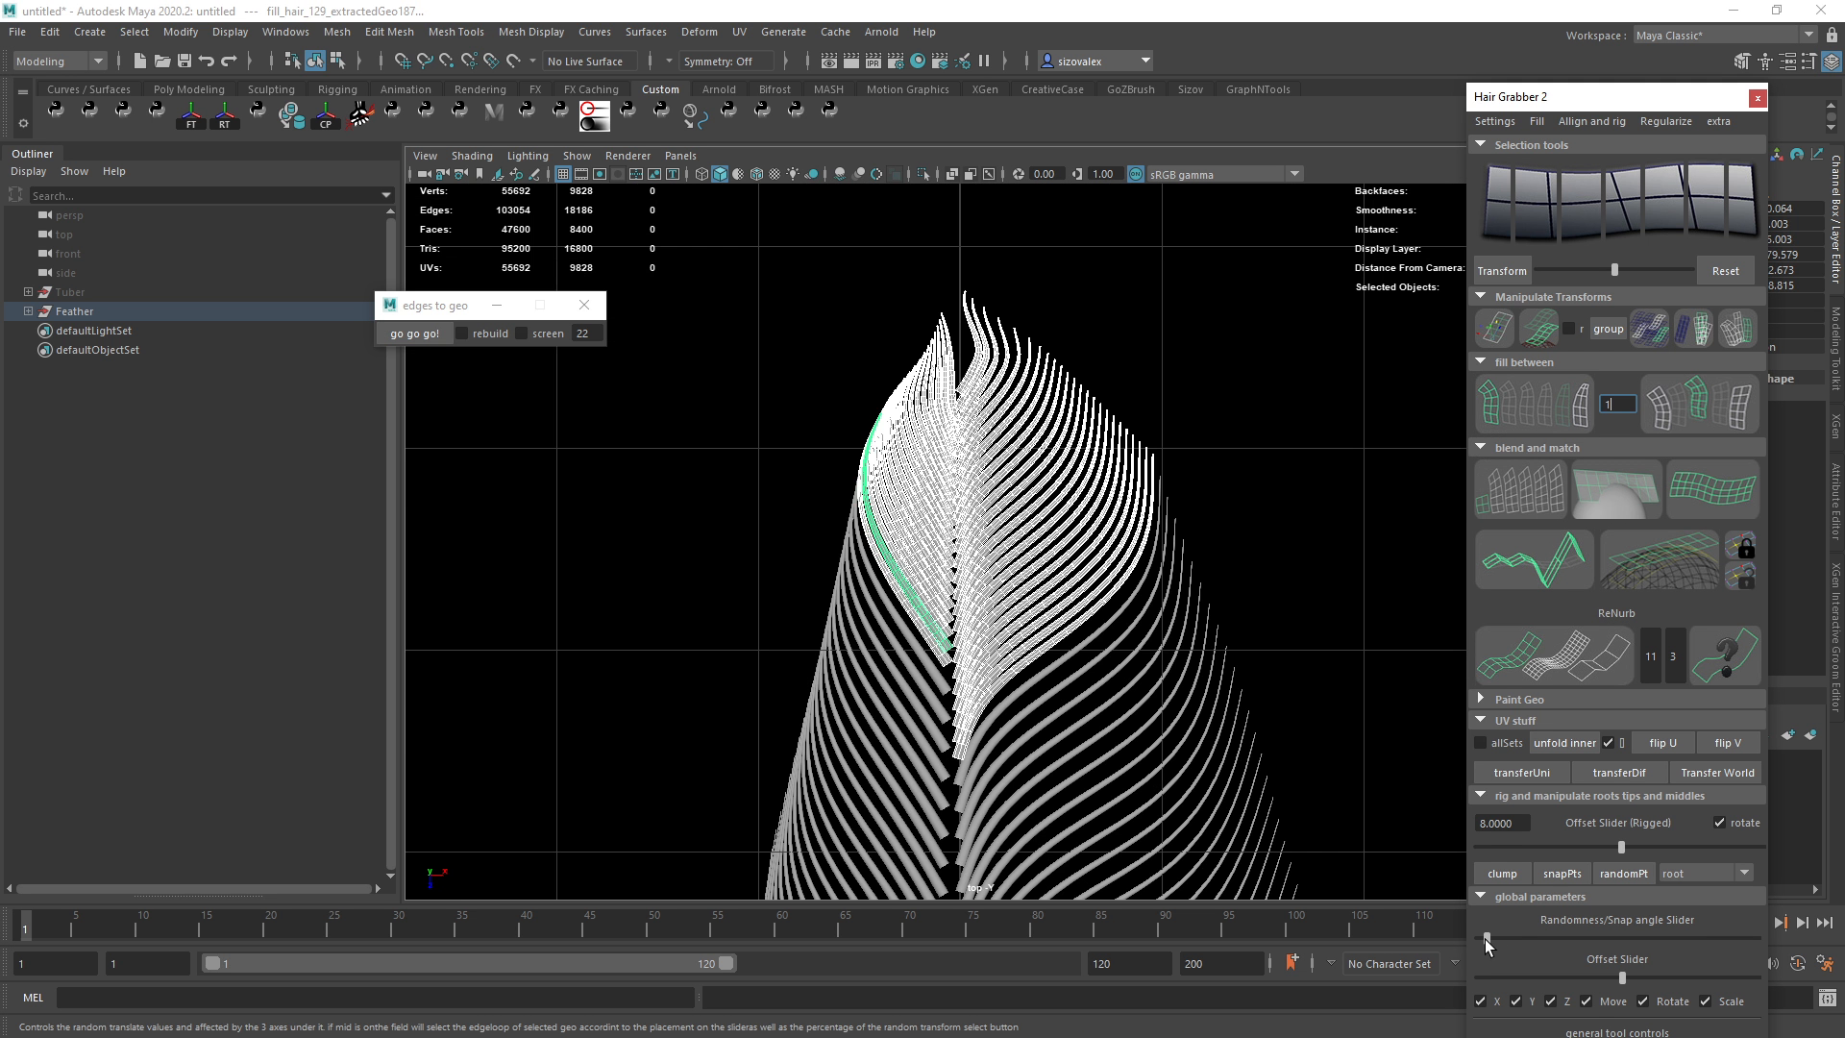
pyautogui.moveTo(1485, 936); pyautogui.dragTo(1479, 937)
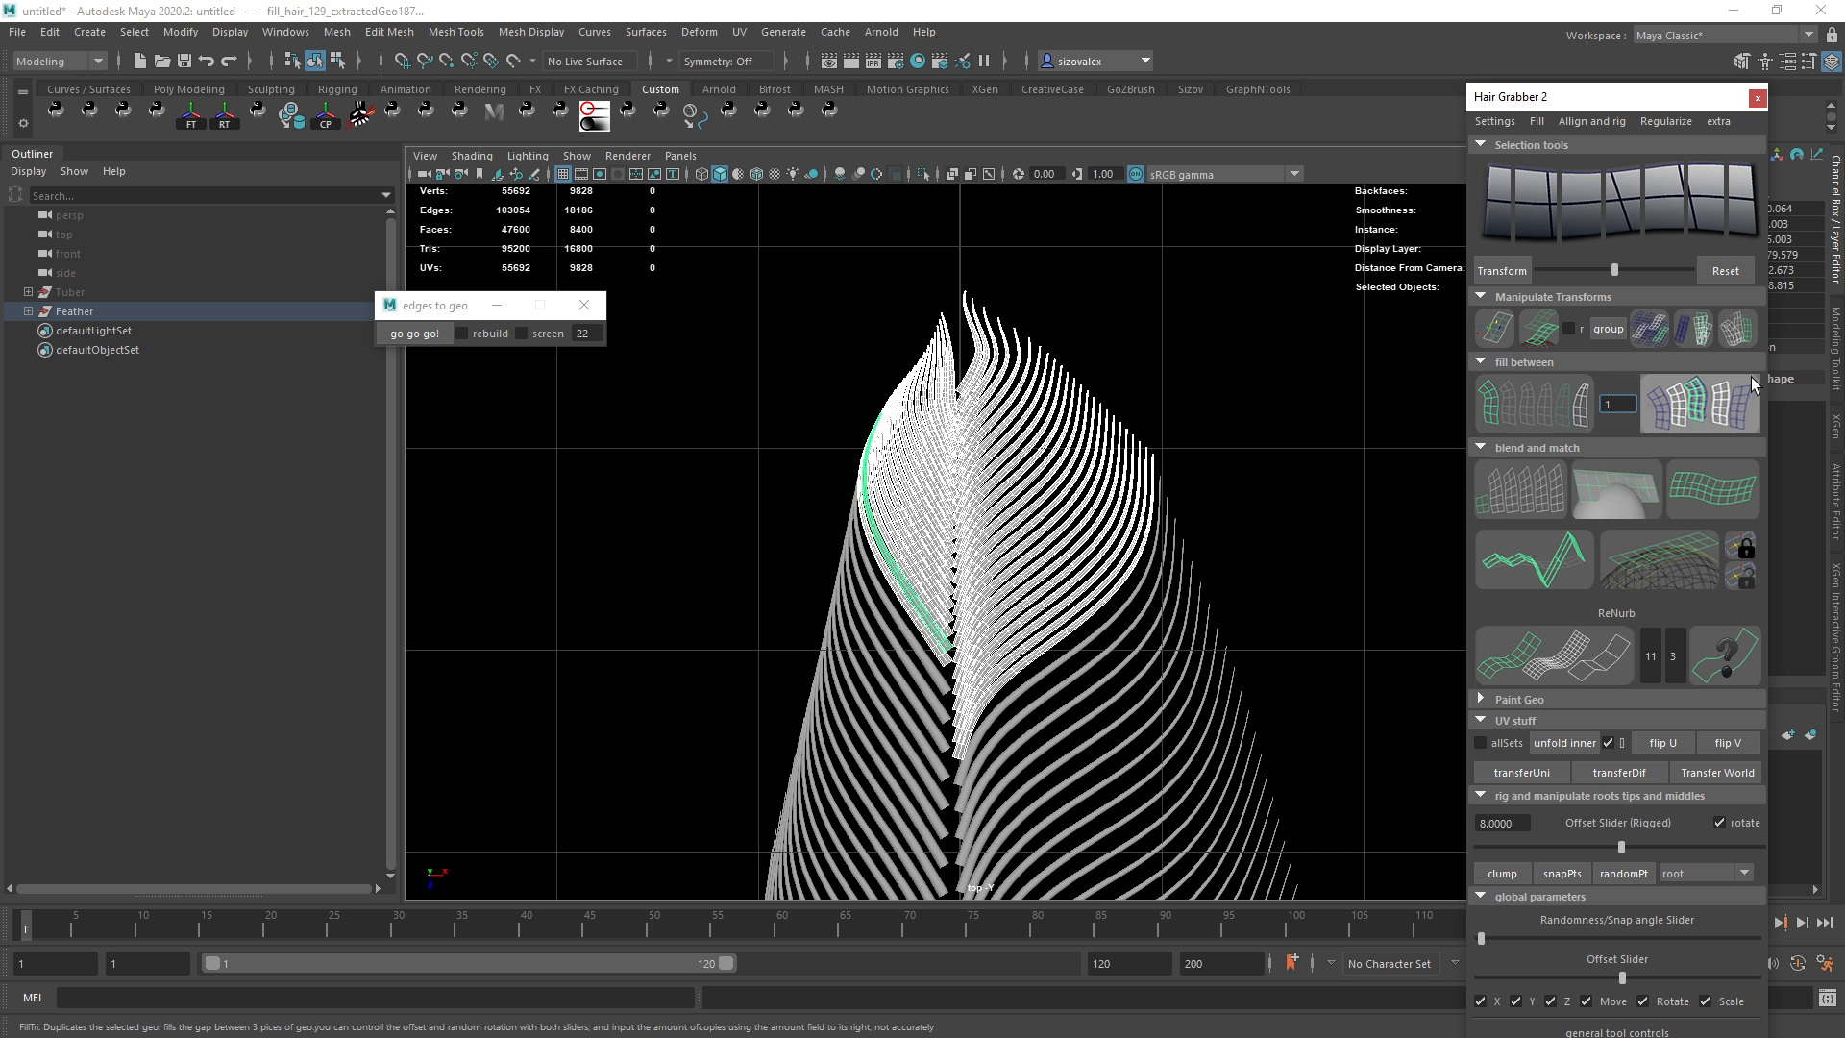
pyautogui.click(1704, 336)
pyautogui.scroll(2, 1050, 636)
pyautogui.keyDown('alt'); pyautogui.moveTo(1050, 636); pyautogui.dragTo(1054, 585, button='middle'); pyautogui.keyUp('alt')
pyautogui.hotkey('ctrl', 'z')
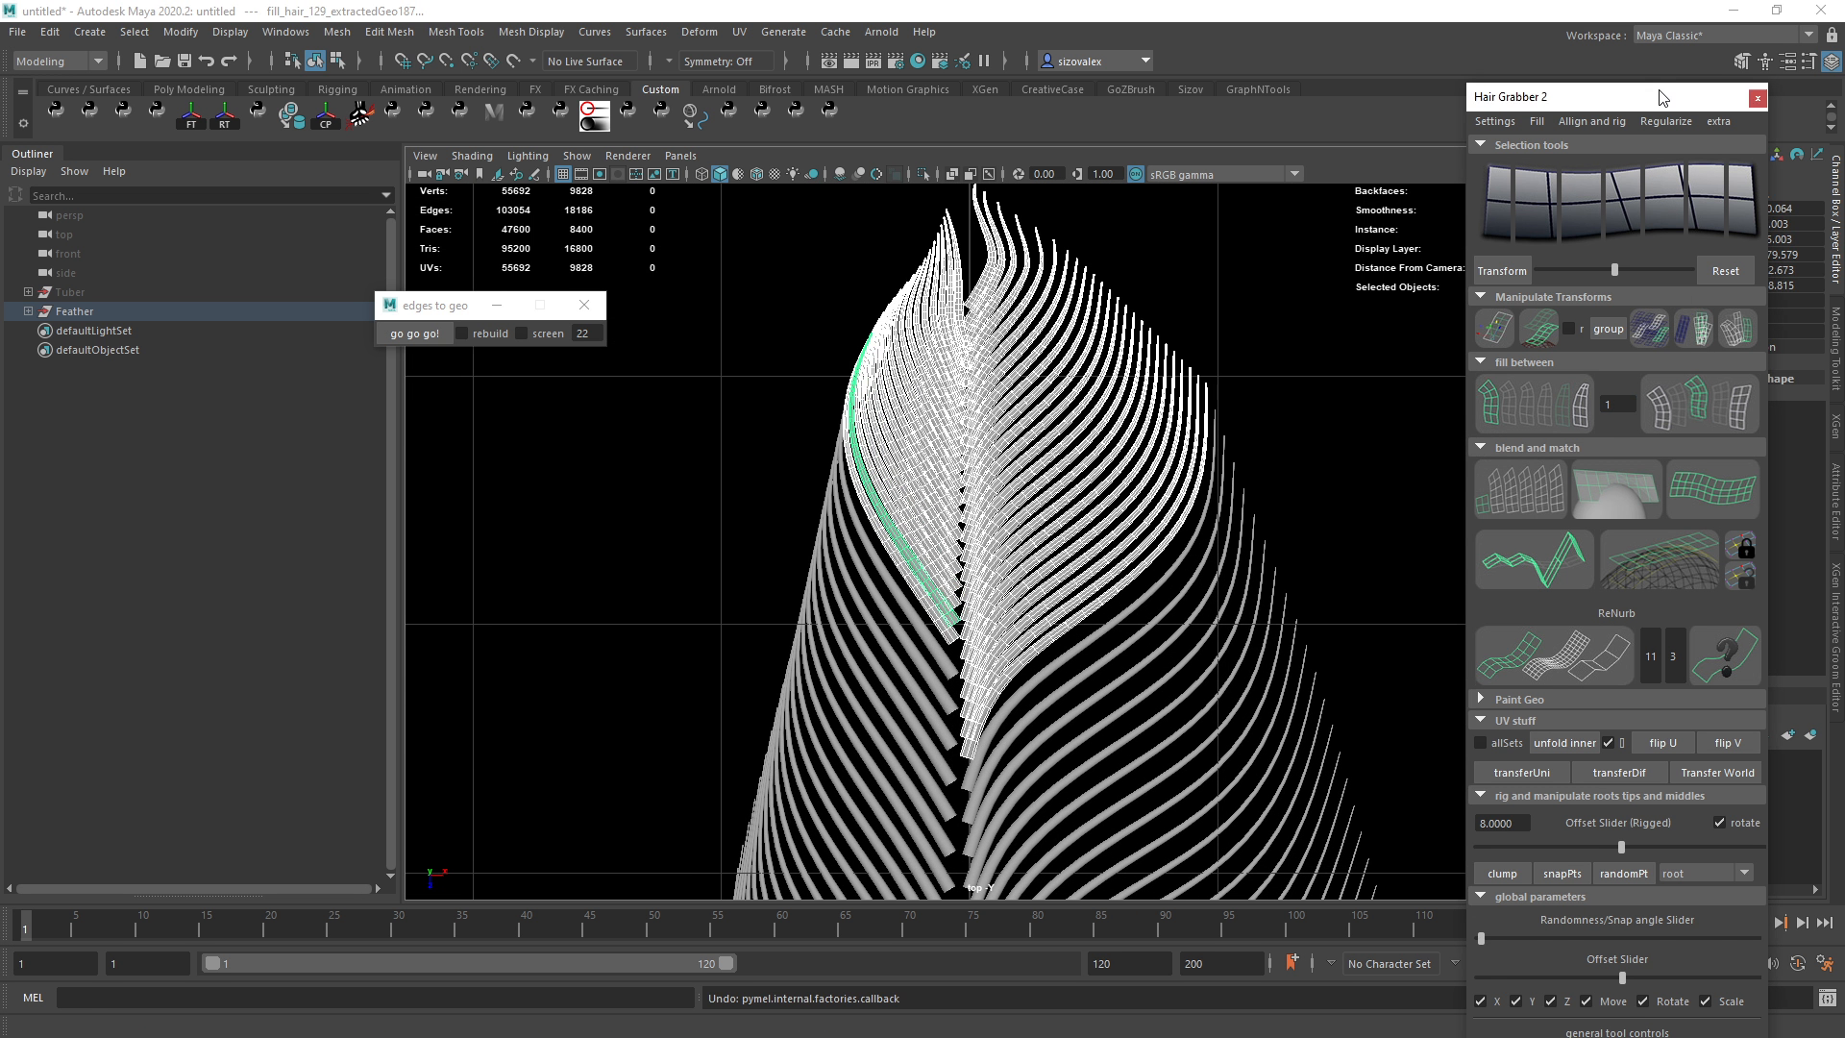
# Move the Hair Grabber 2 window up and randomize the selected tip barbs using a scale multiplier of 0.03.
pyautogui.moveTo(1614, 97); pyautogui.dragTo(1632, 16)
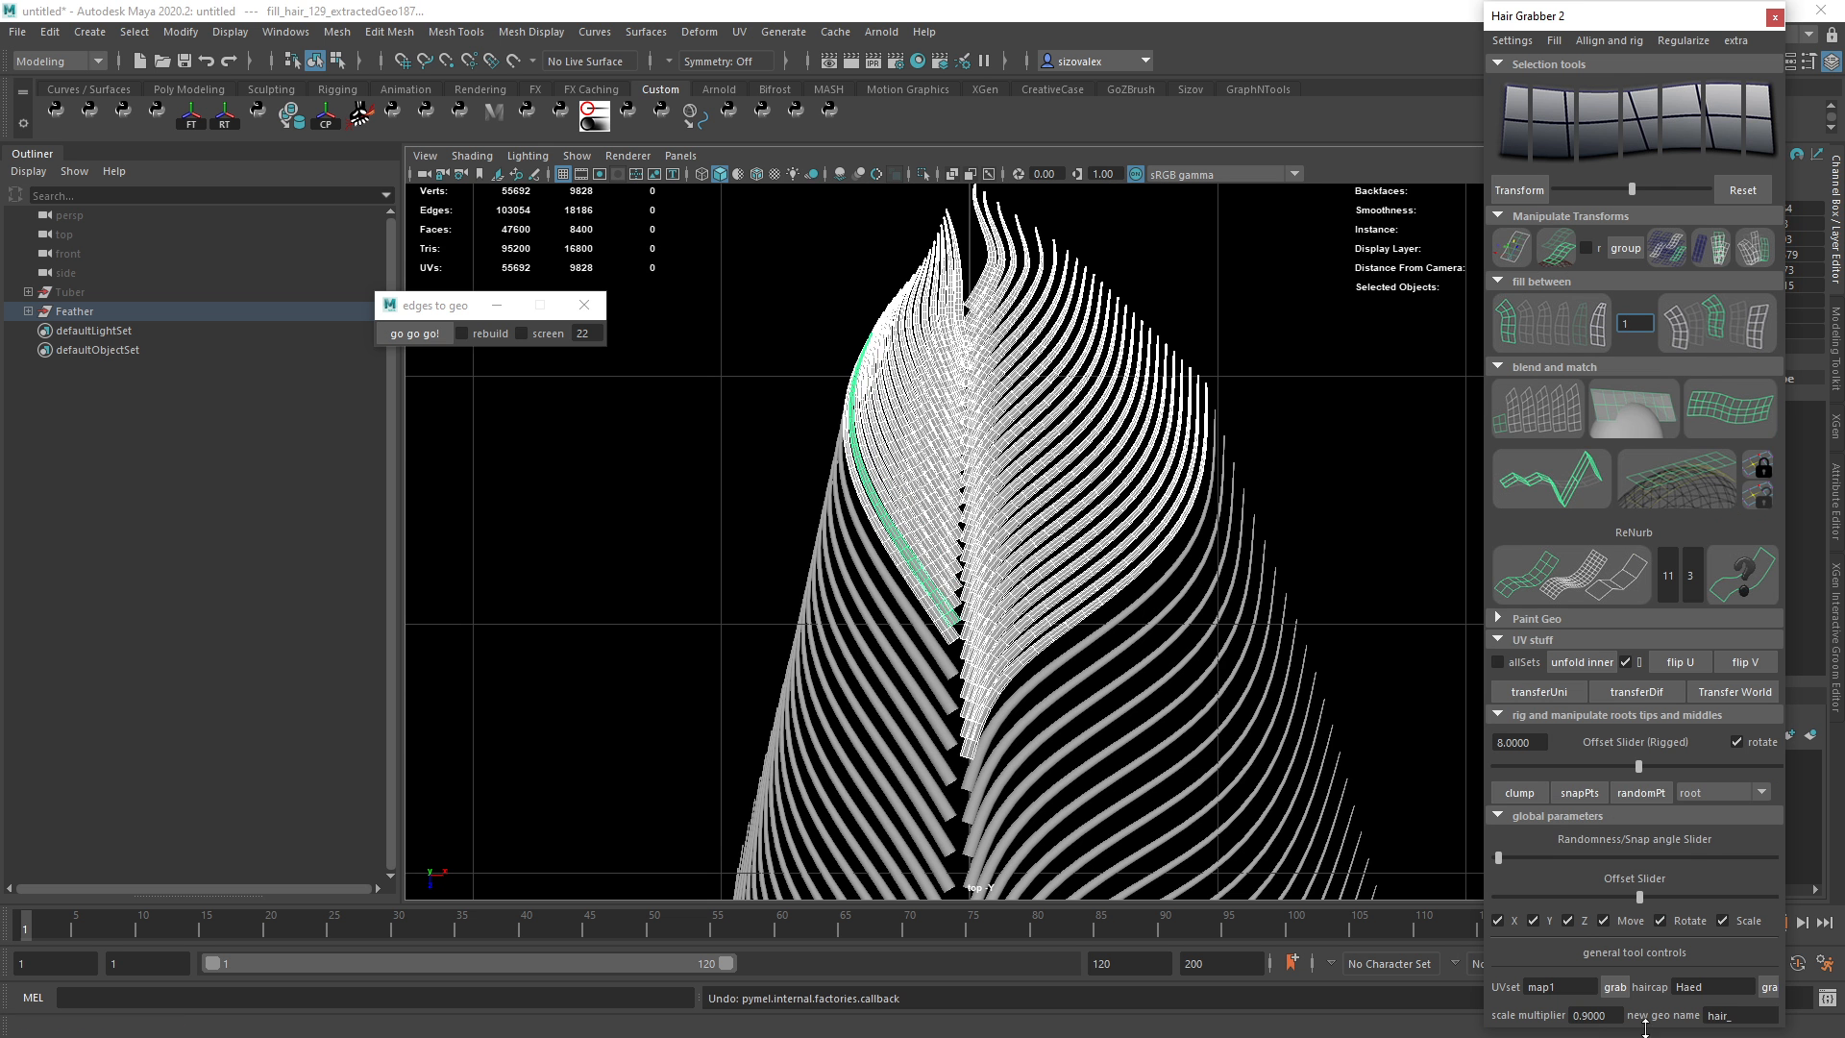
pyautogui.moveTo(1653, 16); pyautogui.dragTo(1655, 18)
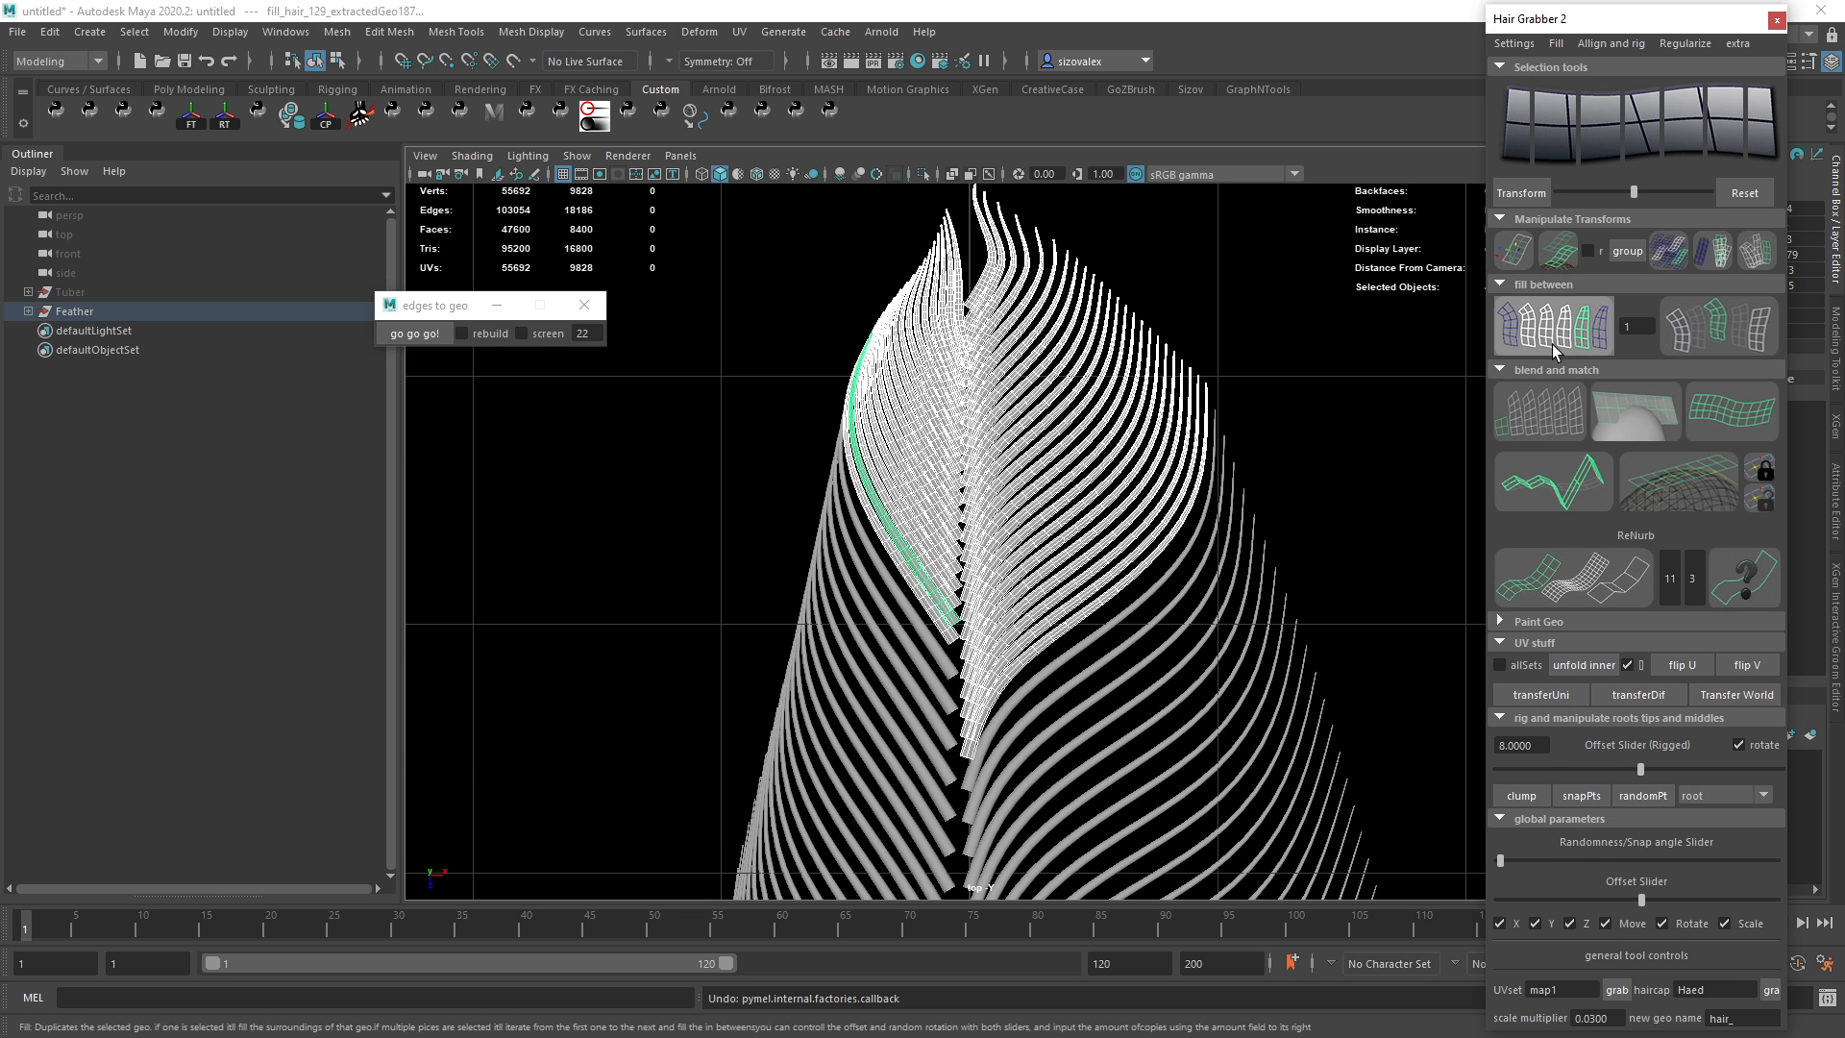
pyautogui.click(1714, 254)
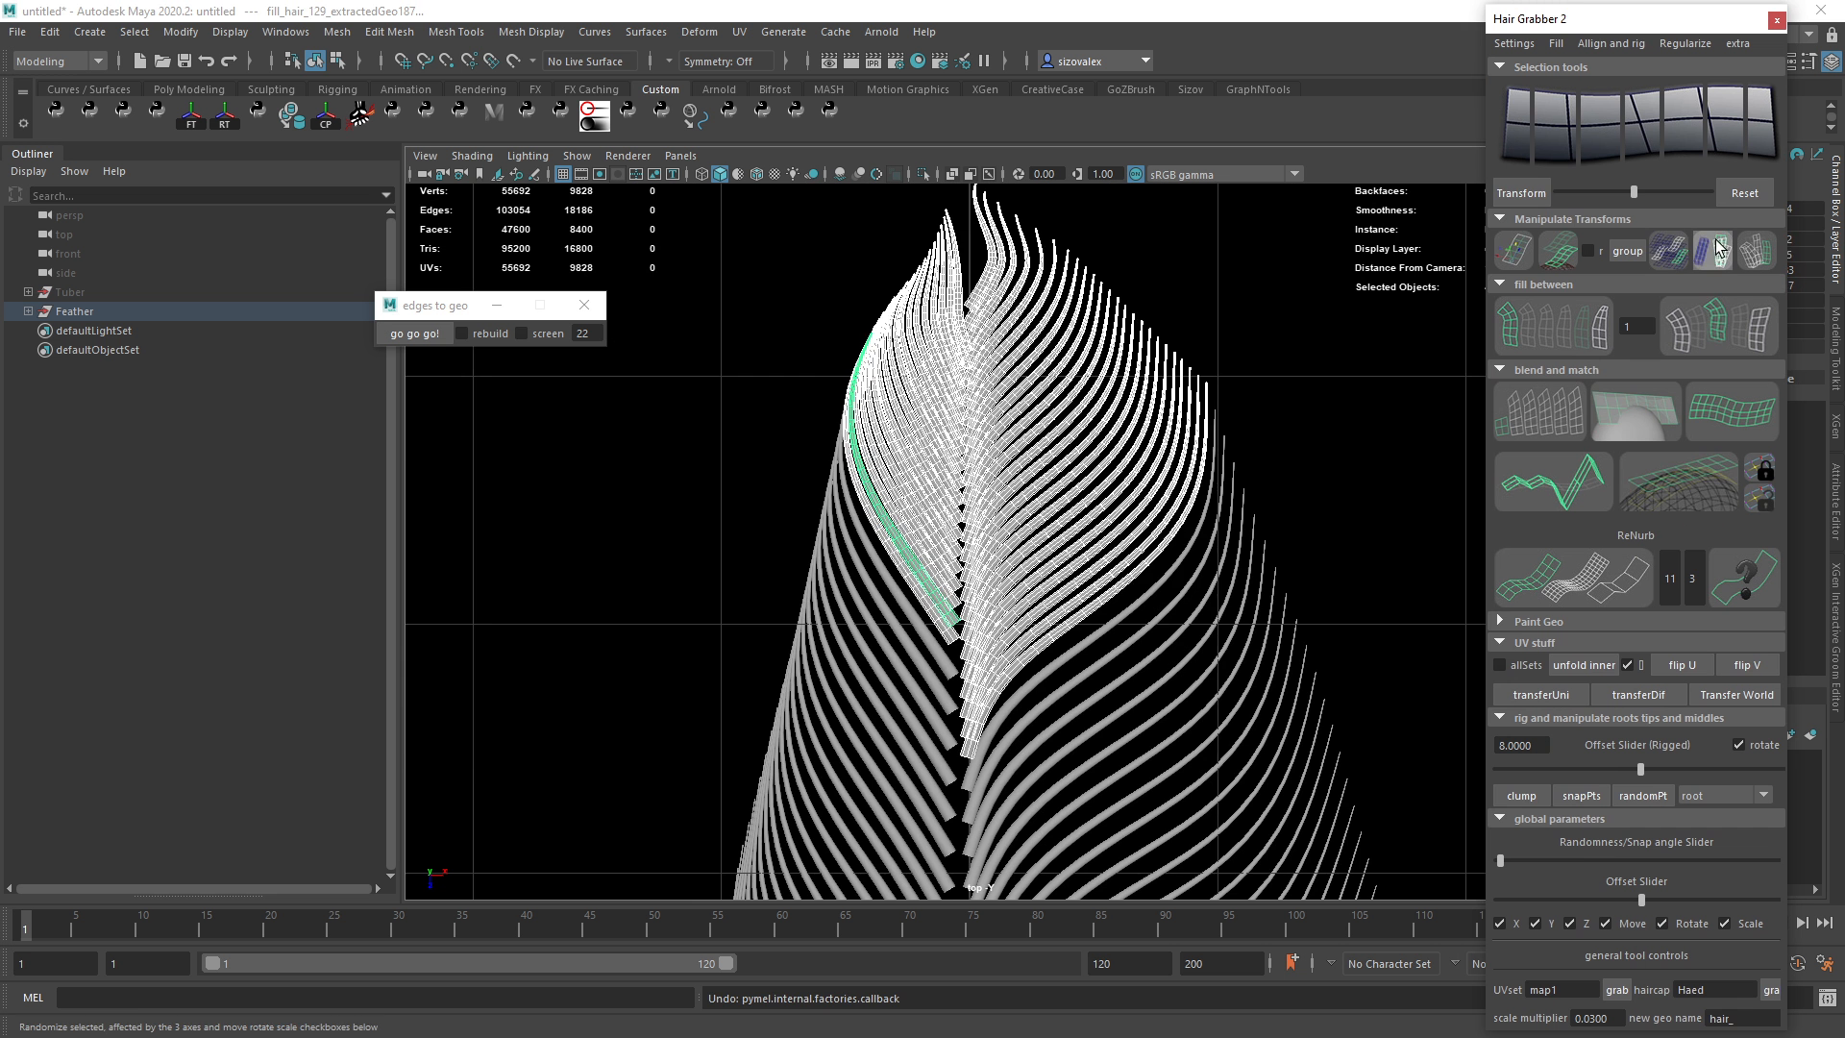
pyautogui.keyDown('alt'); pyautogui.moveTo(1422, 366); pyautogui.dragTo(1590, 915, button='right'); pyautogui.keyUp('alt')
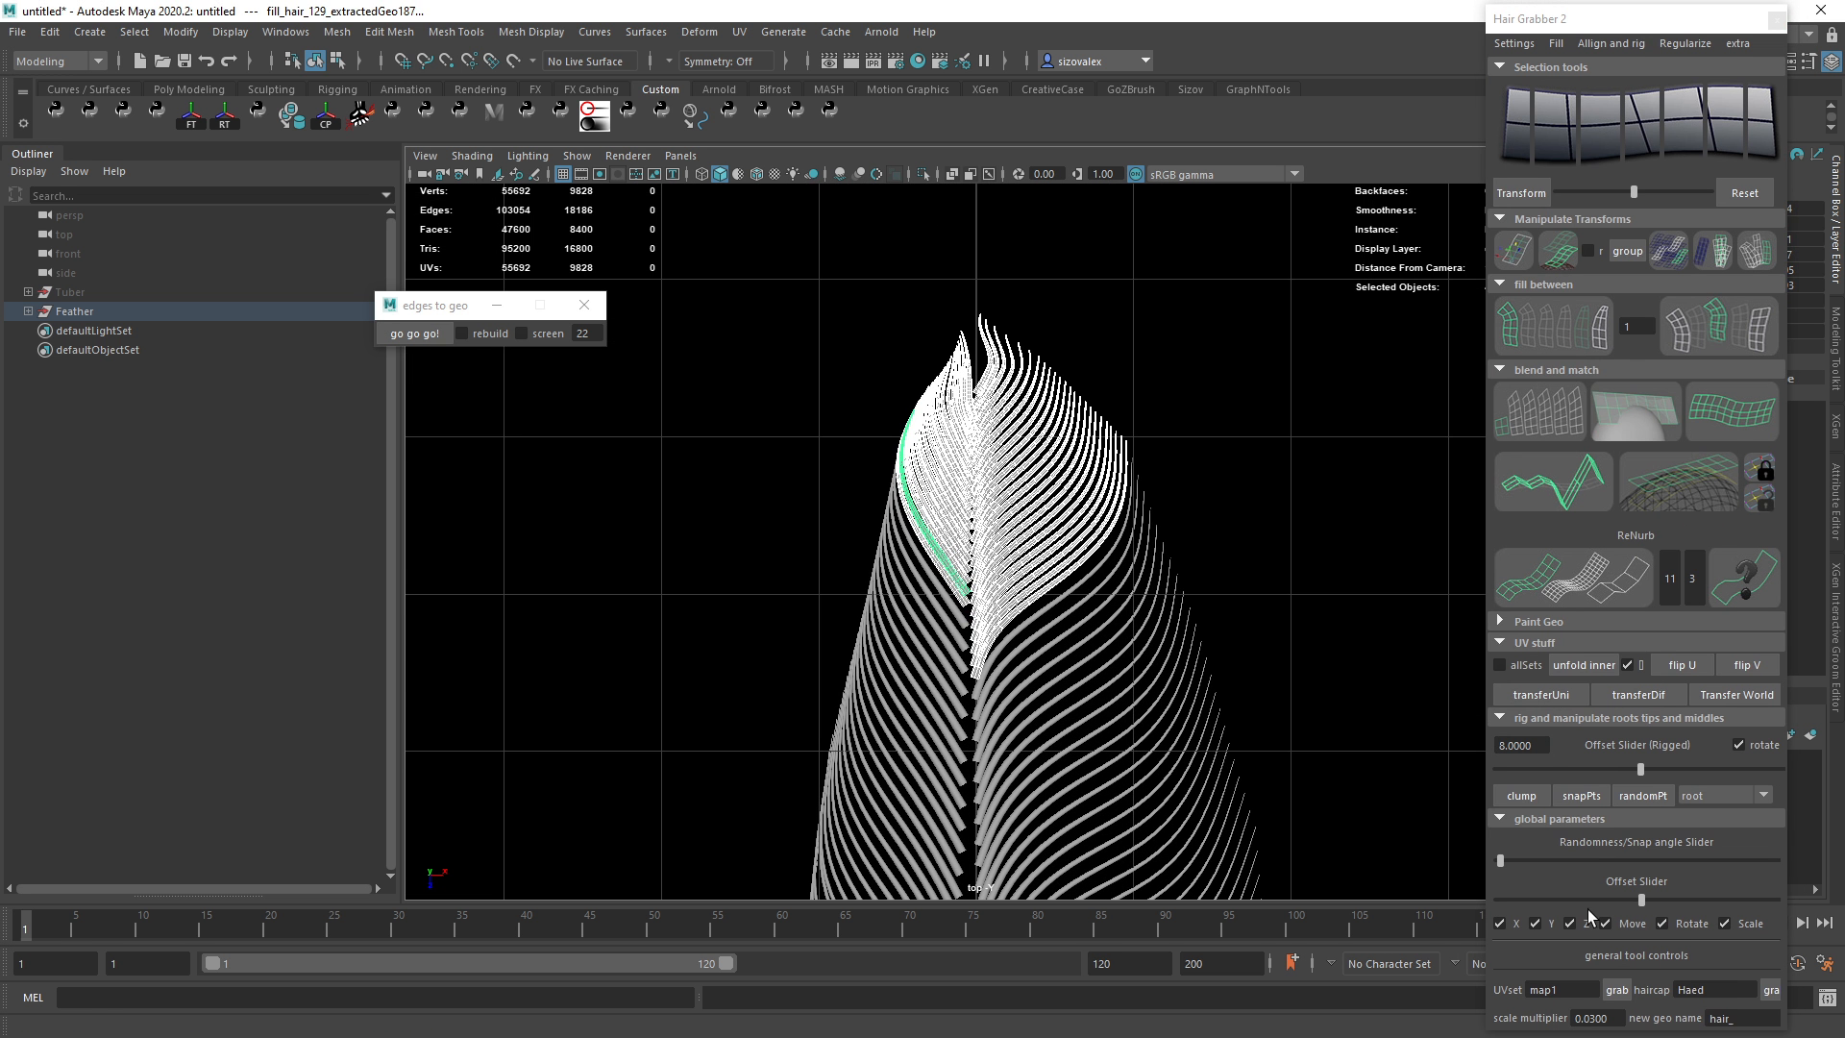
# Try a stronger randomness on the selected tip barbs and undo the randomization.
pyautogui.moveTo(1501, 860); pyautogui.dragTo(1509, 860)
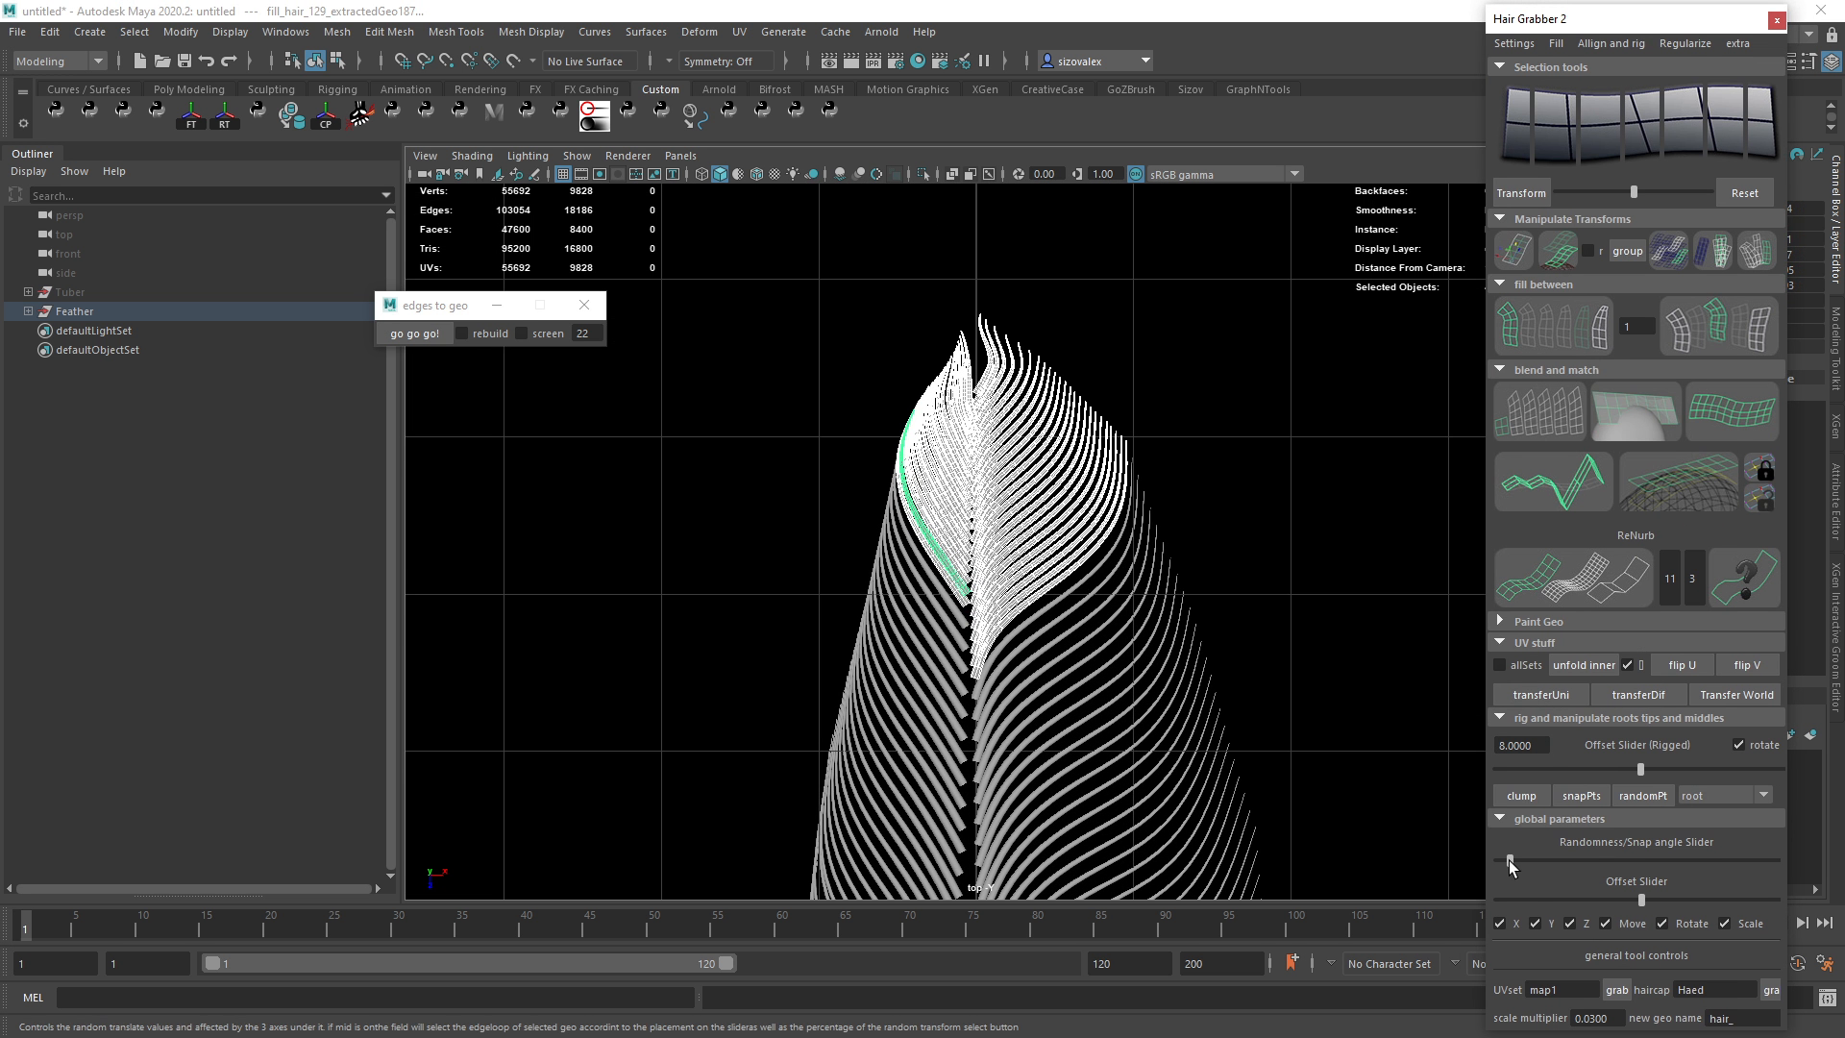
pyautogui.click(1713, 254)
pyautogui.keyDown('alt'); pyautogui.moveTo(1165, 462); pyautogui.dragTo(1516, 882, button='right'); pyautogui.keyUp('alt')
pyautogui.hotkey('ctrl', 'z')
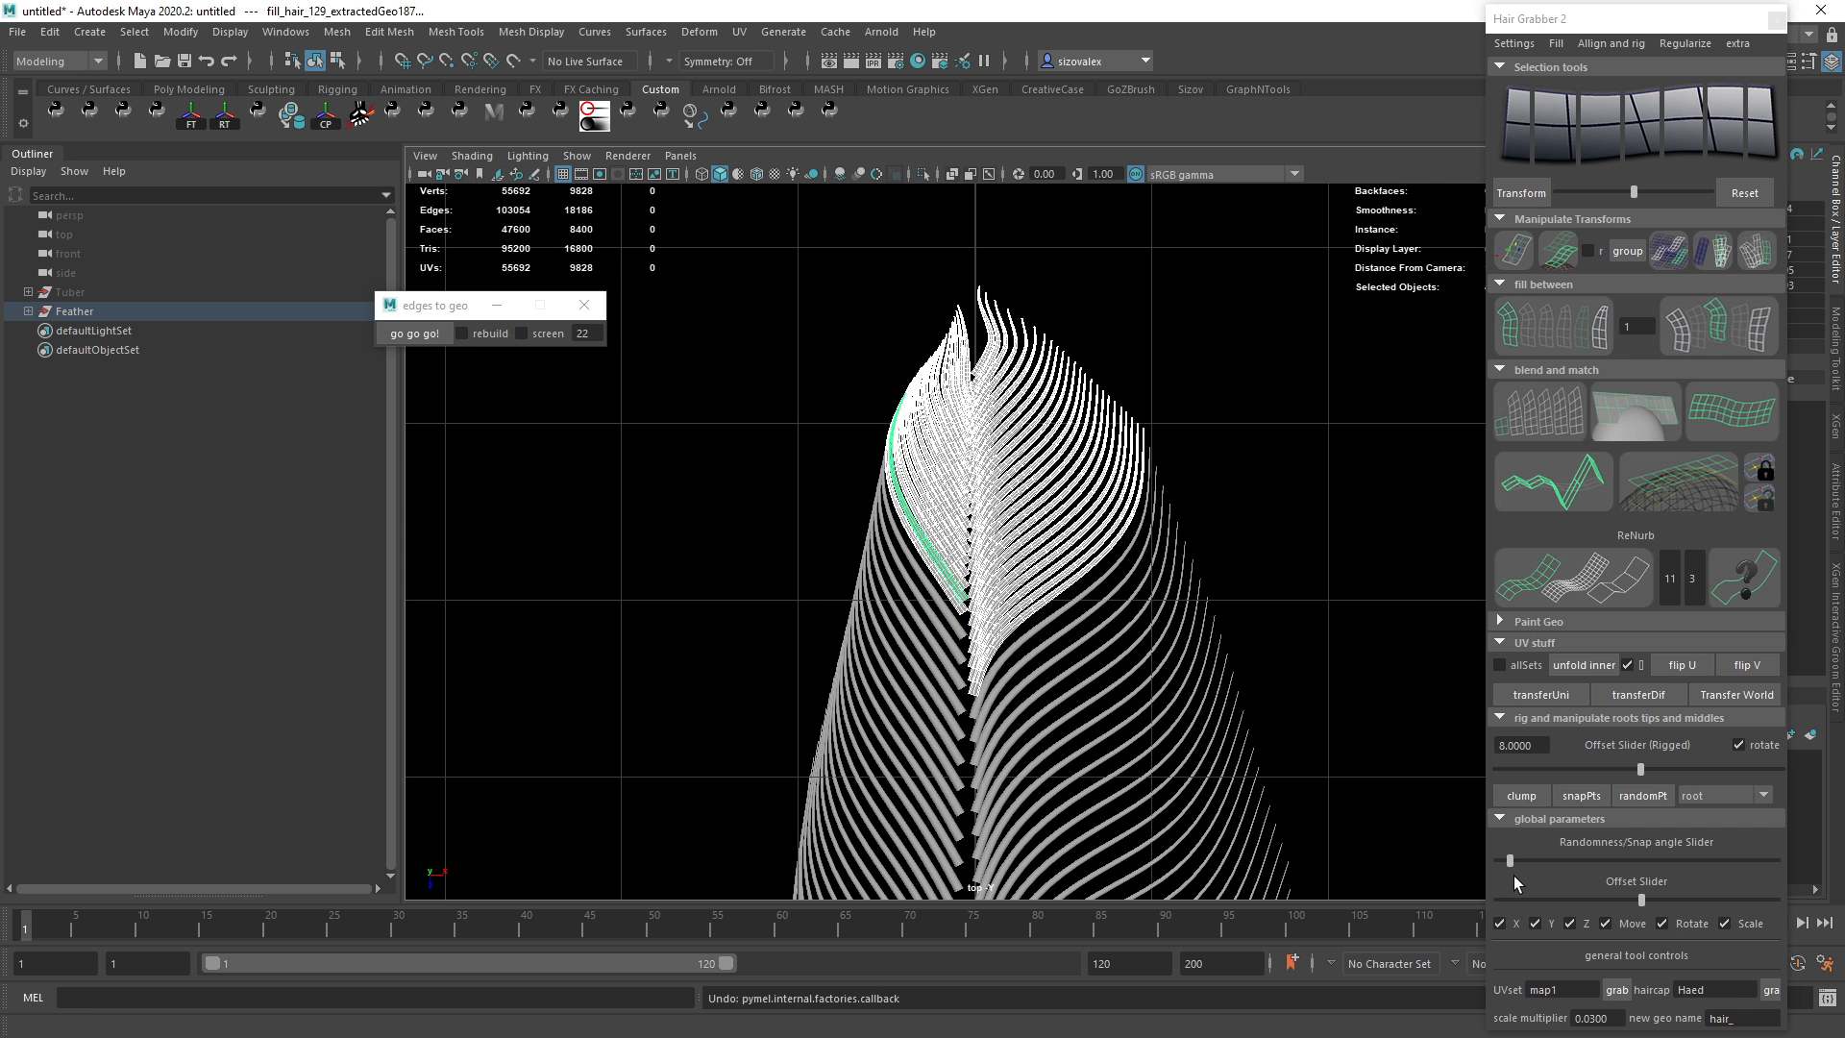
pyautogui.hotkey('ctrl', 'z')
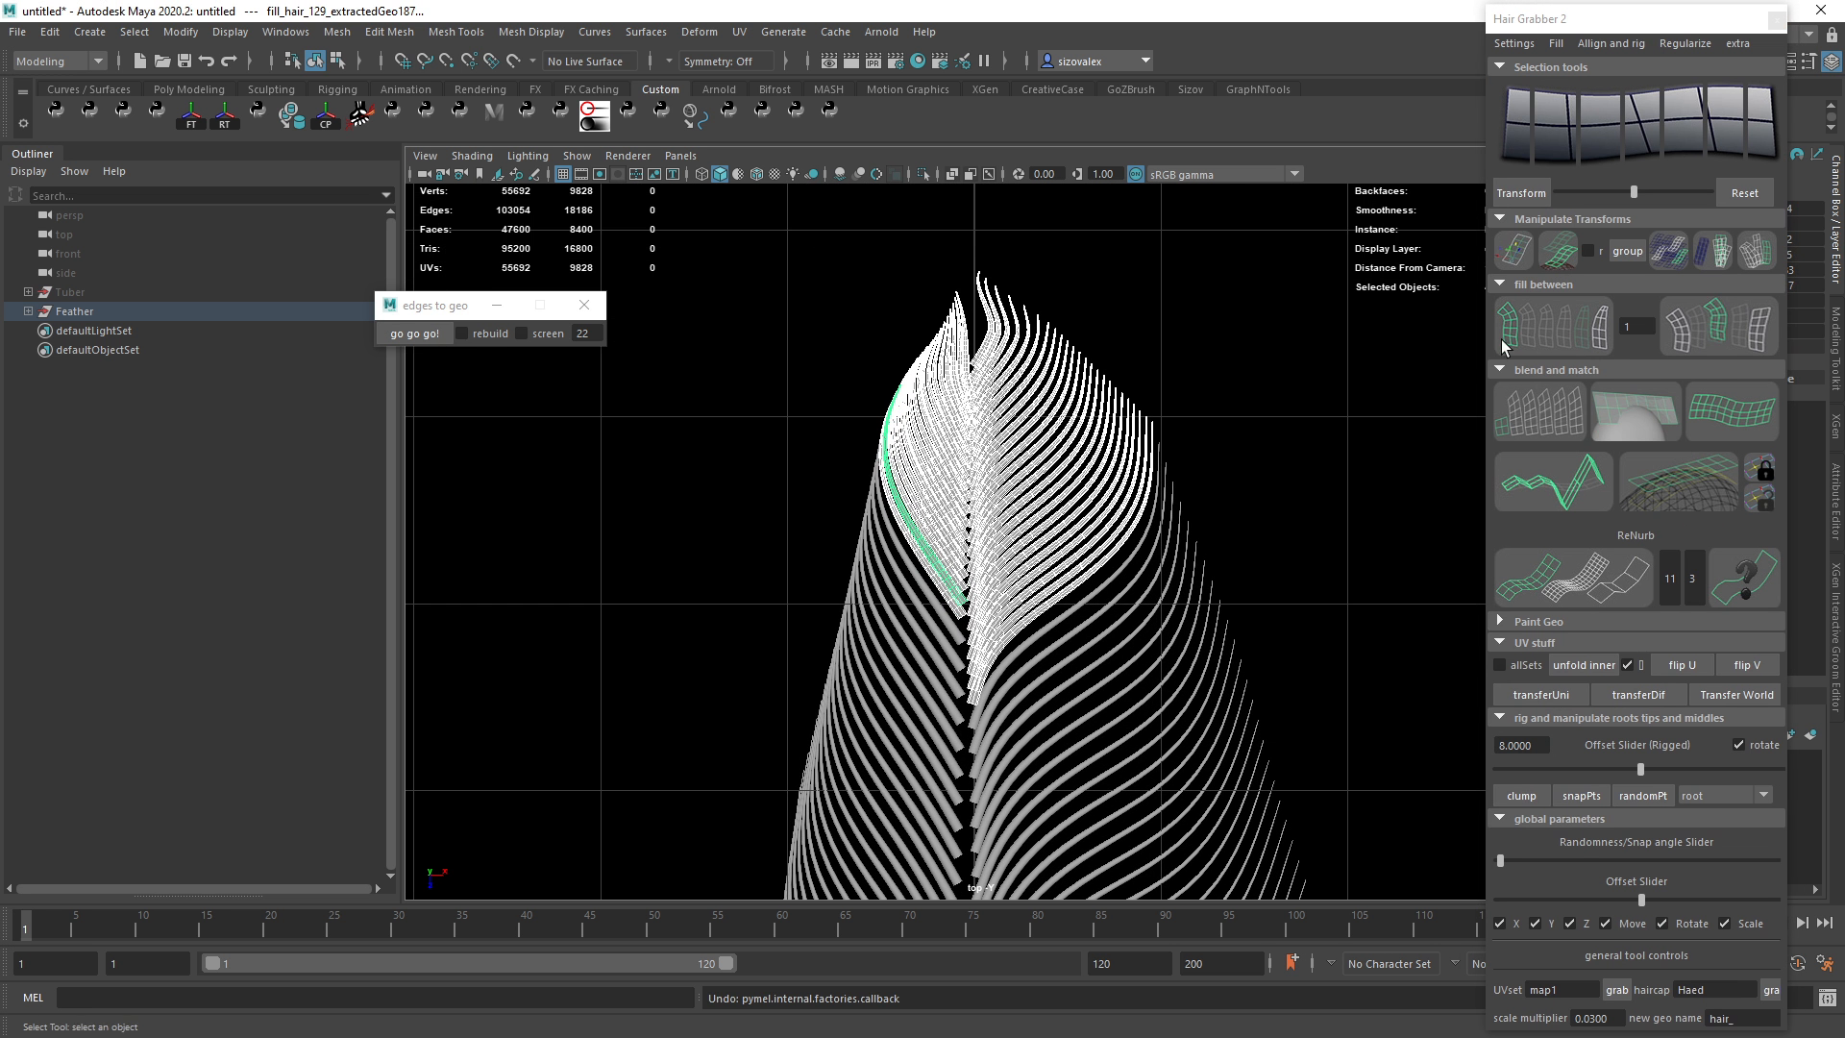
# Randomize the tip barbs' transforms repeatedly with a very low randomness, and deselect them to check the spacing.
pyautogui.click(1505, 861)
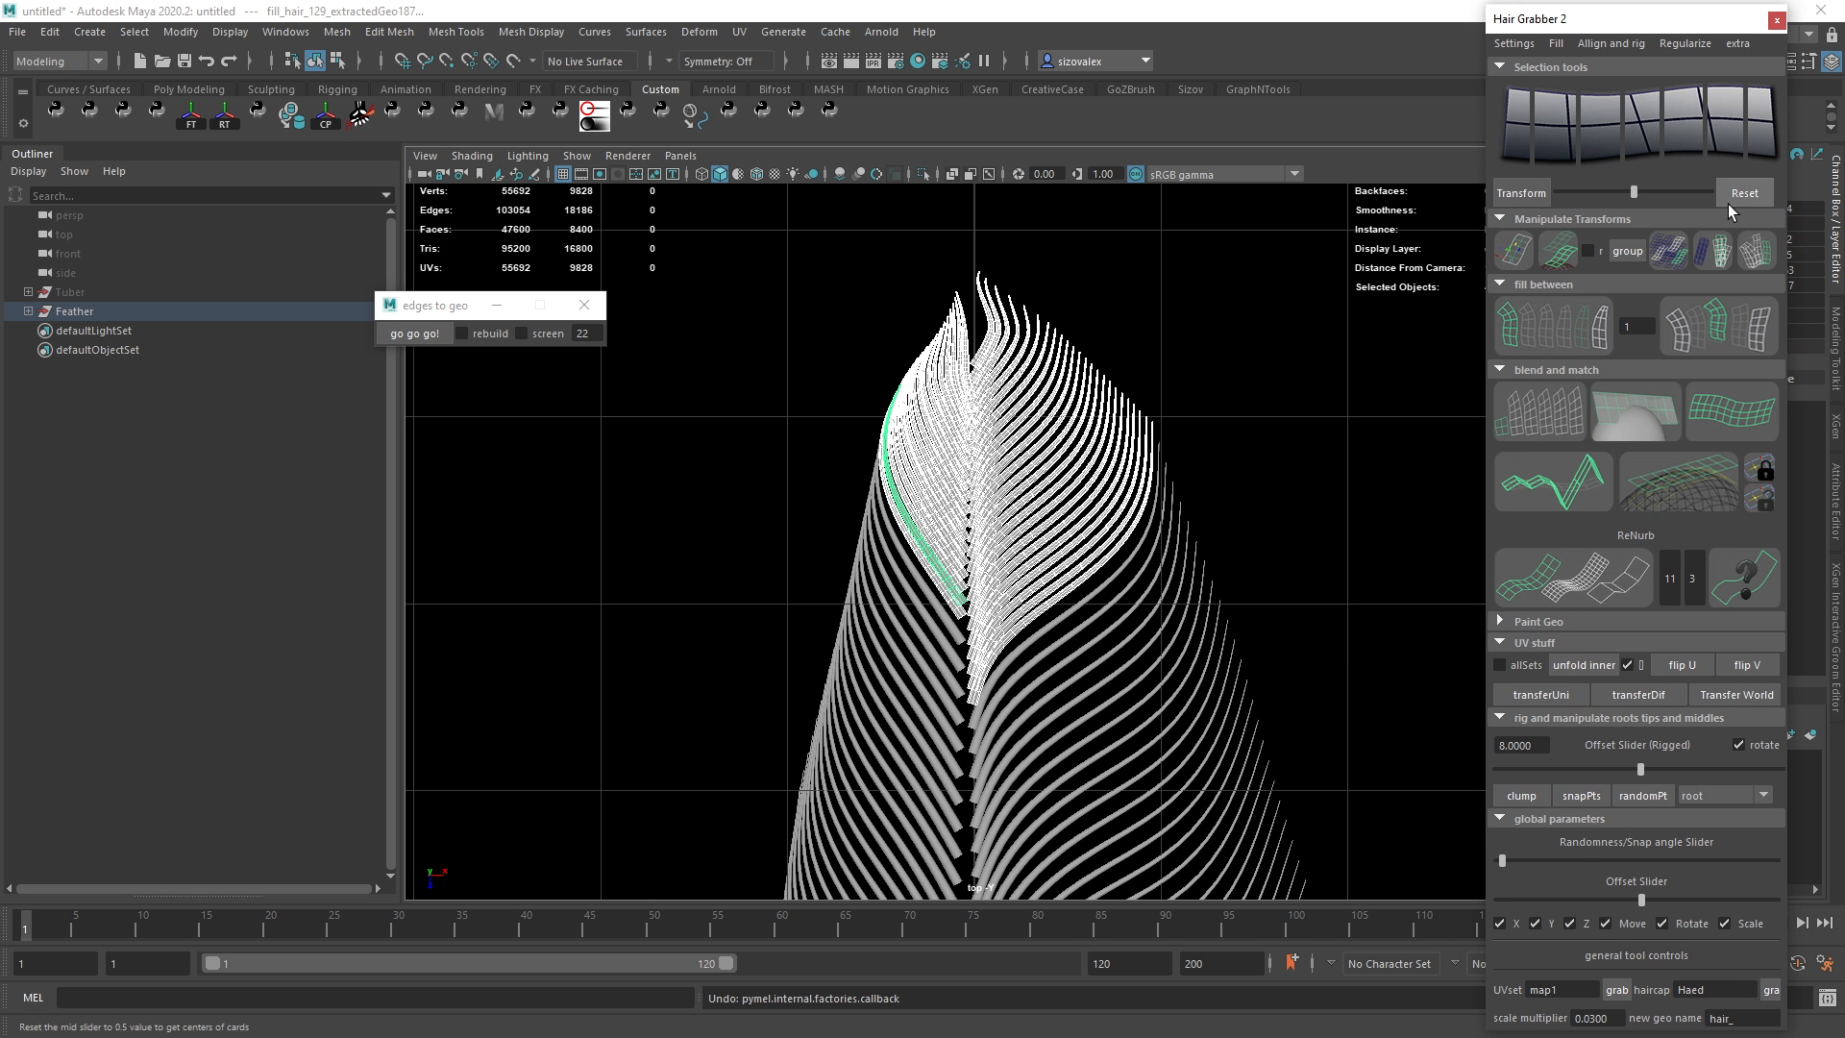
pyautogui.click(1702, 265)
pyautogui.click(1702, 264)
pyautogui.scroll(-5, 1243, 516)
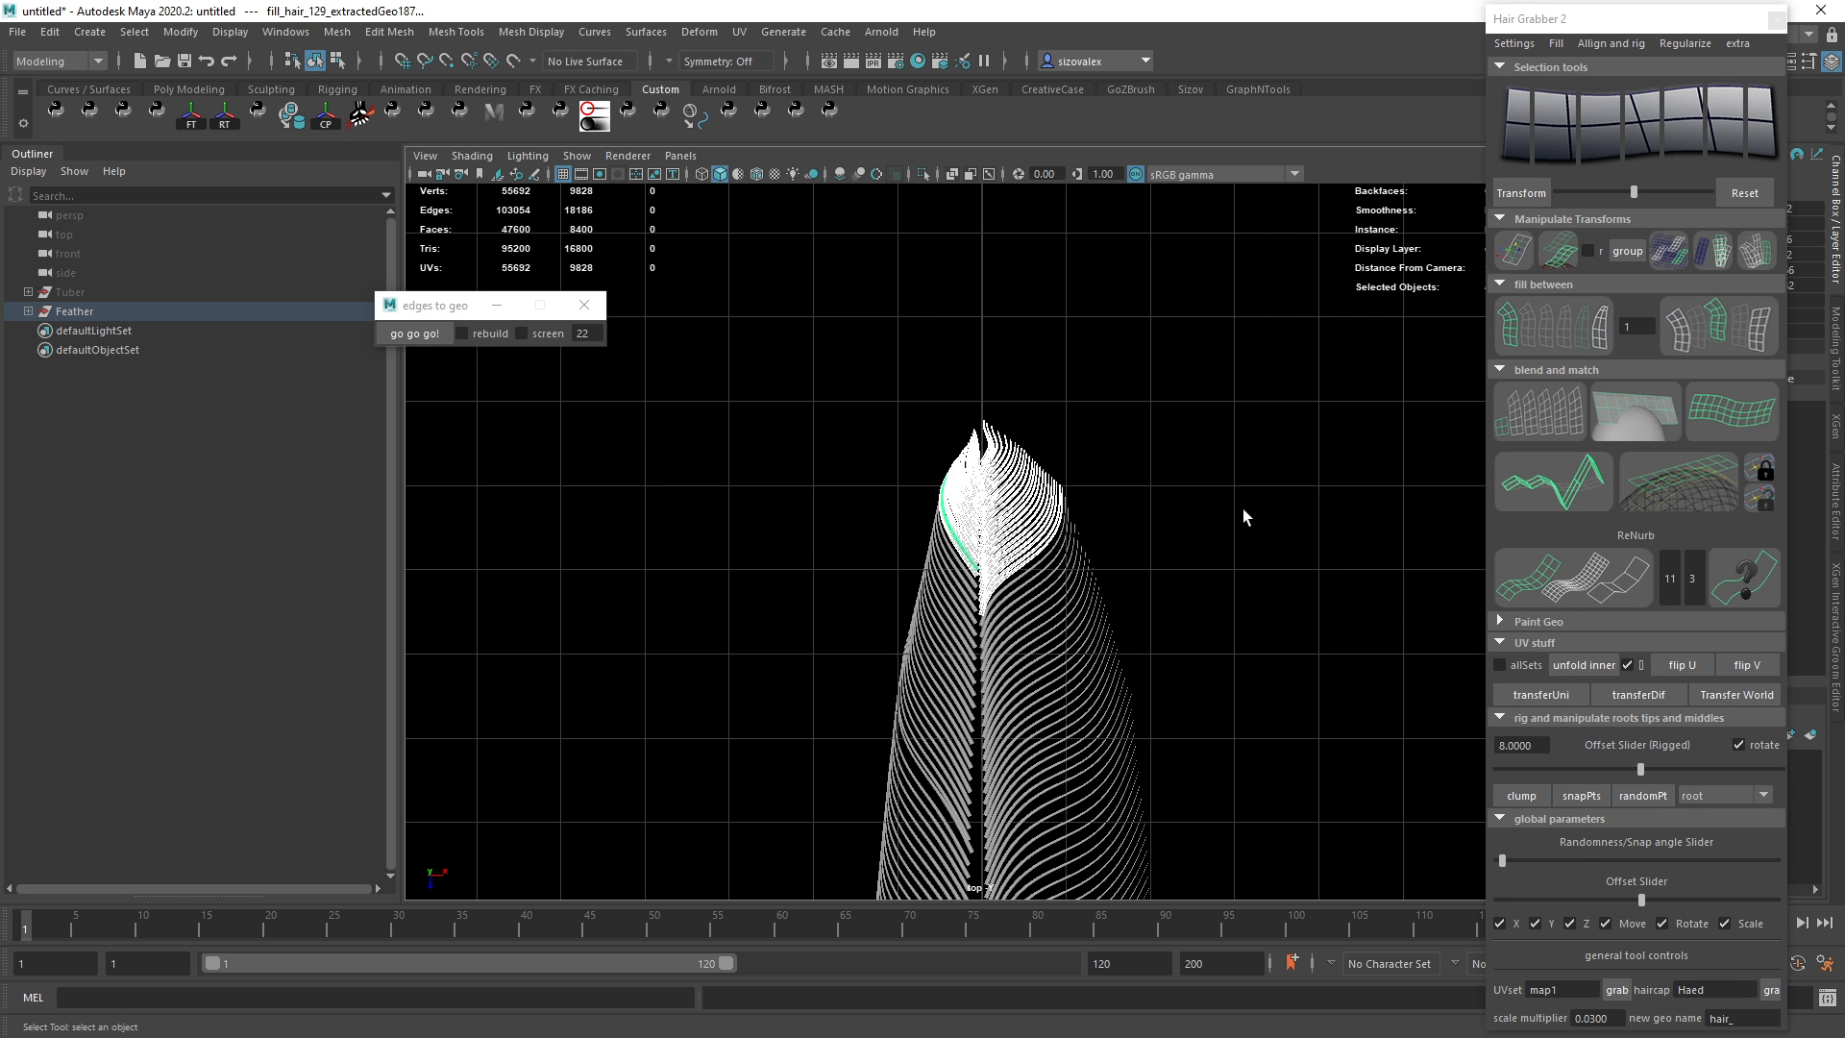
pyautogui.click(1243, 515)
pyautogui.scroll(-3, 1006, 586)
pyautogui.scroll(6, 1092, 317)
pyautogui.scroll(-3, 1206, 586)
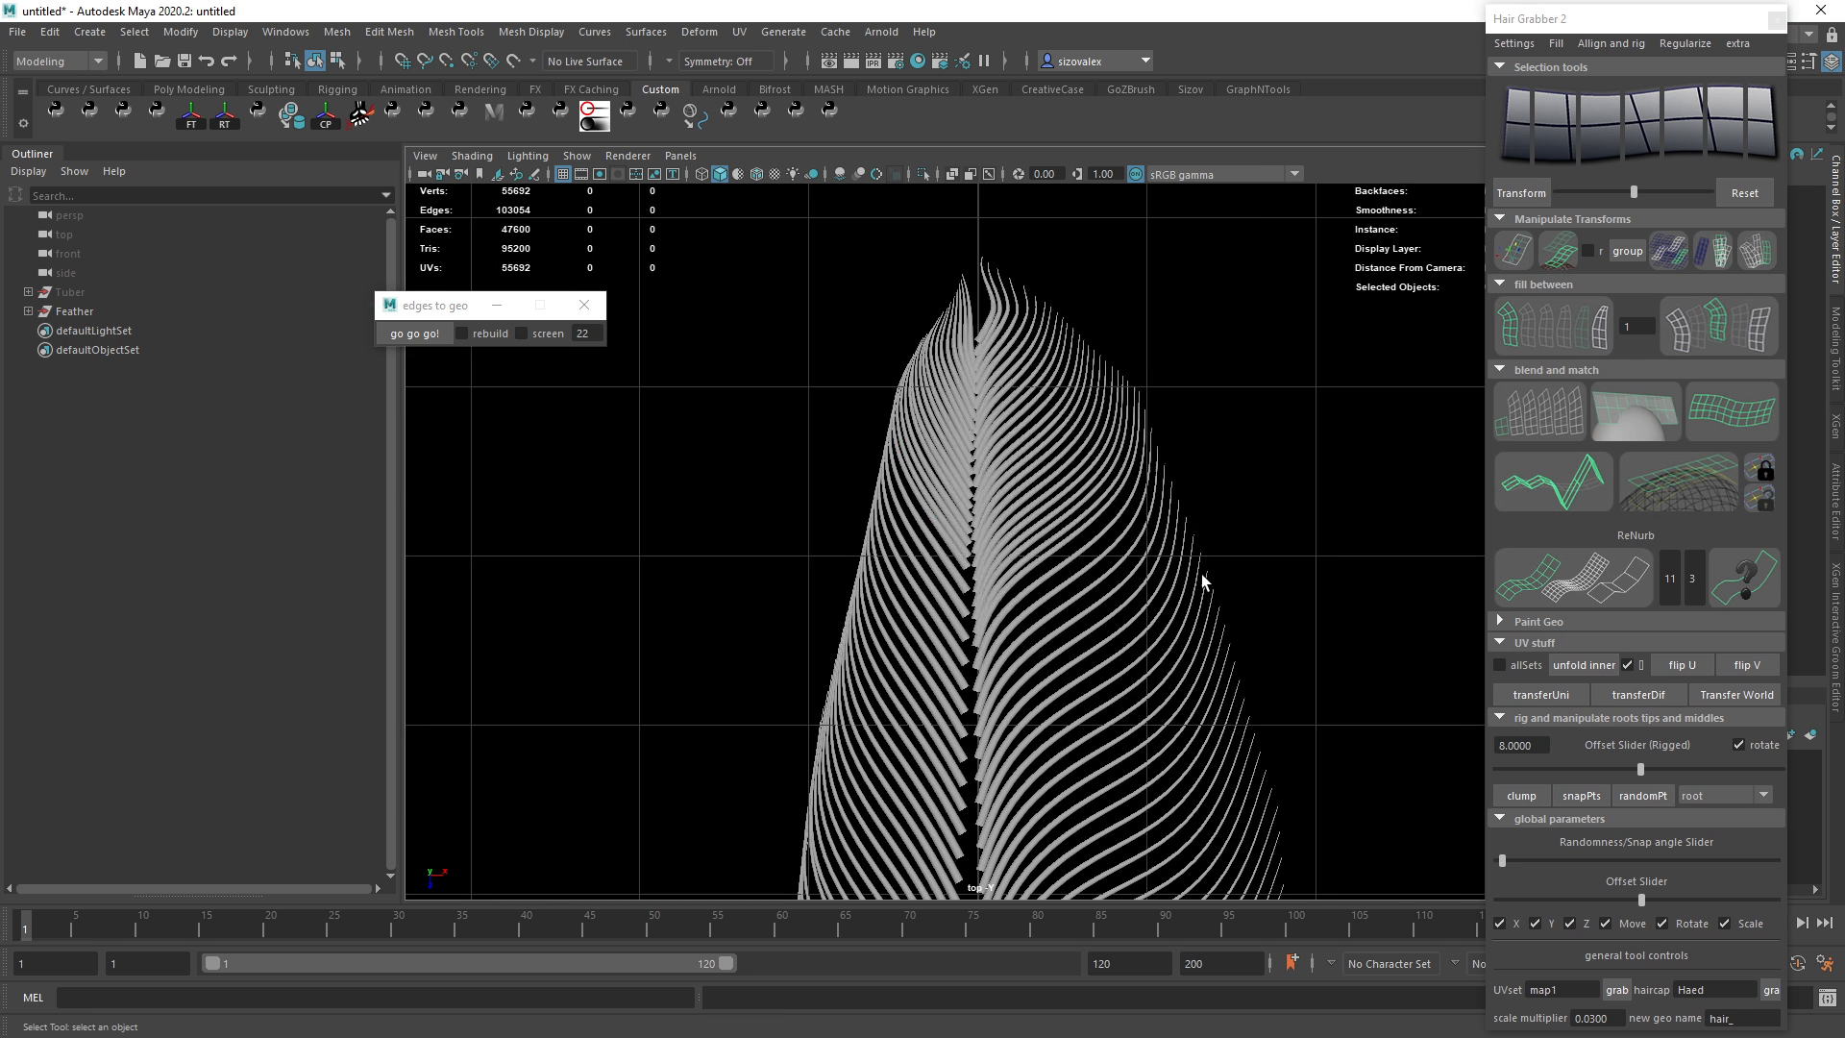
# Reselect the tip barbs, raise the randomness slightly, randomize them again and deselect them to review the feather's tip.
pyautogui.click(1079, 555)
pyautogui.scroll(3, 1078, 555)
pyautogui.scroll(1, 1078, 556)
pyautogui.click(1505, 862)
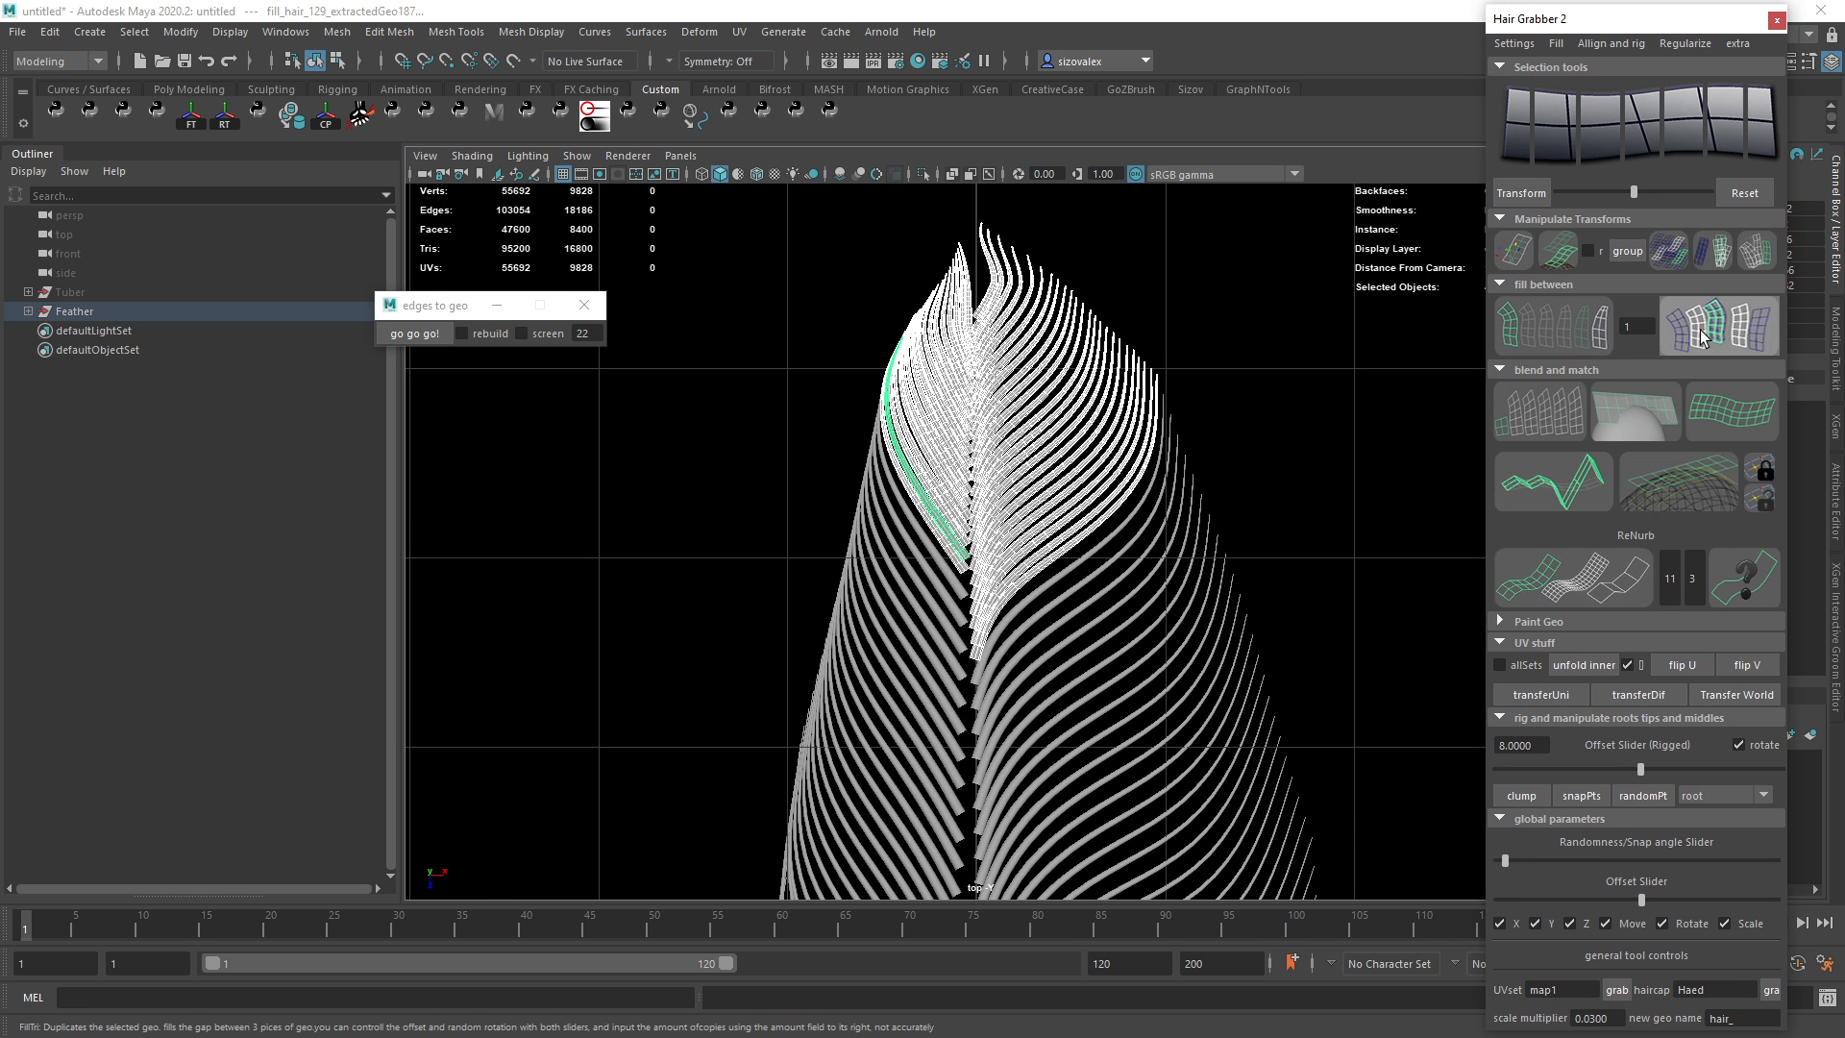
pyautogui.click(1227, 437)
pyautogui.scroll(-3, 848, 564)
pyautogui.scroll(5, 1050, 762)
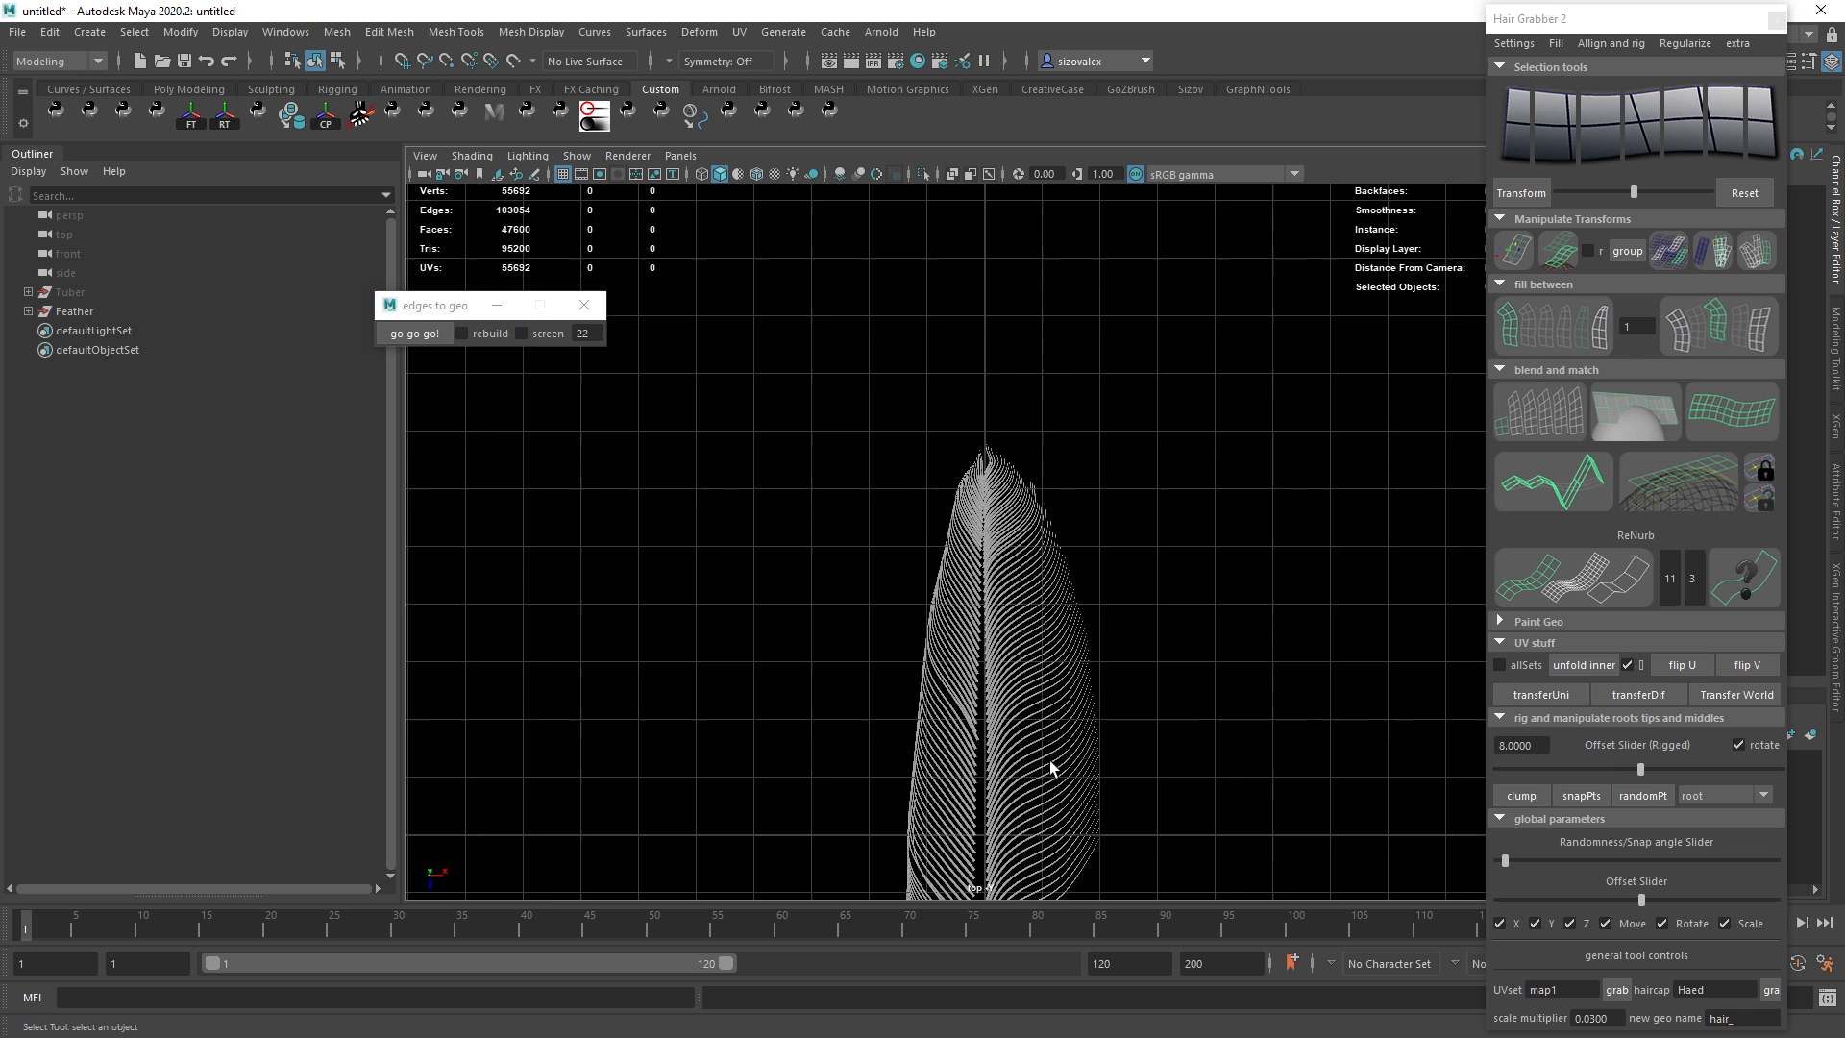
# Select the barbs between the tip cluster and the dense lower-left barbs, and align their pivots to their first row of faces.
pyautogui.scroll(-2, 1092, 556)
pyautogui.moveTo(900, 371); pyautogui.dragTo(1185, 797)
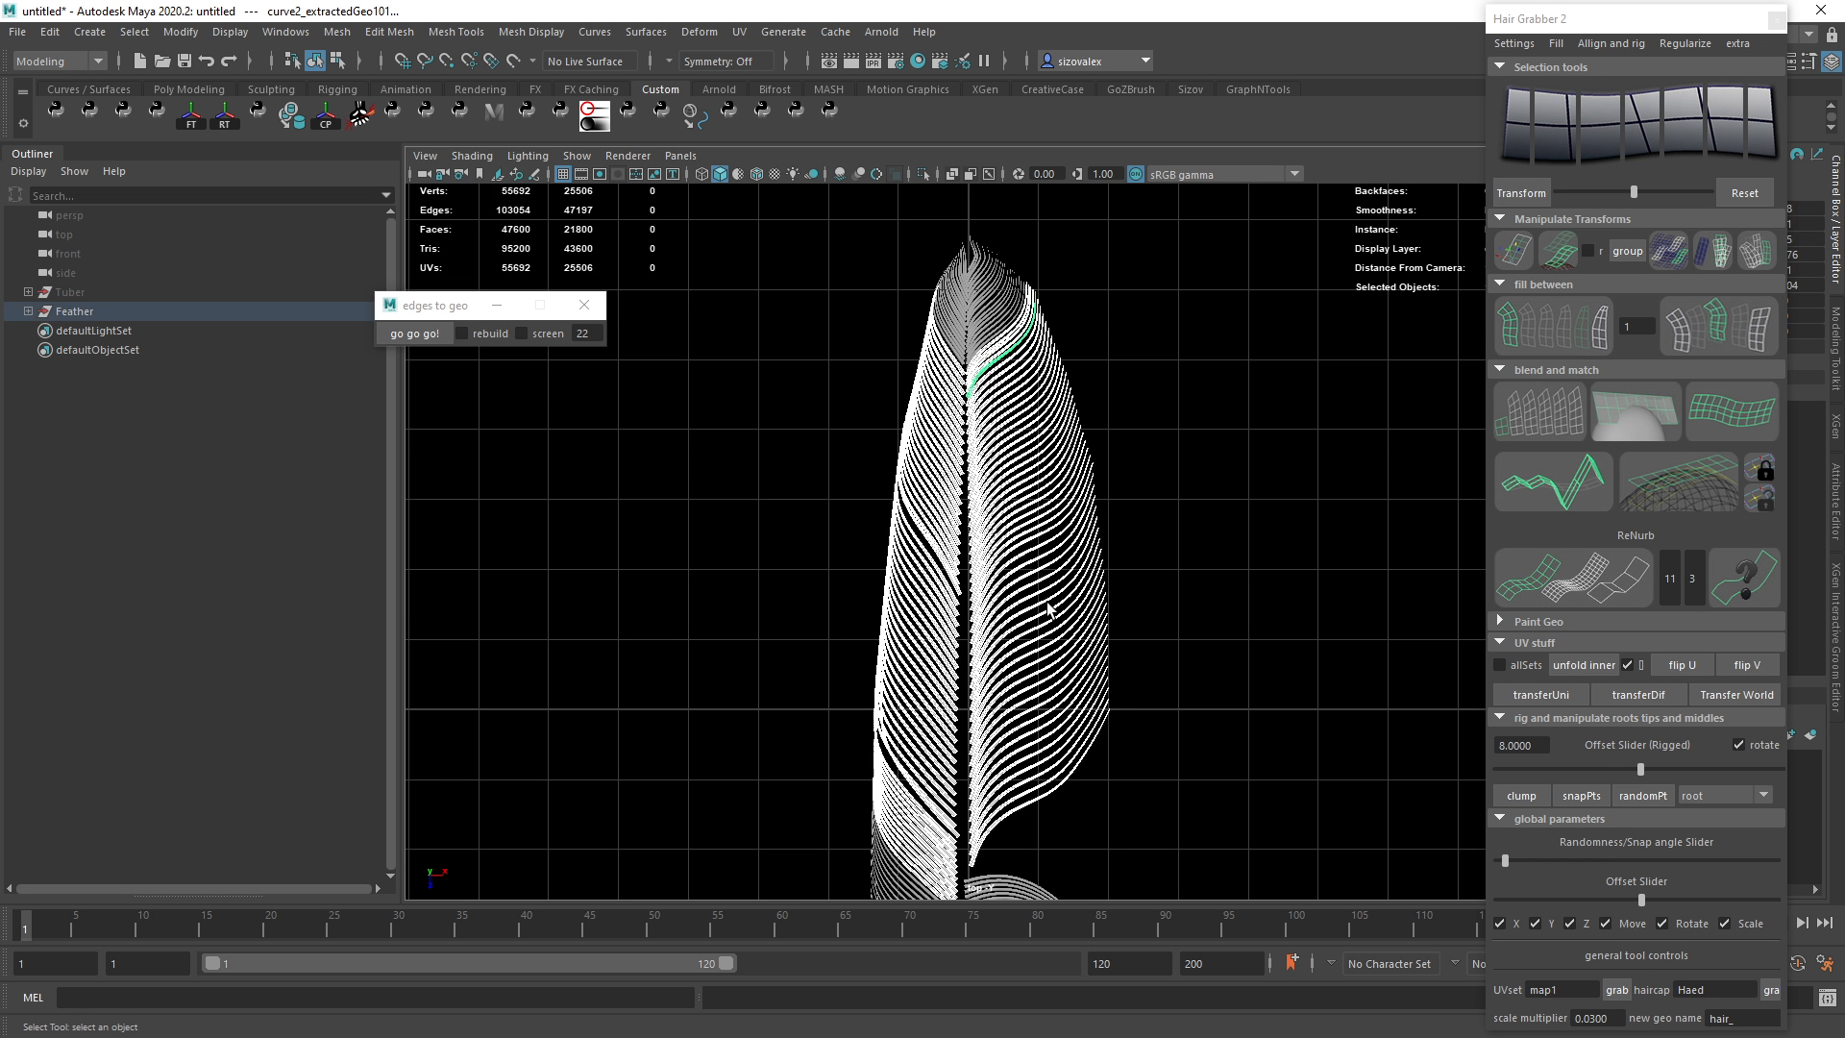
pyautogui.scroll(-2, 991, 307)
pyautogui.moveTo(989, 305); pyautogui.dragTo(1000, 396)
pyautogui.scroll(3, 1009, 687)
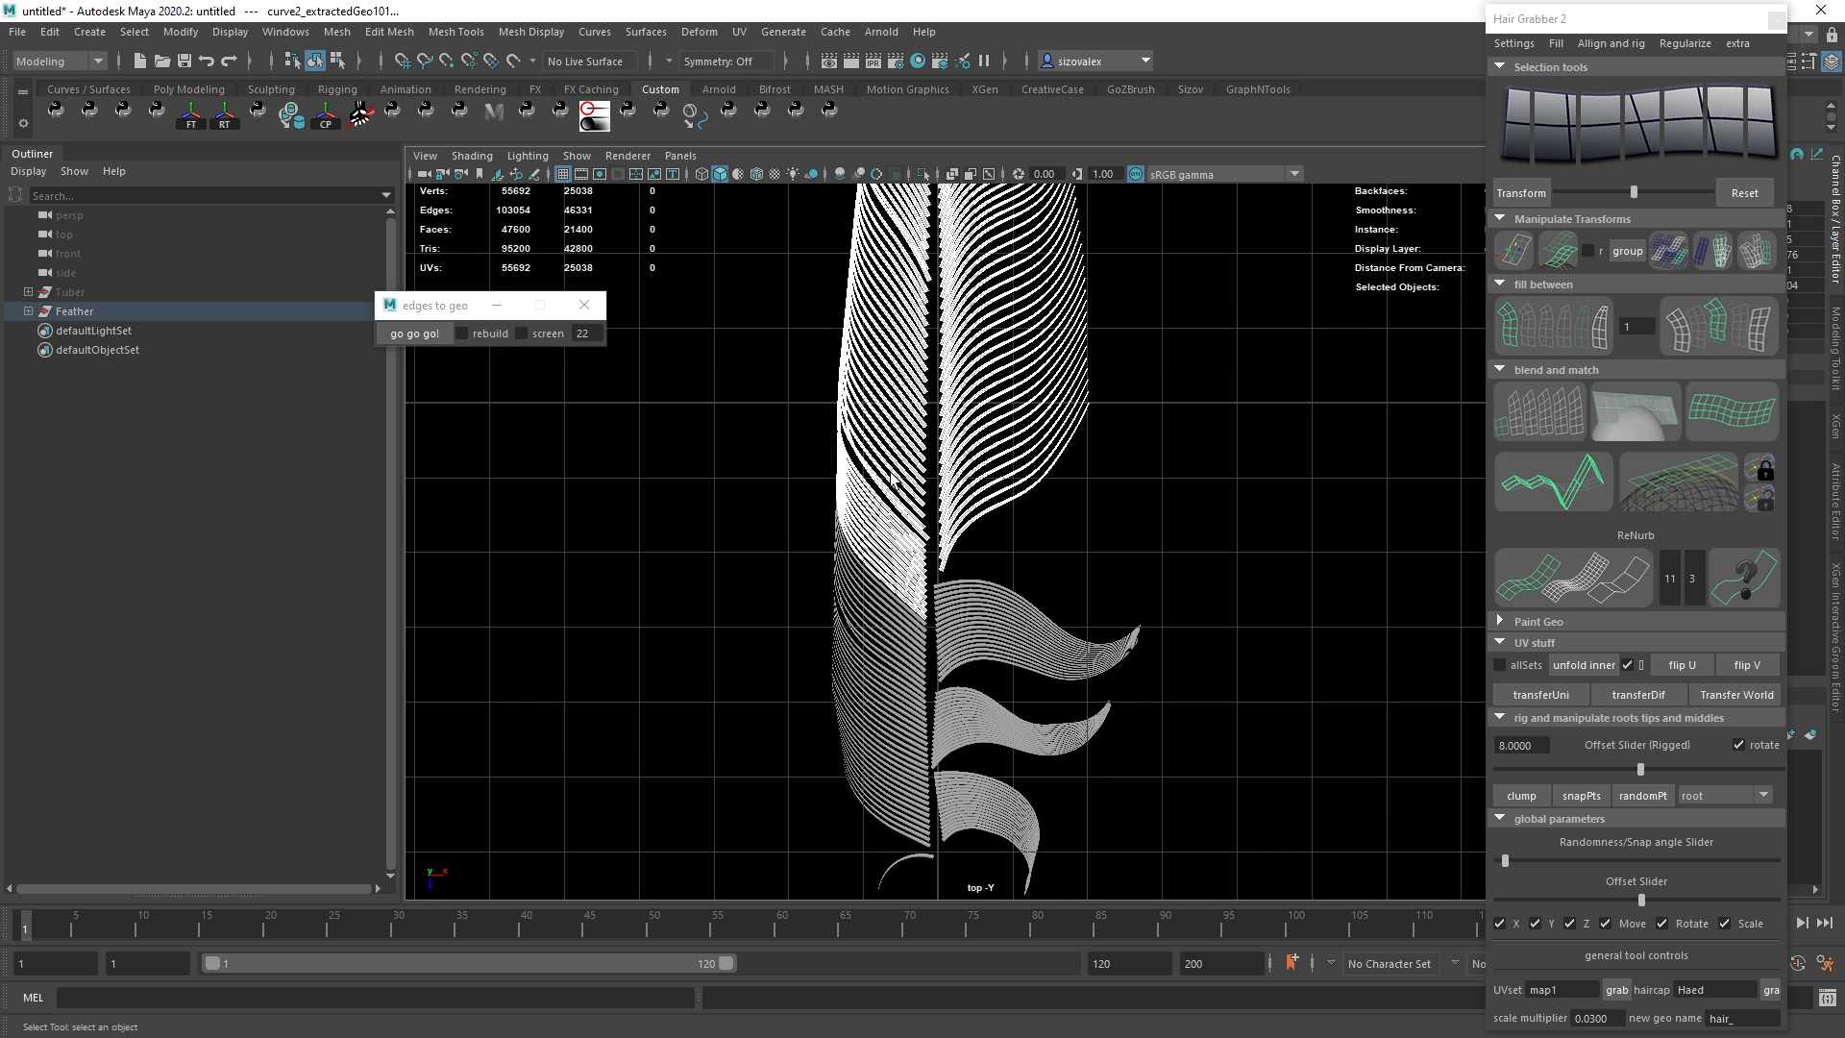
pyautogui.keyDown('ctrl'); pyautogui.moveTo(868, 544); pyautogui.dragTo(912, 633); pyautogui.keyUp('ctrl')
pyautogui.keyDown('shift'); pyautogui.moveTo(899, 493); pyautogui.dragTo(924, 509); pyautogui.keyUp('shift')
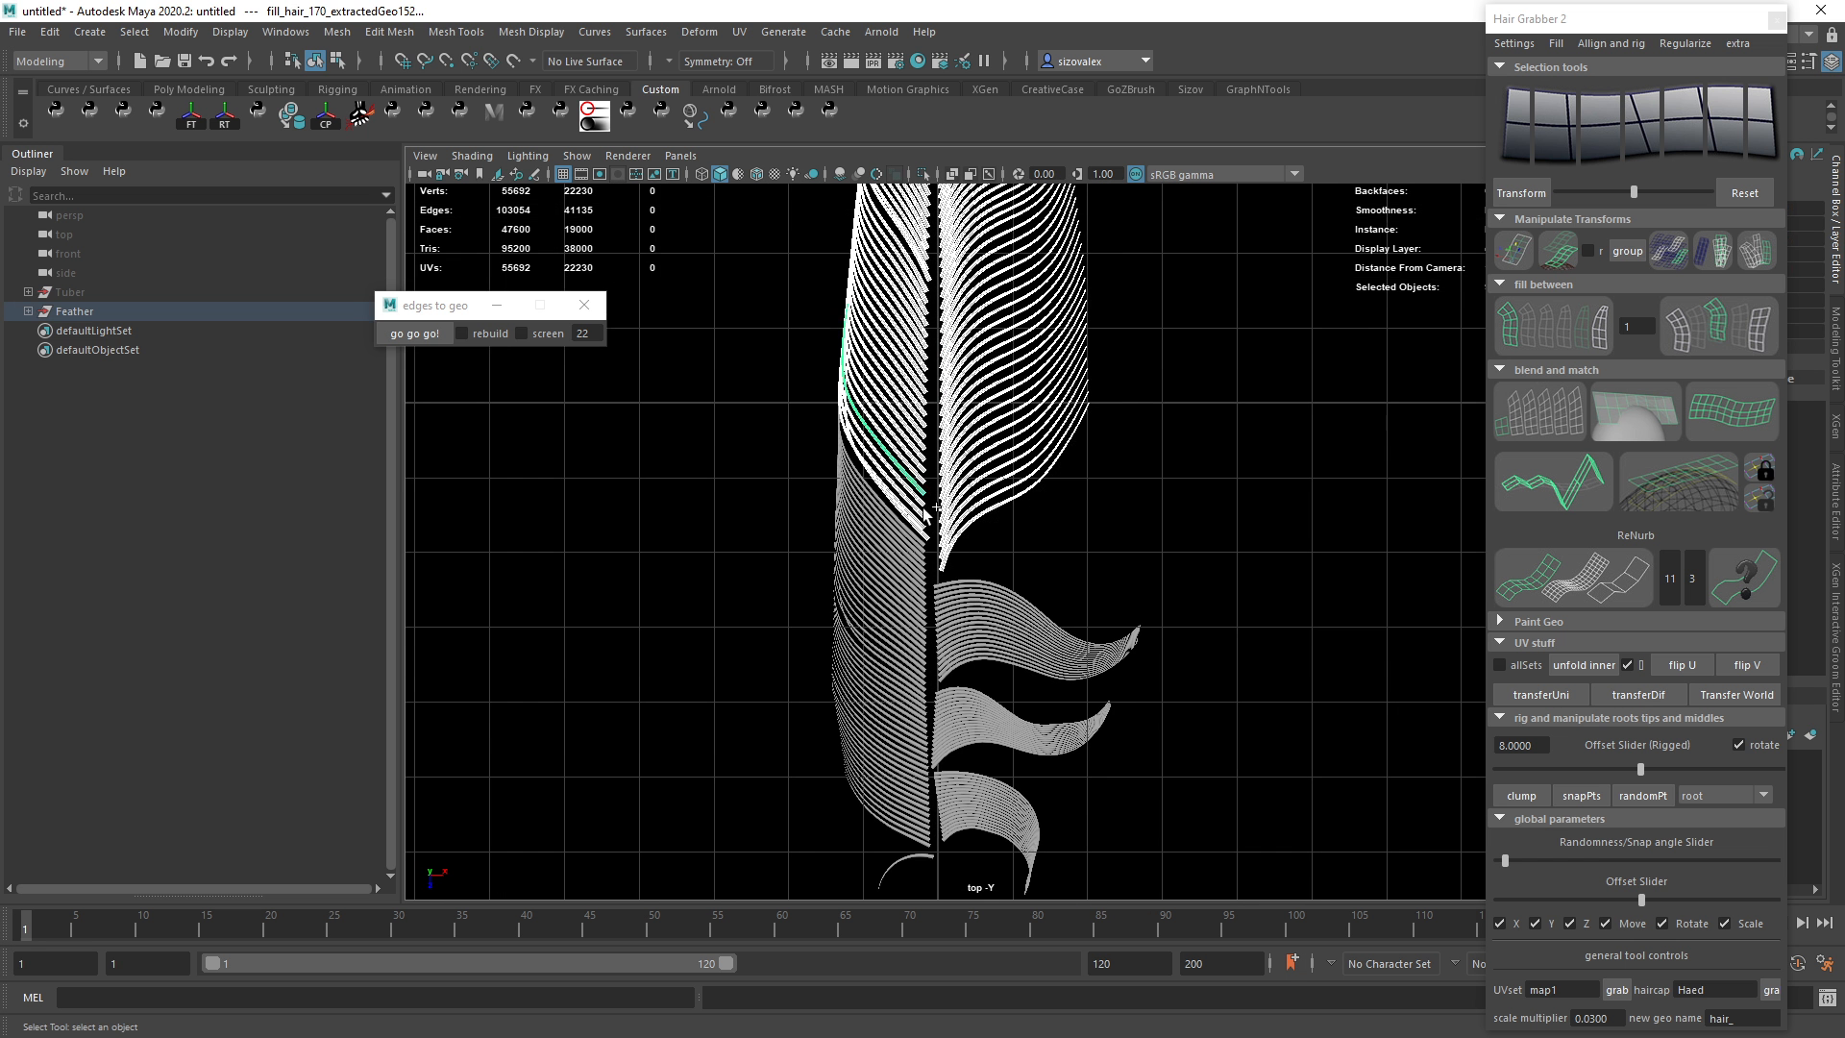
pyautogui.scroll(-4, 986, 318)
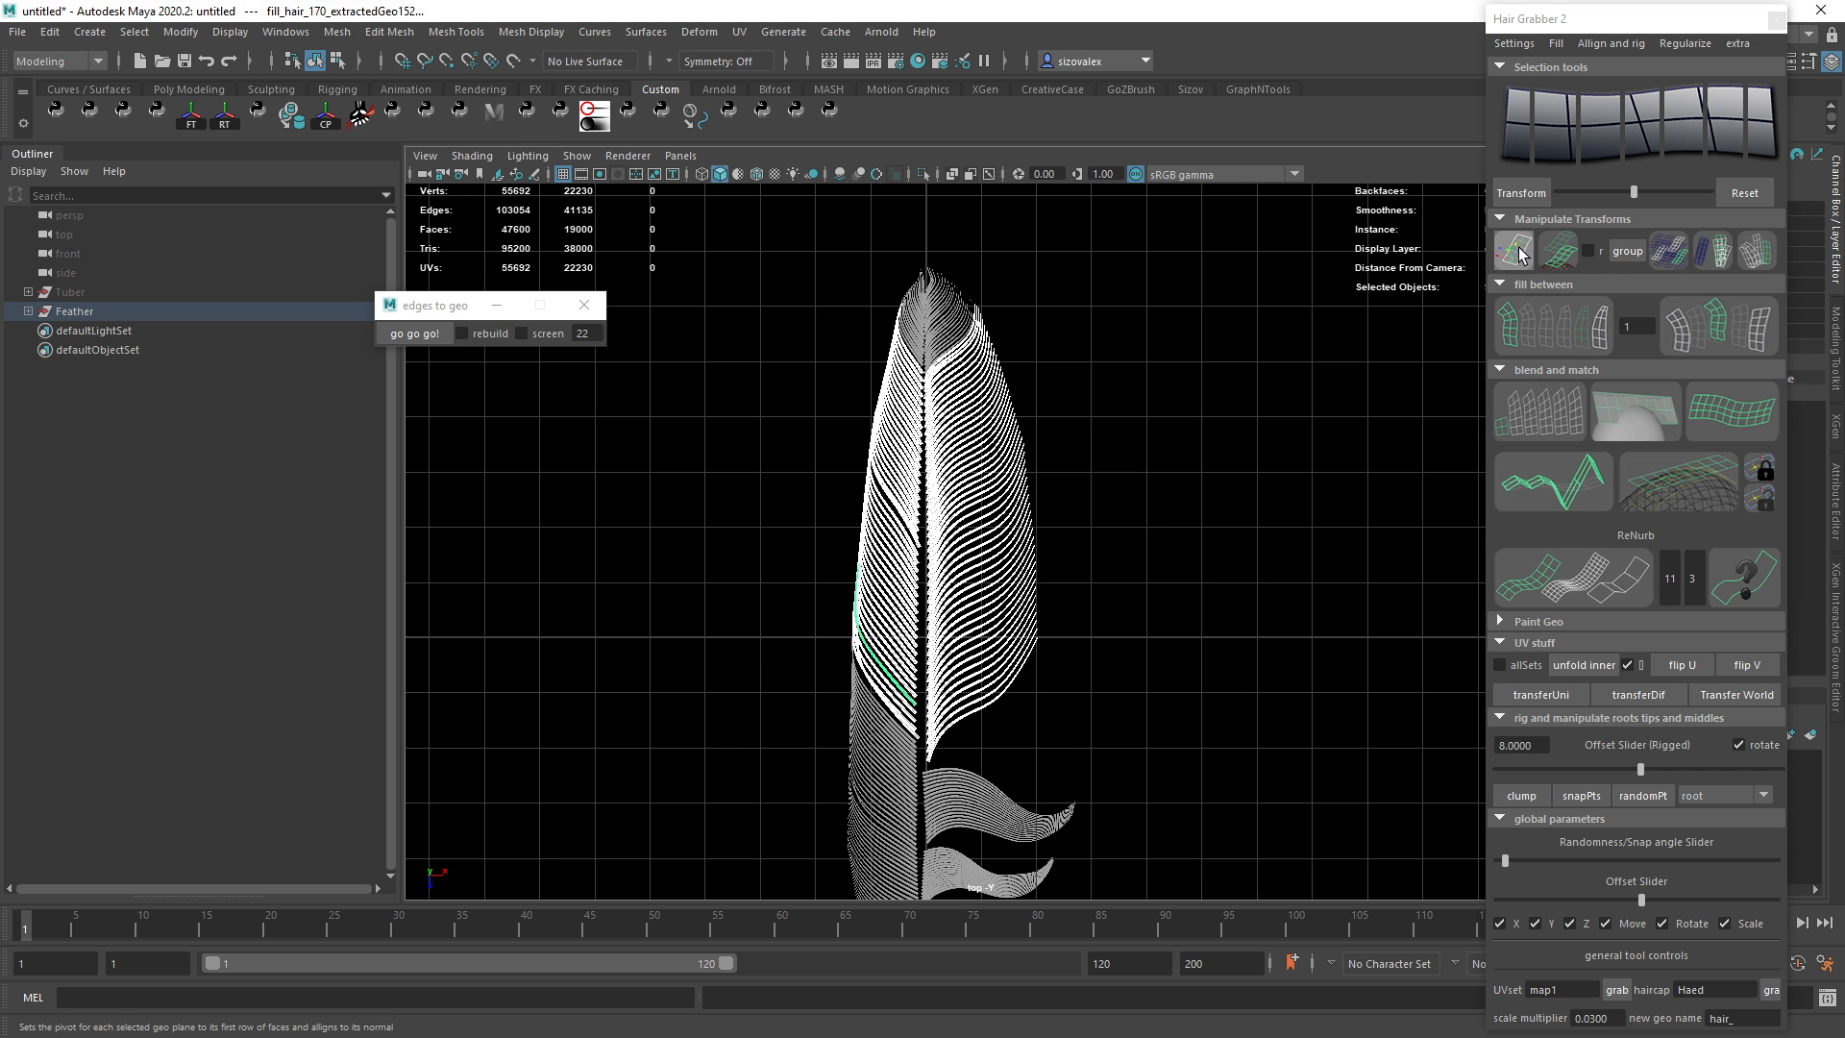
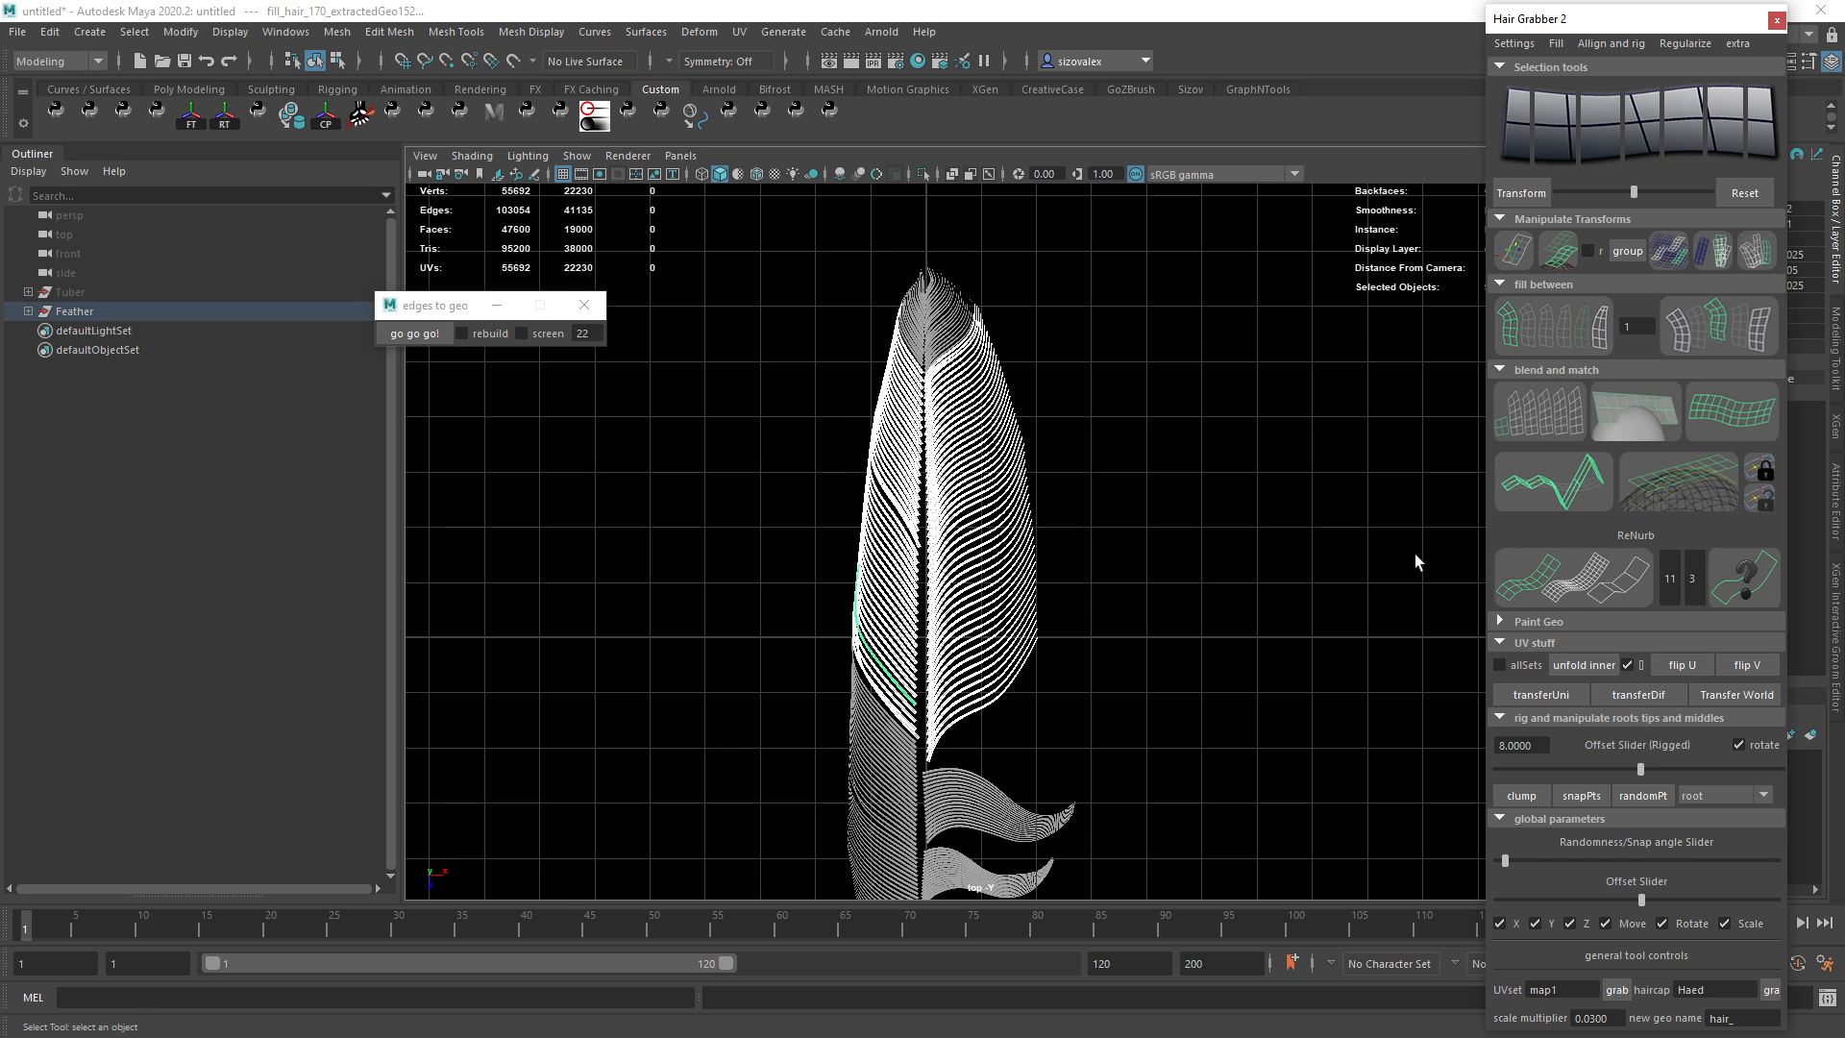
# Randomize the transforms of the selected mid-feather barbs several times at the current low randomness.
pyautogui.keyDown('alt'); pyautogui.moveTo(904, 445); pyautogui.dragTo(1079, 585, button='right'); pyautogui.keyUp('alt')
pyautogui.keyDown('alt'); pyautogui.moveTo(1079, 585); pyautogui.dragTo(1179, 508, button='middle'); pyautogui.keyUp('alt')
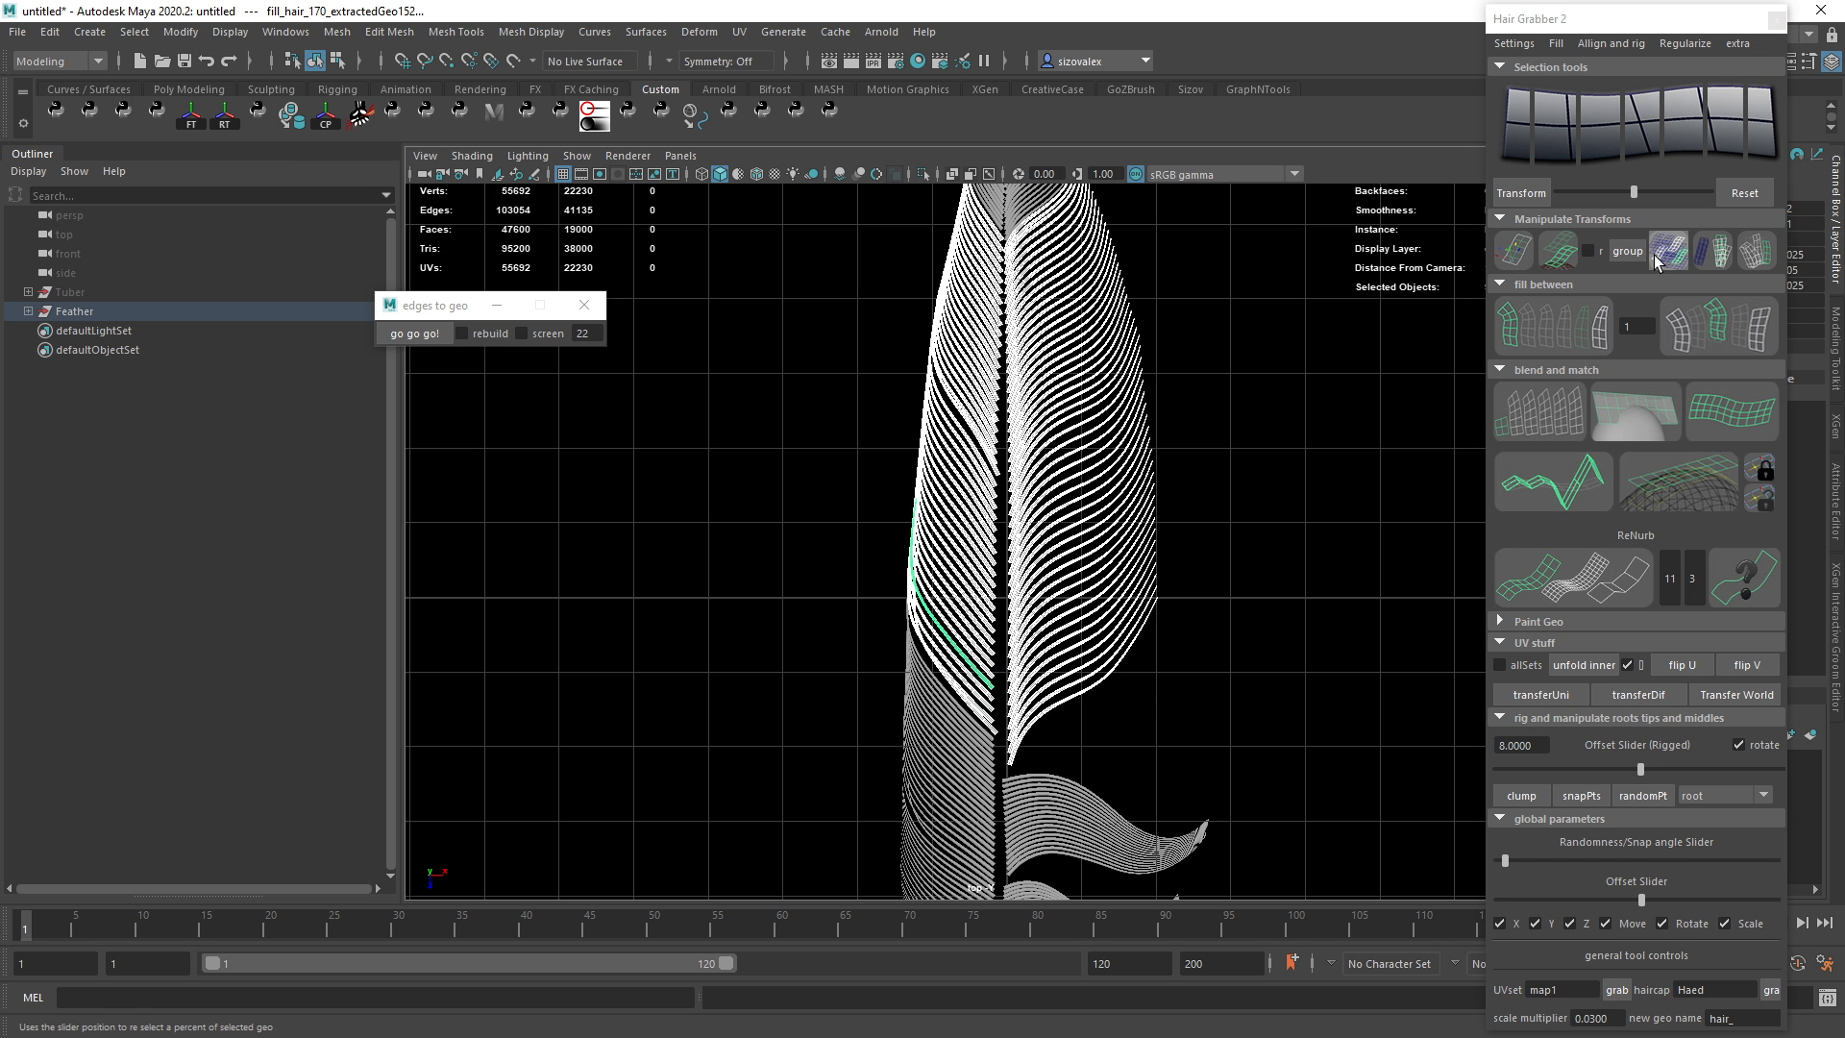
pyautogui.click(1716, 256)
pyautogui.click(1717, 258)
pyautogui.click(1720, 259)
pyautogui.click(1717, 259)
pyautogui.click(1718, 258)
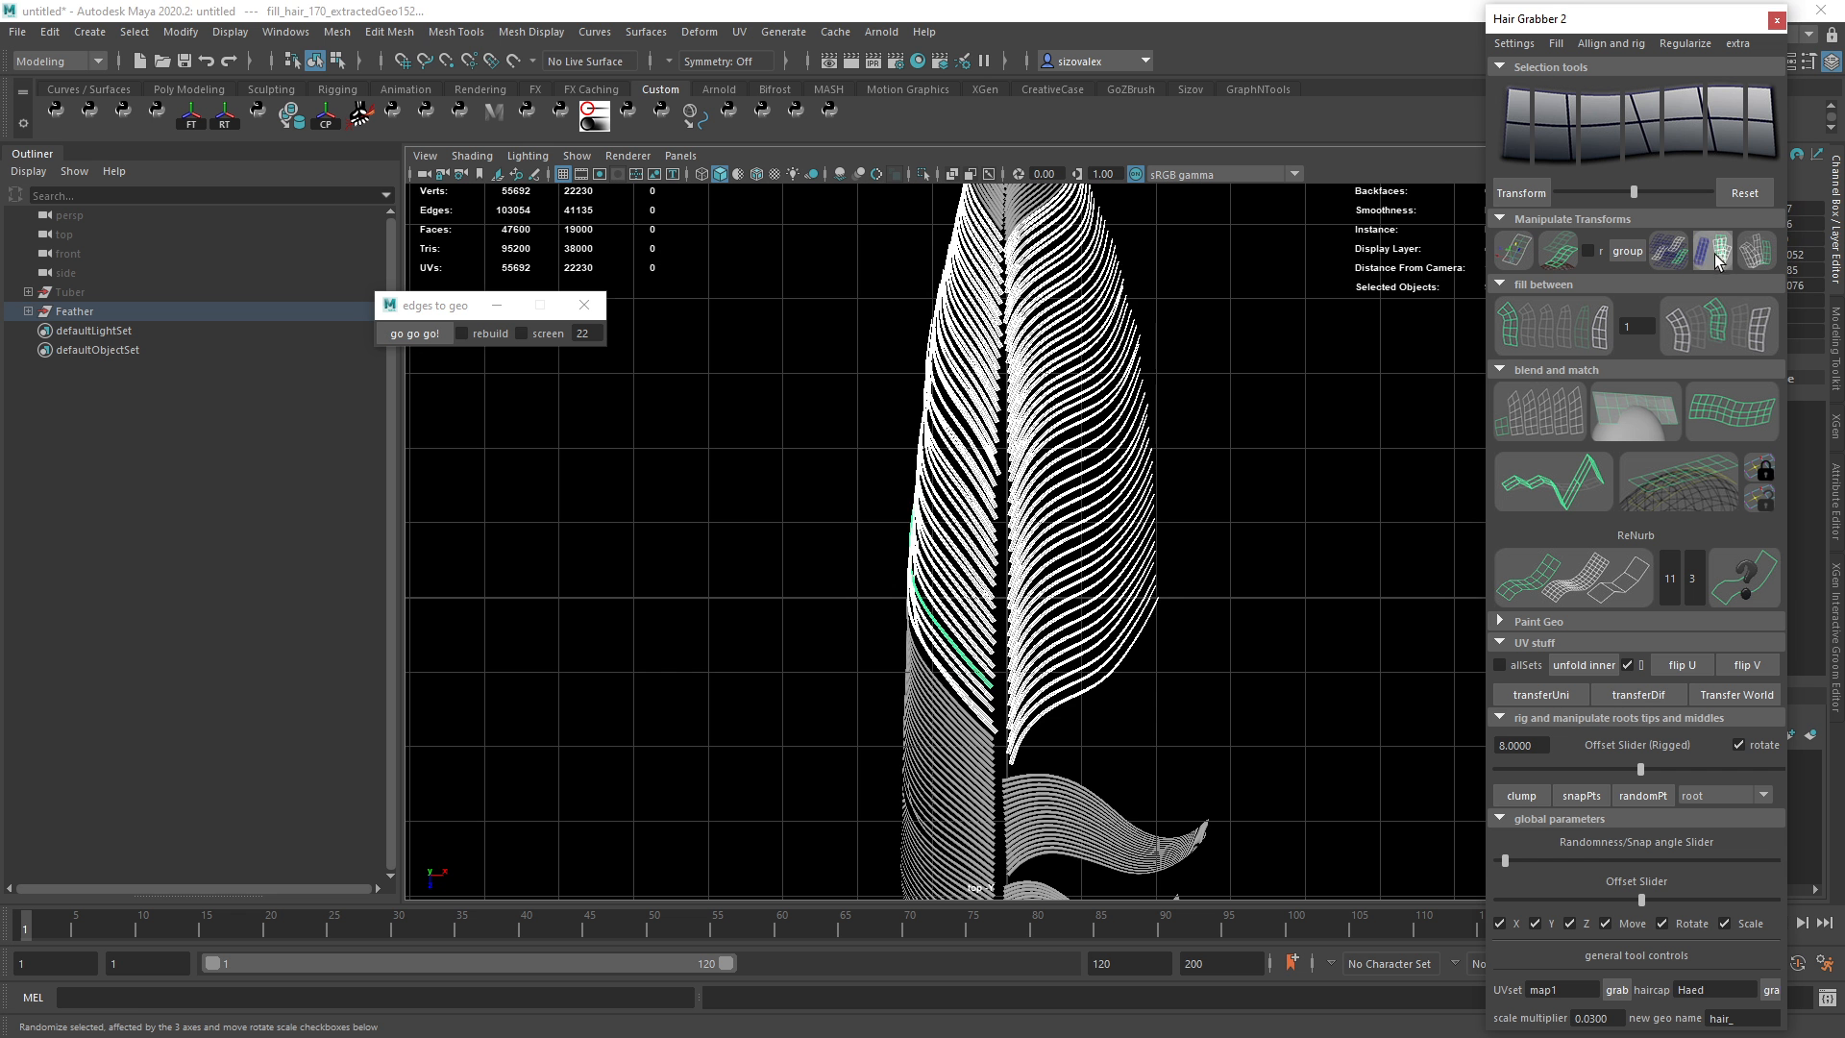
pyautogui.click(1722, 259)
pyautogui.click(1722, 260)
# Switch to the perspective view and examine the randomized barbs from several angles.
pyautogui.keyDown('alt'); pyautogui.moveTo(1105, 498); pyautogui.dragTo(1168, 486); pyautogui.keyUp('alt')
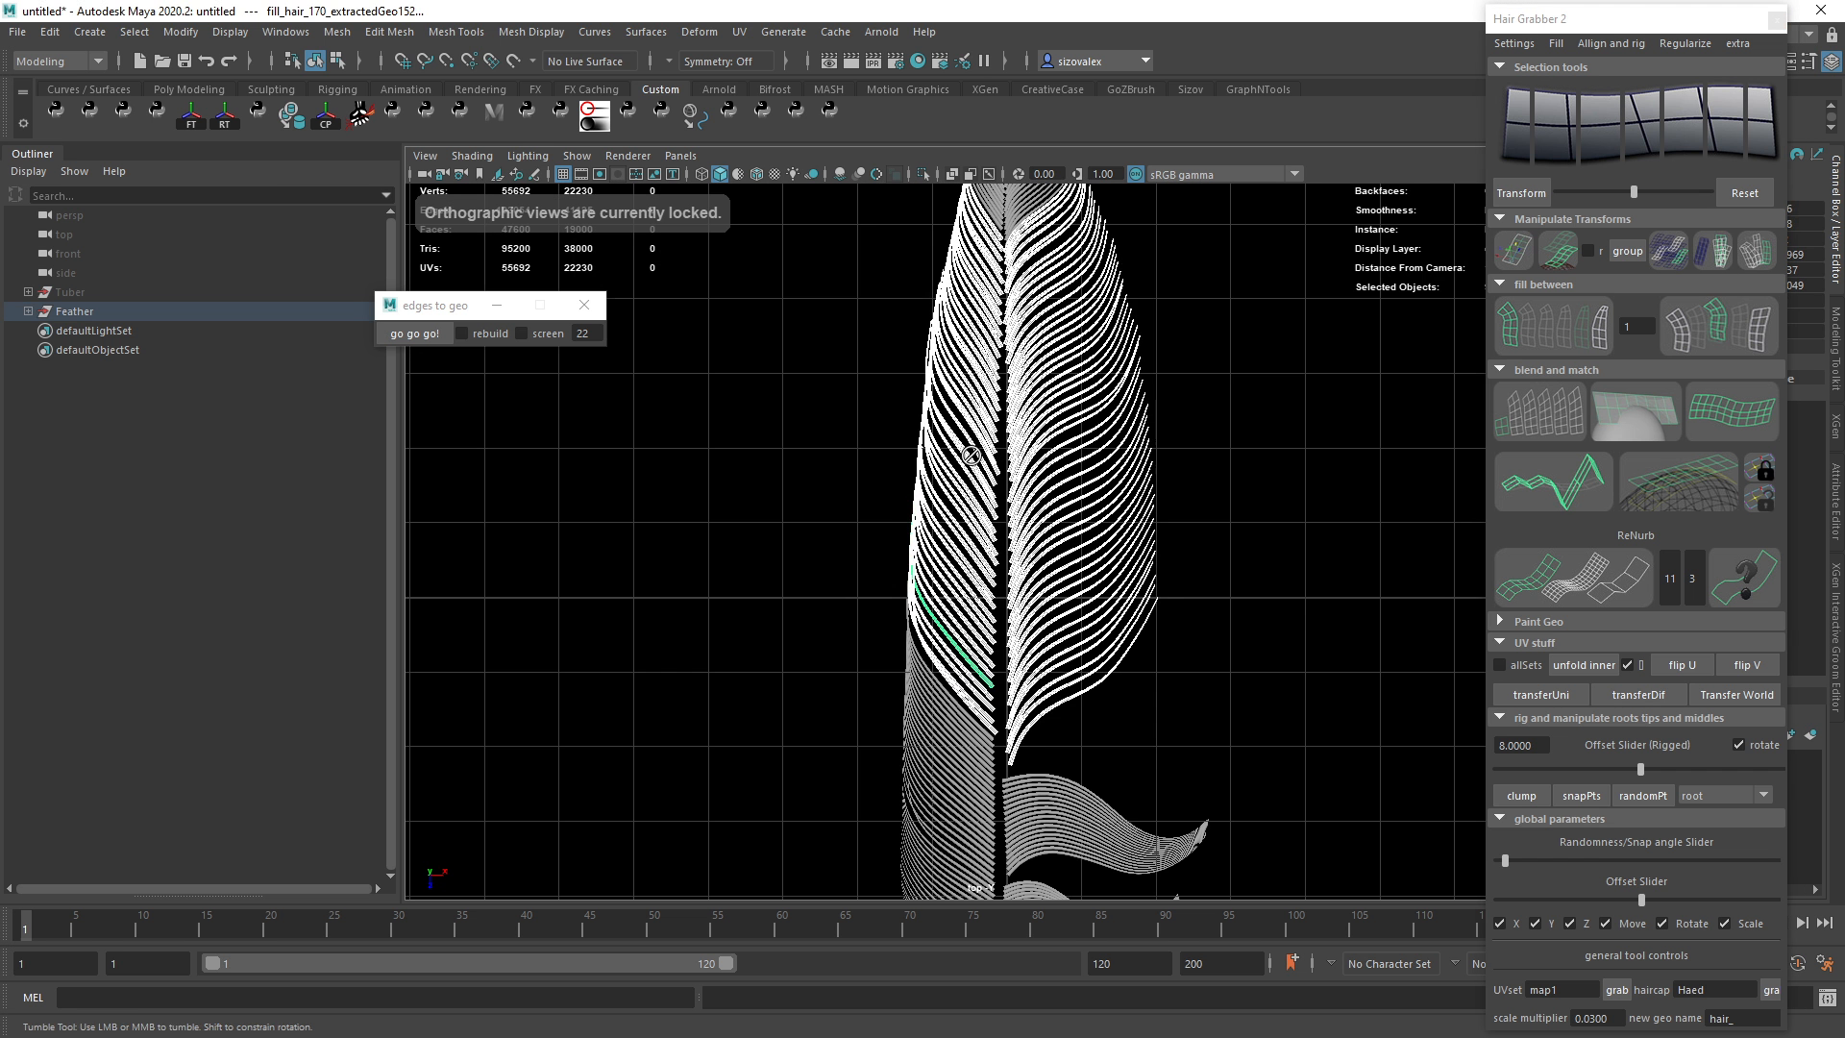
pyautogui.press('space')
pyautogui.moveTo(1193, 417); pyautogui.dragTo(1249, 209)
pyautogui.keyDown('alt'); pyautogui.moveTo(1274, 516); pyautogui.dragTo(1346, 528, button='right'); pyautogui.keyUp('alt')
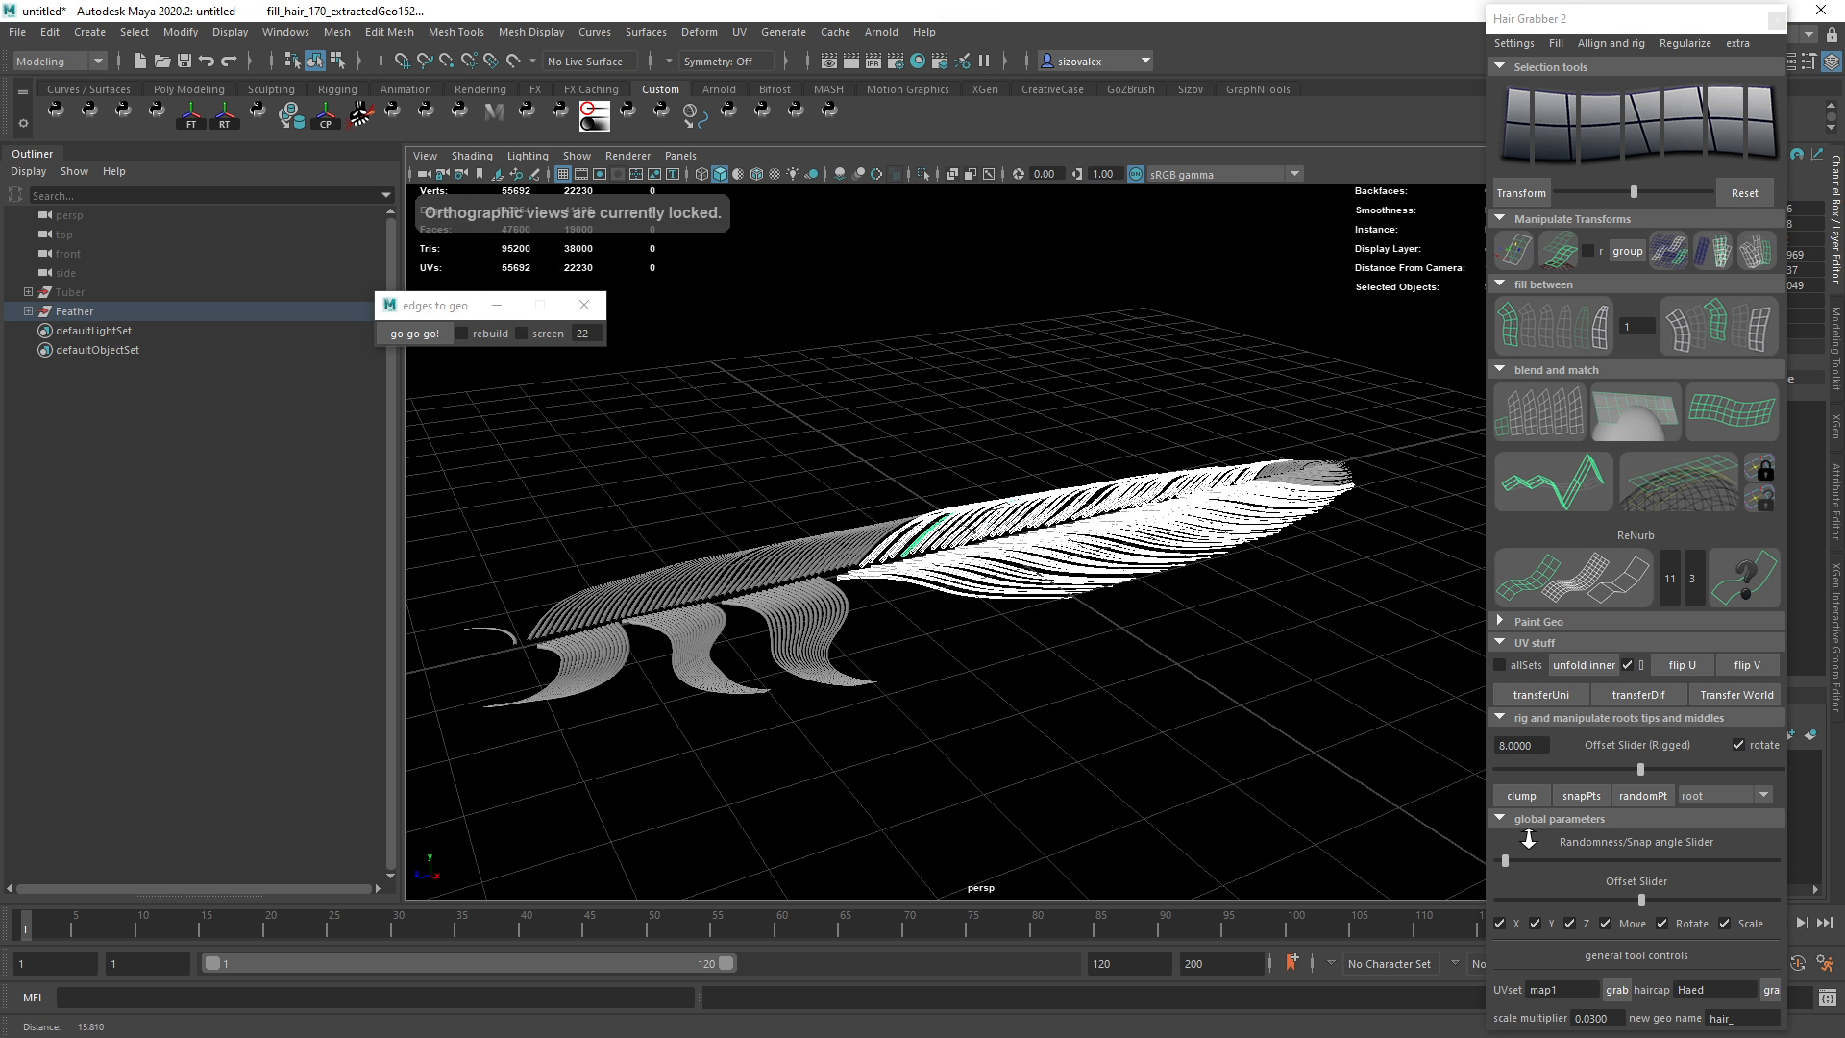
pyautogui.keyDown('alt'); pyautogui.moveTo(1057, 529); pyautogui.dragTo(1134, 538); pyautogui.keyUp('alt')
pyautogui.keyDown('alt'); pyautogui.moveTo(865, 557); pyautogui.dragTo(951, 577); pyautogui.keyUp('alt')
pyautogui.keyDown('alt'); pyautogui.moveTo(951, 576); pyautogui.dragTo(1020, 598, button='right'); pyautogui.keyUp('alt')
pyautogui.keyDown('alt'); pyautogui.moveTo(1021, 598); pyautogui.dragTo(1034, 696); pyautogui.keyUp('alt')
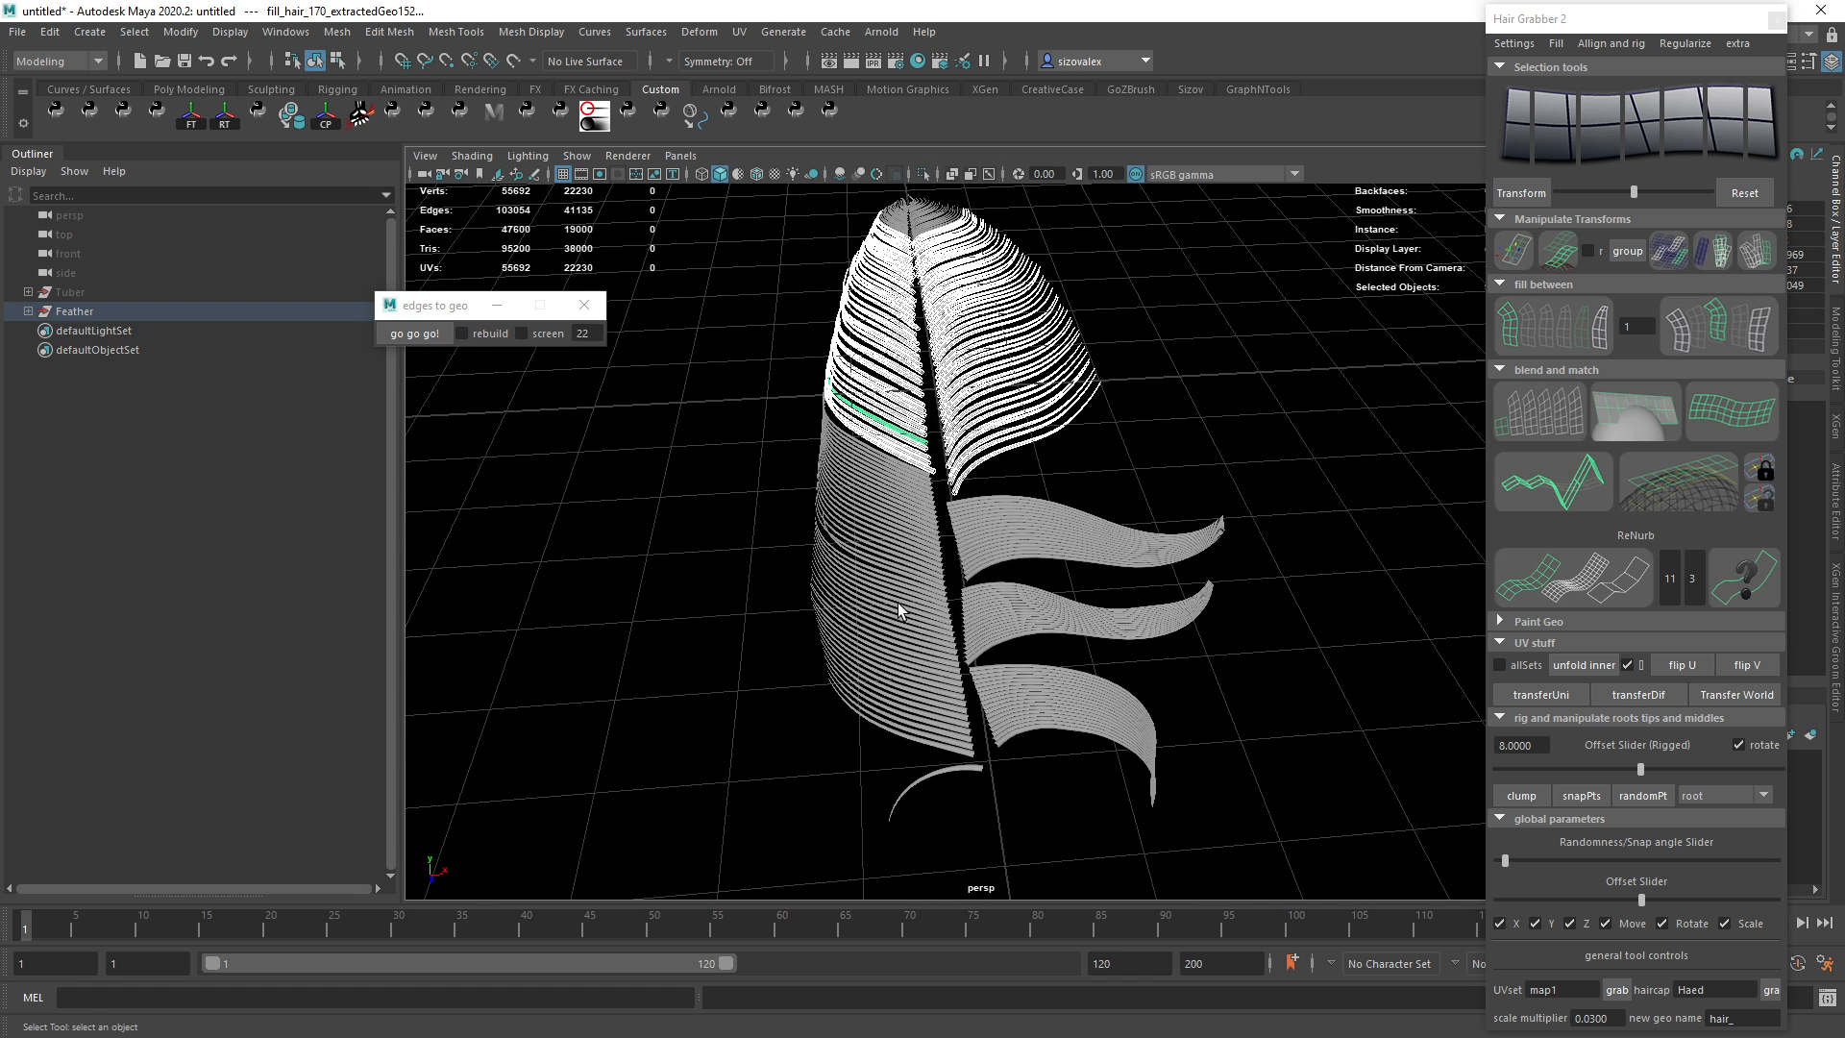
# Select the lower barbs on the right side of the feather, above the curved clumps.
pyautogui.keyDown('alt'); pyautogui.moveTo(1096, 686); pyautogui.dragTo(856, 307, button='right'); pyautogui.keyUp('alt')
pyautogui.keyDown('alt'); pyautogui.moveTo(860, 315); pyautogui.dragTo(1062, 466); pyautogui.keyUp('alt')
pyautogui.keyDown('alt'); pyautogui.moveTo(1061, 466); pyautogui.dragTo(1236, 643, button='right'); pyautogui.keyUp('alt')
pyautogui.keyDown('alt'); pyautogui.moveTo(1009, 385); pyautogui.dragTo(989, 527, button='middle'); pyautogui.keyUp('alt')
pyautogui.keyDown('alt'); pyautogui.moveTo(989, 527); pyautogui.dragTo(1023, 581); pyautogui.keyUp('alt')
pyautogui.click(1040, 672)
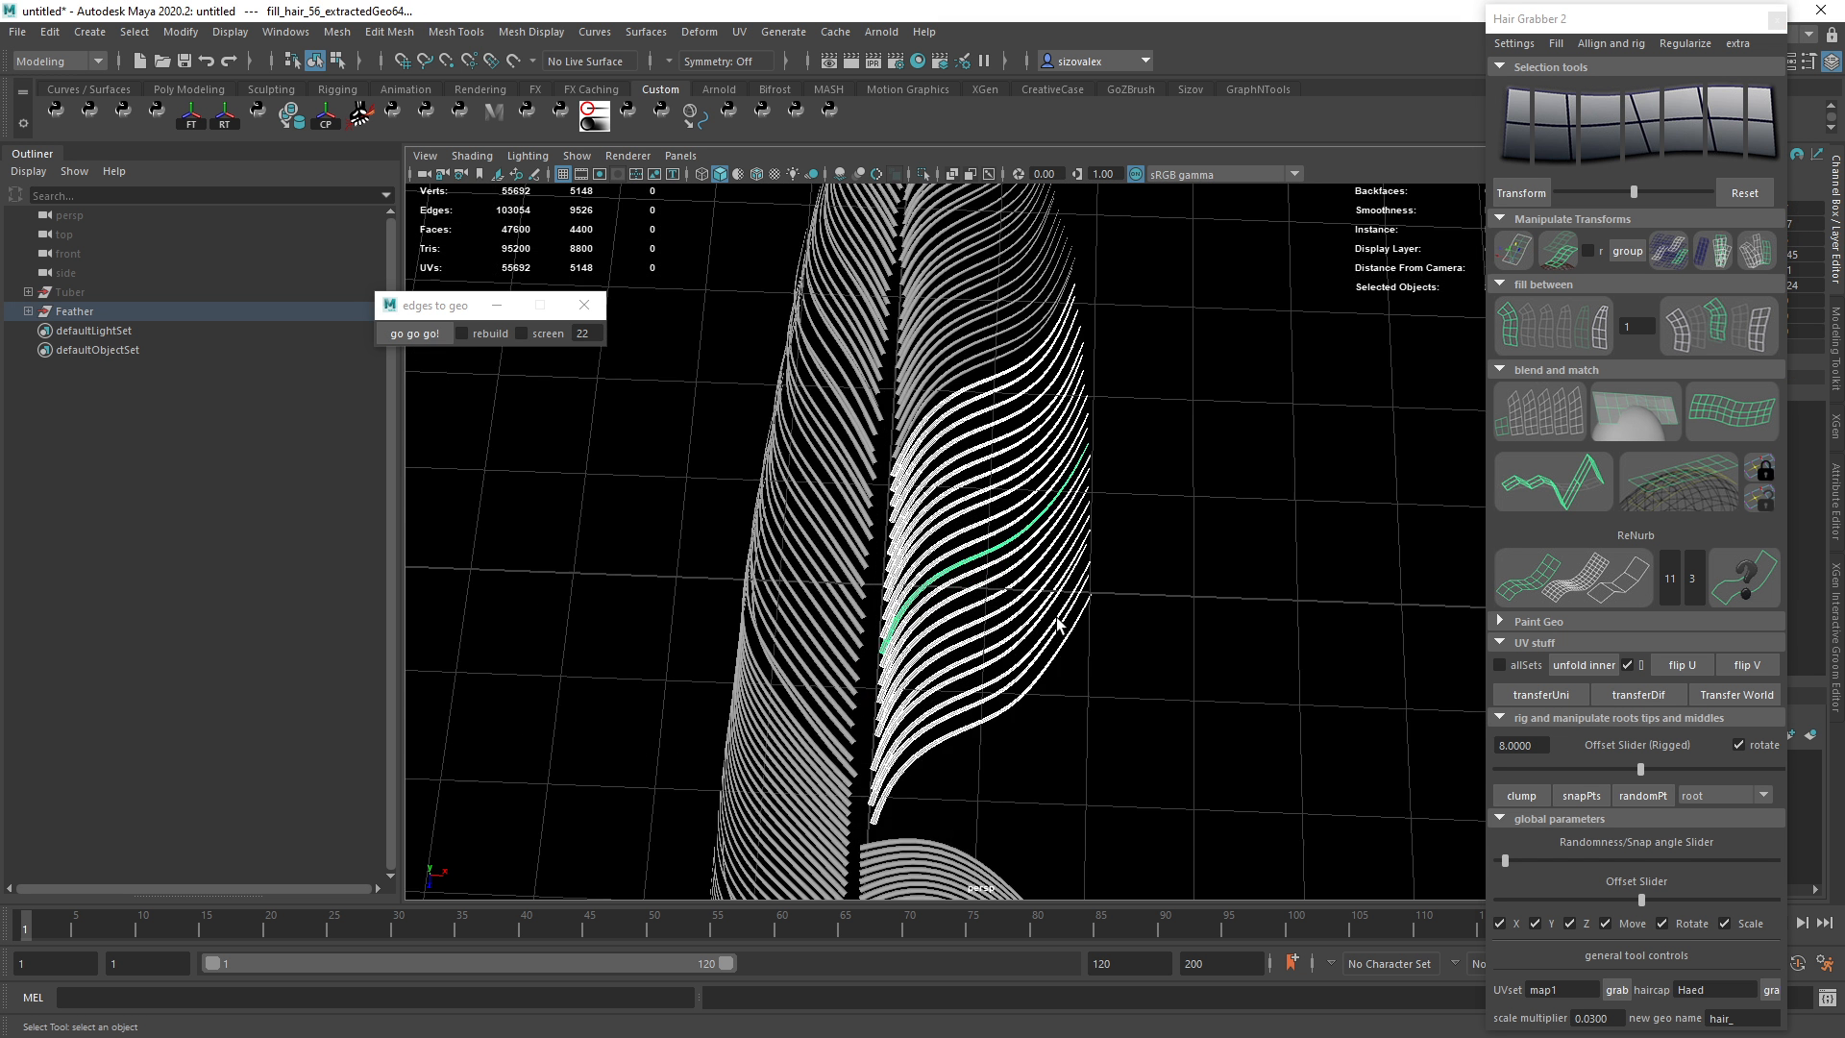
pyautogui.keyDown('alt'); pyautogui.moveTo(1024, 581); pyautogui.dragTo(1195, 696, button='right'); pyautogui.keyUp('alt')
pyautogui.keyDown('alt'); pyautogui.moveTo(1195, 696); pyautogui.dragTo(1213, 668); pyautogui.keyUp('alt')
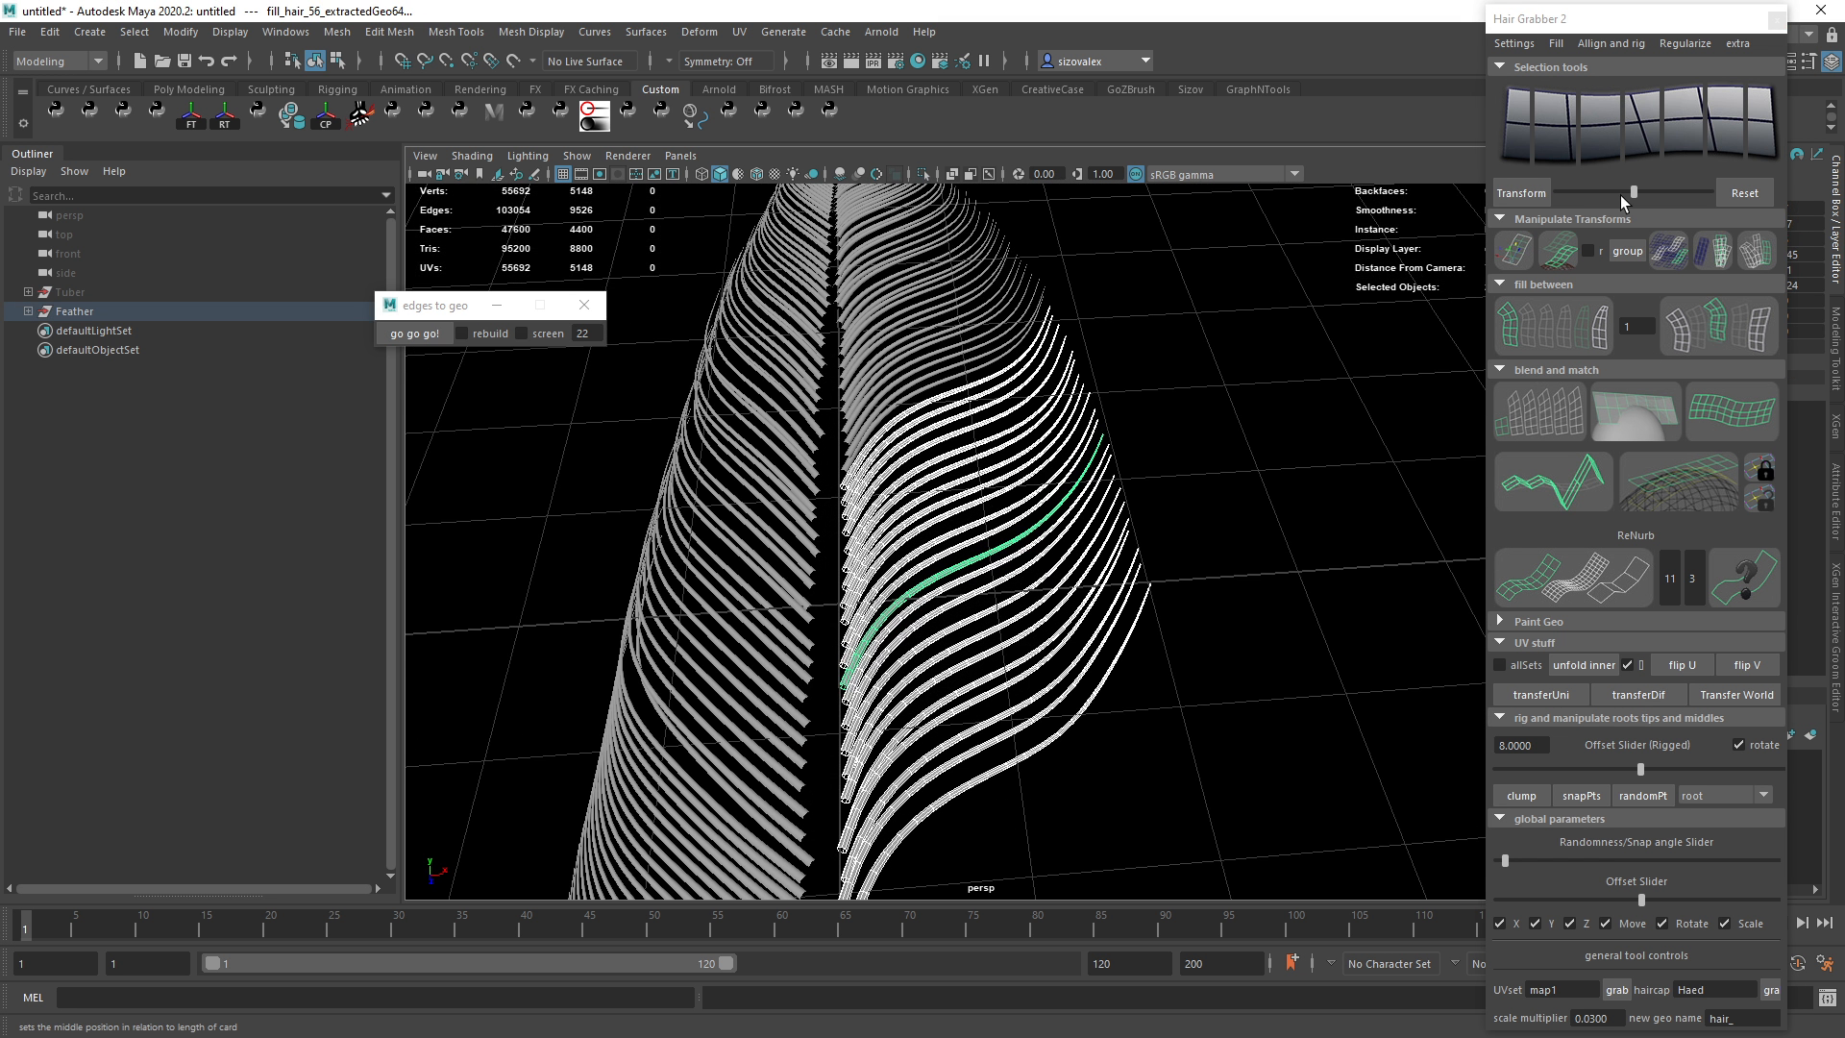
# Try raising the selected barbs' middle edges, shifted nearer one end, with an adjusted soft selection, and undo the move.
pyautogui.click(1600, 192)
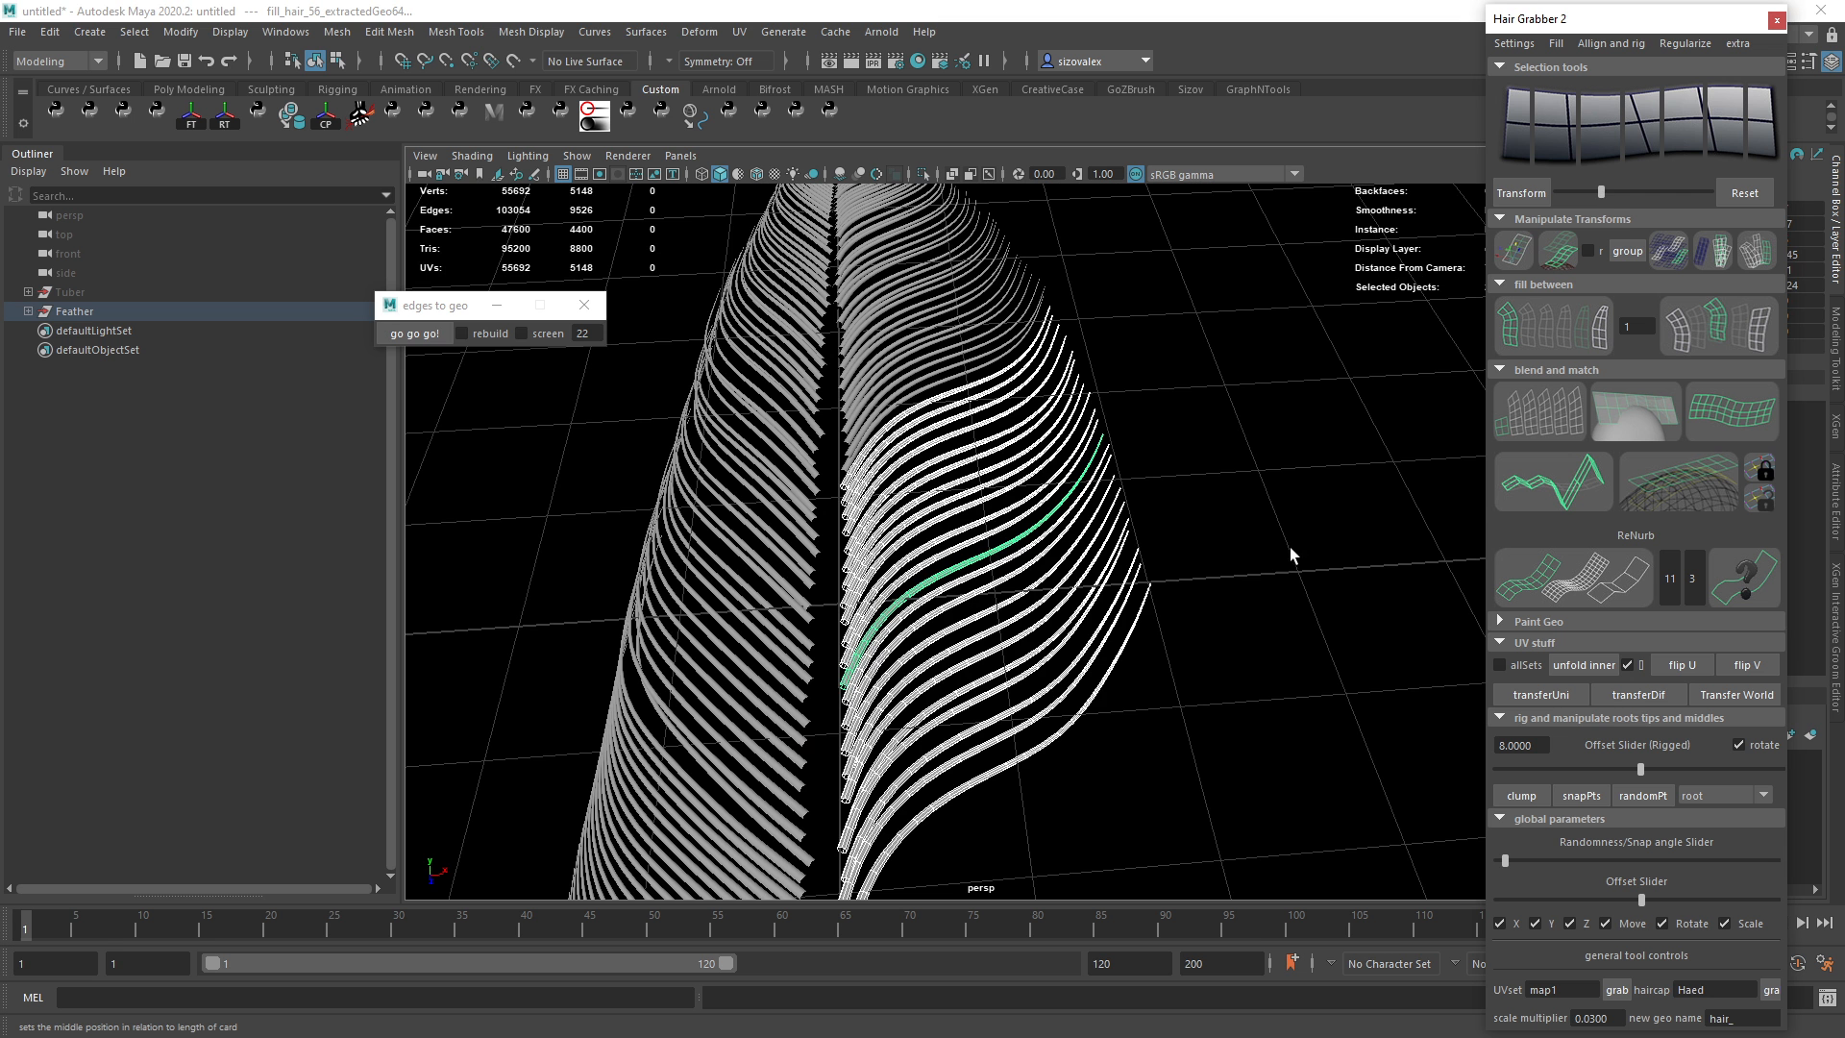
pyautogui.keyDown('alt'); pyautogui.moveTo(1166, 624); pyautogui.dragTo(1126, 726); pyautogui.keyUp('alt')
pyautogui.press('b')
pyautogui.moveTo(968, 646)
pyautogui.mouseDown()
pyautogui.moveTo(1000, 666)
pyautogui.moveTo(977, 679)
pyautogui.moveTo(952, 626)
pyautogui.mouseUp()
pyautogui.press('w')
pyautogui.moveTo(897, 562); pyautogui.dragTo(896, 535)
pyautogui.keyDown('alt'); pyautogui.moveTo(1217, 308); pyautogui.dragTo(966, 476); pyautogui.keyUp('alt')
pyautogui.hotkey('ctrl', 'z')
pyautogui.click(1191, 417)
# Select all upper right barbs including the tip, adjust the middle position slightly and select their middle edges.
pyautogui.keyDown('alt'); pyautogui.moveTo(1213, 421); pyautogui.dragTo(1035, 473); pyautogui.keyUp('alt')
pyautogui.moveTo(1103, 214); pyautogui.dragTo(935, 686)
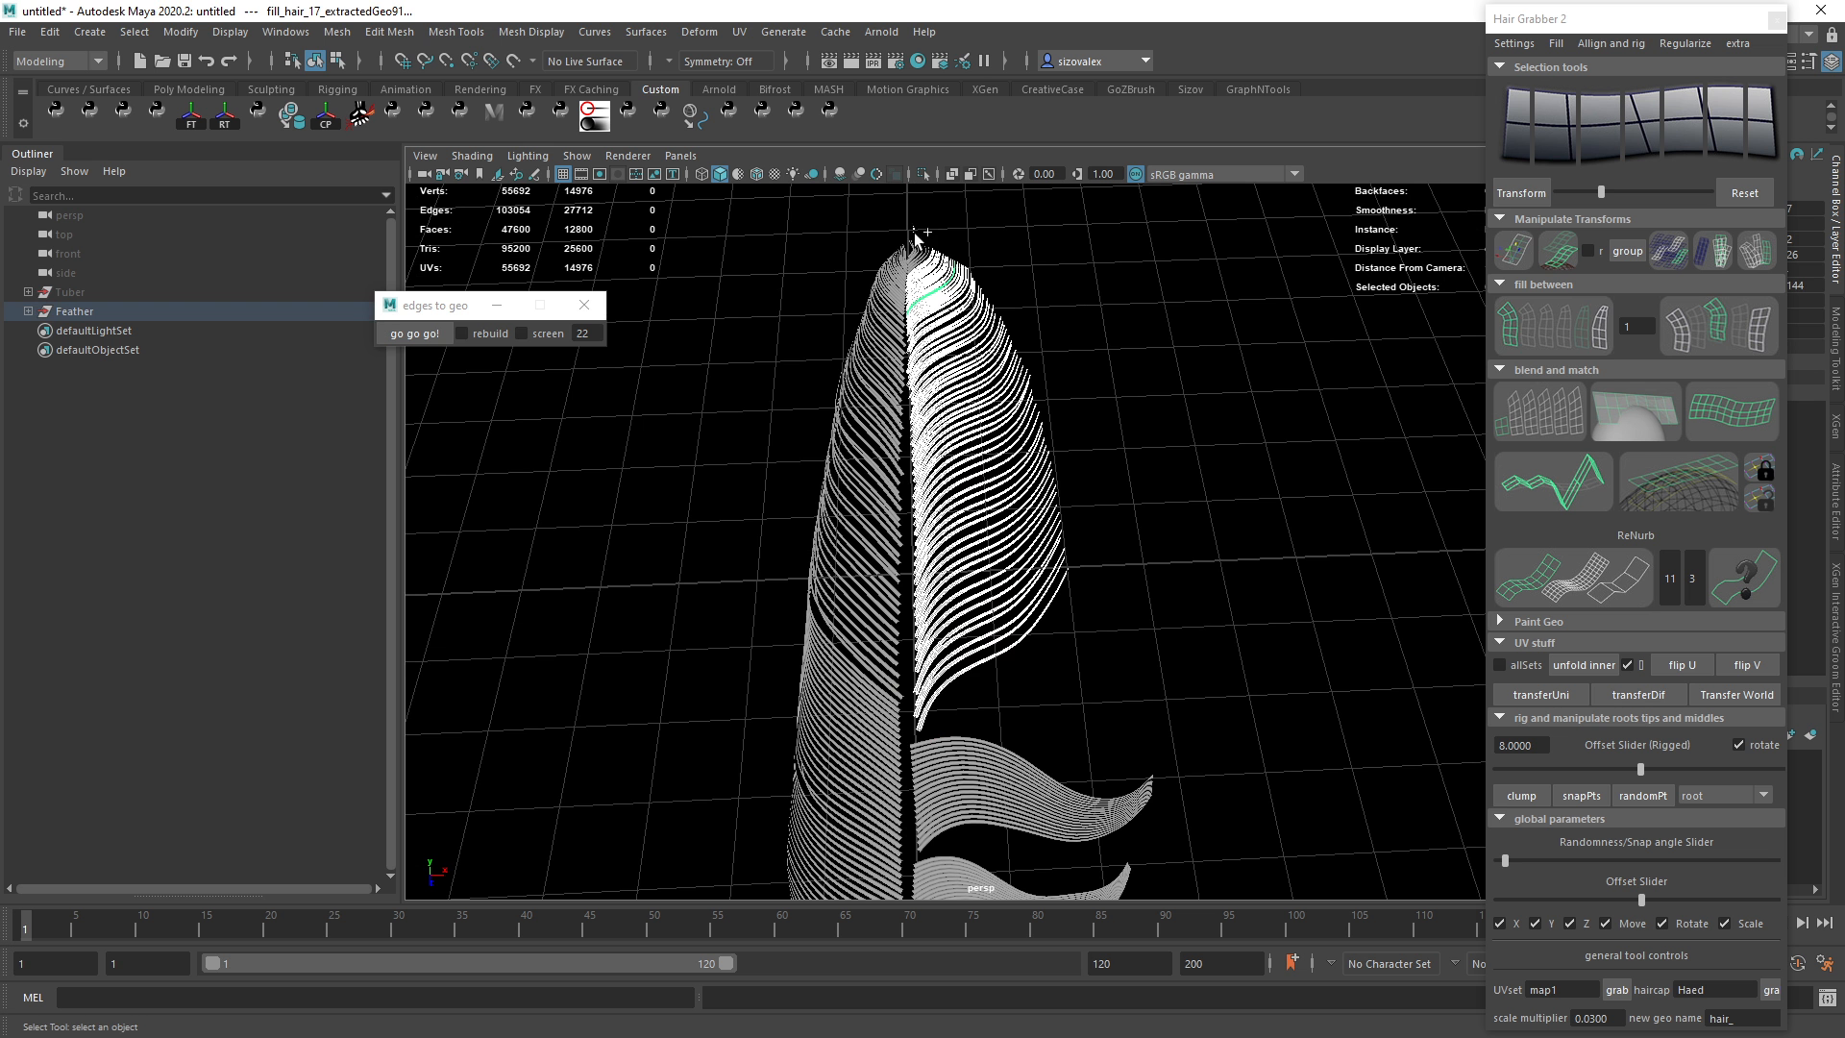
pyautogui.click(1602, 193)
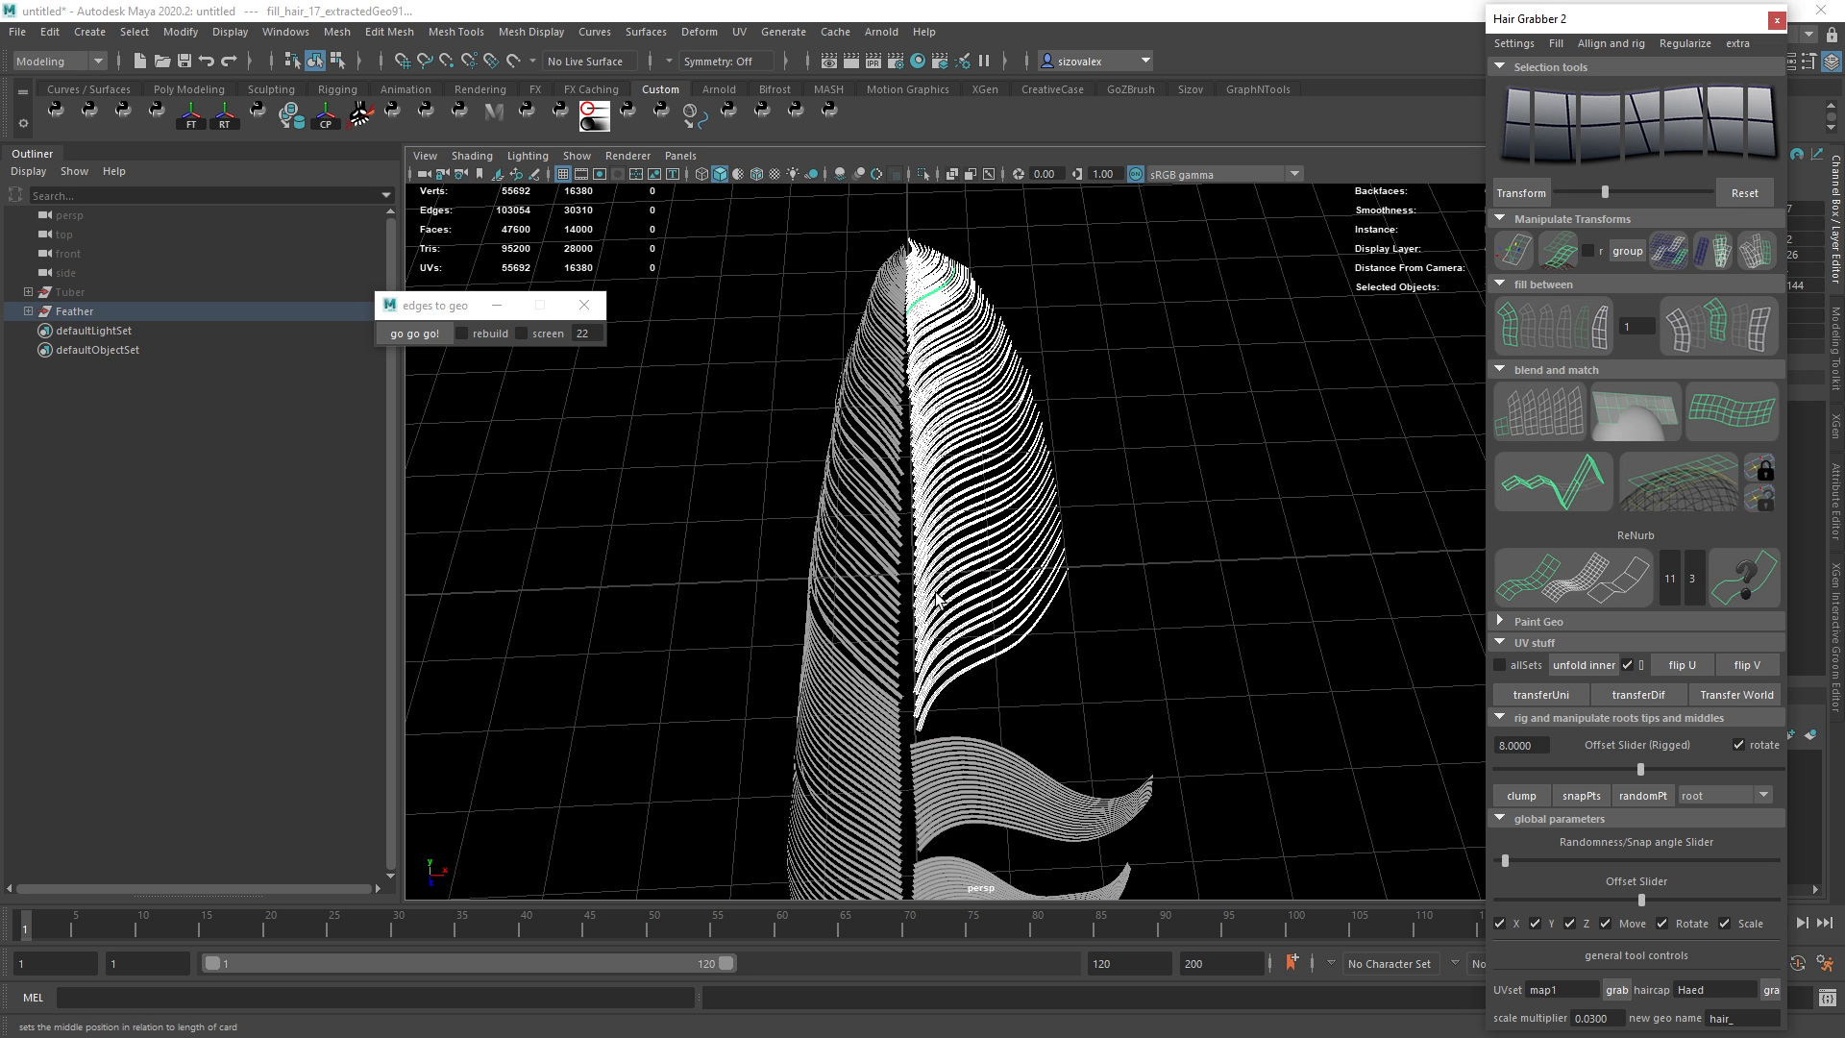
pyautogui.scroll(1, 935, 605)
pyautogui.keyDown('alt'); pyautogui.moveTo(935, 604); pyautogui.dragTo(1013, 609); pyautogui.keyUp('alt')
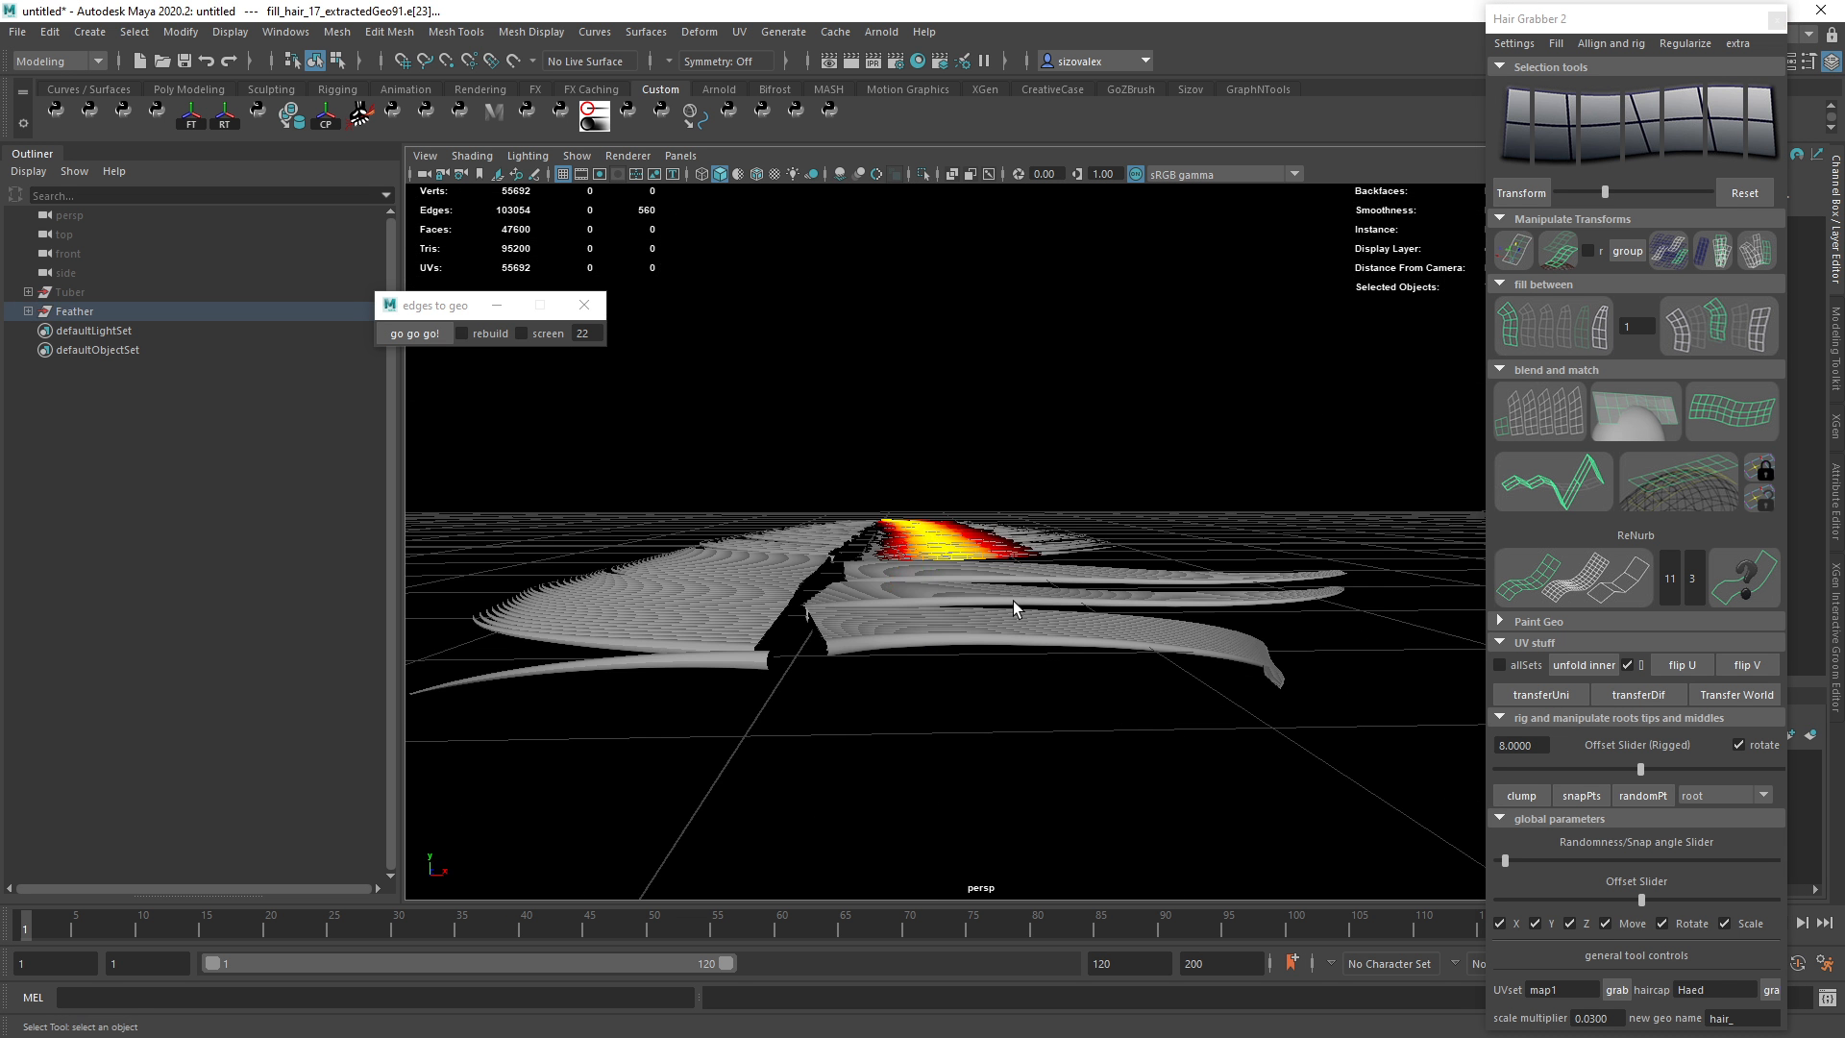
# Move the upper right barbs' middle edges with an adjusted soft selection, and clear the selection.
pyautogui.press('w')
pyautogui.press('b')
pyautogui.moveTo(919, 529)
pyautogui.mouseDown()
pyautogui.moveTo(962, 520)
pyautogui.moveTo(938, 520)
pyautogui.moveTo(927, 576)
pyautogui.moveTo(945, 553)
pyautogui.mouseUp()
pyautogui.hotkey('ctrl', 'z')
pyautogui.press('b')
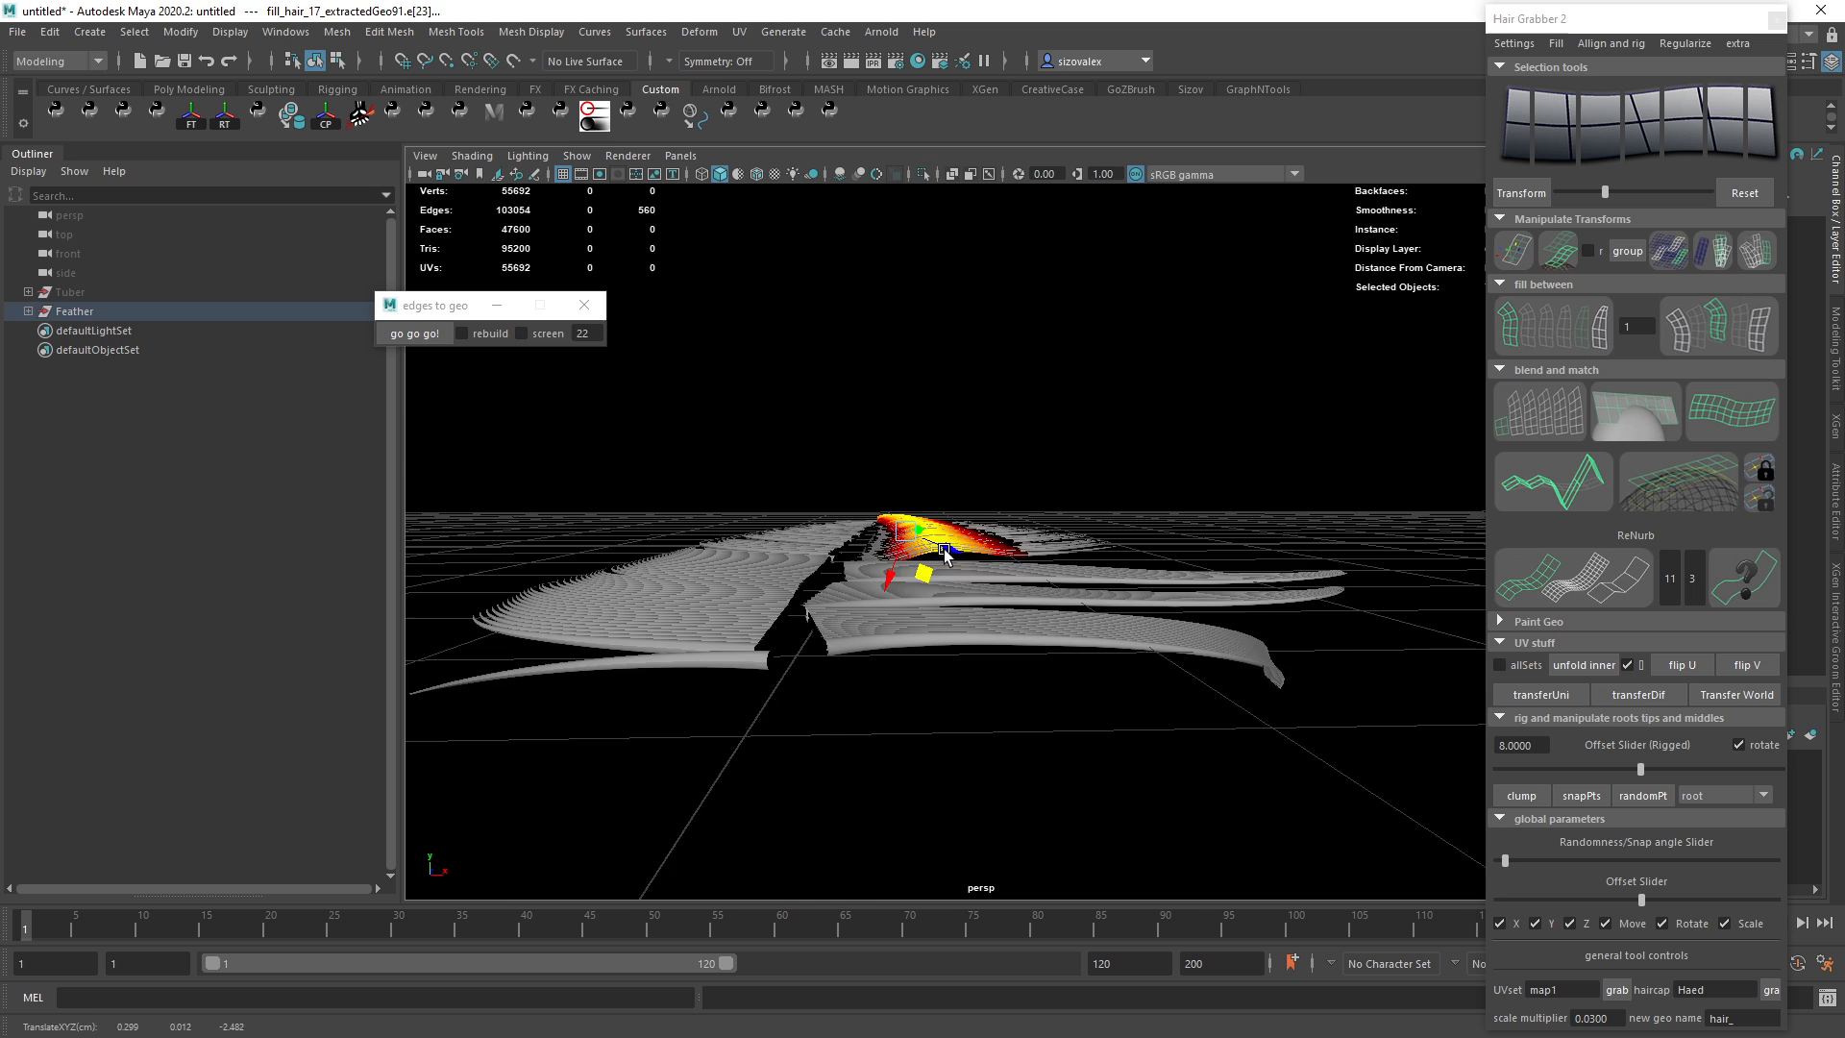
pyautogui.click(1100, 362)
# Try filling between the two lowest barbs of the upper right group, and undo the fill.
pyautogui.keyDown('alt'); pyautogui.moveTo(1100, 362); pyautogui.dragTo(700, 730); pyautogui.keyUp('alt')
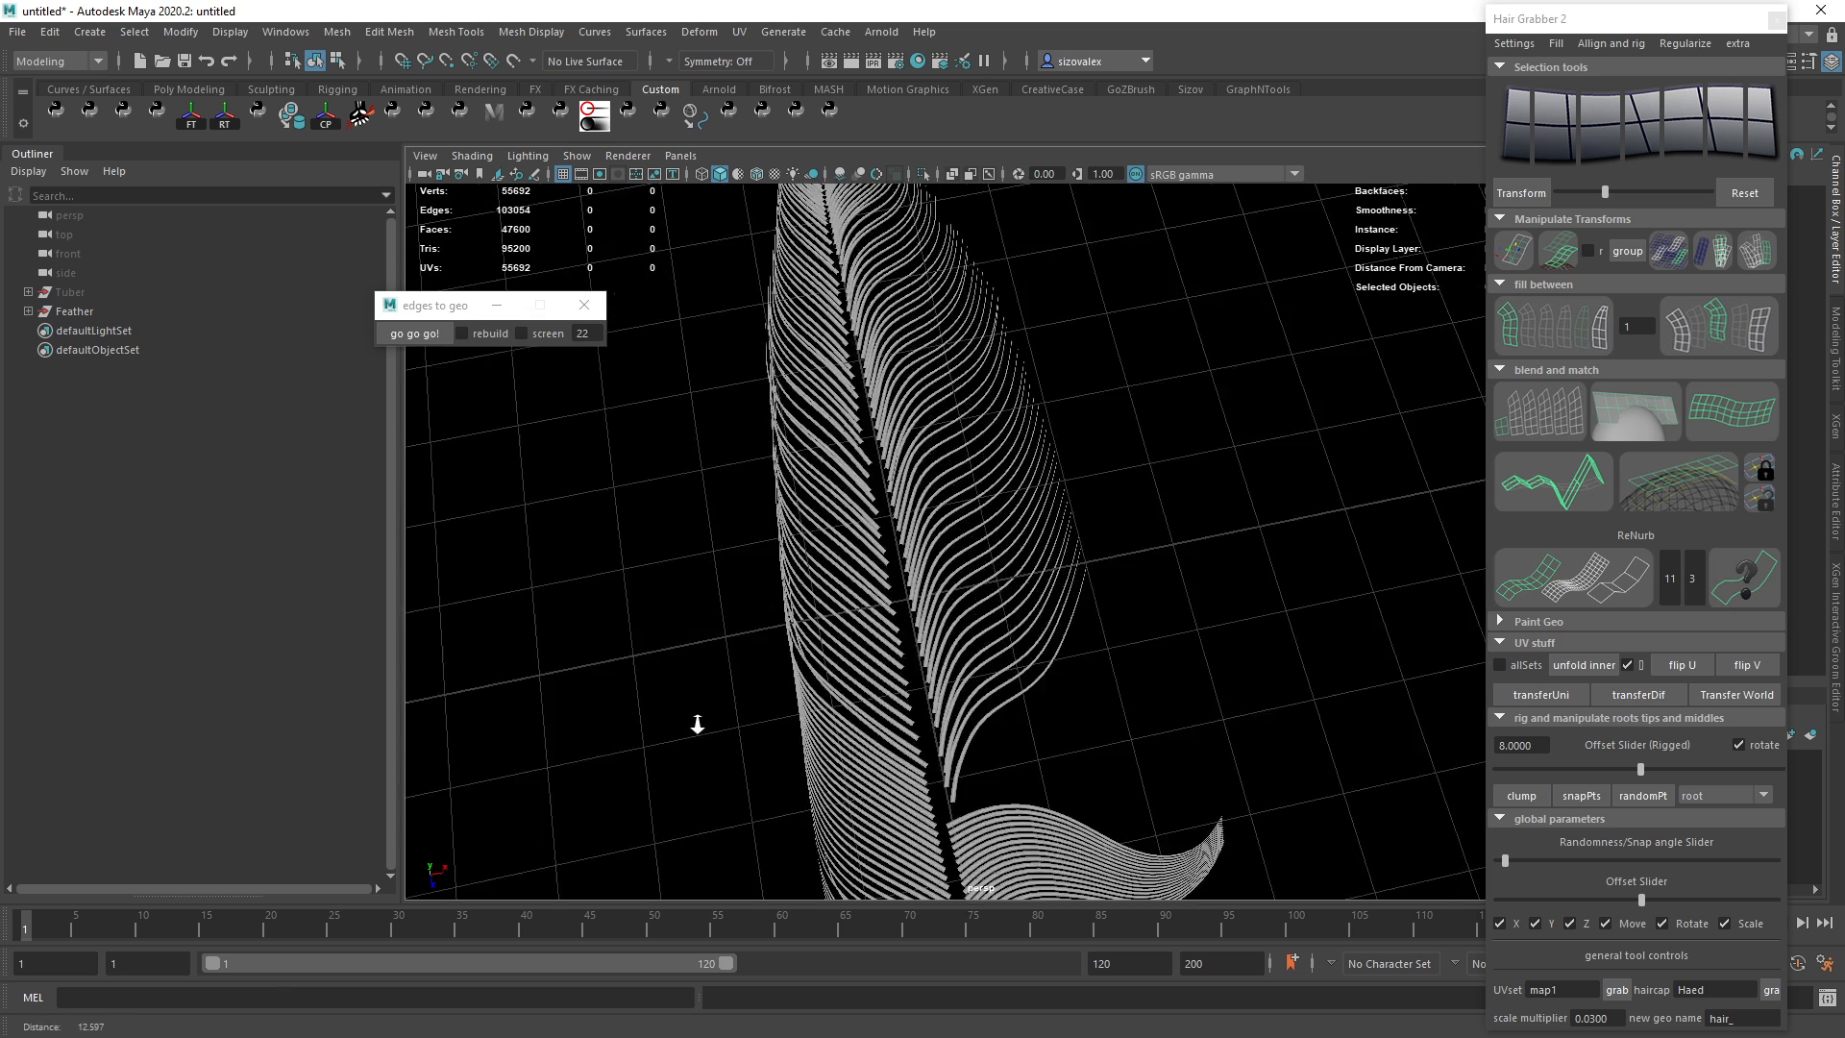
pyautogui.keyDown('alt'); pyautogui.moveTo(701, 729); pyautogui.dragTo(1029, 648, button='right'); pyautogui.keyUp('alt')
pyautogui.click(1026, 578)
pyautogui.keyDown('shift'); pyautogui.moveTo(1025, 532); pyautogui.dragTo(1037, 543); pyautogui.keyUp('shift')
pyautogui.scroll(-1, 1084, 519)
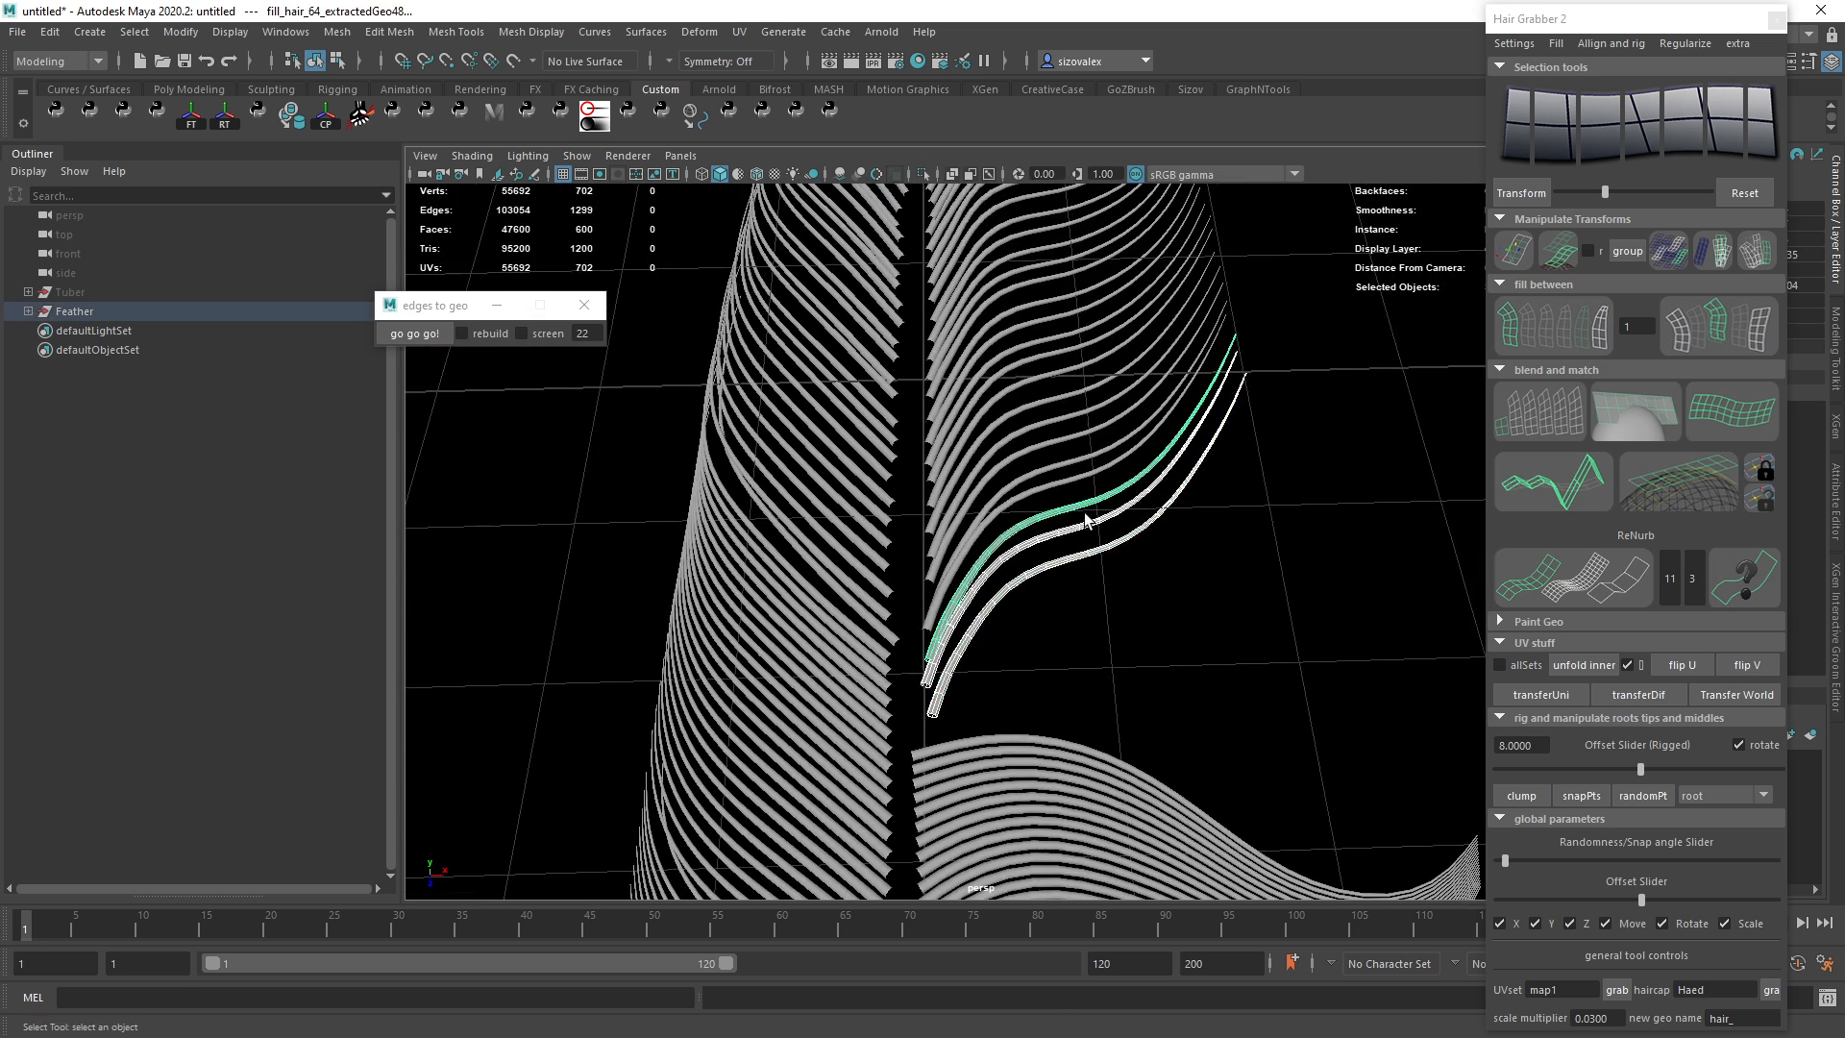
pyautogui.hotkey('ctrl', 'z')
pyautogui.keyDown('shift'); pyautogui.click(1091, 523); pyautogui.keyUp('shift')
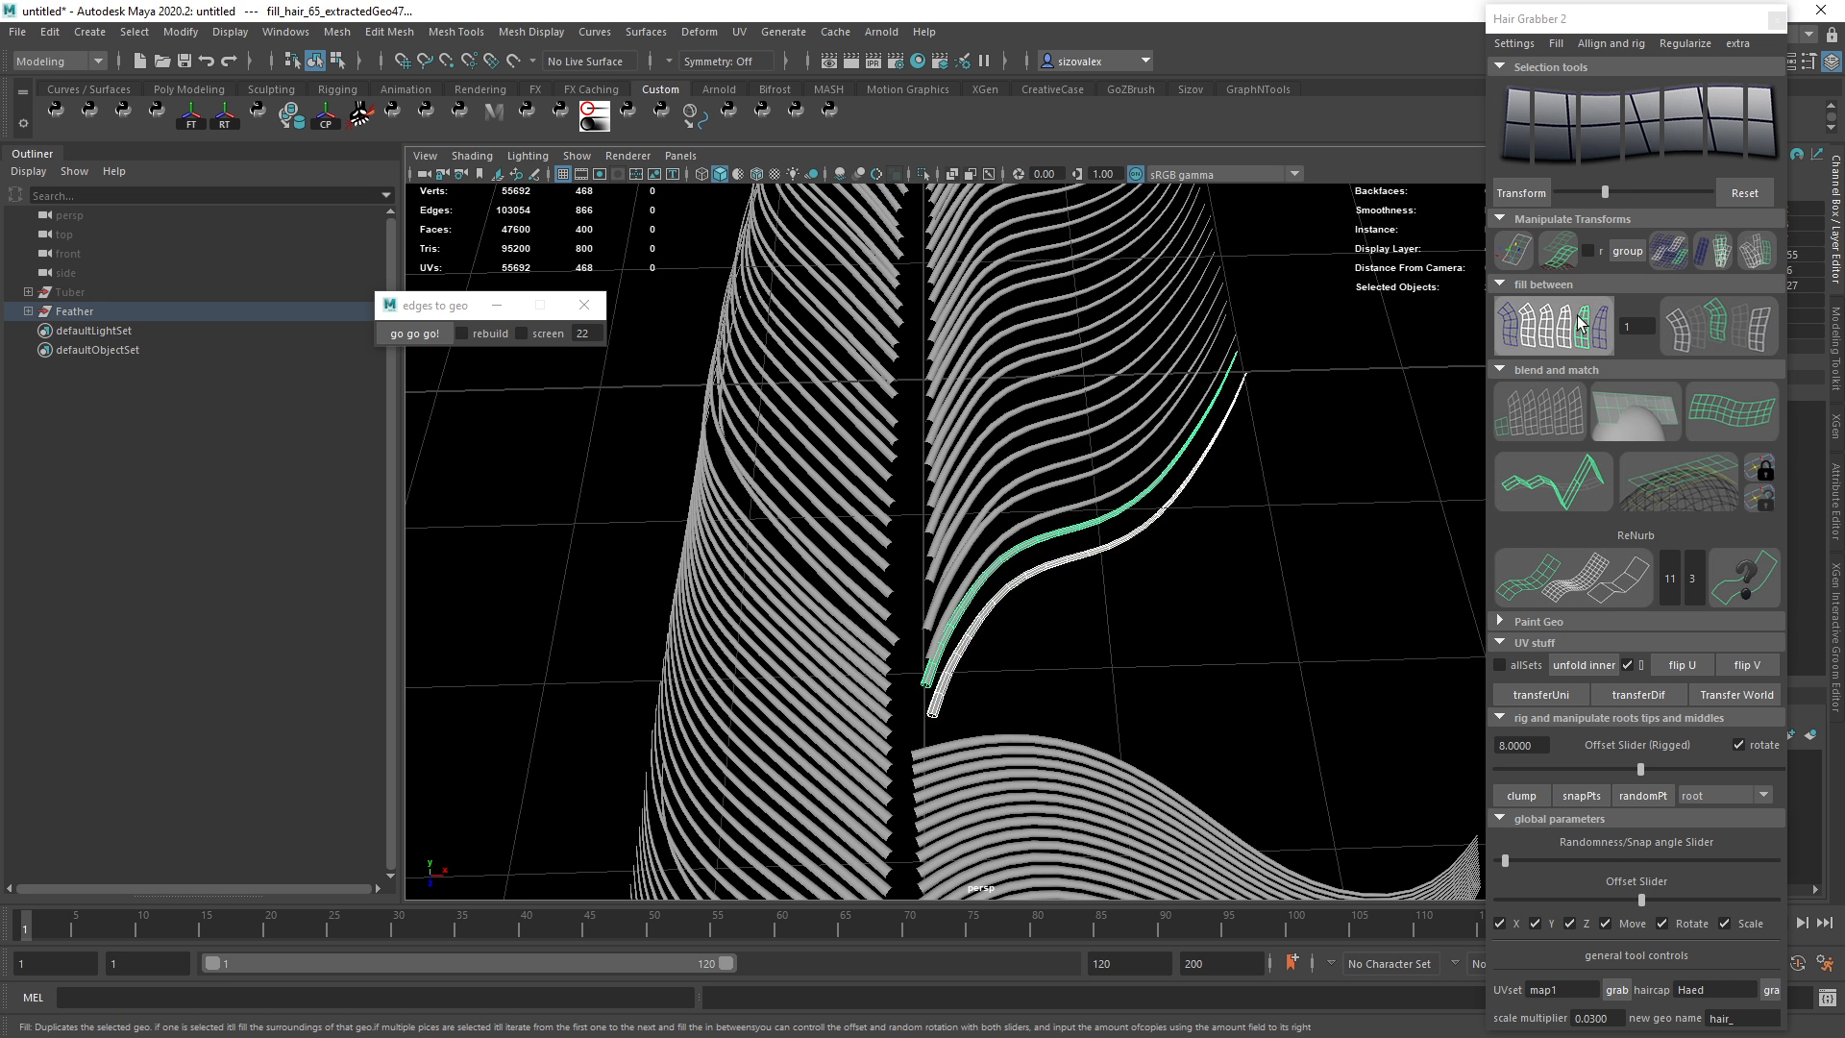
pyautogui.click(1516, 327)
pyautogui.scroll(5, 1254, 404)
pyautogui.hotkey('ctrl', 'z')
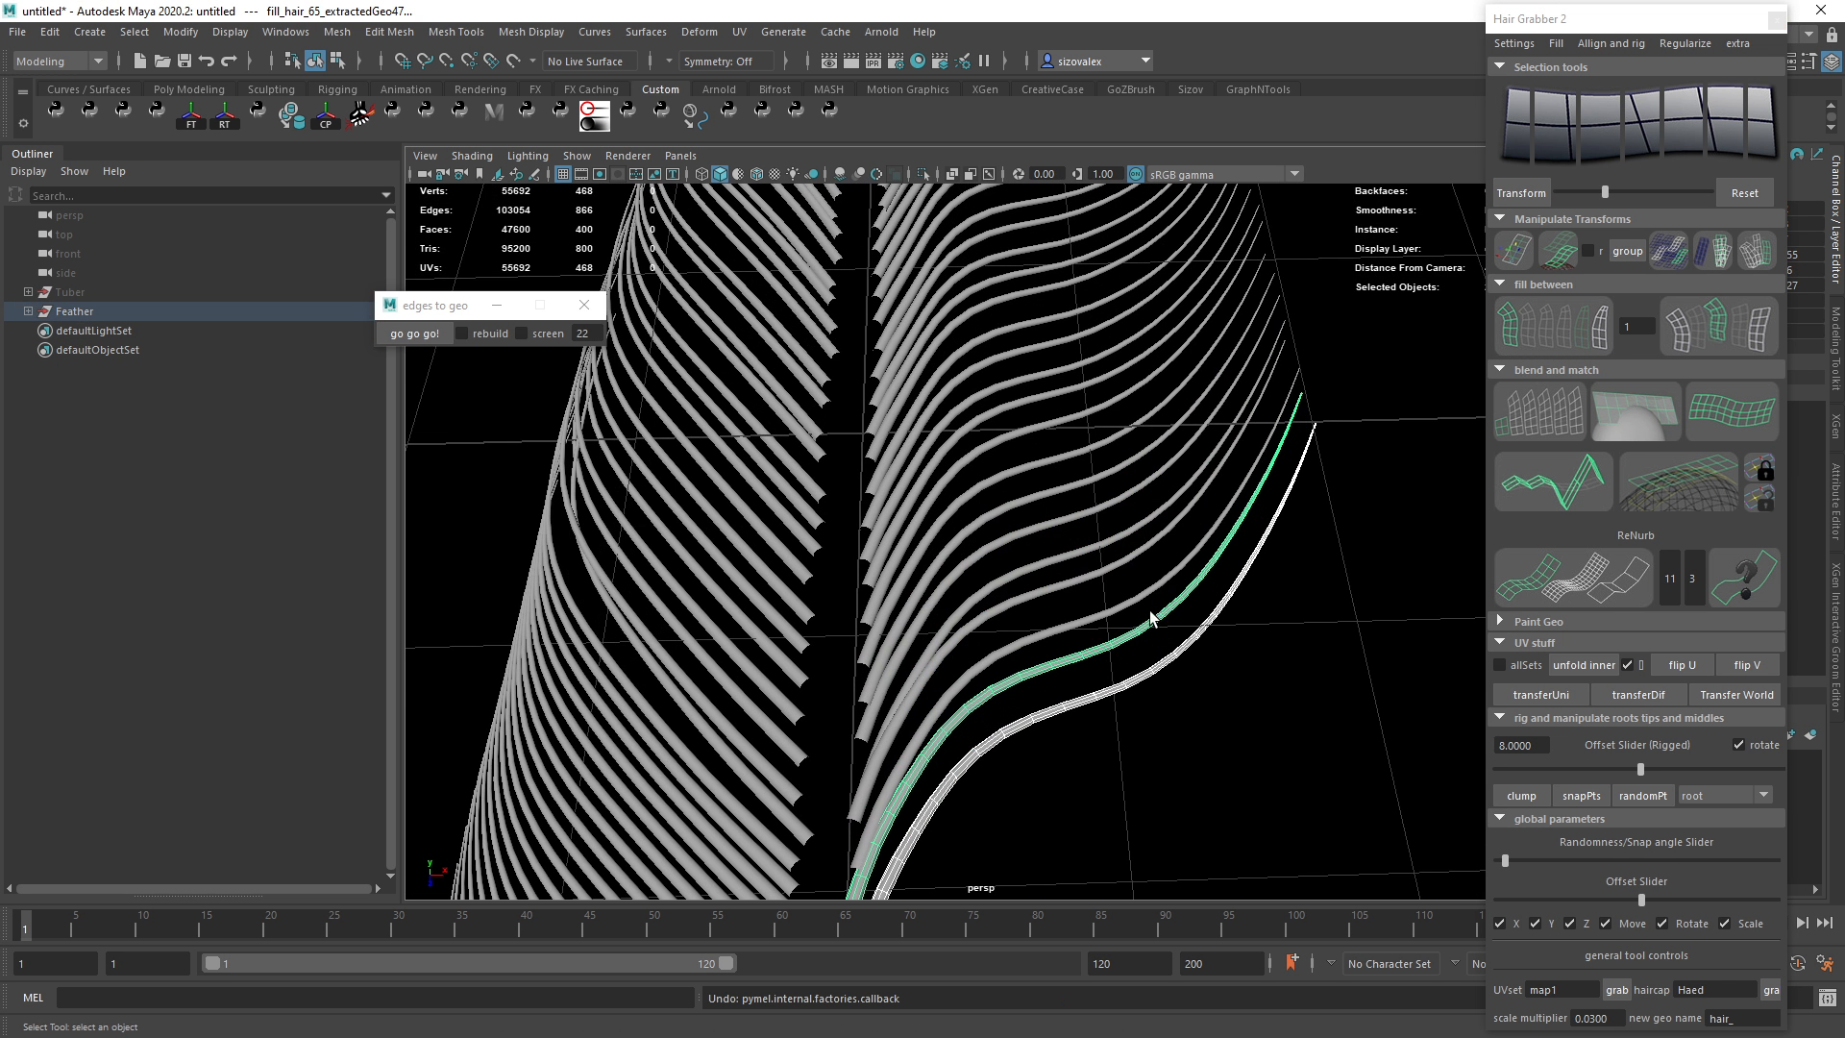
# Try filling between a region-selected group of upper right barbs, and undo the fill.
pyautogui.click(1096, 661)
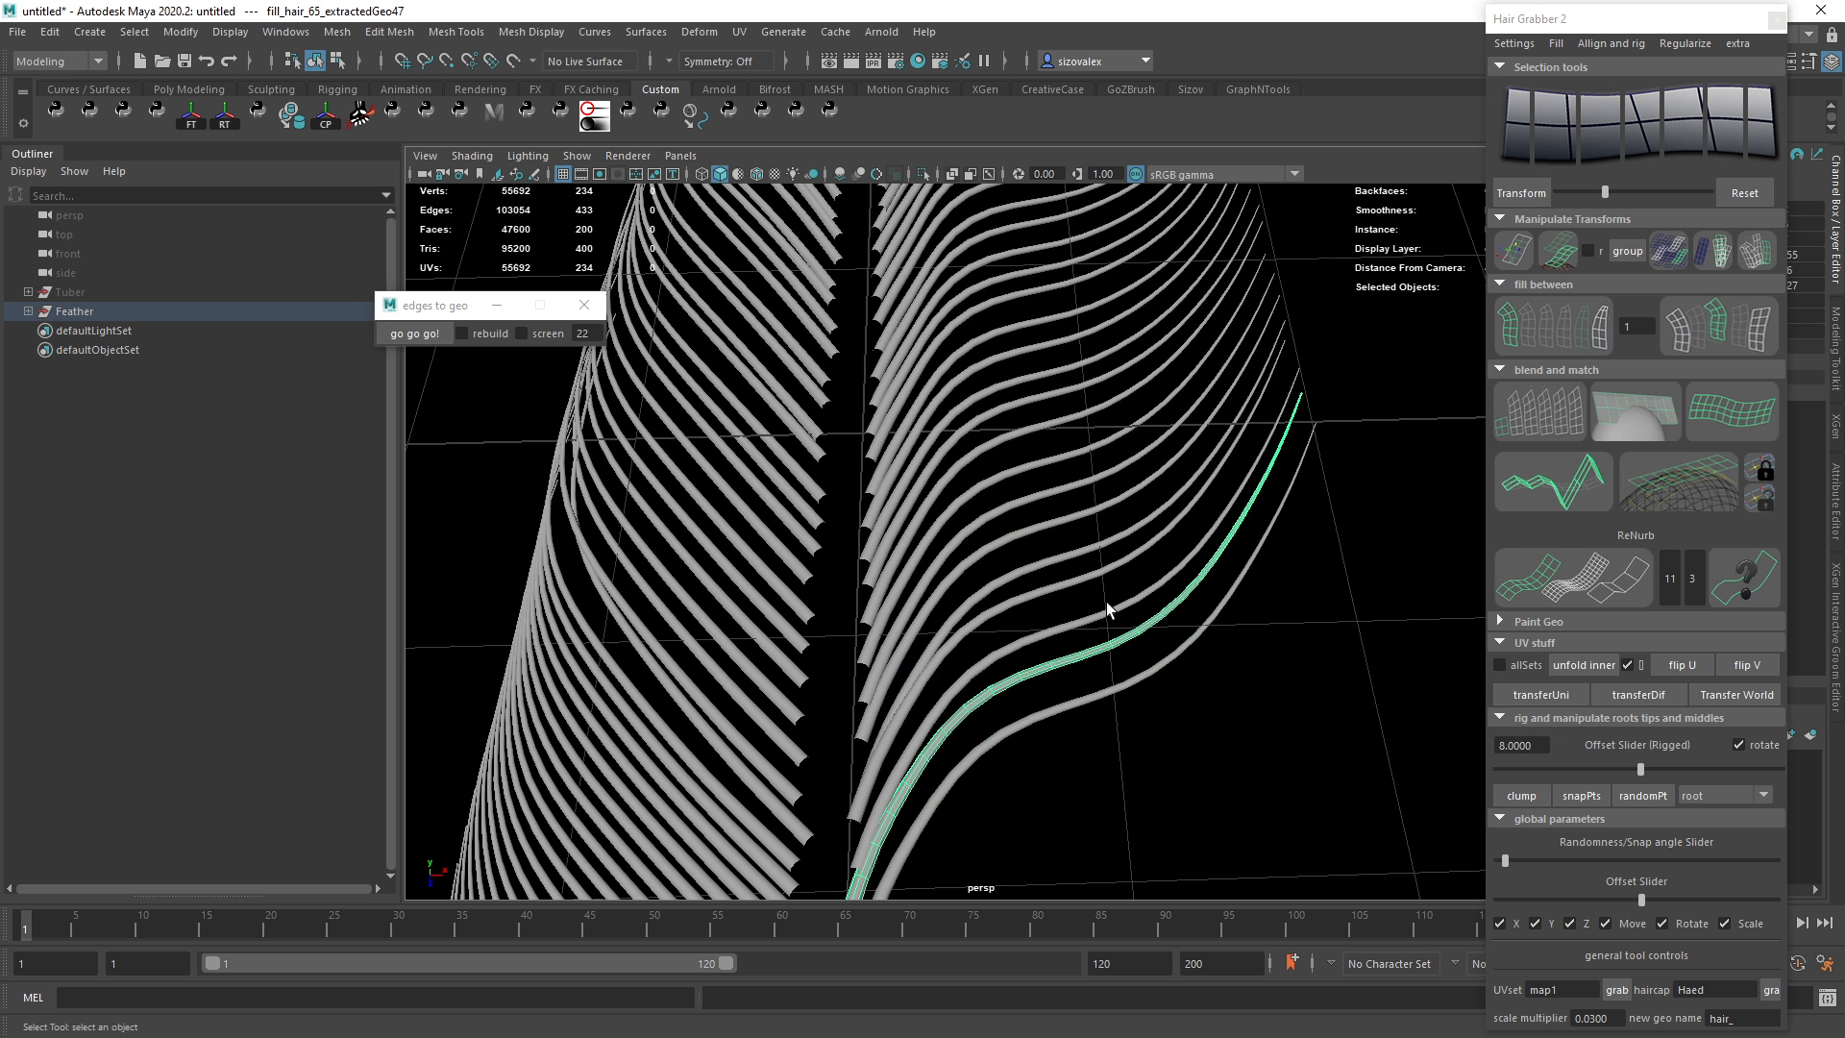
pyautogui.keyDown('alt'); pyautogui.moveTo(1095, 679); pyautogui.dragTo(886, 475, button='right'); pyautogui.keyUp('alt')
pyautogui.moveTo(1014, 314); pyautogui.dragTo(1171, 681)
pyautogui.keyDown('alt'); pyautogui.moveTo(1168, 663); pyautogui.dragTo(1140, 524); pyautogui.keyUp('alt')
pyautogui.click(1547, 326)
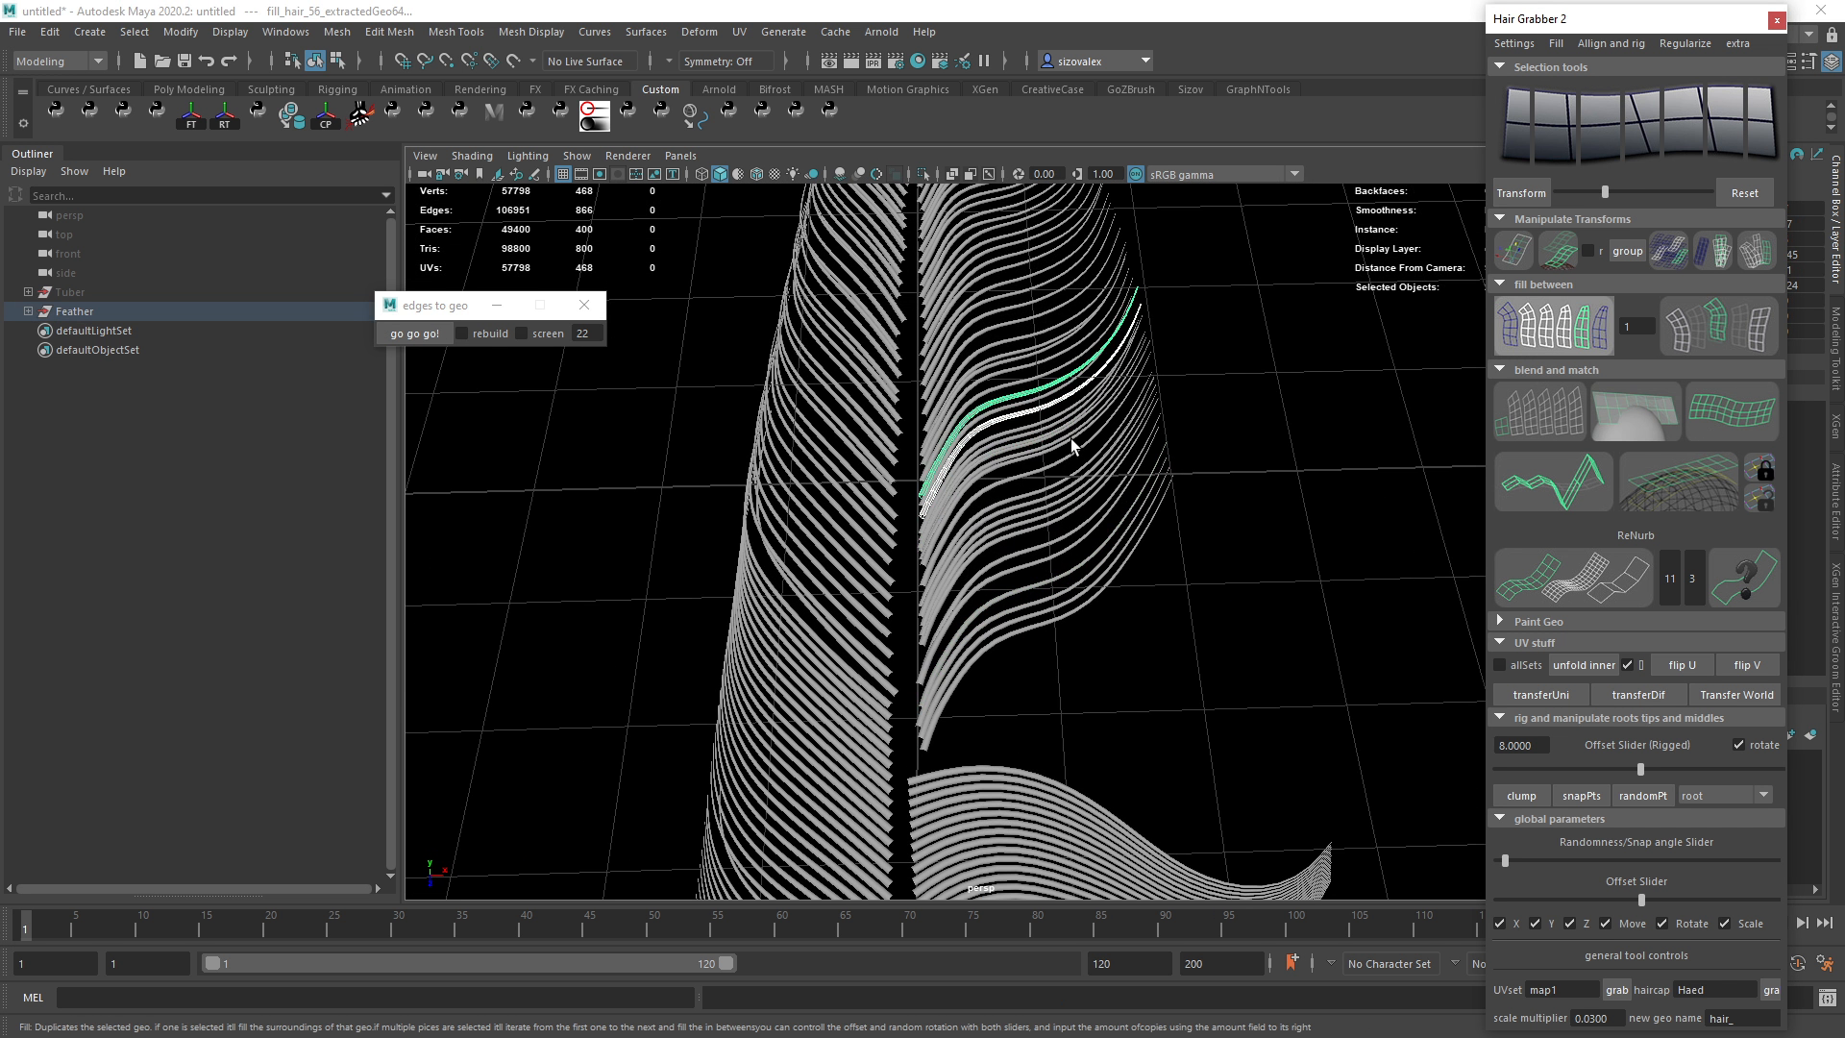
pyautogui.keyDown('alt'); pyautogui.moveTo(1072, 445); pyautogui.dragTo(1222, 514); pyautogui.keyUp('alt')
pyautogui.hotkey('ctrl', 'z')
# Select the lower barbs of the upper right group one after another, working in order toward the tip.
pyautogui.keyDown('alt'); pyautogui.moveTo(1094, 511); pyautogui.dragTo(1110, 671); pyautogui.keyUp('alt')
pyautogui.keyDown('shift'); pyautogui.moveTo(1090, 604); pyautogui.dragTo(1057, 561); pyautogui.keyUp('shift')
pyautogui.keyDown('shift'); pyautogui.moveTo(1043, 519); pyautogui.dragTo(1047, 528); pyautogui.keyUp('shift')
pyautogui.keyDown('shift'); pyautogui.click(1042, 472); pyautogui.keyUp('shift')
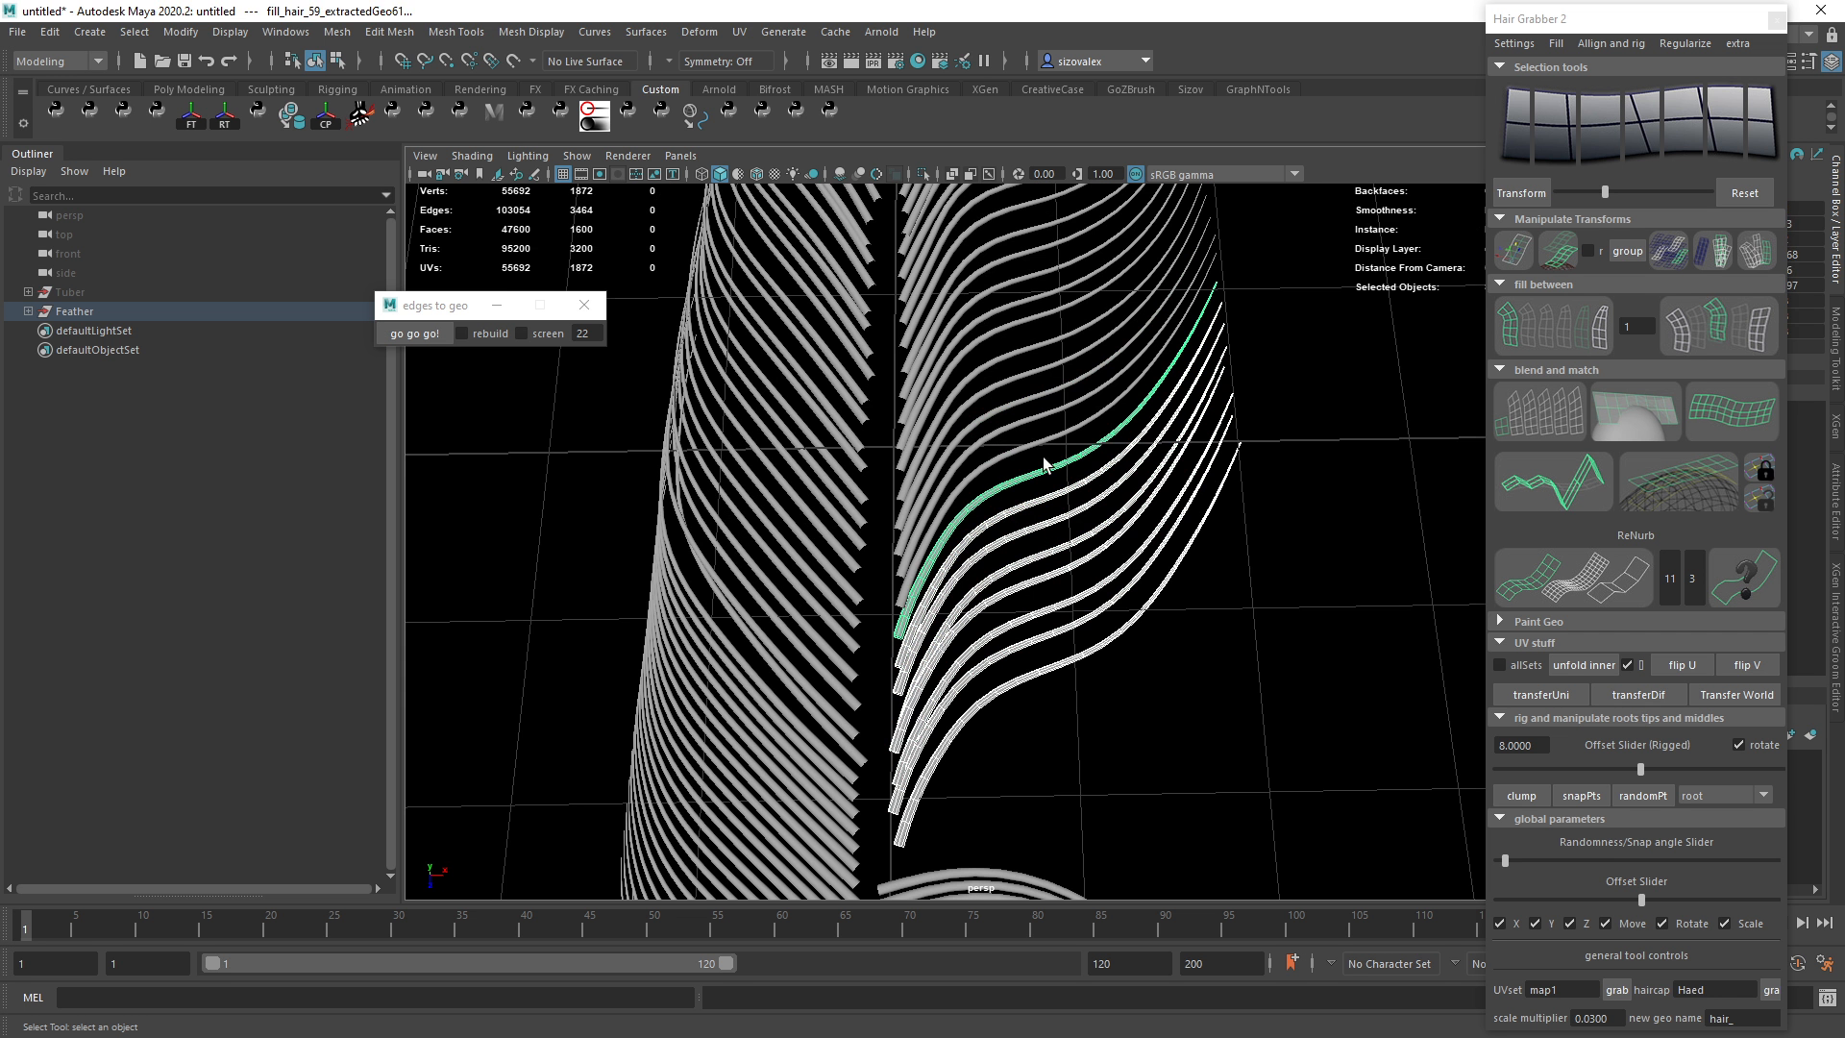
pyautogui.keyDown('shift'); pyautogui.click(1033, 419); pyautogui.keyUp('shift')
pyautogui.keyDown('shift'); pyautogui.click(1029, 384); pyautogui.keyUp('shift')
pyautogui.keyDown('shift'); pyautogui.click(1036, 363); pyautogui.keyUp('shift')
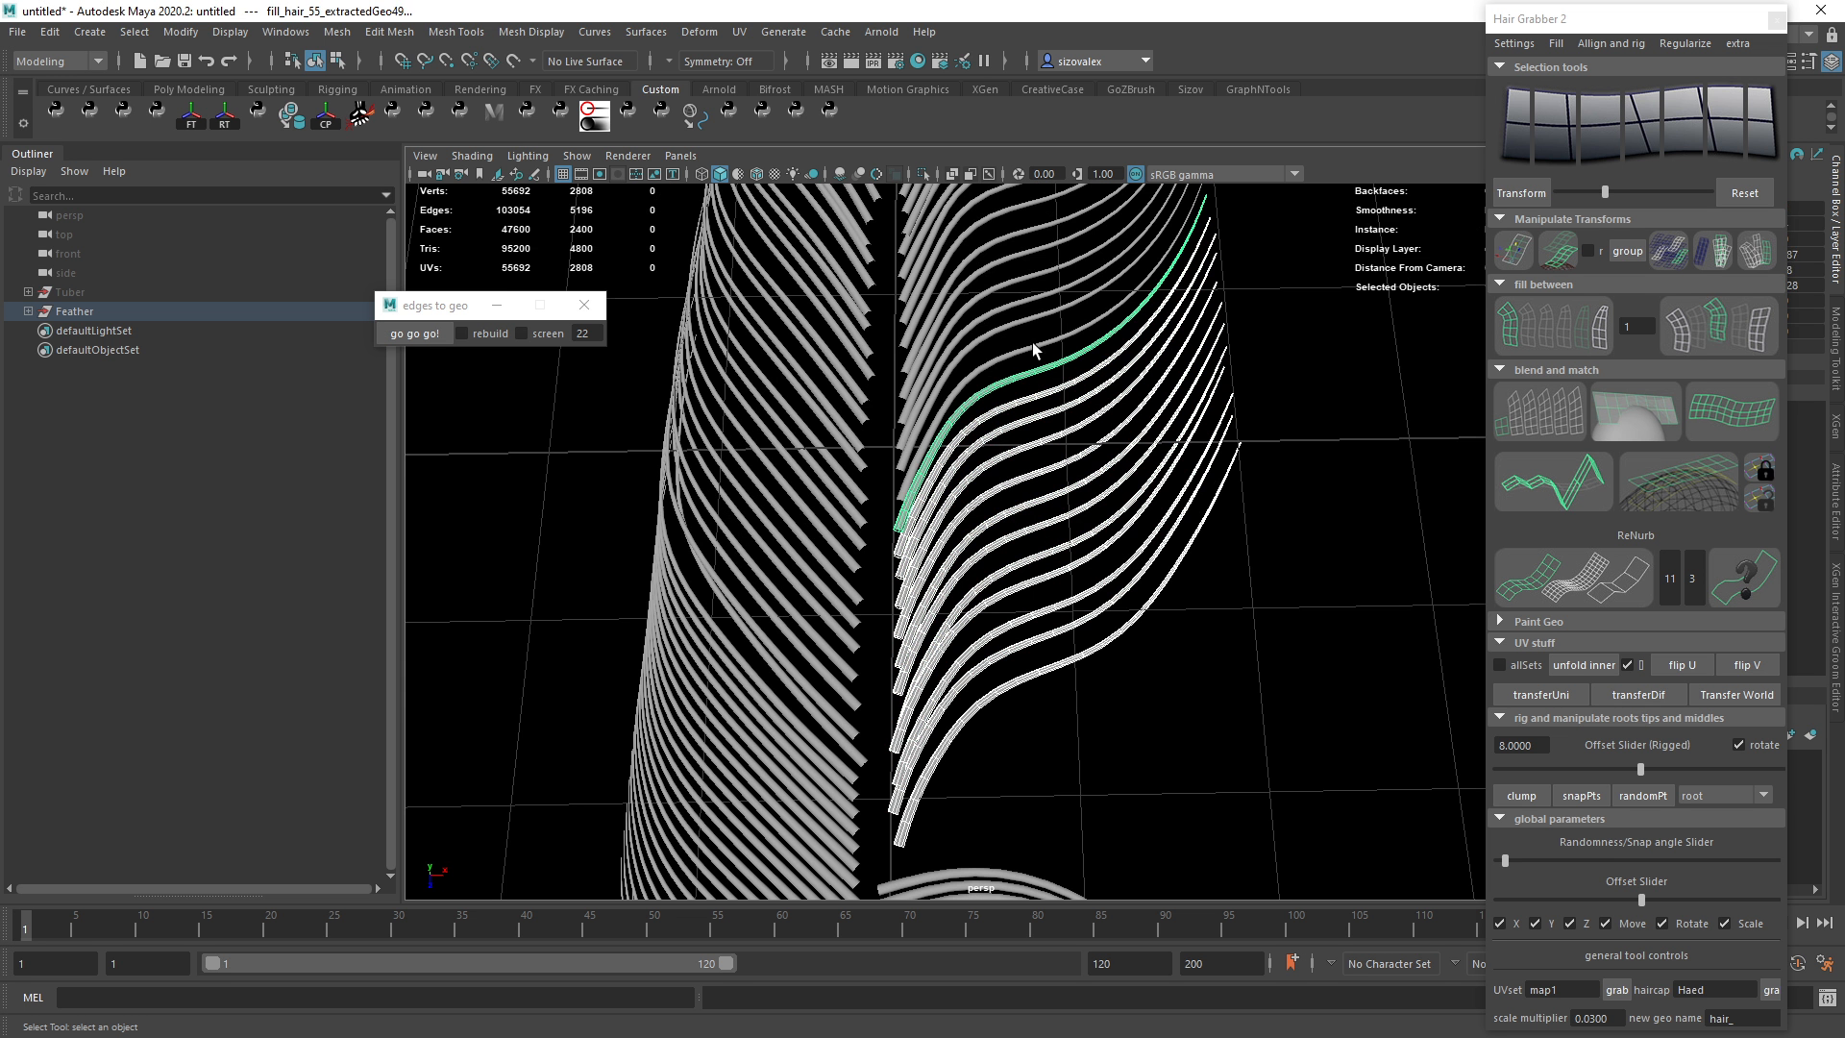
pyautogui.keyDown('shift'); pyautogui.click(1040, 342); pyautogui.keyUp('shift')
pyautogui.keyDown('shift'); pyautogui.click(1037, 321); pyautogui.keyUp('shift')
pyautogui.keyDown('shift'); pyautogui.click(1046, 302); pyautogui.keyUp('shift')
pyautogui.keyDown('shift'); pyautogui.click(1038, 280); pyautogui.keyUp('shift')
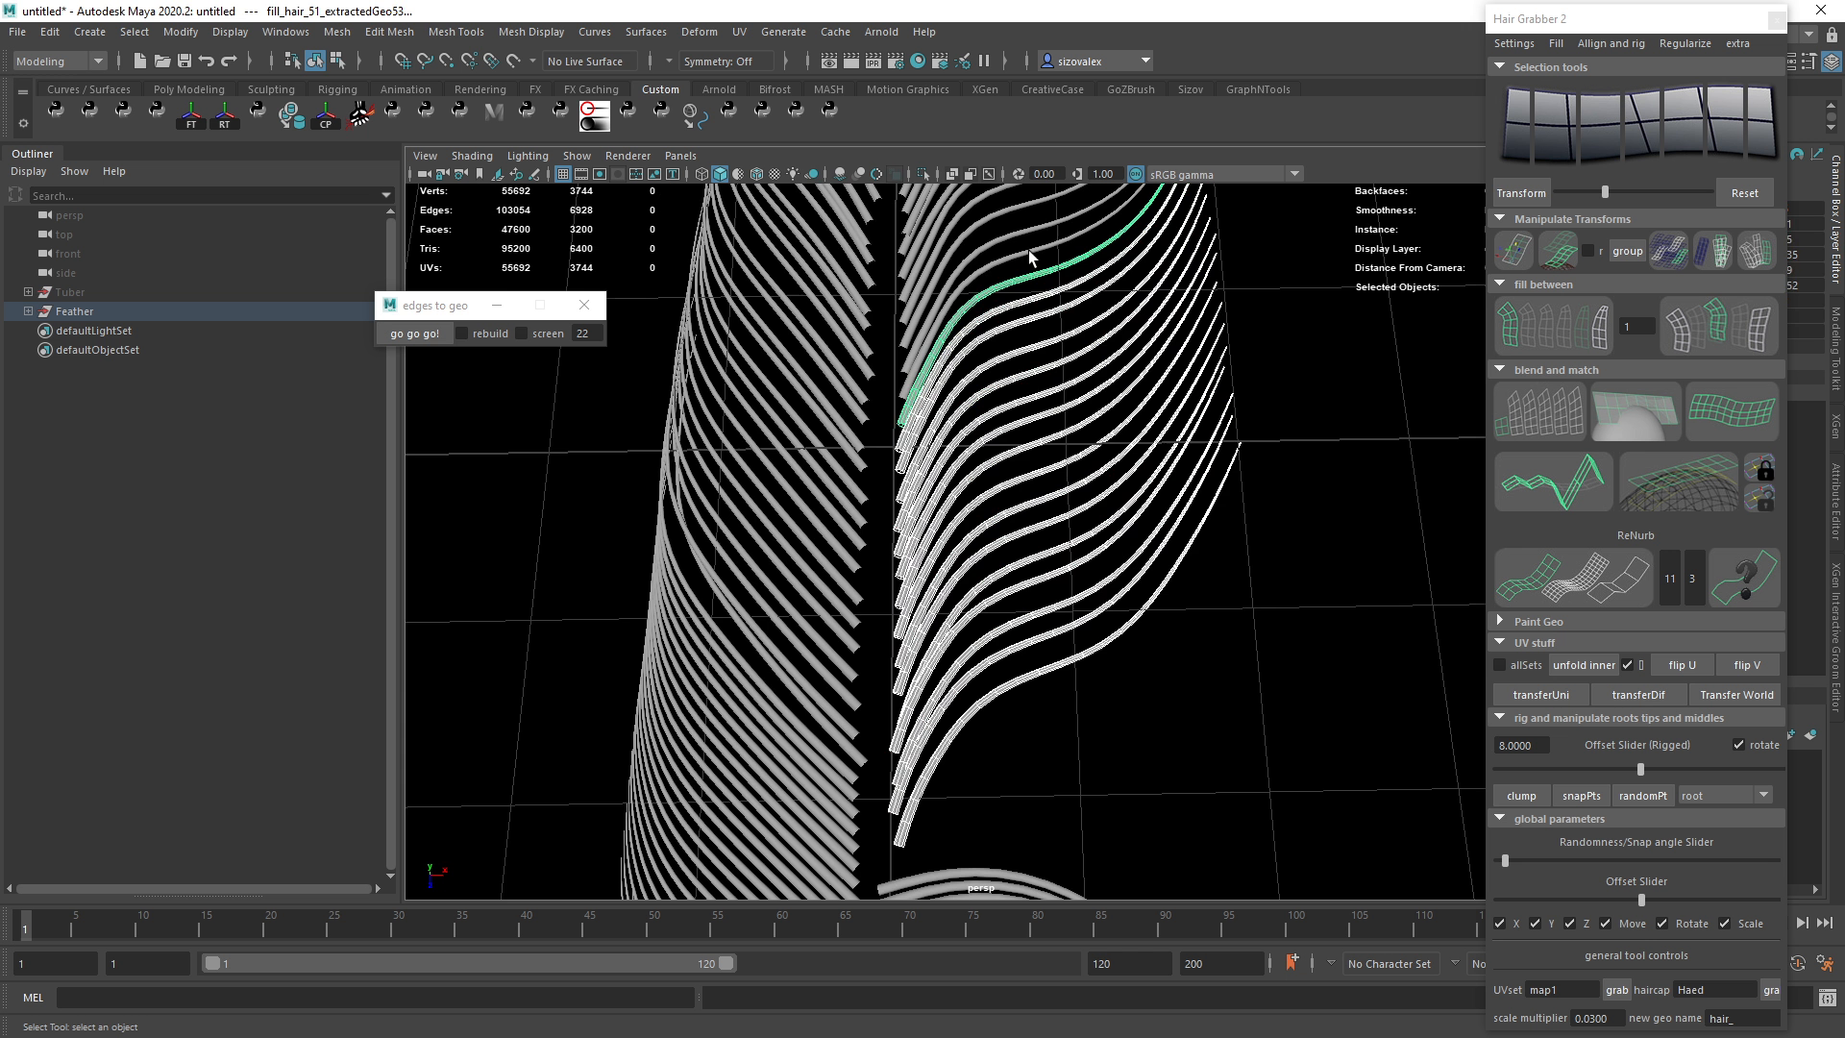
pyautogui.keyDown('shift'); pyautogui.click(1033, 258); pyautogui.keyUp('shift')
pyautogui.keyDown('shift'); pyautogui.click(1042, 236); pyautogui.keyUp('shift')
# Extend the ordered selection up the right side to 25 barbs, and fill between them.
pyautogui.keyDown('alt'); pyautogui.moveTo(1076, 223); pyautogui.dragTo(946, 235); pyautogui.keyUp('alt')
pyautogui.keyDown('alt'); pyautogui.moveTo(946, 236); pyautogui.dragTo(946, 481, button='middle'); pyautogui.keyUp('alt')
pyautogui.keyDown('alt'); pyautogui.moveTo(947, 481); pyautogui.dragTo(1057, 543, button='right'); pyautogui.keyUp('alt')
pyautogui.keyDown('alt'); pyautogui.moveTo(1057, 543); pyautogui.dragTo(984, 637, button='middle'); pyautogui.keyUp('alt')
pyautogui.keyDown('shift'); pyautogui.click(1001, 574); pyautogui.keyUp('shift')
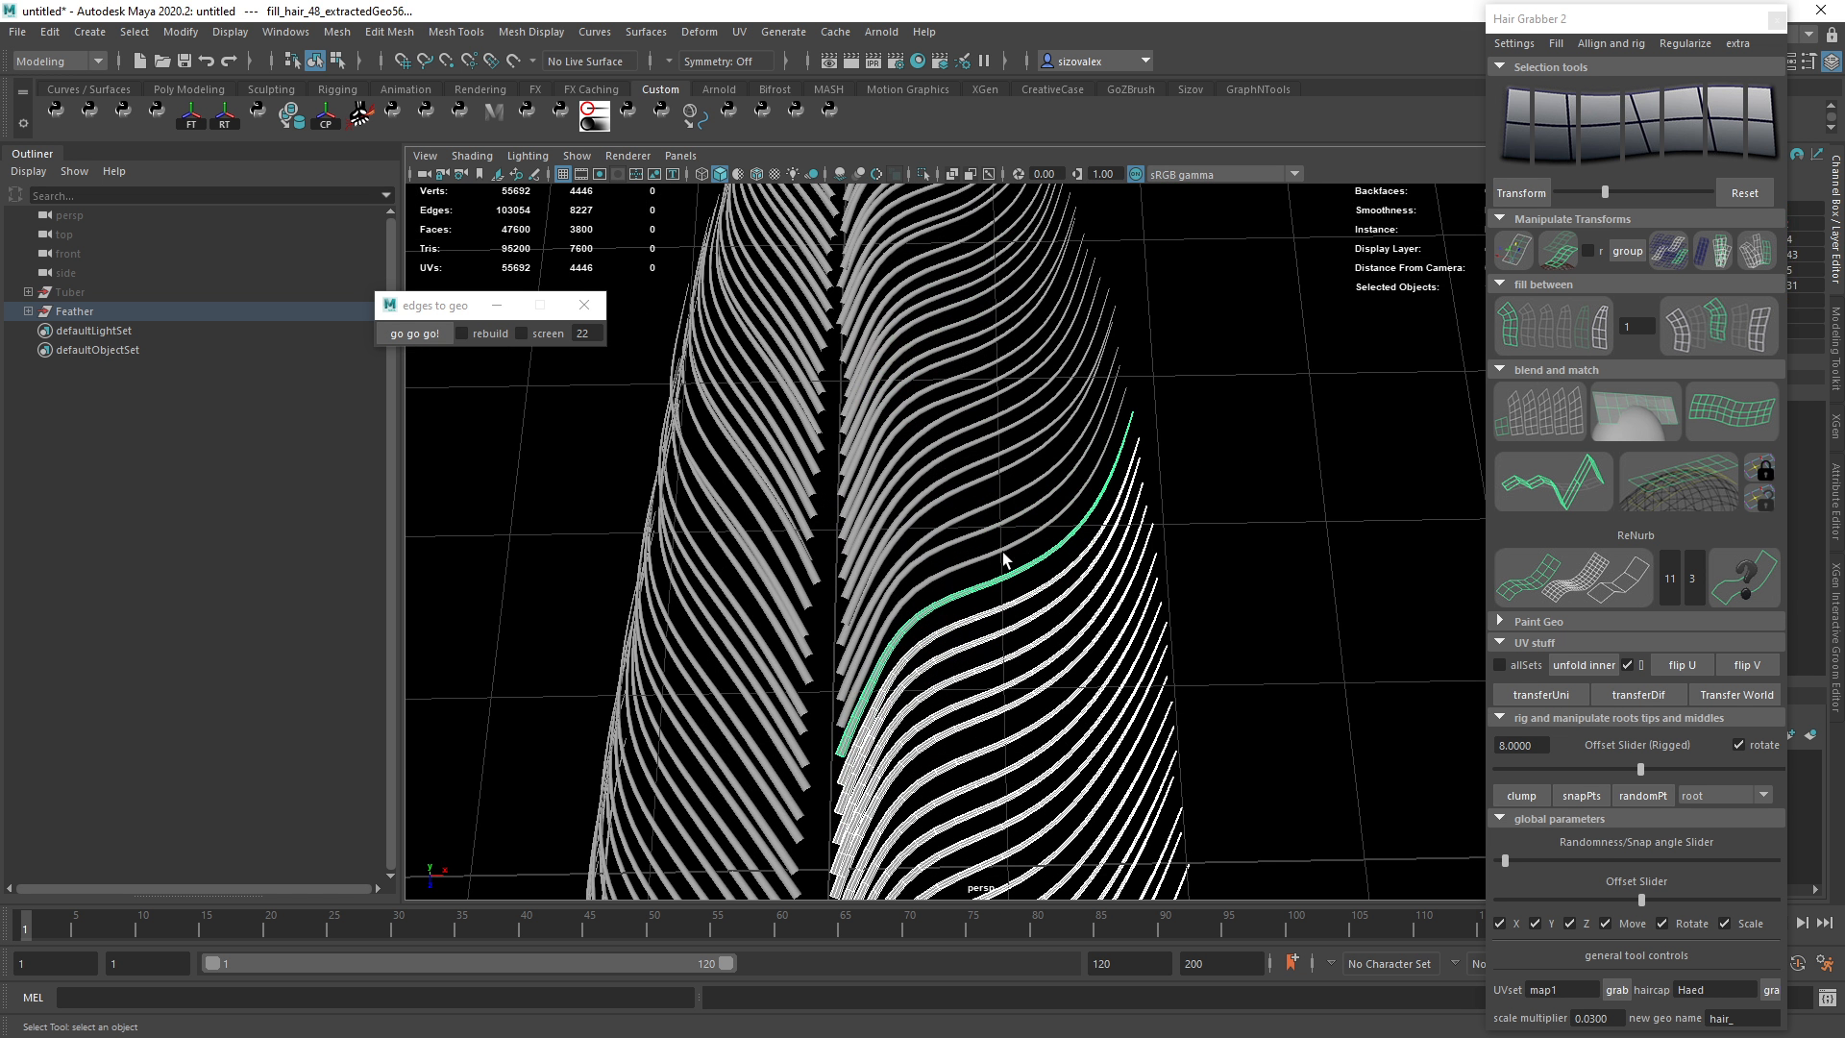
pyautogui.keyDown('shift'); pyautogui.click(999, 541); pyautogui.keyUp('shift')
pyautogui.keyDown('shift'); pyautogui.click(993, 523); pyautogui.keyUp('shift')
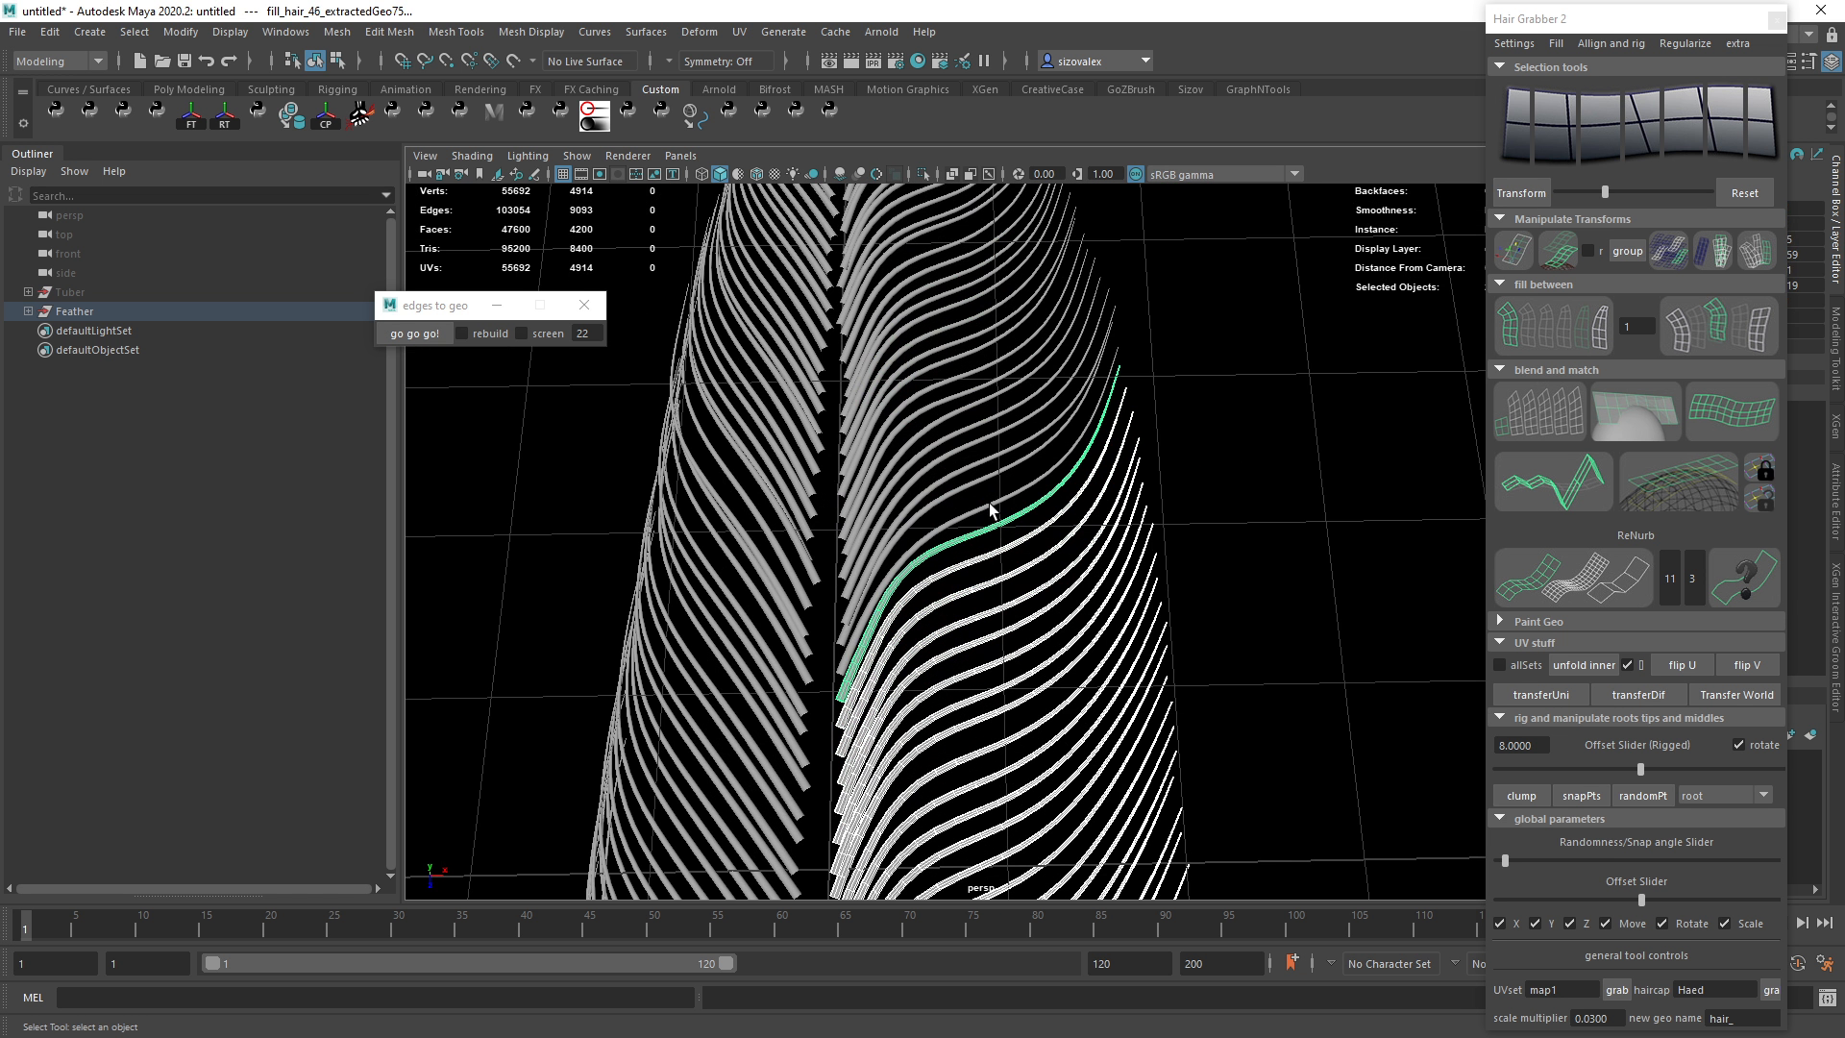
pyautogui.keyDown('shift'); pyautogui.click(988, 500); pyautogui.keyUp('shift')
pyautogui.keyDown('shift'); pyautogui.click(990, 472); pyautogui.keyUp('shift')
pyautogui.keyDown('shift'); pyautogui.click(1002, 455); pyautogui.keyUp('shift')
pyautogui.keyDown('shift'); pyautogui.click(1014, 448); pyautogui.keyUp('shift')
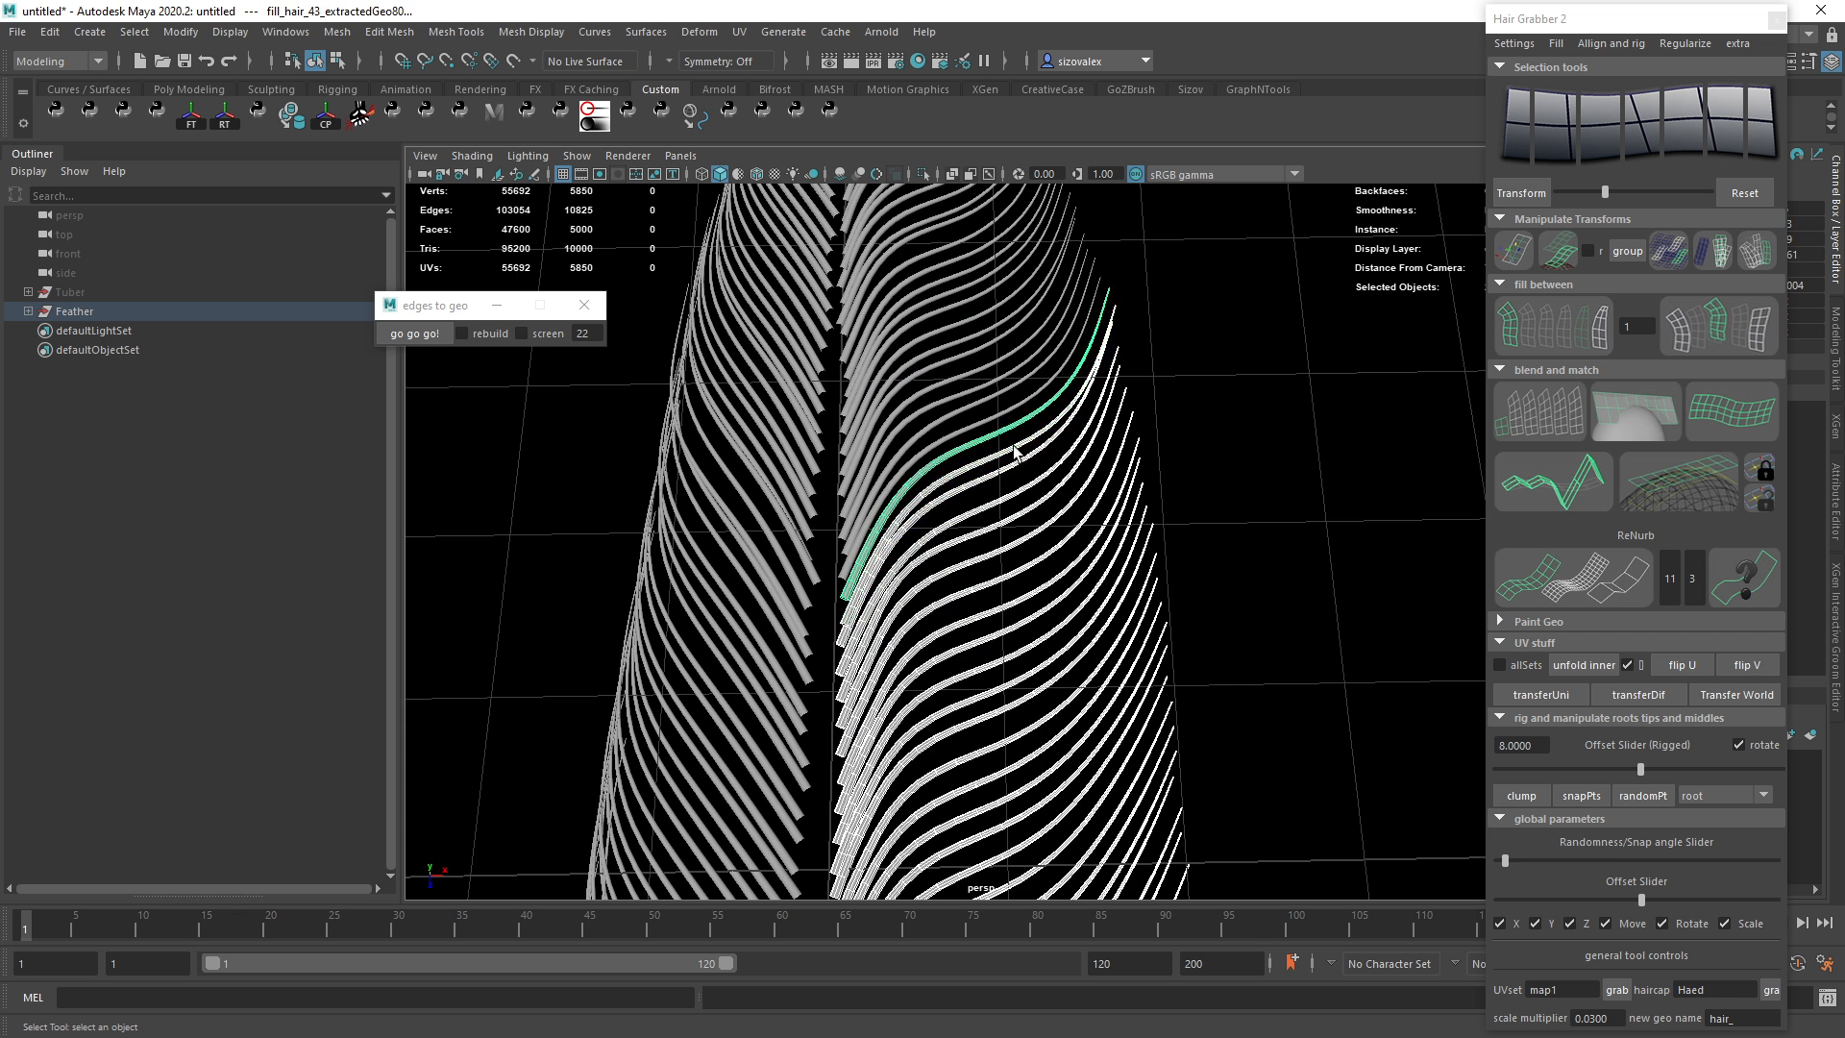
pyautogui.keyDown('alt'); pyautogui.moveTo(986, 381); pyautogui.dragTo(1003, 529, button='middle'); pyautogui.keyUp('alt')
pyautogui.keyDown('alt'); pyautogui.moveTo(1003, 528); pyautogui.dragTo(699, 577, button='right'); pyautogui.keyUp('alt')
pyautogui.keyDown('alt'); pyautogui.moveTo(953, 576); pyautogui.dragTo(920, 391, button='middle'); pyautogui.keyUp('alt')
pyautogui.keyDown('alt'); pyautogui.moveTo(919, 390); pyautogui.dragTo(1086, 389, button='right'); pyautogui.keyUp('alt')
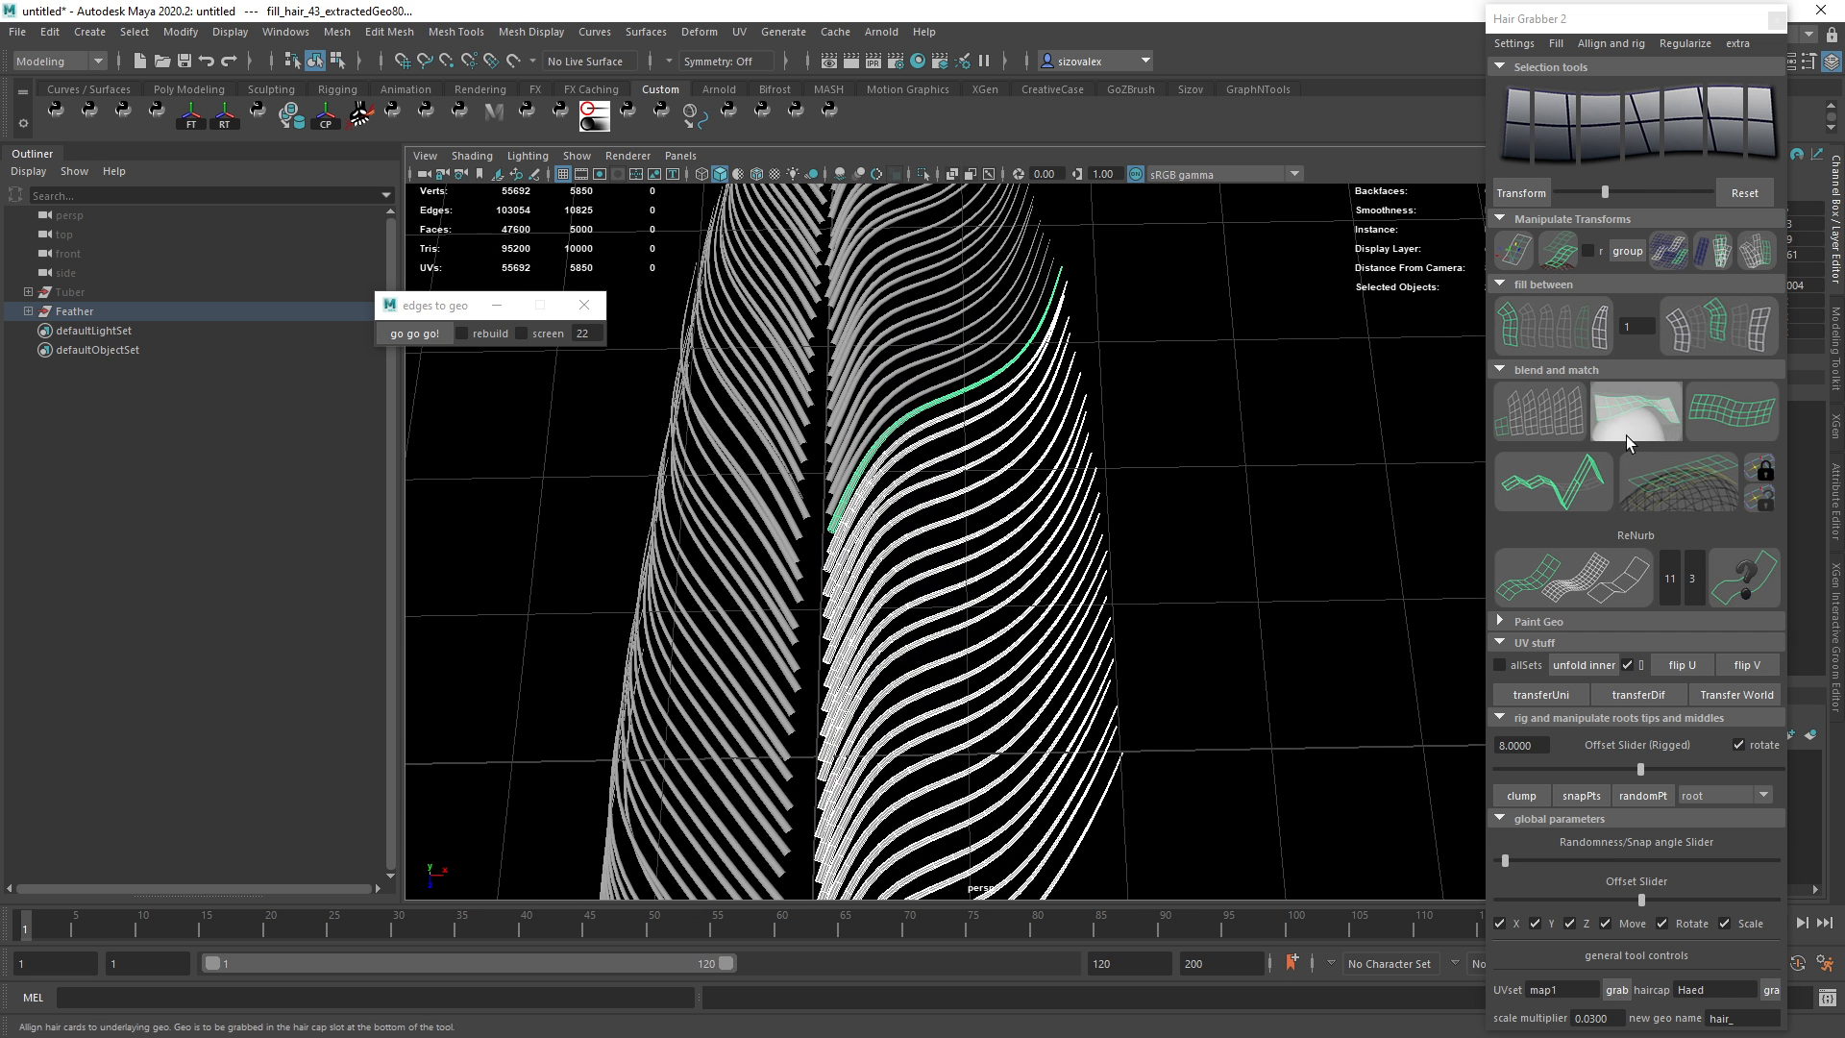
pyautogui.click(1561, 320)
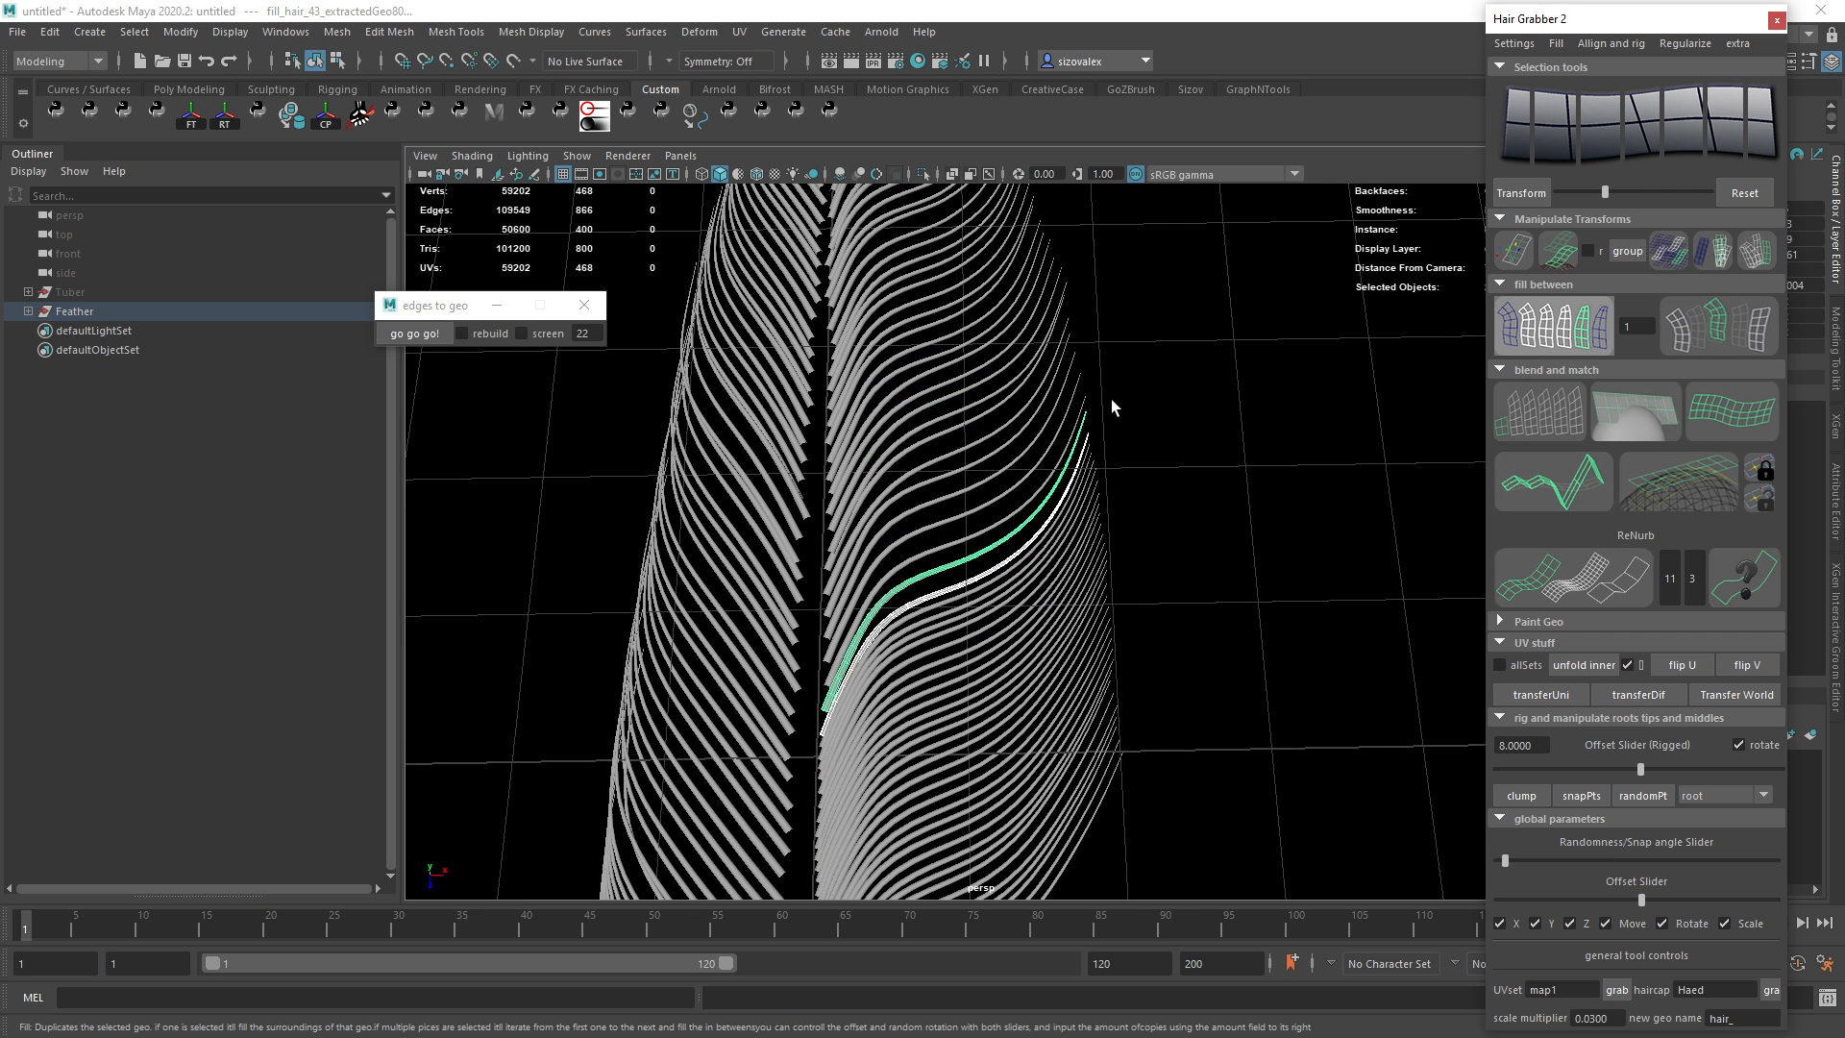
# Select the six barbs just above the densified section on the right side in order, and fill between them.
pyautogui.keyDown('alt'); pyautogui.moveTo(860, 362); pyautogui.dragTo(855, 471, button='middle'); pyautogui.keyUp('alt')
pyautogui.keyDown('alt'); pyautogui.moveTo(855, 471); pyautogui.dragTo(988, 533, button='right'); pyautogui.keyUp('alt')
pyautogui.click(945, 449)
pyautogui.keyDown('alt'); pyautogui.moveTo(946, 449); pyautogui.dragTo(828, 456, button='right'); pyautogui.keyUp('alt')
pyautogui.keyDown('alt'); pyautogui.moveTo(828, 457); pyautogui.dragTo(832, 596, button='middle'); pyautogui.keyUp('alt')
pyautogui.keyDown('alt'); pyautogui.moveTo(832, 596); pyautogui.dragTo(943, 670, button='right'); pyautogui.keyUp('alt')
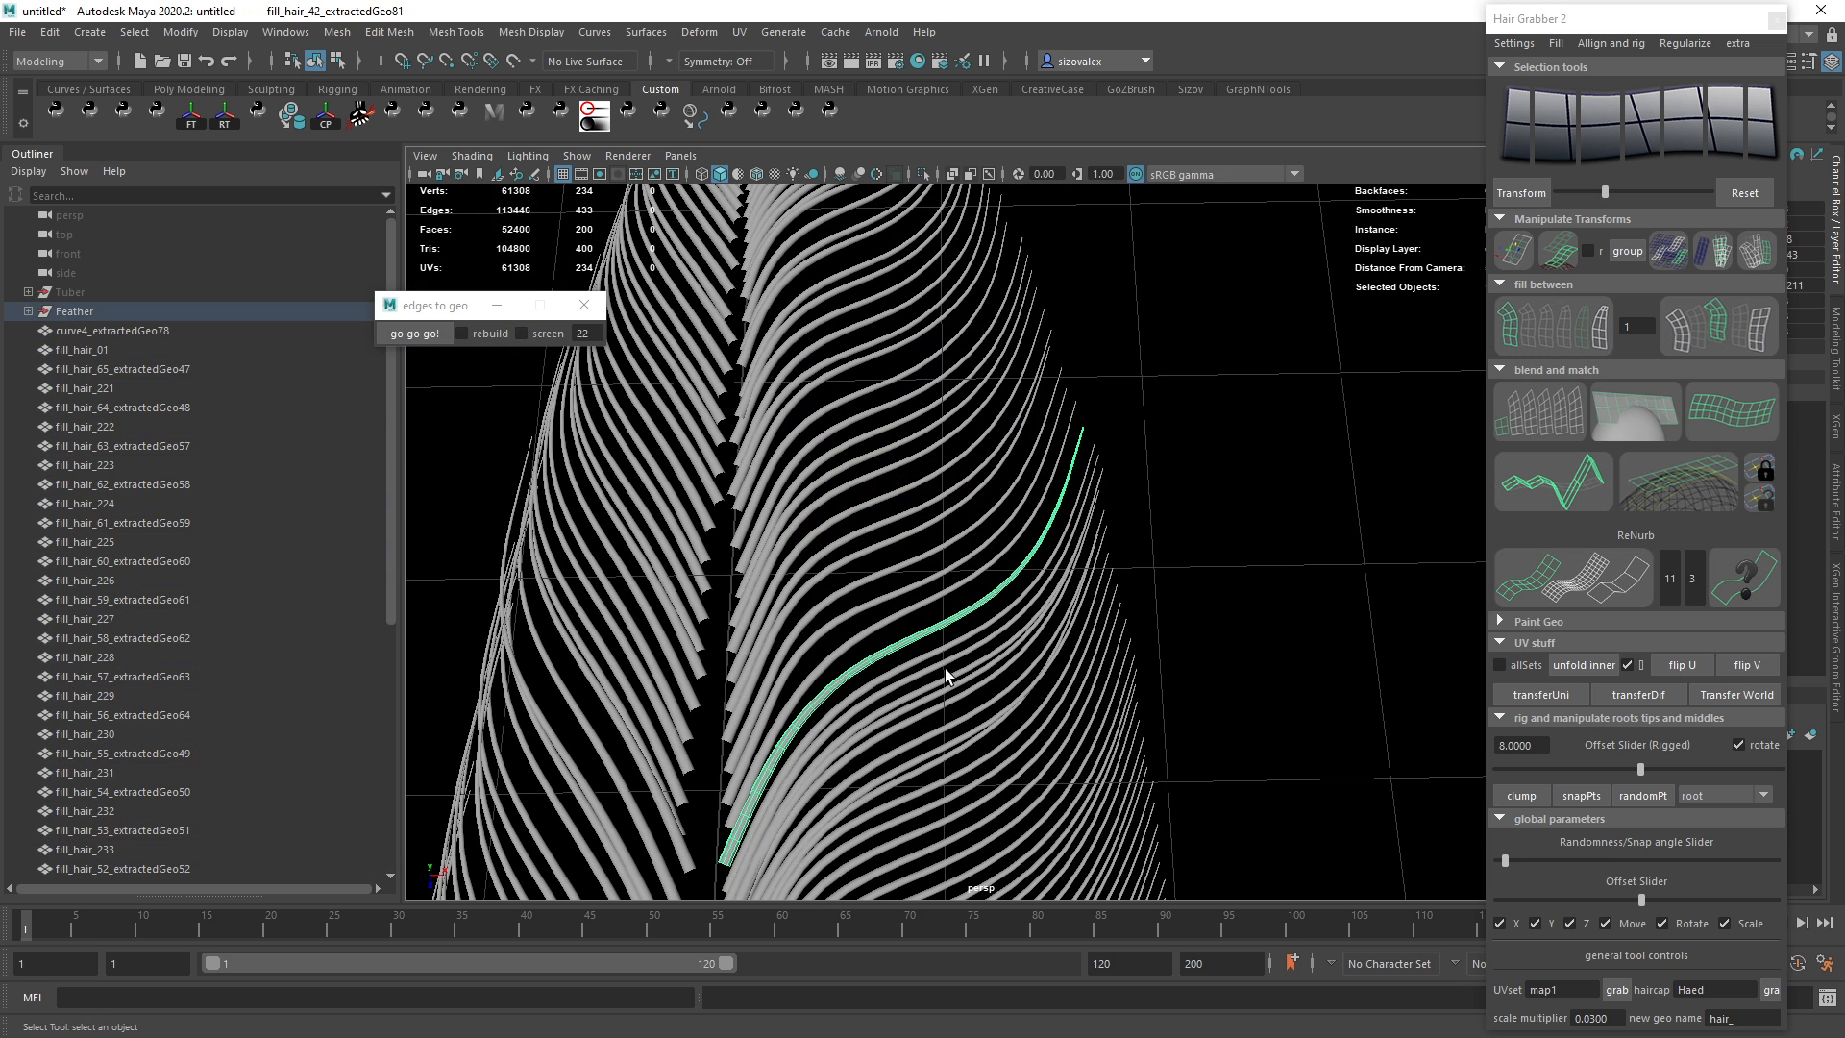
pyautogui.click(946, 675)
pyautogui.click(940, 650)
pyautogui.keyDown('shift'); pyautogui.click(936, 625); pyautogui.keyUp('shift')
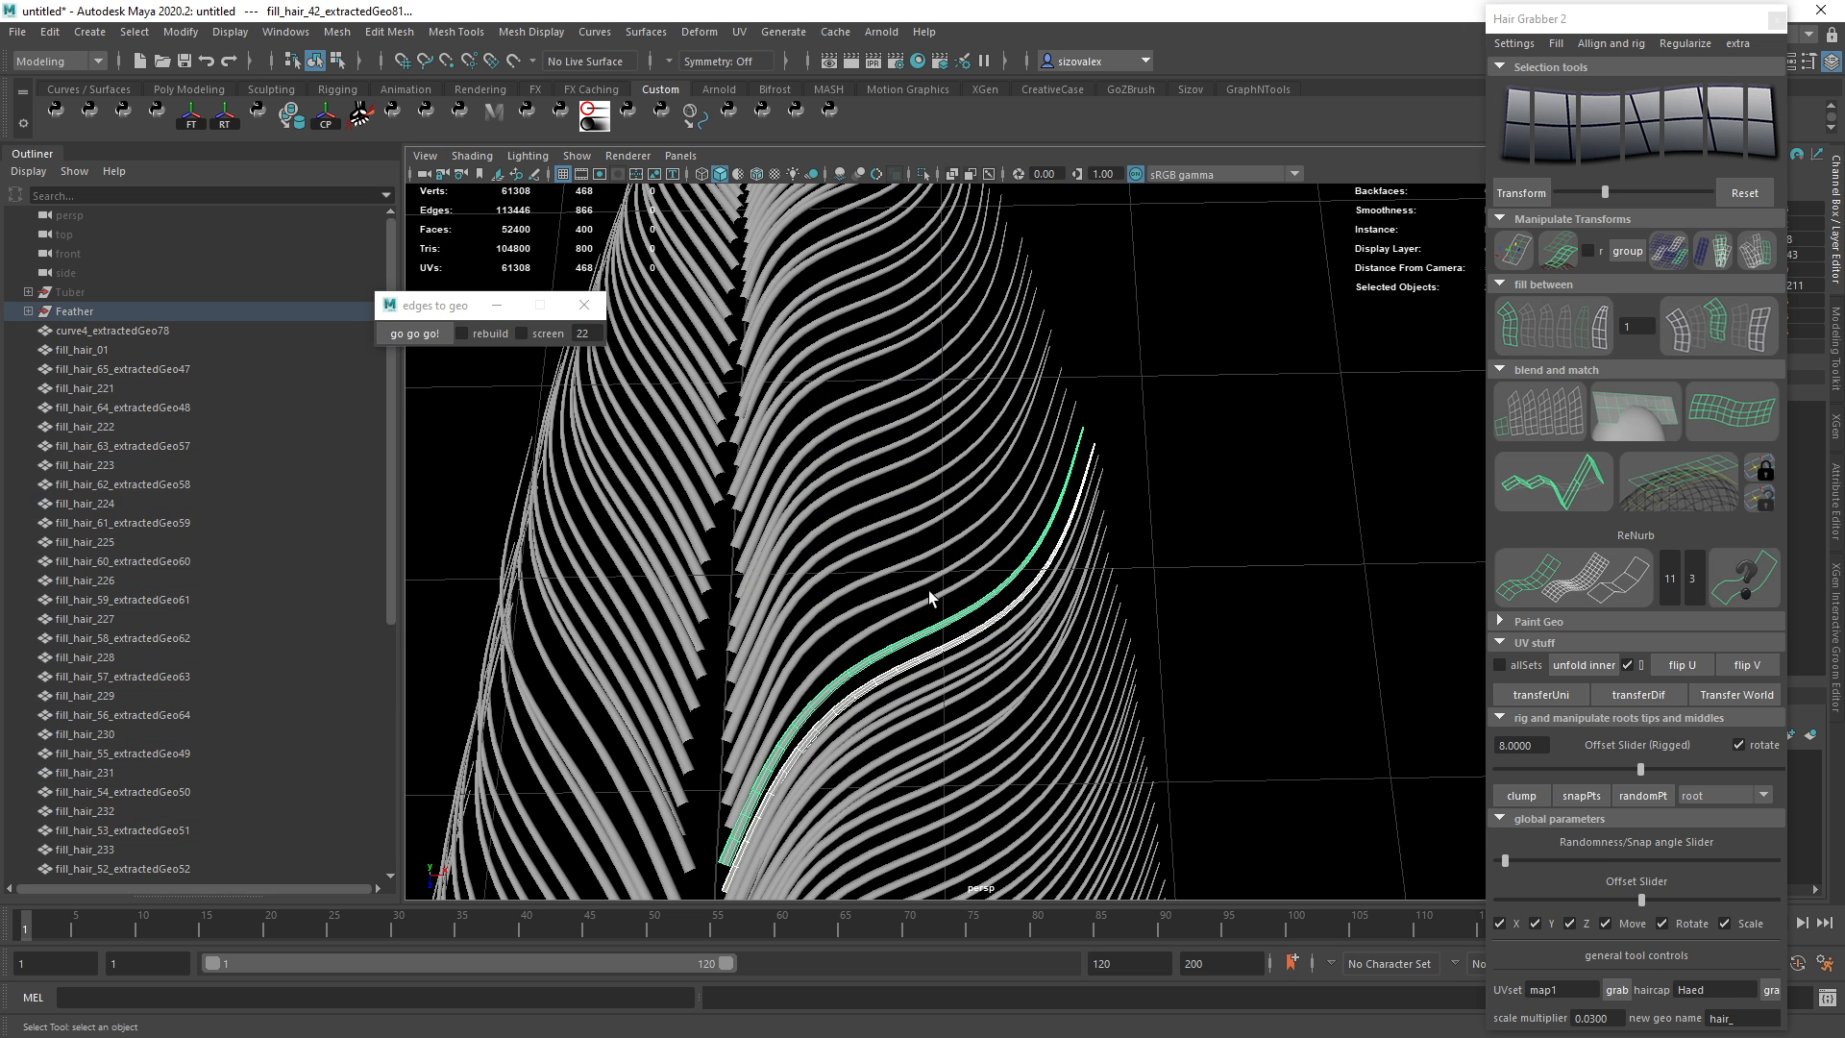
pyautogui.keyDown('shift'); pyautogui.click(927, 577); pyautogui.keyUp('shift')
pyautogui.keyDown('shift'); pyautogui.click(942, 546); pyautogui.keyUp('shift')
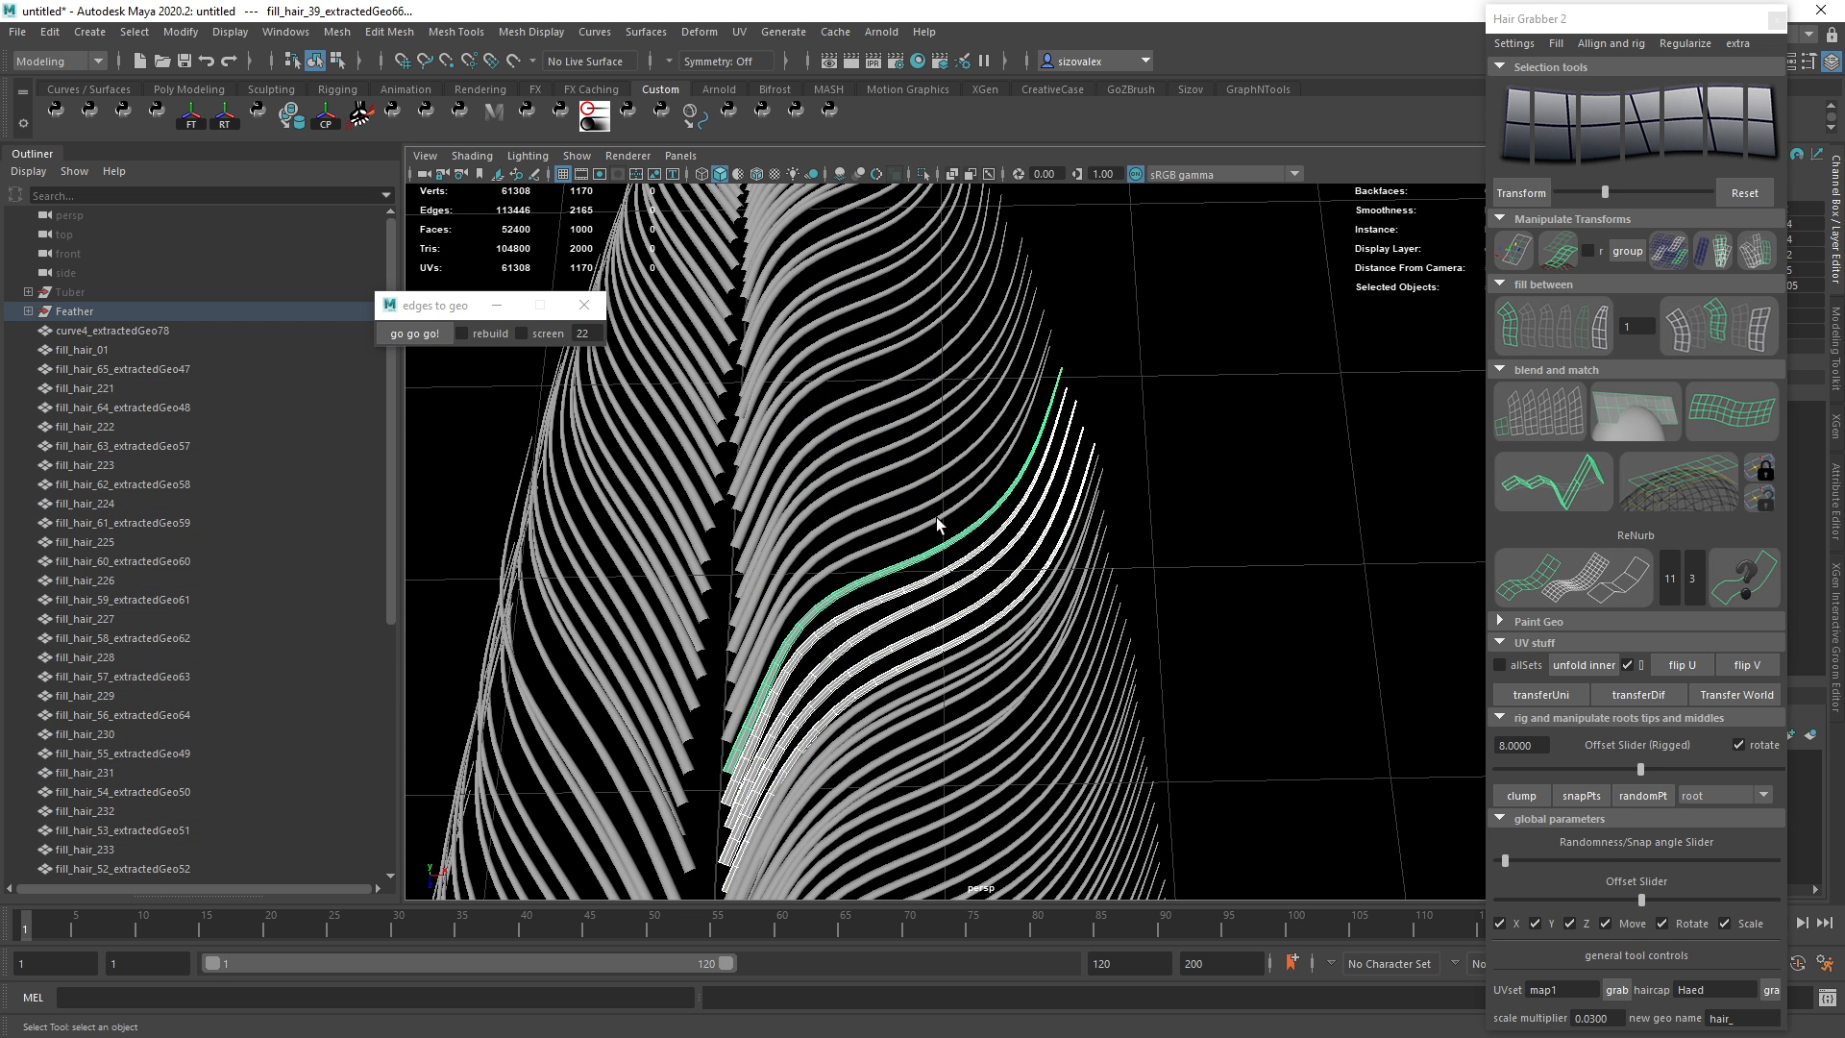
pyautogui.keyDown('shift'); pyautogui.click(922, 540); pyautogui.keyUp('shift')
pyautogui.click(1568, 323)
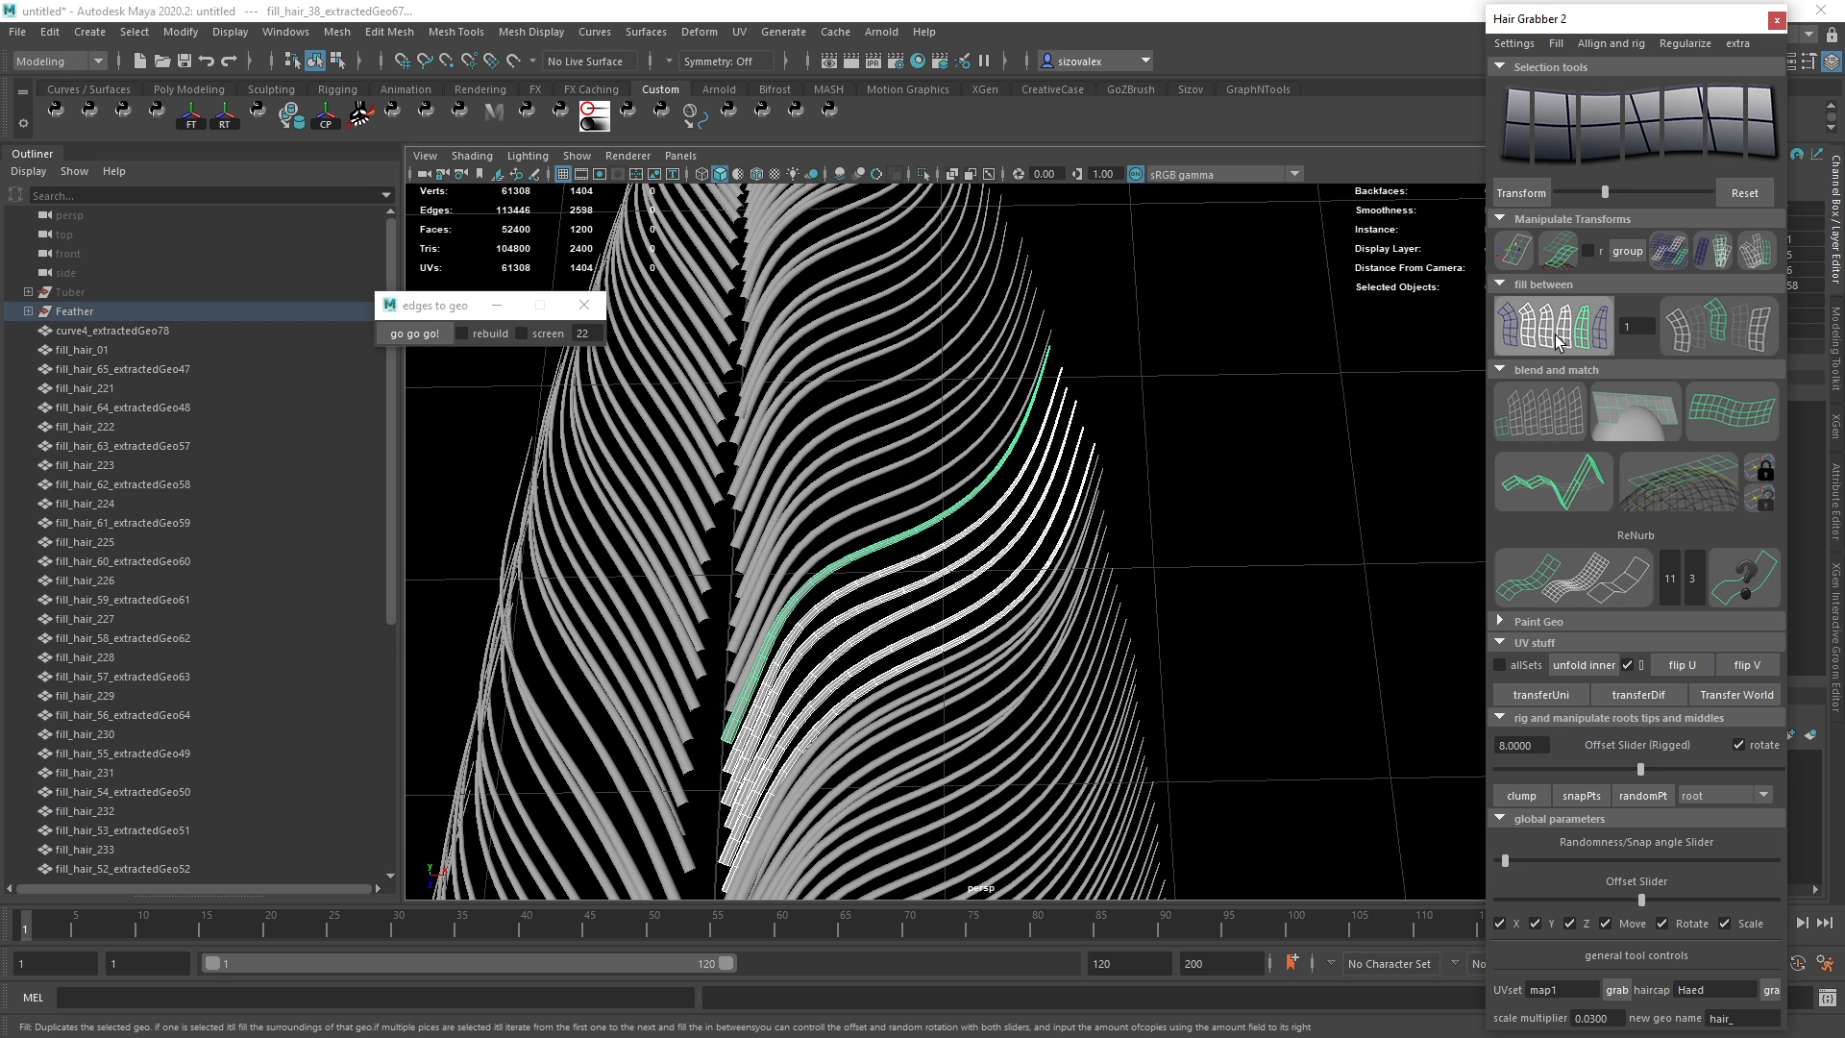
# Select the next six unfilled right-side barbs in order, dropping the extra picks, and fill between them.
pyautogui.keyDown('alt'); pyautogui.moveTo(911, 523); pyautogui.dragTo(937, 656, button='middle'); pyautogui.keyUp('alt')
pyautogui.scroll(2, 937, 656)
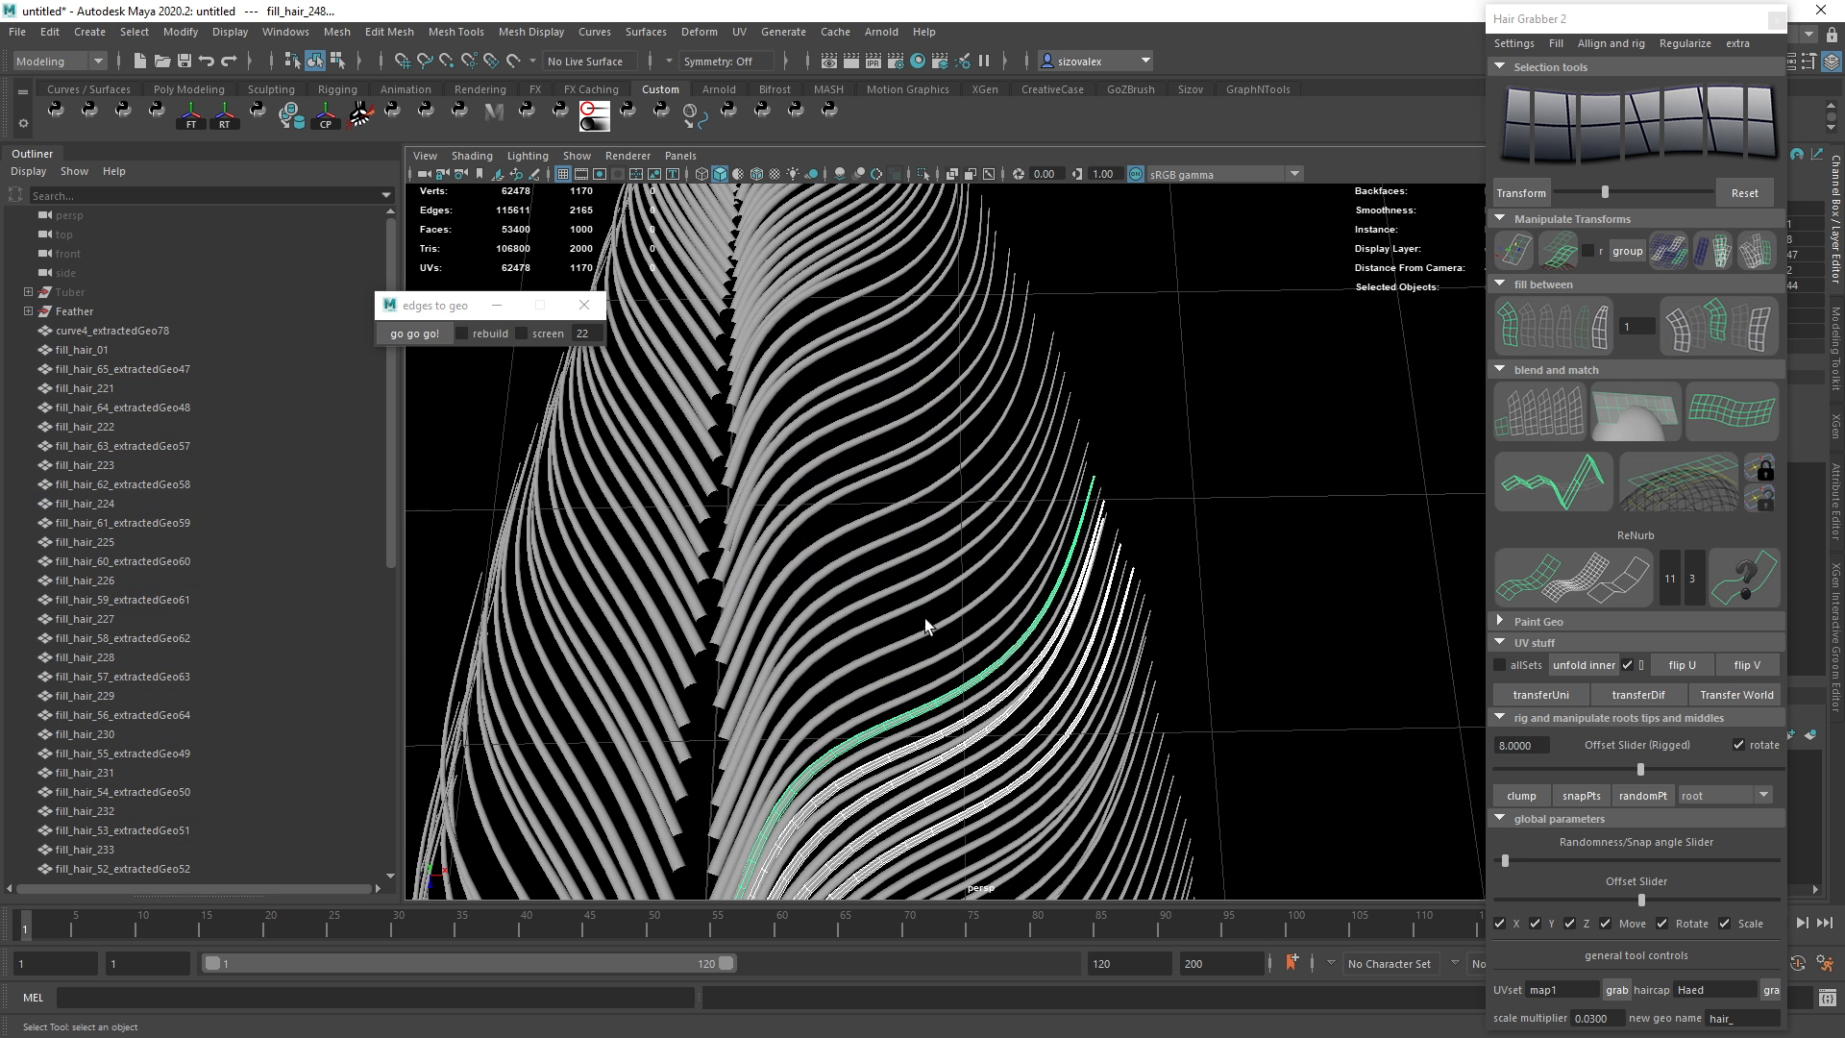
pyautogui.click(927, 630)
pyautogui.click(926, 618)
pyautogui.click(925, 630)
pyautogui.keyDown('shift'); pyautogui.click(920, 600); pyautogui.keyUp('shift')
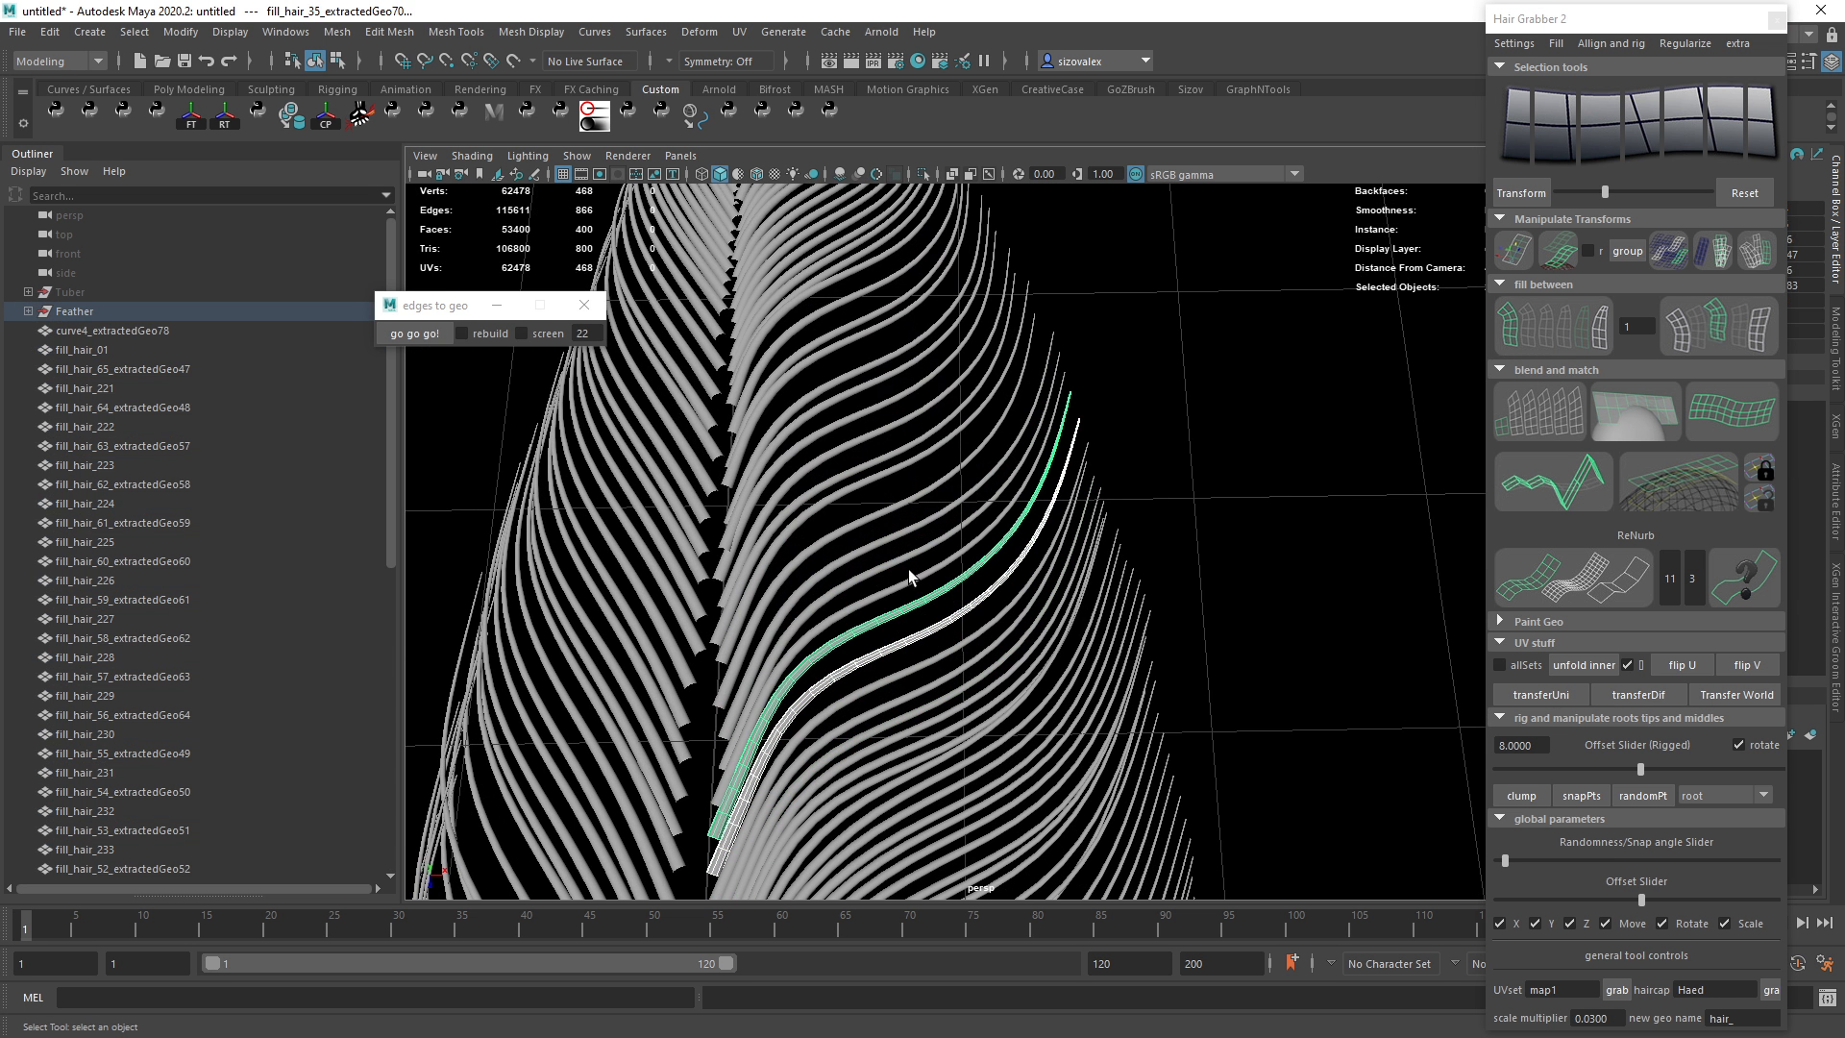
pyautogui.keyDown('shift'); pyautogui.click(912, 575); pyautogui.keyUp('shift')
pyautogui.keyDown('shift'); pyautogui.click(911, 555); pyautogui.keyUp('shift')
pyautogui.keyDown('shift'); pyautogui.click(910, 537); pyautogui.keyUp('shift')
pyautogui.keyDown('shift'); pyautogui.click(898, 509); pyautogui.keyUp('shift')
pyautogui.keyDown('shift'); pyautogui.click(894, 475); pyautogui.keyUp('shift')
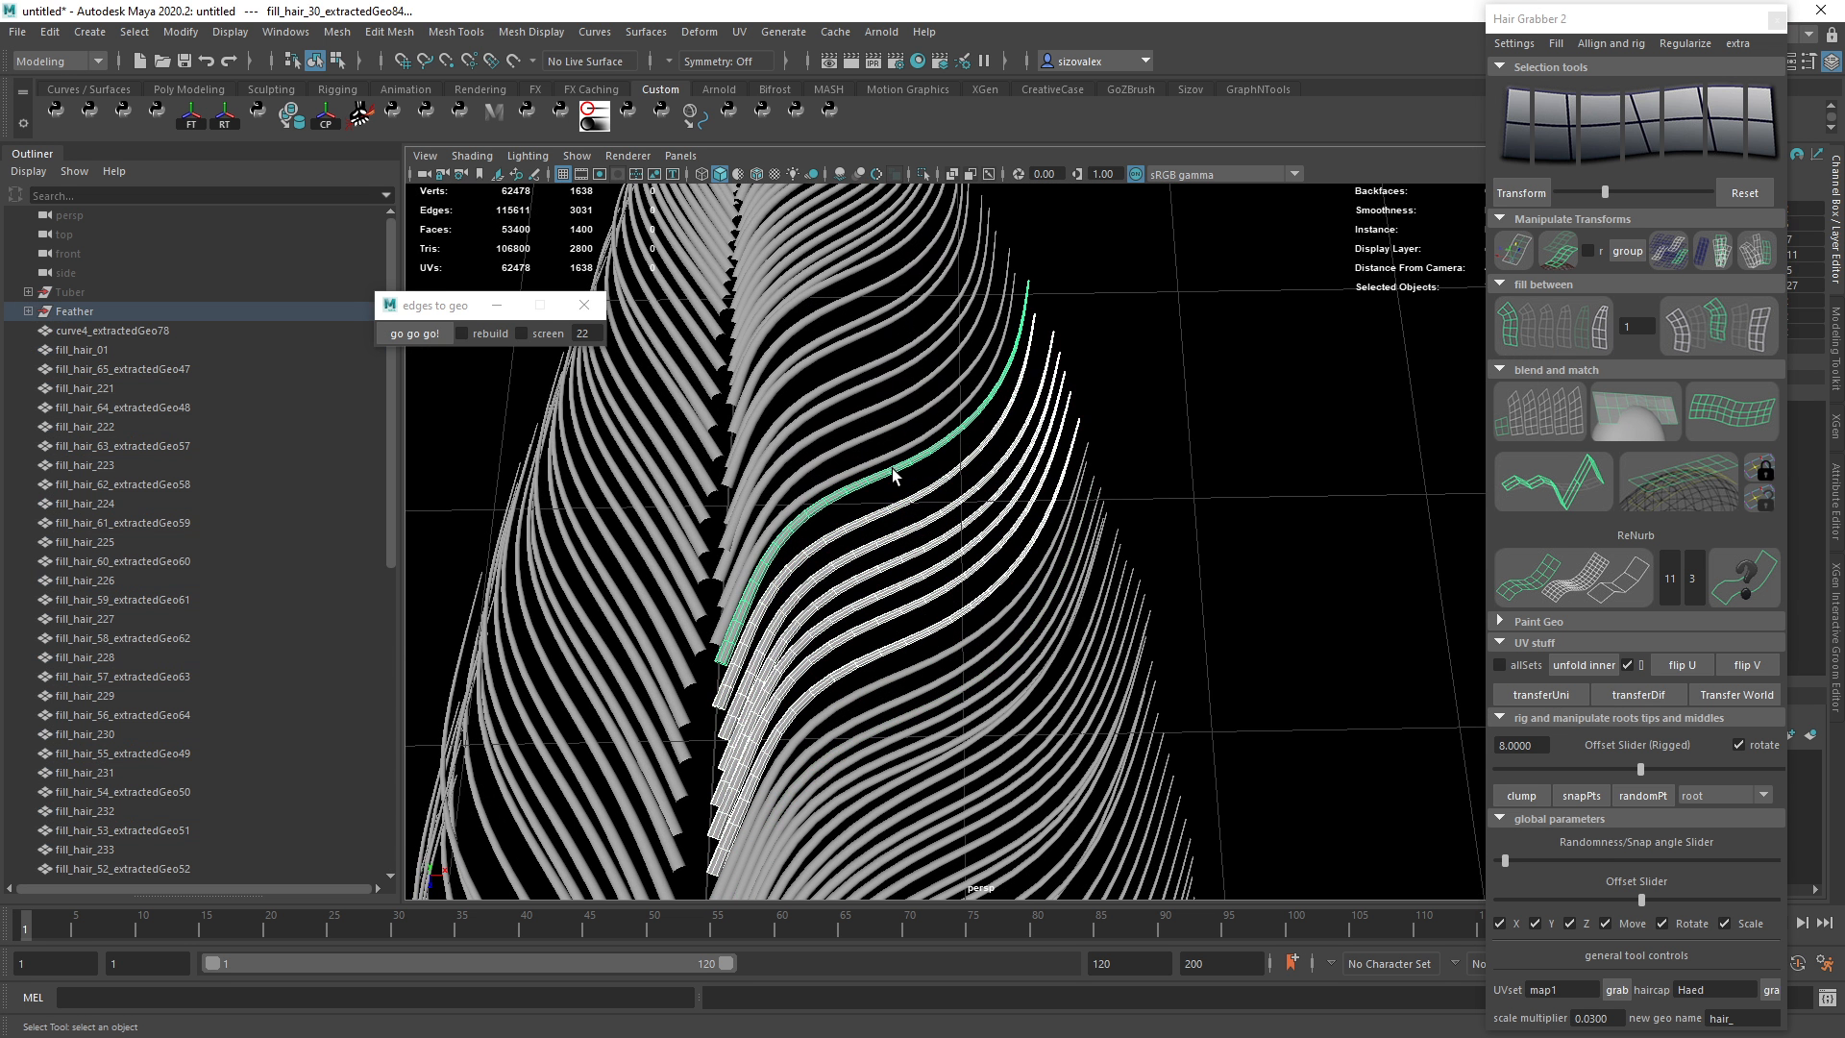
pyautogui.keyDown('shift'); pyautogui.click(885, 448); pyautogui.keyUp('shift')
pyautogui.hotkey('ctrl', 'z')
pyautogui.hotkey('ctrl', 'z')
pyautogui.click(1564, 327)
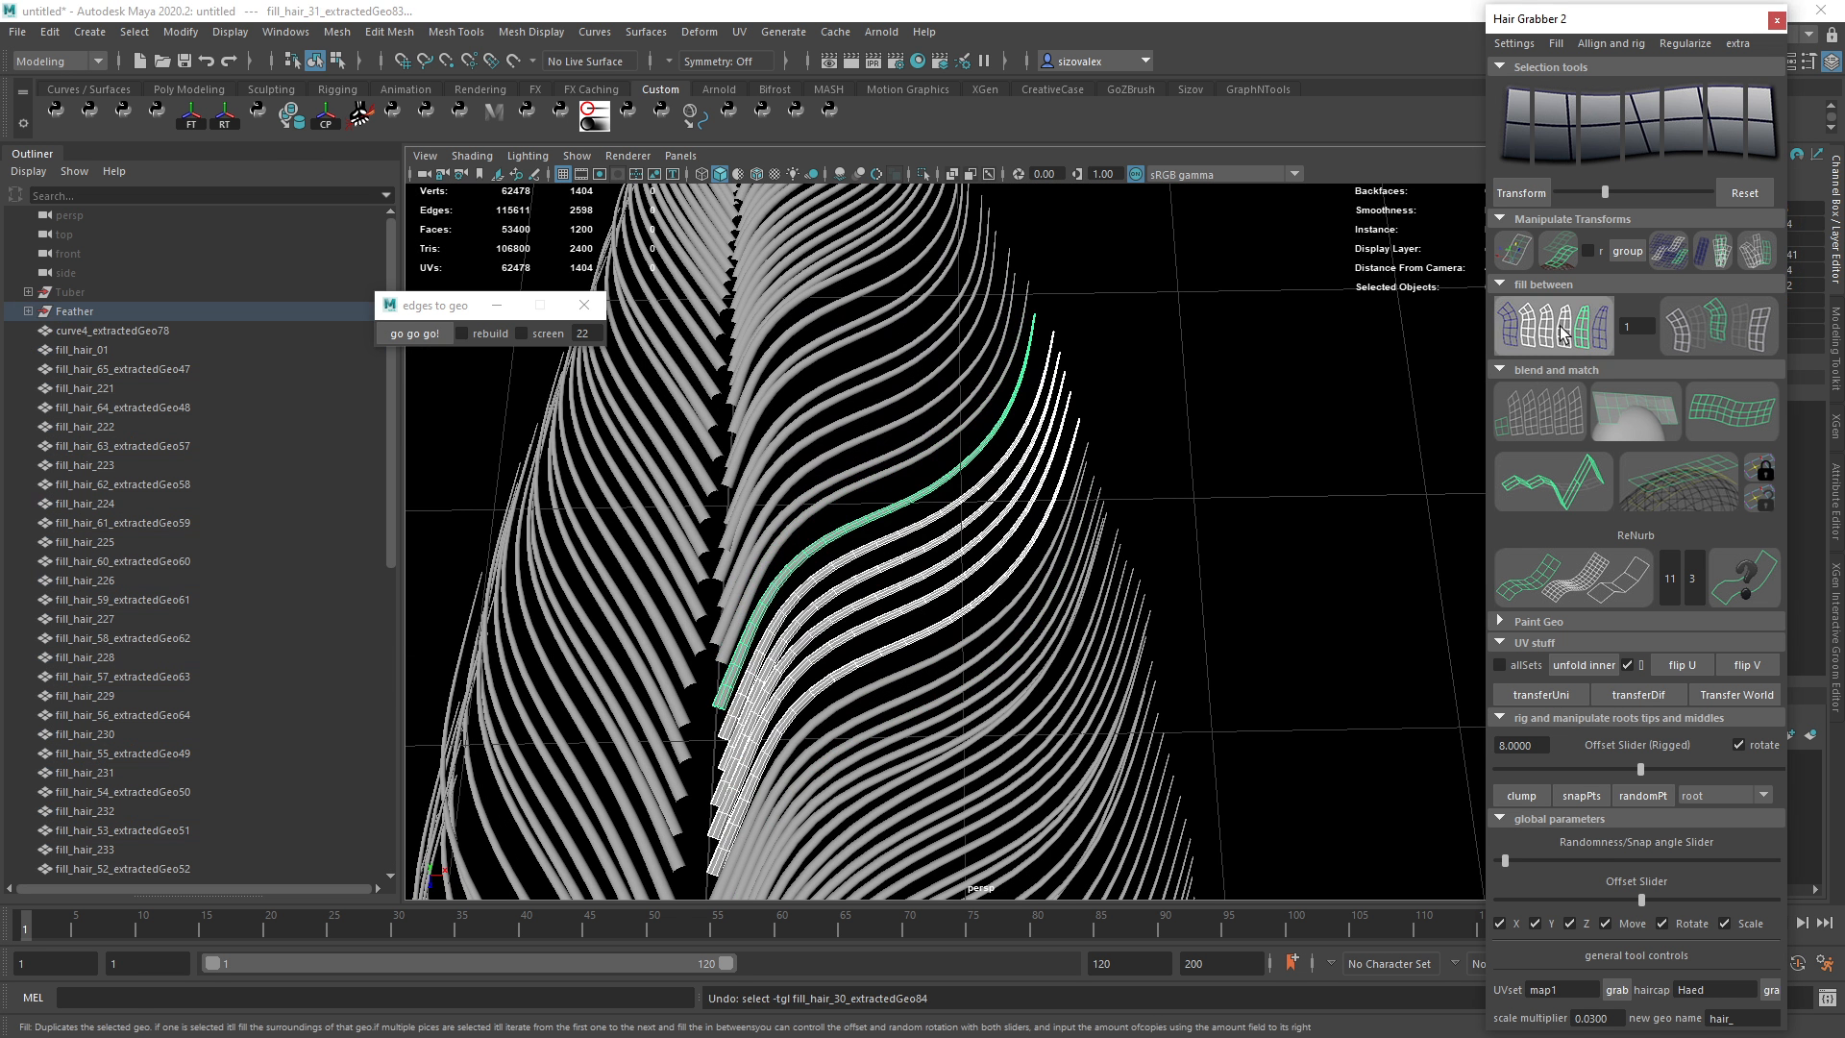
# Continue toward the tip by selecting six more right-side barbs in order, and fill between them.
pyautogui.keyDown('alt'); pyautogui.moveTo(797, 396); pyautogui.dragTo(786, 479, button='middle'); pyautogui.keyUp('alt')
pyautogui.keyDown('shift'); pyautogui.click(857, 549); pyautogui.keyUp('shift')
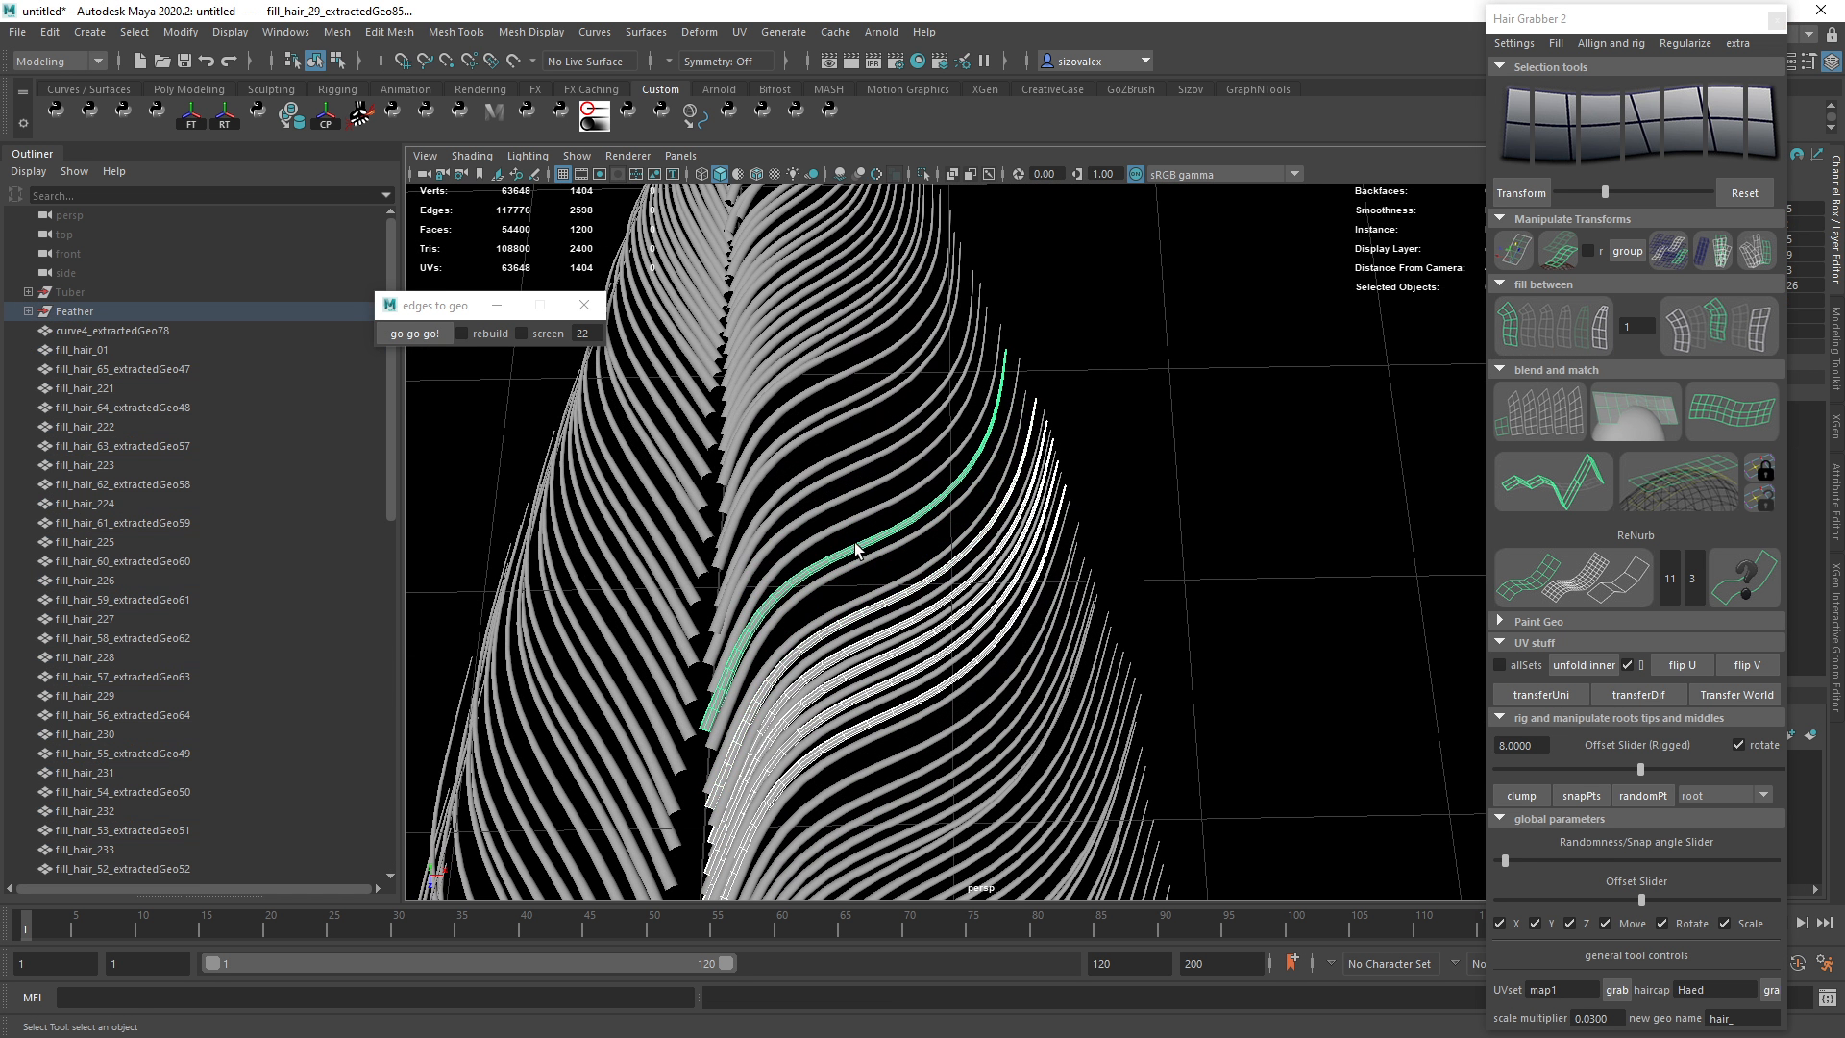
pyautogui.click(847, 545)
pyautogui.keyDown('shift'); pyautogui.click(843, 514); pyautogui.keyUp('shift')
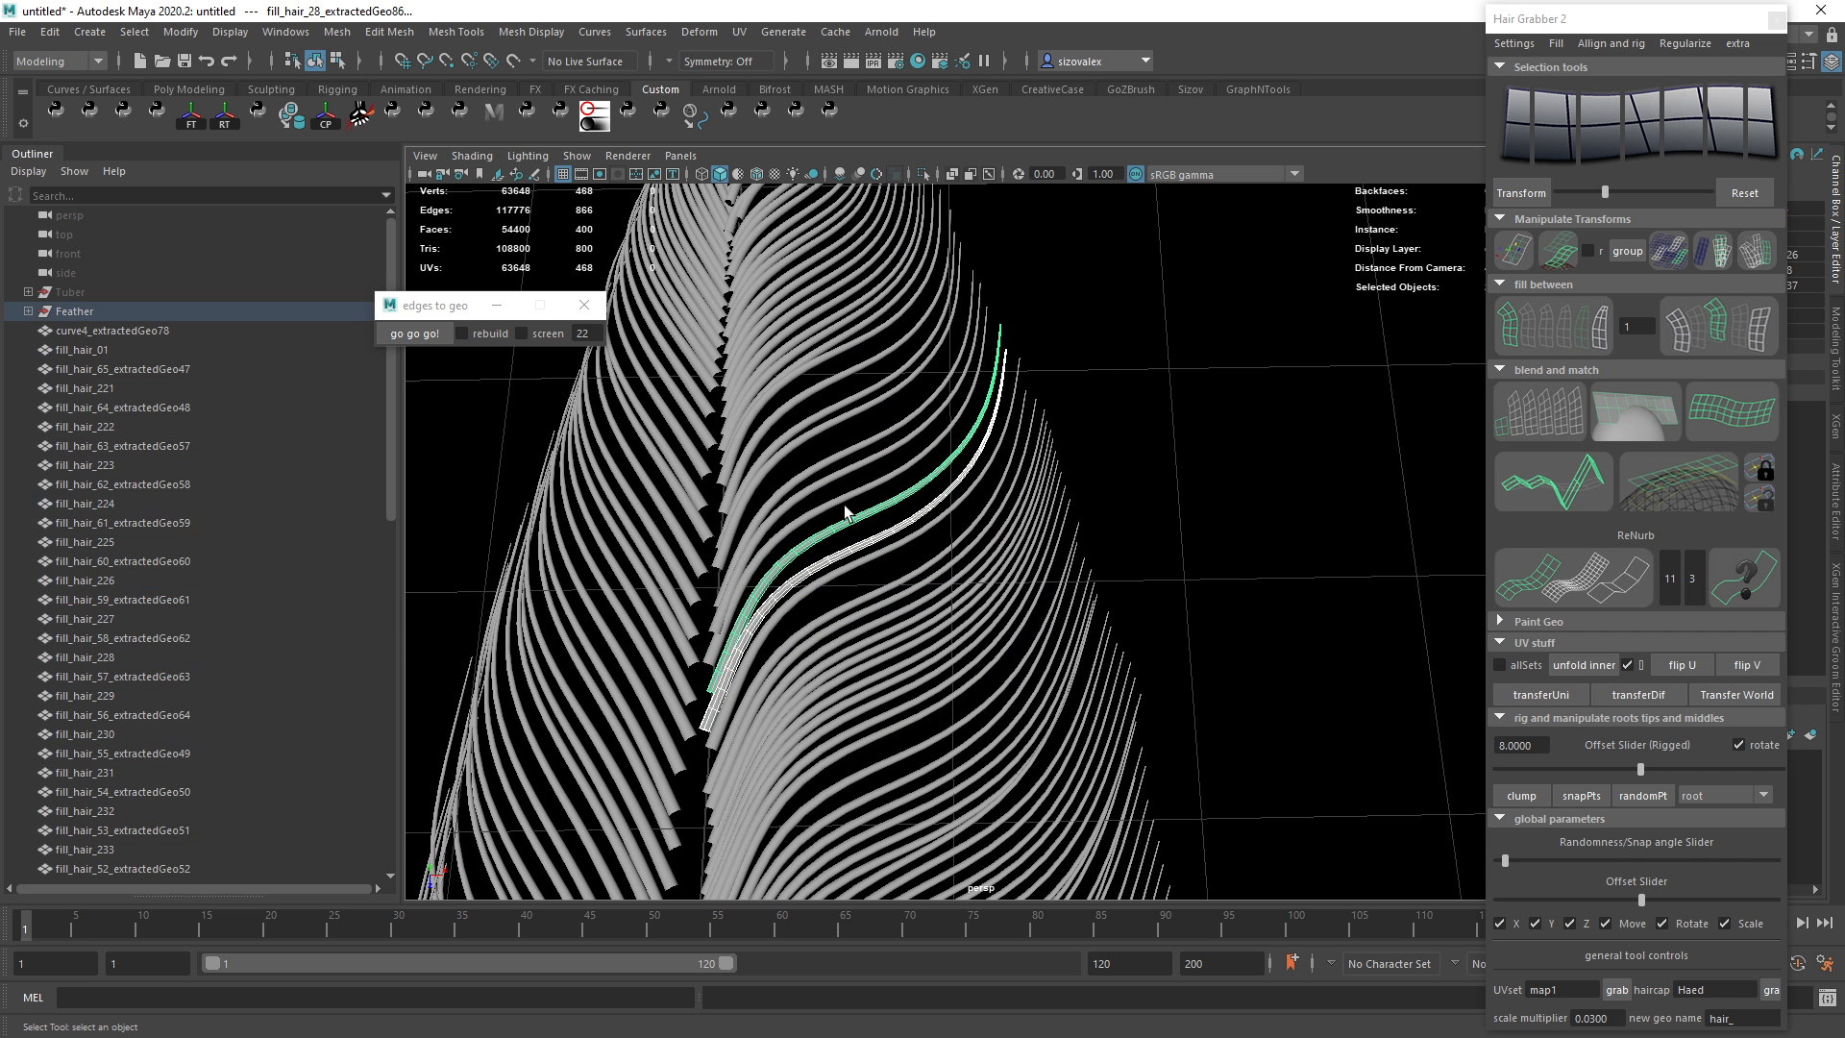
pyautogui.keyDown('shift'); pyautogui.click(846, 492); pyautogui.keyUp('shift')
pyautogui.keyDown('shift'); pyautogui.click(848, 469); pyautogui.keyUp('shift')
pyautogui.keyDown('shift'); pyautogui.click(847, 455); pyautogui.keyUp('shift')
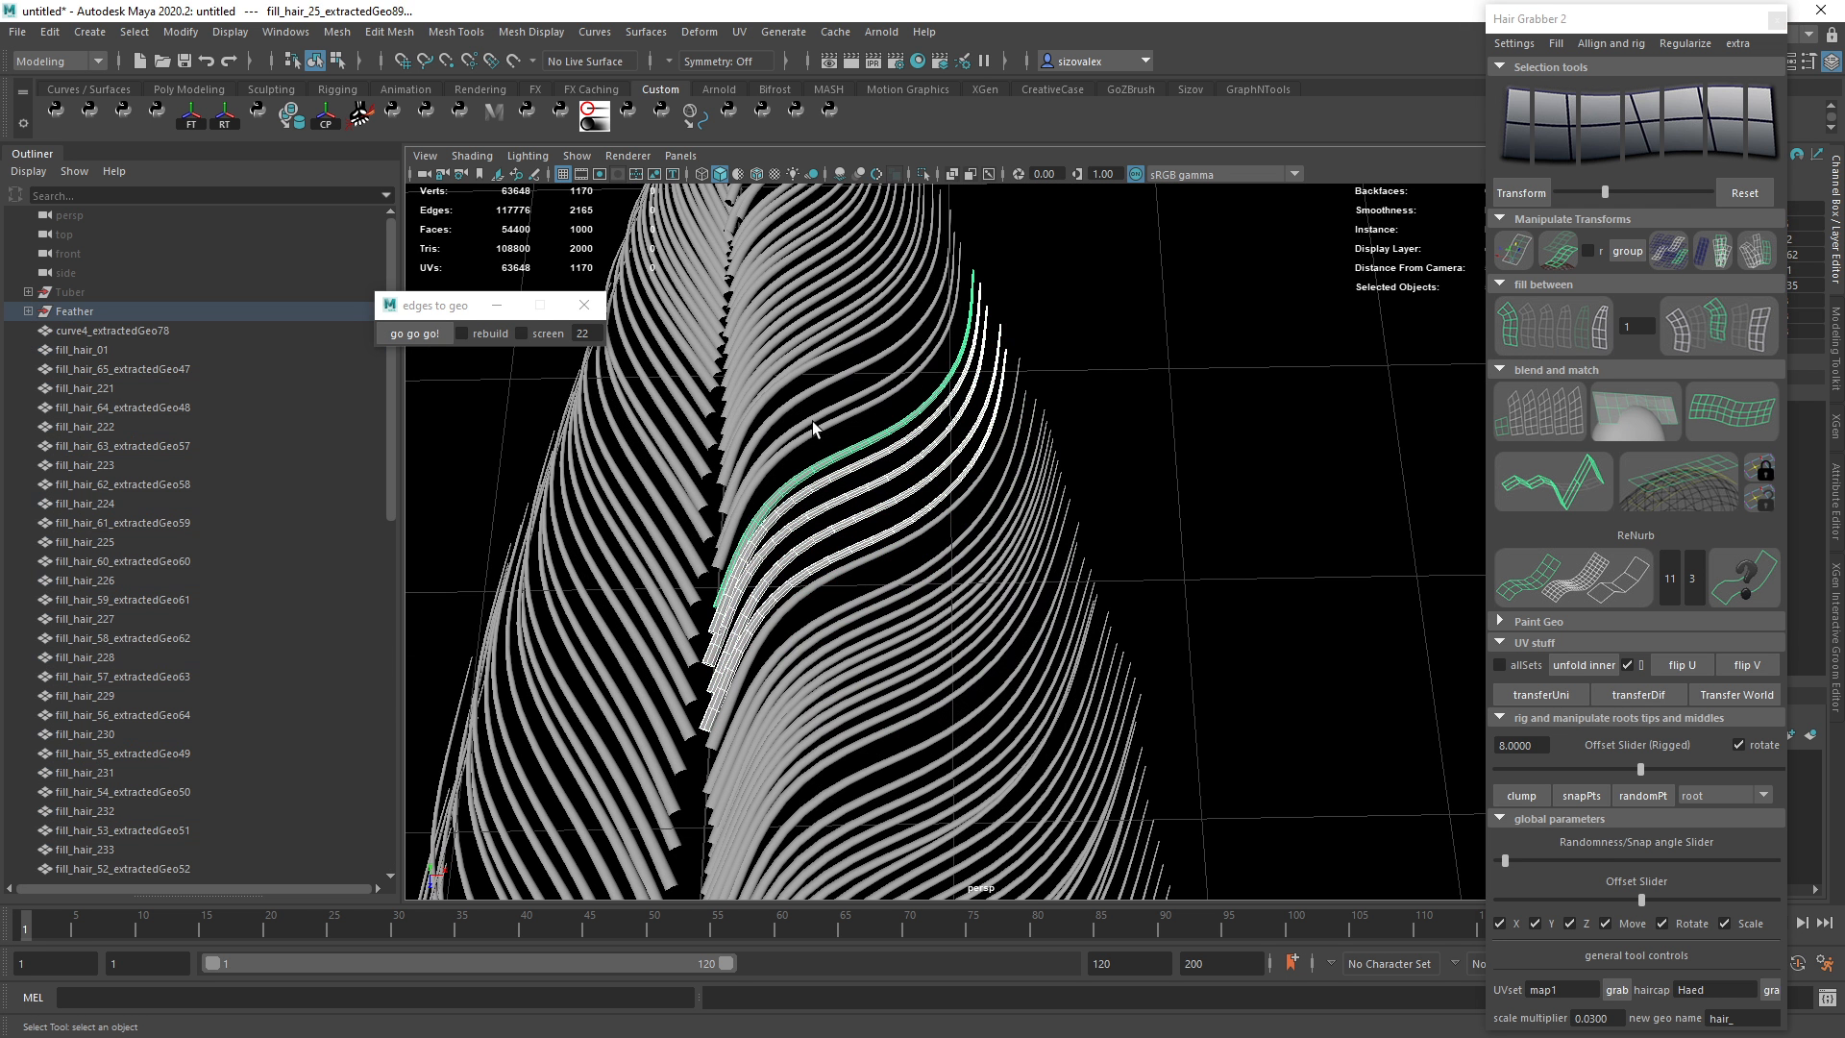
pyautogui.keyDown('shift'); pyautogui.click(820, 429); pyautogui.keyUp('shift')
pyautogui.click(1595, 323)
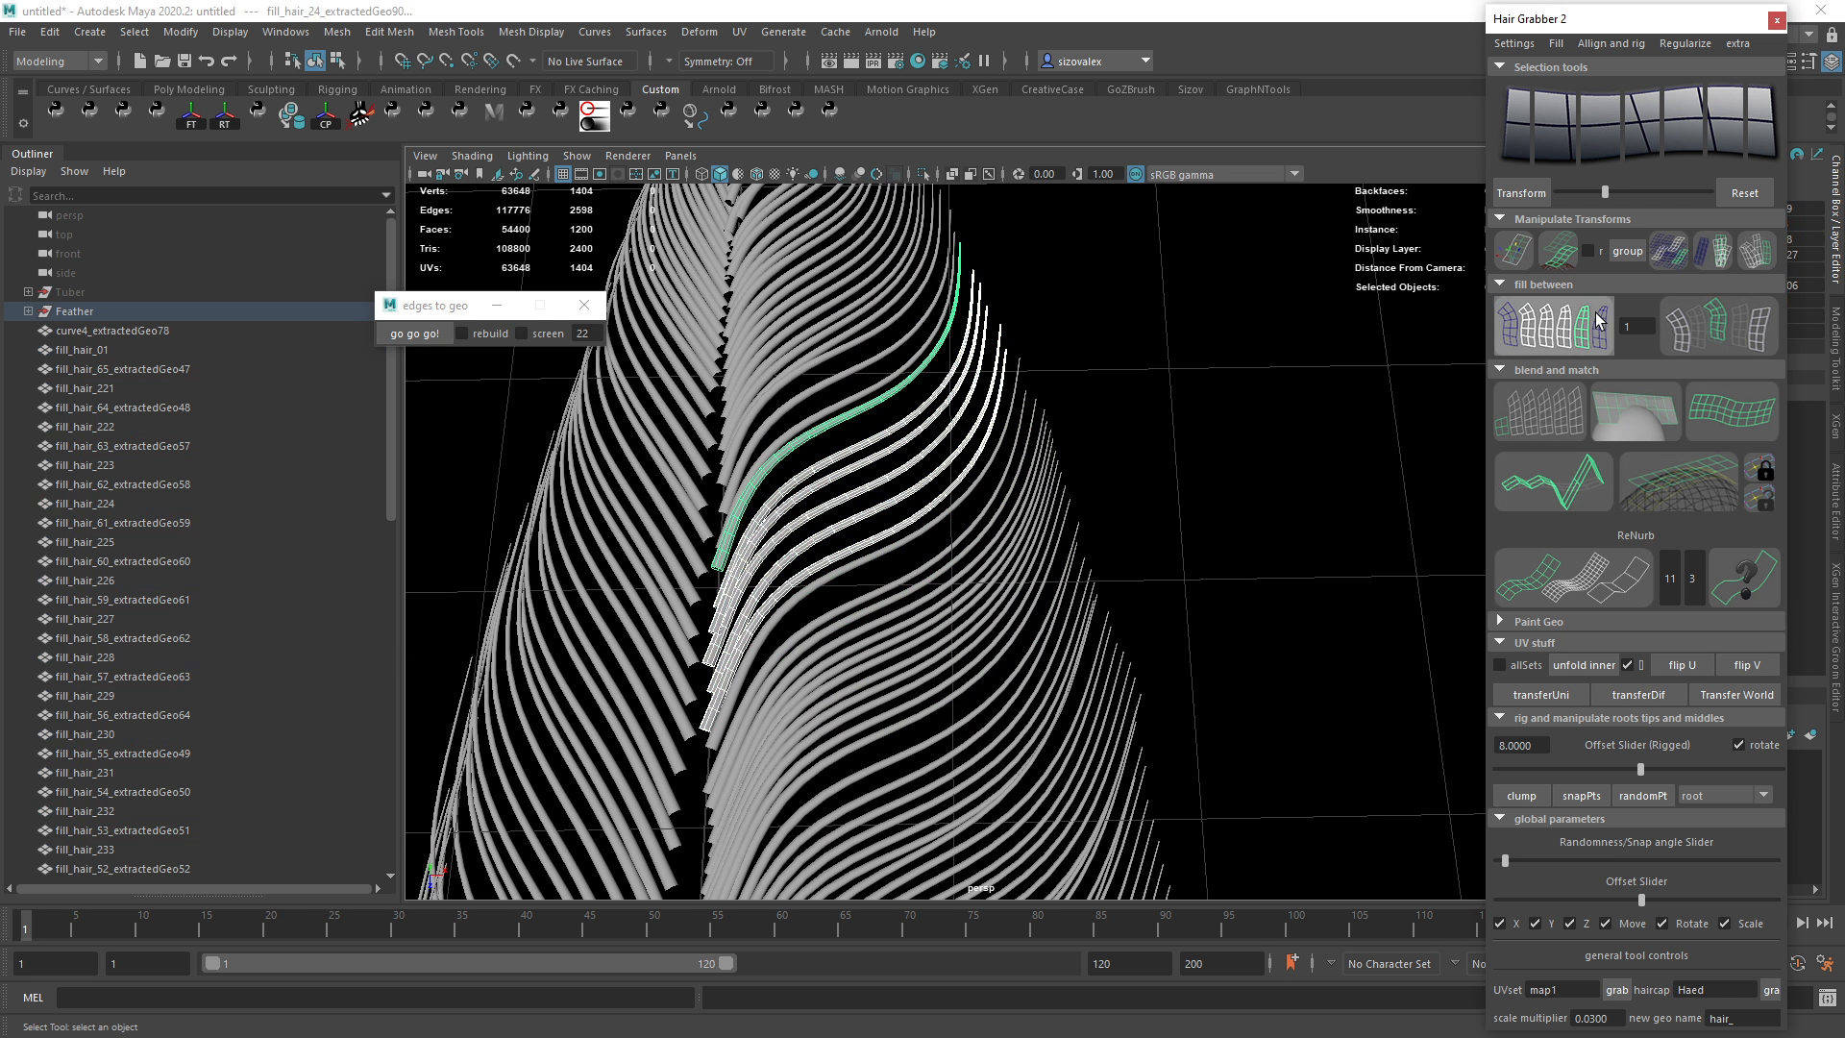
# Select the first unfilled barb above the newly densified right-side section.
pyautogui.click(838, 378)
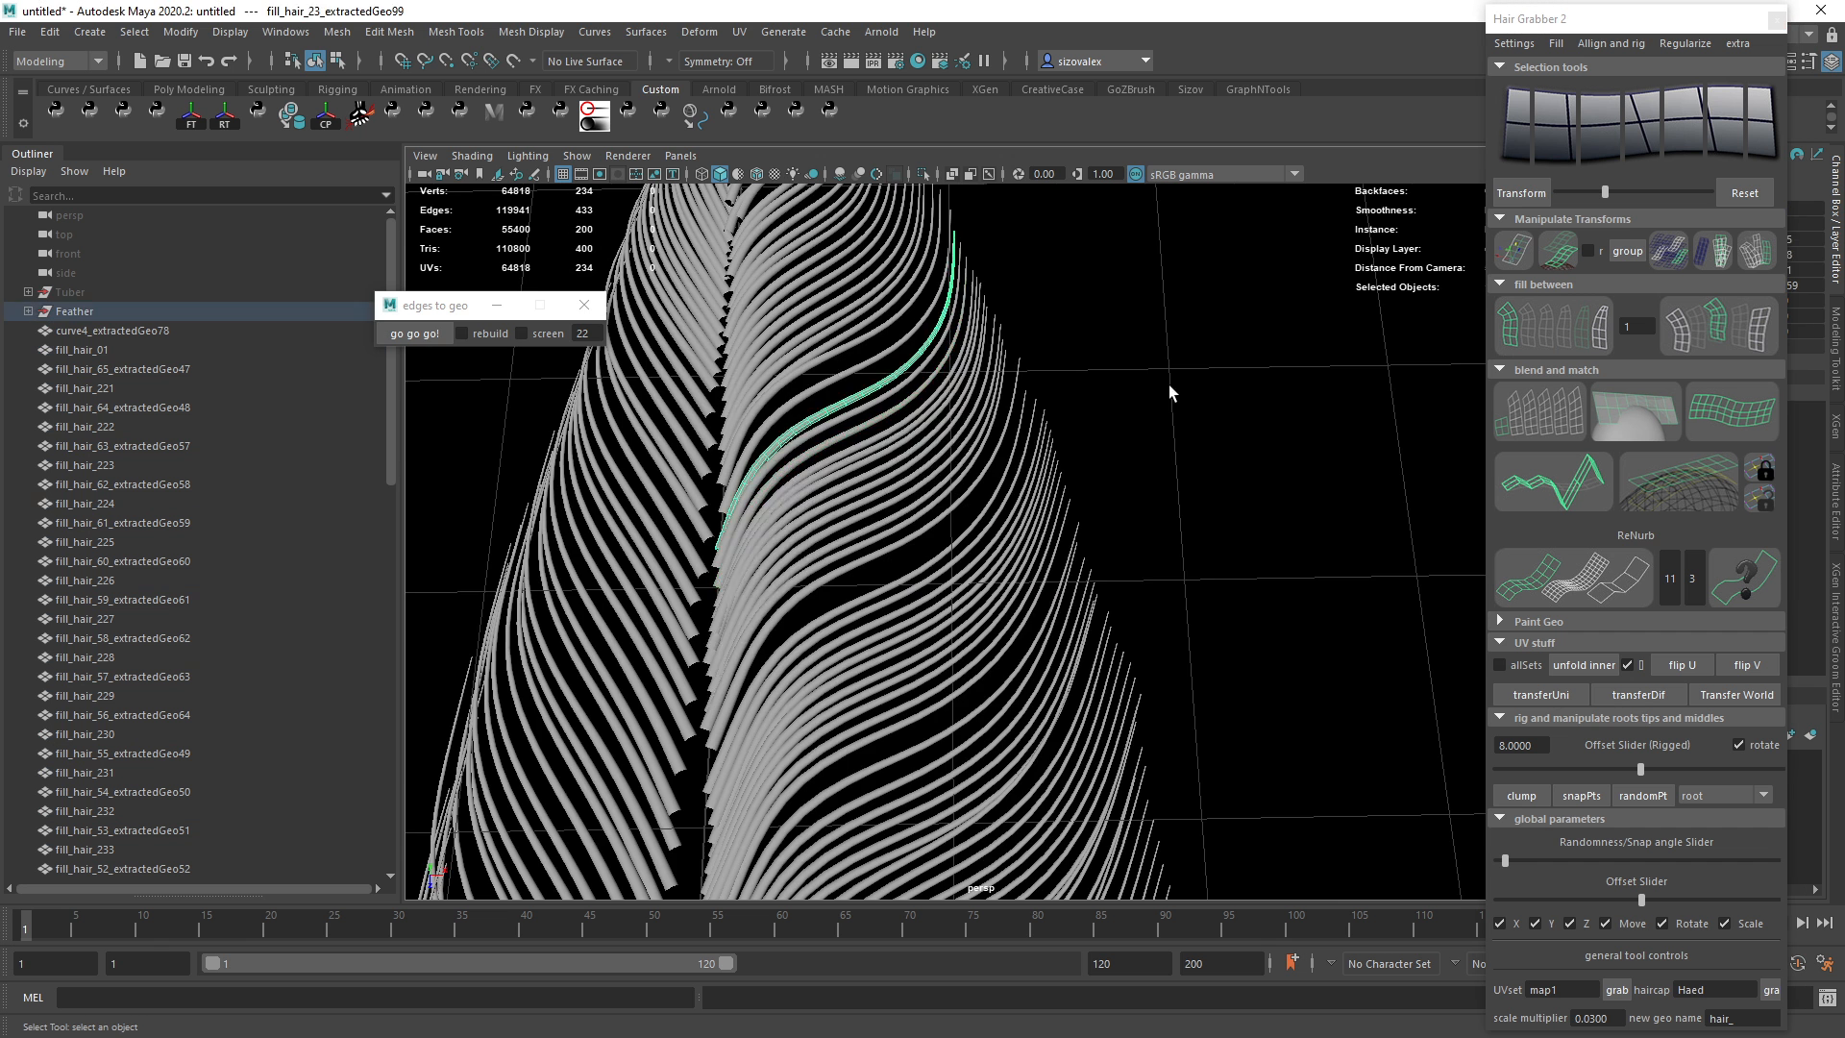
# Clear the current selection and select all barbs of the upper detached clump on the feather's right side.
pyautogui.keyDown('alt'); pyautogui.moveTo(1171, 387); pyautogui.dragTo(955, 546, button='right'); pyautogui.keyUp('alt')
pyautogui.click(1213, 508)
pyautogui.keyDown('alt'); pyautogui.moveTo(846, 682); pyautogui.dragTo(847, 392, button='middle'); pyautogui.keyUp('alt')
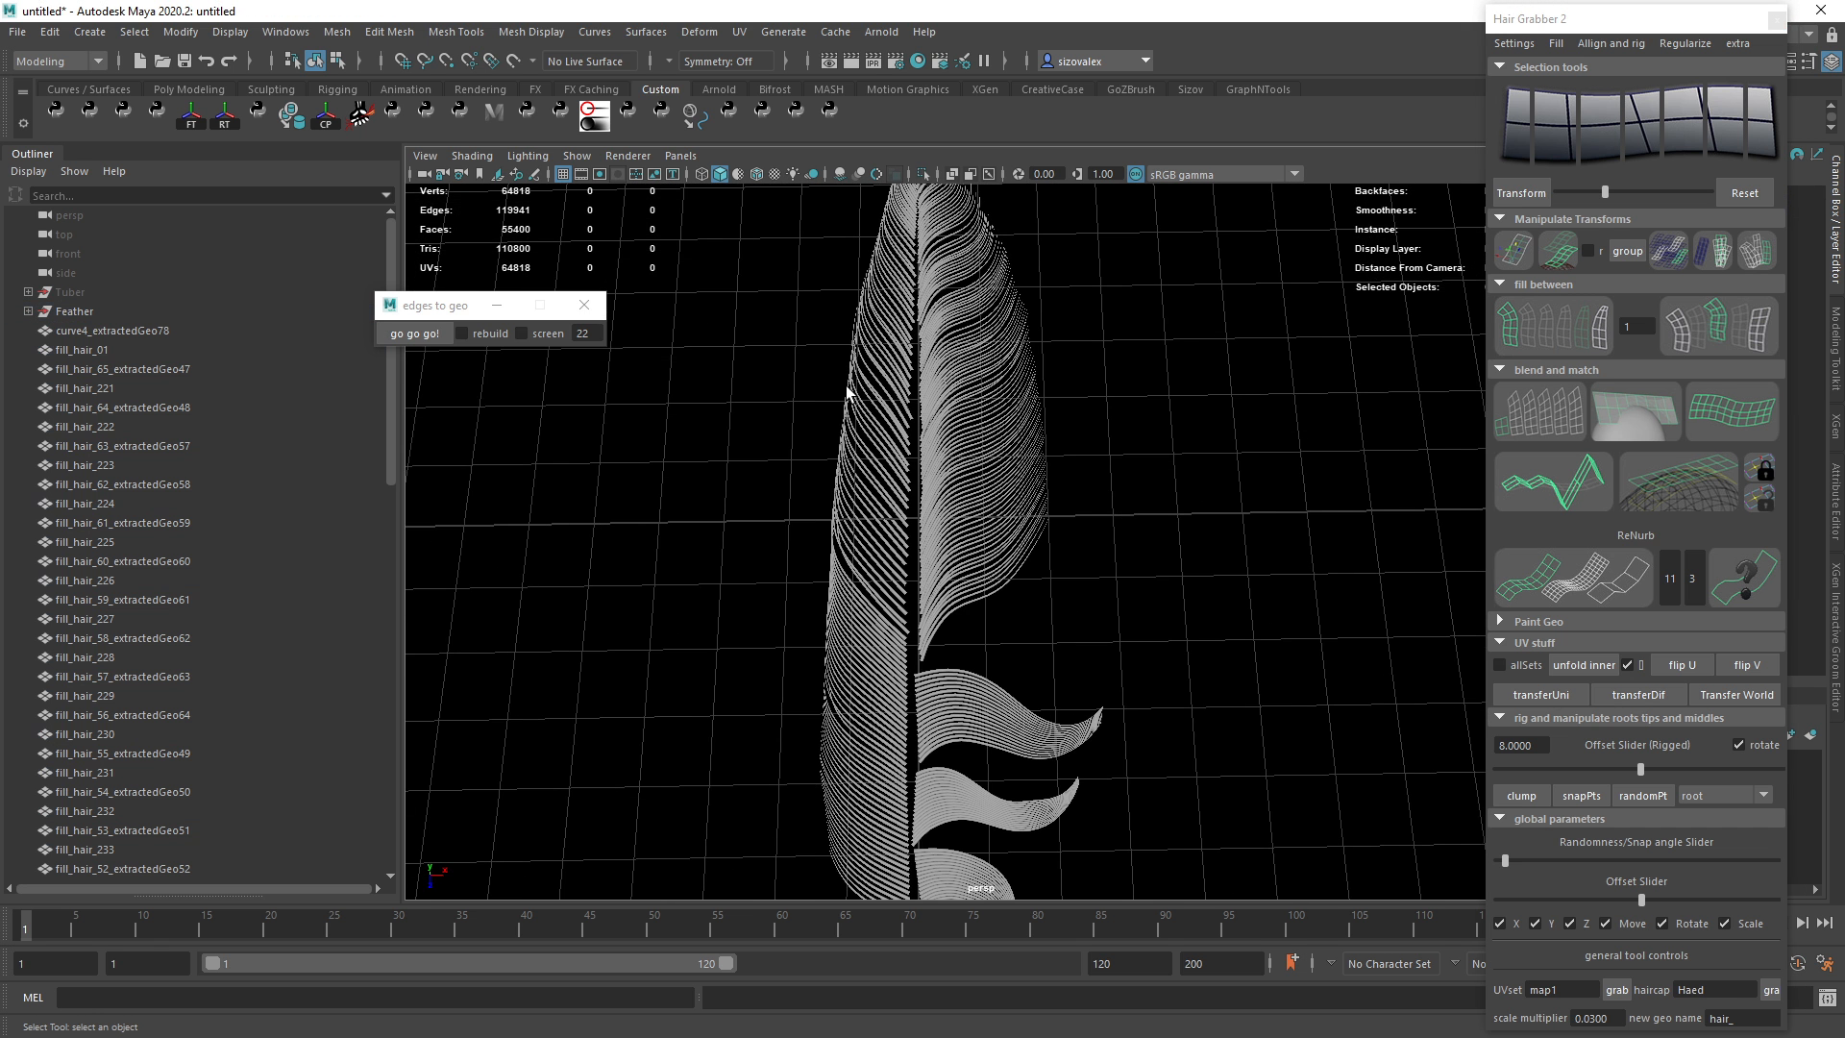
pyautogui.keyDown('alt'); pyautogui.moveTo(1130, 646); pyautogui.dragTo(1136, 473, button='middle'); pyautogui.keyUp('alt')
pyautogui.keyDown('alt'); pyautogui.moveTo(1136, 473); pyautogui.dragTo(1283, 509, button='right'); pyautogui.keyUp('alt')
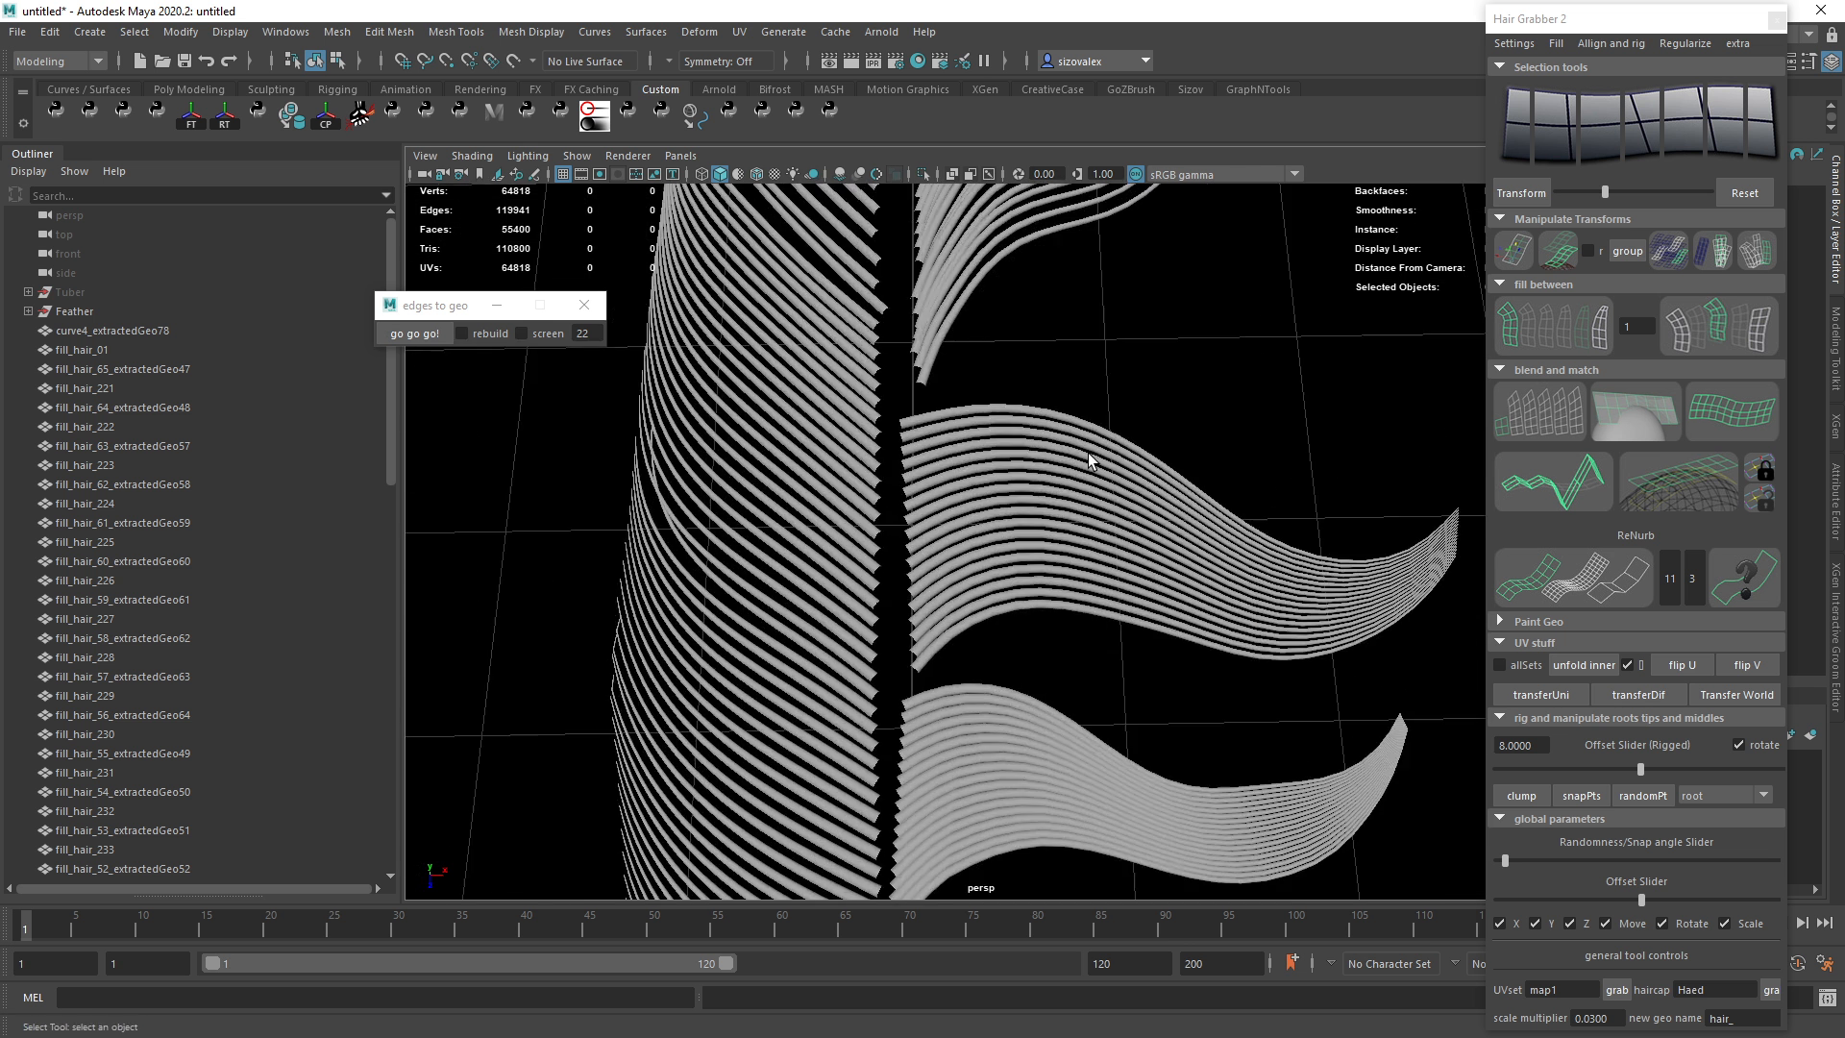
pyautogui.keyDown('alt'); pyautogui.moveTo(1283, 510); pyautogui.dragTo(1235, 562, button='middle'); pyautogui.keyUp('alt')
pyautogui.keyDown('alt'); pyautogui.moveTo(1235, 562); pyautogui.dragTo(1091, 555, button='right'); pyautogui.keyUp('alt')
pyautogui.moveTo(1143, 519); pyautogui.dragTo(1312, 637)
pyautogui.keyDown('alt'); pyautogui.moveTo(1249, 596); pyautogui.dragTo(1113, 554, button='middle'); pyautogui.keyUp('alt')
pyautogui.keyDown('alt'); pyautogui.moveTo(1113, 554); pyautogui.dragTo(1095, 545); pyautogui.keyUp('alt')
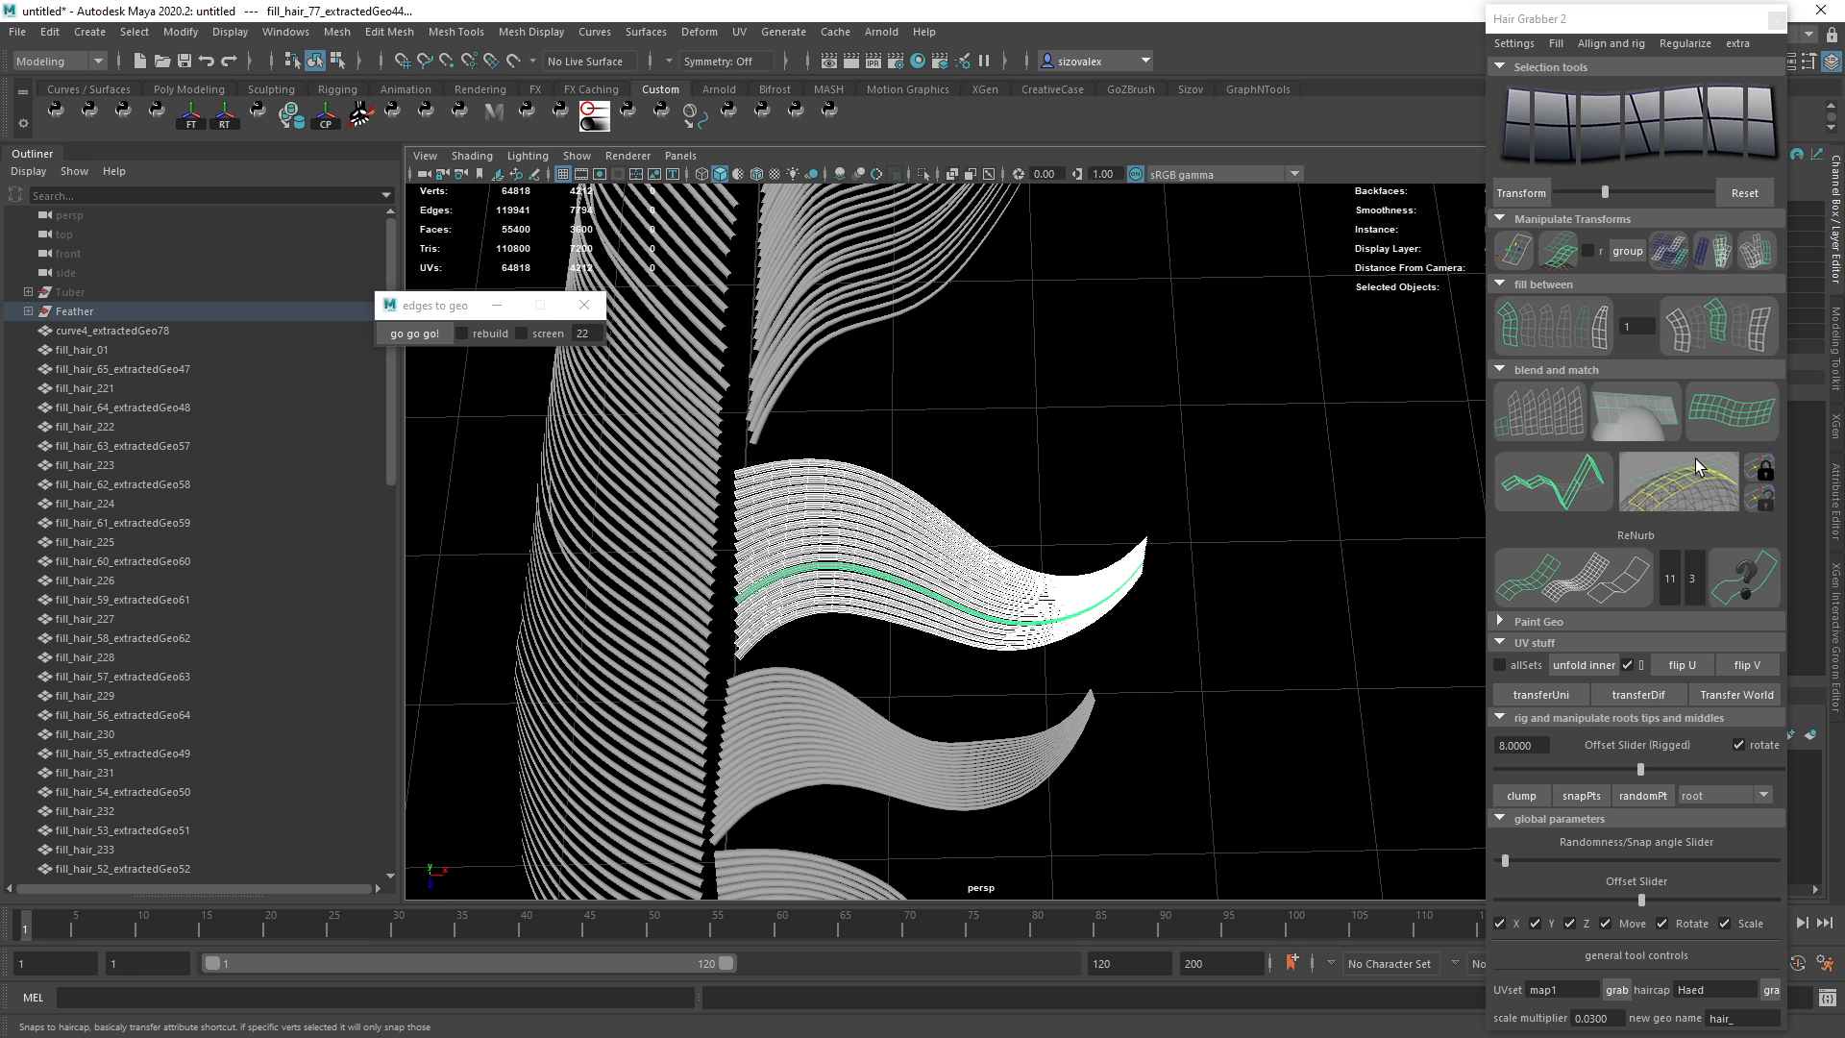
# Try randomizing the selected barbs' move, rotation and scale on all axes, and undo the randomization.
pyautogui.click(1707, 251)
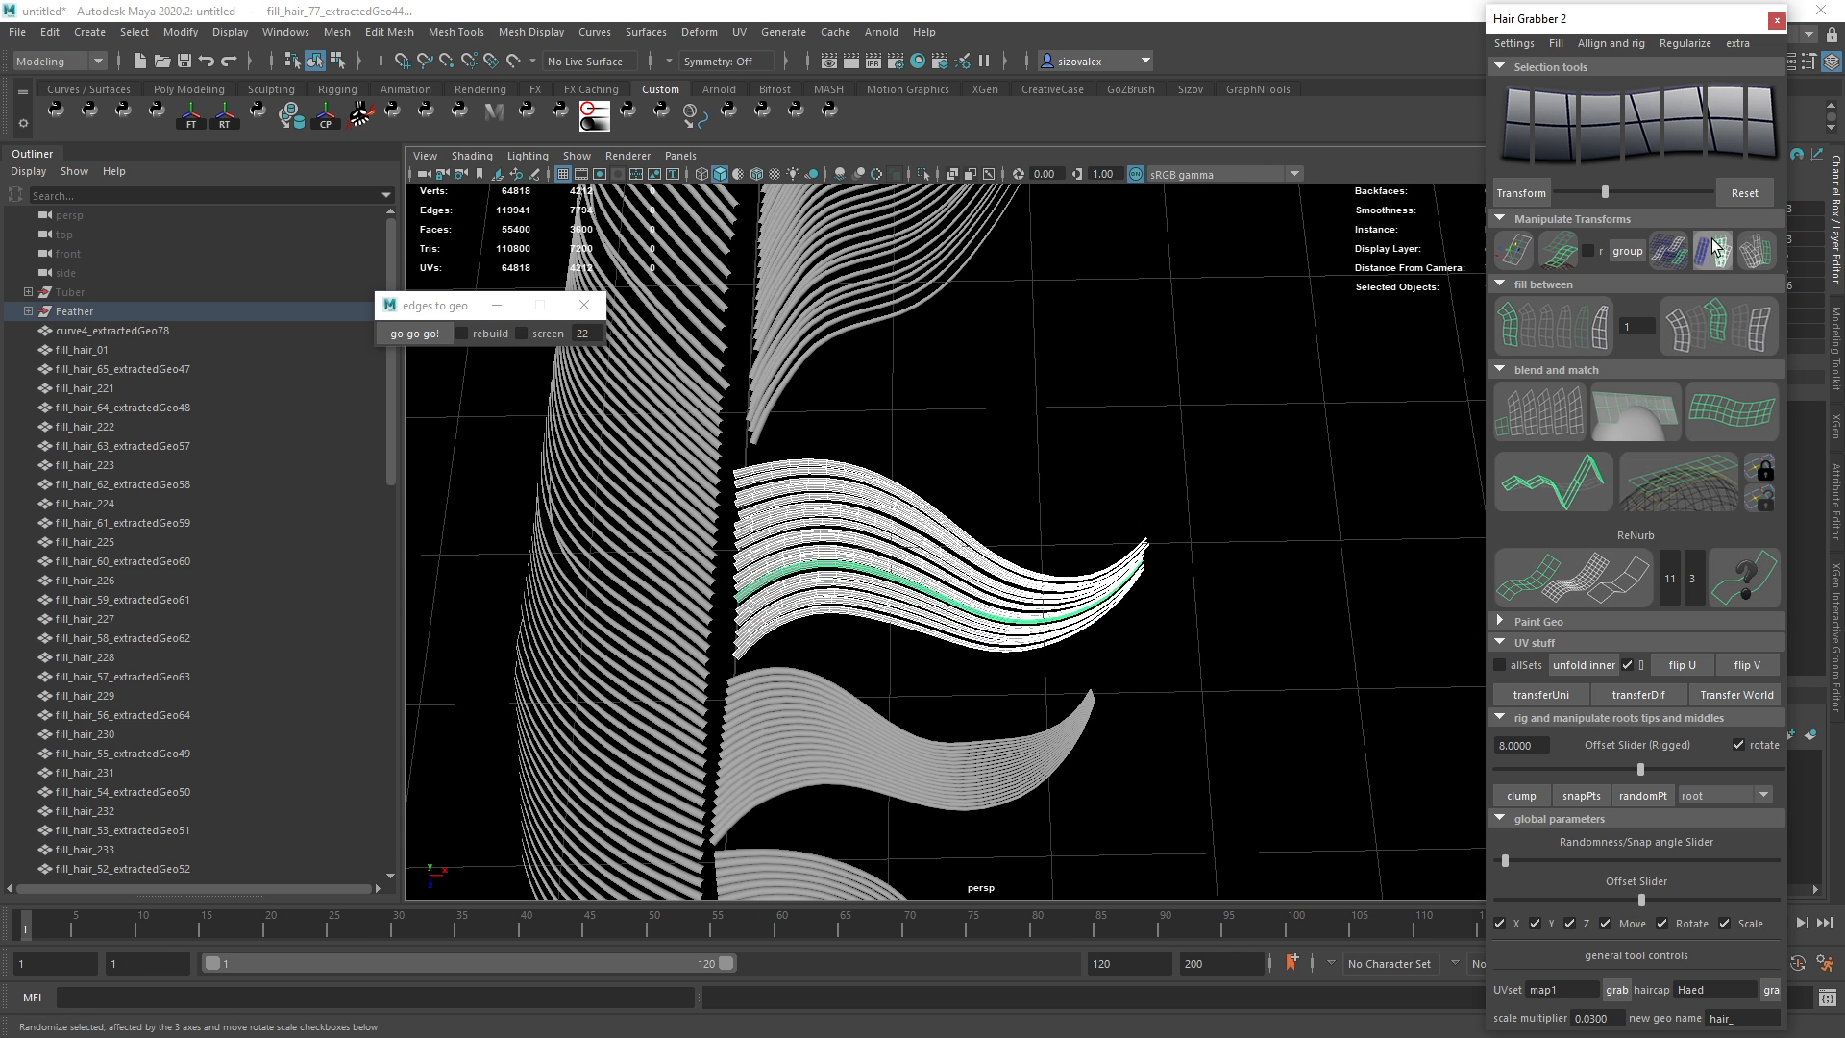
pyautogui.click(1707, 251)
pyautogui.keyDown('alt'); pyautogui.moveTo(928, 492); pyautogui.dragTo(1002, 506, button='middle'); pyautogui.keyUp('alt')
pyautogui.keyDown('alt'); pyautogui.moveTo(1003, 506); pyautogui.dragTo(1060, 519, button='right'); pyautogui.keyUp('alt')
pyautogui.hotkey('ctrl', 'z')
pyautogui.hotkey('ctrl', 'z')
pyautogui.hotkey('ctrl', 'z')
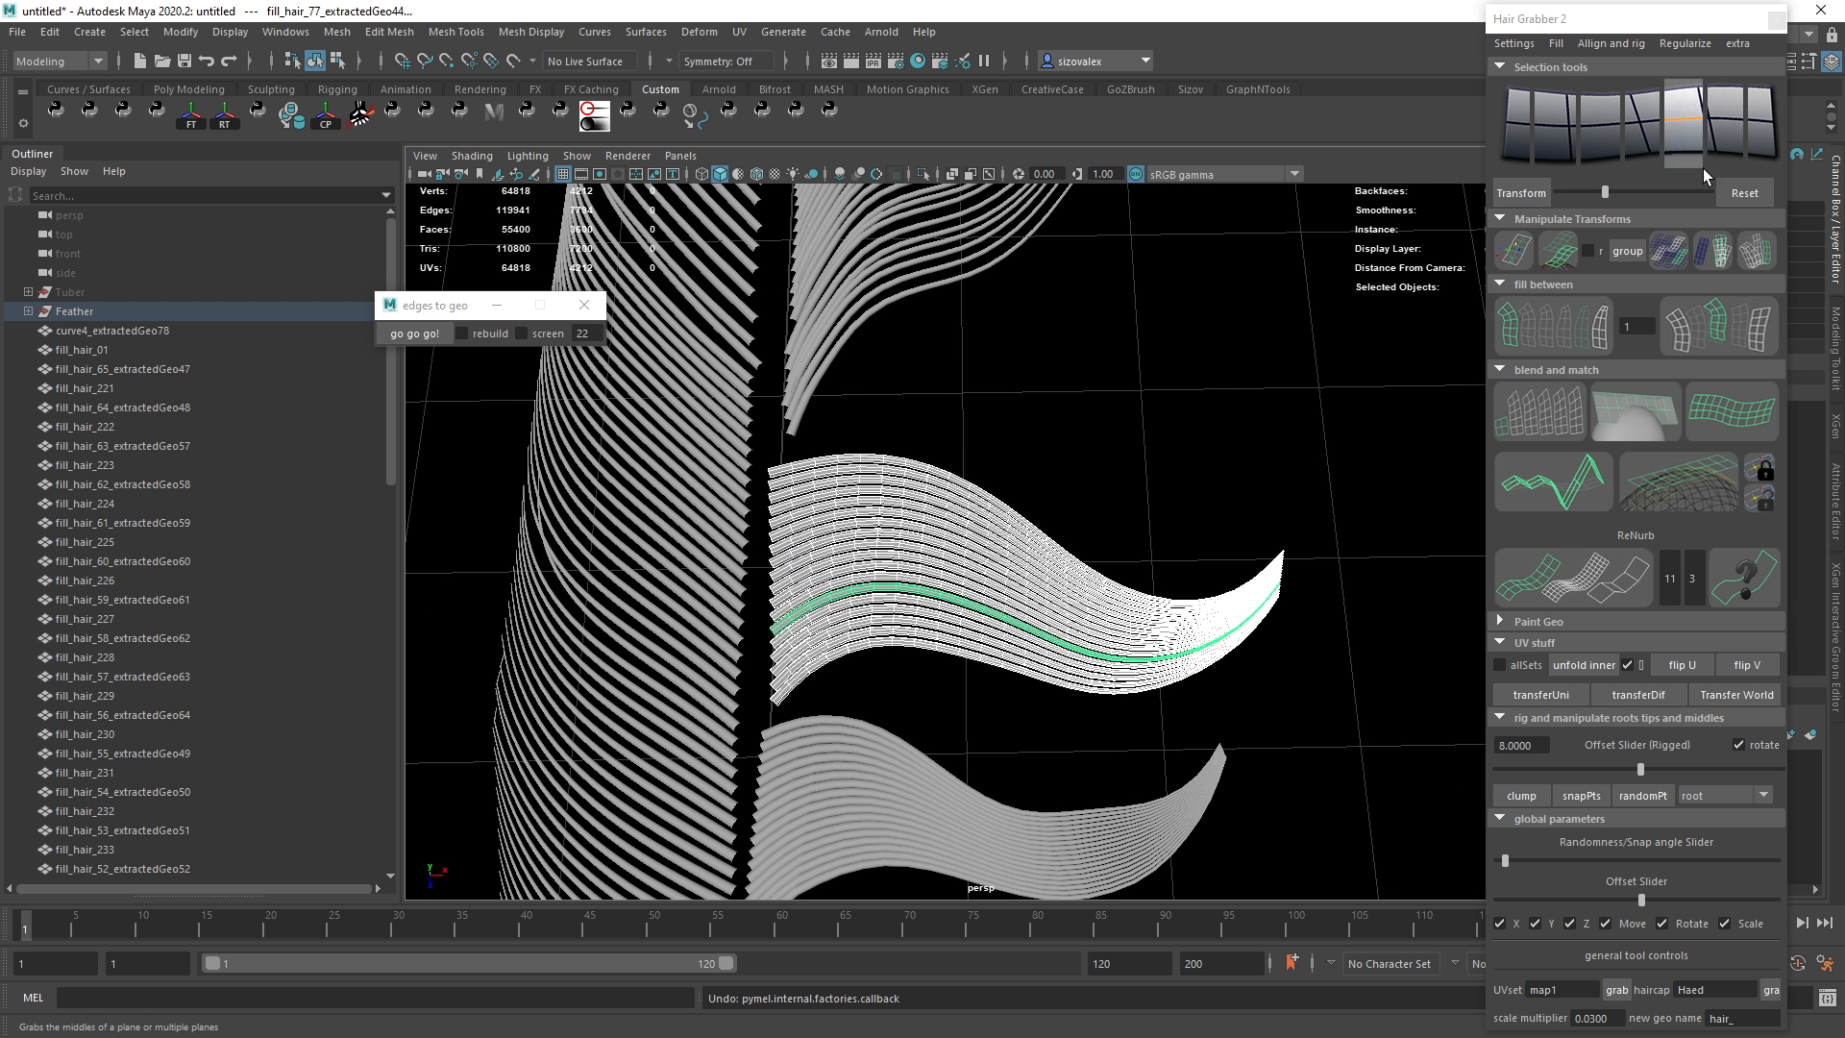
# Set each selected barb's pivot to its root faces and randomize the barbs' move, rotation and scale.
pyautogui.click(1515, 252)
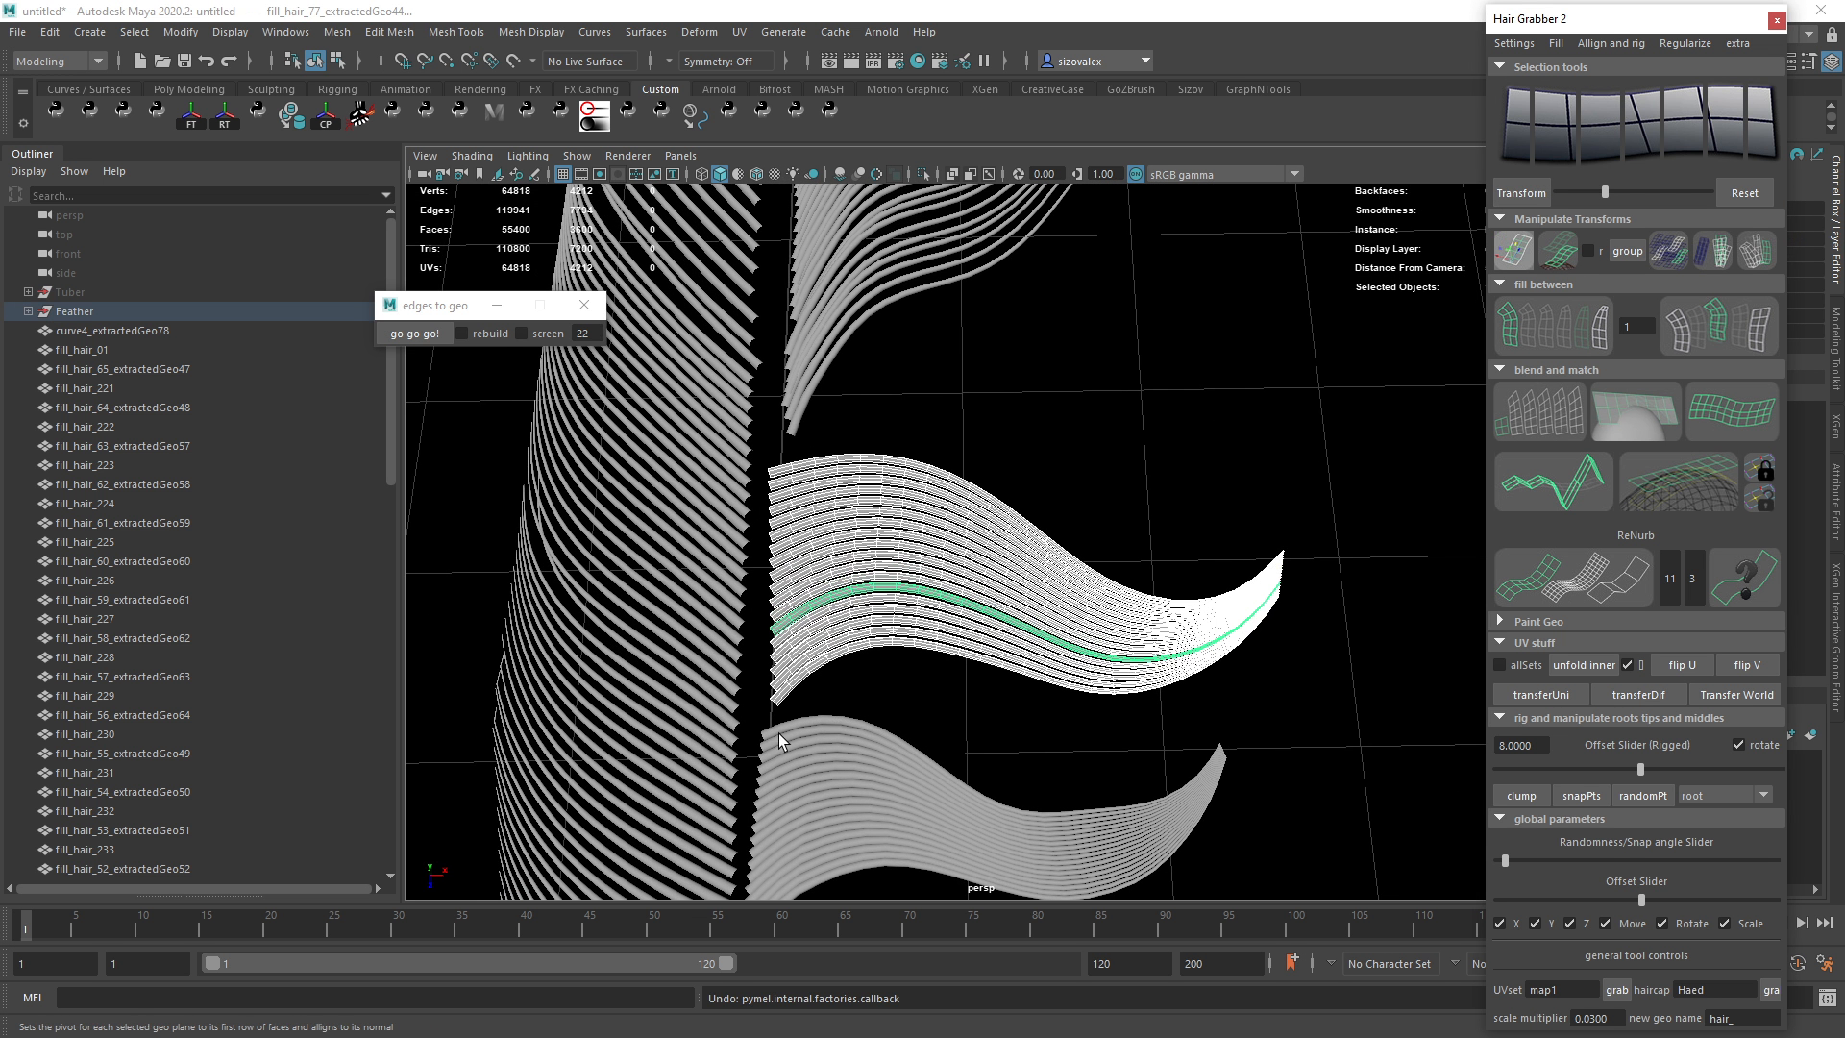
pyautogui.click(1708, 254)
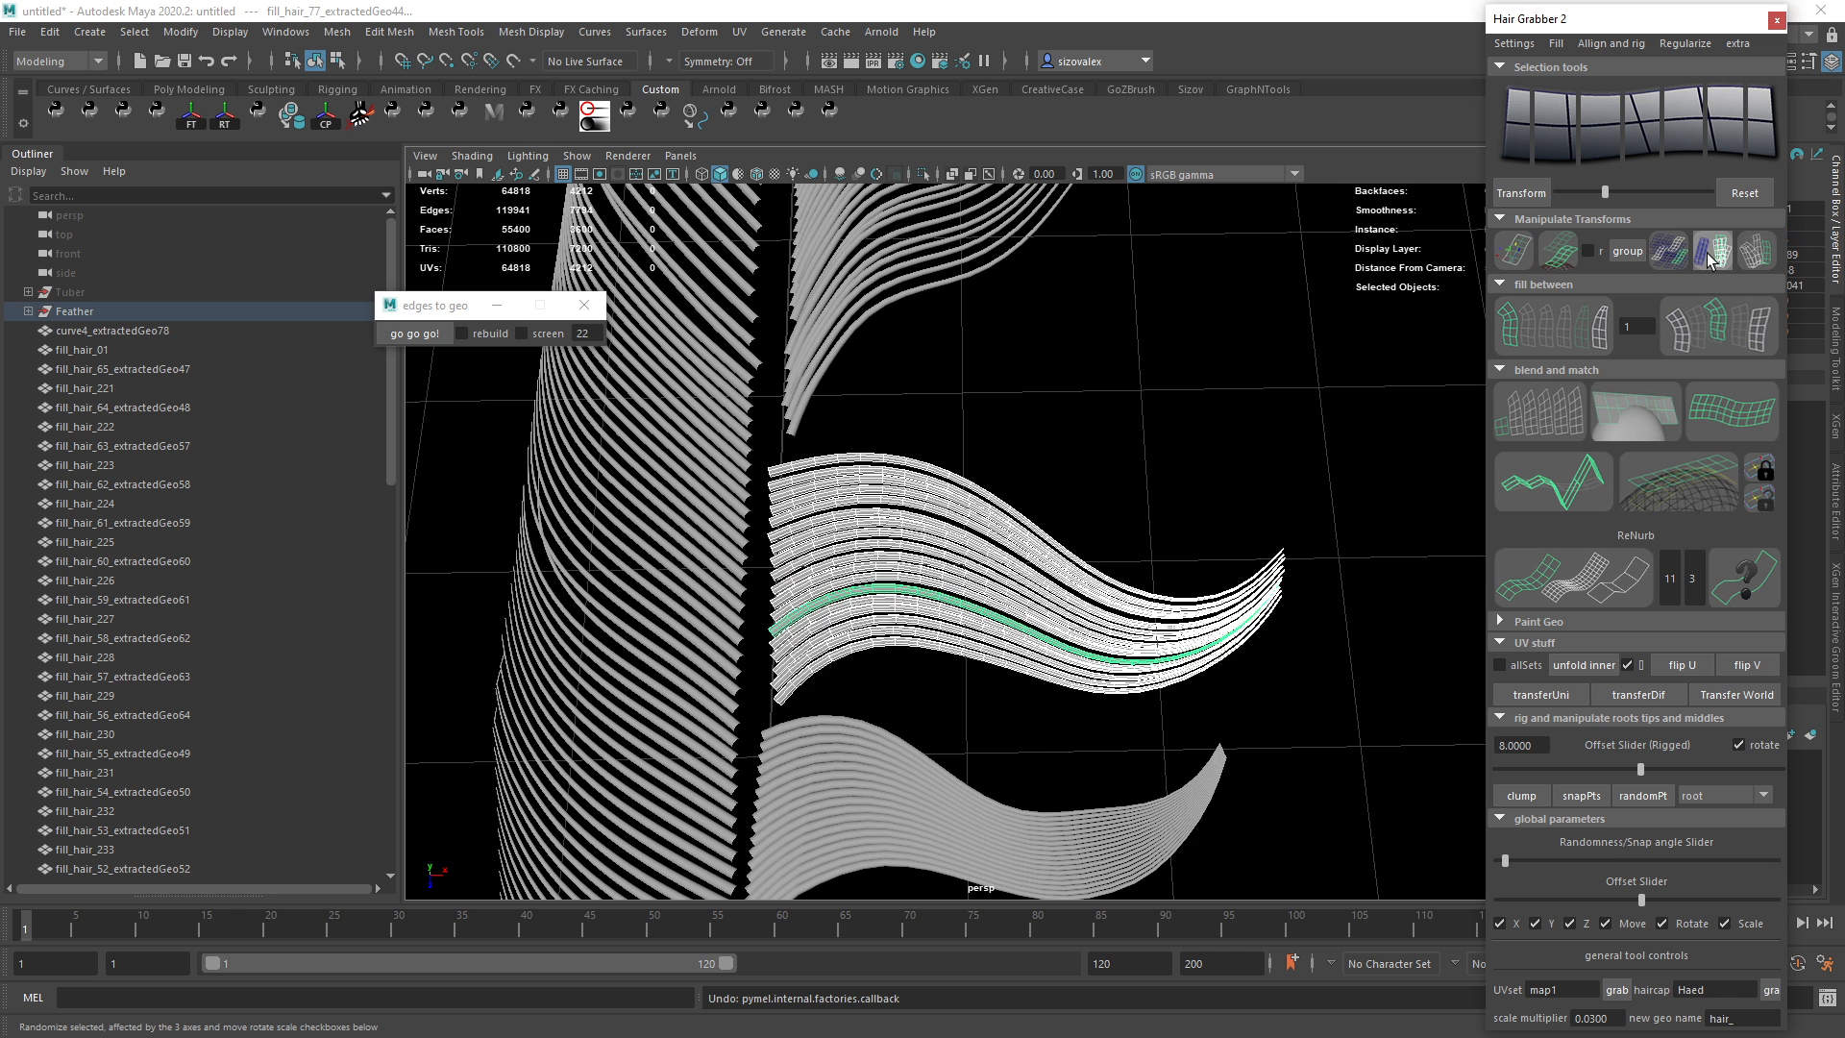
pyautogui.click(1709, 256)
pyautogui.click(1709, 260)
pyautogui.keyDown('alt'); pyautogui.moveTo(1062, 577); pyautogui.dragTo(995, 529); pyautogui.keyUp('alt')
# Exclude move and scale from the randomization so only rotation is affected, and undo the previous randomization of the clump.
pyautogui.click(1725, 923)
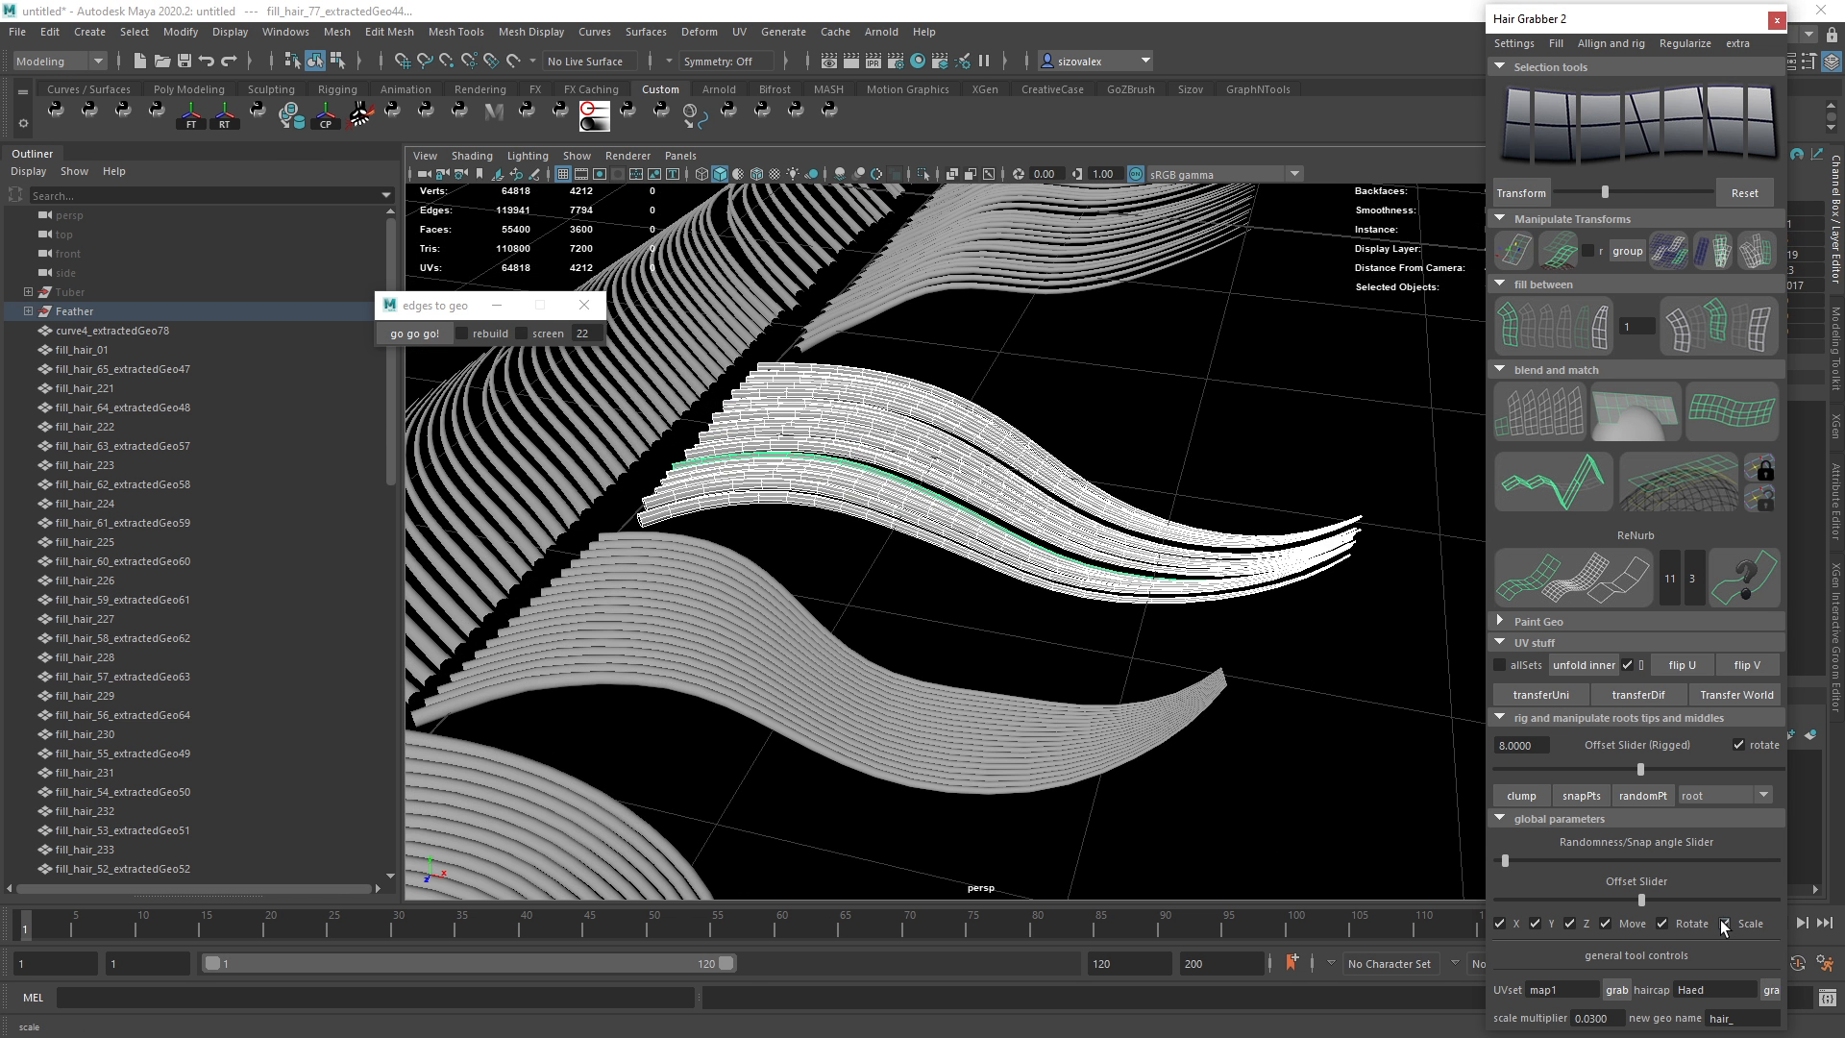
pyautogui.keyDown('alt'); pyautogui.moveTo(855, 480); pyautogui.dragTo(1009, 611); pyautogui.keyUp('alt')
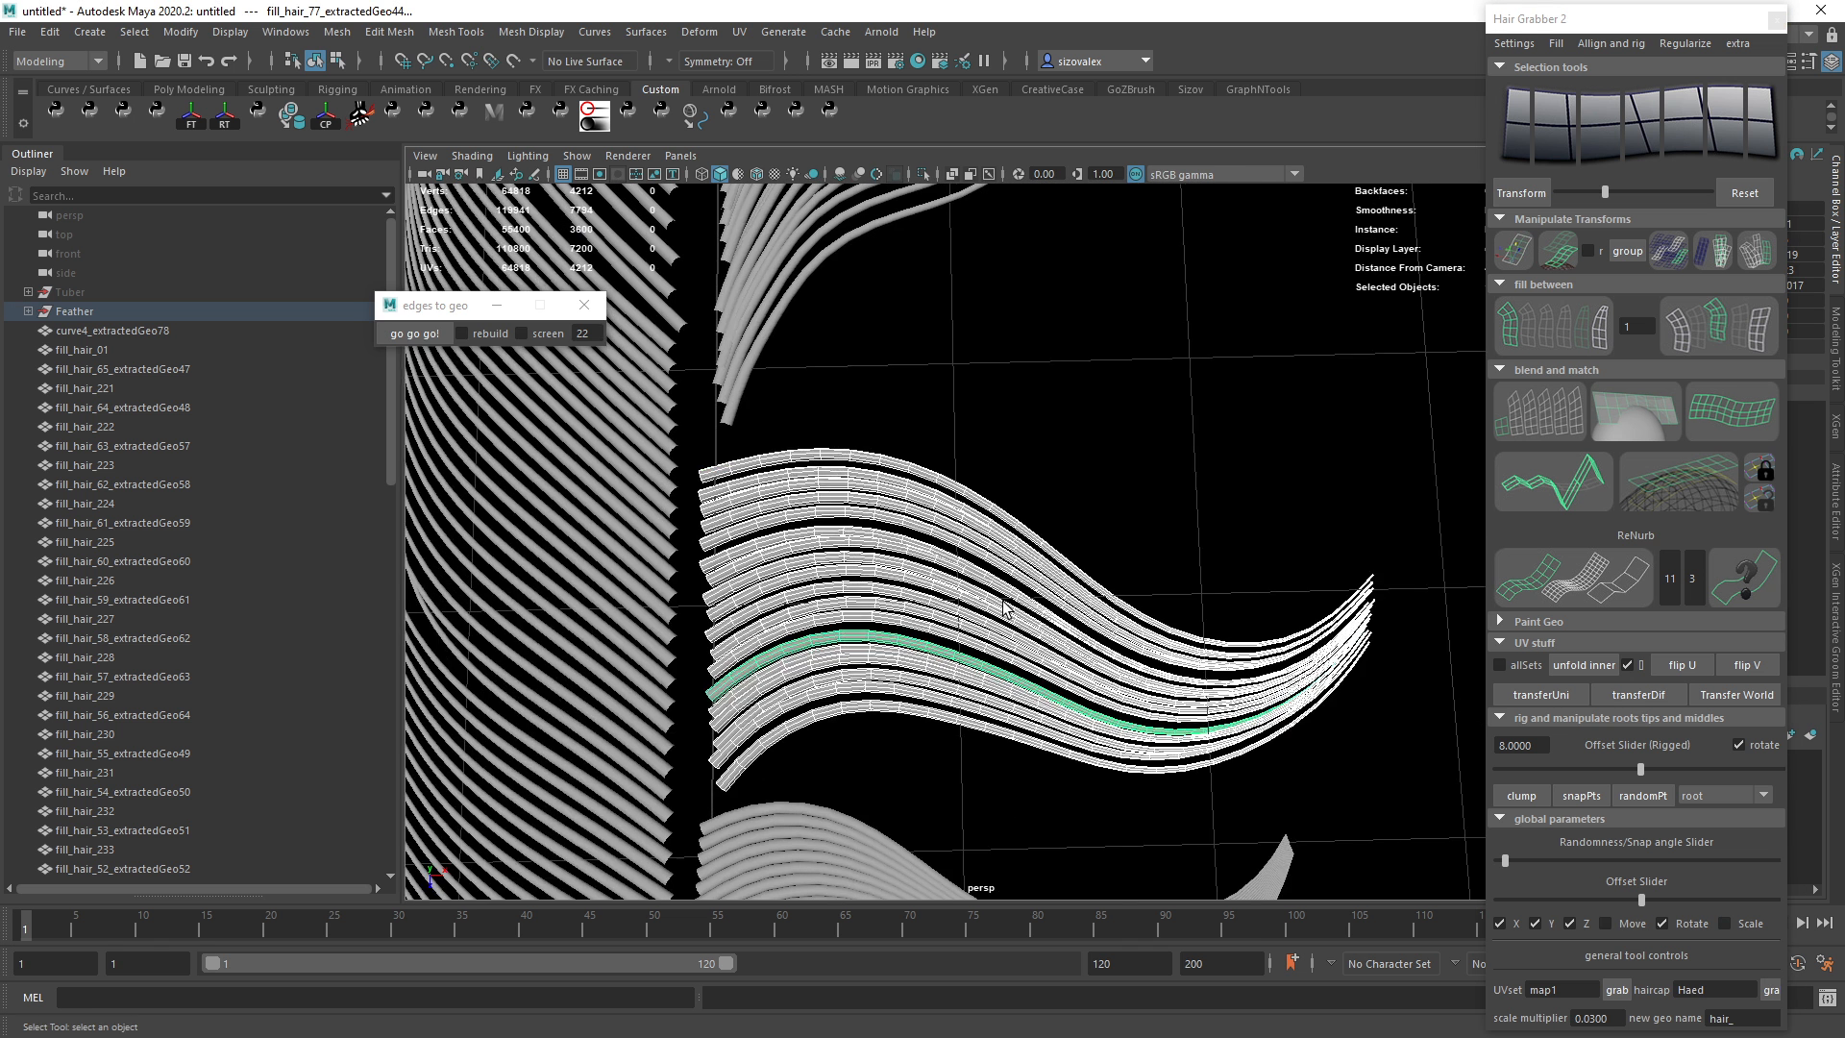
pyautogui.keyDown('alt'); pyautogui.moveTo(1009, 611); pyautogui.dragTo(890, 584, button='right'); pyautogui.keyUp('alt')
pyautogui.keyDown('alt'); pyautogui.moveTo(890, 584); pyautogui.dragTo(856, 561); pyautogui.keyUp('alt')
pyautogui.hotkey('ctrl', 'z')
pyautogui.hotkey('ctrl', 'z')
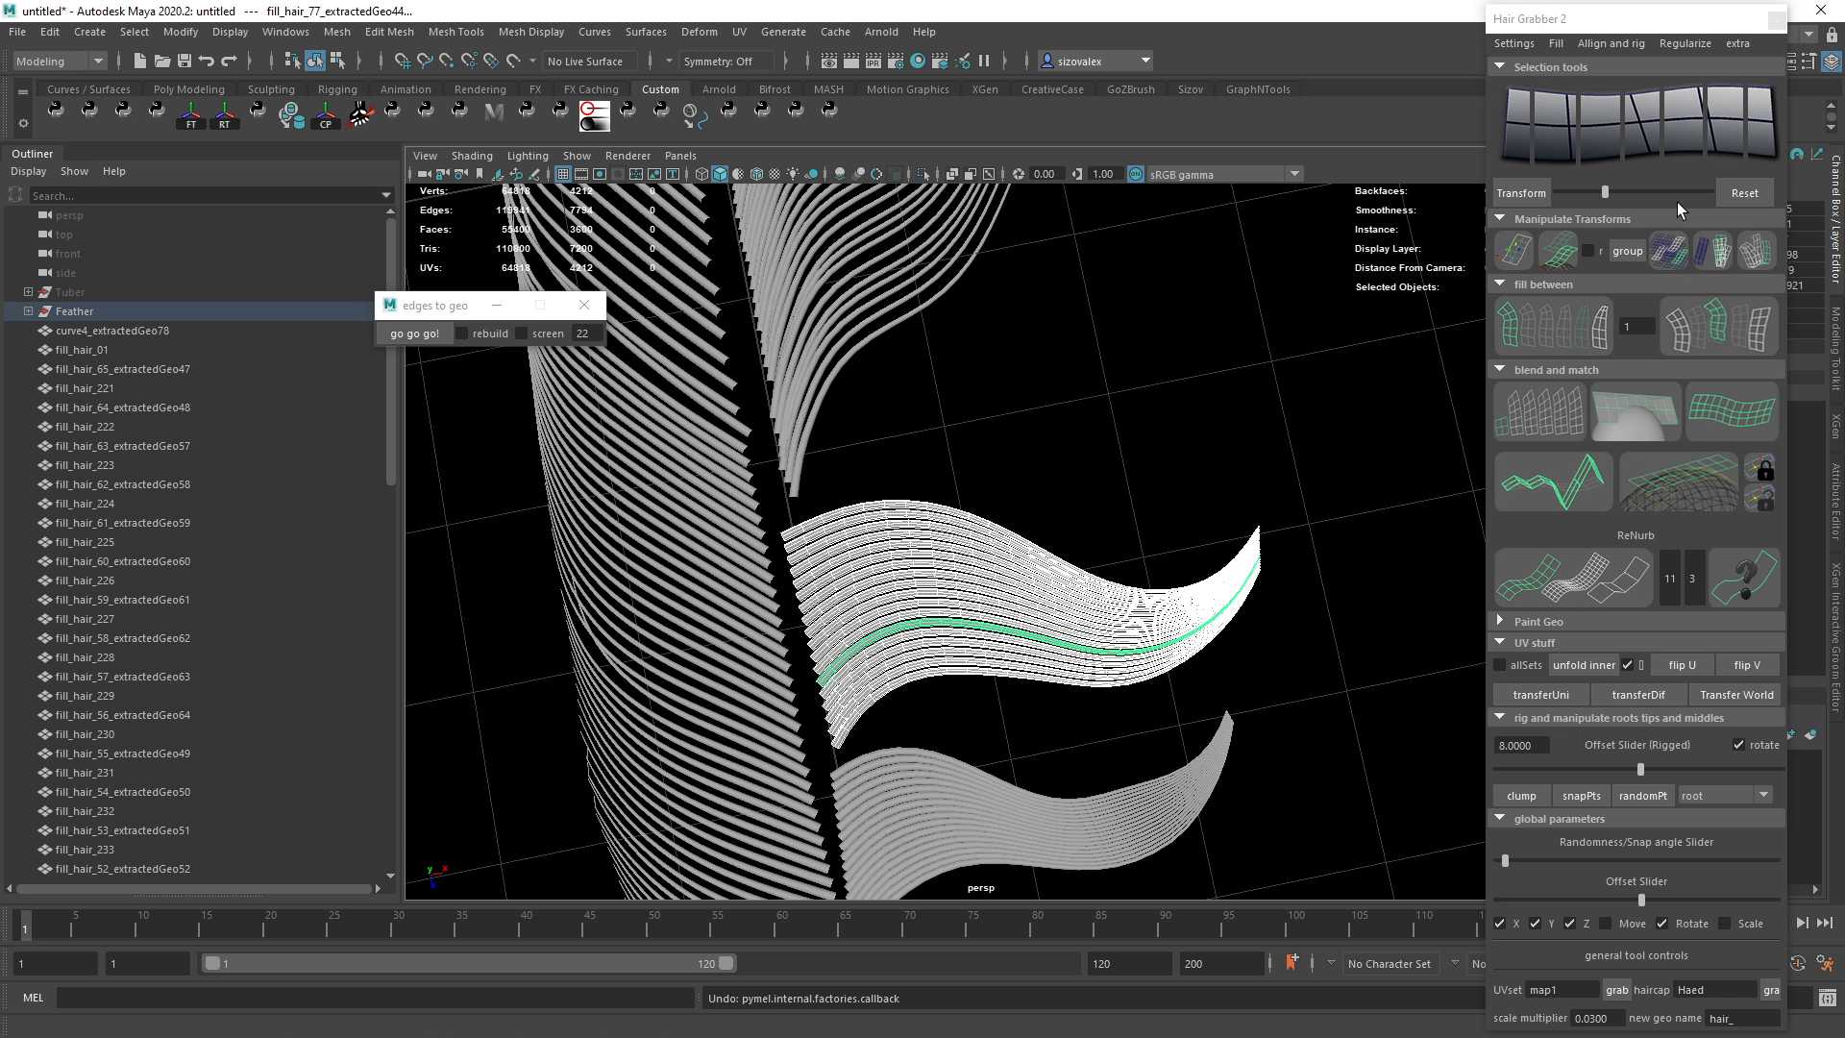
# Randomize the clump's rotation on X, Y and Z, and check the barbs' local axes at the roots with the Rotate tool.
pyautogui.click(1722, 255)
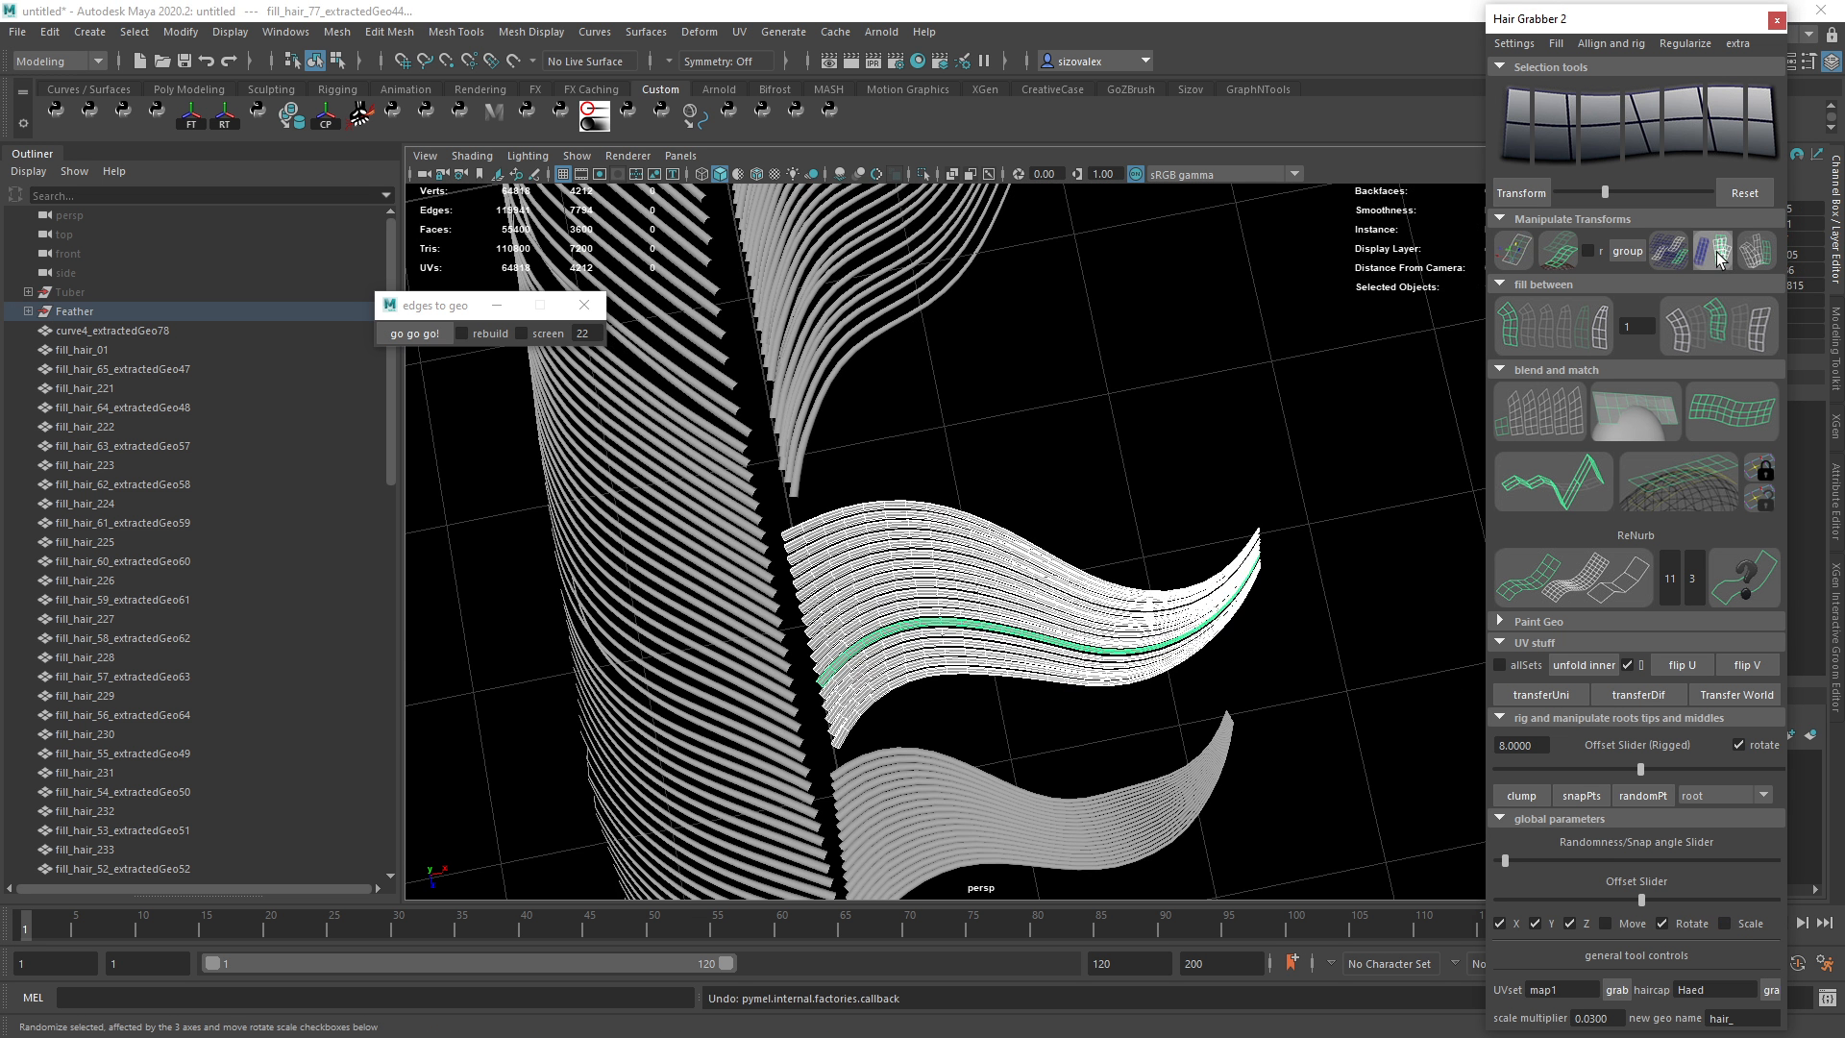
pyautogui.keyDown('alt'); pyautogui.moveTo(1106, 557); pyautogui.dragTo(1423, 706); pyautogui.keyUp('alt')
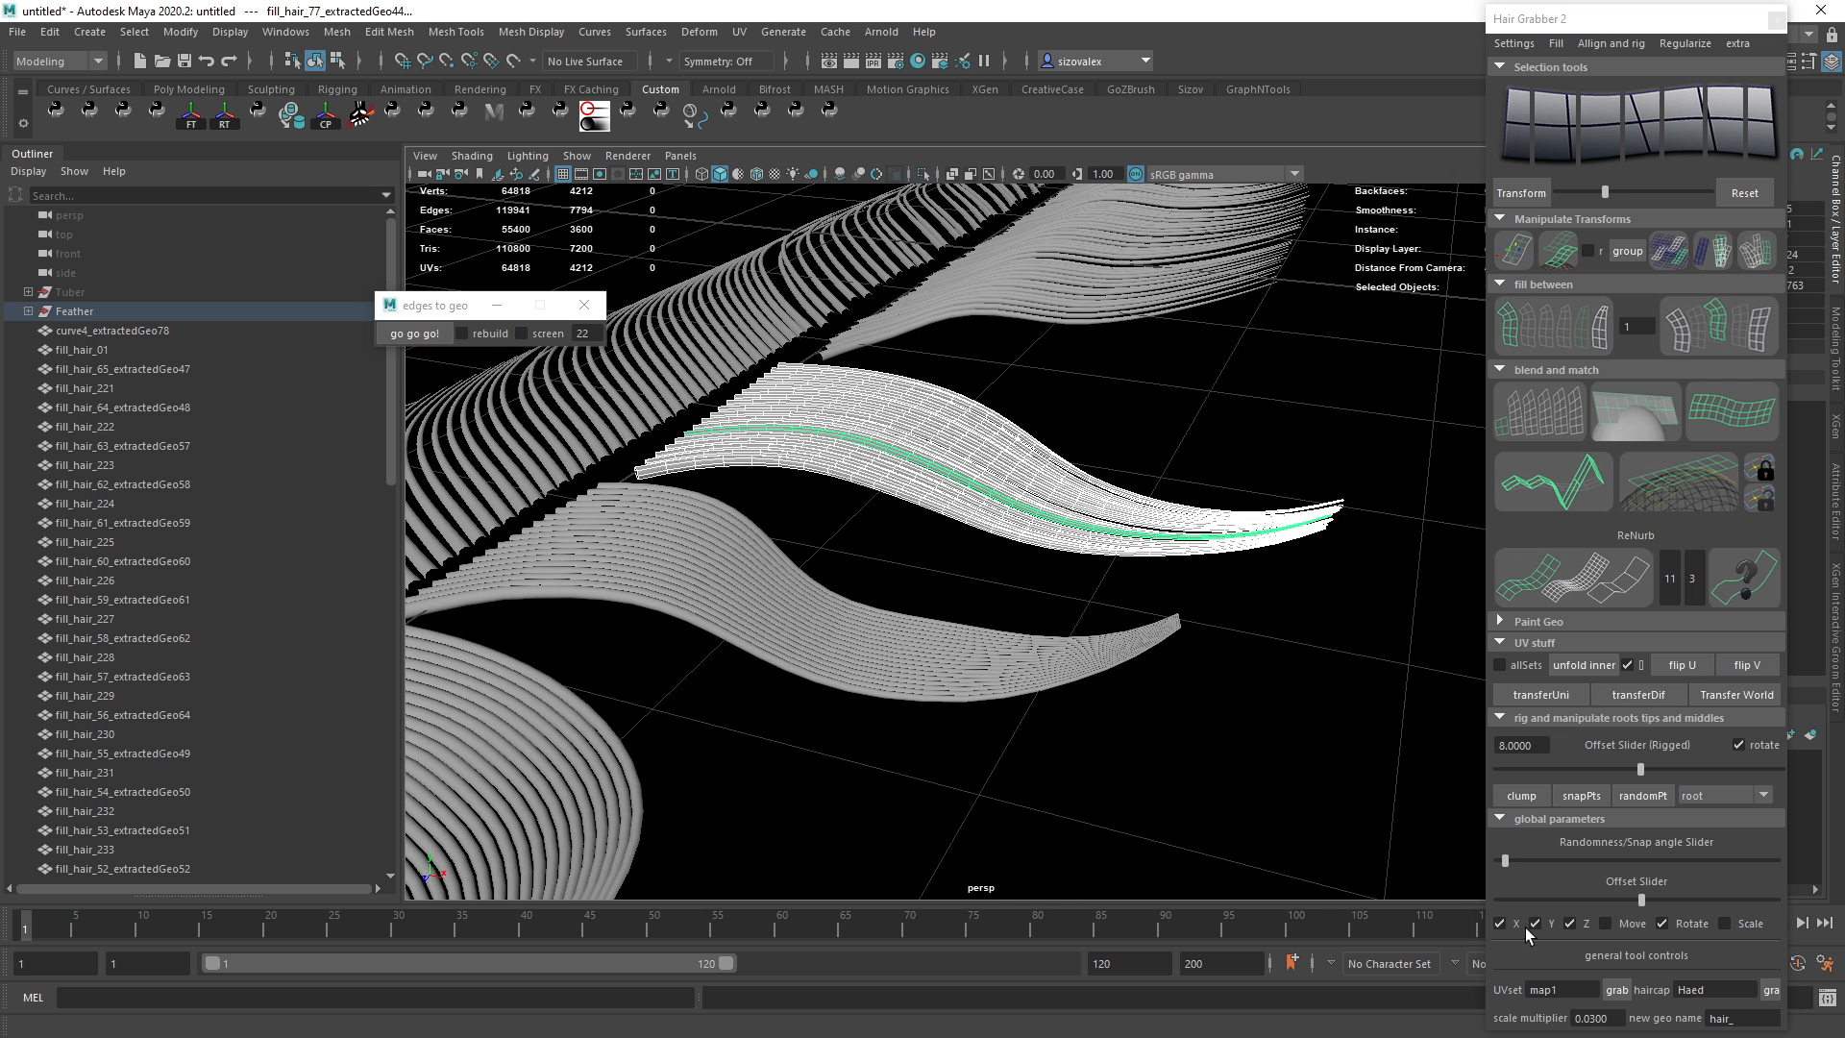
pyautogui.press('e')
pyautogui.keyDown('alt'); pyautogui.moveTo(615, 389); pyautogui.dragTo(876, 522); pyautogui.keyUp('alt')
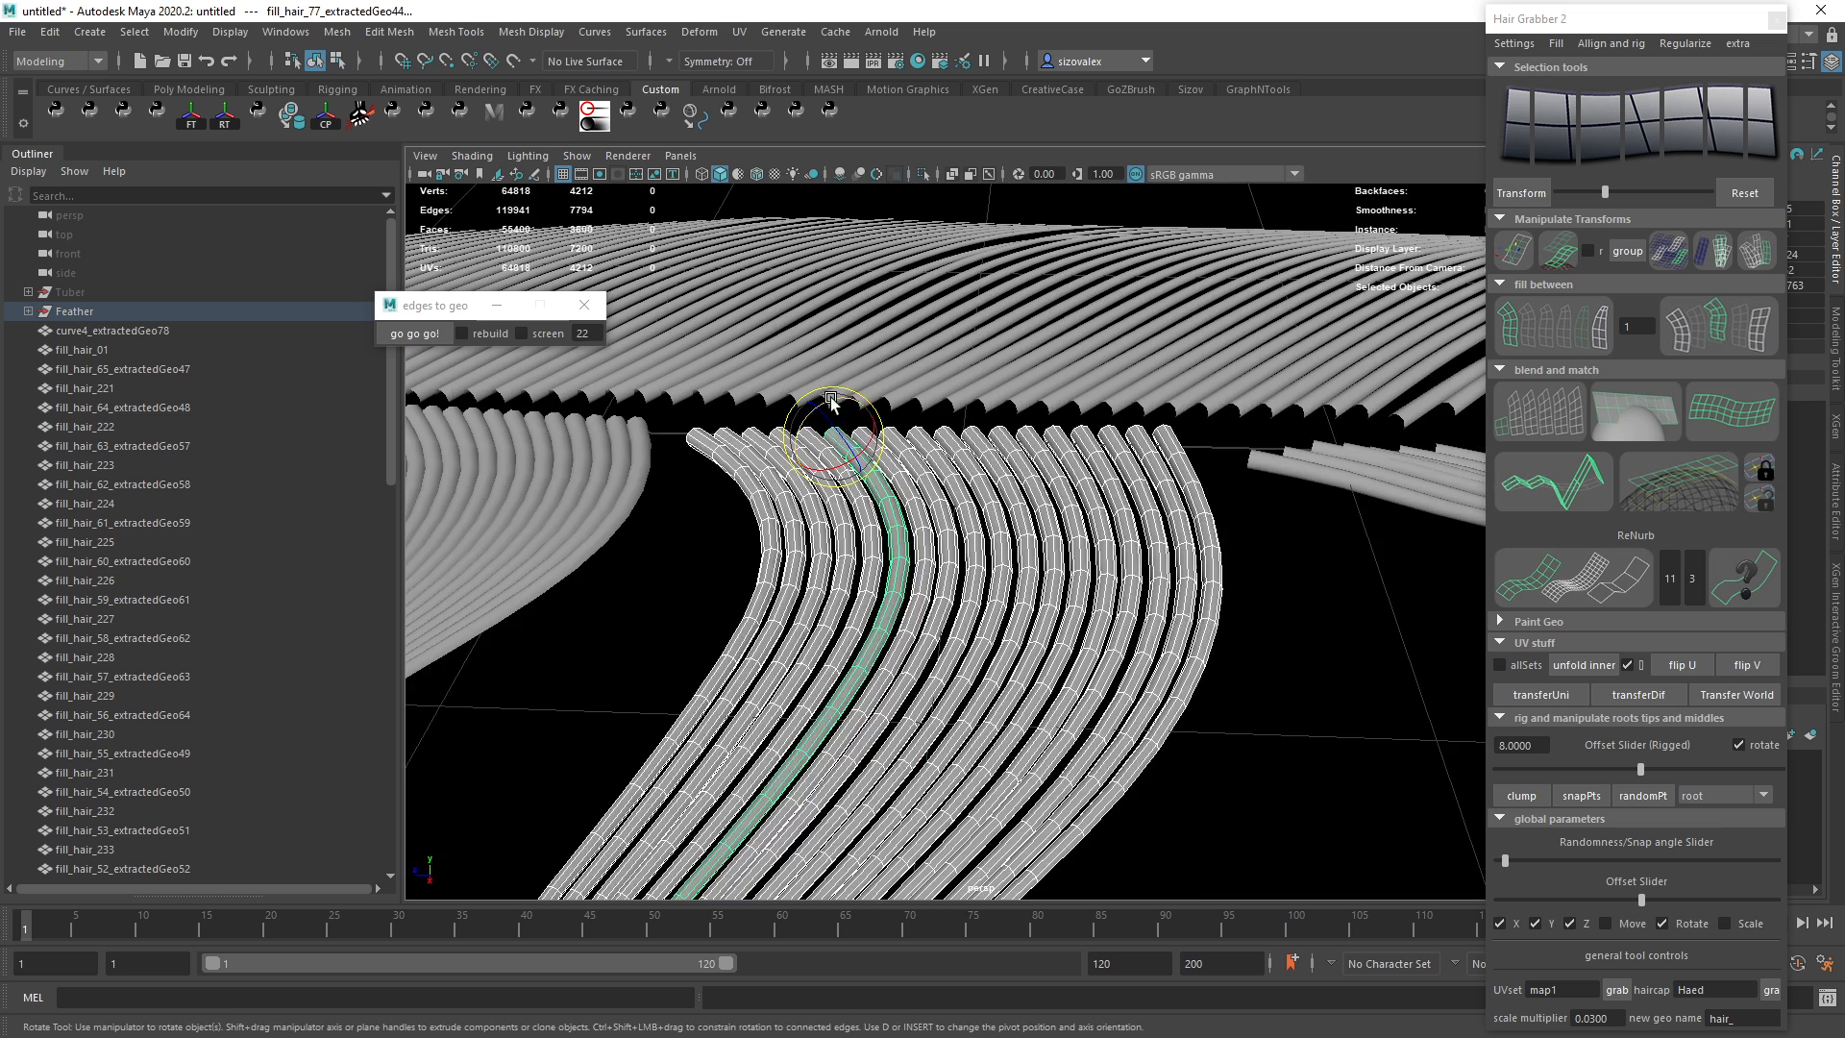
pyautogui.moveTo(831, 402); pyautogui.dragTo(750, 558)
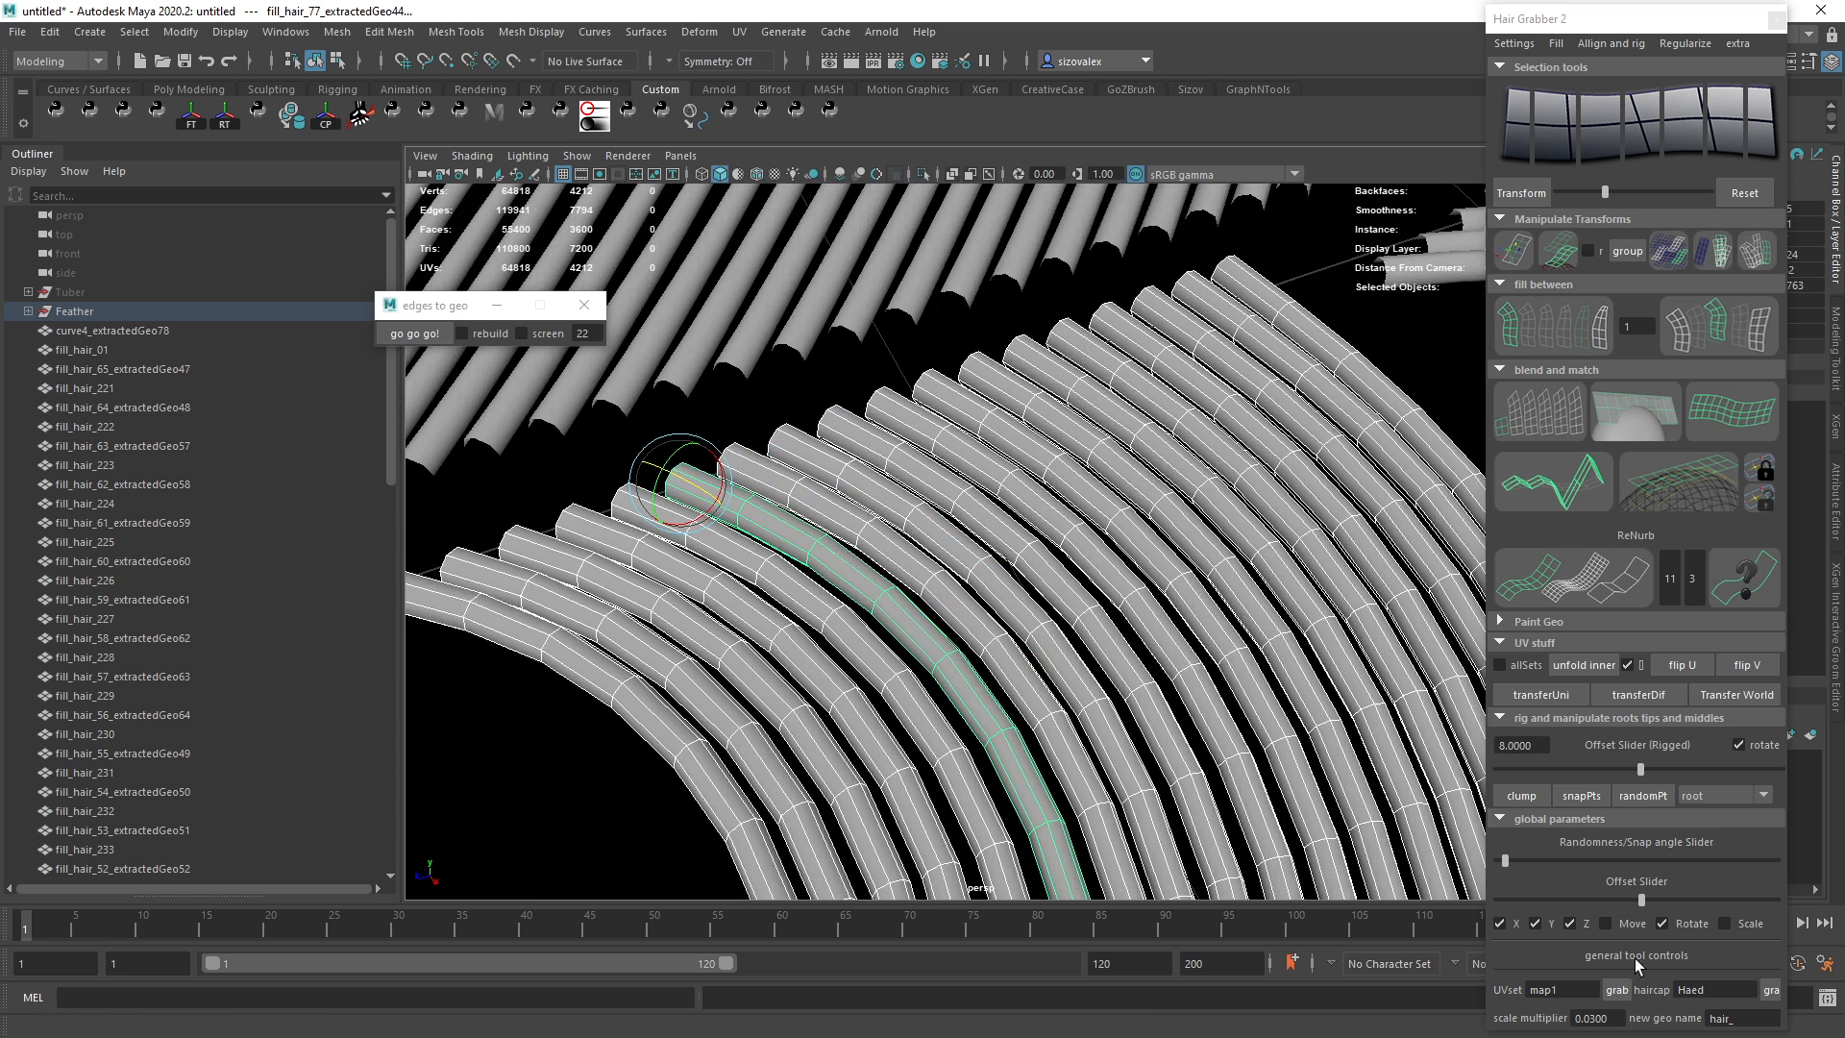
# Randomize the upper clump's rotation about Y only, with the randomness raised slightly, and undo the extra pass.
pyautogui.click(1570, 924)
pyautogui.click(1530, 860)
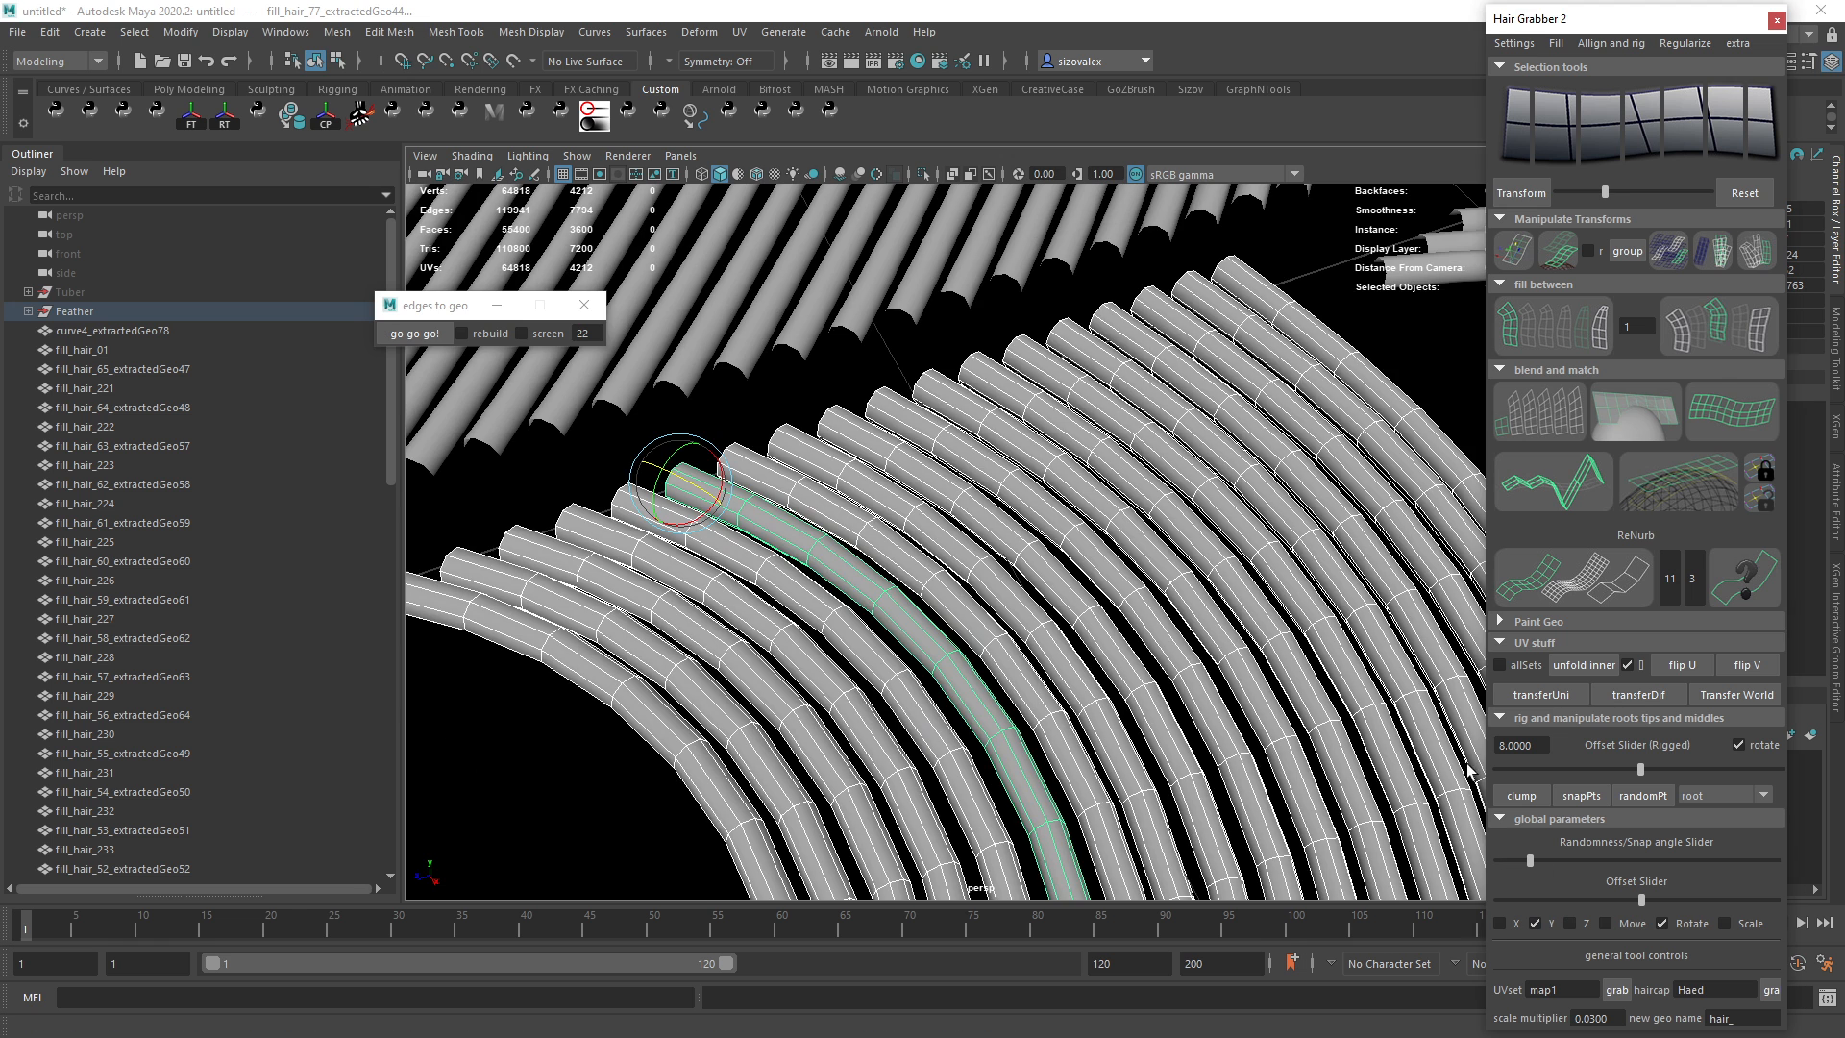
pyautogui.keyDown('alt'); pyautogui.moveTo(1201, 692); pyautogui.dragTo(1355, 527); pyautogui.keyUp('alt')
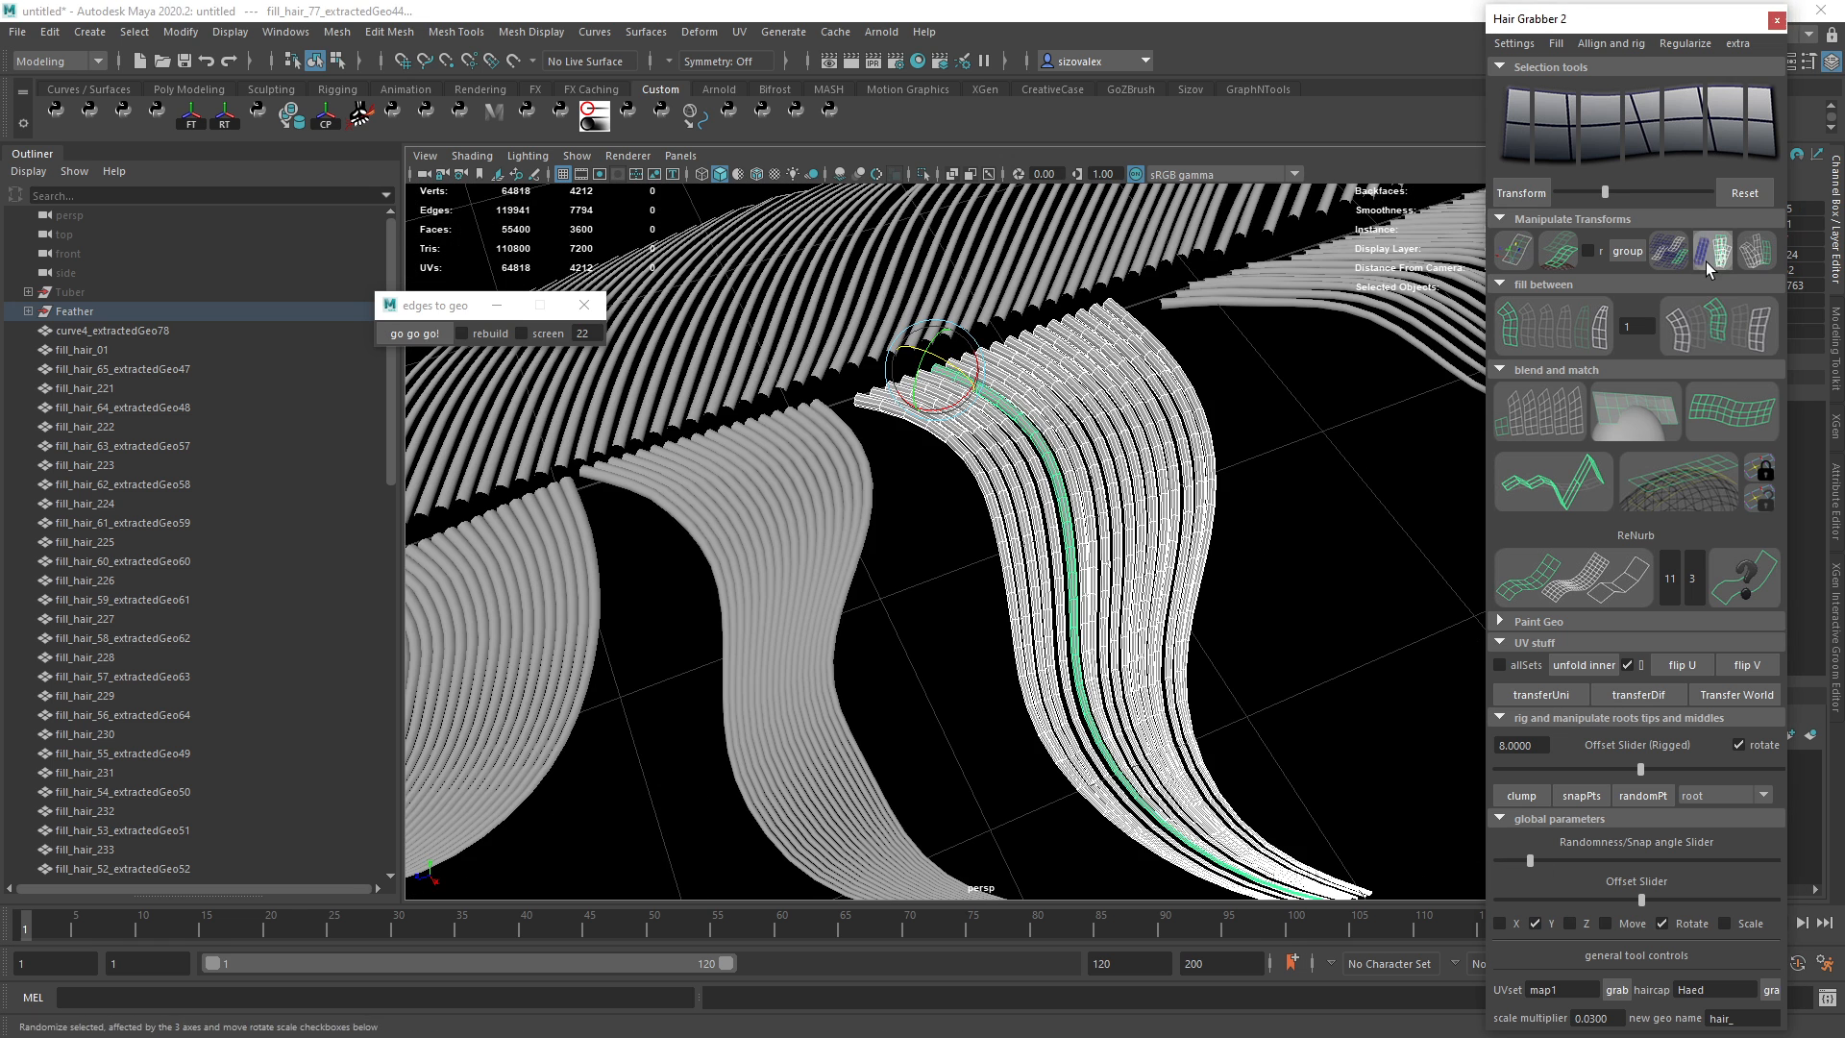
pyautogui.keyDown('alt'); pyautogui.moveTo(1182, 557); pyautogui.dragTo(1364, 500); pyautogui.keyUp('alt')
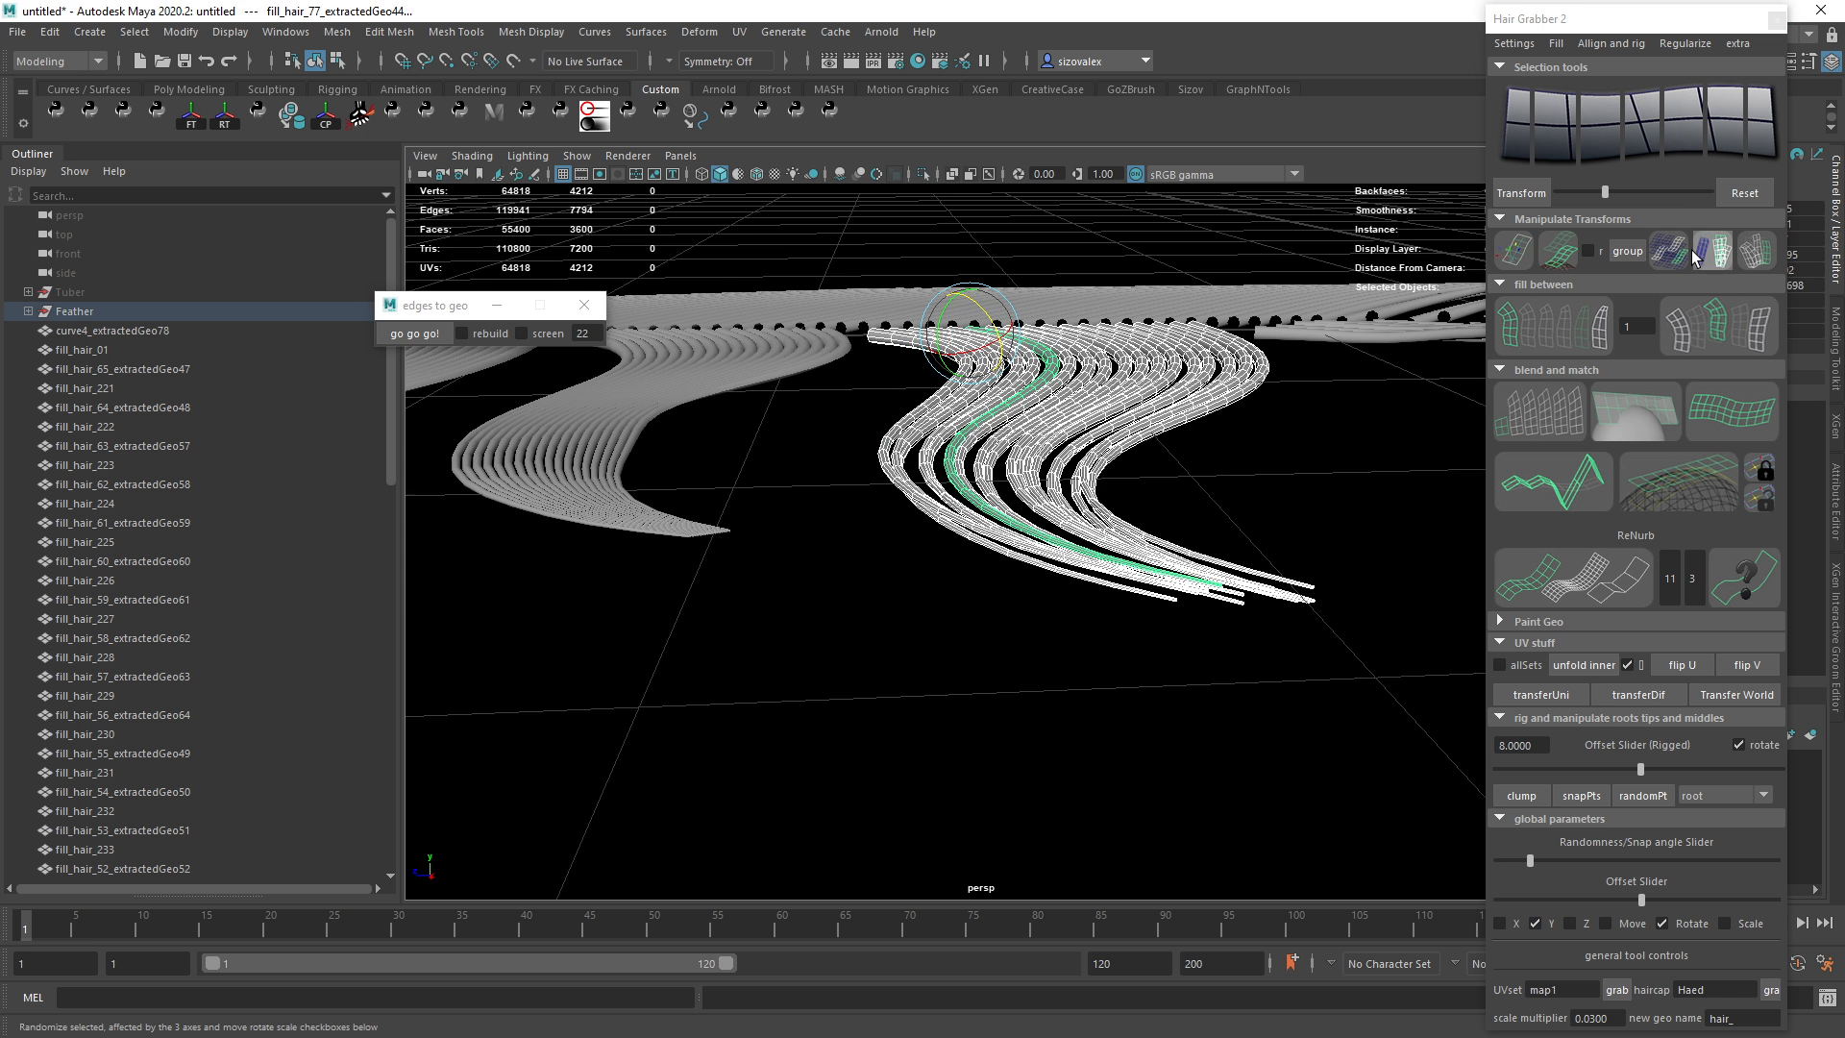
pyautogui.click(1715, 253)
pyautogui.moveTo(1144, 524)
pyautogui.keyDown('alt'); pyautogui.mouseDown()
pyautogui.moveTo(1127, 499)
pyautogui.moveTo(1114, 533)
pyautogui.moveTo(1122, 507)
pyautogui.mouseUp(); pyautogui.keyUp('alt')
pyautogui.hotkey('ctrl', 'z')
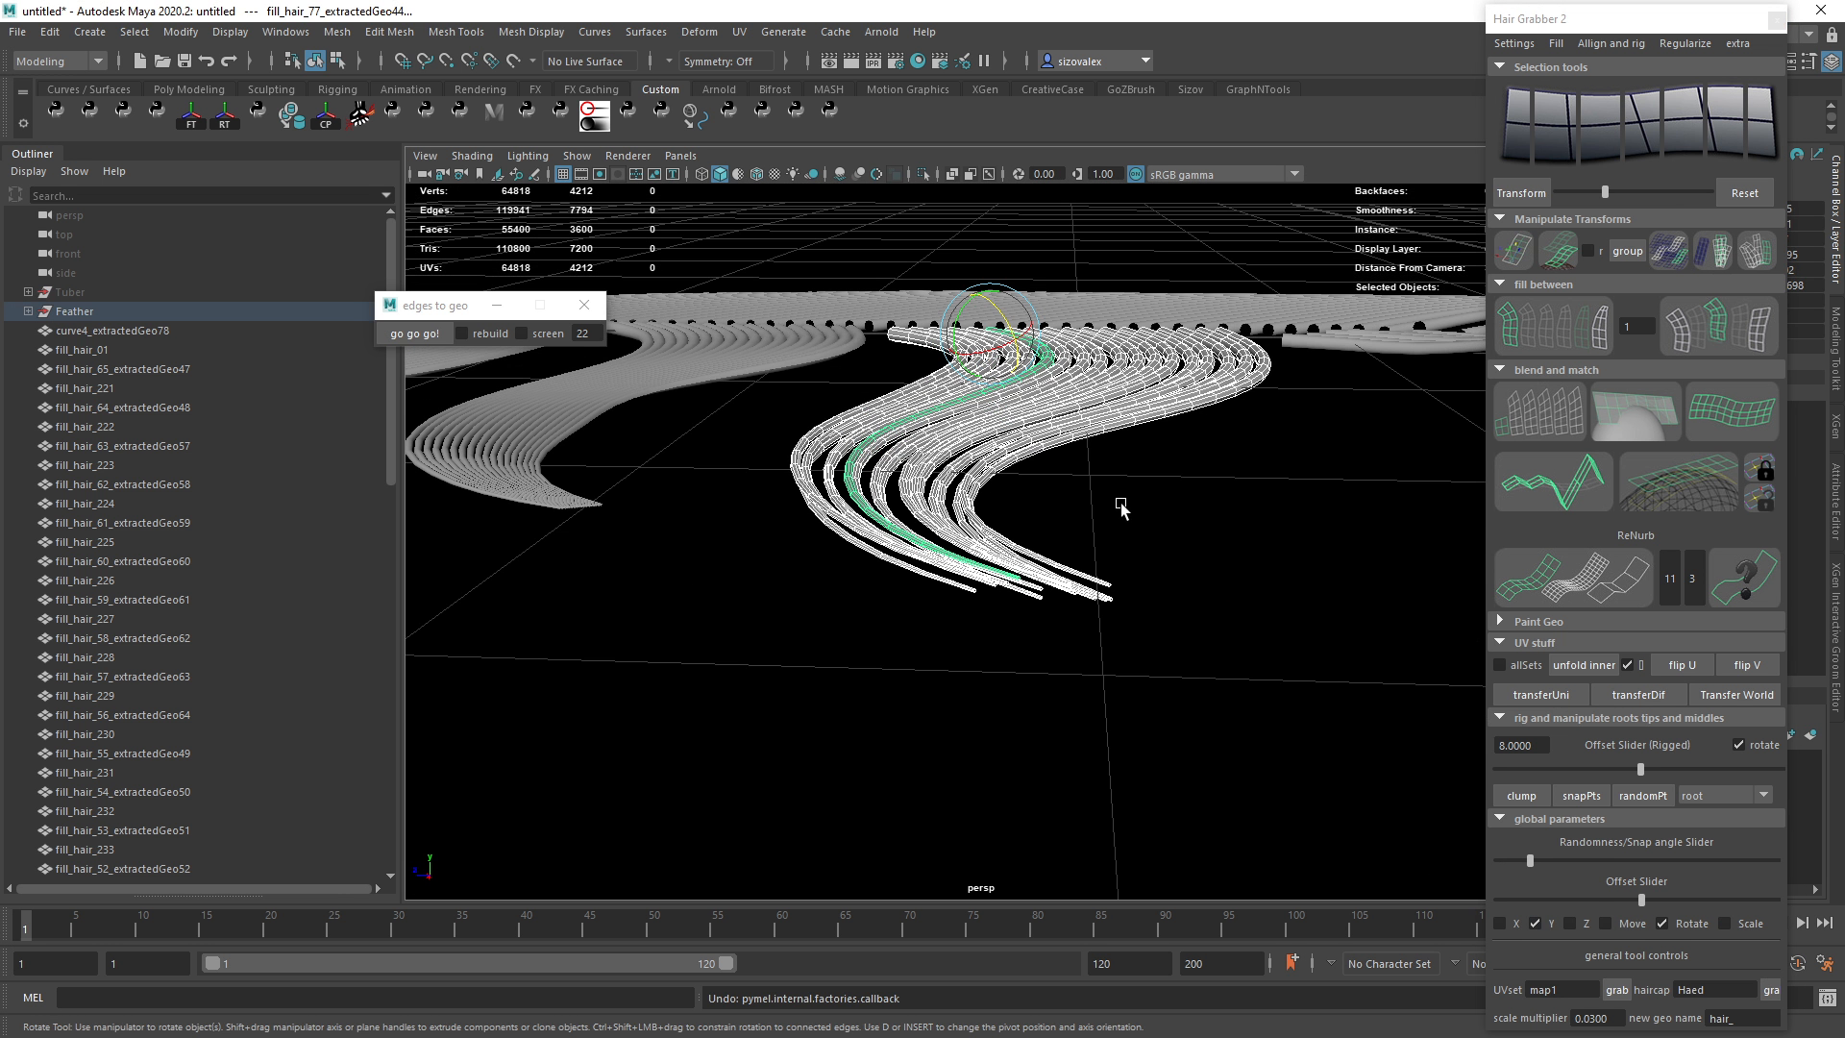
# Randomize the upper clump's rotation about X only in several passes, increasing the randomness further.
pyautogui.click(1534, 924)
pyautogui.click(1715, 252)
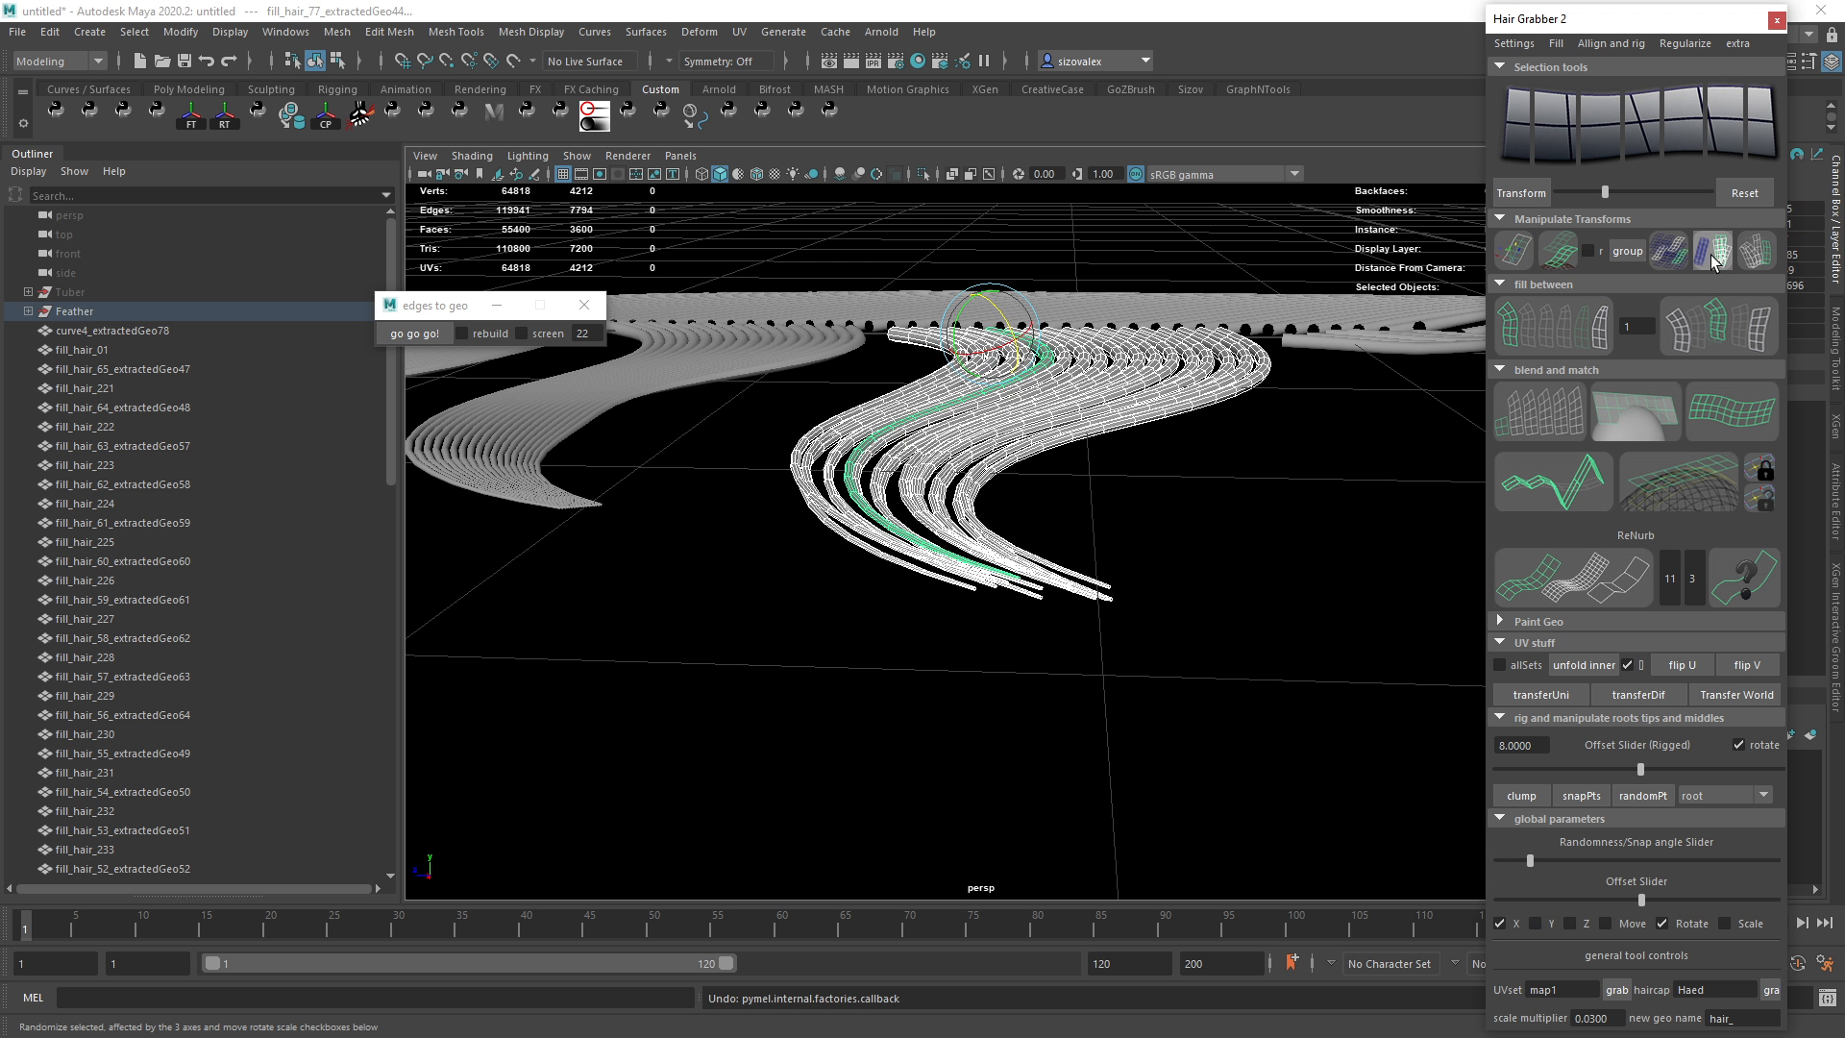
pyautogui.click(1716, 253)
pyautogui.click(1716, 253)
pyautogui.click(1583, 862)
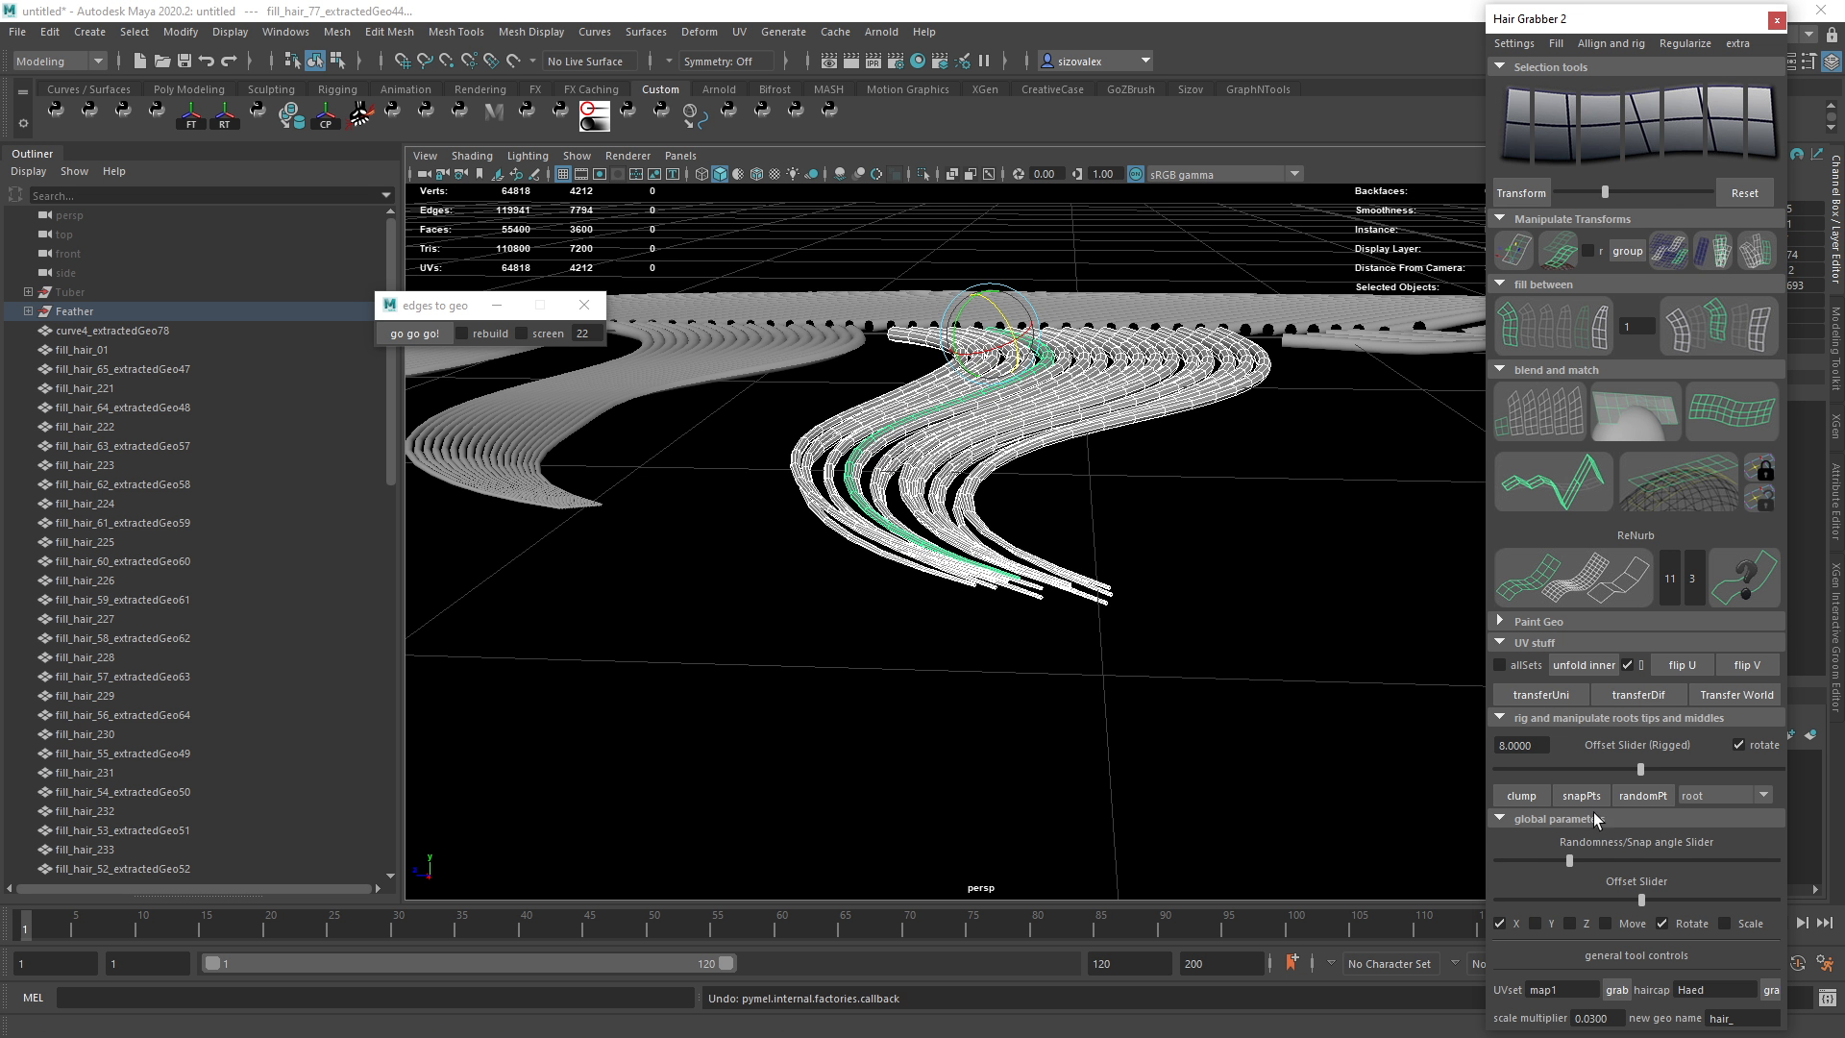
pyautogui.click(1715, 253)
pyautogui.click(1715, 253)
# Select all barbs of the second clump and set their pivots to their root faces, undoing the accidental fill.
pyautogui.keyDown('alt'); pyautogui.moveTo(1446, 363); pyautogui.dragTo(1473, 554); pyautogui.keyUp('alt')
pyautogui.click(1515, 251)
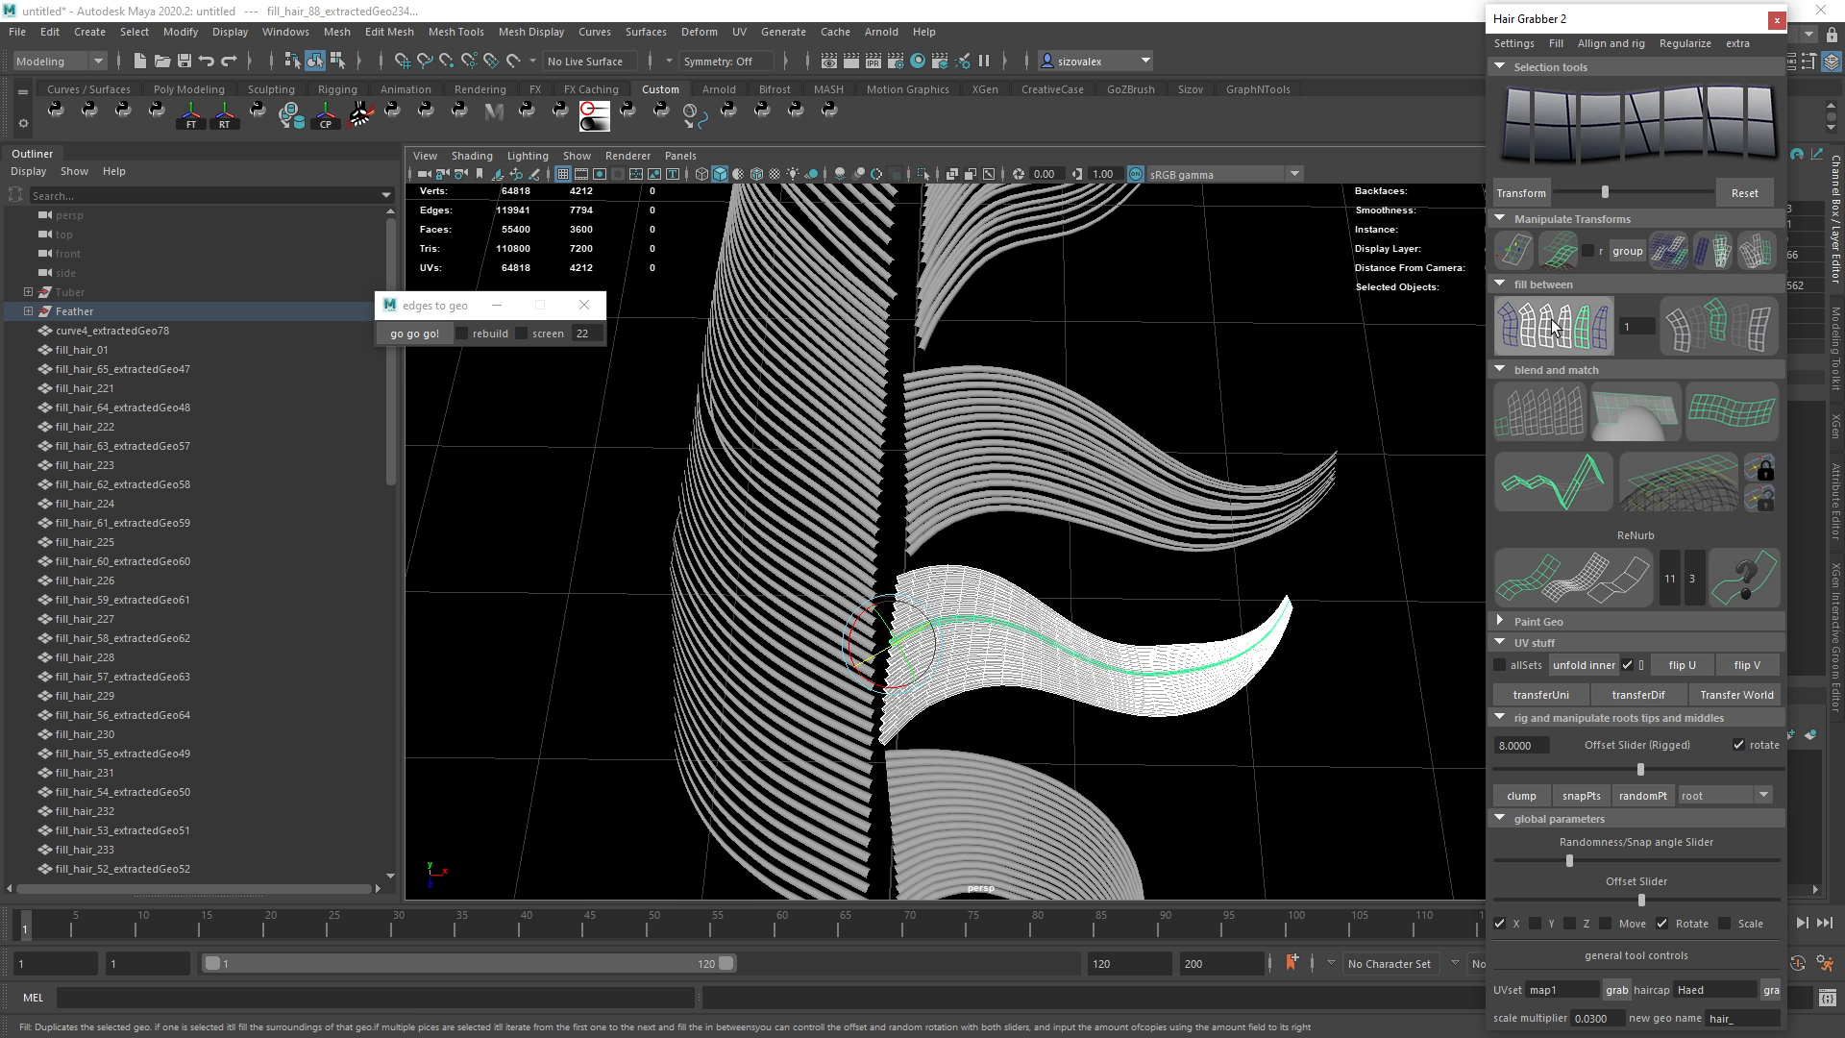
pyautogui.click(1554, 327)
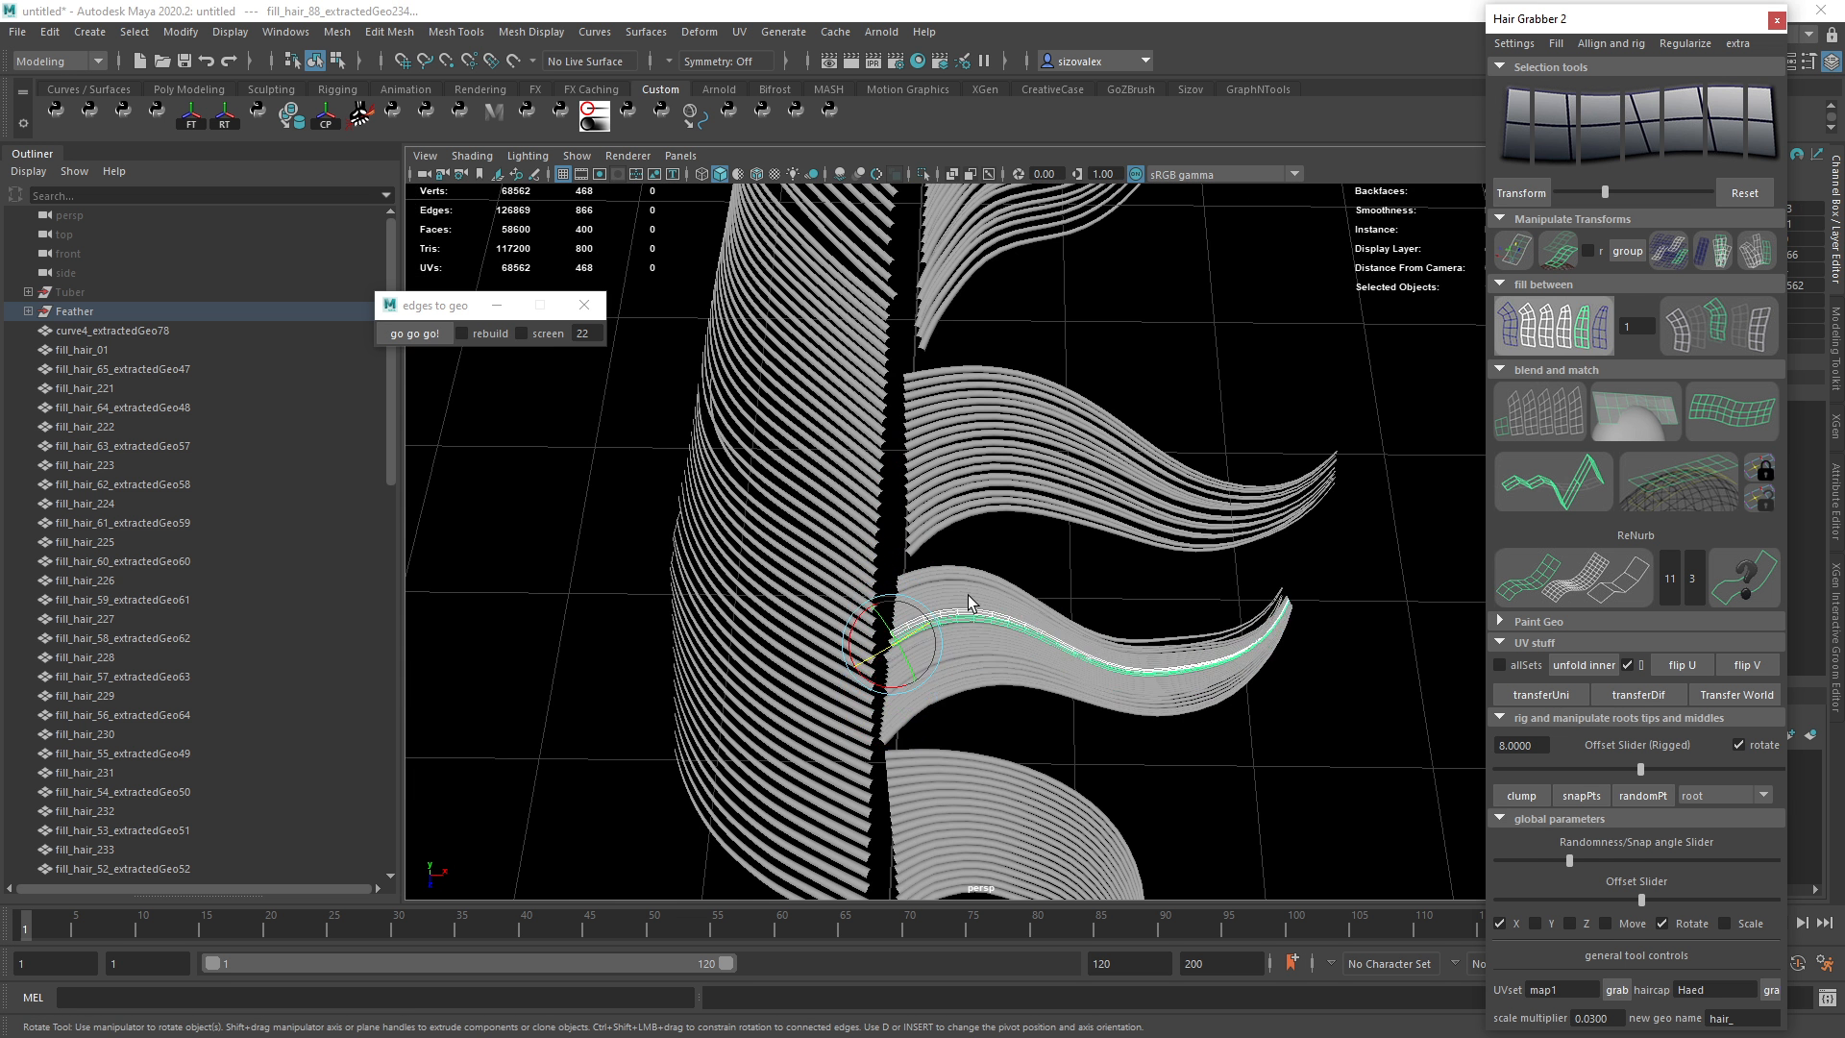
pyautogui.scroll(2, 1180, 665)
pyautogui.hotkey('ctrl', 'z')
pyautogui.scroll(1, 1459, 477)
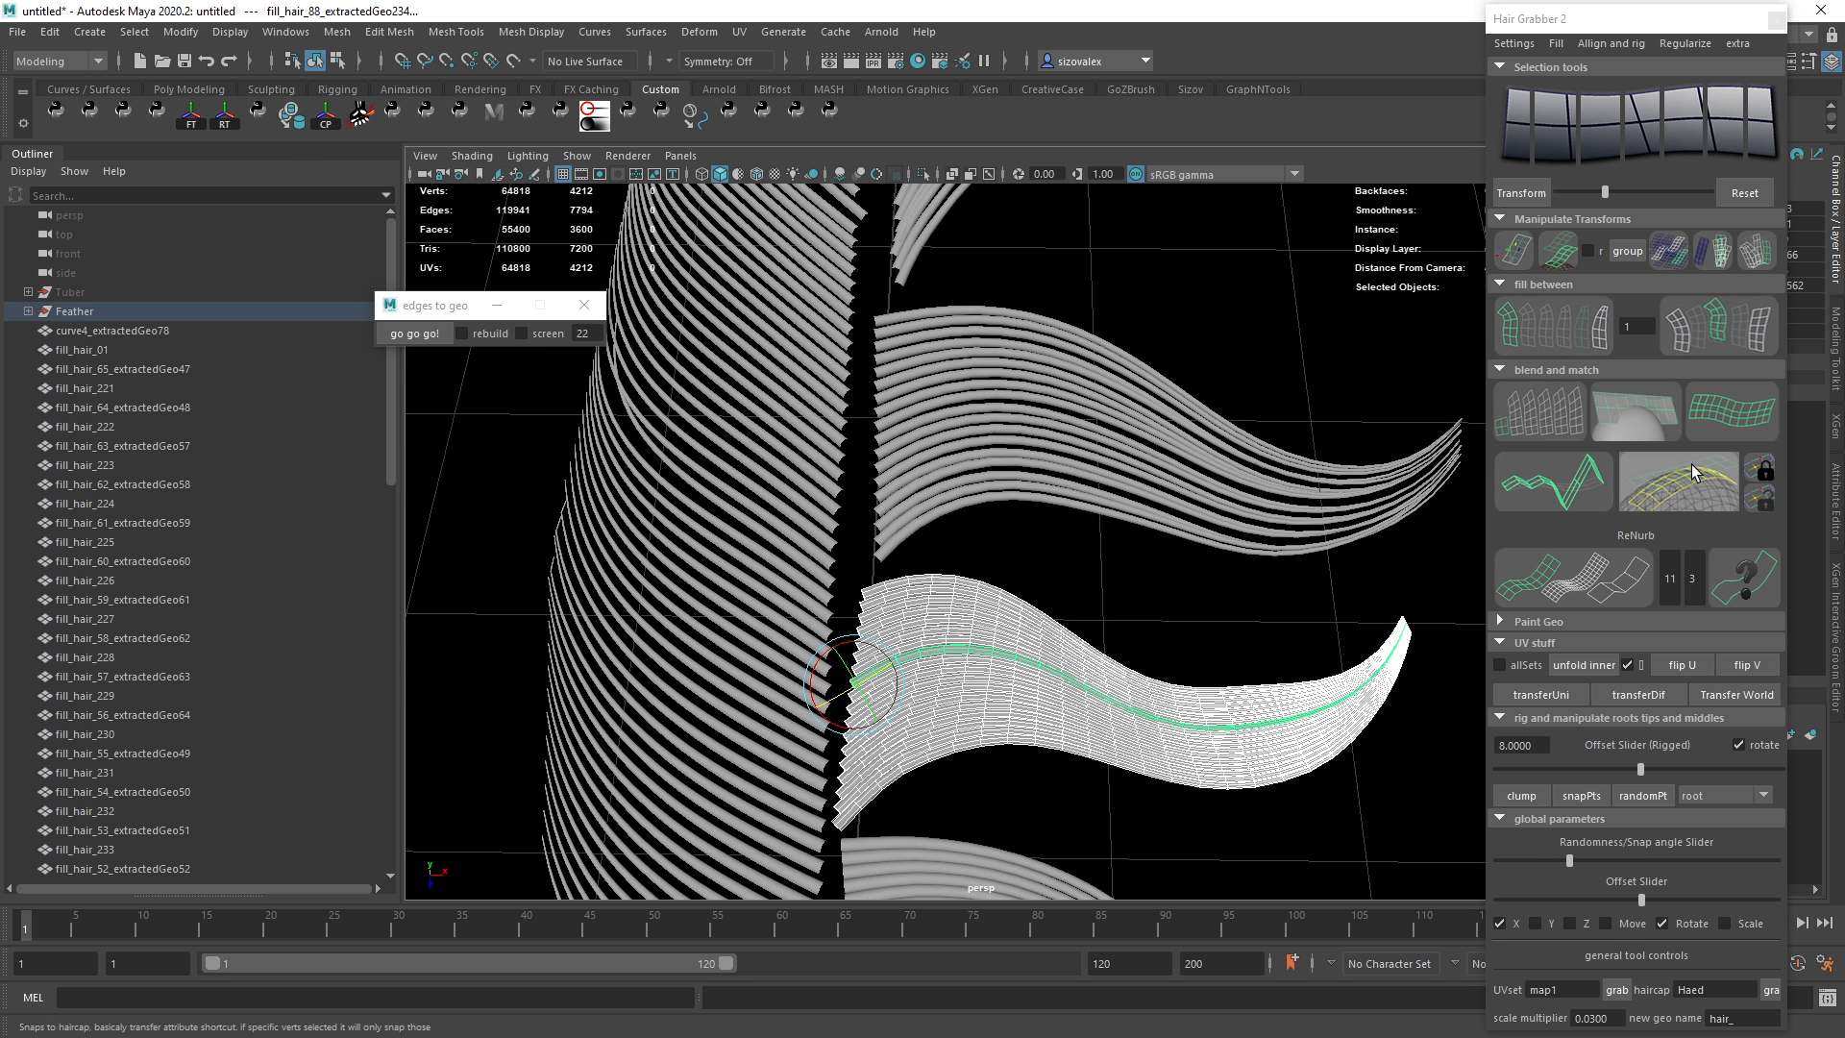
# Randomize the second clump's rotation about X in several passes.
pyautogui.click(1715, 256)
pyautogui.click(1717, 263)
pyautogui.click(1717, 263)
pyautogui.click(1716, 264)
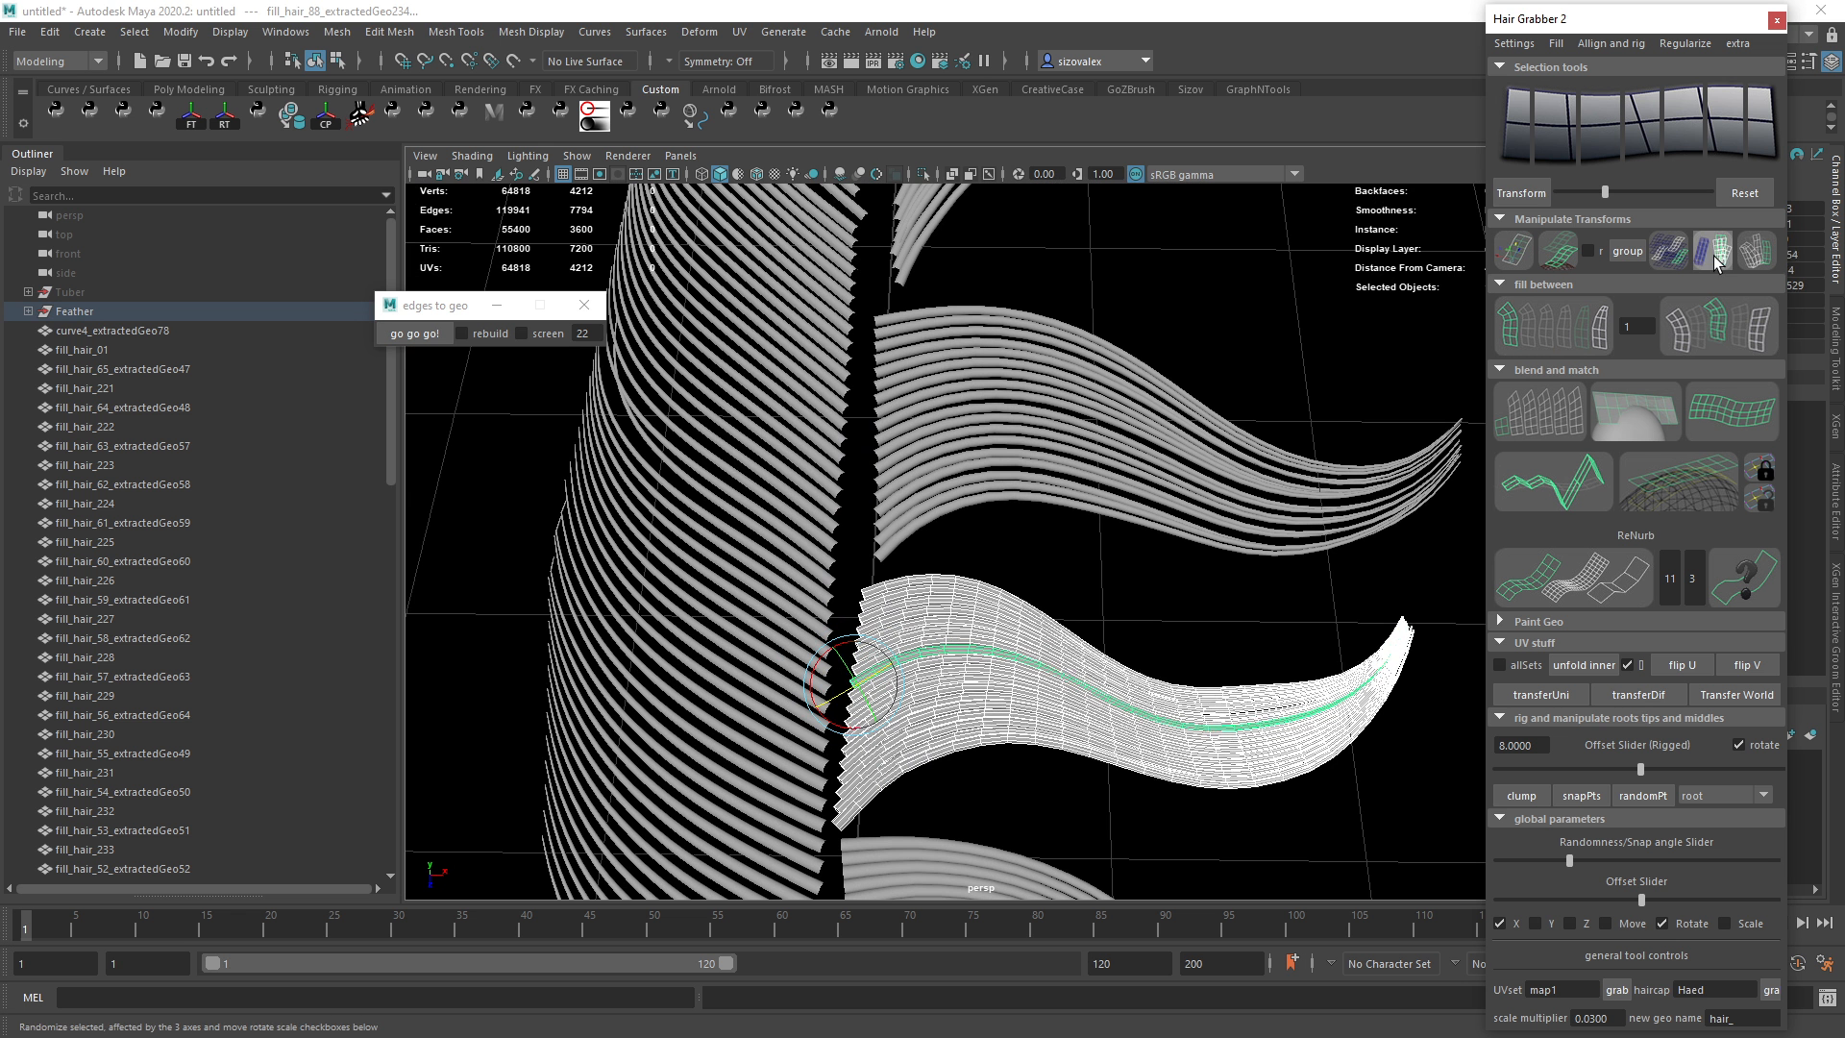
pyautogui.click(1716, 264)
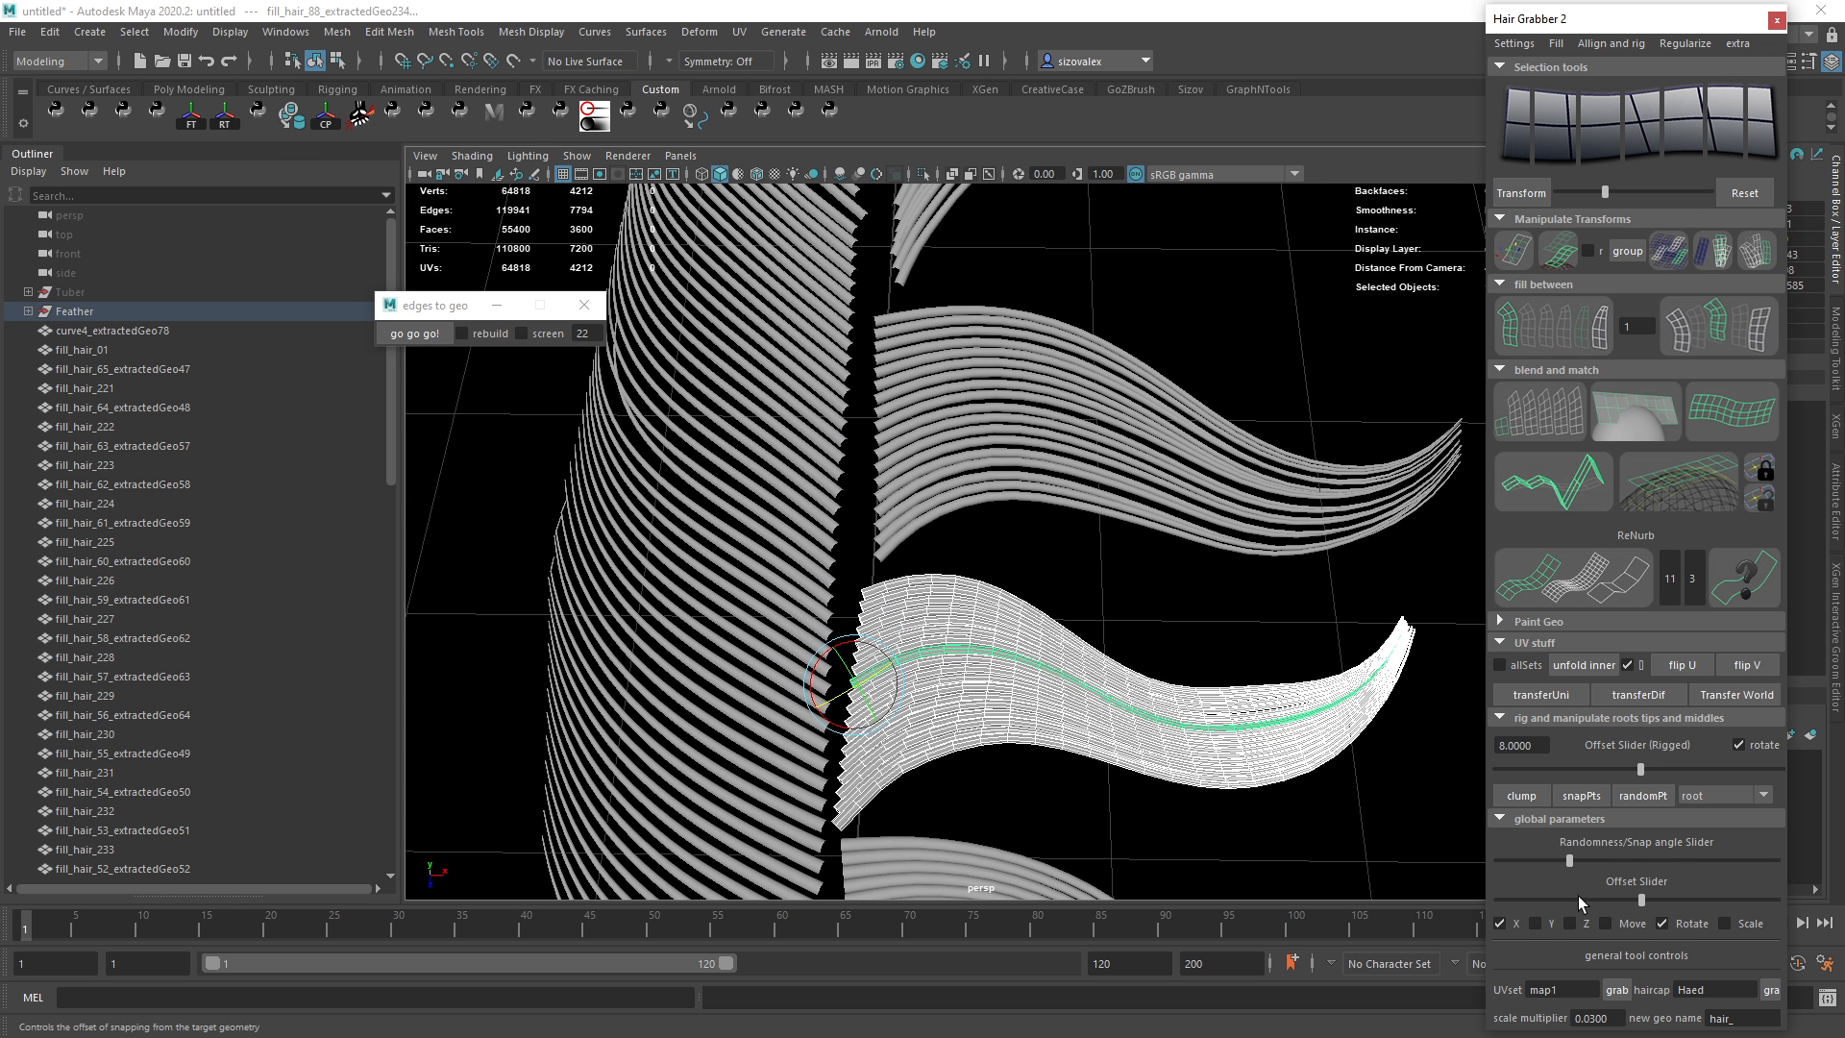
# Switch the randomization to Y only, undo the overly strong pass, randomize the second clump's rotation again and deselect it.
pyautogui.click(1525, 925)
pyautogui.click(1717, 260)
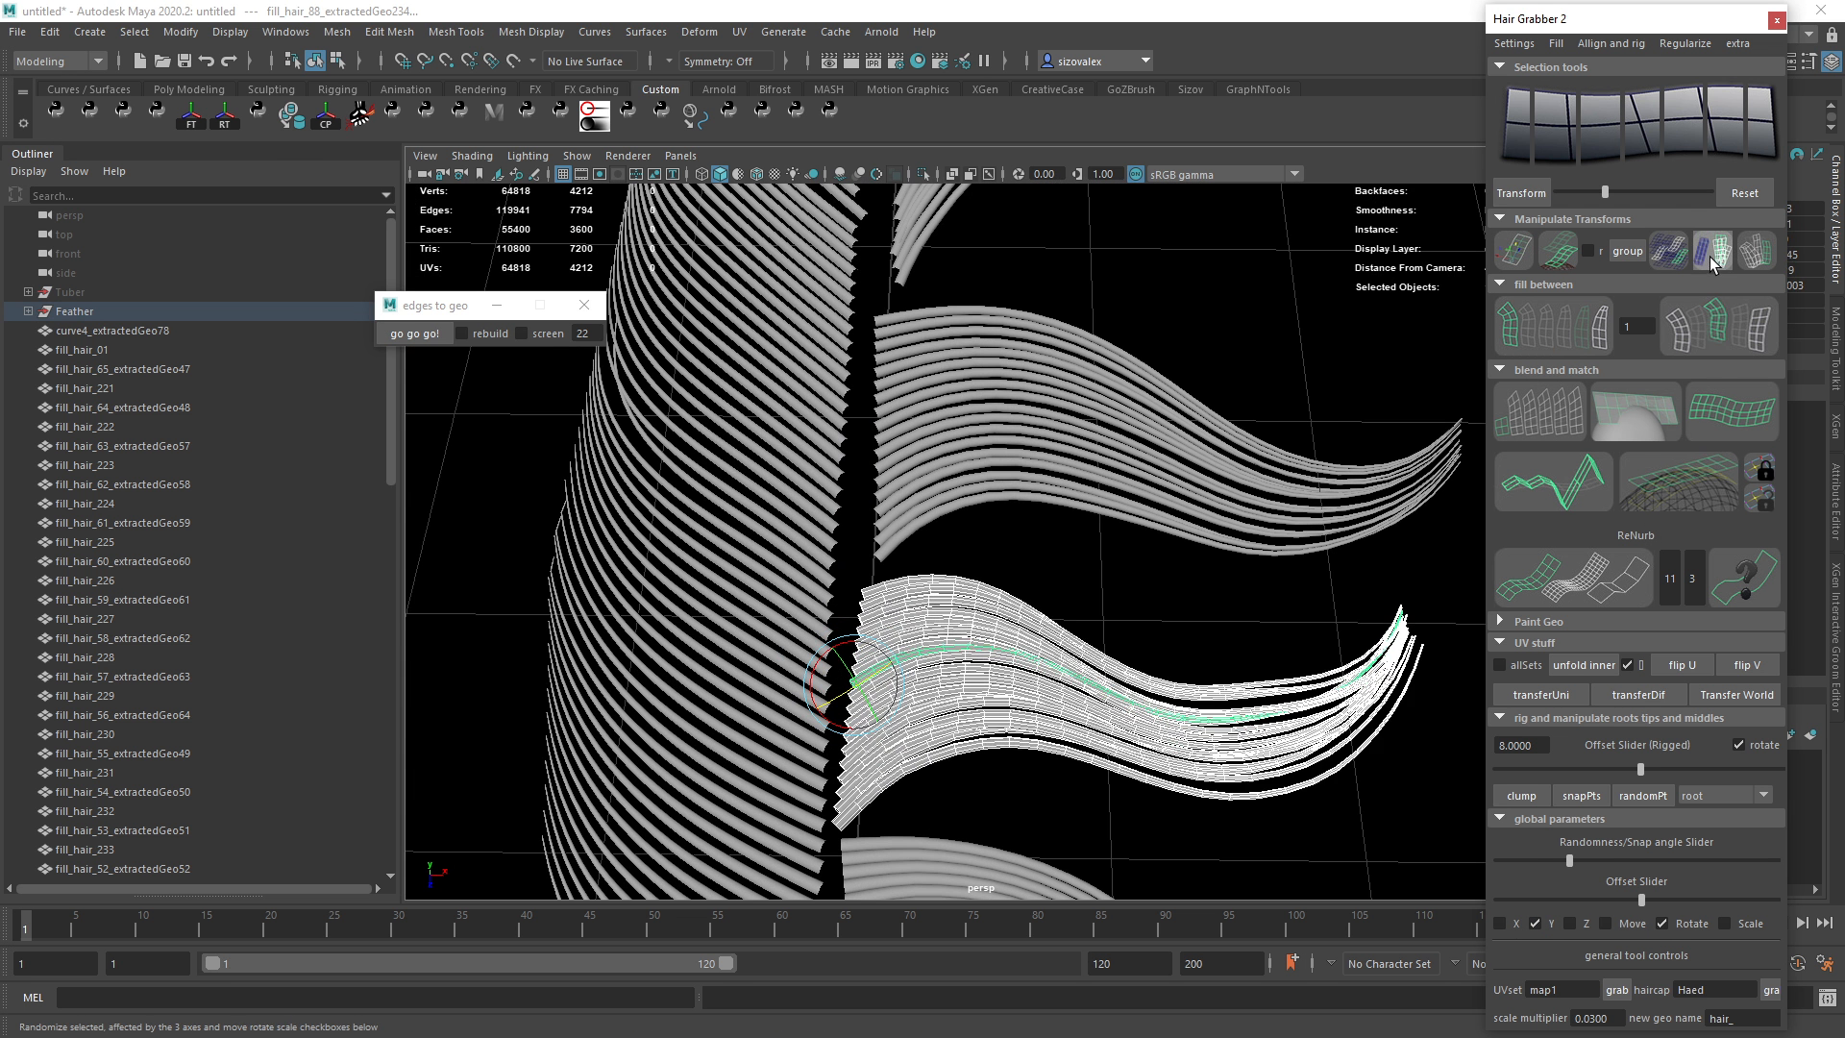
pyautogui.hotkey('ctrl', 'z')
pyautogui.keyDown('alt'); pyautogui.moveTo(1236, 642); pyautogui.dragTo(1387, 528); pyautogui.keyUp('alt')
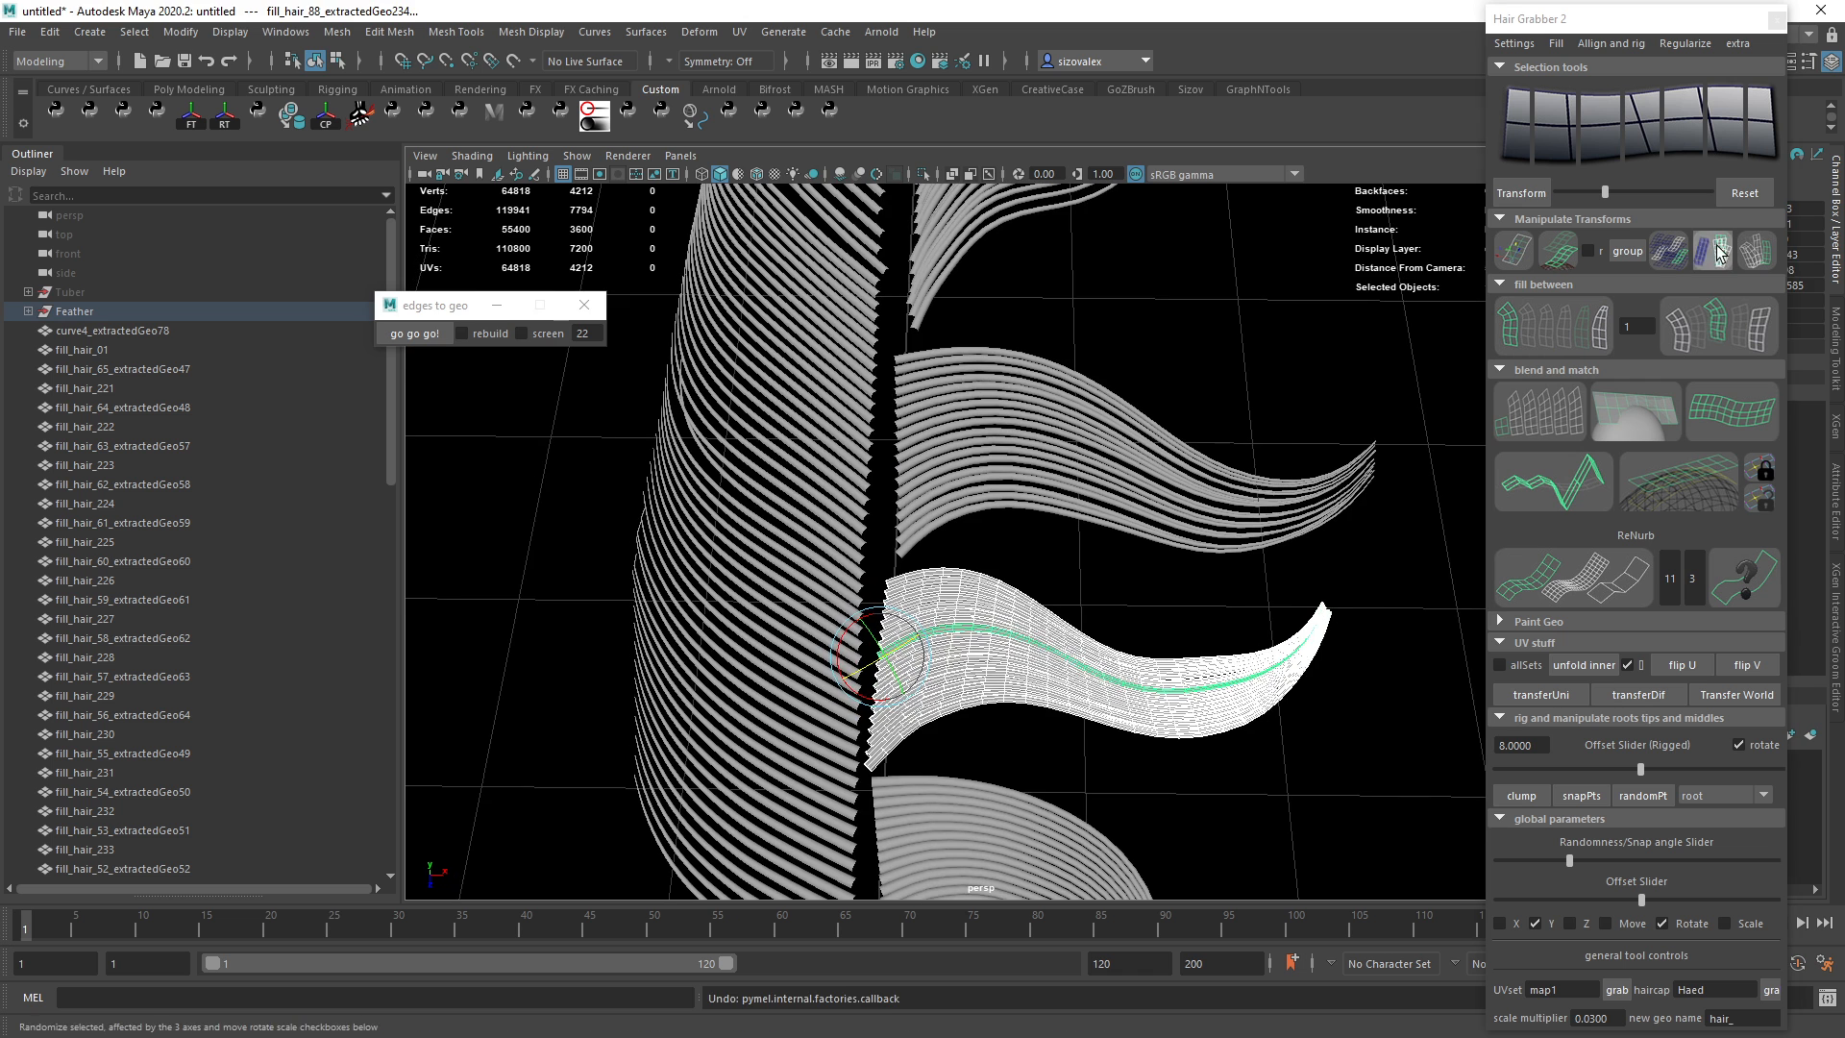
pyautogui.click(1511, 400)
pyautogui.keyDown('alt'); pyautogui.moveTo(1220, 643); pyautogui.dragTo(1249, 753); pyautogui.keyUp('alt')
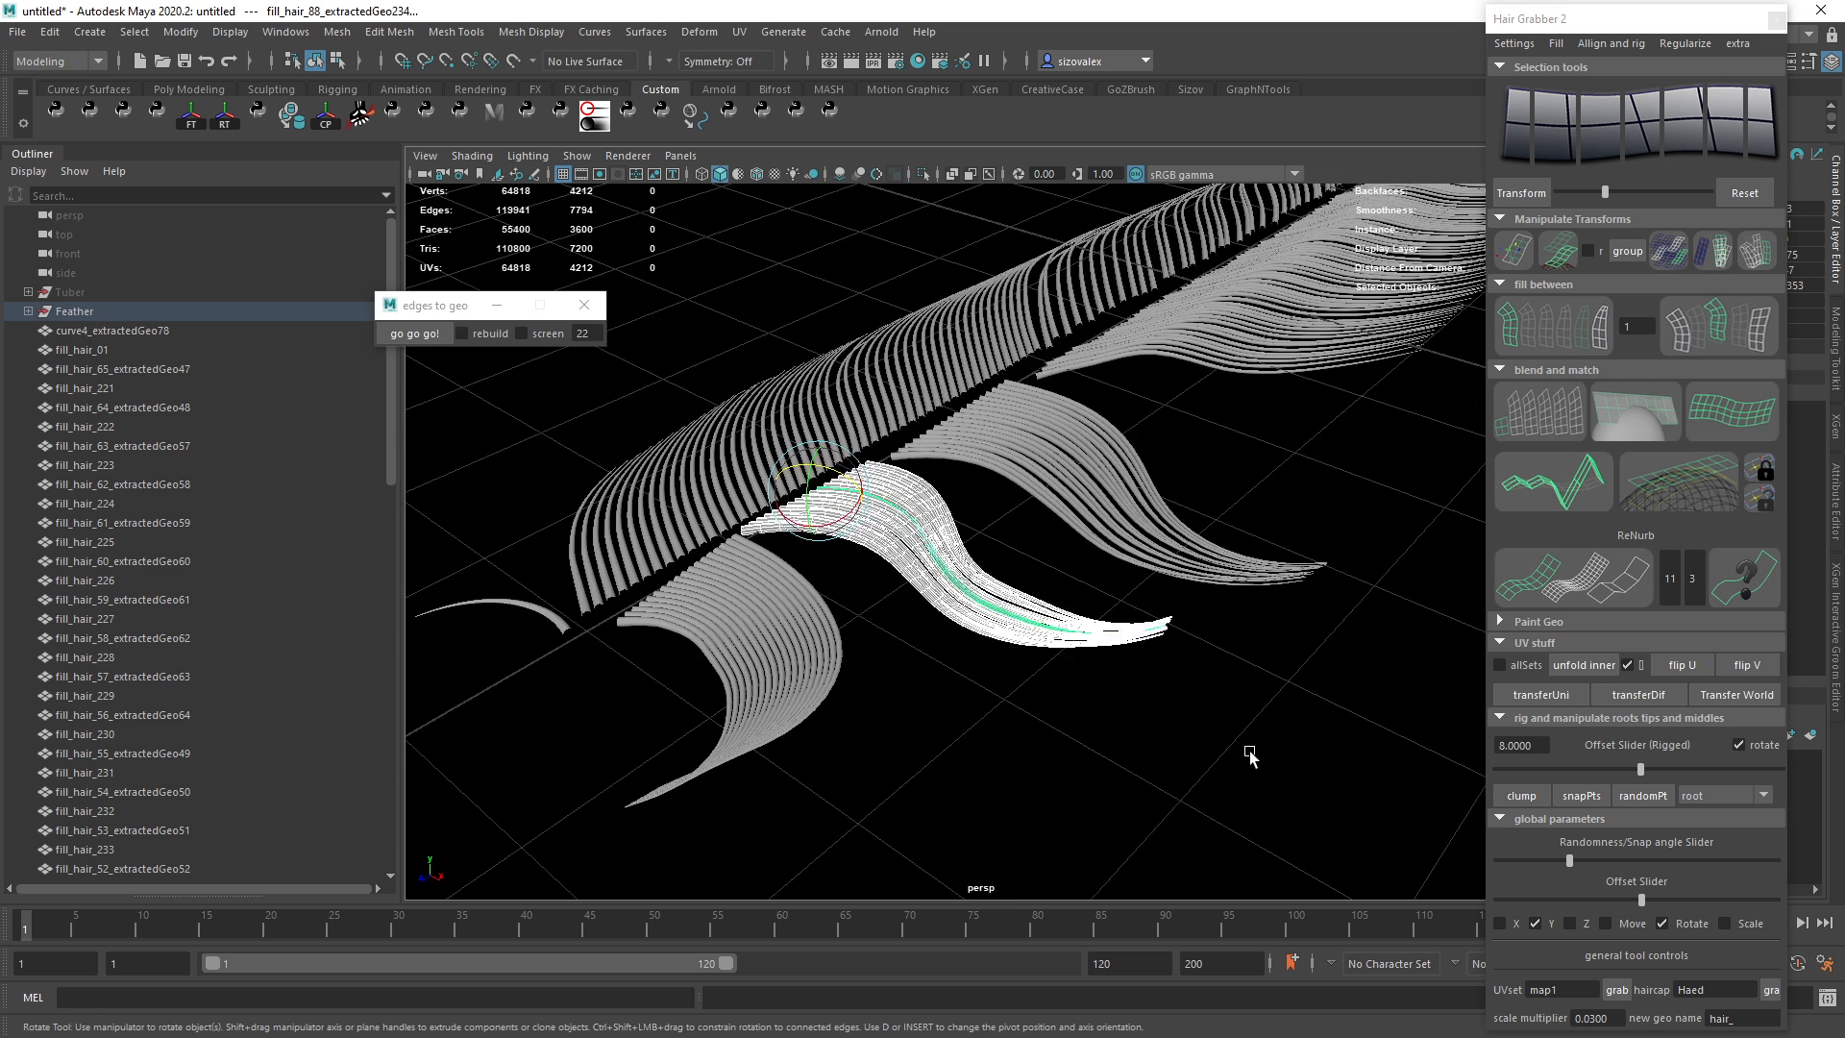
pyautogui.click(1251, 753)
# Select the lowest barb of the second clump together with the uppermost barb of the third clump.
pyautogui.keyDown('alt'); pyautogui.moveTo(1336, 682); pyautogui.dragTo(1034, 675); pyautogui.keyUp('alt')
pyautogui.scroll(5, 1054, 676)
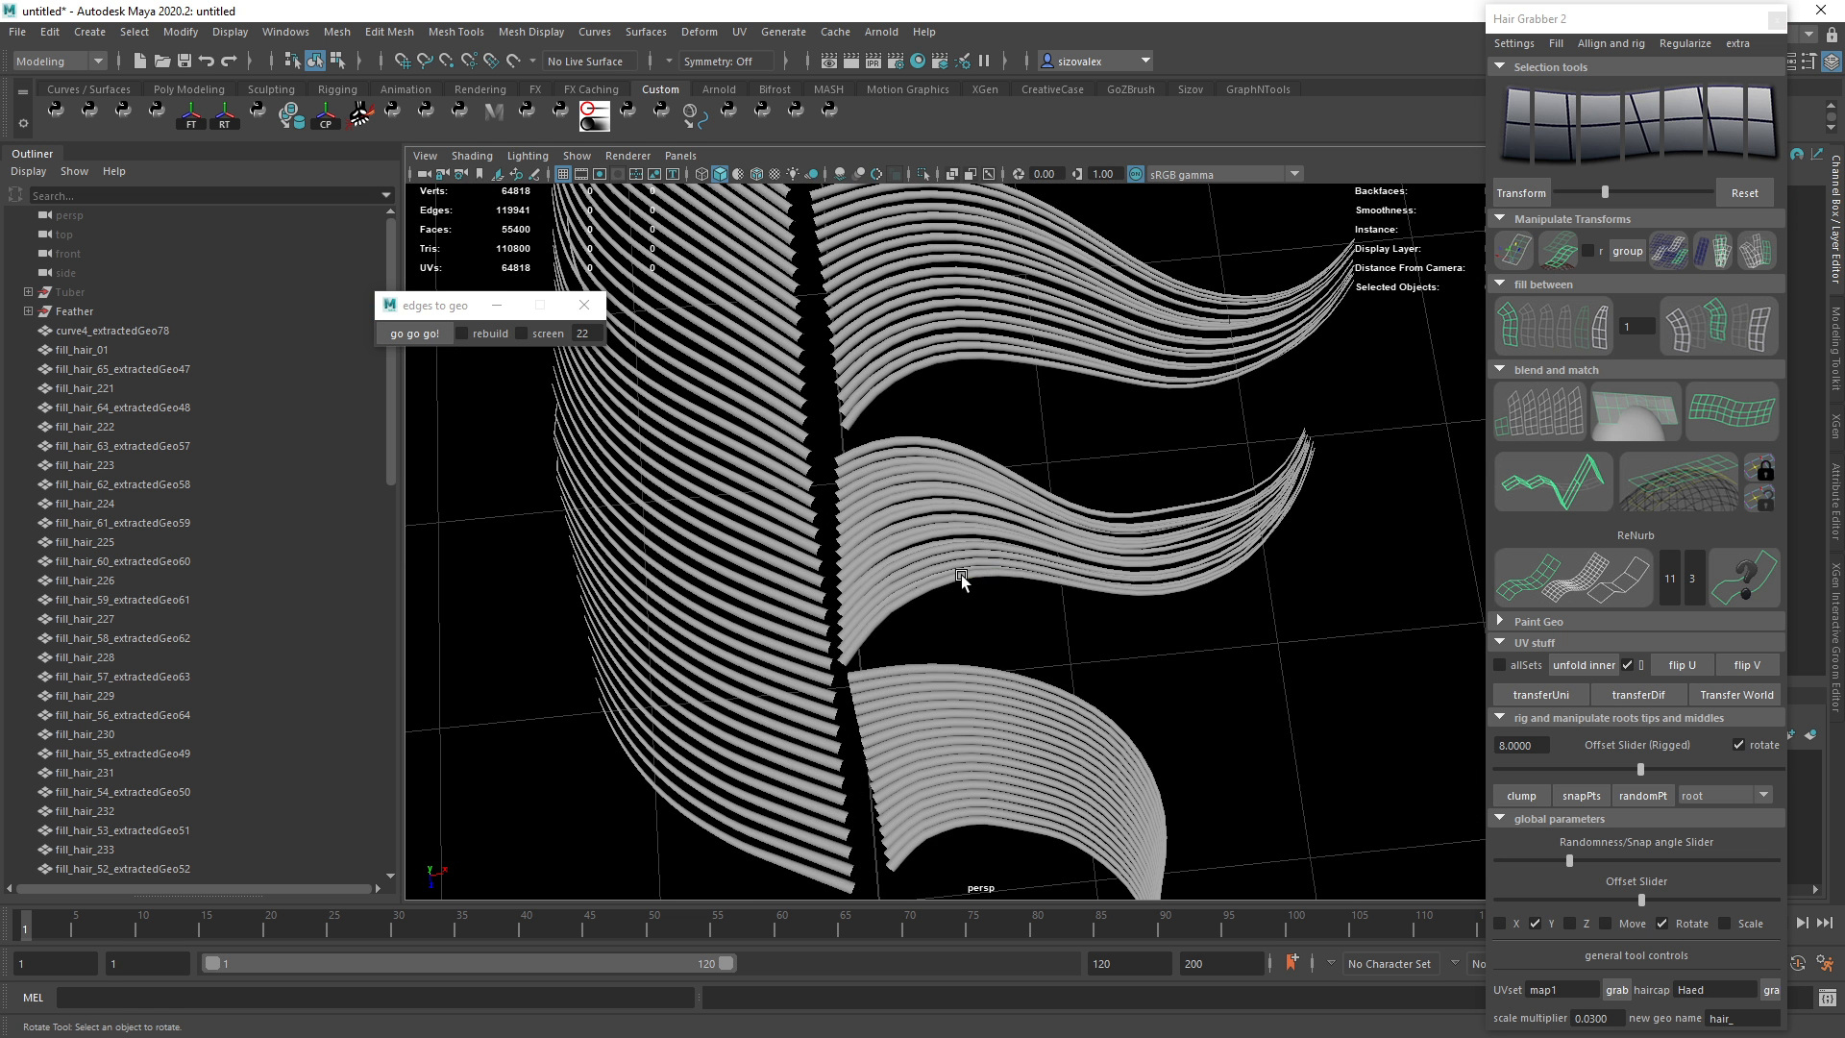
pyautogui.click(961, 580)
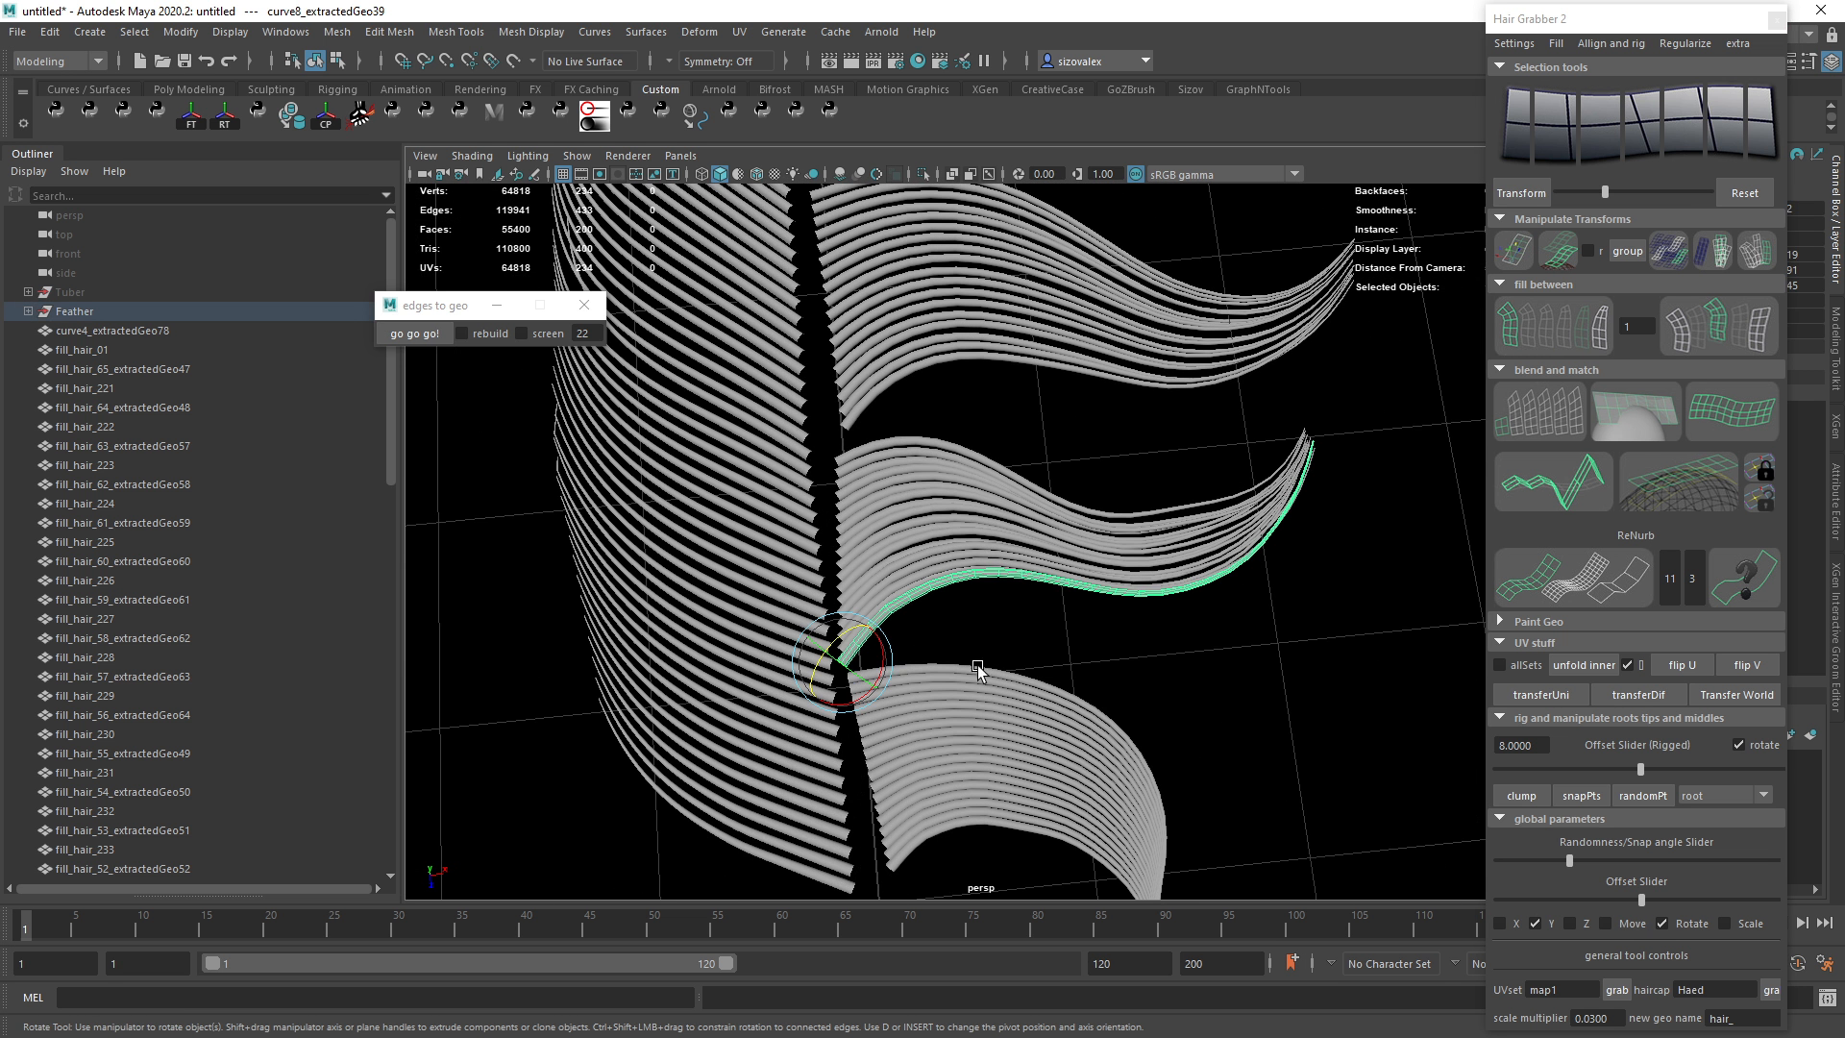
pyautogui.keyDown('shift'); pyautogui.click(988, 670); pyautogui.keyUp('shift')
# Try filling one barb between the two selected barbs, and undo the fill.
pyautogui.click(1581, 339)
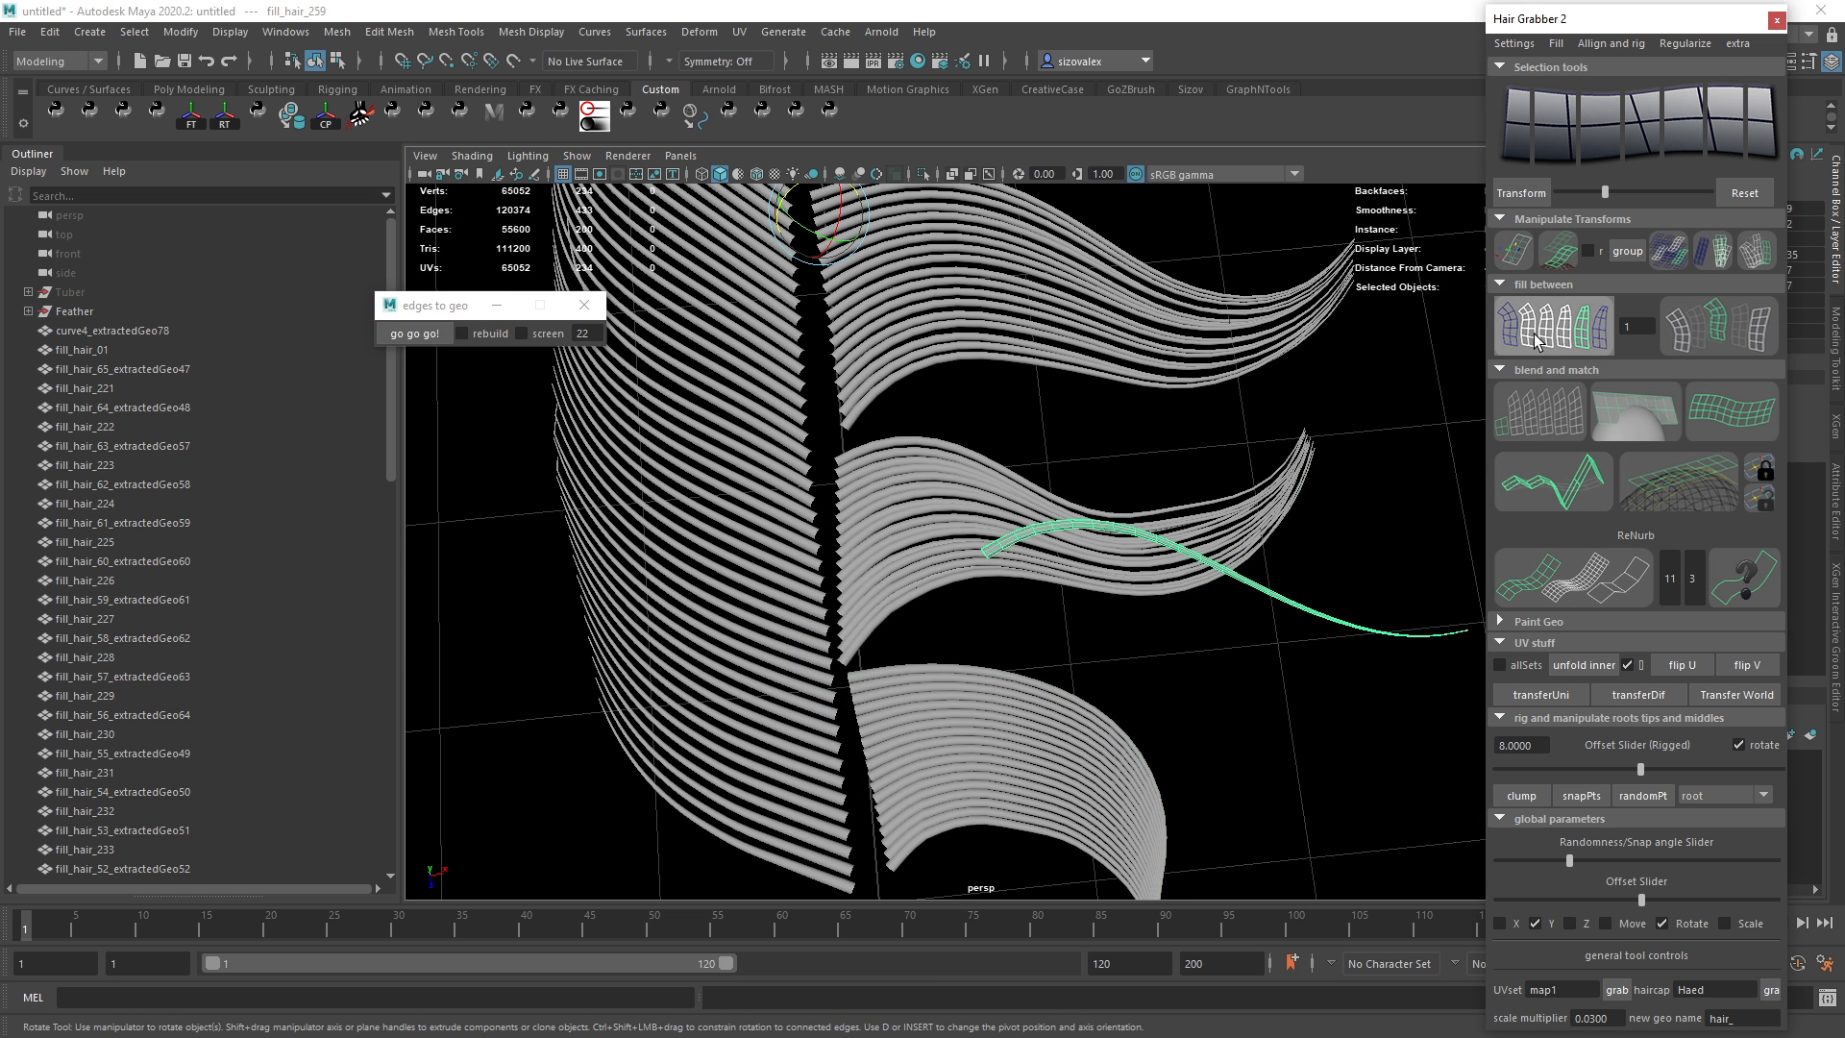
pyautogui.scroll(2, 956, 672)
pyautogui.hotkey('ctrl', 'z')
pyautogui.scroll(-2, 1286, 653)
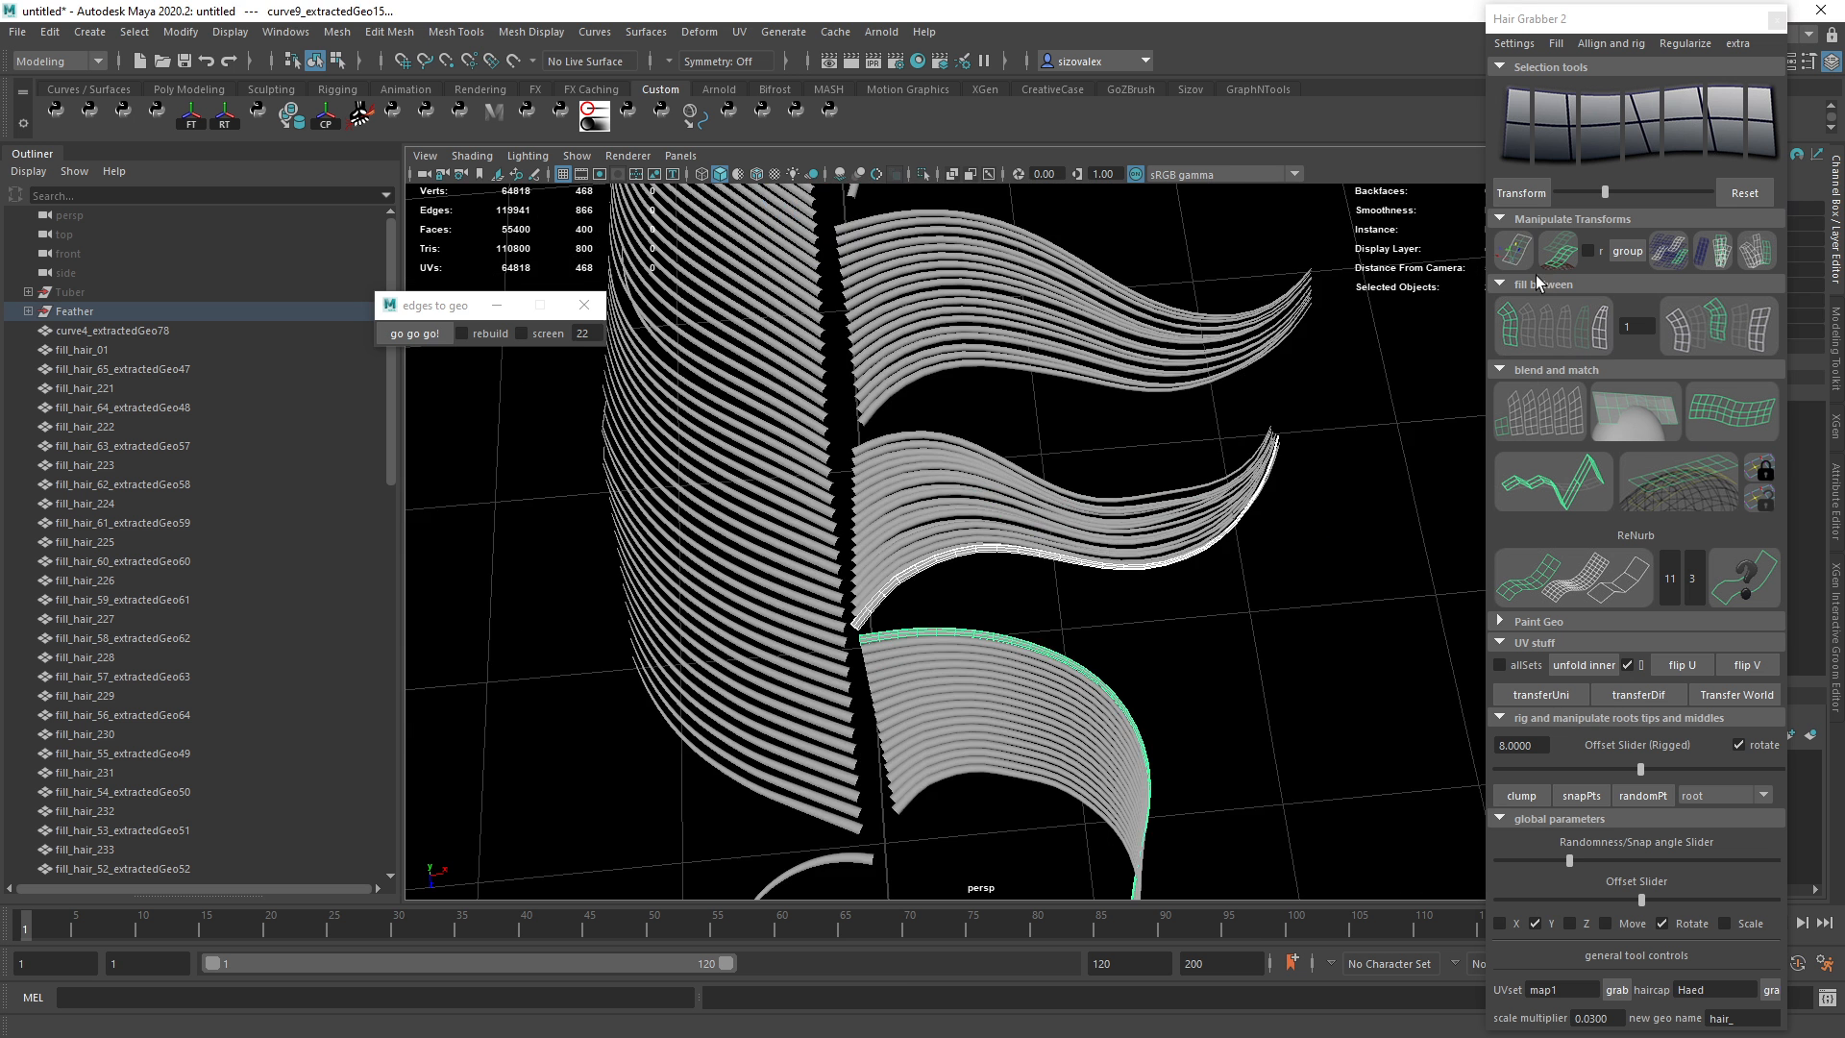
# Set both selected barbs' pivots to their root faces and fill one barb between them.
pyautogui.click(1516, 253)
pyautogui.scroll(1, 1442, 346)
pyautogui.click(1562, 341)
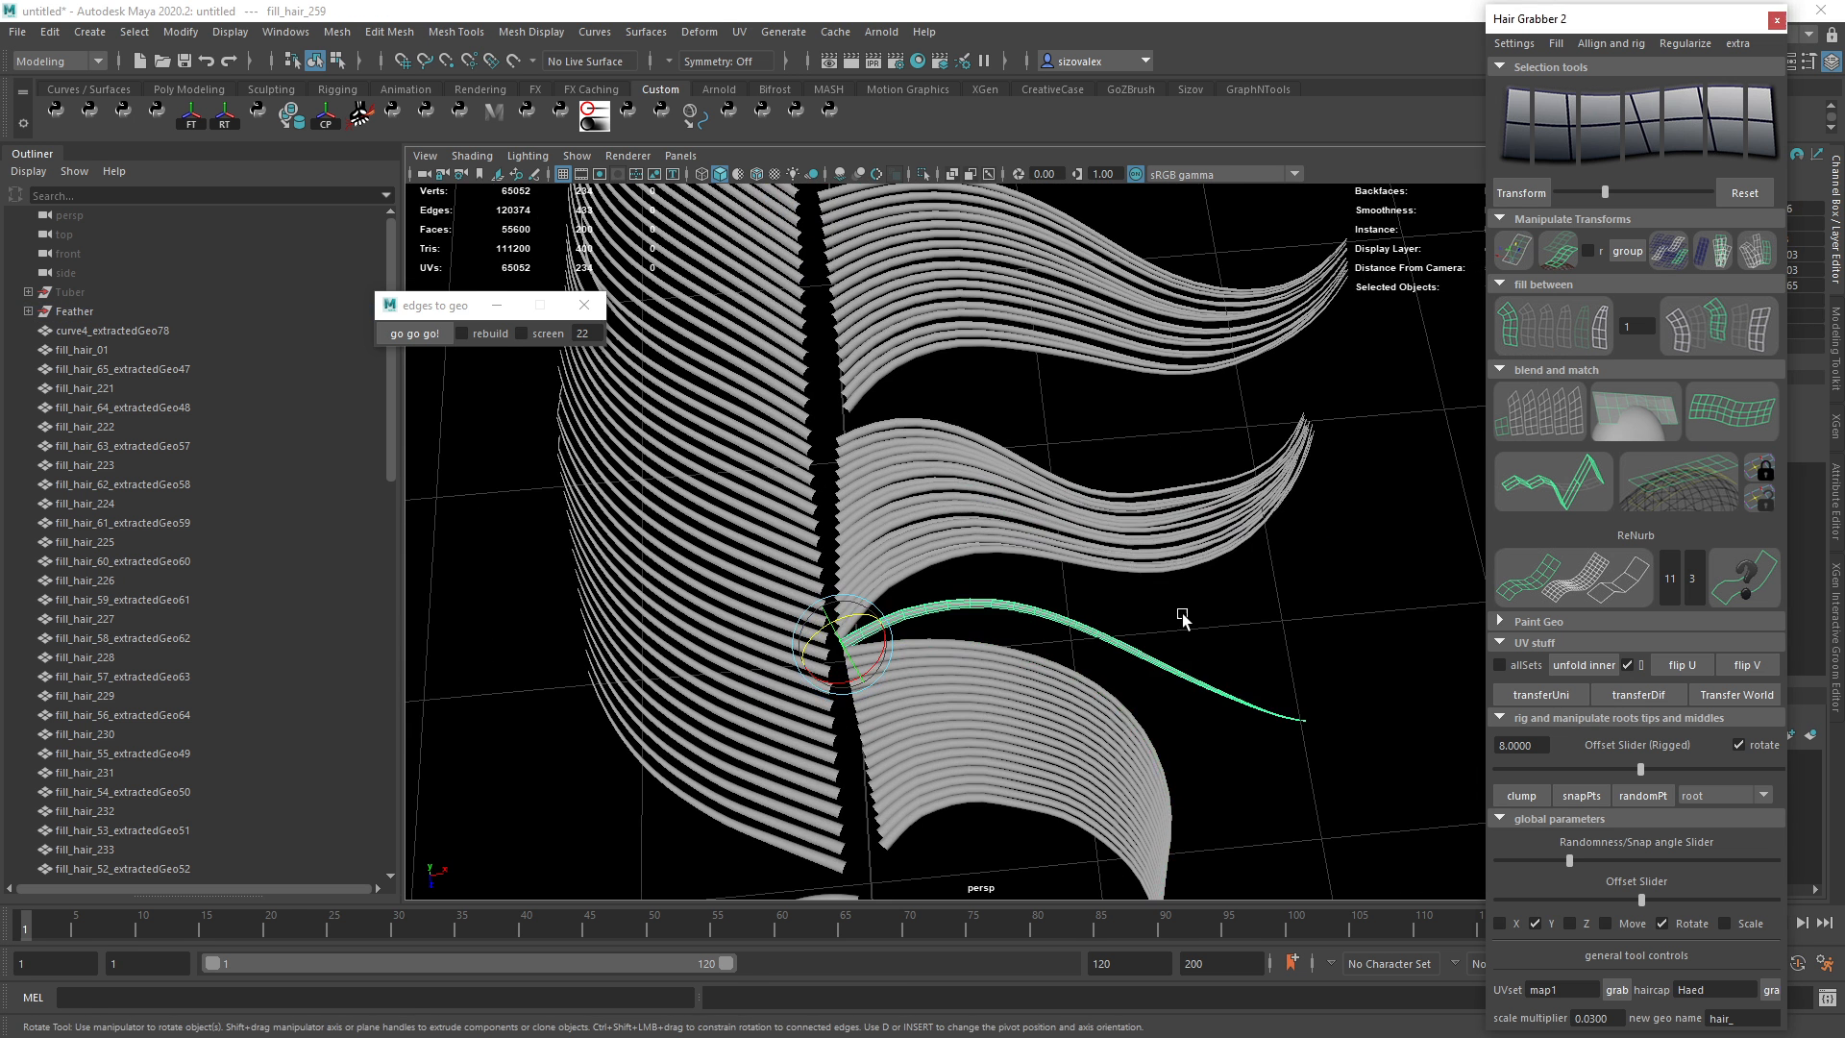
# Select the new in-between barb and scale it uniformly from its root to about 0.79.
pyautogui.keyDown('alt'); pyautogui.moveTo(1182, 618); pyautogui.dragTo(1163, 690); pyautogui.keyUp('alt')
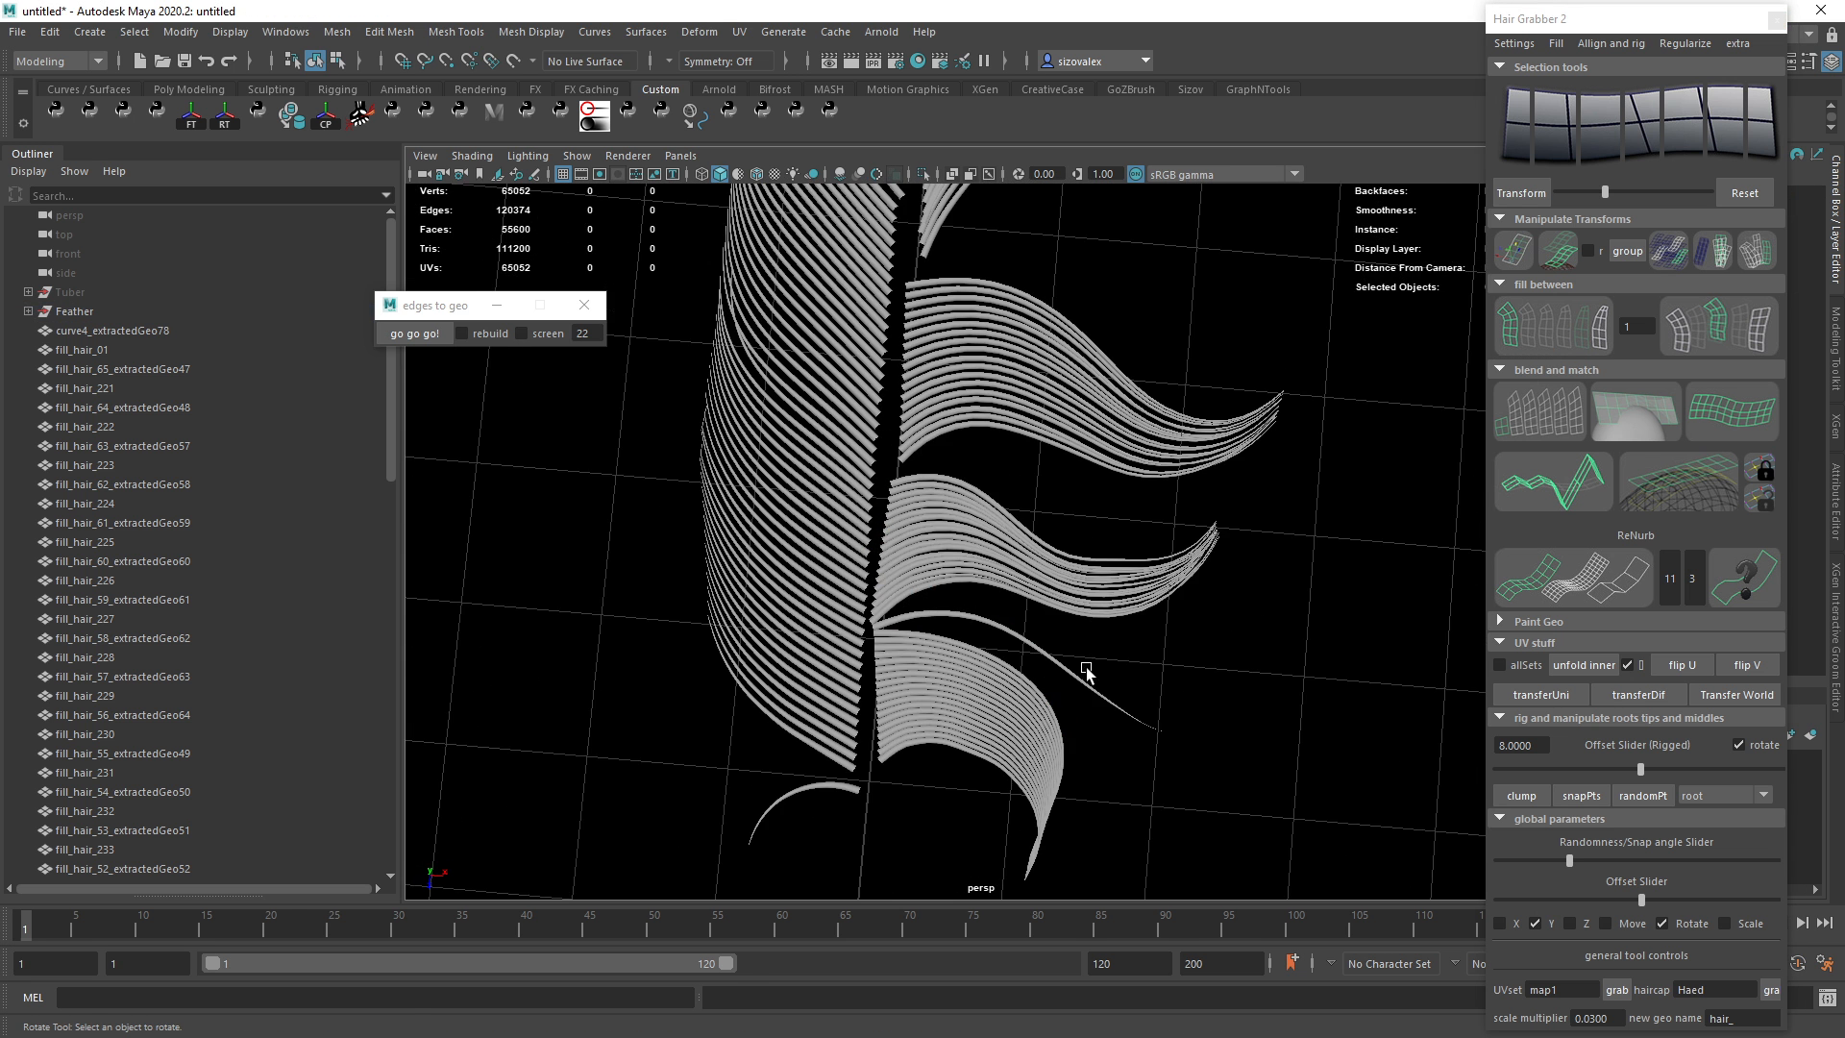
pyautogui.click(1078, 684)
pyautogui.press('r')
pyautogui.moveTo(873, 625); pyautogui.dragTo(799, 644)
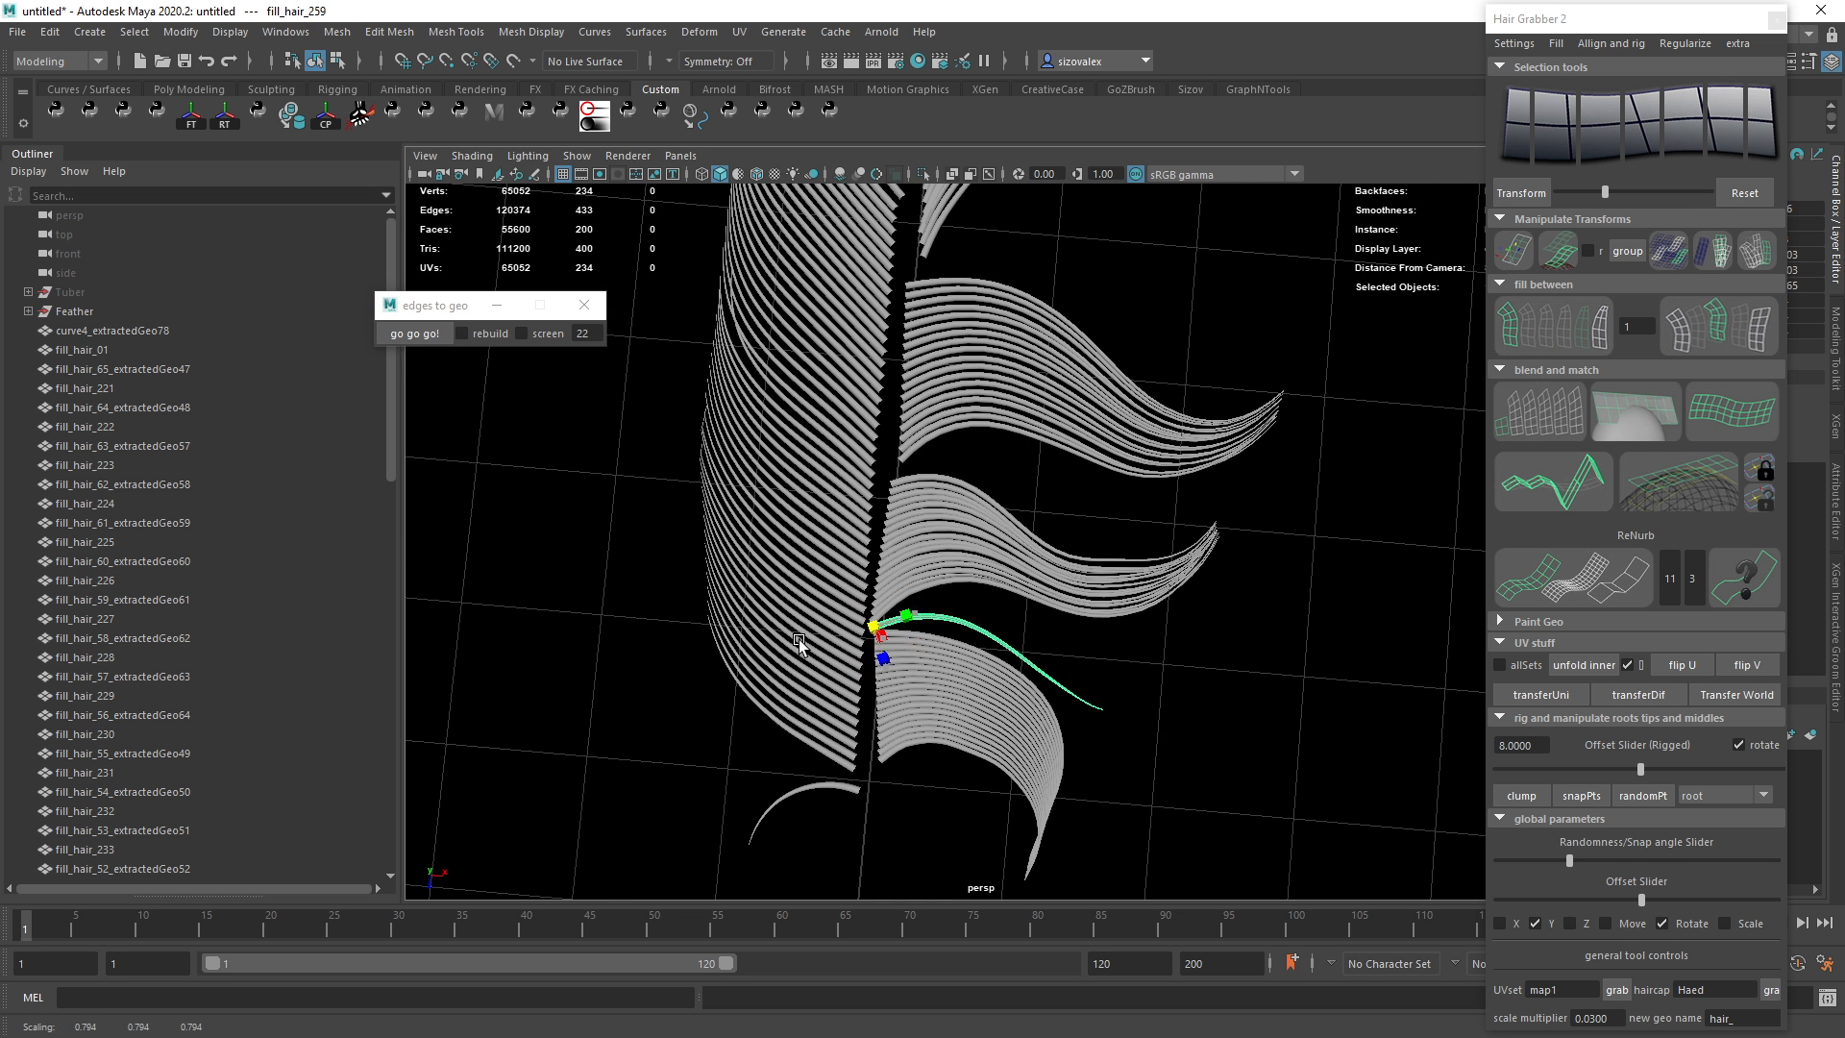
# Fill one barb between the second clump's uppermost barb and the lowest barb of the clump above it.
pyautogui.keyDown('alt'); pyautogui.moveTo(1173, 671); pyautogui.dragTo(1055, 553); pyautogui.keyUp('alt')
pyautogui.click(1058, 558)
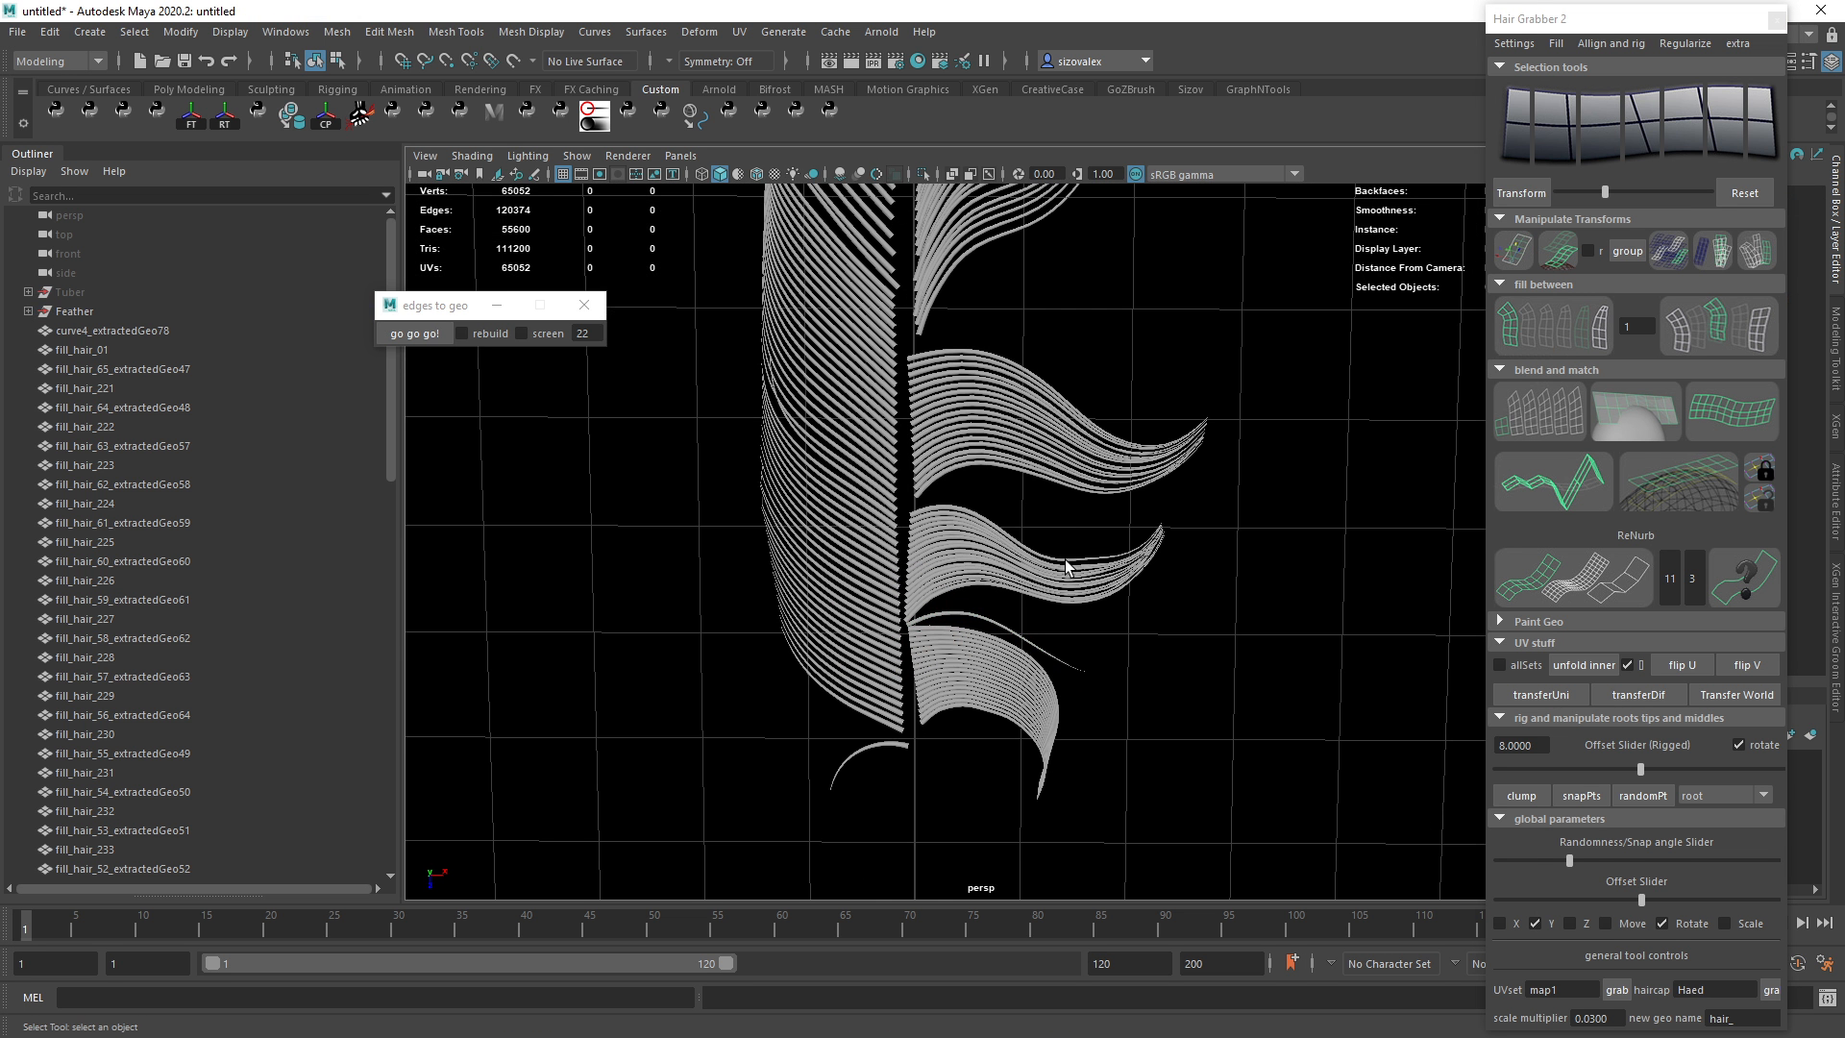
pyautogui.keyDown('shift'); pyautogui.click(1187, 478); pyautogui.keyUp('shift')
pyautogui.click(1554, 327)
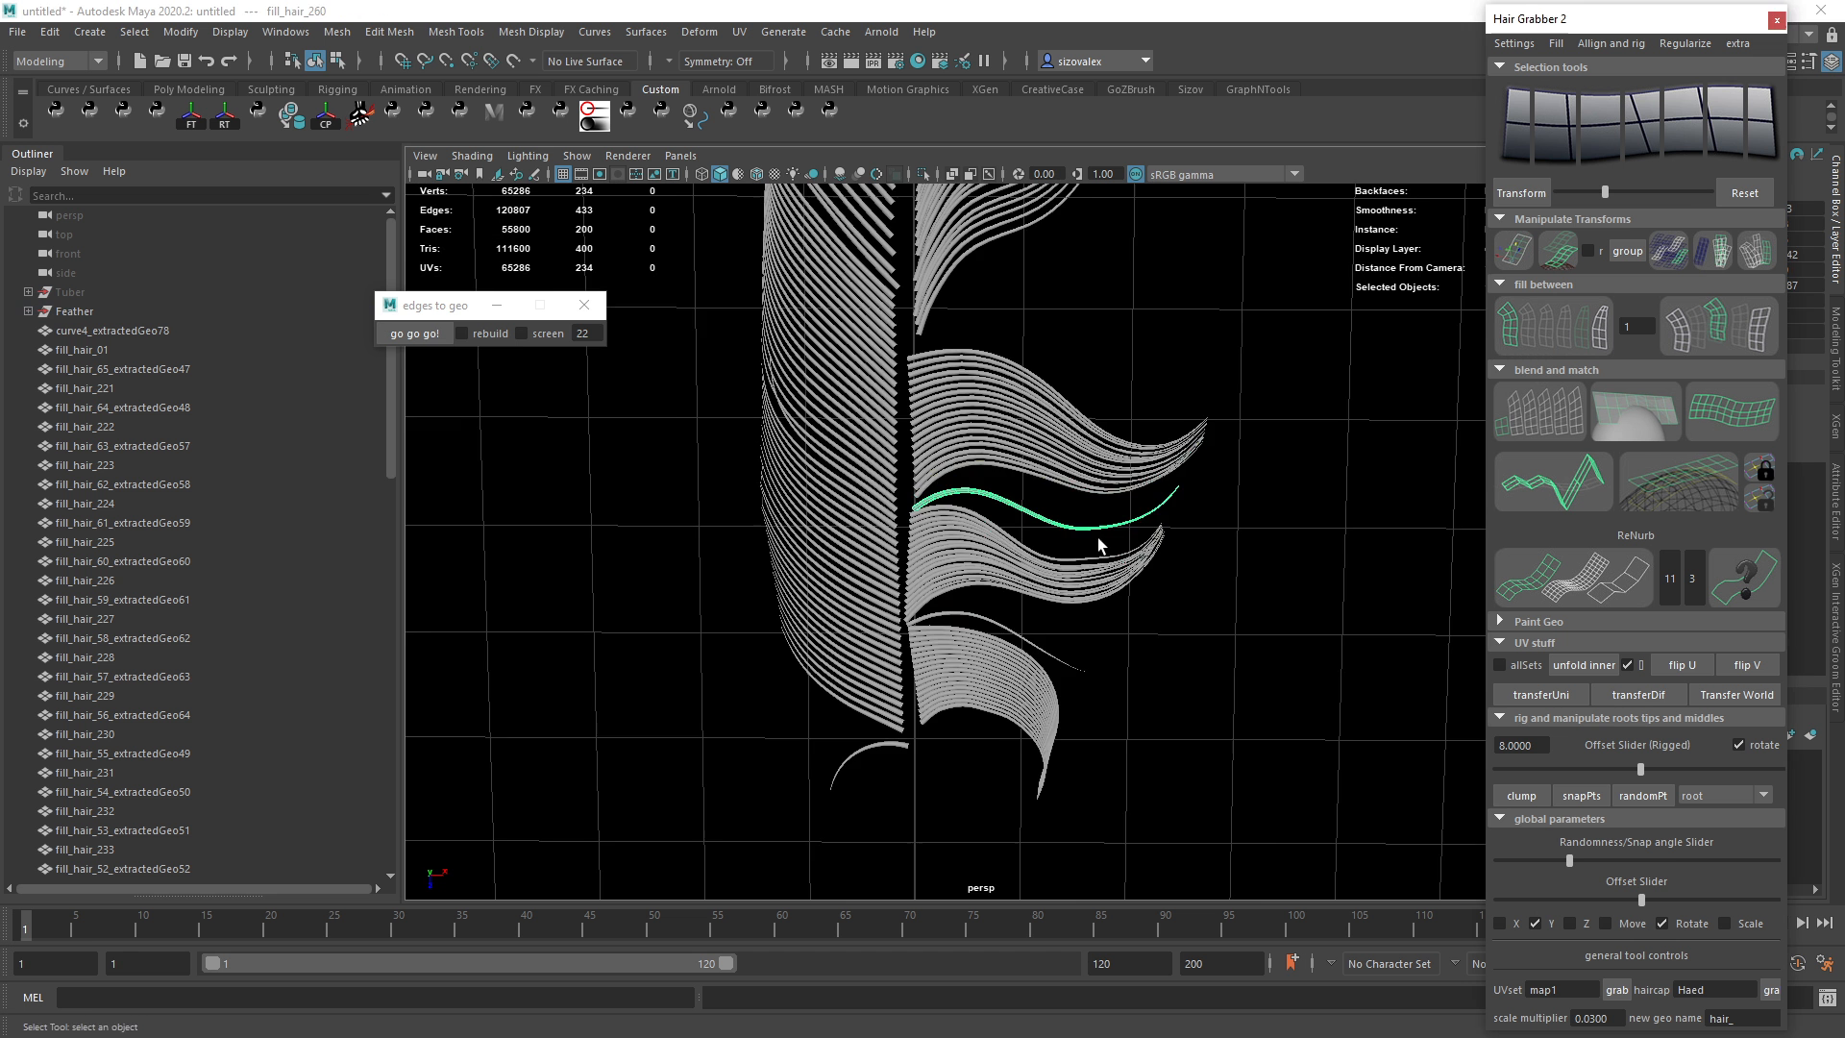
# Scale the newly filled barb down uniformly from its root so it is shorter than the neighbouring clumps.
pyautogui.keyDown('alt'); pyautogui.moveTo(1099, 536); pyautogui.dragTo(895, 659); pyautogui.keyUp('alt')
pyautogui.press('r')
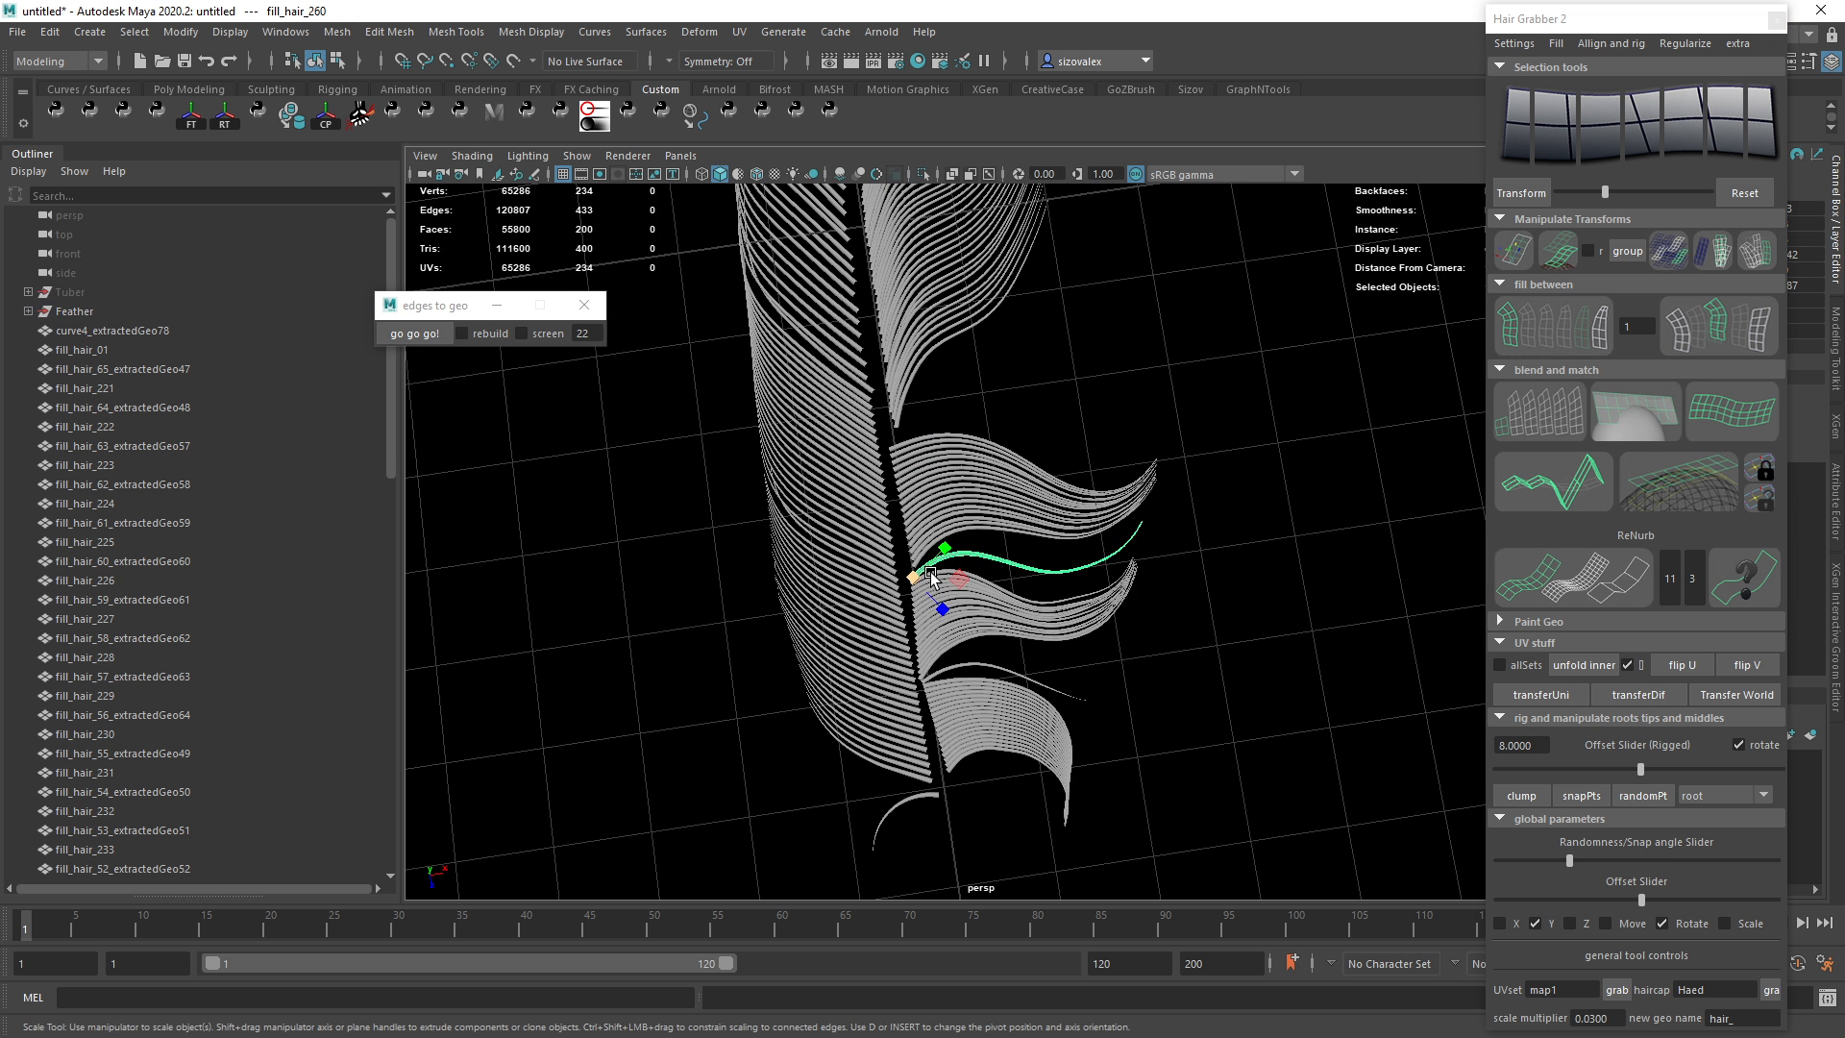
pyautogui.moveTo(916, 576); pyautogui.dragTo(859, 572)
pyautogui.press('q')
# Raise the randomness slightly and fill 3 barbs between the top clump's uppermost barb and the lowest barb of the large vane above.
pyautogui.keyDown('alt'); pyautogui.moveTo(974, 322); pyautogui.dragTo(950, 442, button='middle'); pyautogui.keyUp('alt')
pyautogui.click(954, 555)
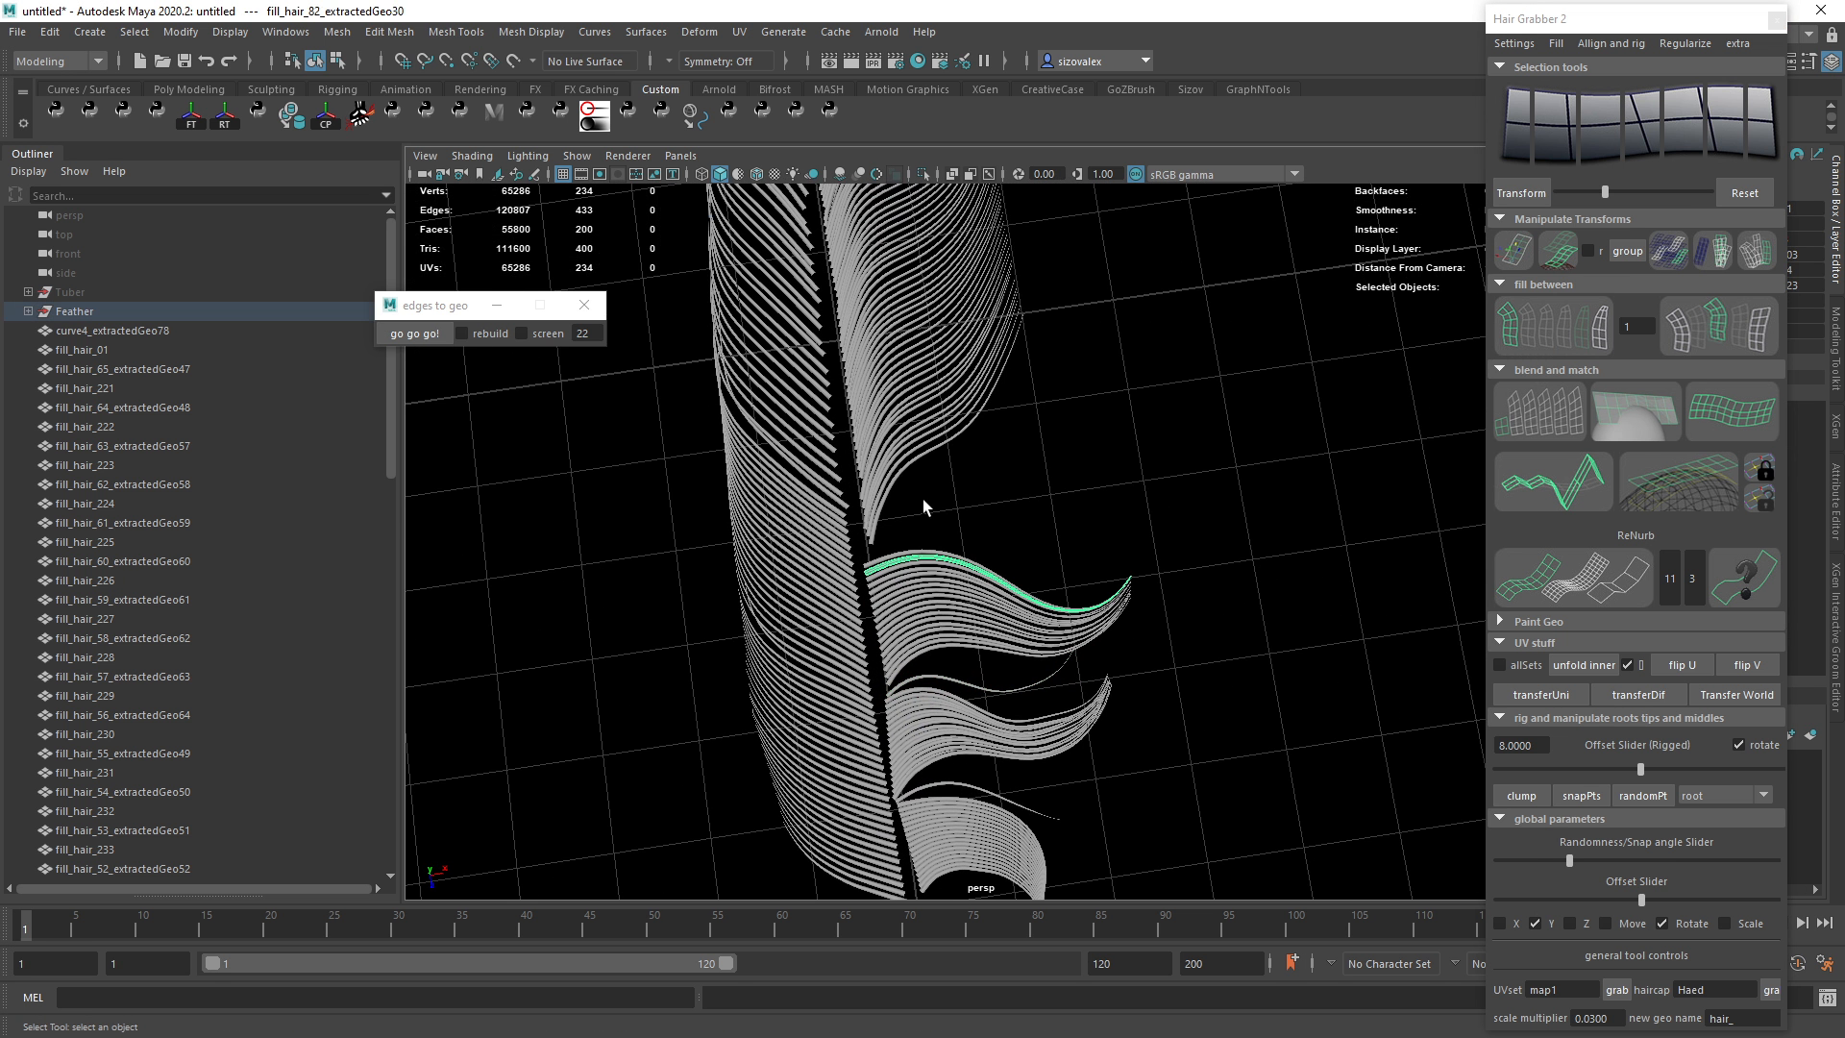
pyautogui.keyDown('shift'); pyautogui.click(894, 472); pyautogui.keyUp('shift')
pyautogui.click(1622, 858)
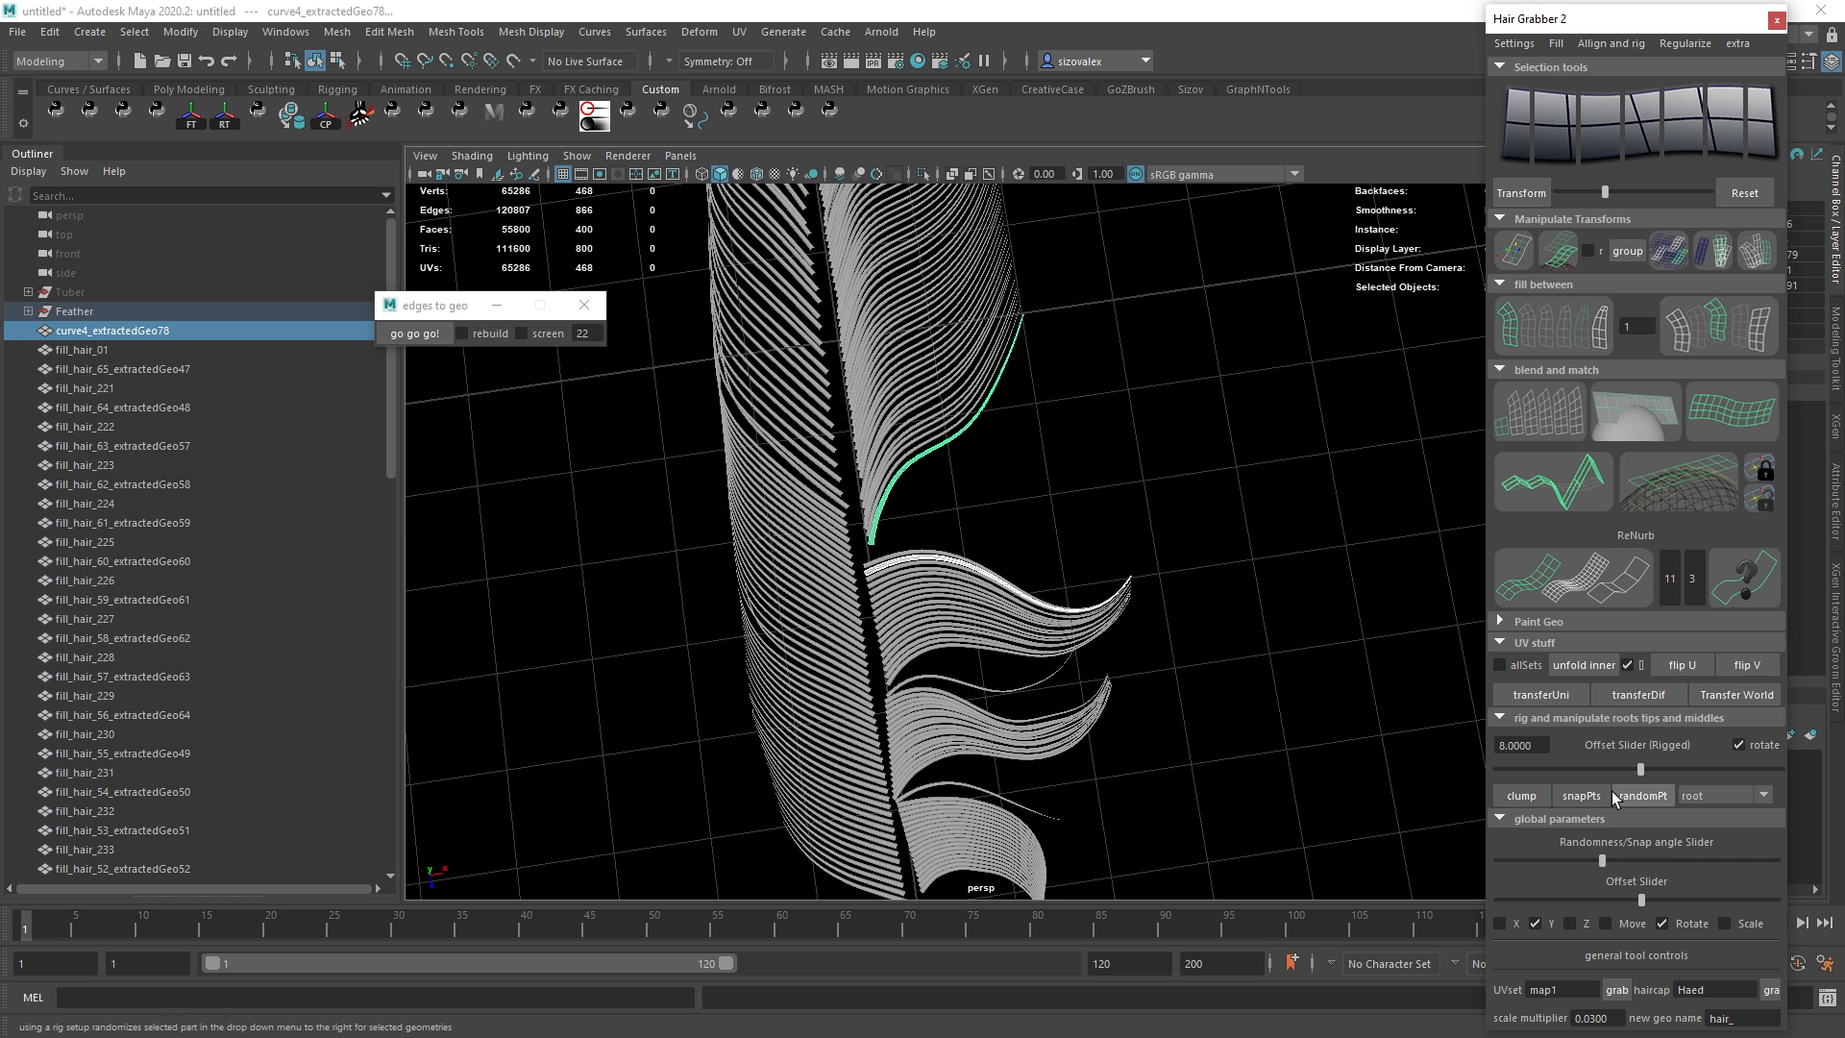
pyautogui.doubleClick(1637, 326)
pyautogui.write('2')
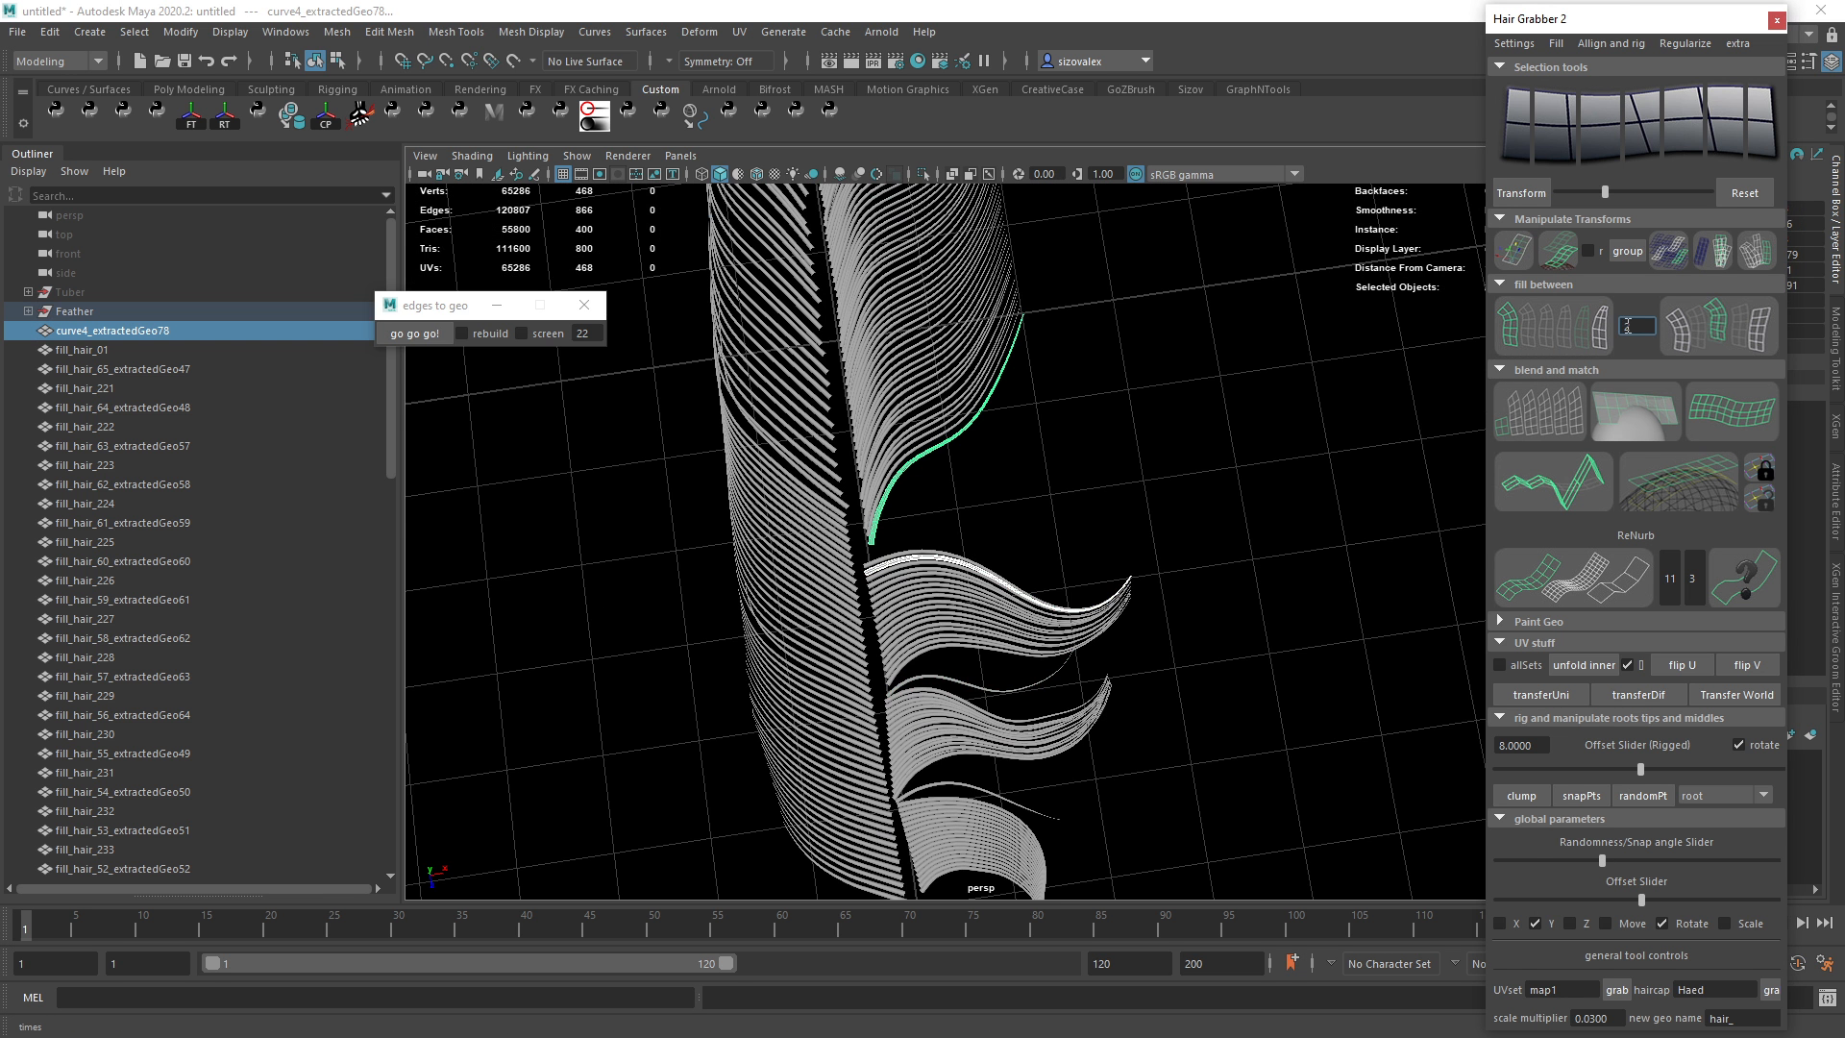
pyautogui.click(1584, 332)
pyautogui.scroll(3, 834, 577)
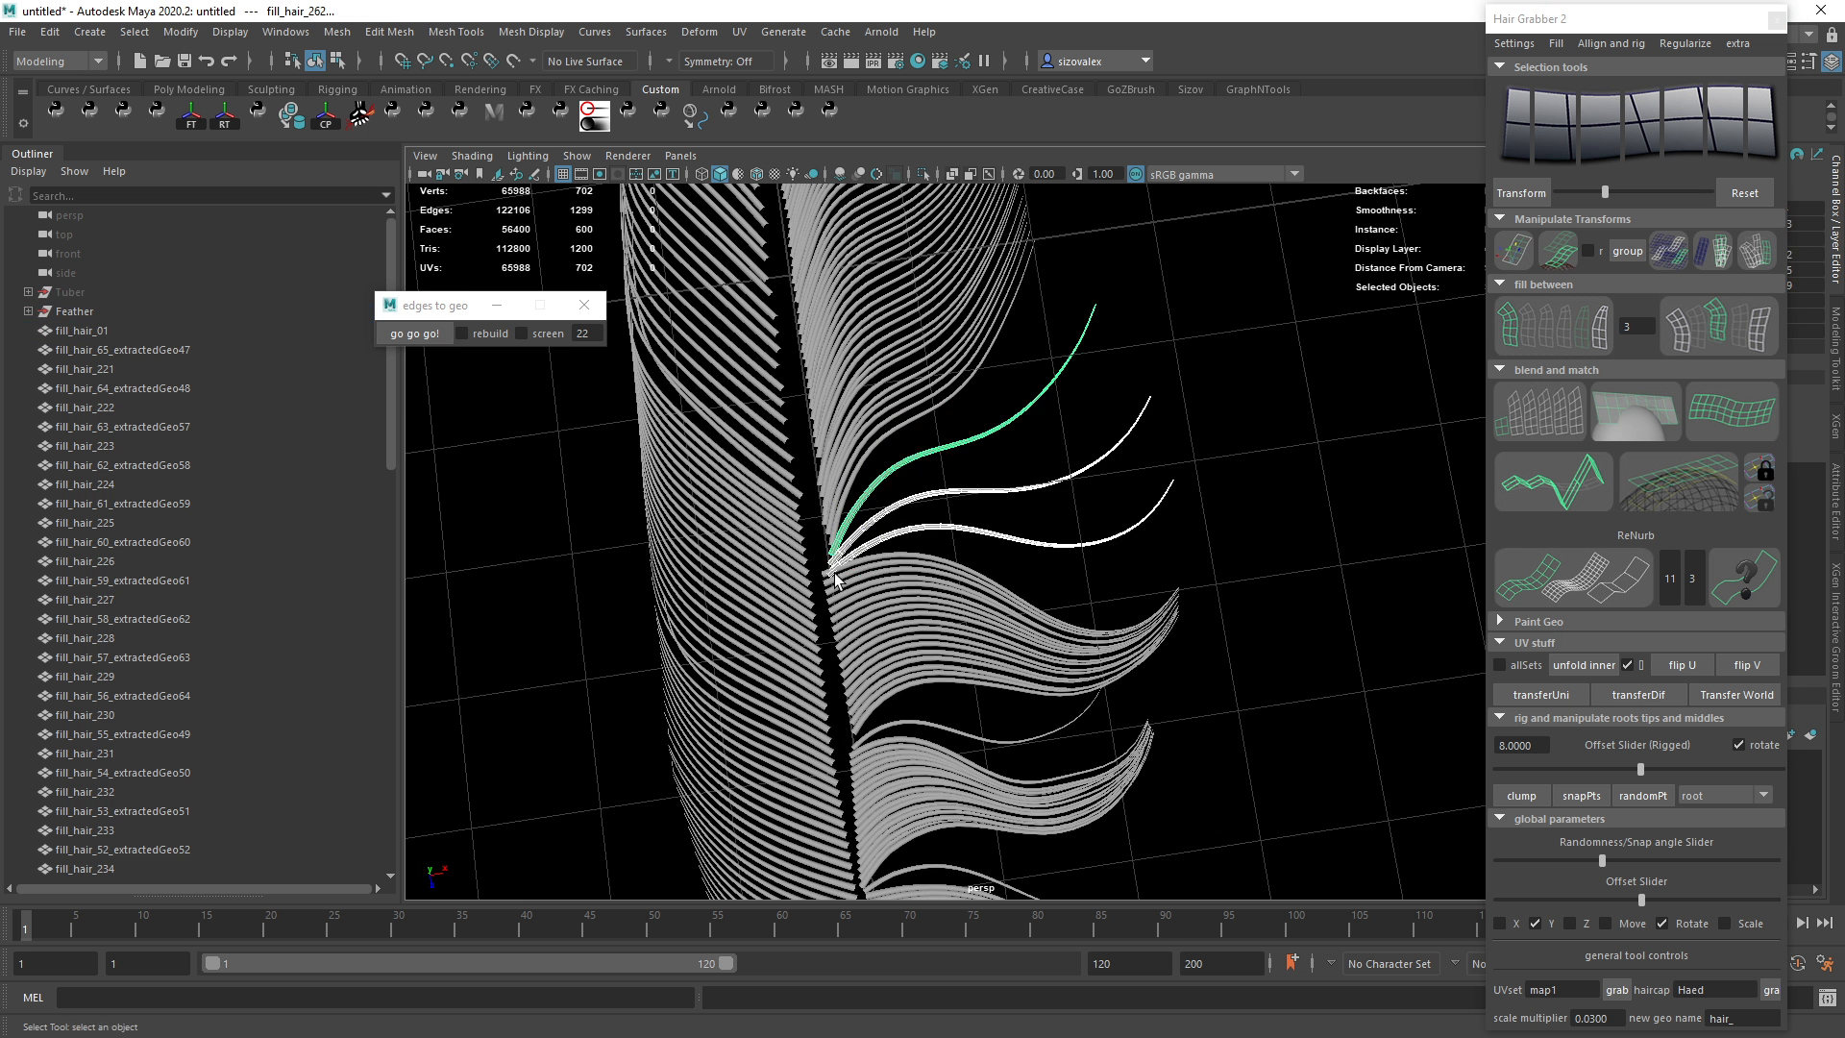
# Scale the three new in-between barbs down uniformly from their roots.
pyautogui.press('r')
pyautogui.moveTo(834, 555); pyautogui.dragTo(753, 565)
pyautogui.click(757, 567)
pyautogui.hotkey('ctrl', 'z')
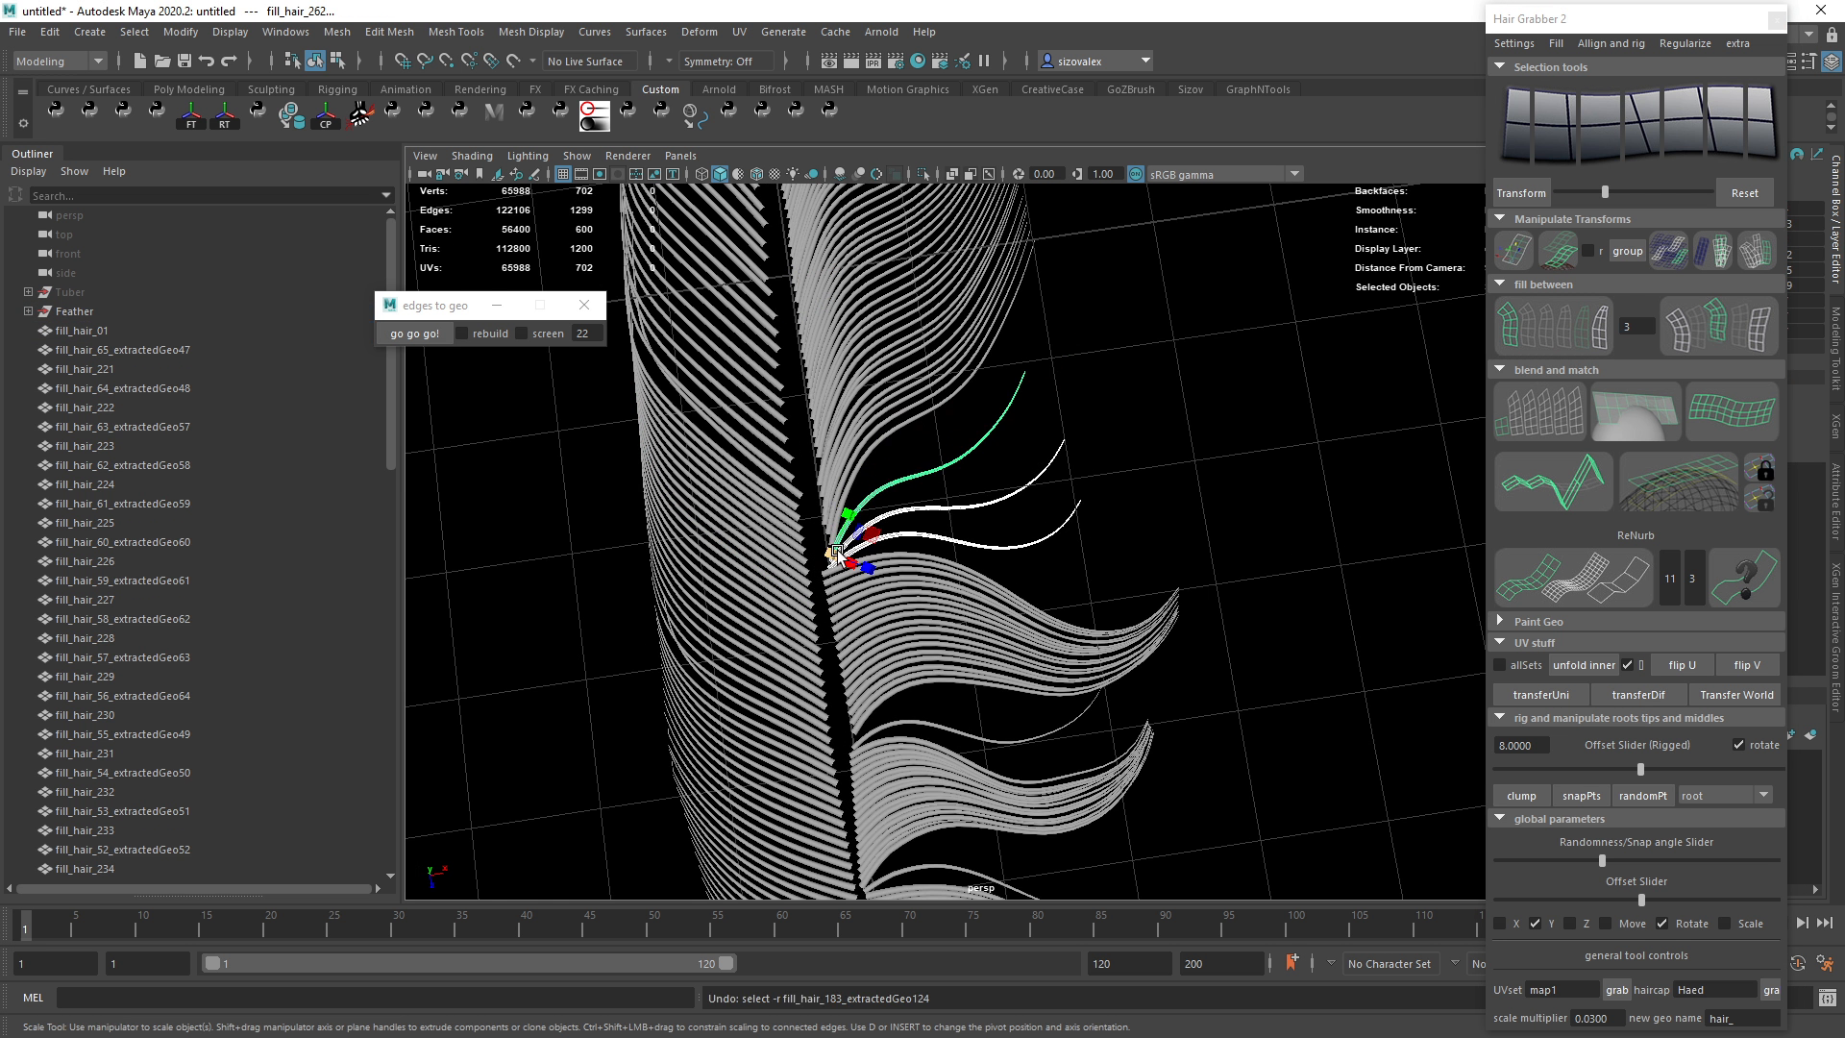
# Rotate the lowest of the three new barbs slightly toward the clump below it.
pyautogui.click(999, 546)
pyautogui.scroll(-3, 1067, 519)
pyautogui.press('e')
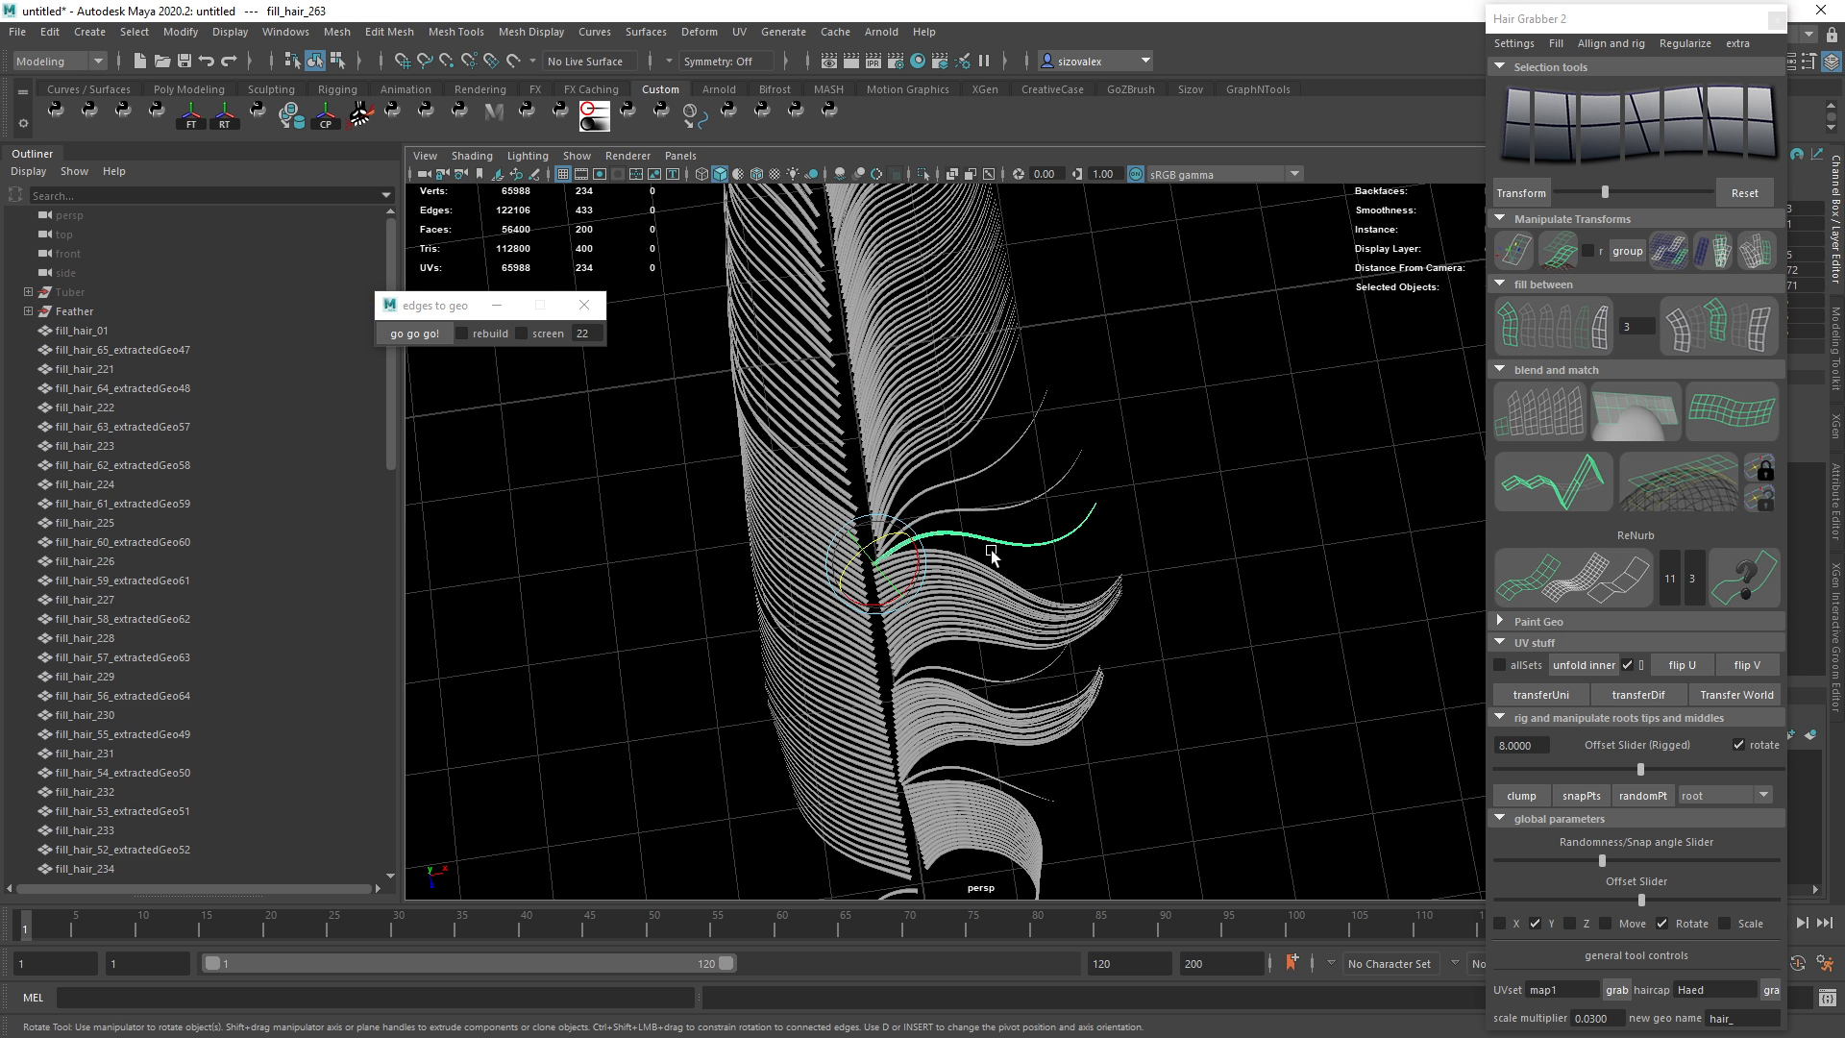
pyautogui.click(1006, 575)
# Examine the whole feather from several angles and distances to judge the filled gaps.
pyautogui.keyDown('alt'); pyautogui.moveTo(1006, 575); pyautogui.dragTo(769, 596); pyautogui.keyUp('alt')
pyautogui.keyDown('alt'); pyautogui.moveTo(768, 596); pyautogui.dragTo(707, 615, button='right'); pyautogui.keyUp('alt')
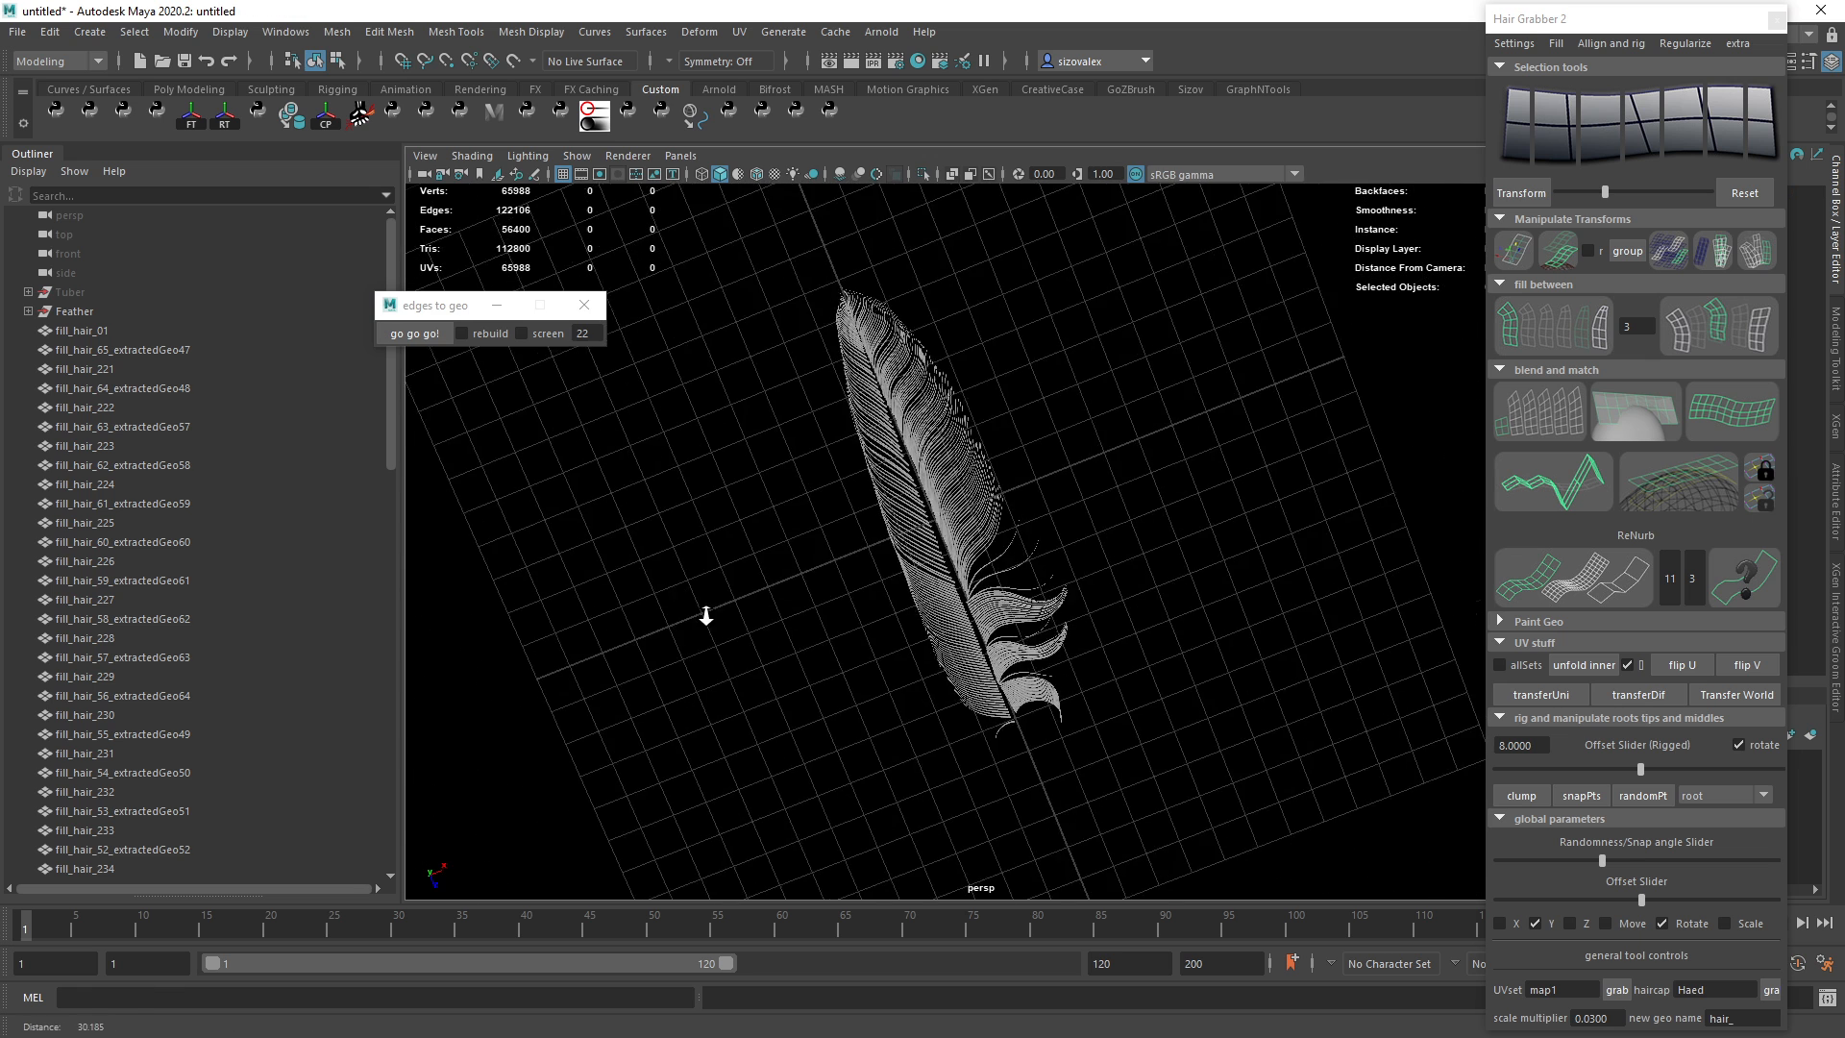
pyautogui.keyDown('alt'); pyautogui.moveTo(706, 615); pyautogui.dragTo(1057, 577); pyautogui.keyUp('alt')
pyautogui.keyDown('alt'); pyautogui.moveTo(1057, 576); pyautogui.dragTo(1082, 606, button='right'); pyautogui.keyUp('alt')
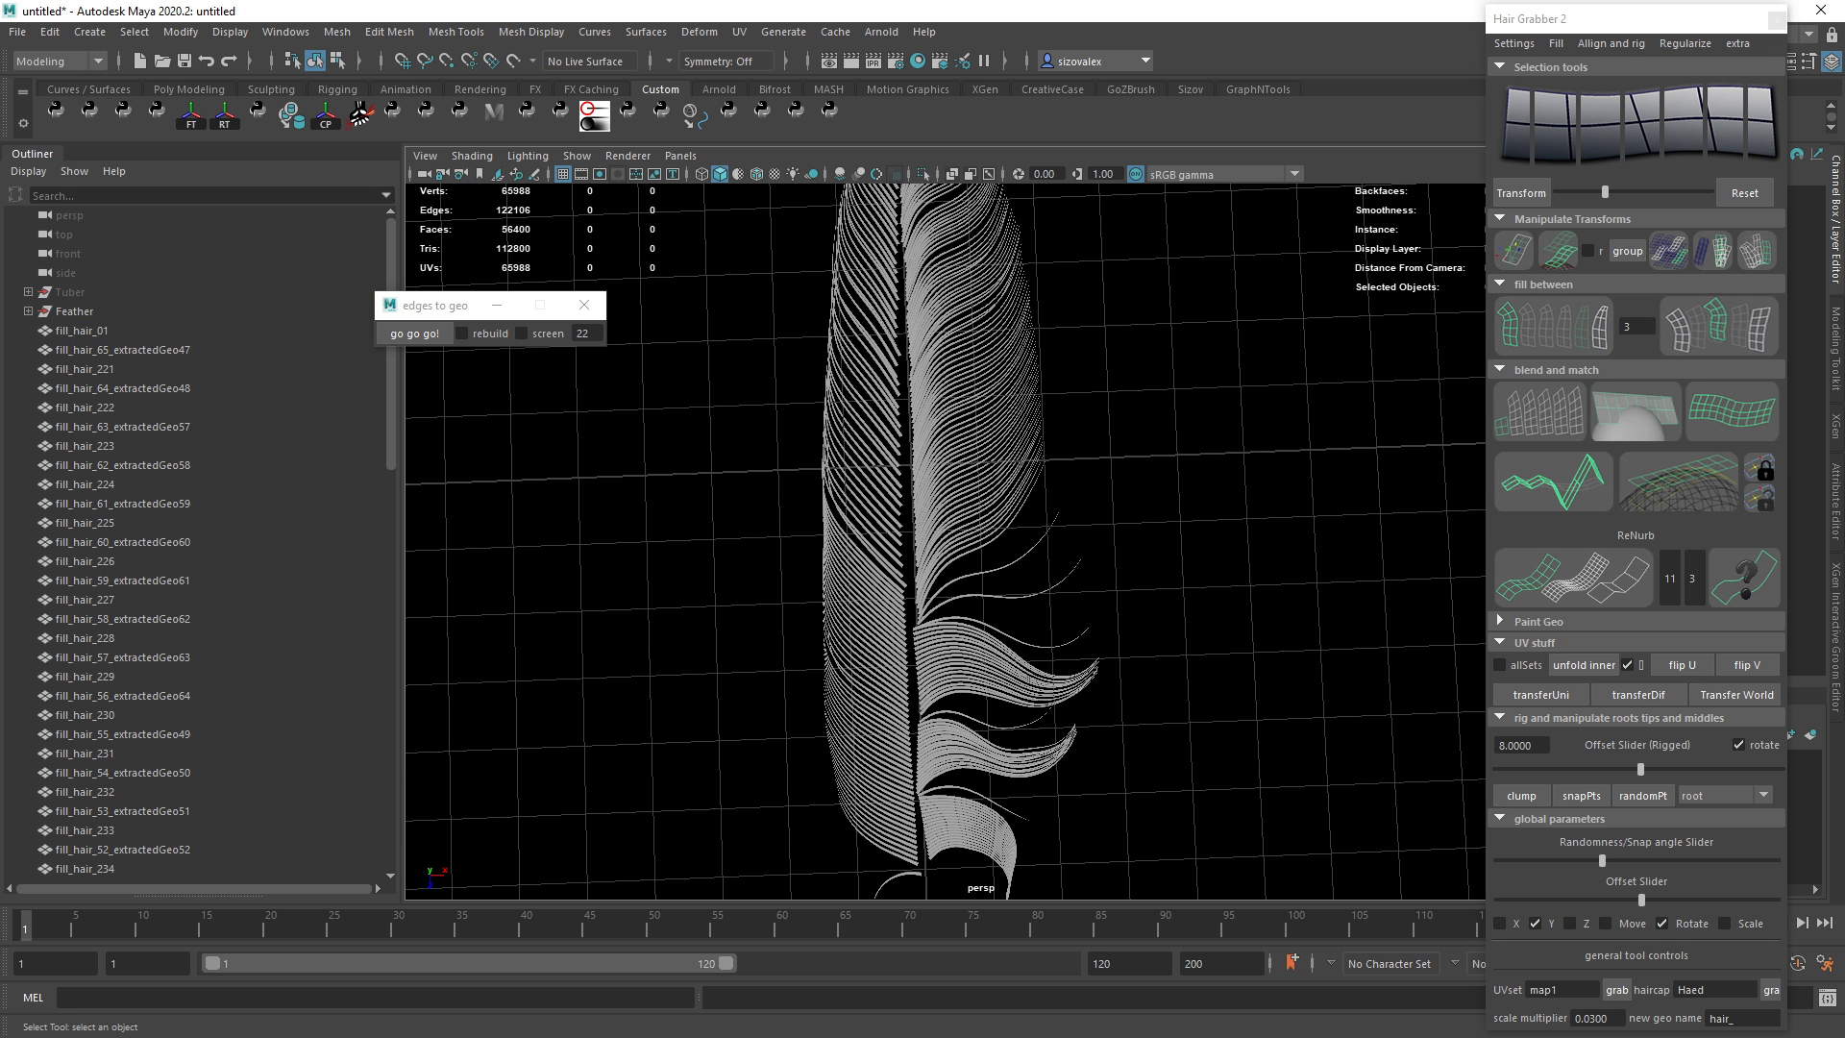
pyautogui.keyDown('alt'); pyautogui.moveTo(886, 811); pyautogui.dragTo(1000, 622, button='right'); pyautogui.keyUp('alt')
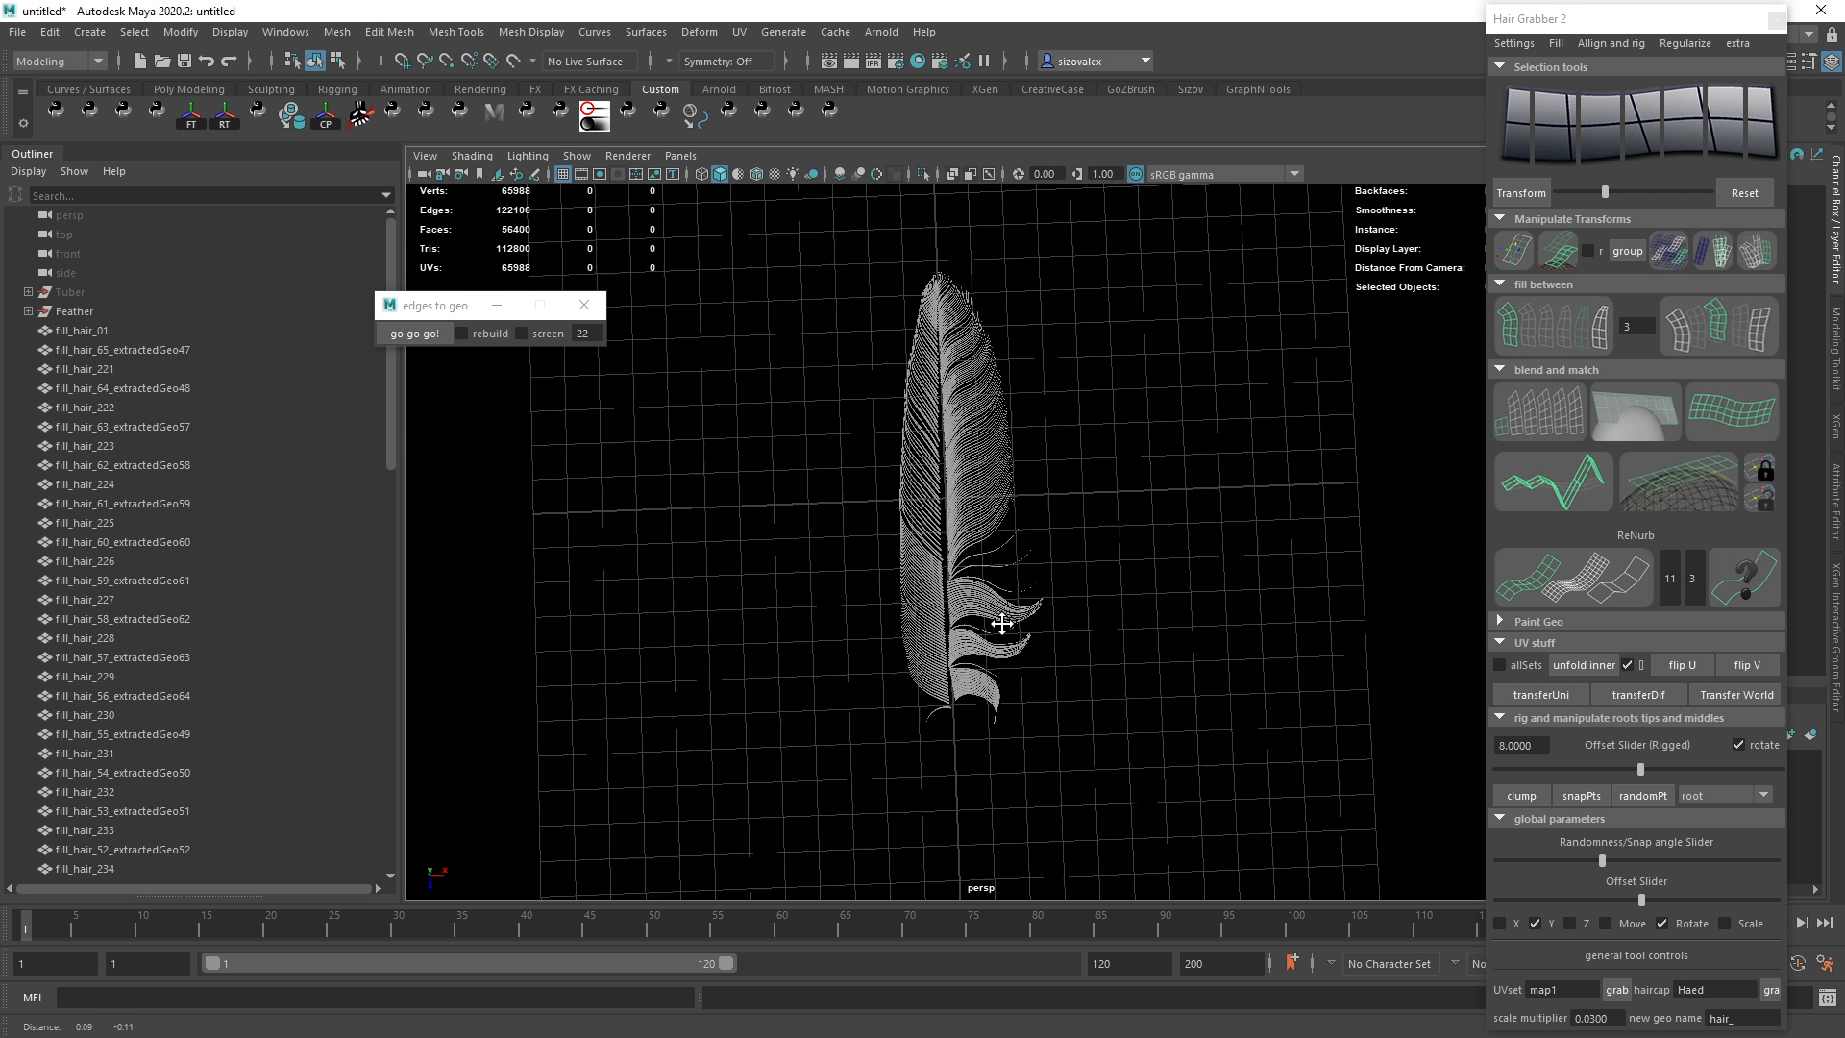
pyautogui.keyDown('alt'); pyautogui.moveTo(1001, 622); pyautogui.dragTo(903, 647, button='middle'); pyautogui.keyUp('alt')
pyautogui.keyDown('alt'); pyautogui.moveTo(913, 415); pyautogui.dragTo(927, 443, button='middle'); pyautogui.keyUp('alt')
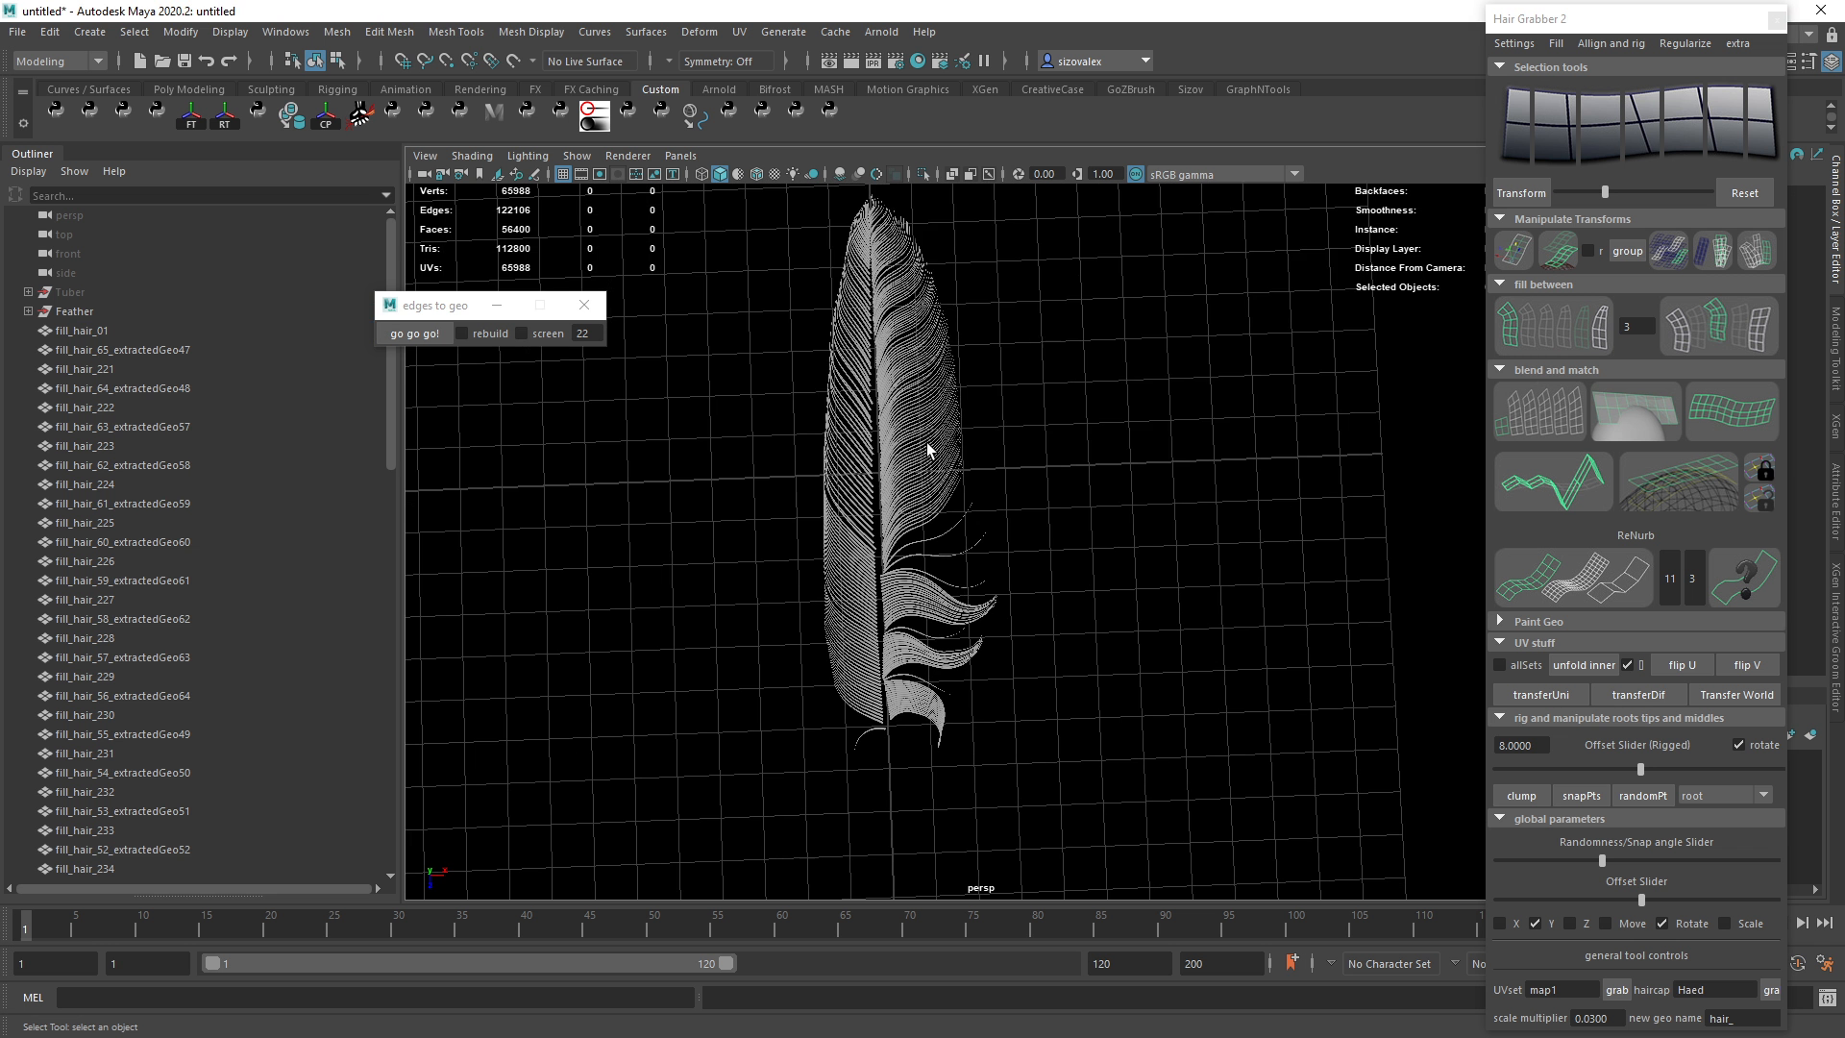
# Draw a CV curve along the feather's central gap from the tip to just below the lowest barbs.
pyautogui.press('space')
pyautogui.click(942, 208)
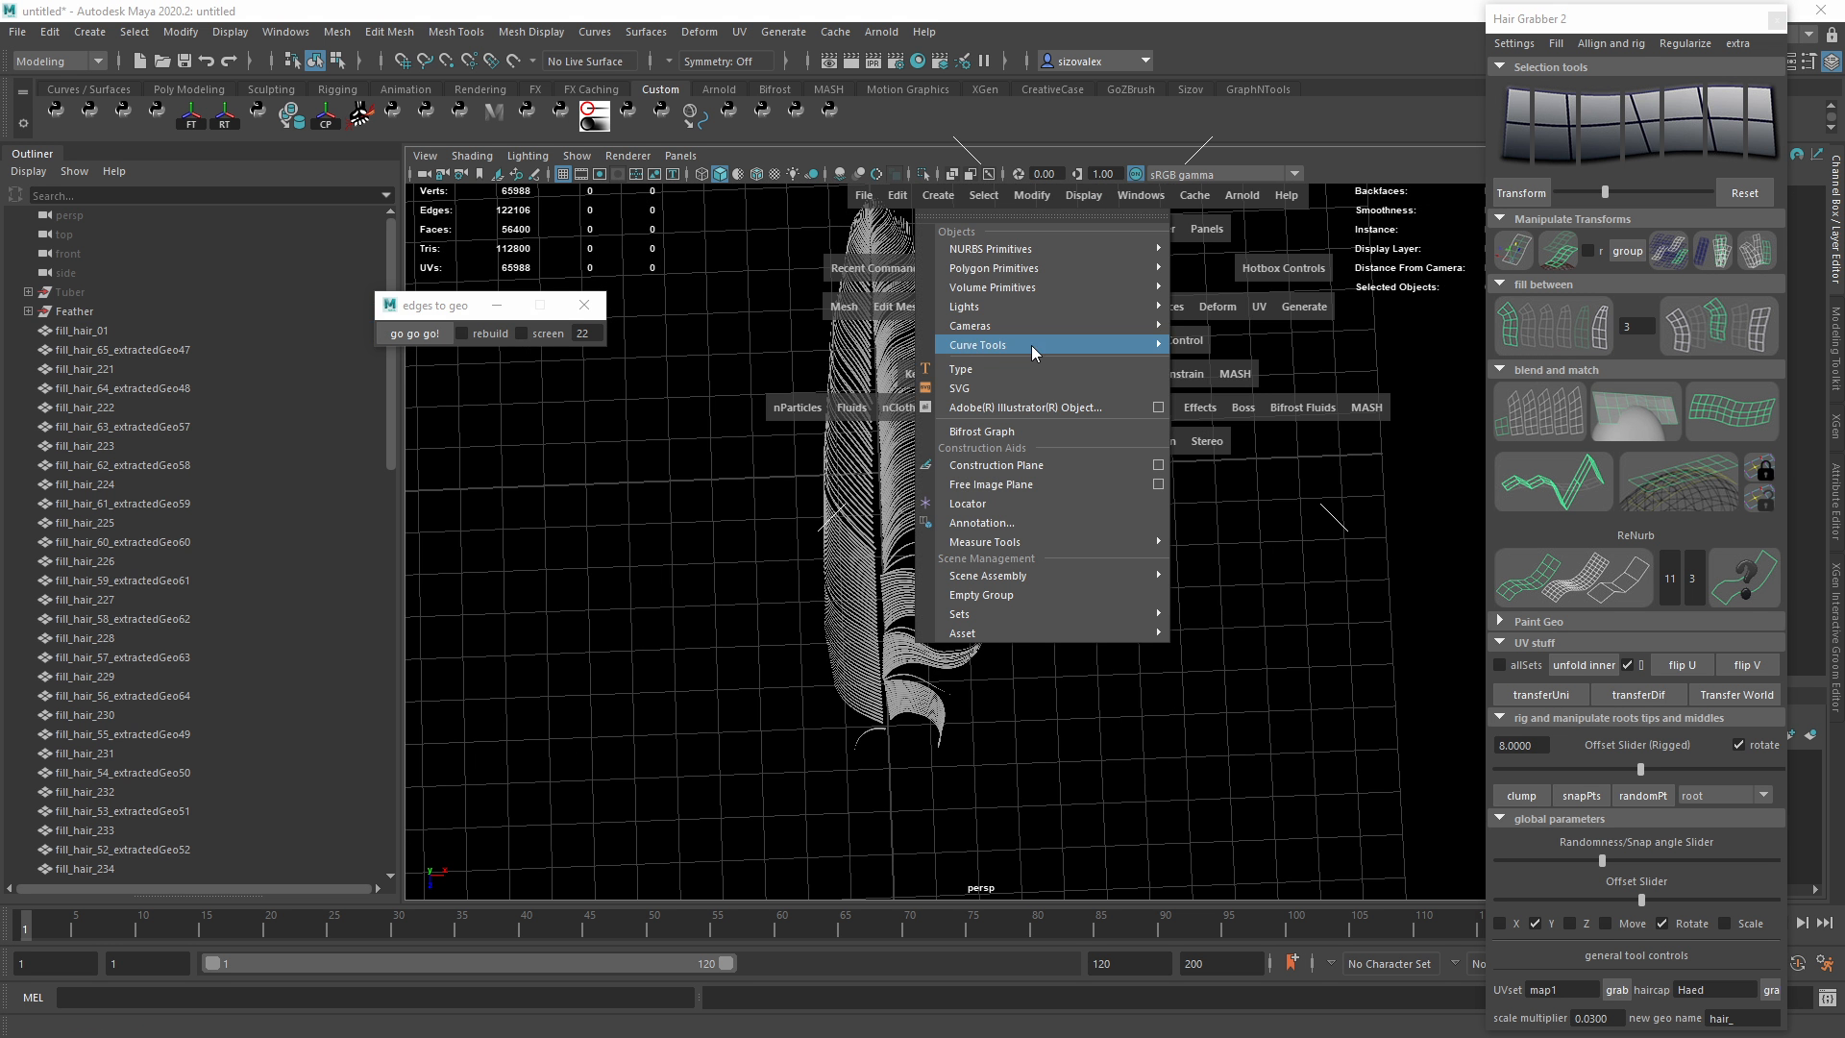
pyautogui.moveTo(1040, 347)
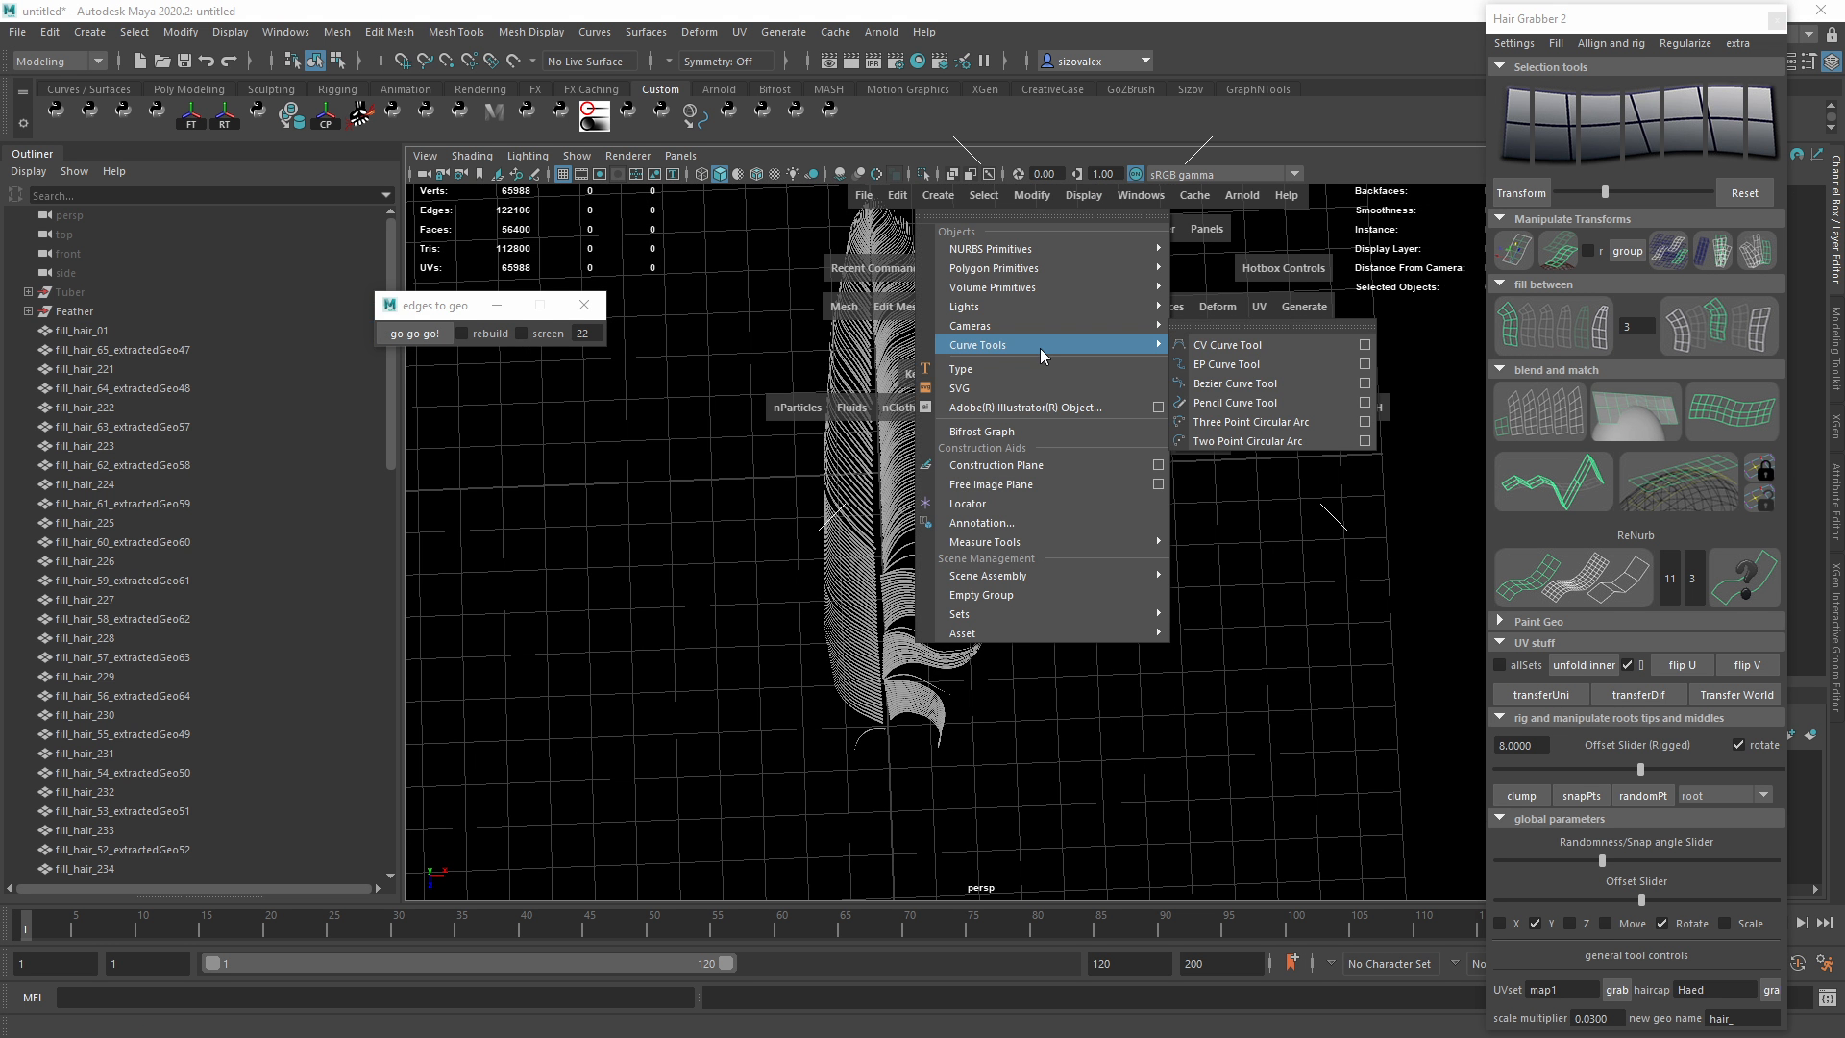
pyautogui.click(1249, 346)
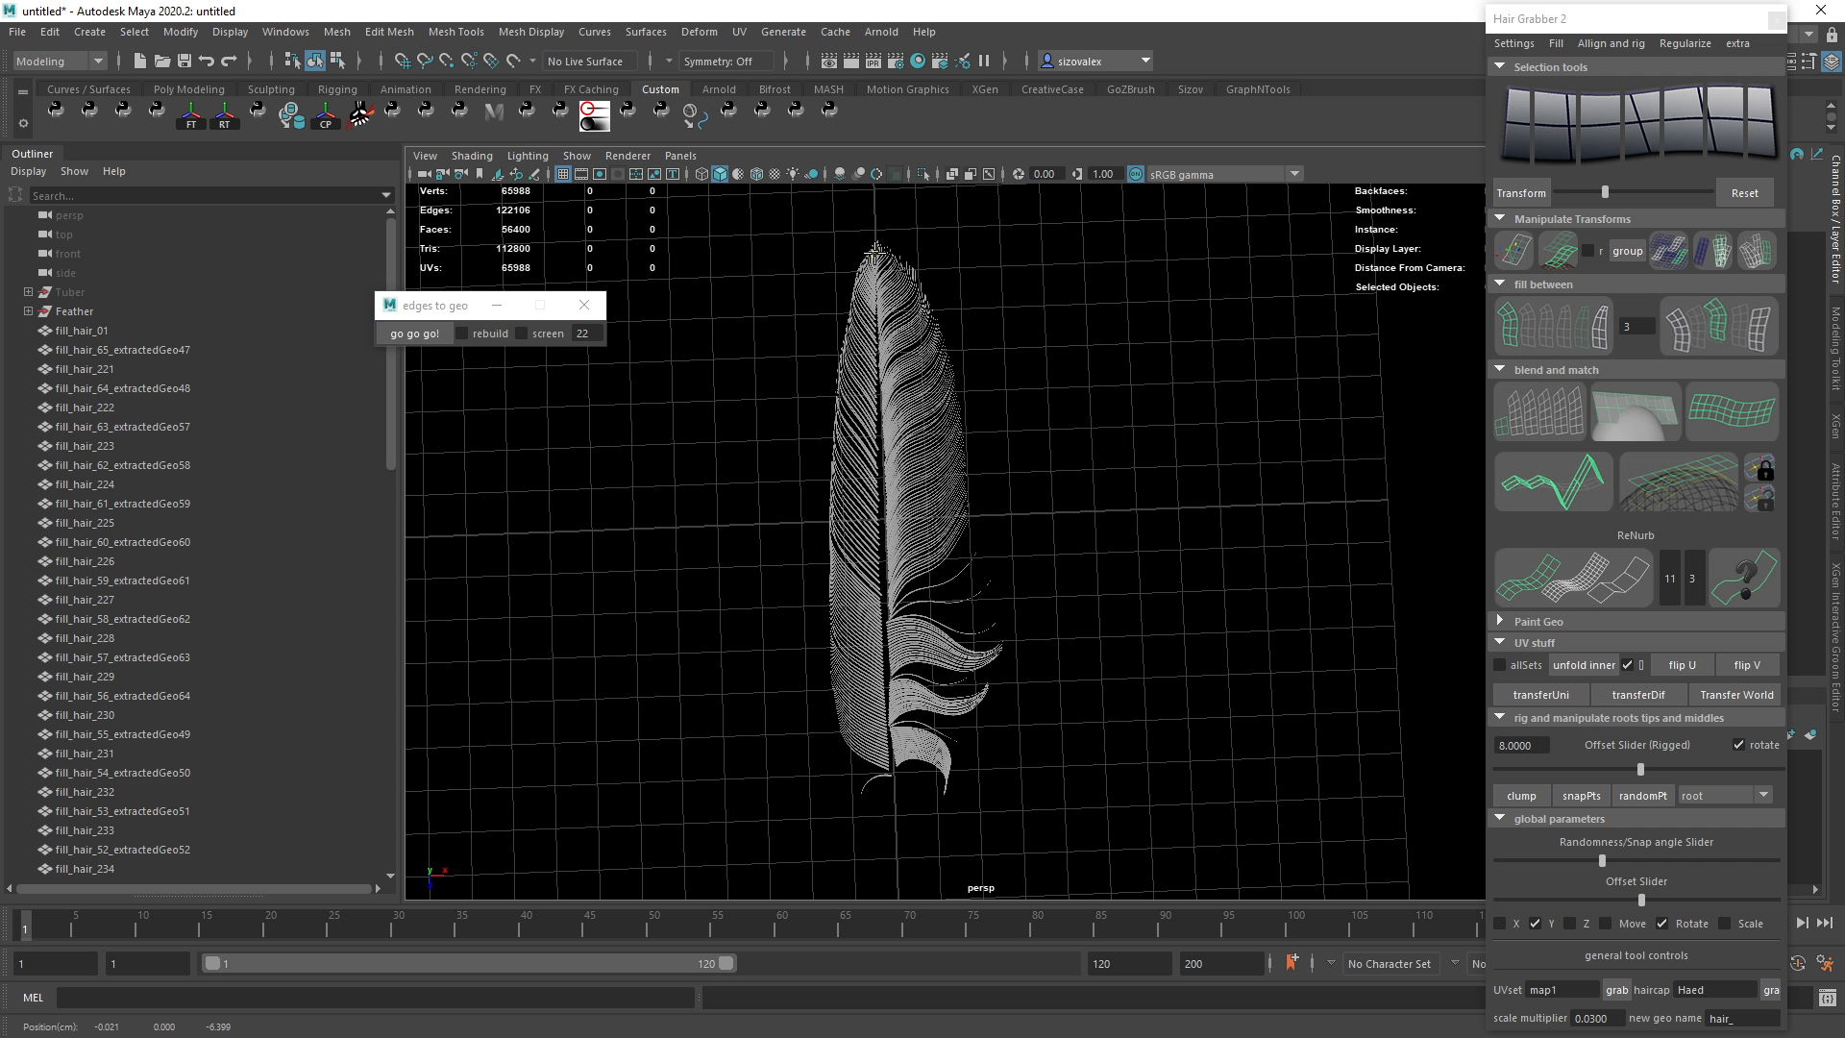
pyautogui.click(875, 252)
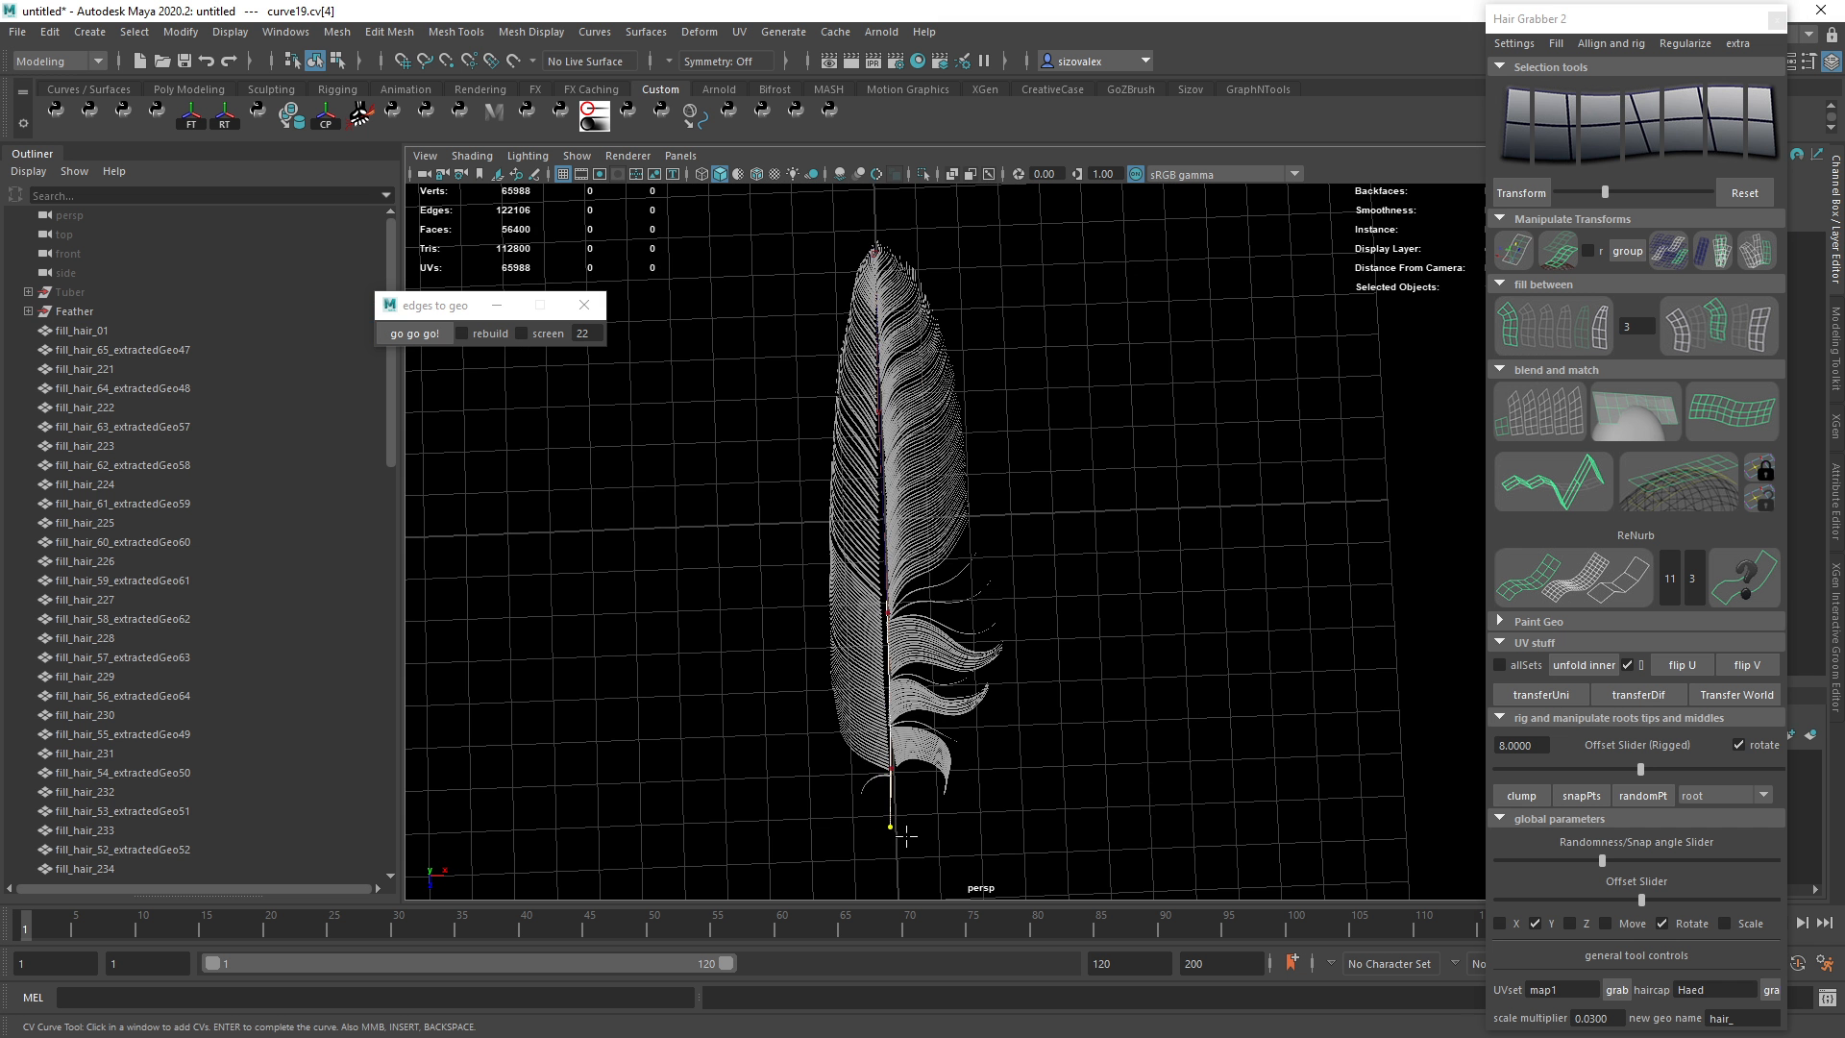
pyautogui.press('q')
pyautogui.hotkey('ctrl', 'z')
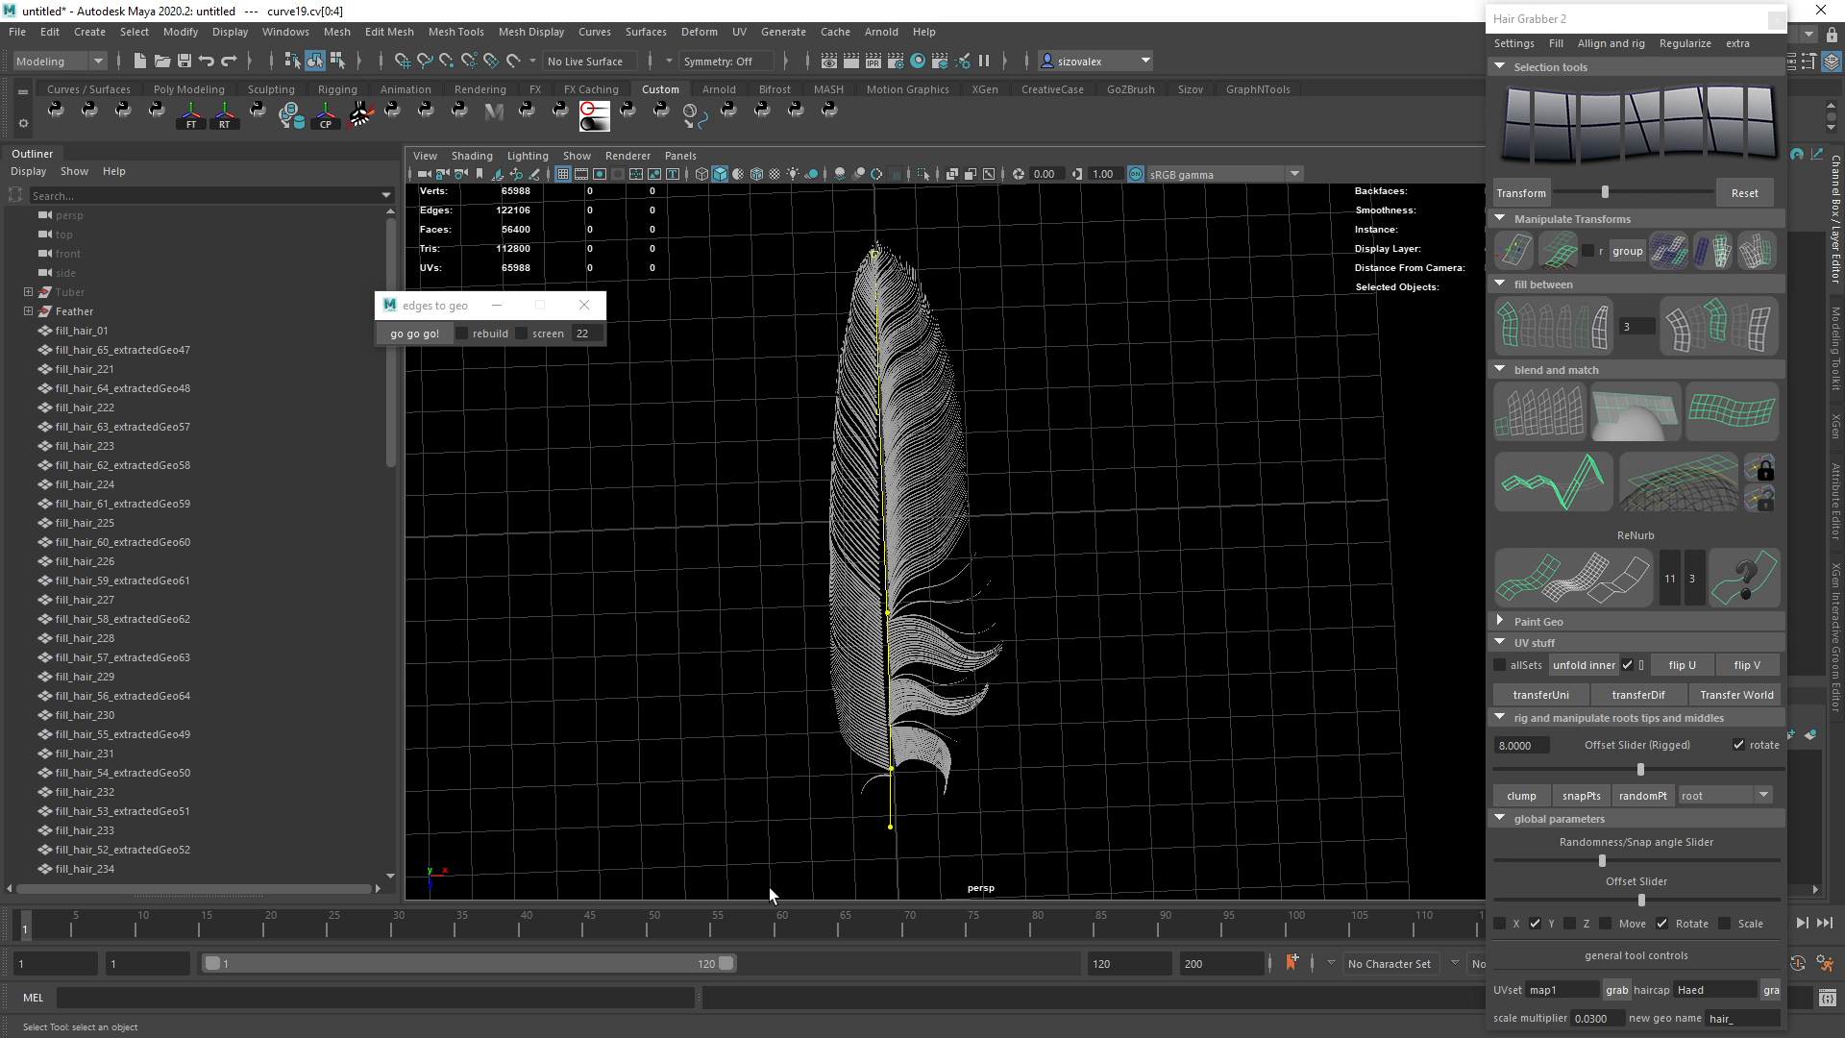
# Adjust the new curve's control vertices so it follows the central gap between the two barb rows.
pyautogui.keyDown('alt'); pyautogui.moveTo(765, 753); pyautogui.dragTo(1083, 747); pyautogui.keyUp('alt')
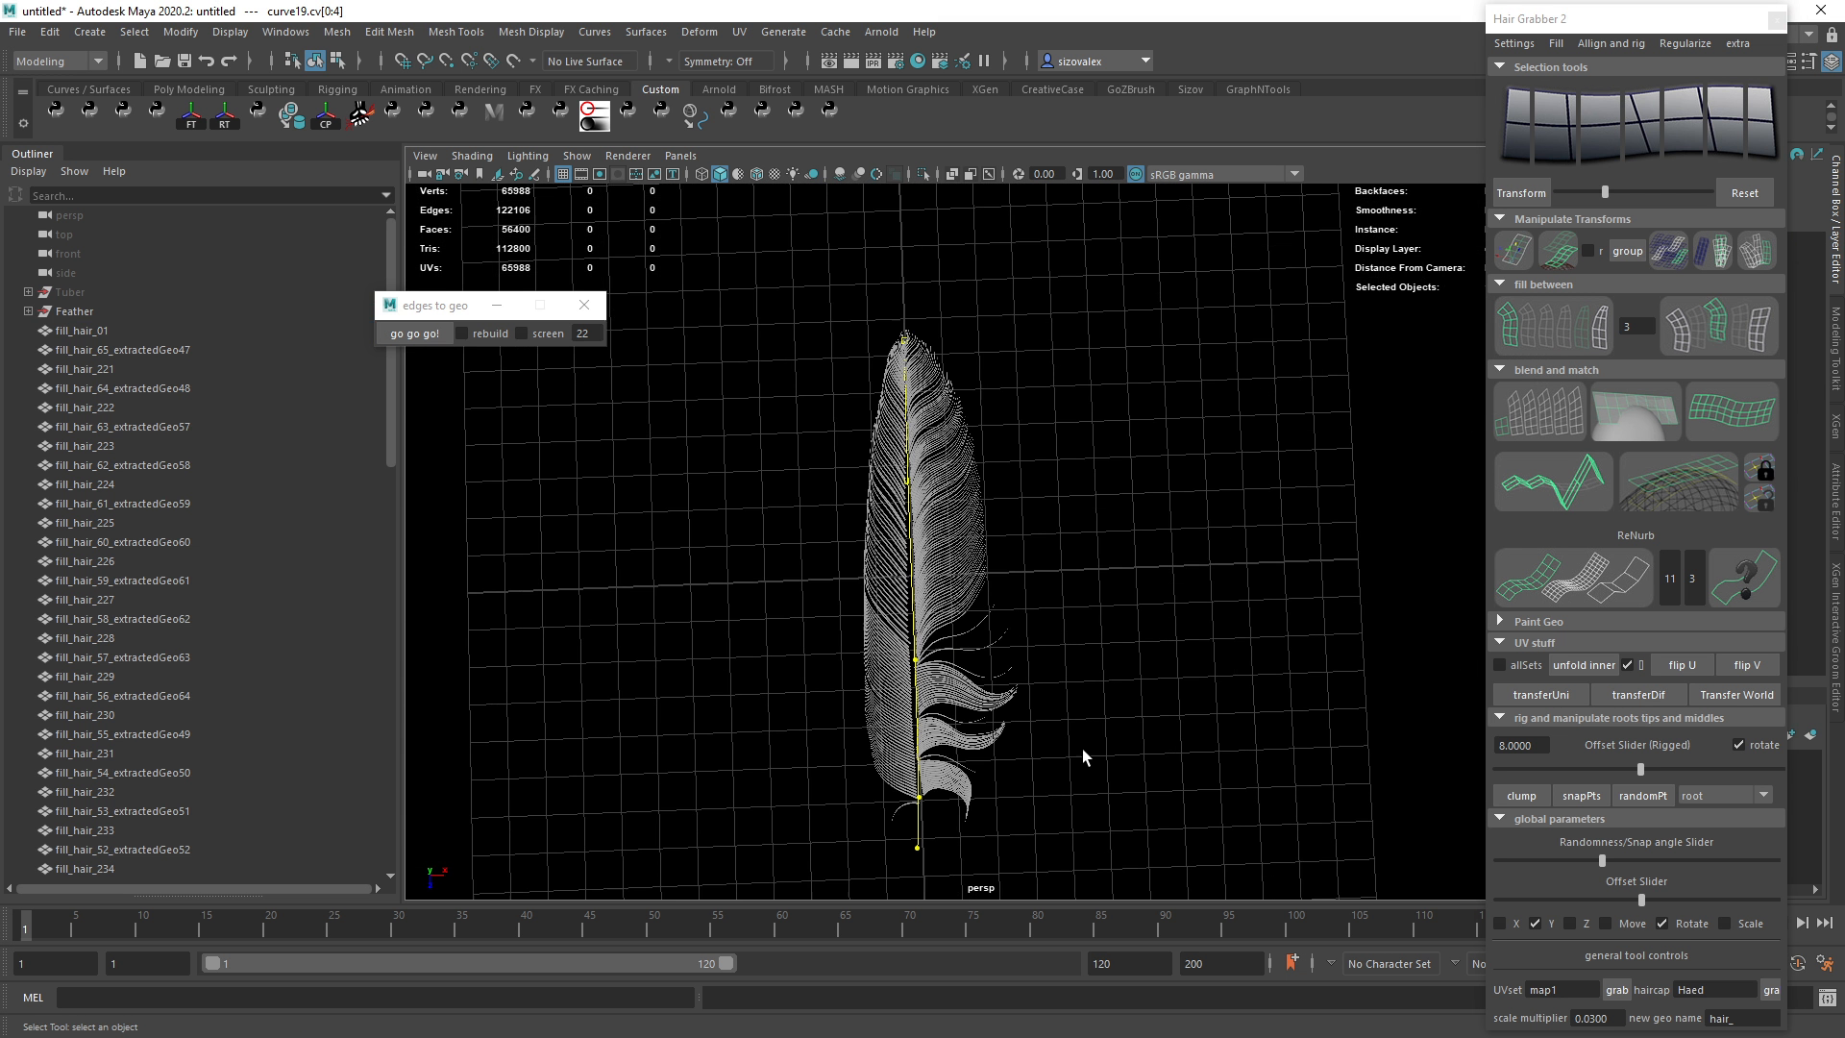
pyautogui.keyDown('alt'); pyautogui.moveTo(851, 746); pyautogui.dragTo(960, 656, button='right'); pyautogui.keyUp('alt')
pyautogui.moveTo(845, 812); pyautogui.dragTo(852, 817)
pyautogui.press('w')
pyautogui.click(836, 385)
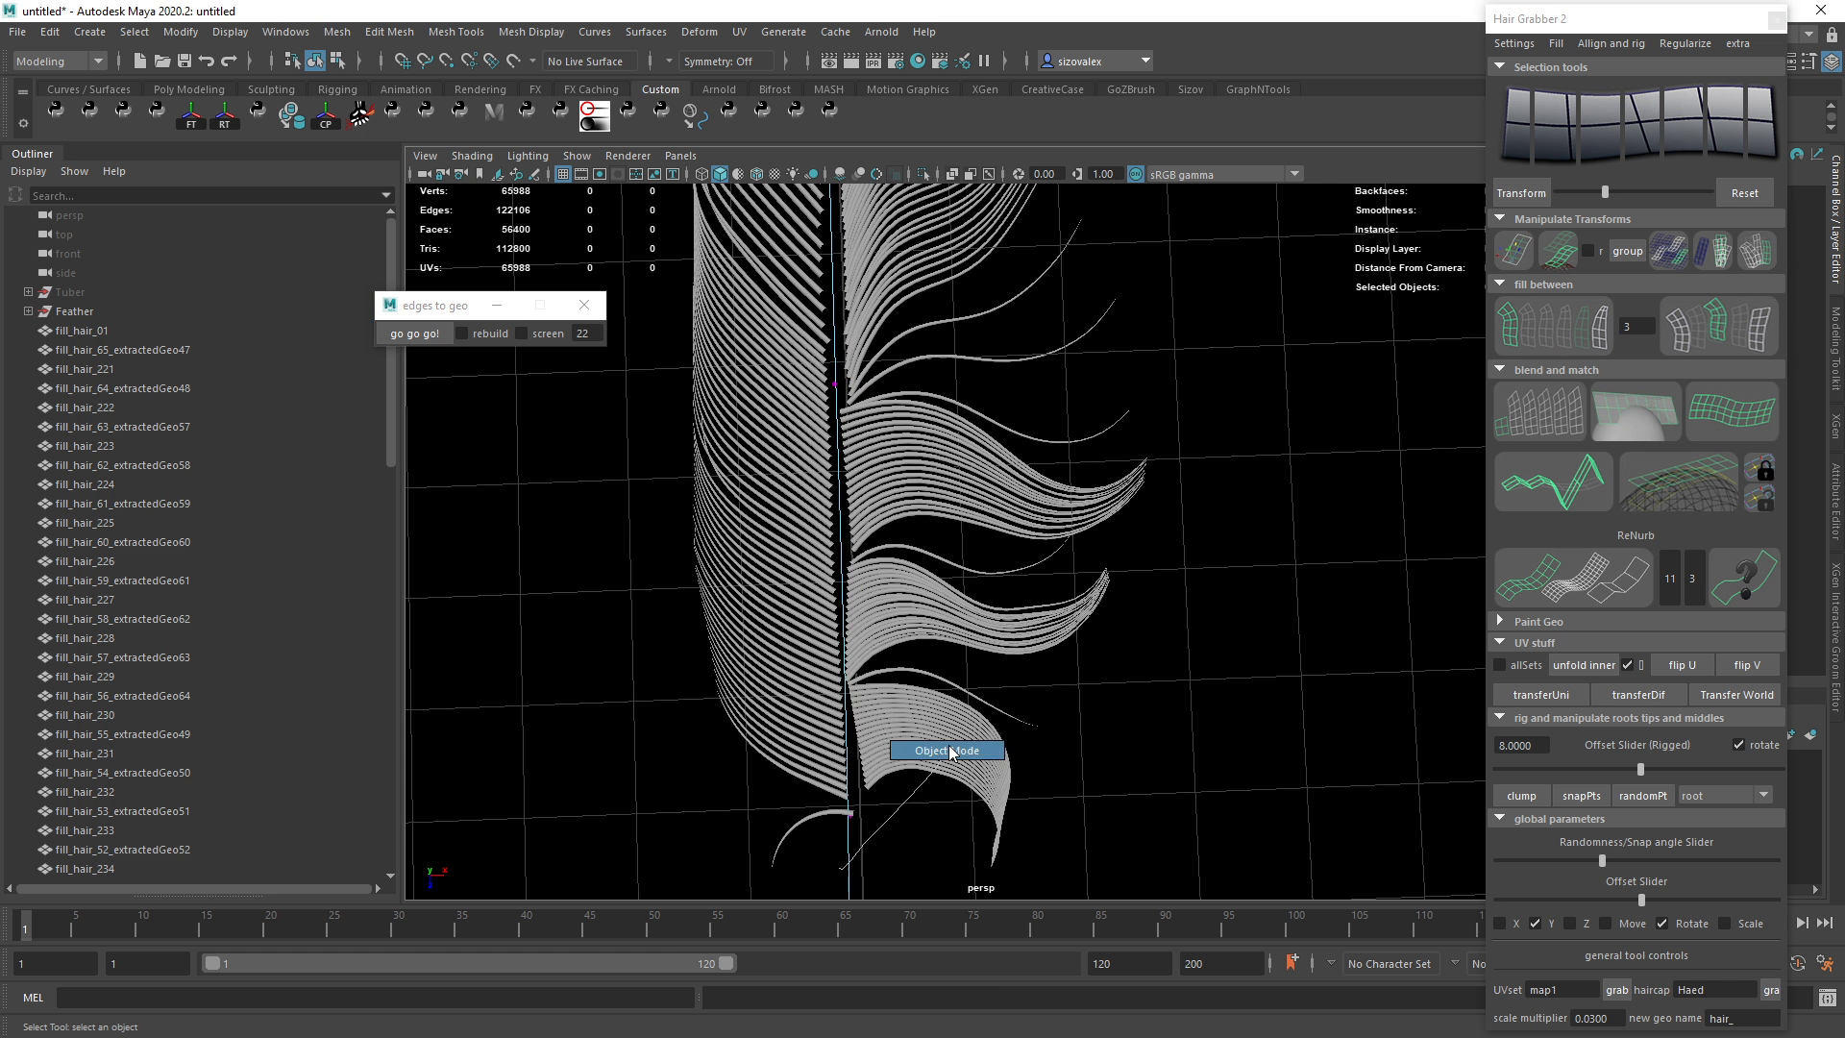
# Return the shaft curve to object mode and rebuild it with more evenly spaced control vertices.
pyautogui.moveTo(950, 752); pyautogui.dragTo(949, 754, button='right')
pyautogui.press('space')
pyautogui.moveTo(941, 873); pyautogui.dragTo(1013, 827)
pyautogui.click(1052, 724)
pyautogui.keyDown('alt'); pyautogui.moveTo(1103, 765); pyautogui.dragTo(1146, 672, button='middle'); pyautogui.keyUp('alt')
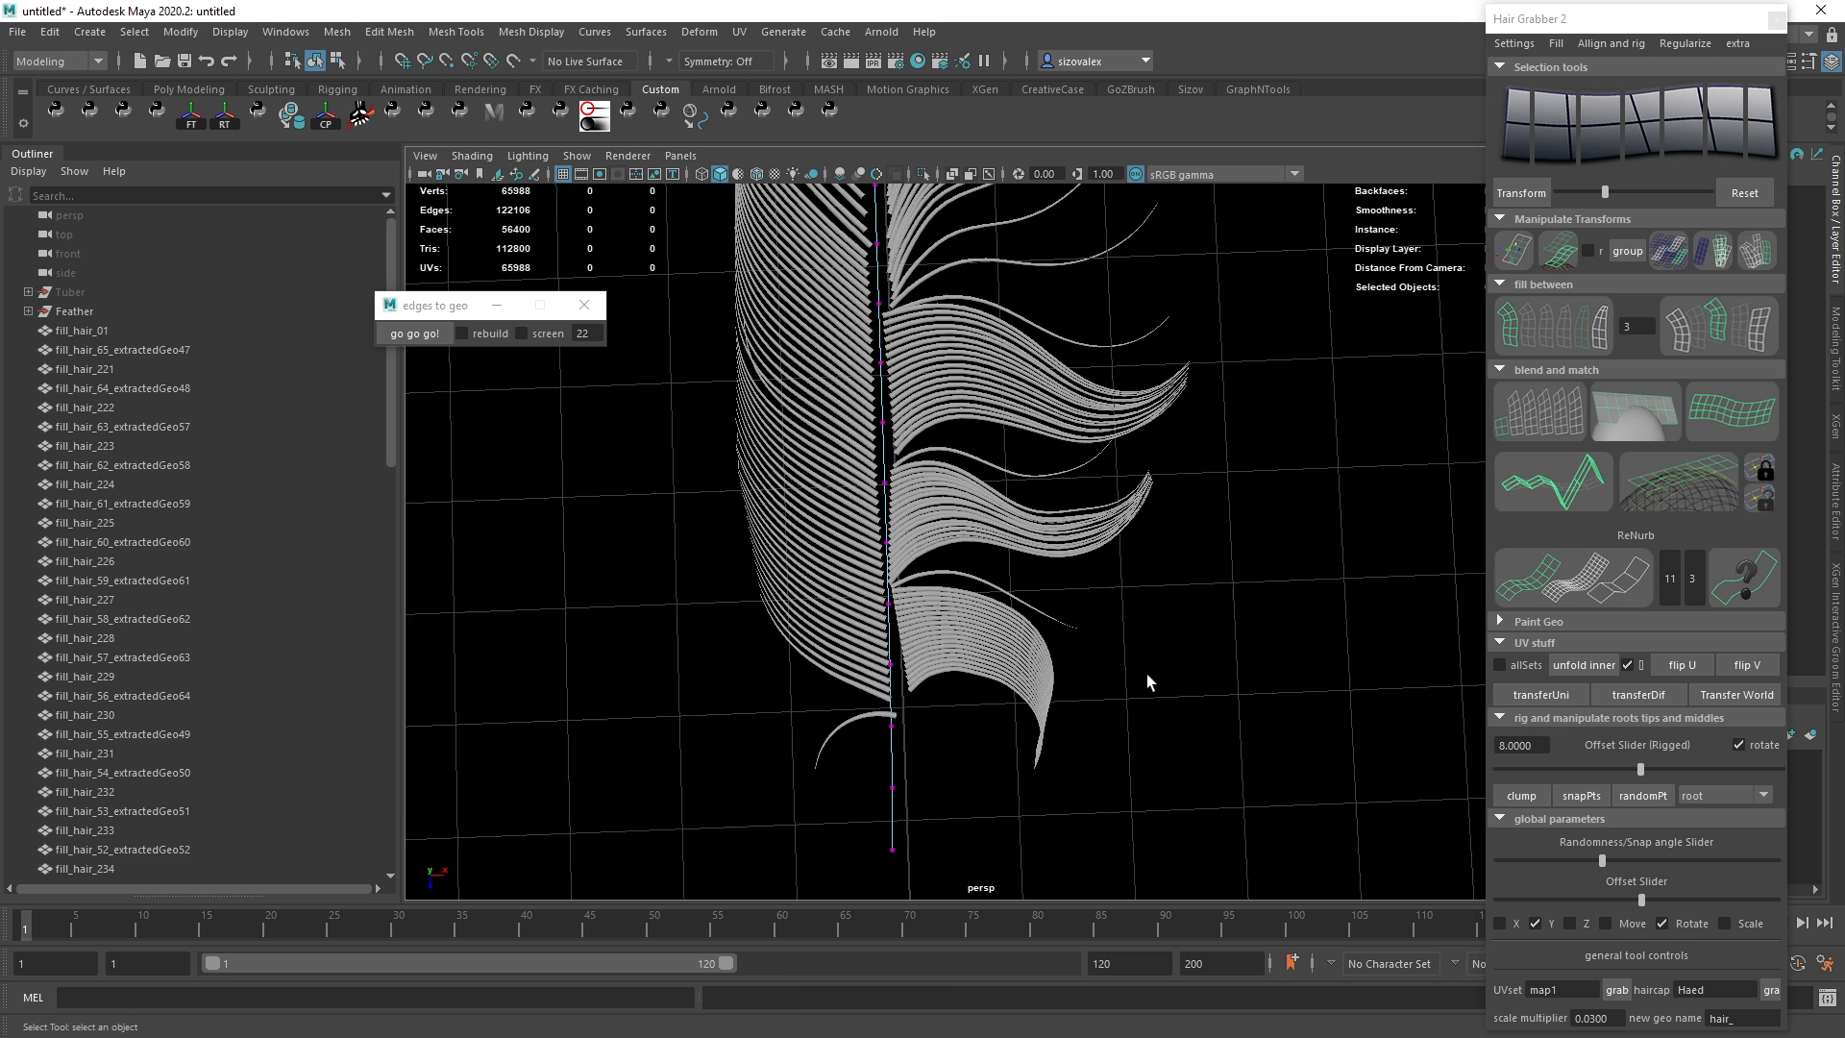
# Enable soft selection with a falloff radius of about 2 and nudge the curve's lower control vertices into the central gap.
pyautogui.scroll(-3, 1142, 668)
pyautogui.keyDown('alt'); pyautogui.moveTo(960, 564); pyautogui.dragTo(919, 655, button='middle'); pyautogui.keyUp('alt')
pyautogui.click(882, 805)
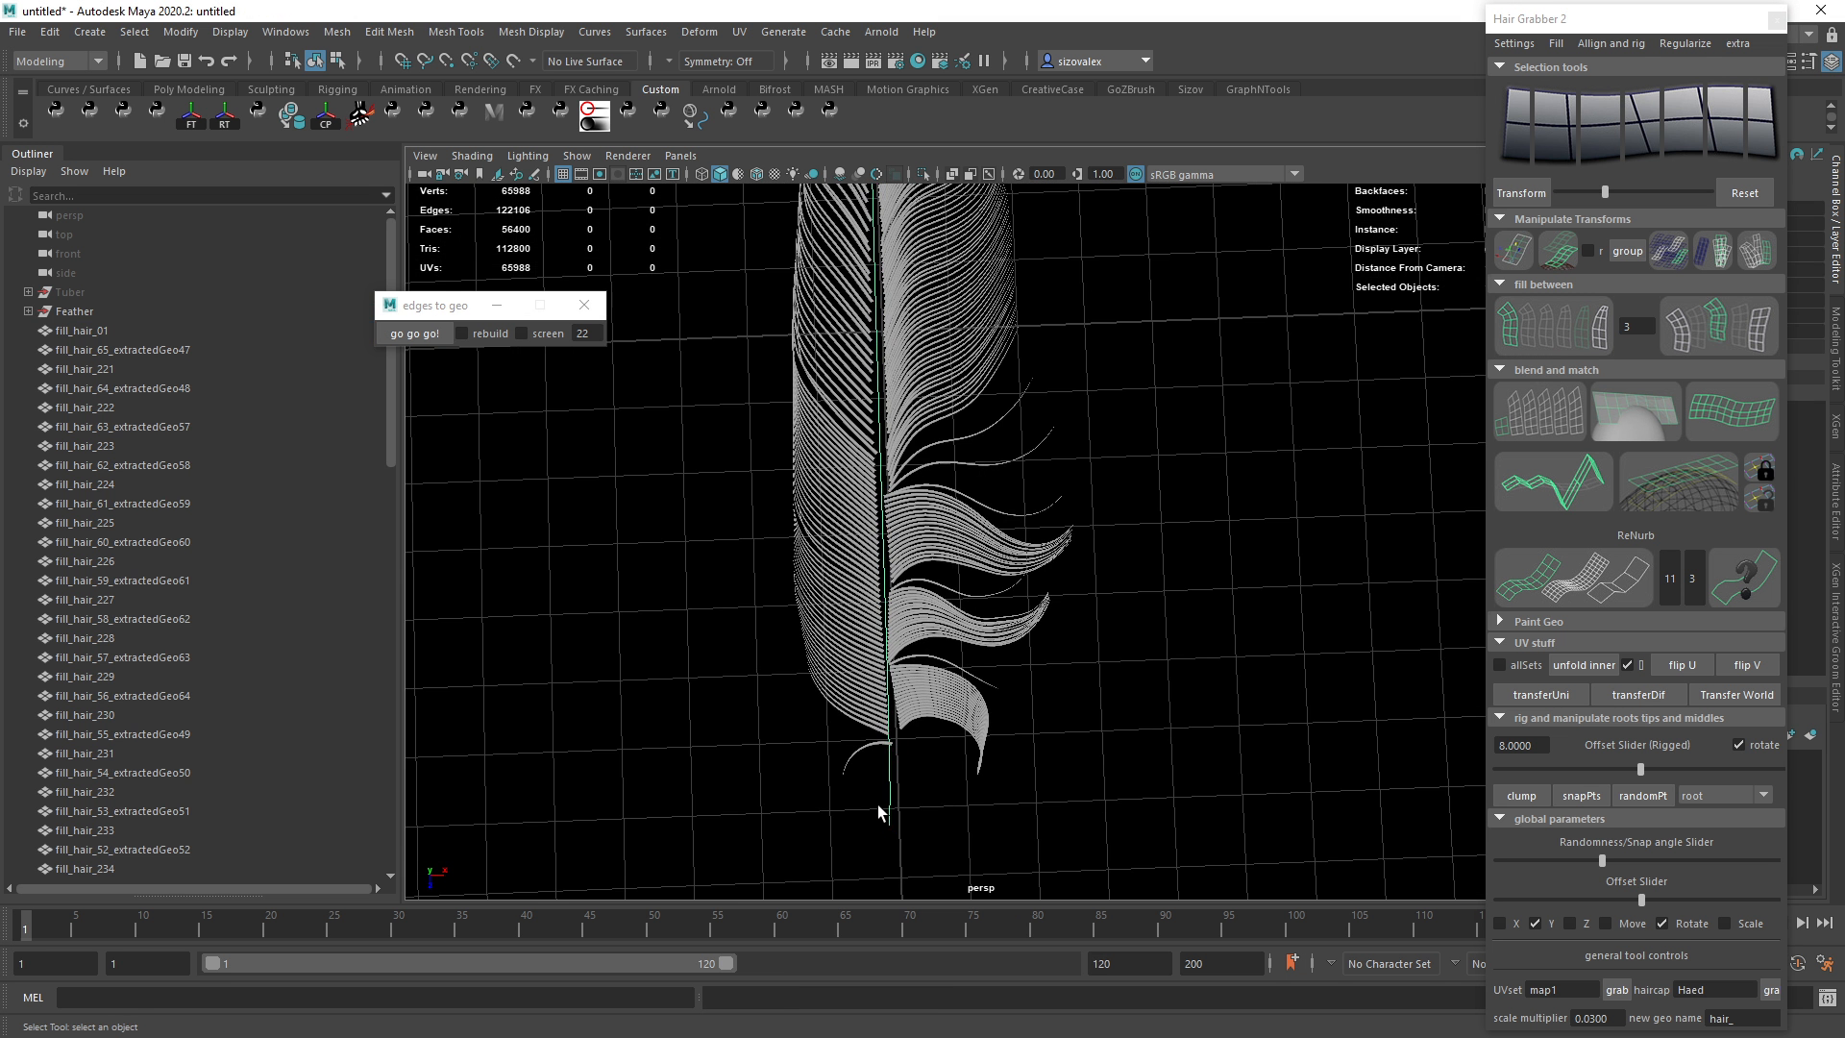
pyautogui.moveTo(870, 695); pyautogui.dragTo(1006, 747)
pyautogui.hotkey('ctrl', 'z')
pyautogui.click(888, 714)
pyautogui.press('w')
pyautogui.press('b')
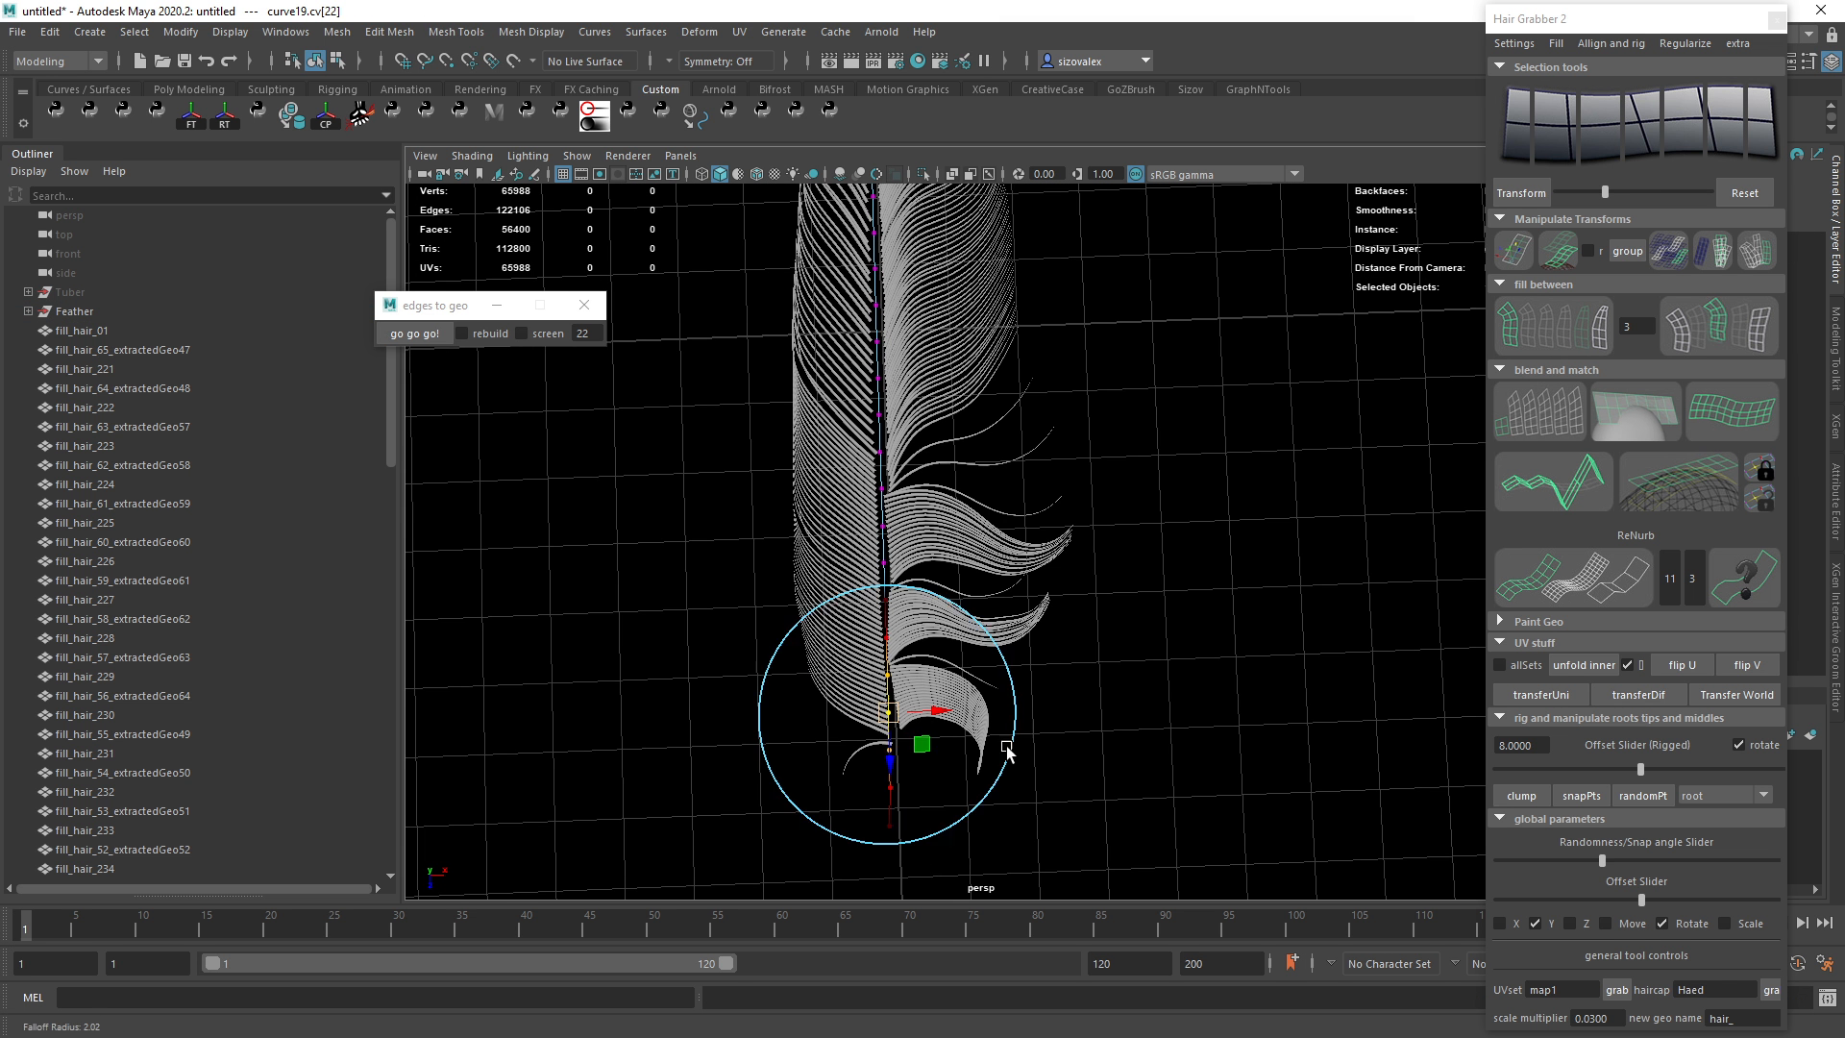
pyautogui.moveTo(889, 715); pyautogui.dragTo(890, 719)
pyautogui.press('w')
pyautogui.moveTo(861, 819)
pyautogui.mouseDown()
pyautogui.moveTo(903, 876)
pyautogui.moveTo(890, 828)
pyautogui.mouseUp()
# Move the control vertices in the middle of the shaft curve to line up with the barb roots.
pyautogui.press('q')
pyautogui.keyDown('alt'); pyautogui.moveTo(872, 384); pyautogui.dragTo(889, 653, button='middle'); pyautogui.keyUp('alt')
pyautogui.scroll(1, 889, 653)
pyautogui.press('w')
pyautogui.moveTo(835, 567); pyautogui.dragTo(890, 613)
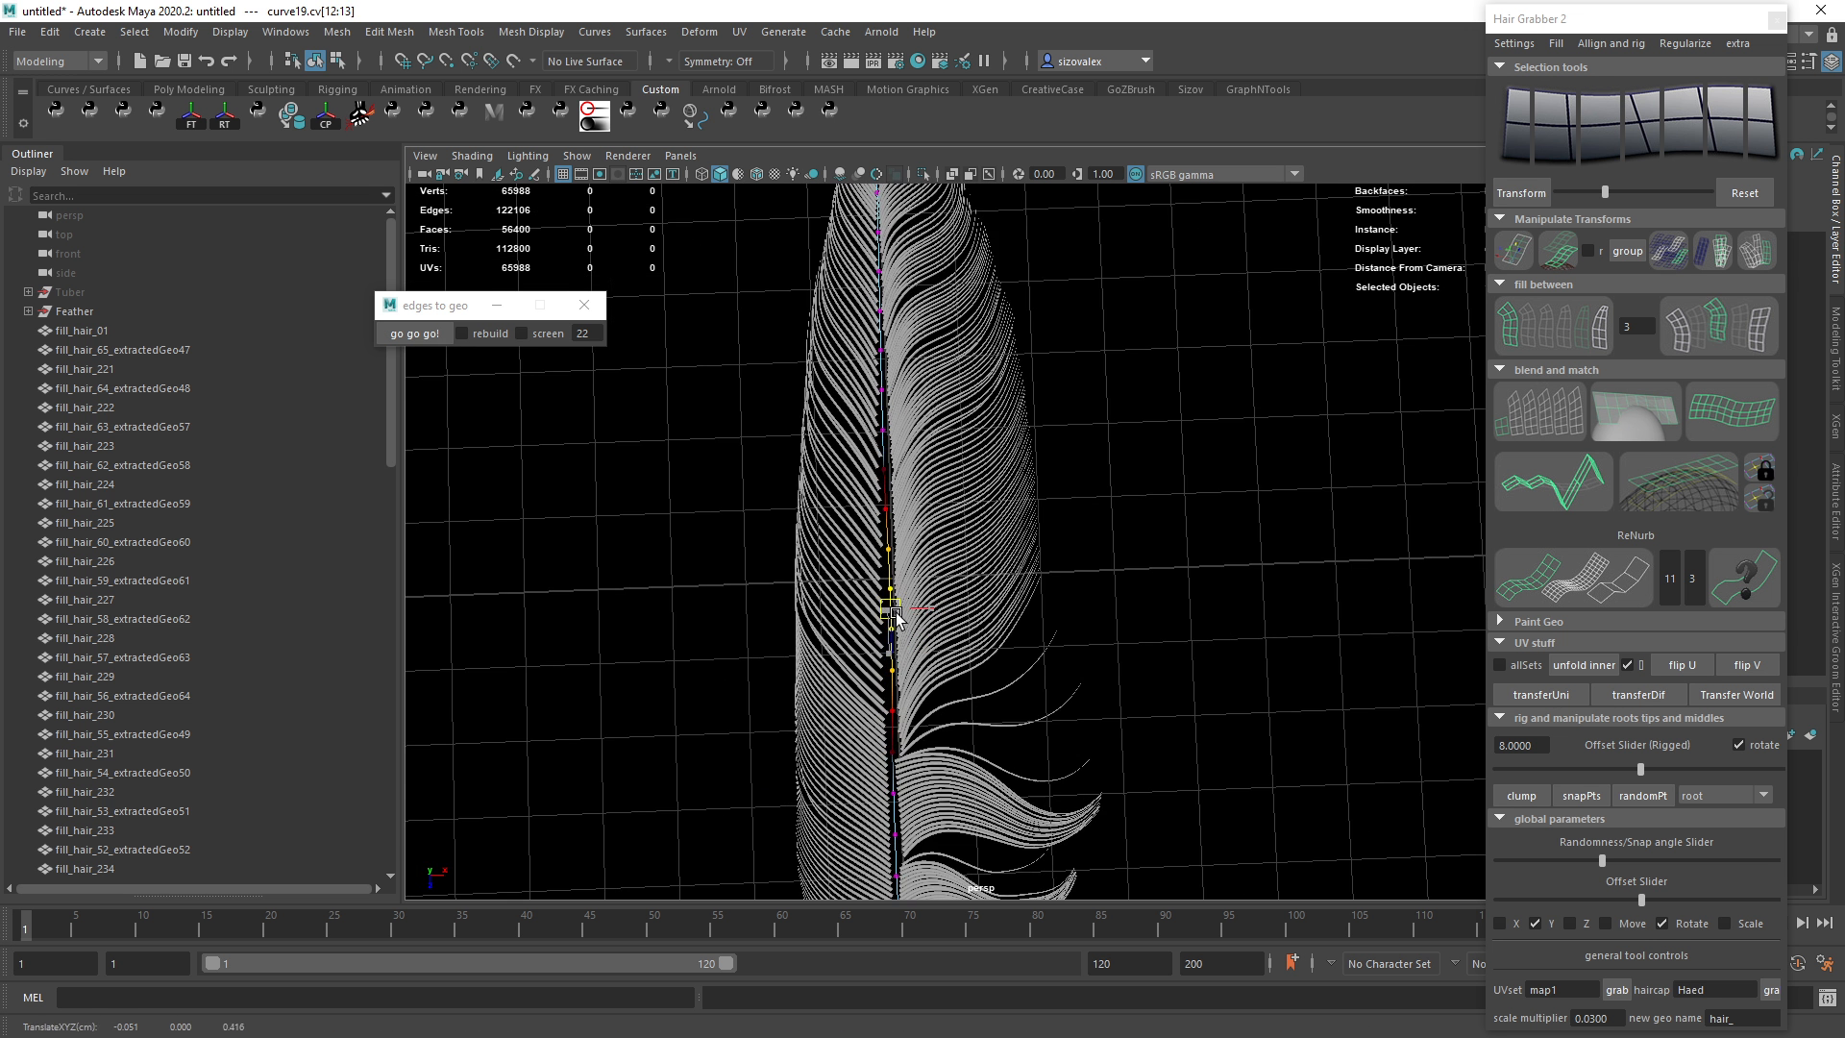
pyautogui.press('q')
pyautogui.keyDown('alt'); pyautogui.moveTo(945, 374); pyautogui.dragTo(924, 615, button='middle'); pyautogui.keyUp('alt')
pyautogui.click(1201, 525)
# Select the hidden Tuber group in the Outliner and show it.
pyautogui.keyDown('alt'); pyautogui.moveTo(858, 825); pyautogui.dragTo(894, 586, button='middle'); pyautogui.keyUp('alt')
pyautogui.scroll(2, 864, 596)
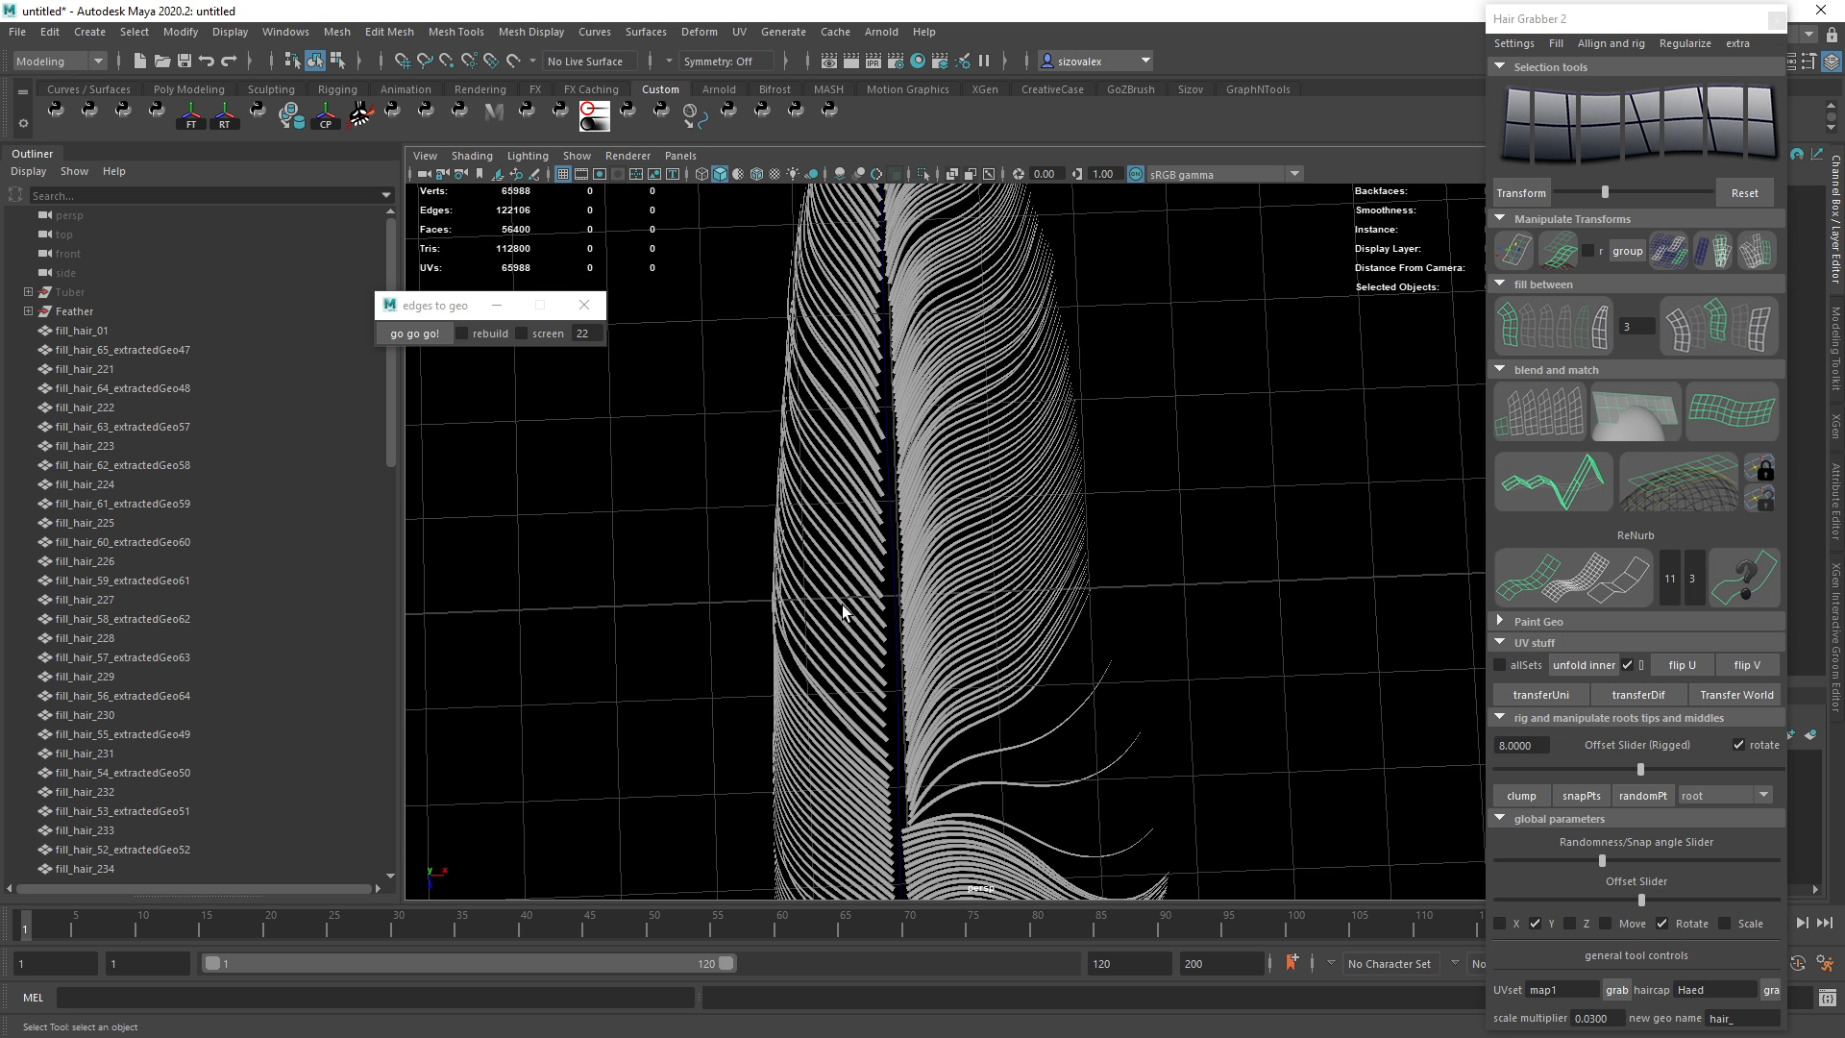
pyautogui.click(905, 580)
pyautogui.click(890, 585)
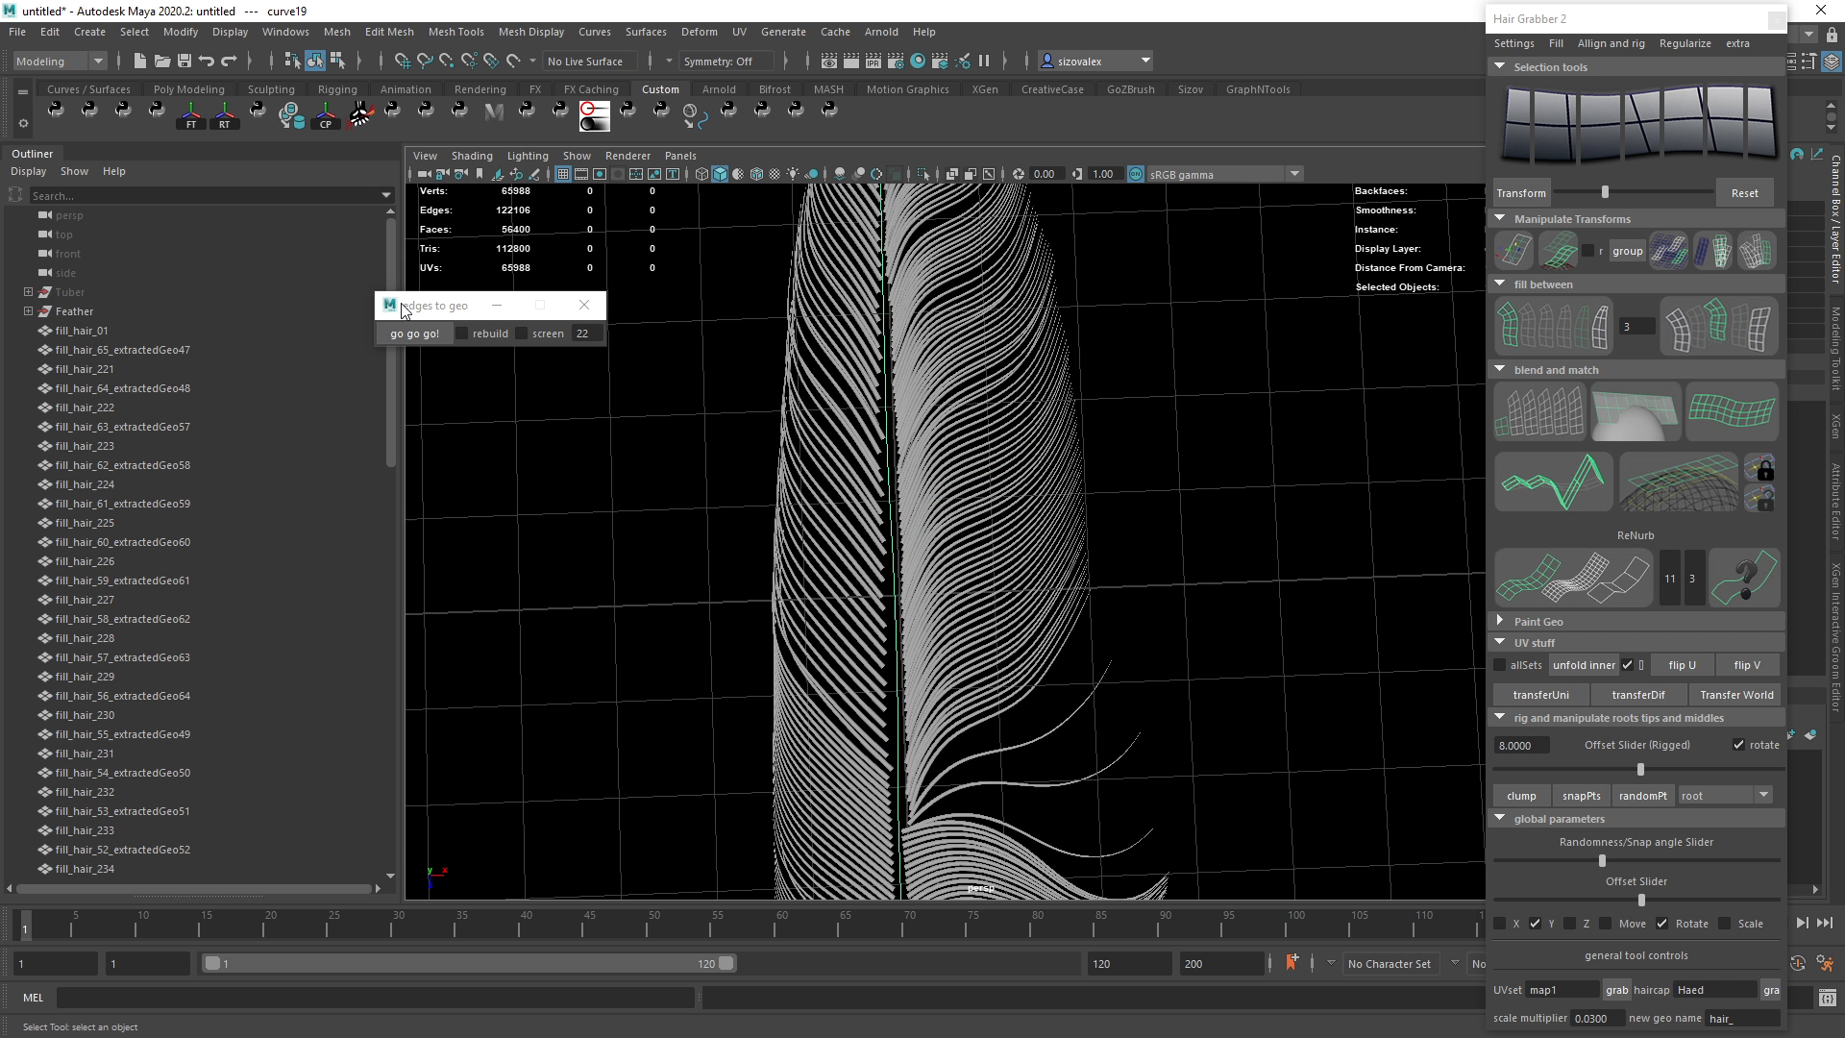
pyautogui.click(106, 288)
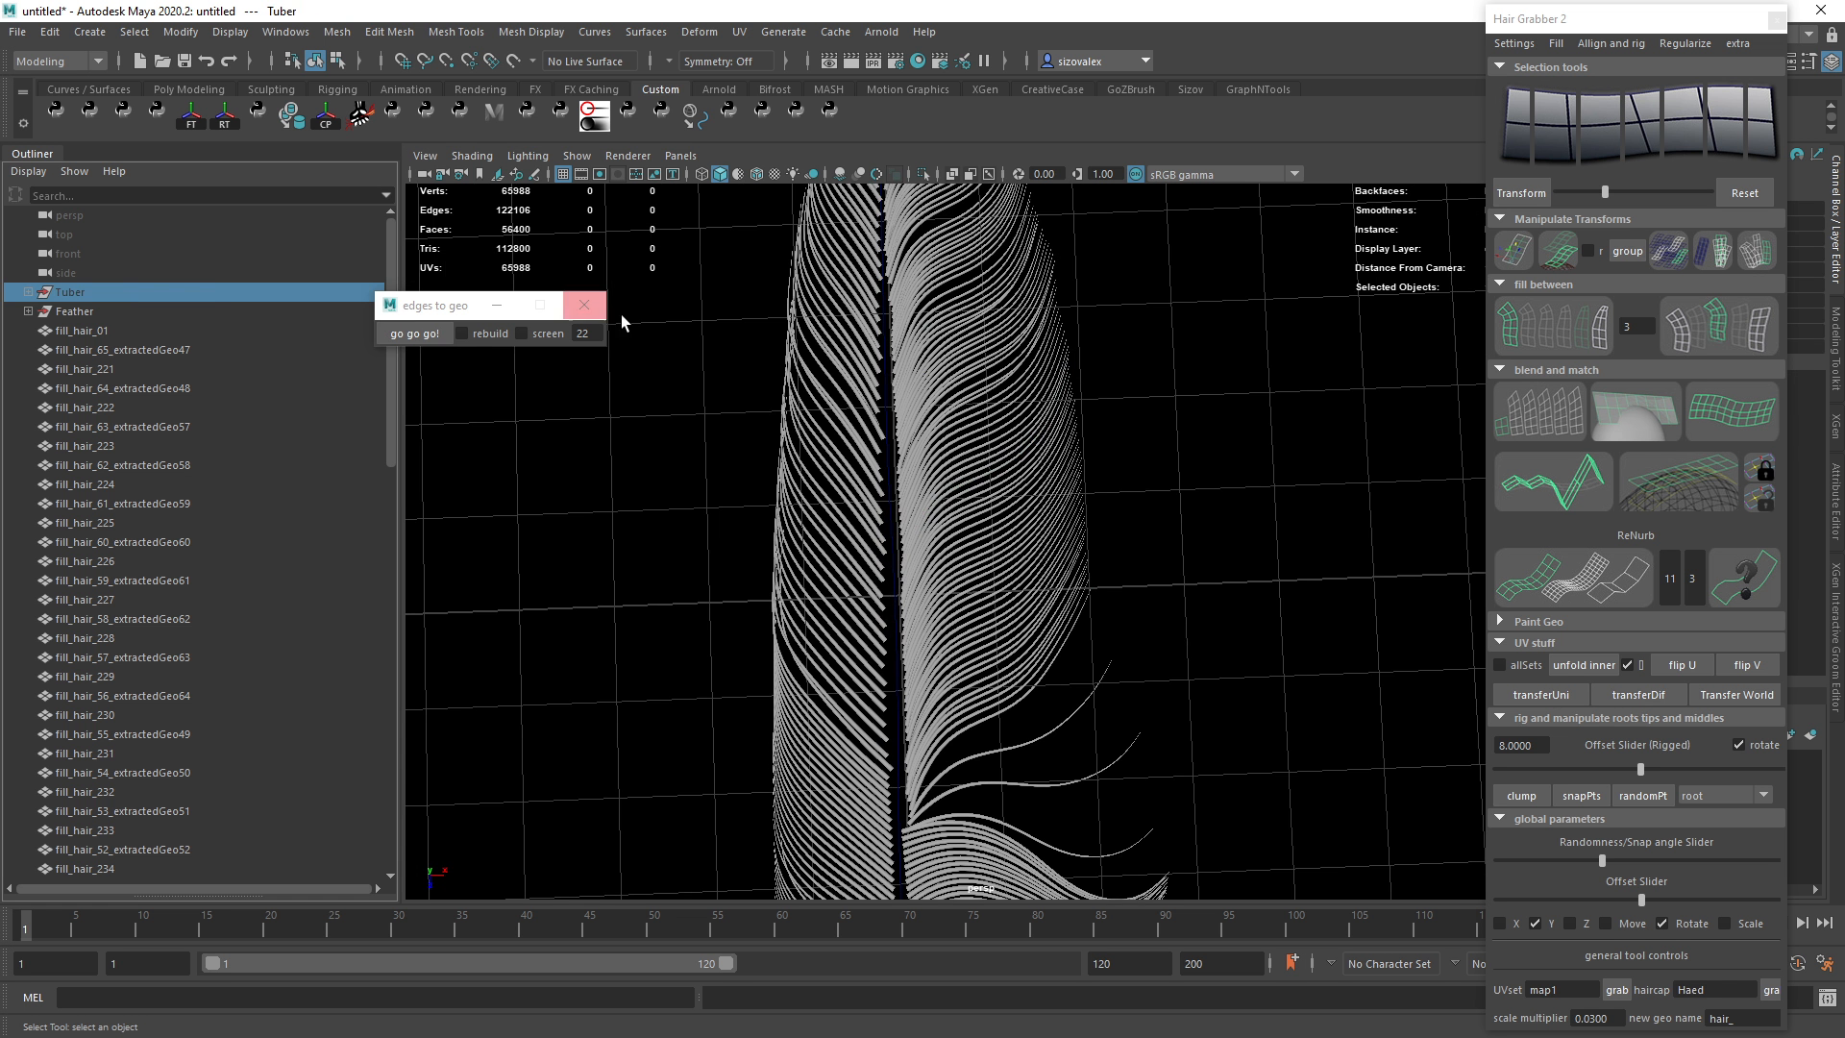
pyautogui.hotkey('shift', 'h')
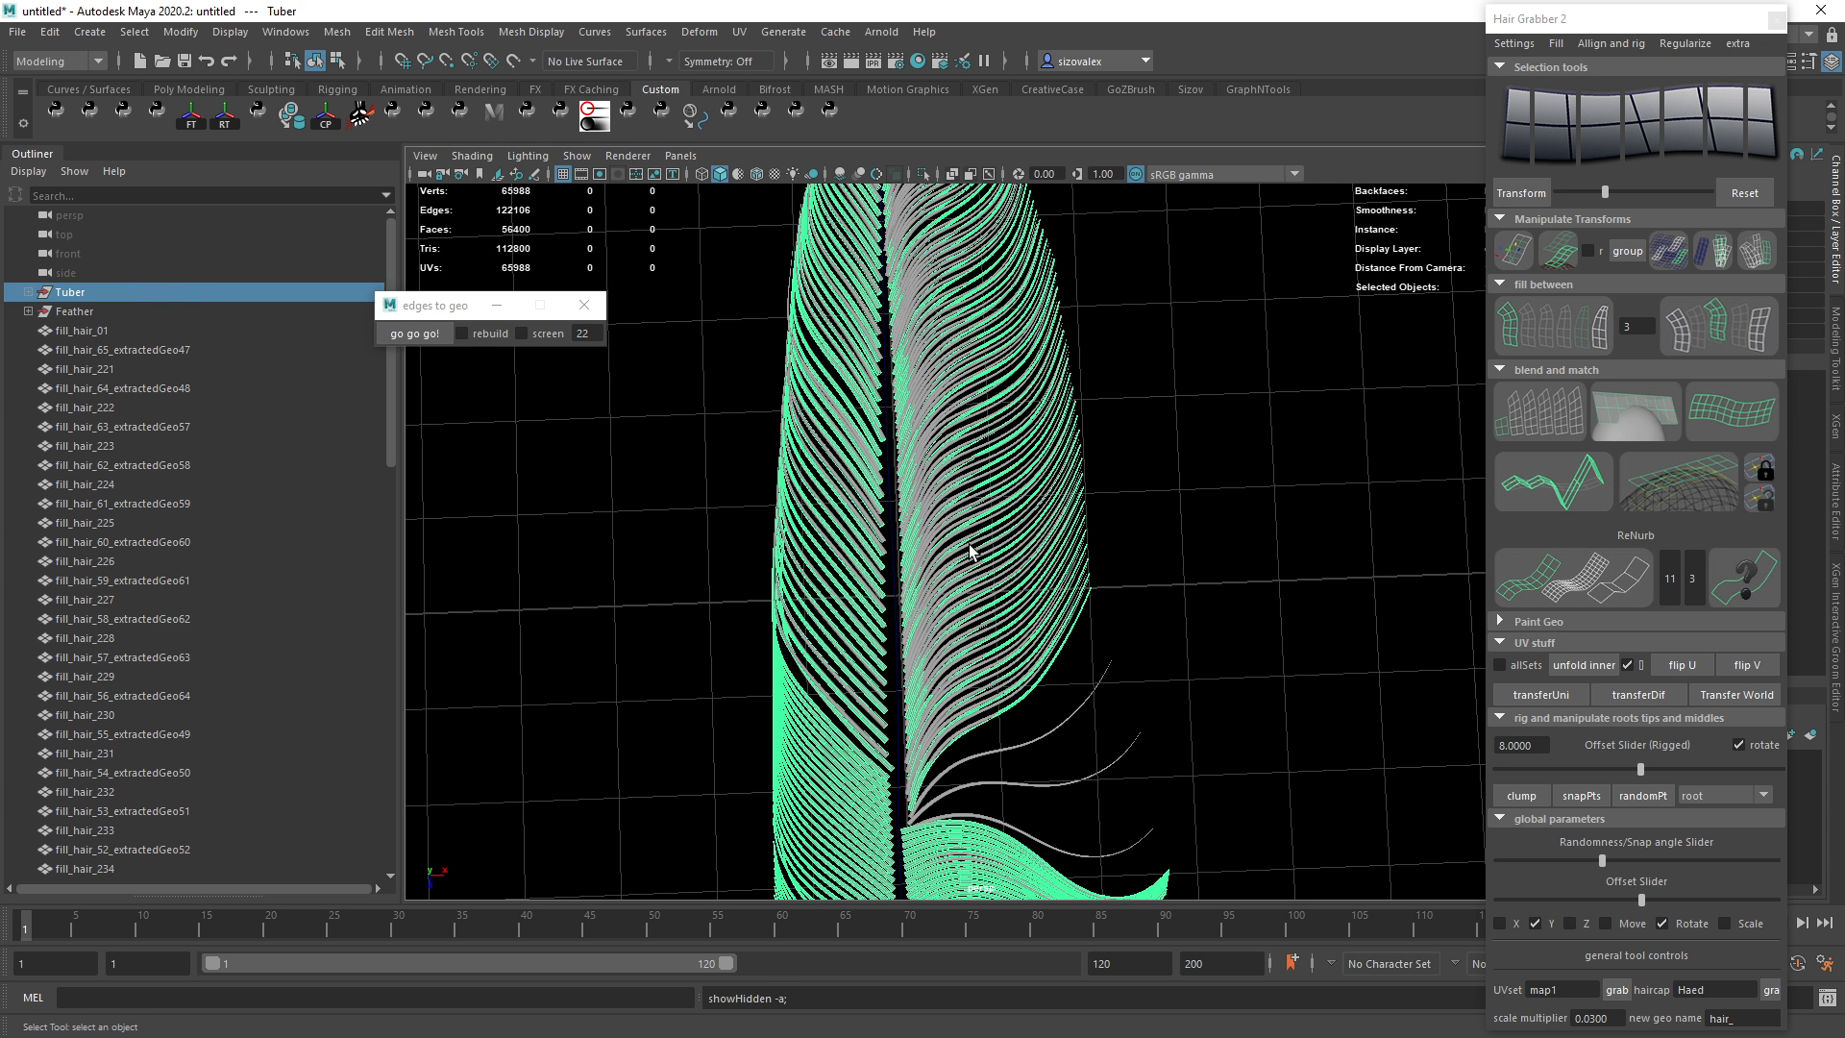
# Generate a tube along the shaft curve with the edges to geo tool.
pyautogui.click(889, 577)
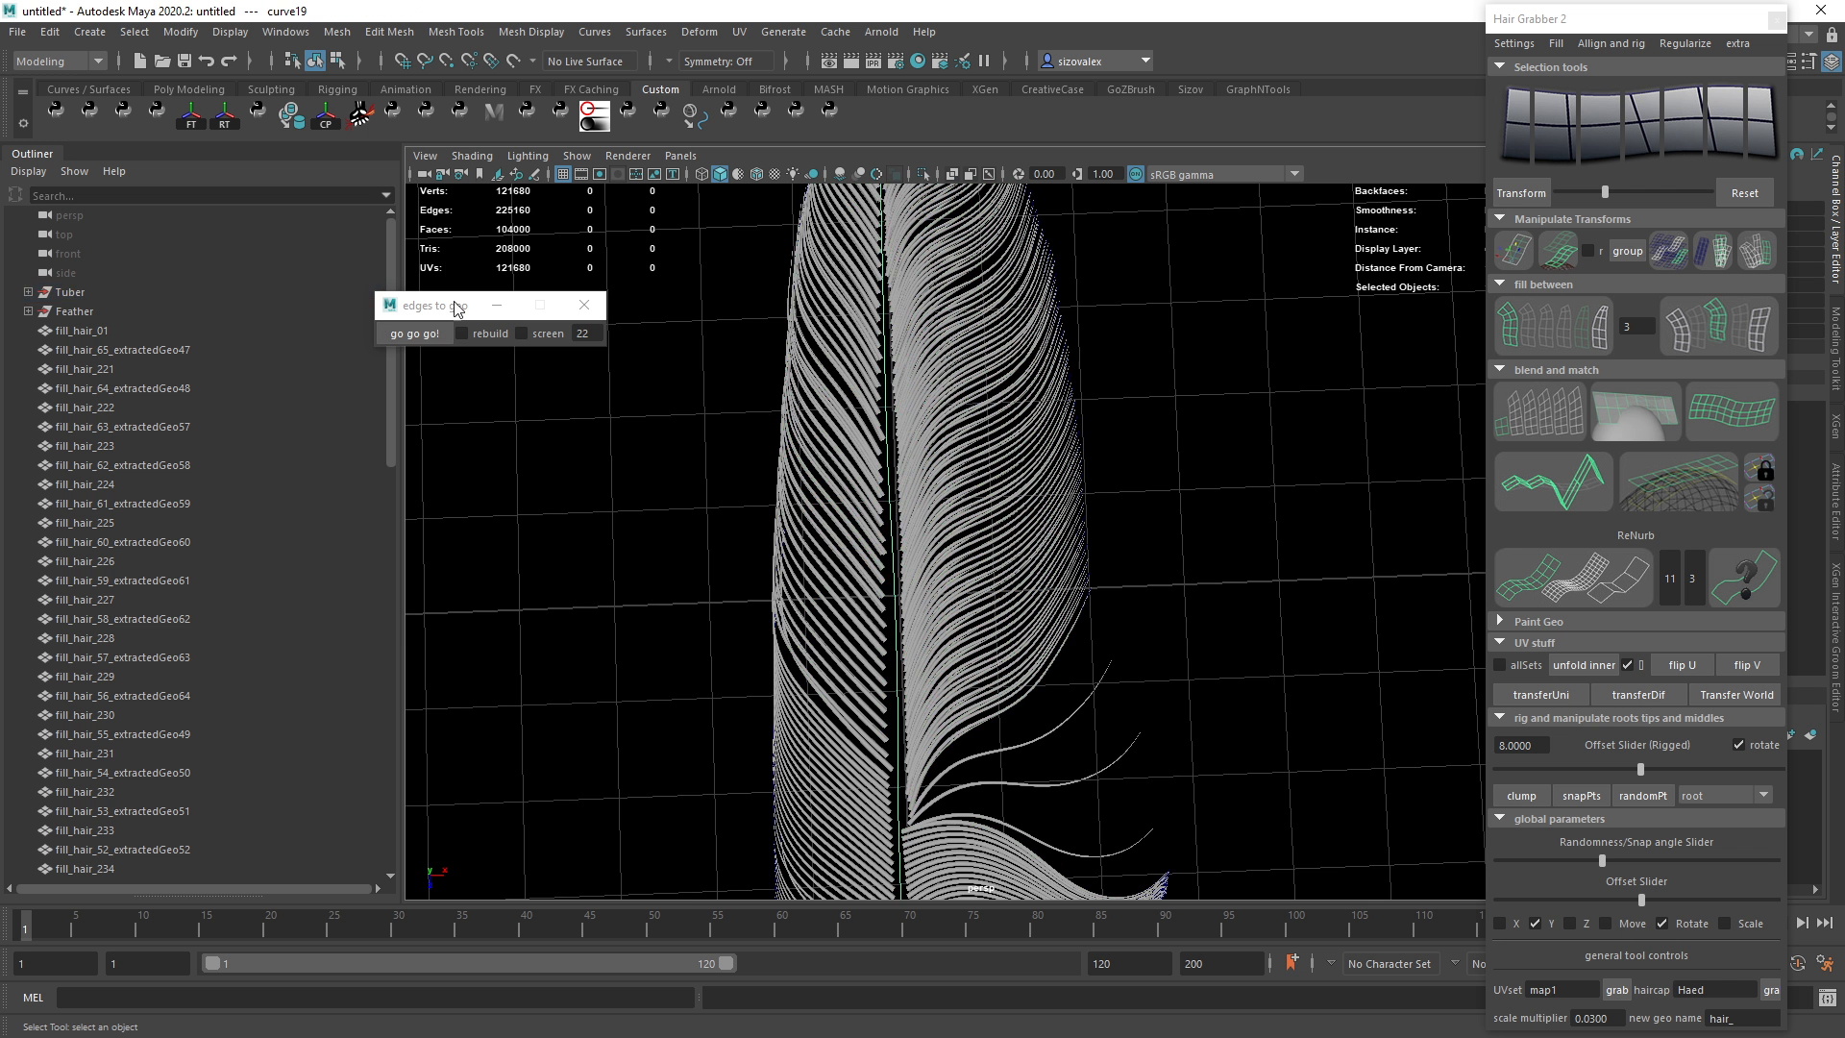
pyautogui.click(404, 334)
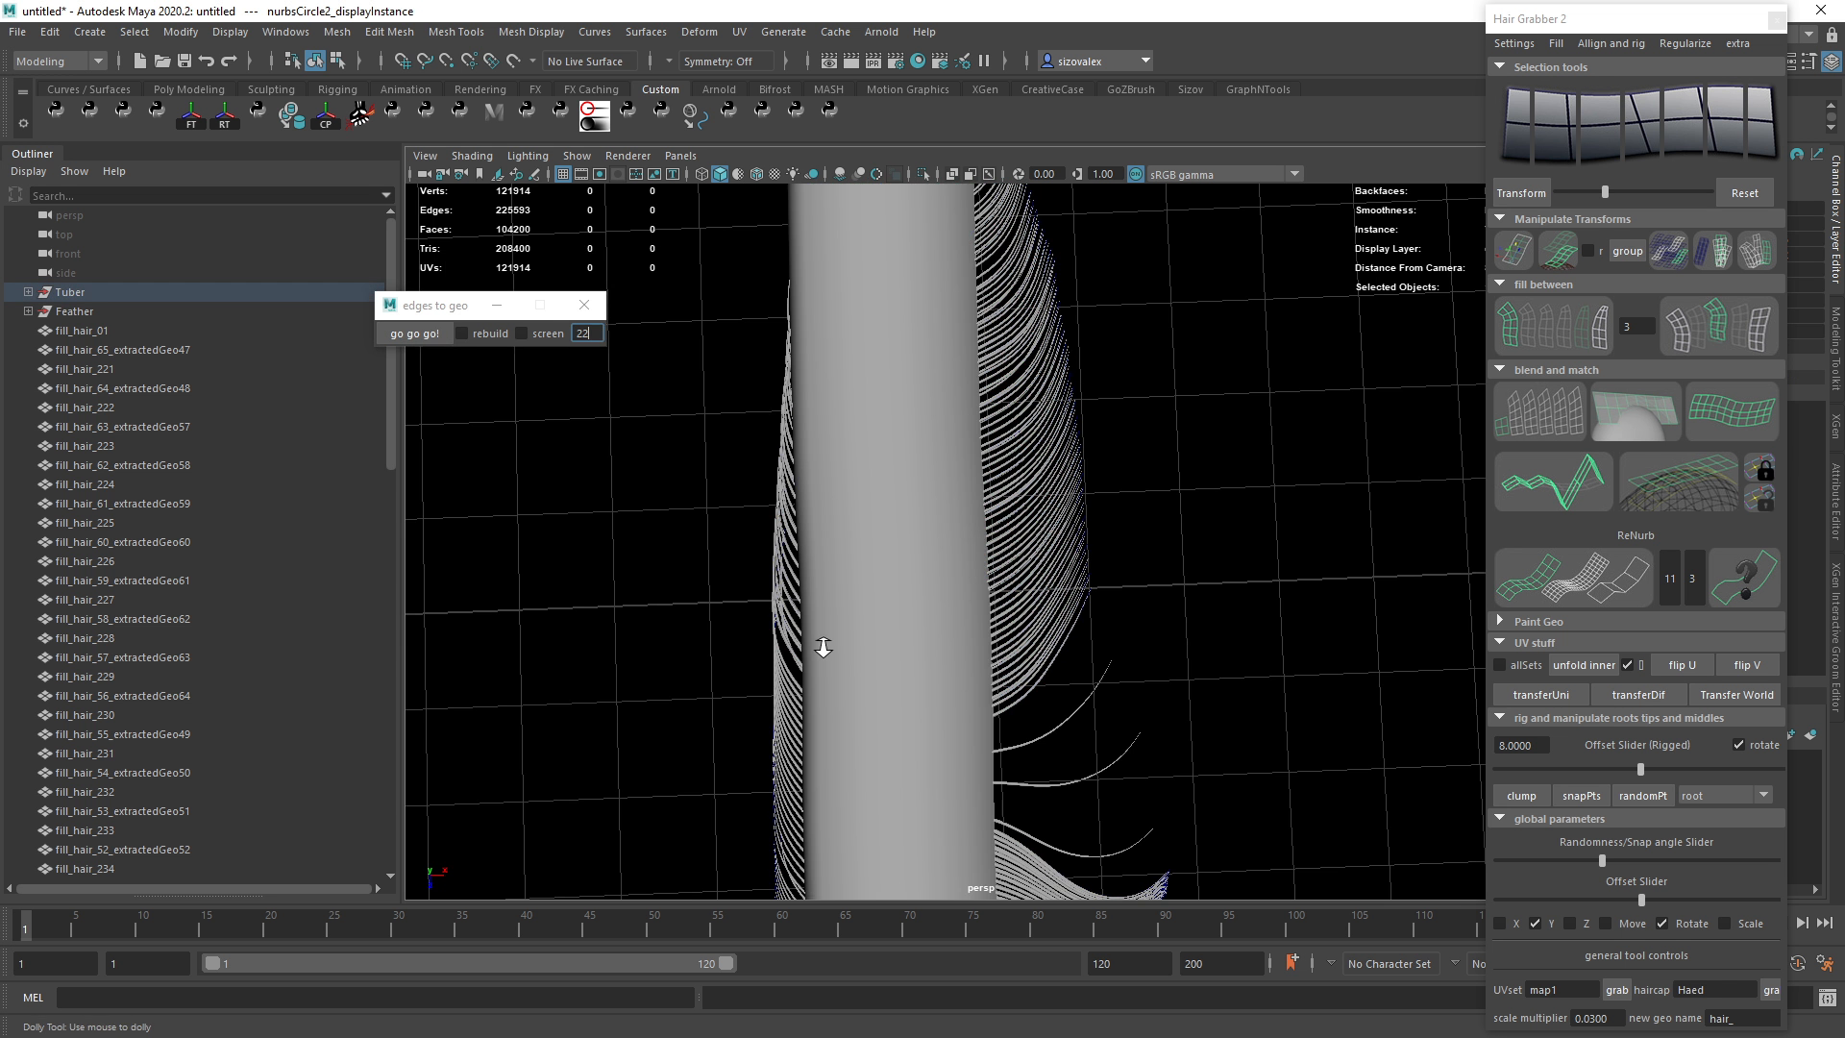
pyautogui.scroll(-5, 964, 675)
pyautogui.scroll(-4, 964, 675)
pyautogui.keyDown('alt'); pyautogui.moveTo(1091, 601); pyautogui.dragTo(922, 591); pyautogui.keyUp('alt')
# Expand the Tuber group and unhide its screenSpace group.
pyautogui.click(28, 291)
pyautogui.click(119, 346)
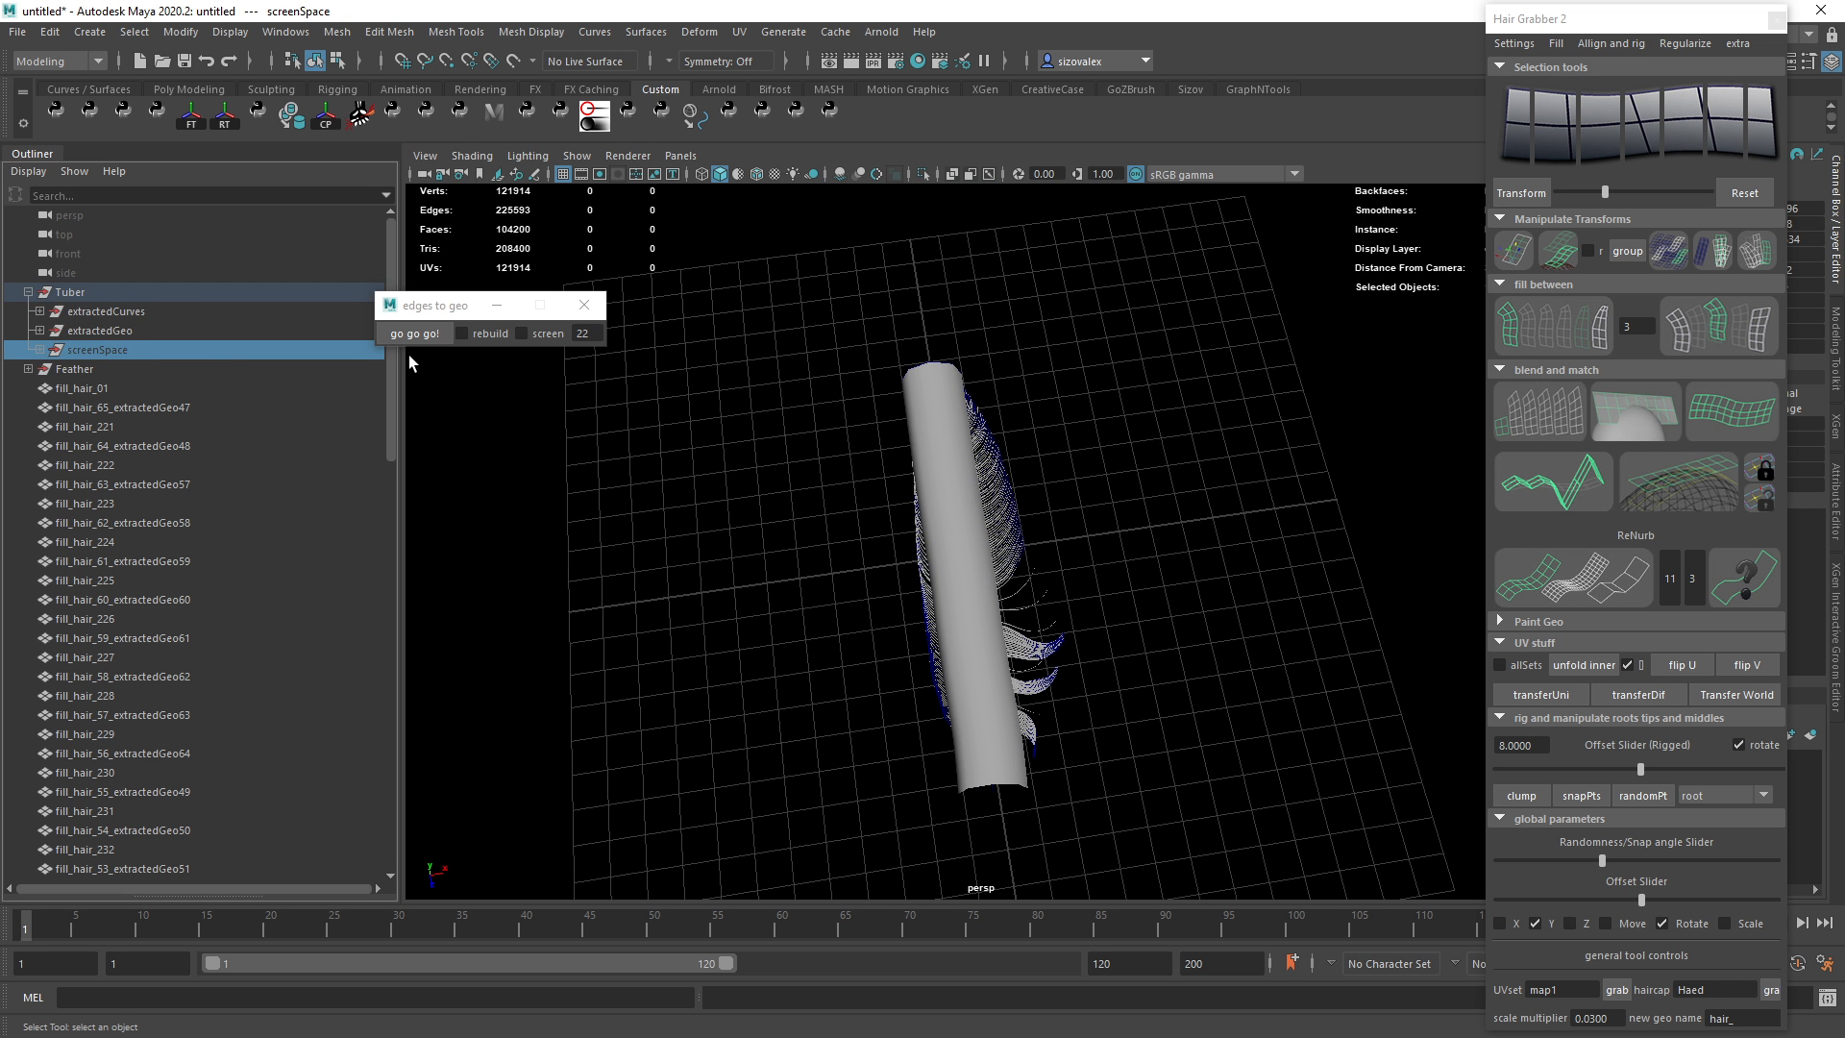
pyautogui.hotkey('shift', 'h')
# Scale all control vertices of the tube's profile circle down to thin the tube into a slender feather shaft.
pyautogui.moveTo(855, 708); pyautogui.dragTo(857, 710)
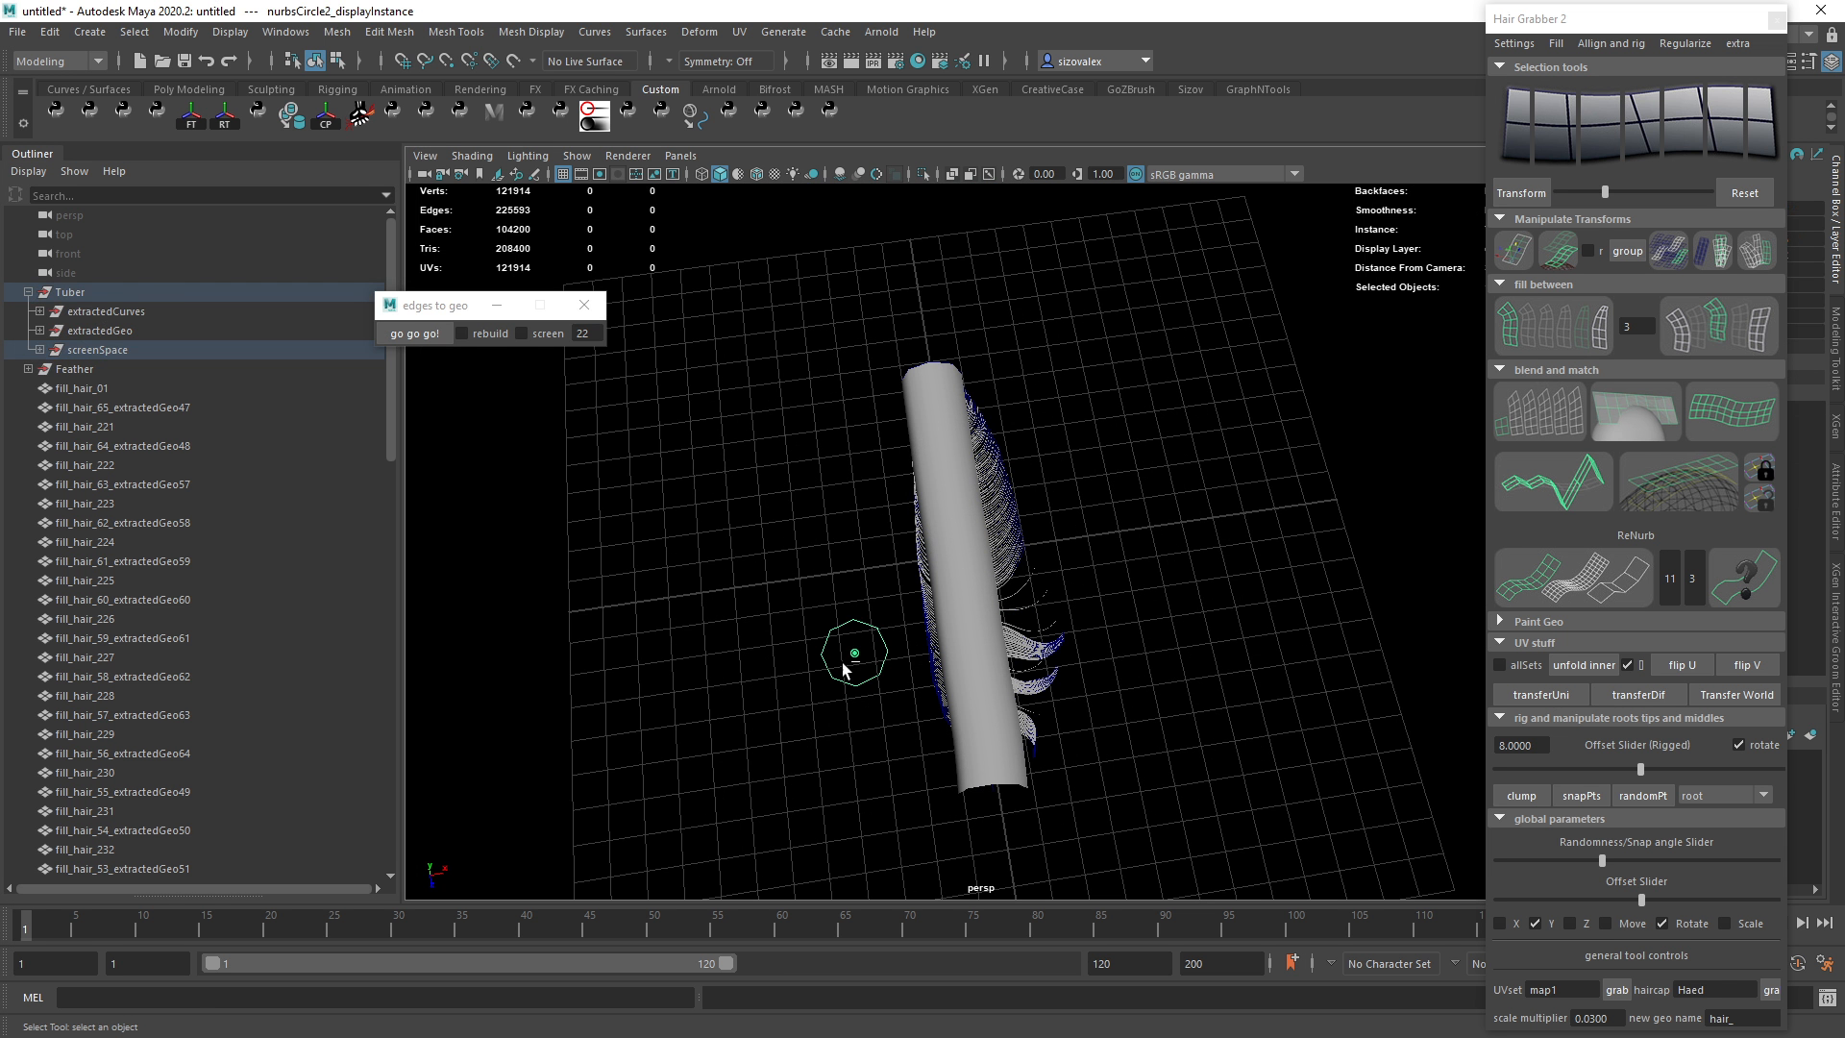
pyautogui.moveTo(841, 661); pyautogui.dragTo(790, 602, button='right')
pyautogui.moveTo(790, 601); pyautogui.dragTo(891, 749)
pyautogui.moveTo(858, 663); pyautogui.dragTo(816, 667)
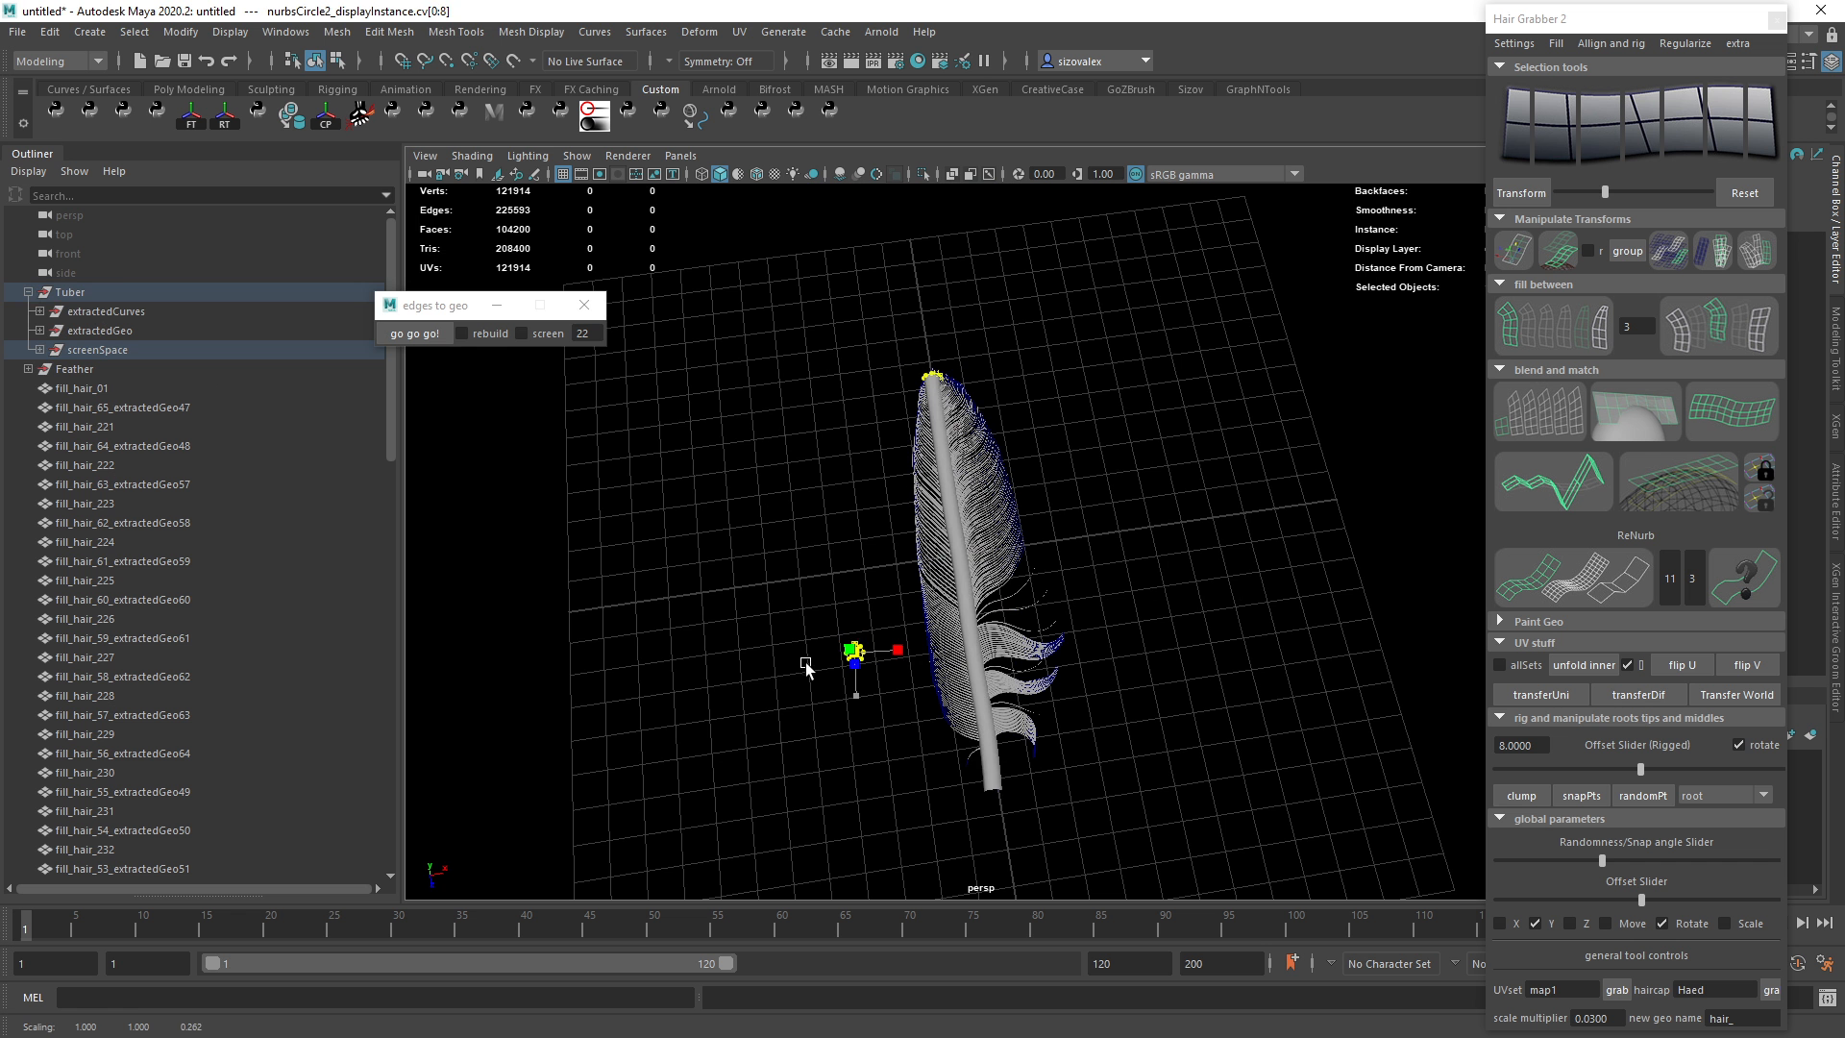
pyautogui.press('q')
pyautogui.click(846, 685)
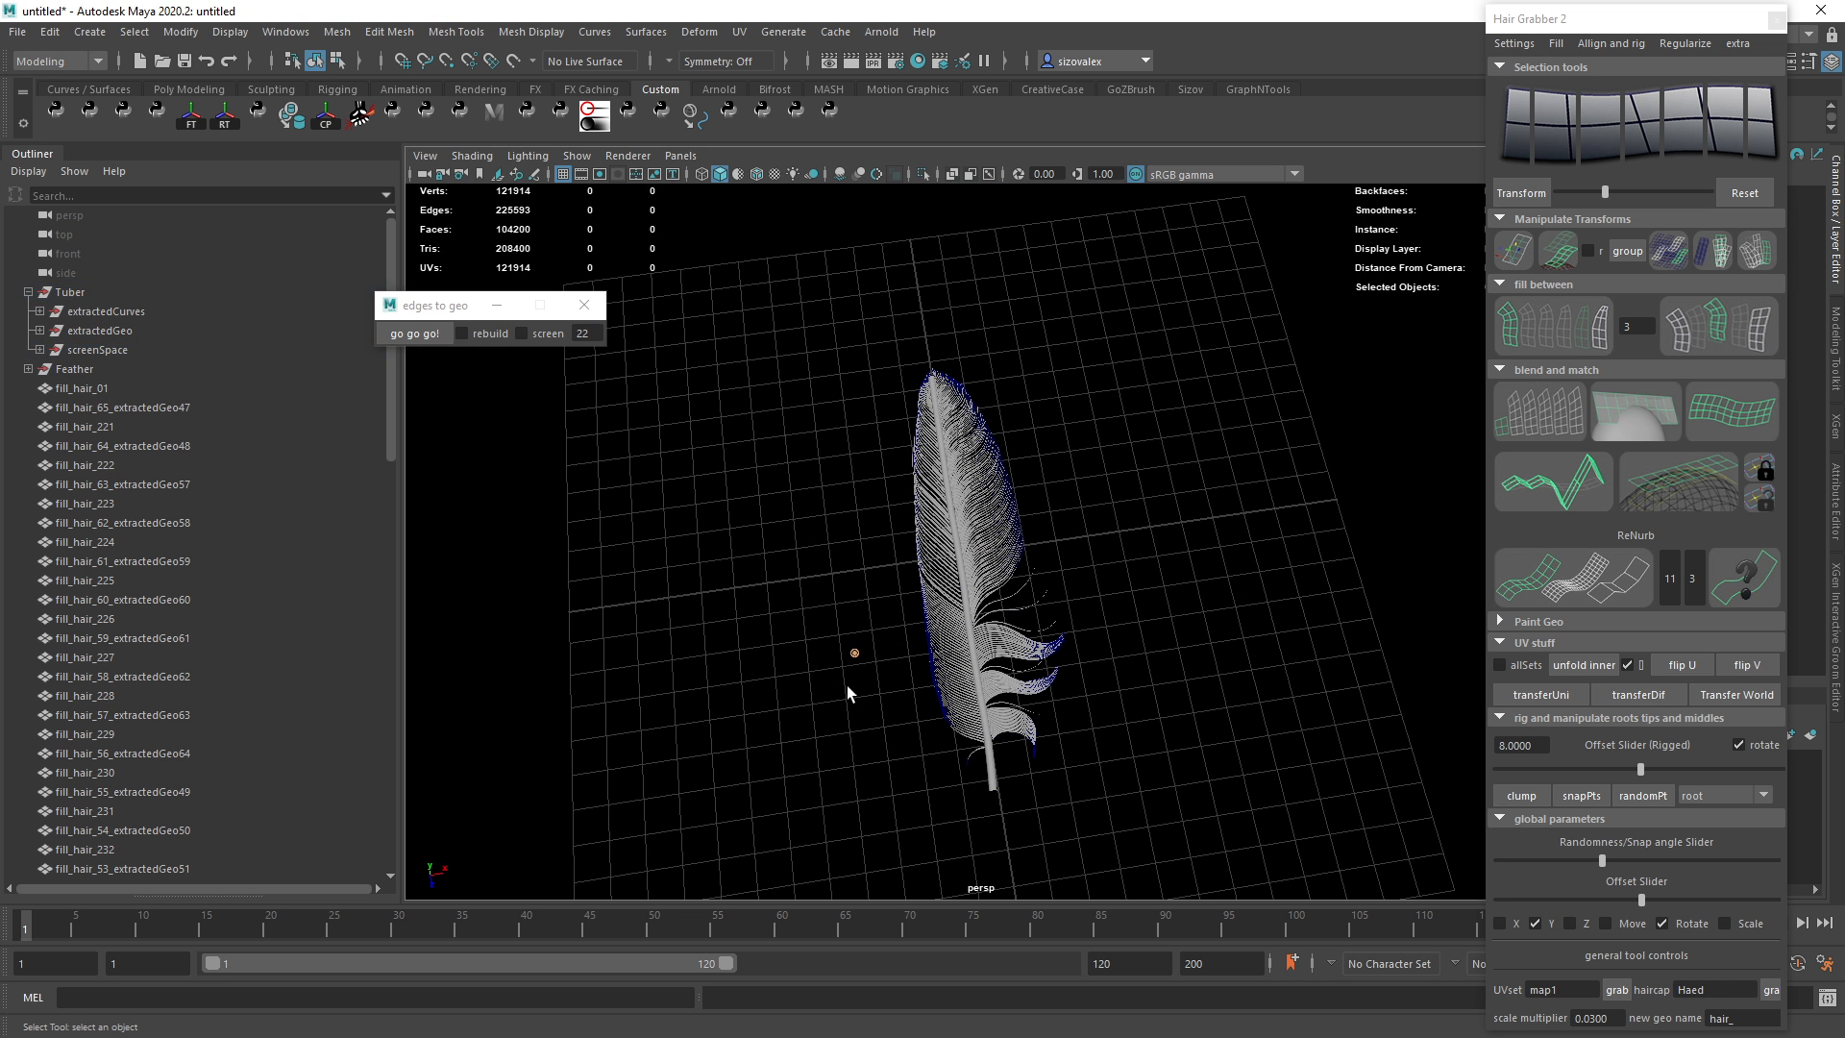
# Enlarge the profile circle as an object for easier handling and switch it to control vertex editing.
pyautogui.click(851, 656)
pyautogui.press('r')
pyautogui.moveTo(855, 654); pyautogui.dragTo(962, 708)
pyautogui.hotkey('ctrl', 'z')
pyautogui.press('q')
pyautogui.moveTo(799, 667); pyautogui.dragTo(731, 669, button='right')
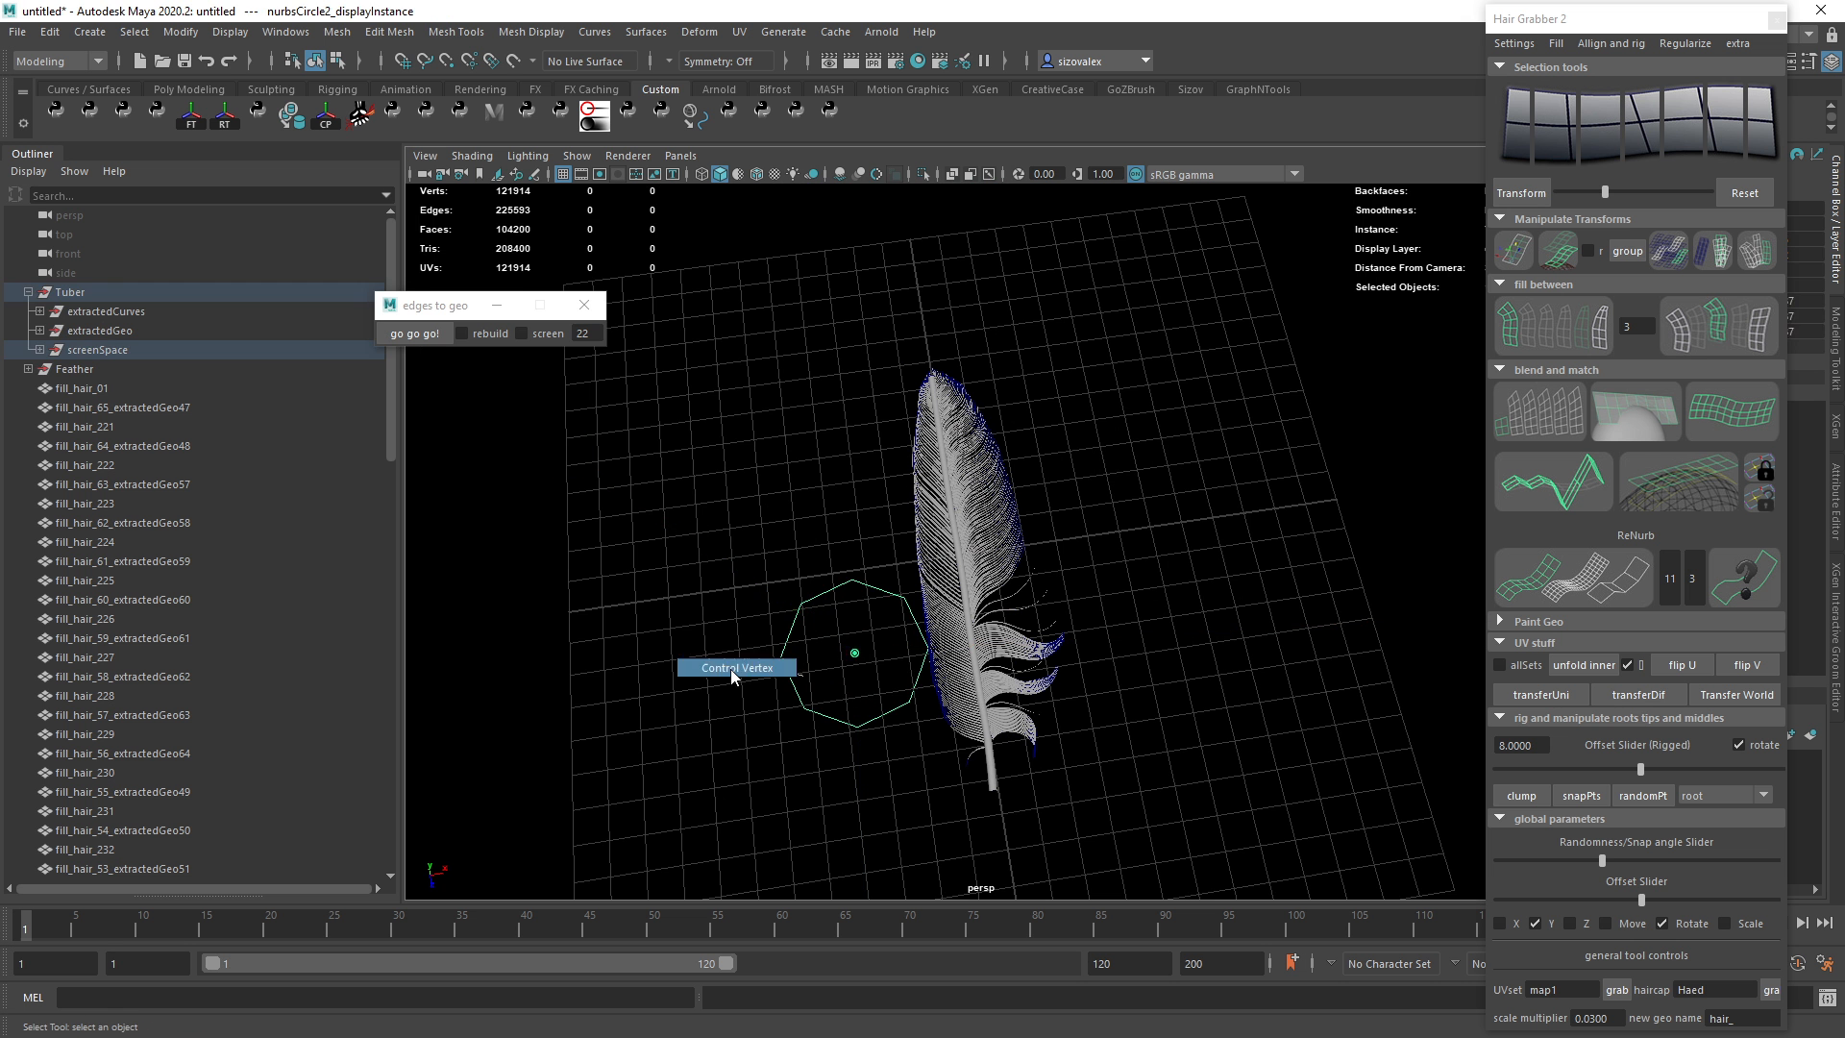
# Scale all control vertices of the enlarged profile circle down to about half size to slim the shaft tube, and reselect the circle as an object.
pyautogui.moveTo(732, 543); pyautogui.dragTo(937, 740)
pyautogui.press('r')
pyautogui.moveTo(860, 656); pyautogui.dragTo(812, 656)
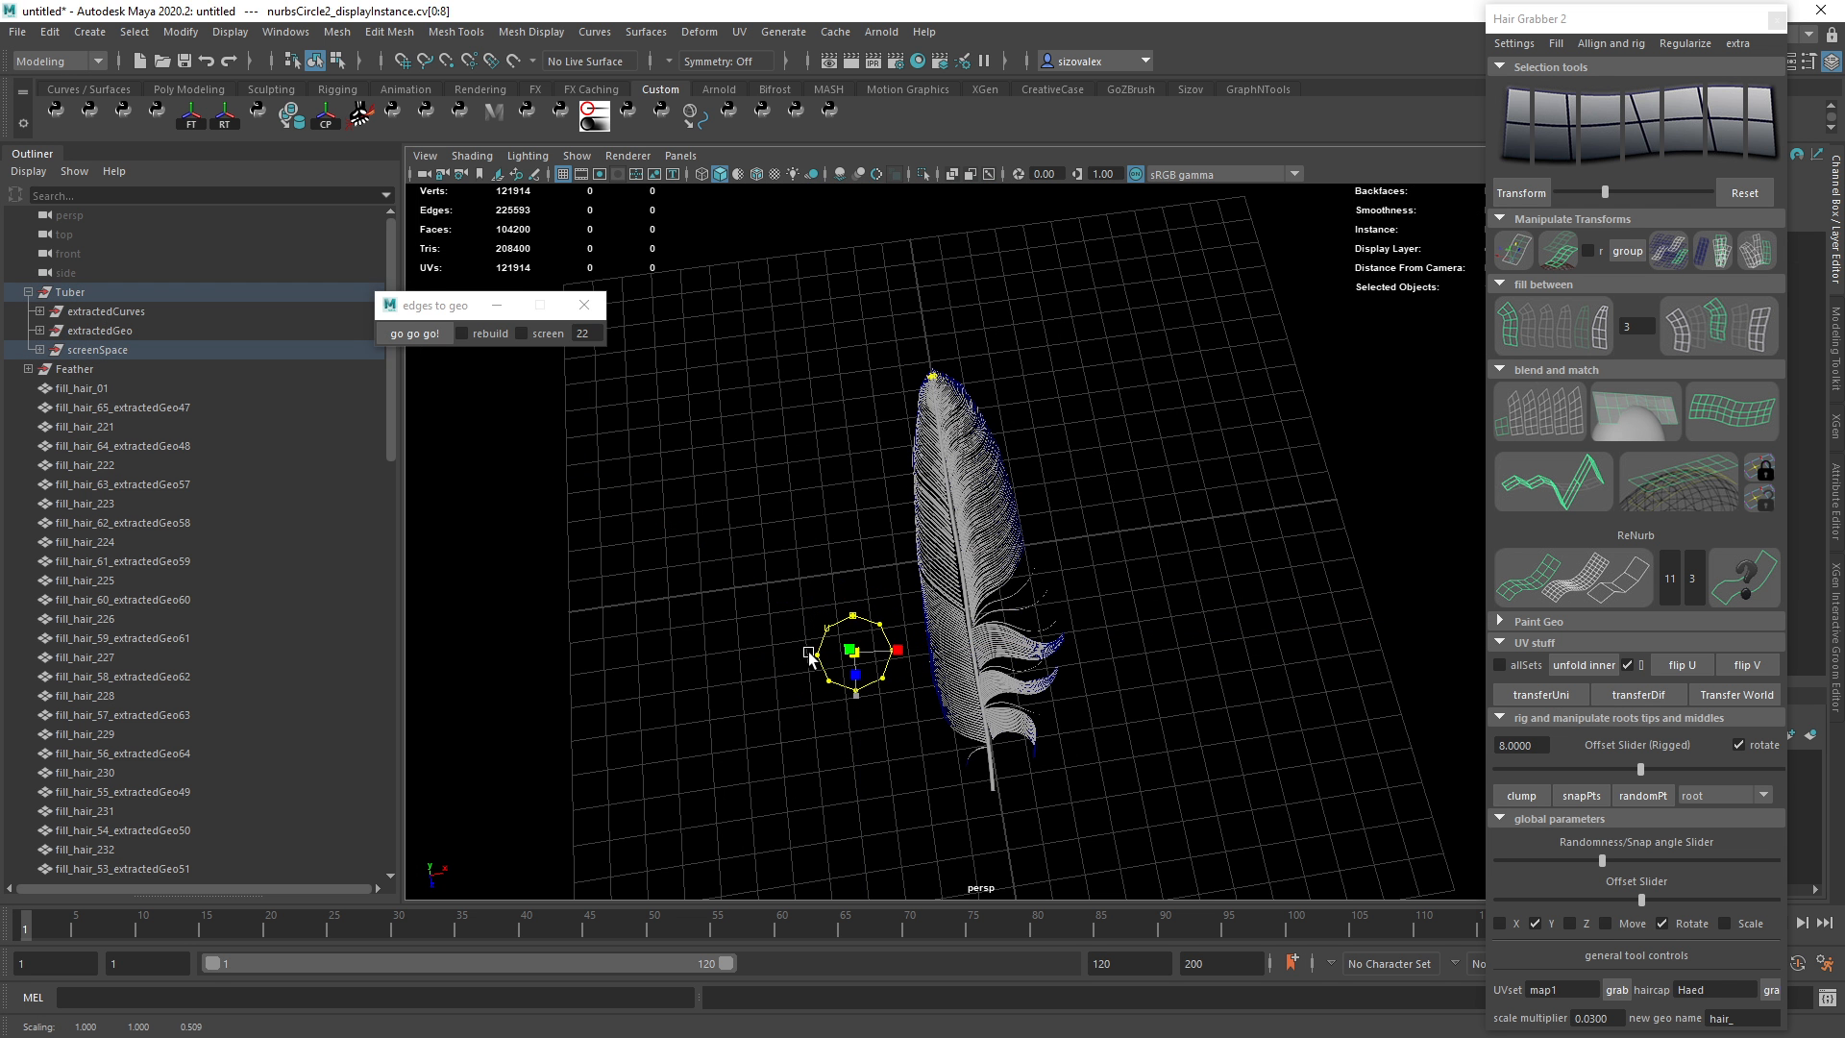
pyautogui.hotkey('alt', 'Tab')
pyautogui.hotkey('alt', 'Tab')
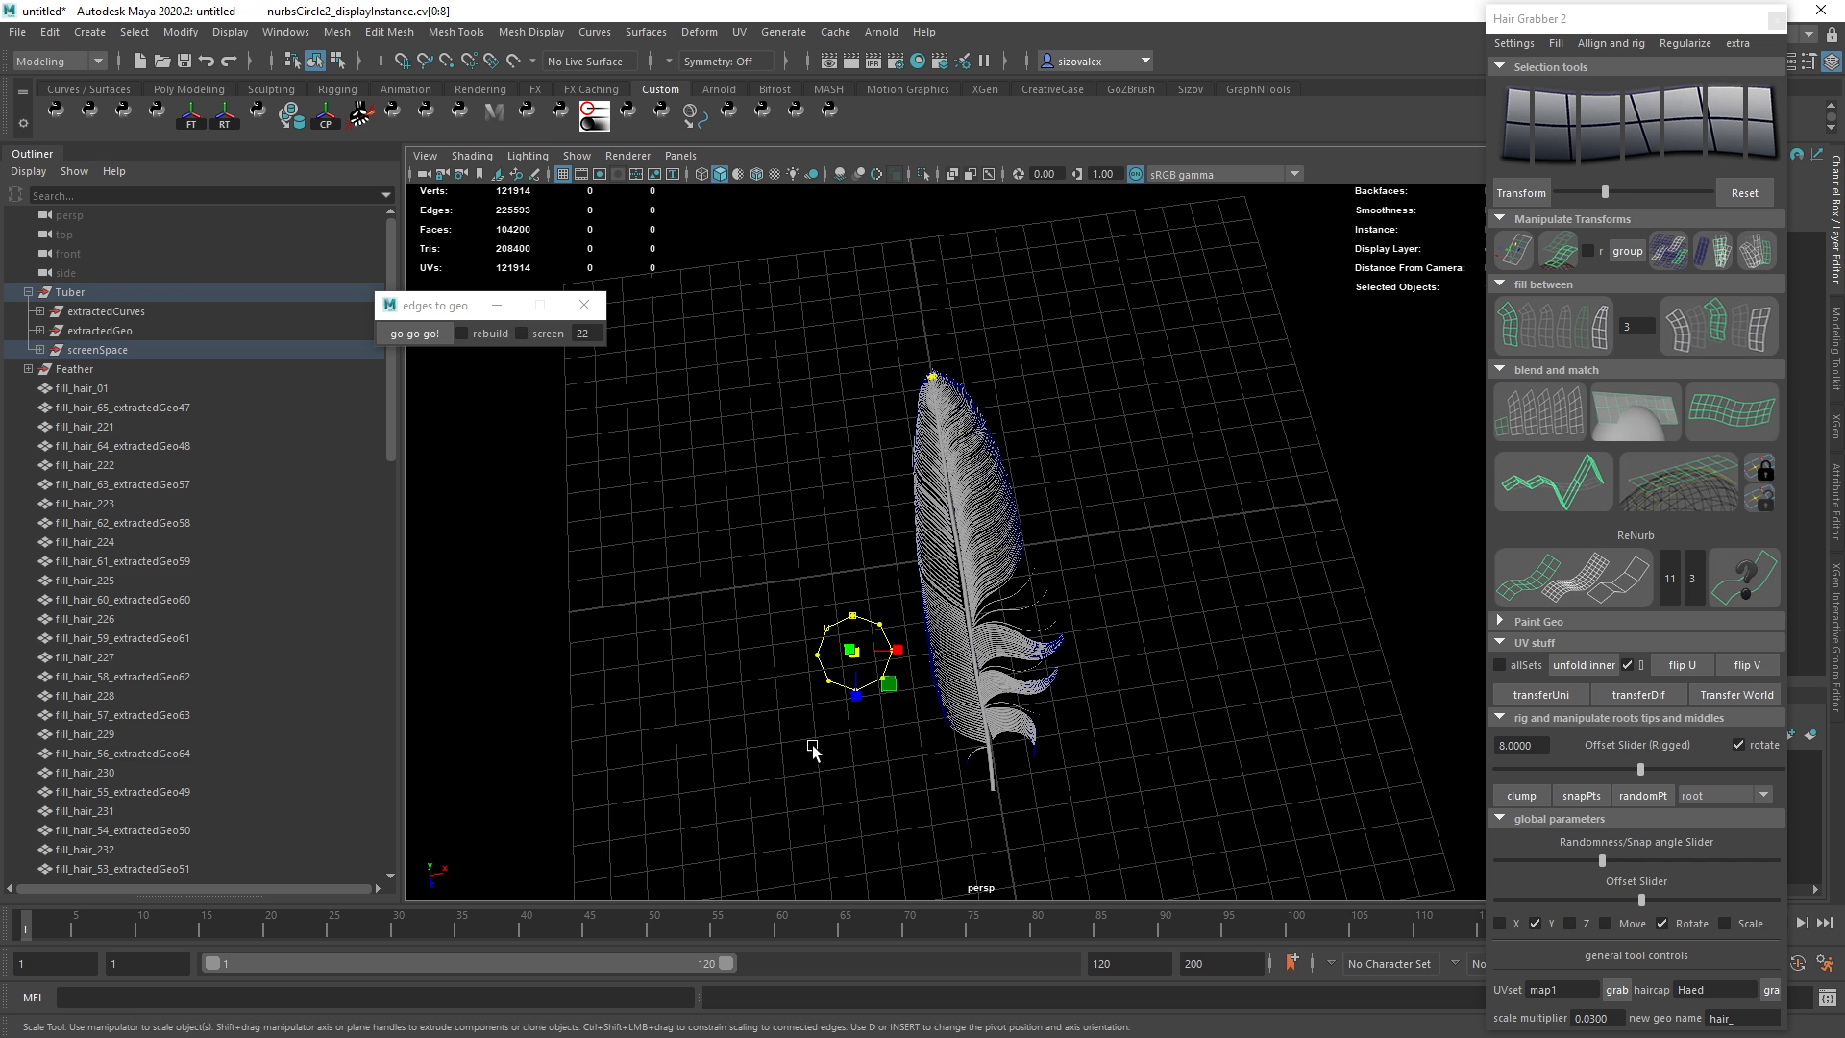
pyautogui.press('q')
pyautogui.click(799, 748)
pyautogui.click(844, 684)
pyautogui.press('w')
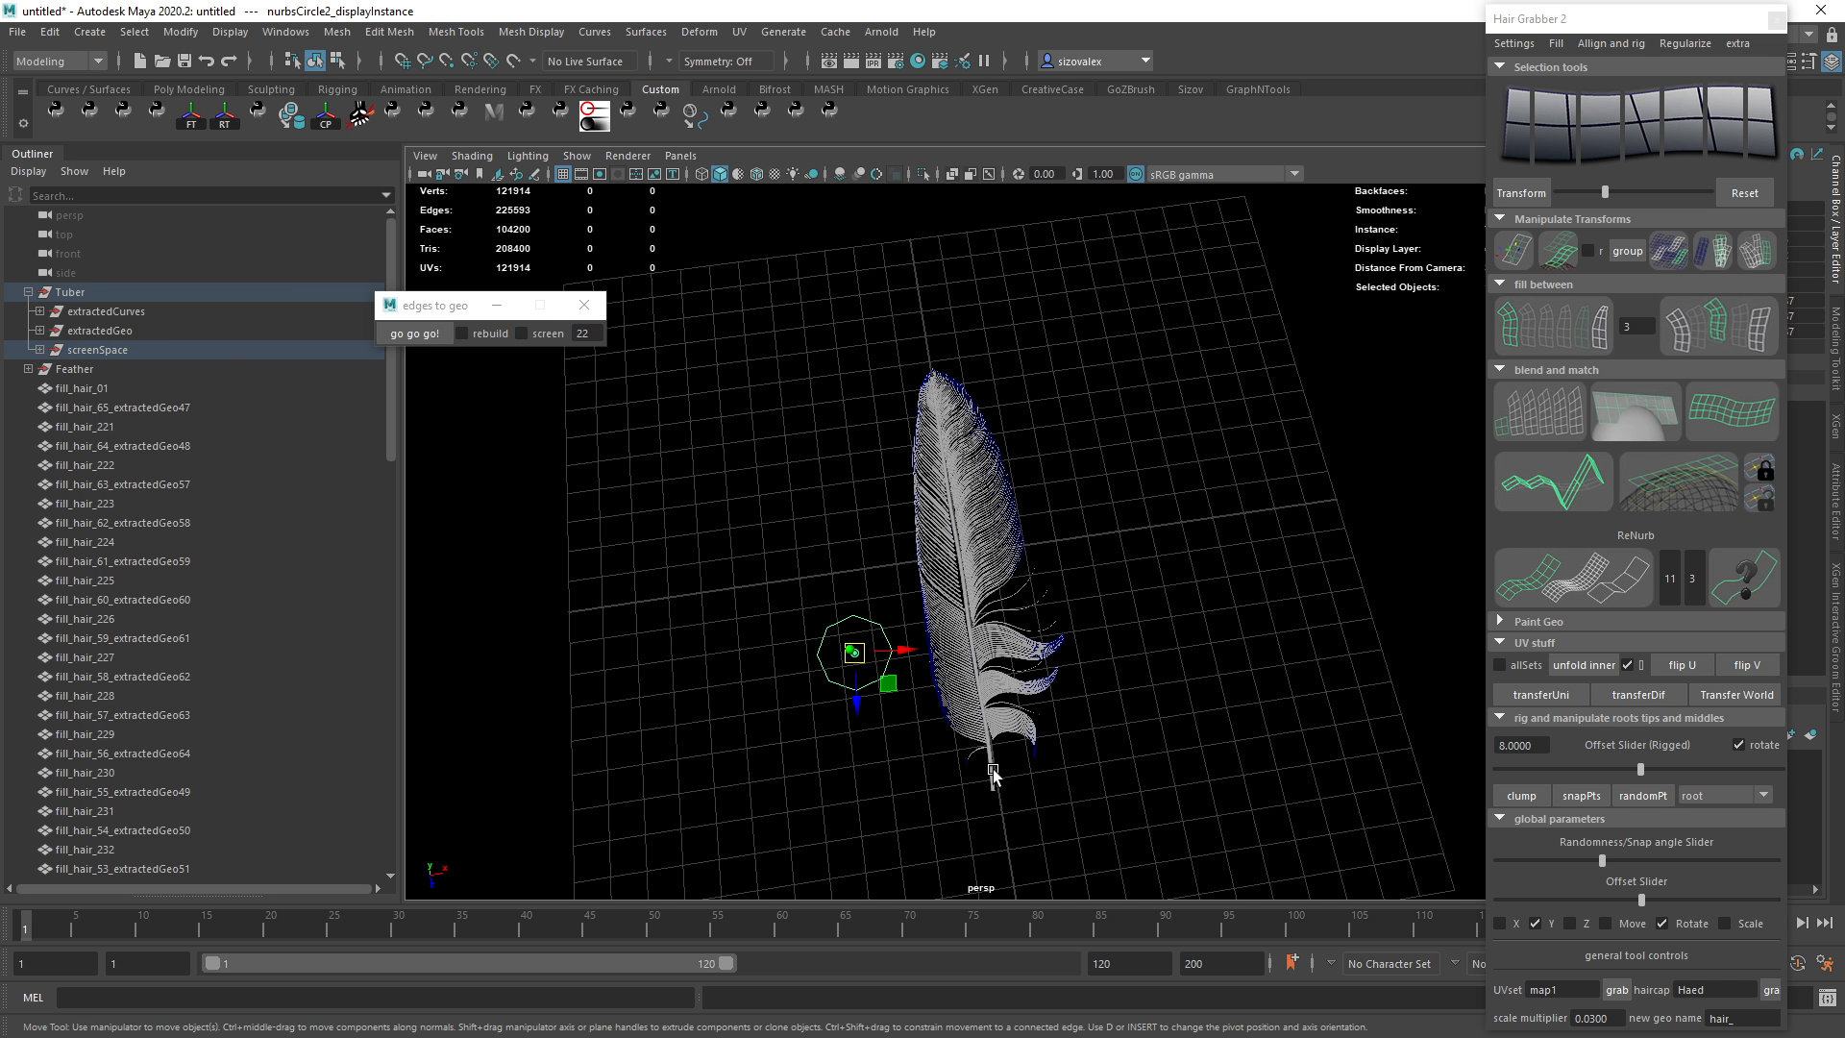
# Duplicate the shaft tube outside the Tuber group and hide the Tuber group.
pyautogui.scroll(2, 989, 790)
pyautogui.click(995, 824)
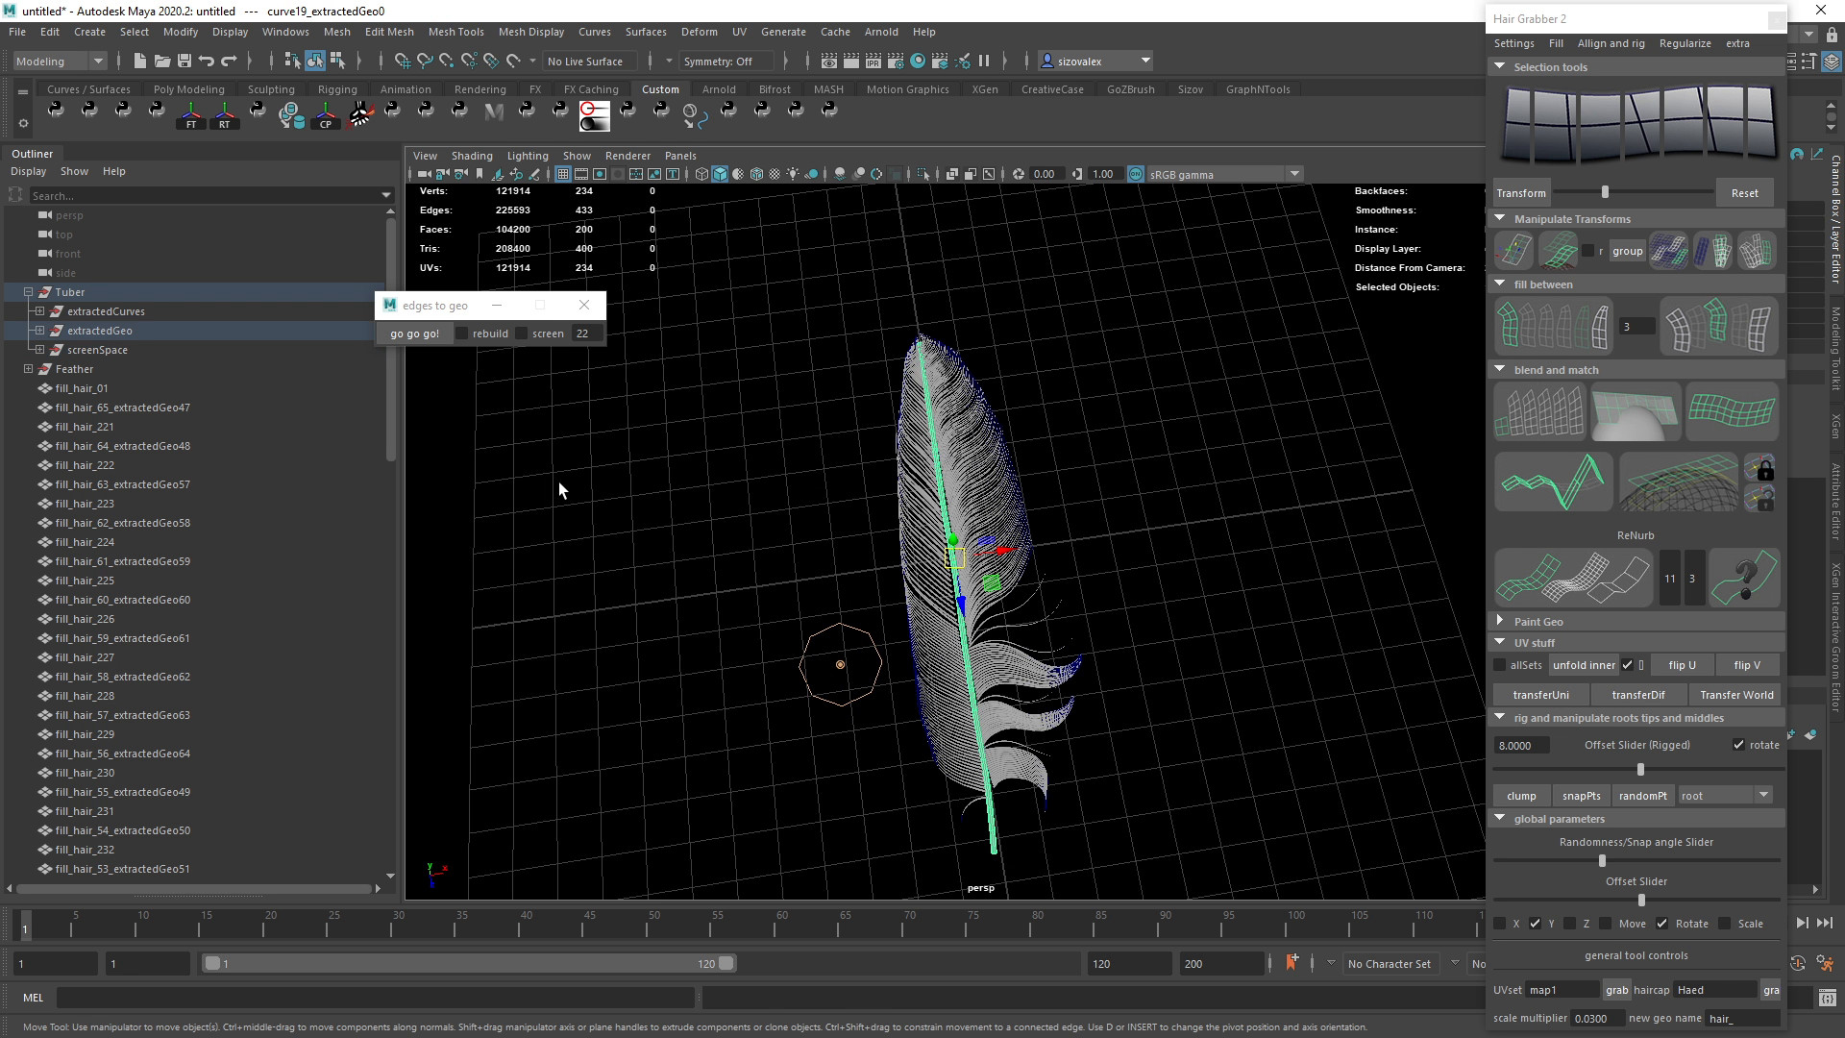
pyautogui.click(90, 294)
pyautogui.hotkey('ctrl', 'h')
# Soft-select the base-end vertices of the duplicated shaft tube, pull them outward to lengthen it, and try rotating them.
pyautogui.scroll(5, 813, 476)
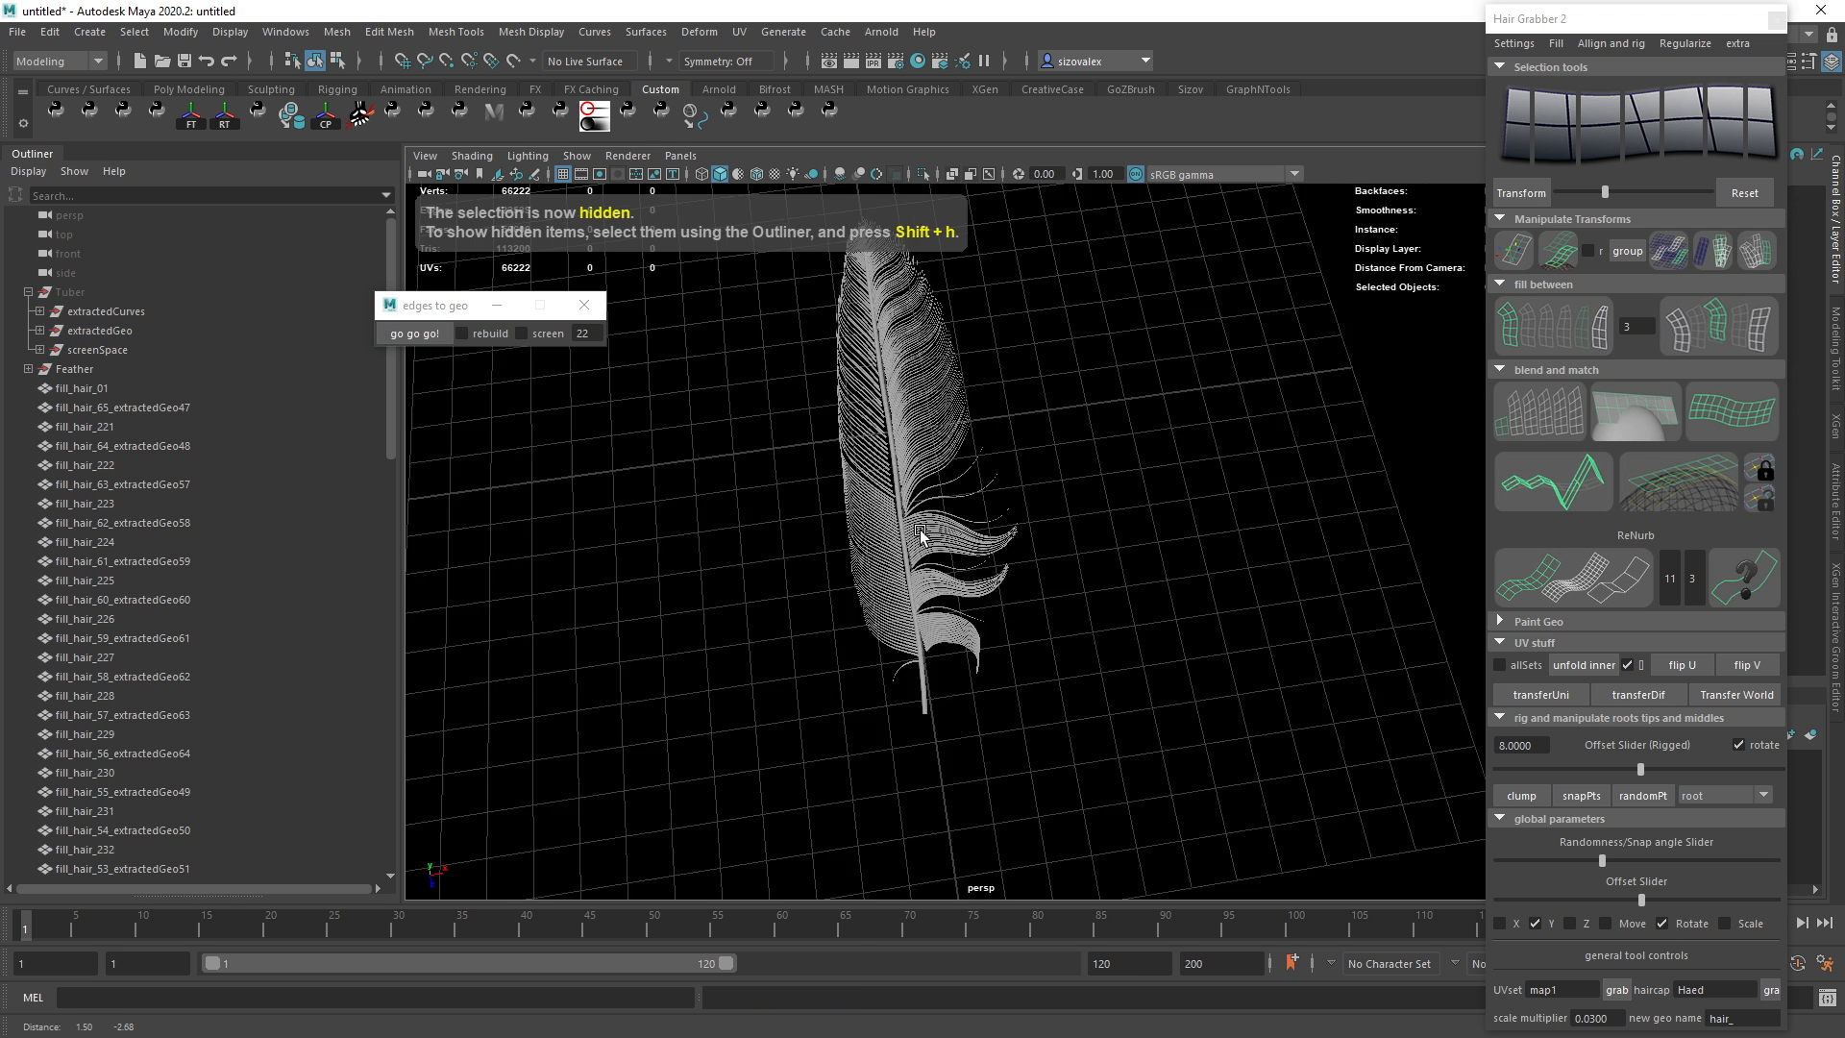
pyautogui.moveTo(738, 368); pyautogui.dragTo(845, 389)
pyautogui.press('f')
pyautogui.scroll(-5, 1153, 481)
pyautogui.keyDown('alt'); pyautogui.moveTo(970, 631); pyautogui.dragTo(840, 568); pyautogui.keyUp('alt')
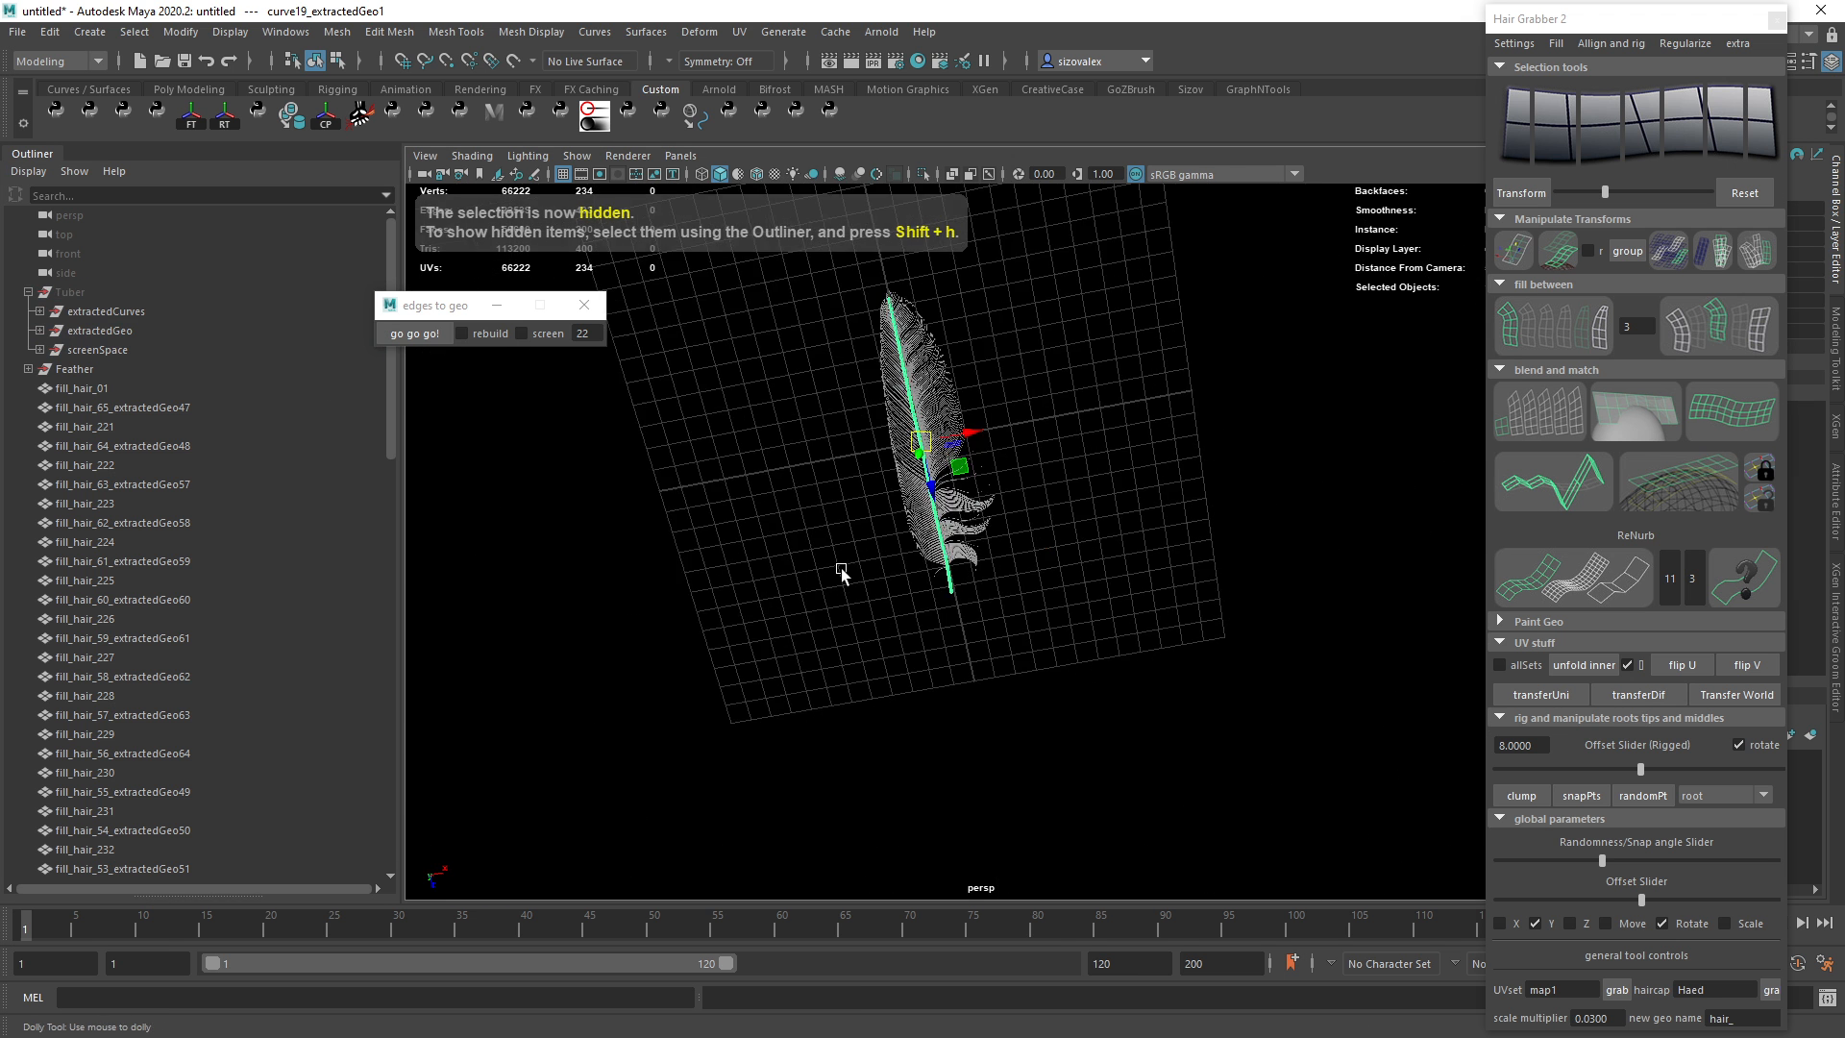
pyautogui.scroll(6, 845, 577)
pyautogui.keyDown('alt'); pyautogui.moveTo(916, 663); pyautogui.dragTo(932, 722); pyautogui.keyUp('alt')
pyautogui.scroll(3, 942, 672)
pyautogui.moveTo(930, 723); pyautogui.dragTo(865, 727, button='right')
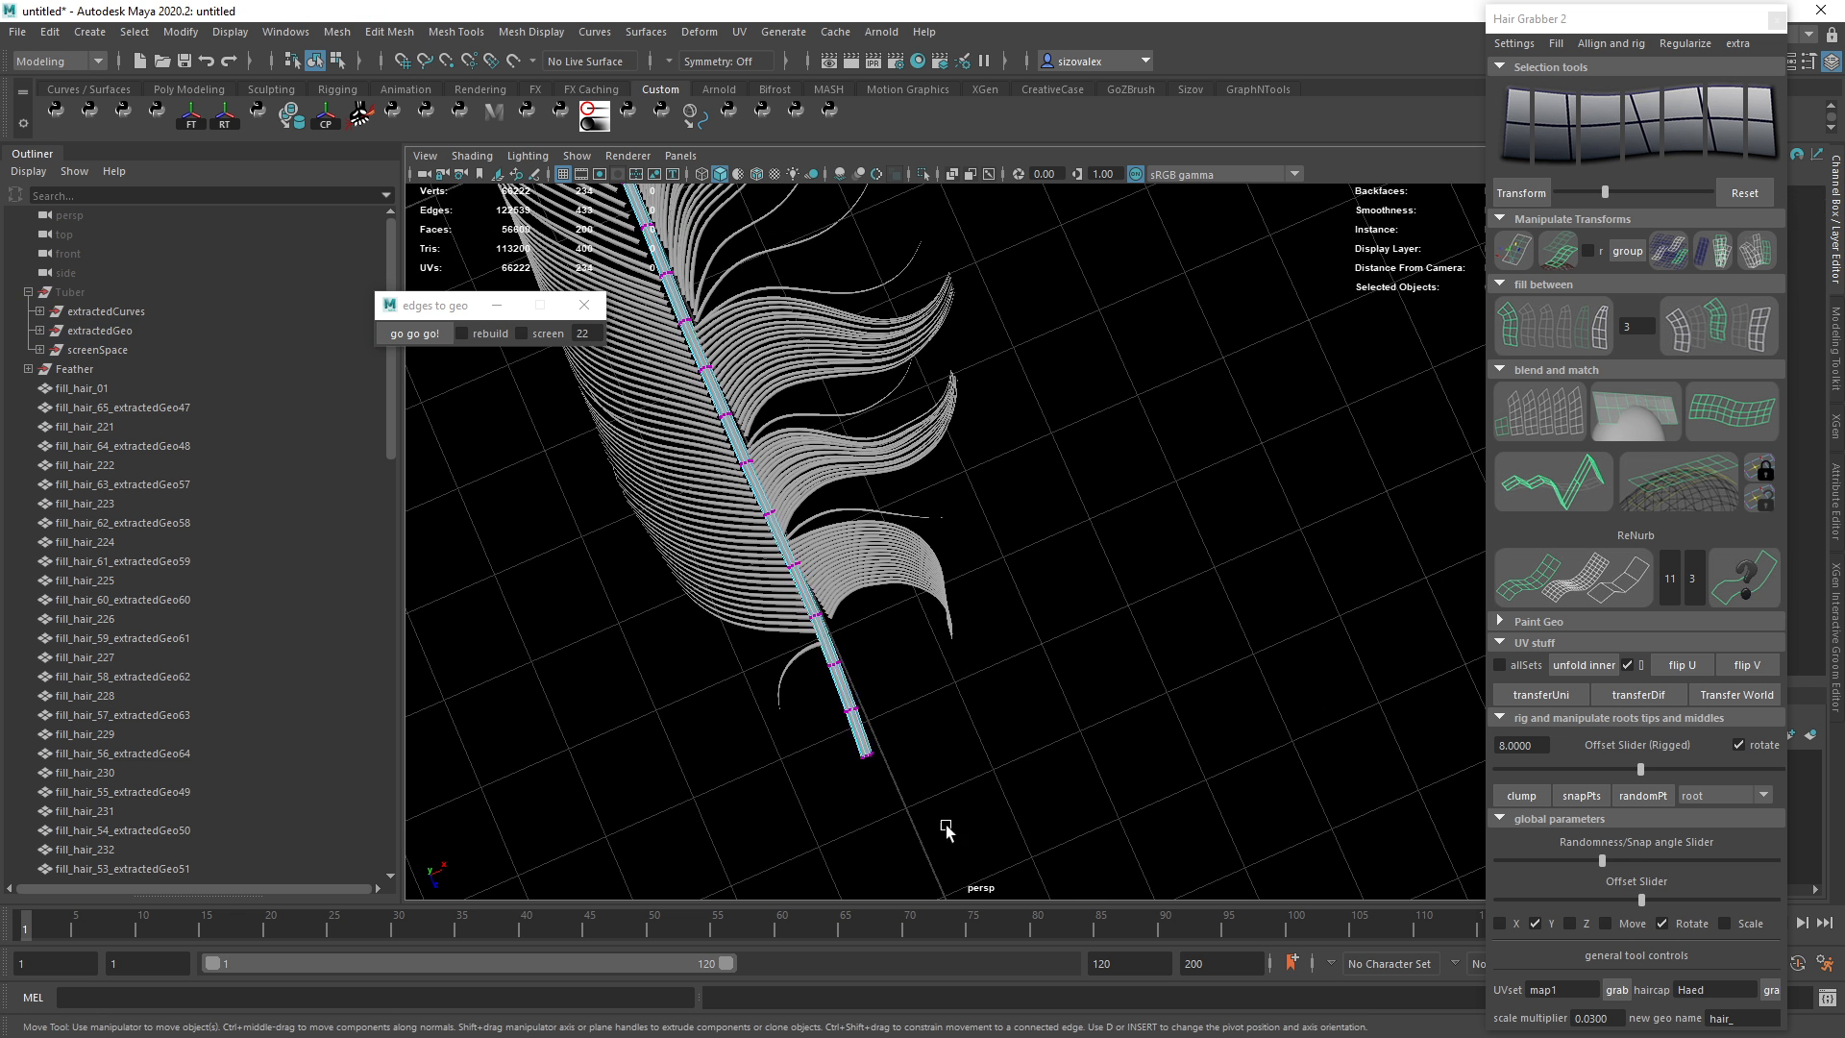
pyautogui.moveTo(946, 824); pyautogui.dragTo(1054, 807)
pyautogui.moveTo(932, 759); pyautogui.dragTo(957, 786, button='middle')
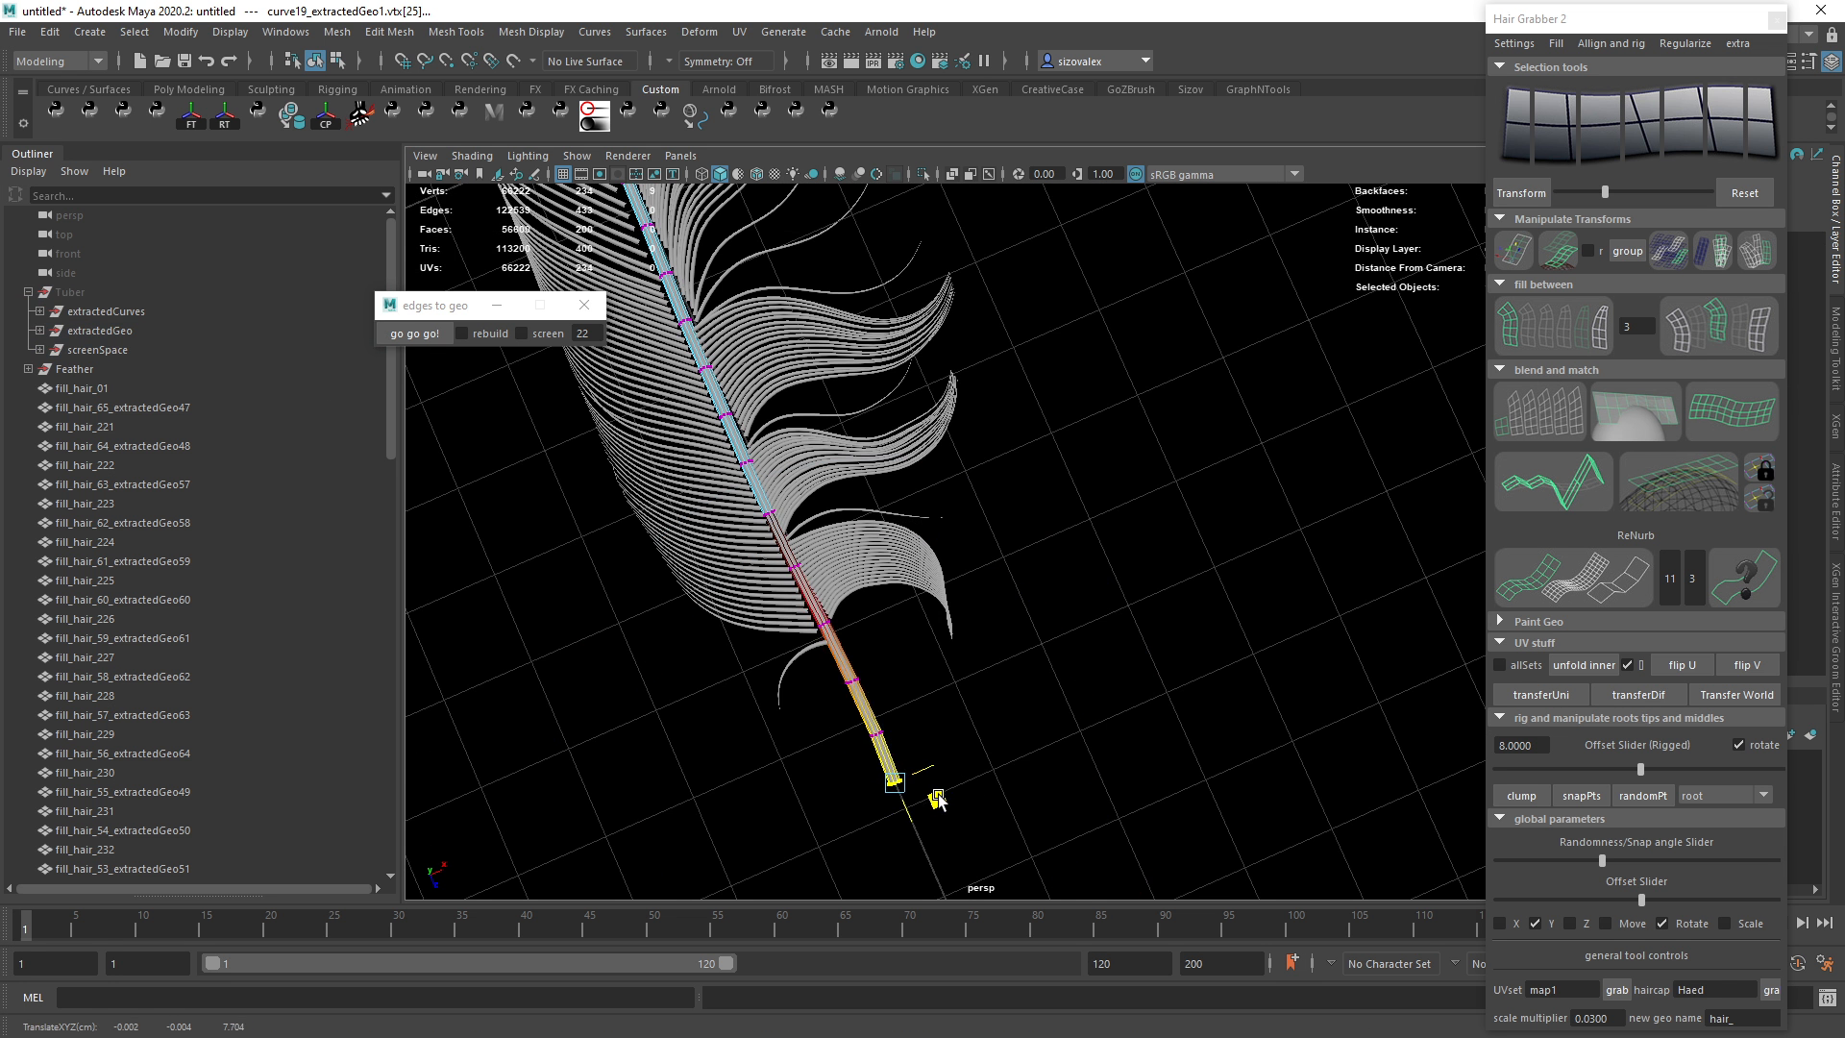
pyautogui.press('e')
pyautogui.moveTo(942, 766); pyautogui.dragTo(877, 481)
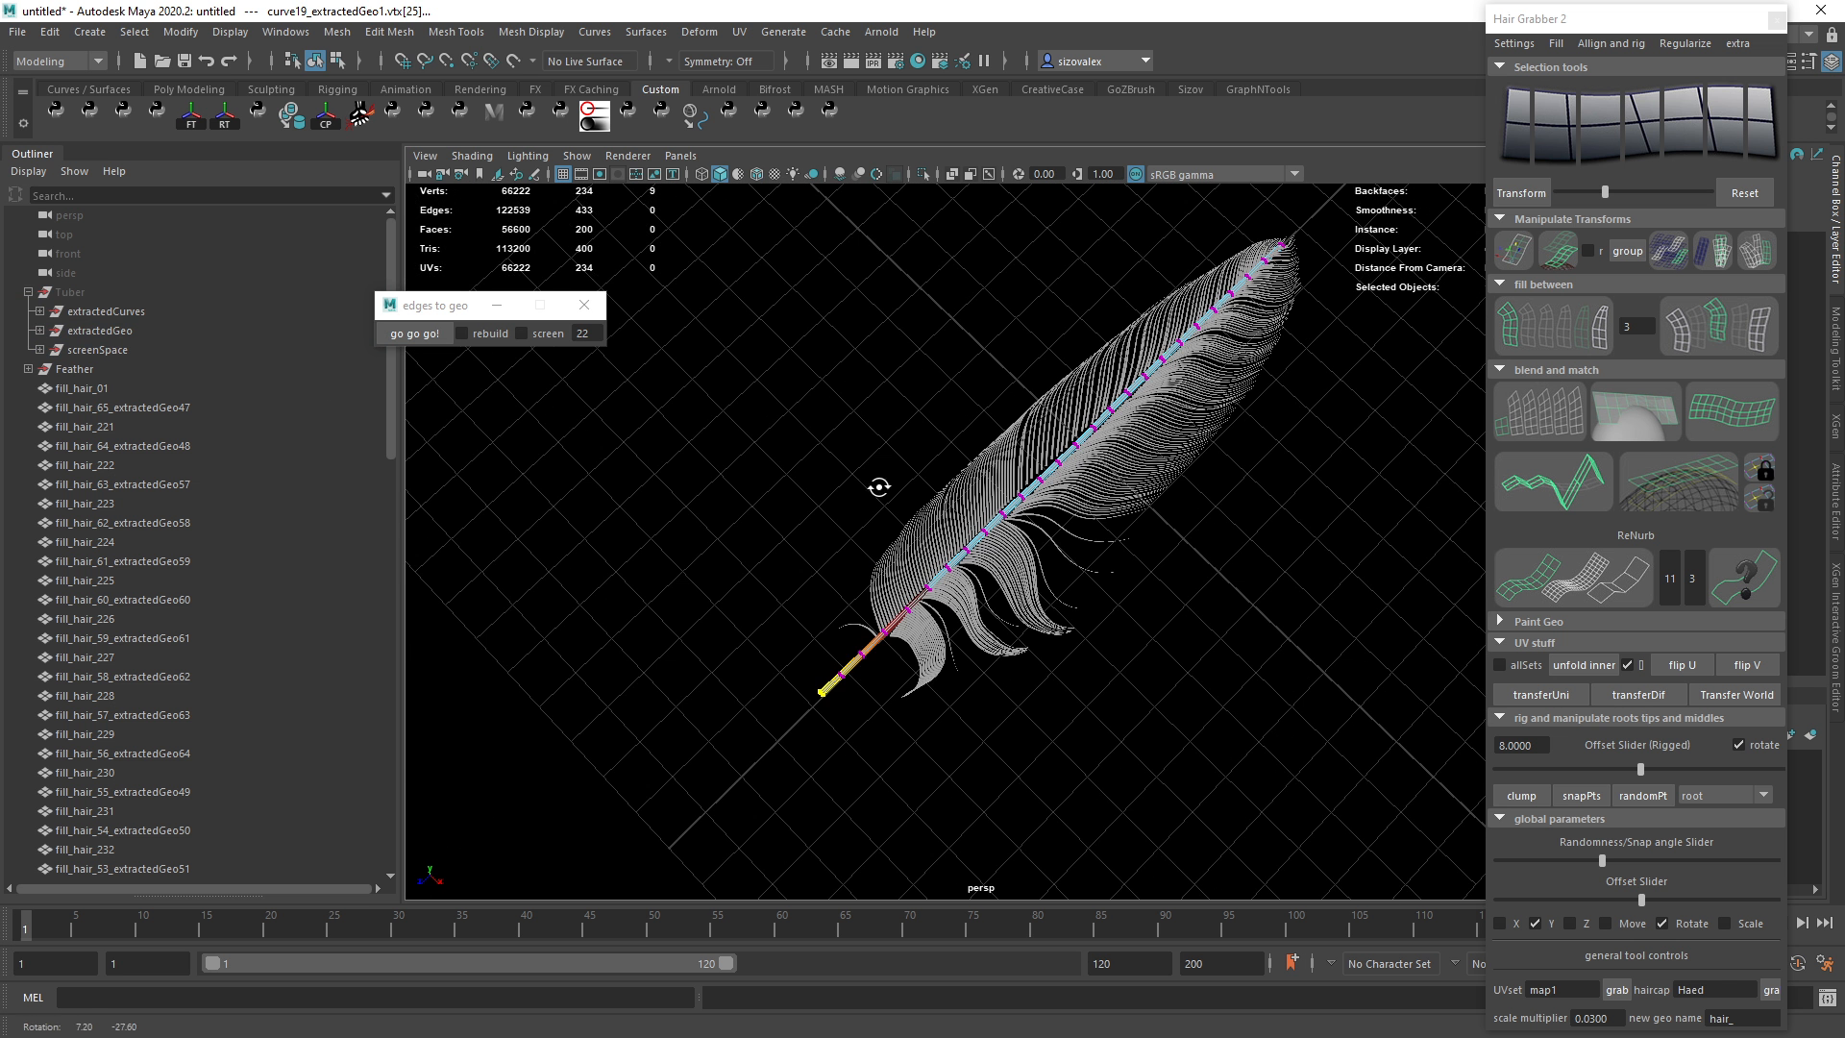
# Delete the edited duplicate tube and unhide the Tuber group.
pyautogui.click(838, 682)
pyautogui.click(838, 682)
pyautogui.press('Delete')
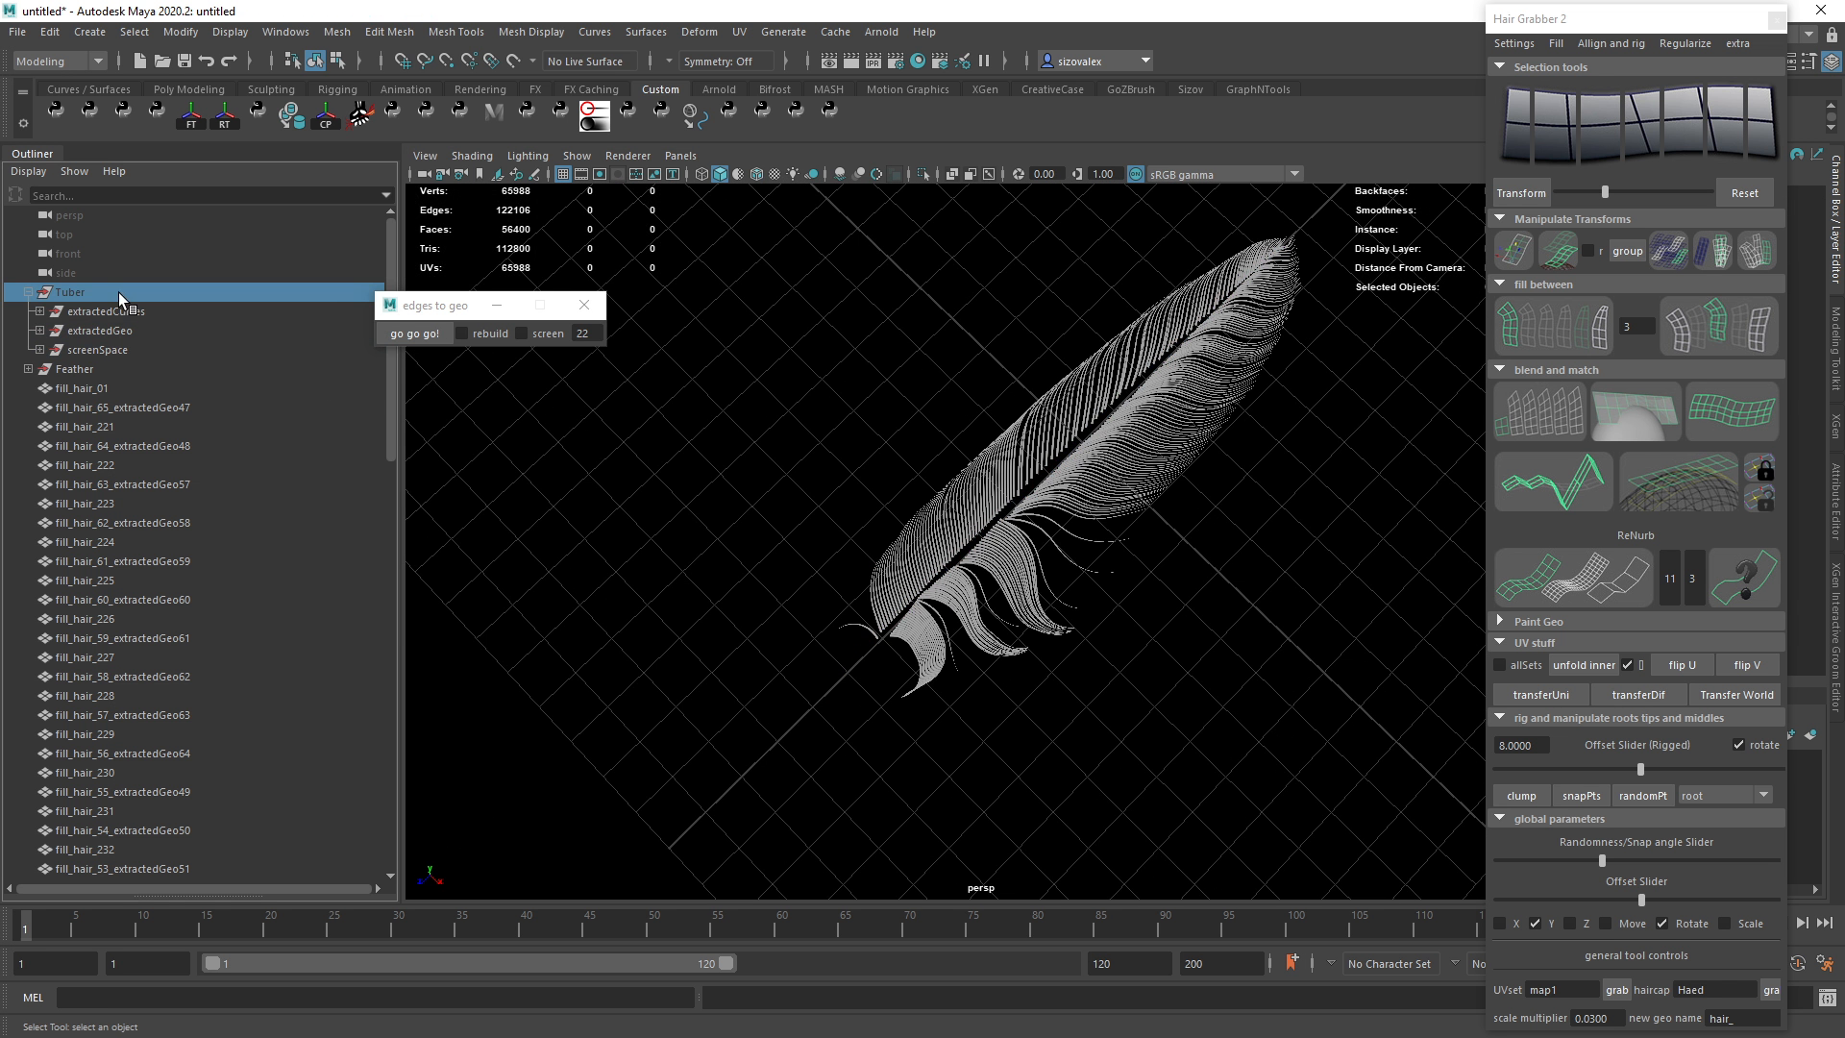
pyautogui.click(118, 293)
# Set the Scale of the original shaft tube's extrude input to 0.2 so the shaft tapers toward one end.
pyautogui.keyDown('alt'); pyautogui.moveTo(1153, 654); pyautogui.dragTo(961, 784); pyautogui.keyUp('alt')
pyautogui.click(961, 783)
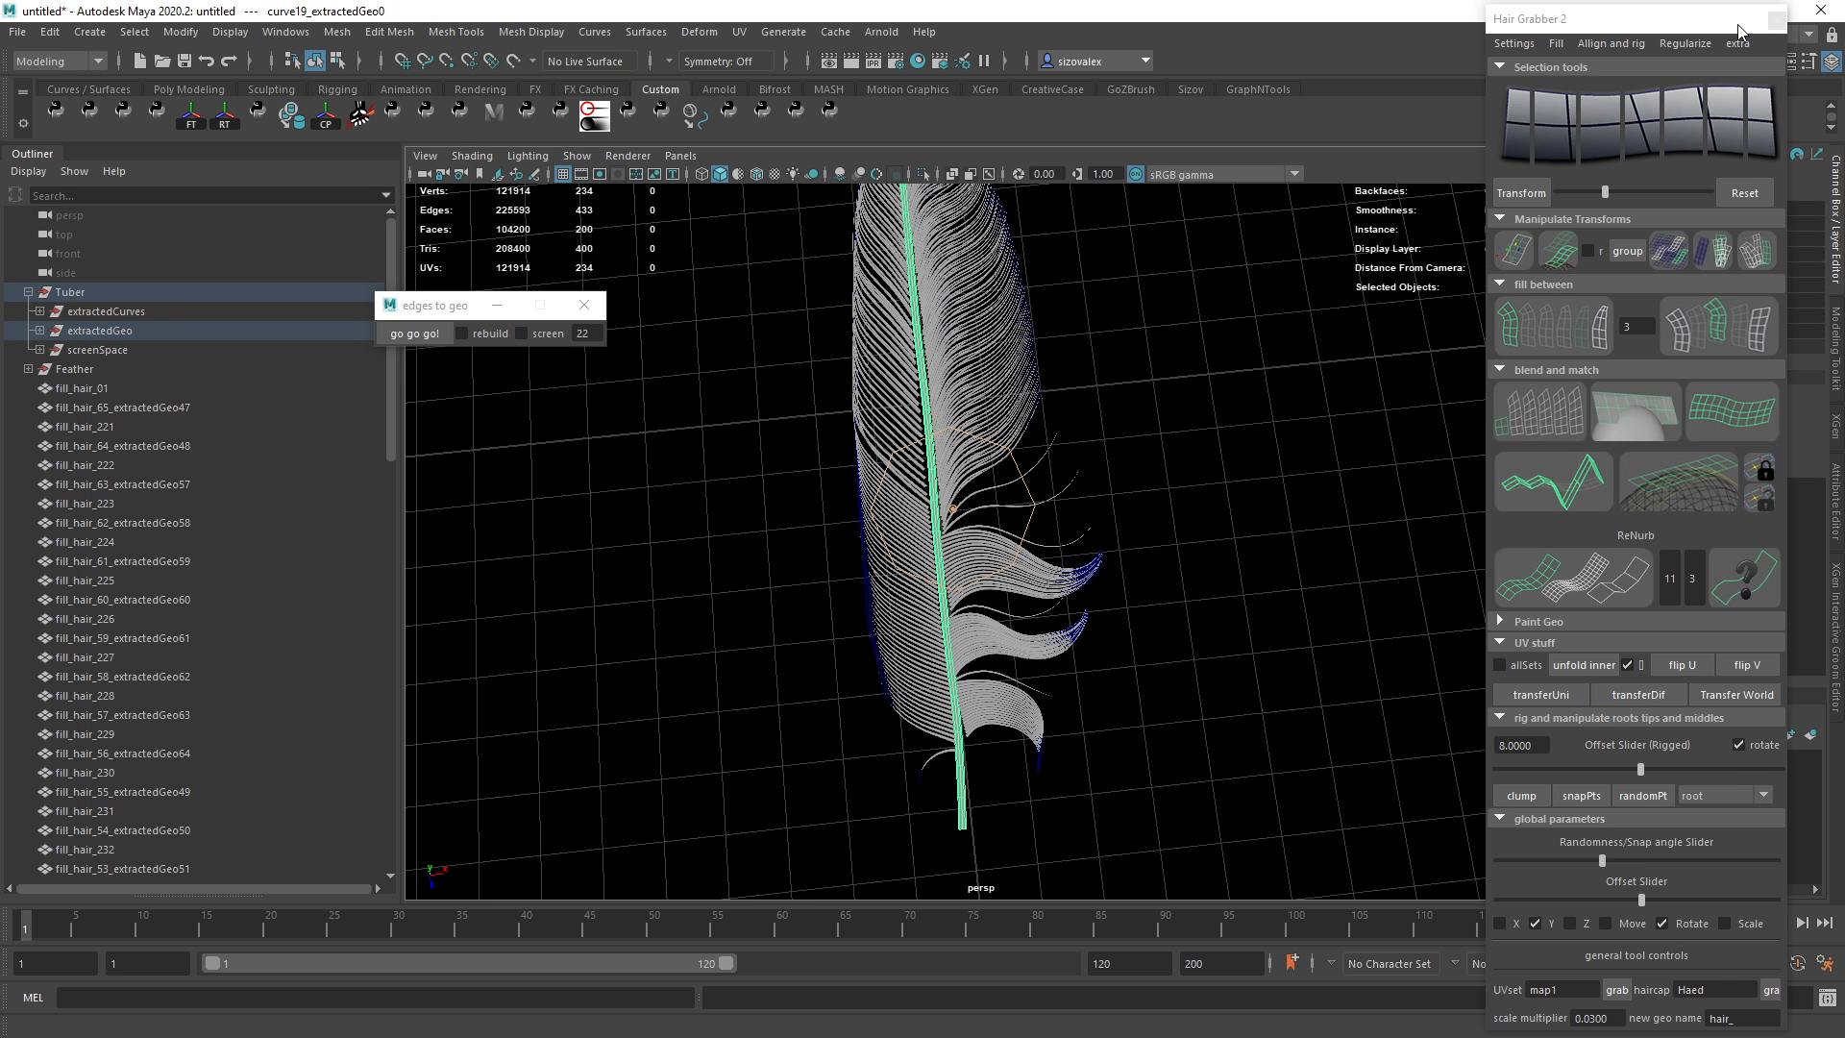
pyautogui.moveTo(1739, 27); pyautogui.dragTo(1394, 671)
pyautogui.click(1626, 414)
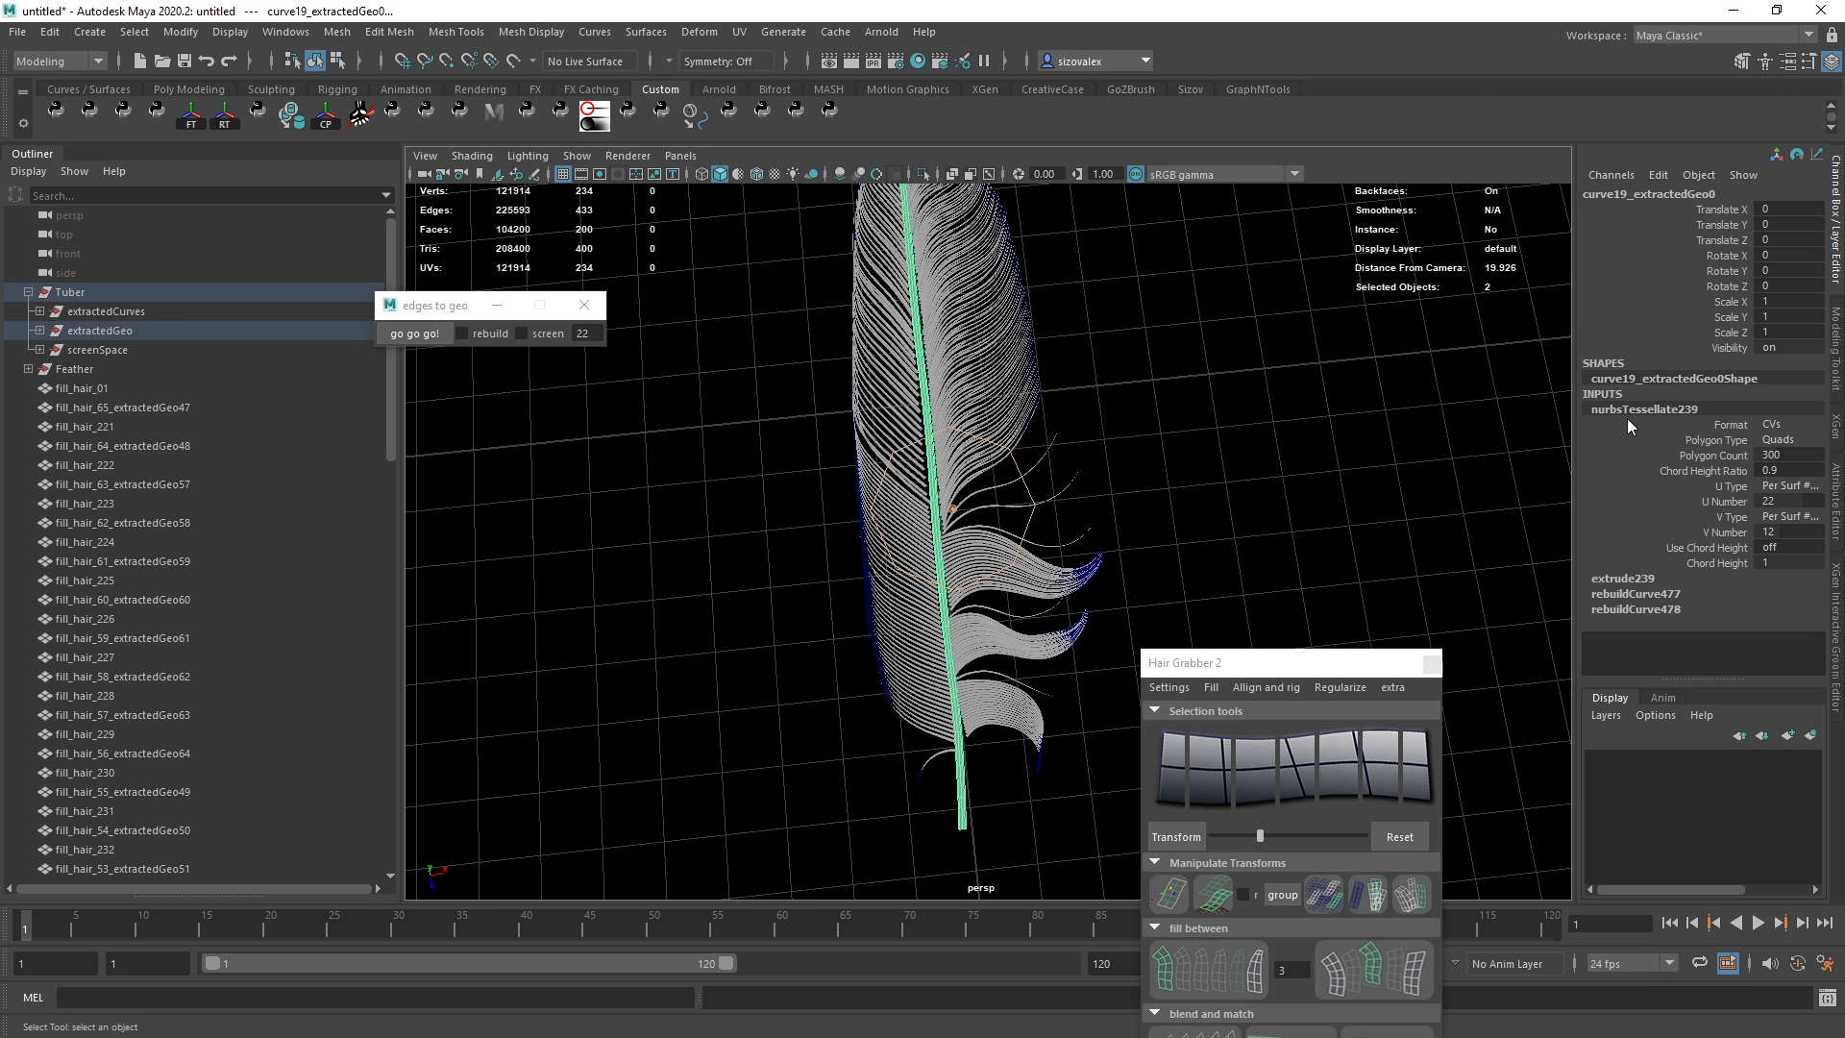
pyautogui.click(1633, 579)
pyautogui.click(1735, 579)
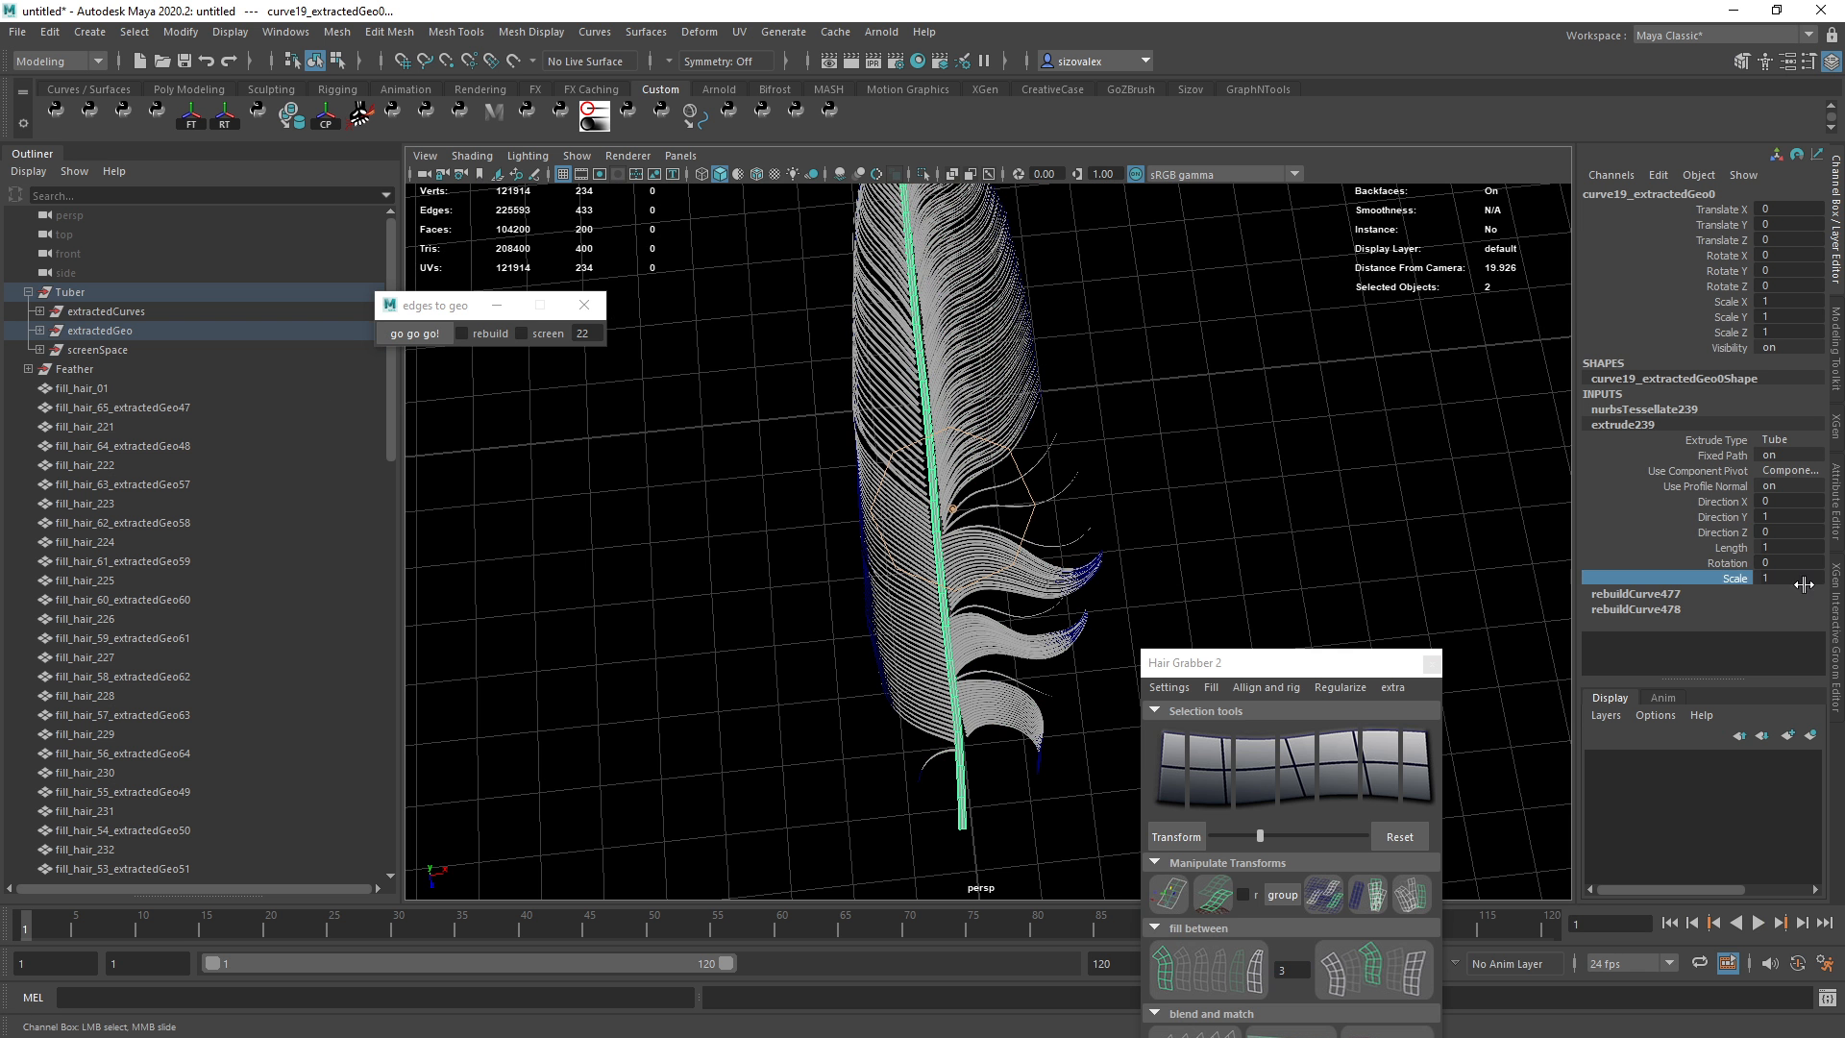
pyautogui.doubleClick(1774, 578)
pyautogui.press('Return')
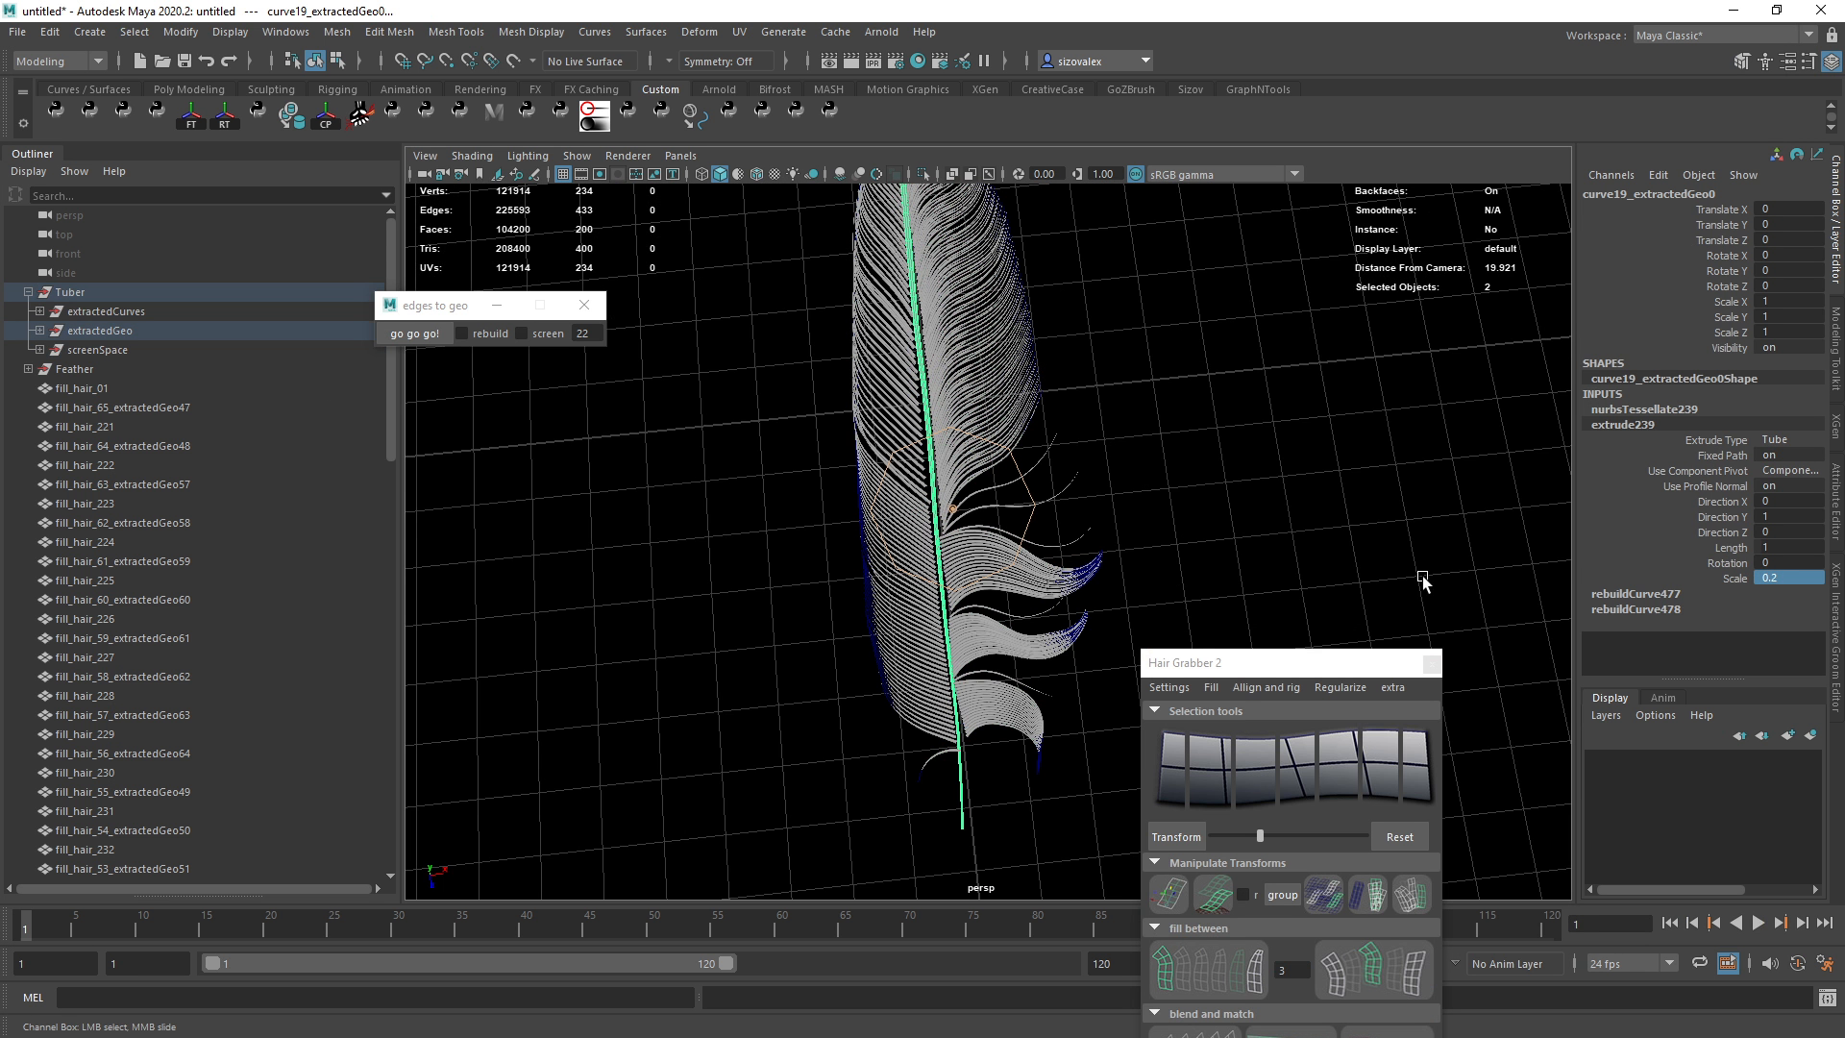
pyautogui.scroll(-1, 1178, 534)
pyautogui.scroll(-1, 1046, 413)
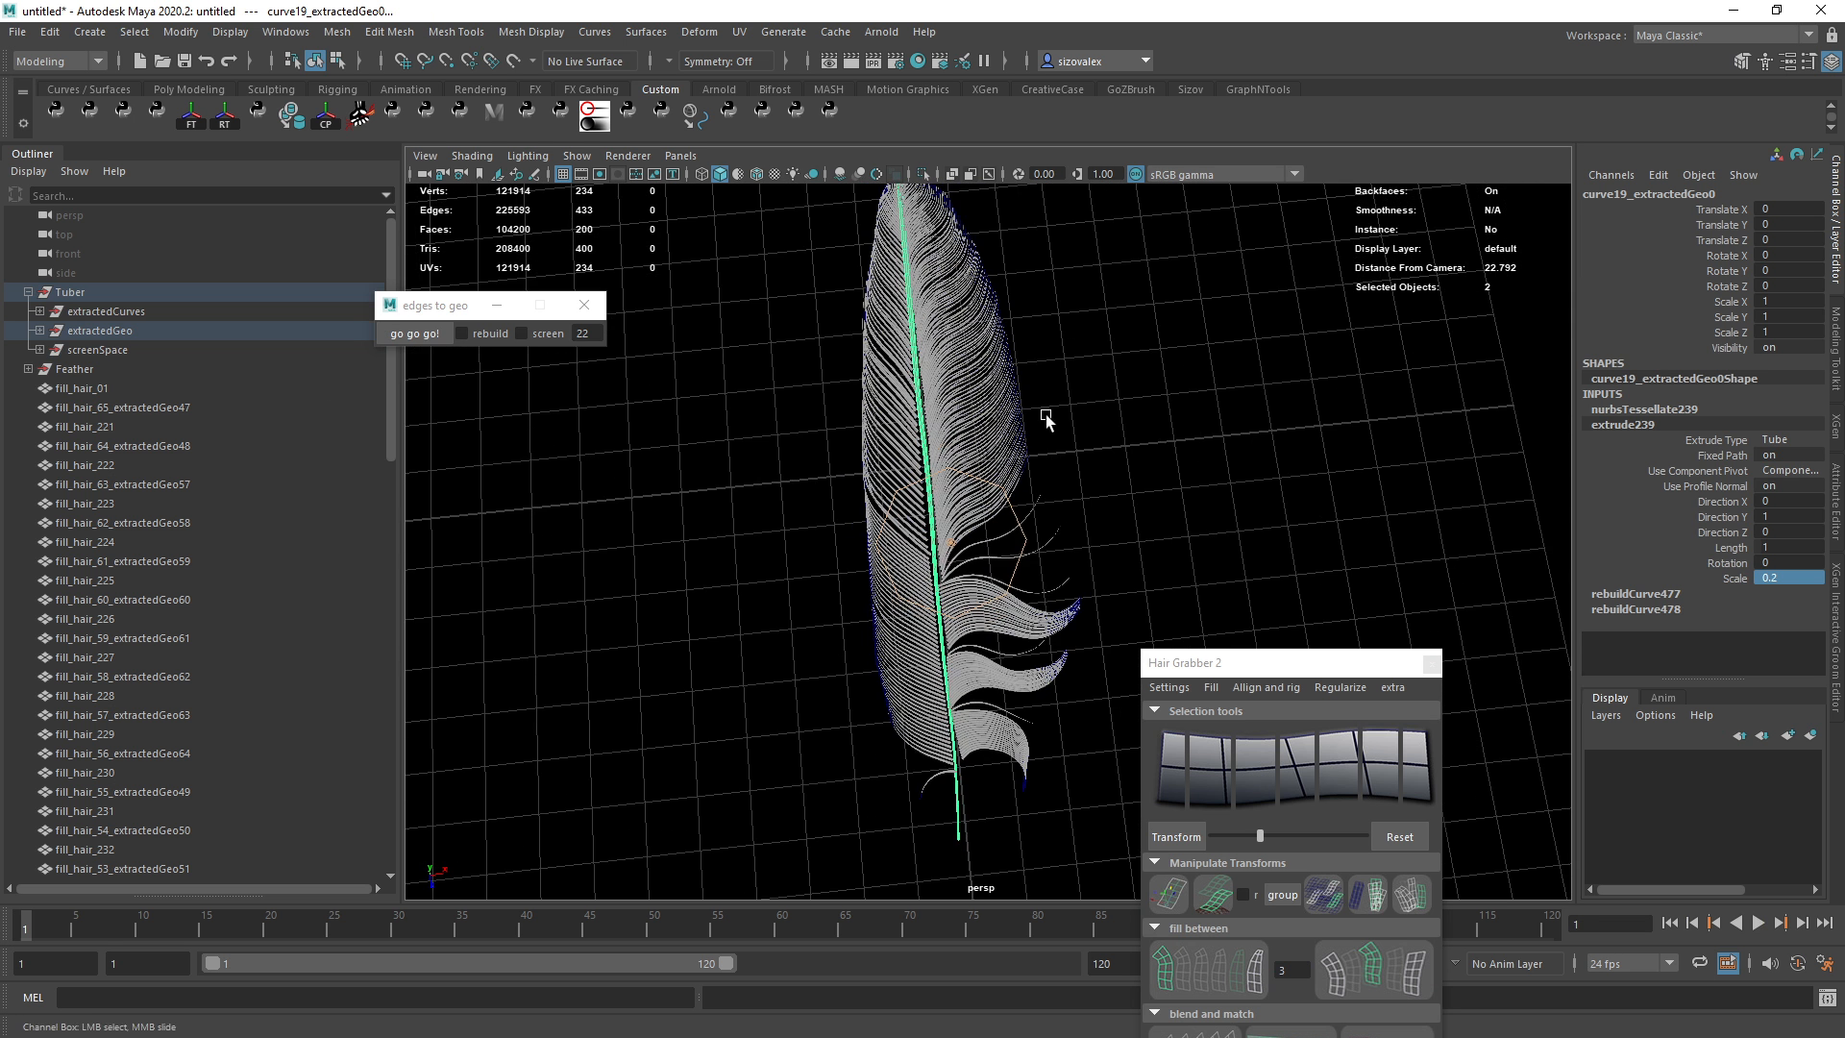
pyautogui.keyDown('alt'); pyautogui.moveTo(909, 755); pyautogui.dragTo(1078, 429, button='middle'); pyautogui.keyUp('alt')
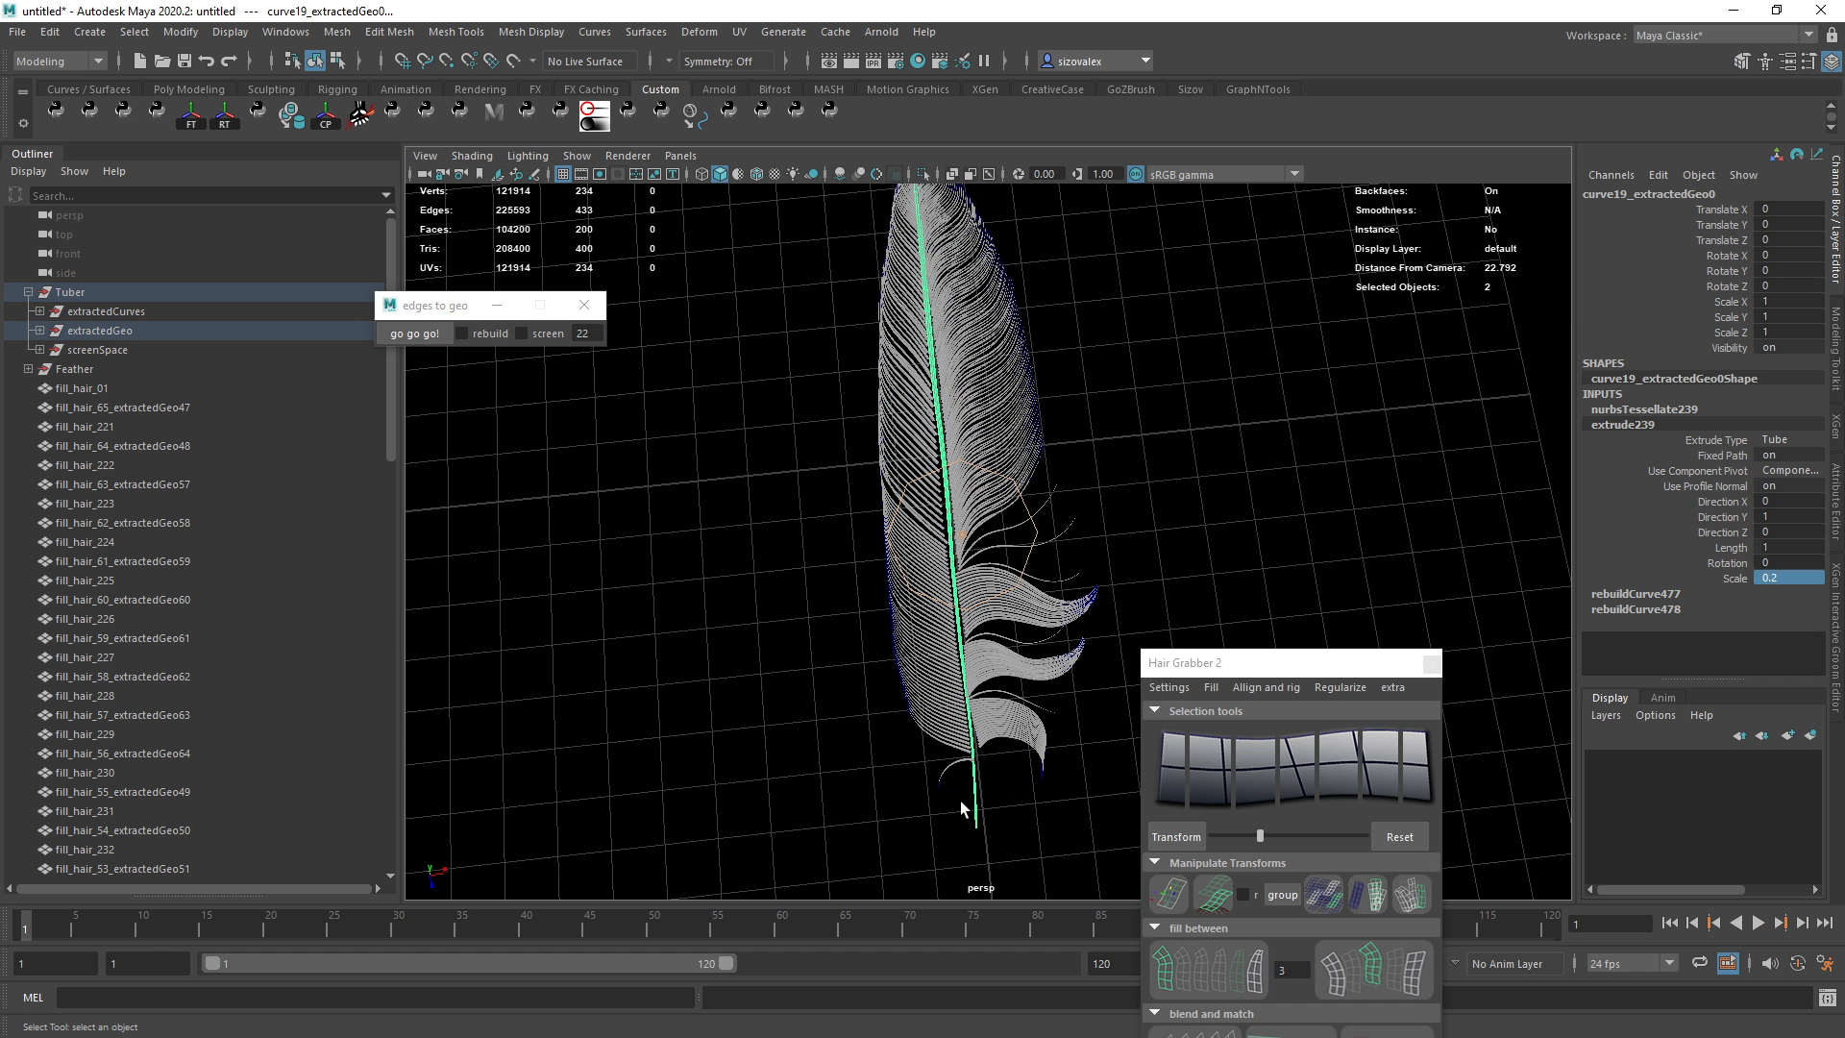
pyautogui.scroll(1, 976, 822)
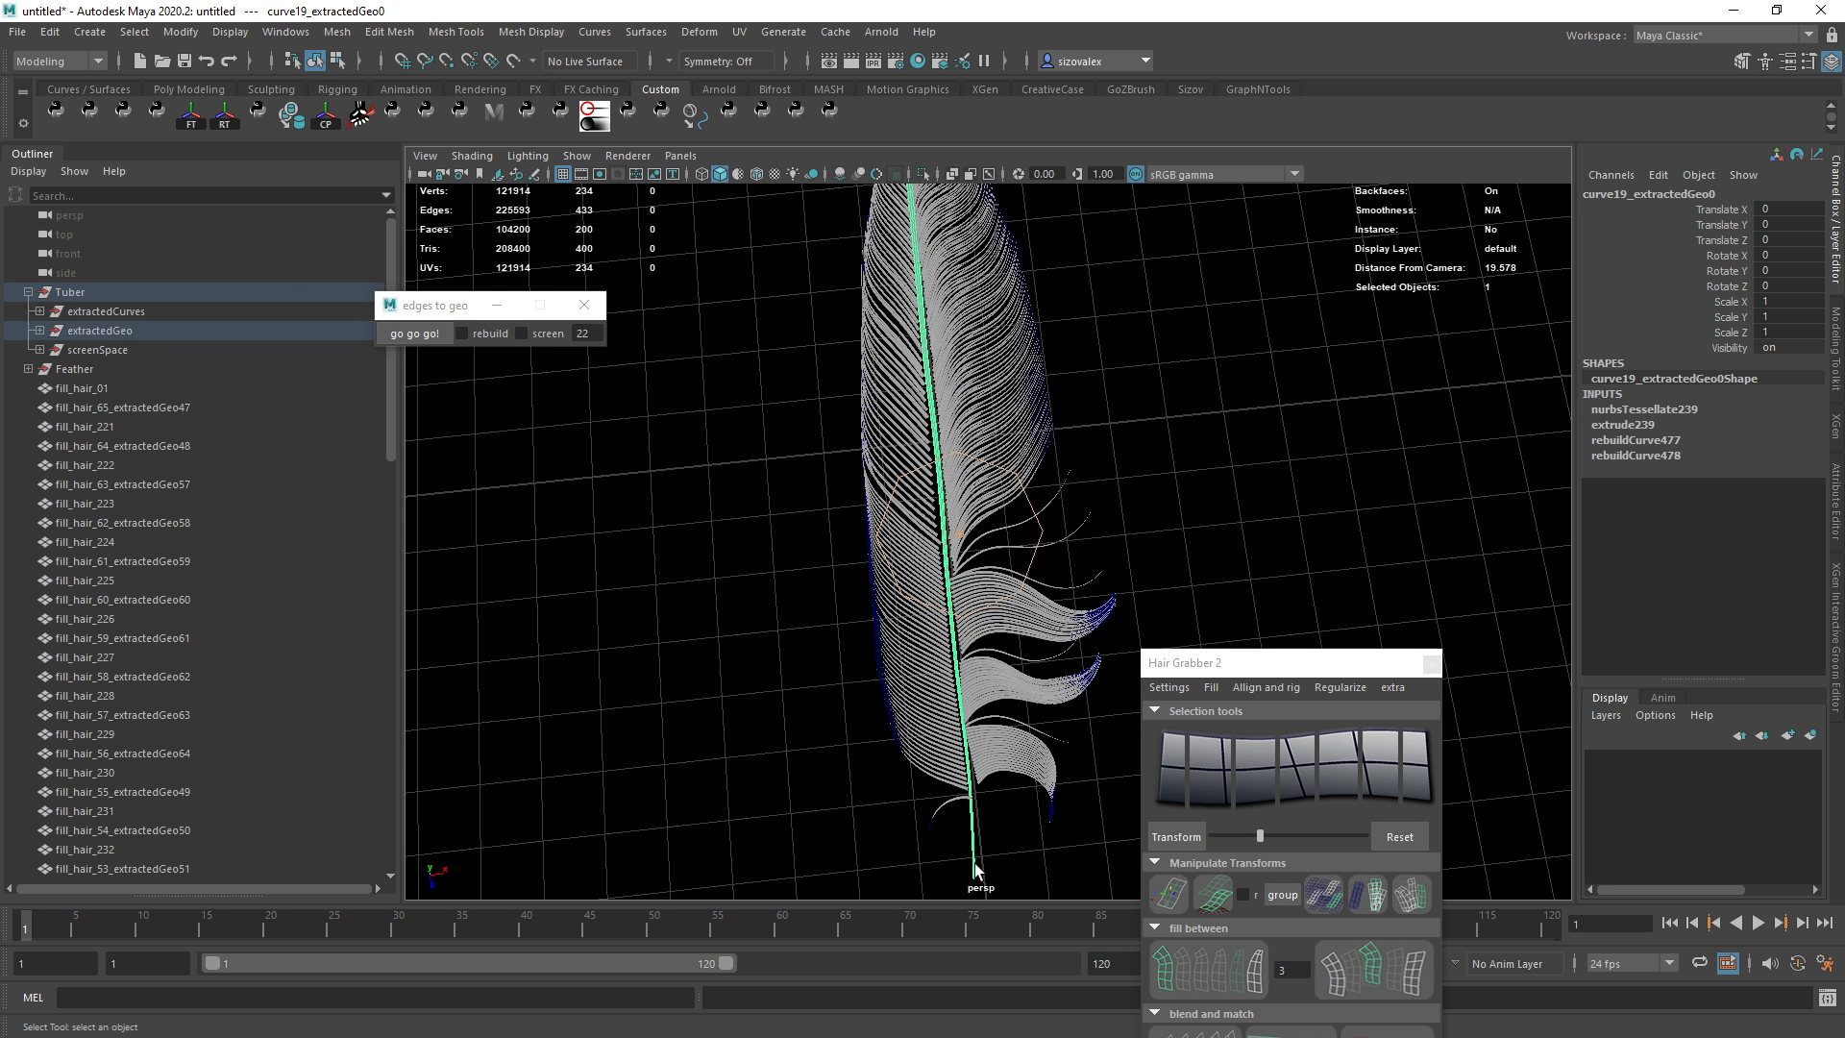
# Select curve19 inside curve19_extractedCurves in the Tuber group and extend it past the feather's base.
pyautogui.click(414, 333)
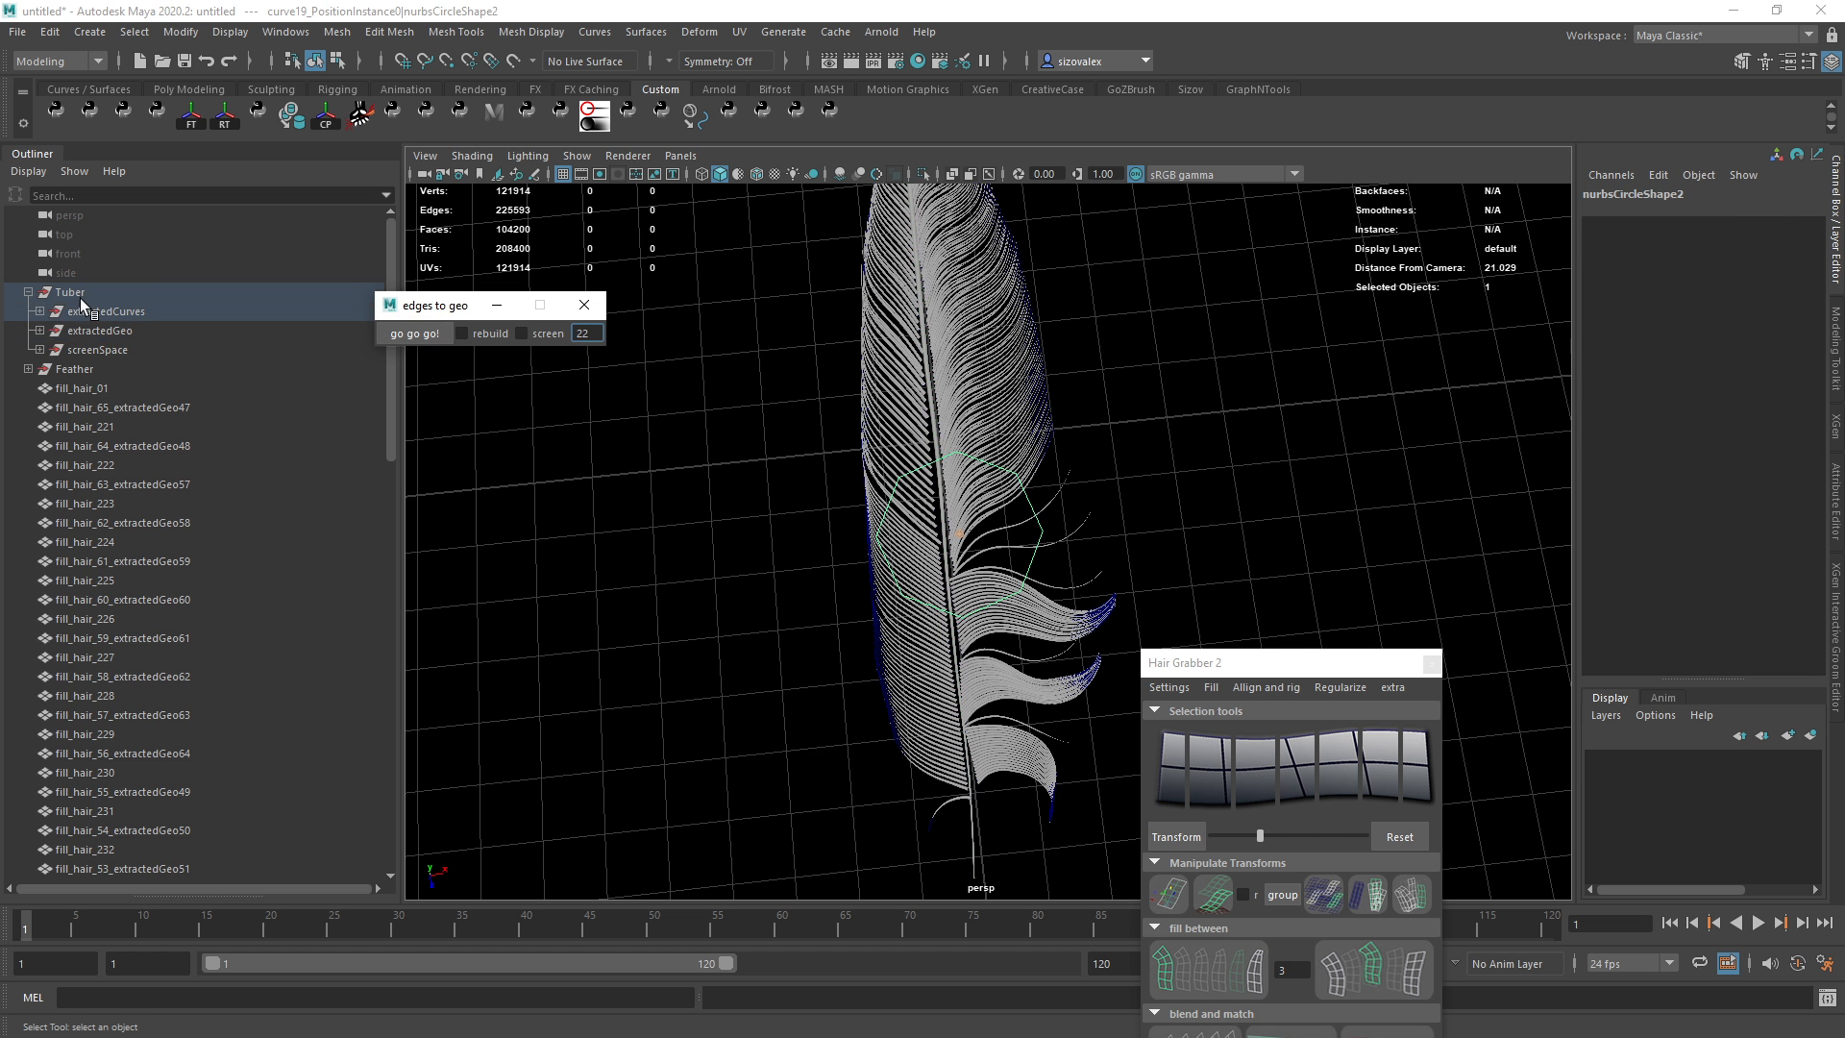
pyautogui.click(40, 310)
pyautogui.scroll(-10, 163, 481)
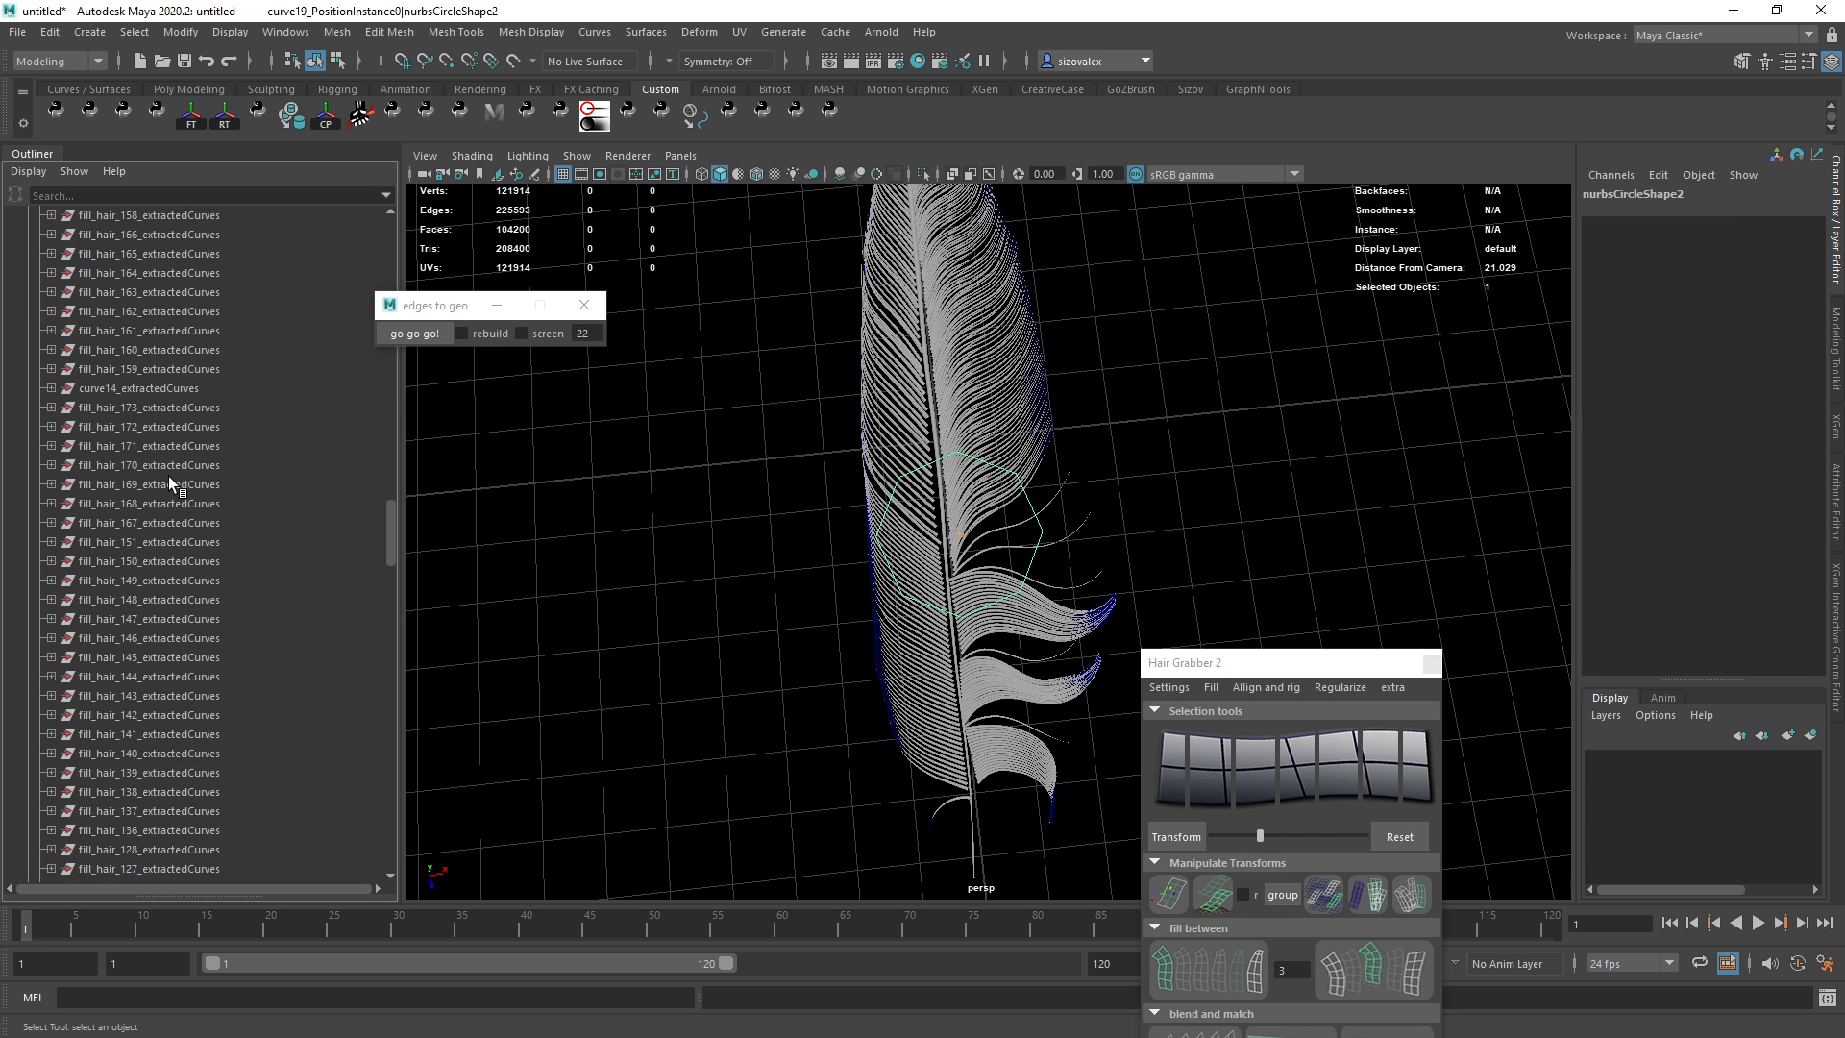
pyautogui.scroll(11, 140, 458)
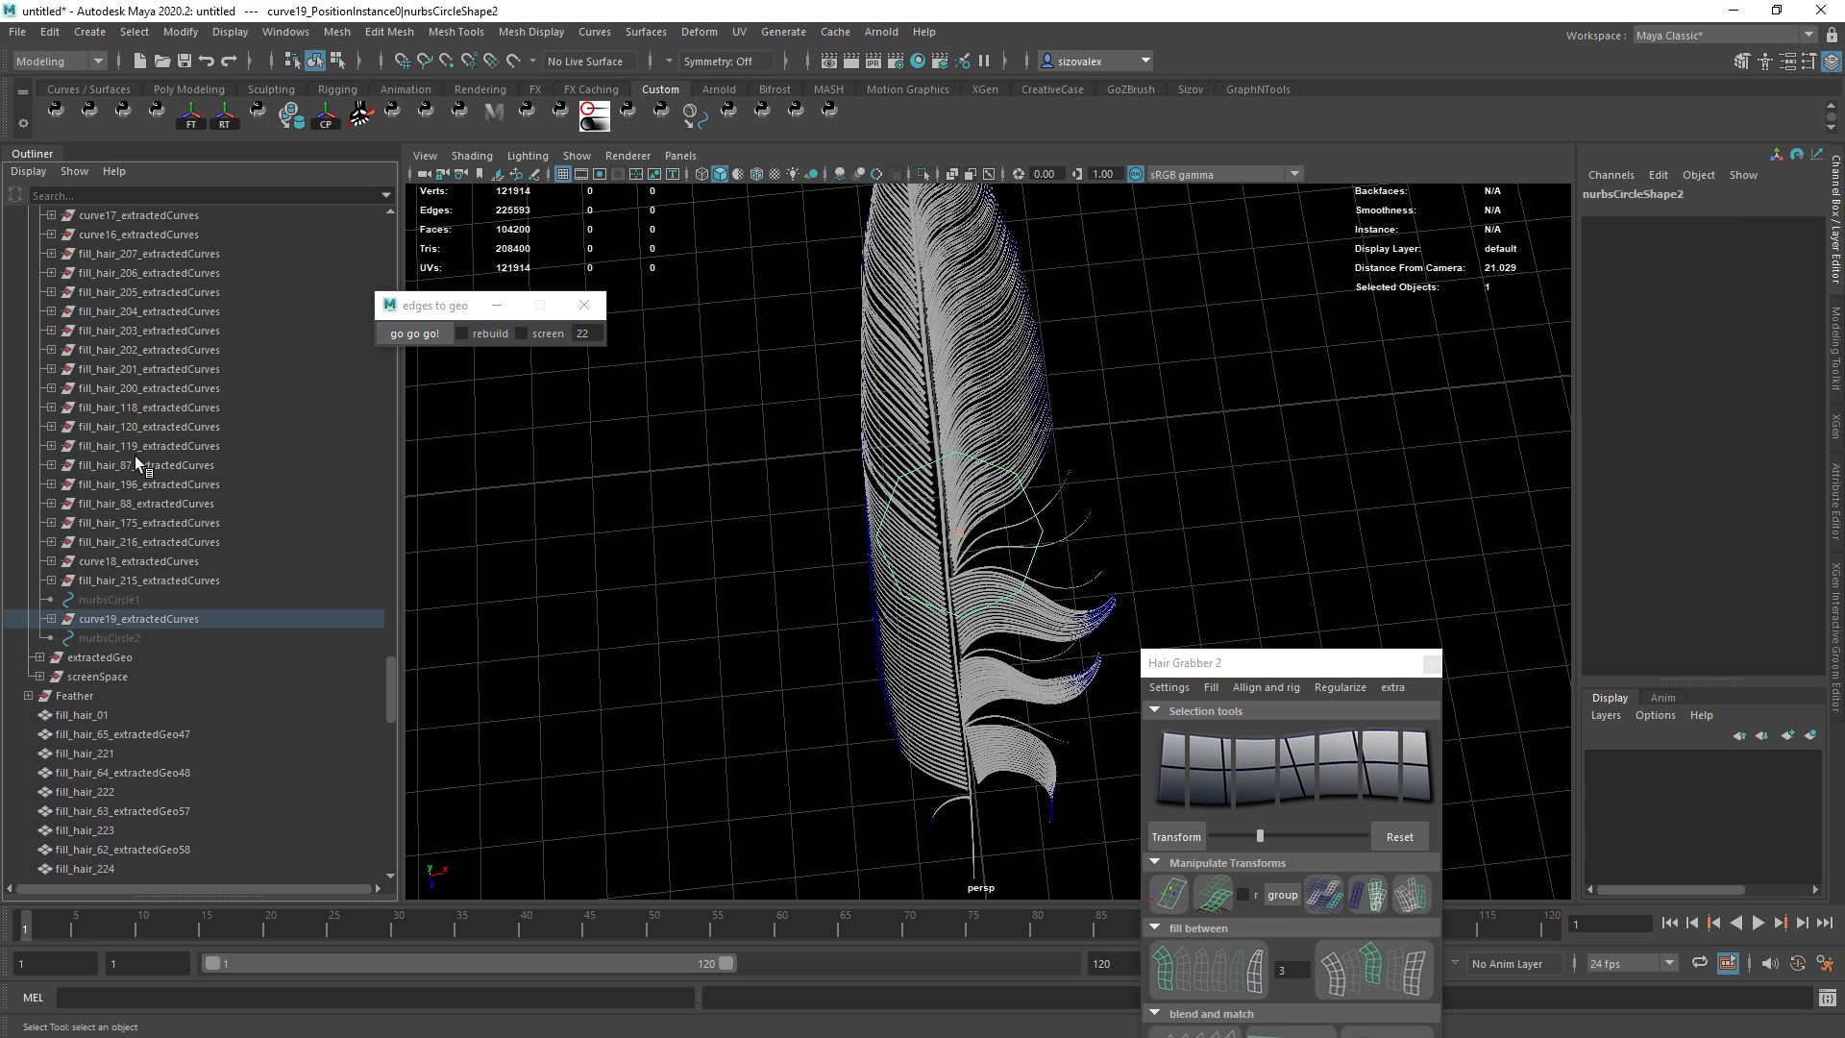
pyautogui.click(50, 619)
pyautogui.click(135, 638)
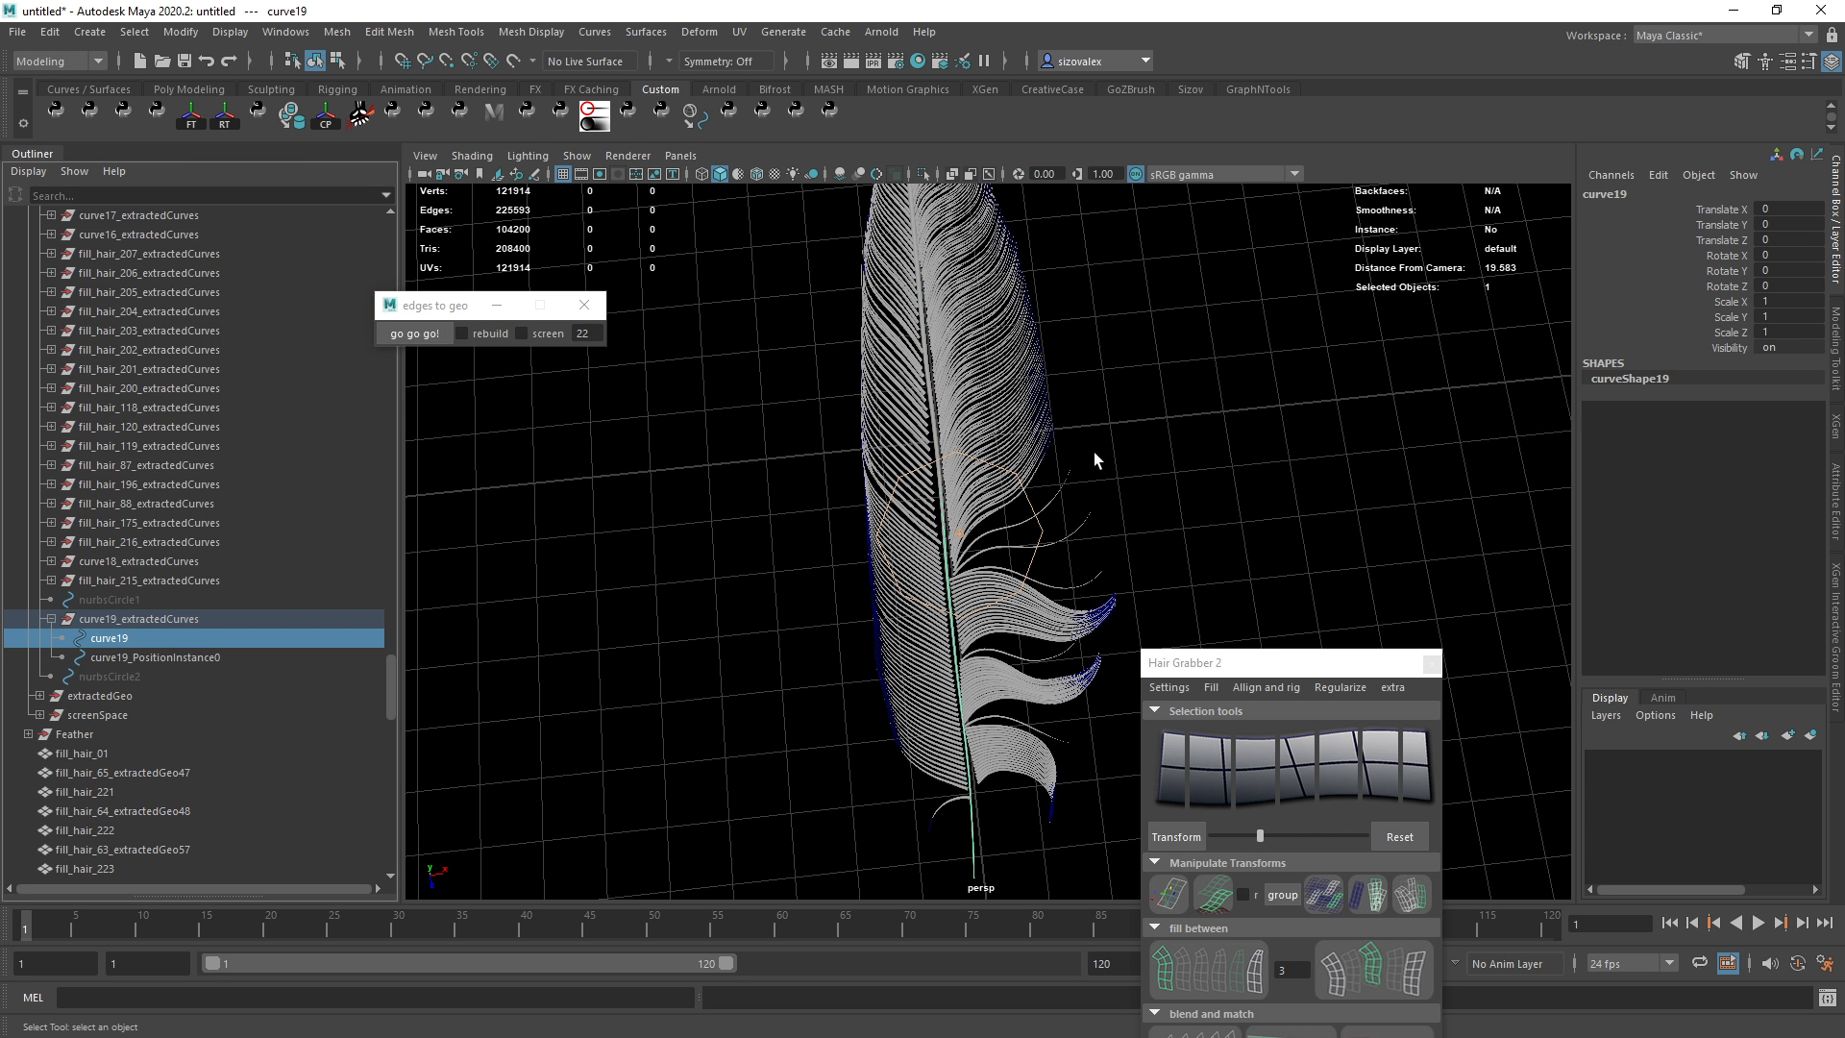
pyautogui.press('space')
pyautogui.moveTo(998, 589); pyautogui.dragTo(1158, 1024)
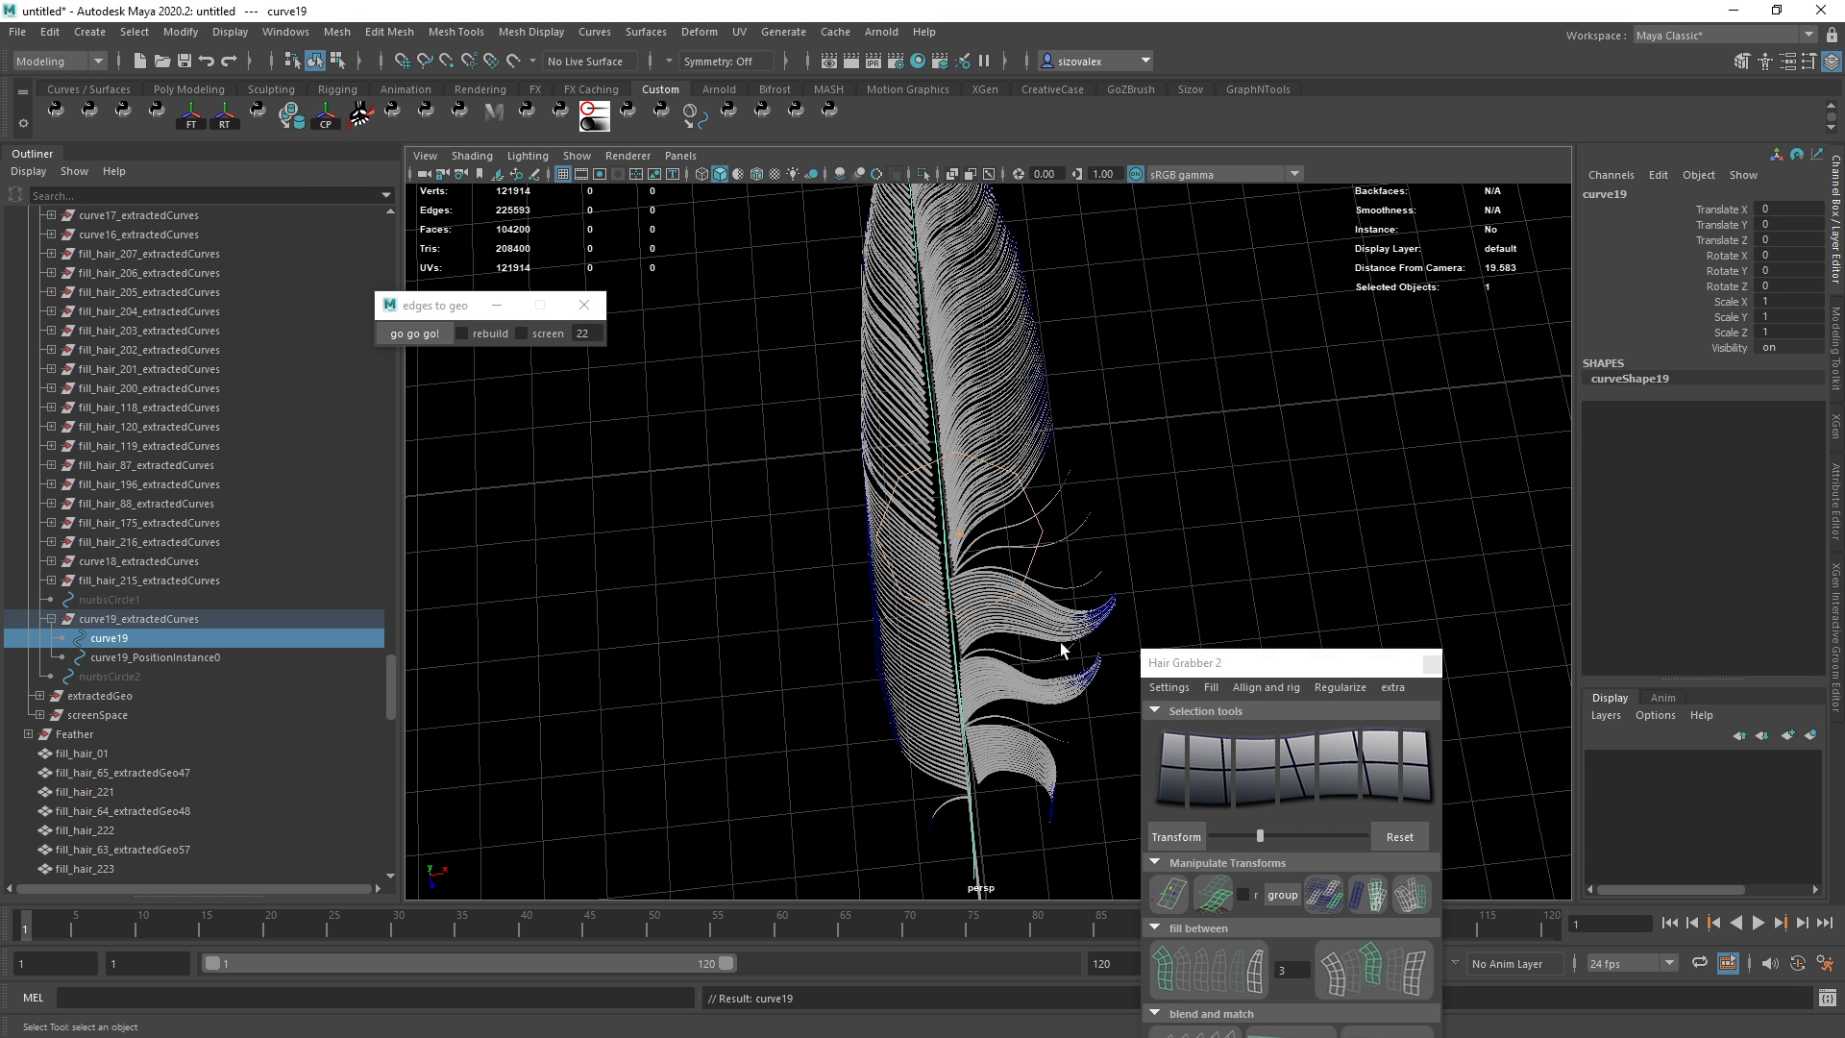
pyautogui.keyDown('alt'); pyautogui.moveTo(1059, 642); pyautogui.dragTo(999, 759); pyautogui.keyUp('alt')
# Delete the shaft tube and try to regenerate it from curve19 with the edges to geo tool.
pyautogui.click(981, 769)
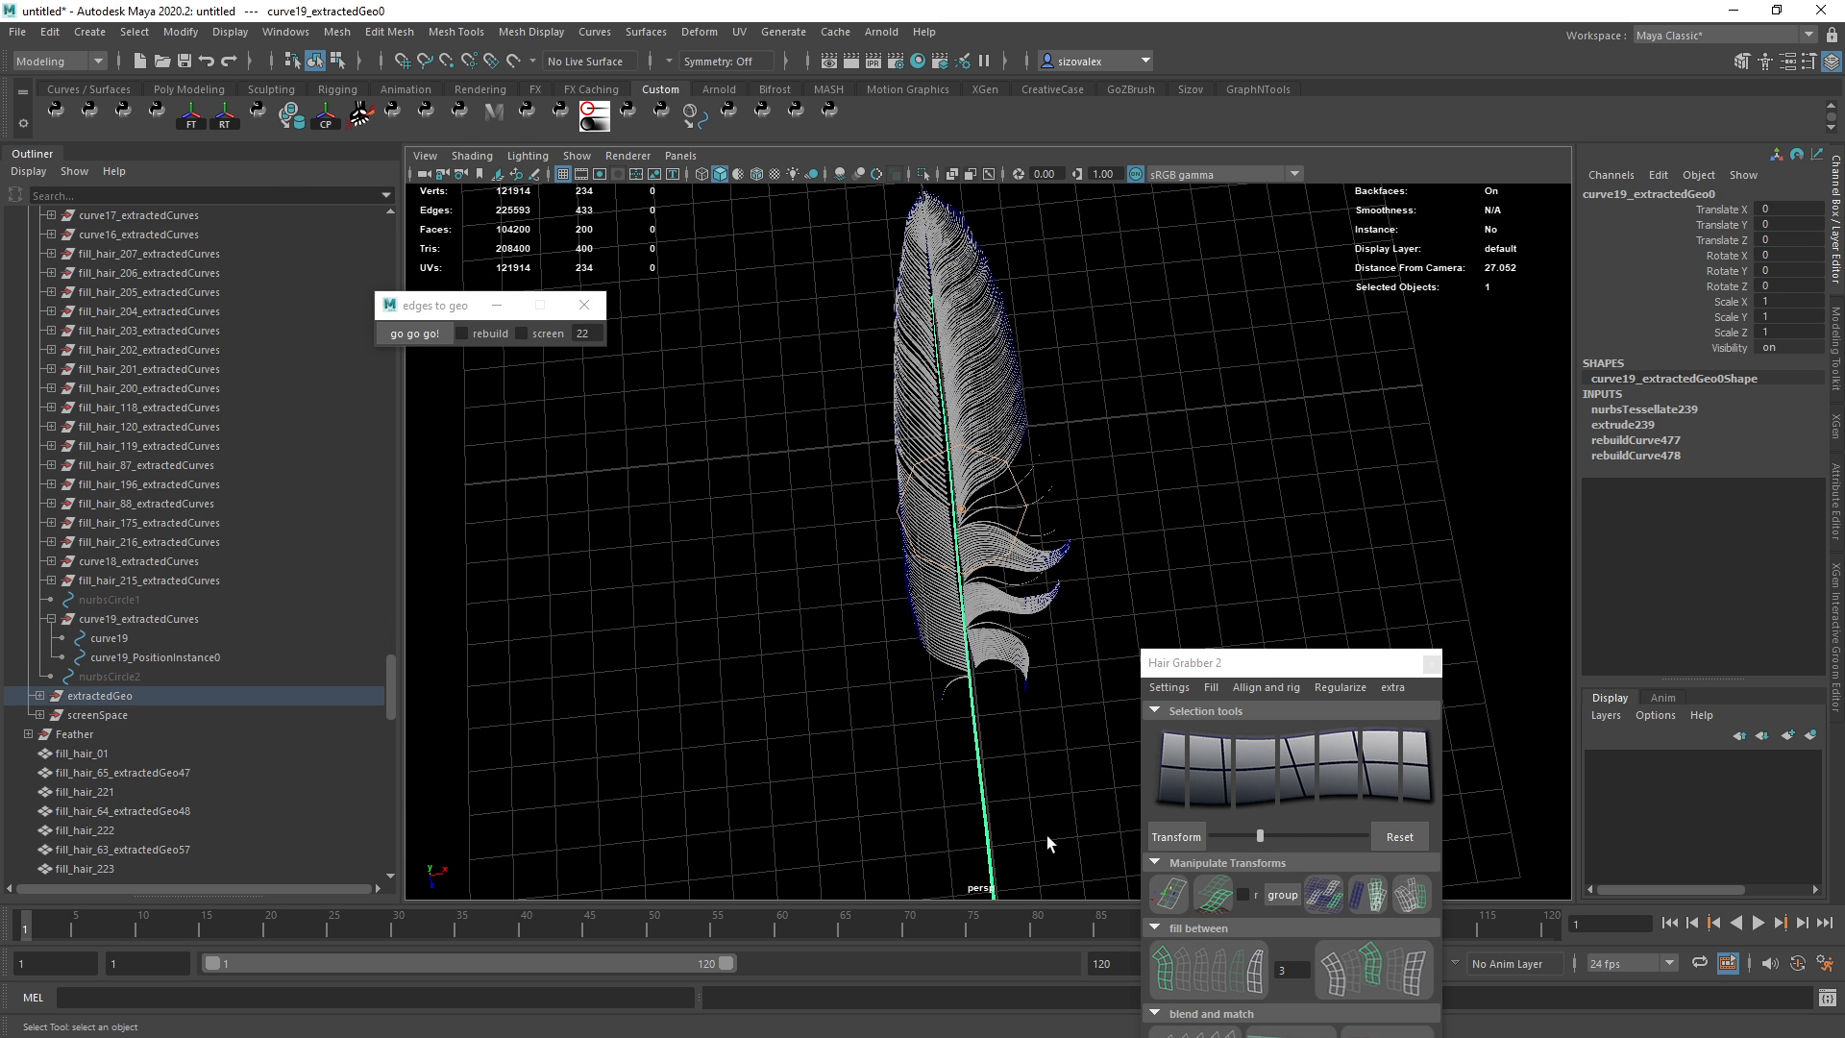
pyautogui.click(1026, 788)
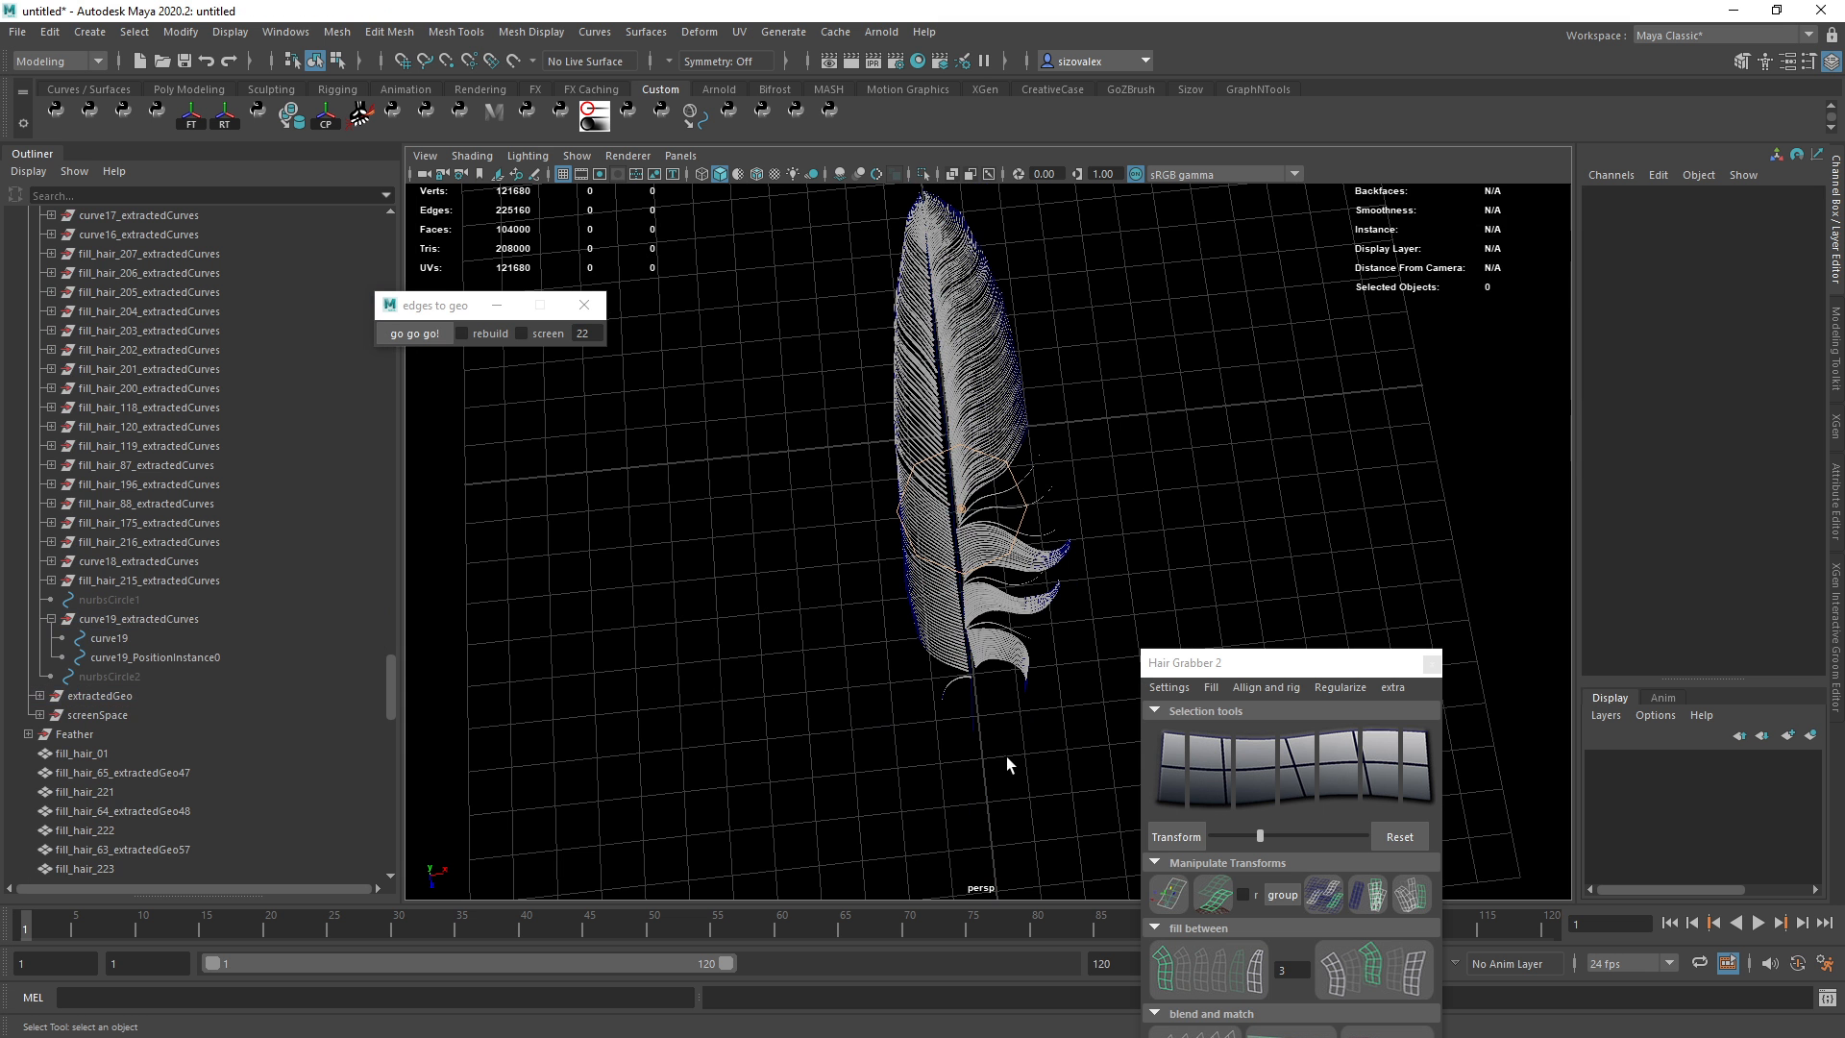
pyautogui.click(912, 529)
pyautogui.click(893, 519)
pyautogui.click(895, 509)
pyautogui.click(975, 696)
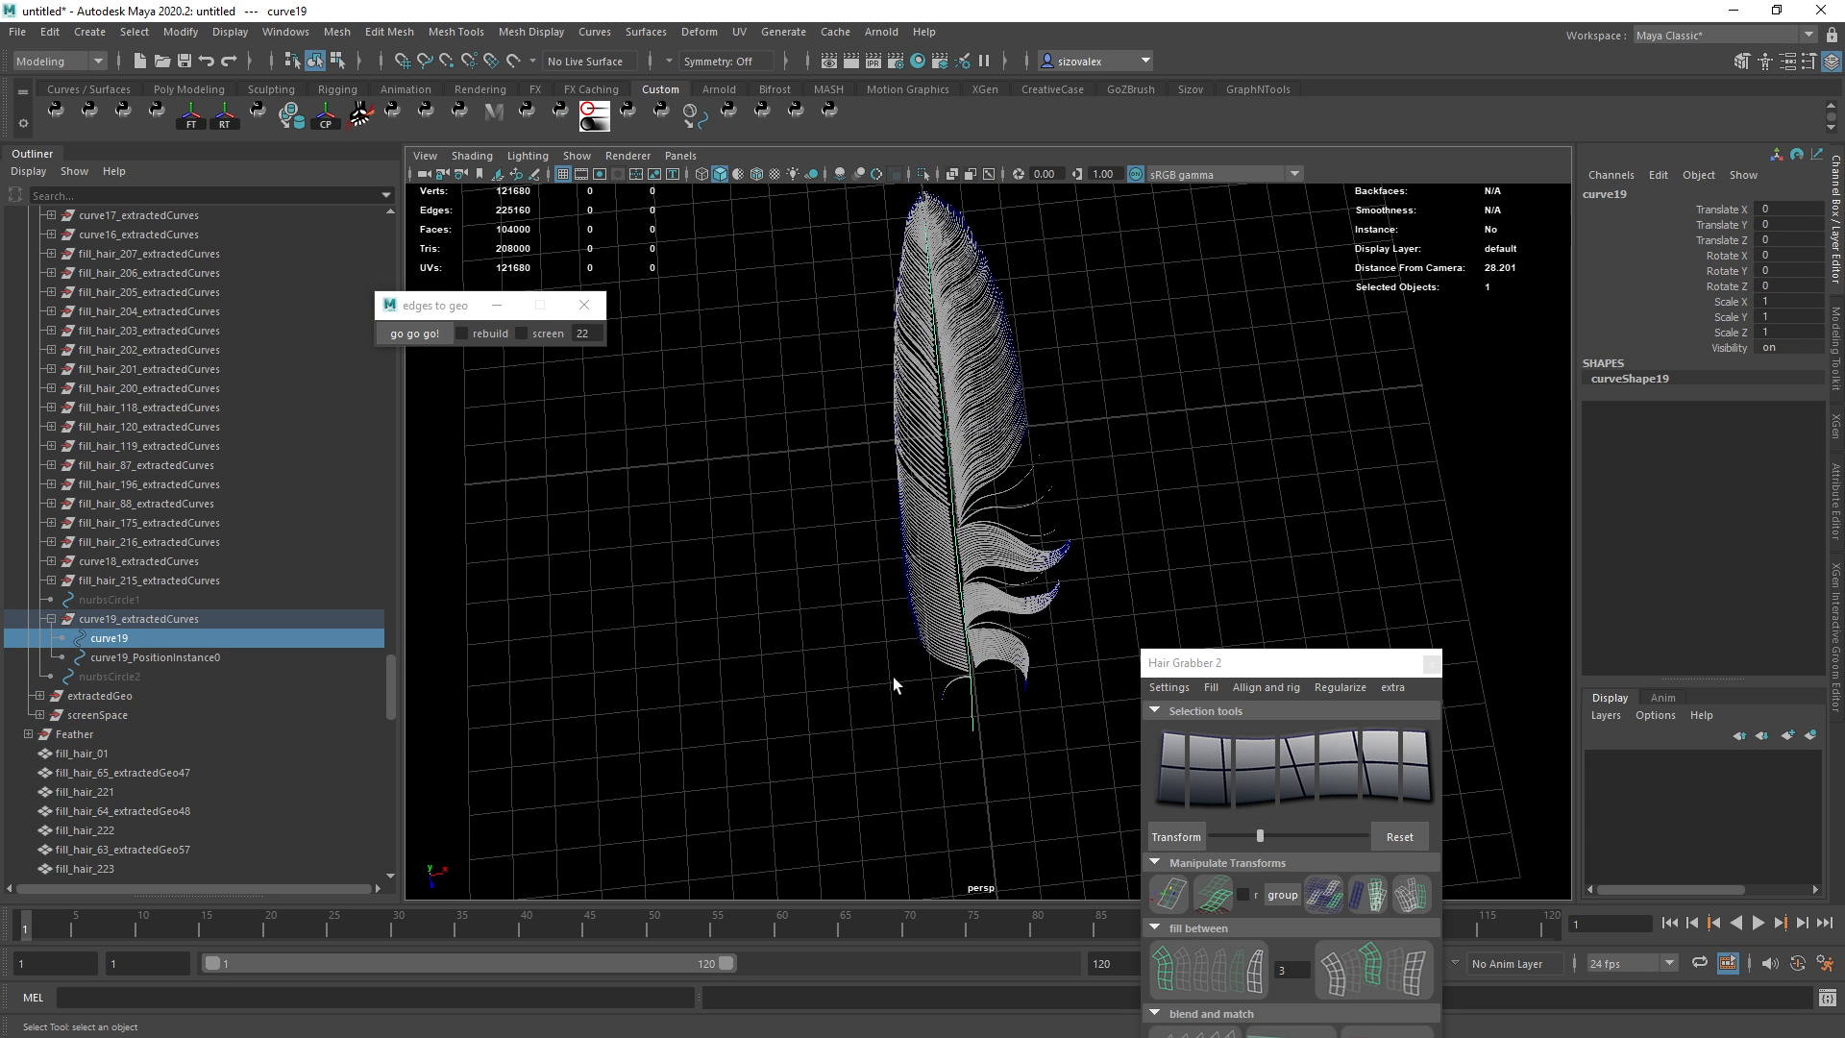
pyautogui.click(414, 334)
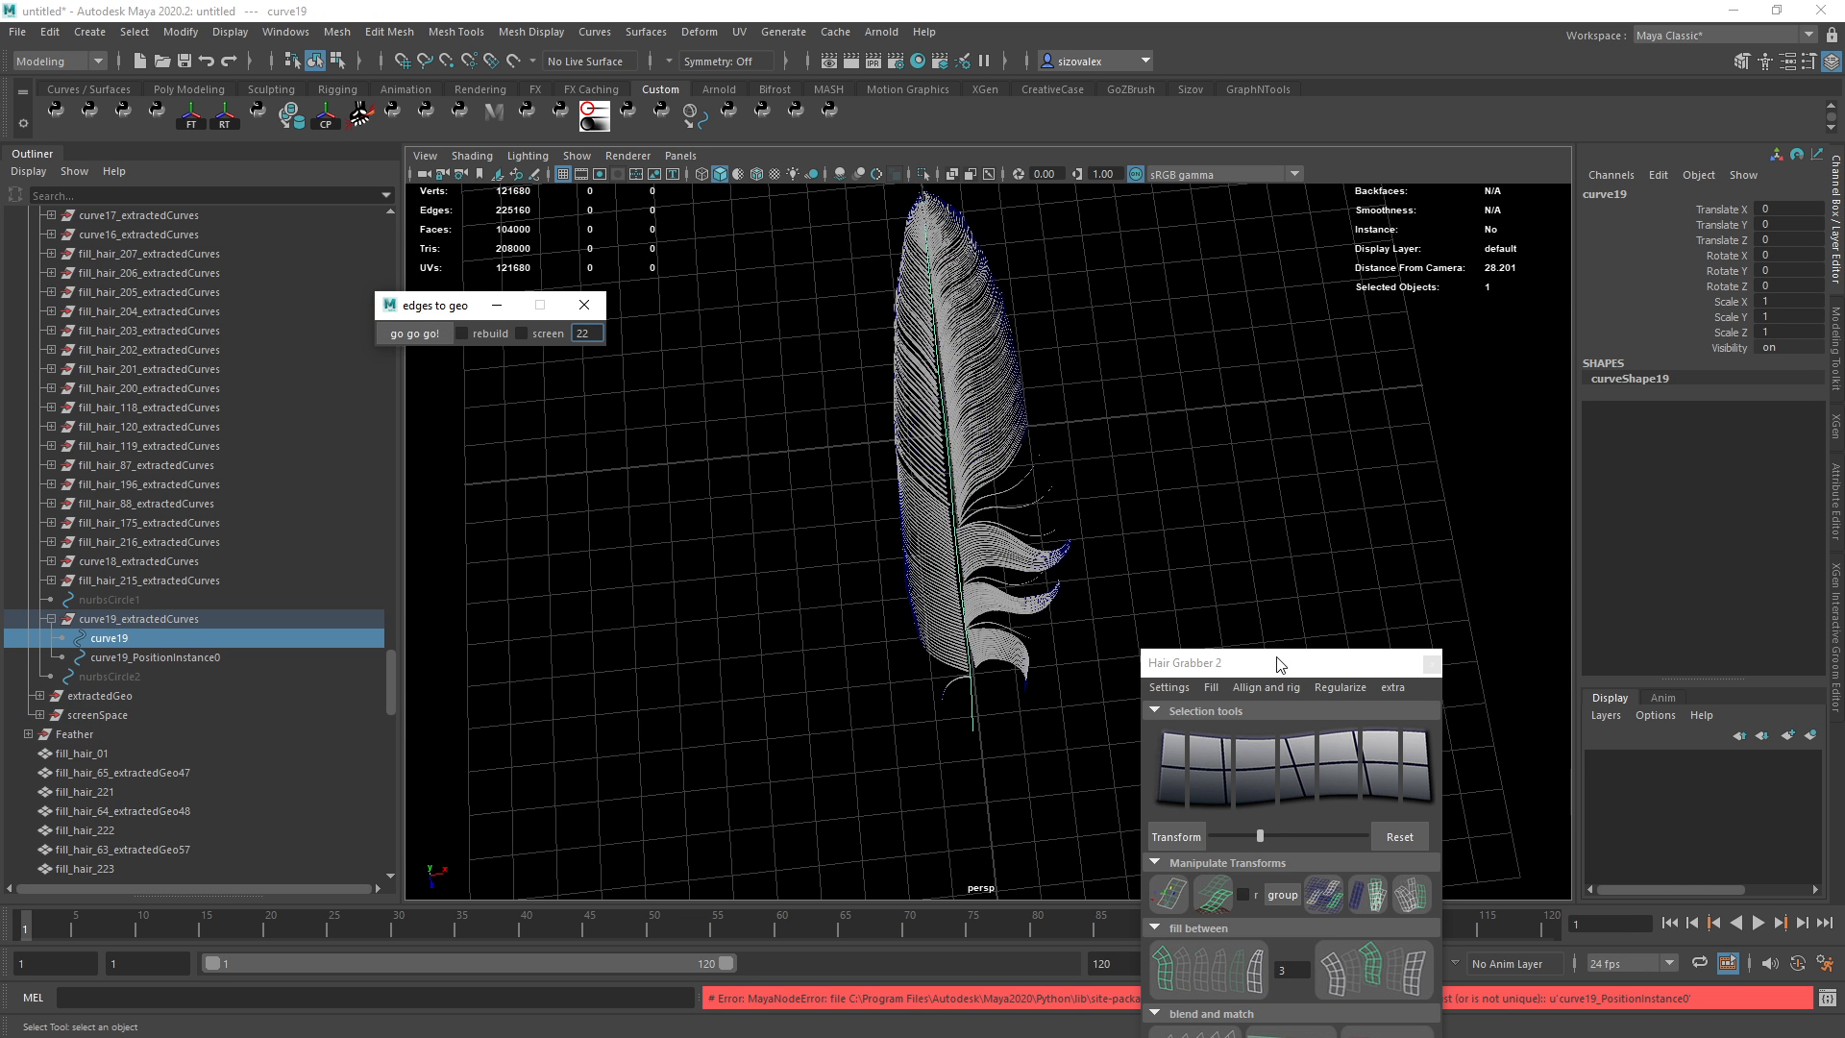
# Move the Hair Grabber window aside and delete curve19_PositionInstance0 from the curve19_extractedCurves group.
pyautogui.moveTo(1279, 663); pyautogui.dragTo(1458, 664)
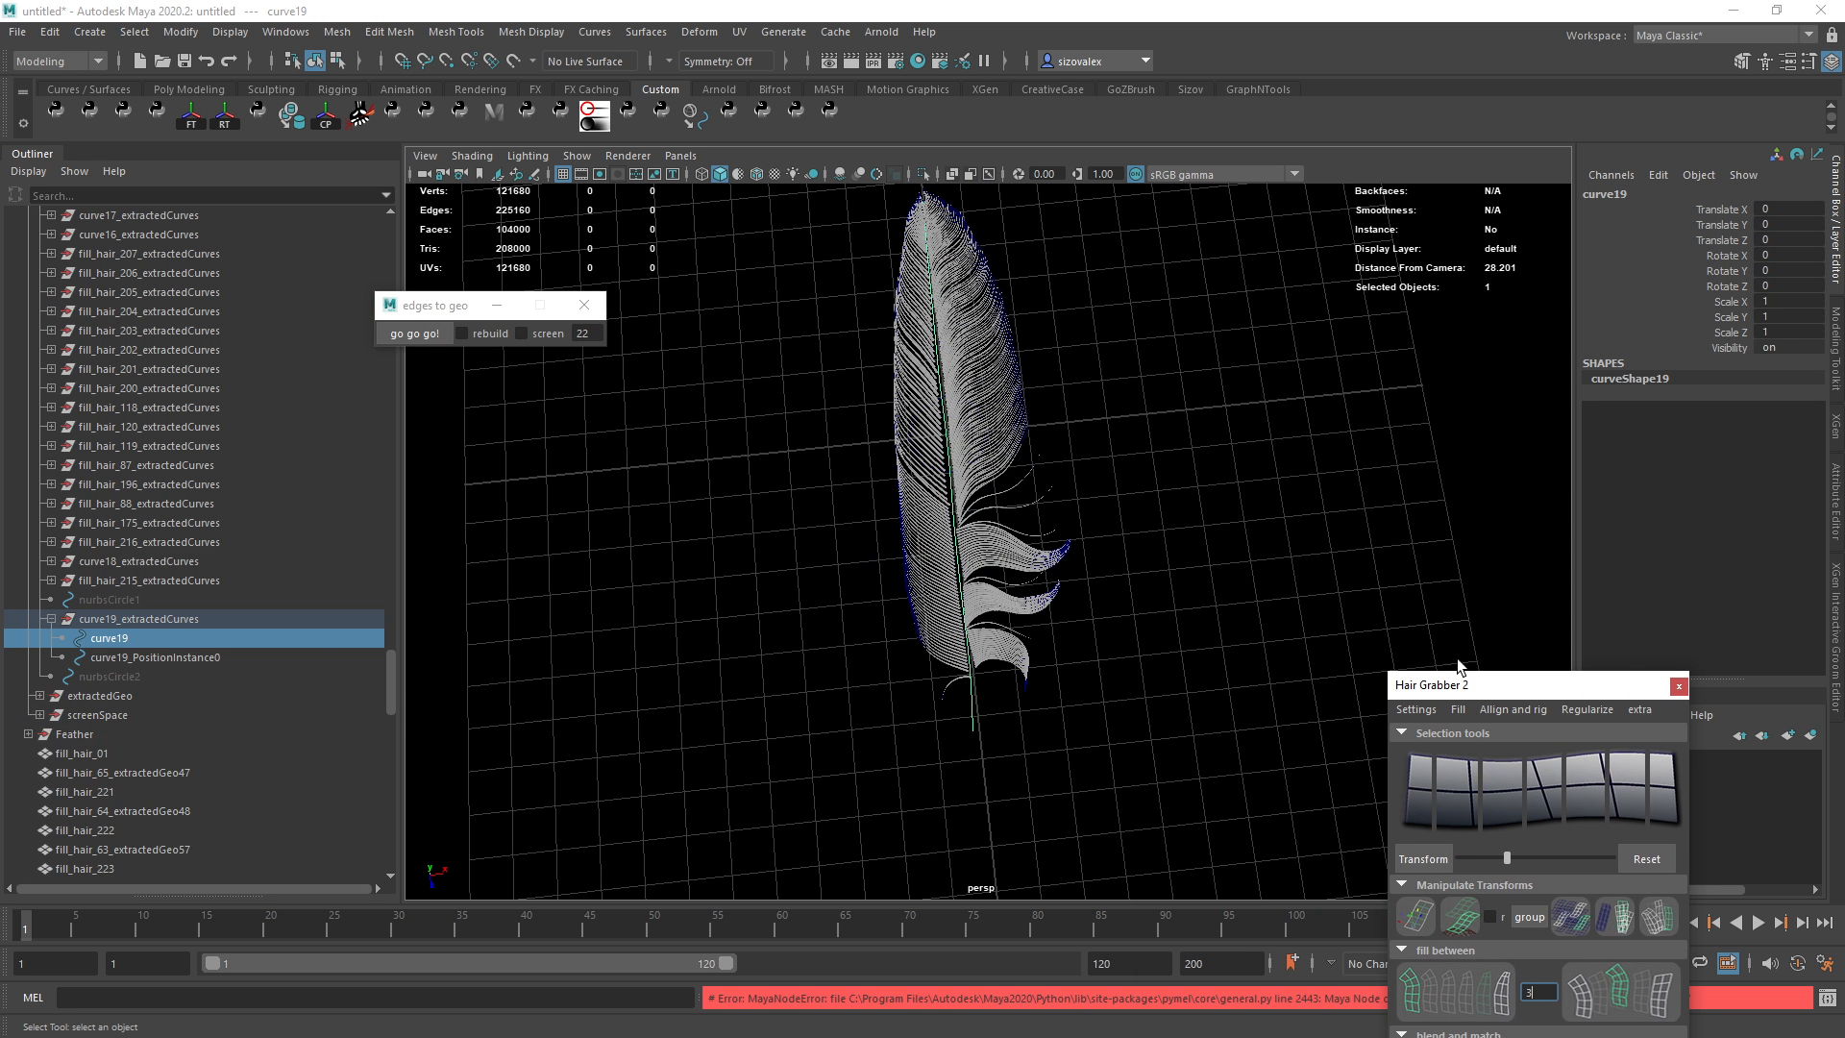
pyautogui.click(190, 657)
pyautogui.press('Delete')
# Unparent curve19 from its group and delete the empty curve19_extractedCurves group.
pyautogui.click(192, 638)
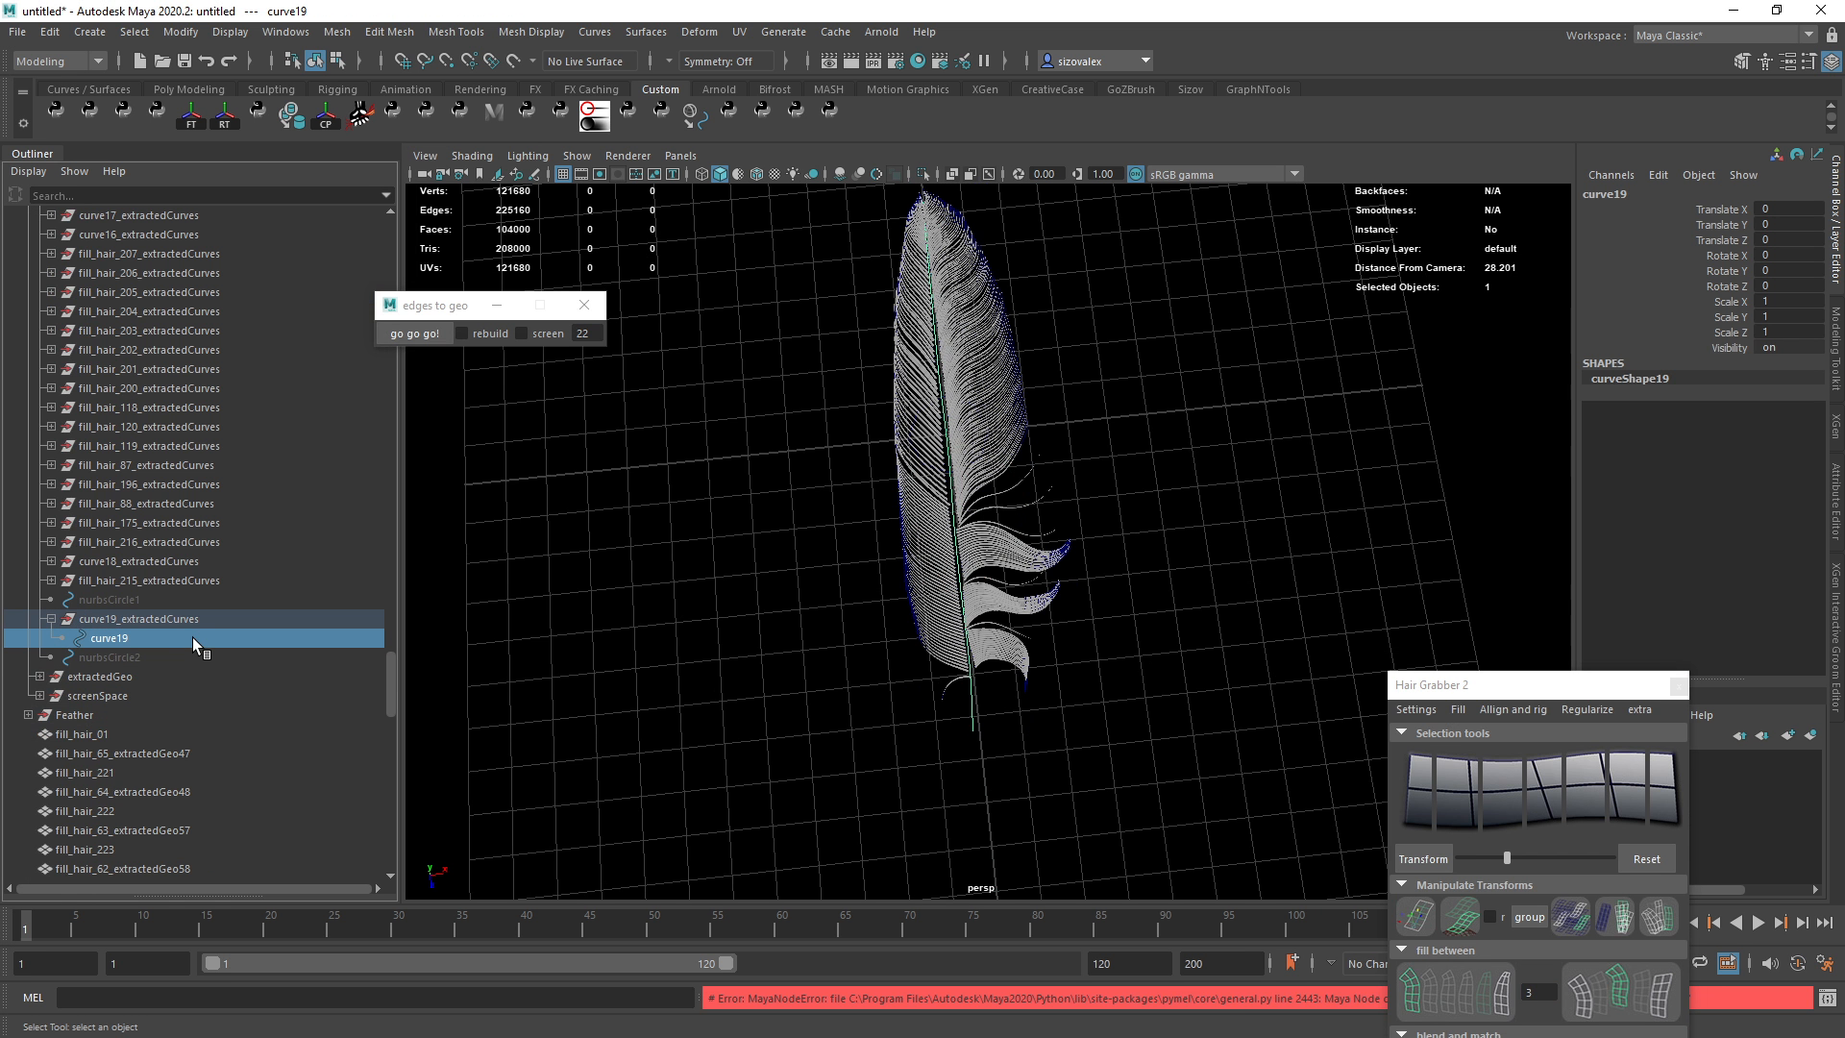
pyautogui.hotkey('shift', 'p')
pyautogui.click(177, 620)
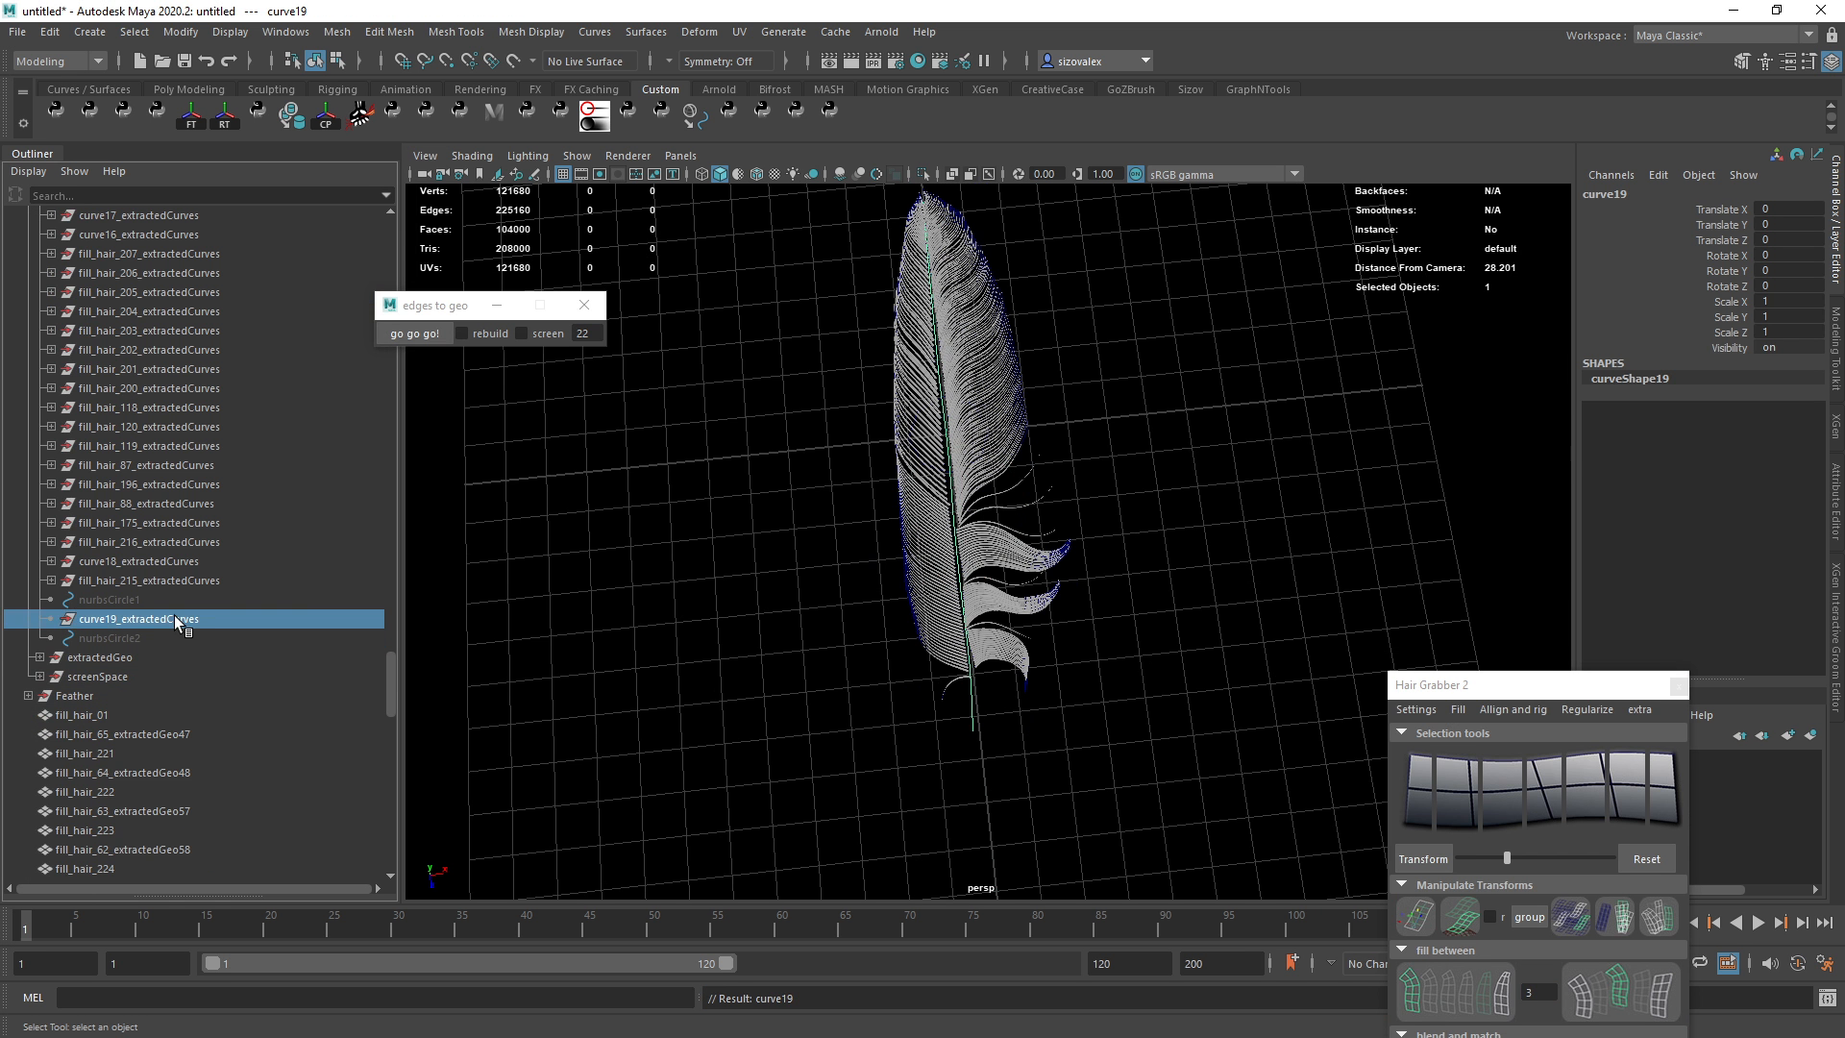
pyautogui.press('Delete')
# Generate a new shaft tube from the unparented curve19 with the edges to geo tool.
pyautogui.scroll(-15, 134, 720)
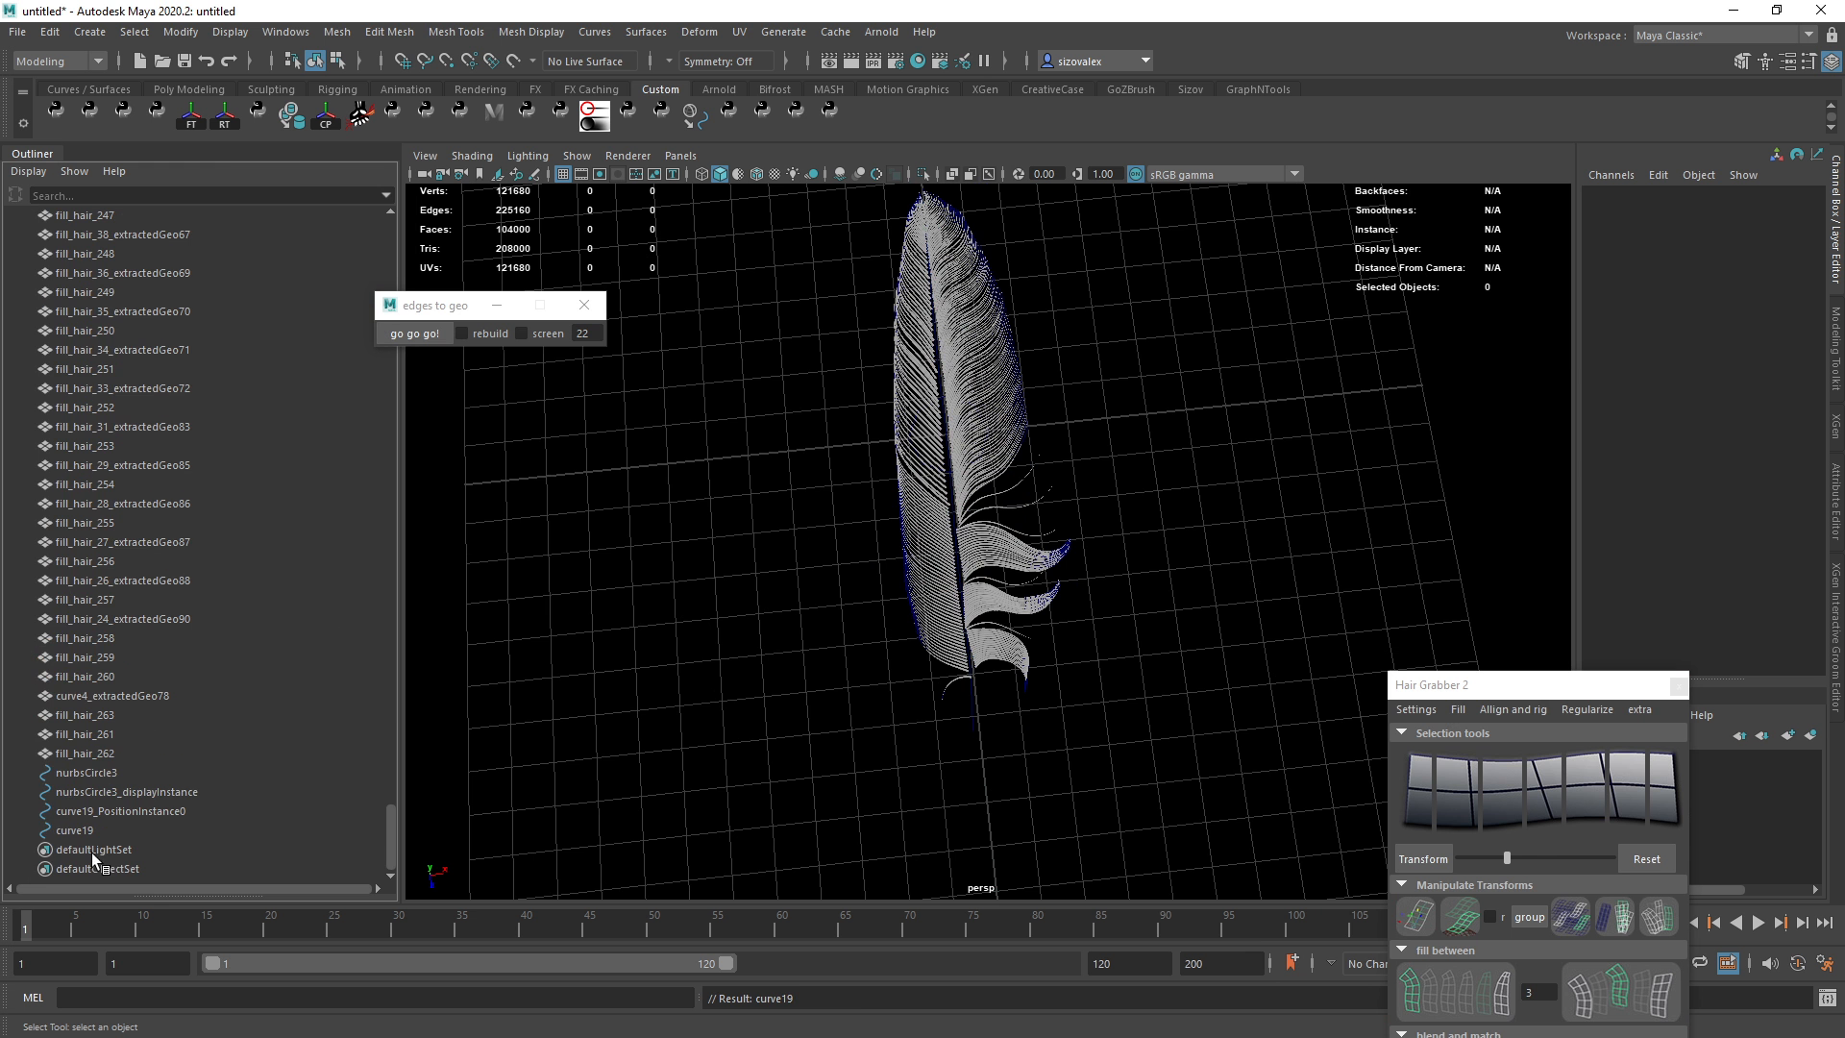
pyautogui.click(990, 724)
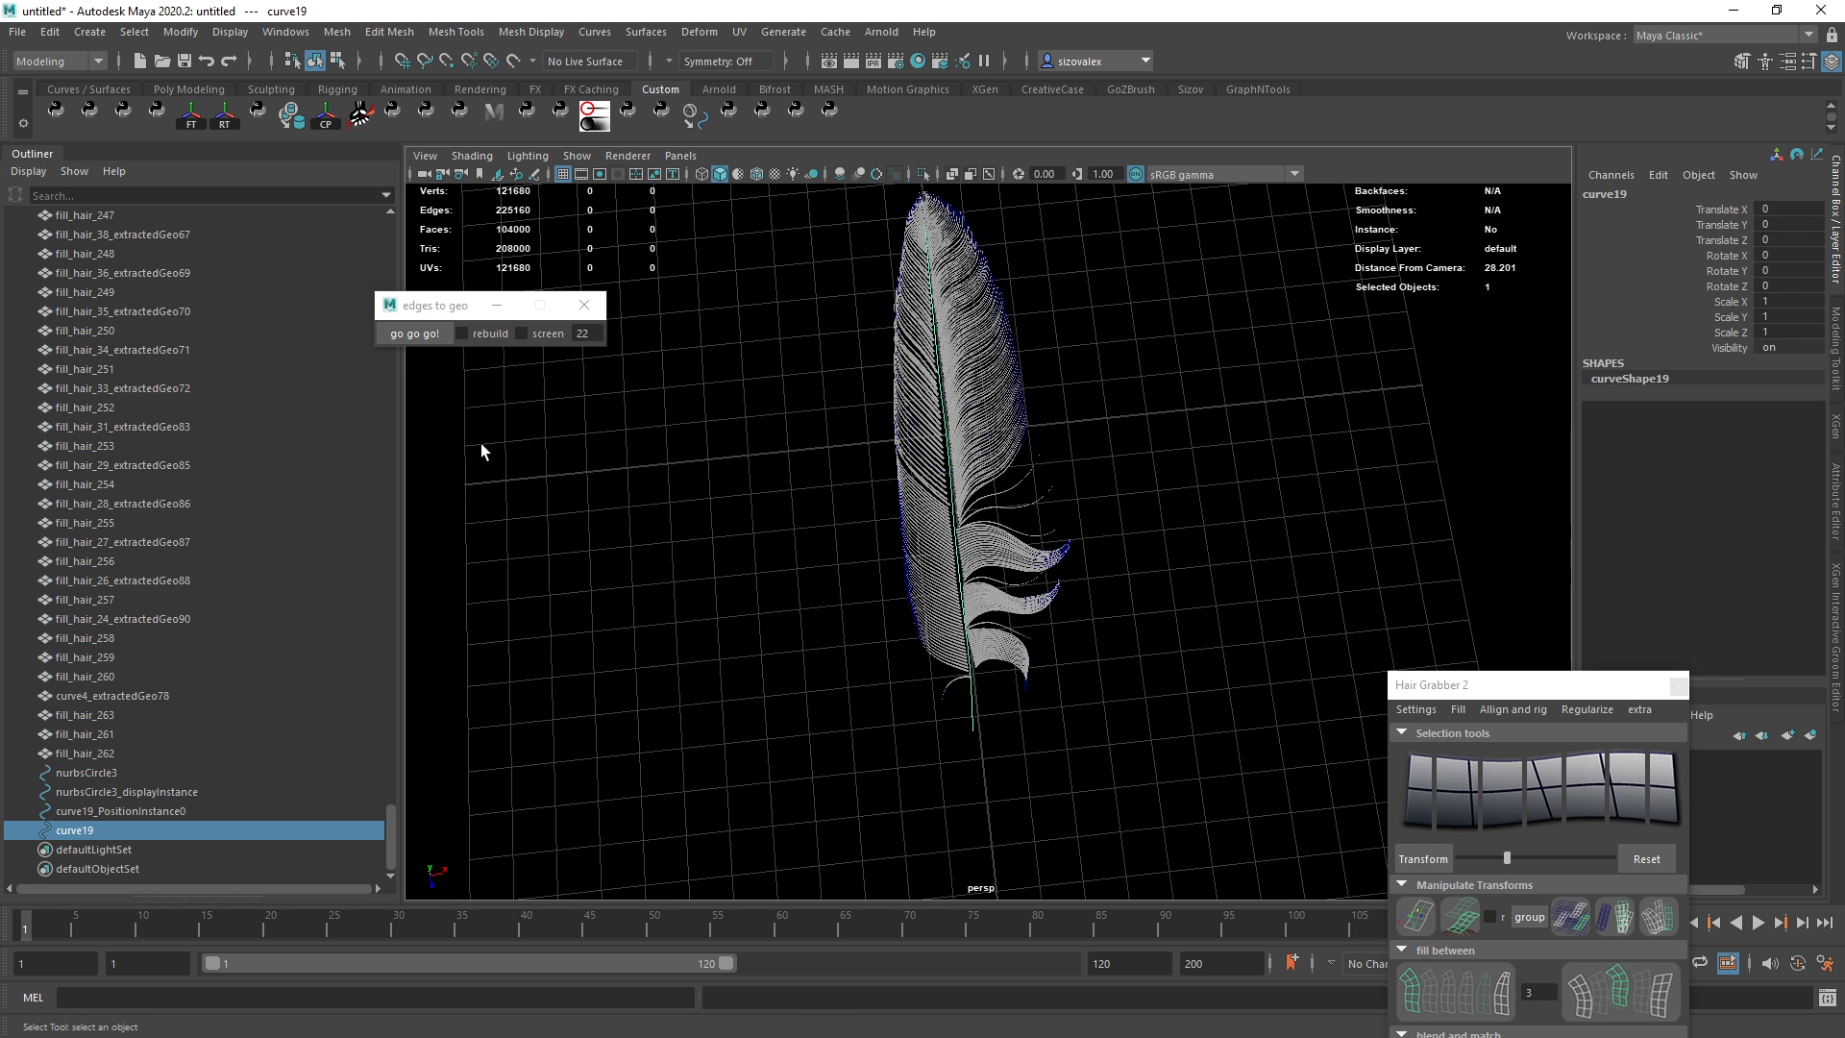
pyautogui.click(414, 333)
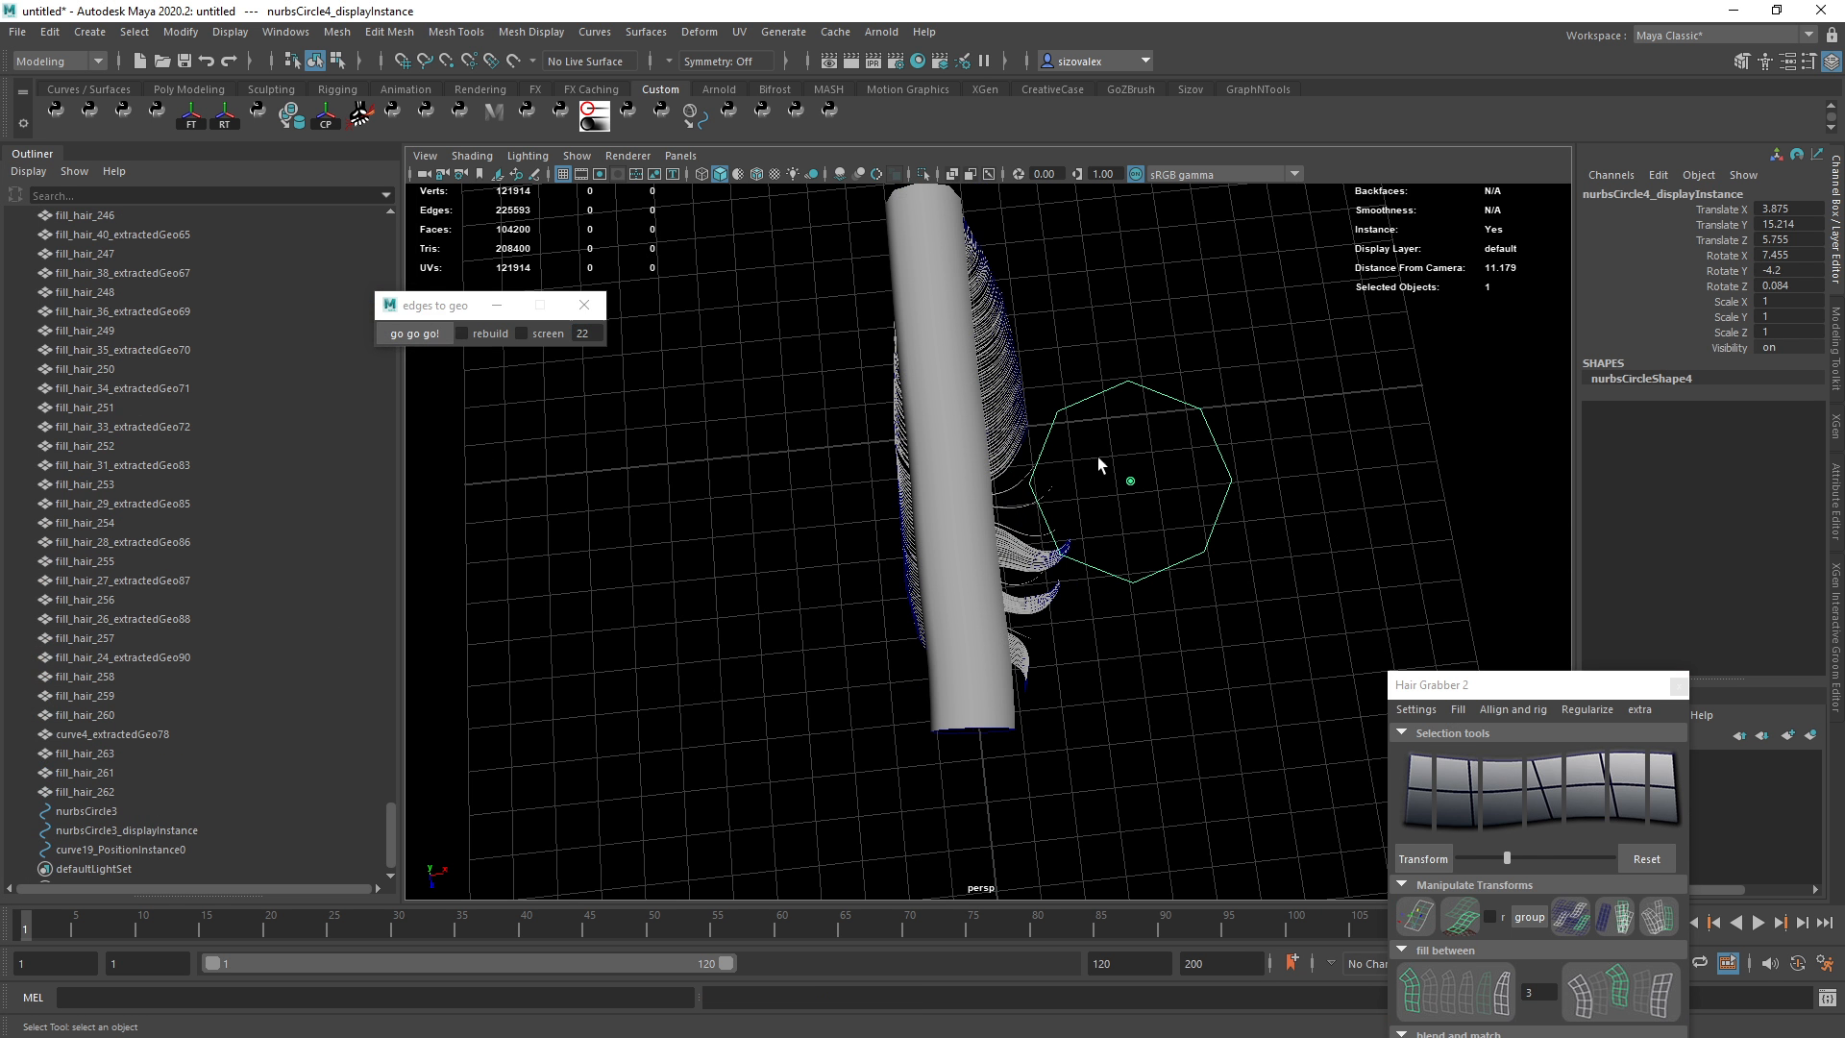
# Scale the new profile circle's control vertices down until the tube is a thin shaft, and switch the circle back to object selection.
pyautogui.press('r')
pyautogui.moveTo(1108, 465); pyautogui.dragTo(1100, 444, button='right')
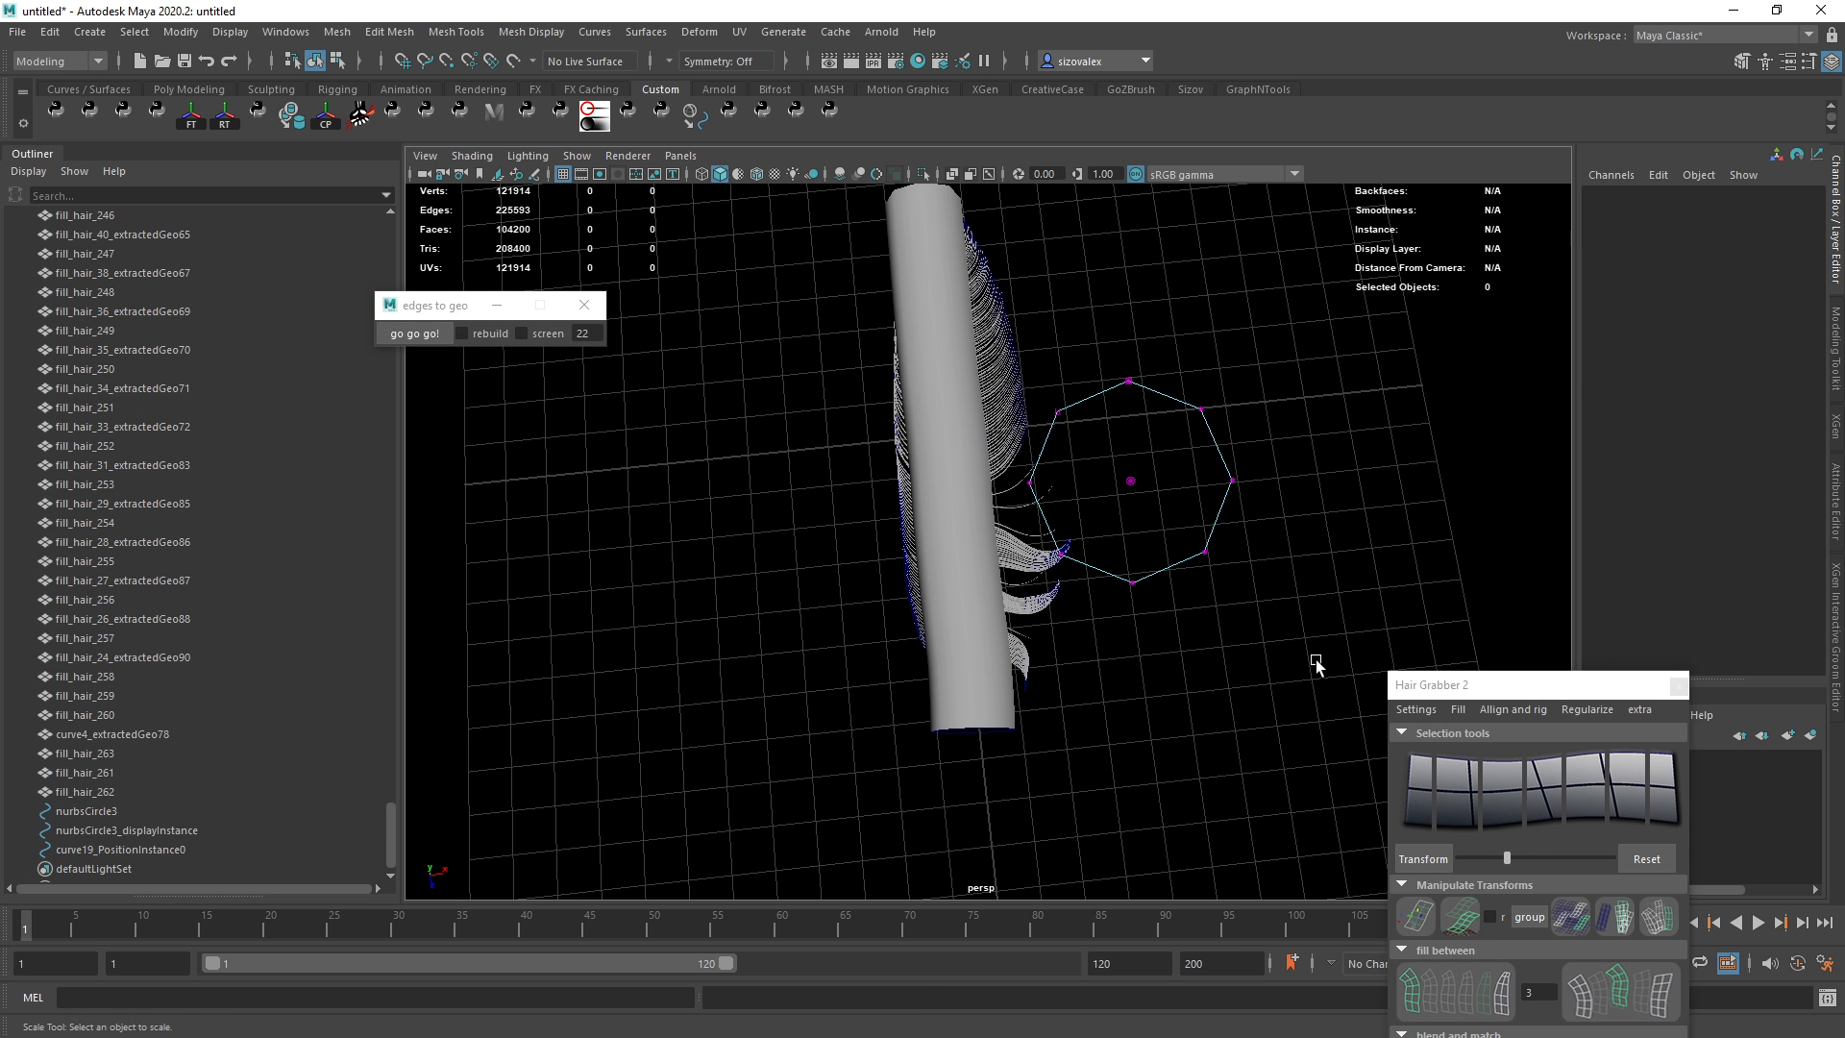
pyautogui.moveTo(1133, 483); pyautogui.dragTo(996, 458)
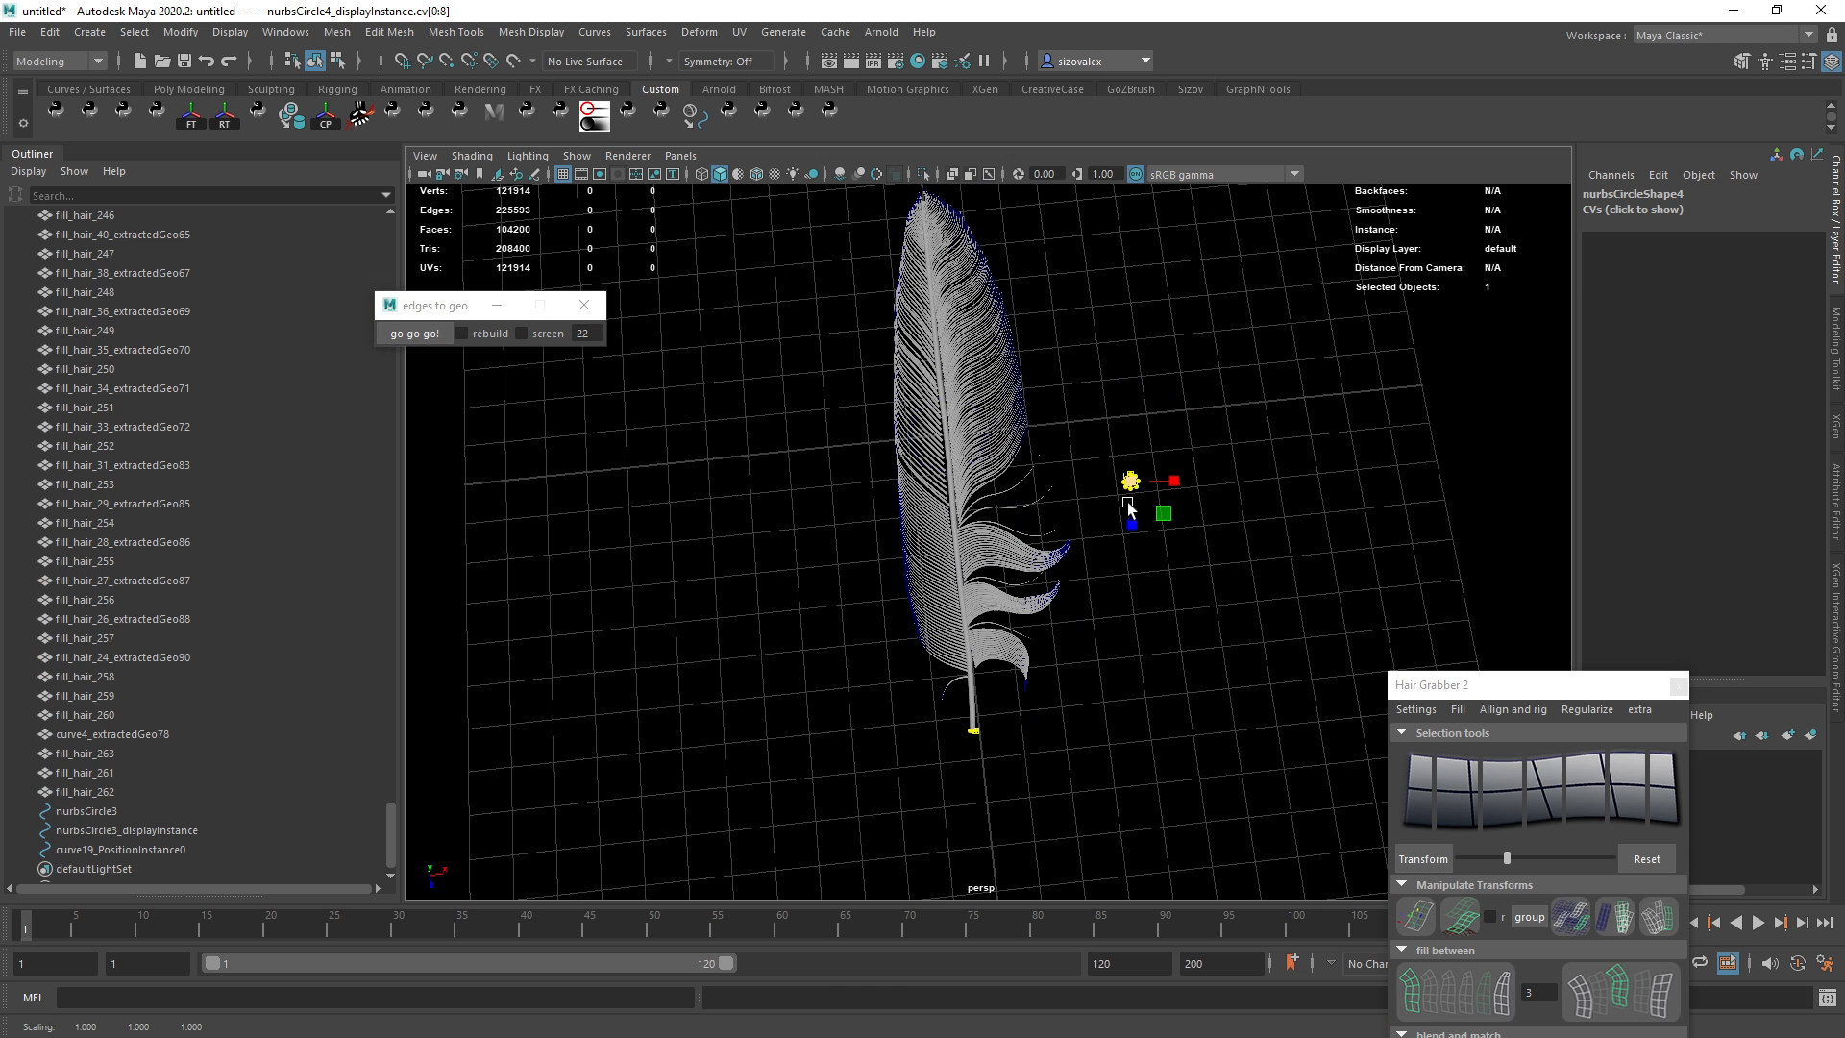
pyautogui.moveTo(1128, 477); pyautogui.dragTo(1130, 479)
pyautogui.press('q')
pyautogui.moveTo(1130, 480); pyautogui.dragTo(1174, 473, button='right')
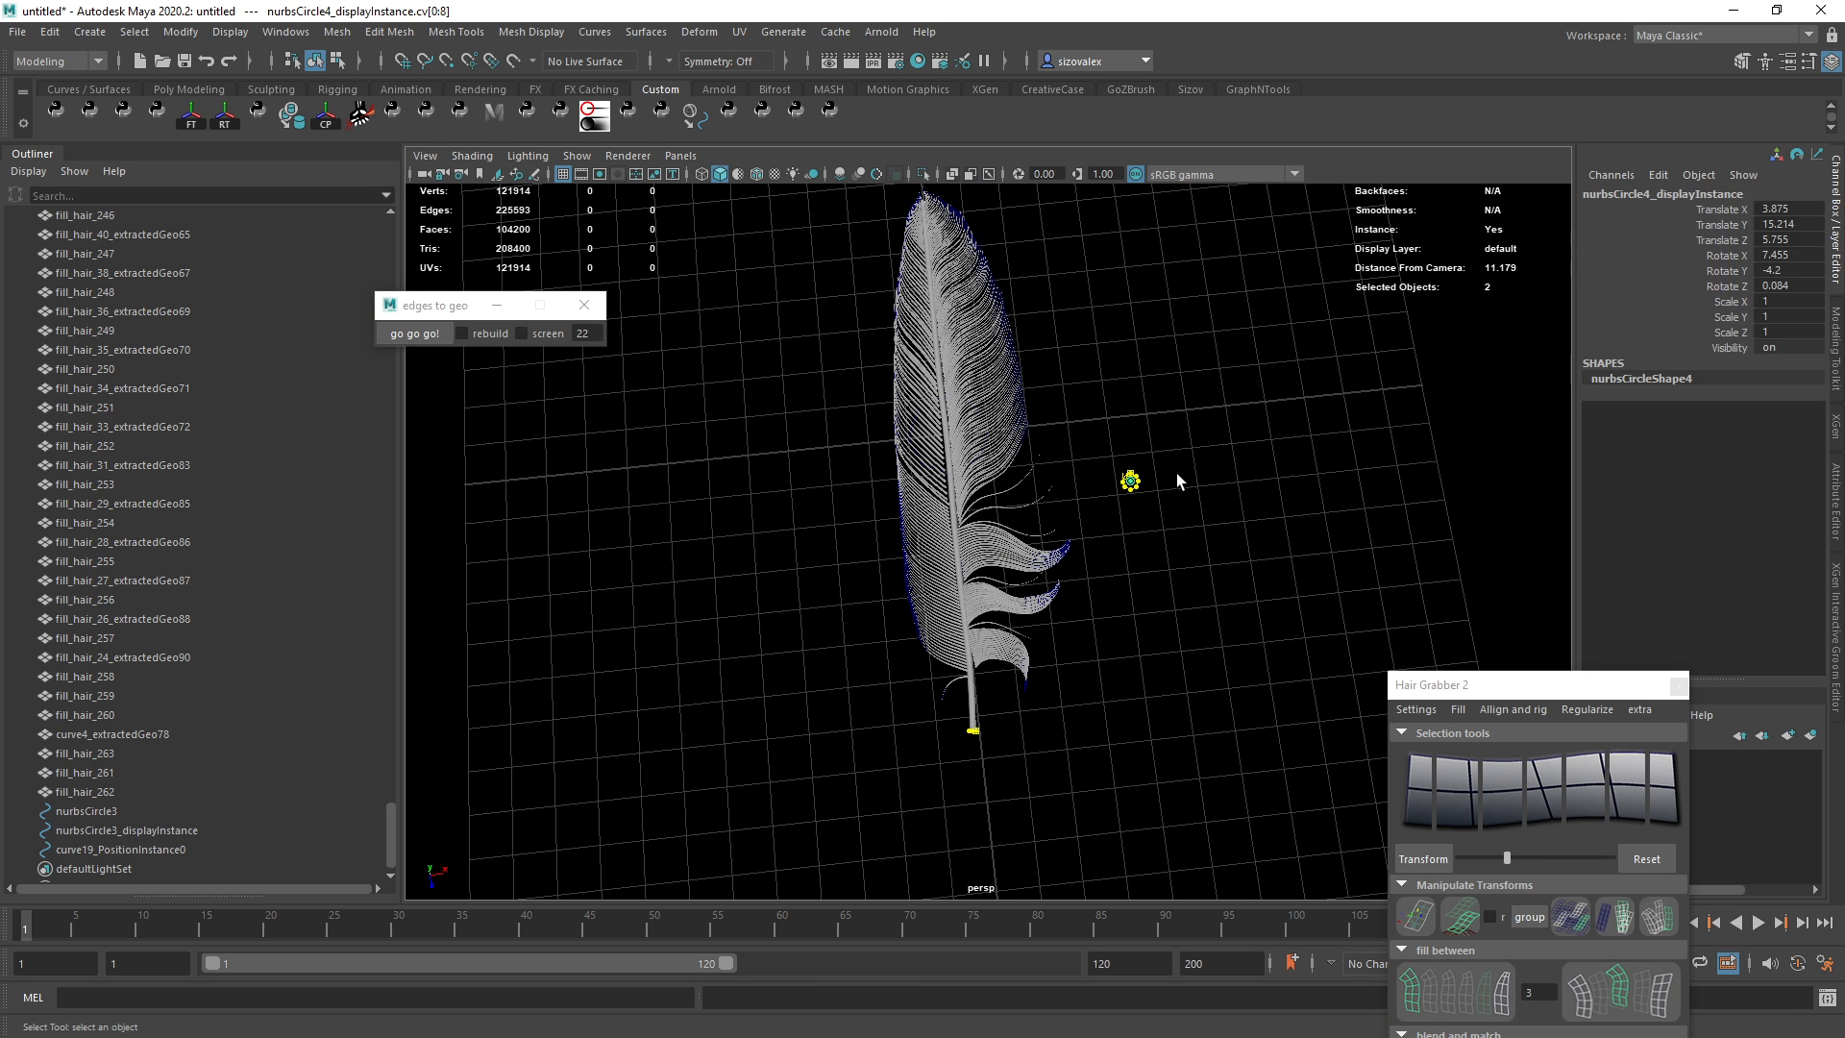
# Taper the shaft tube along the feather by setting its extrude Scale to 0.15.
pyautogui.click(1177, 474)
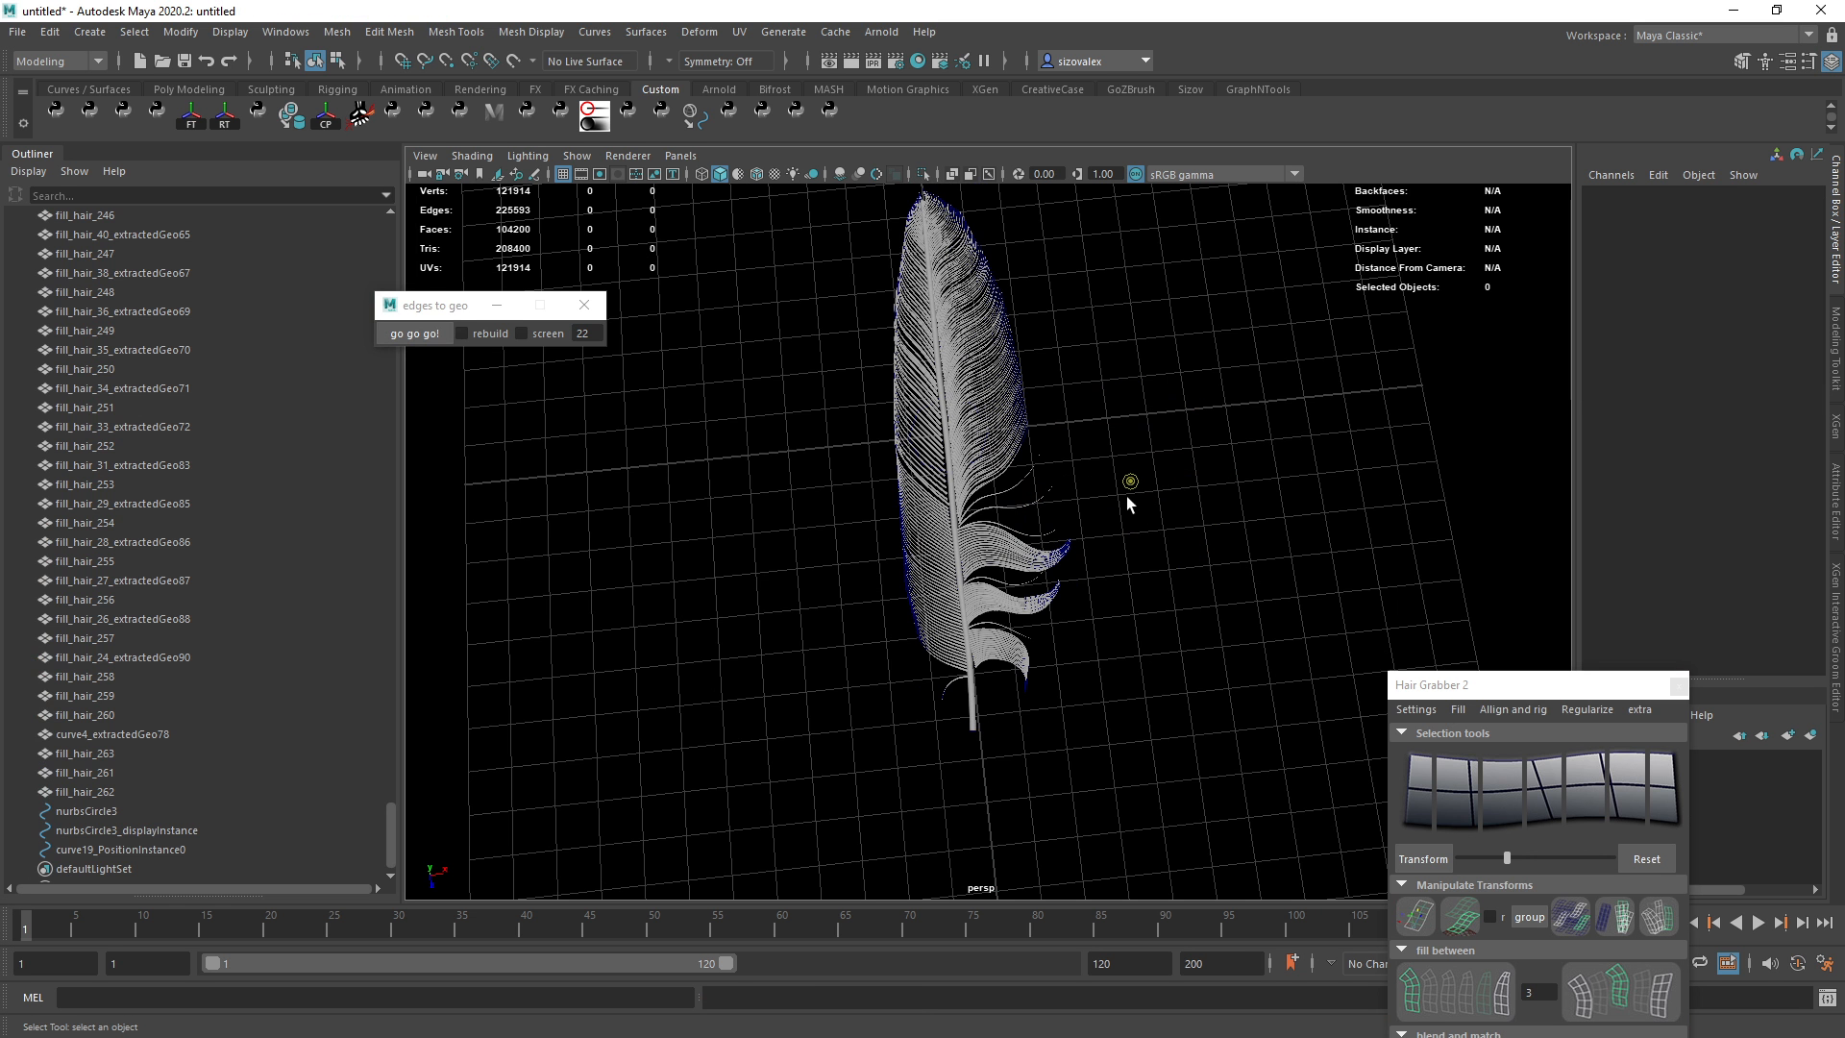
pyautogui.click(978, 690)
pyautogui.click(1634, 409)
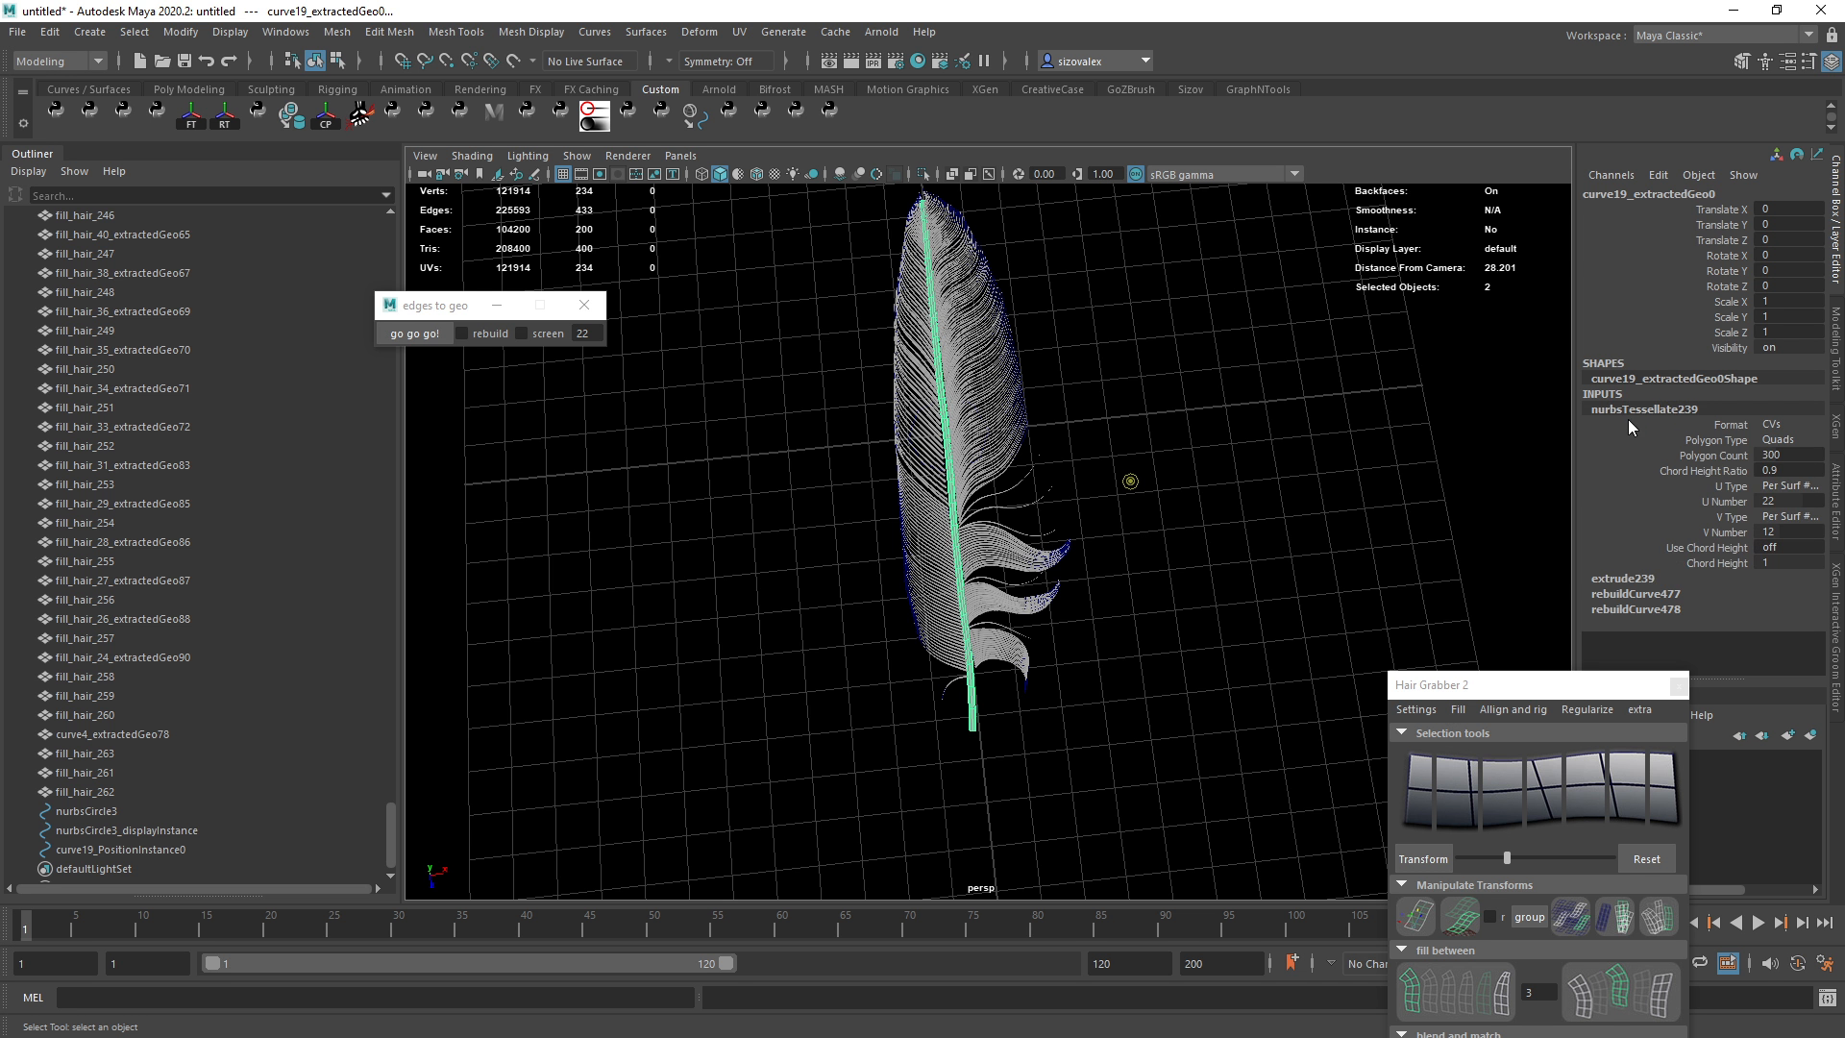
pyautogui.click(1653, 576)
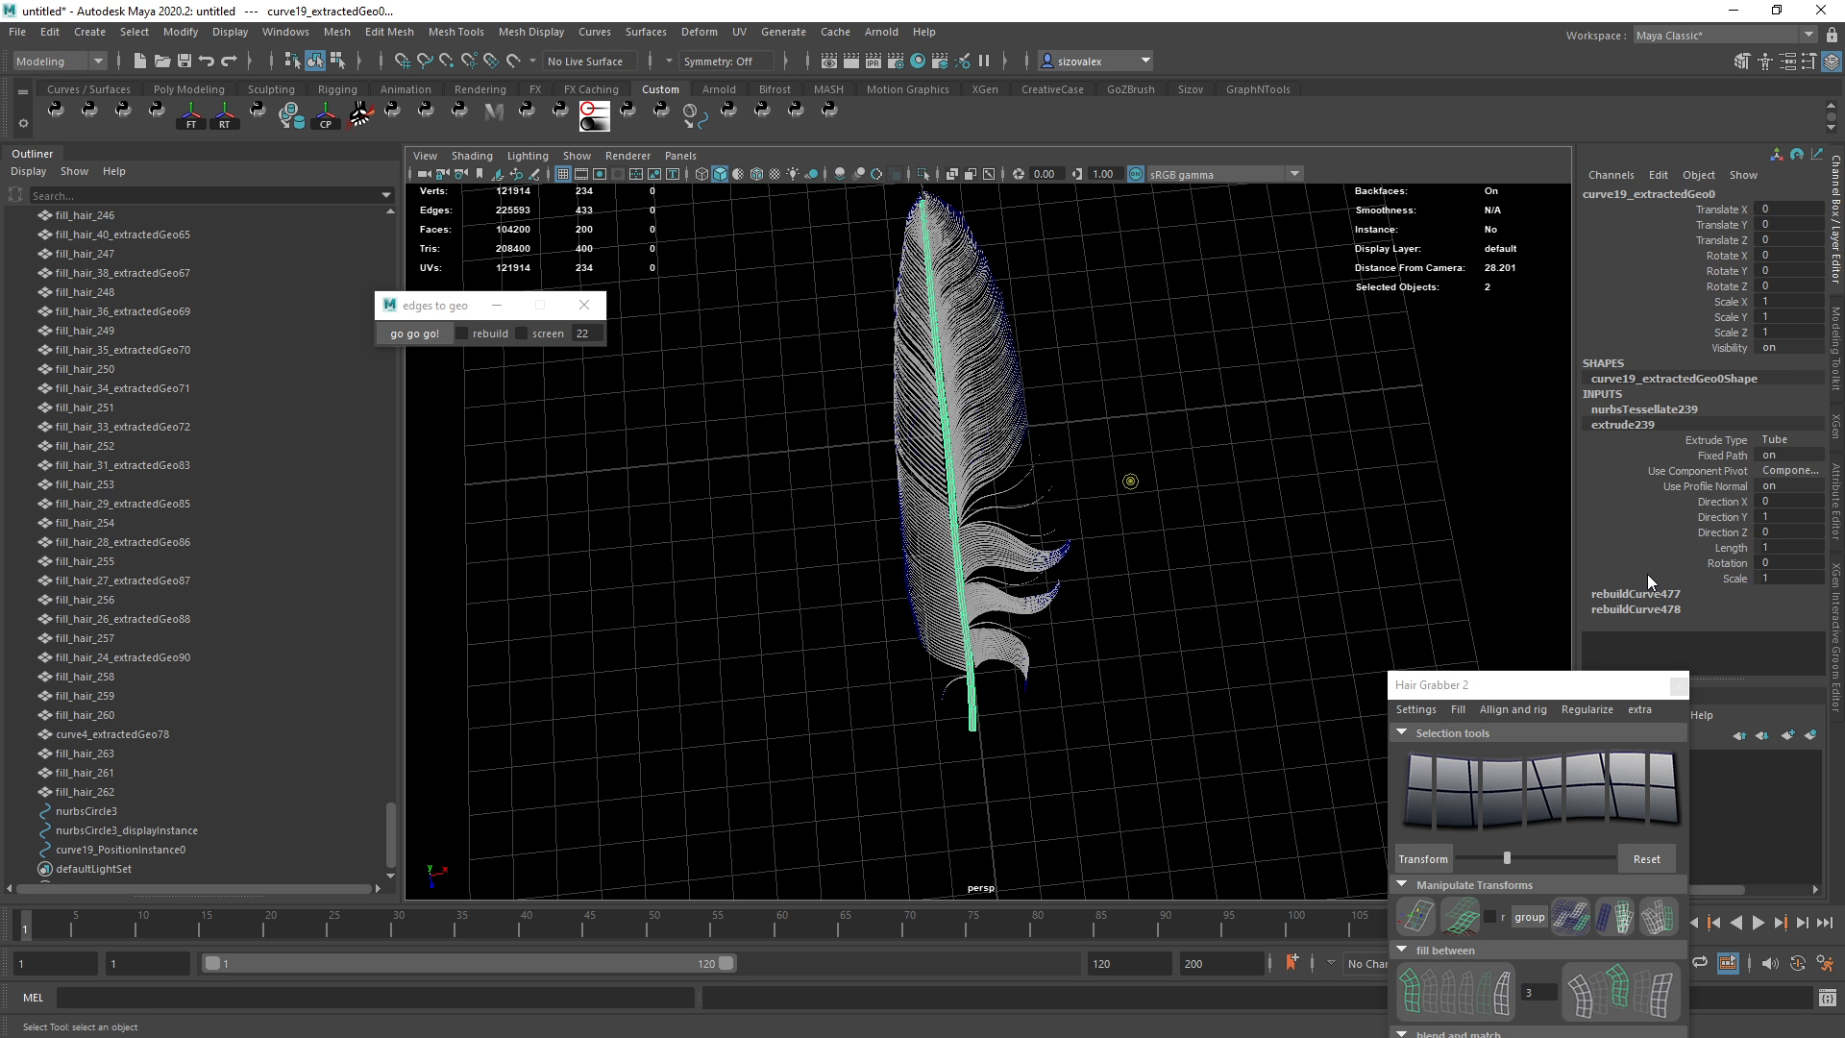
pyautogui.click(1788, 579)
pyautogui.write('0')
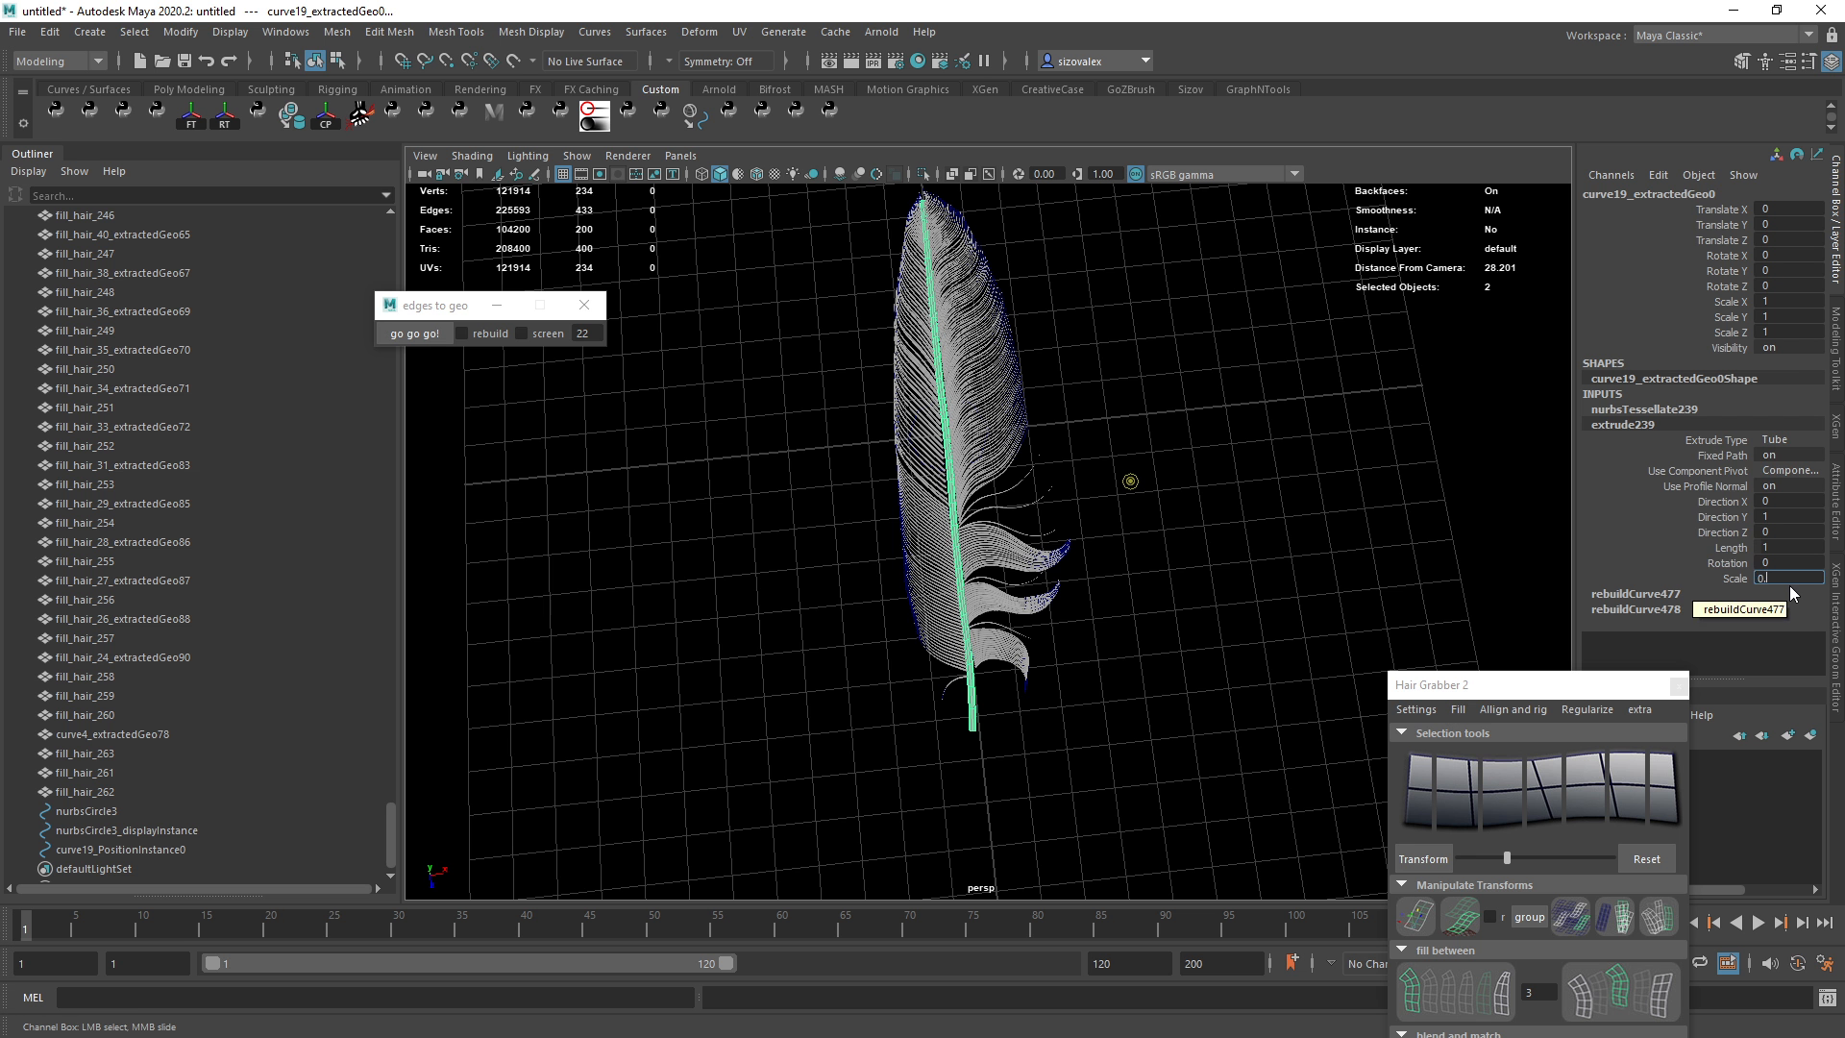
pyautogui.write('.15')
pyautogui.press('Return')
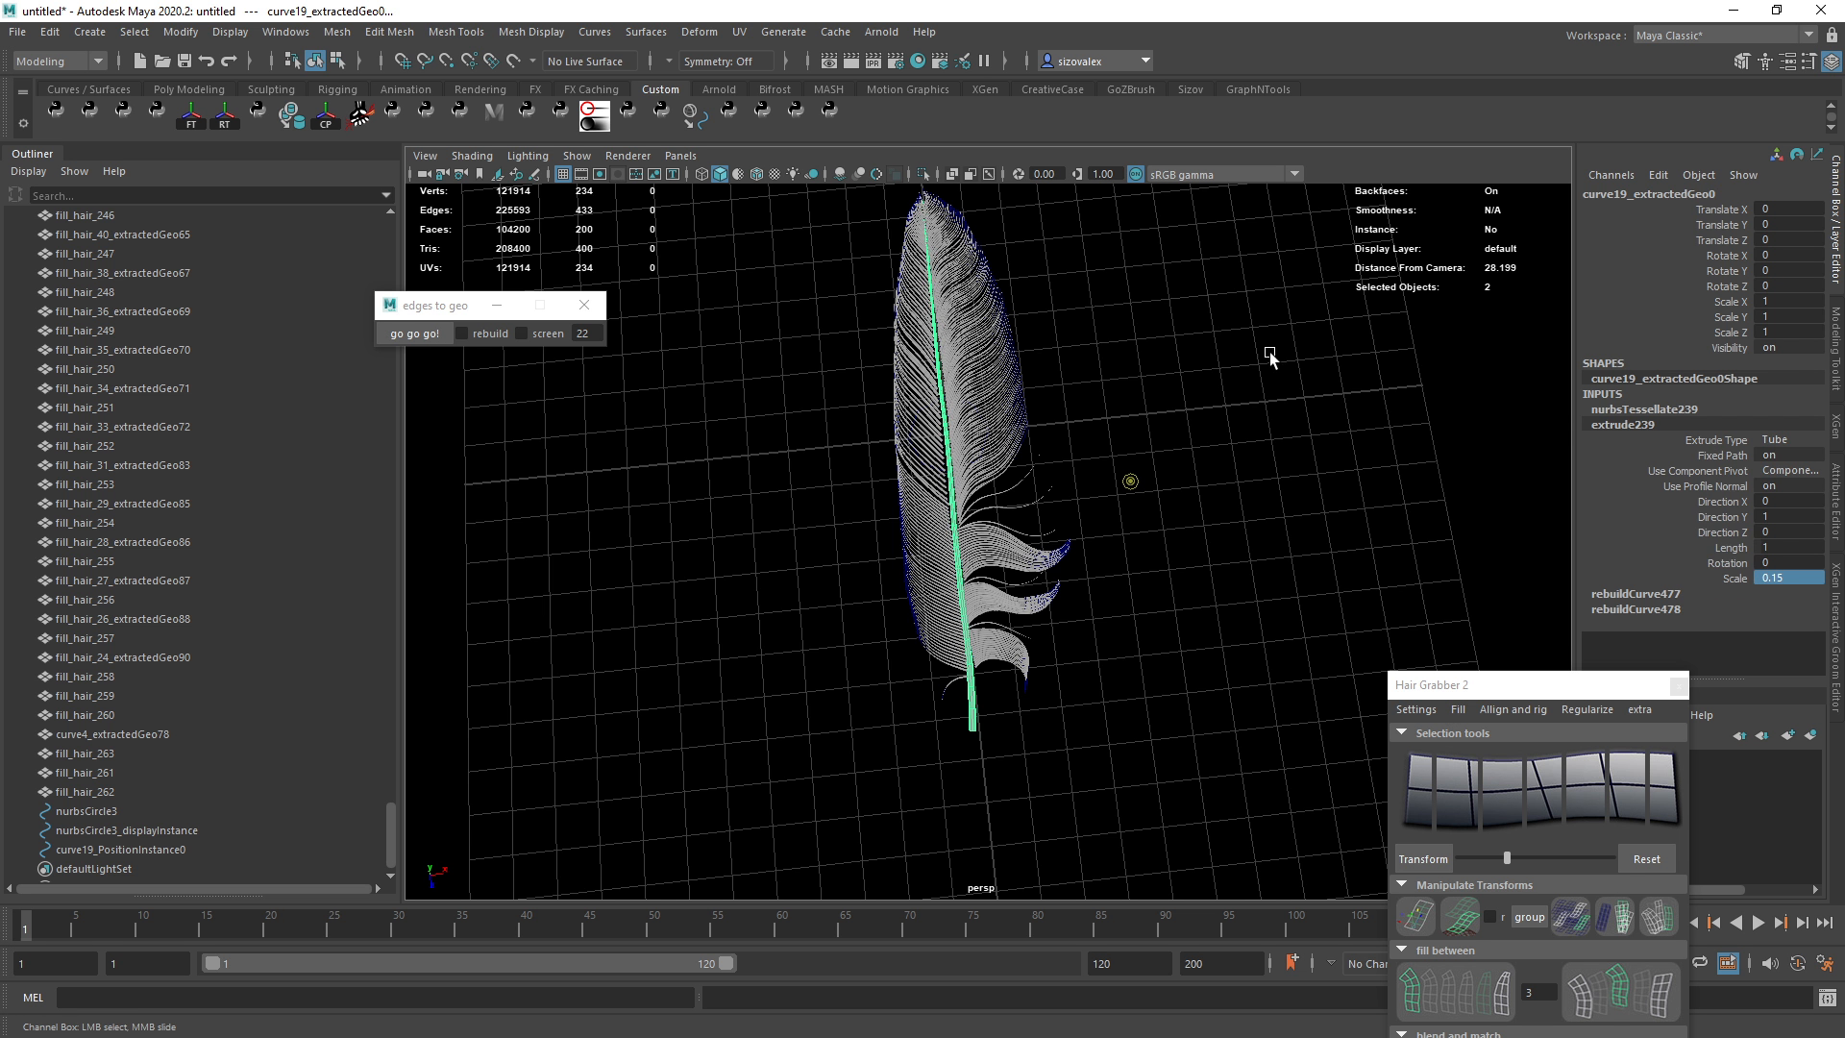
# Duplicate the tapered shaft tube and hide the Tuber group.
pyautogui.click(1106, 516)
pyautogui.click(974, 716)
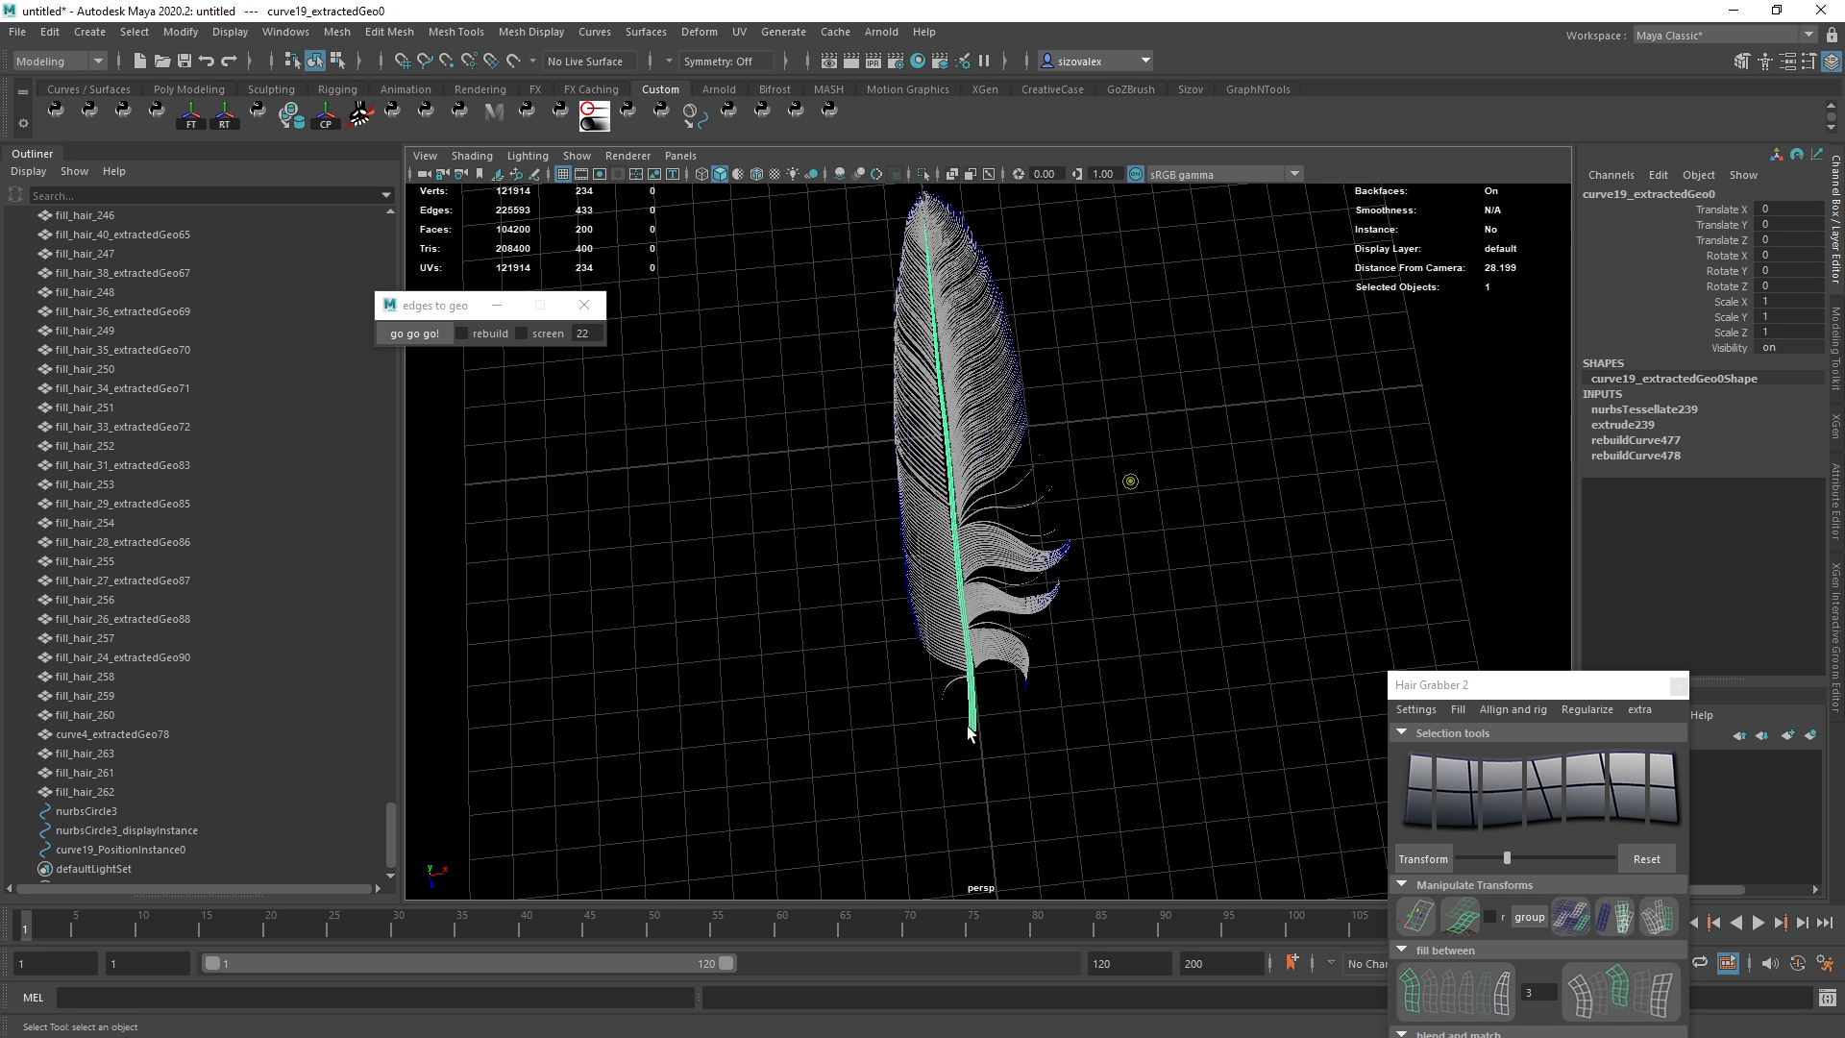
pyautogui.hotkey('ctrl', 'd')
pyautogui.scroll(20, 192, 370)
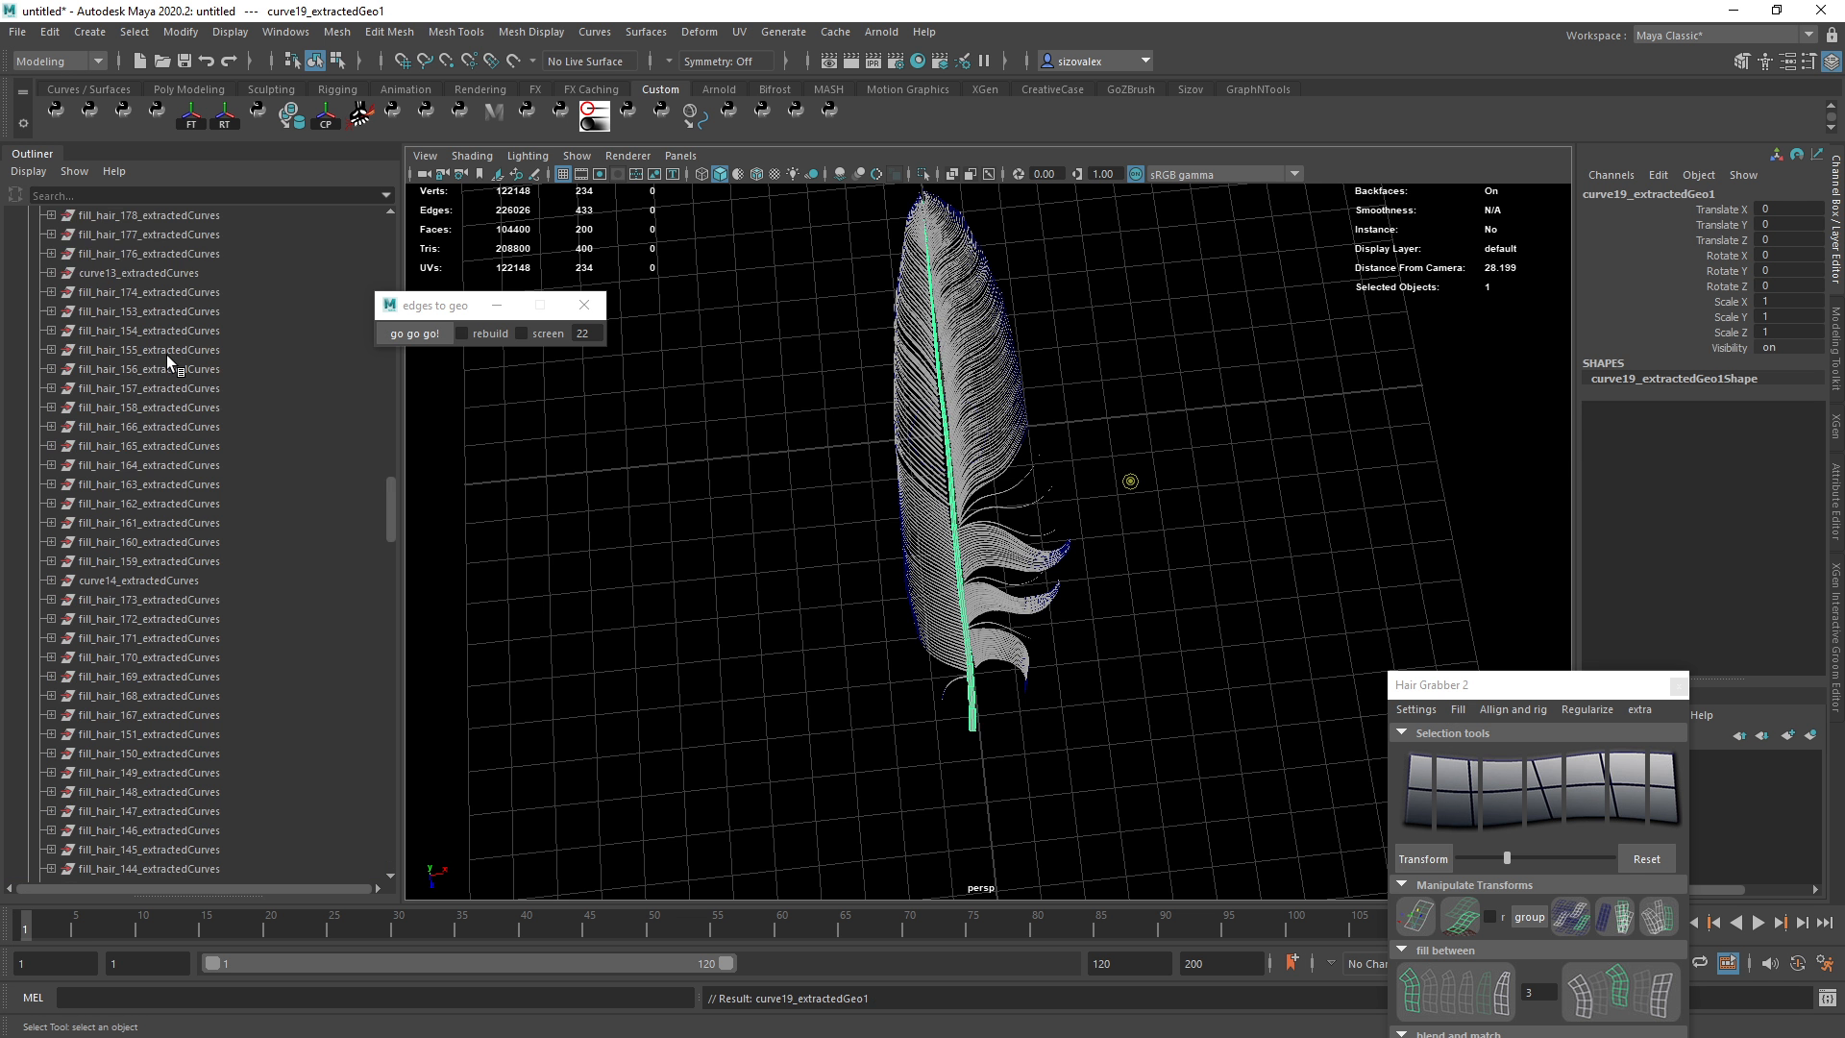
pyautogui.click(37, 311)
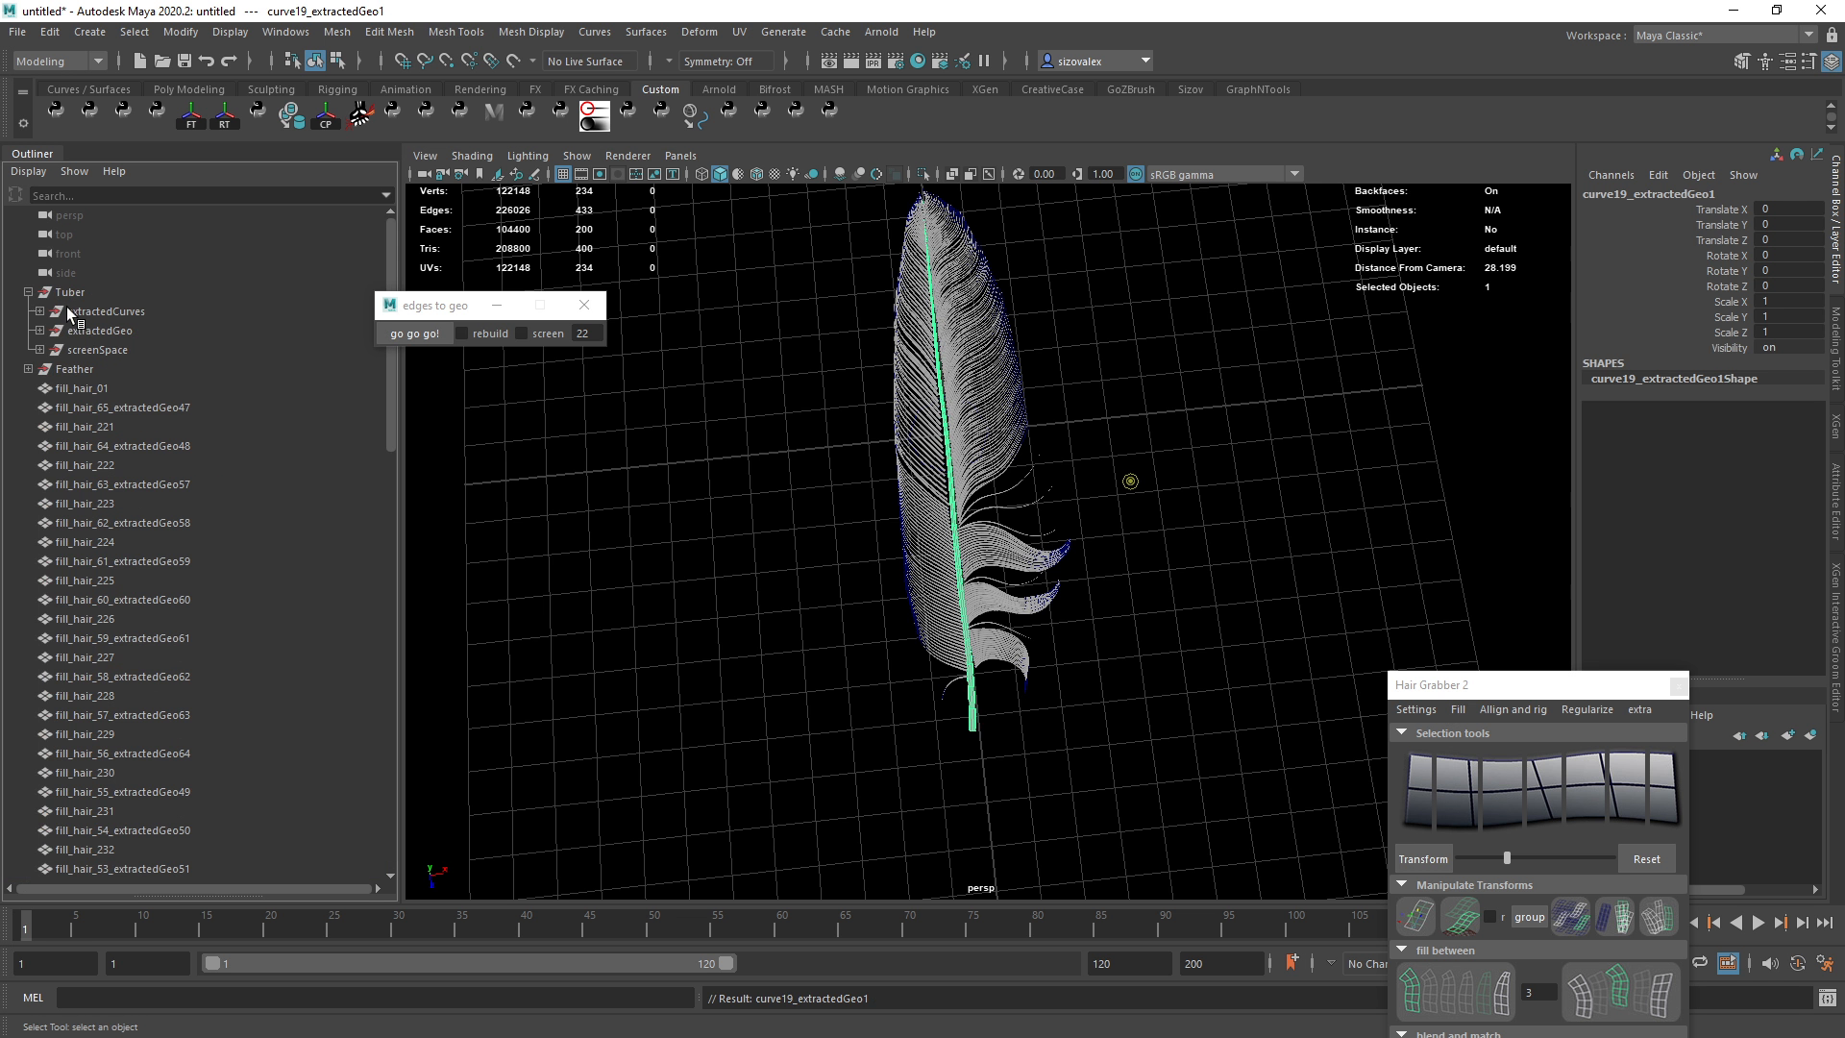
pyautogui.click(71, 292)
pyautogui.hotkey('ctrl', 'h')
# Flare the base of the duplicated shaft by rotating and scaling its end vertices with soft selection.
pyautogui.moveTo(964, 740); pyautogui.dragTo(1013, 745)
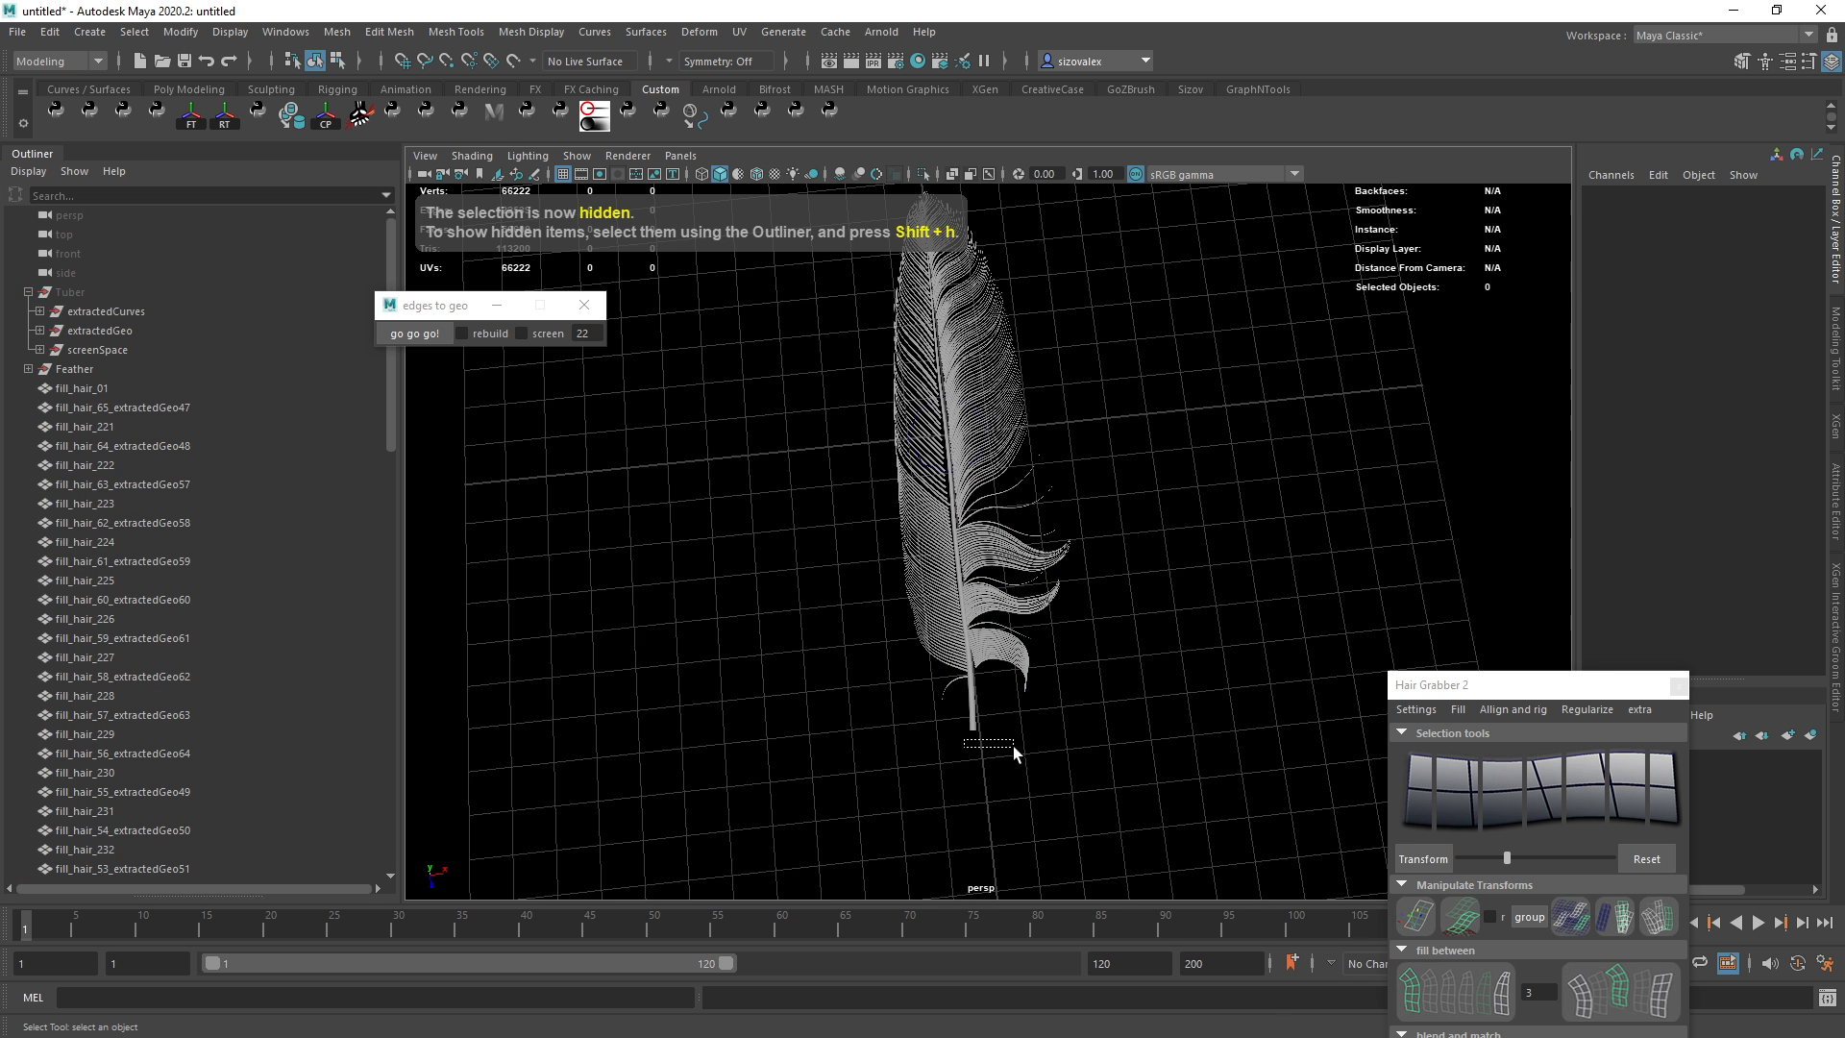
pyautogui.click(980, 725)
pyautogui.scroll(10, 1126, 709)
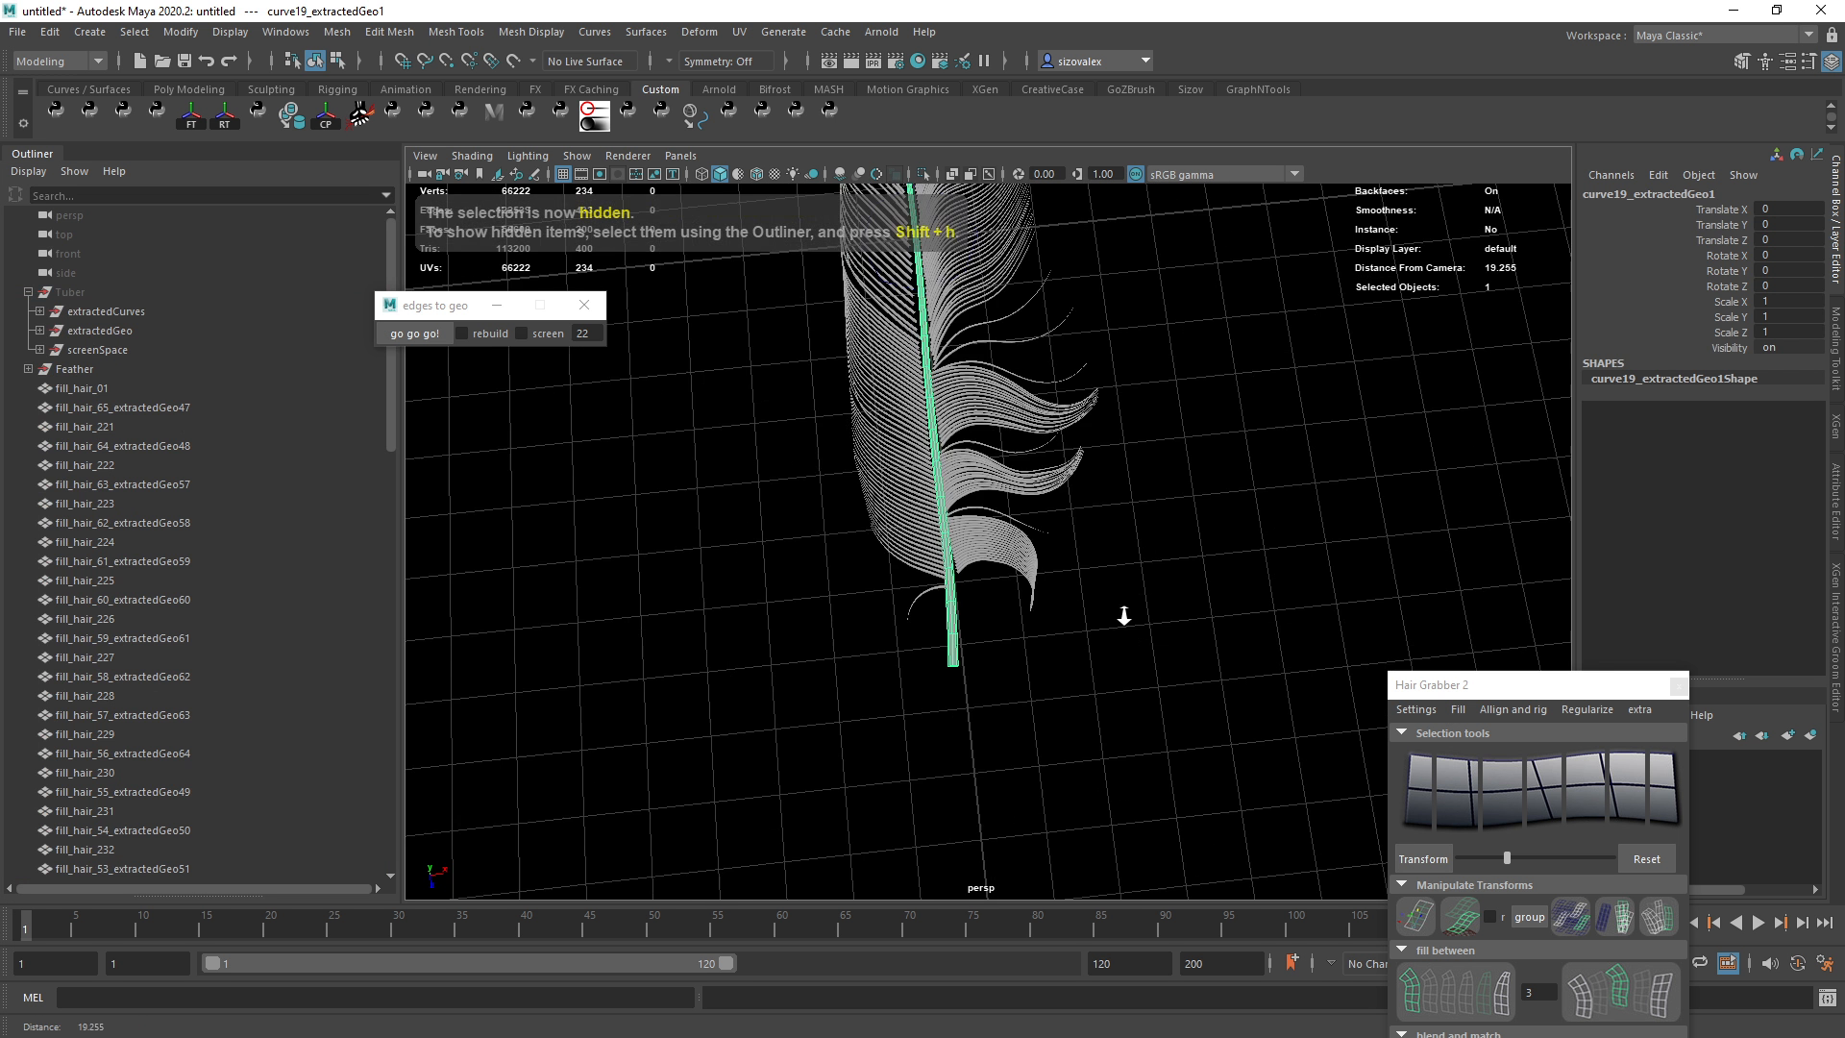
pyautogui.scroll(-3, 968, 634)
pyautogui.press('F9')
pyautogui.moveTo(898, 618); pyautogui.dragTo(911, 690)
pyautogui.press('w')
pyautogui.press('q')
pyautogui.scroll(1, 940, 682)
pyautogui.press('e')
pyautogui.press('b')
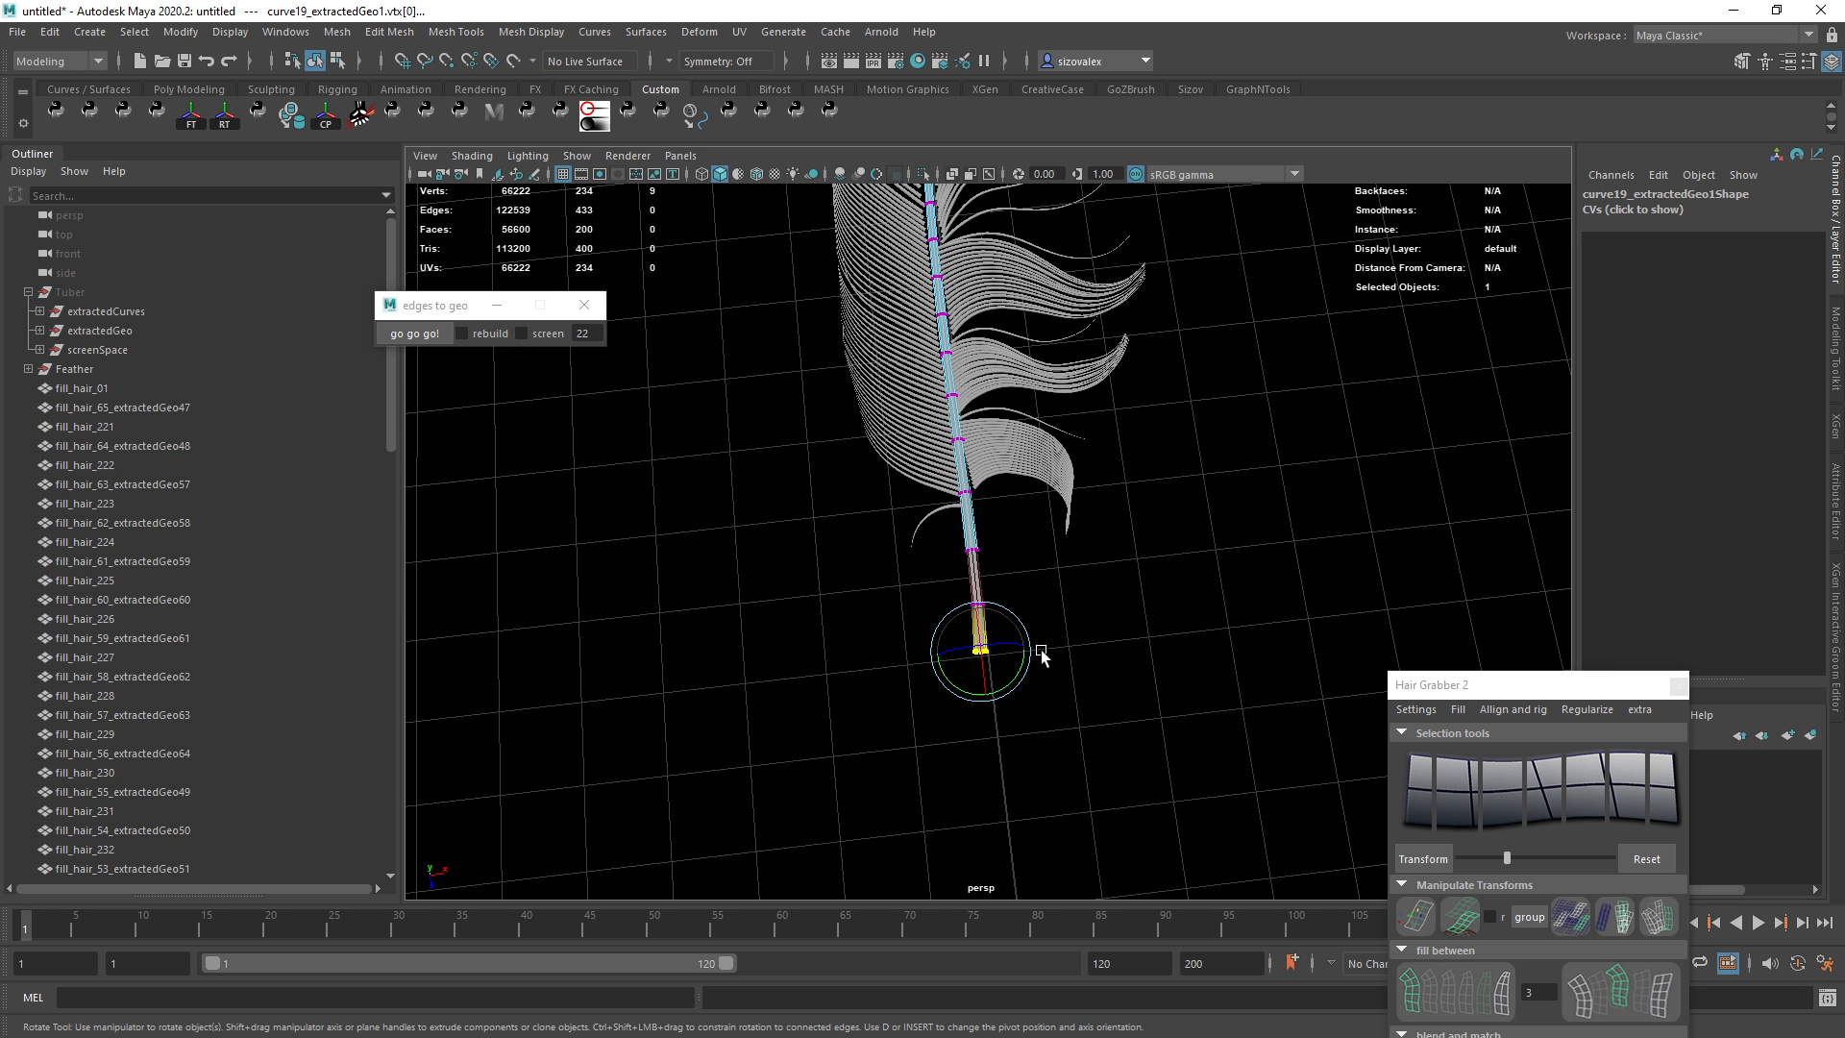
pyautogui.moveTo(1032, 652); pyautogui.dragTo(978, 679)
pyautogui.press('q')
pyautogui.press('r')
pyautogui.press('q')
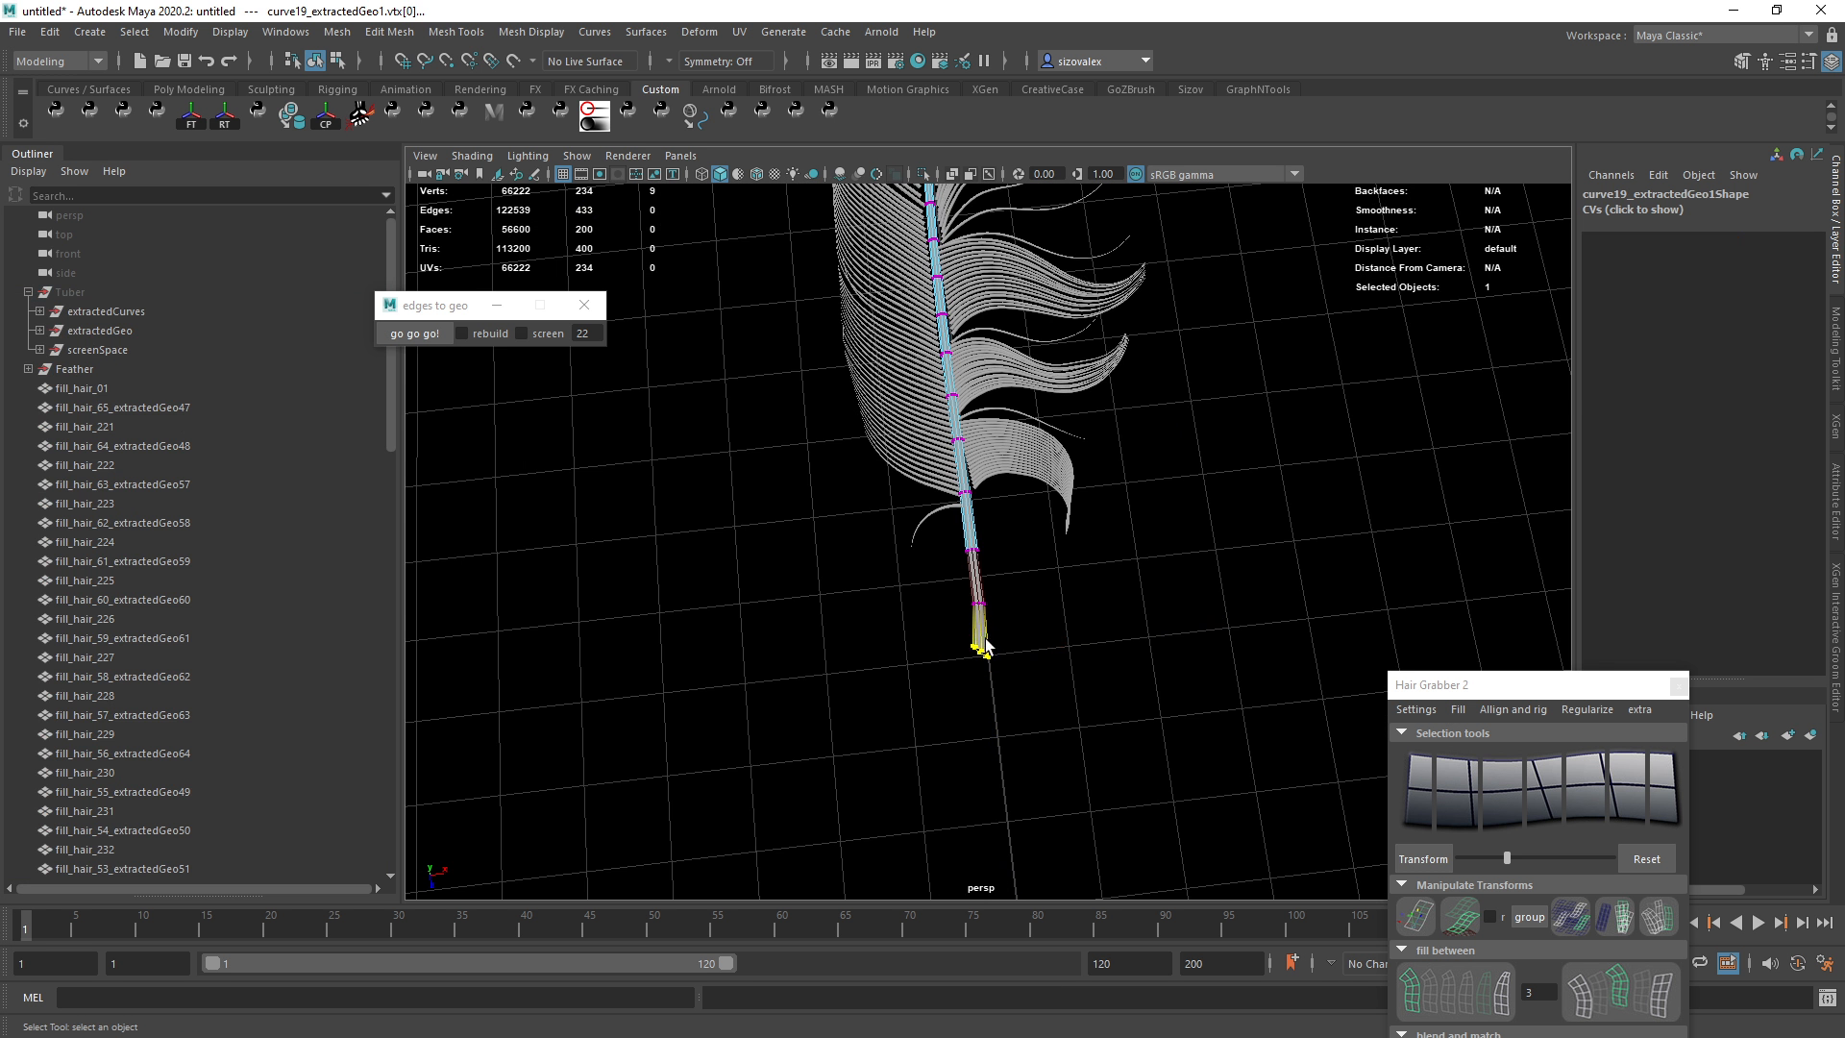
# Return the shaft to object mode and select the border edges starting at its open base end.
pyautogui.moveTo(984, 639); pyautogui.dragTo(1081, 529, button='right')
pyautogui.click(1037, 594)
pyautogui.click(979, 713)
pyautogui.keyDown('alt'); pyautogui.moveTo(1037, 594); pyautogui.dragTo(948, 663, button='right'); pyautogui.keyUp('alt')
pyautogui.press('f')
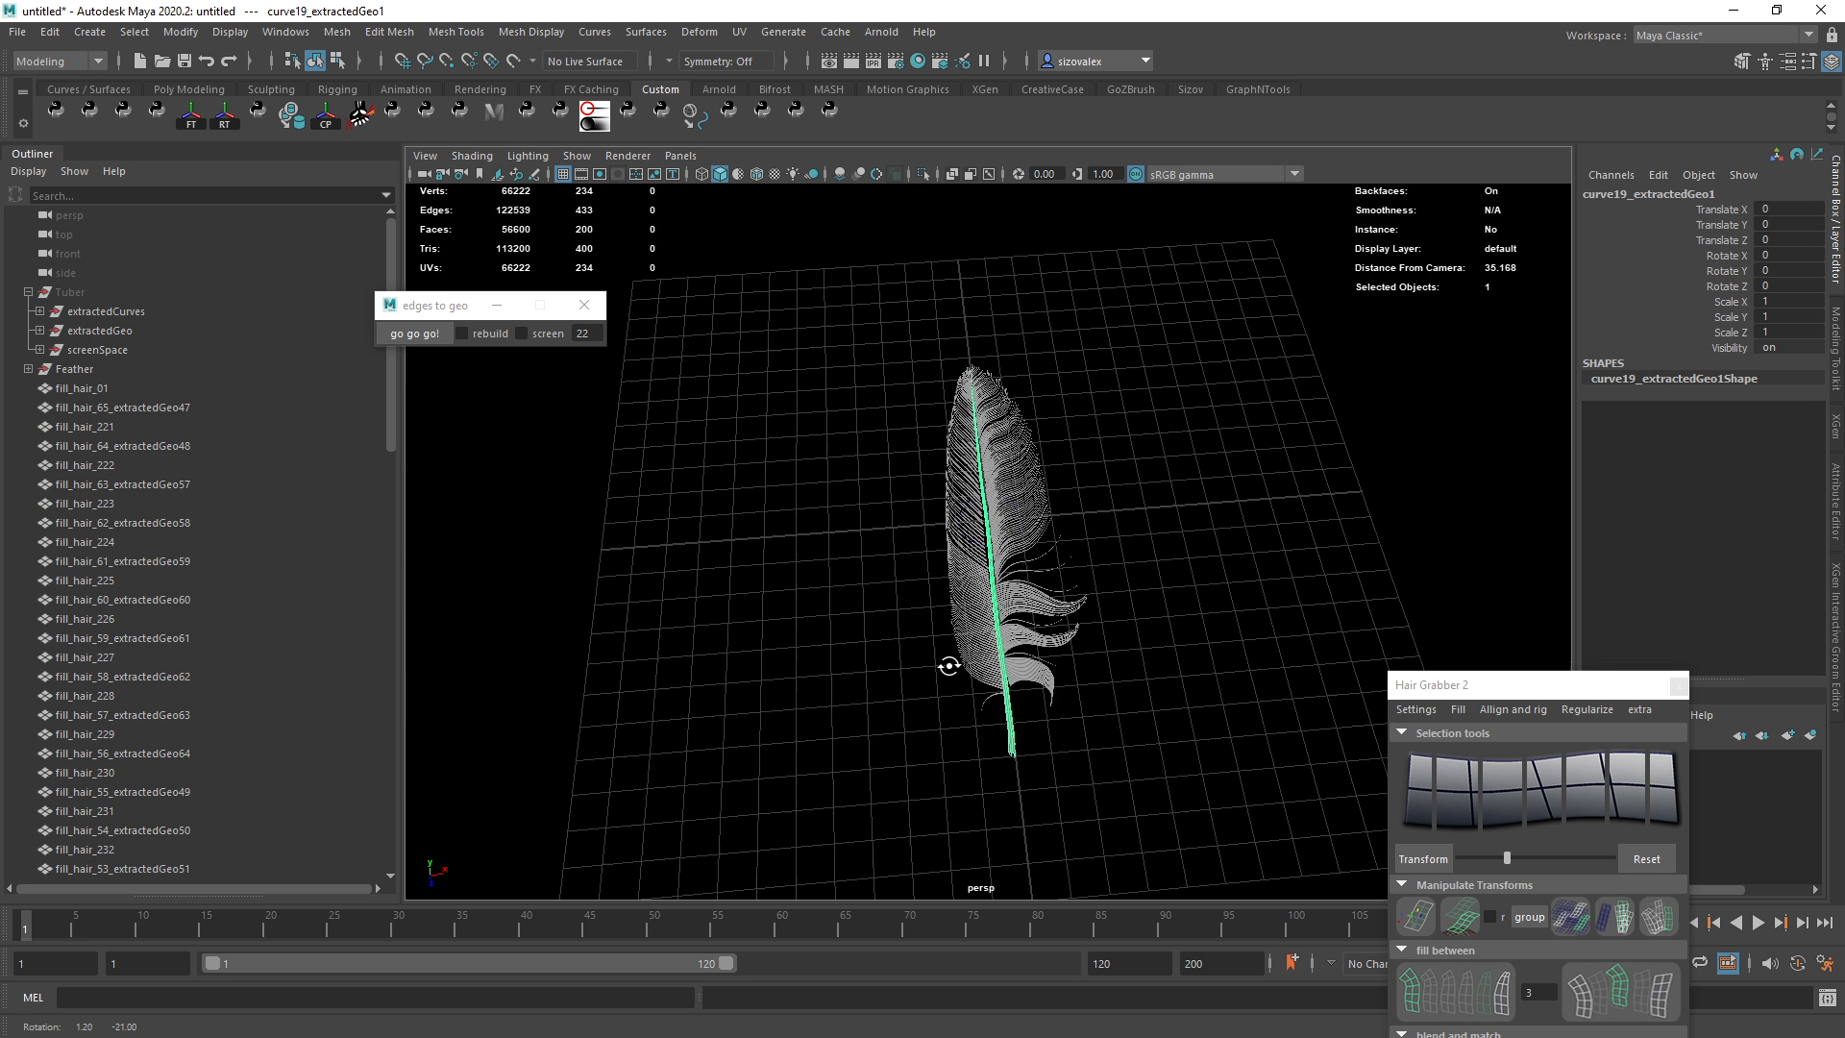
pyautogui.keyDown('alt'); pyautogui.moveTo(948, 663); pyautogui.dragTo(952, 576); pyautogui.keyUp('alt')
pyautogui.keyDown('alt'); pyautogui.moveTo(990, 615); pyautogui.dragTo(1239, 735, button='right'); pyautogui.keyUp('alt')
pyautogui.keyDown('alt'); pyautogui.moveTo(1240, 742); pyautogui.dragTo(1268, 817); pyautogui.keyUp('alt')
pyautogui.keyDown('alt'); pyautogui.moveTo(1153, 691); pyautogui.dragTo(1009, 539, button='middle'); pyautogui.keyUp('alt')
pyautogui.keyDown('alt'); pyautogui.moveTo(1038, 634); pyautogui.dragTo(1128, 679, button='right'); pyautogui.keyUp('alt')
pyautogui.keyDown('alt'); pyautogui.moveTo(816, 481); pyautogui.dragTo(1026, 696, button='middle'); pyautogui.keyUp('alt')
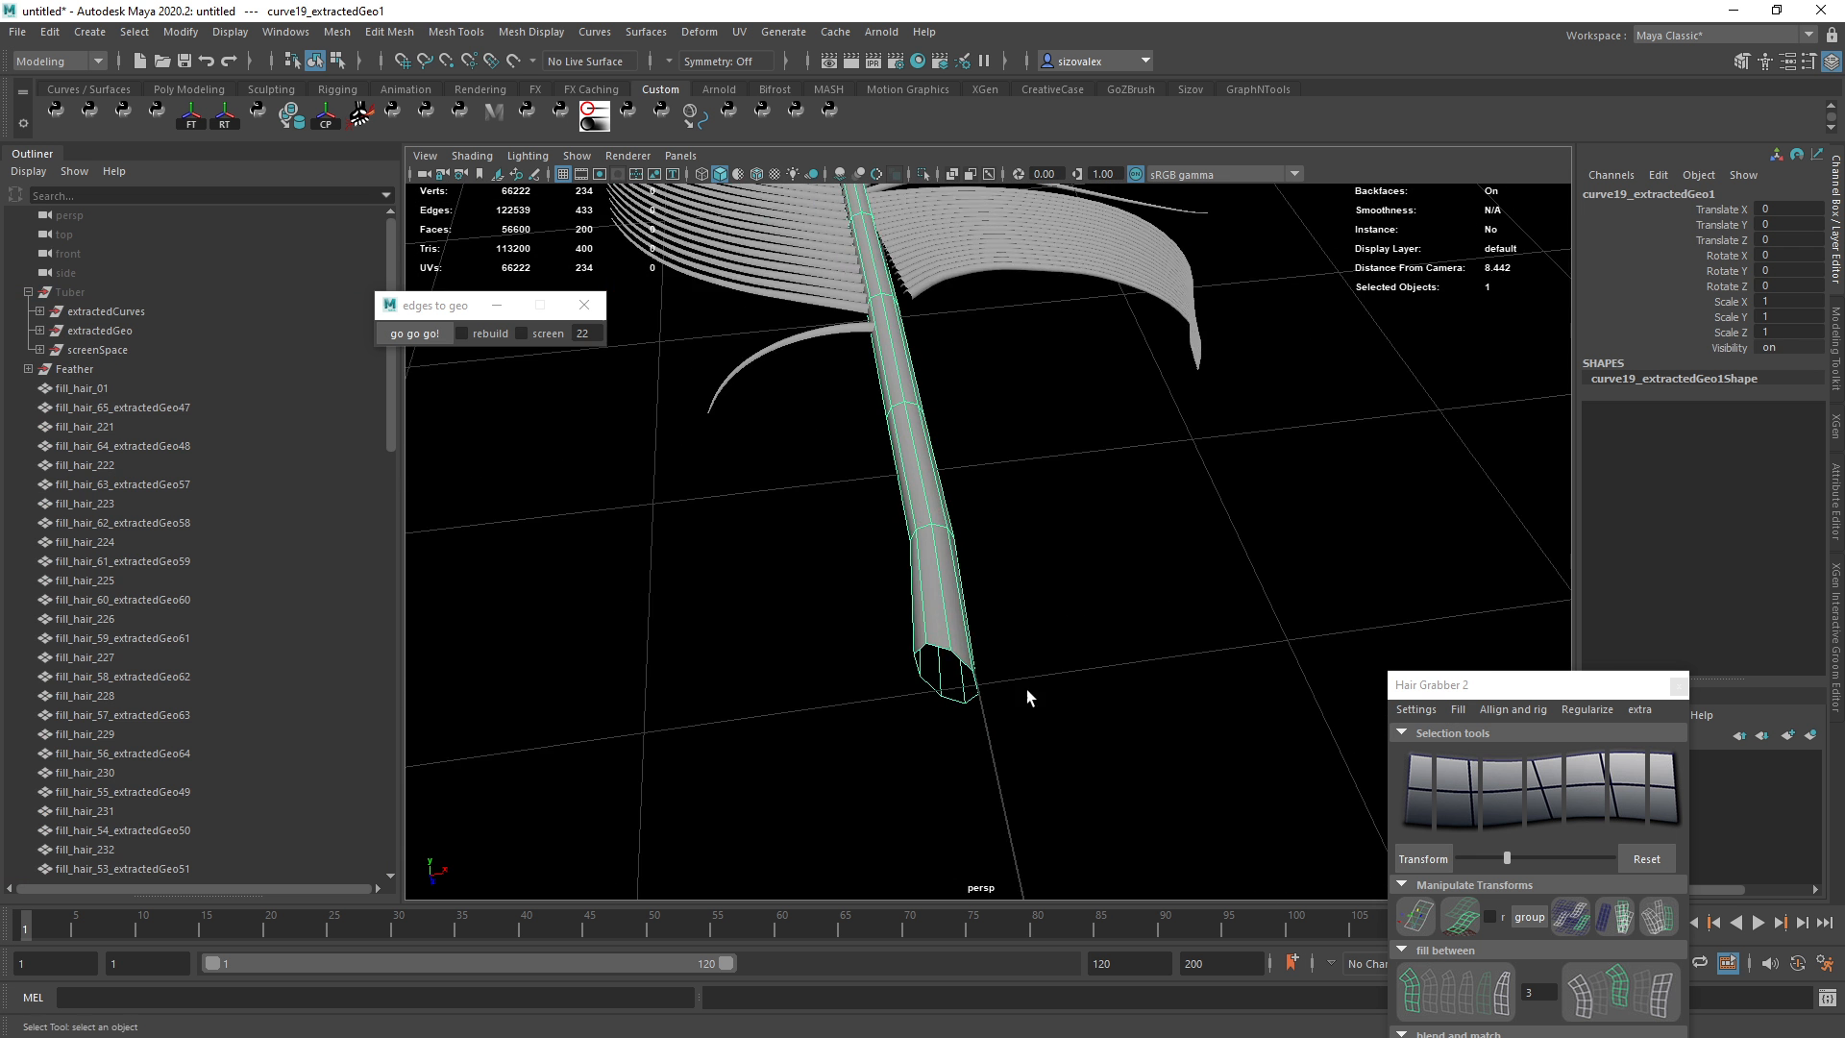
pyautogui.keyDown('alt'); pyautogui.moveTo(903, 708); pyautogui.dragTo(981, 873, button='right'); pyautogui.keyUp('alt')
pyautogui.click(980, 873)
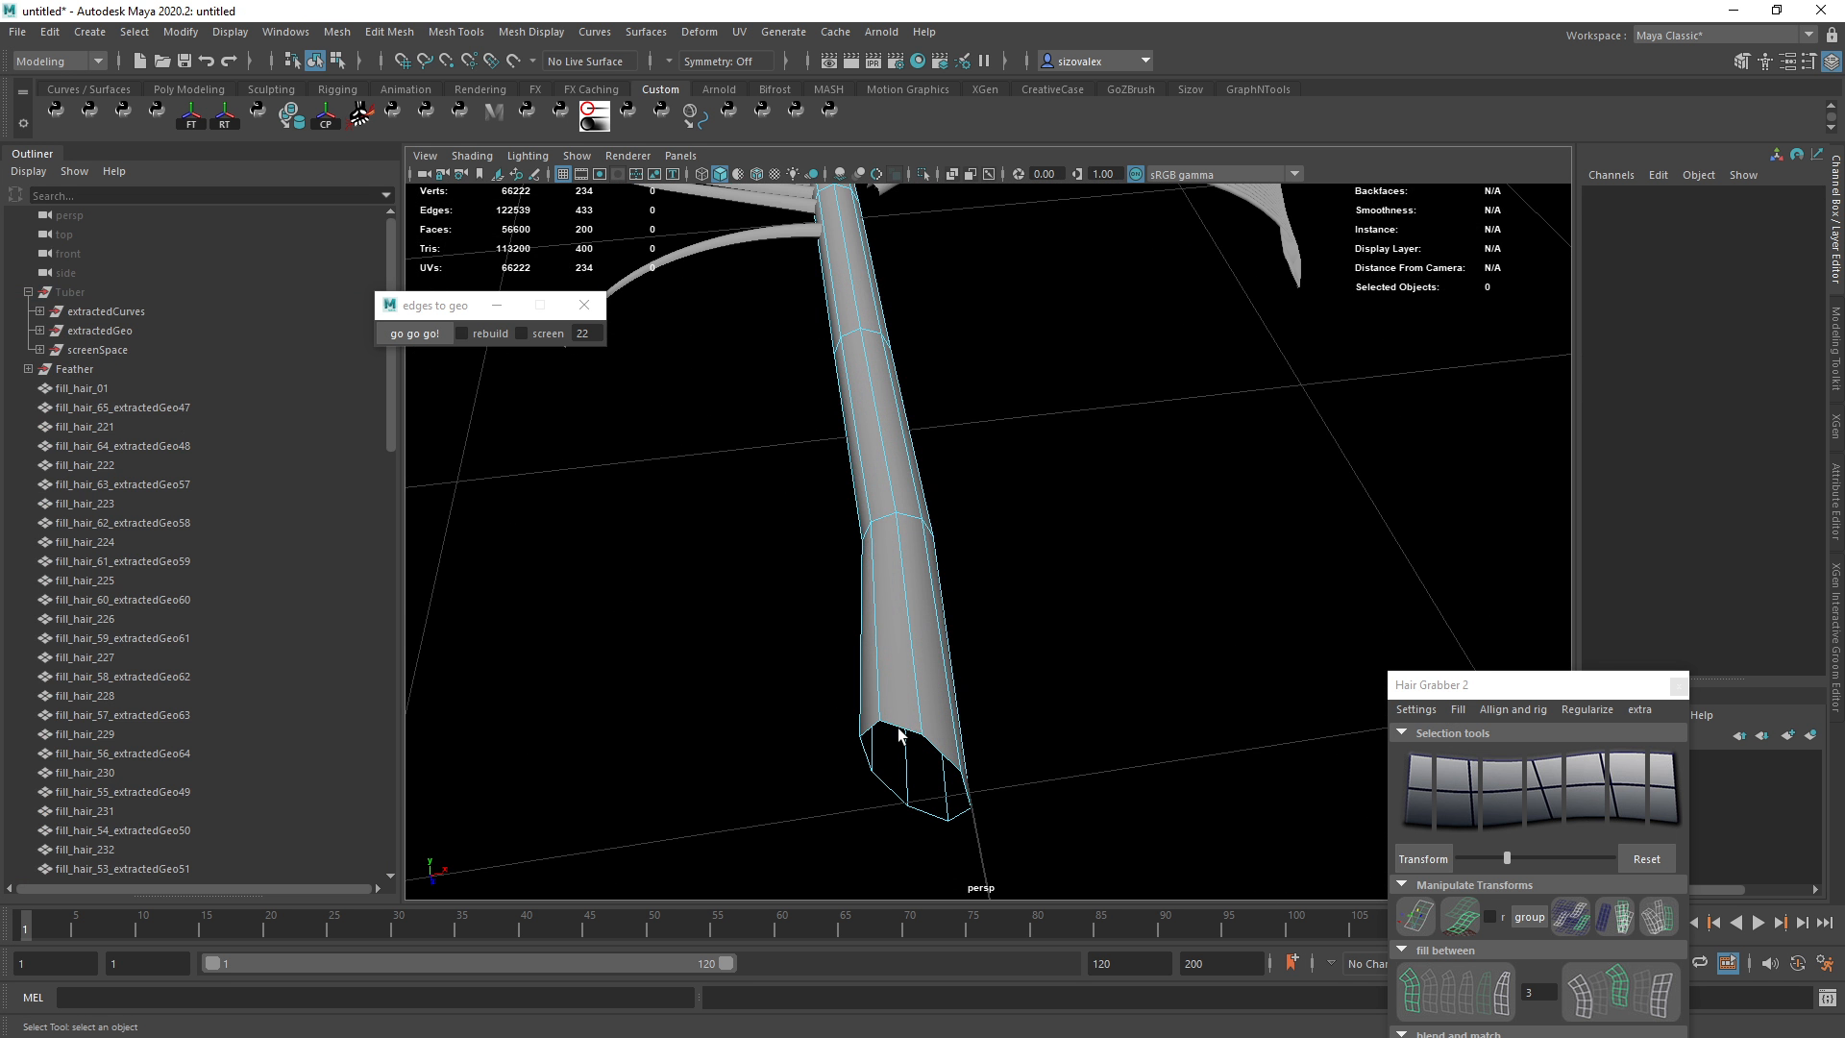
pyautogui.click(905, 729)
pyautogui.press('b')
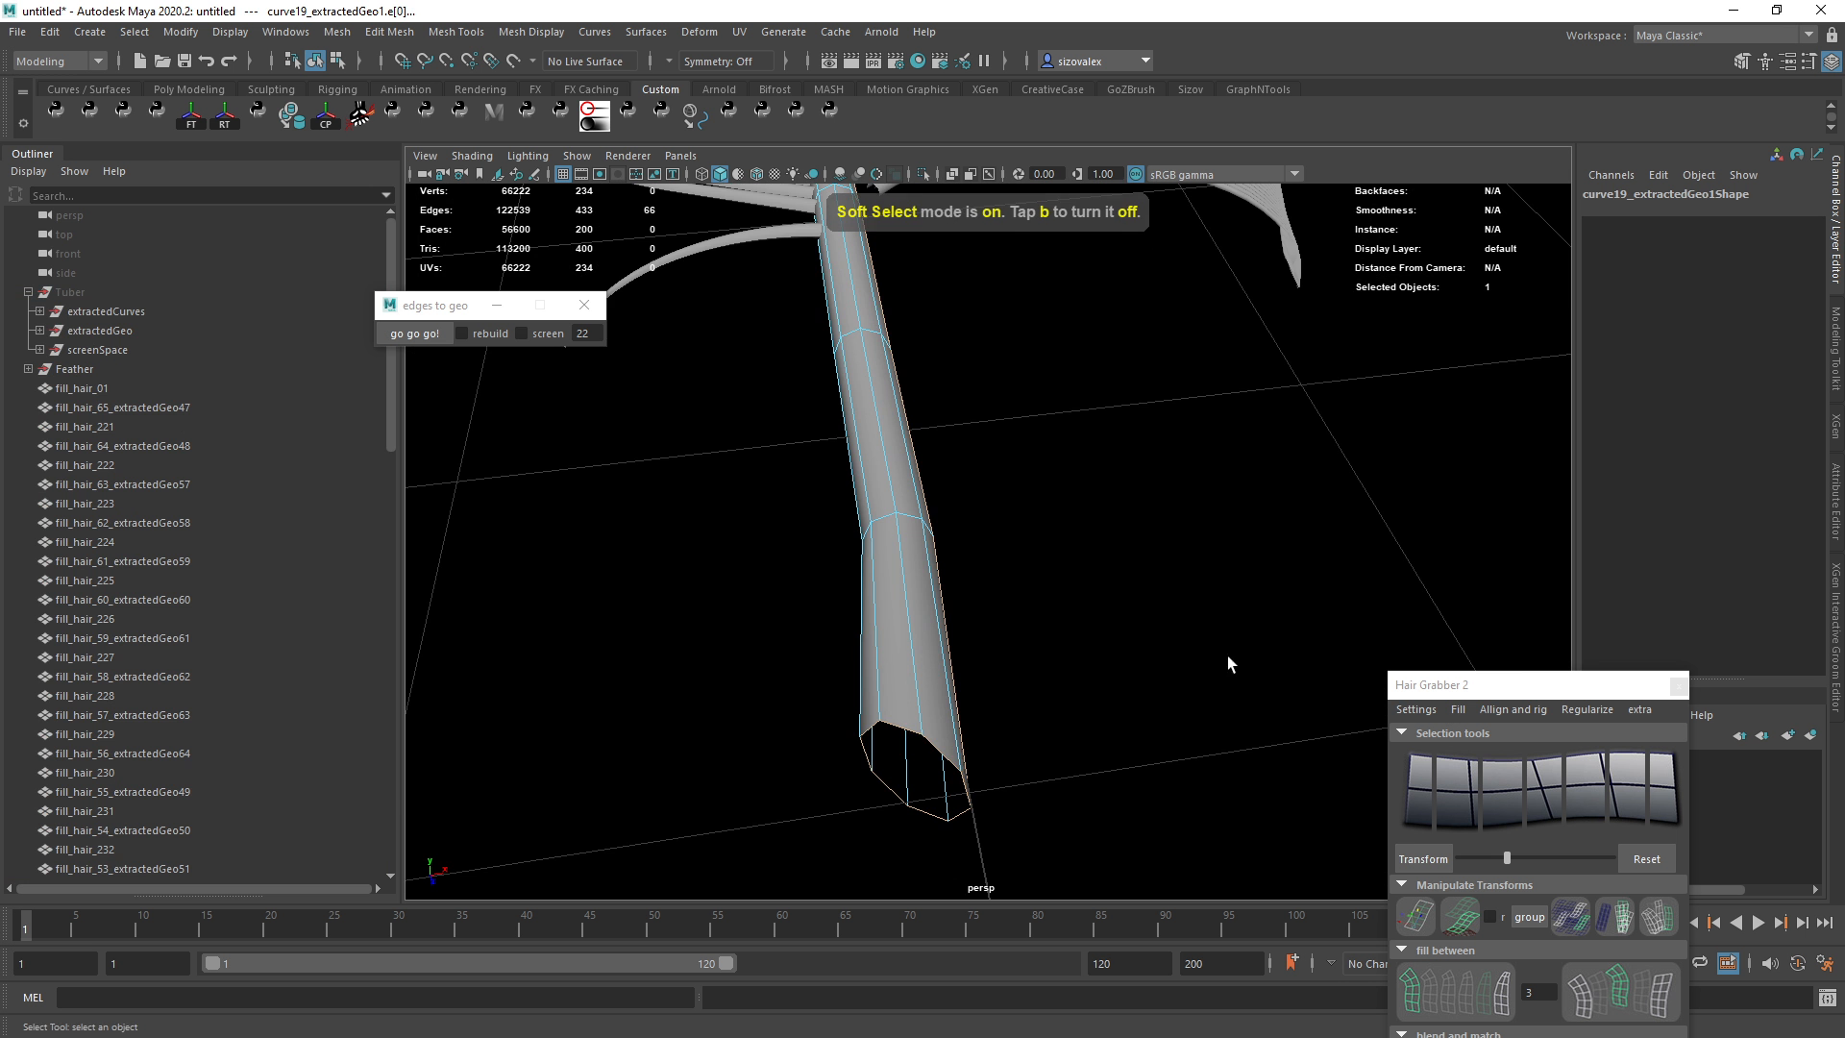
# Convert the shaft's border edge selection to vertices and merge them to close the seam.
pyautogui.keyDown('alt'); pyautogui.moveTo(1229, 663); pyautogui.dragTo(1133, 634, button='right'); pyautogui.keyUp('alt')
pyautogui.keyDown('alt'); pyautogui.moveTo(1133, 635); pyautogui.dragTo(1019, 586); pyautogui.keyUp('alt')
pyautogui.keyDown('alt'); pyautogui.moveTo(1105, 543); pyautogui.dragTo(988, 527, button='right'); pyautogui.keyUp('alt')
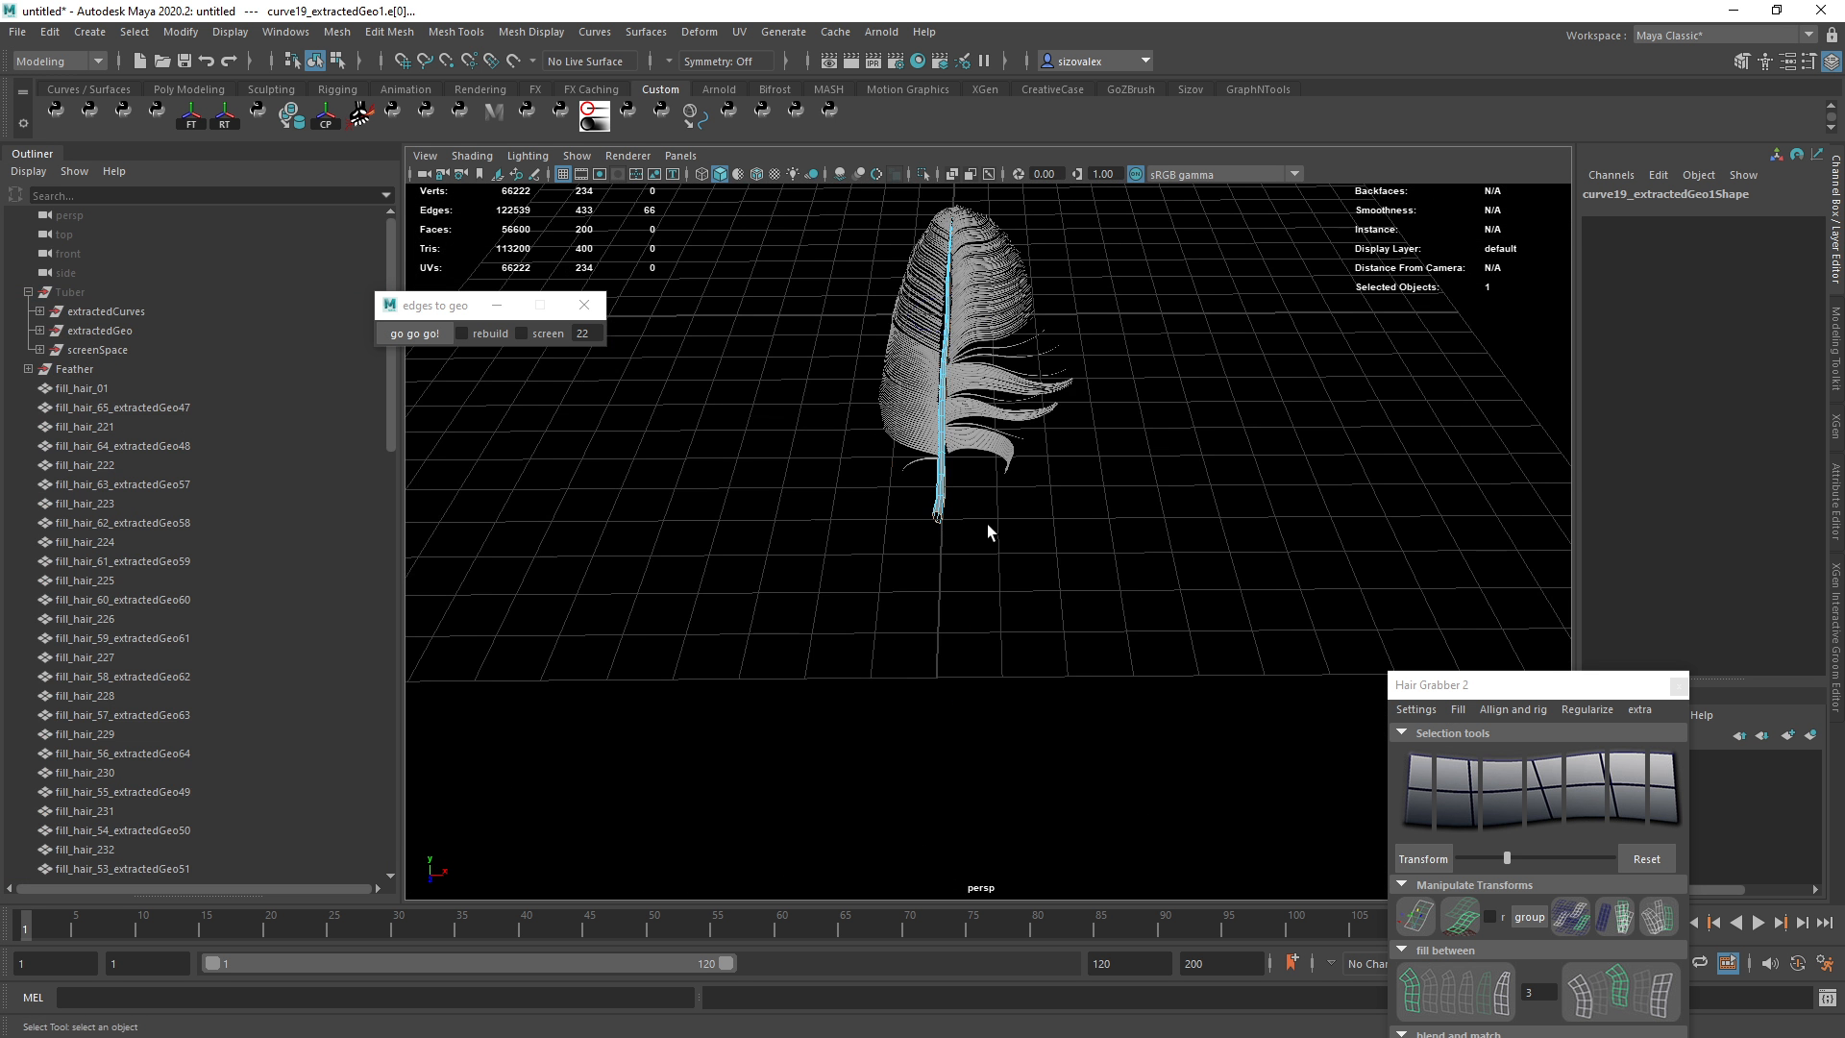
pyautogui.keyDown('alt'); pyautogui.moveTo(989, 527); pyautogui.dragTo(1038, 653); pyautogui.keyUp('alt')
pyautogui.keyDown('alt'); pyautogui.moveTo(1038, 654); pyautogui.dragTo(876, 680, button='right'); pyautogui.keyUp('alt')
pyautogui.keyDown('alt'); pyautogui.moveTo(1338, 615); pyautogui.dragTo(997, 571, button='right'); pyautogui.keyUp('alt')
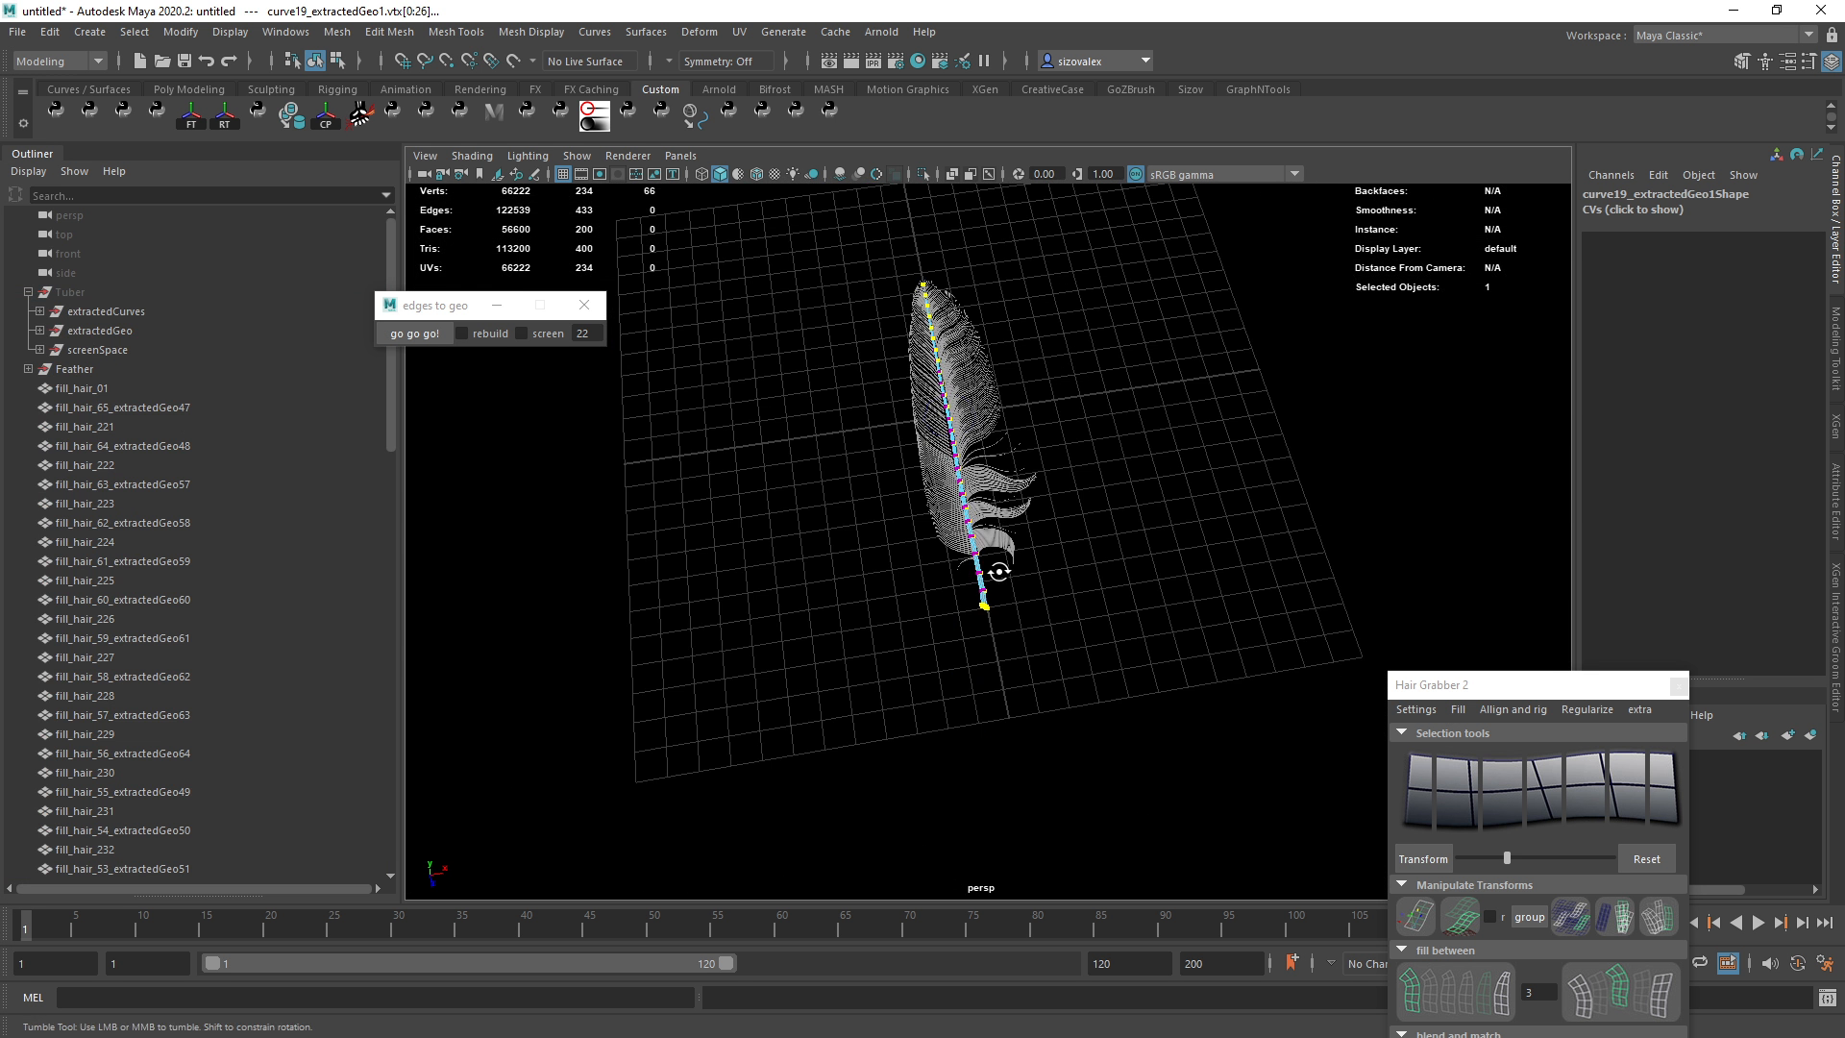
pyautogui.keyDown('alt'); pyautogui.moveTo(996, 571); pyautogui.dragTo(980, 612); pyautogui.keyUp('alt')
pyautogui.moveTo(847, 742); pyautogui.dragTo(901, 576)
pyautogui.hotkey('ctrl', 'z')
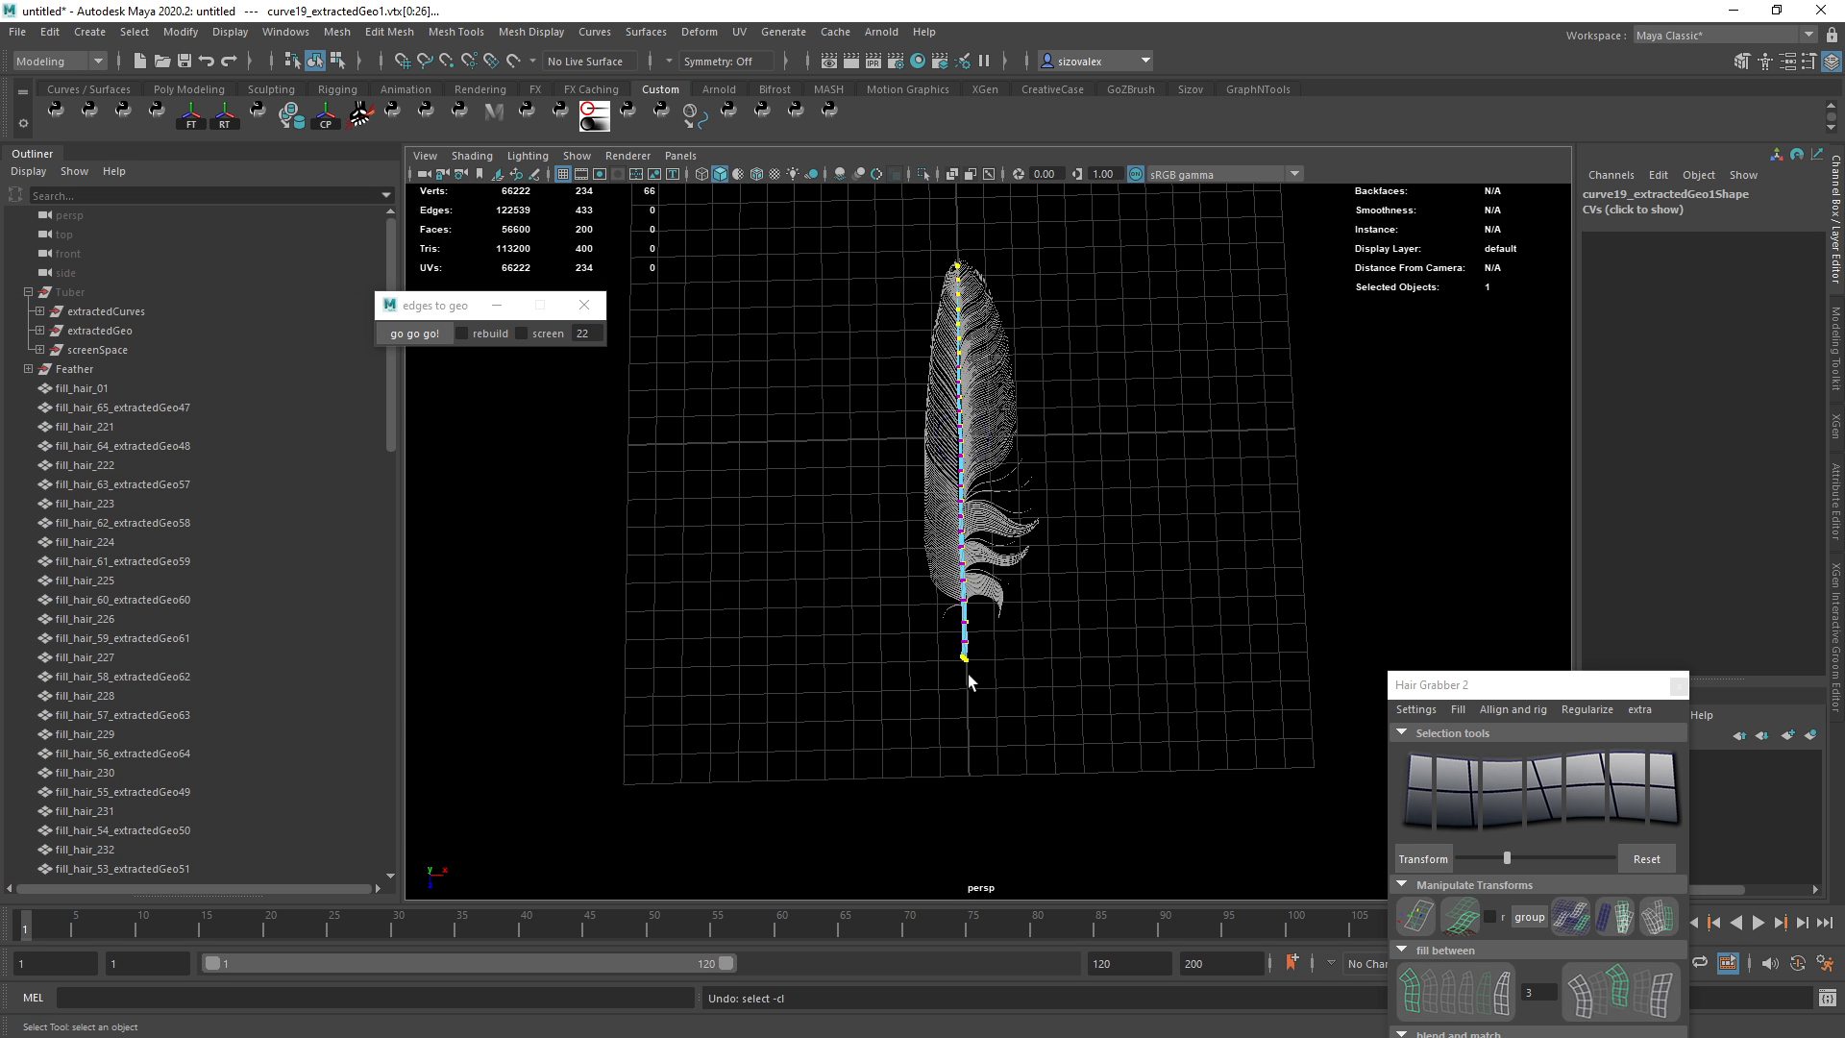
pyautogui.keyDown('shift'); pyautogui.moveTo(955, 588); pyautogui.dragTo(1055, 414, button='right'); pyautogui.keyUp('shift')
# Select the edge loop around the shaft's open base and cap it with the complexBridge auto surface function.
pyautogui.keyDown('alt'); pyautogui.moveTo(976, 509); pyautogui.dragTo(1033, 539, button='right'); pyautogui.keyUp('alt')
pyautogui.keyDown('alt'); pyautogui.moveTo(924, 673); pyautogui.dragTo(912, 533); pyautogui.keyUp('alt')
pyautogui.keyDown('alt'); pyautogui.moveTo(912, 538); pyautogui.dragTo(972, 552, button='right'); pyautogui.keyUp('alt')
pyautogui.keyDown('alt'); pyautogui.moveTo(972, 552); pyautogui.dragTo(935, 733); pyautogui.keyUp('alt')
pyautogui.keyDown('alt'); pyautogui.moveTo(768, 653); pyautogui.dragTo(849, 643, button='right'); pyautogui.keyUp('alt')
pyautogui.press('q')
pyautogui.moveTo(705, 613); pyautogui.dragTo(700, 580, button='right')
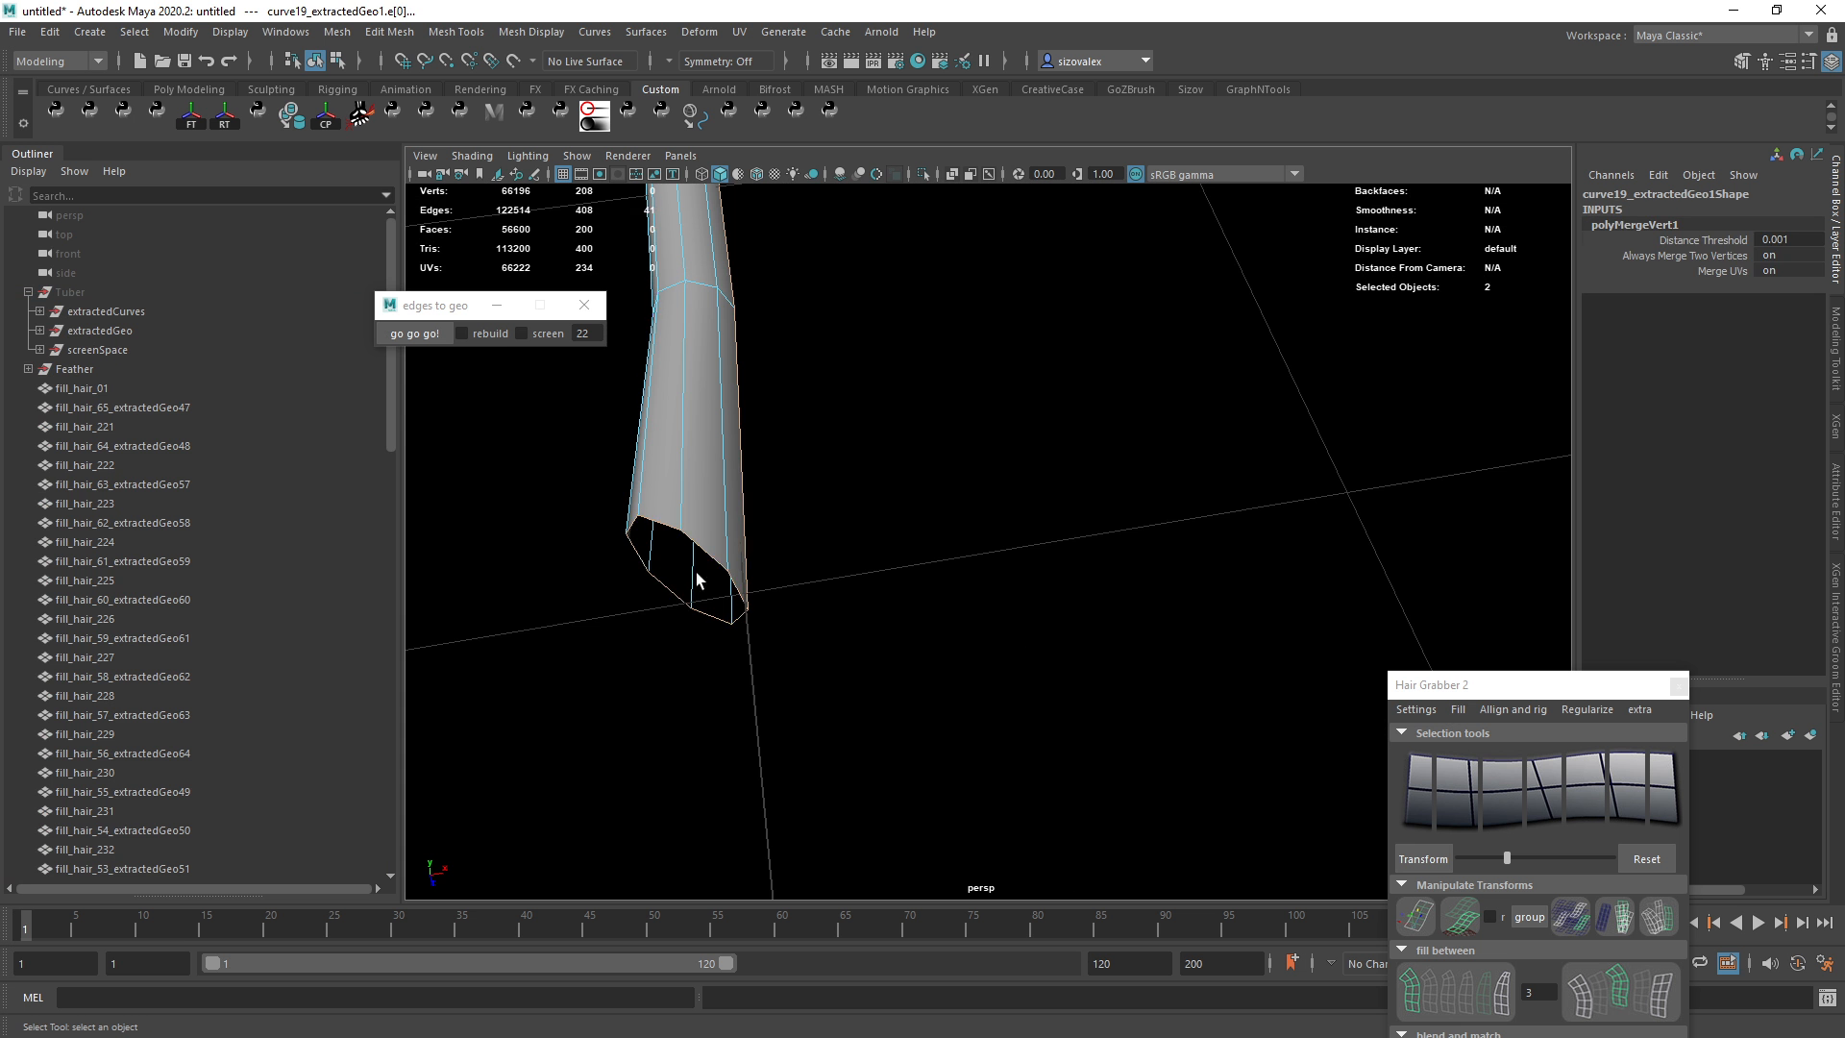
pyautogui.doubleClick(705, 555)
pyautogui.keyDown('alt'); pyautogui.moveTo(659, 517); pyautogui.dragTo(677, 517, button='middle'); pyautogui.keyUp('alt')
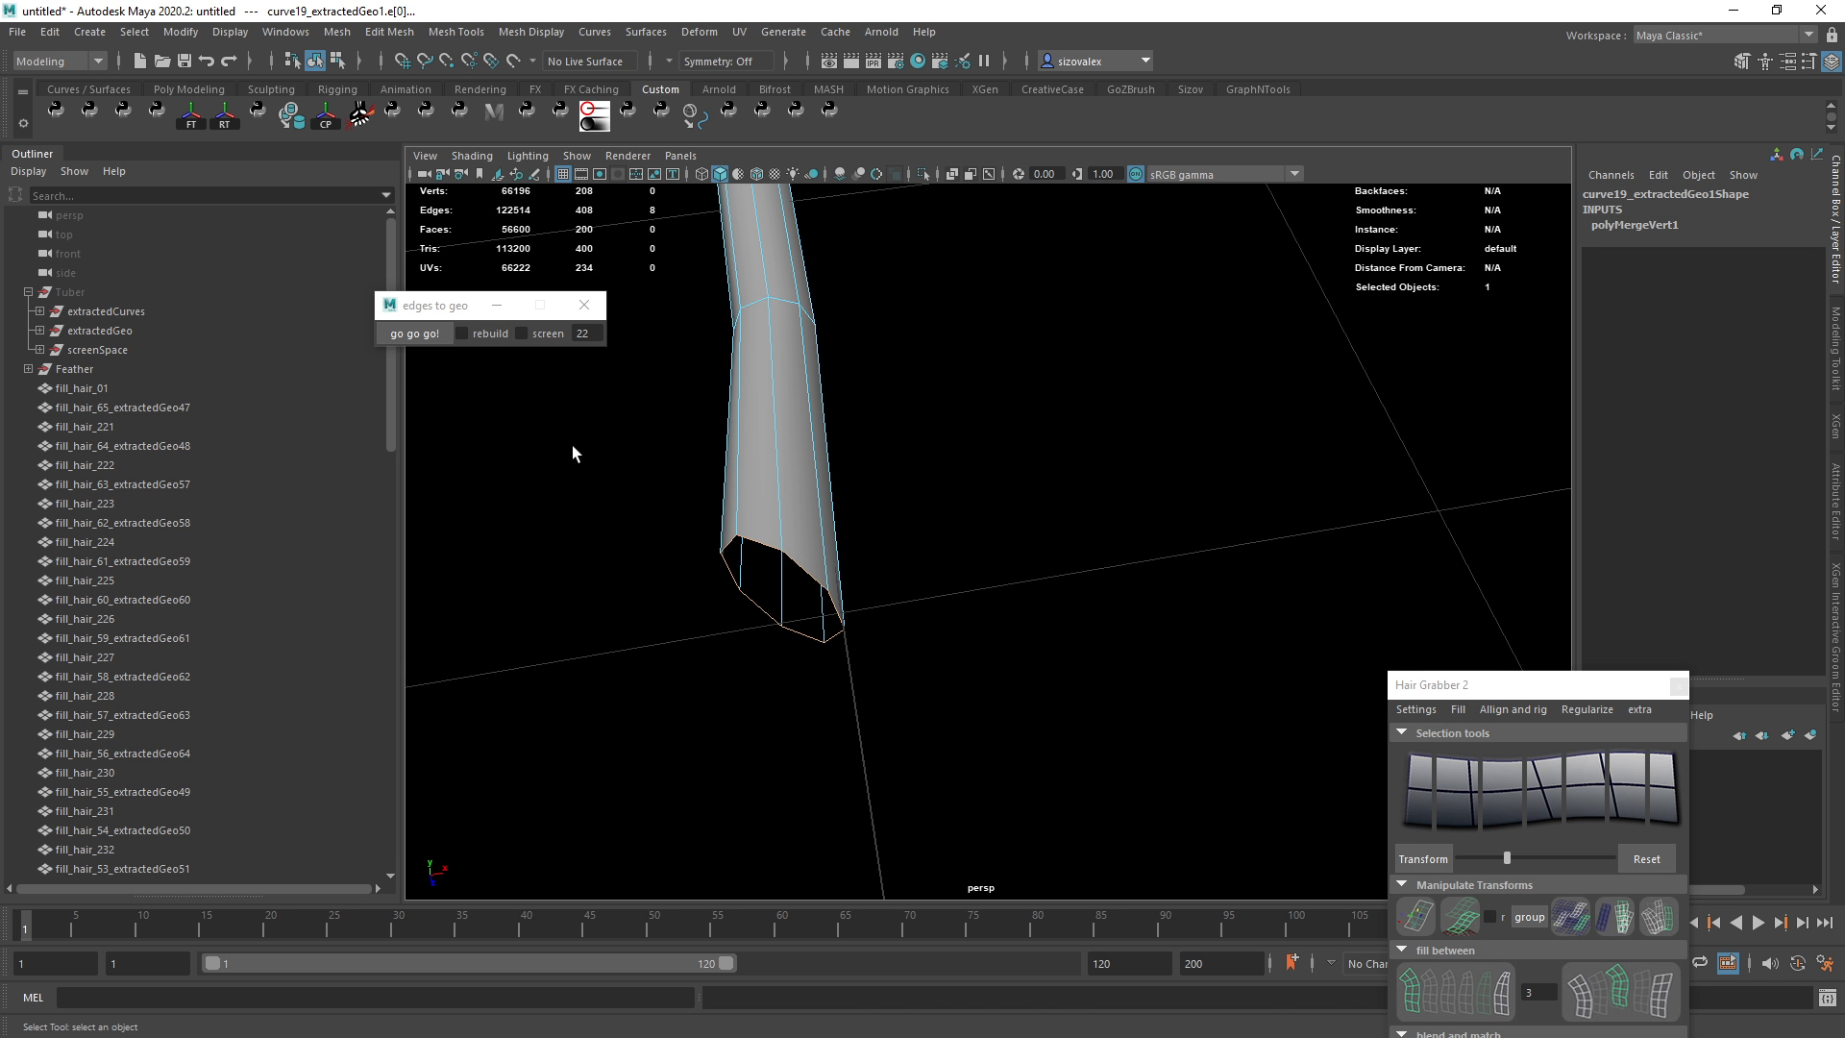
pyautogui.click(92, 112)
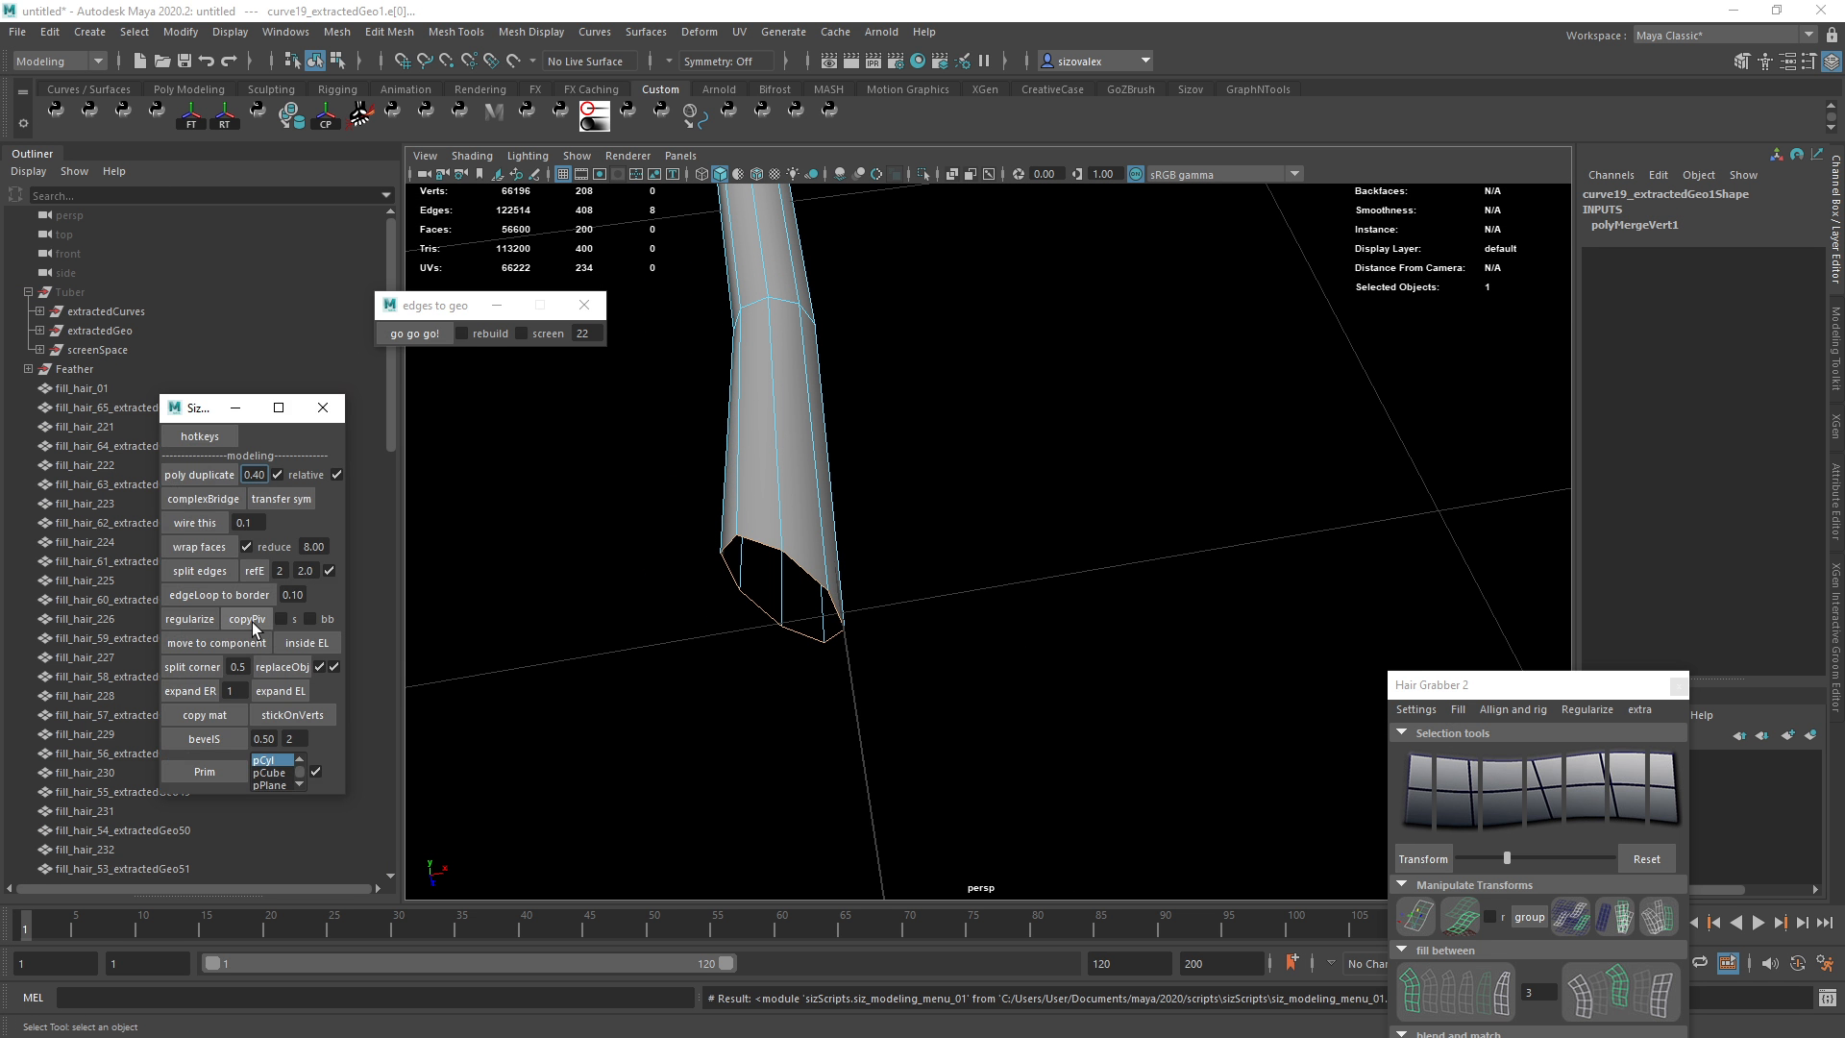
pyautogui.click(200, 497)
pyautogui.click(667, 442)
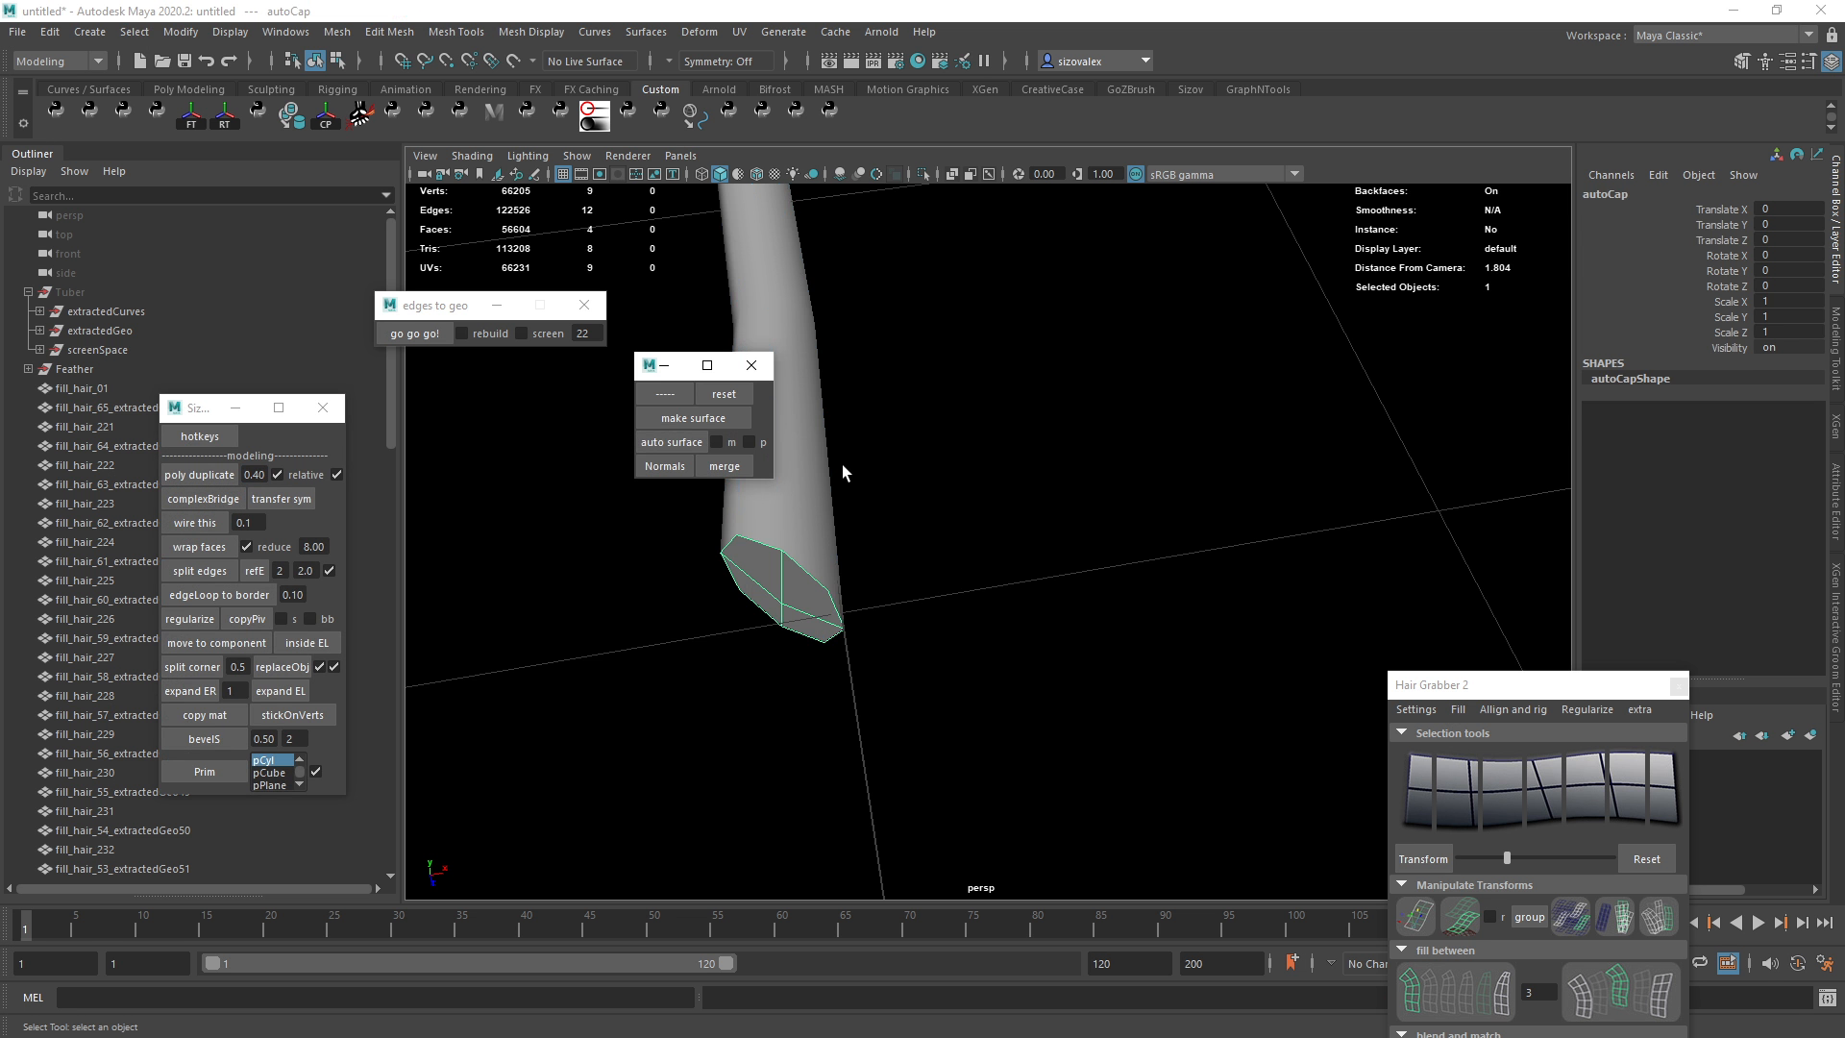
# Merge the base cap with the shaft, check the smoothed preview, and close the bridge window.
pyautogui.click(776, 608)
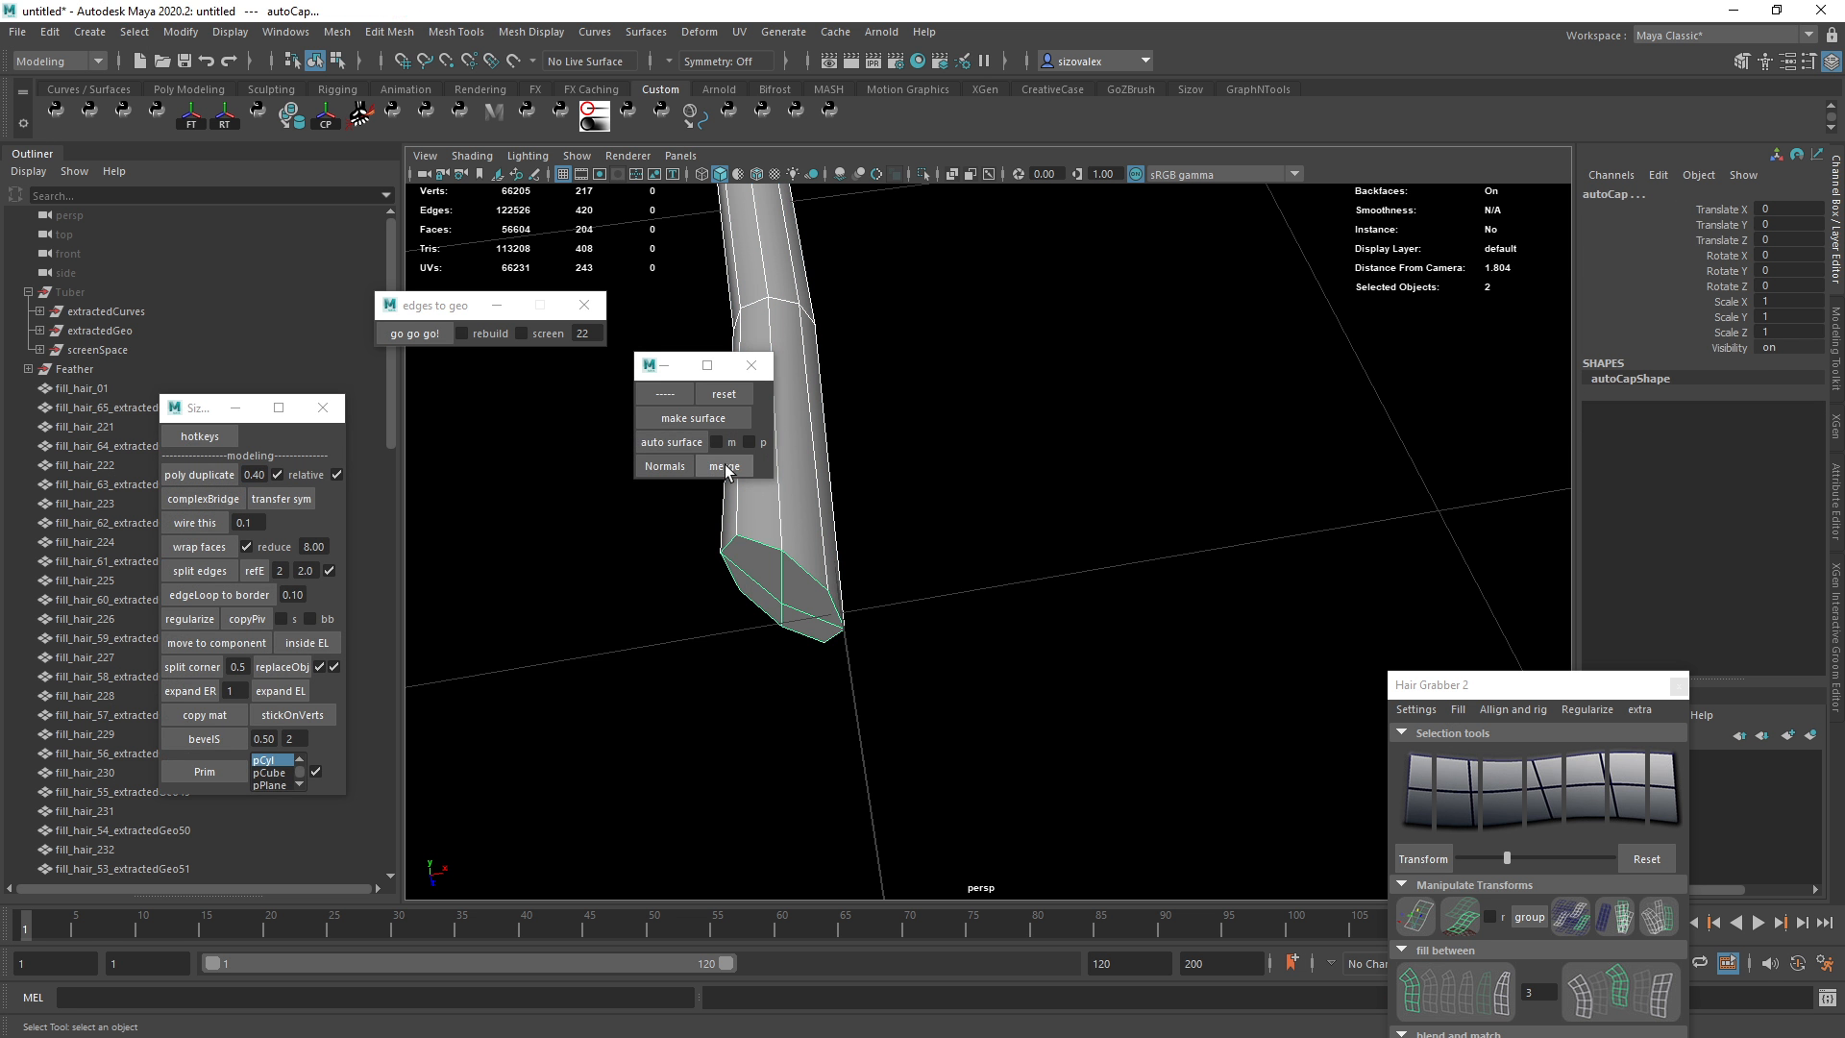
pyautogui.click(724, 466)
pyautogui.press('3')
pyautogui.press('1')
pyautogui.keyDown('alt'); pyautogui.moveTo(859, 578); pyautogui.dragTo(870, 481, button='right'); pyautogui.keyUp('alt')
pyautogui.click(753, 366)
pyautogui.keyDown('alt'); pyautogui.moveTo(750, 365); pyautogui.dragTo(588, 305, button='right'); pyautogui.keyUp('alt')
# Isolate the shaft in the viewport and select the vertices at its tip end.
pyautogui.press('f')
pyautogui.keyDown('alt'); pyautogui.moveTo(823, 210); pyautogui.dragTo(865, 400, button='middle'); pyautogui.keyUp('alt')
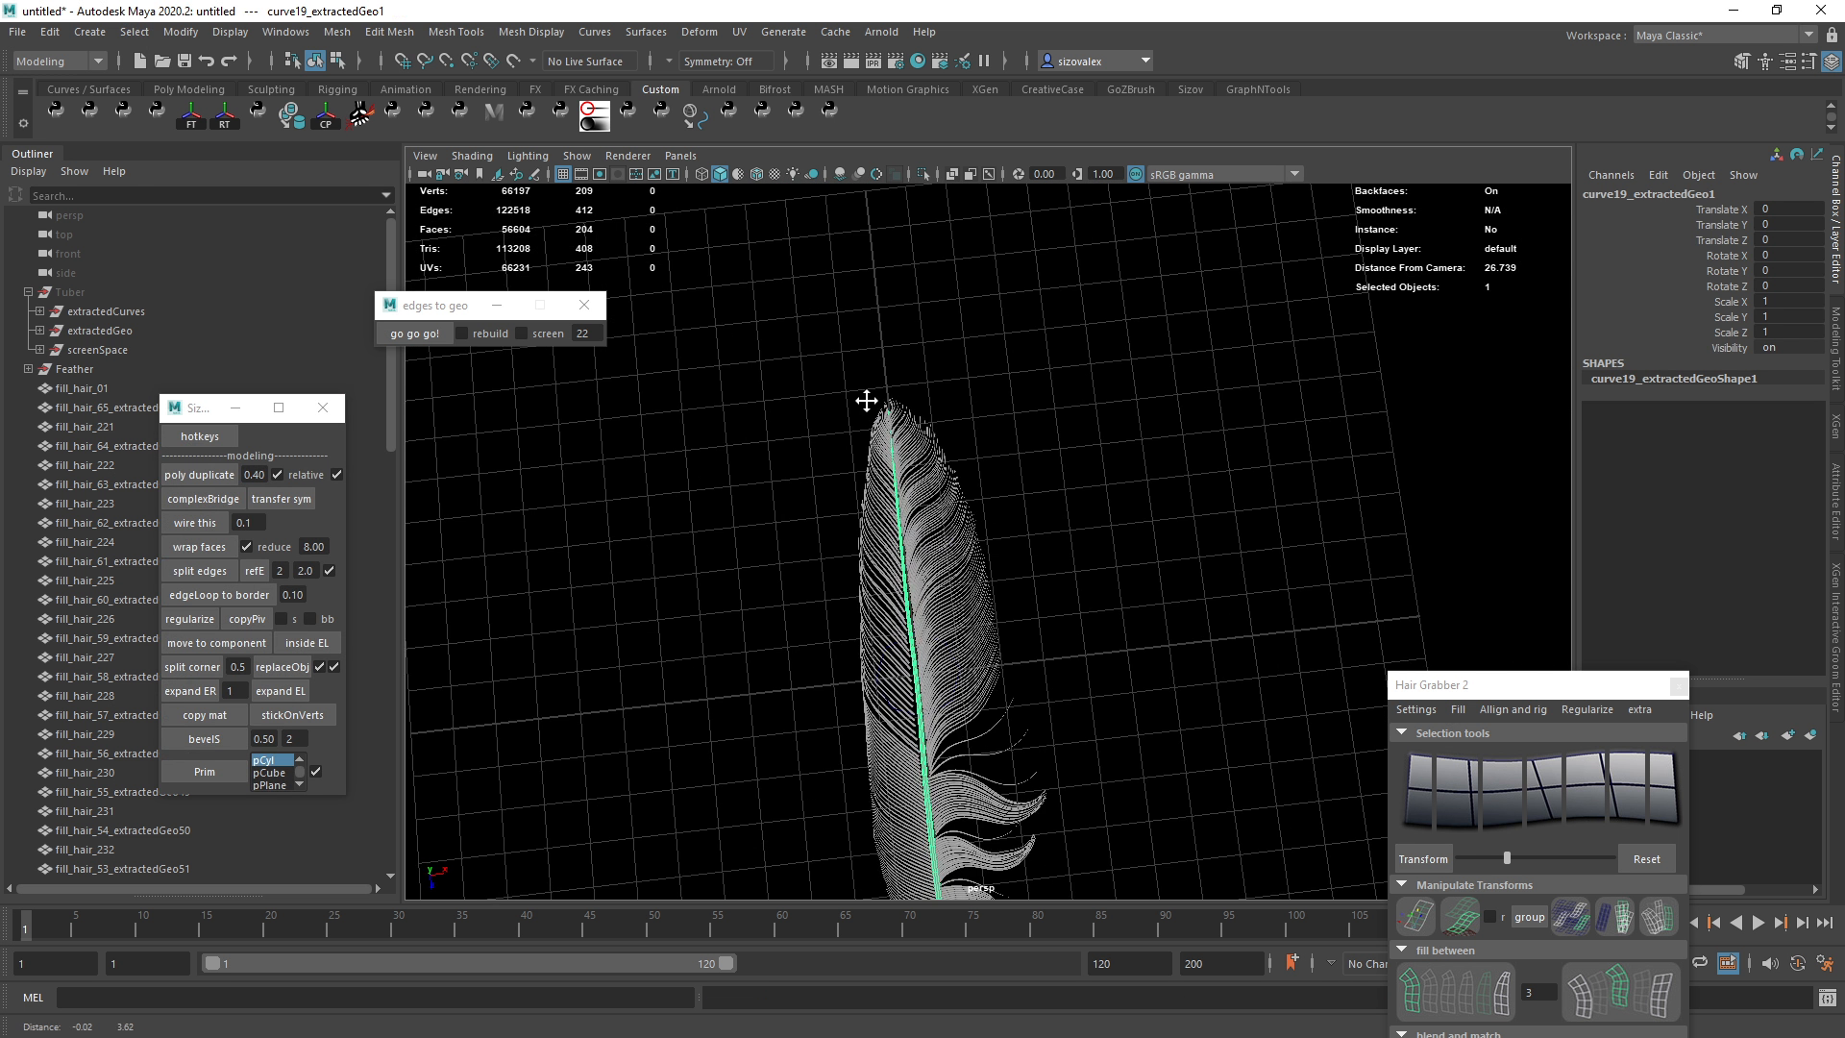
pyautogui.hotkey('ctrl', '1')
pyautogui.keyDown('alt'); pyautogui.moveTo(901, 325); pyautogui.dragTo(940, 514); pyautogui.keyUp('alt')
pyautogui.keyDown('alt'); pyautogui.moveTo(940, 514); pyautogui.dragTo(1033, 575, button='right'); pyautogui.keyUp('alt')
pyautogui.moveTo(858, 472); pyautogui.dragTo(673, 421, button='right')
pyautogui.moveTo(684, 322); pyautogui.dragTo(832, 428)
pyautogui.press('f')
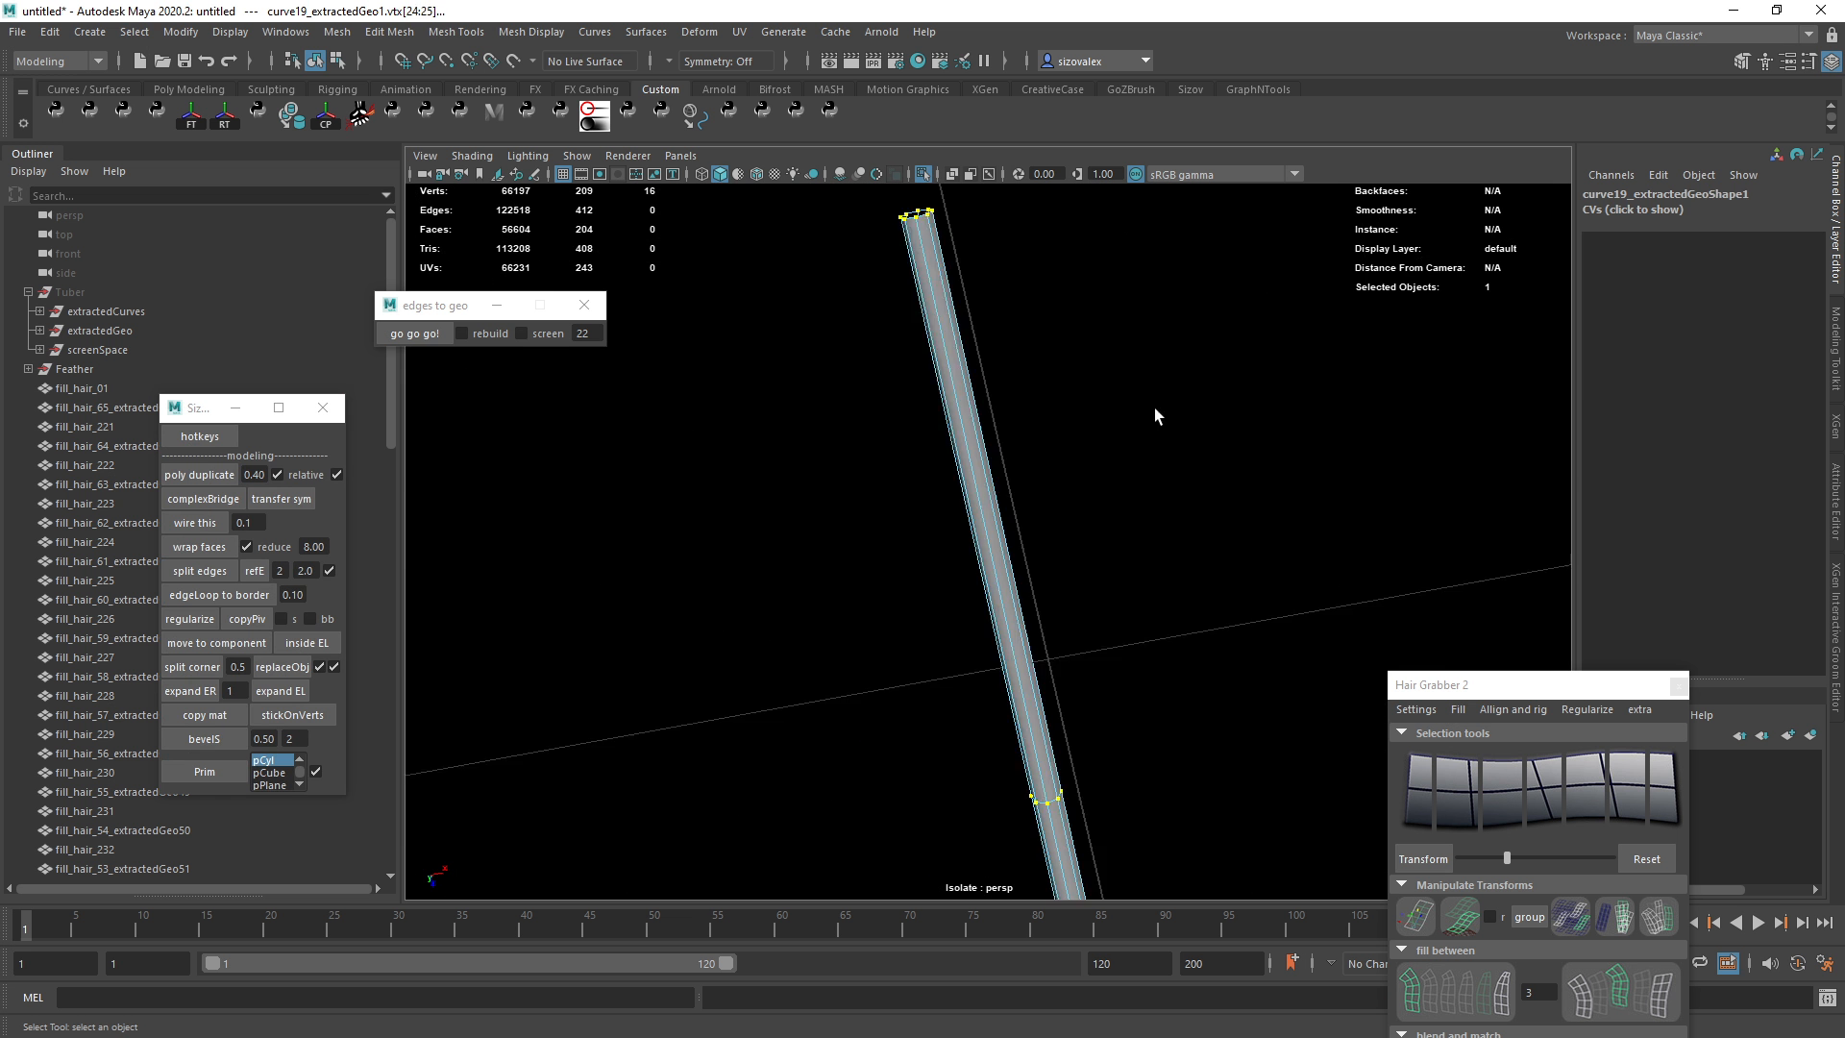
# Fill the open hole at the shaft's tip using its border edge.
pyautogui.keyDown('alt'); pyautogui.moveTo(1157, 412); pyautogui.dragTo(795, 395, button='right'); pyautogui.keyUp('alt')
pyautogui.moveTo(1087, 548); pyautogui.dragTo(1257, 366, button='right')
pyautogui.keyDown('alt'); pyautogui.moveTo(1257, 366); pyautogui.dragTo(854, 510, button='right'); pyautogui.keyUp('alt')
pyautogui.keyDown('alt'); pyautogui.moveTo(1174, 632); pyautogui.dragTo(1014, 521); pyautogui.keyUp('alt')
pyautogui.keyDown('alt'); pyautogui.moveTo(1014, 521); pyautogui.dragTo(1062, 429, button='middle'); pyautogui.keyUp('alt')
pyautogui.keyDown('alt'); pyautogui.moveTo(1061, 429); pyautogui.dragTo(1380, 568, button='right'); pyautogui.keyUp('alt')
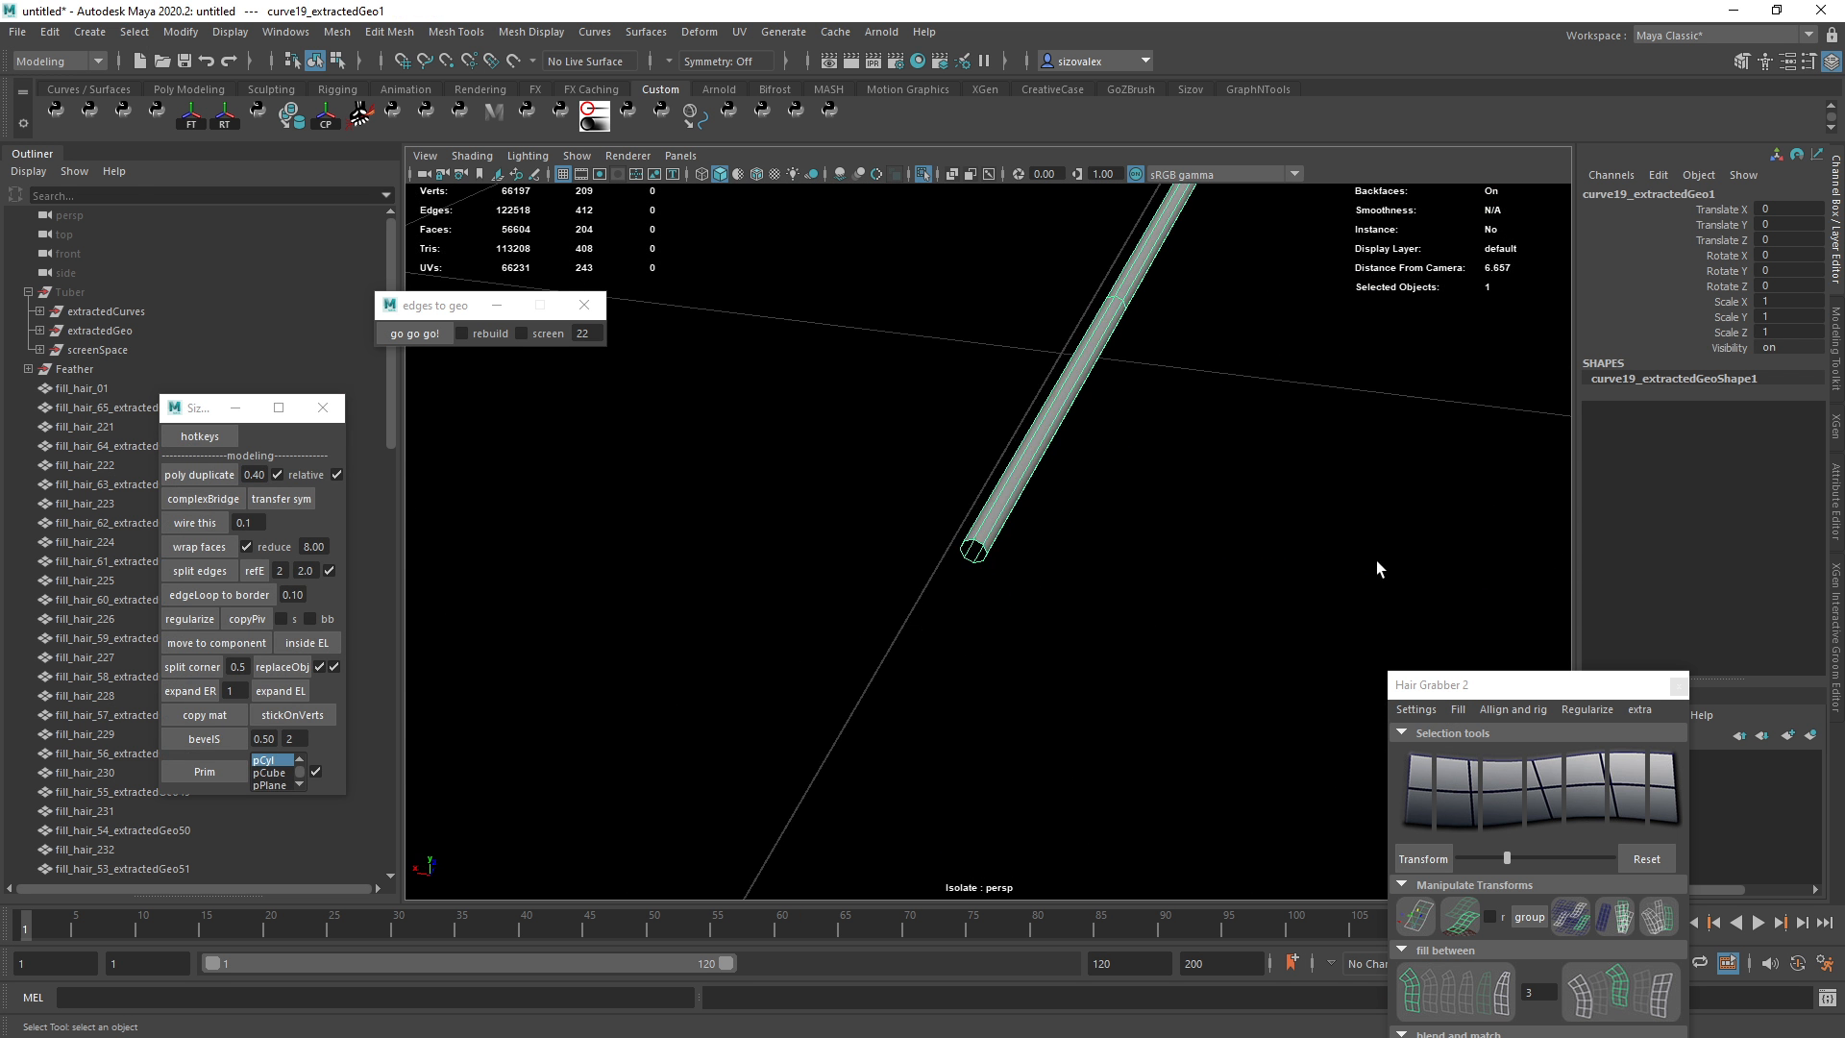
pyautogui.keyDown('alt'); pyautogui.moveTo(816, 538); pyautogui.dragTo(1104, 560, button='right'); pyautogui.keyUp('alt')
pyautogui.press('F10')
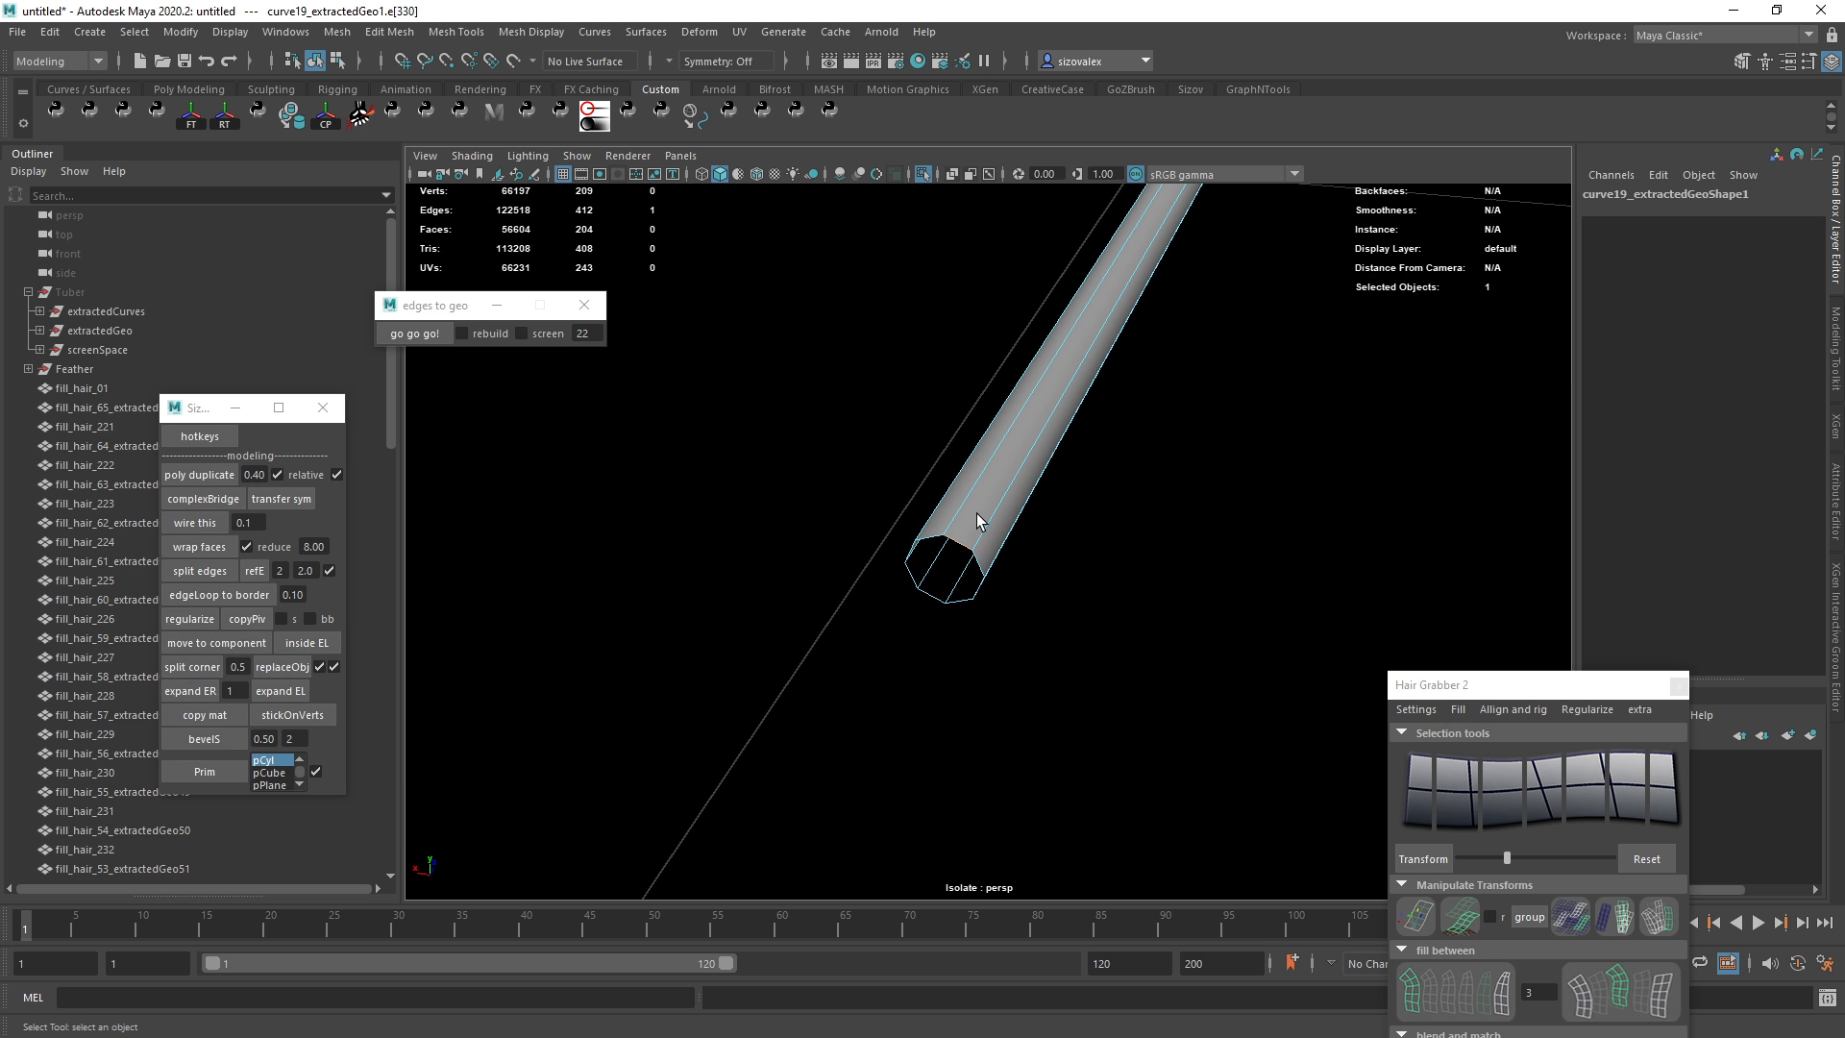
pyautogui.keyDown('shift'); pyautogui.moveTo(978, 519); pyautogui.dragTo(1001, 766, button='right'); pyautogui.keyUp('shift')
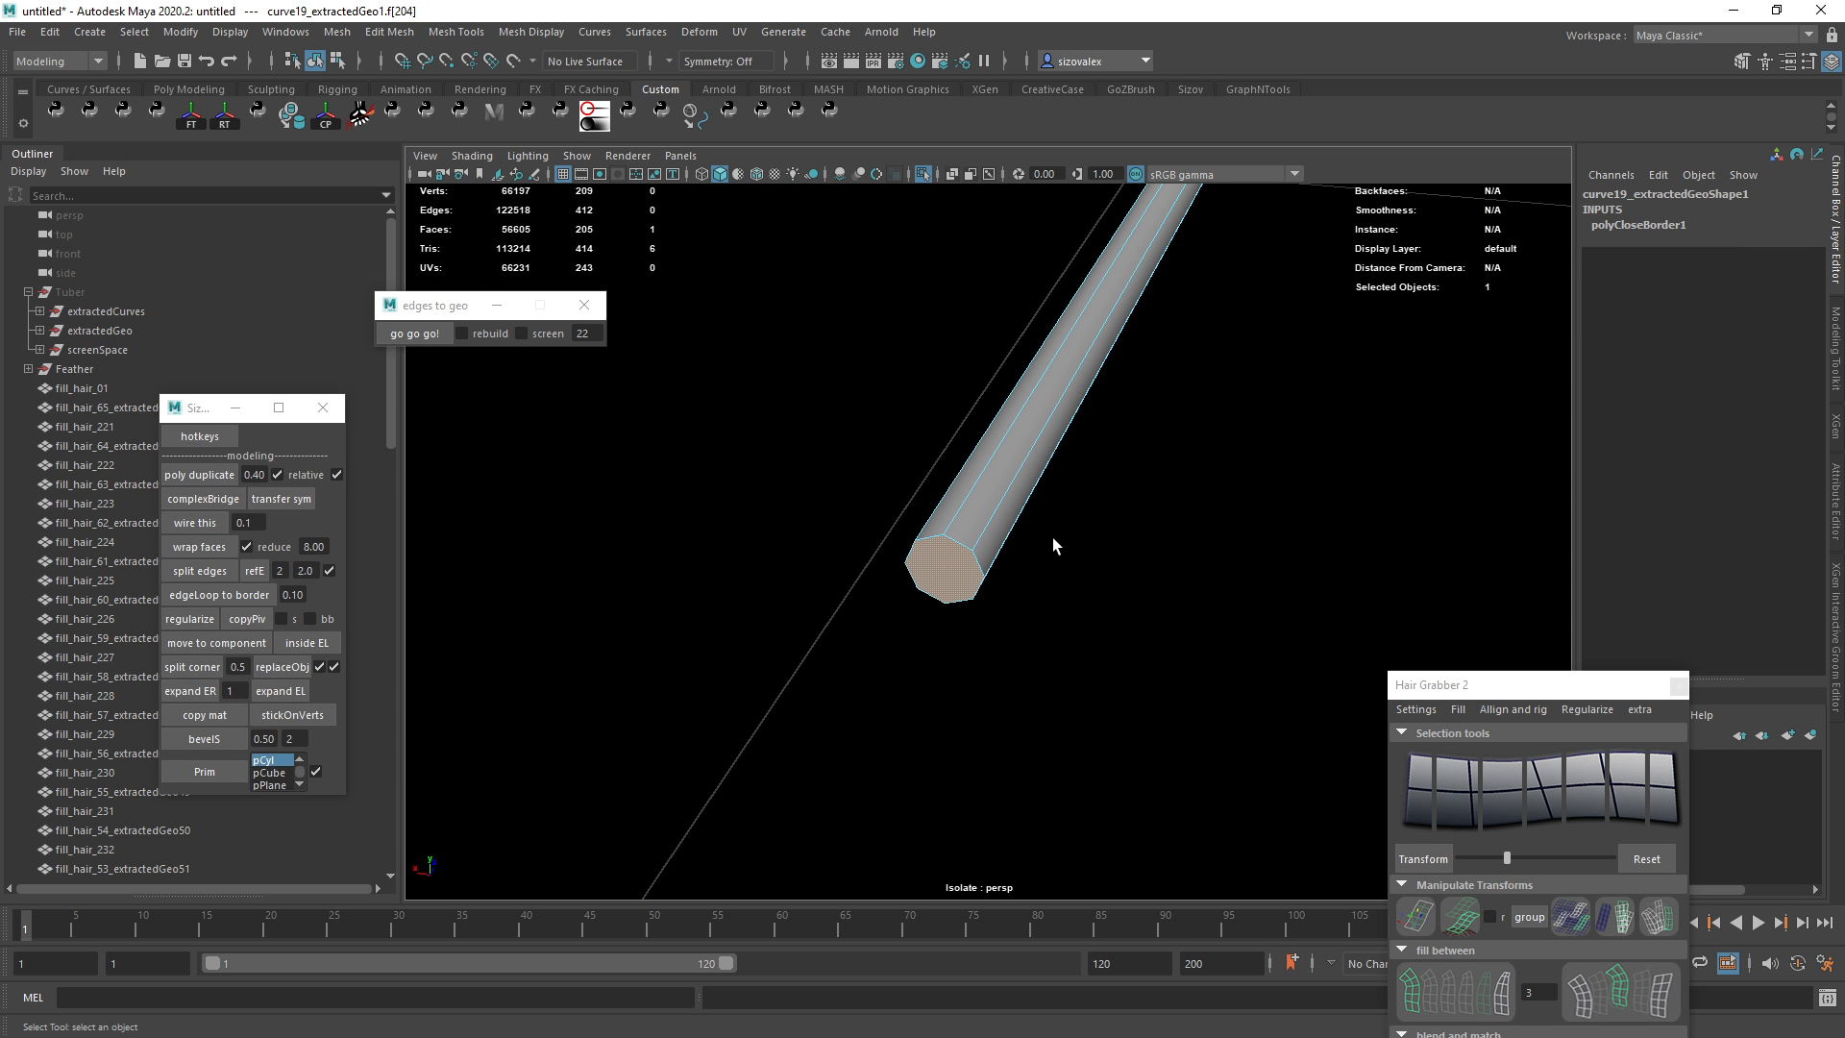
# Poke the cap face at the shaft's tip and return the shaft to object selection.
pyautogui.keyDown('shift'); pyautogui.rightClick(958, 536); pyautogui.keyUp('shift')
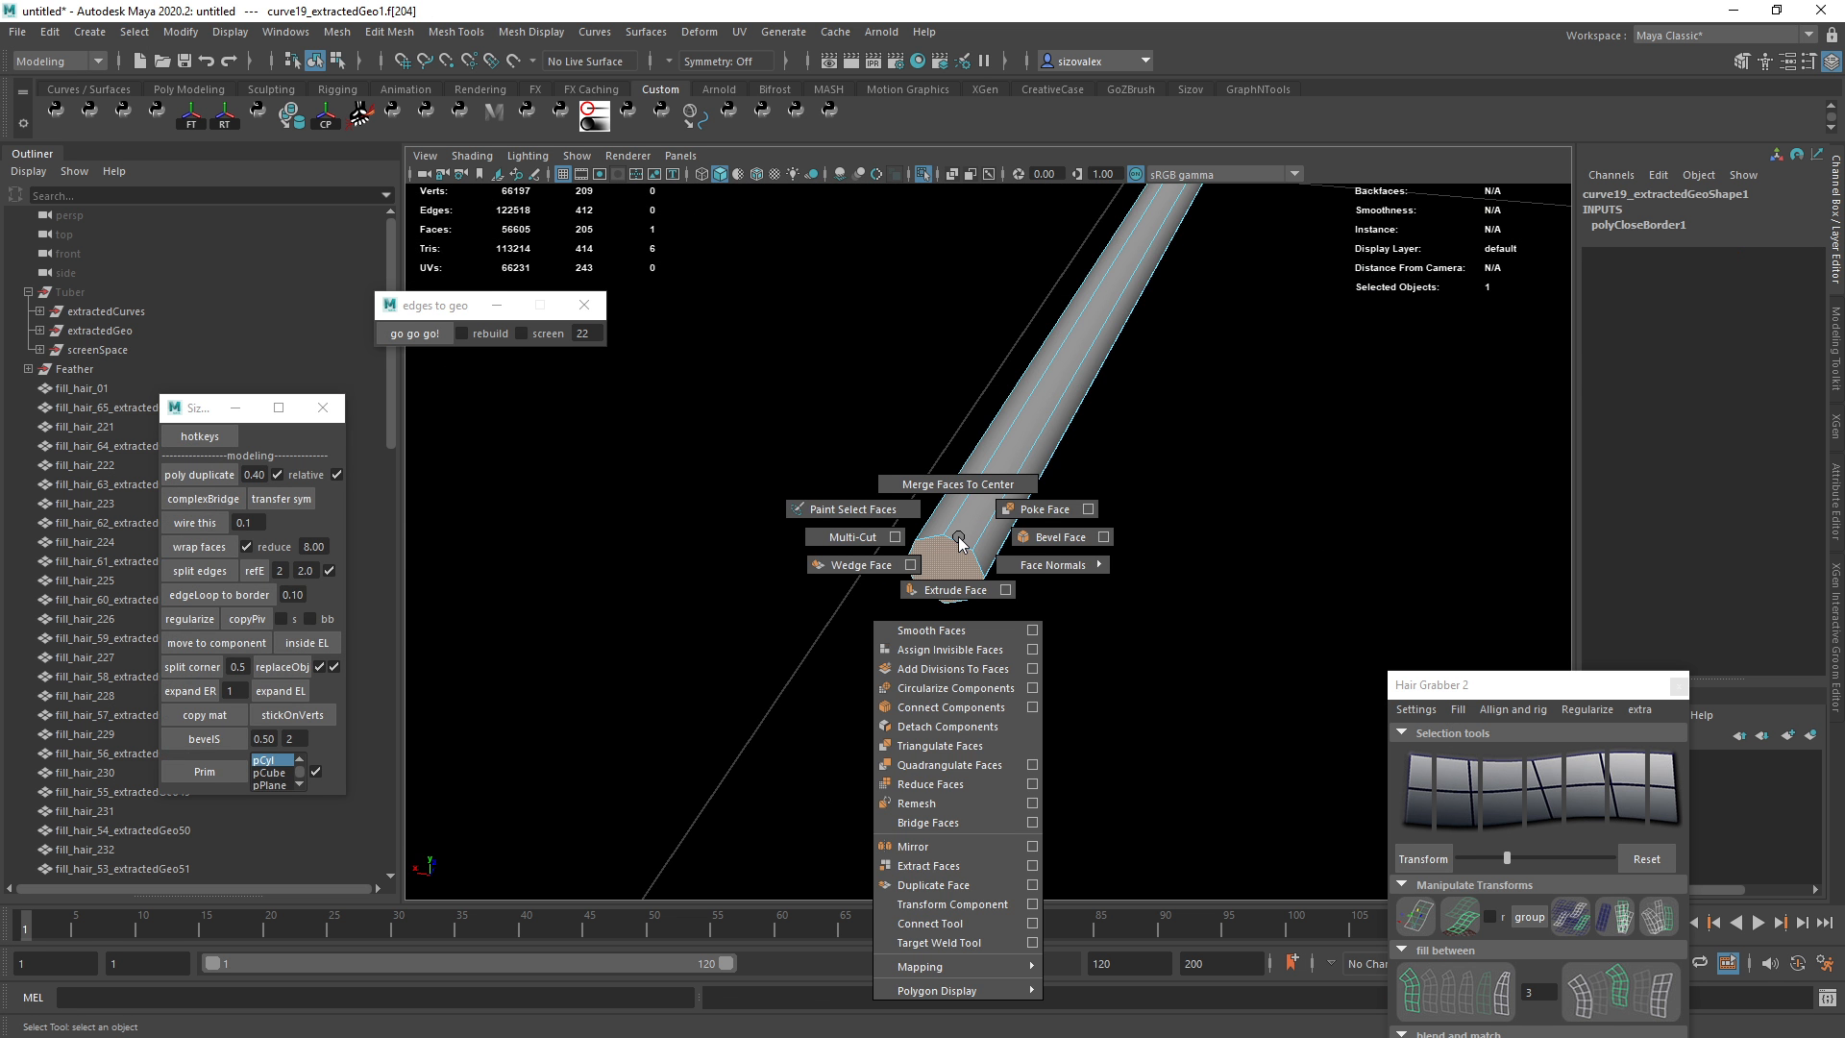
pyautogui.click(1040, 509)
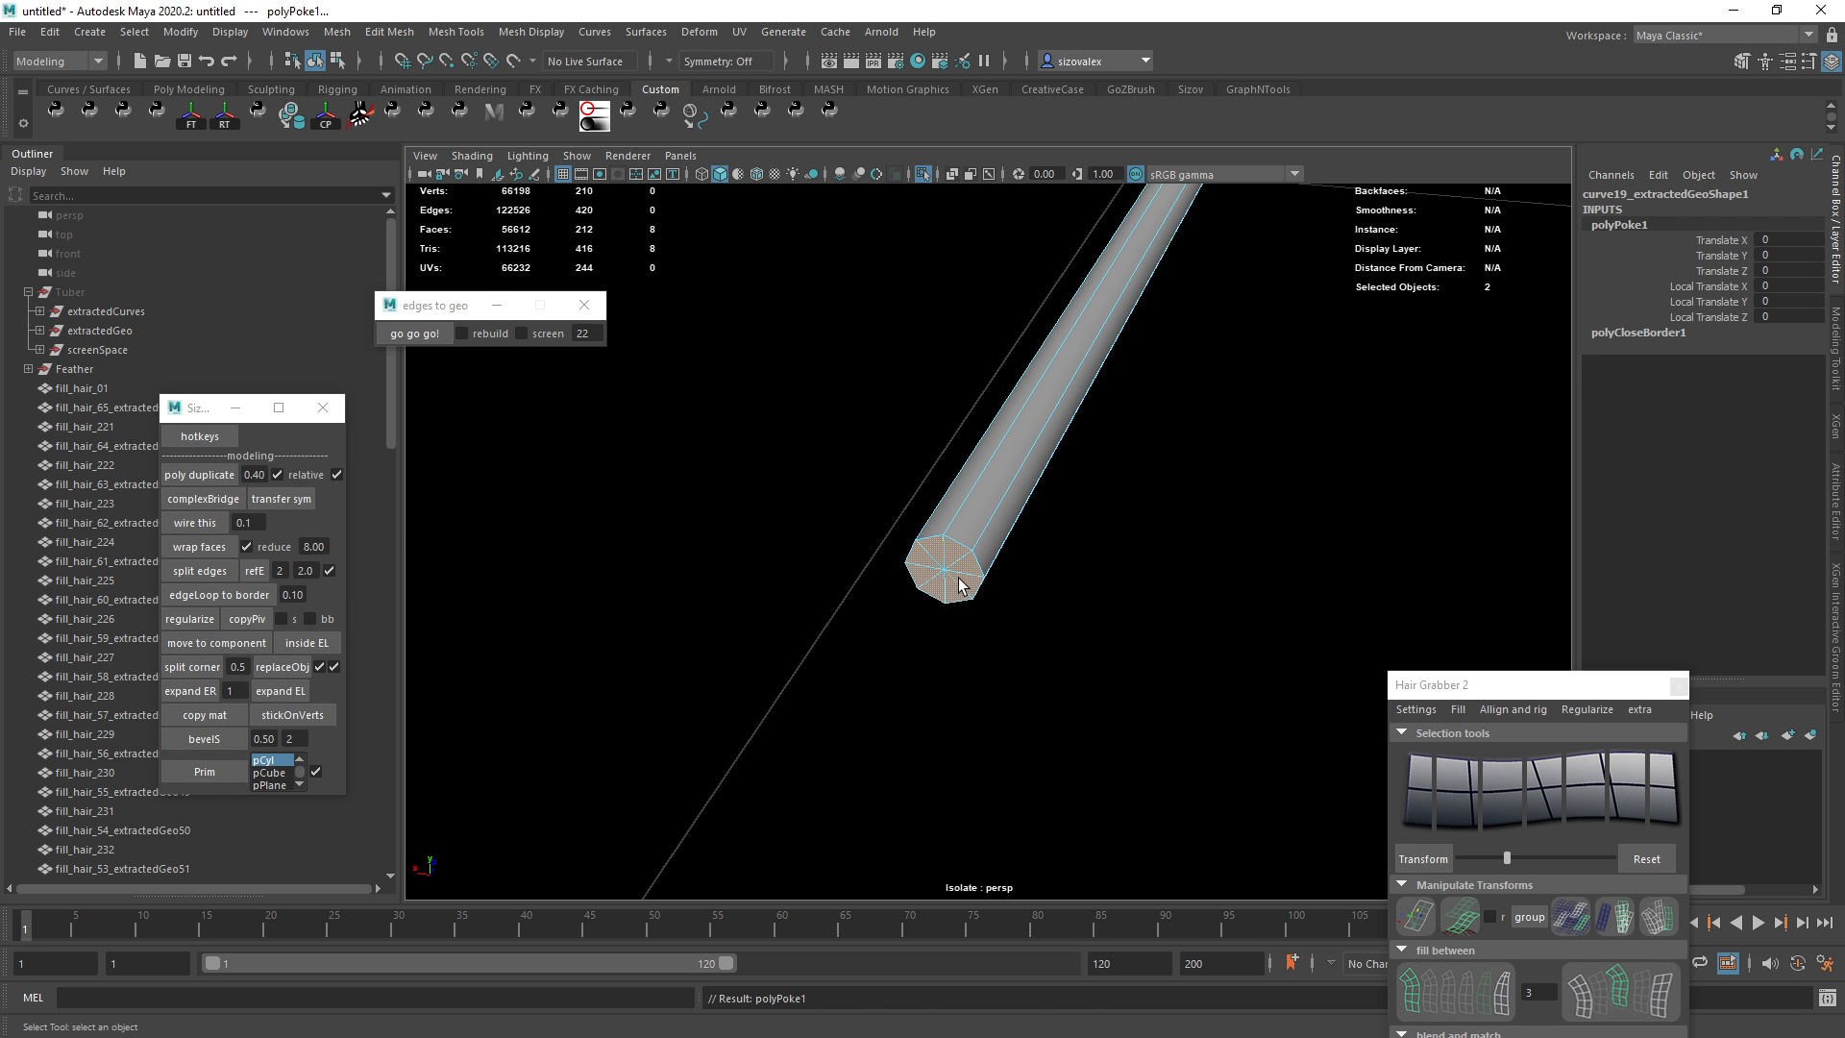
pyautogui.scroll(5, 966, 601)
pyautogui.scroll(-3, 915, 606)
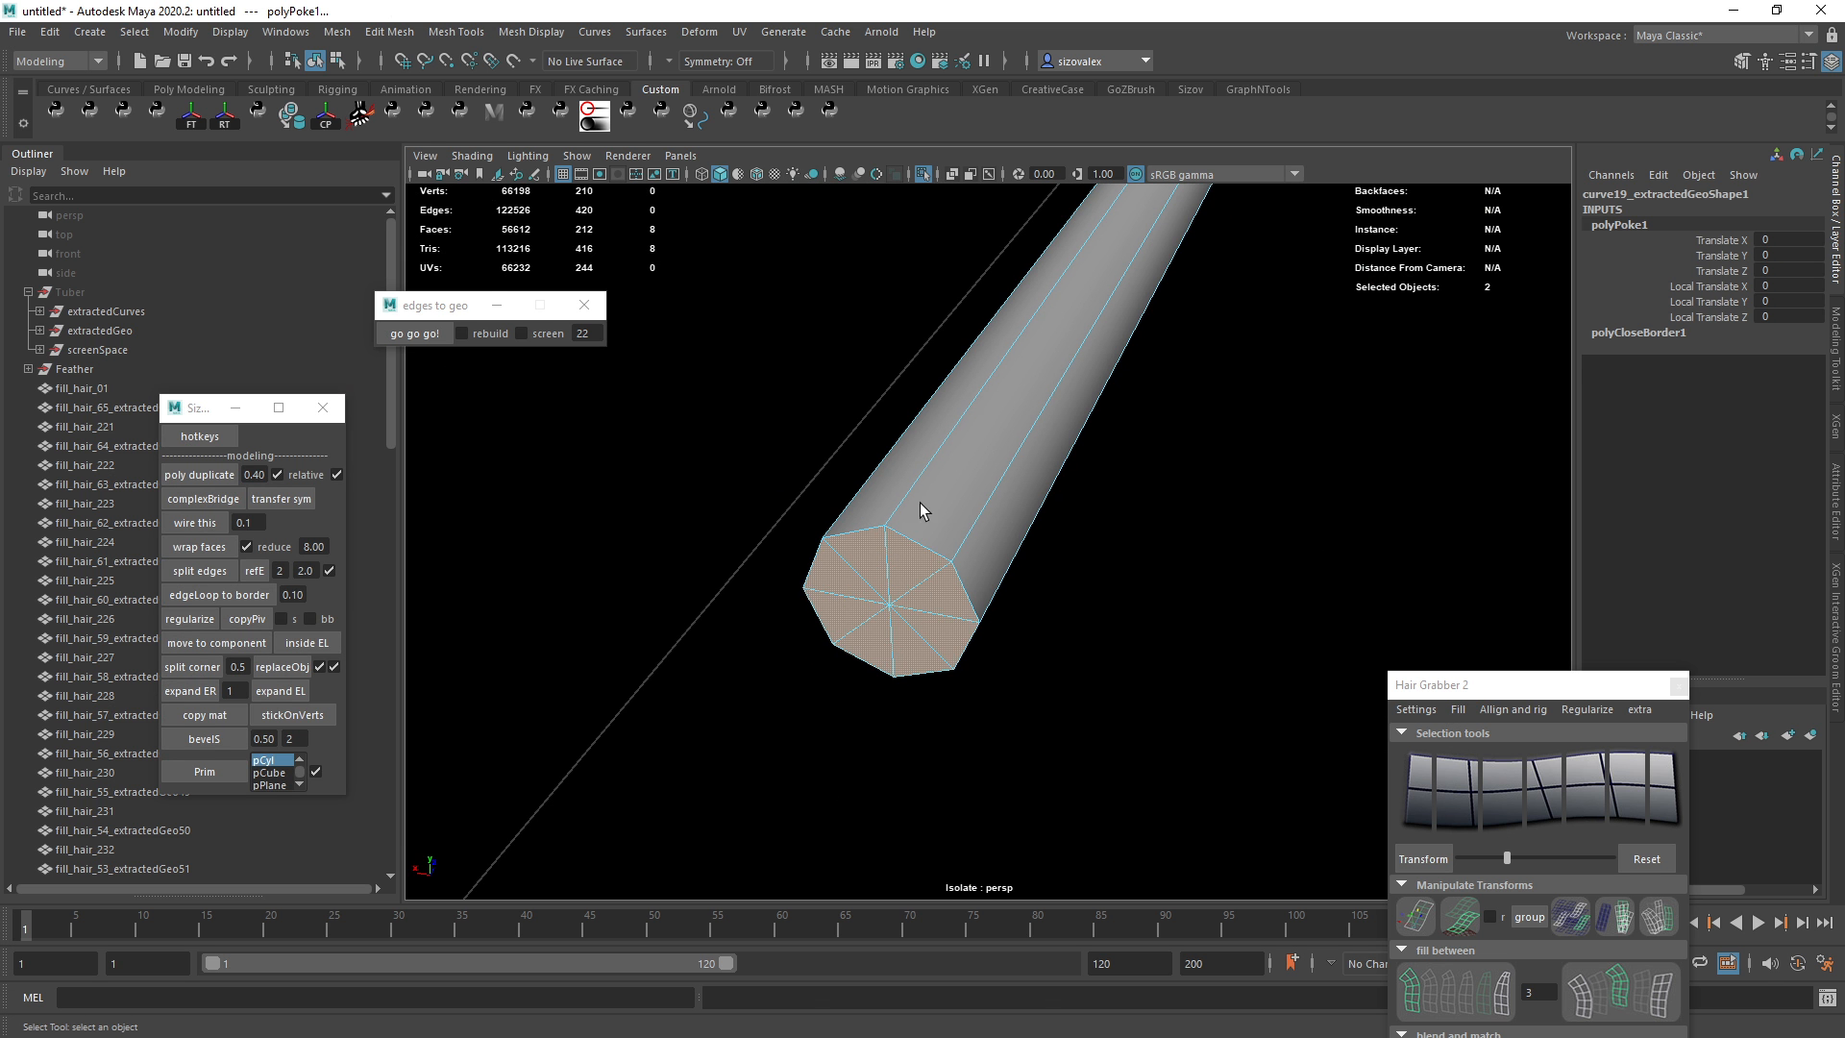
pyautogui.scroll(-10, 1071, 506)
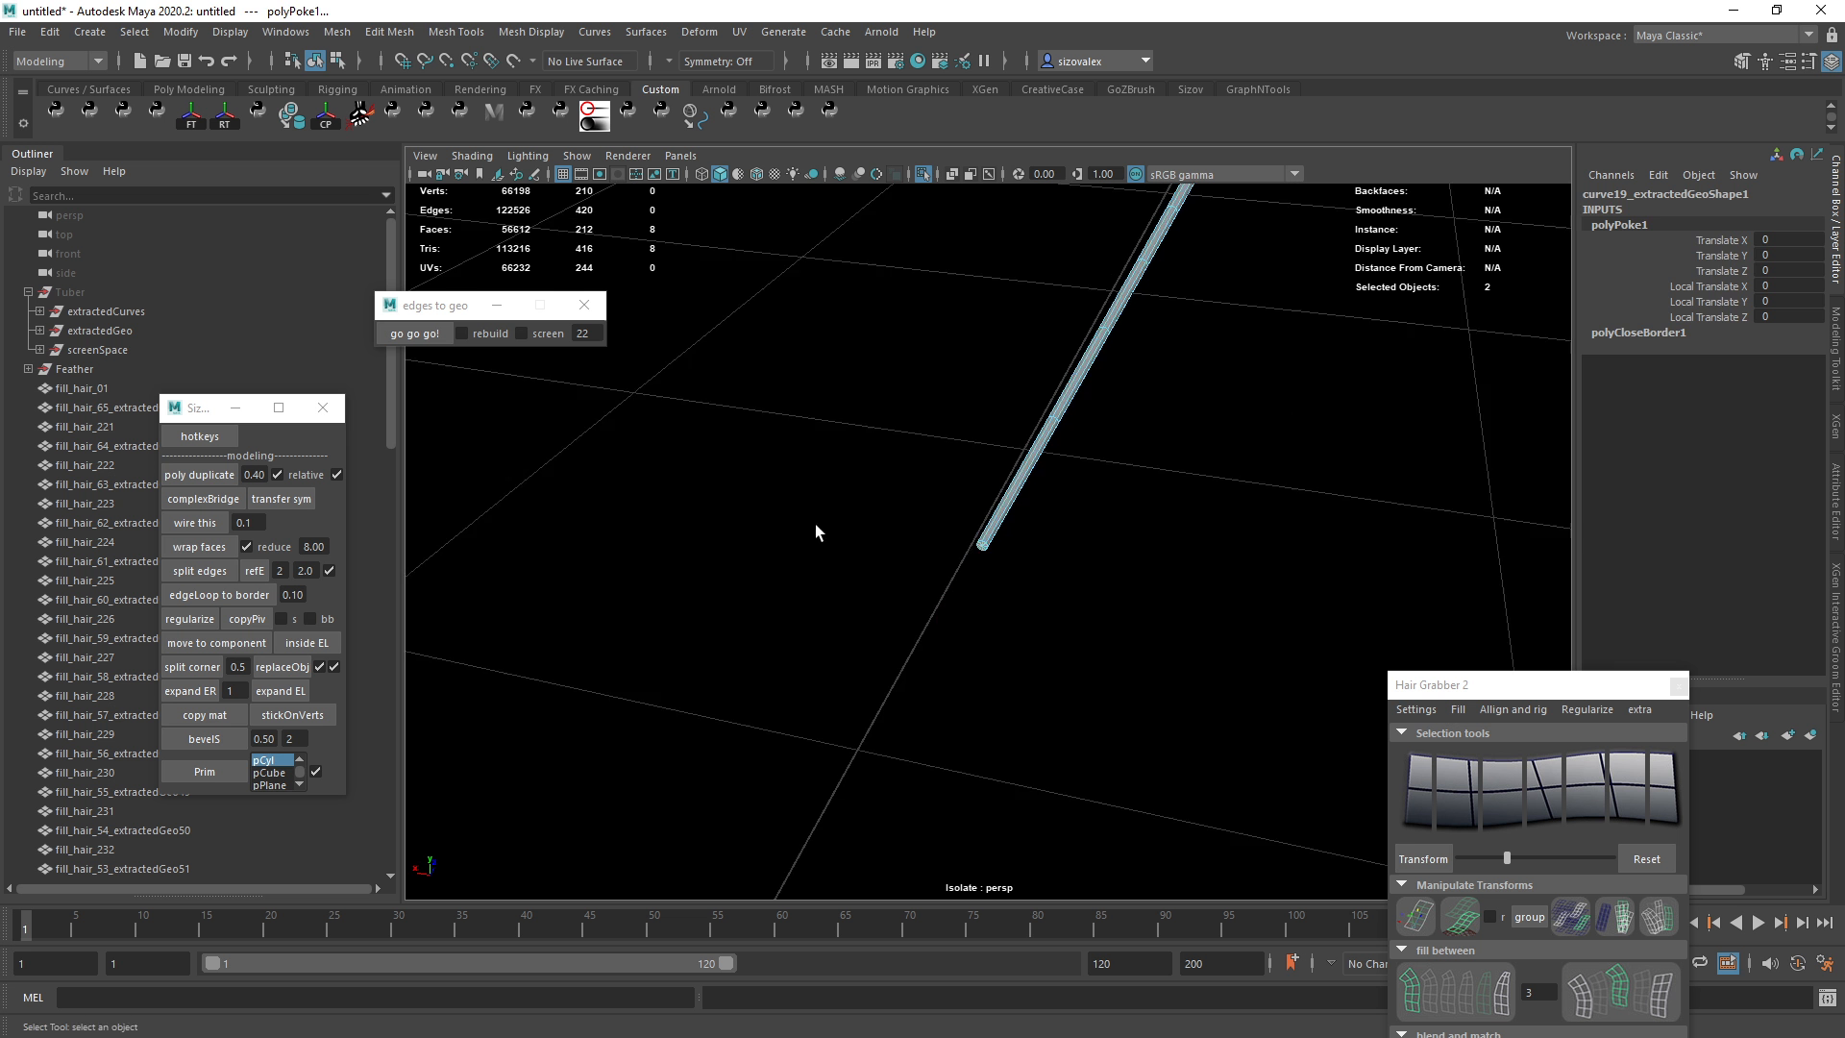
pyautogui.moveTo(990, 499); pyautogui.dragTo(1005, 471, button='right')
pyautogui.click(1007, 471)
pyautogui.moveTo(1014, 470); pyautogui.dragTo(935, 543)
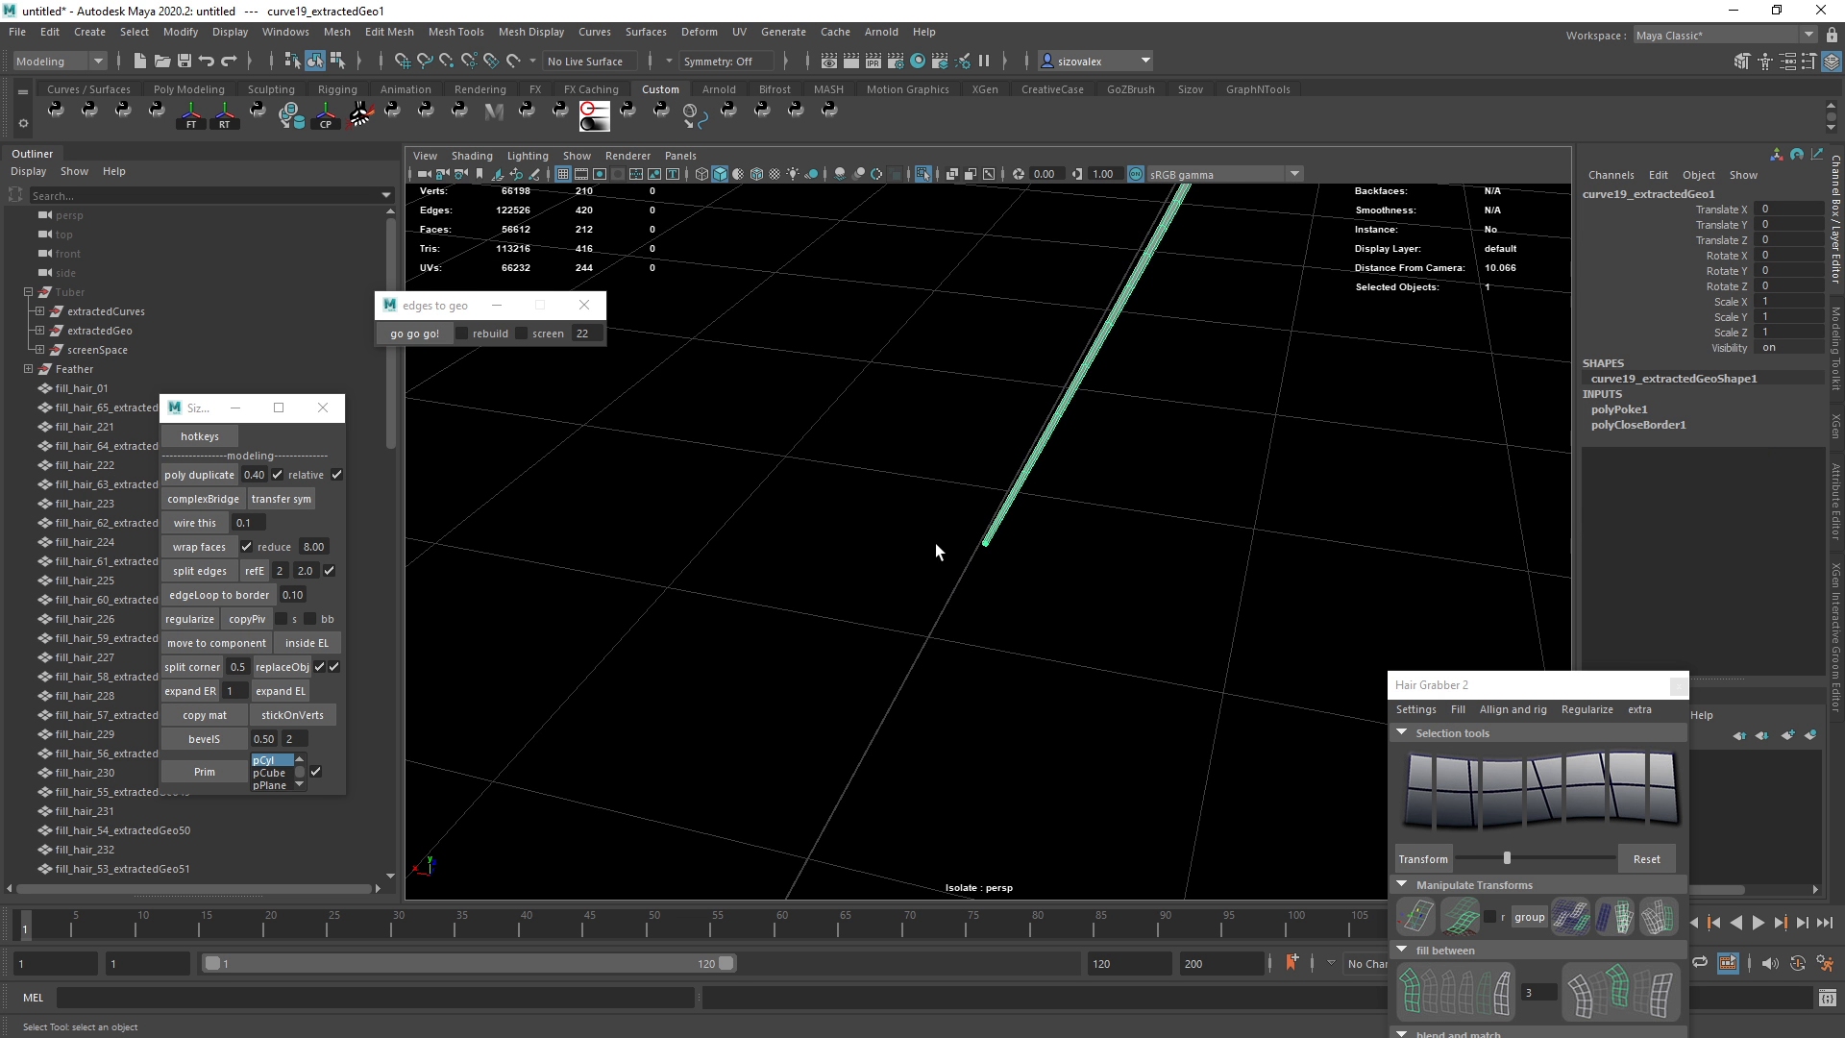
# Pick the centre vertex of the shaft's tip cap, return to object selection, and bring the whole feather back into view.
pyautogui.keyDown('alt'); pyautogui.moveTo(935, 543); pyautogui.dragTo(1592, 666, button='right'); pyautogui.keyUp('alt')
pyautogui.press('F9')
pyautogui.click(978, 551)
pyautogui.press('w')
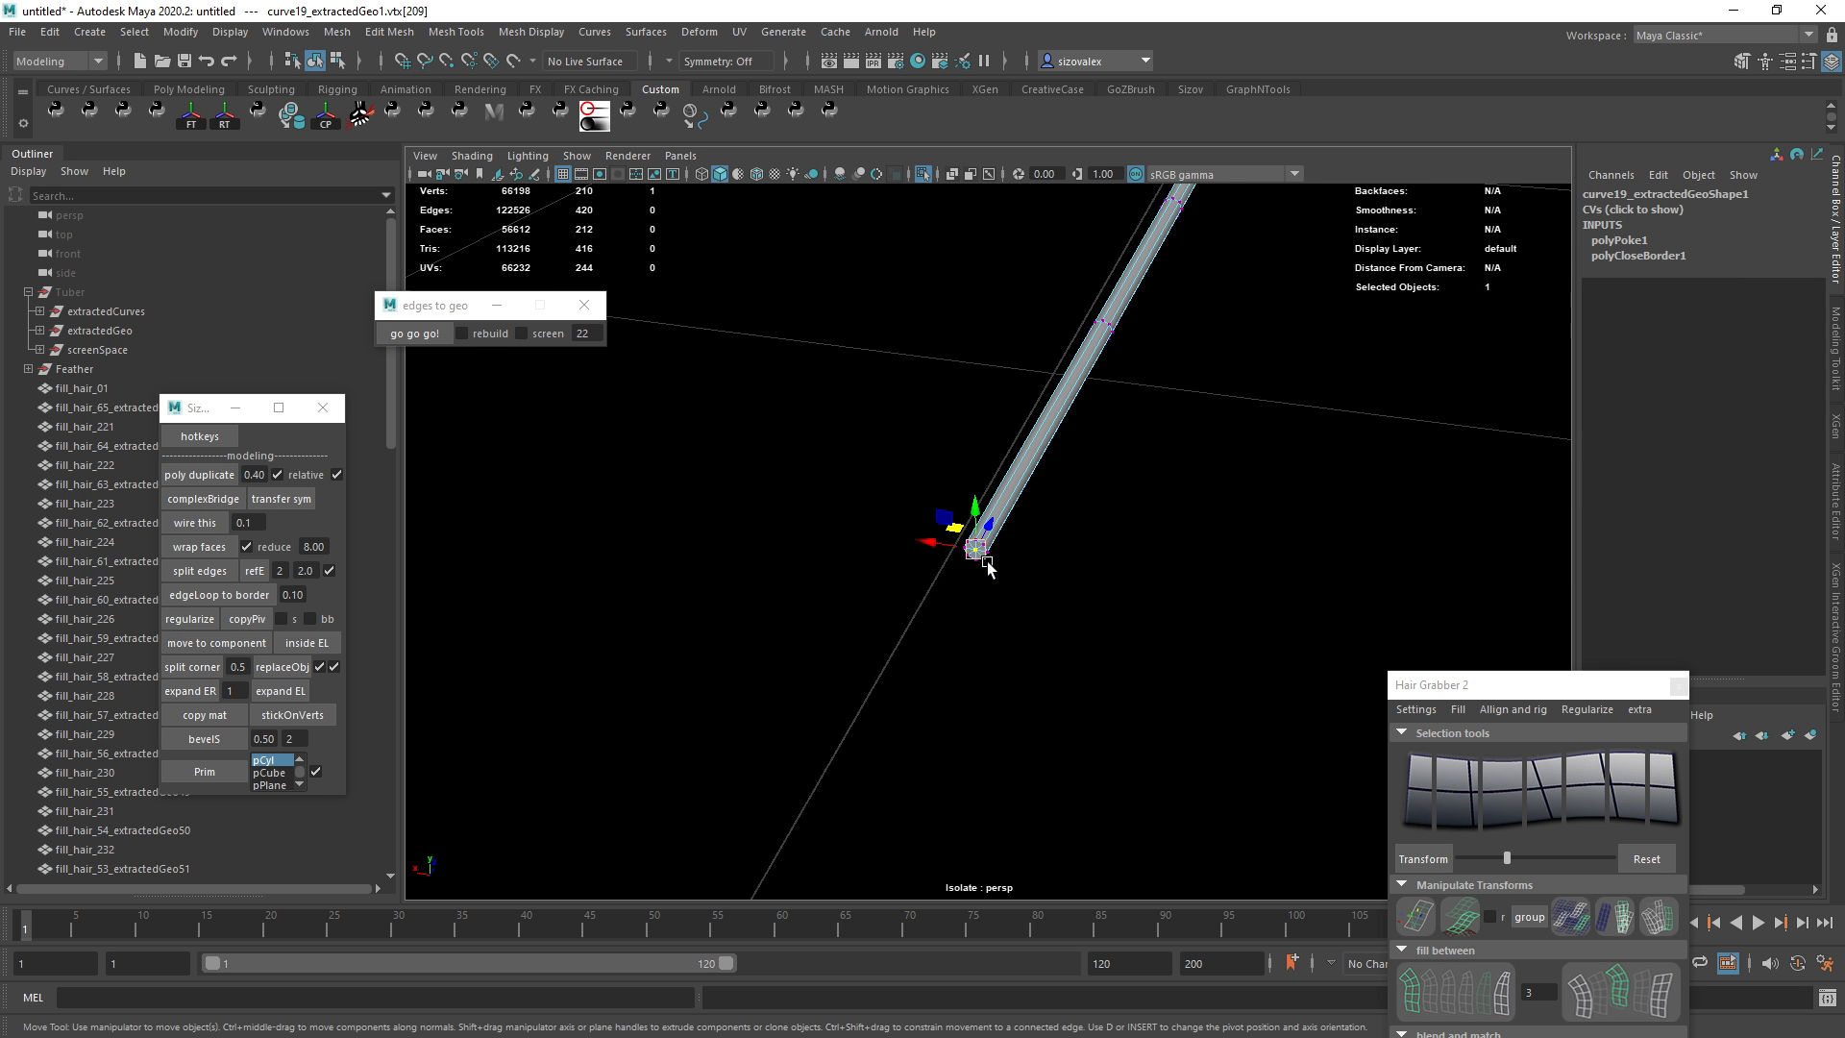
pyautogui.press('q')
pyautogui.moveTo(994, 529); pyautogui.dragTo(193, 505, button='right')
pyautogui.hotkey('ctrl', '1')
# Examine the finished shaft against the feather's barbs, from the tip down to the separated clumps near the base.
pyautogui.keyDown('alt'); pyautogui.moveTo(1125, 442); pyautogui.dragTo(943, 452); pyautogui.keyUp('alt')
pyautogui.keyDown('alt'); pyautogui.moveTo(943, 453); pyautogui.dragTo(762, 585, button='right'); pyautogui.keyUp('alt')
pyautogui.keyDown('alt'); pyautogui.moveTo(1009, 485); pyautogui.dragTo(1239, 577, button='right'); pyautogui.keyUp('alt')
pyautogui.keyDown('alt'); pyautogui.moveTo(1240, 576); pyautogui.dragTo(1132, 663); pyautogui.keyUp('alt')
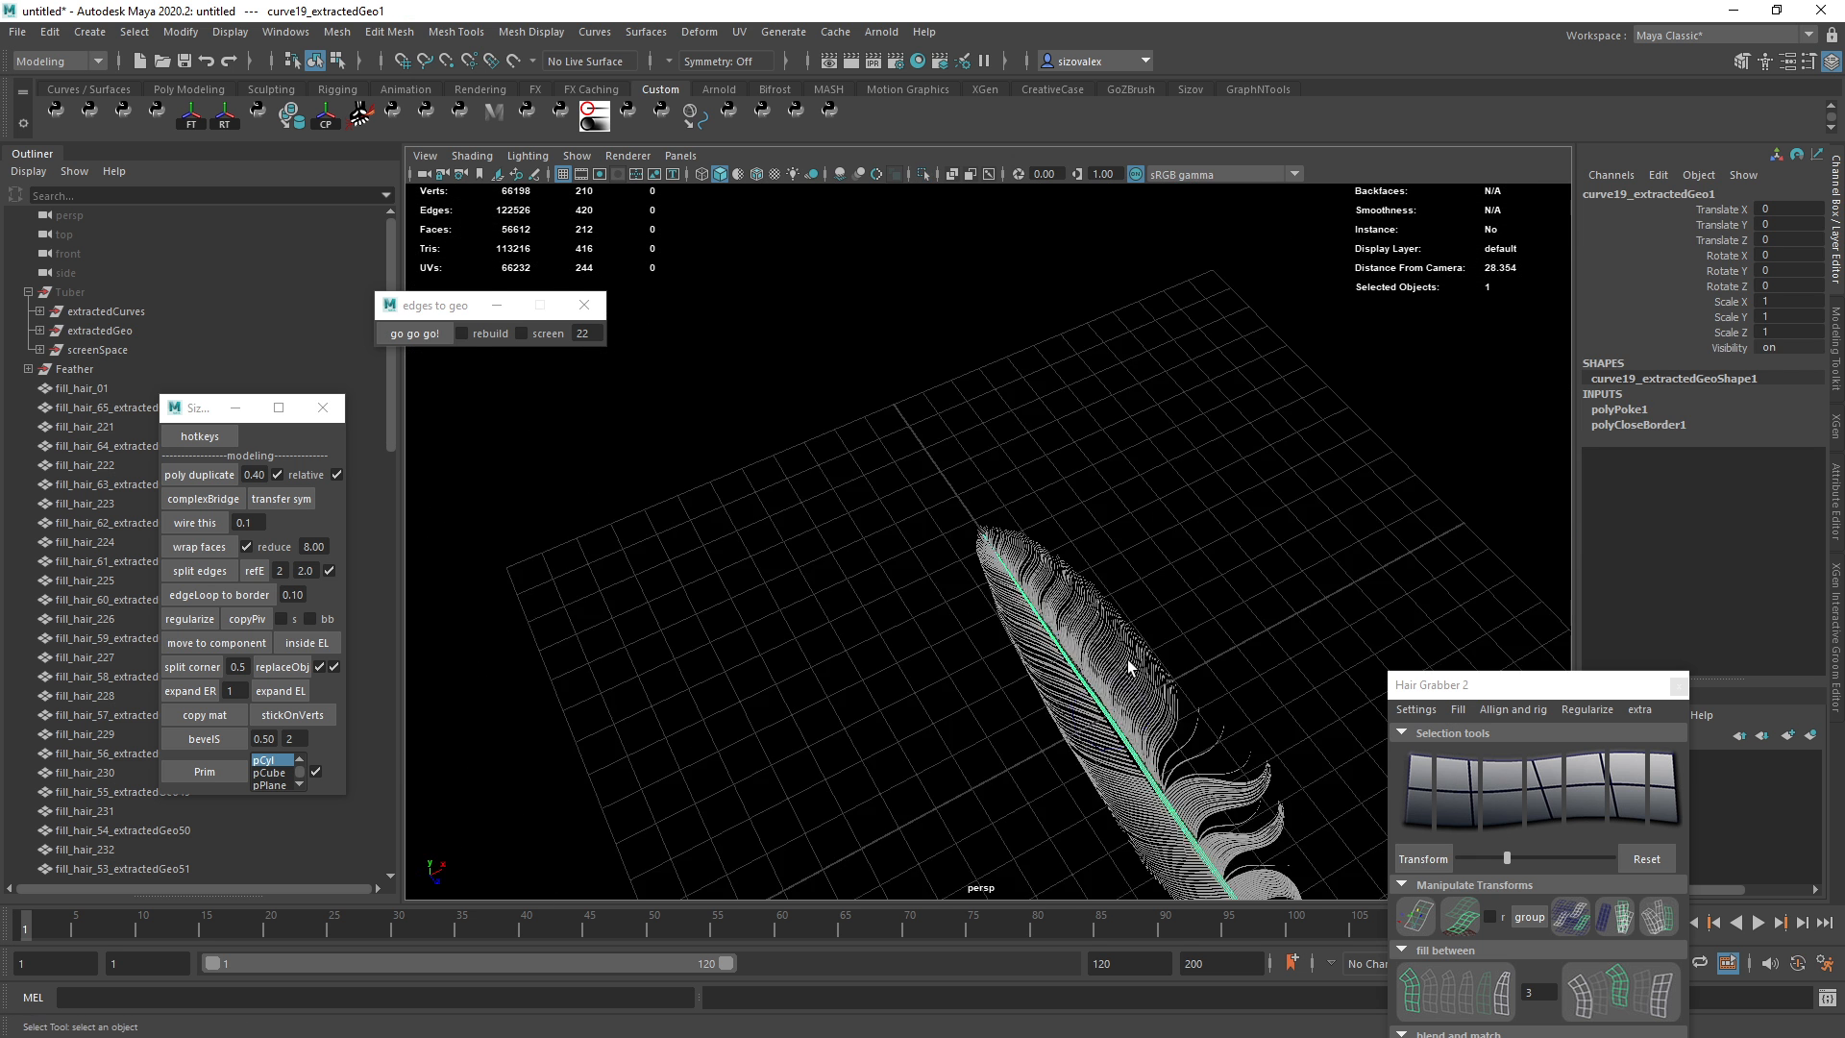
pyautogui.keyDown('alt'); pyautogui.moveTo(1132, 663); pyautogui.dragTo(803, 360, button='middle'); pyautogui.keyUp('alt')
pyautogui.keyDown('alt'); pyautogui.moveTo(803, 360); pyautogui.dragTo(930, 461); pyautogui.keyUp('alt')
pyautogui.keyDown('alt'); pyautogui.moveTo(865, 230); pyautogui.dragTo(840, 395, button='middle'); pyautogui.keyUp('alt')
pyautogui.keyDown('alt'); pyautogui.moveTo(840, 395); pyautogui.dragTo(828, 539, button='right'); pyautogui.keyUp('alt')
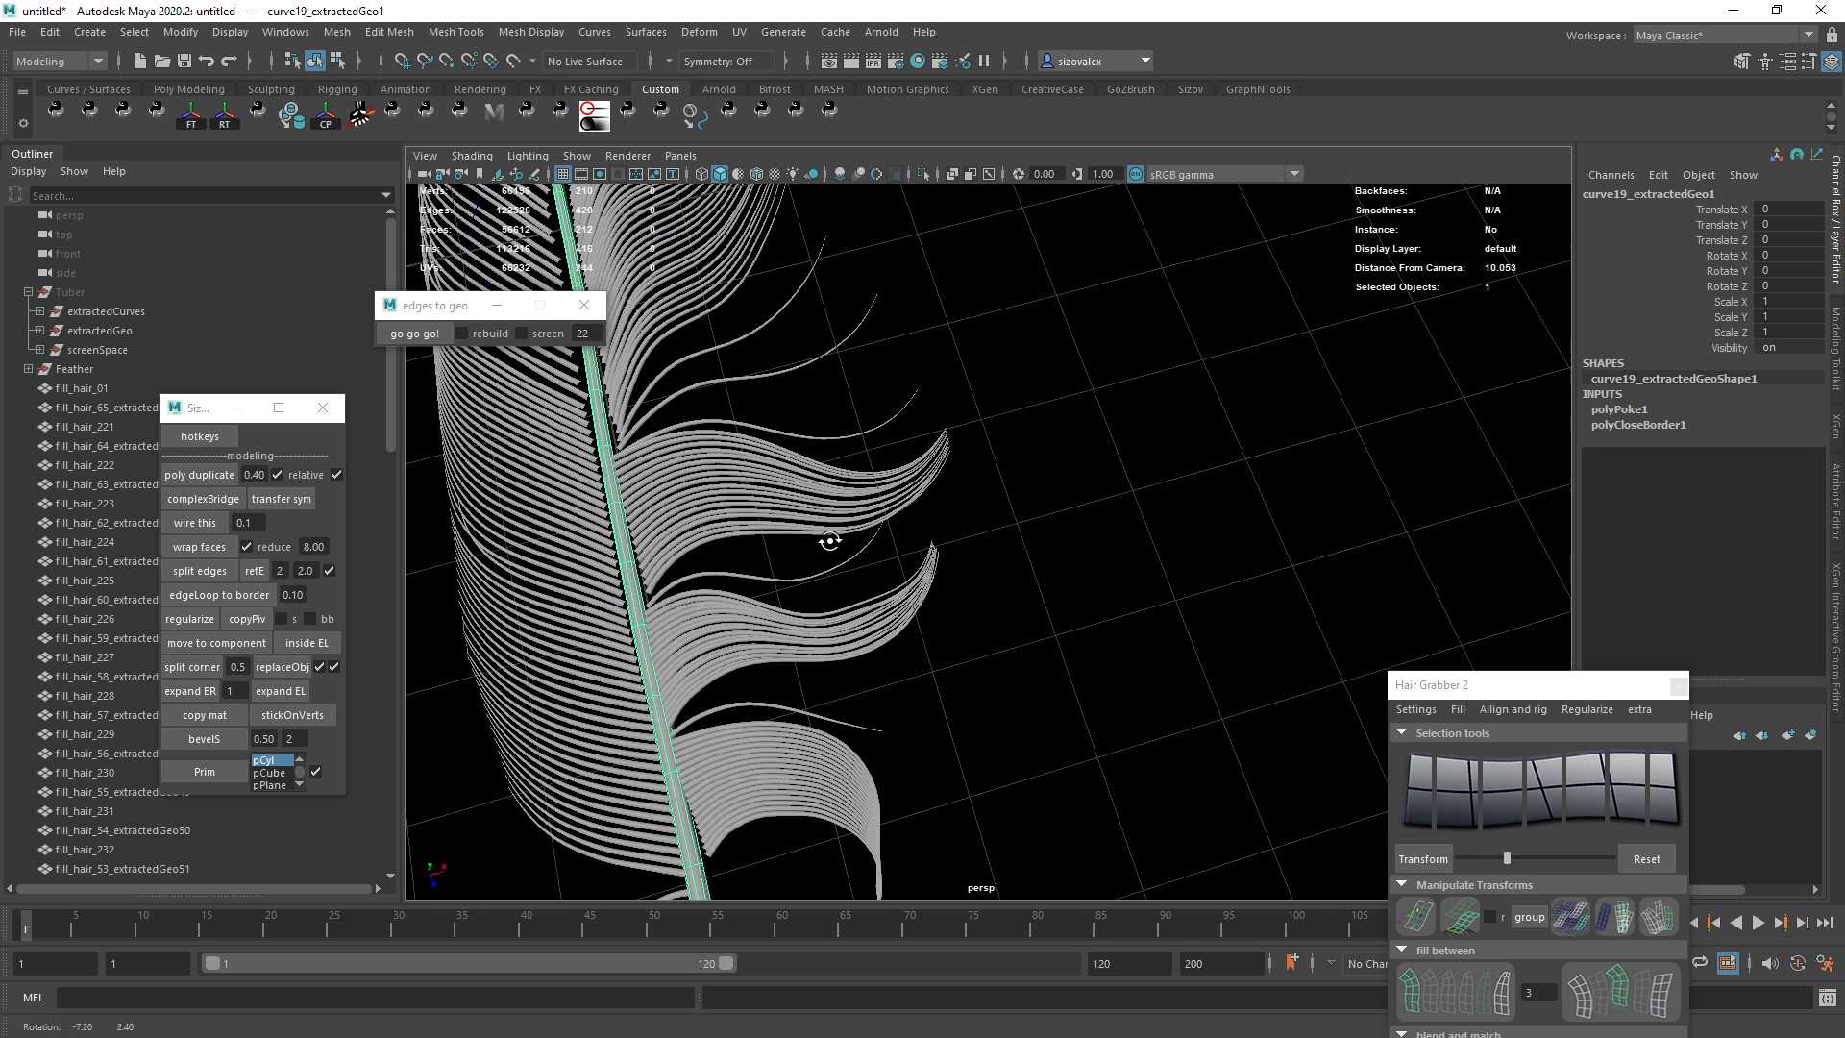
pyautogui.keyDown('alt'); pyautogui.moveTo(739, 536); pyautogui.dragTo(832, 389, button='middle'); pyautogui.keyUp('alt')
pyautogui.keyDown('alt'); pyautogui.moveTo(831, 389); pyautogui.dragTo(934, 399); pyautogui.keyUp('alt')
# Grab the middle edge loops of the uppermost separated barb clump and arch it upward with a soft selection covering most of its inner length.
pyautogui.click(878, 344)
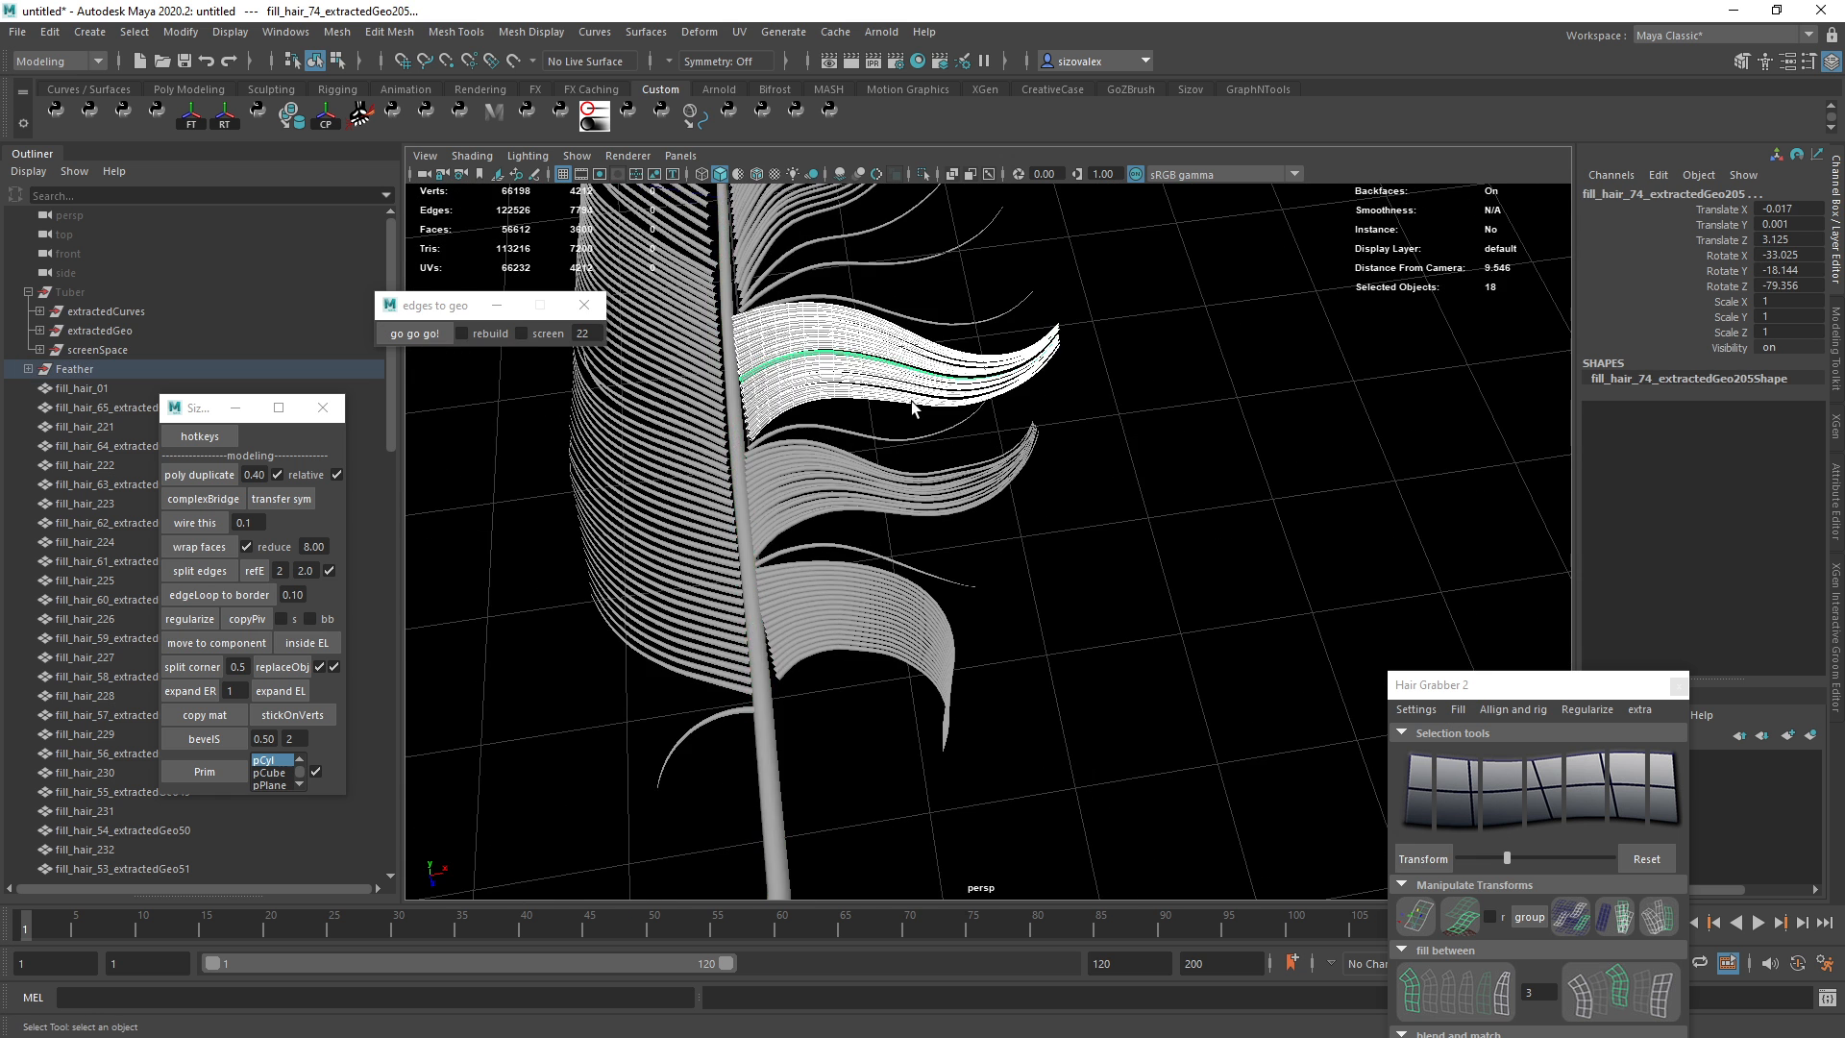
pyautogui.keyDown('alt'); pyautogui.moveTo(993, 414); pyautogui.dragTo(961, 481, button='right'); pyautogui.keyUp('alt')
pyautogui.keyDown('alt'); pyautogui.moveTo(961, 481); pyautogui.dragTo(869, 535); pyautogui.keyUp('alt')
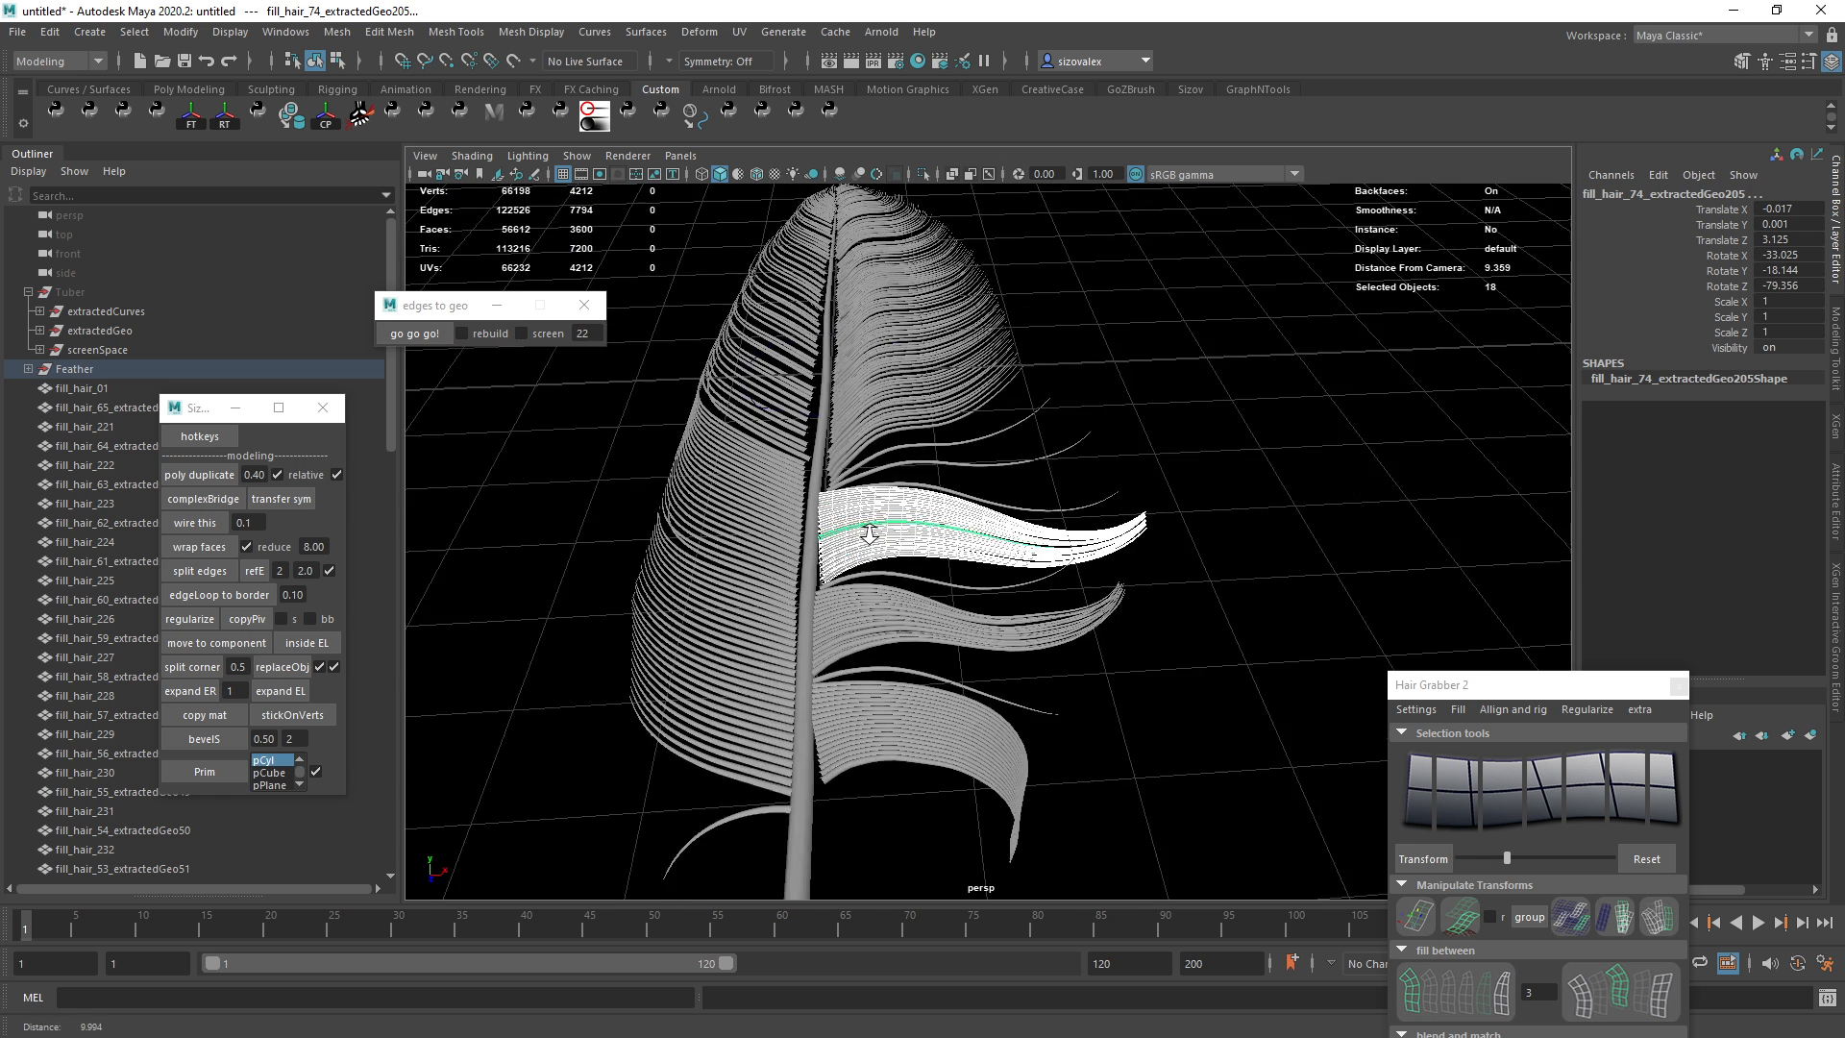
pyautogui.keyDown('alt'); pyautogui.moveTo(869, 536); pyautogui.dragTo(913, 644, button='right'); pyautogui.keyUp('alt')
pyautogui.keyDown('alt'); pyautogui.moveTo(913, 644); pyautogui.dragTo(932, 531); pyautogui.keyUp('alt')
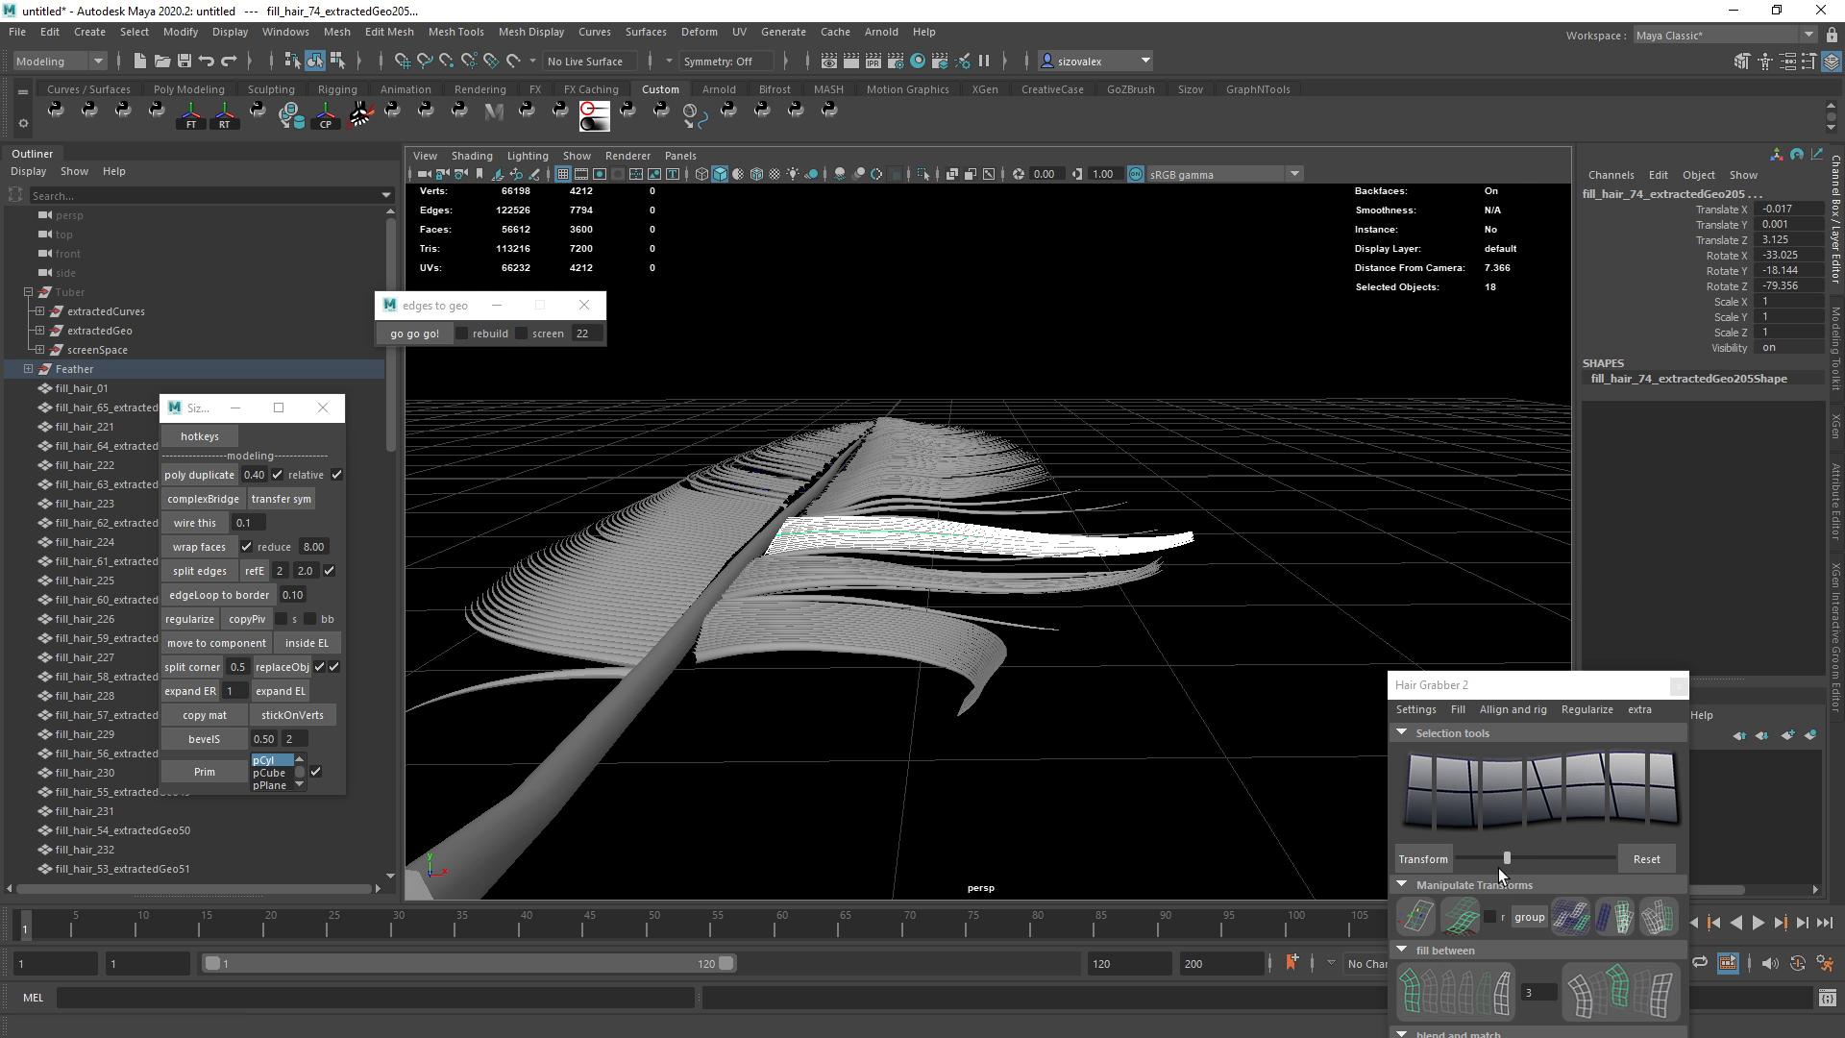
pyautogui.click(1505, 857)
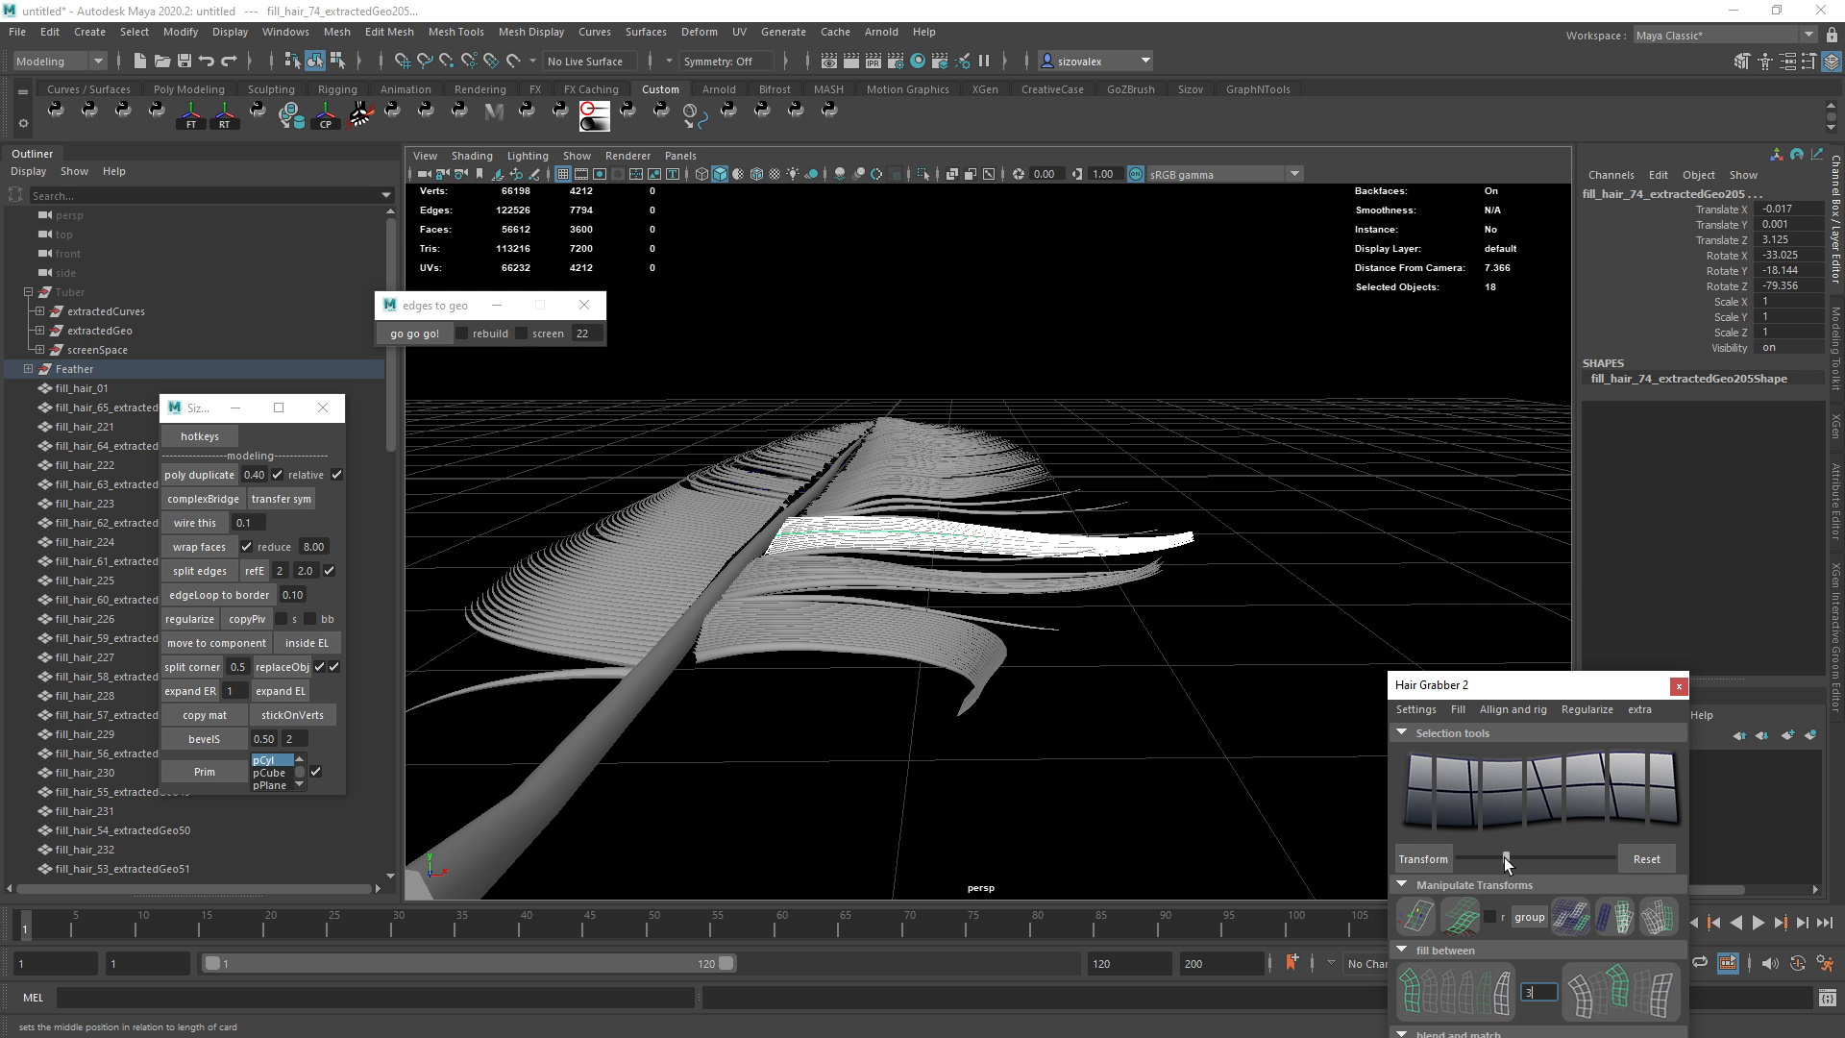
pyautogui.click(1537, 795)
pyautogui.keyDown('alt'); pyautogui.moveTo(971, 550); pyautogui.dragTo(1011, 567, button='right'); pyautogui.keyUp('alt')
pyautogui.keyDown('alt'); pyautogui.moveTo(1011, 567); pyautogui.dragTo(1062, 594); pyautogui.keyUp('alt')
pyautogui.press('w')
pyautogui.press('b')
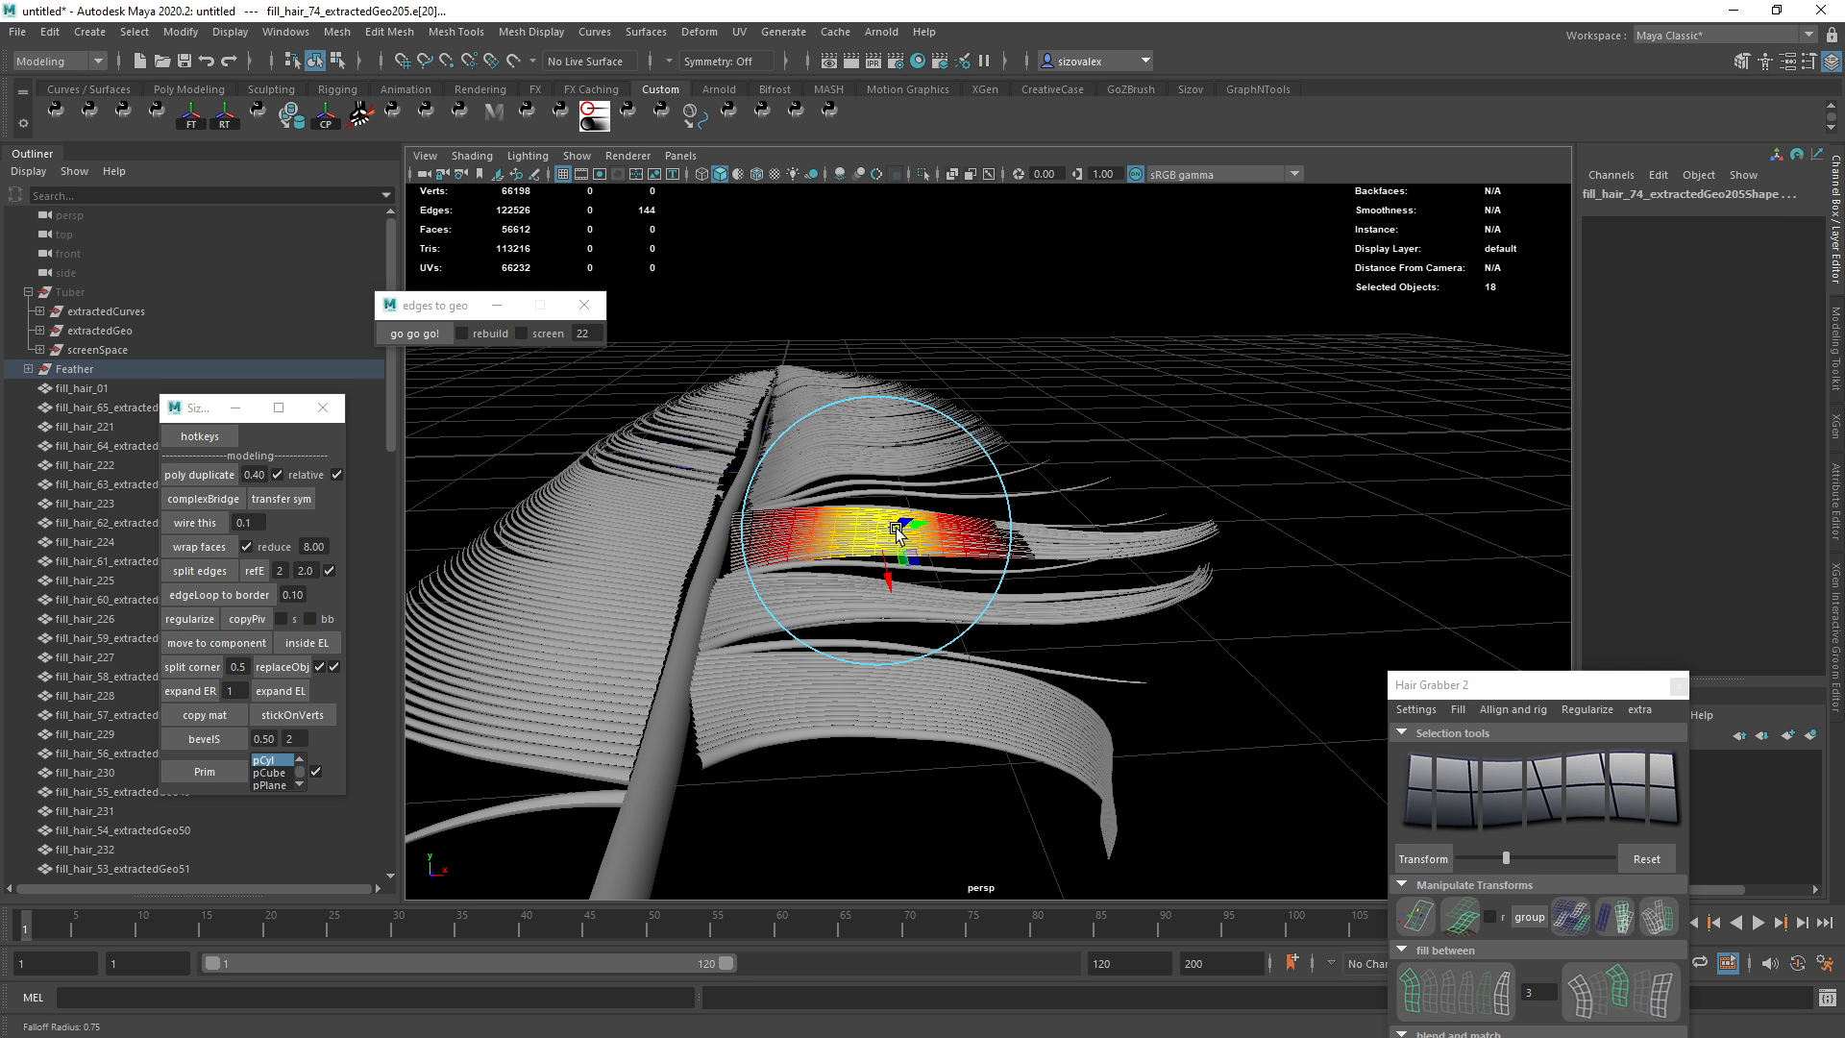
pyautogui.moveTo(895, 527); pyautogui.dragTo(881, 526)
pyautogui.press('q')
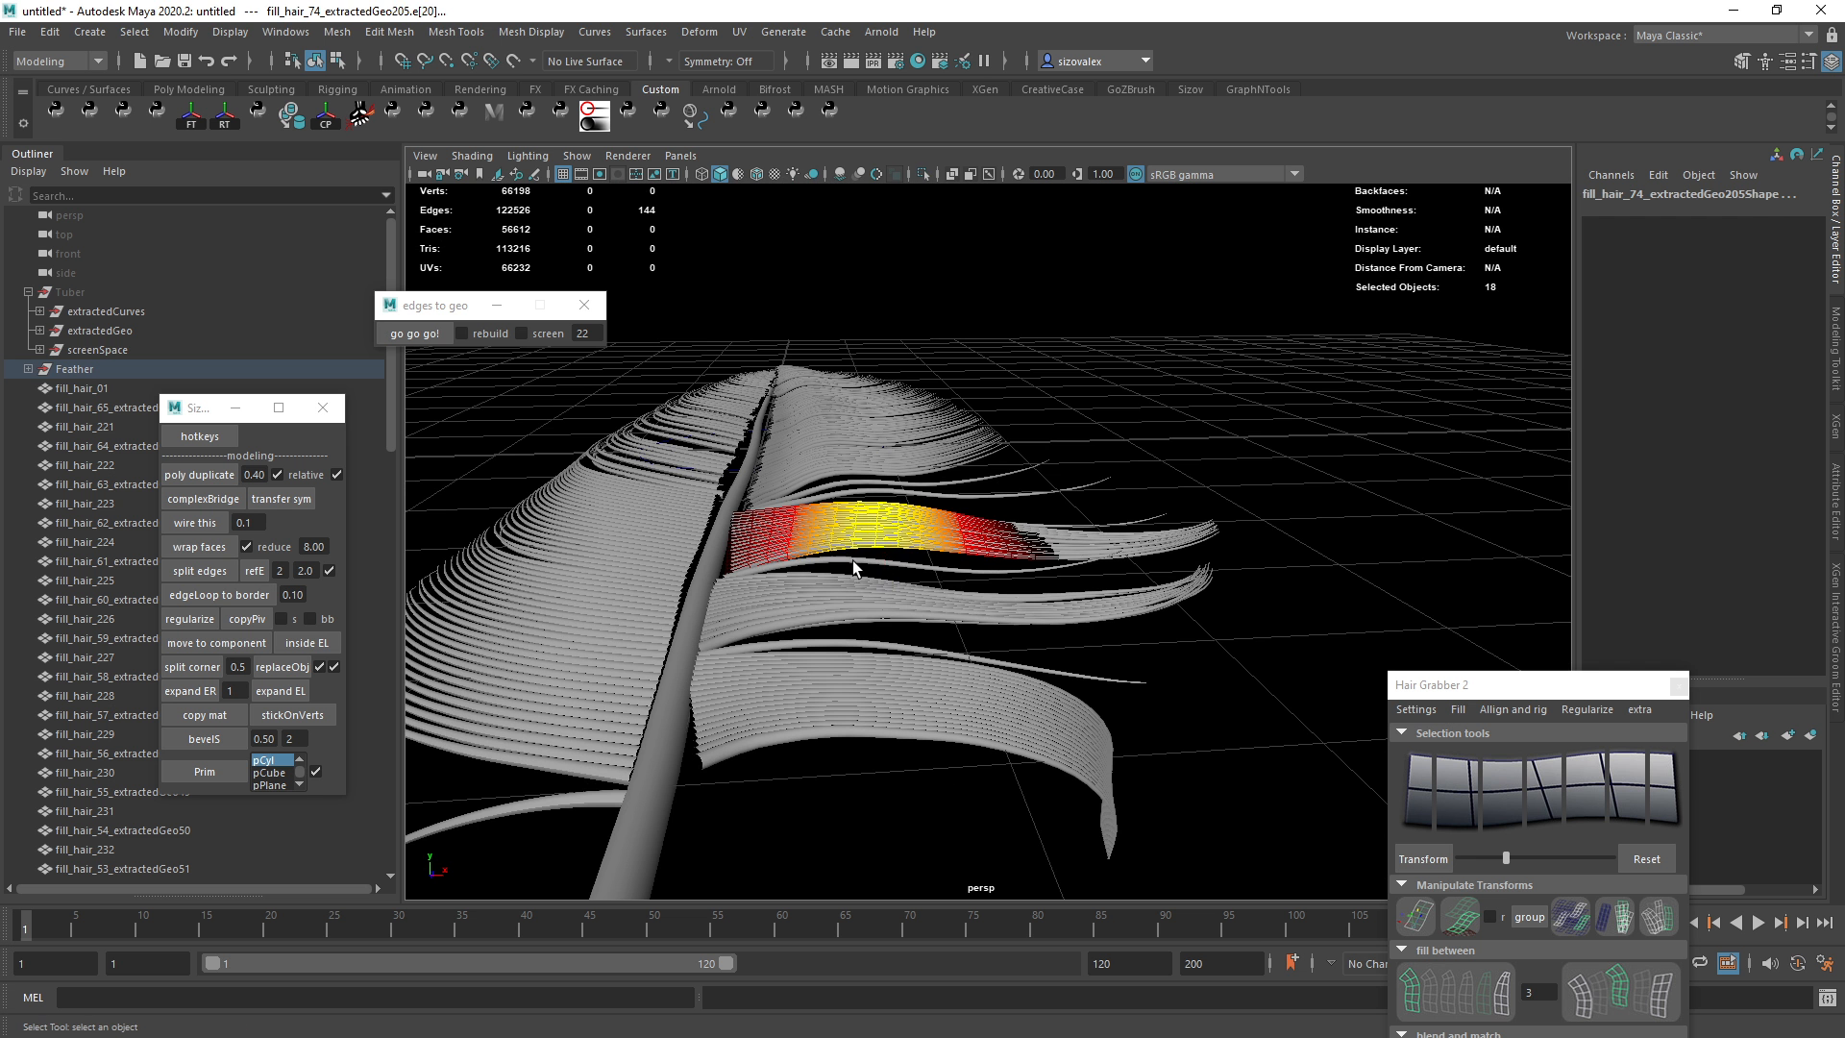
# Grab the middle edge loops of the second separated barb clump and bend it with the soft move.
pyautogui.click(890, 632)
pyautogui.keyDown('shift'); pyautogui.click(961, 573); pyautogui.keyUp('shift')
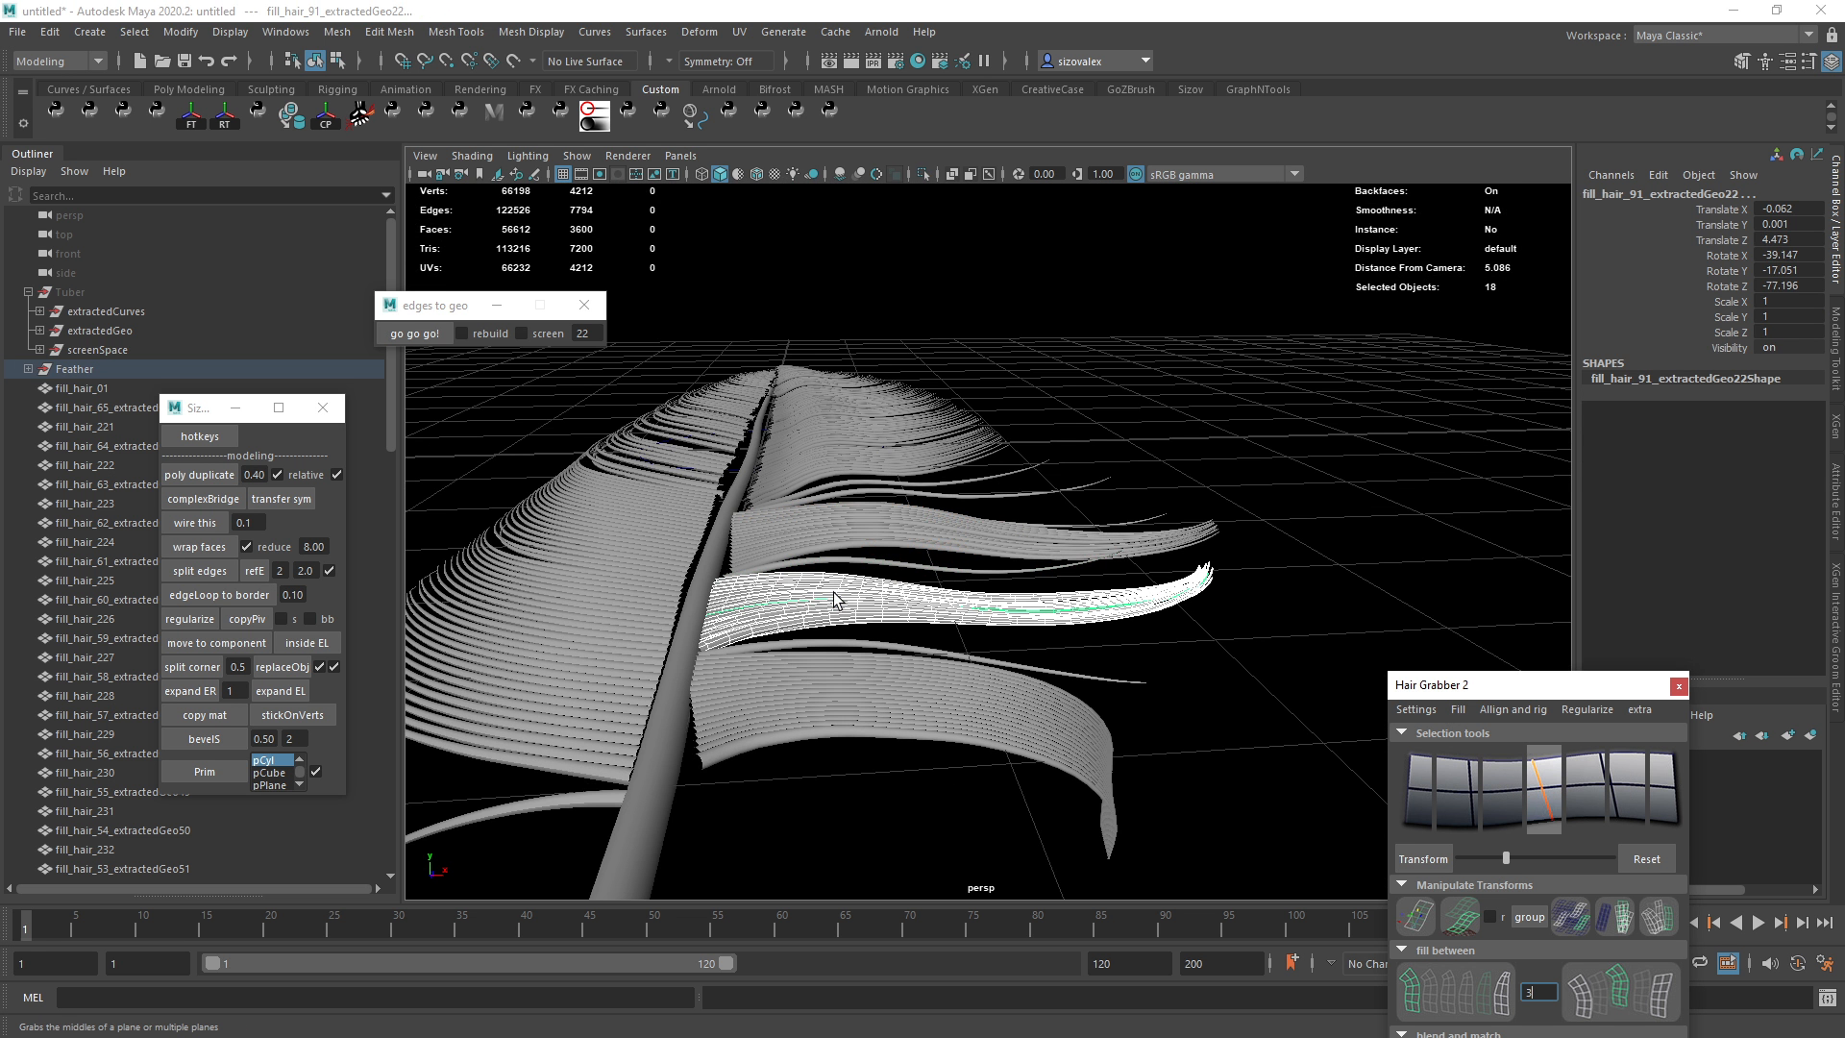
pyautogui.keyDown('alt'); pyautogui.moveTo(738, 612); pyautogui.dragTo(838, 564); pyautogui.keyUp('alt')
pyautogui.press('w')
# Arch the lowest barb clump and the single strand above it by soft-moving their middle edge loops upward, and return to object selection.
pyautogui.keyDown('shift'); pyautogui.click(794, 623); pyautogui.keyUp('shift')
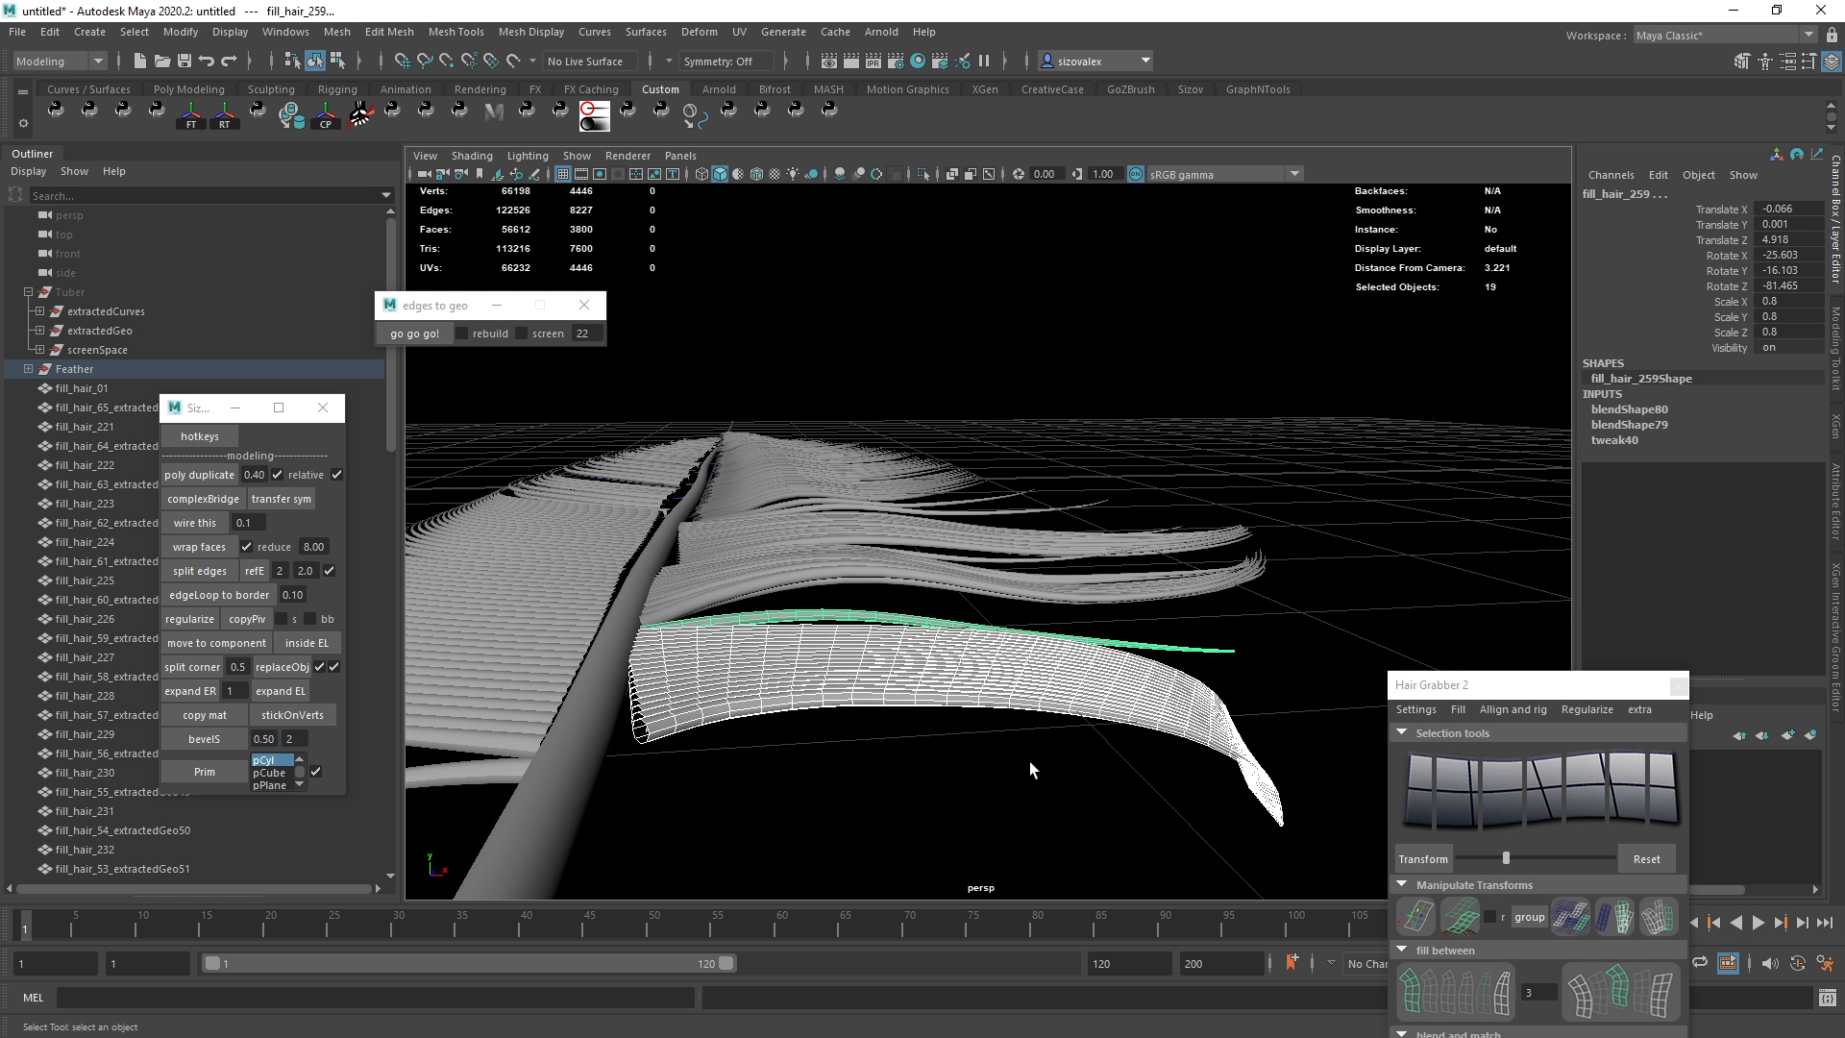
pyautogui.click(1528, 790)
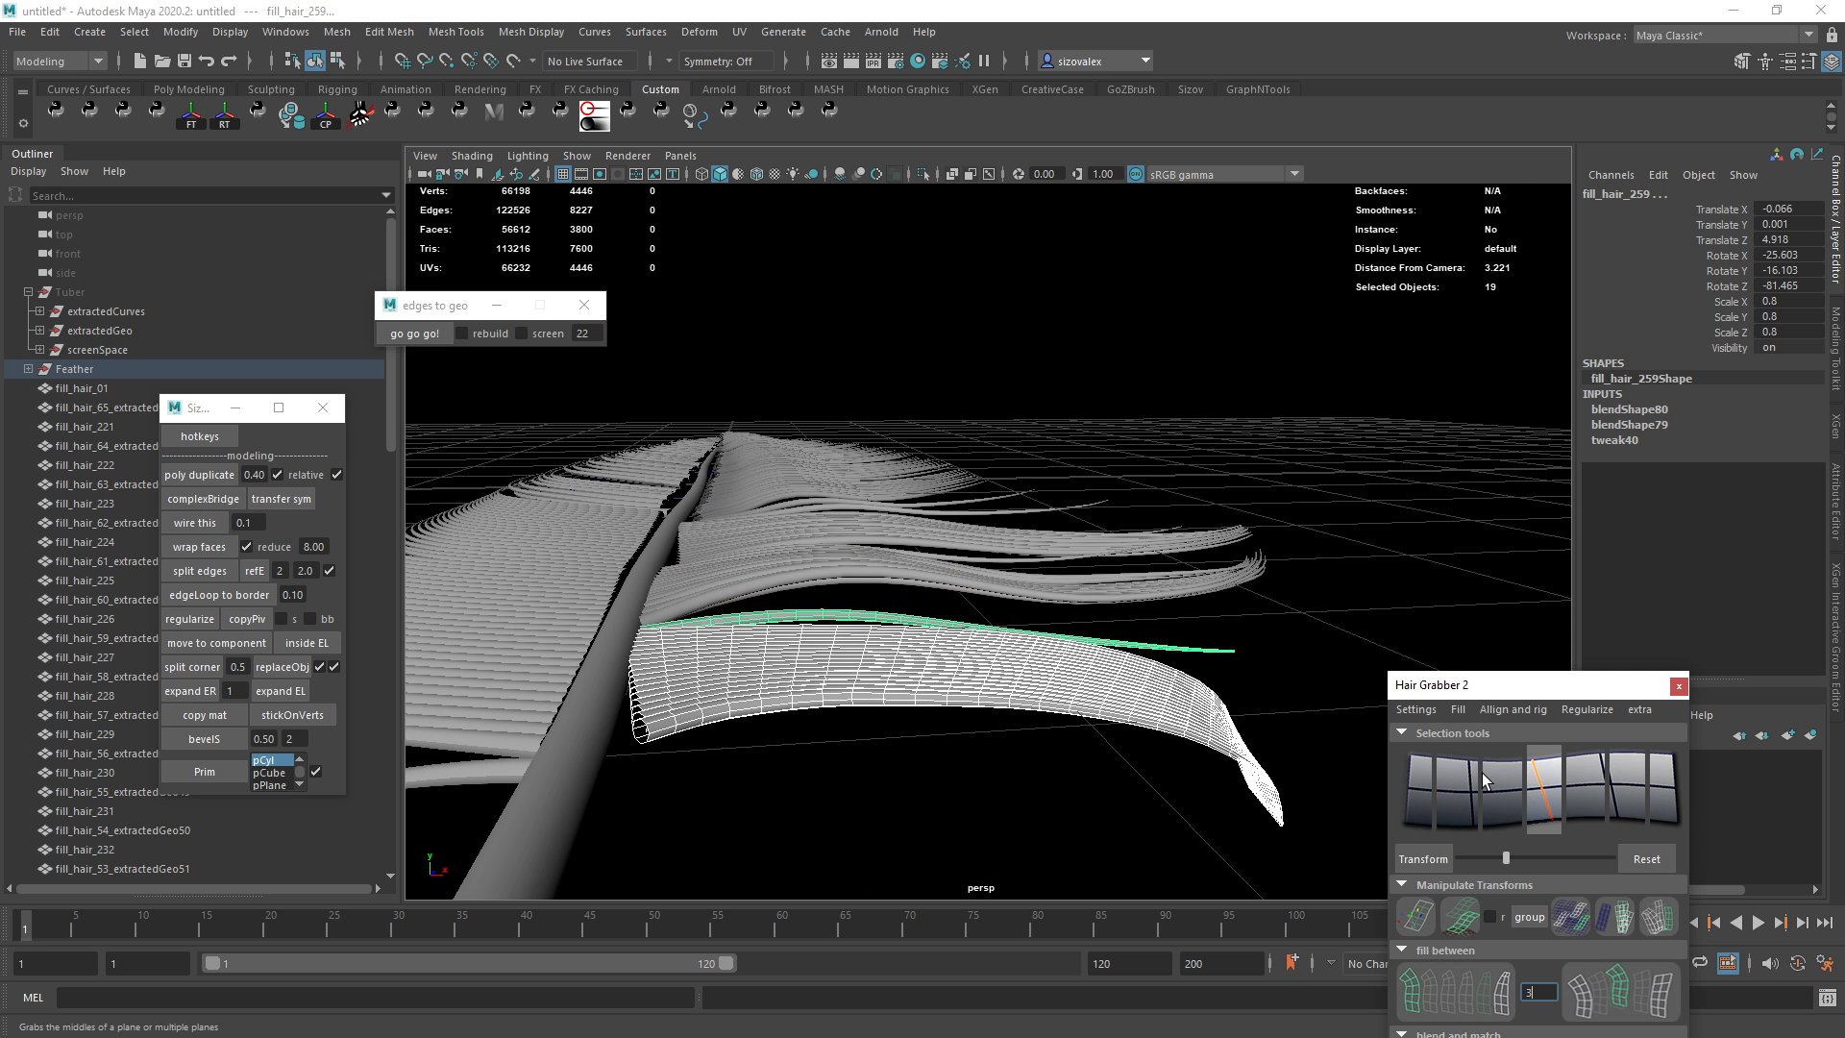
pyautogui.click(803, 711)
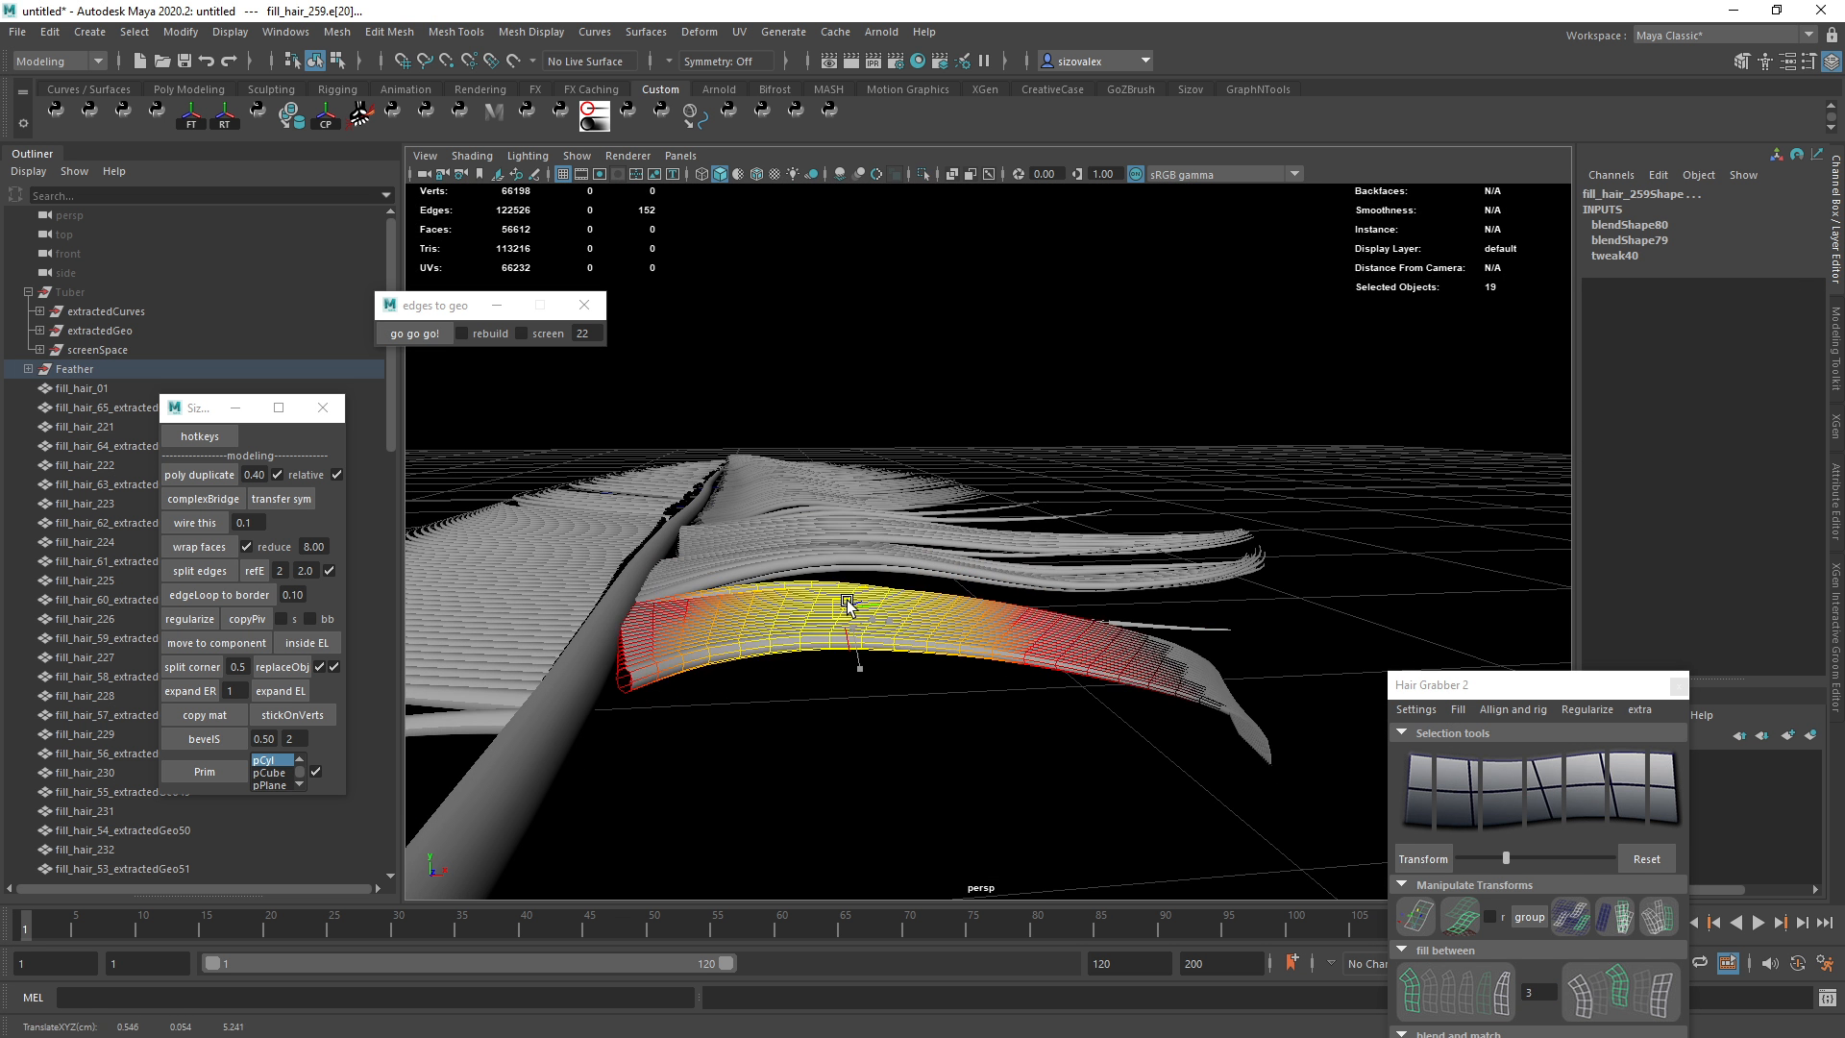
pyautogui.moveTo(878, 634); pyautogui.dragTo(872, 711)
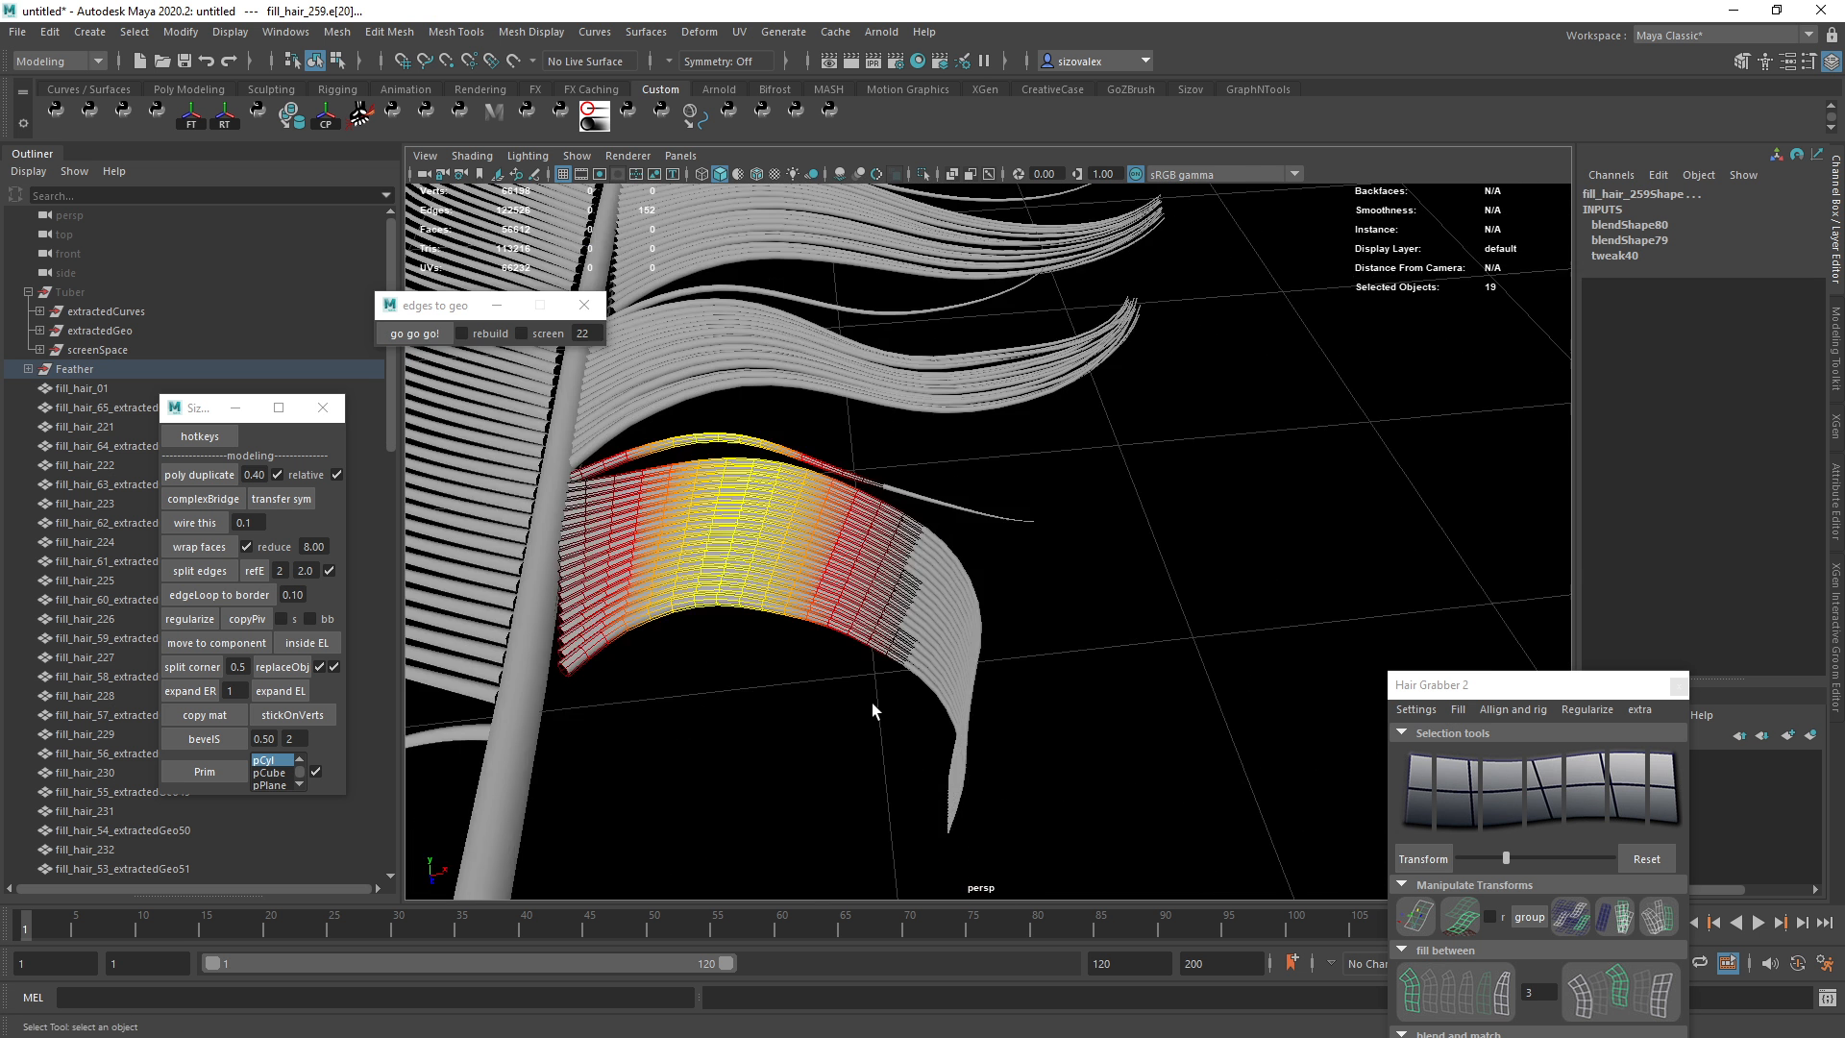
pyautogui.keyDown('alt'); pyautogui.moveTo(1111, 713); pyautogui.dragTo(965, 689); pyautogui.keyUp('alt')
pyautogui.press('F8')
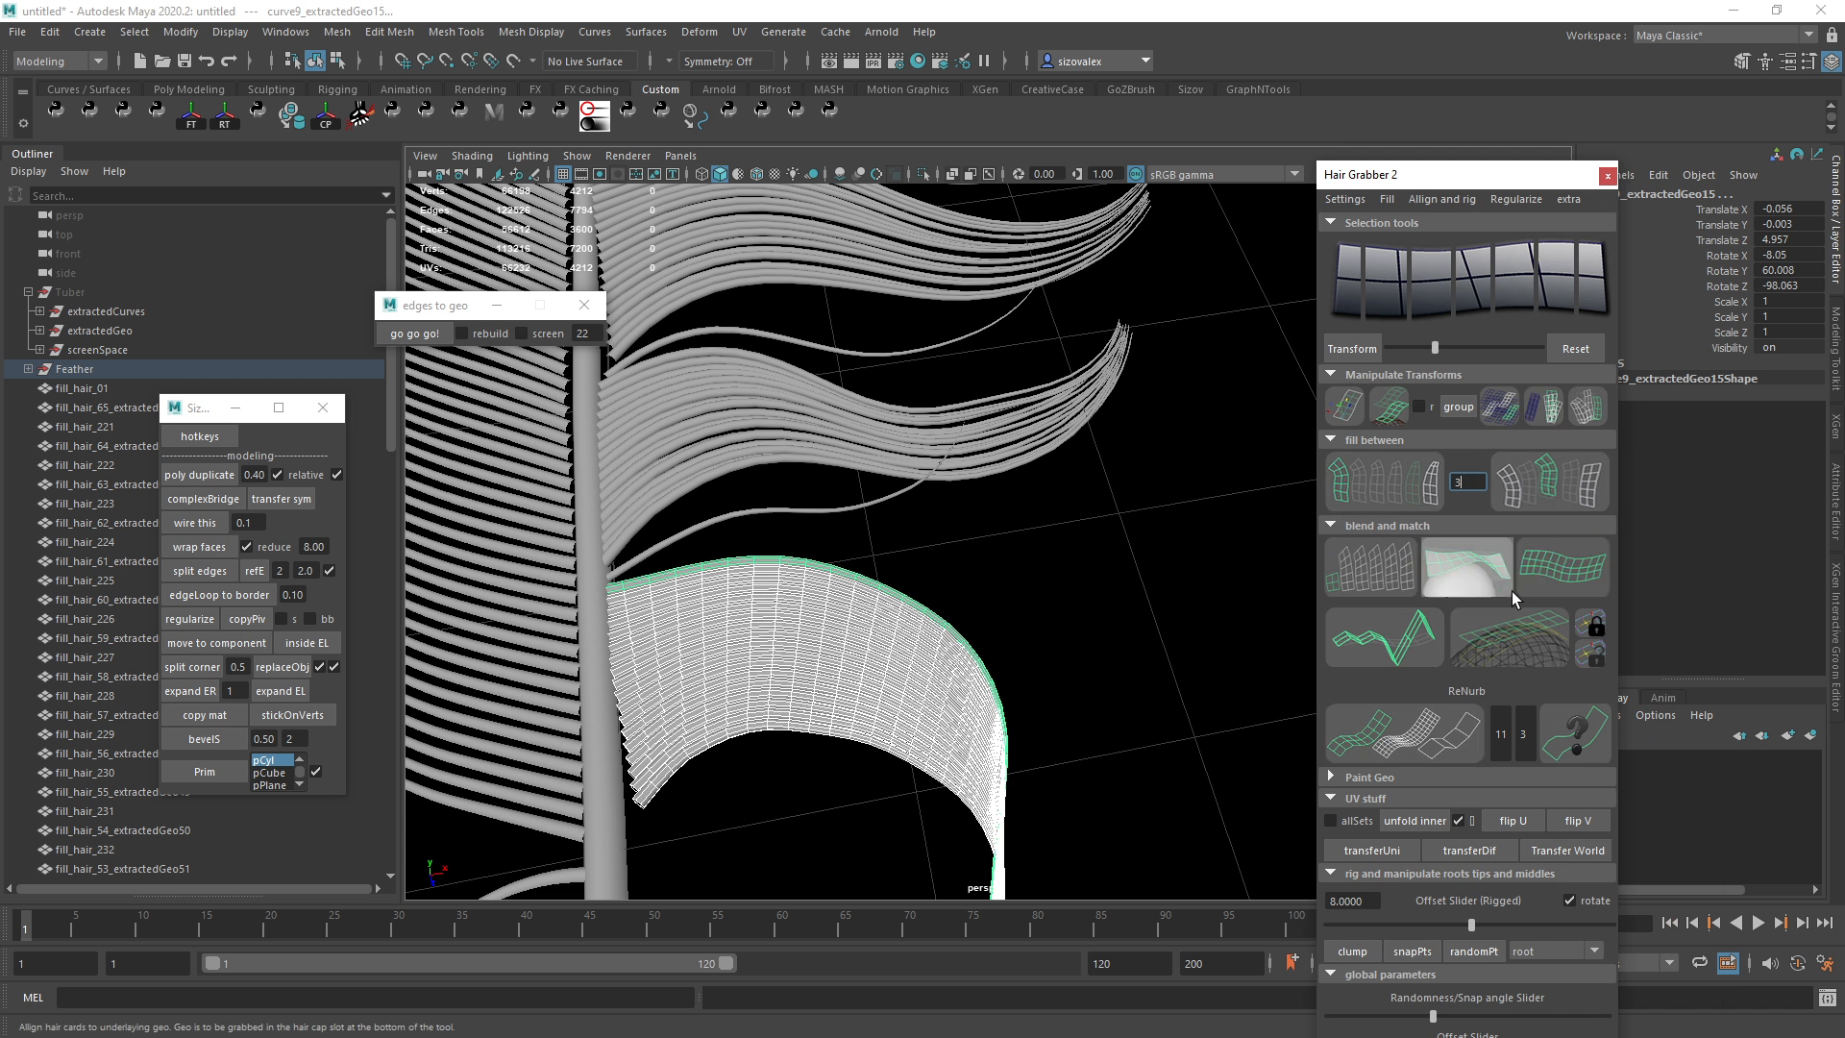
# Try randomizing the barbs of the lowest clump and undo the result.
pyautogui.click(1543, 407)
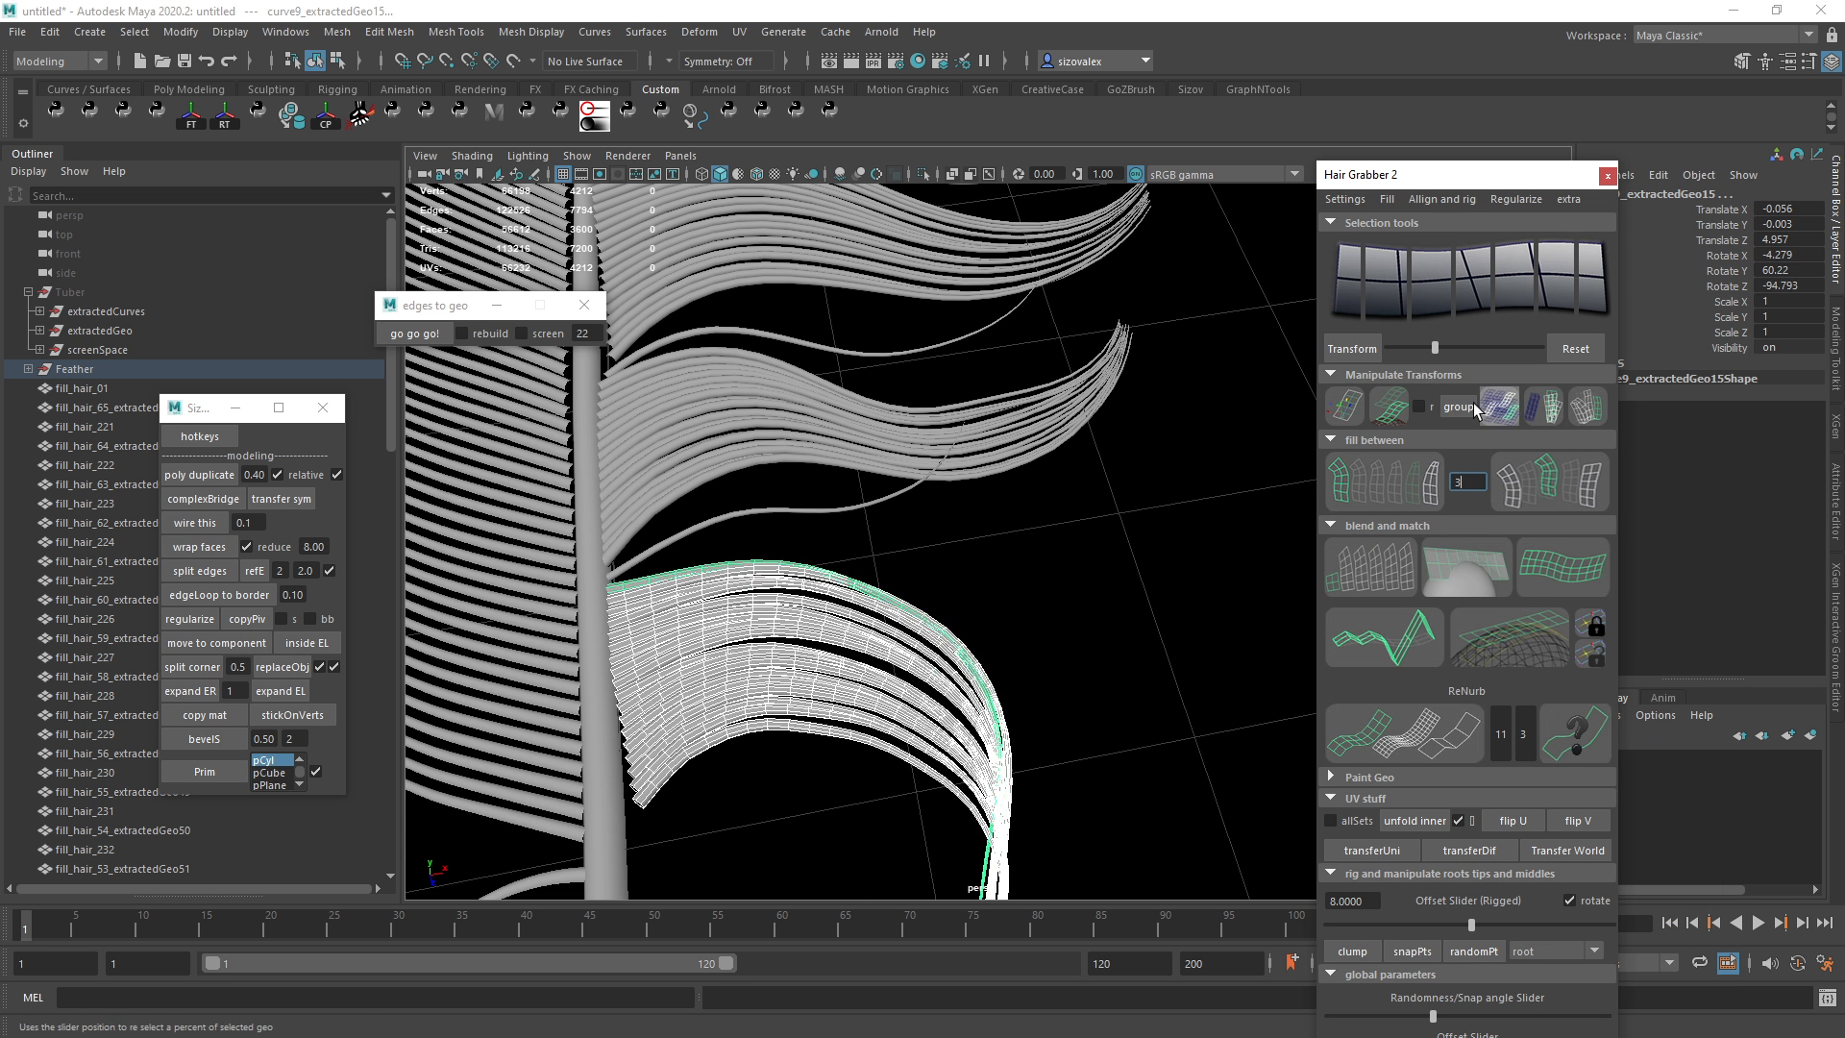
pyautogui.keyDown('alt'); pyautogui.moveTo(684, 636); pyautogui.dragTo(987, 646); pyautogui.keyUp('alt')
pyautogui.hotkey('ctrl', 'z')
pyautogui.hotkey('ctrl', 'z')
pyautogui.hotkey('ctrl', 'z')
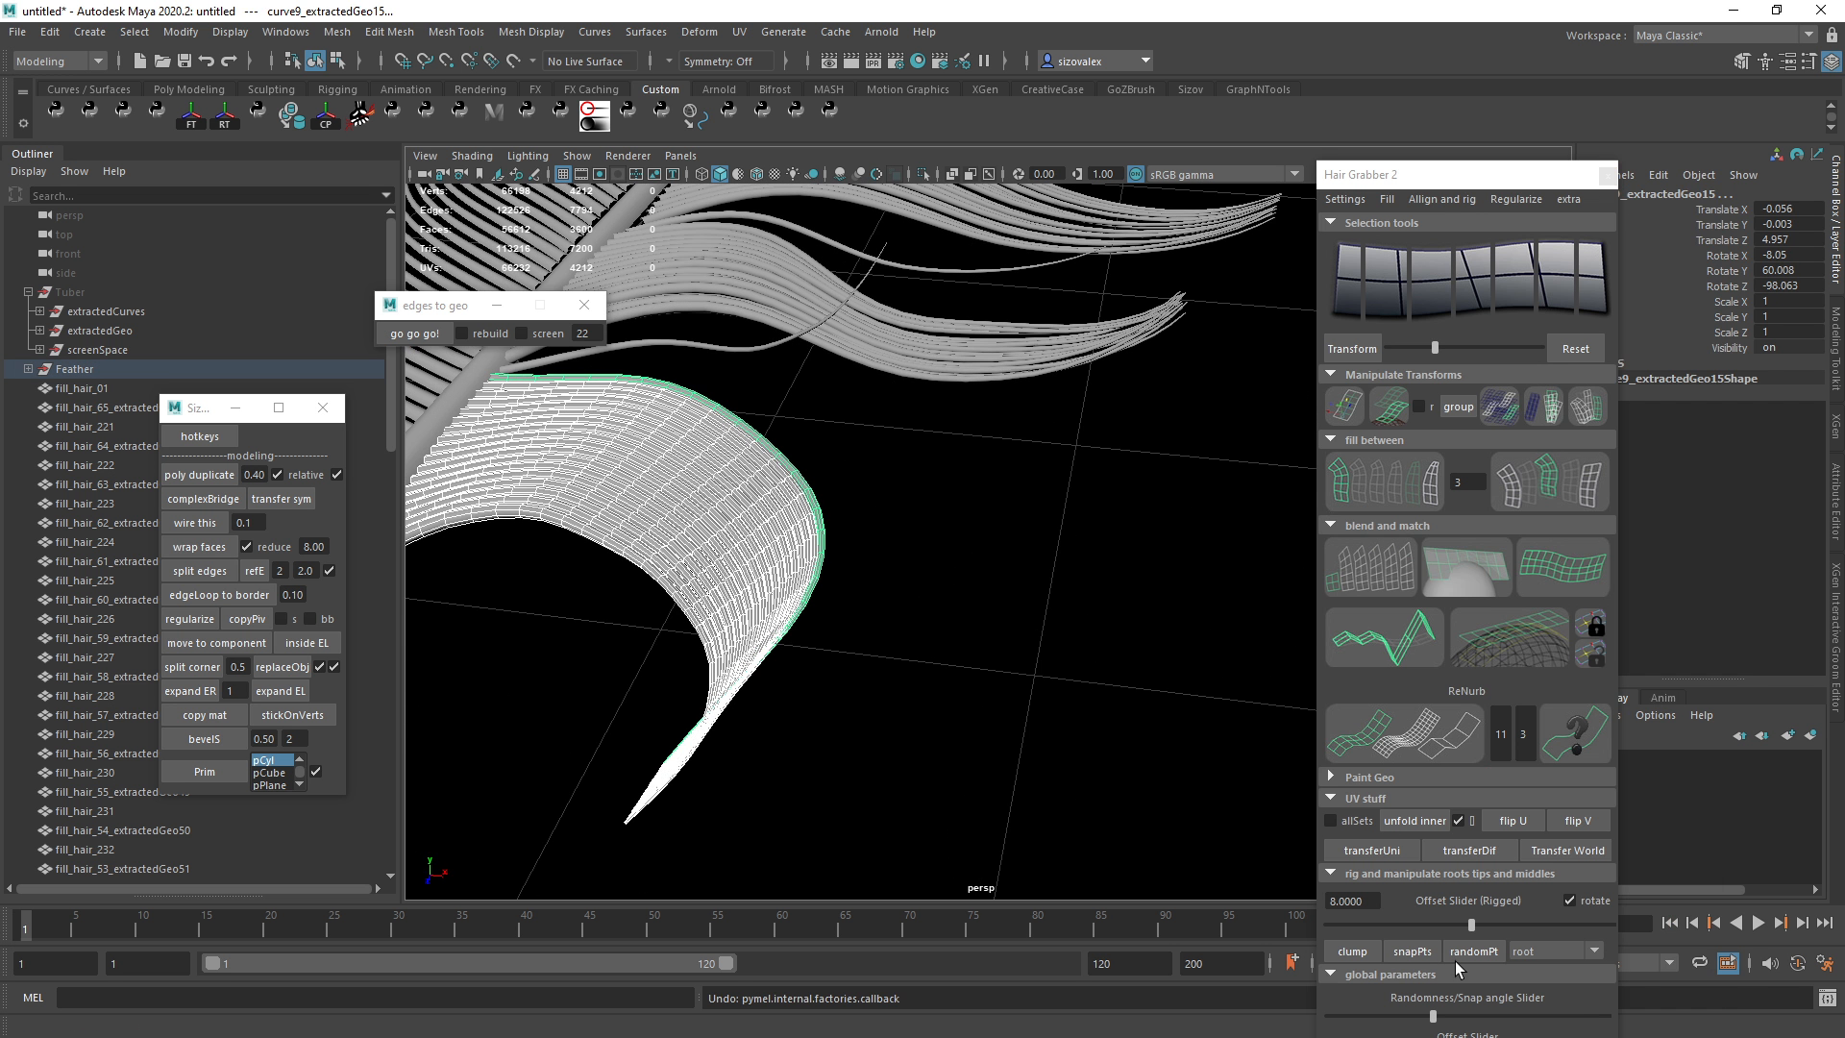
# Move the Hair Grabber window to reveal its global parameters and randomize only the rotation of the lowest clump's barbs on X, Y and Z.
pyautogui.moveTo(1502, 177); pyautogui.dragTo(1621, 25)
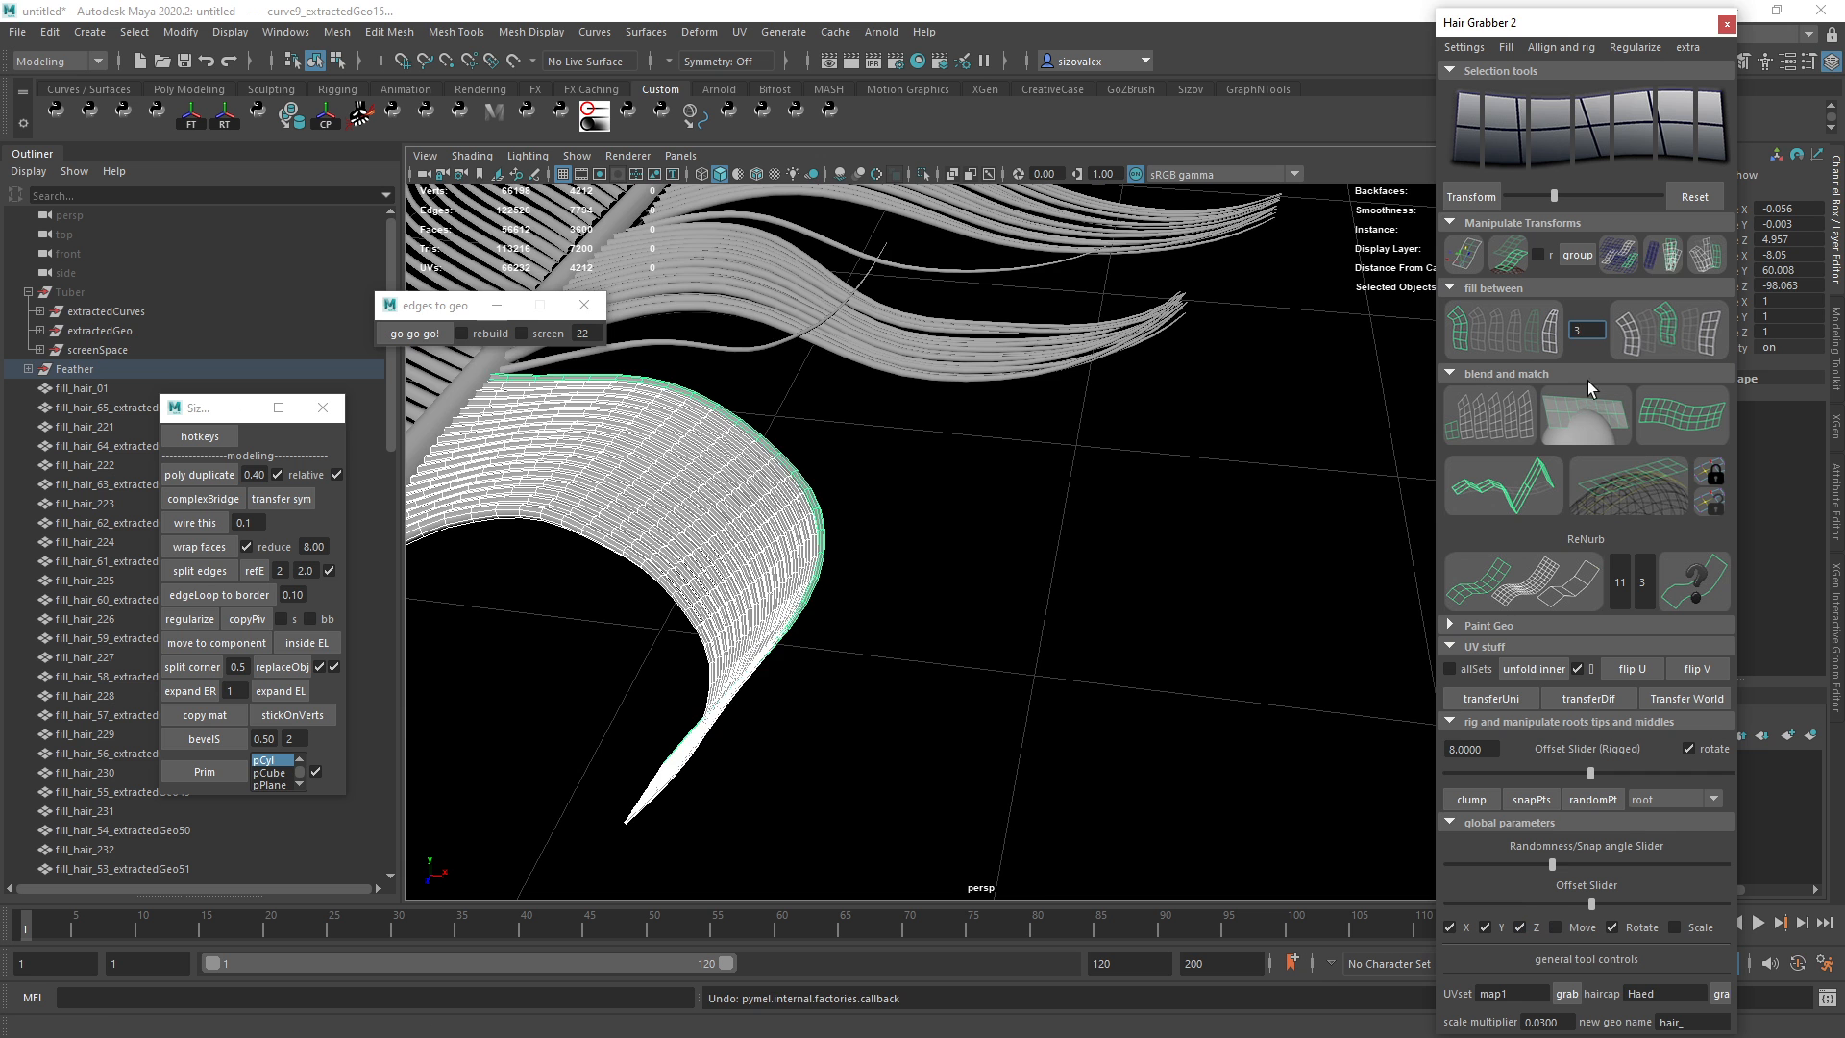
pyautogui.click(1670, 255)
pyautogui.keyDown('alt'); pyautogui.moveTo(941, 663); pyautogui.dragTo(1109, 598); pyautogui.keyUp('alt')
pyautogui.keyDown('alt'); pyautogui.moveTo(1253, 701); pyautogui.dragTo(1100, 528); pyautogui.keyUp('alt')
pyautogui.scroll(6, 1100, 527)
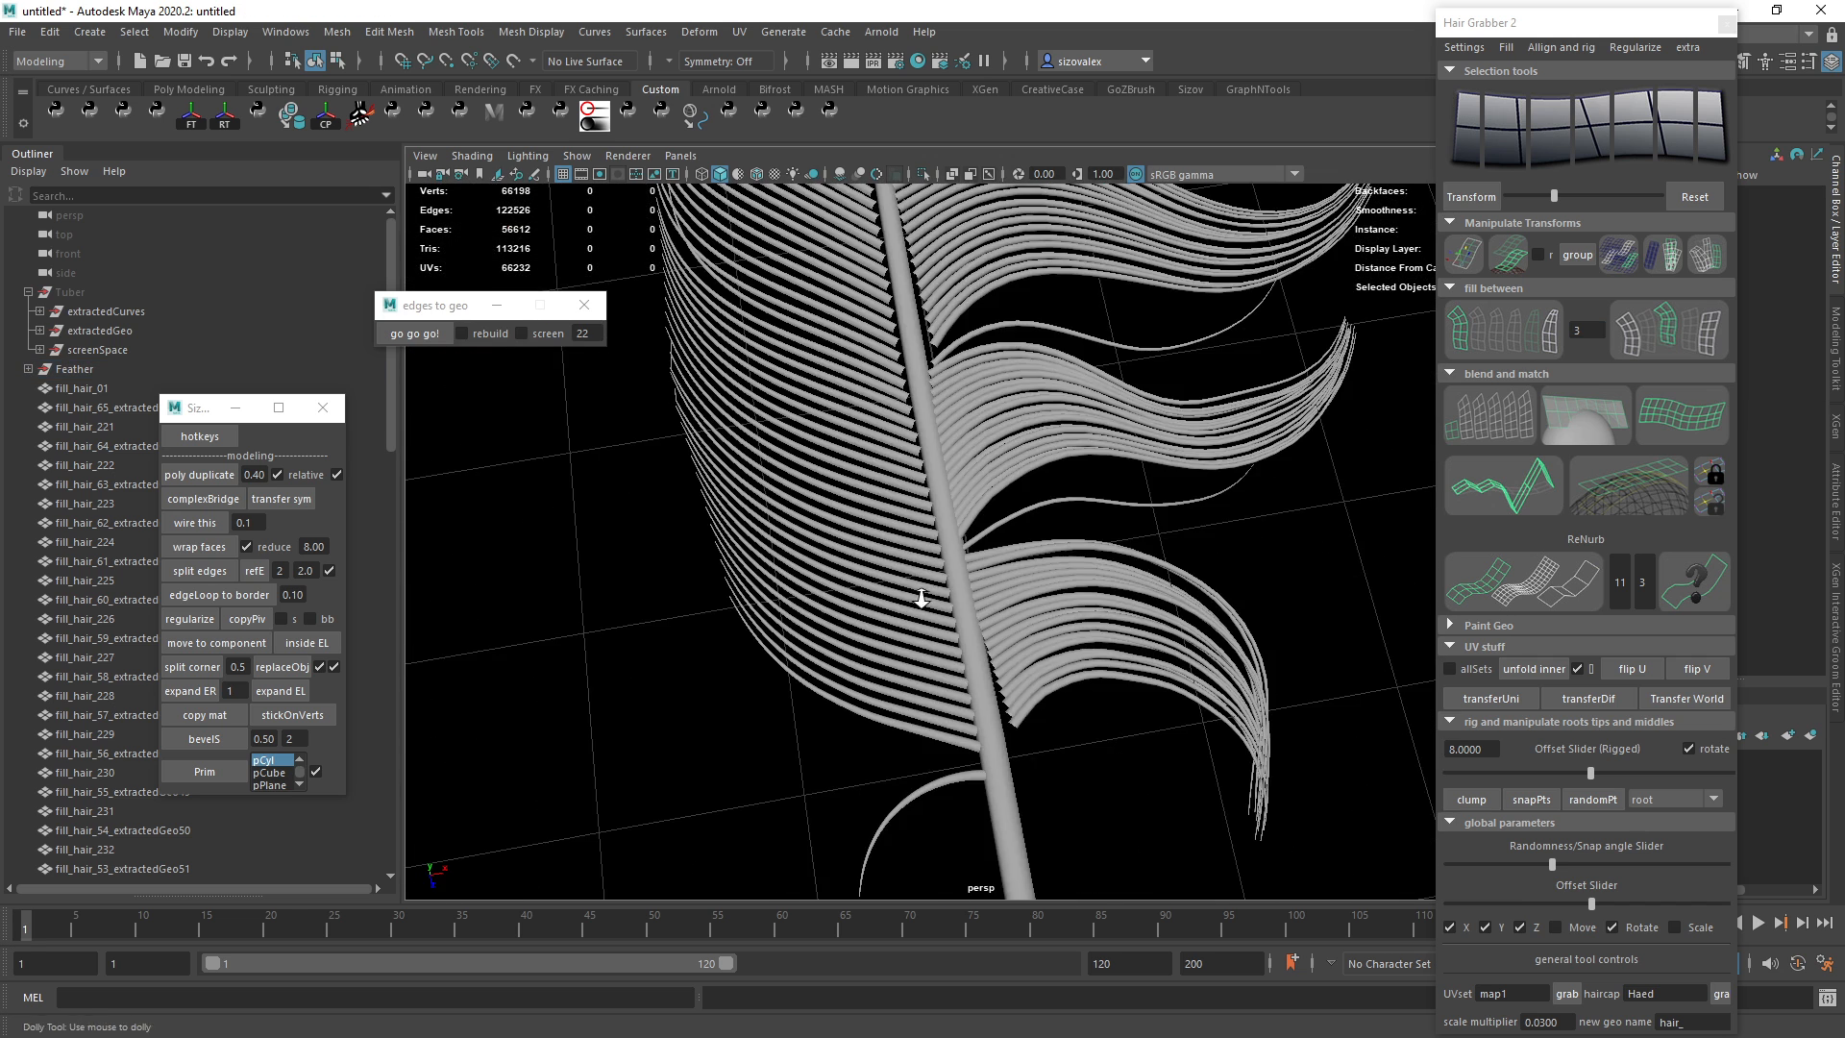
# Select the lone curved barb near the base and try filling around it with three copies, undoing both attempts.
pyautogui.scroll(4, 920, 598)
pyautogui.click(955, 558)
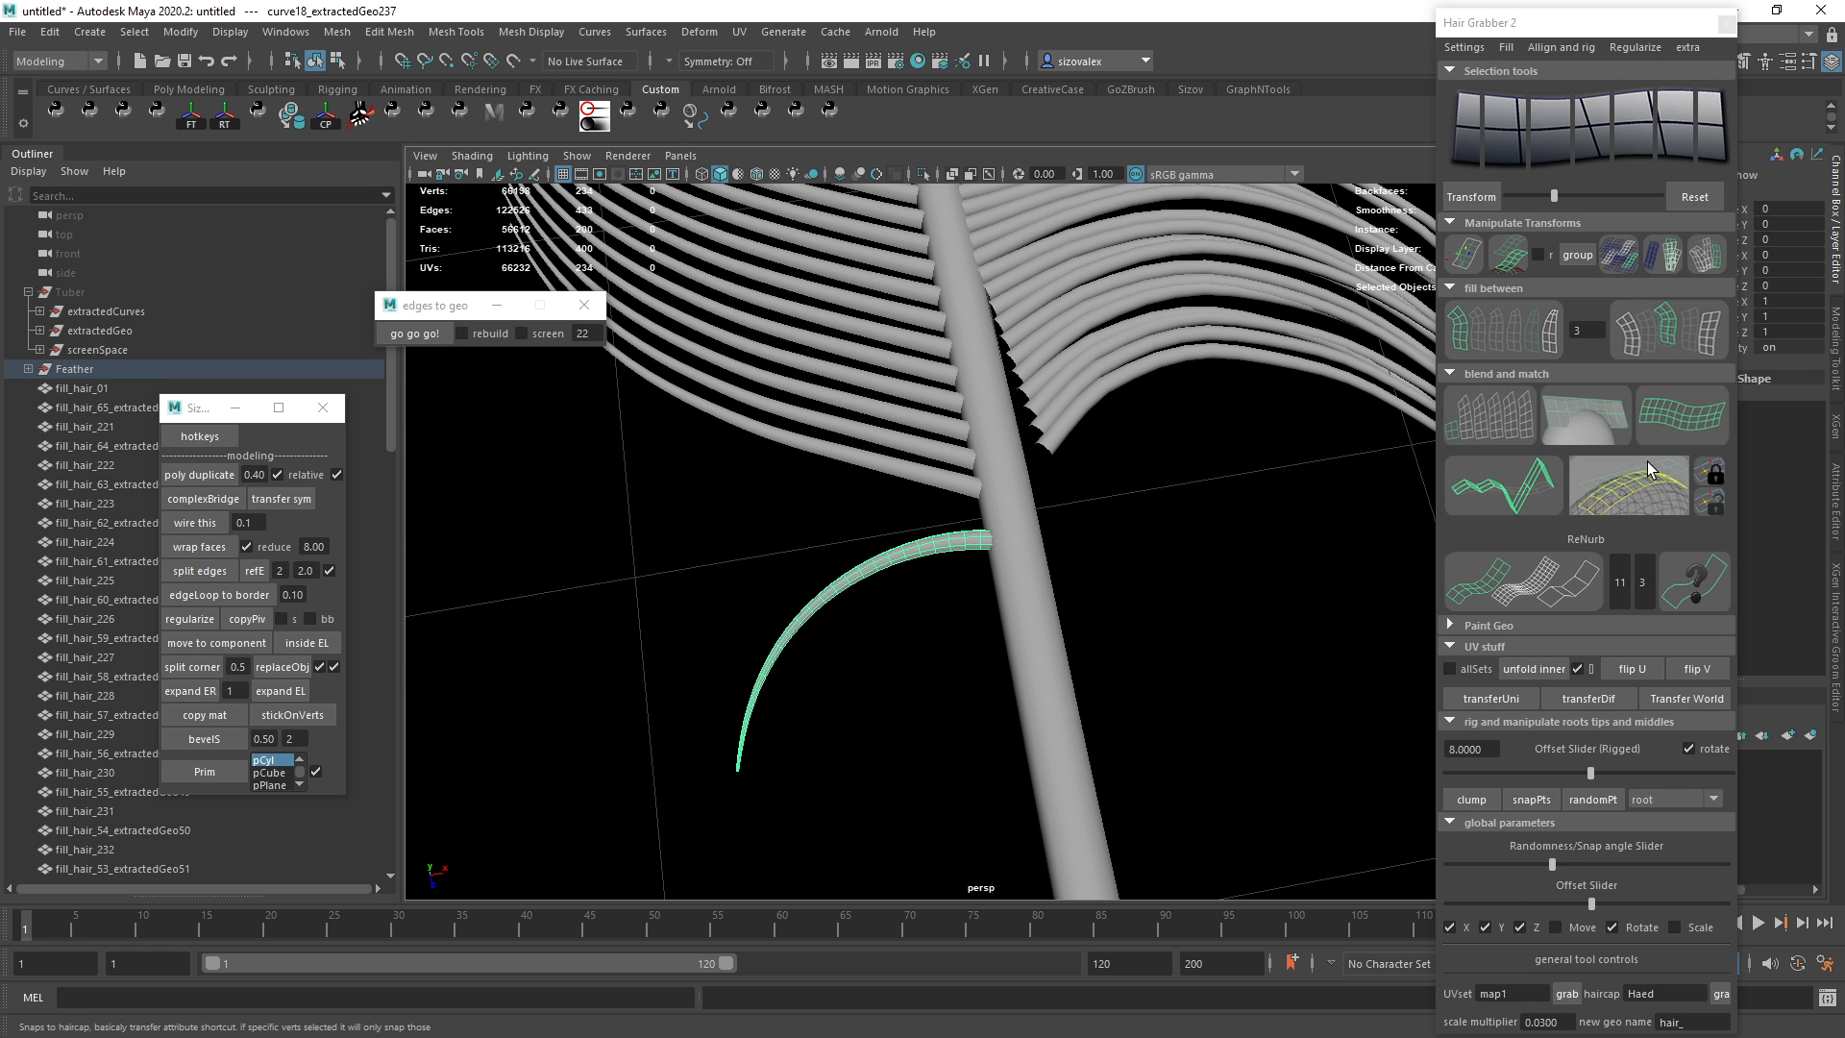
pyautogui.moveTo(1585, 331); pyautogui.dragTo(1559, 333)
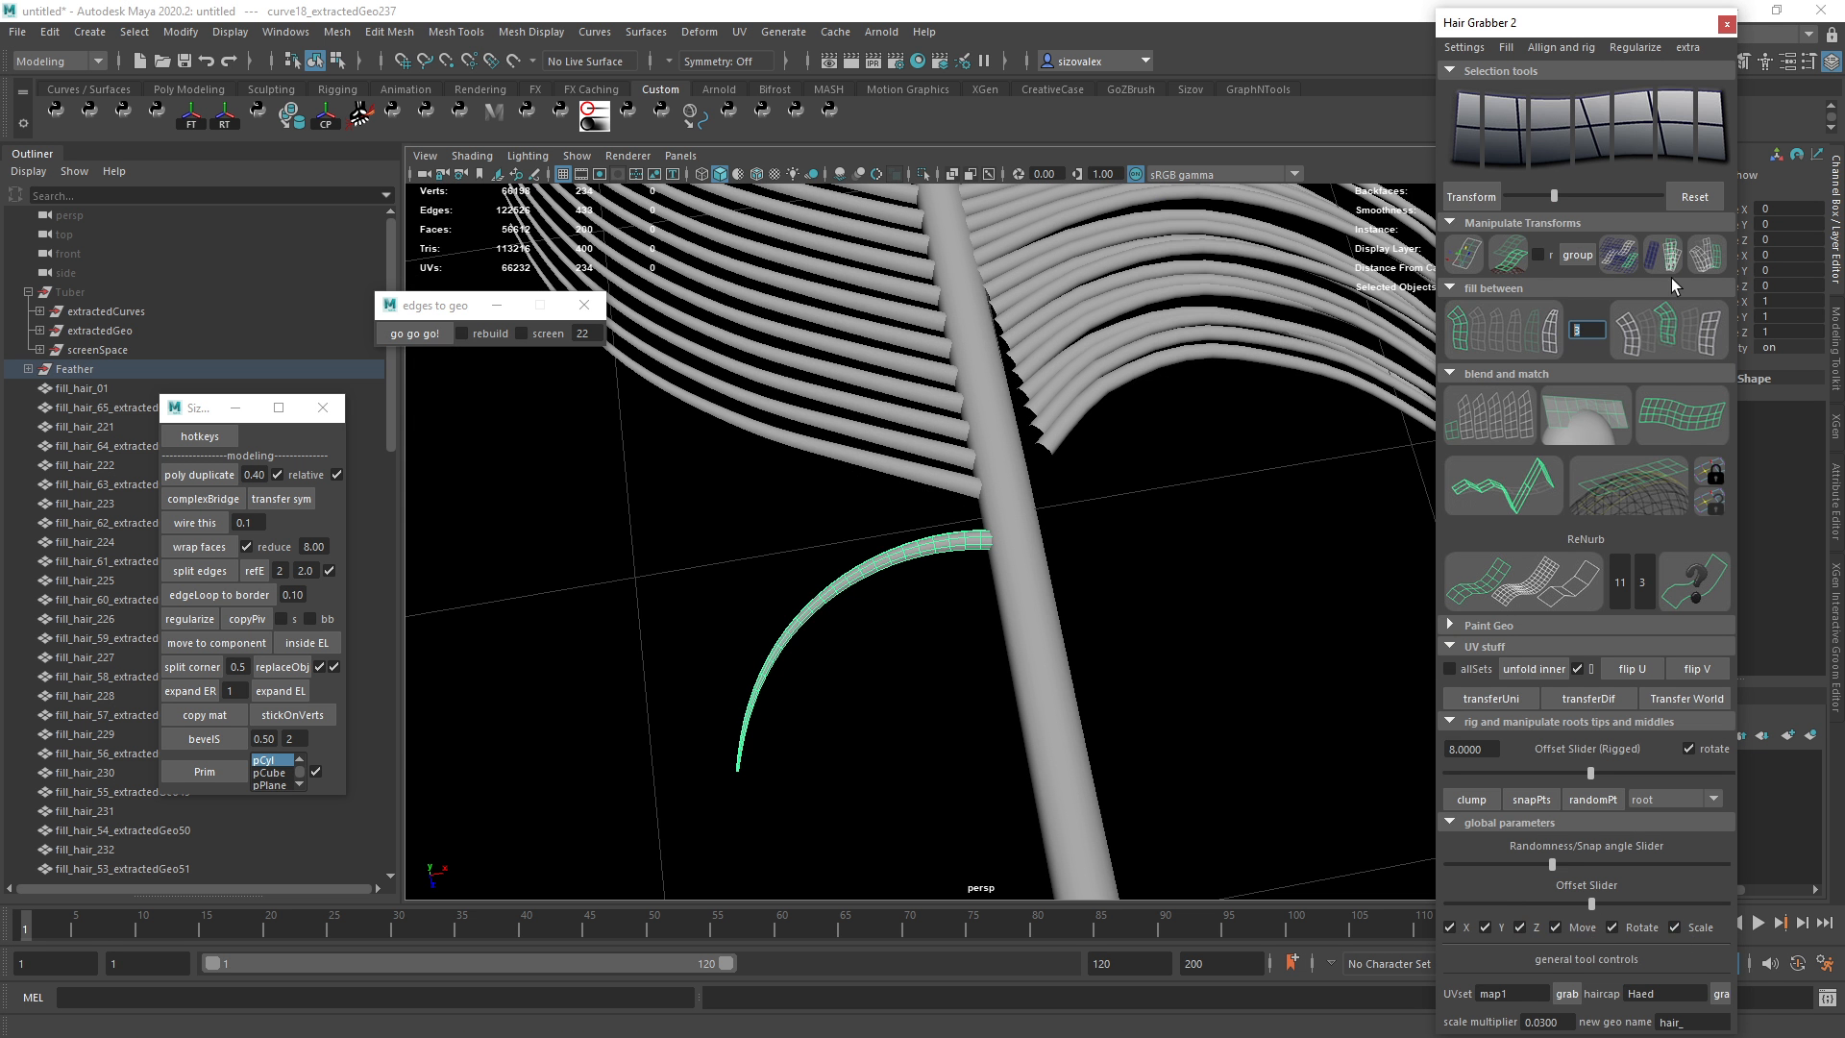
pyautogui.click(1556, 336)
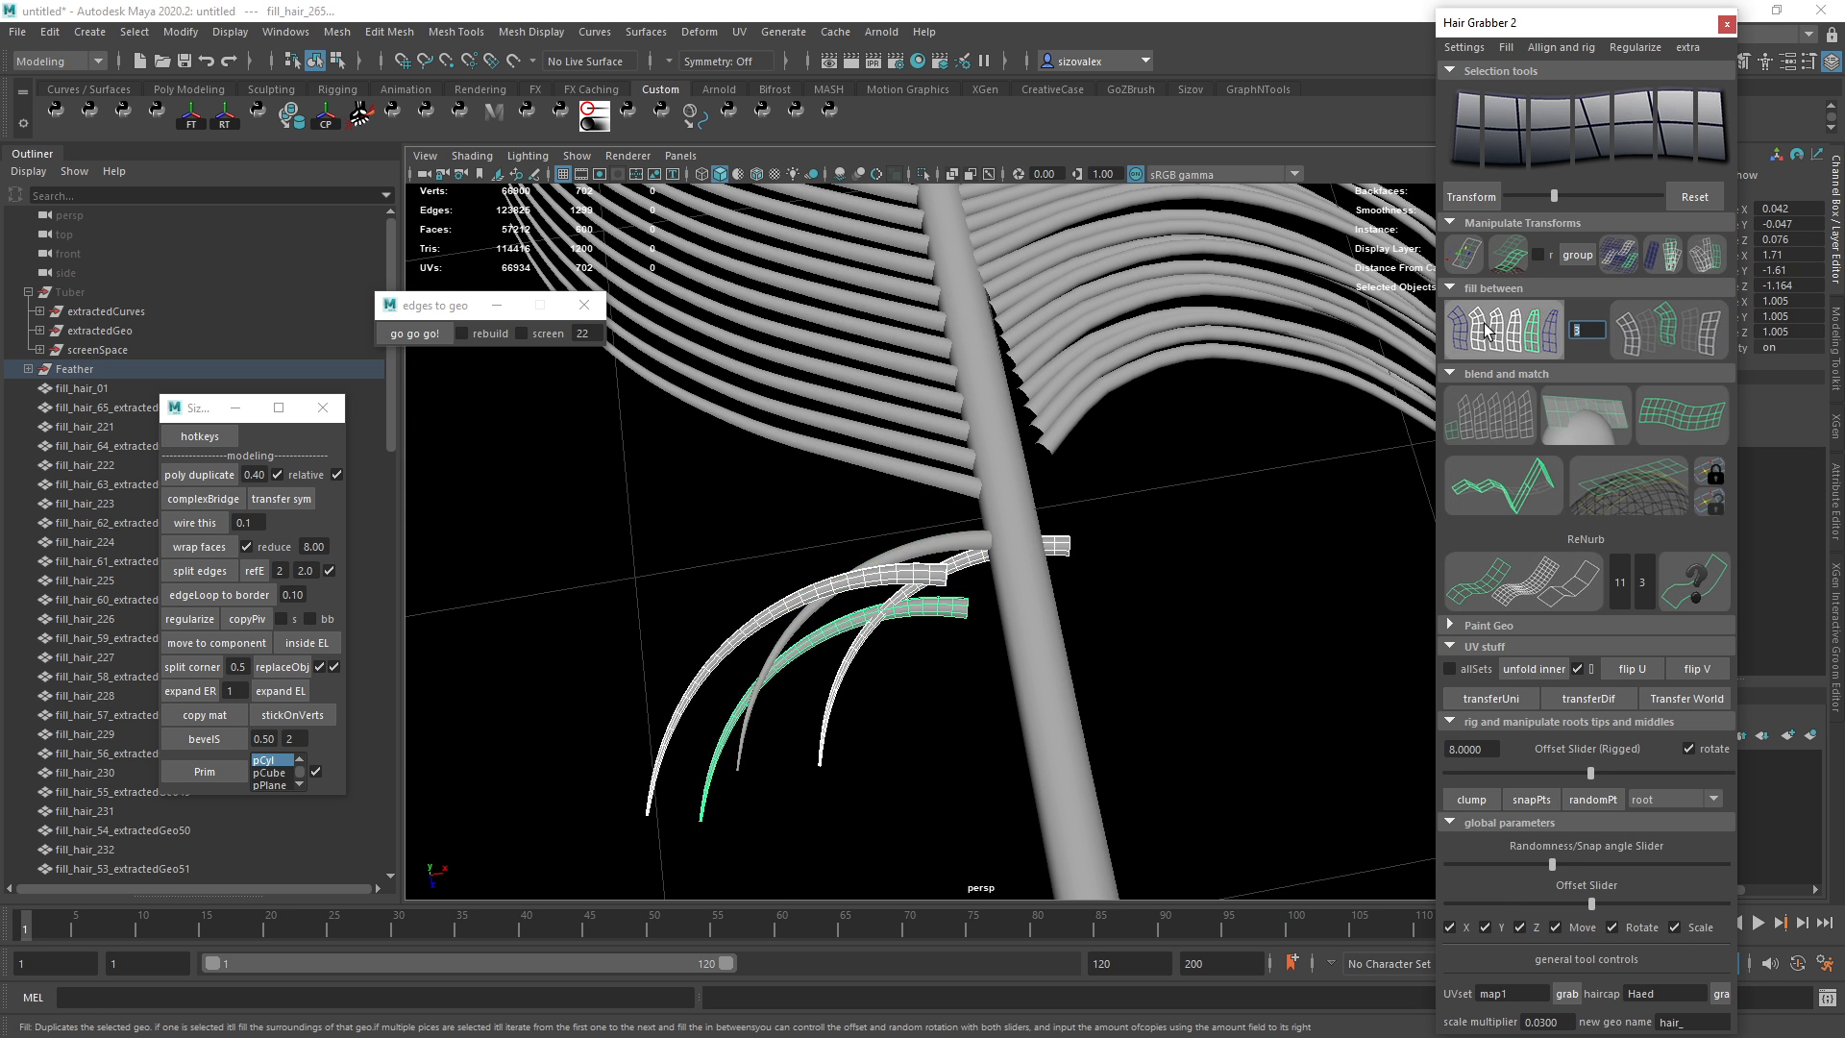
pyautogui.hotkey('ctrl', 'z')
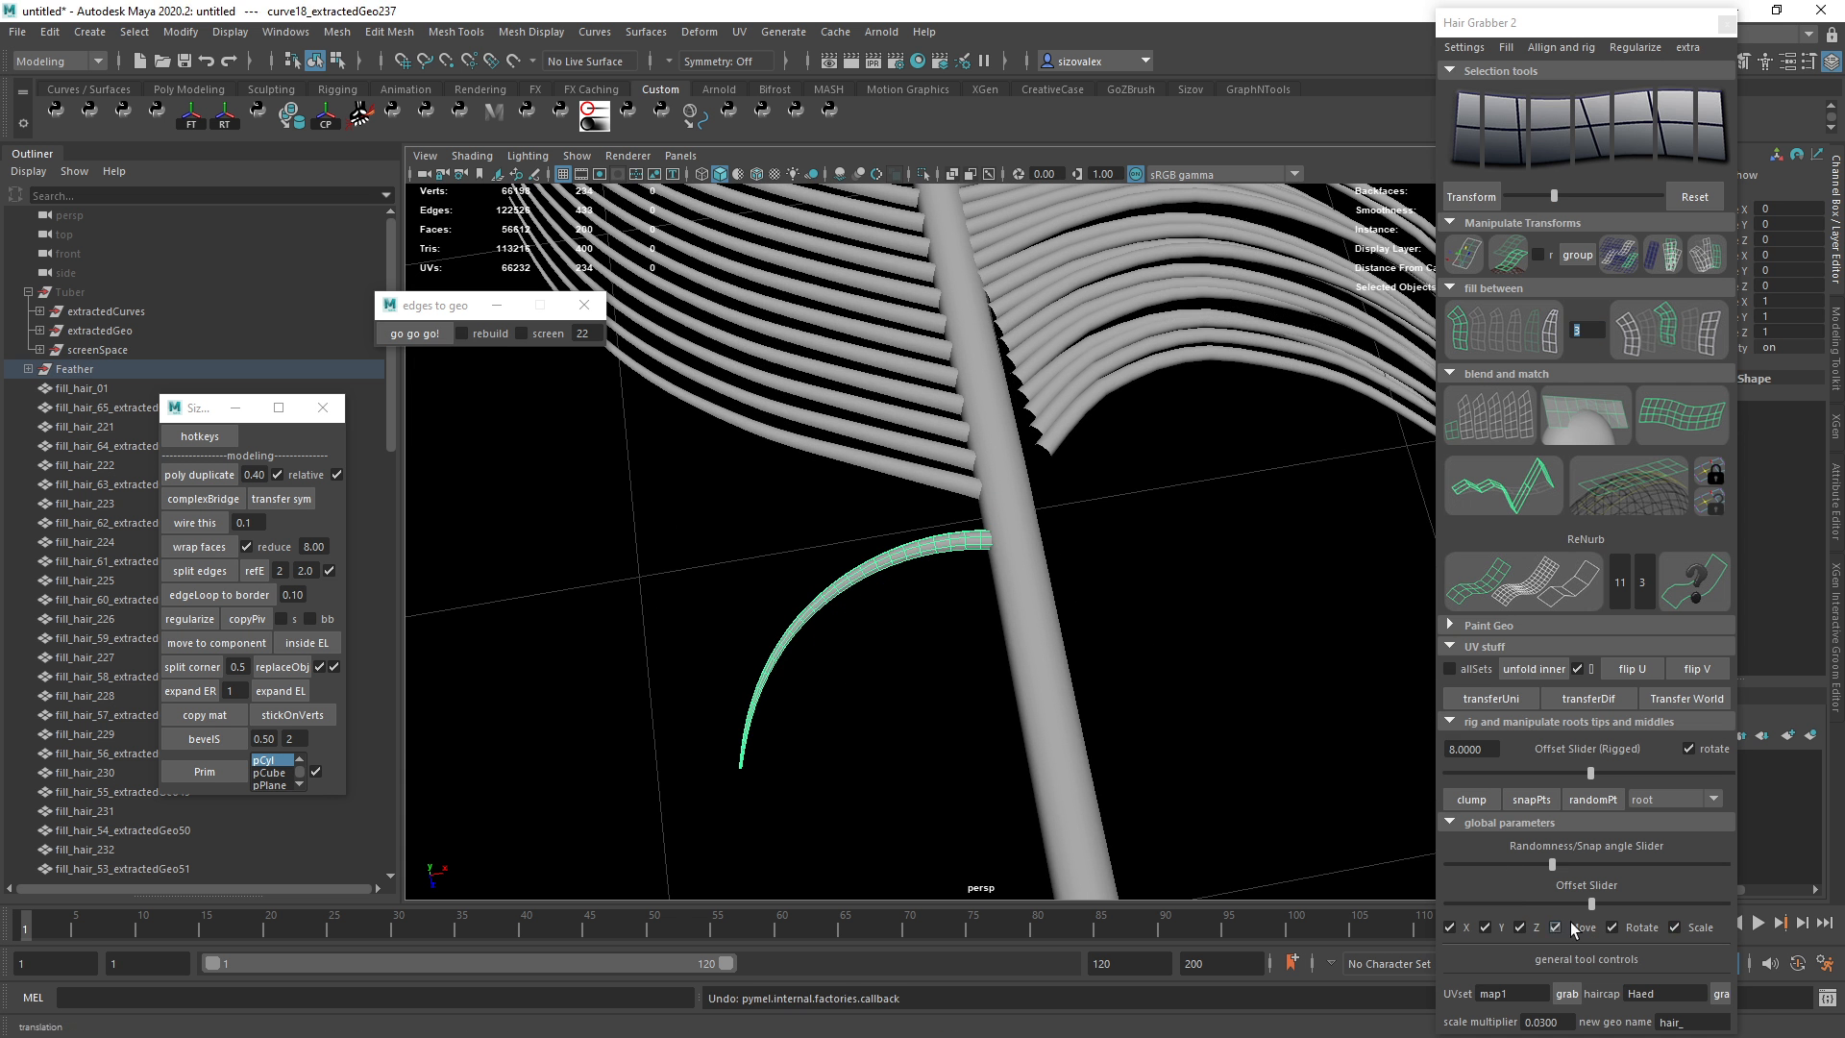
pyautogui.click(1492, 338)
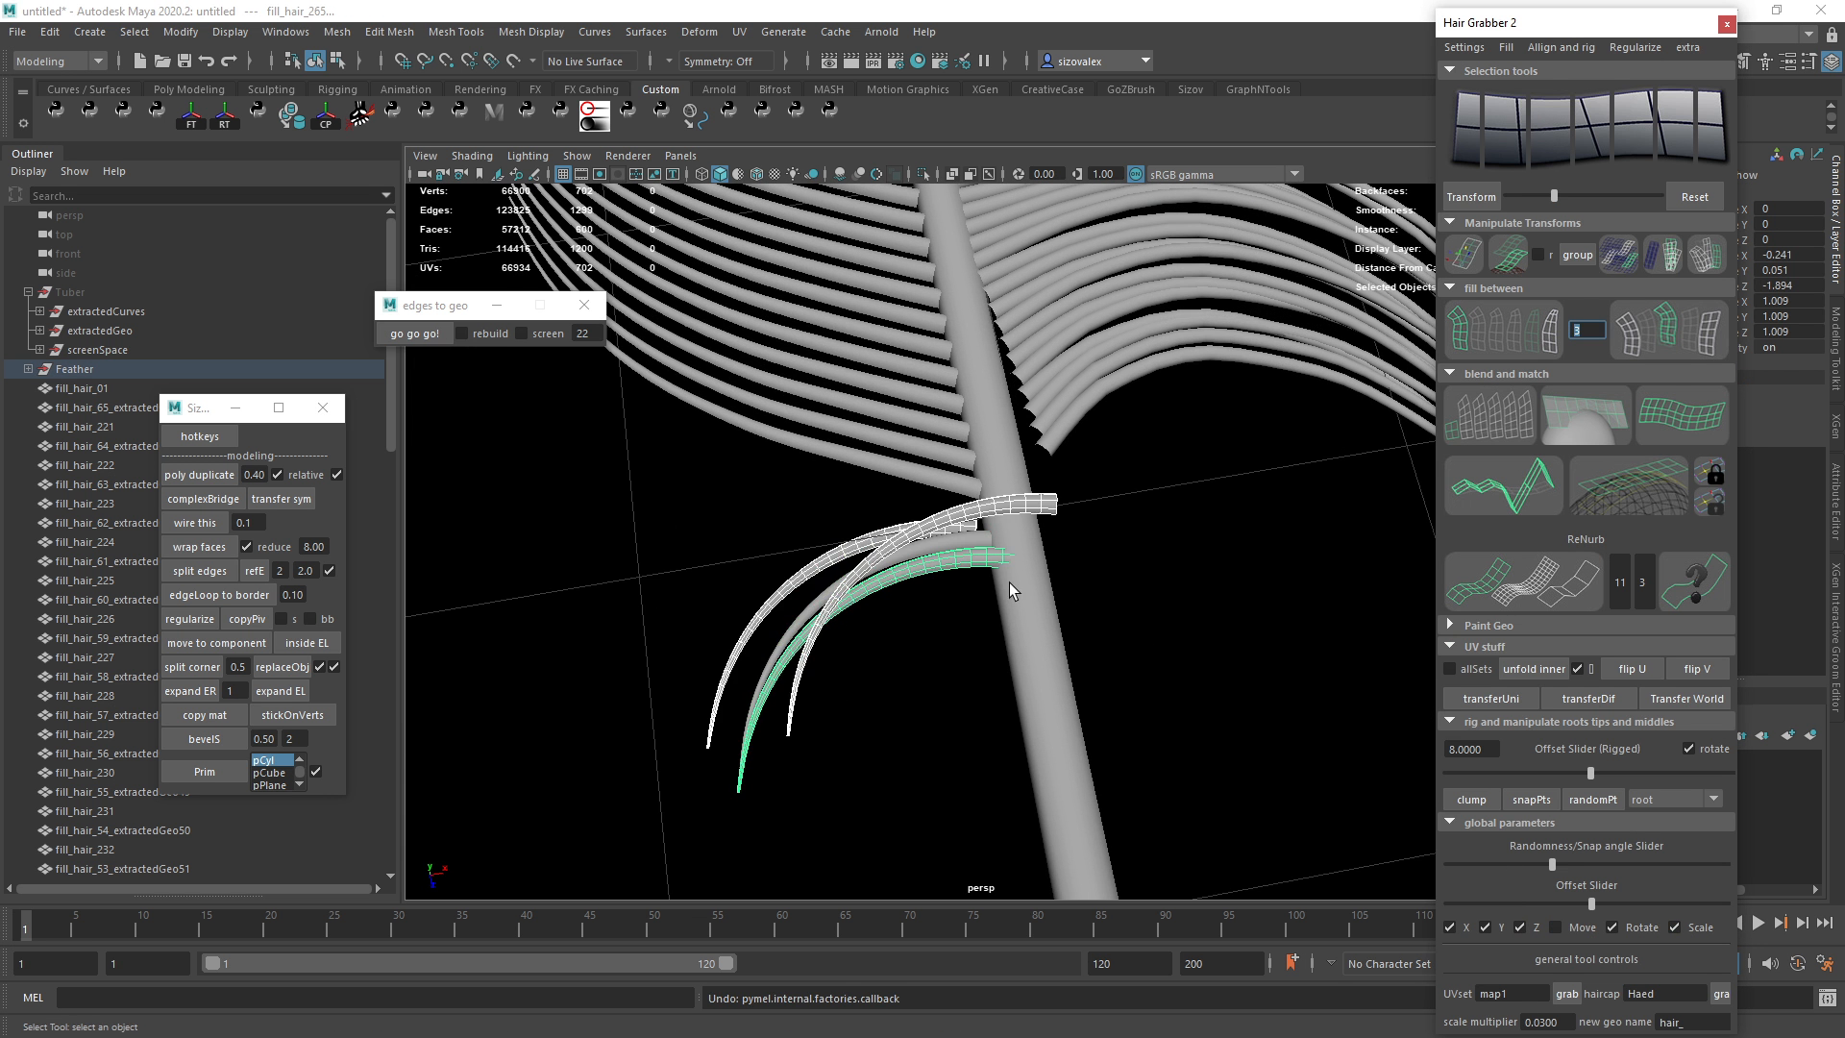
pyautogui.keyDown('alt'); pyautogui.moveTo(1013, 585); pyautogui.dragTo(1250, 500, button='right'); pyautogui.keyUp('alt')
pyautogui.hotkey('ctrl', 'z')
# Set the lone curved barb's pivot to its root at the shaft.
pyautogui.click(1464, 256)
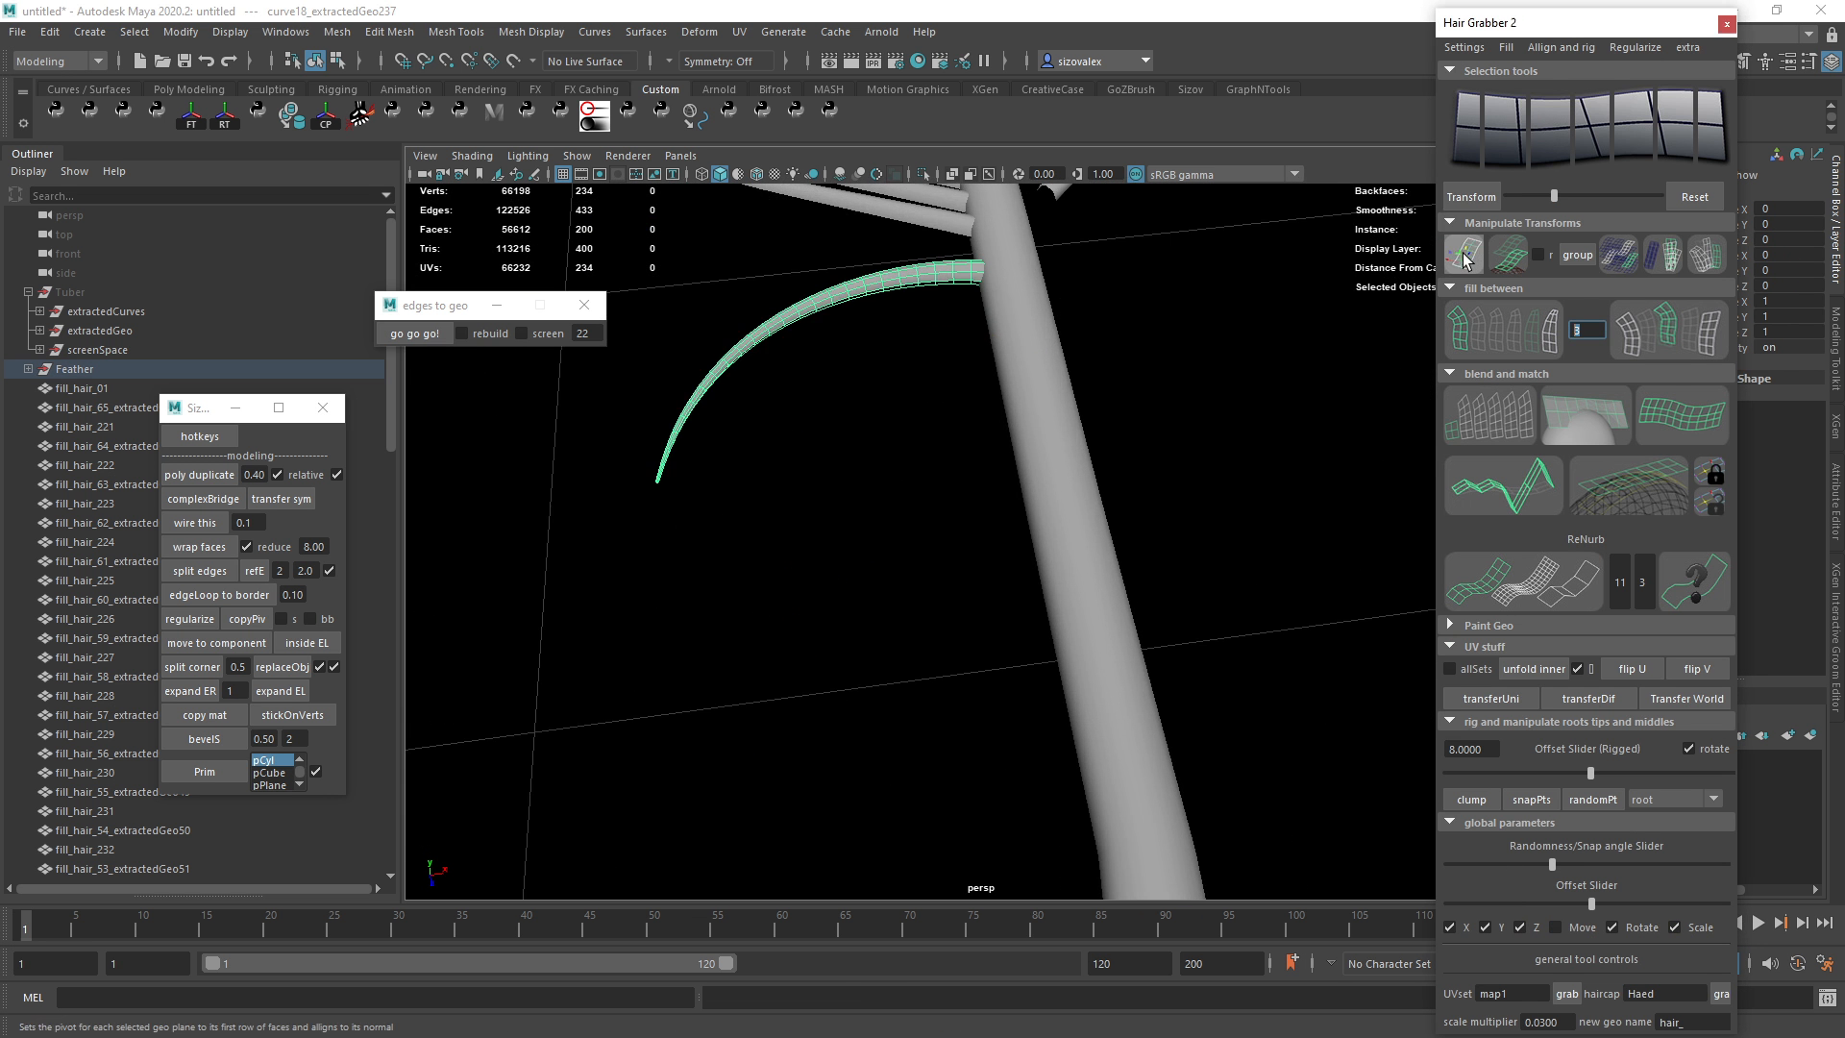
pyautogui.keyDown('alt'); pyautogui.moveTo(1106, 409); pyautogui.dragTo(948, 428, button='right'); pyautogui.keyUp('alt')
pyautogui.keyDown('alt'); pyautogui.moveTo(947, 429); pyautogui.dragTo(971, 499); pyautogui.keyUp('alt')
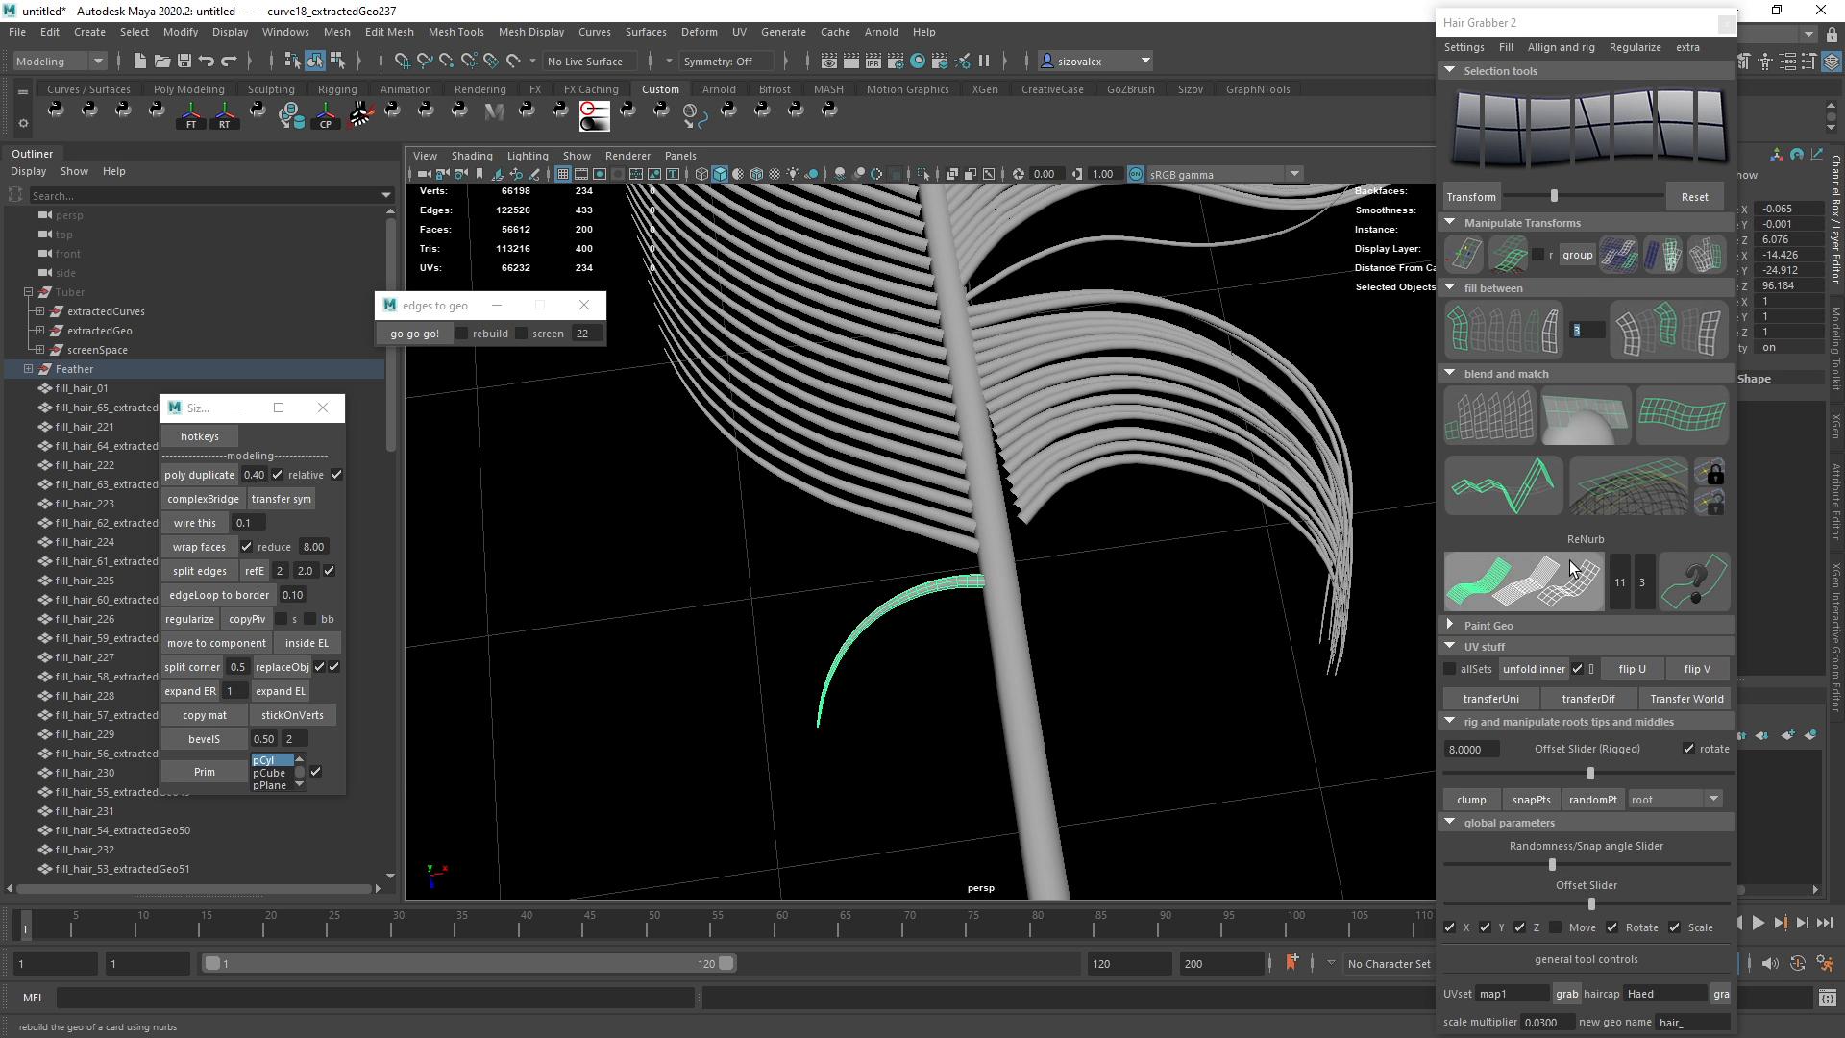
# Try randomizing the lone barb's rotation and scale and filling around it with copies, undoing each attempt.
pyautogui.click(1667, 266)
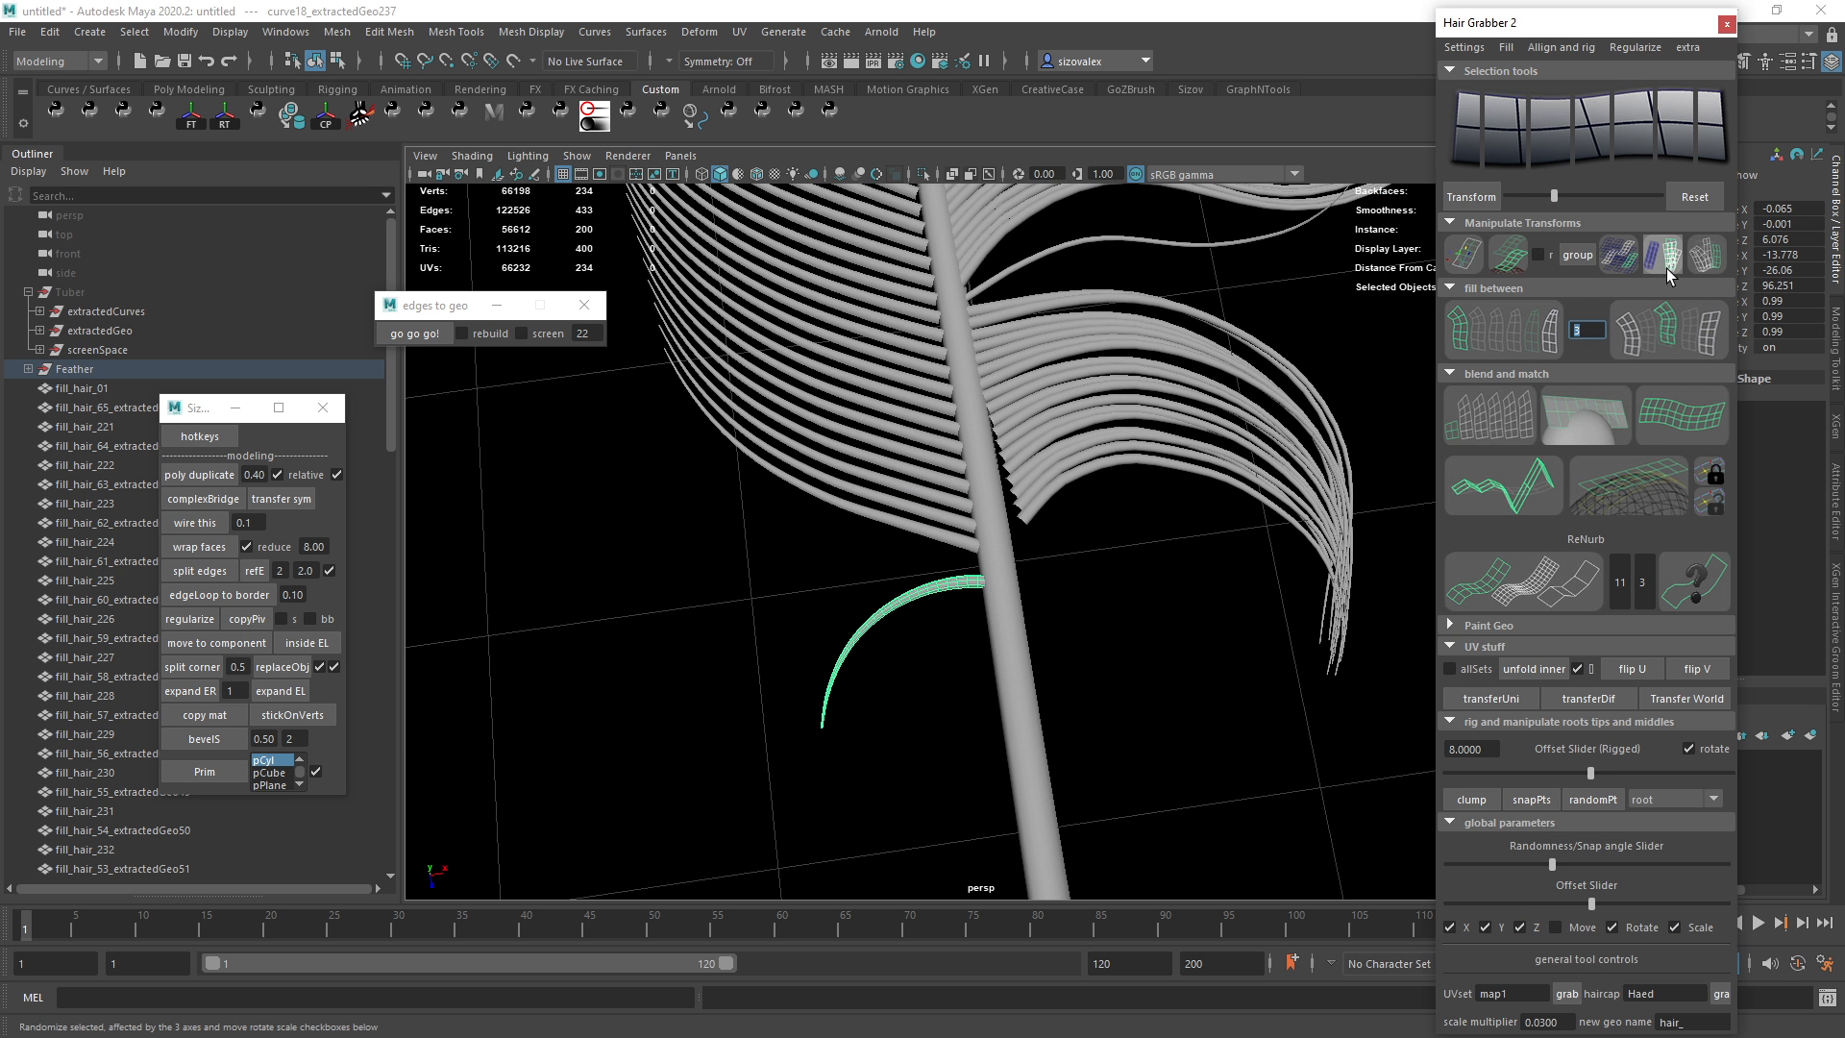
pyautogui.keyDown('alt'); pyautogui.moveTo(1186, 419); pyautogui.dragTo(1235, 427, button='right'); pyautogui.keyUp('alt')
pyautogui.hotkey('ctrl', 'z')
pyautogui.click(1492, 330)
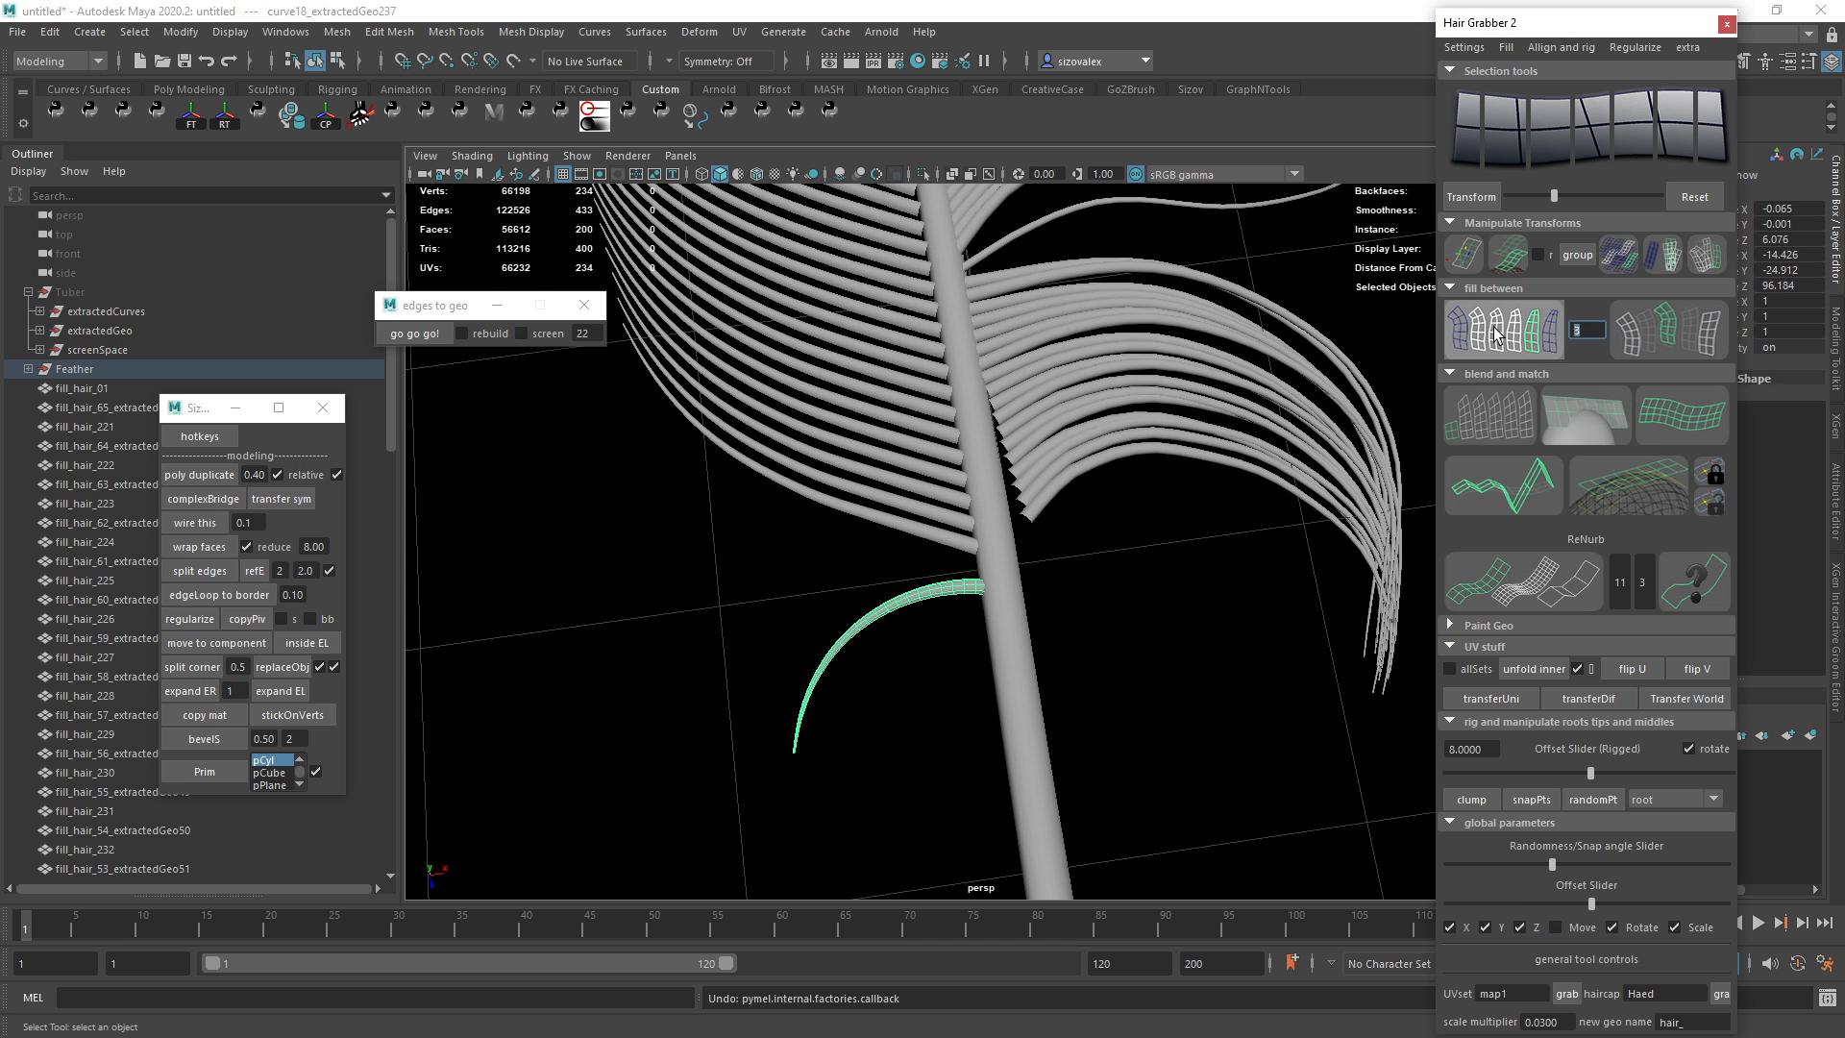
pyautogui.keyDown('alt'); pyautogui.moveTo(1212, 657); pyautogui.dragTo(1259, 676, button='right'); pyautogui.keyUp('alt')
pyautogui.hotkey('ctrl', 'z')
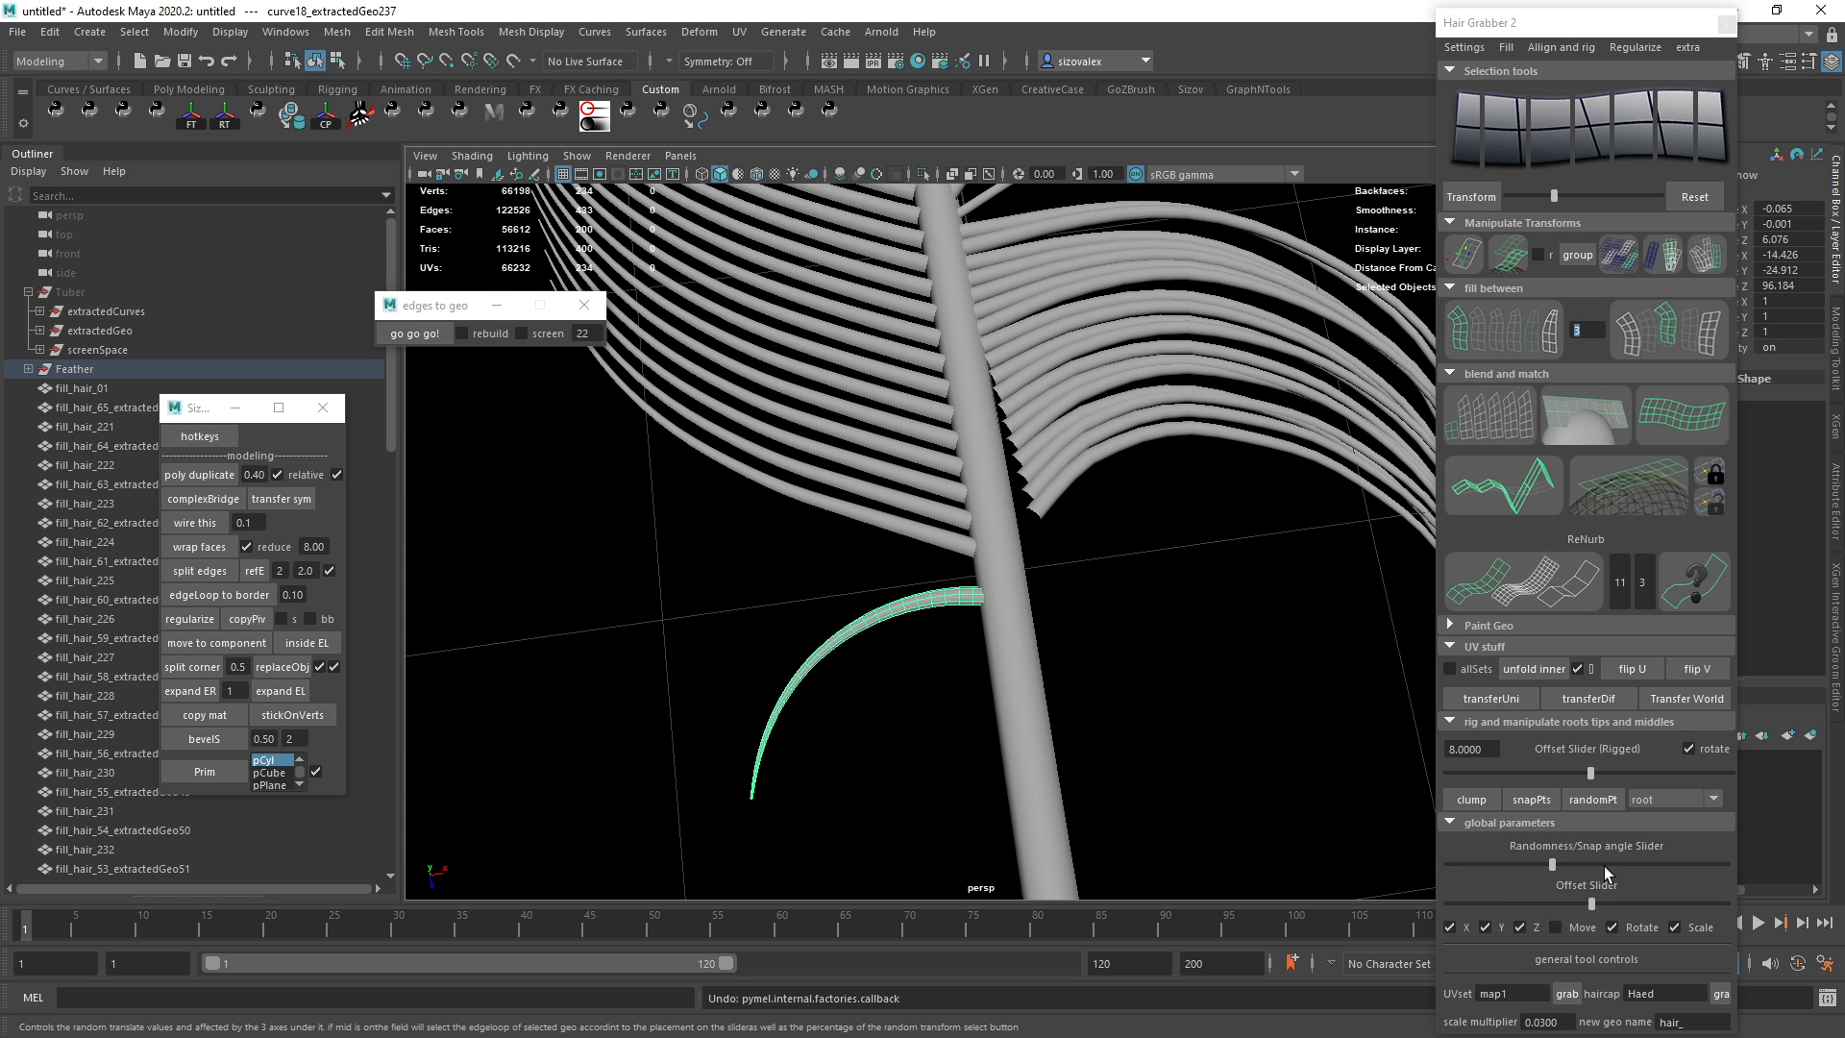
# Set the scale multiplier to 0.1, raise the randomness, and fill three copies around the lone barb.
pyautogui.doubleClick(1538, 1021)
pyautogui.write('0.1')
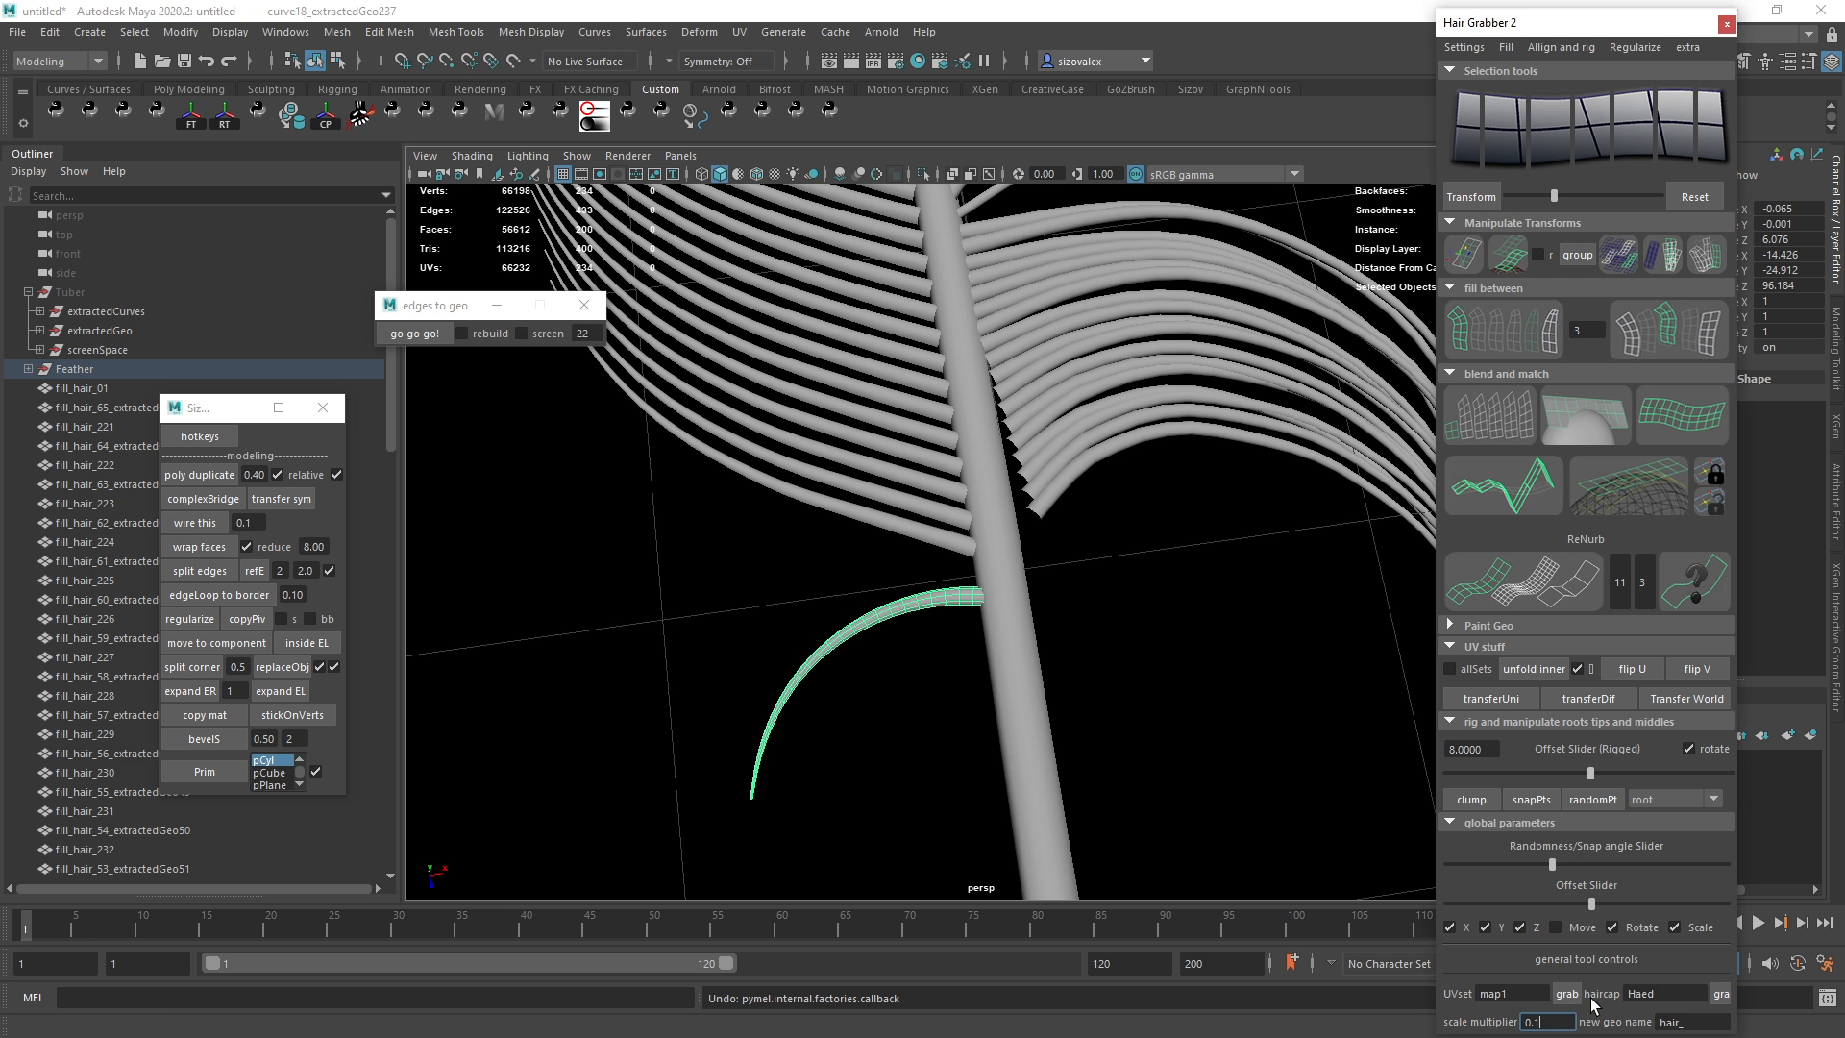
pyautogui.moveTo(1553, 863); pyautogui.dragTo(1646, 865)
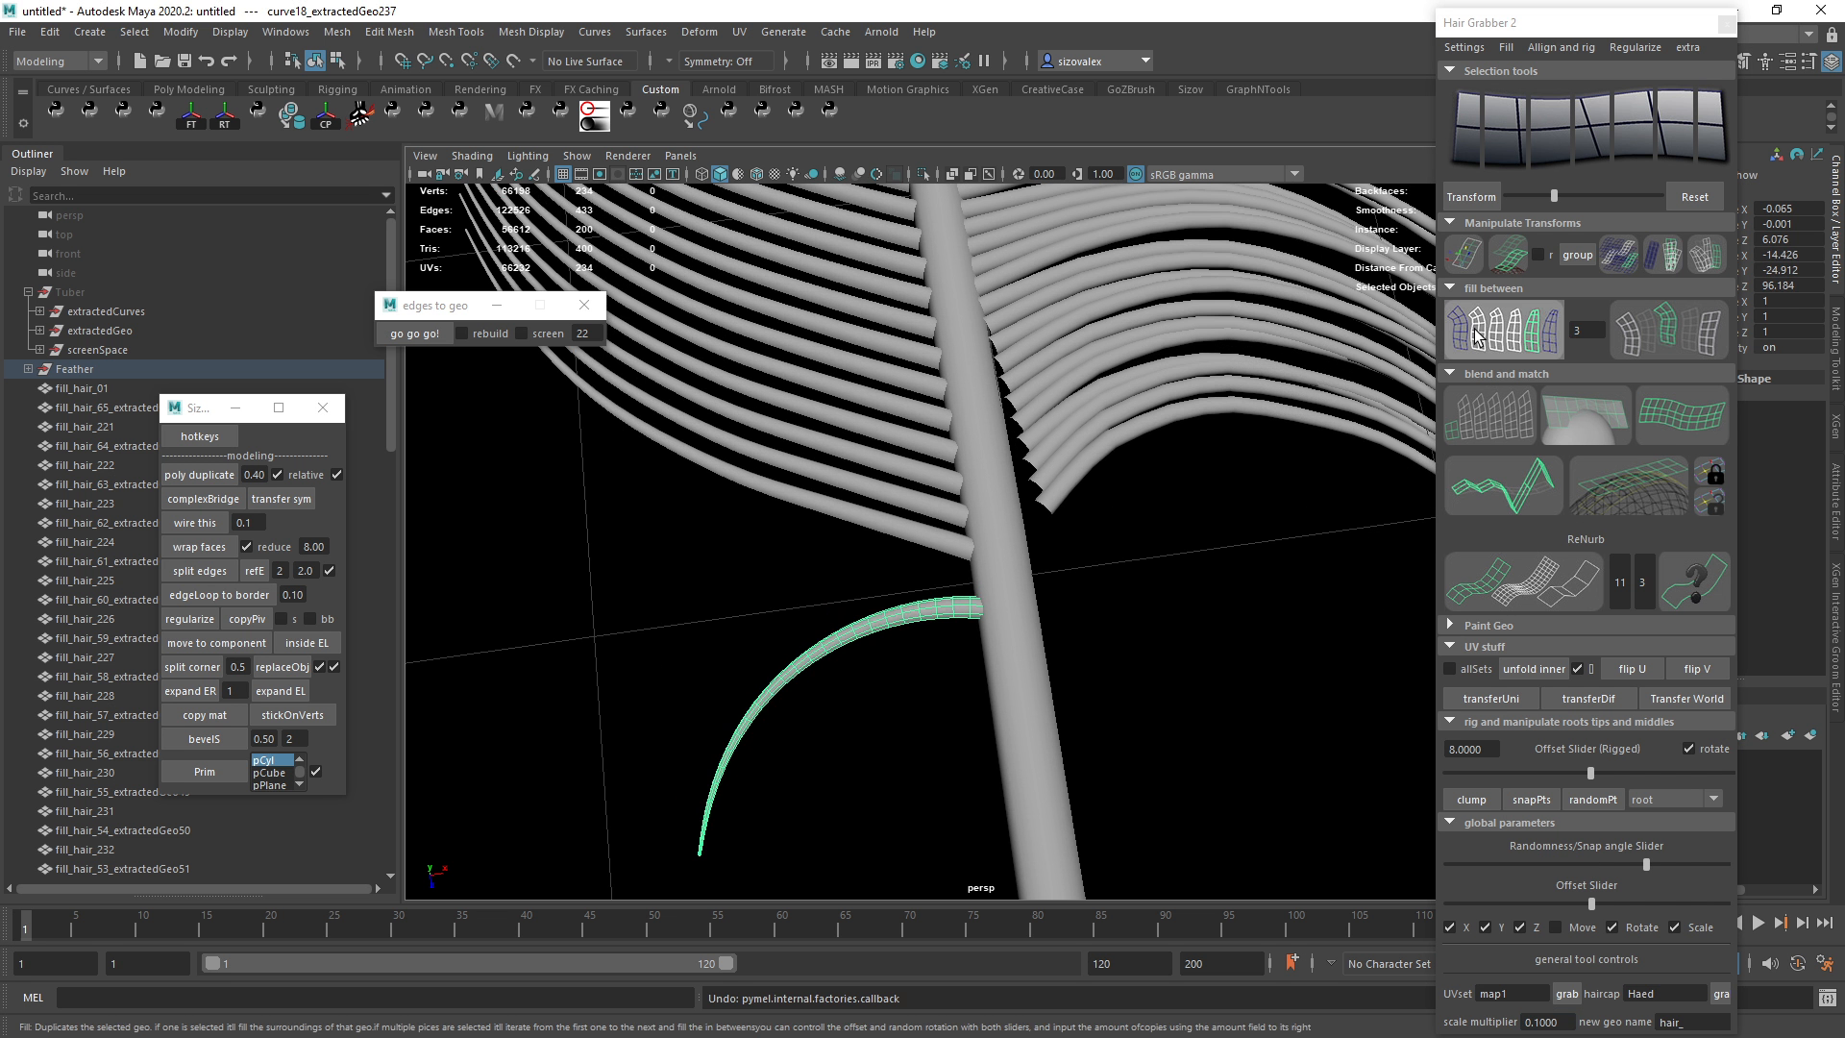
pyautogui.click(1504, 330)
# Scale down the three new barb copies, keep their roots against the shaft beside the original, and clear the selection.
pyautogui.keyDown('alt'); pyautogui.moveTo(951, 731); pyautogui.dragTo(1014, 779, button='right'); pyautogui.keyUp('alt')
pyautogui.press('r')
pyautogui.moveTo(973, 367); pyautogui.dragTo(980, 589)
pyautogui.press('w')
pyautogui.press('r')
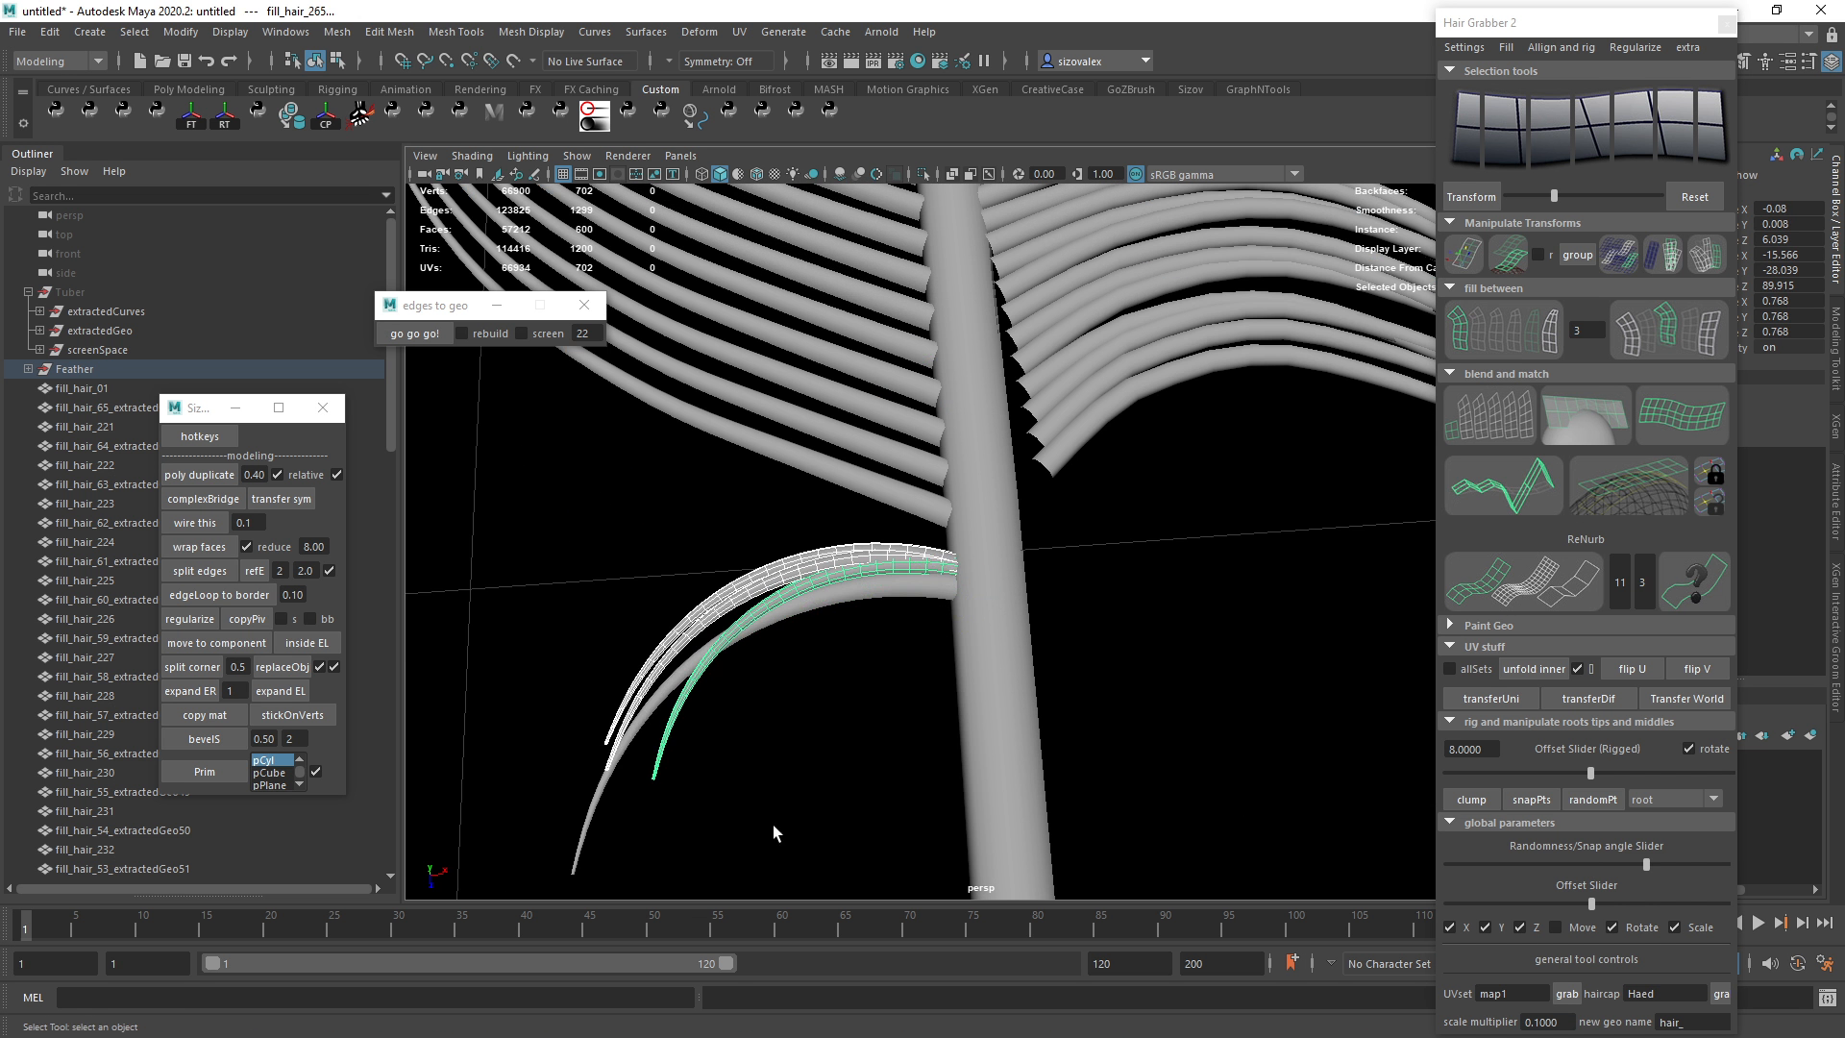
pyautogui.press('q')
pyautogui.click(774, 836)
pyautogui.scroll(-5, 502, 702)
pyautogui.scroll(5, 1070, 667)
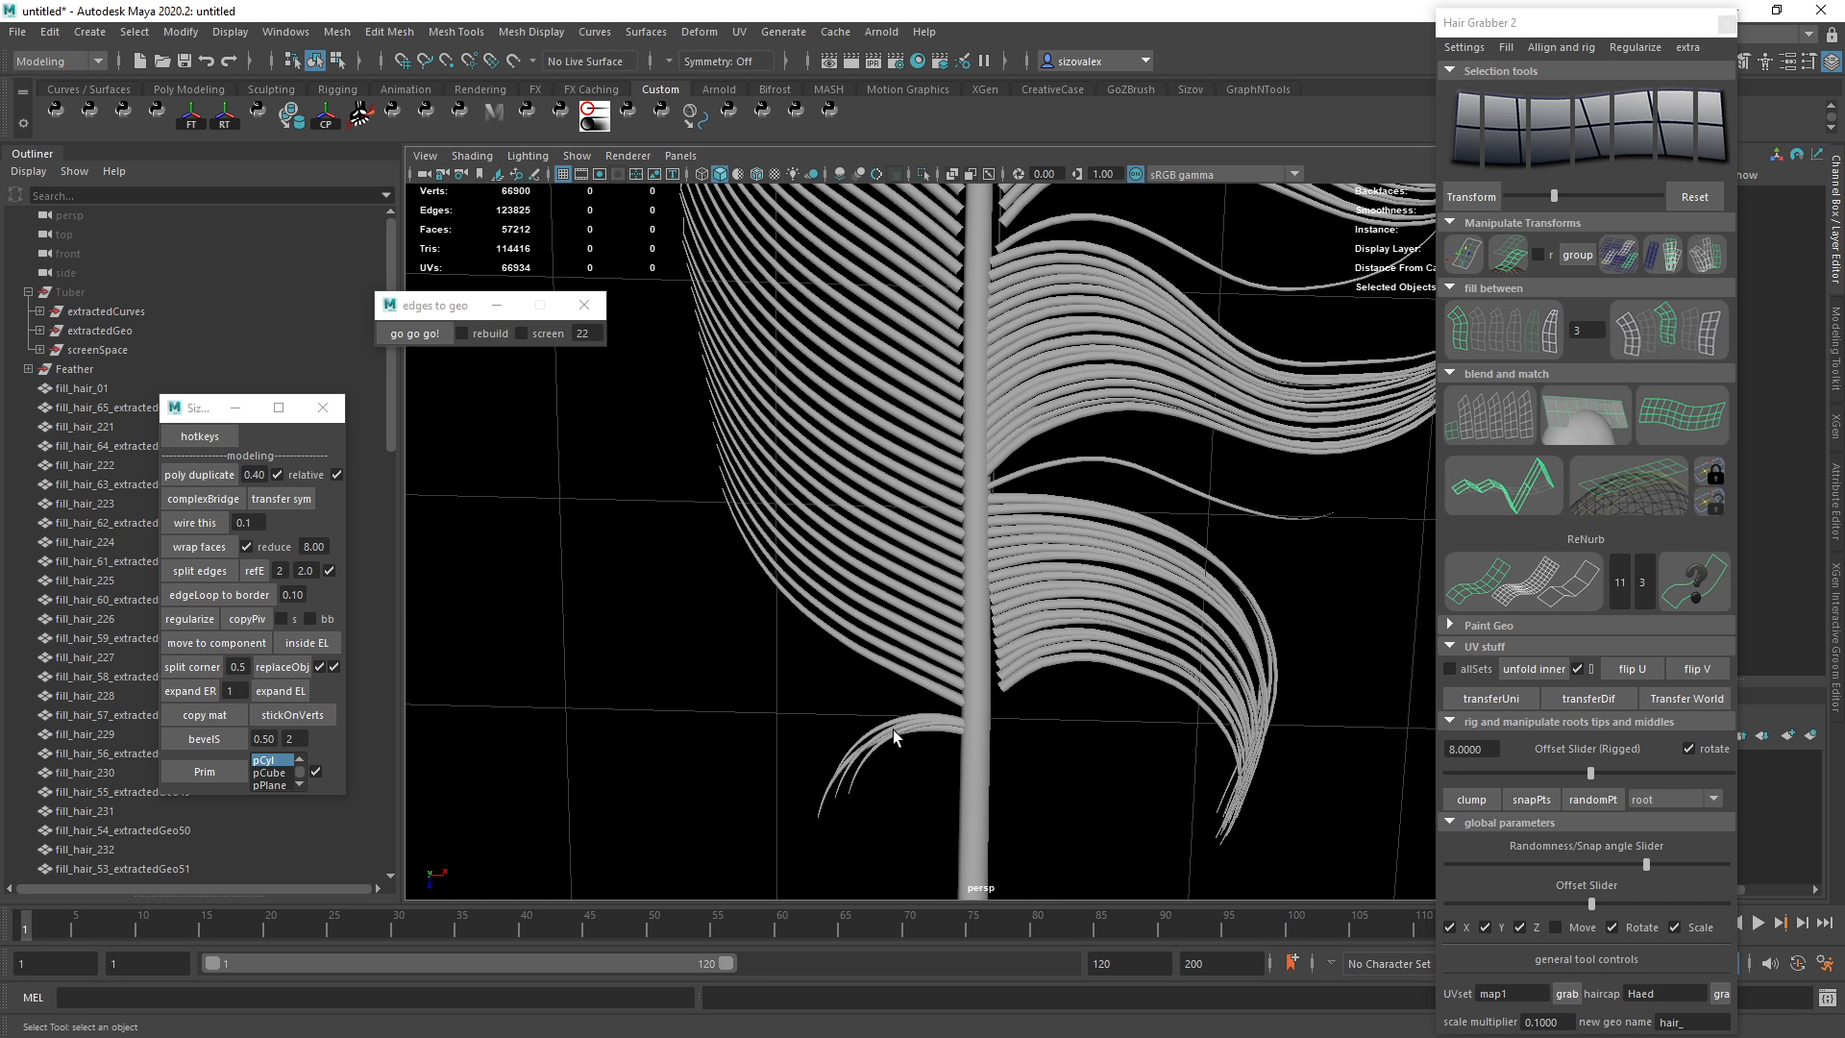
# Scale the uppermost of the new barb copies down slightly from its root and deselect it.
pyautogui.click(919, 715)
pyautogui.press('r')
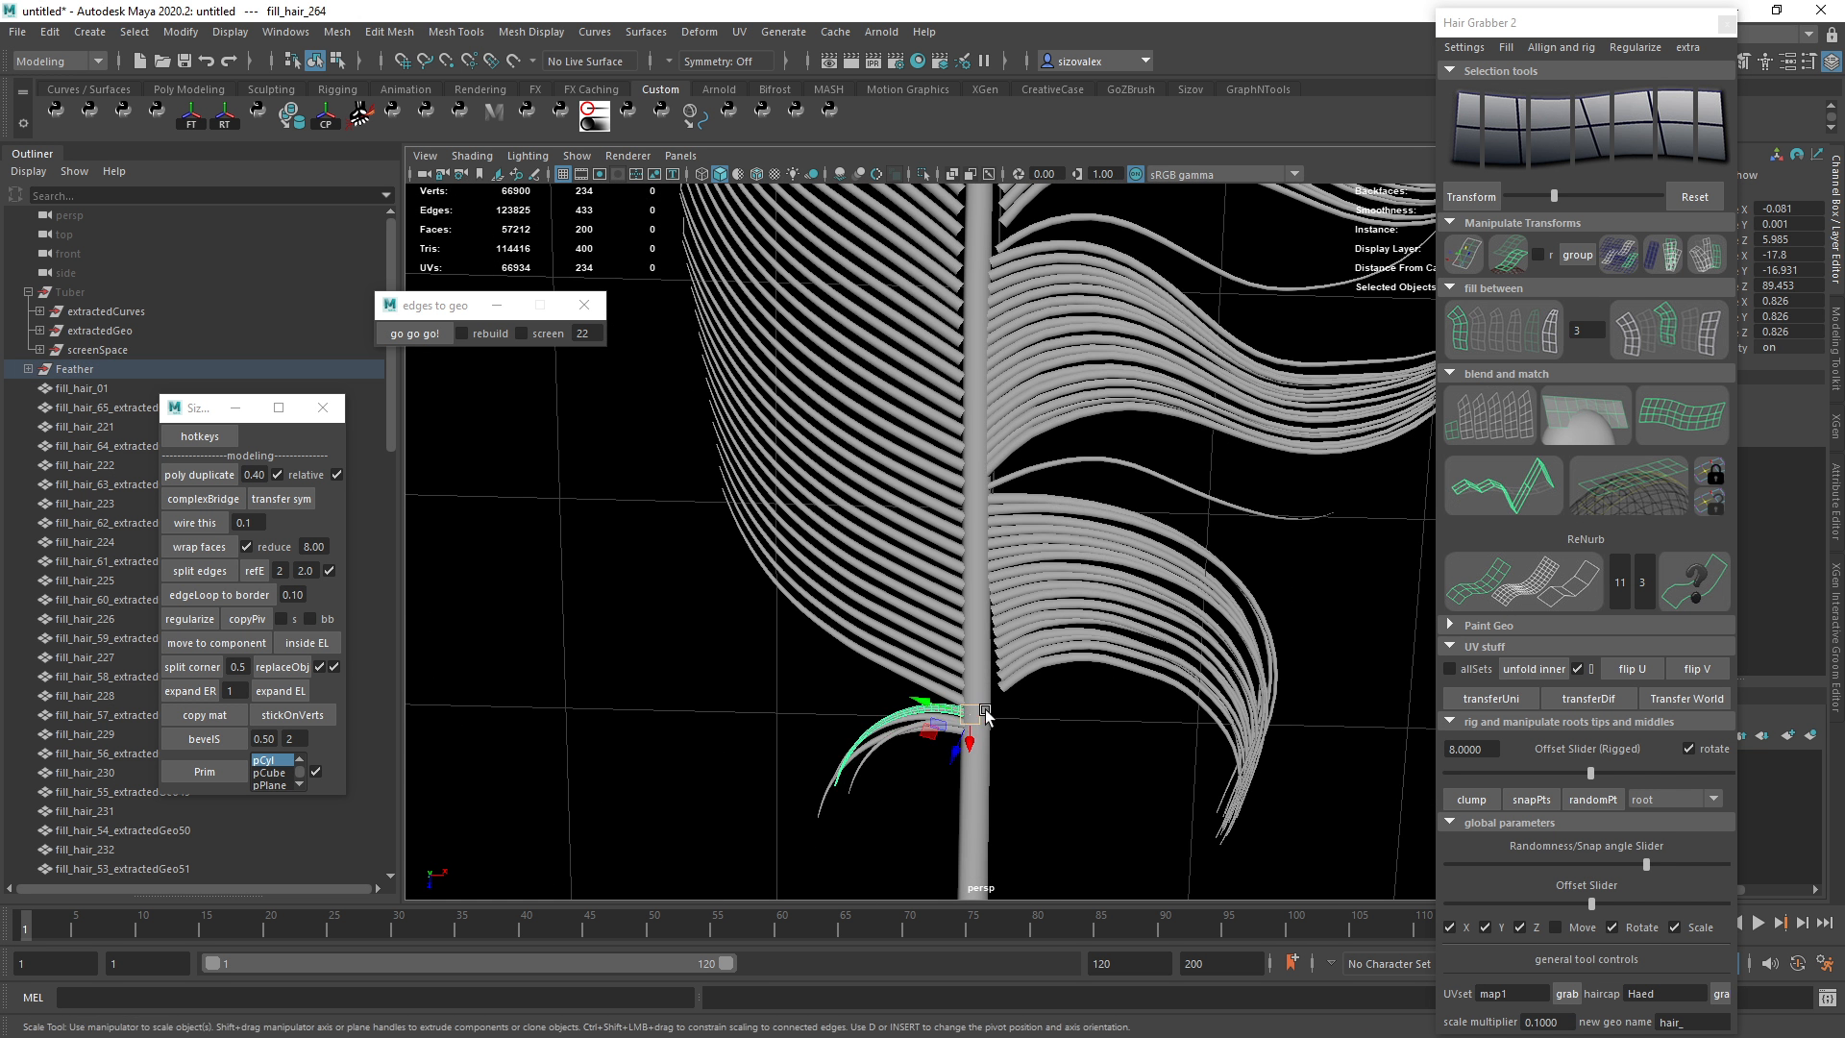
pyautogui.moveTo(985, 716); pyautogui.dragTo(957, 723)
pyautogui.press('q')
pyautogui.click(907, 845)
pyautogui.scroll(-4, 1027, 693)
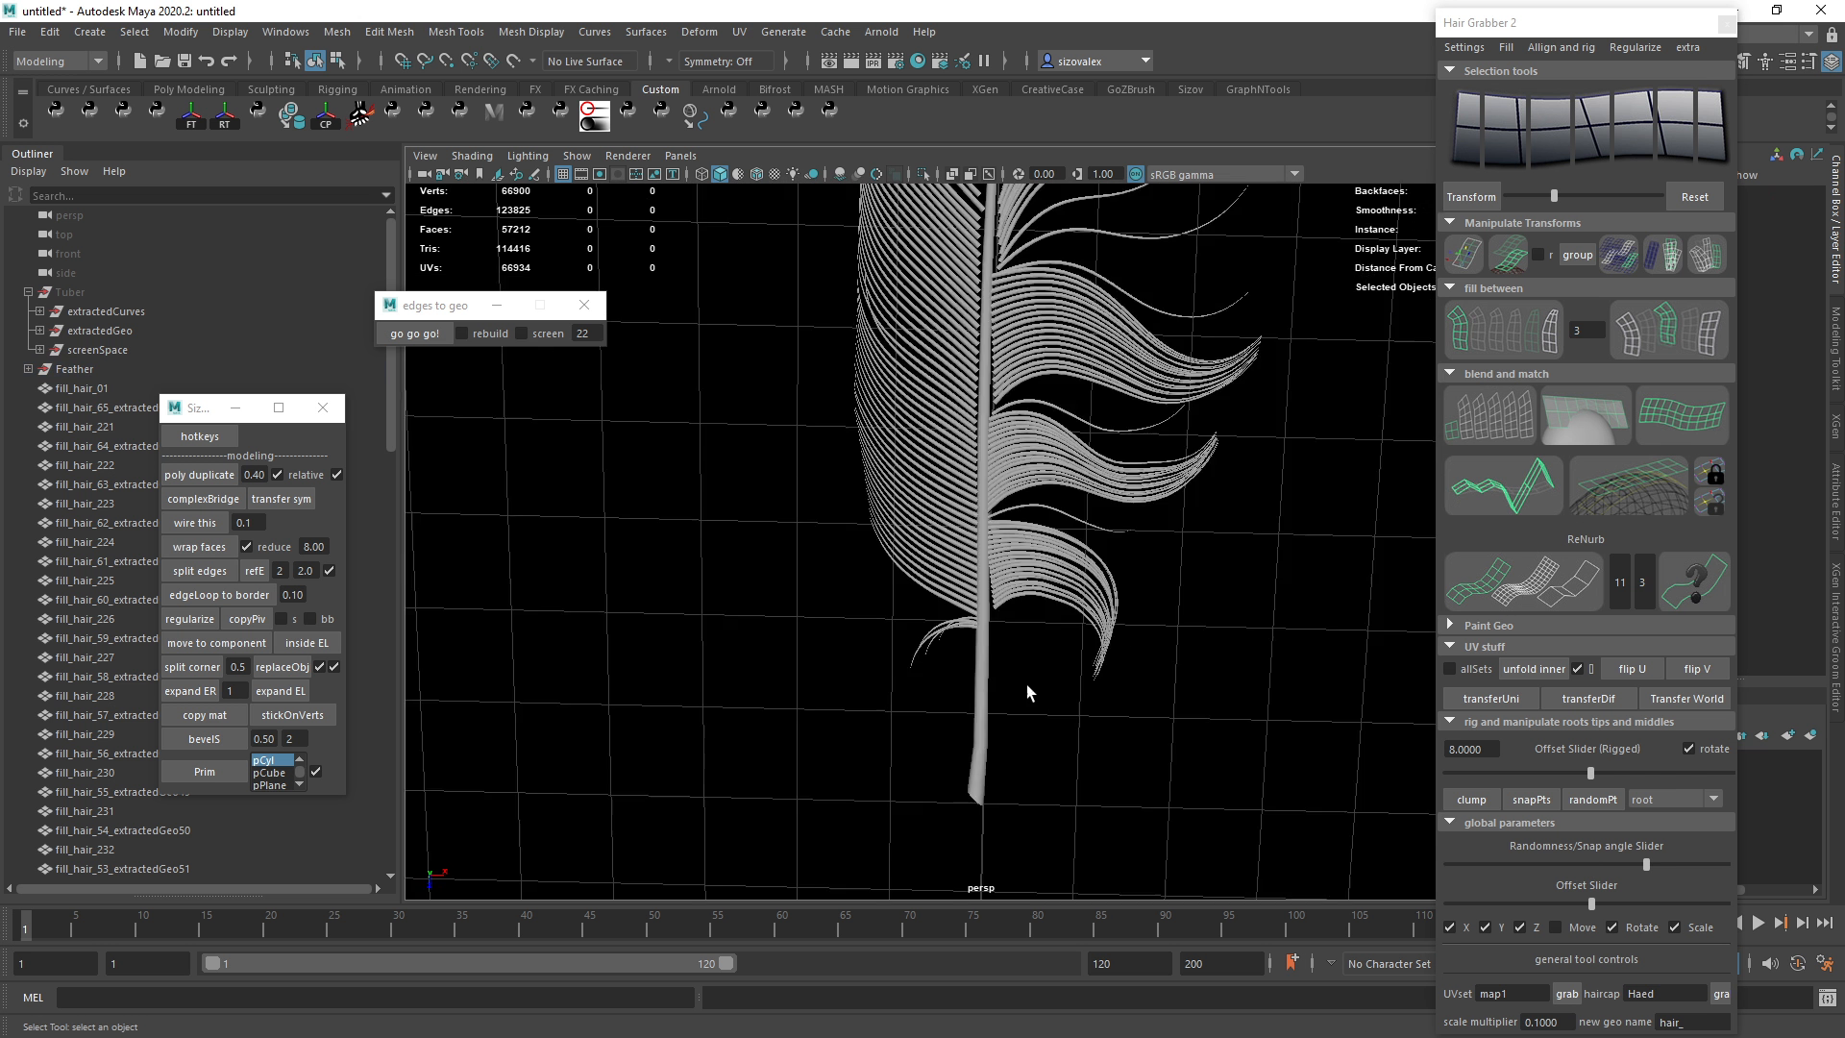
# Fill three copies between a loose barb at the base and the lowest long barb left of the shaft, and clear the selection.
pyautogui.scroll(6, 1028, 693)
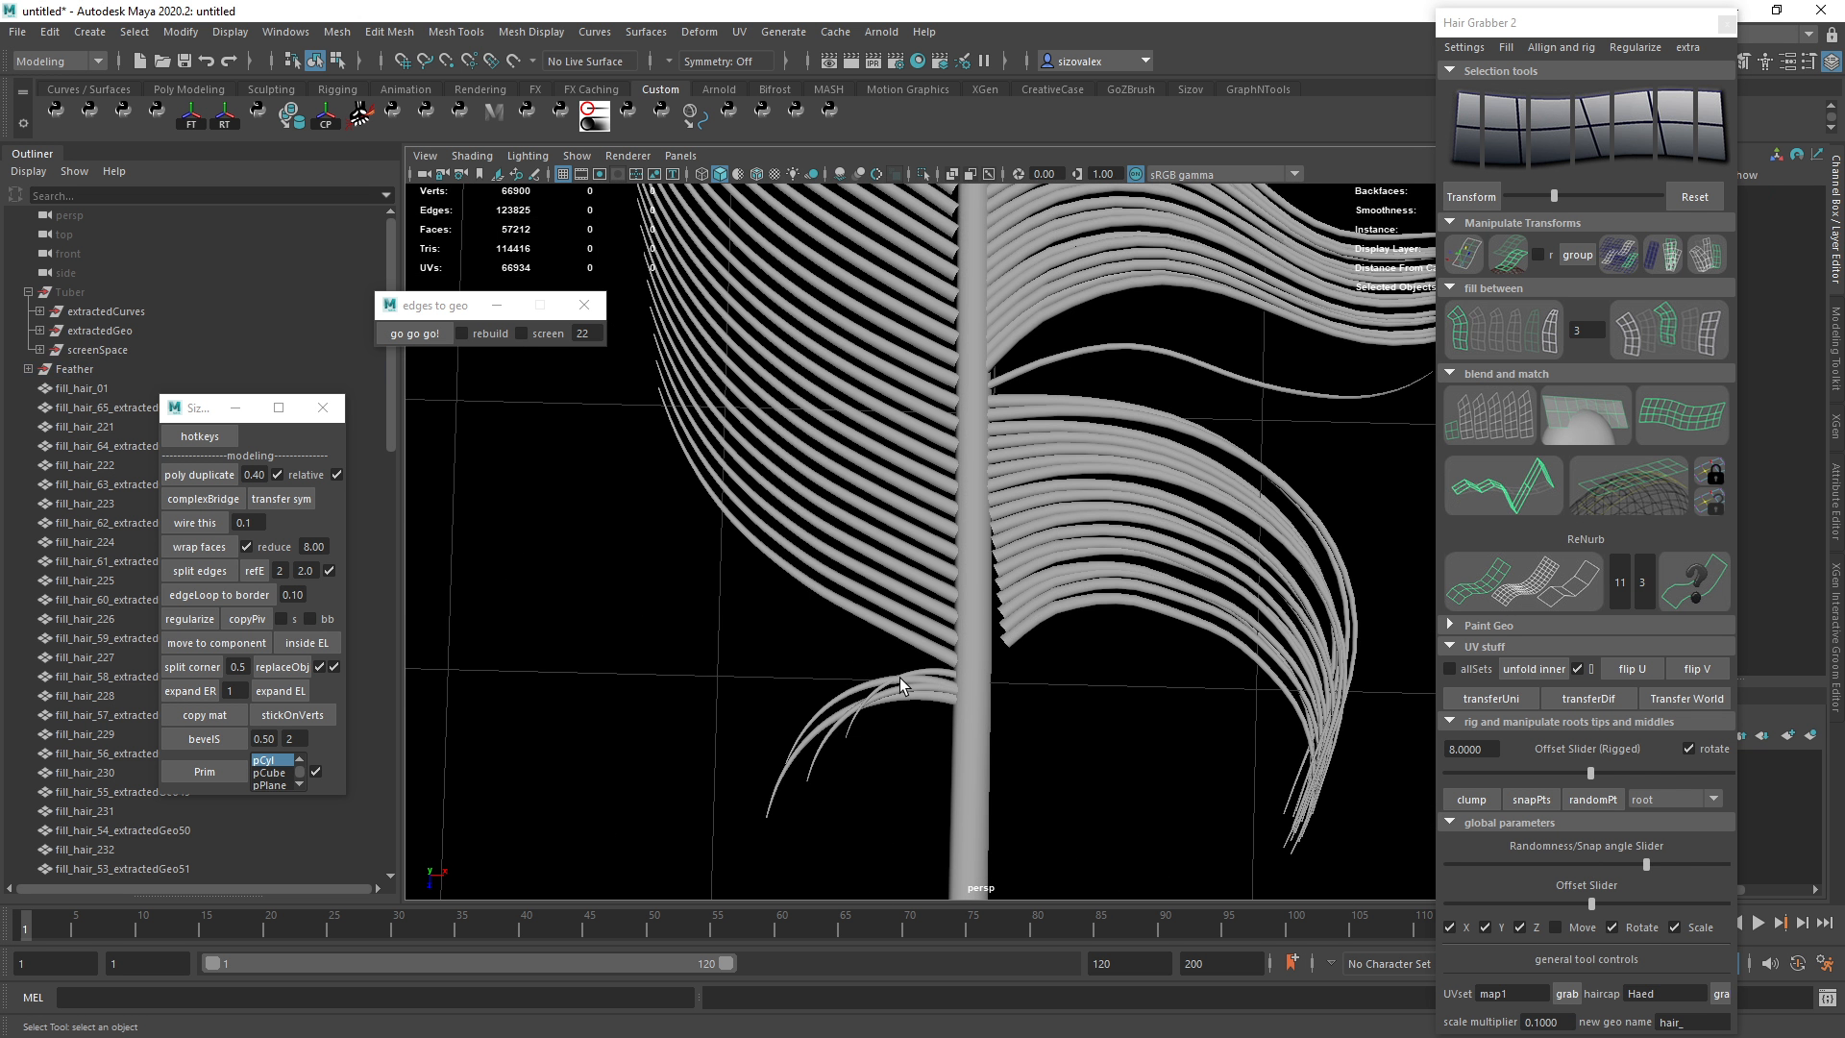
pyautogui.click(863, 684)
pyautogui.keyDown('shift'); pyautogui.click(880, 630); pyautogui.keyUp('shift')
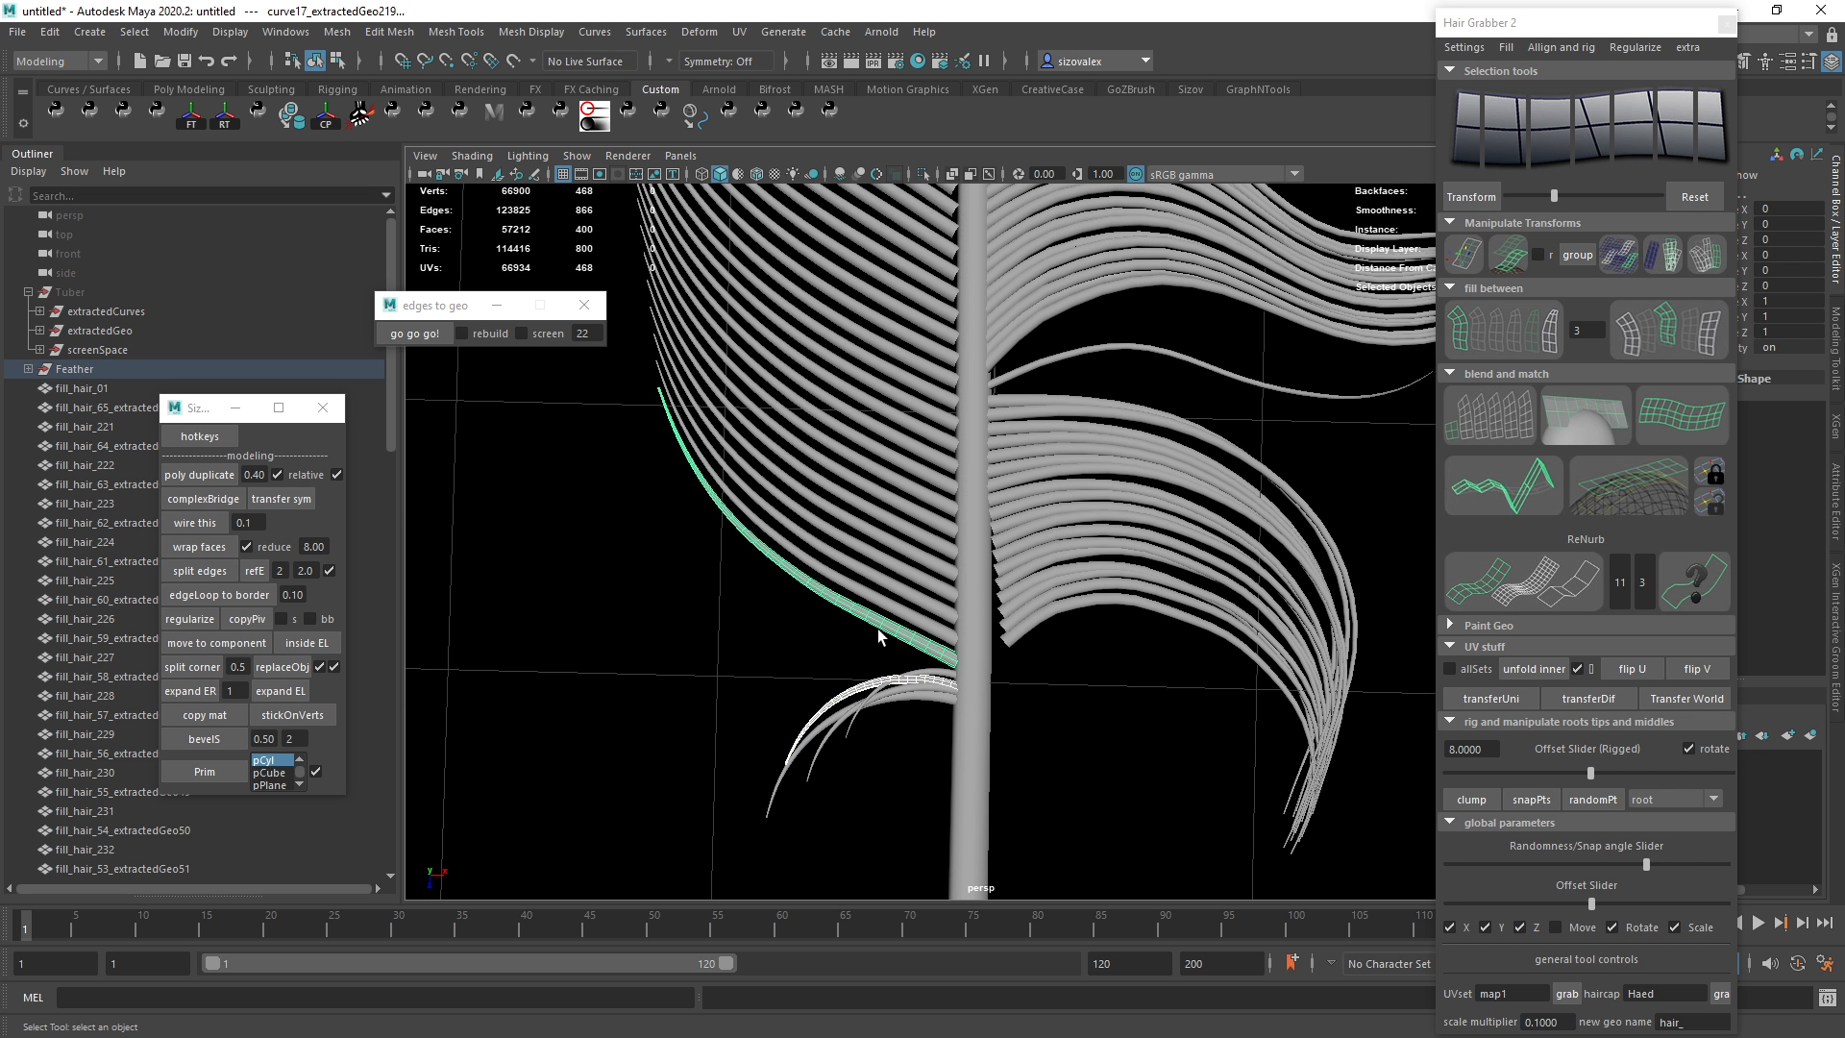
pyautogui.click(1495, 348)
pyautogui.scroll(-4, 1058, 721)
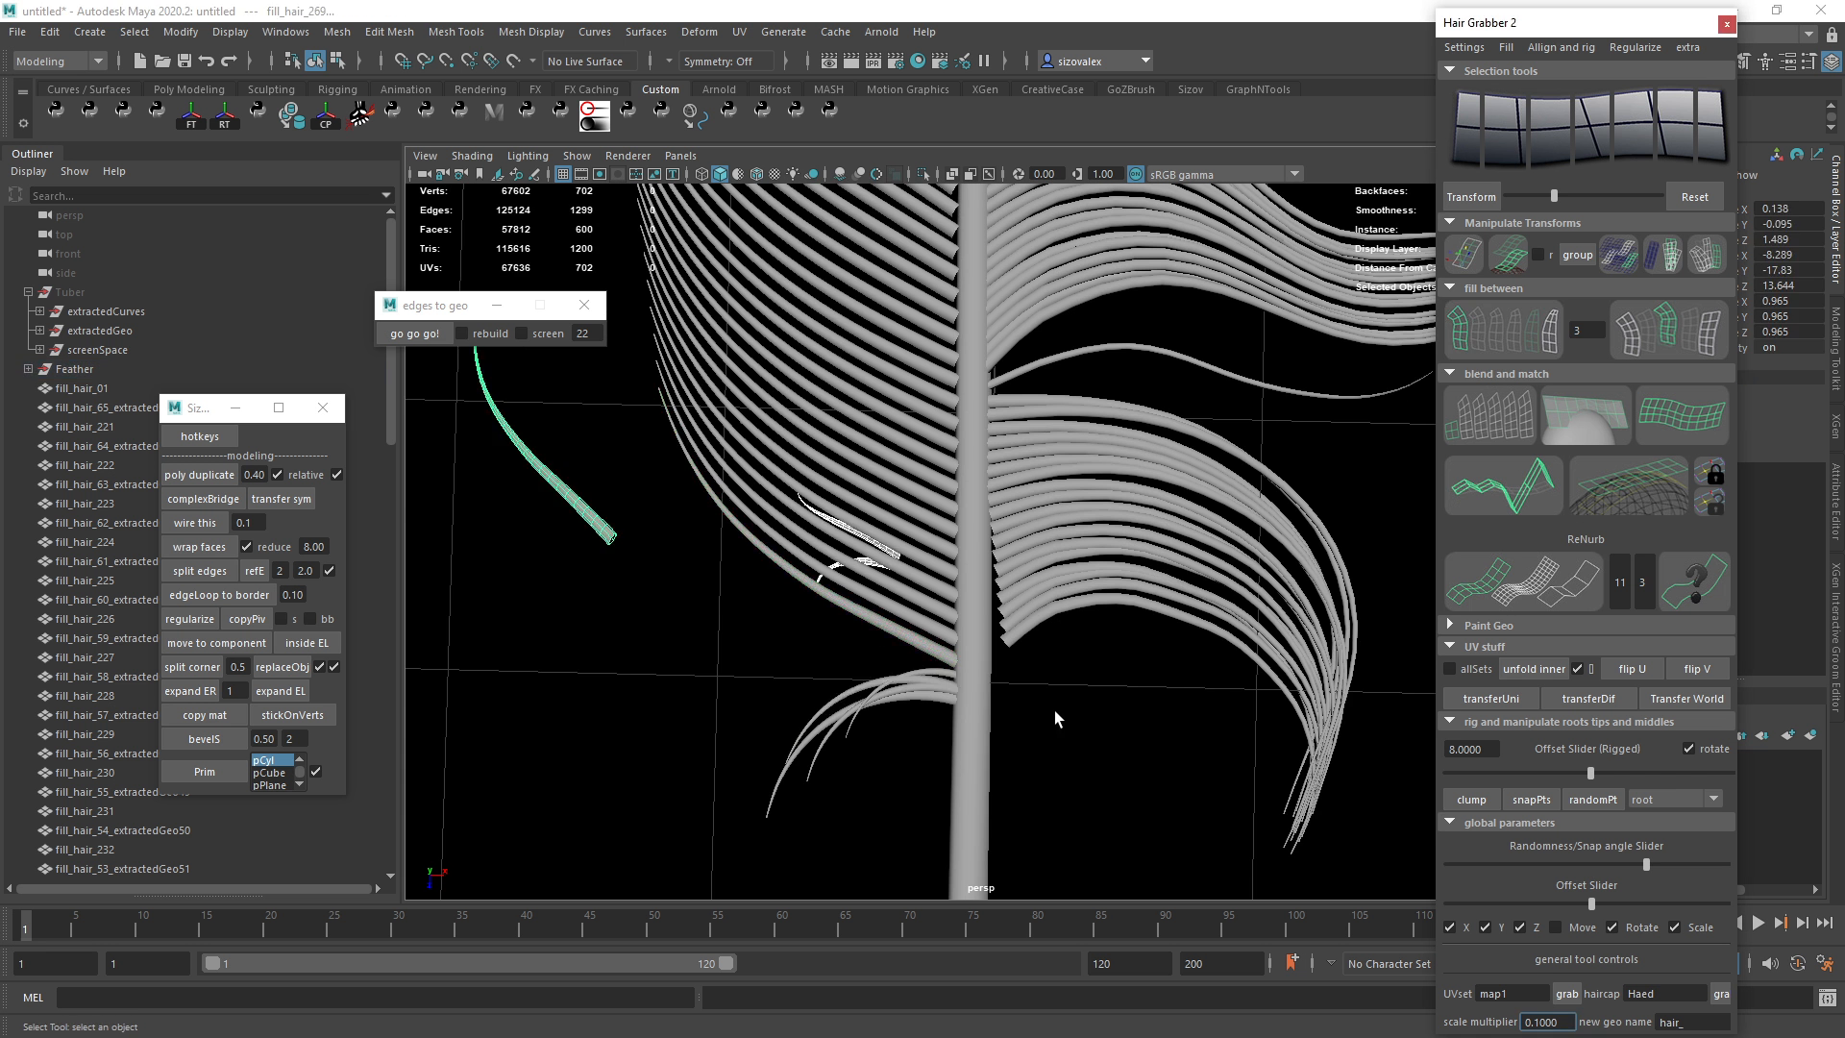
pyautogui.click(1505, 330)
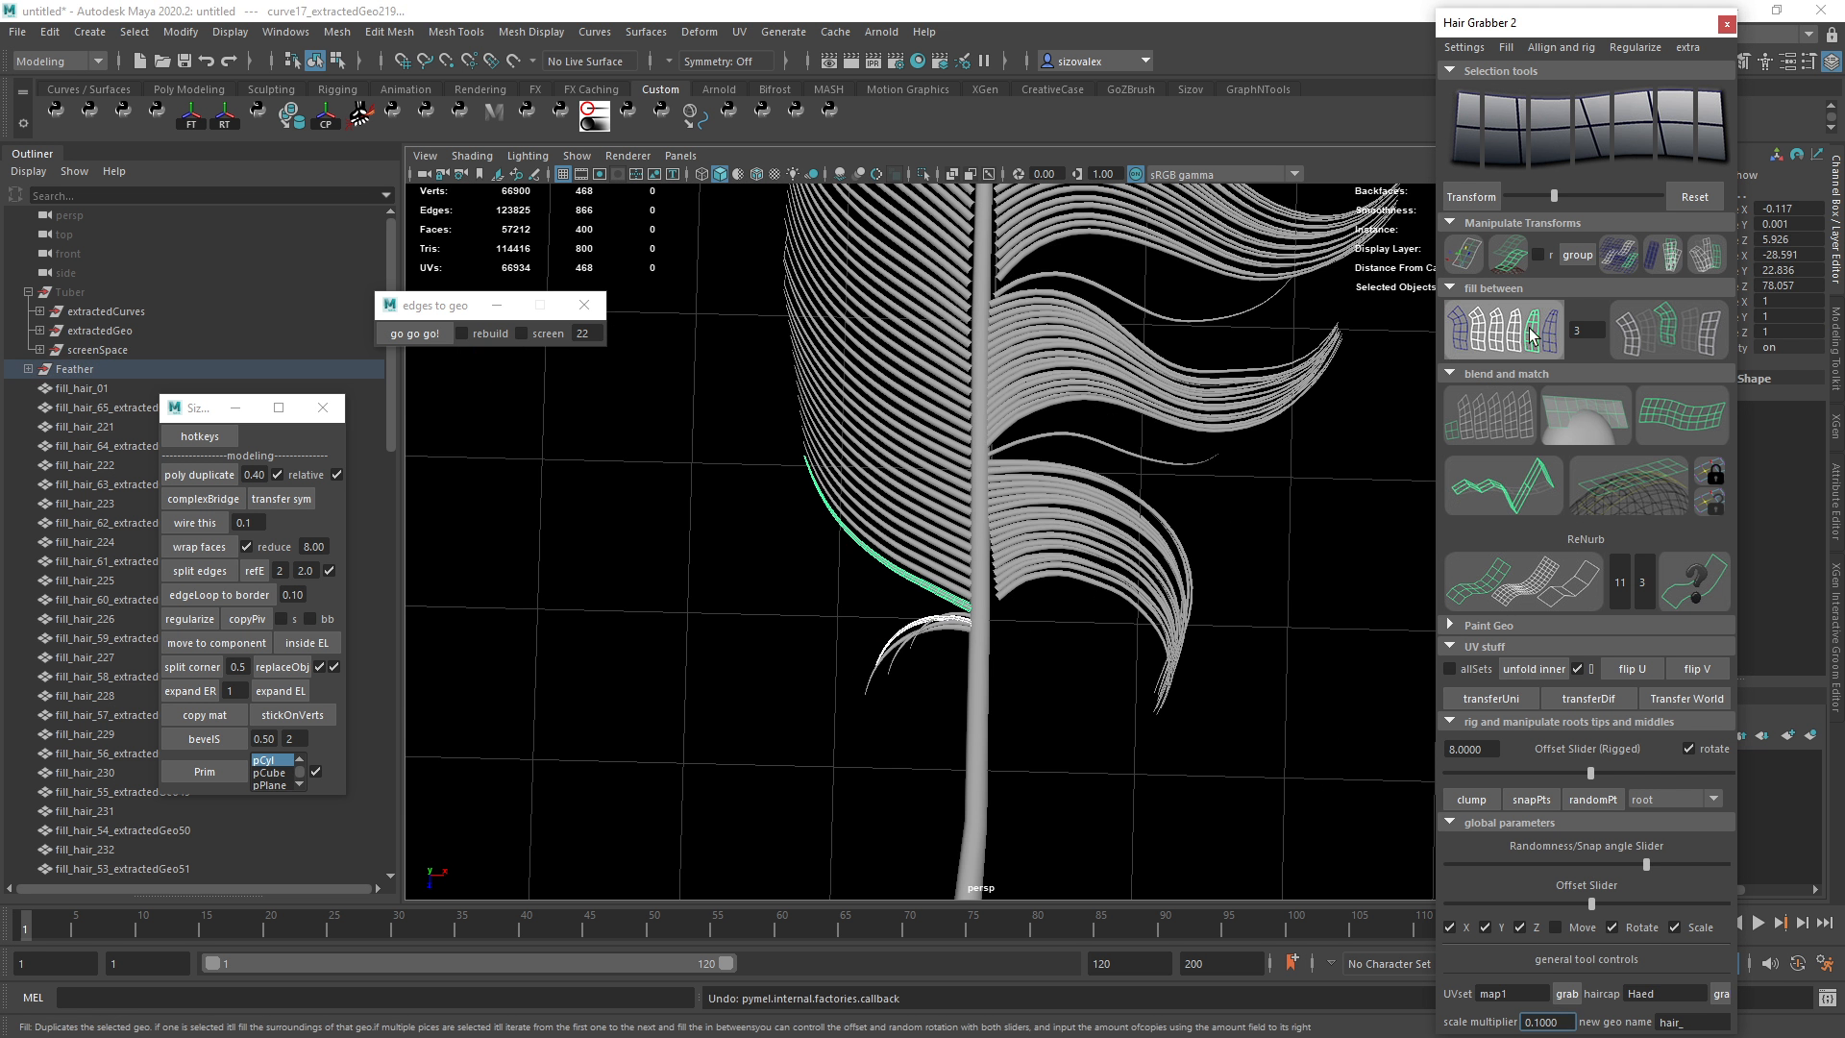
pyautogui.click(764, 686)
pyautogui.scroll(3, 1026, 656)
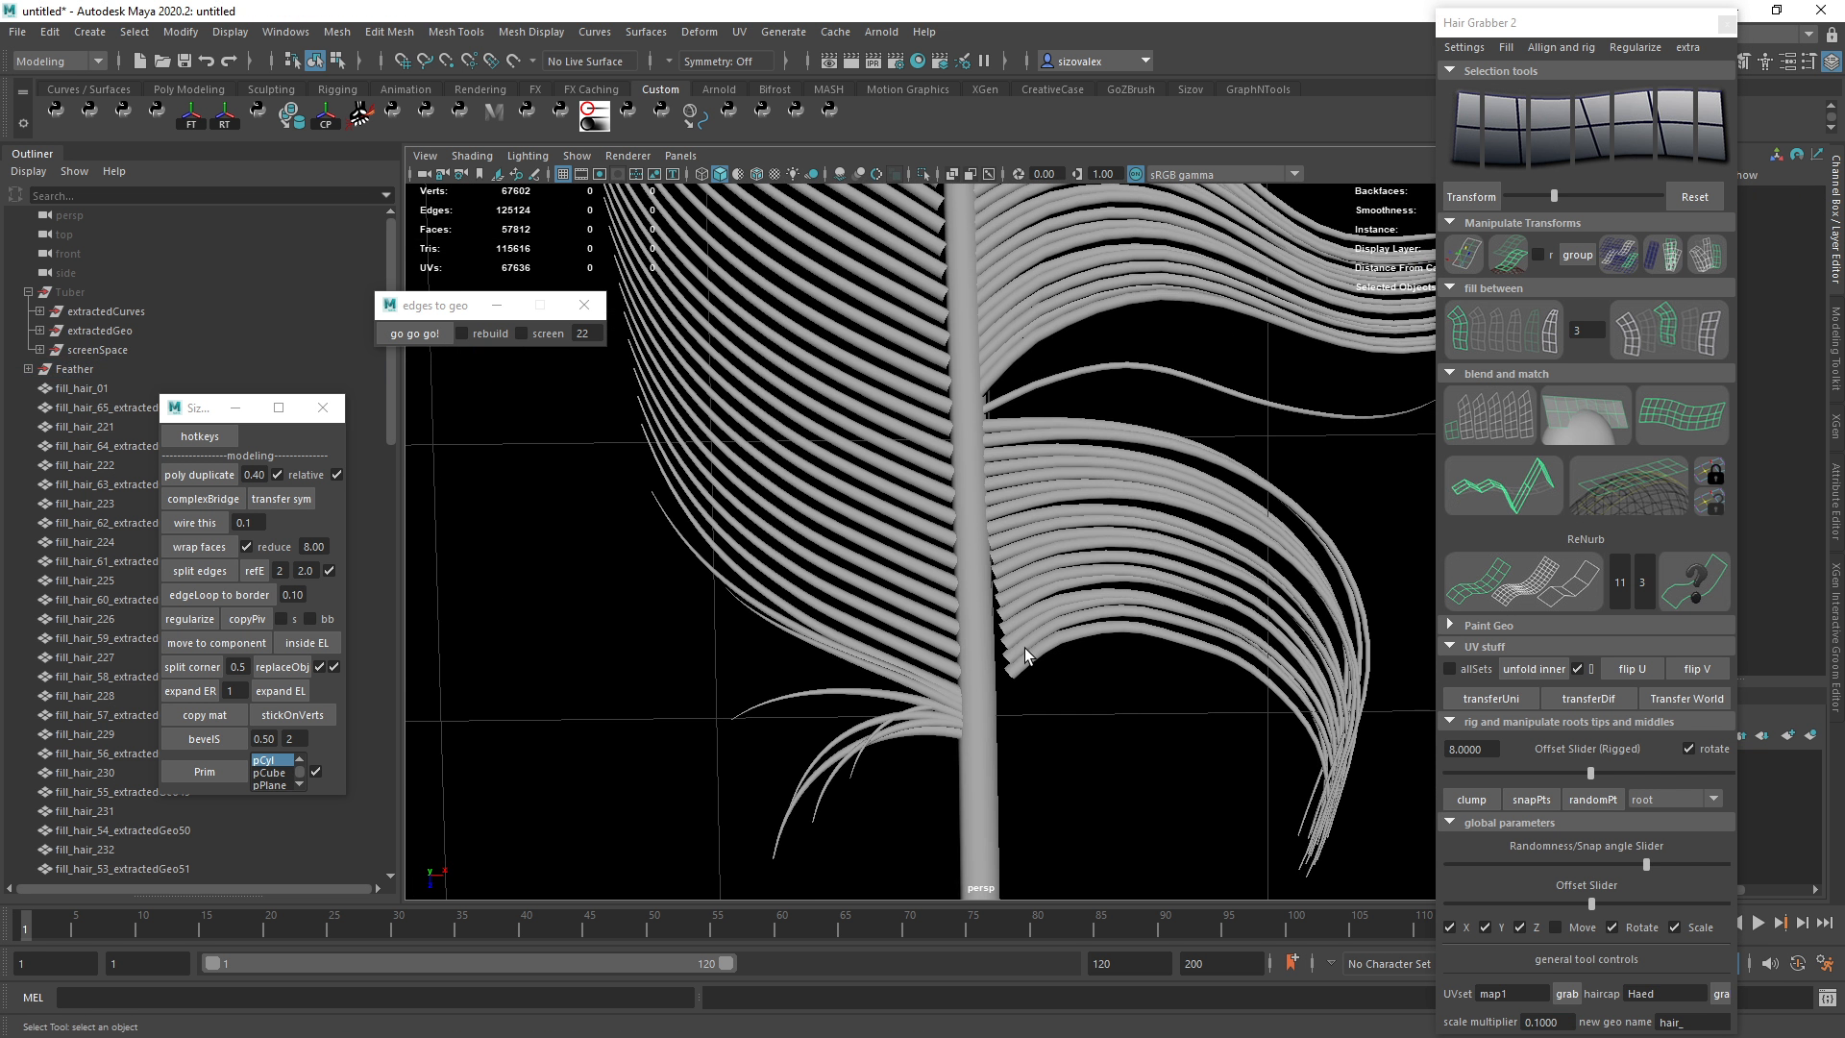
# Select the lowest clump of barbs right of the shaft and add a lattice deformer around it.
pyautogui.click(1027, 677)
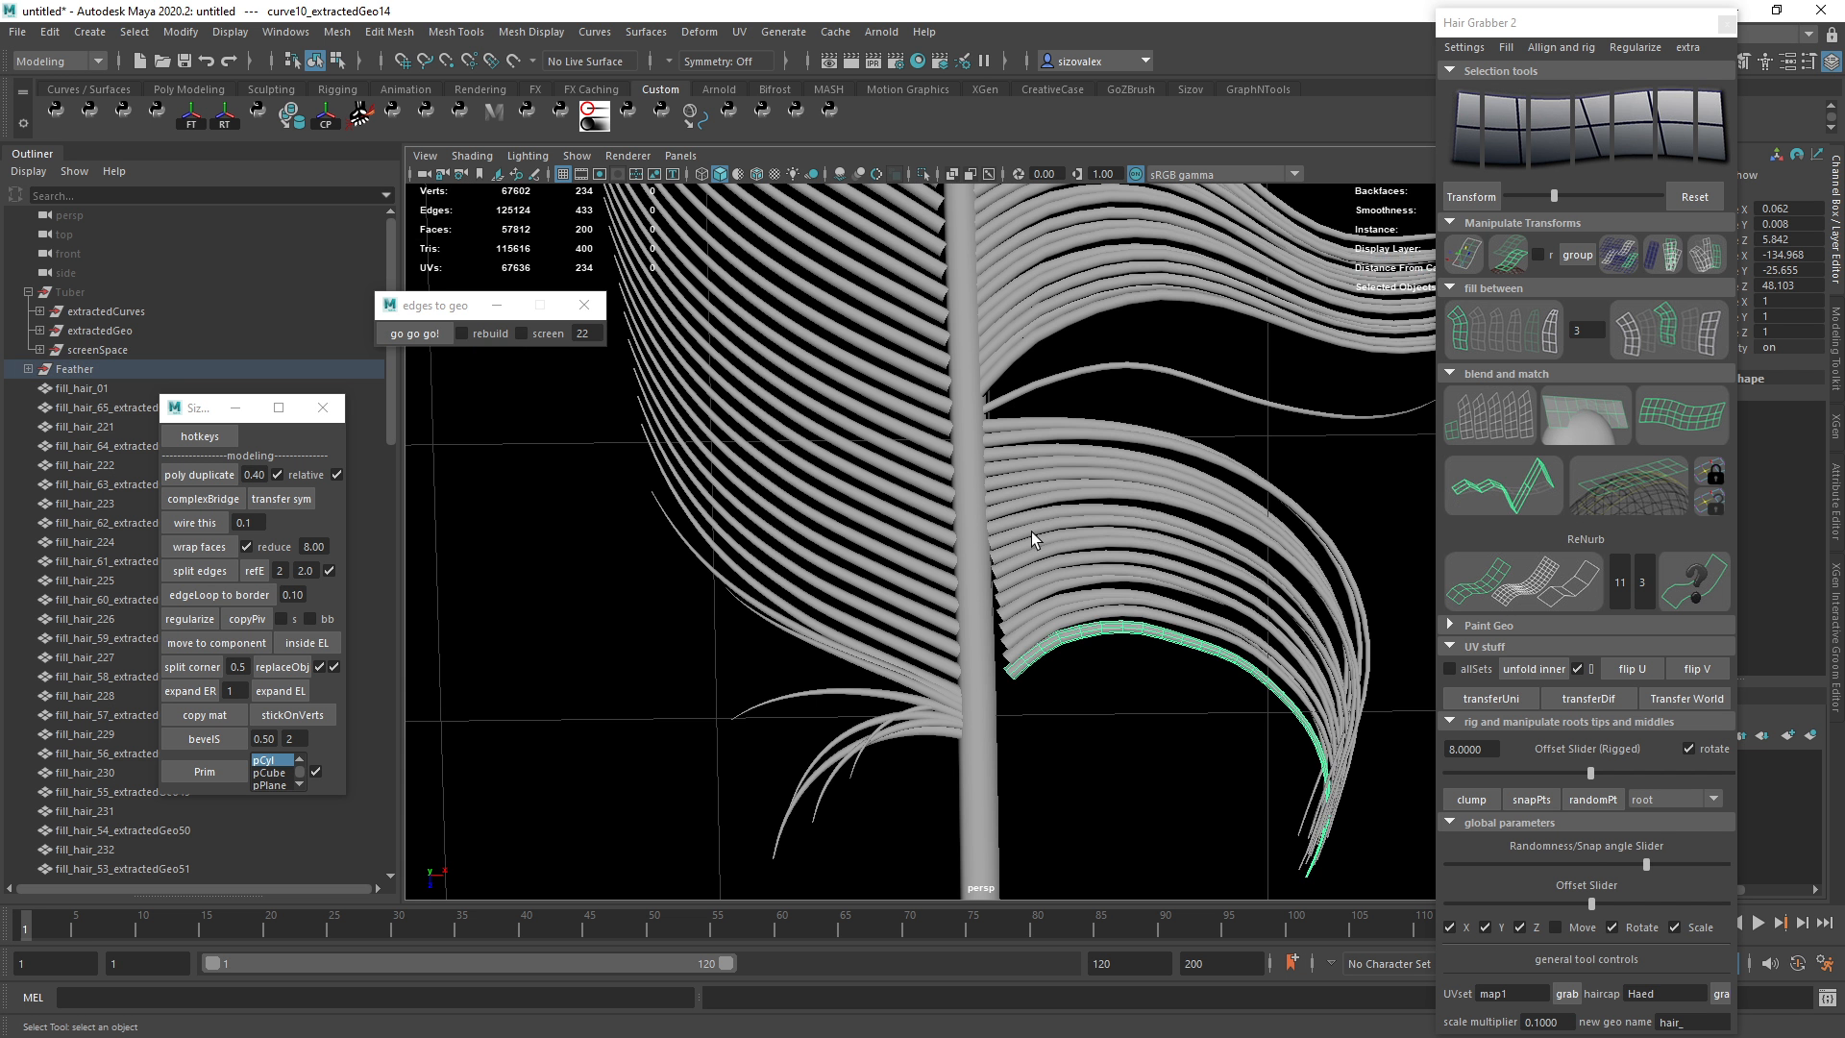
pyautogui.moveTo(1028, 478); pyautogui.dragTo(1104, 709)
pyautogui.press('space')
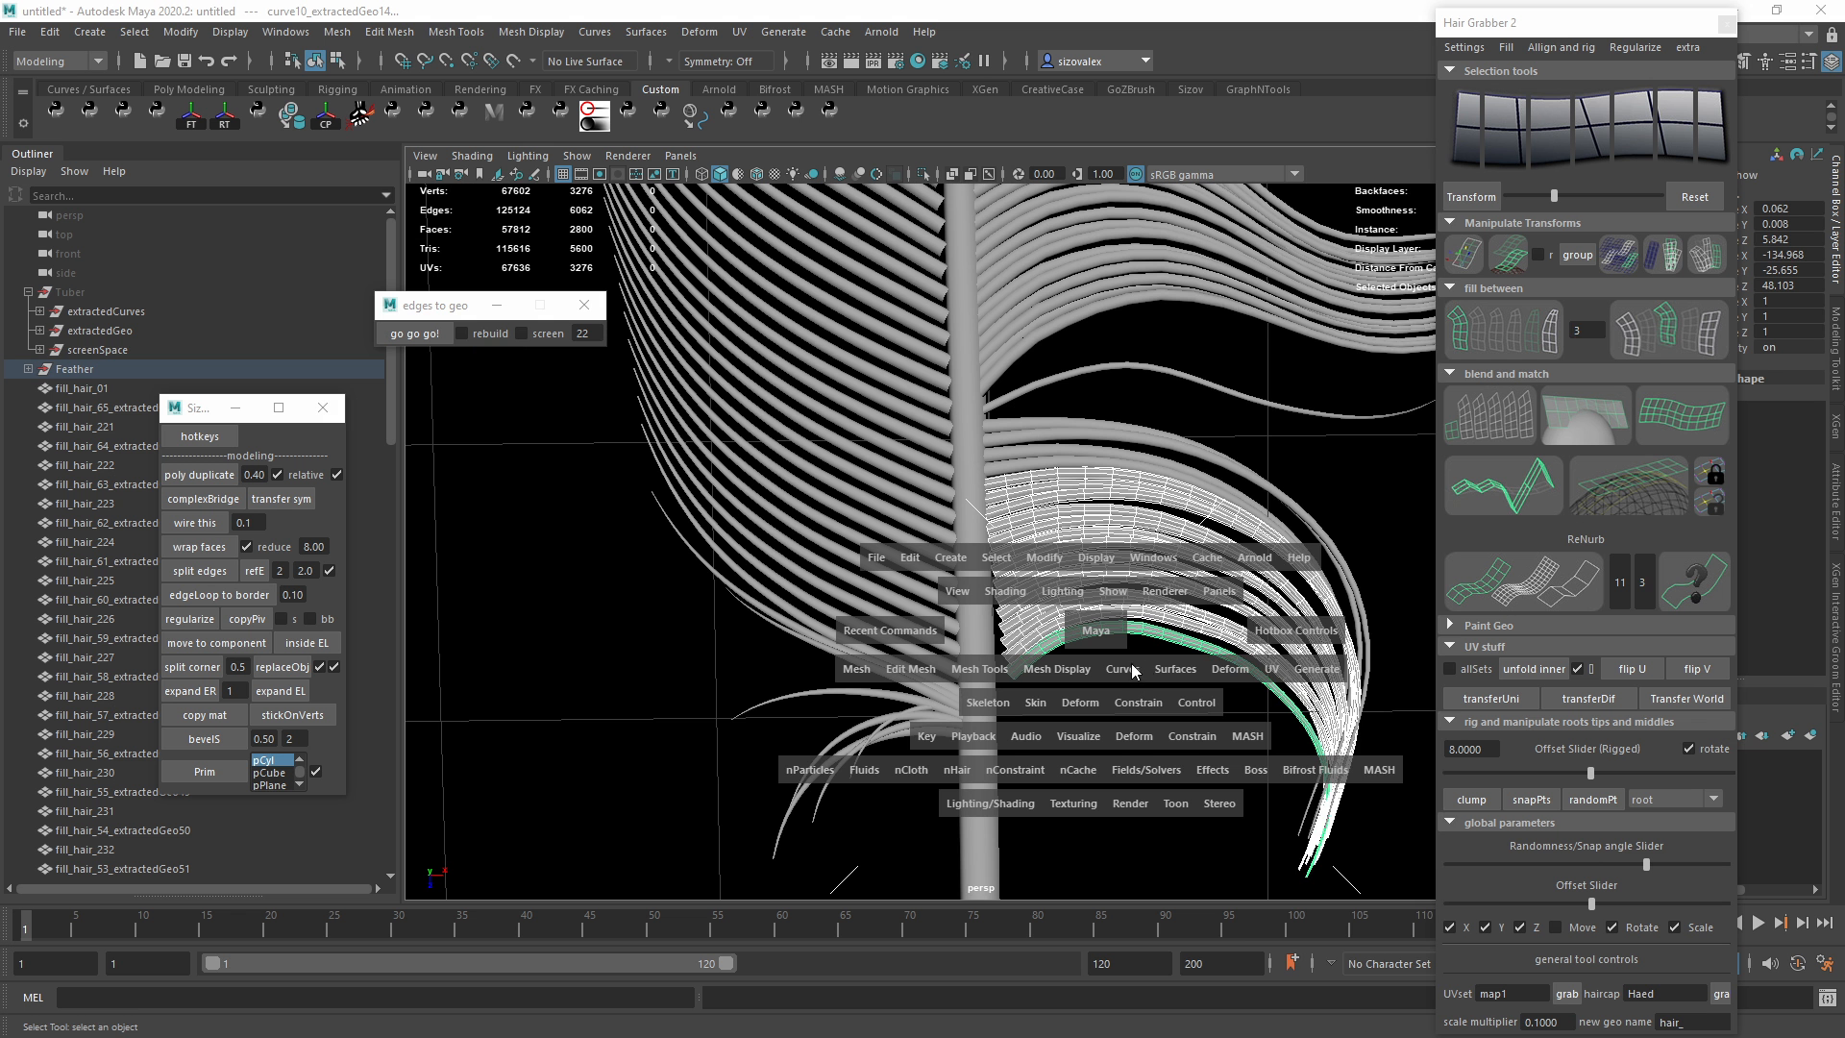
pyautogui.click(1255, 678)
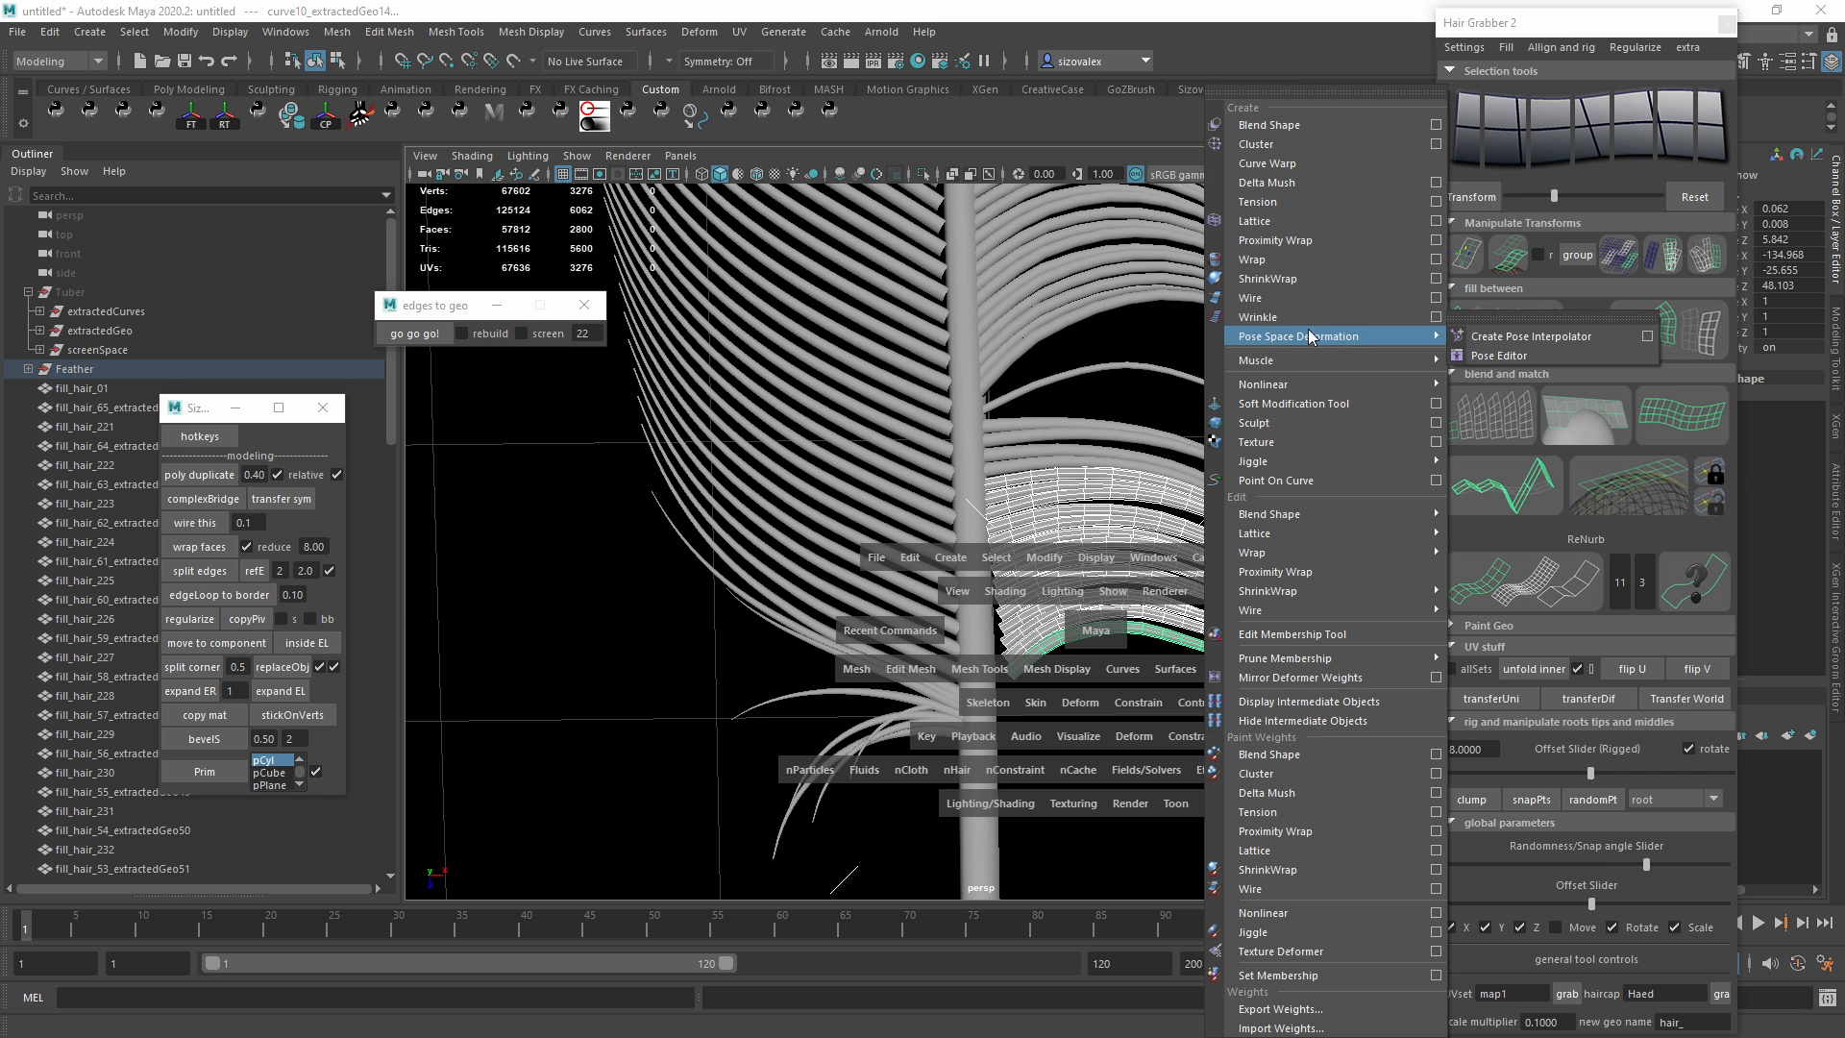
pyautogui.click(1297, 233)
pyautogui.keyDown('alt'); pyautogui.moveTo(1217, 665); pyautogui.dragTo(1066, 707, button='right'); pyautogui.keyUp('alt')
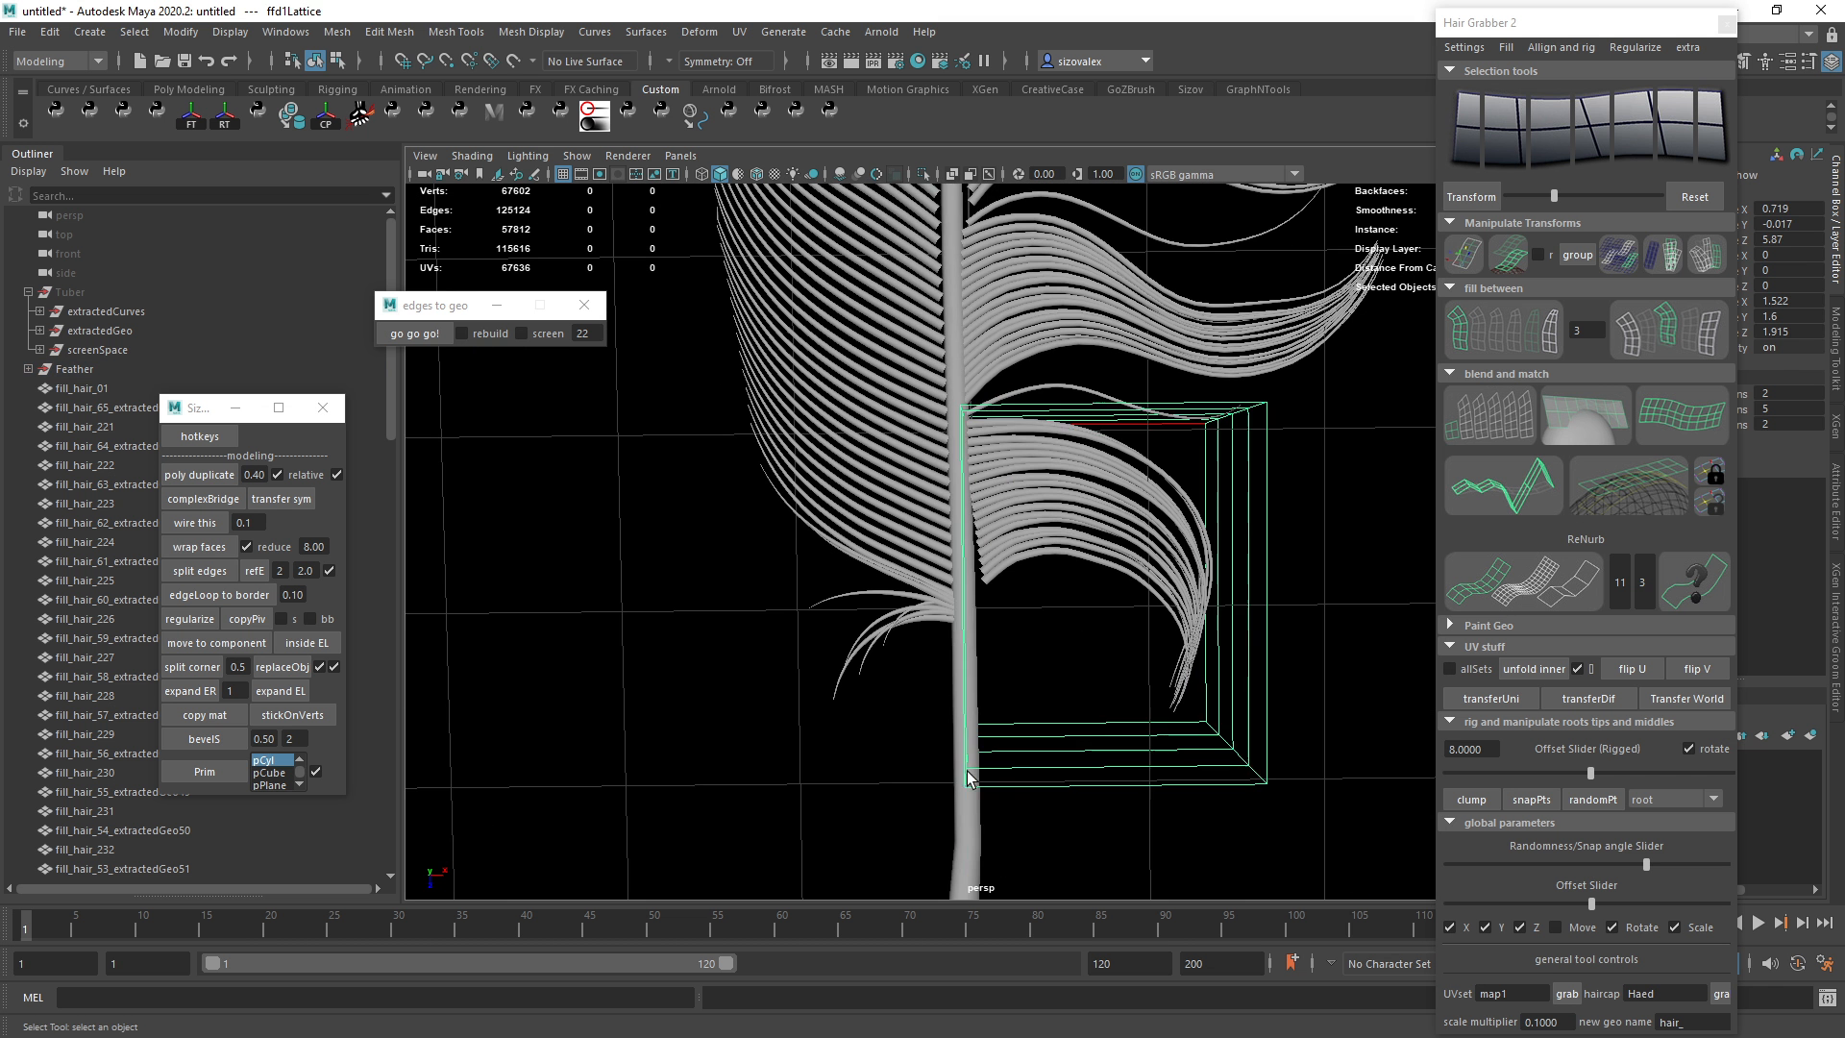
# Move the lattice's lower shaft-side points toward the shaft to bring the clump's lower roots onto it, and clear the selection.
pyautogui.moveTo(969, 761); pyautogui.dragTo(913, 732, button='right')
pyautogui.hotkey('ctrl', 'z')
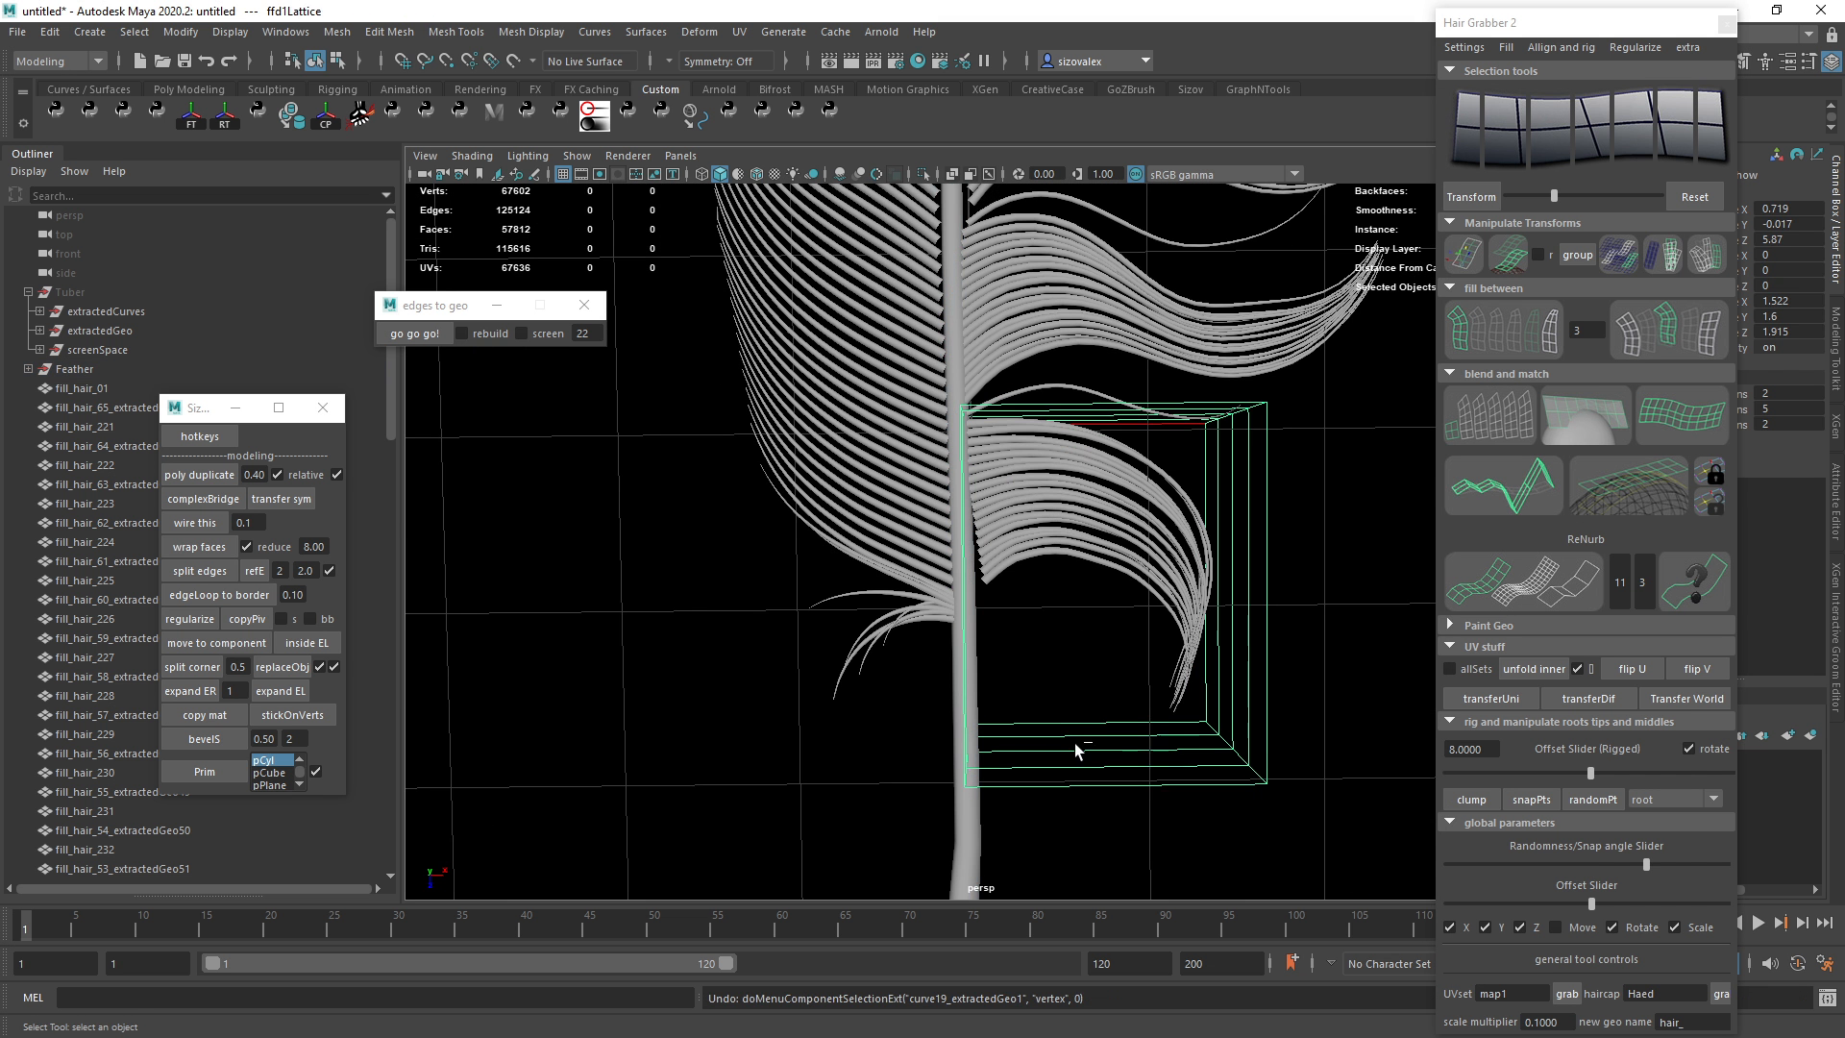
pyautogui.moveTo(1074, 751); pyautogui.dragTo(1065, 685, button='right')
pyautogui.moveTo(1059, 671); pyautogui.dragTo(868, 870)
pyautogui.press('w')
pyautogui.moveTo(1023, 753); pyautogui.dragTo(994, 759)
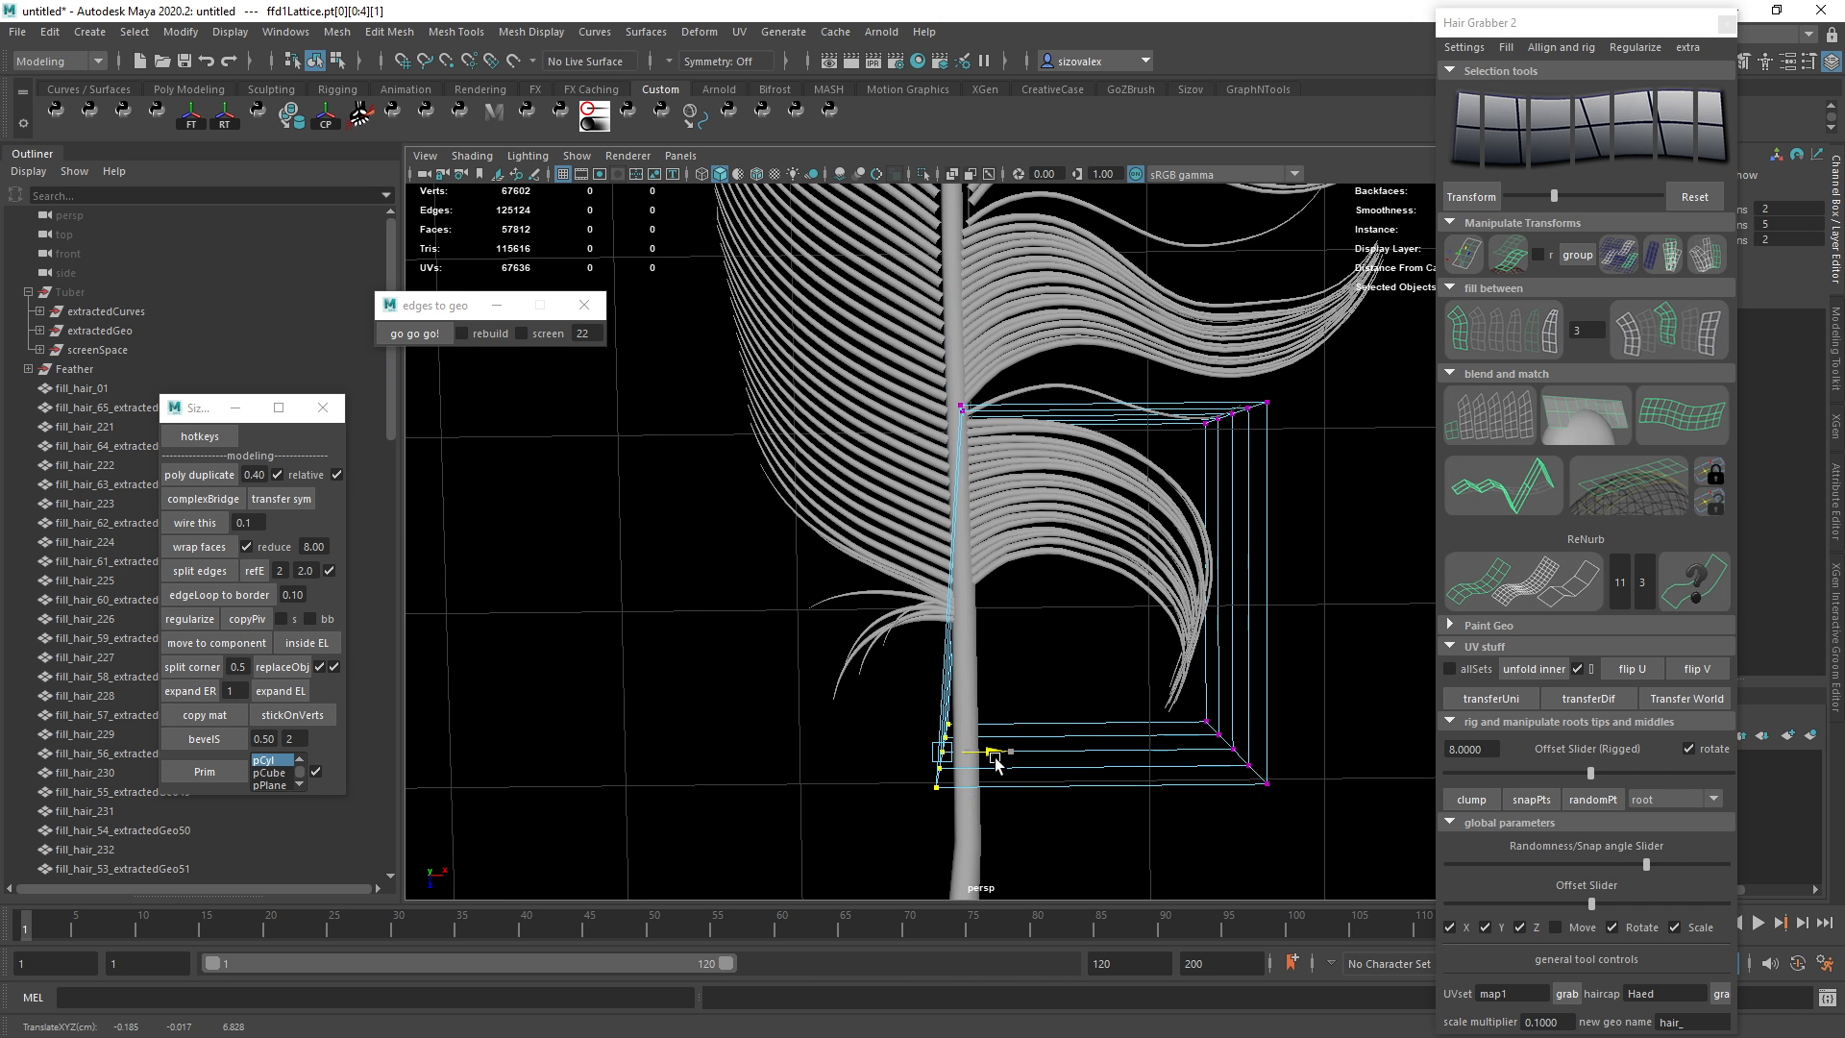
pyautogui.press('q')
pyautogui.keyDown('alt'); pyautogui.moveTo(1062, 384); pyautogui.dragTo(1055, 678, button='middle'); pyautogui.keyUp('alt')
pyautogui.keyDown('alt'); pyautogui.moveTo(1054, 678); pyautogui.dragTo(899, 643, button='right'); pyautogui.keyUp('alt')
pyautogui.click(677, 635)
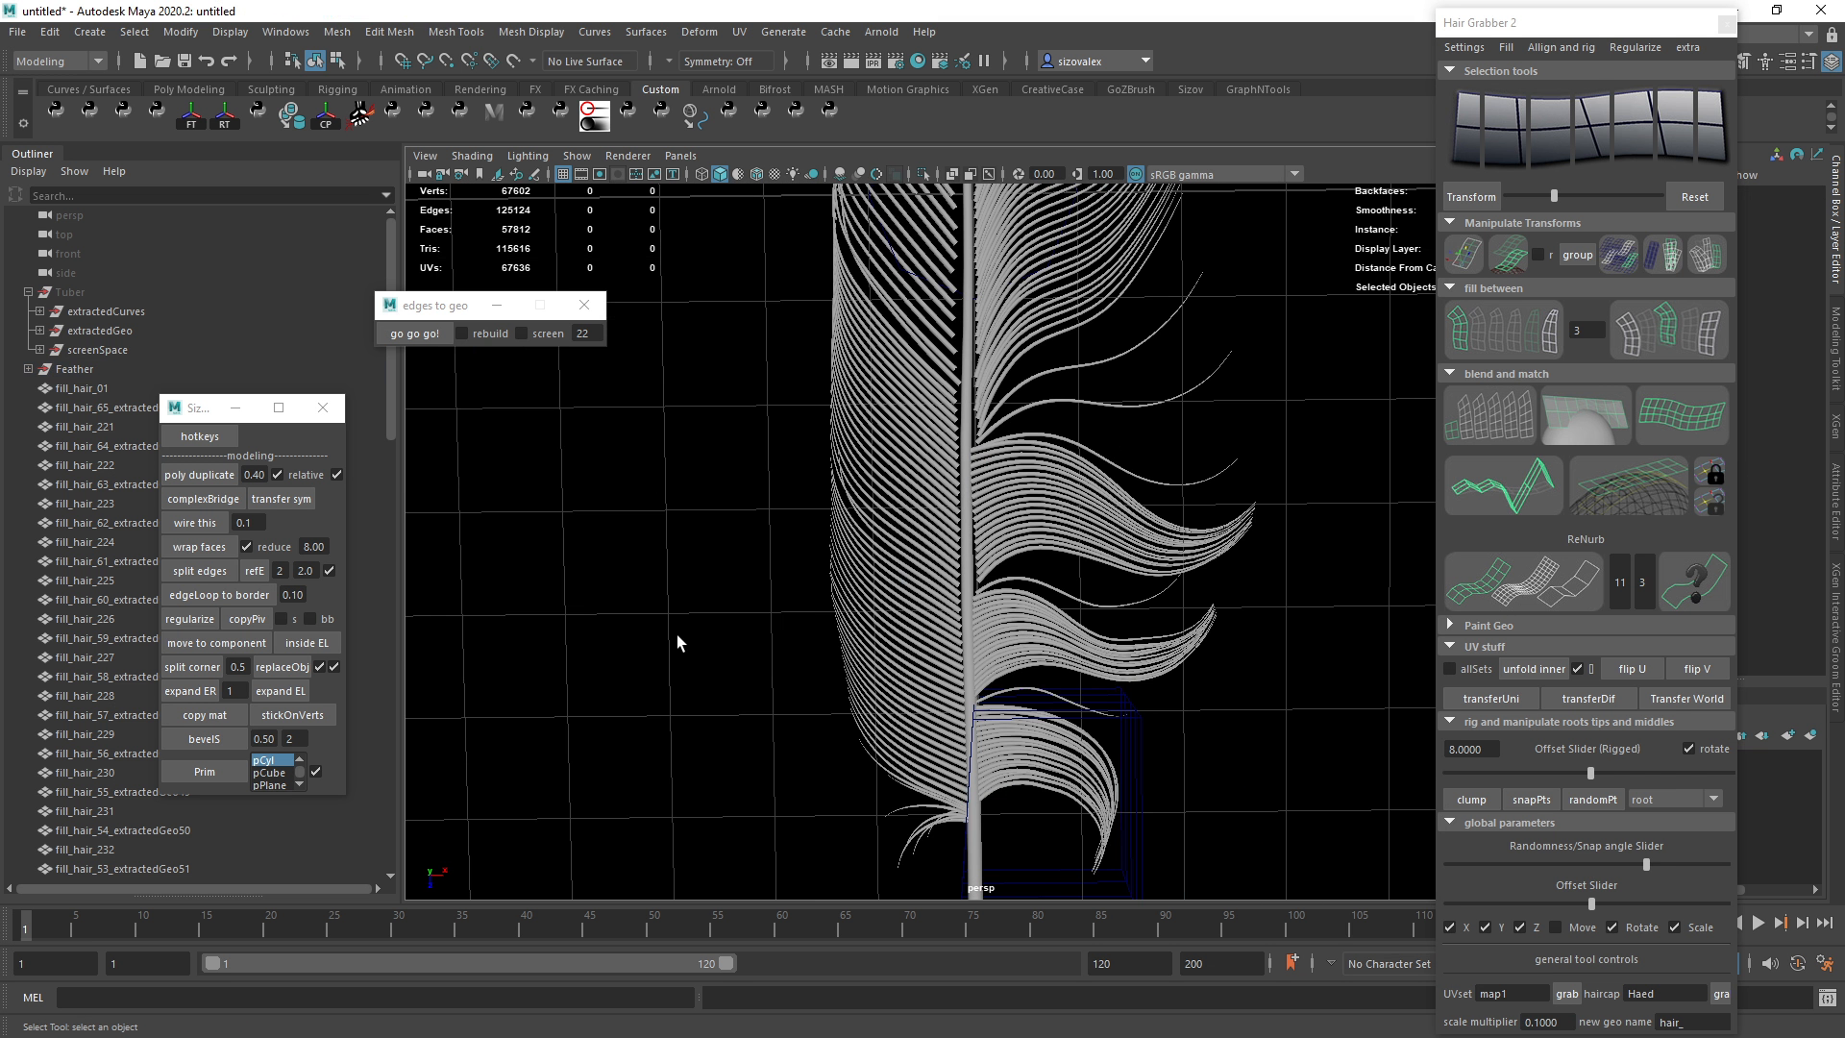
# Delete the construction history of the lowest right clump to bake in the lattice deformation, and deselect it.
pyautogui.moveTo(740, 344); pyautogui.dragTo(920, 757)
pyautogui.keyDown('alt'); pyautogui.moveTo(1161, 401); pyautogui.dragTo(811, 327, button='right'); pyautogui.keyUp('alt')
pyautogui.click(867, 546)
pyautogui.keyDown('alt'); pyautogui.moveTo(868, 546); pyautogui.dragTo(960, 749, button='right'); pyautogui.keyUp('alt')
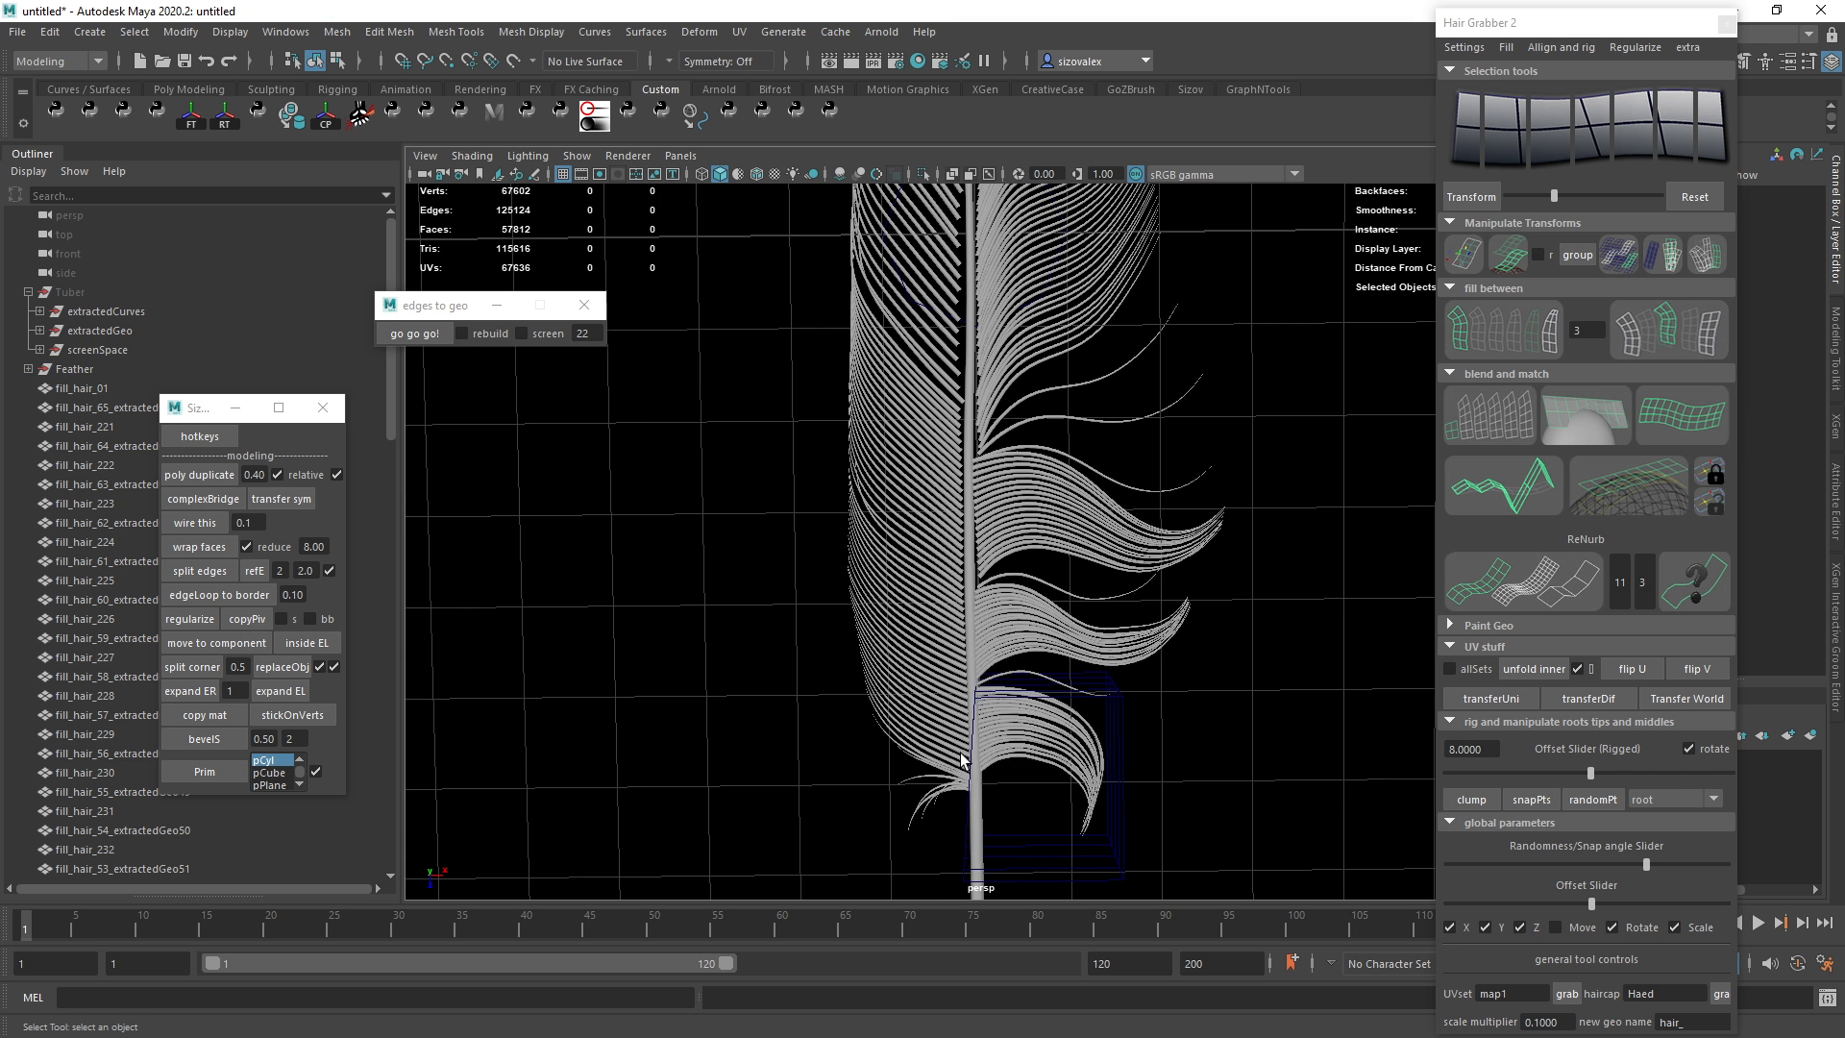
pyautogui.moveTo(1033, 796); pyautogui.dragTo(1121, 847)
pyautogui.hotkey('alt', 'shift', 'd')
pyautogui.click(1259, 707)
# Examine the whole feather and its right-side barbs up close for stray curves.
pyautogui.keyDown('alt'); pyautogui.moveTo(1258, 707); pyautogui.dragTo(1090, 615); pyautogui.keyUp('alt')
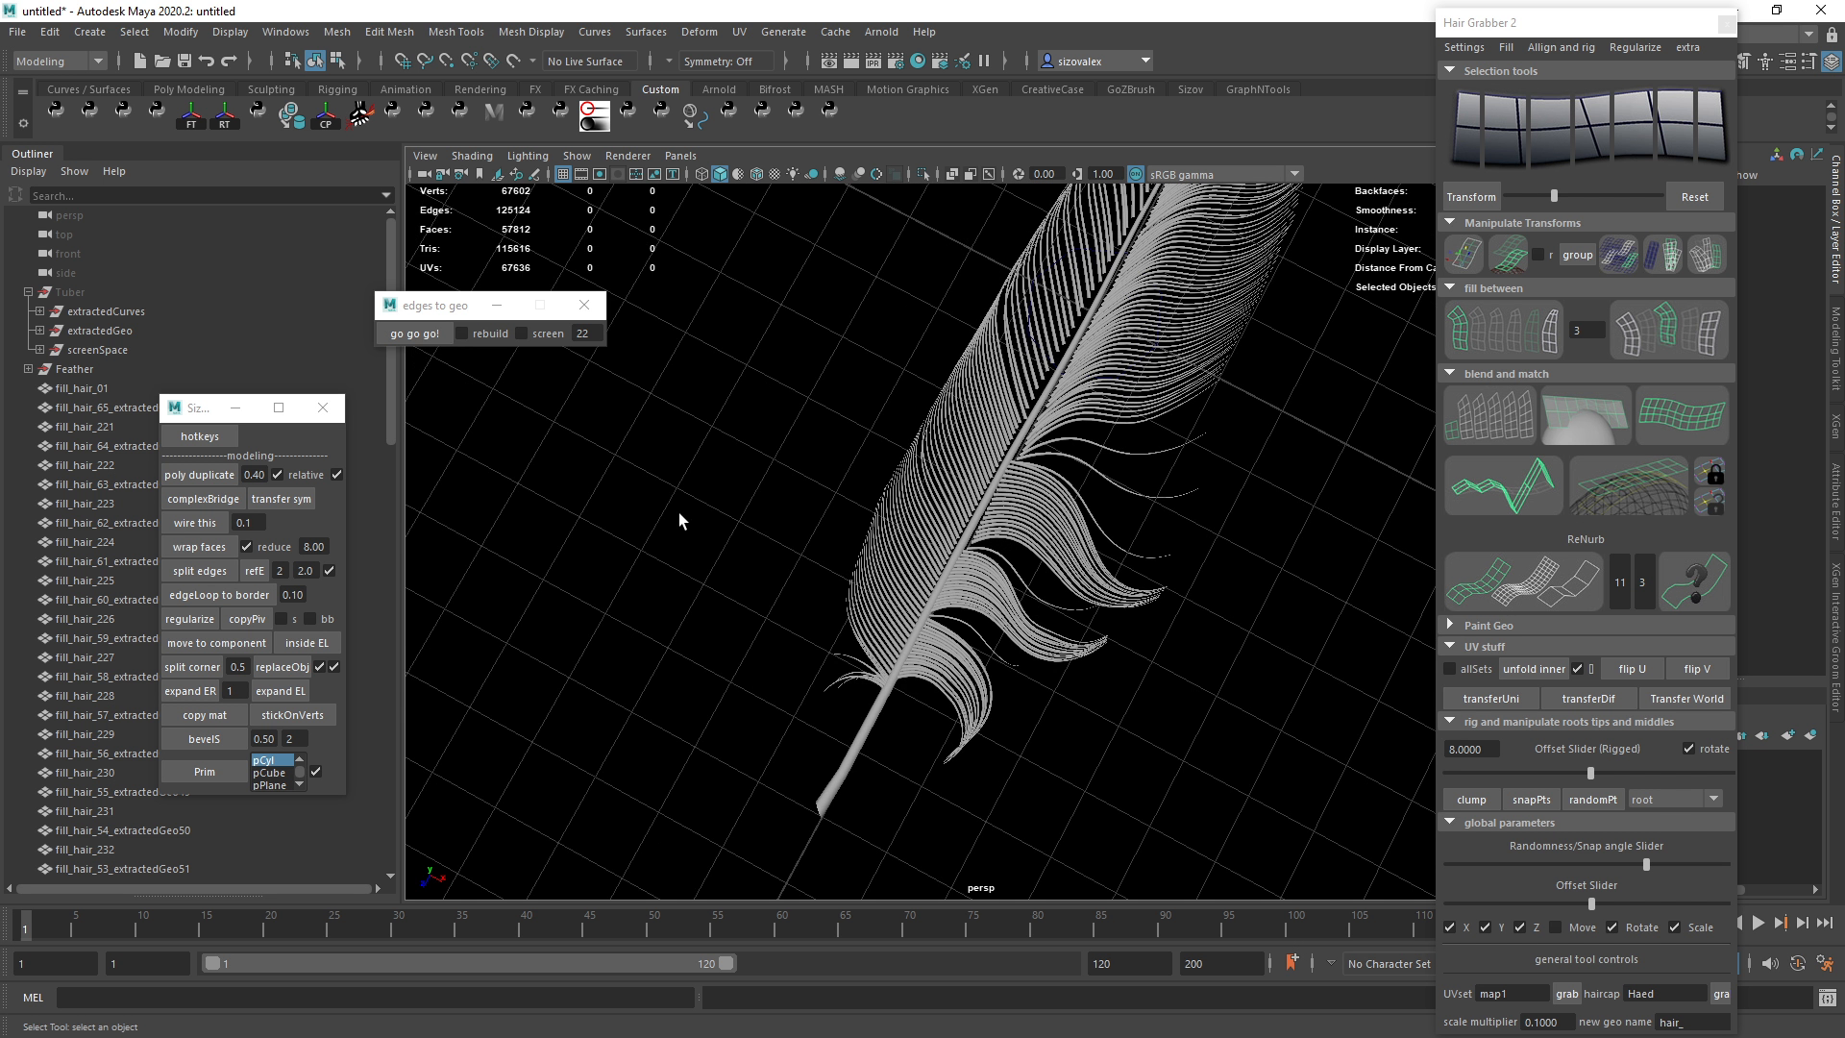
pyautogui.keyDown('alt'); pyautogui.moveTo(679, 511); pyautogui.dragTo(753, 610); pyautogui.keyUp('alt')
pyautogui.moveTo(1019, 613)
pyautogui.keyDown('alt'); pyautogui.mouseDown(button='right')
pyautogui.moveTo(811, 605)
pyautogui.moveTo(1289, 566)
pyautogui.moveTo(618, 494)
pyautogui.moveTo(961, 557)
pyautogui.moveTo(923, 572)
pyautogui.moveTo(1042, 632)
pyautogui.mouseUp(button='right'); pyautogui.keyUp('alt')
pyautogui.moveTo(1042, 632)
pyautogui.keyDown('alt'); pyautogui.mouseDown()
pyautogui.moveTo(1092, 672)
pyautogui.moveTo(1104, 659)
pyautogui.moveTo(1036, 666)
pyautogui.mouseUp(); pyautogui.keyUp('alt')
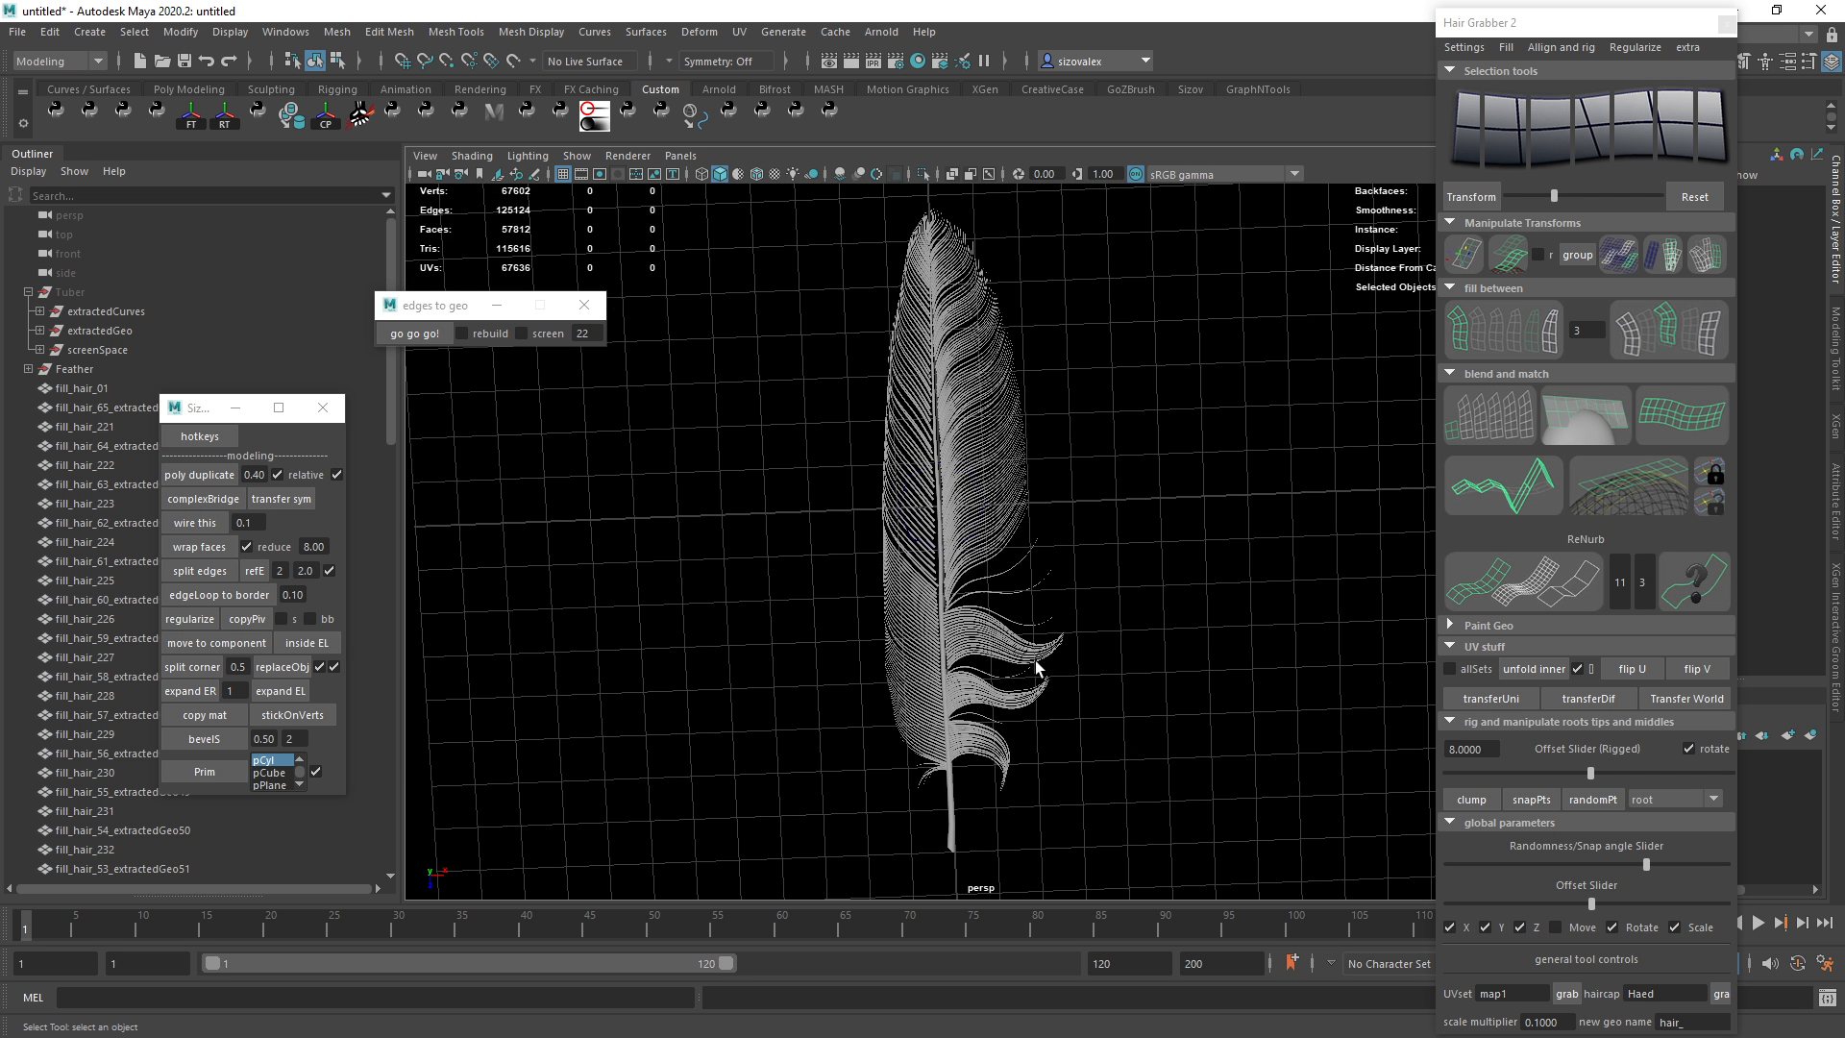
pyautogui.moveTo(955, 295); pyautogui.dragTo(1192, 834)
pyautogui.keyDown('alt'); pyautogui.moveTo(911, 525); pyautogui.dragTo(914, 355); pyautogui.keyUp('alt')
pyautogui.click(918, 389)
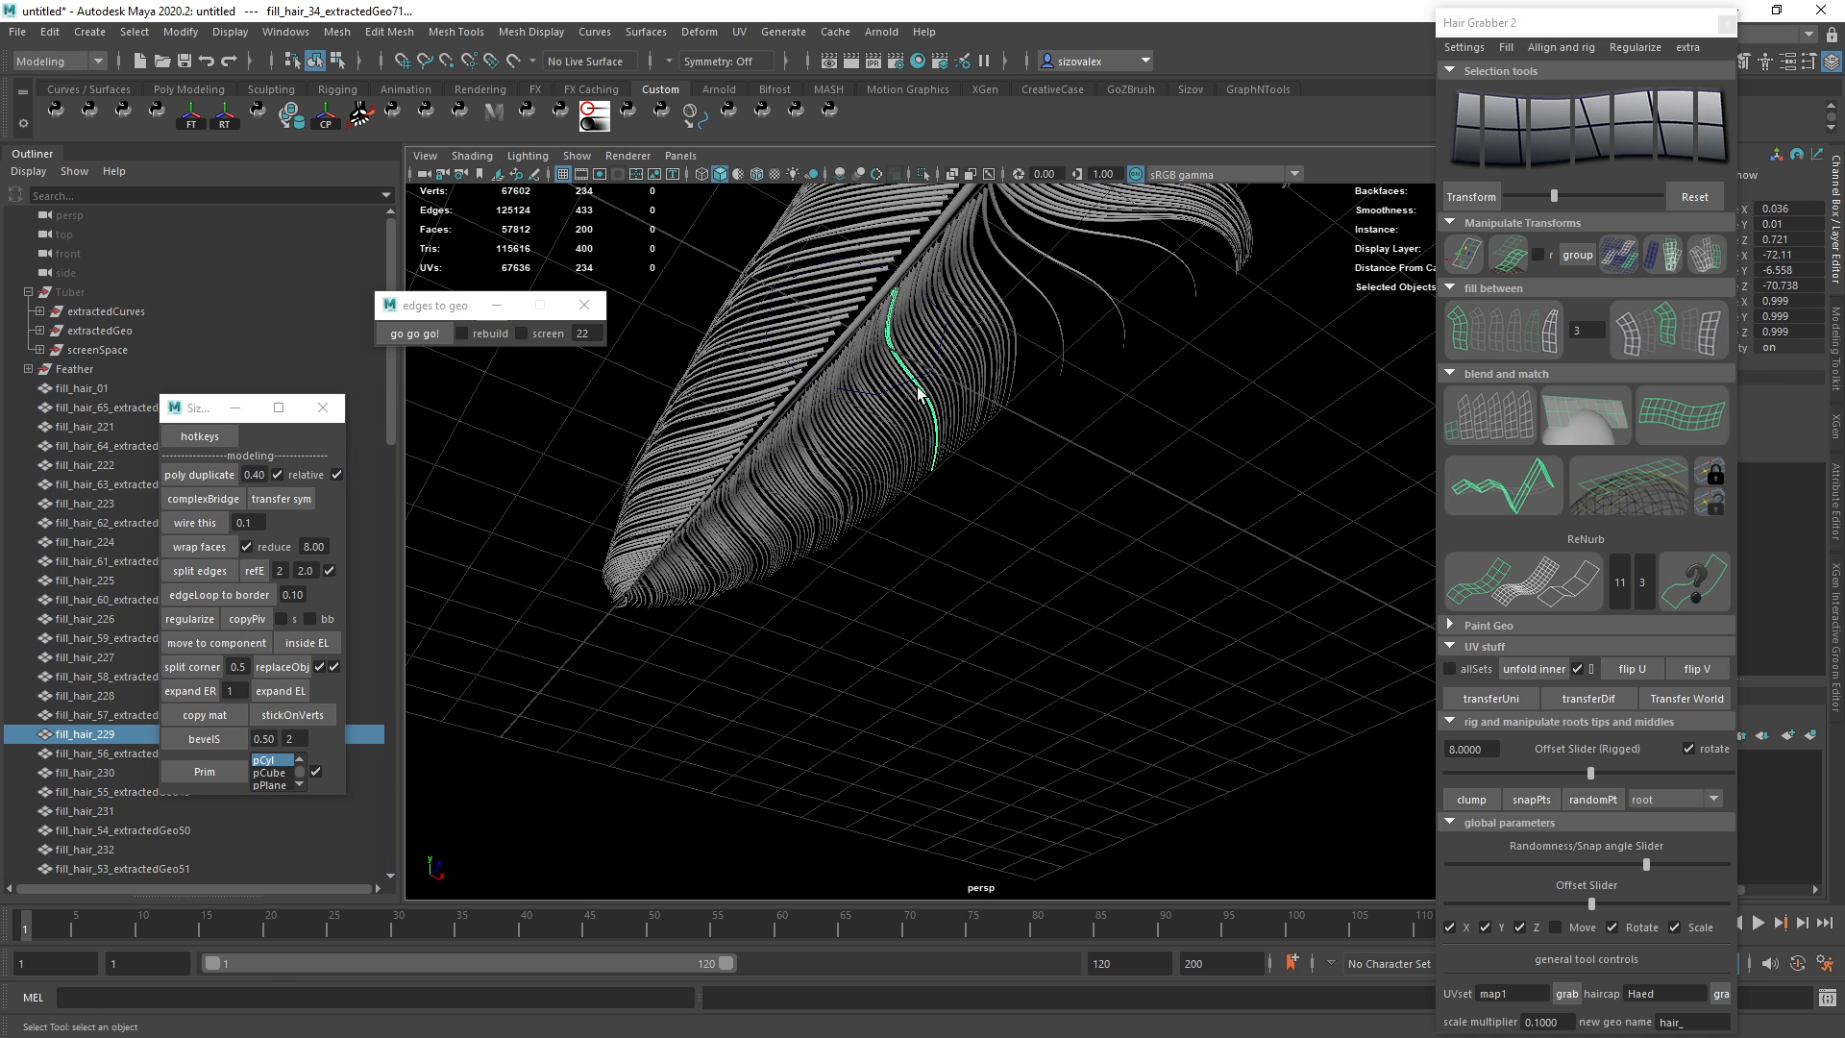
pyautogui.scroll(5, 908, 379)
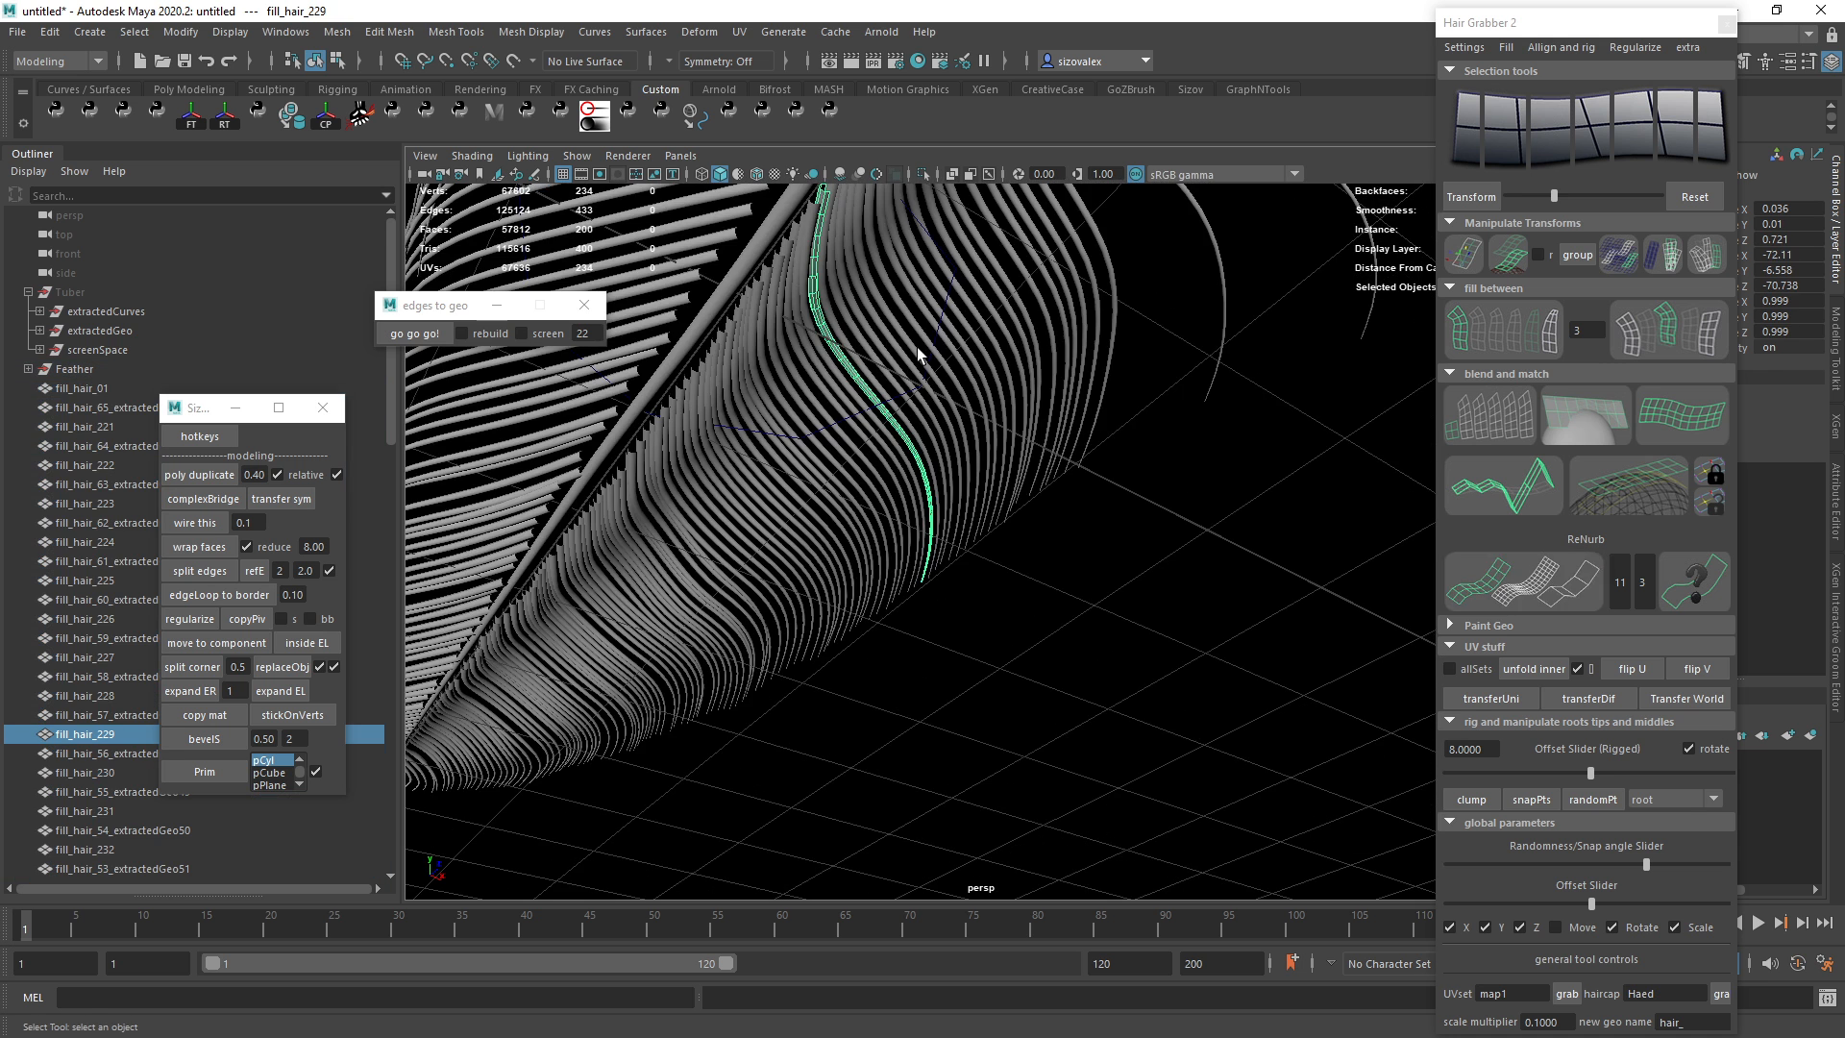
pyautogui.click(928, 362)
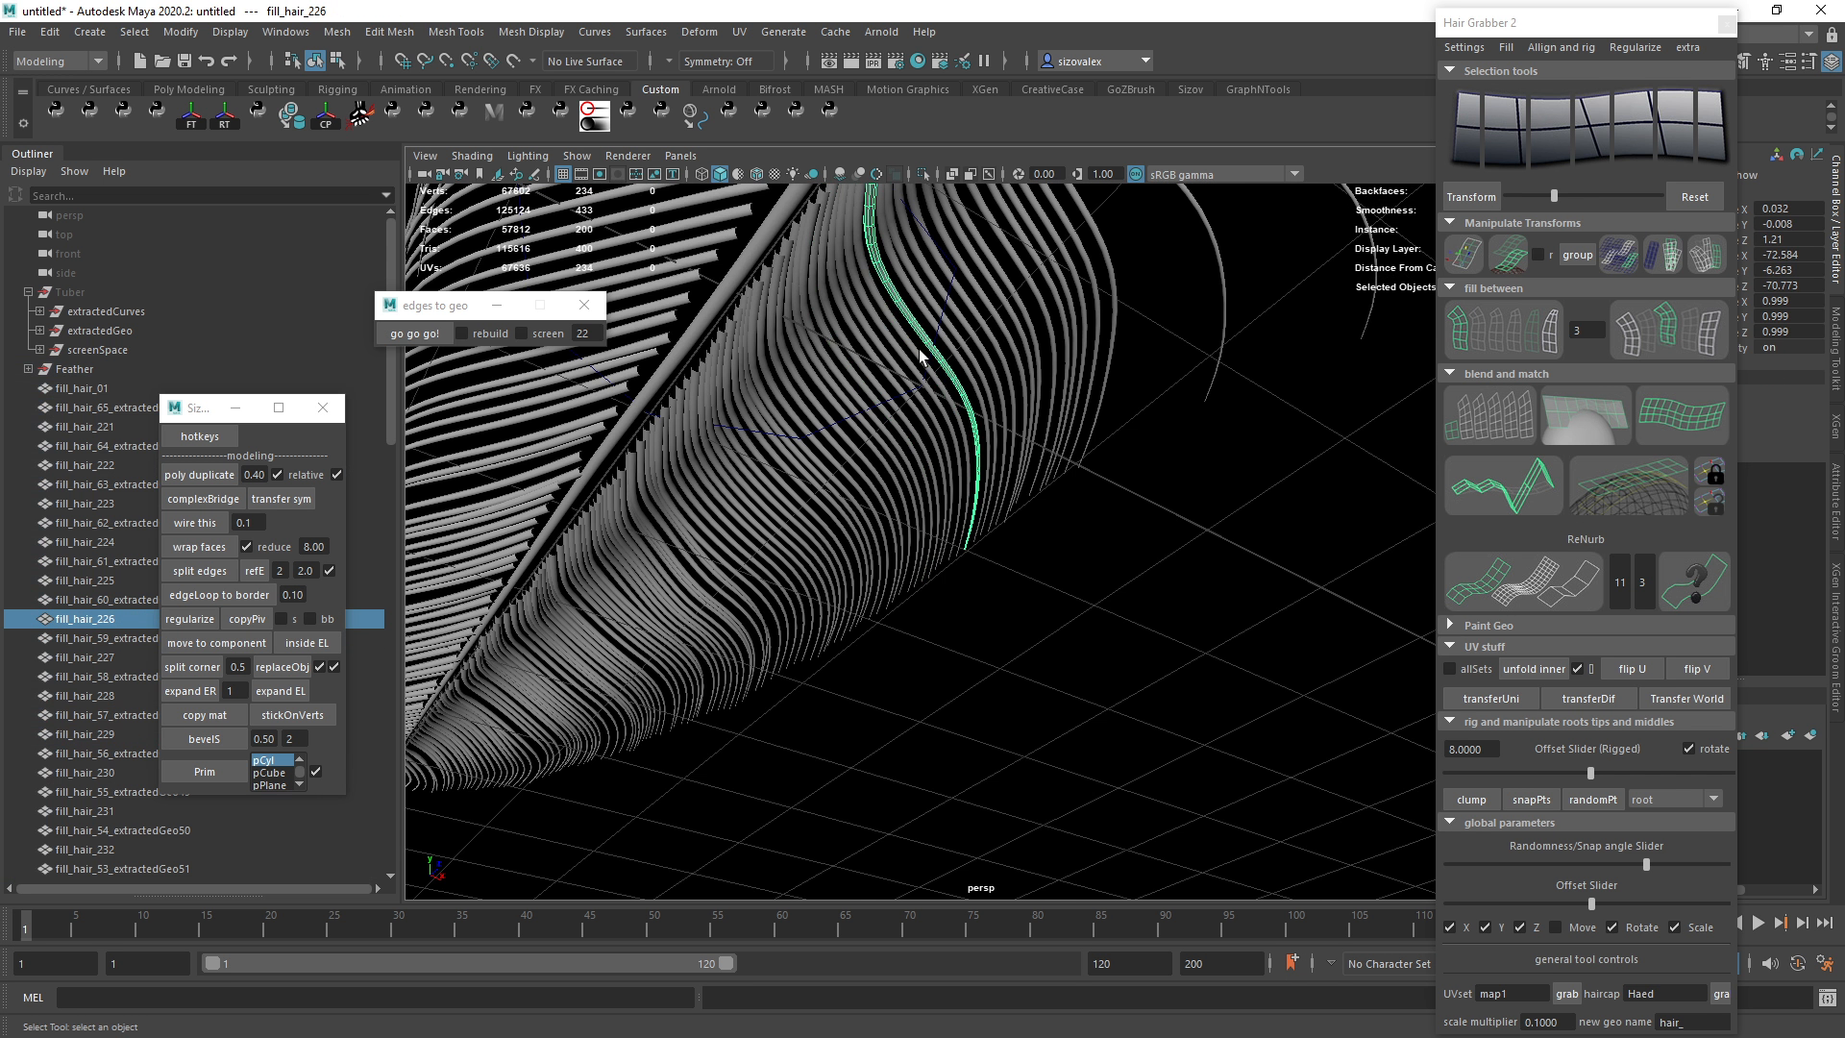
pyautogui.scroll(4, 919, 358)
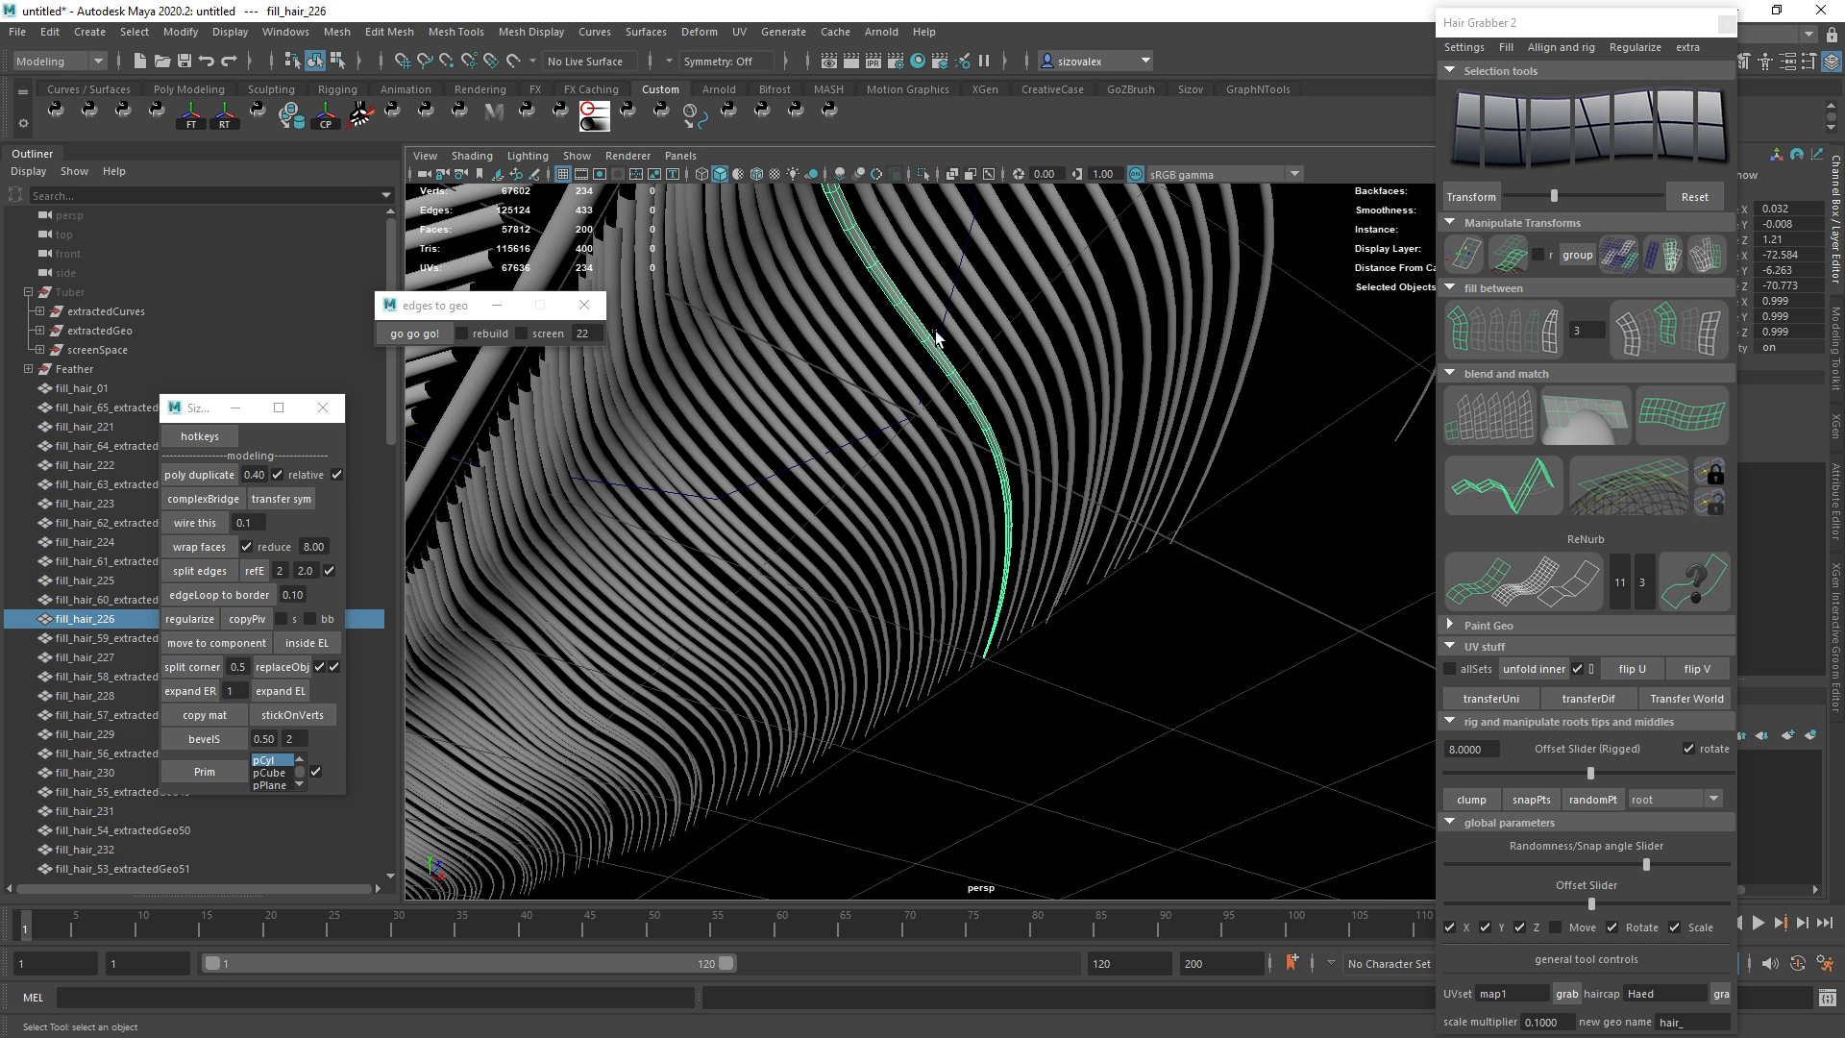
# Isolate the leftover nurbsCircle3, its display curve and the curve19 position instance, and delete them.
pyautogui.scroll(-15, 66, 487)
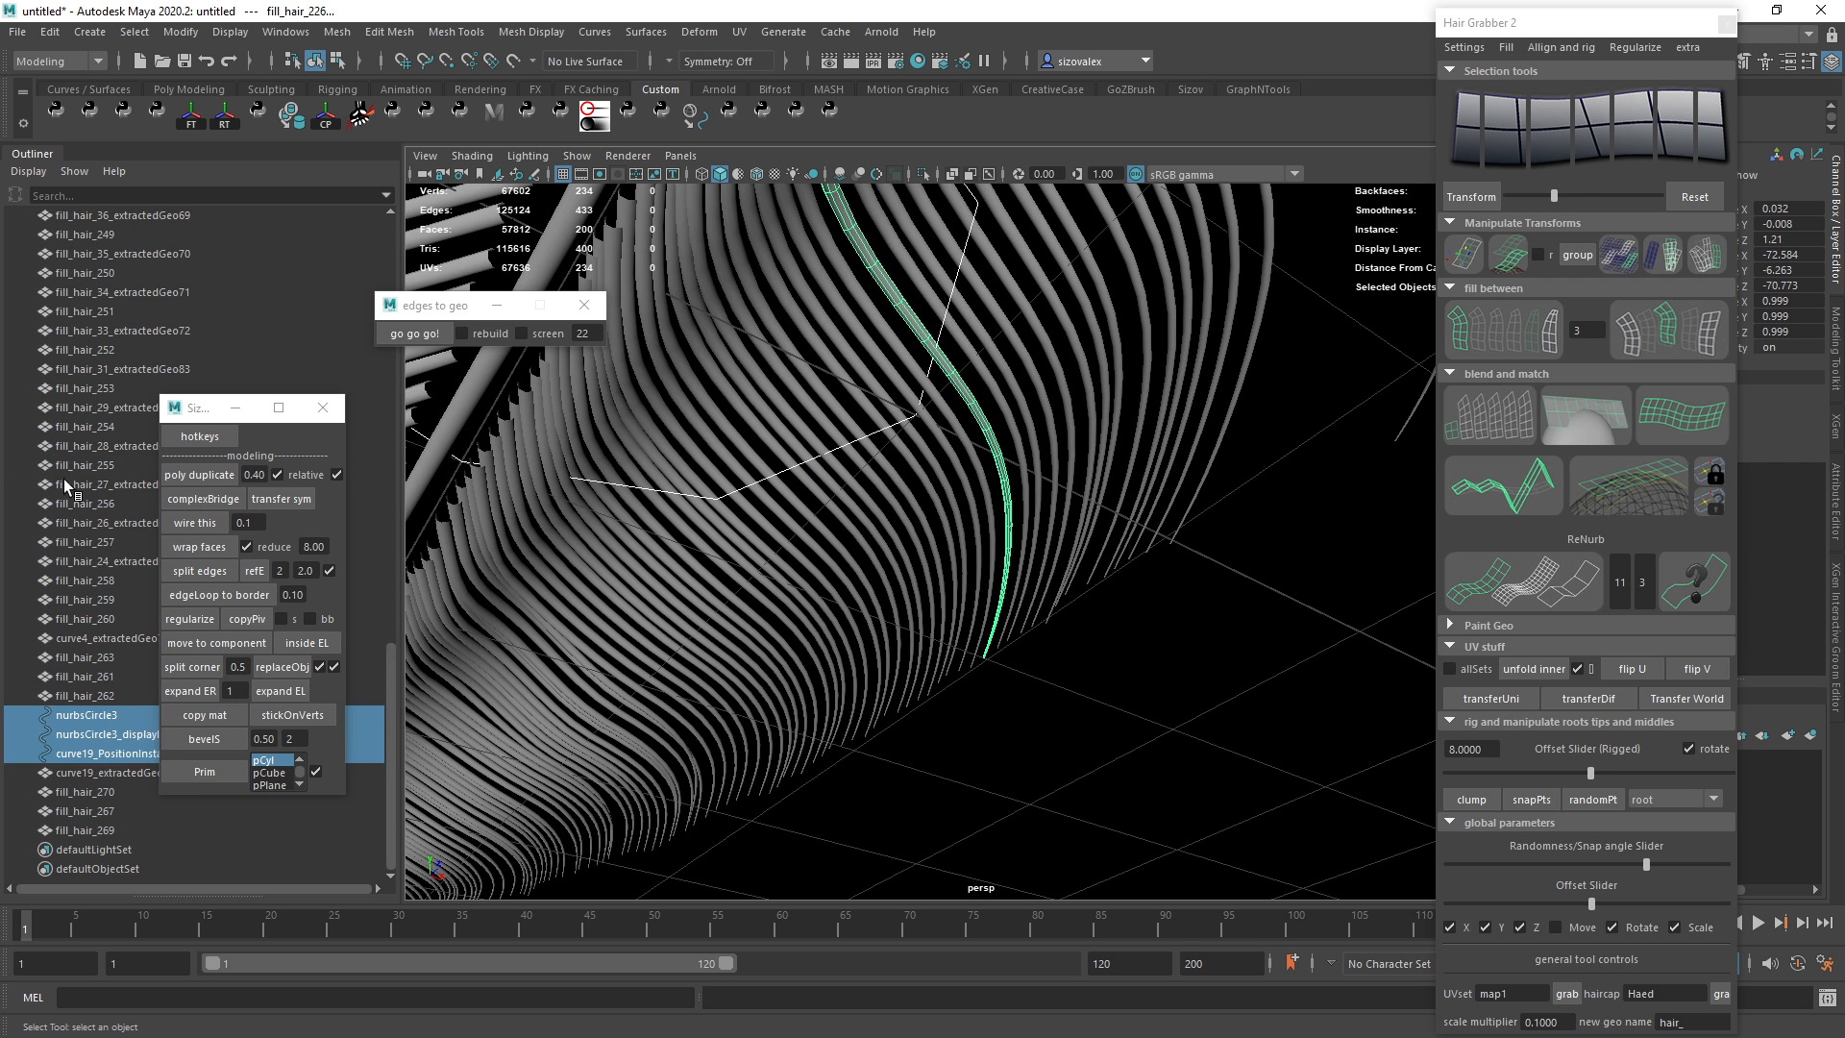
pyautogui.click(88, 710)
pyautogui.keyDown('shift'); pyautogui.click(104, 770); pyautogui.keyUp('shift')
pyautogui.keyDown('ctrl'); pyautogui.click(102, 768); pyautogui.keyUp('ctrl')
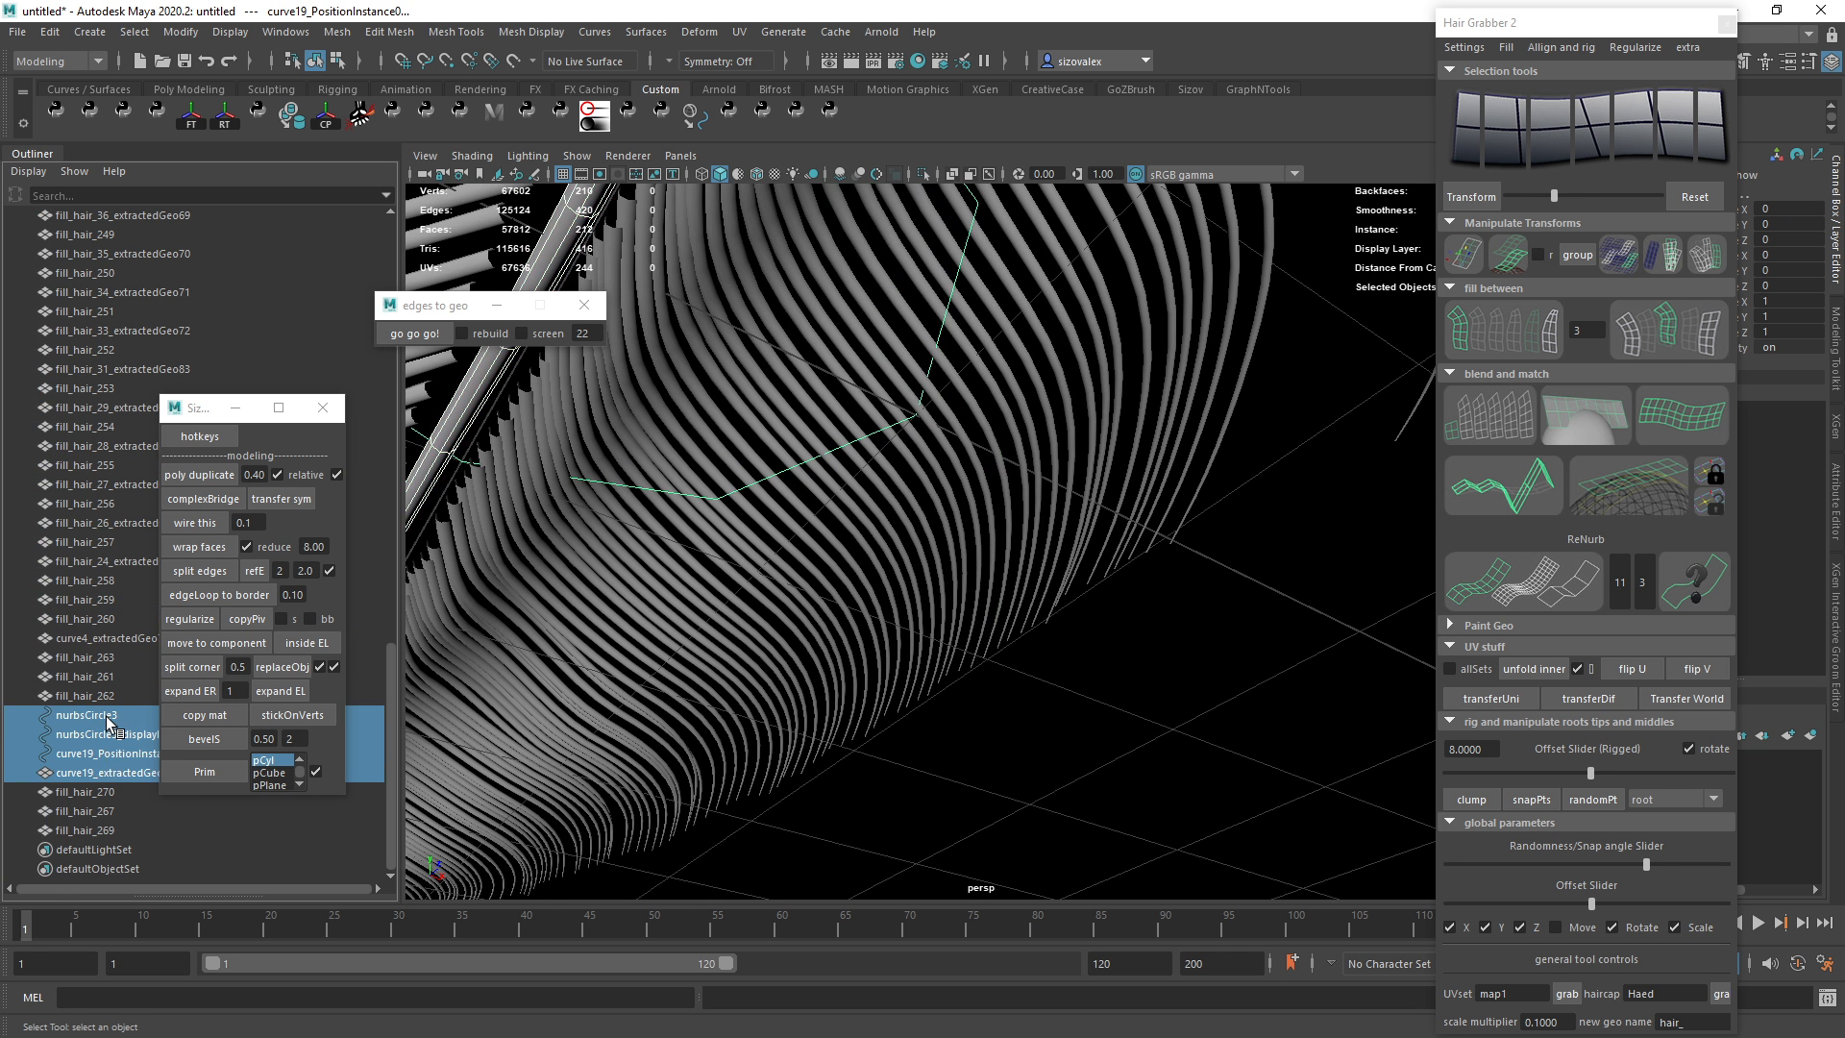
pyautogui.keyDown('ctrl'); pyautogui.click(108, 712); pyautogui.keyUp('ctrl')
pyautogui.keyDown('ctrl'); pyautogui.click(112, 716); pyautogui.keyUp('ctrl')
pyautogui.press('f')
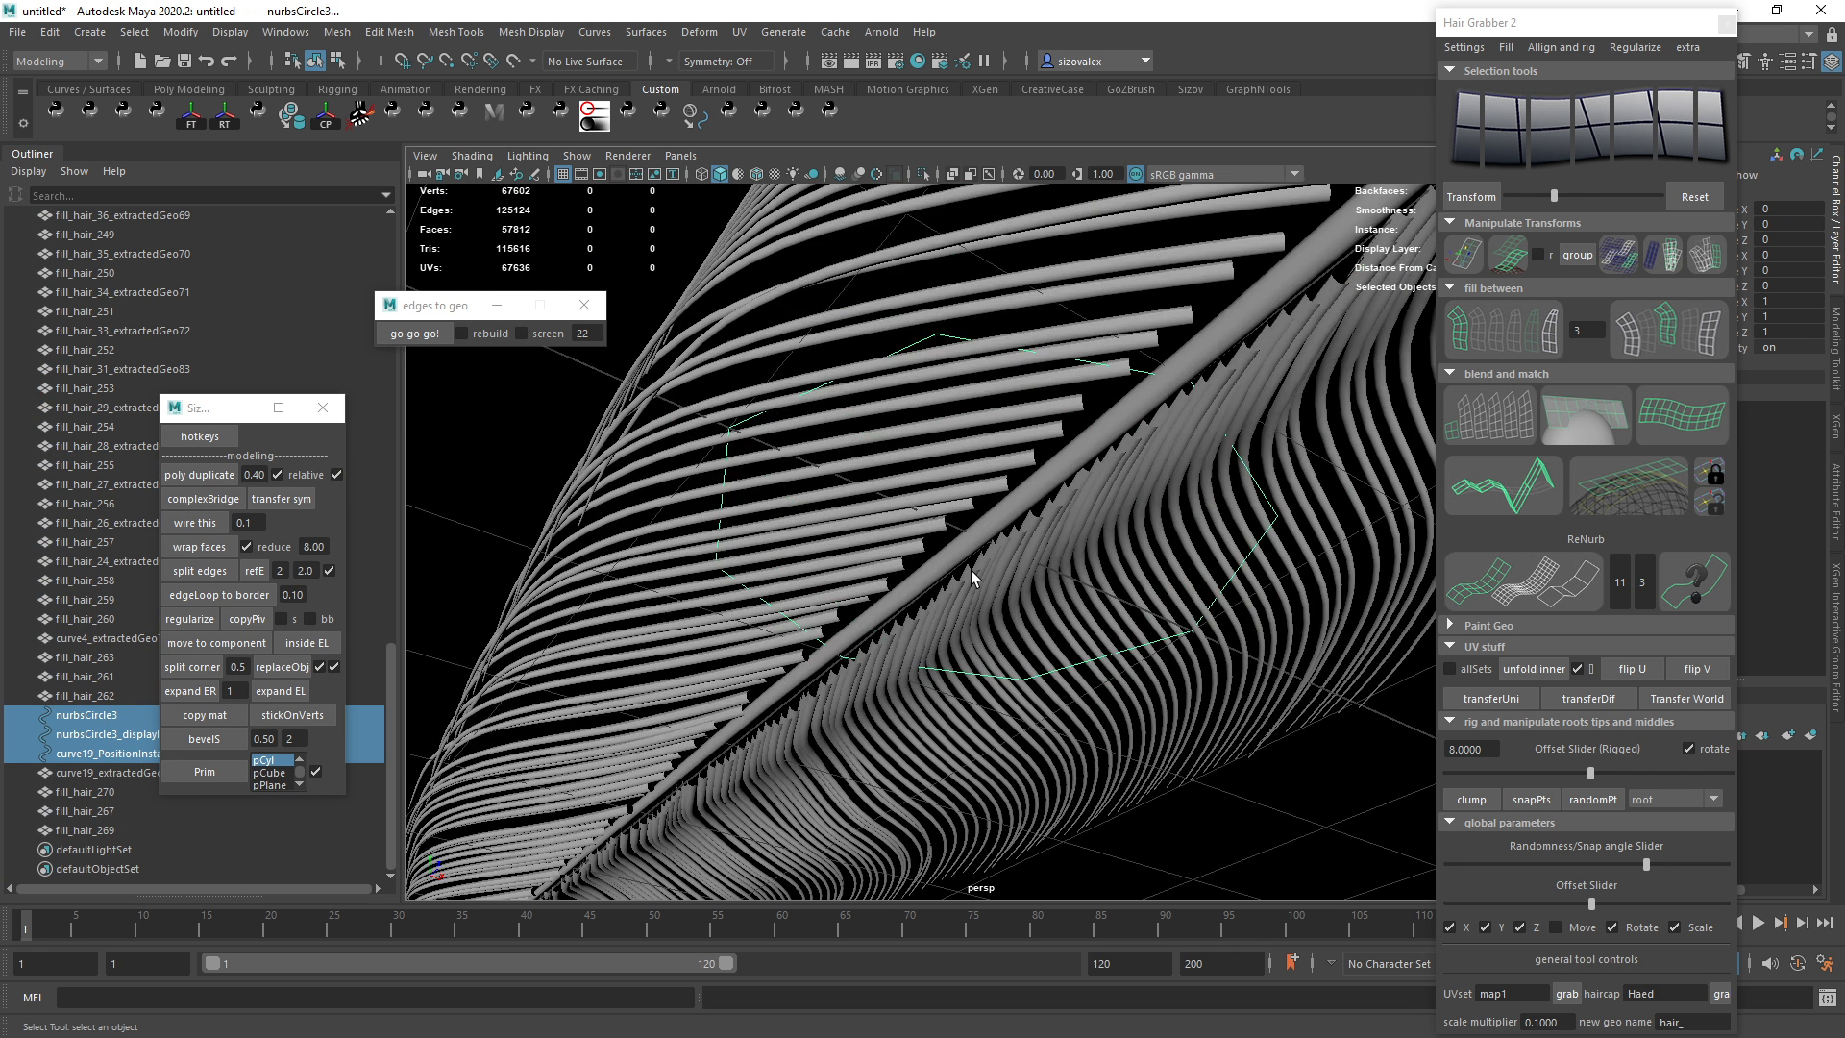
pyautogui.hotkey('ctrl', '1')
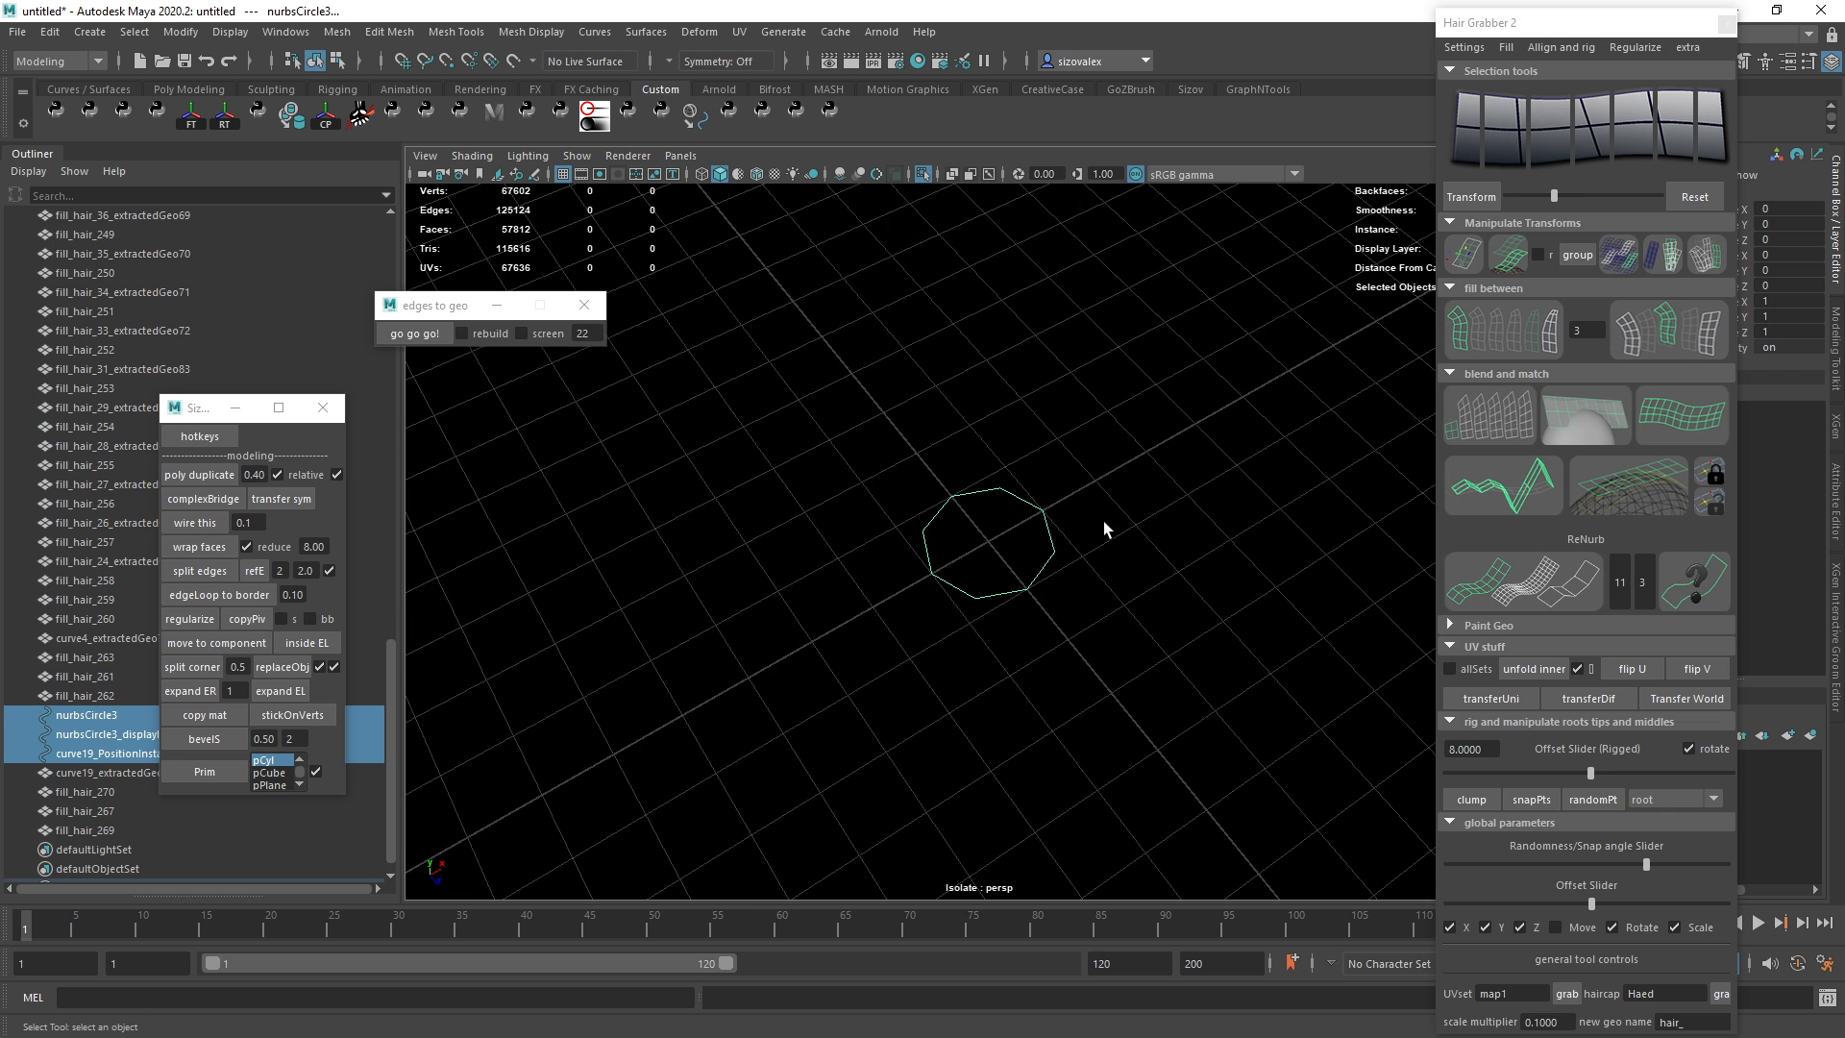
pyautogui.press('Delete')
# Examine the complete feather from several angles and distances.
pyautogui.keyDown('alt'); pyautogui.moveTo(1124, 509); pyautogui.dragTo(1022, 523, button='right'); pyautogui.keyUp('alt')
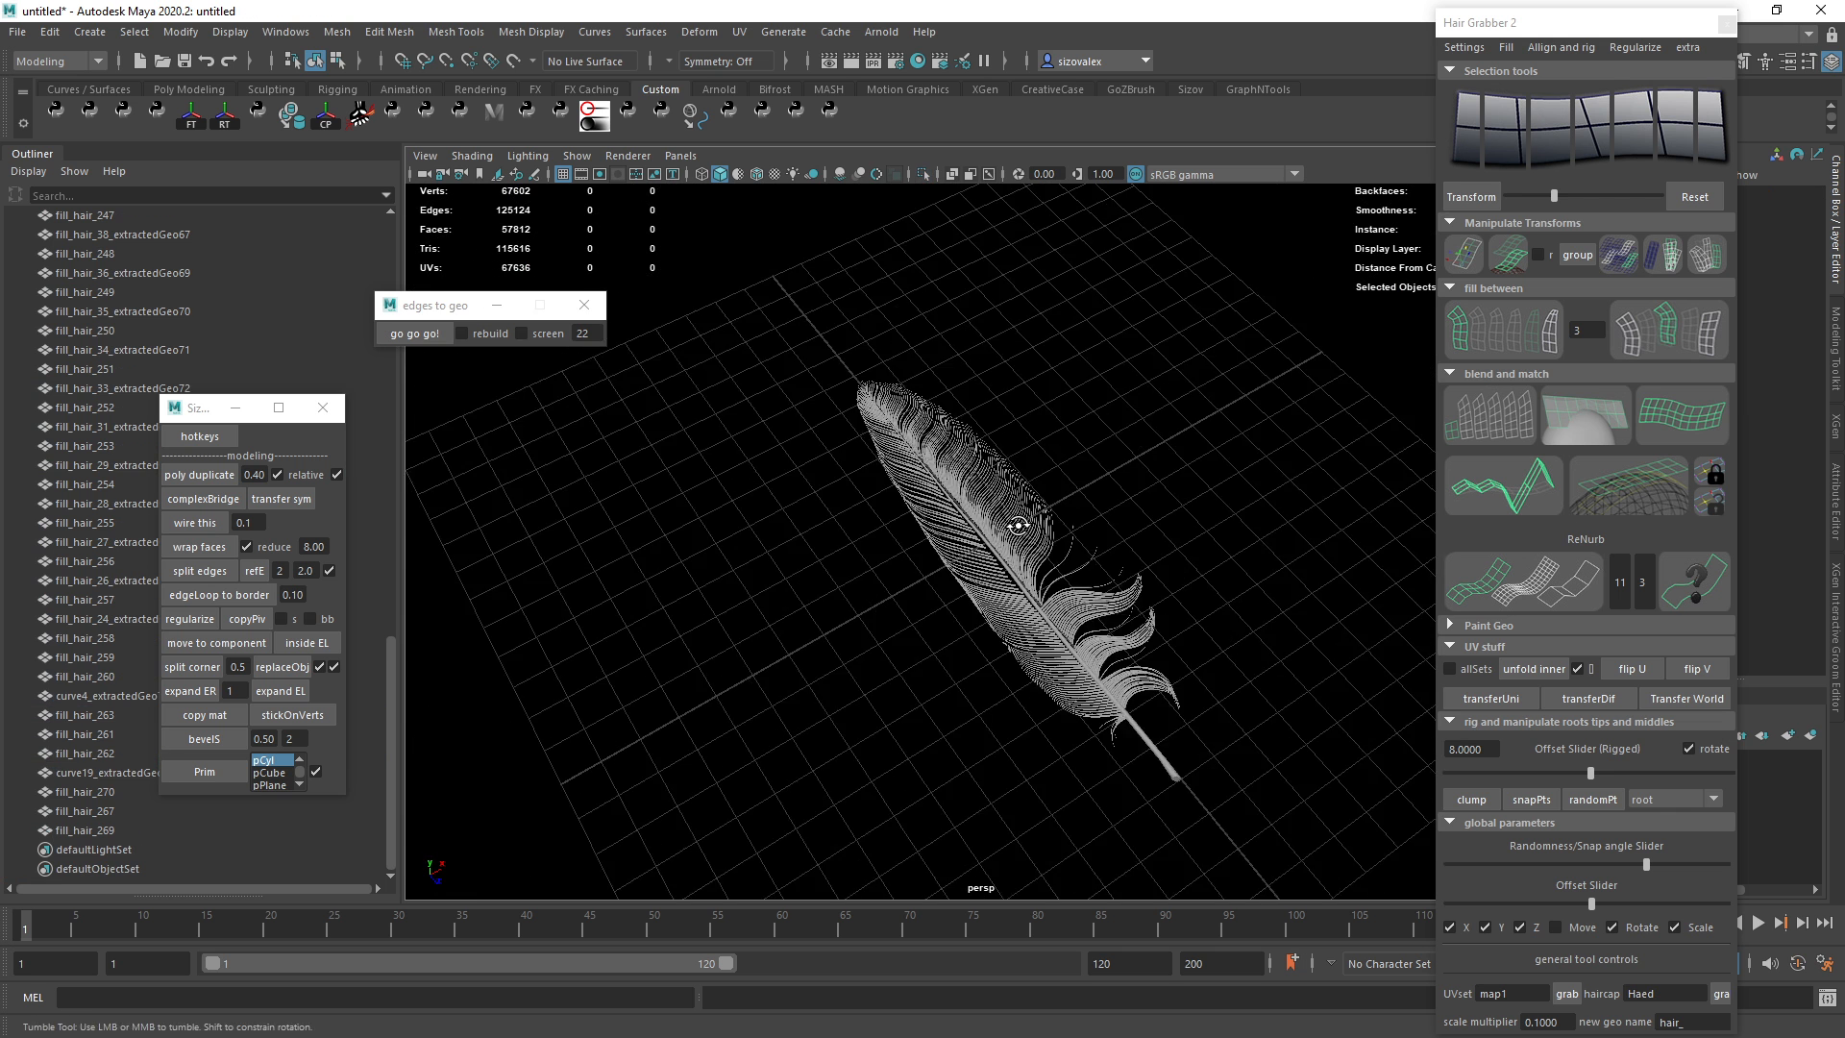
pyautogui.keyDown('alt'); pyautogui.moveTo(1021, 523); pyautogui.dragTo(885, 547); pyautogui.keyUp('alt')
pyautogui.keyDown('alt'); pyautogui.moveTo(885, 548); pyautogui.dragTo(791, 651, button='right'); pyautogui.keyUp('alt')
pyautogui.keyDown('alt'); pyautogui.moveTo(791, 650); pyautogui.dragTo(940, 519); pyautogui.keyUp('alt')
pyautogui.keyDown('alt'); pyautogui.moveTo(940, 519); pyautogui.dragTo(828, 567, button='right'); pyautogui.keyUp('alt')
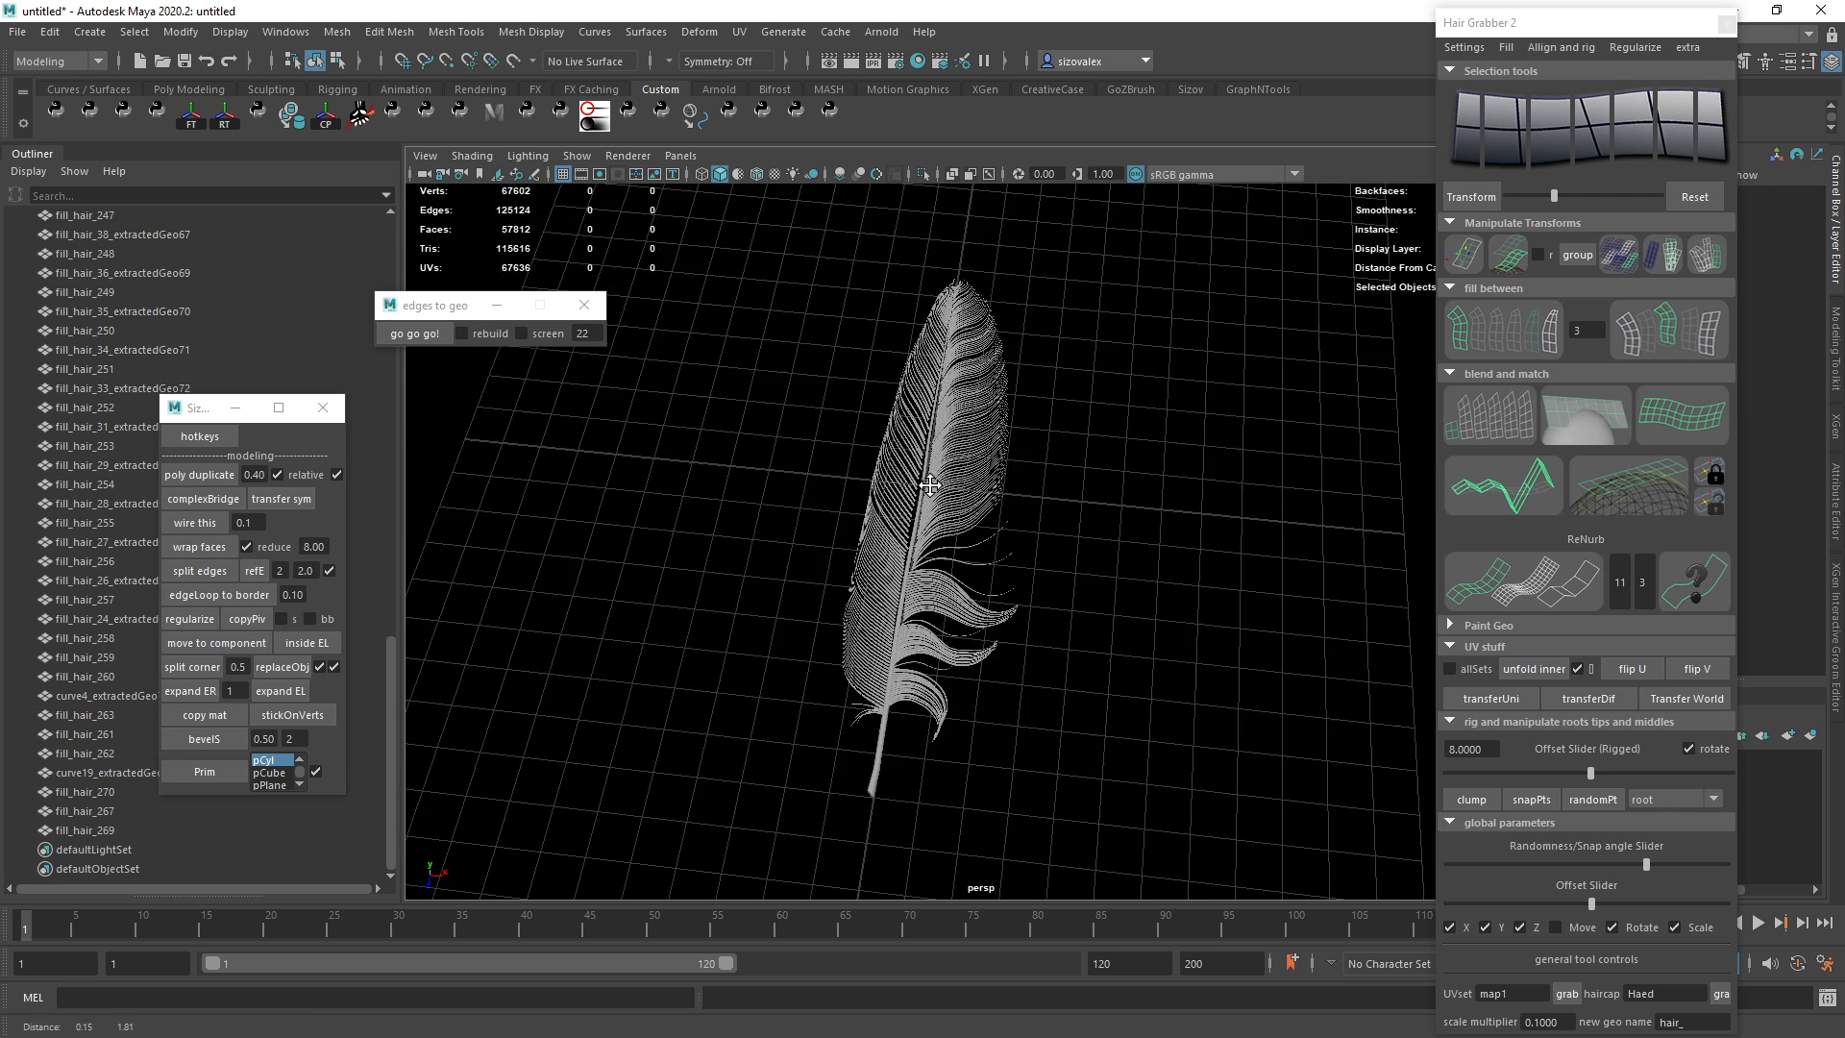
pyautogui.keyDown('alt'); pyautogui.moveTo(828, 567); pyautogui.dragTo(984, 542); pyautogui.keyUp('alt')
pyautogui.keyDown('alt'); pyautogui.moveTo(878, 596); pyautogui.dragTo(1047, 586, button='right'); pyautogui.keyUp('alt')
pyautogui.keyDown('alt'); pyautogui.moveTo(1047, 586); pyautogui.dragTo(855, 577); pyautogui.keyUp('alt')
pyautogui.keyDown('alt'); pyautogui.moveTo(855, 577); pyautogui.dragTo(745, 557, button='right'); pyautogui.keyUp('alt')
pyautogui.keyDown('alt'); pyautogui.moveTo(745, 558); pyautogui.dragTo(939, 511); pyautogui.keyUp('alt')
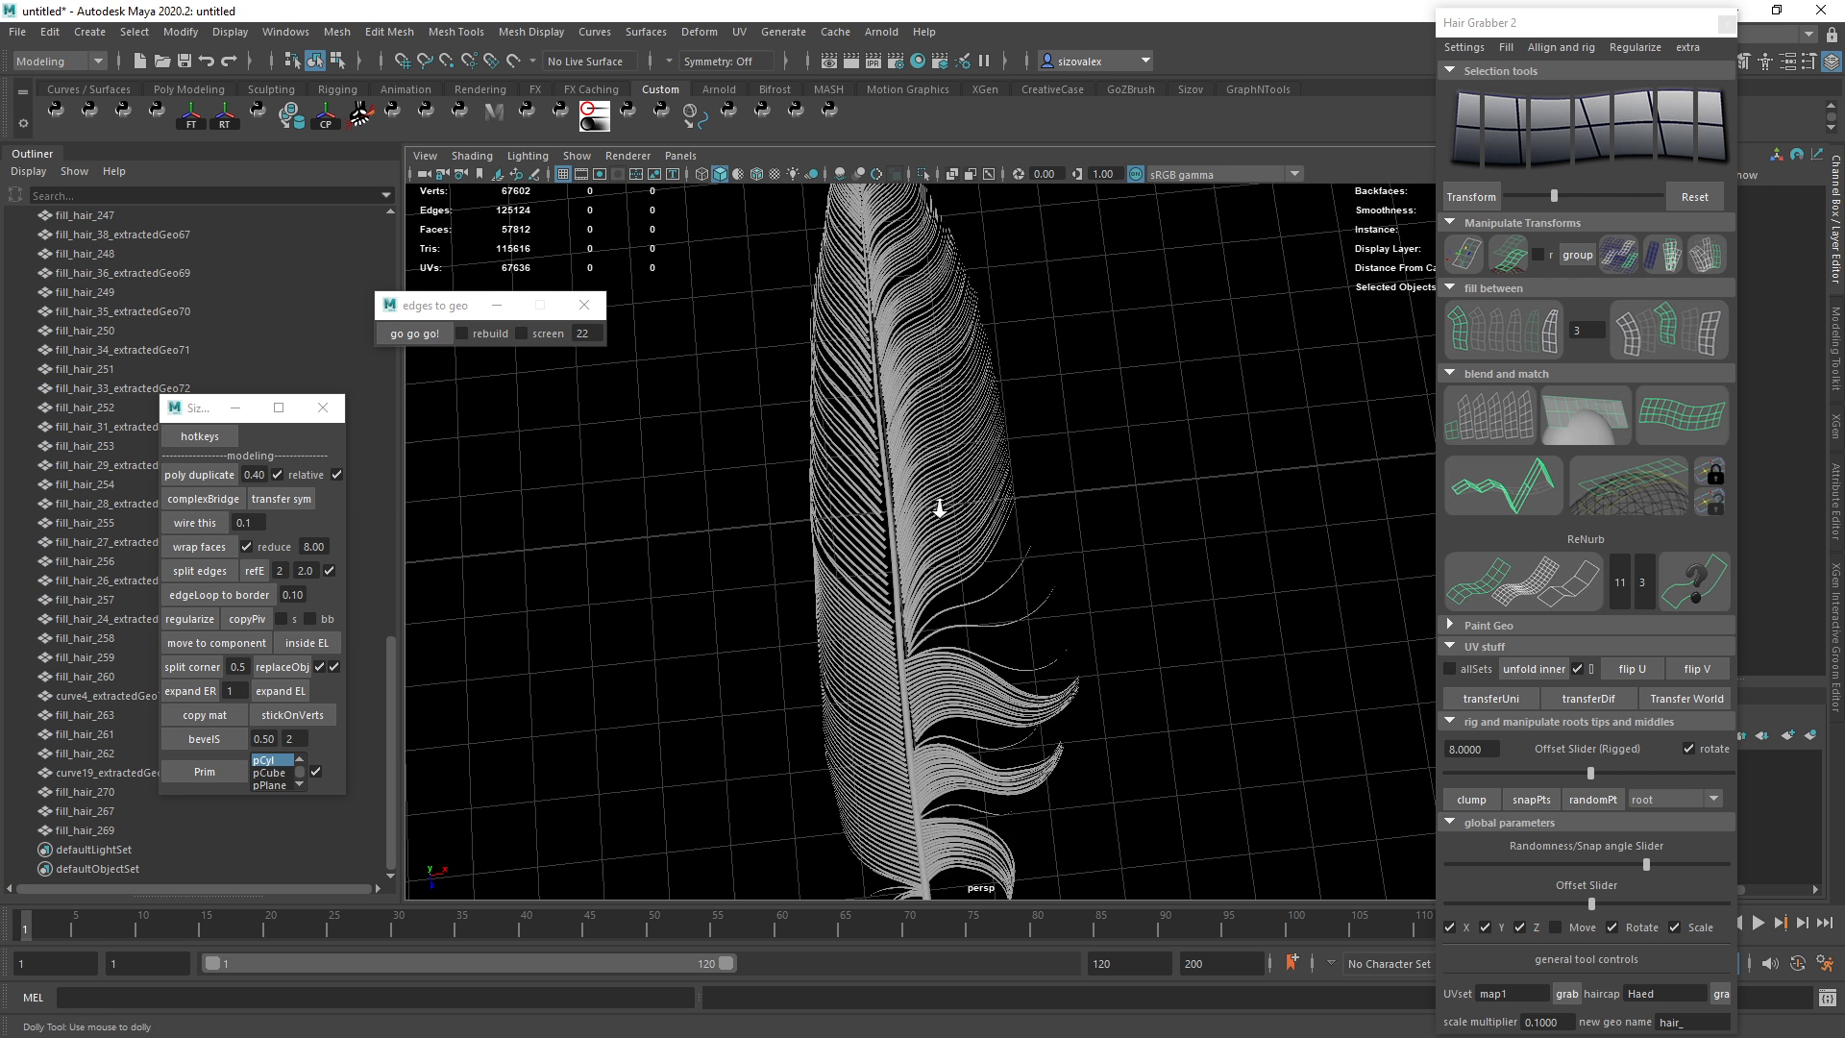
pyautogui.keyDown('alt'); pyautogui.moveTo(939, 510); pyautogui.dragTo(803, 577, button='right'); pyautogui.keyUp('alt')
pyautogui.keyDown('alt'); pyautogui.moveTo(803, 576); pyautogui.dragTo(769, 528); pyautogui.keyUp('alt')
pyautogui.keyDown('alt'); pyautogui.moveTo(769, 528); pyautogui.dragTo(724, 515, button='right'); pyautogui.keyUp('alt')
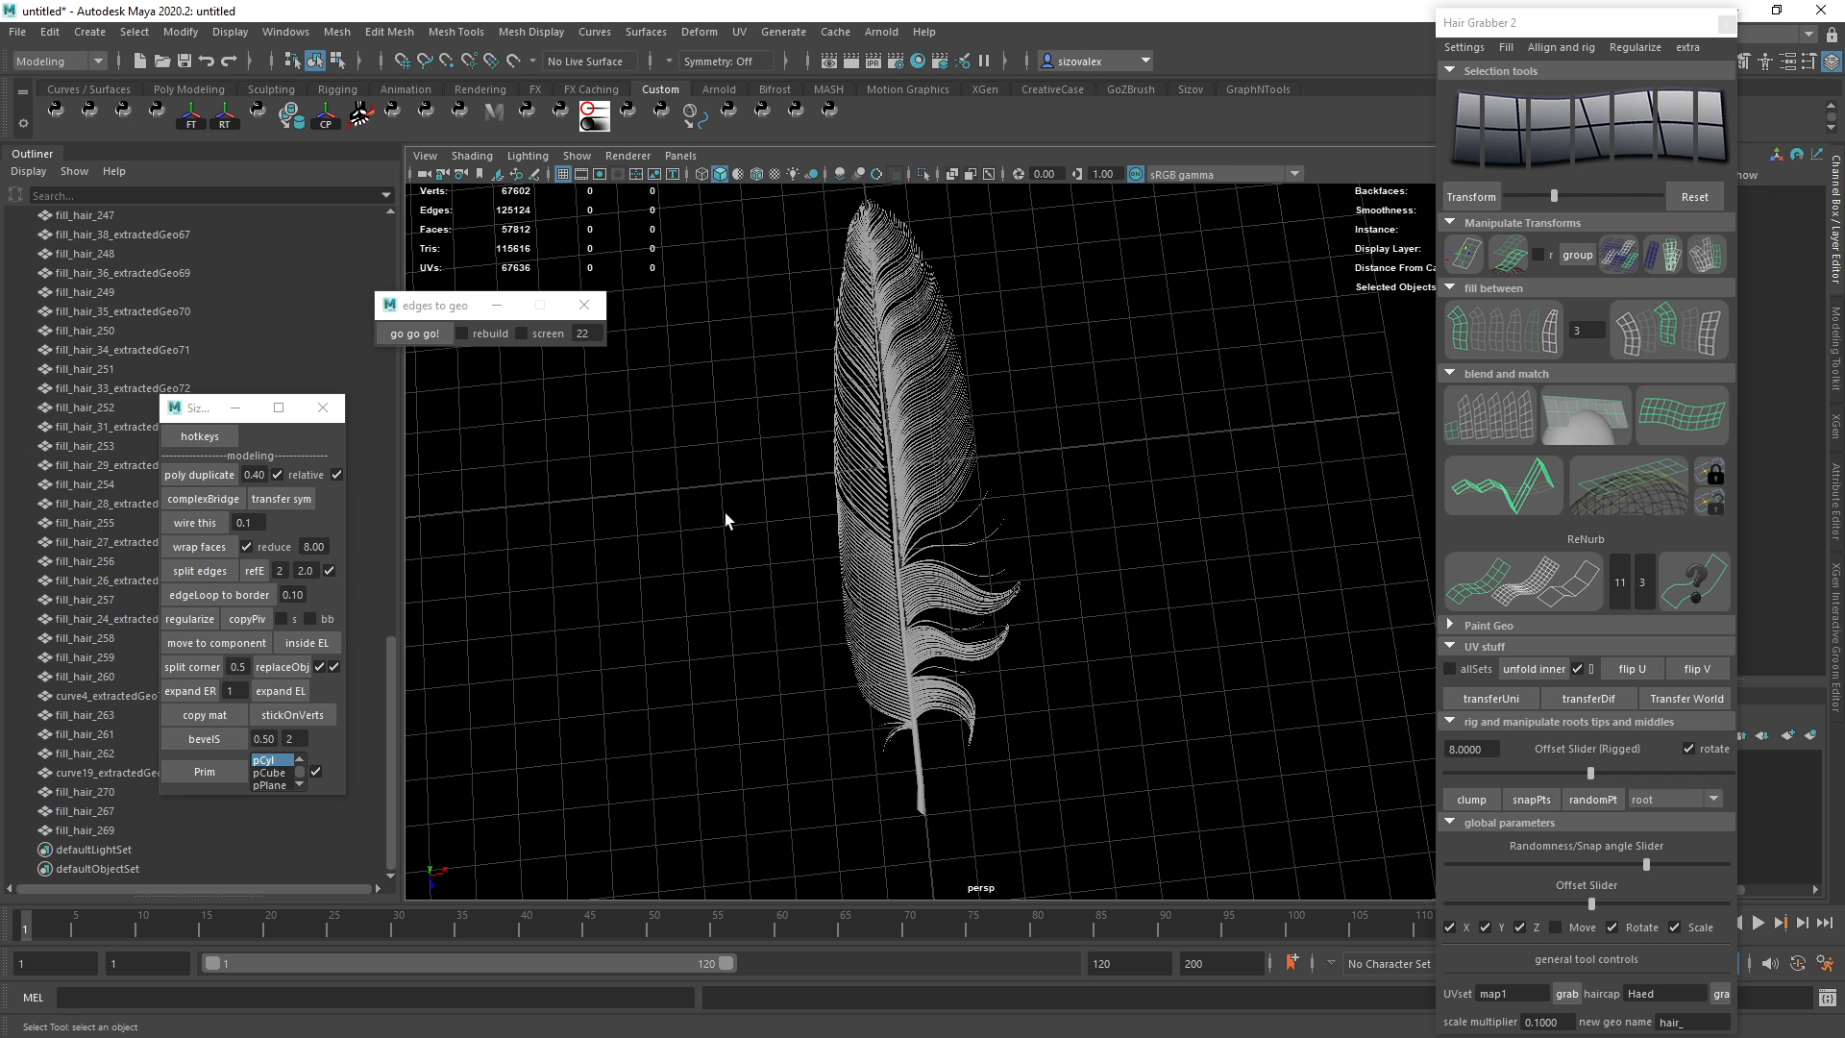
# Select the barbs across the feather's upper part and open their UVs in the UV Editor.
pyautogui.hotkey('ctrl', 'z')
pyautogui.hotkey('ctrl', 'z')
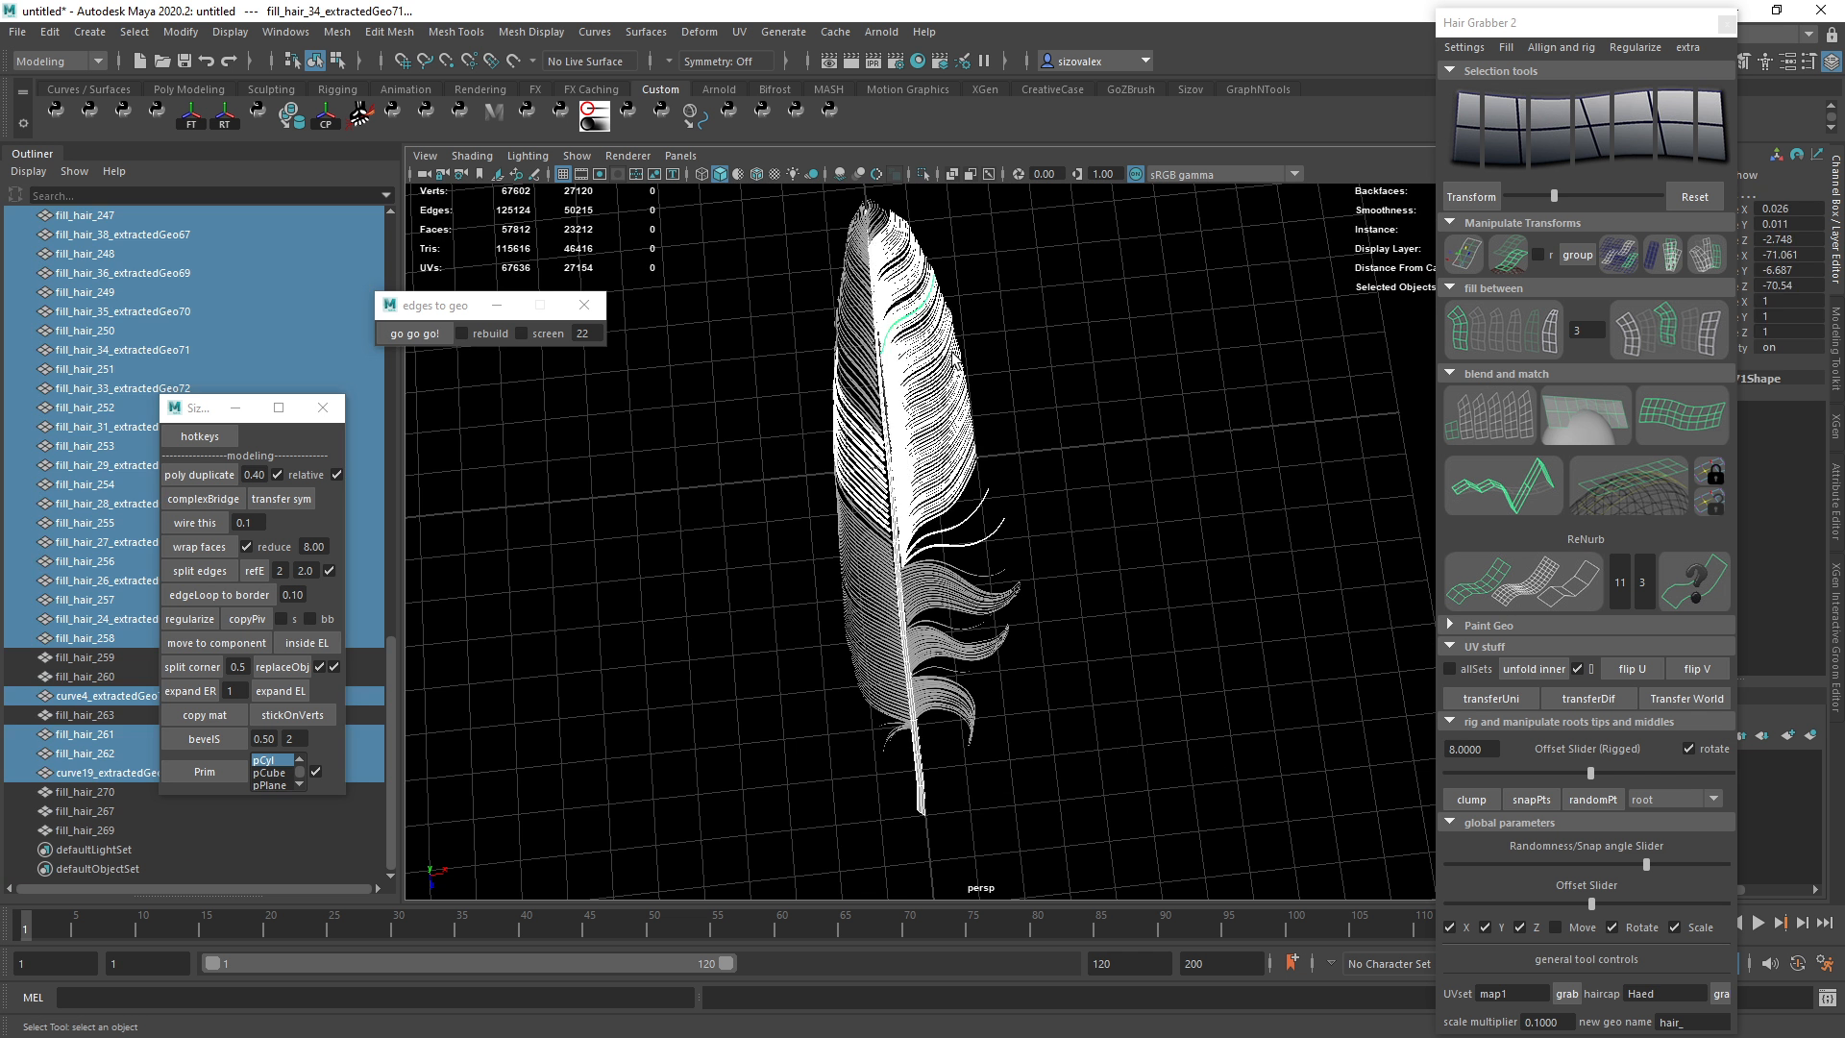
pyautogui.moveTo(887, 209); pyautogui.dragTo(1104, 576)
pyautogui.click(739, 32)
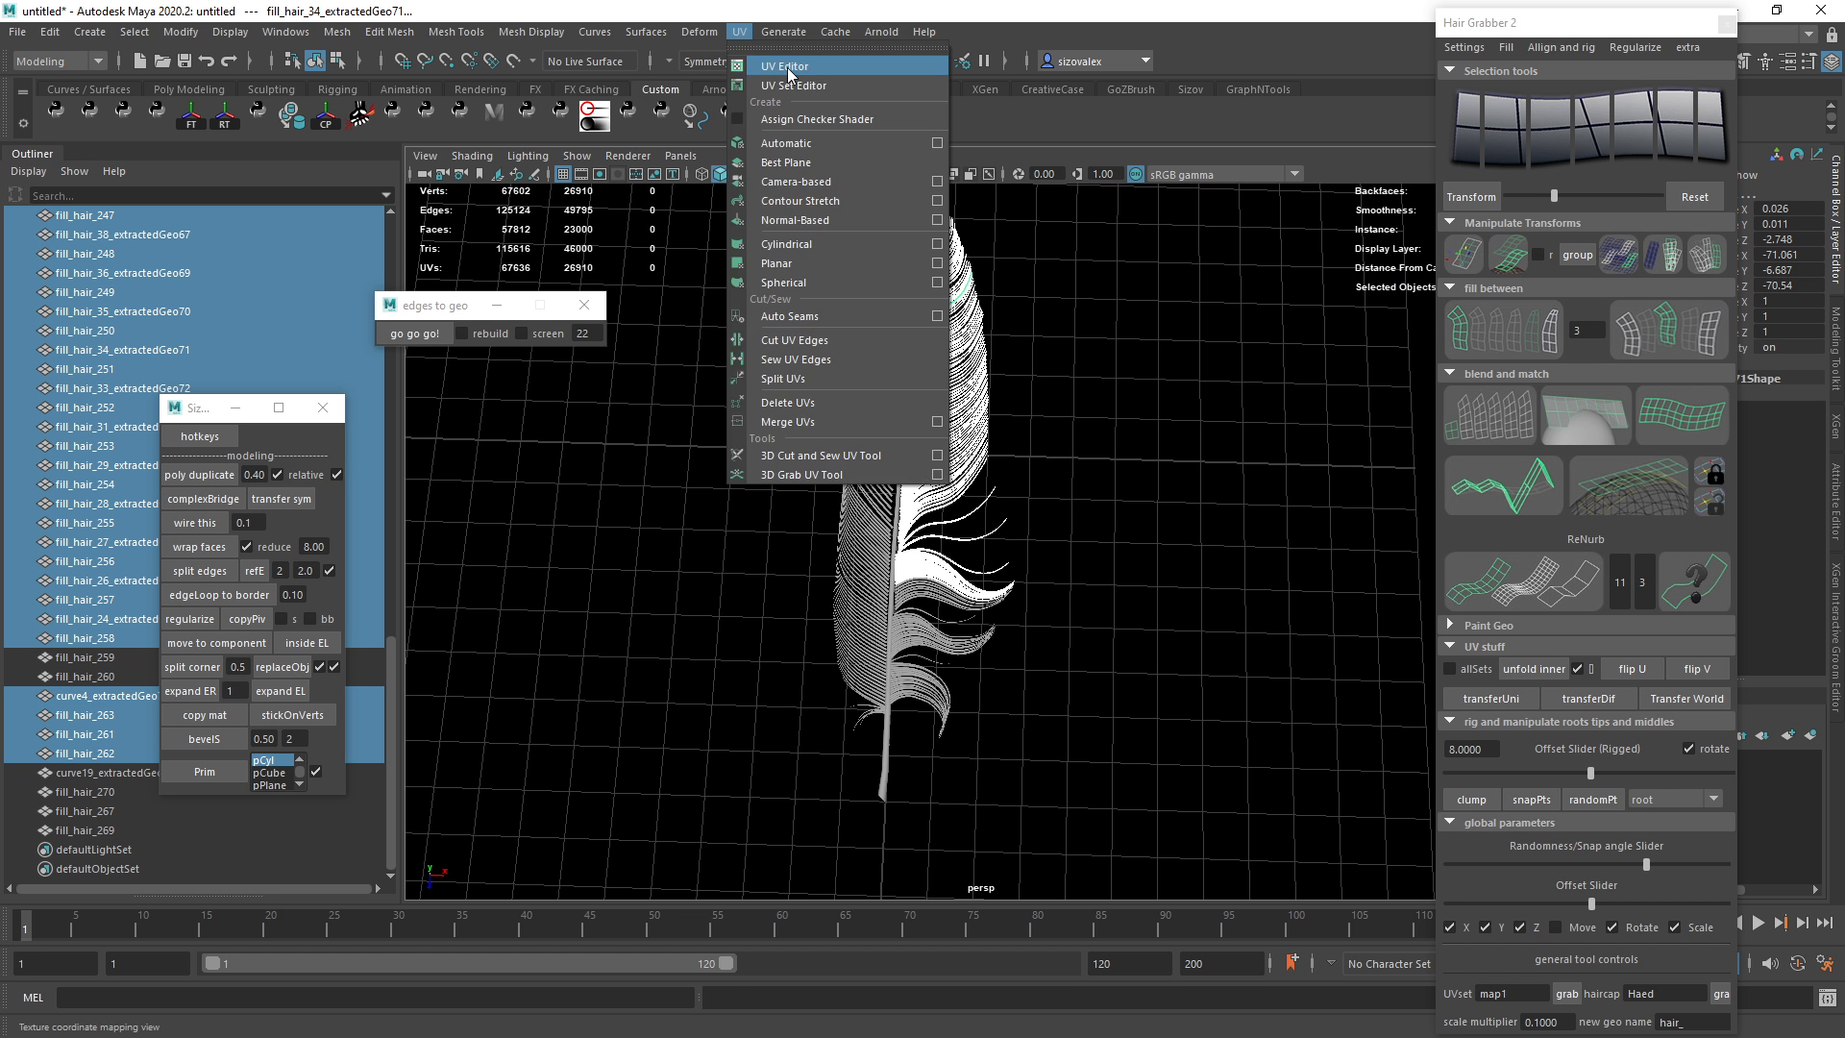
pyautogui.click(793, 67)
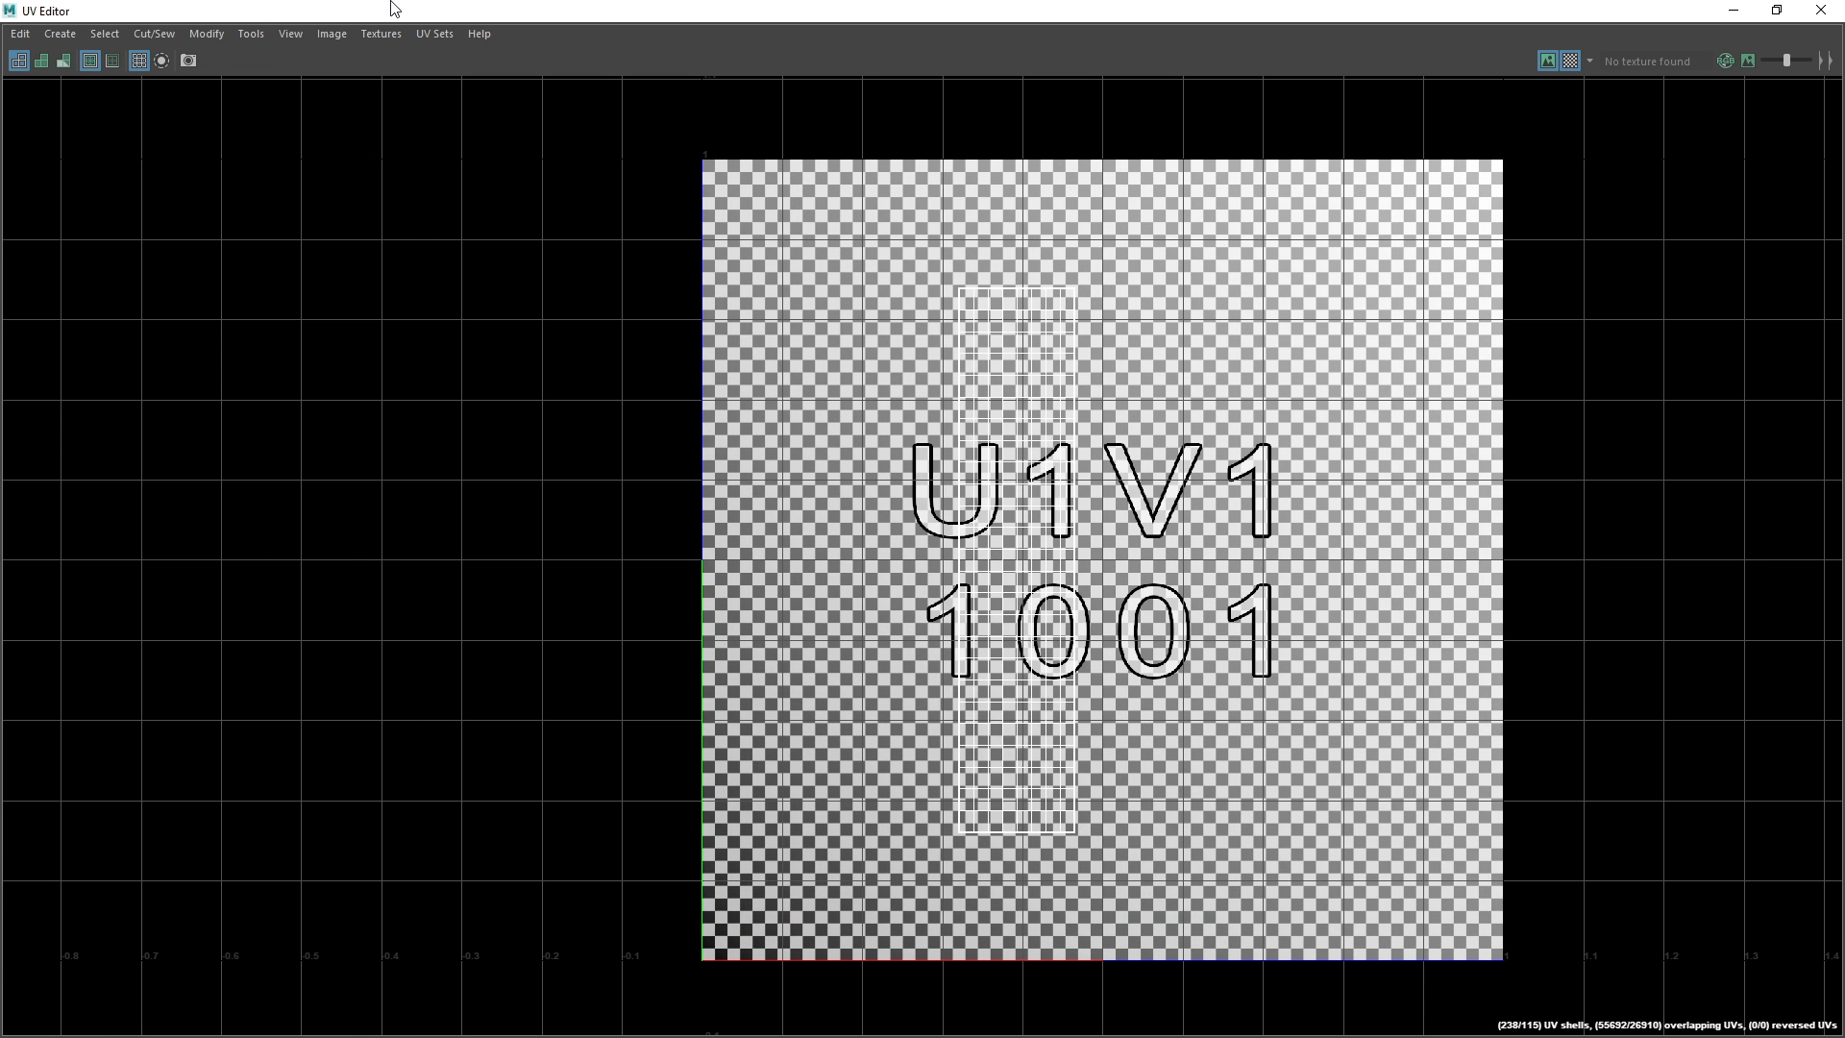
# Hide the checker image behind the UVs and frame the overlapping barb shells.
pyautogui.click(338, 35)
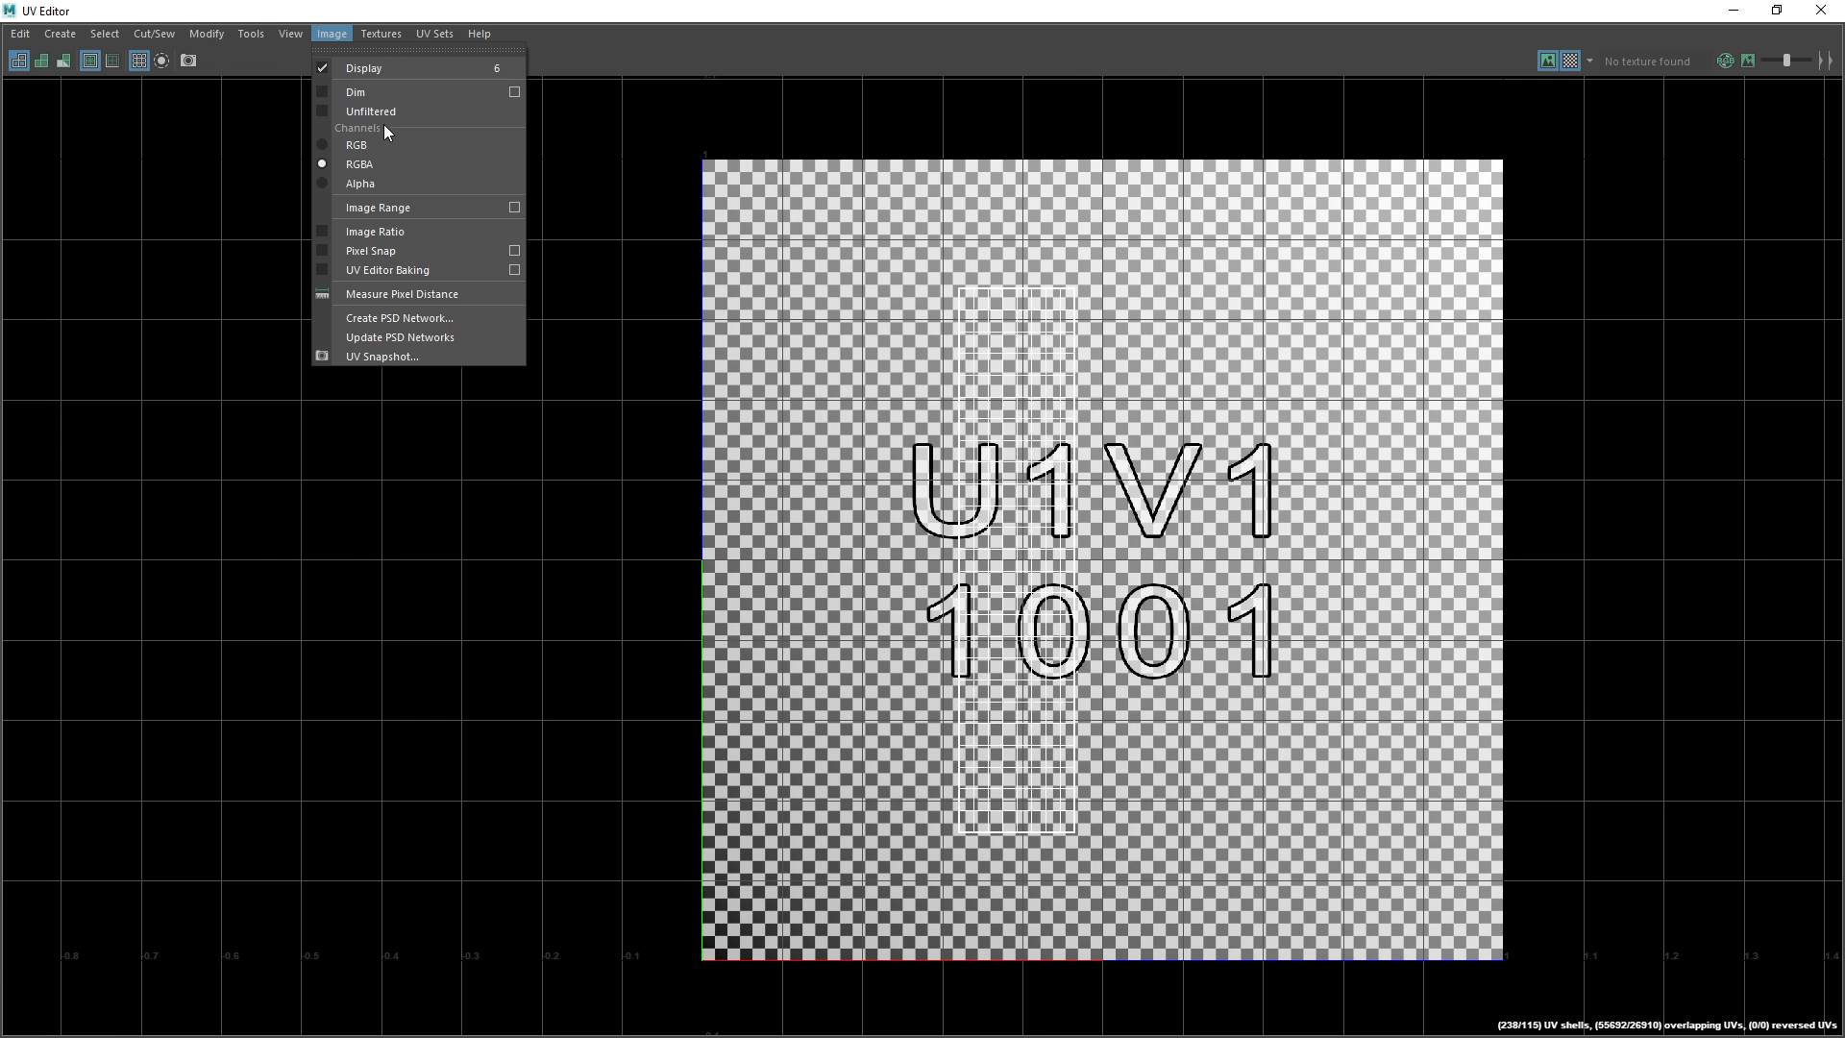
pyautogui.moveTo(399, 33)
pyautogui.click(400, 69)
pyautogui.keyDown('alt'); pyautogui.moveTo(1337, 555); pyautogui.dragTo(1057, 583, button='middle'); pyautogui.keyUp('alt')
pyautogui.keyDown('alt'); pyautogui.moveTo(1057, 583); pyautogui.dragTo(851, 544, button='right'); pyautogui.keyUp('alt')
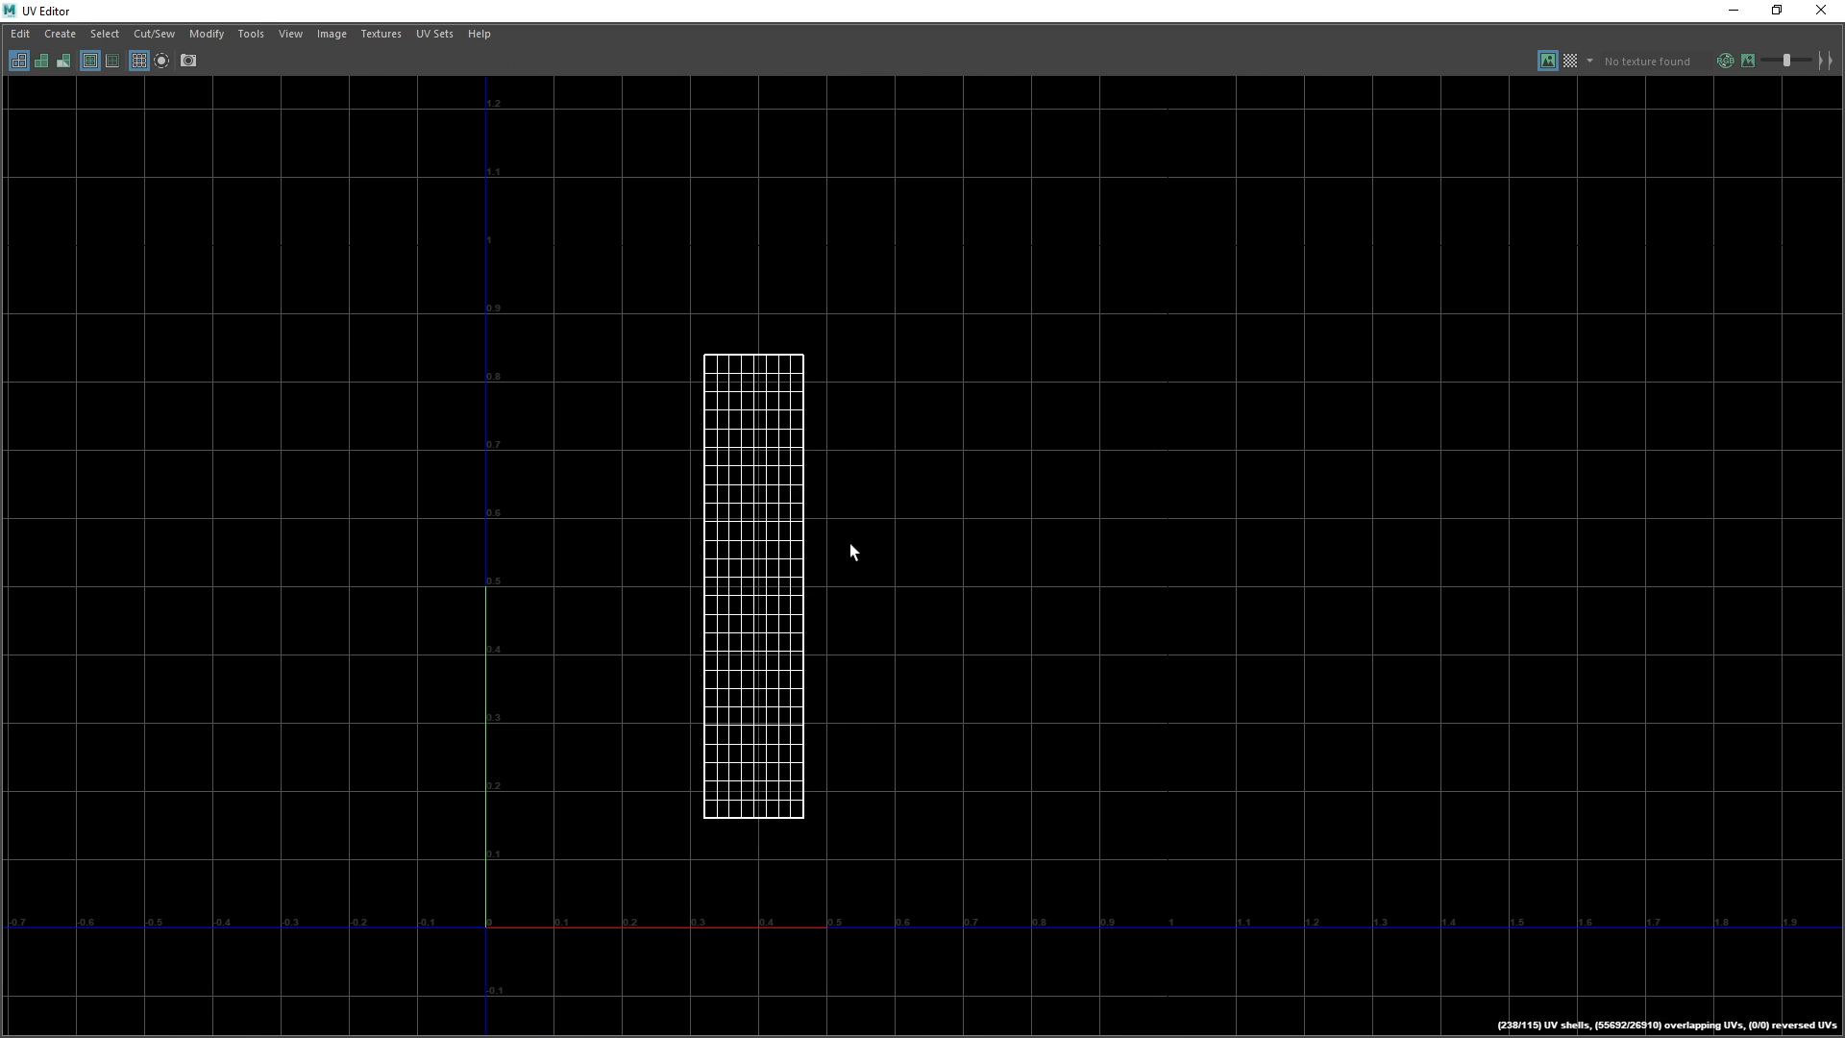
# Show the UV shells shaded and change the UV Editor's background to grey.
pyautogui.click(41, 61)
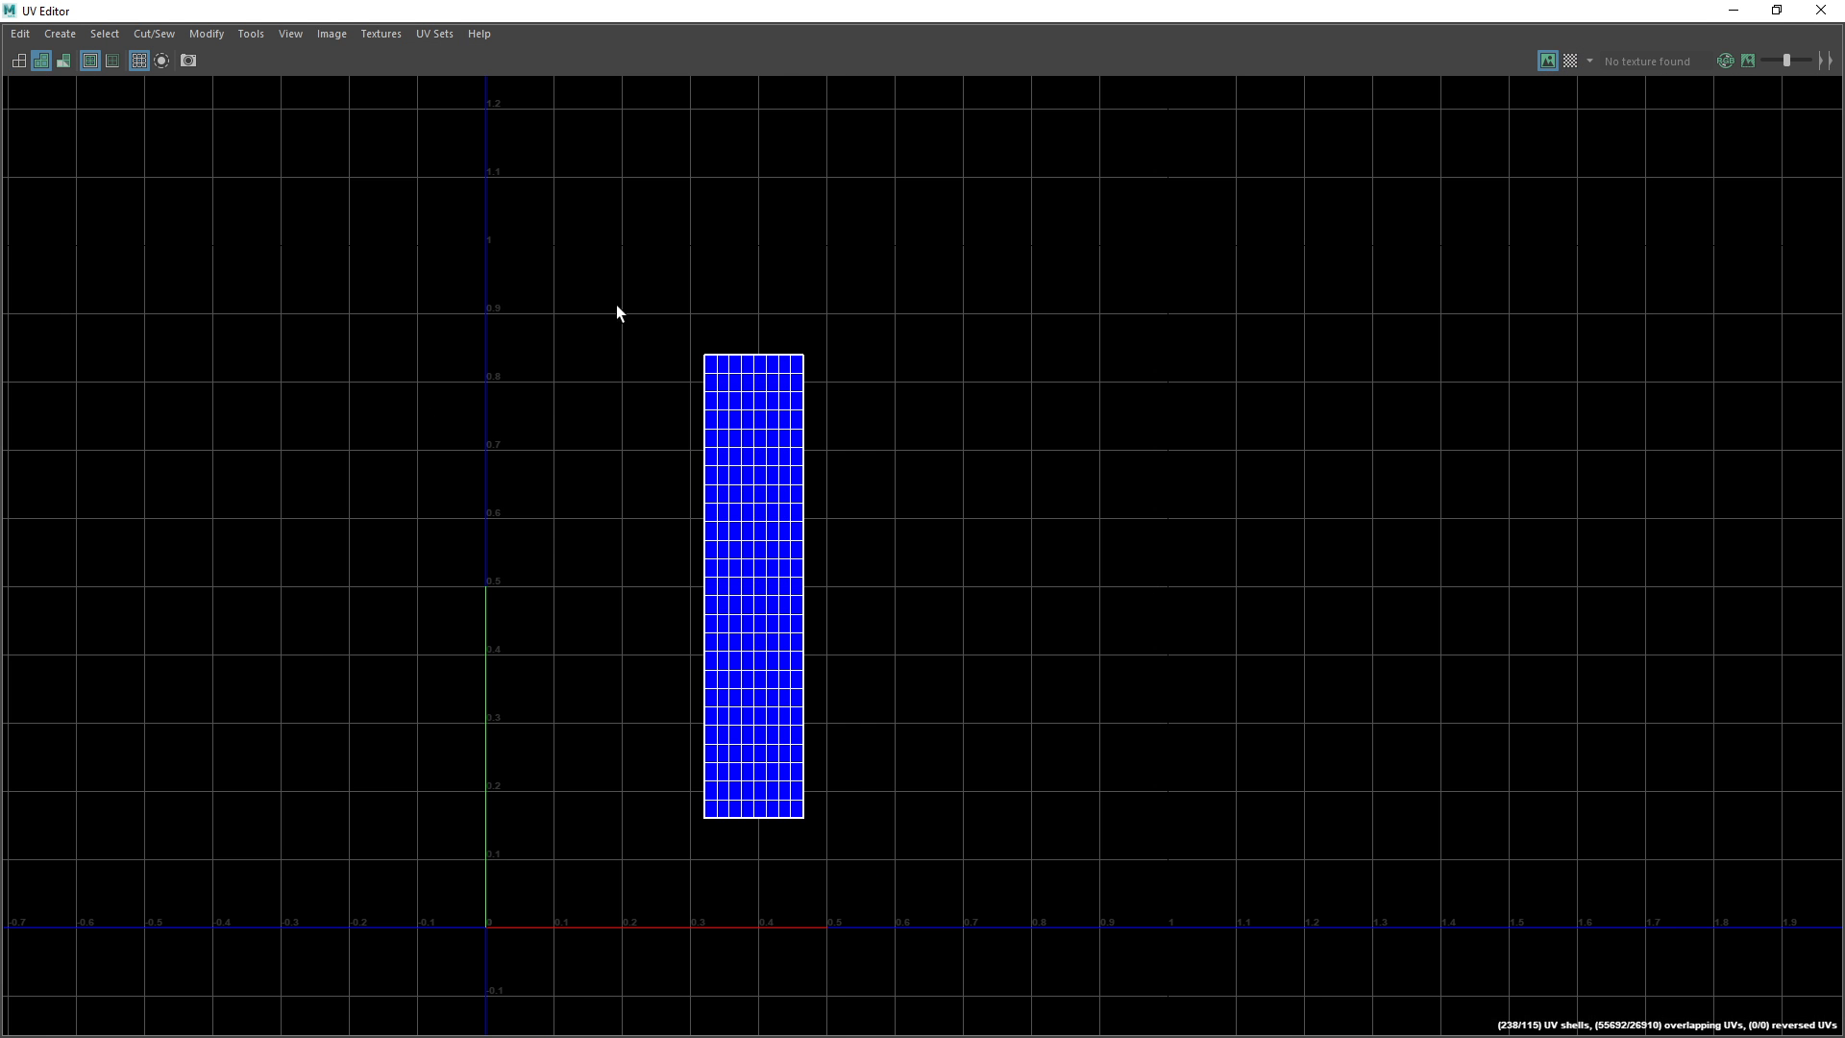
pyautogui.hotkey('alt', 'b')
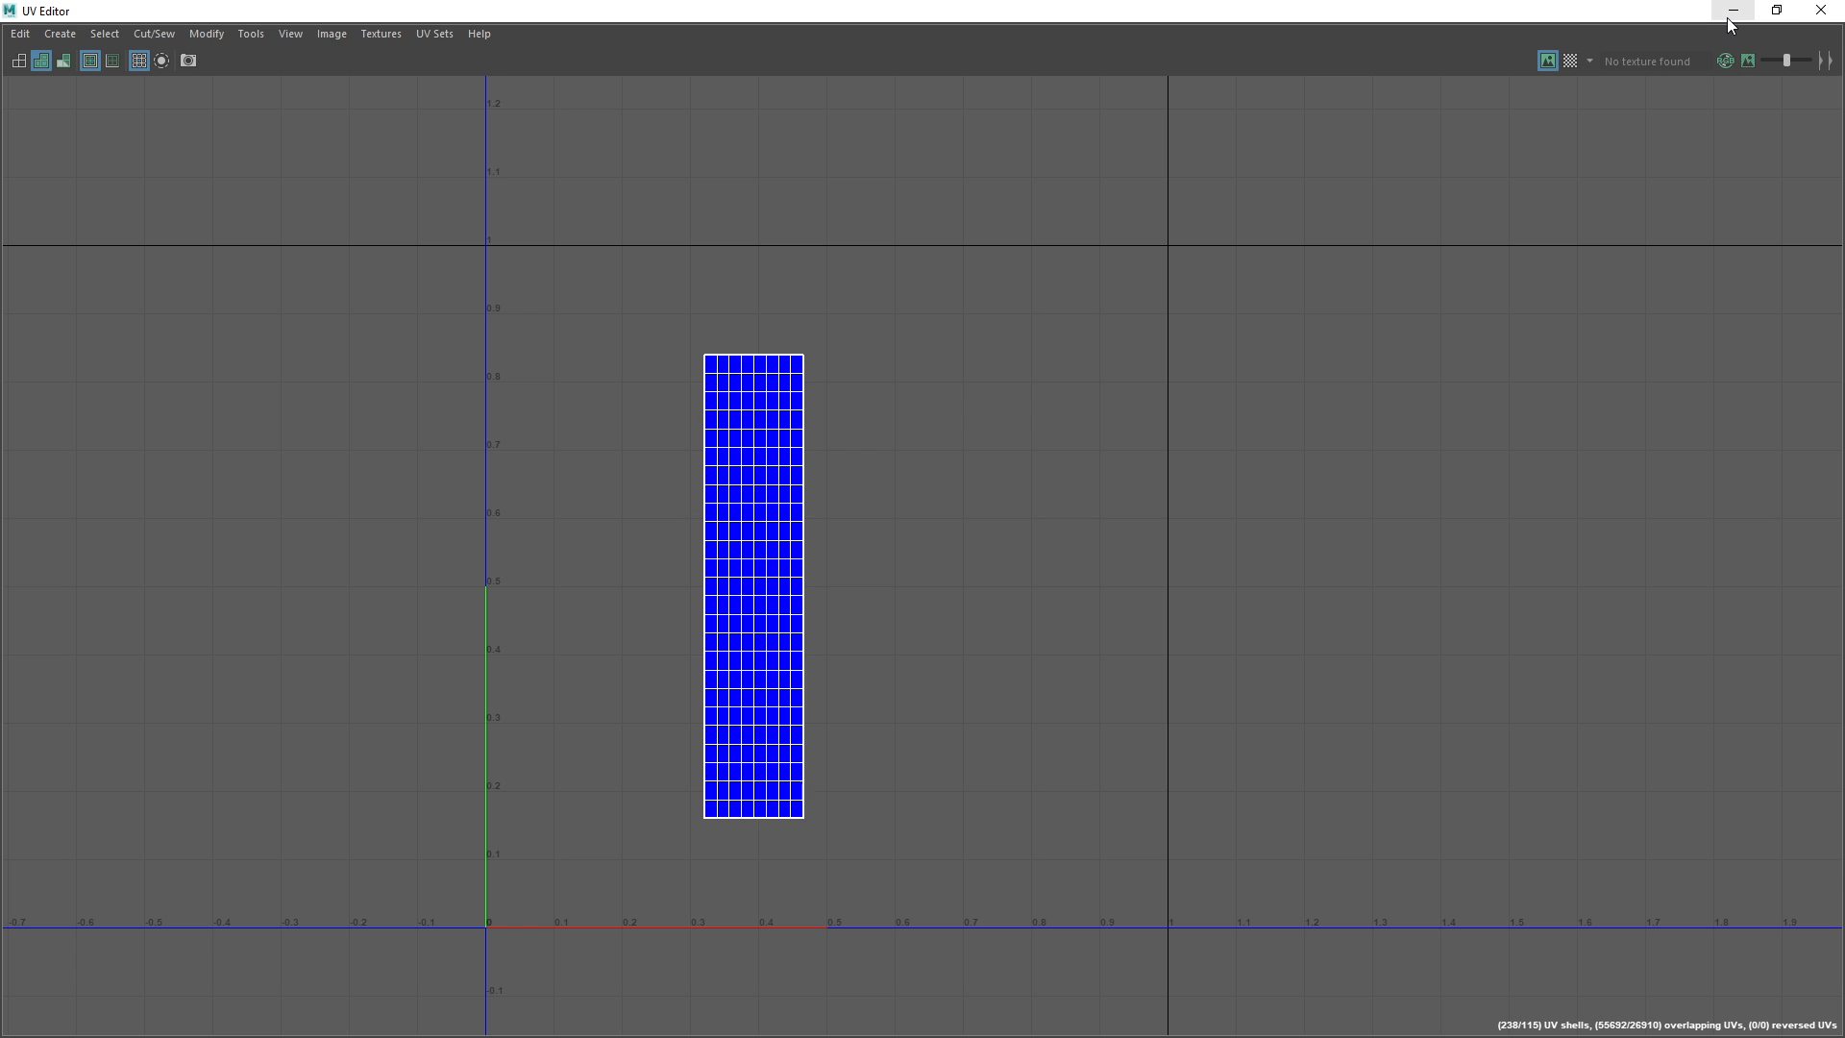
pyautogui.scroll(1, 1538, 125)
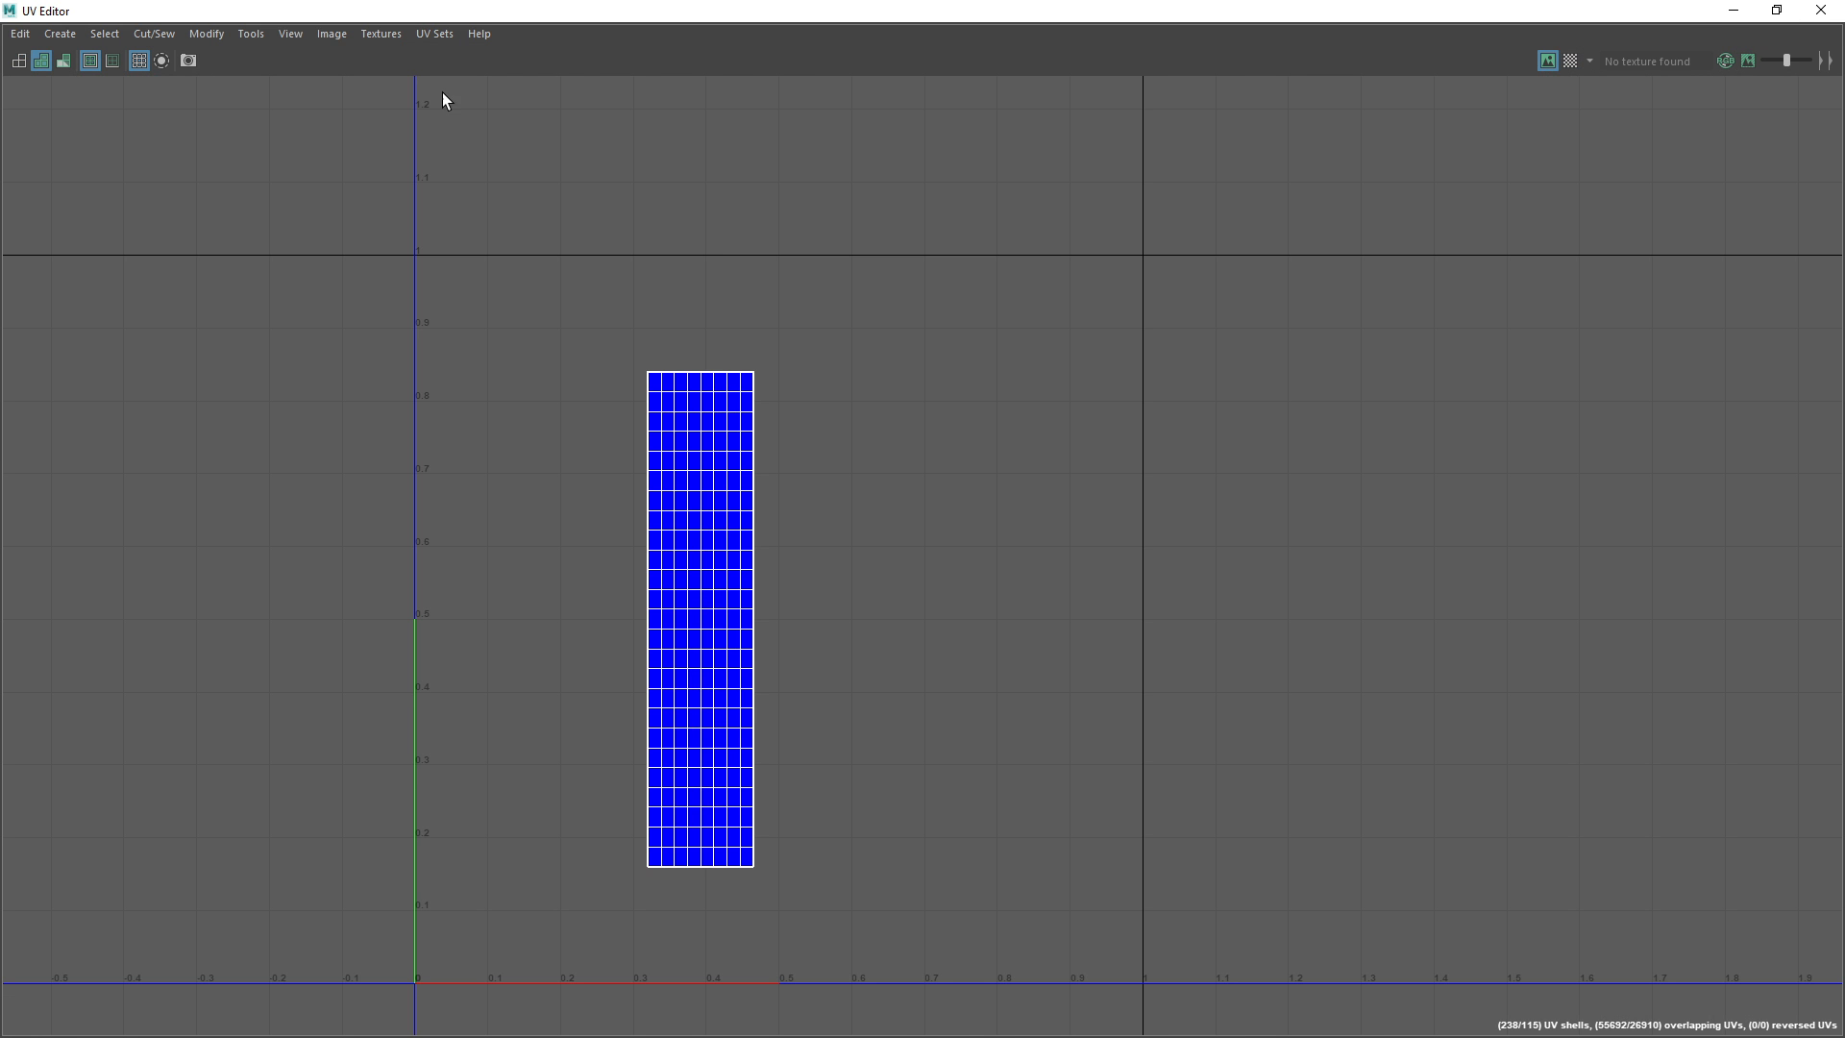
# Select every barb of the whole feather, leaving the central shaft out of the selection.
pyautogui.scroll(-1, 832, 565)
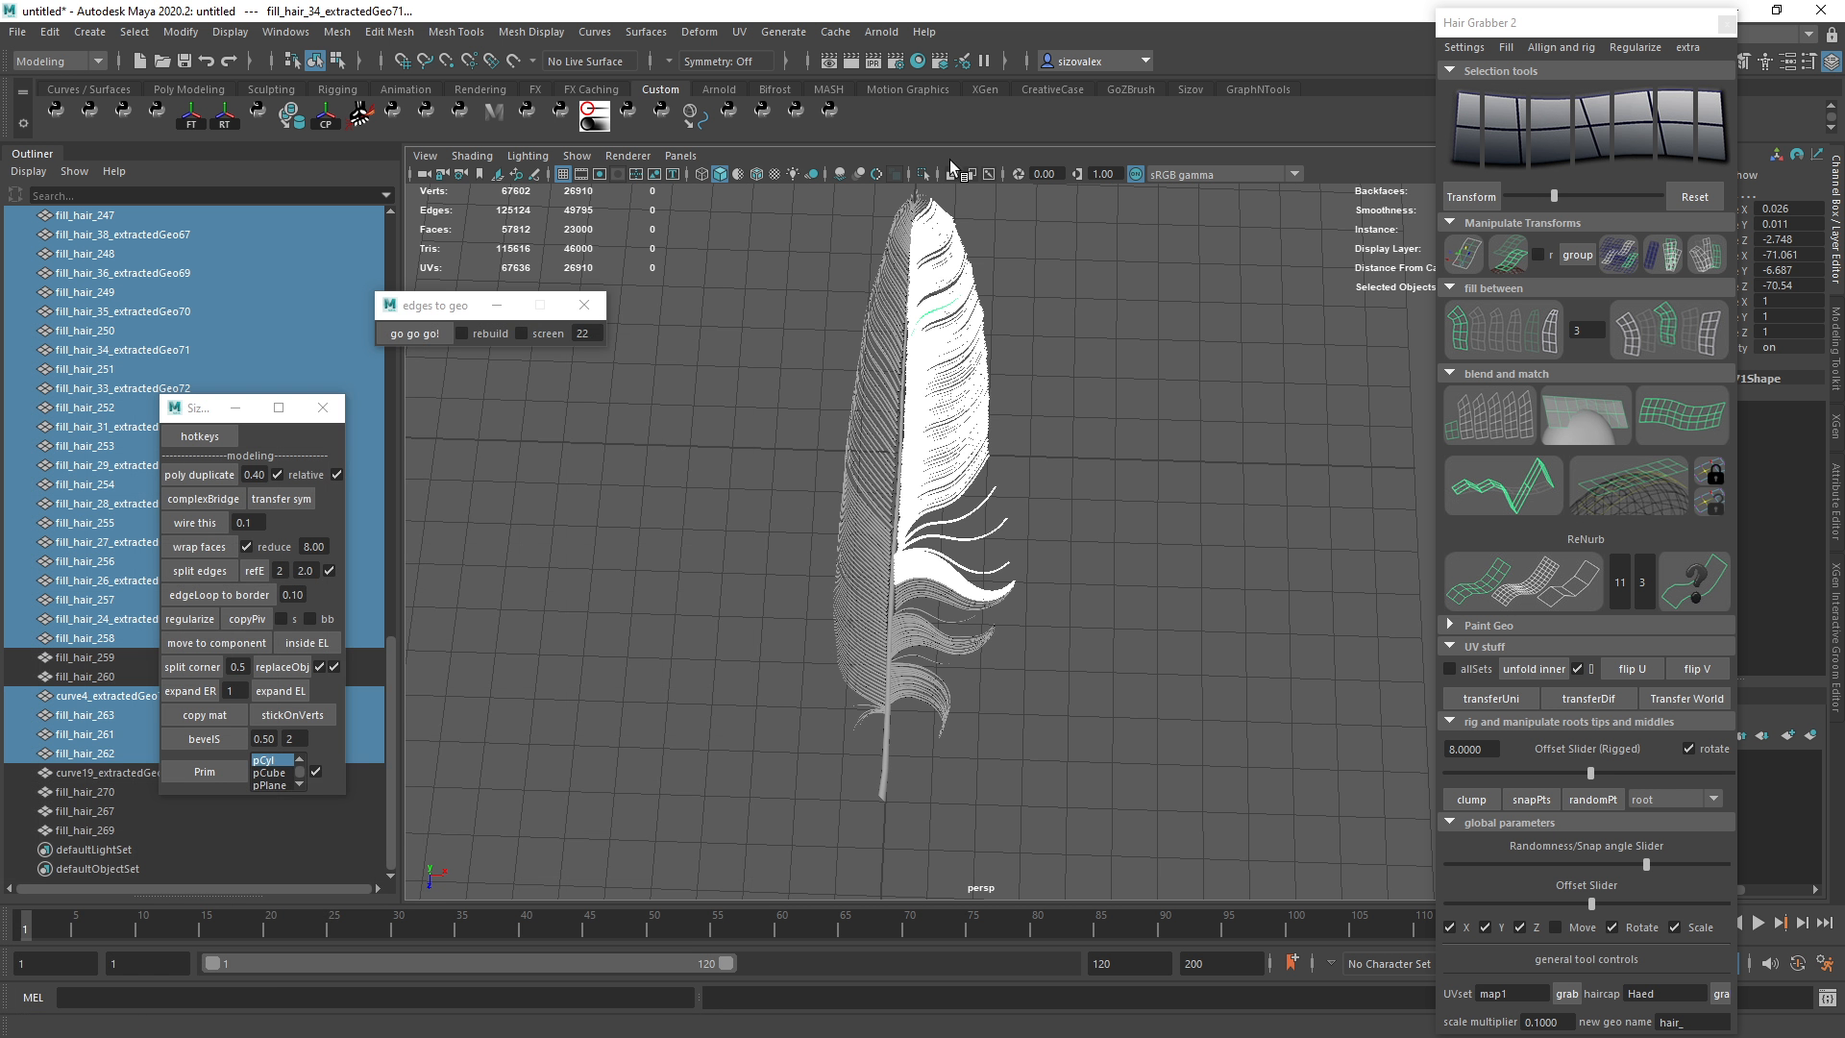
pyautogui.keyDown('alt'); pyautogui.moveTo(930, 288); pyautogui.dragTo(946, 374, button='middle'); pyautogui.keyUp('alt')
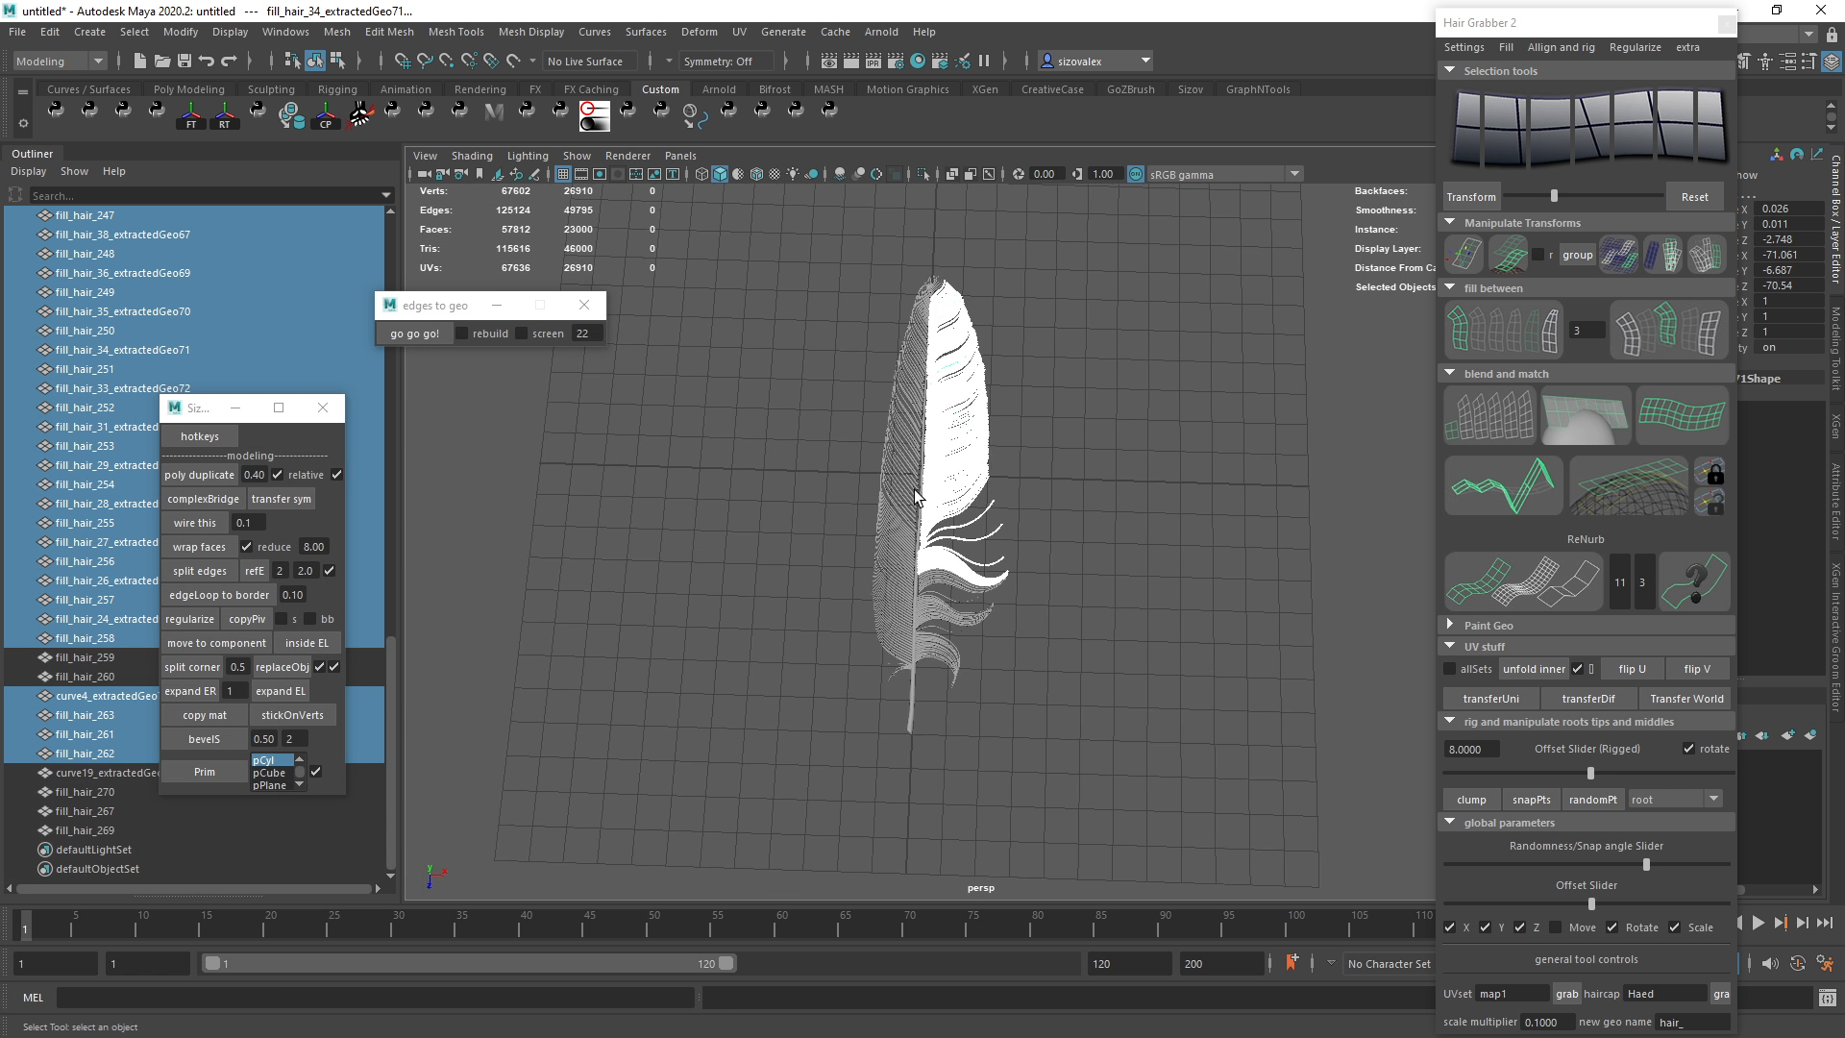
pyautogui.keyDown('alt'); pyautogui.moveTo(945, 375); pyautogui.dragTo(855, 385); pyautogui.keyUp('alt')
pyautogui.moveTo(797, 228); pyautogui.dragTo(1074, 801)
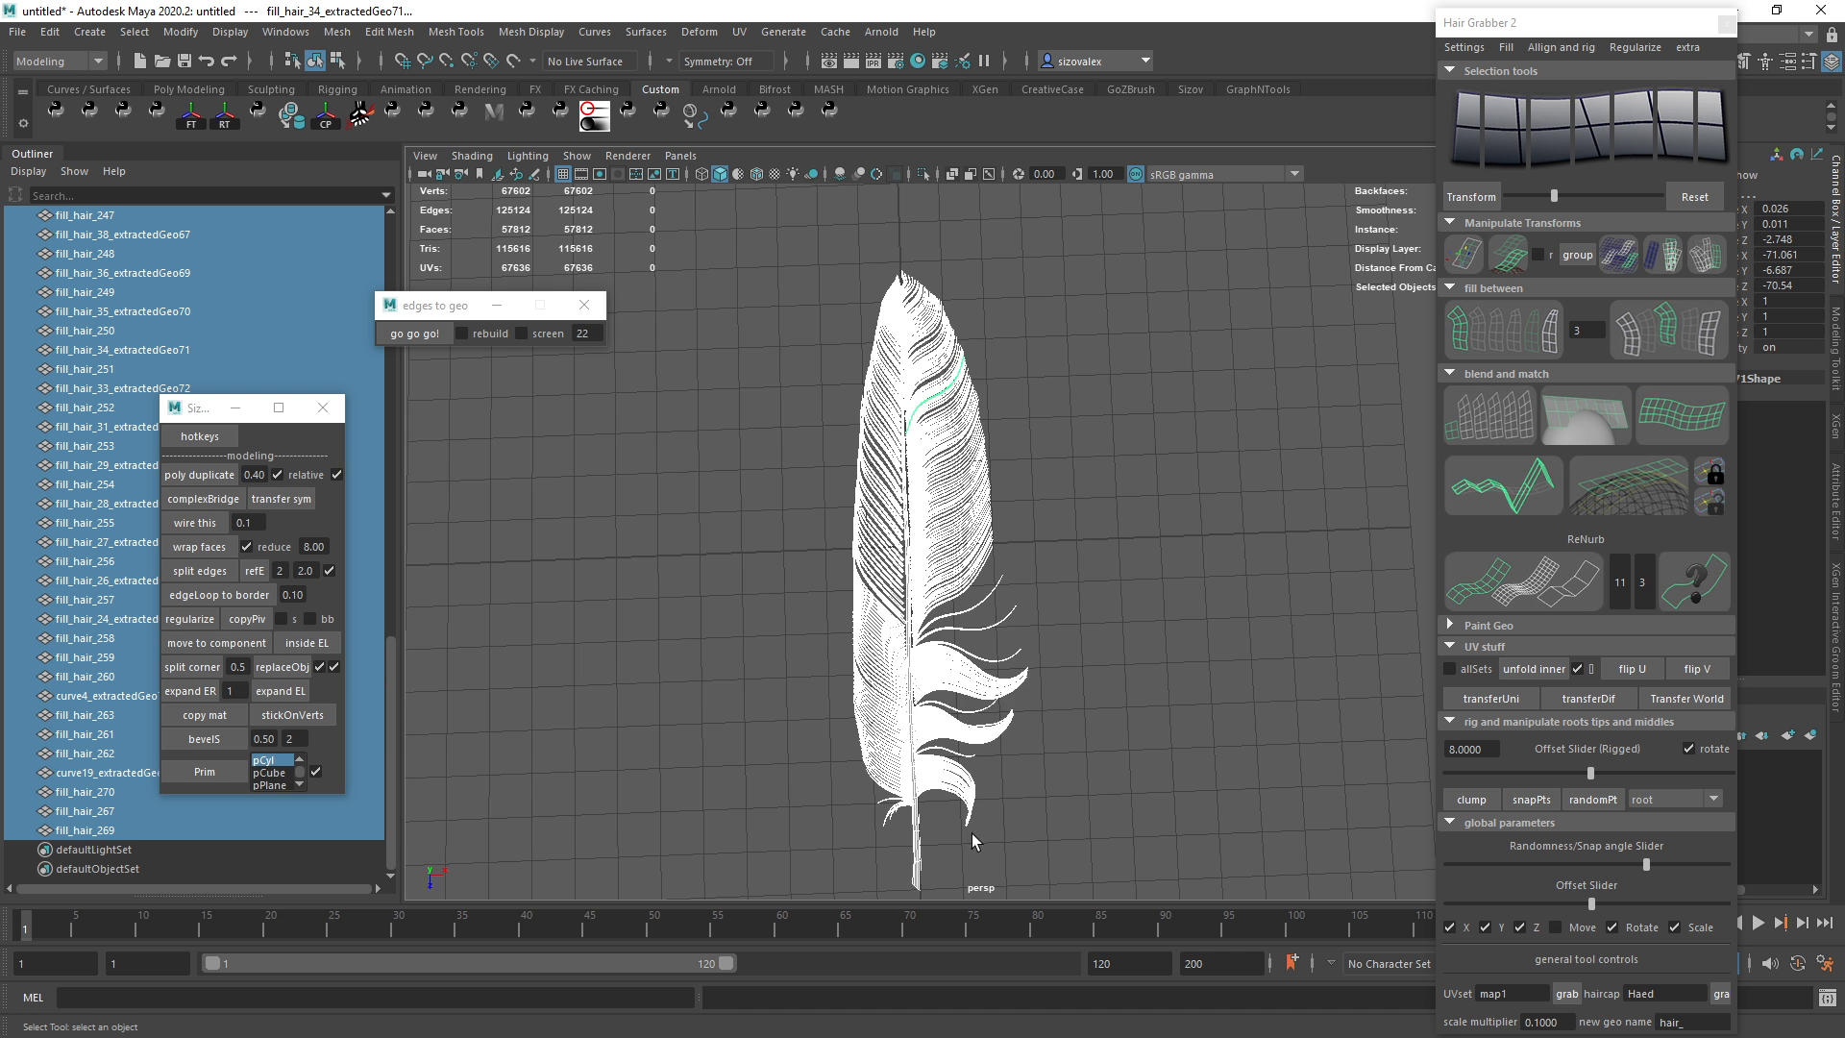
pyautogui.keyDown('ctrl'); pyautogui.moveTo(894, 844); pyautogui.dragTo(983, 888); pyautogui.keyUp('ctrl')
pyautogui.keyDown('alt'); pyautogui.moveTo(961, 711); pyautogui.dragTo(1051, 646, button='right'); pyautogui.keyUp('alt')
pyautogui.keyDown('alt'); pyautogui.moveTo(851, 488); pyautogui.dragTo(892, 579, button='middle'); pyautogui.keyUp('alt')
pyautogui.keyDown('alt'); pyautogui.moveTo(892, 586); pyautogui.dragTo(833, 575); pyautogui.keyUp('alt')
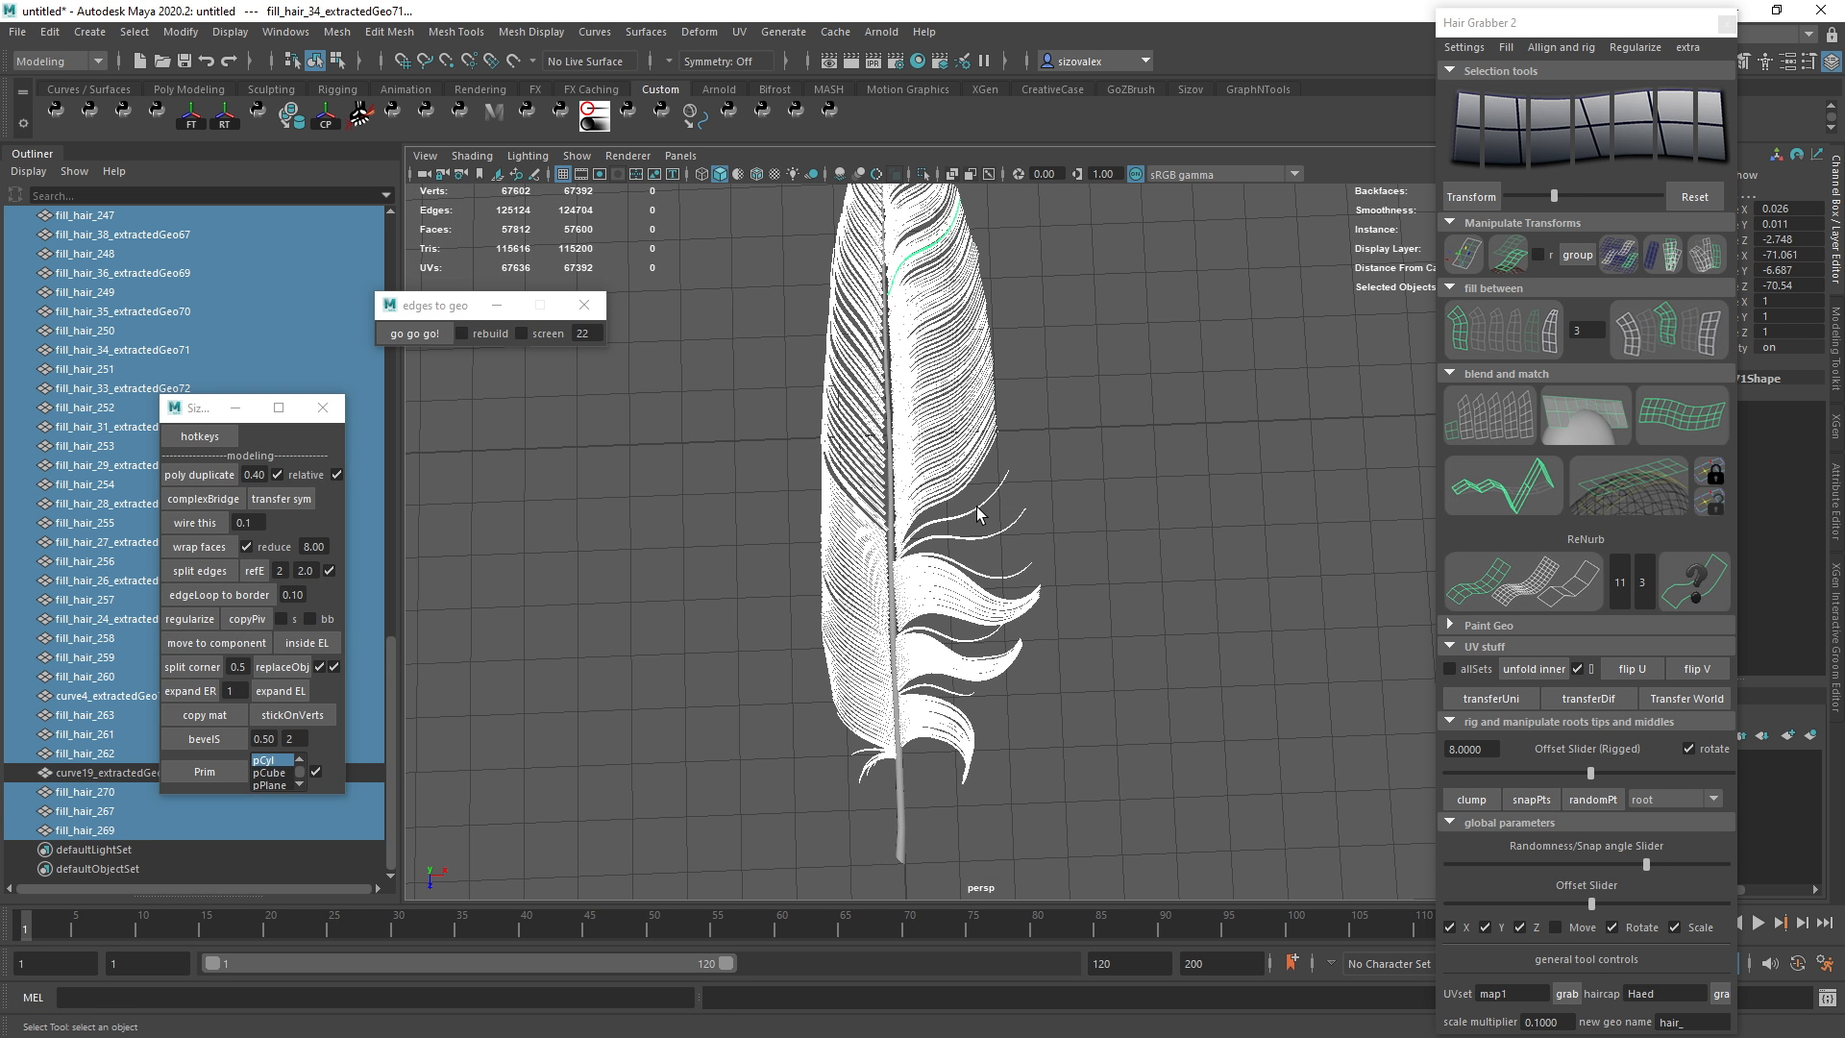
# Assign a new Lambert material to the selected barbs and close the Hair Grabber window.
pyautogui.rightClick(948, 357)
pyautogui.moveTo(947, 368); pyautogui.dragTo(981, 847, button='right')
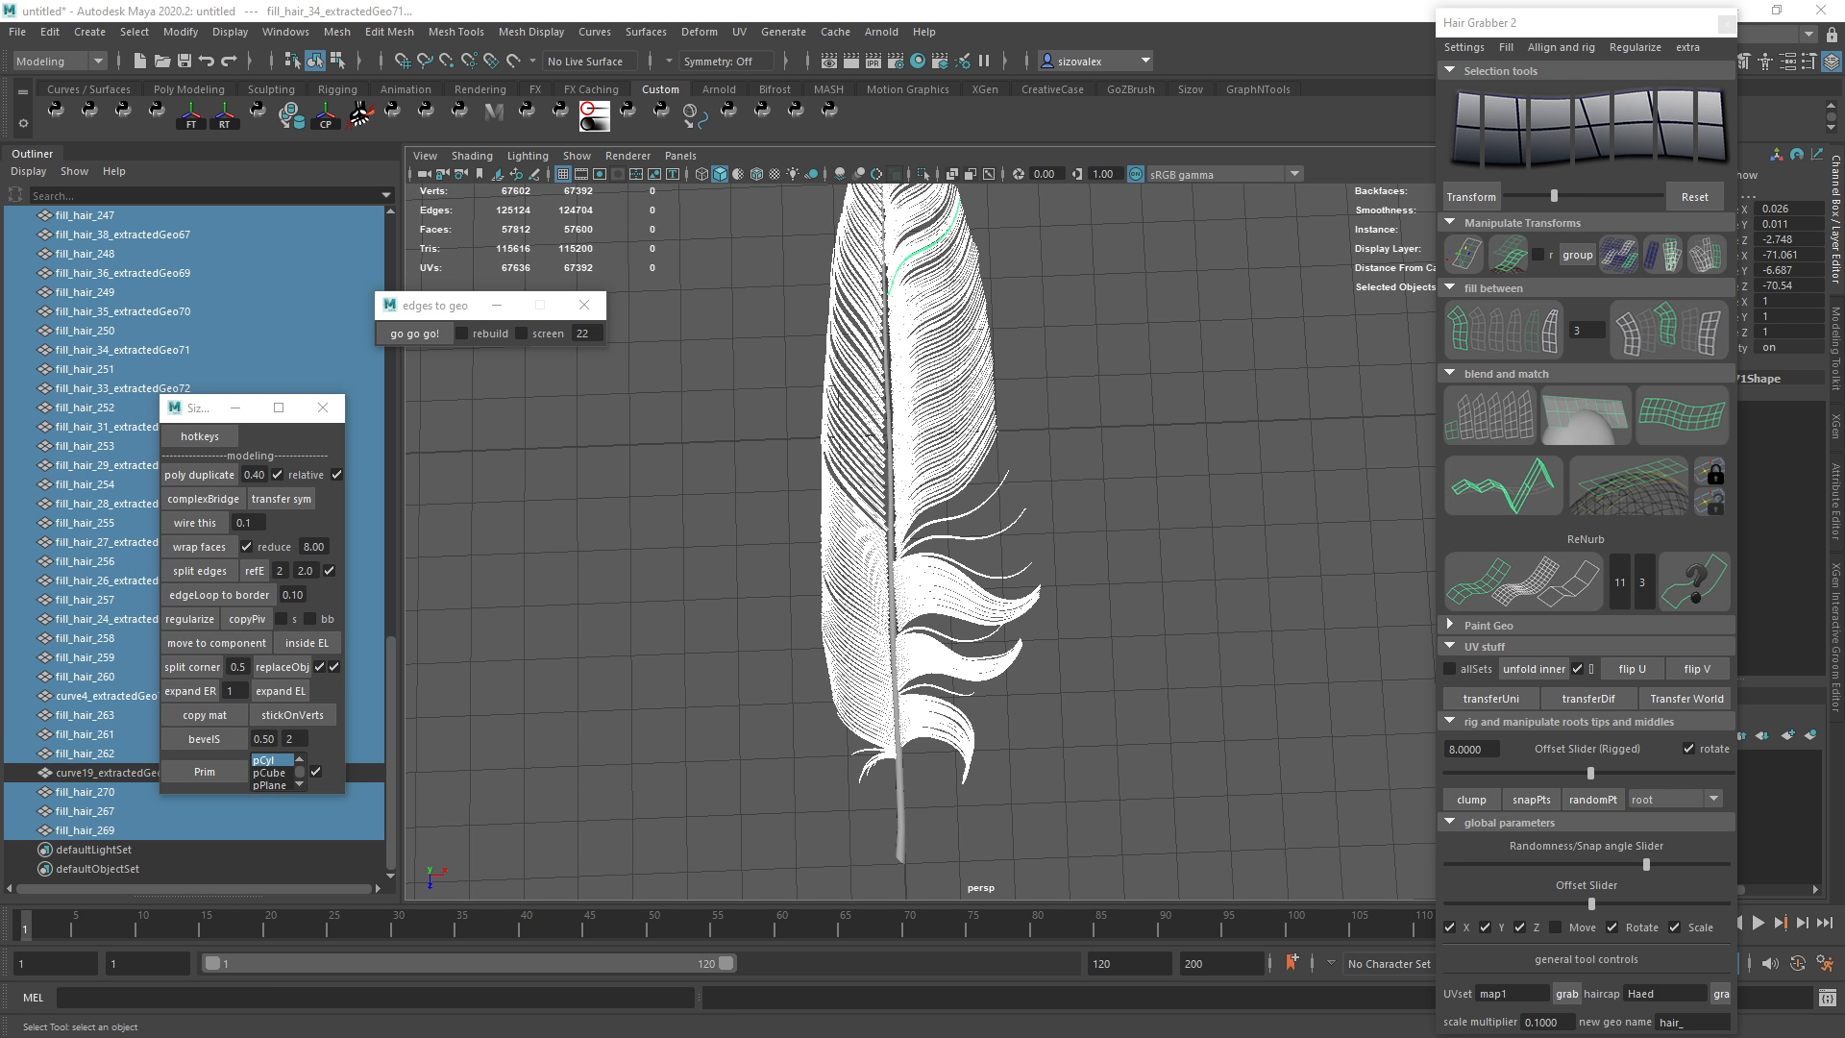
pyautogui.click(1726, 25)
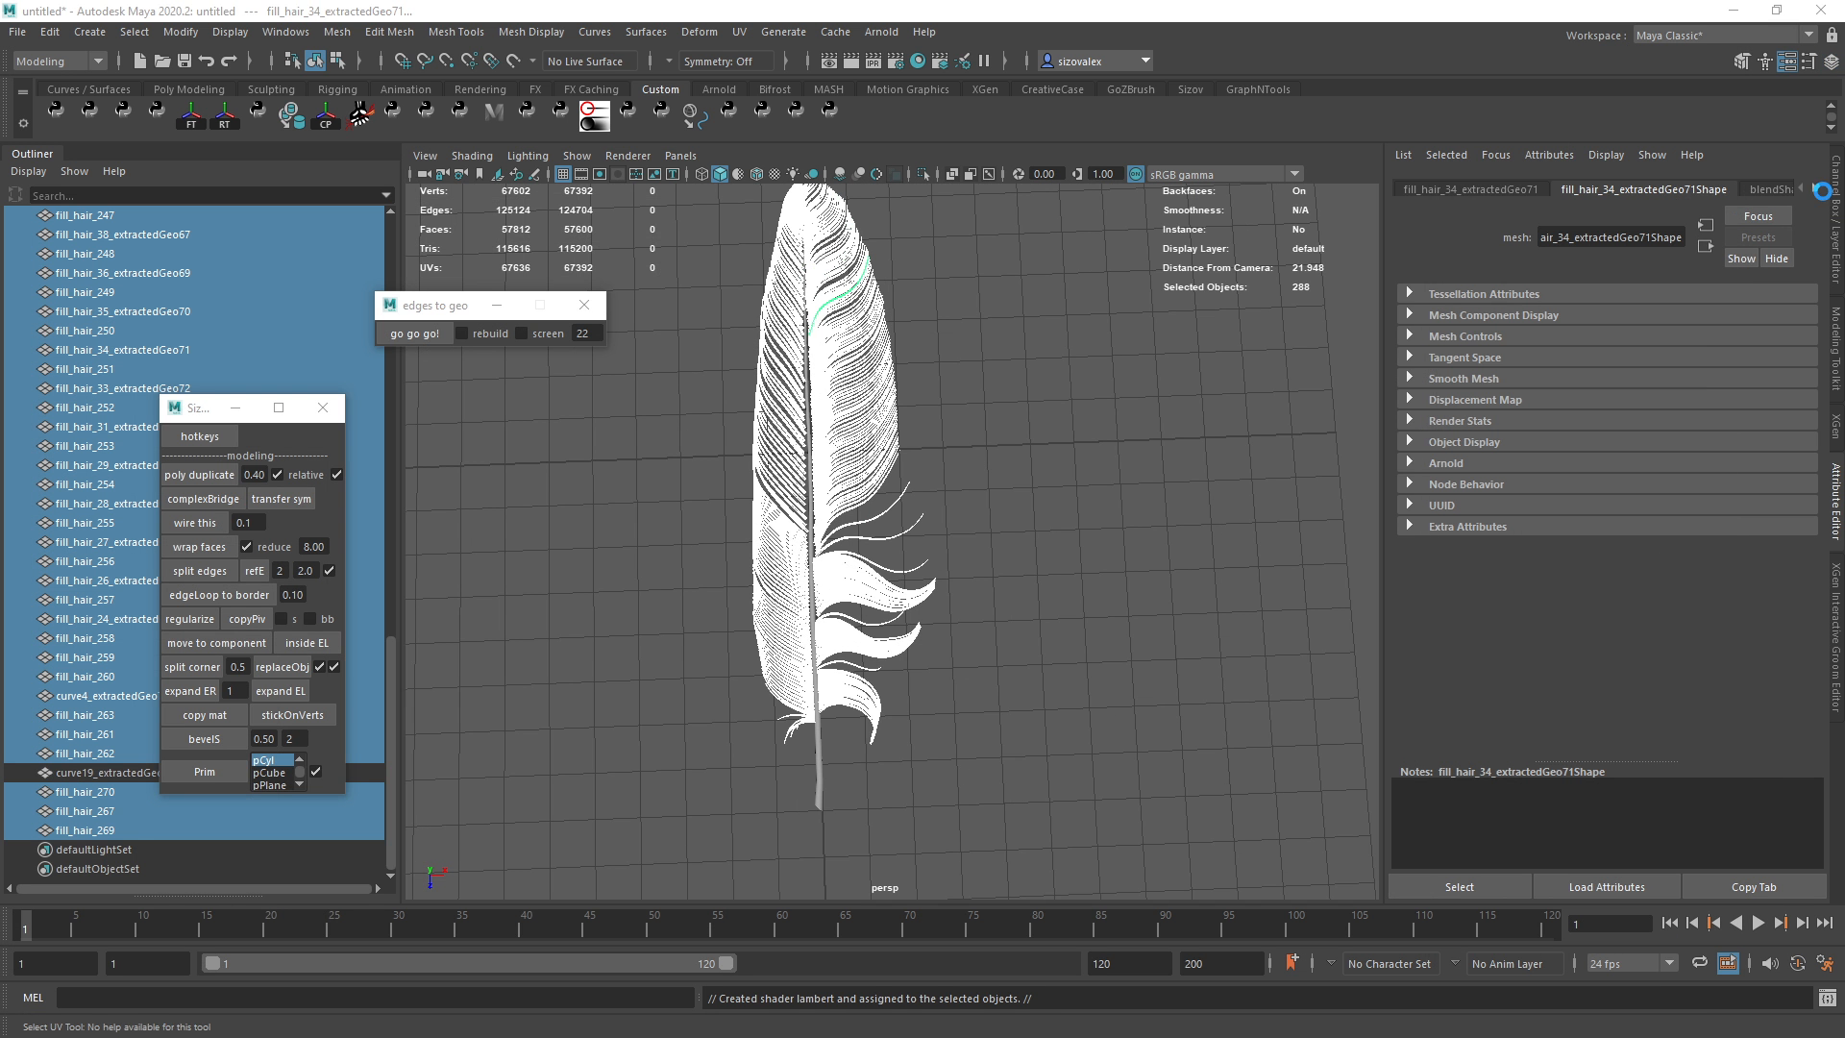
# Connect a Ramp texture to the barbs' Lambert color and show the feather with textures.
pyautogui.click(1771, 189)
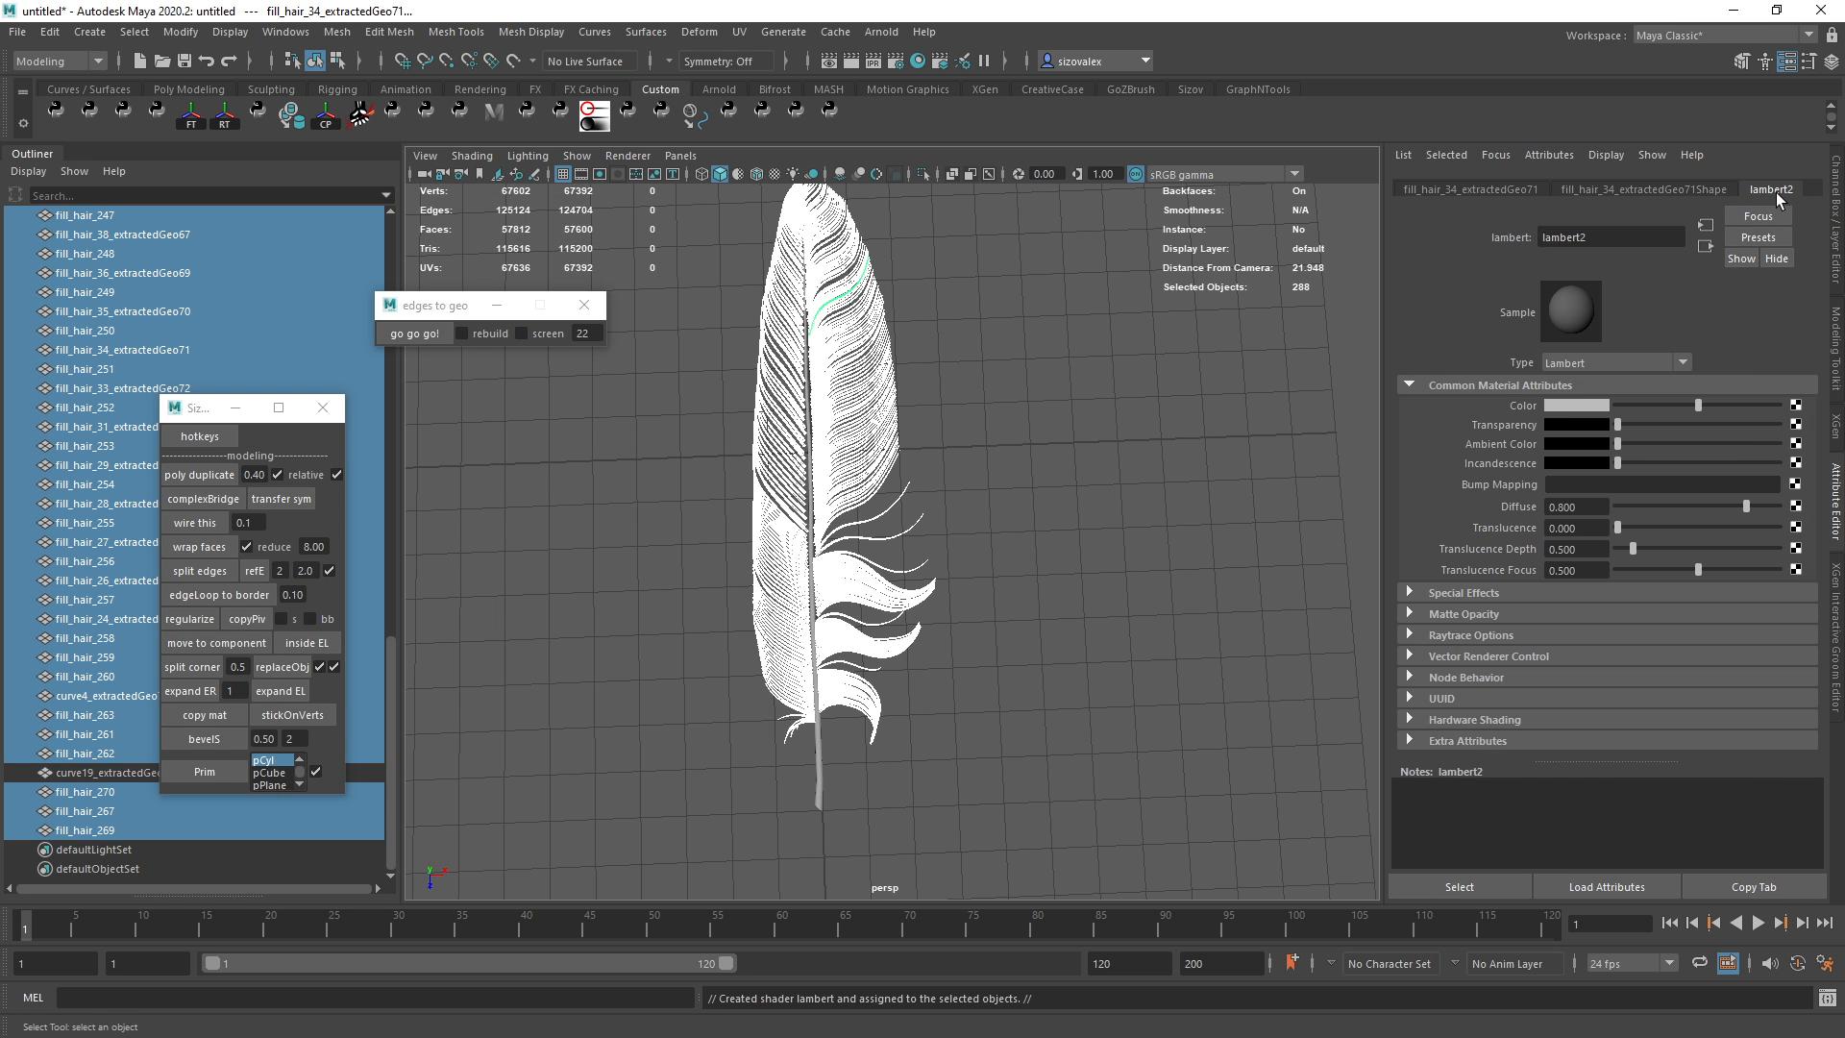
pyautogui.click(1606, 405)
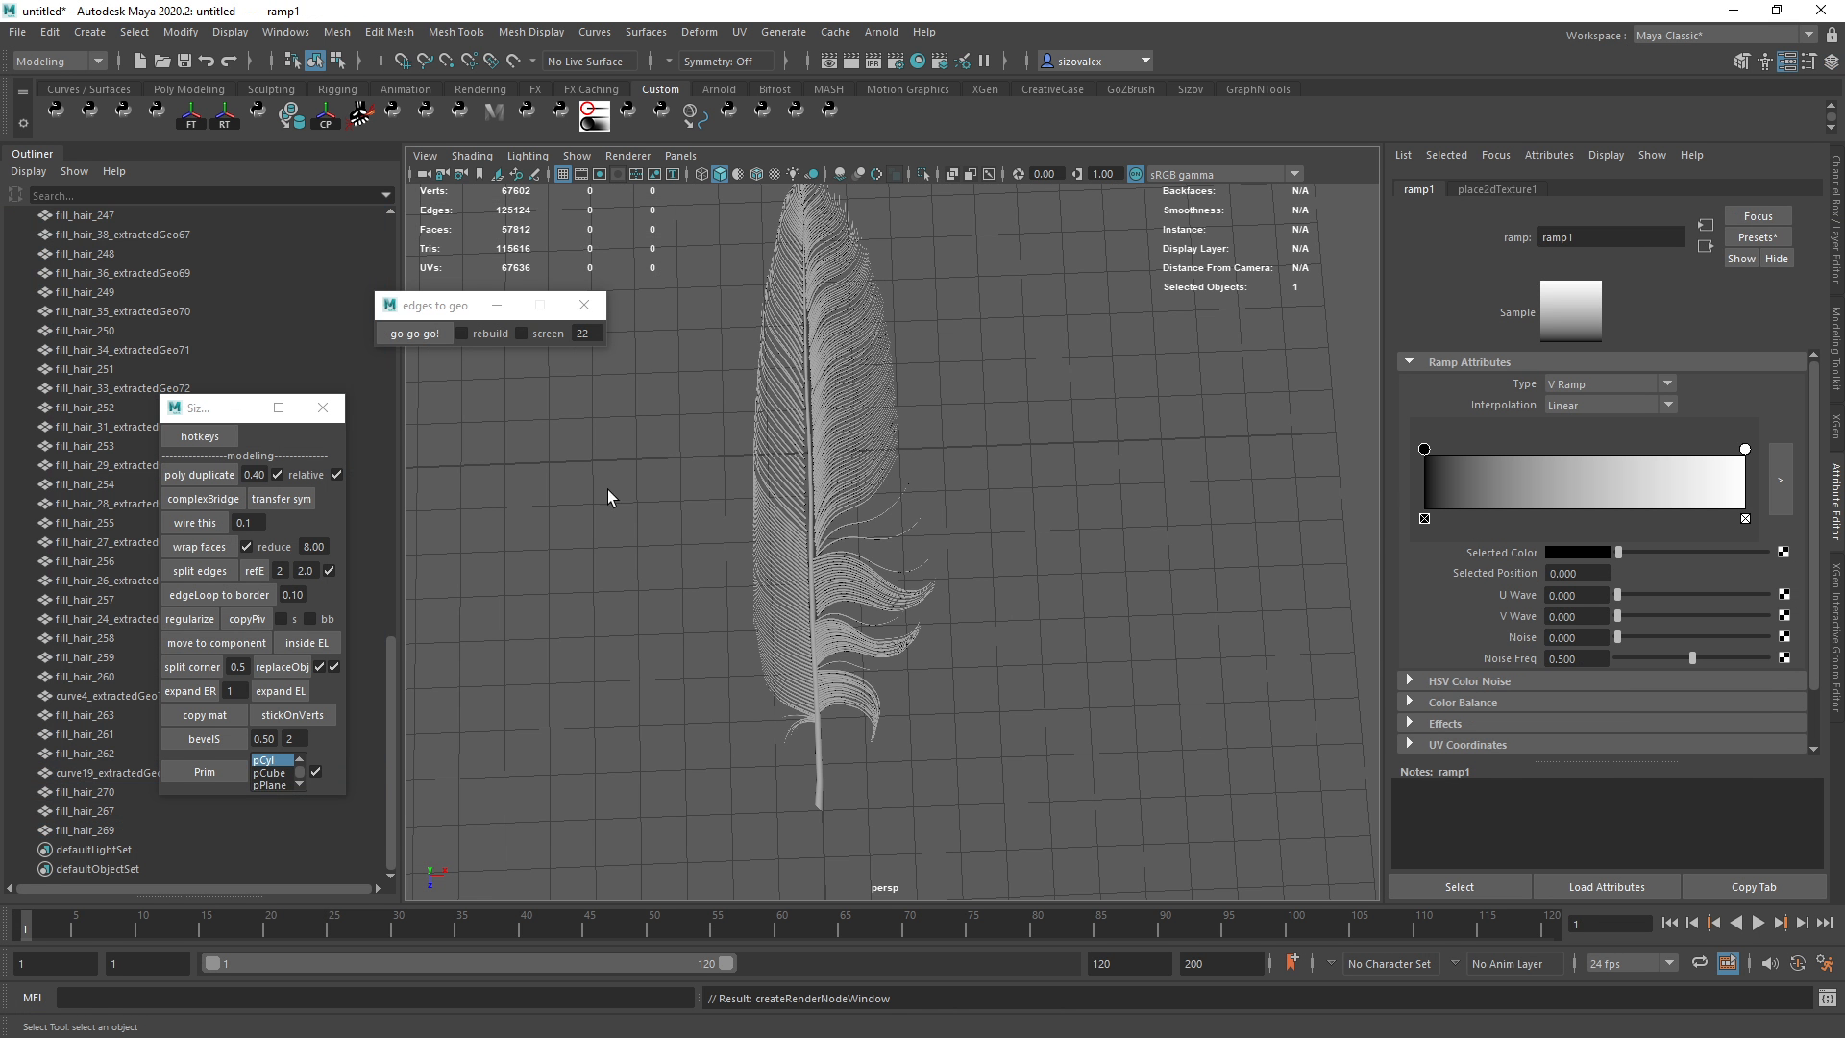
pyautogui.keyDown('alt'); pyautogui.moveTo(1212, 499); pyautogui.dragTo(886, 432); pyautogui.keyUp('alt')
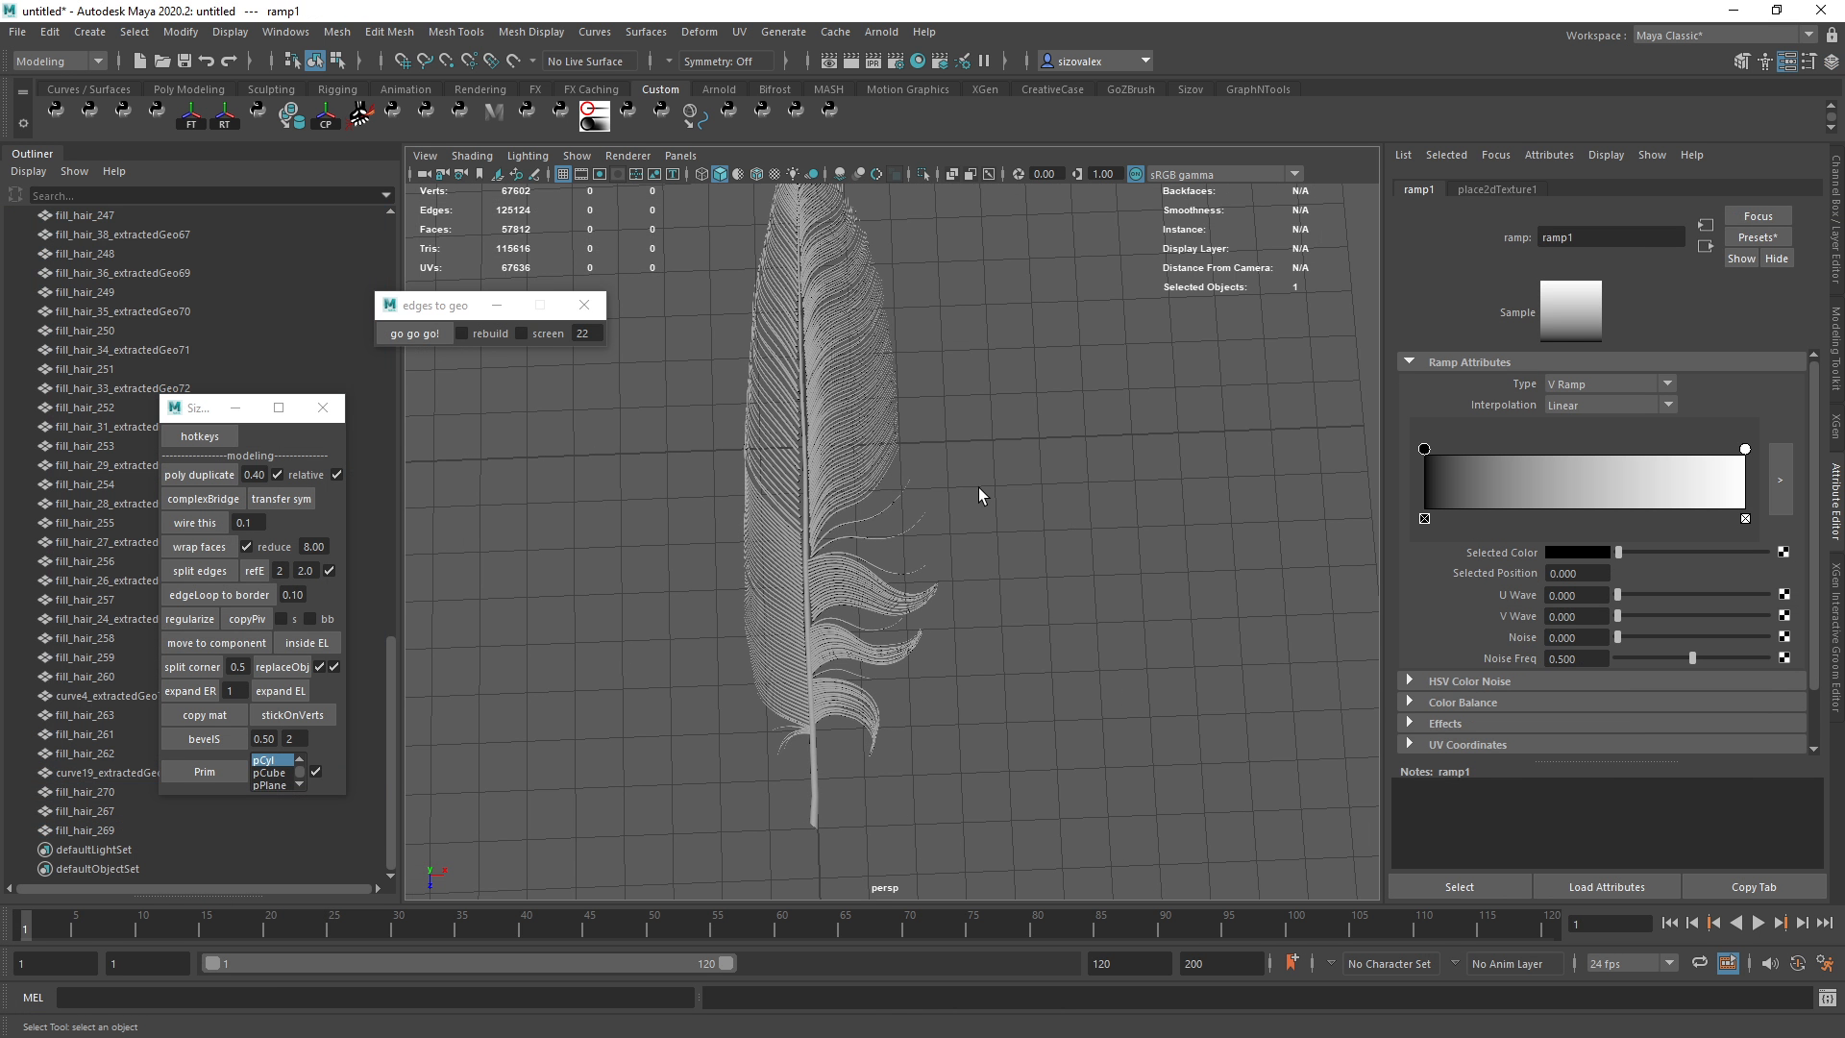
pyautogui.keyDown('alt'); pyautogui.moveTo(979, 487); pyautogui.dragTo(1112, 474); pyautogui.keyUp('alt')
pyautogui.keyDown('alt'); pyautogui.moveTo(1112, 474); pyautogui.dragTo(1023, 437, button='middle'); pyautogui.keyUp('alt')
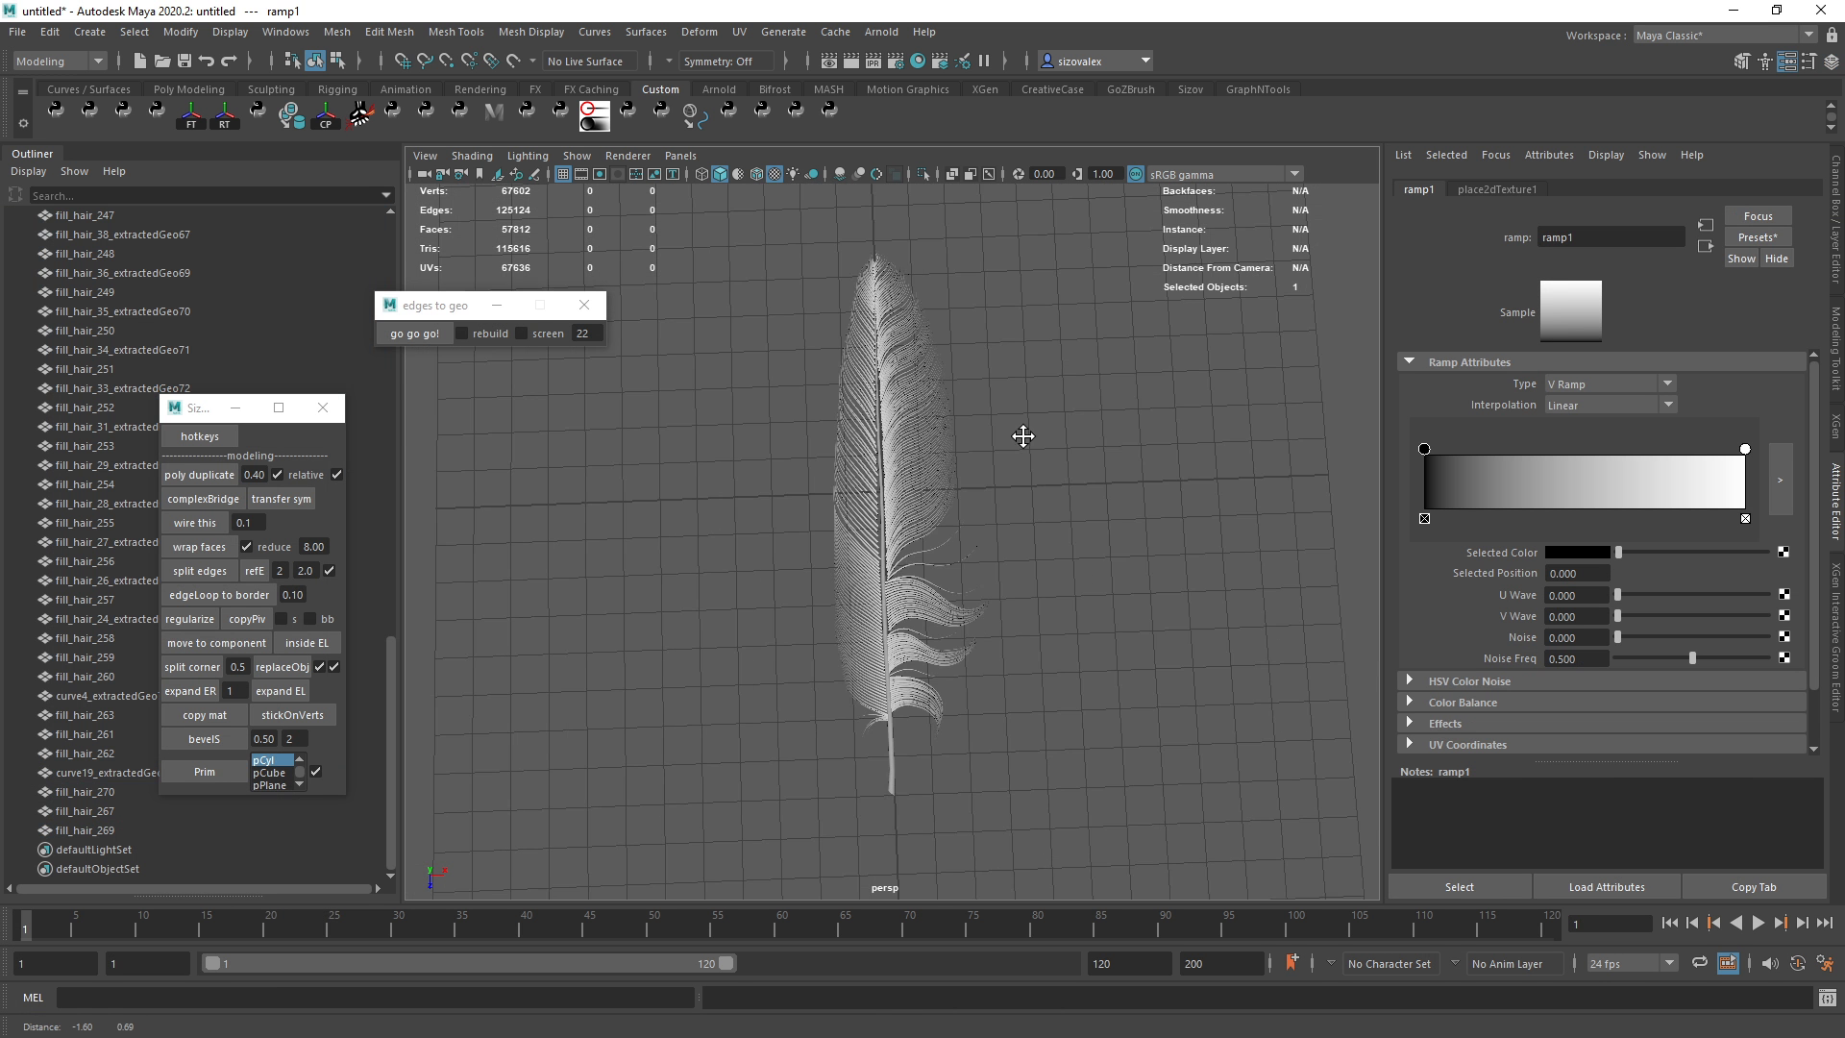
pyautogui.keyDown('alt'); pyautogui.moveTo(1023, 437); pyautogui.dragTo(1243, 531, button='right'); pyautogui.keyUp('alt')
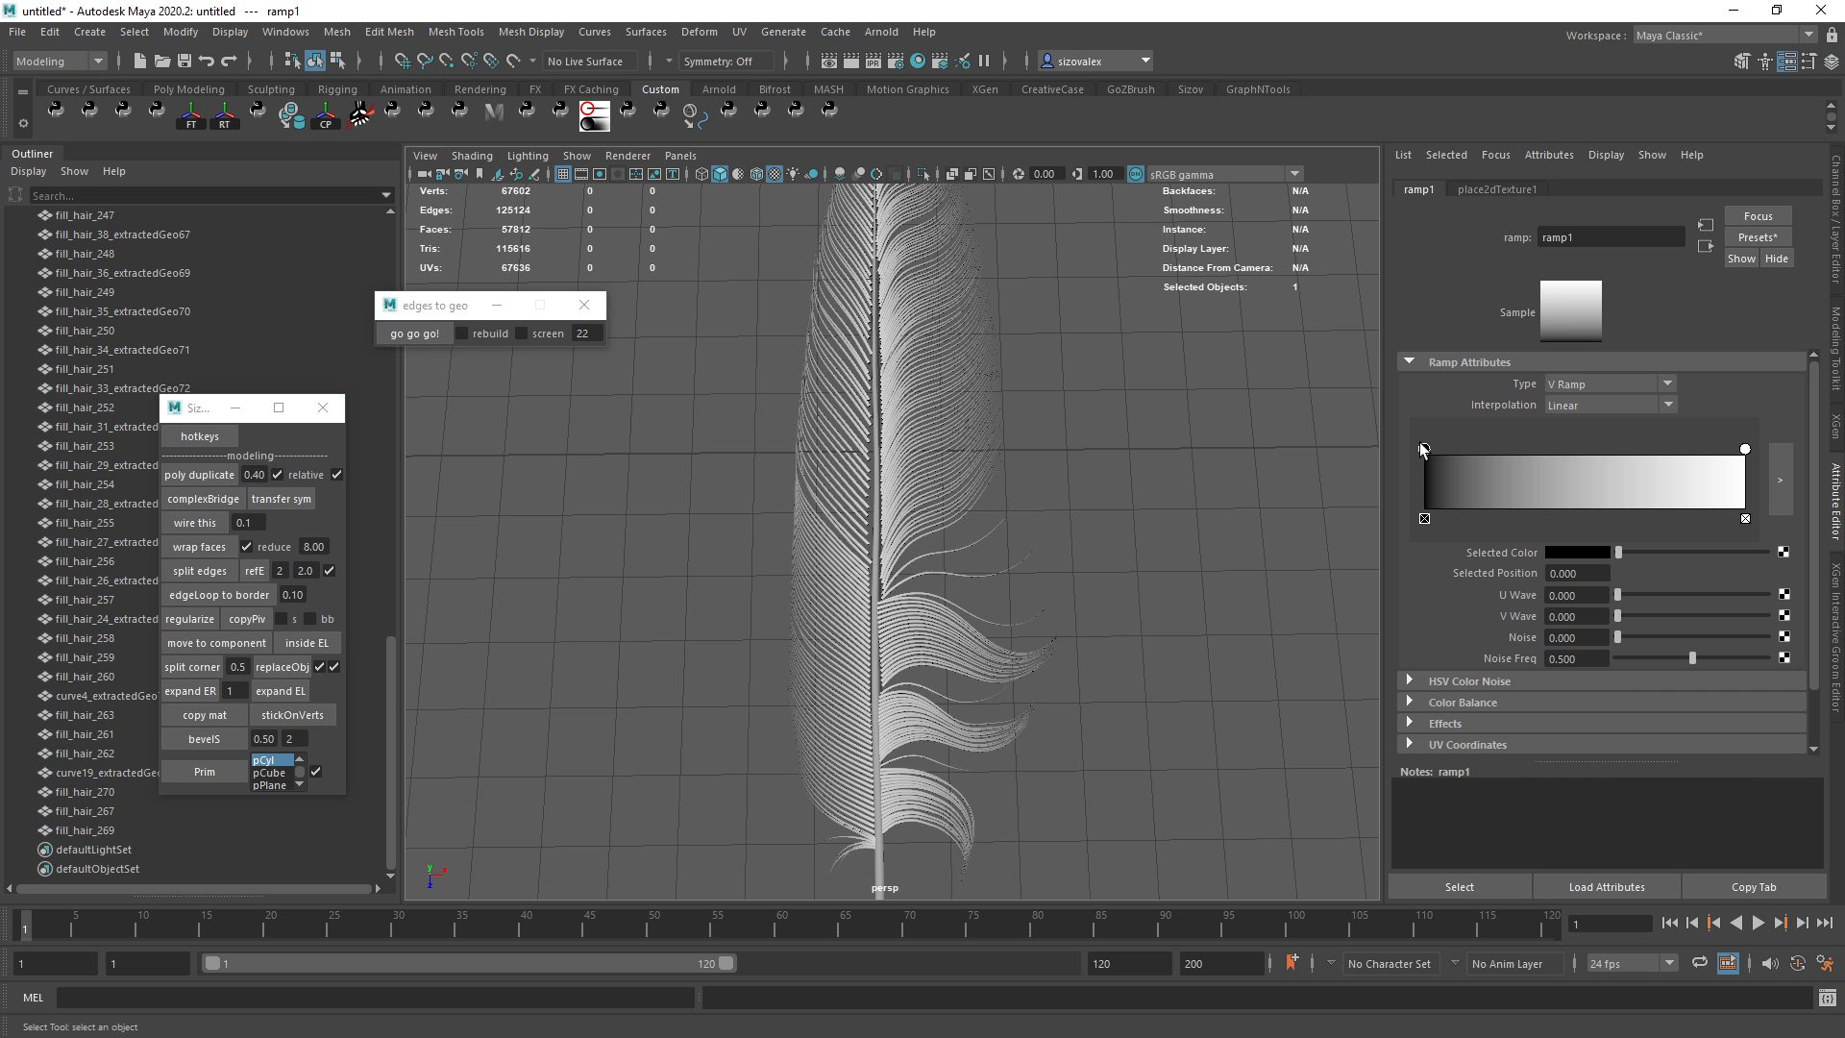
# Move the ramp's black stop to about 0.266 and change the white end stop to a dark blue.
pyautogui.moveTo(1423, 452)
pyautogui.mouseDown()
pyautogui.moveTo(1614, 454)
pyautogui.moveTo(1495, 458)
pyautogui.moveTo(1509, 452)
pyautogui.mouseUp()
pyautogui.keyDown('alt'); pyautogui.moveTo(1241, 487); pyautogui.dragTo(996, 522, button='right'); pyautogui.keyUp('alt')
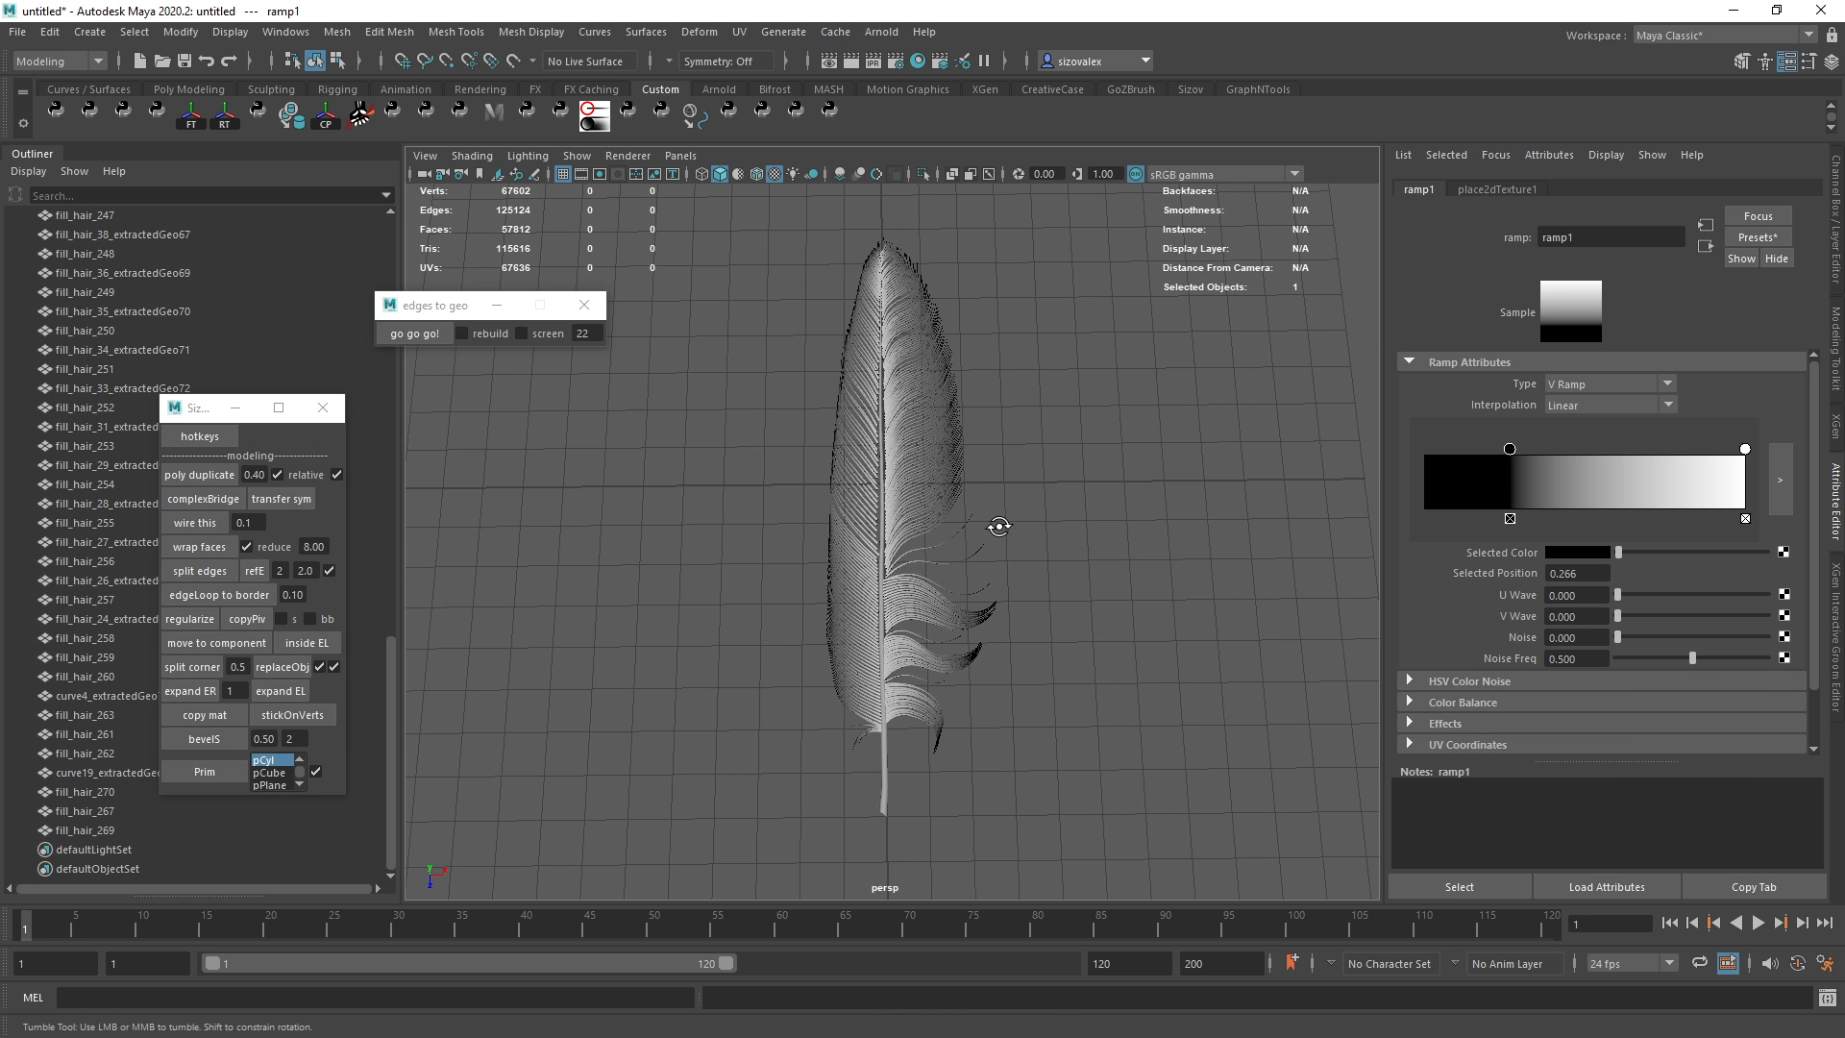
pyautogui.click(1746, 448)
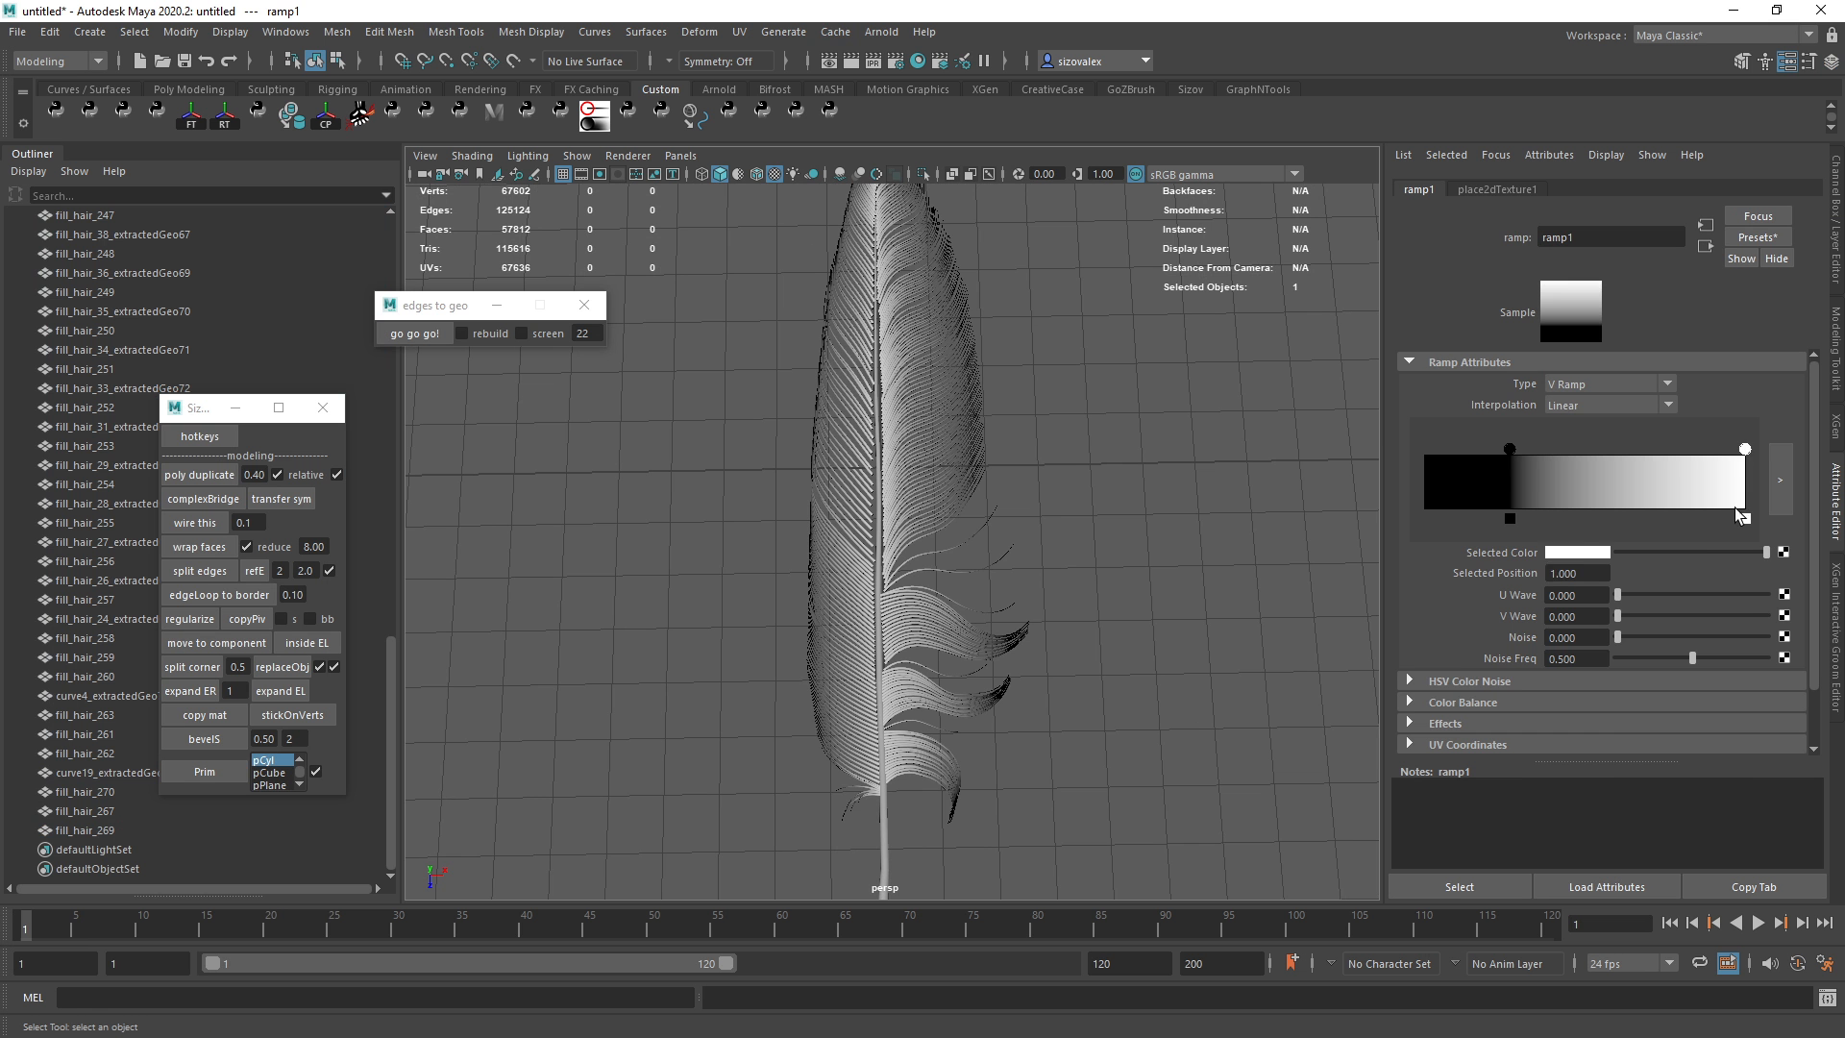
pyautogui.click(1595, 553)
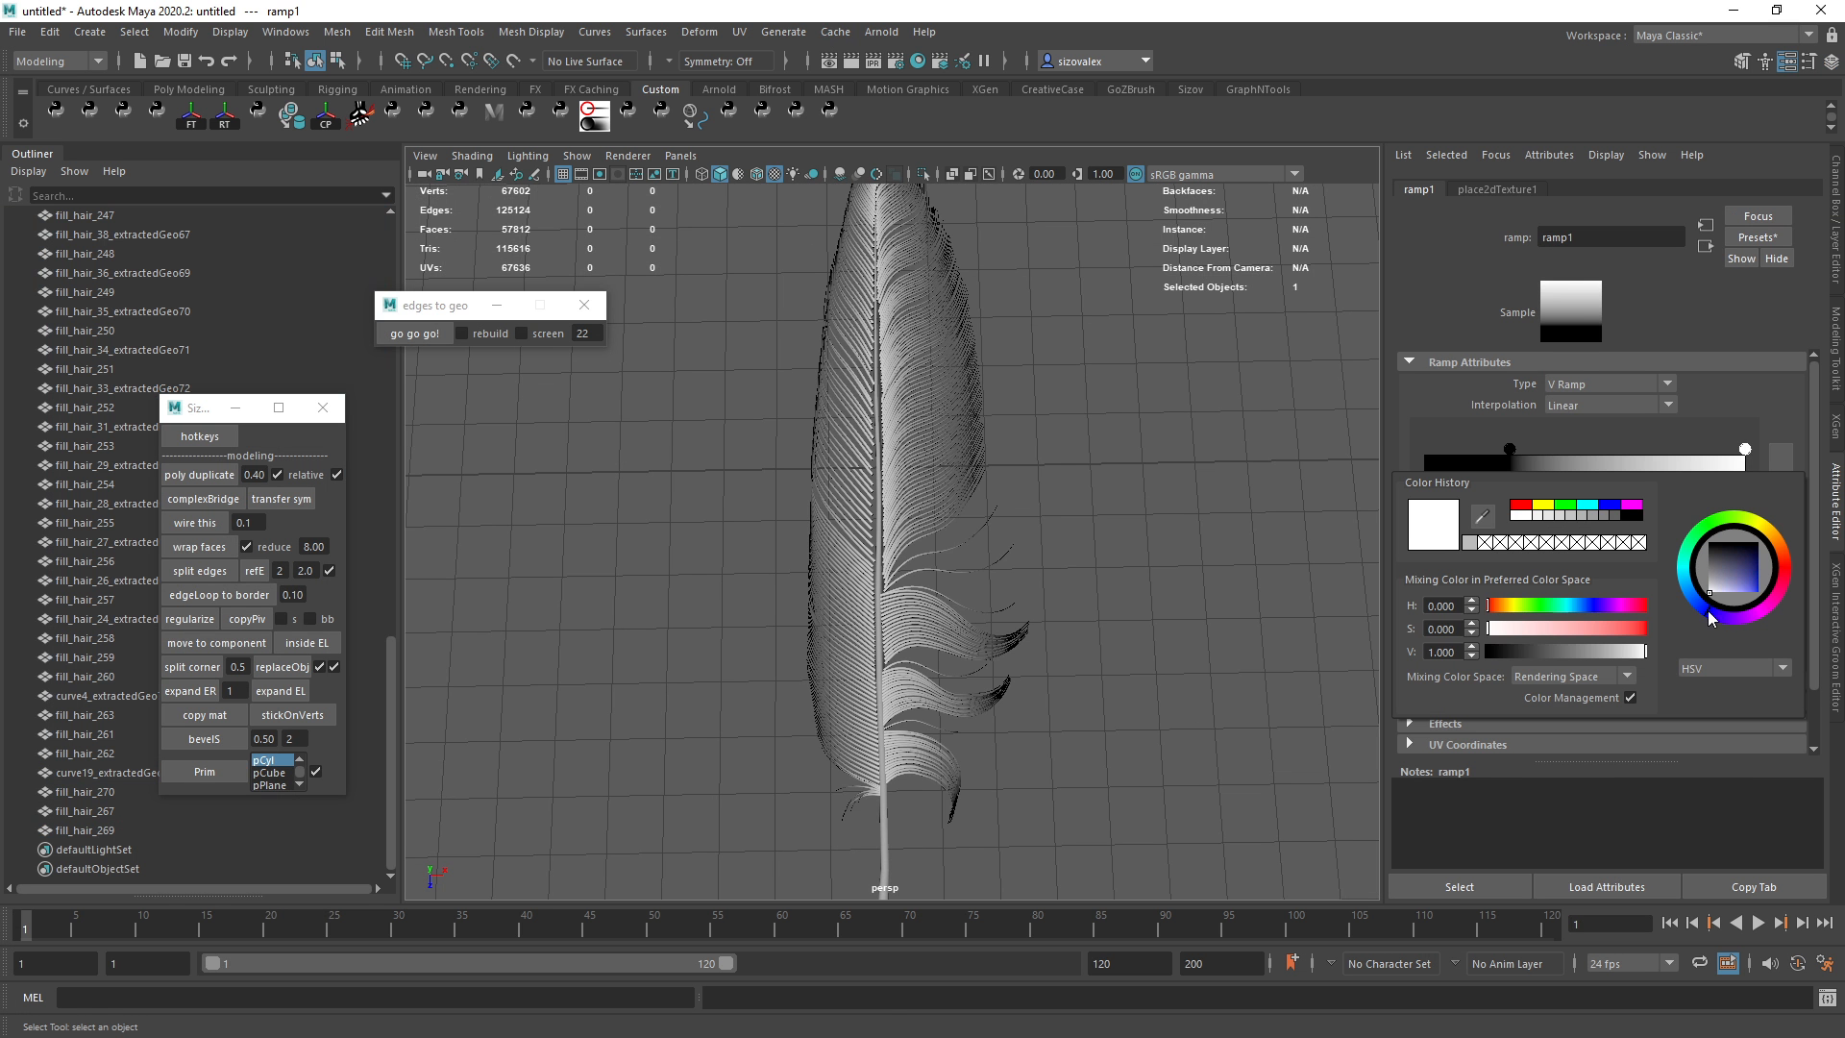
pyautogui.moveTo(1734, 579); pyautogui.dragTo(1758, 579)
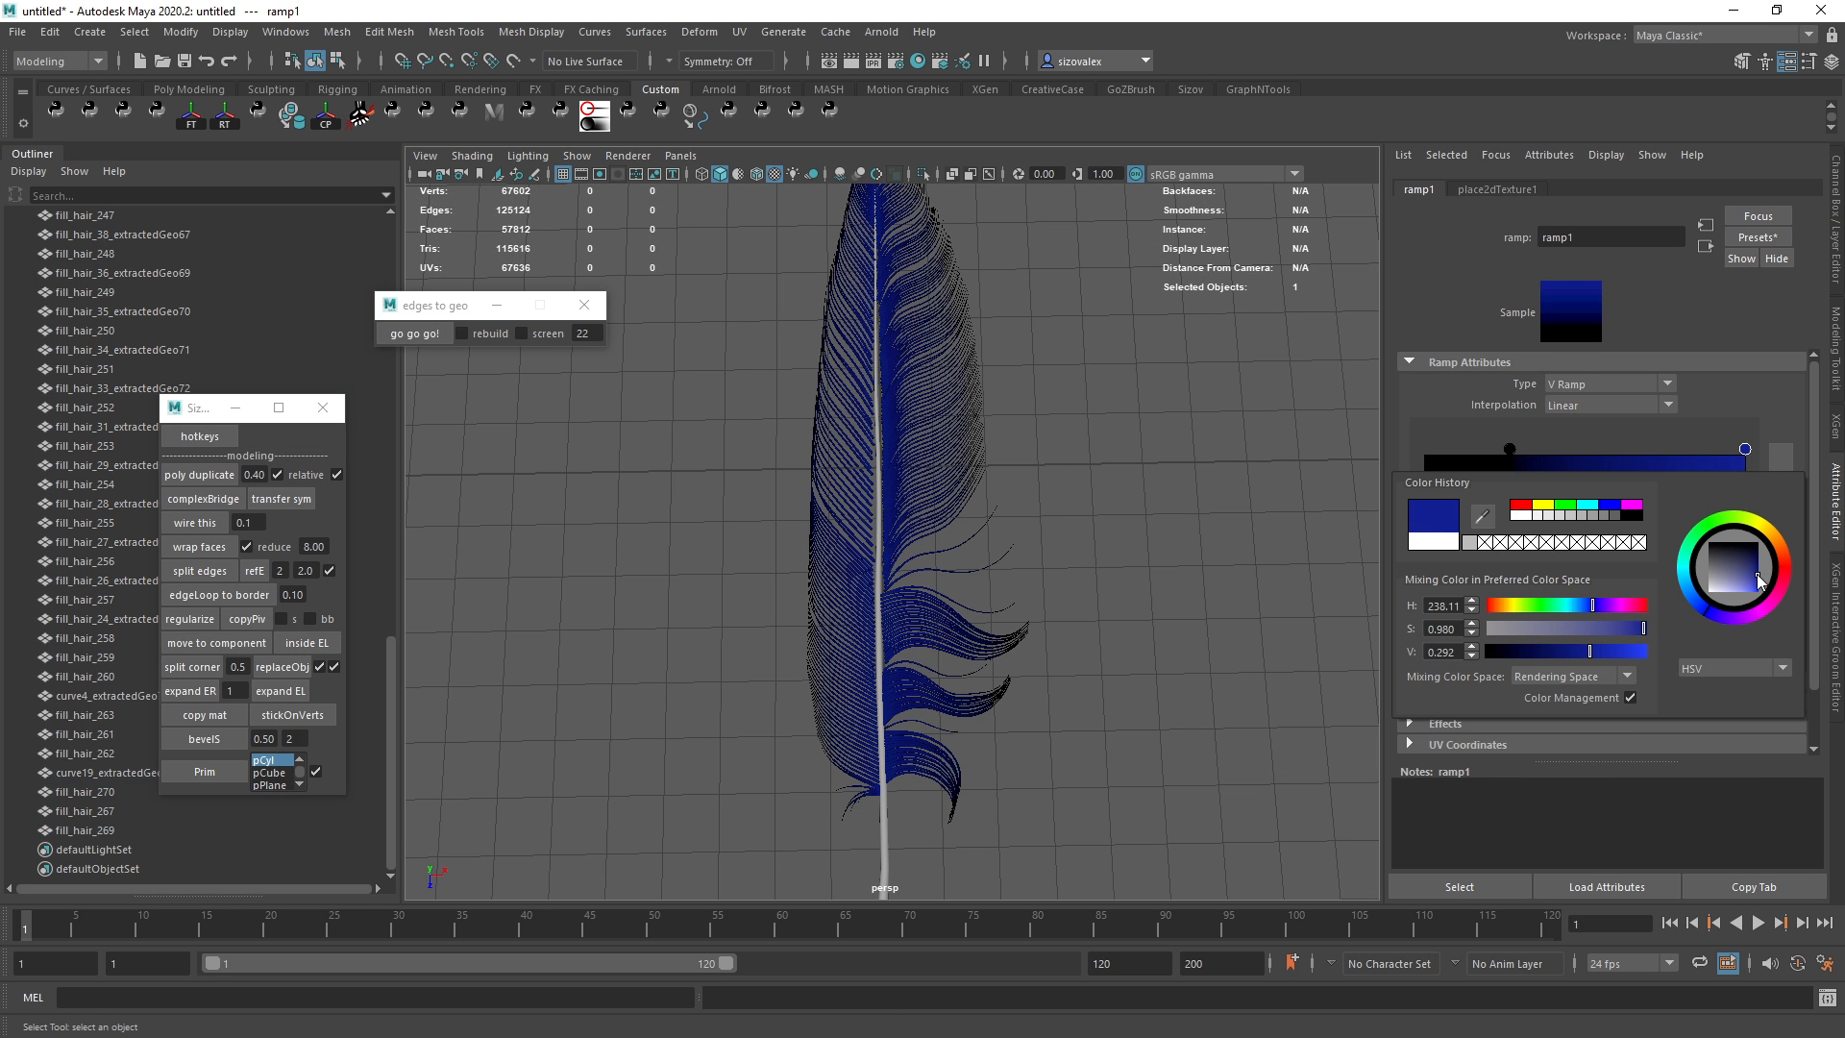
# Change the ramp's black stop to teal, placing it at position 0.263.
pyautogui.click(1512, 447)
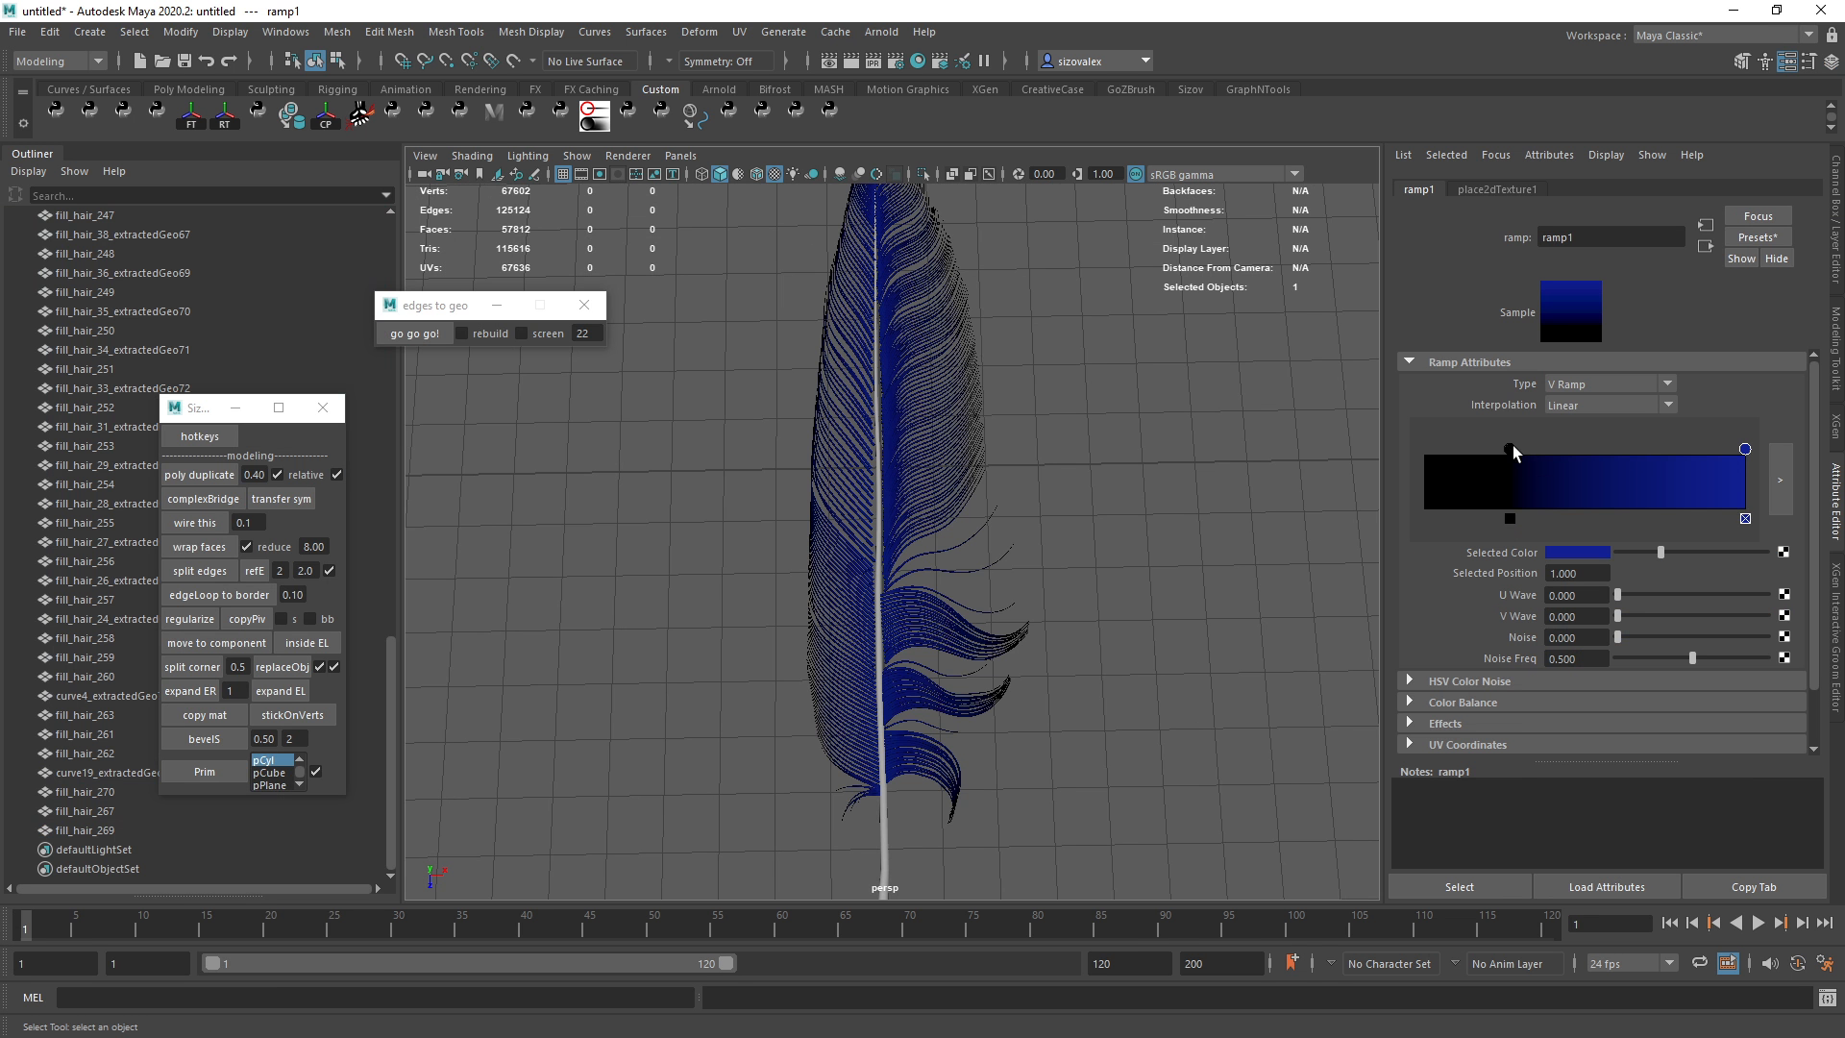
pyautogui.click(1577, 555)
pyautogui.moveTo(1694, 547); pyautogui.dragTo(1735, 582)
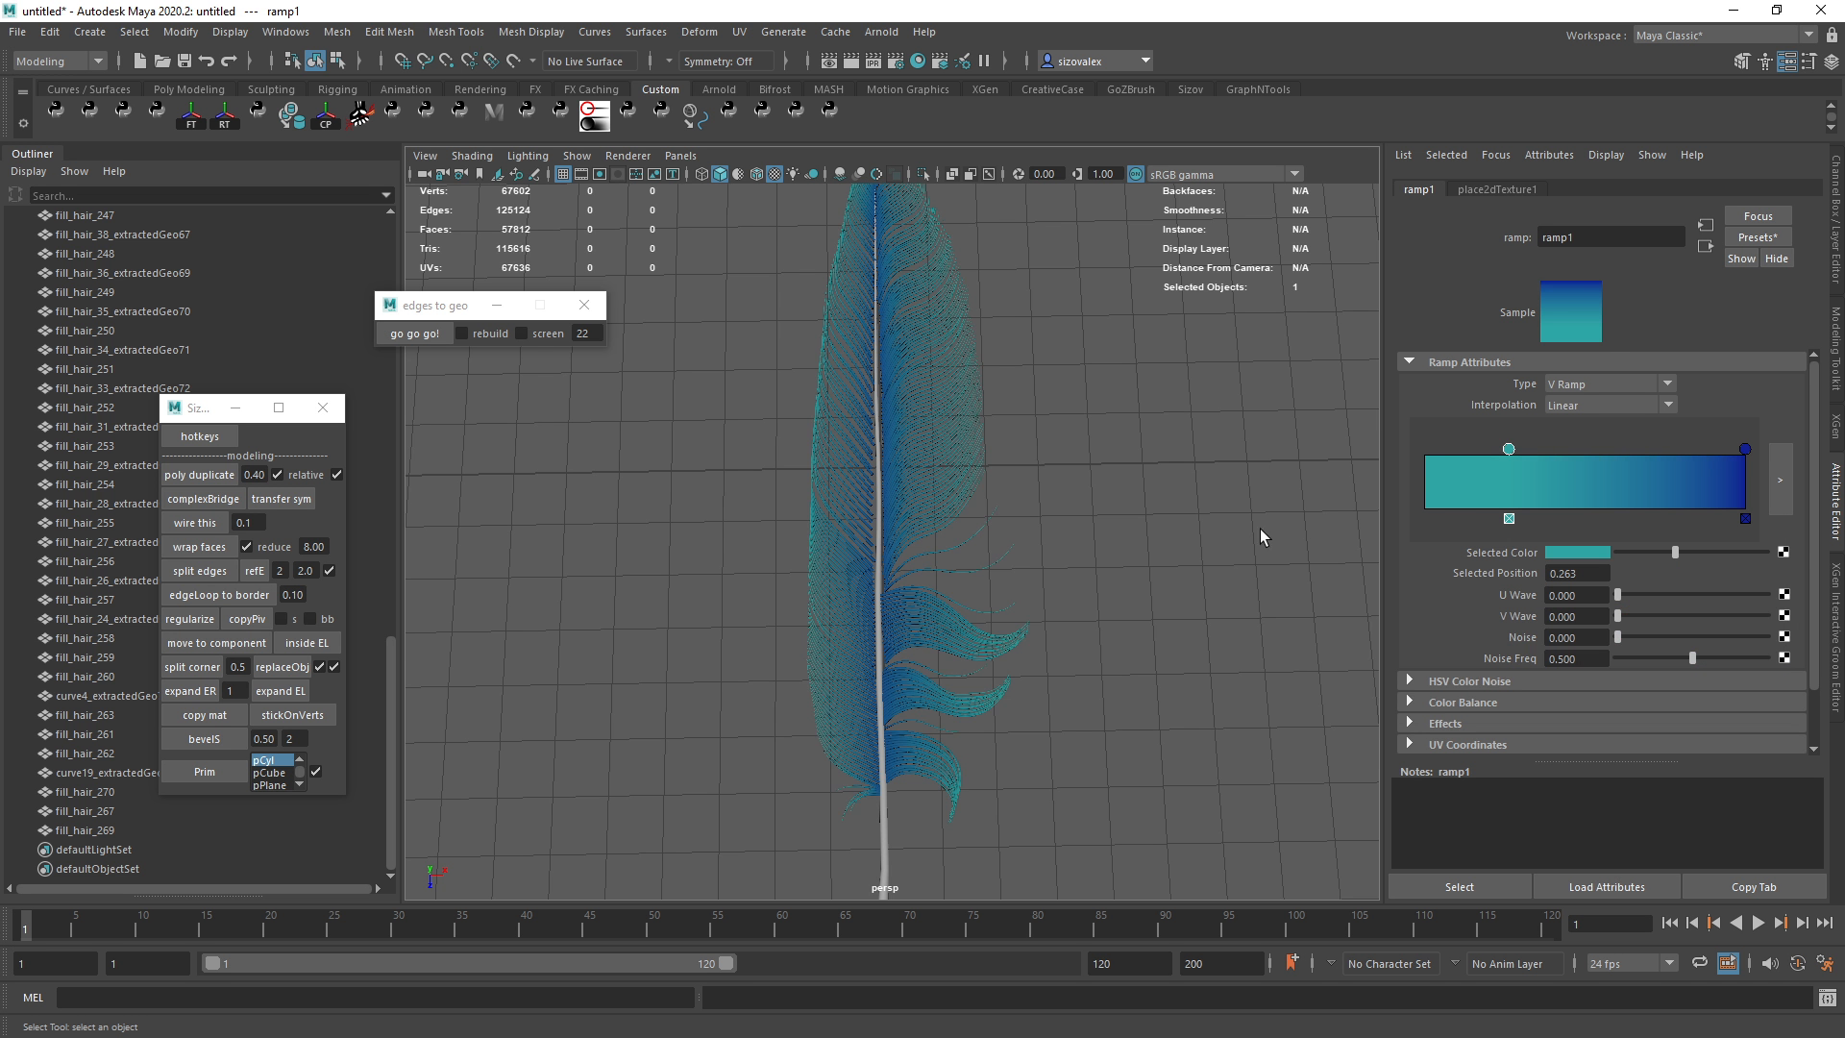
# Assign the barbs' ramp-colored Lambert material to the feather's central shaft.
pyautogui.keyDown('alt'); pyautogui.moveTo(1041, 690); pyautogui.dragTo(767, 643); pyautogui.keyUp('alt')
pyautogui.scroll(3, 766, 643)
pyautogui.click(860, 745)
pyautogui.scroll(3, 863, 488)
pyautogui.moveTo(863, 488); pyautogui.dragTo(1027, 978, button='right')
pyautogui.click(1163, 721)
pyautogui.keyDown('alt'); pyautogui.moveTo(1273, 706); pyautogui.dragTo(947, 706); pyautogui.keyUp('alt')
pyautogui.scroll(4, 1094, 729)
pyautogui.keyDown('alt'); pyautogui.moveTo(1047, 545); pyautogui.dragTo(922, 504); pyautogui.keyUp('alt')
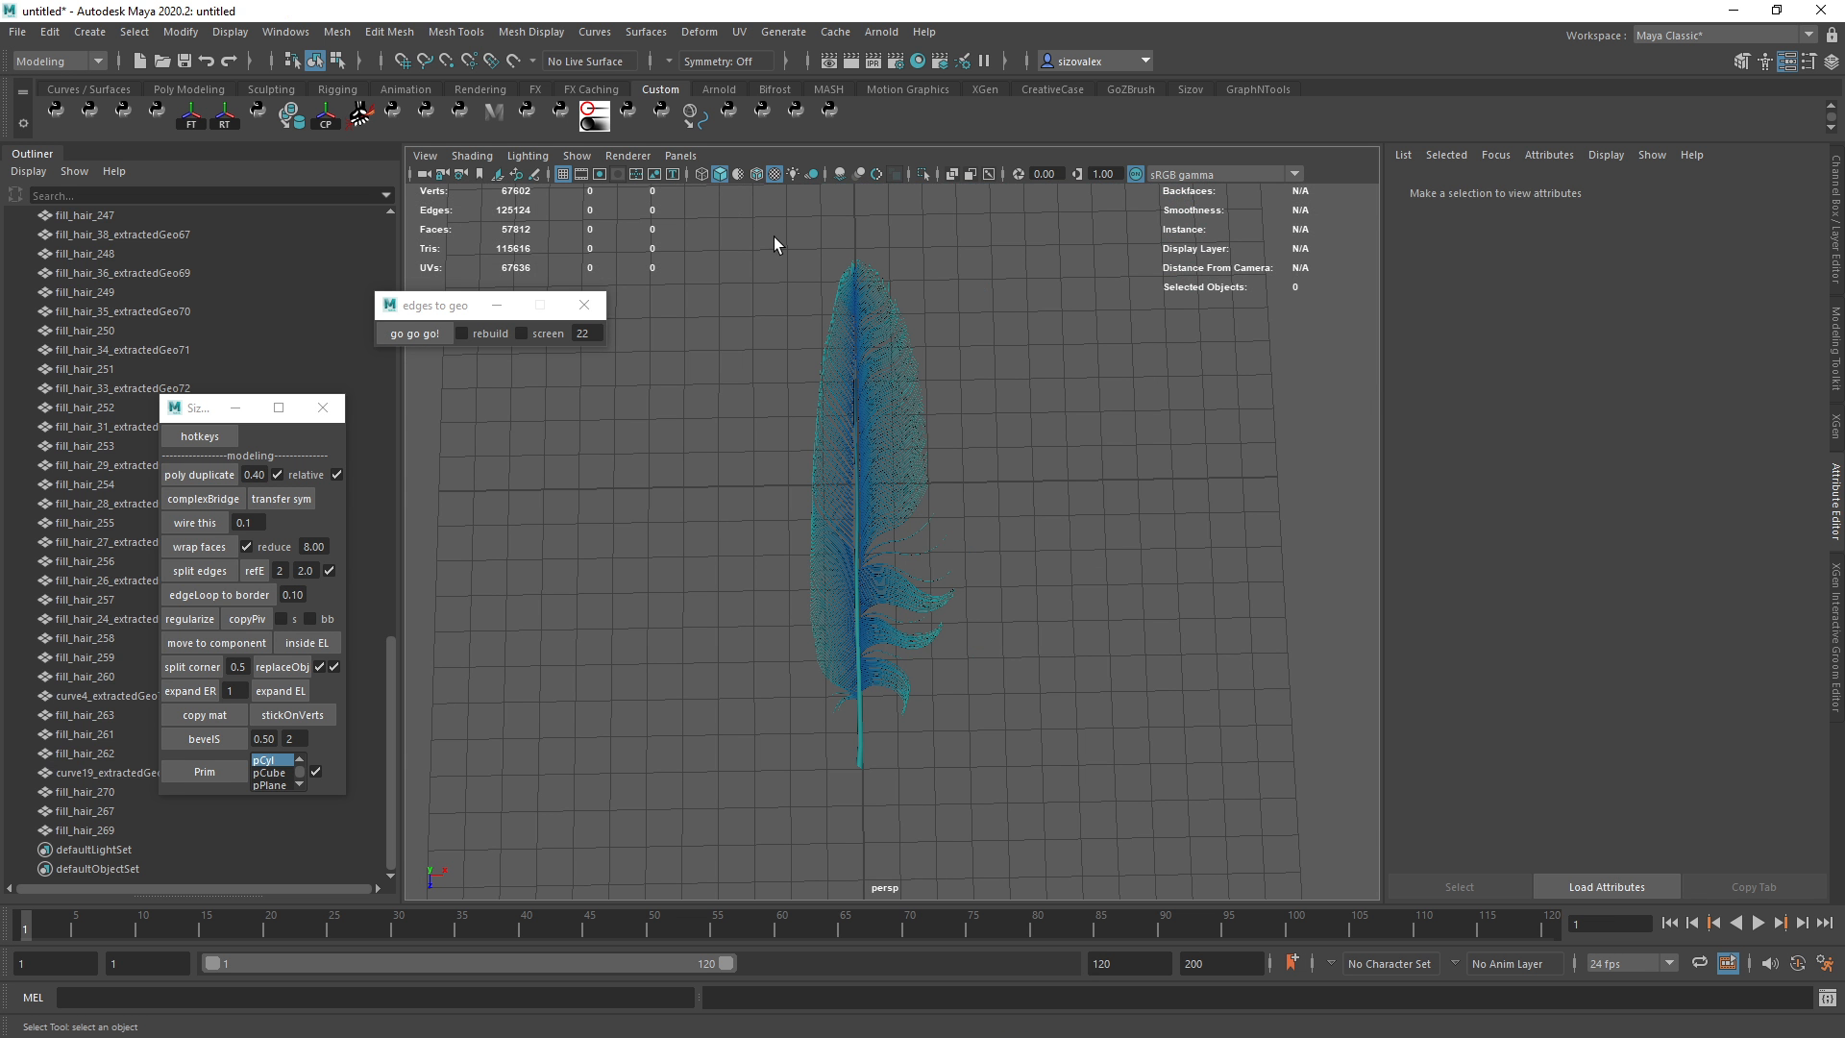
# Select all loose pieces from fill_hair_01 to fill_hair_269 and parent them under the Feather group.
pyautogui.moveTo(764, 241); pyautogui.dragTo(1135, 865)
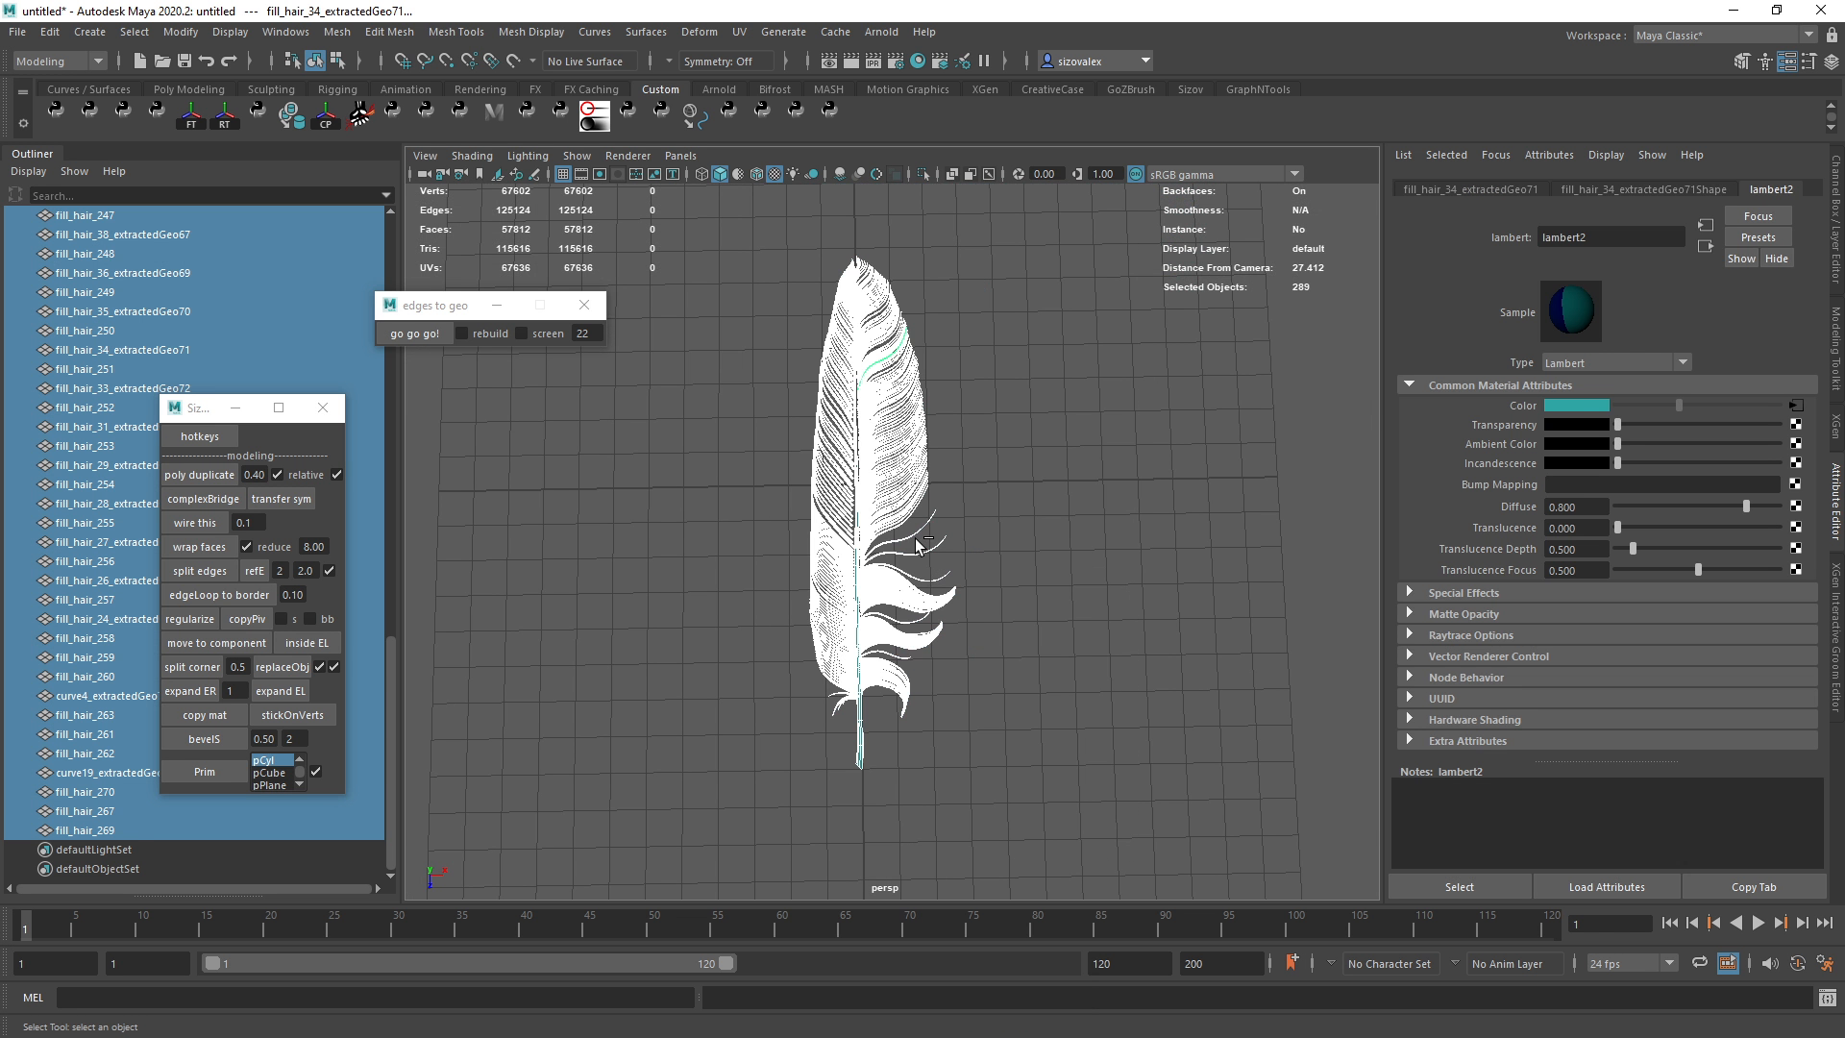
pyautogui.click(119, 831)
pyautogui.scroll(20, 147, 333)
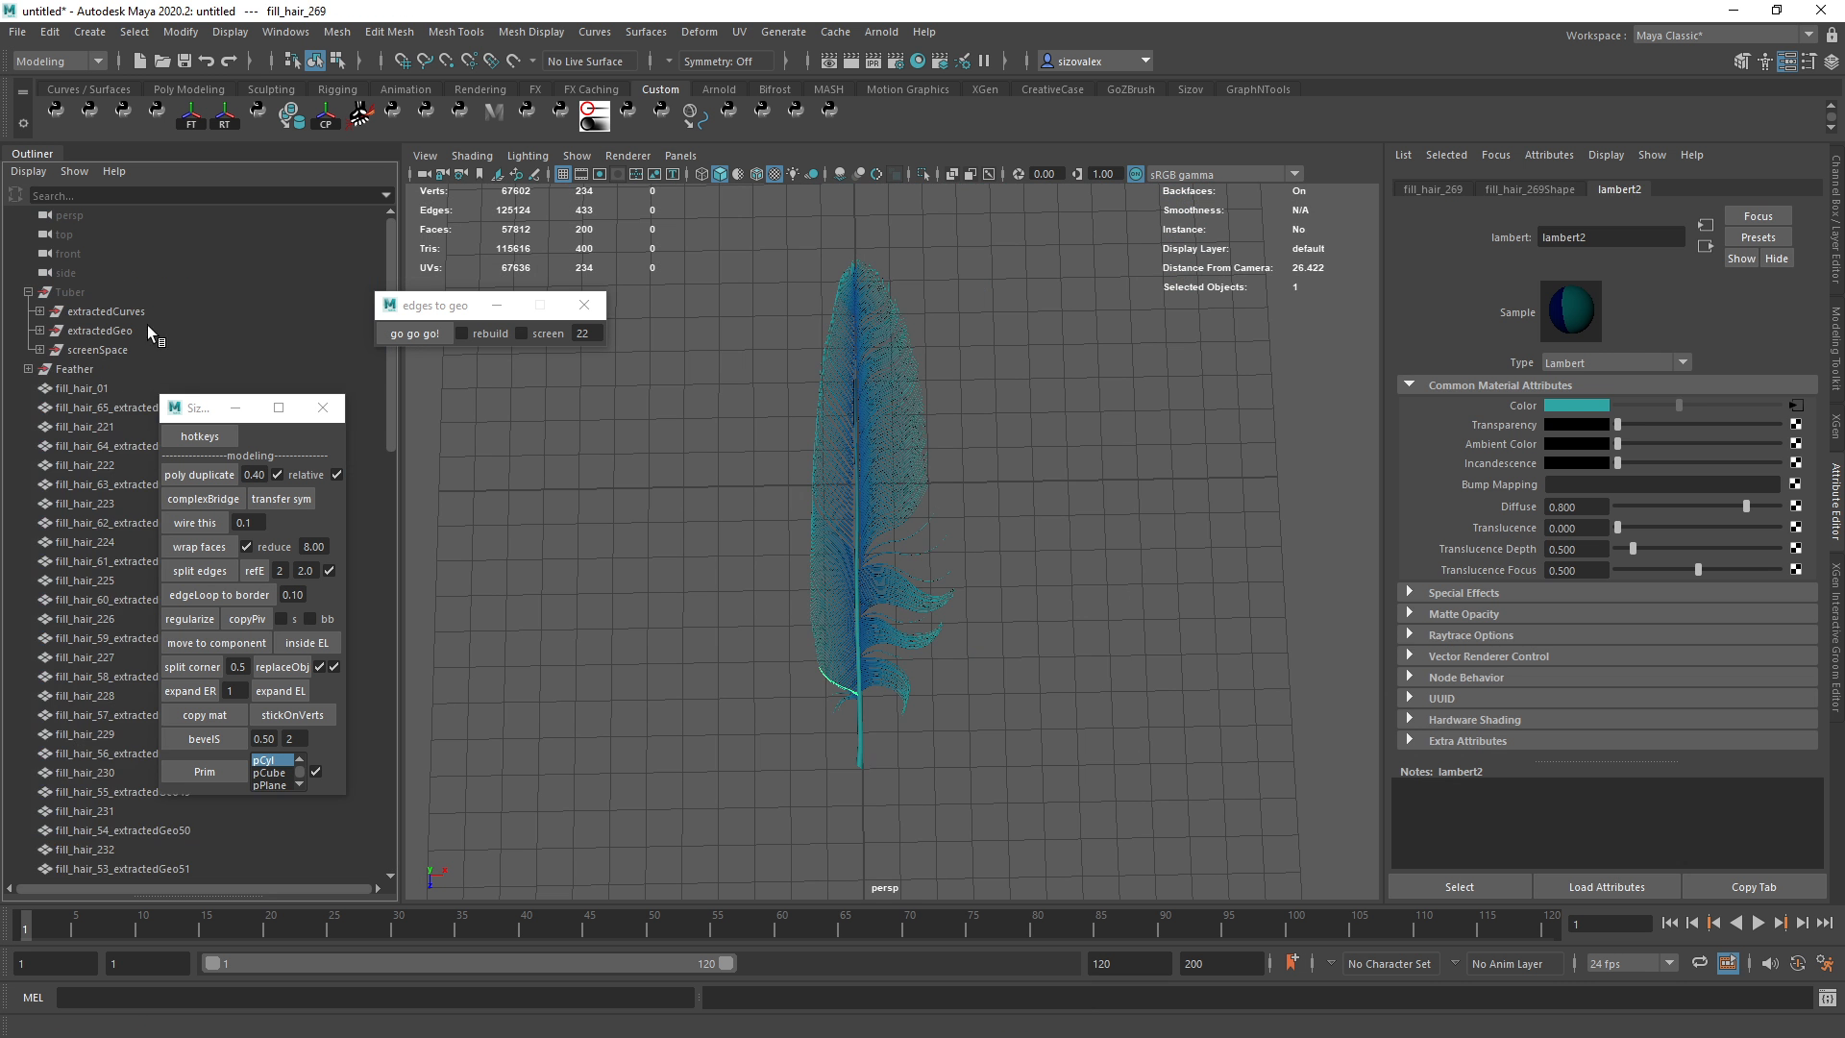
pyautogui.keyDown('shift'); pyautogui.click(90, 389); pyautogui.keyUp('shift')
pyautogui.keyDown('ctrl'); pyautogui.click(80, 371); pyautogui.keyUp('ctrl')
pyautogui.press('p')
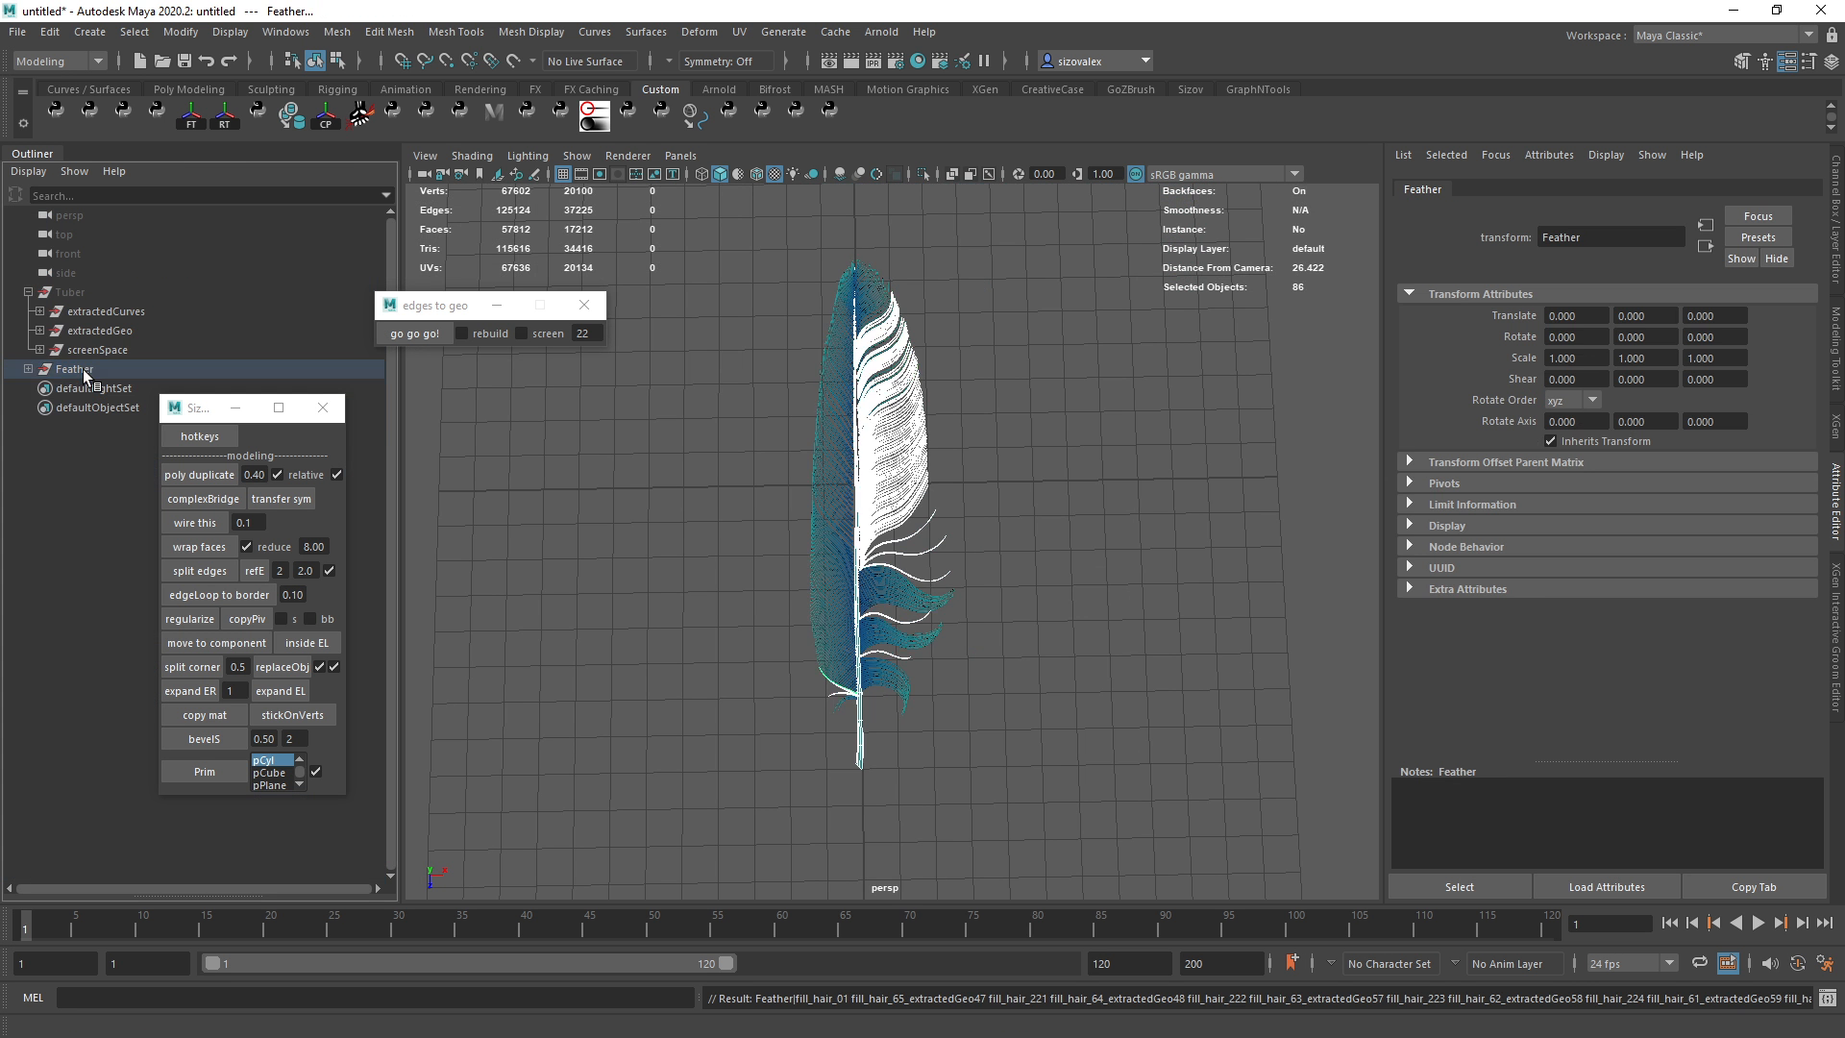
# Duplicate the Feather group and hide the original.
pyautogui.click(84, 372)
pyautogui.hotkey('ctrl', 'd')
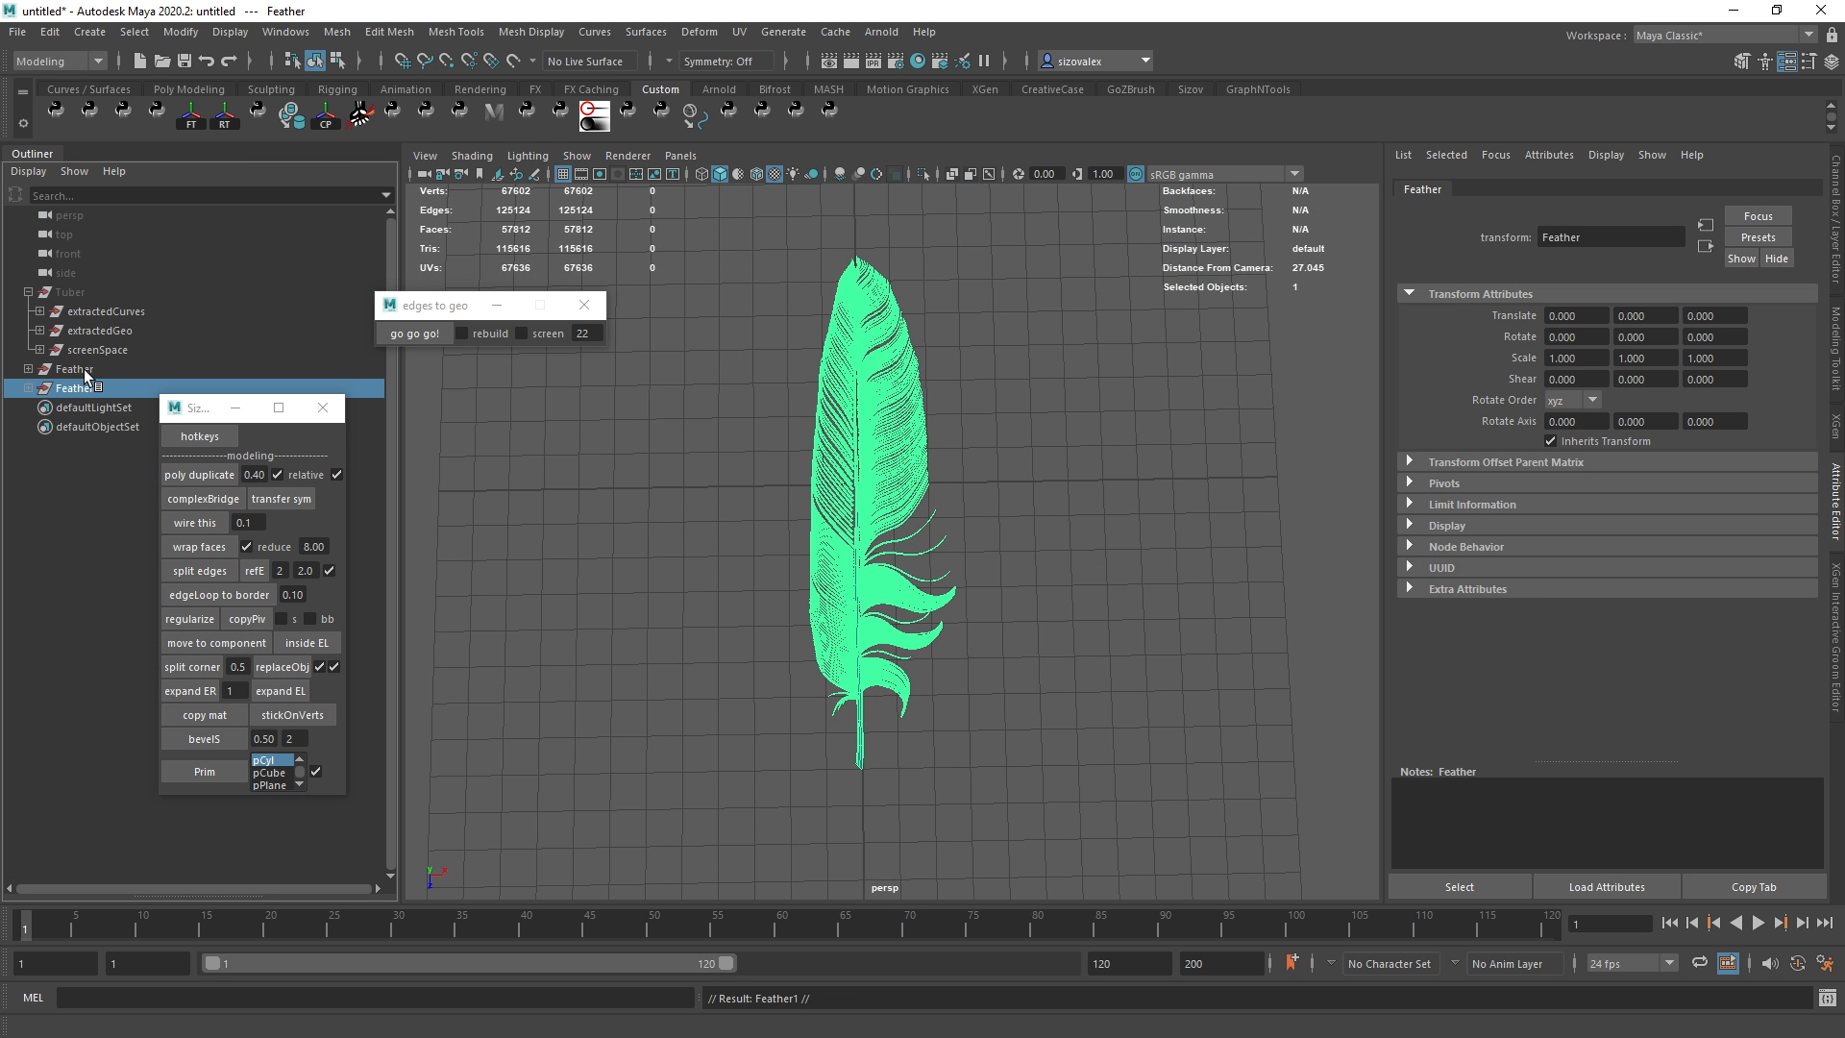
pyautogui.hotkey('ctrl', 'h')
# Combine all pieces of the duplicated Feather1 group into a single mesh and delete the construction history.
pyautogui.click(91, 388)
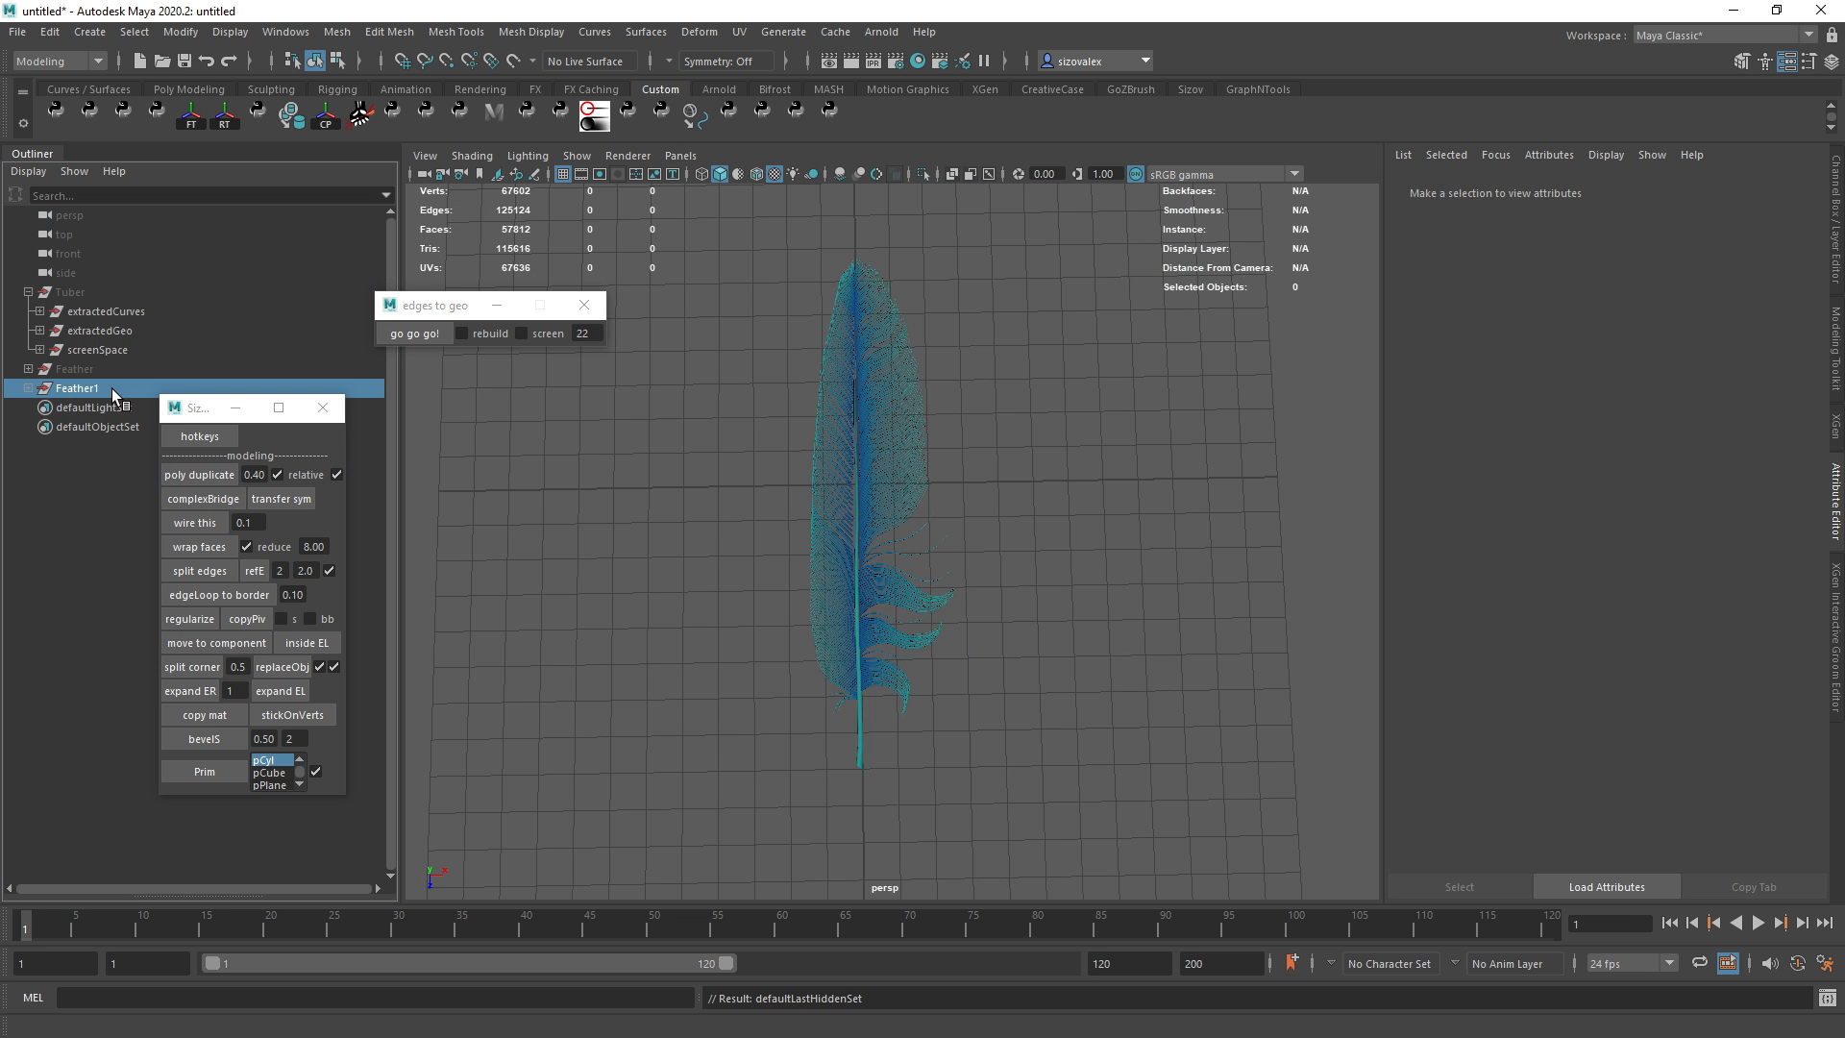
pyautogui.moveTo(956, 519); pyautogui.dragTo(949, 905, button='right')
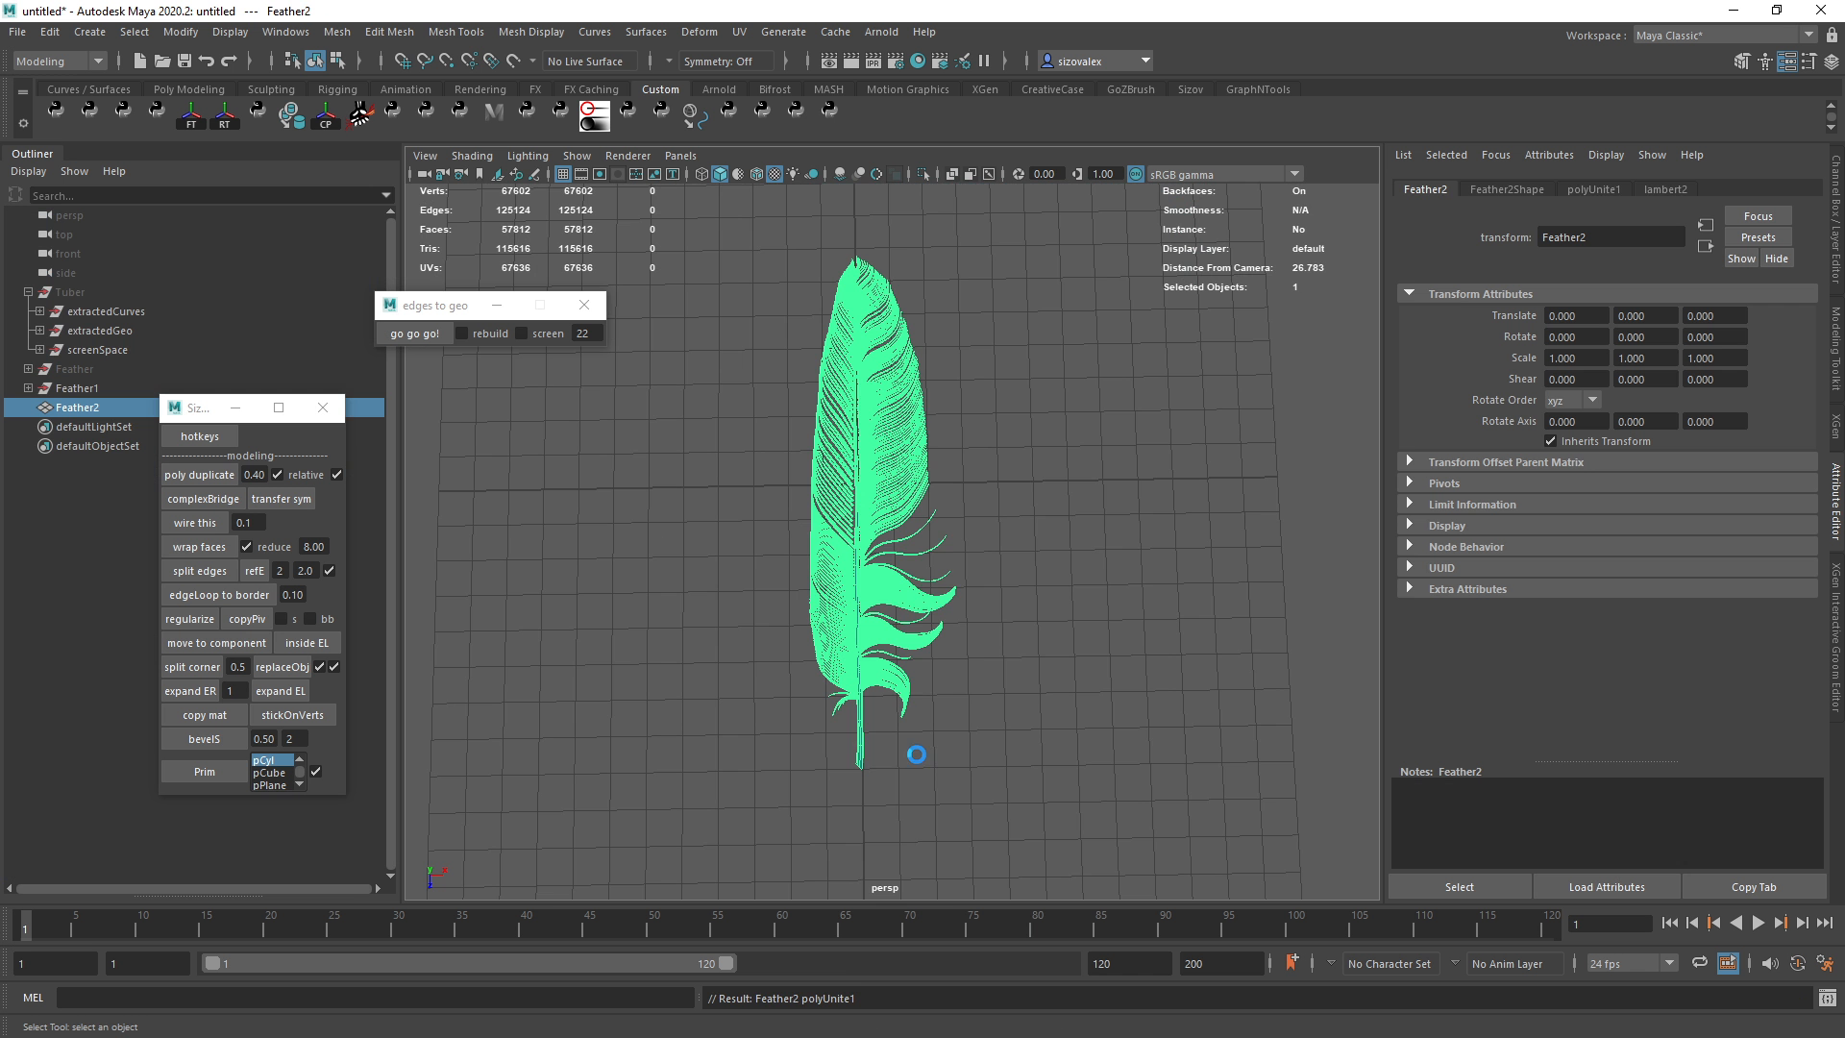
pyautogui.keyDown('alt'); pyautogui.moveTo(793, 620); pyautogui.dragTo(855, 601); pyautogui.keyUp('alt')
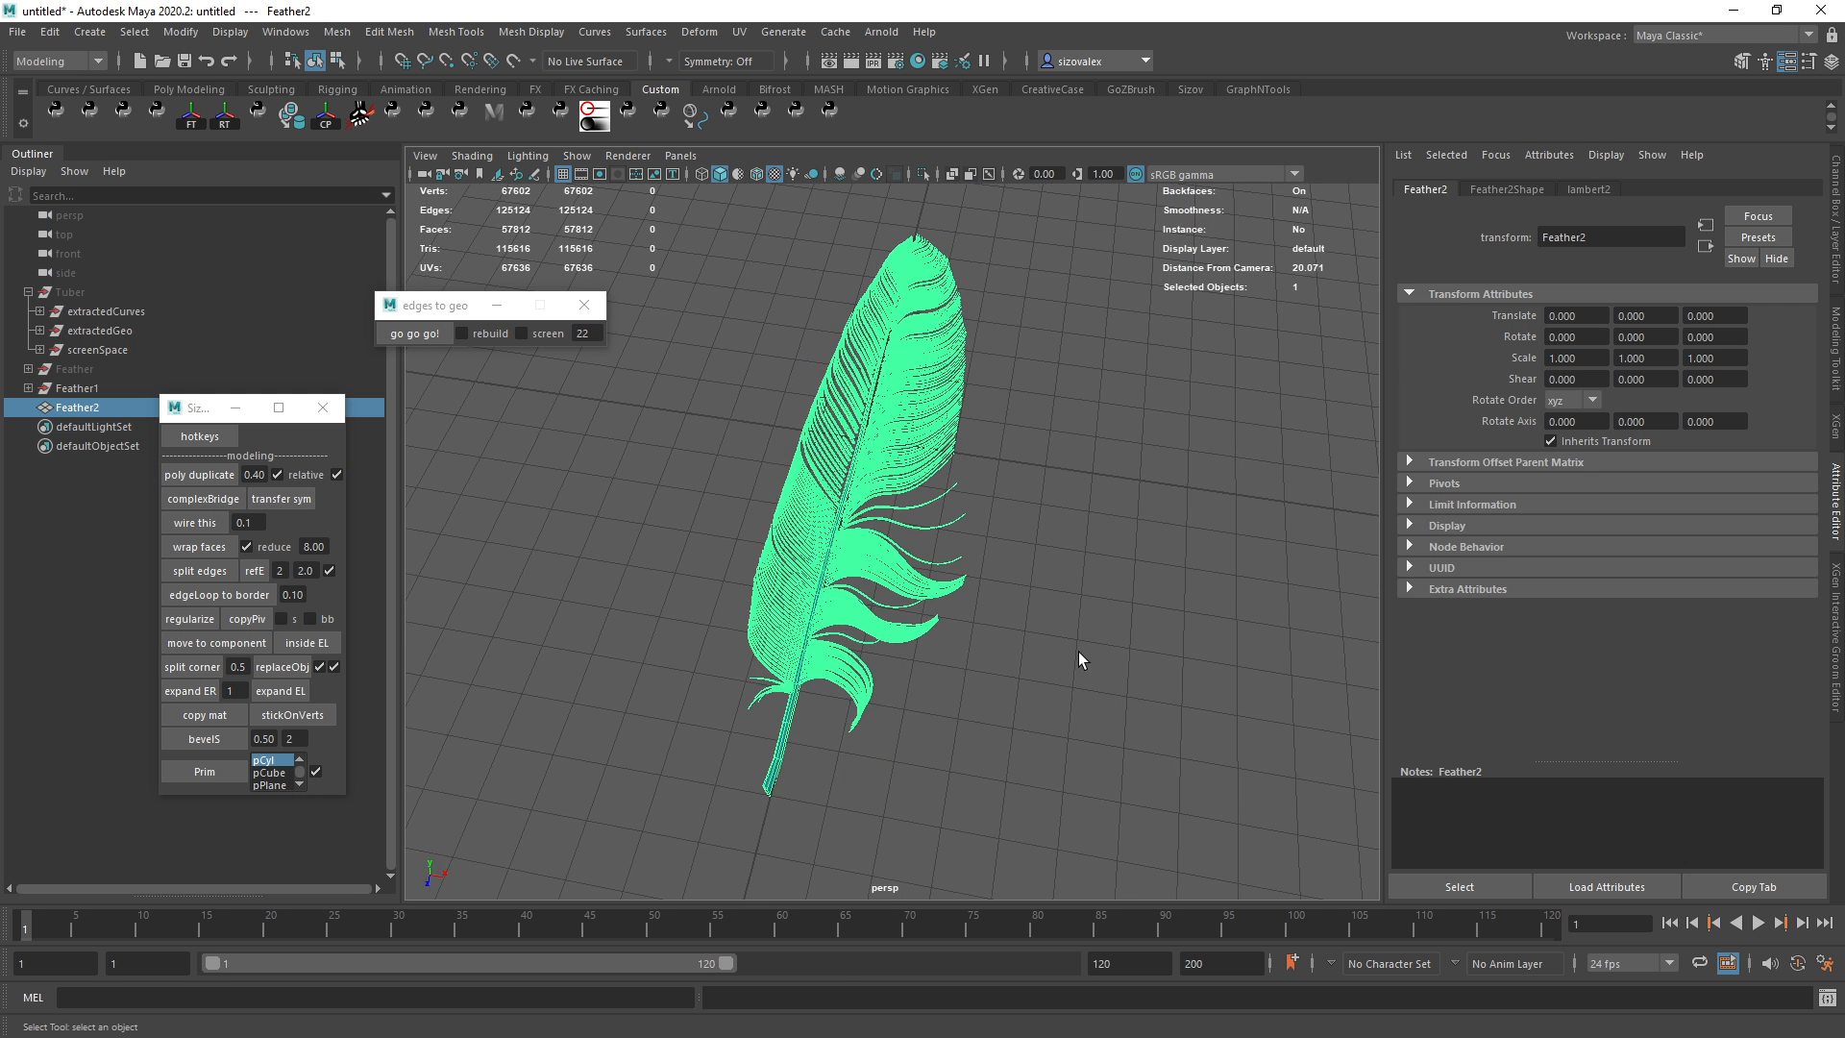
pyautogui.click(1078, 652)
pyautogui.keyDown('alt'); pyautogui.moveTo(1005, 644); pyautogui.dragTo(930, 646); pyautogui.keyUp('alt')
pyautogui.keyDown('alt'); pyautogui.moveTo(930, 646); pyautogui.dragTo(1084, 521, button='right'); pyautogui.keyUp('alt')
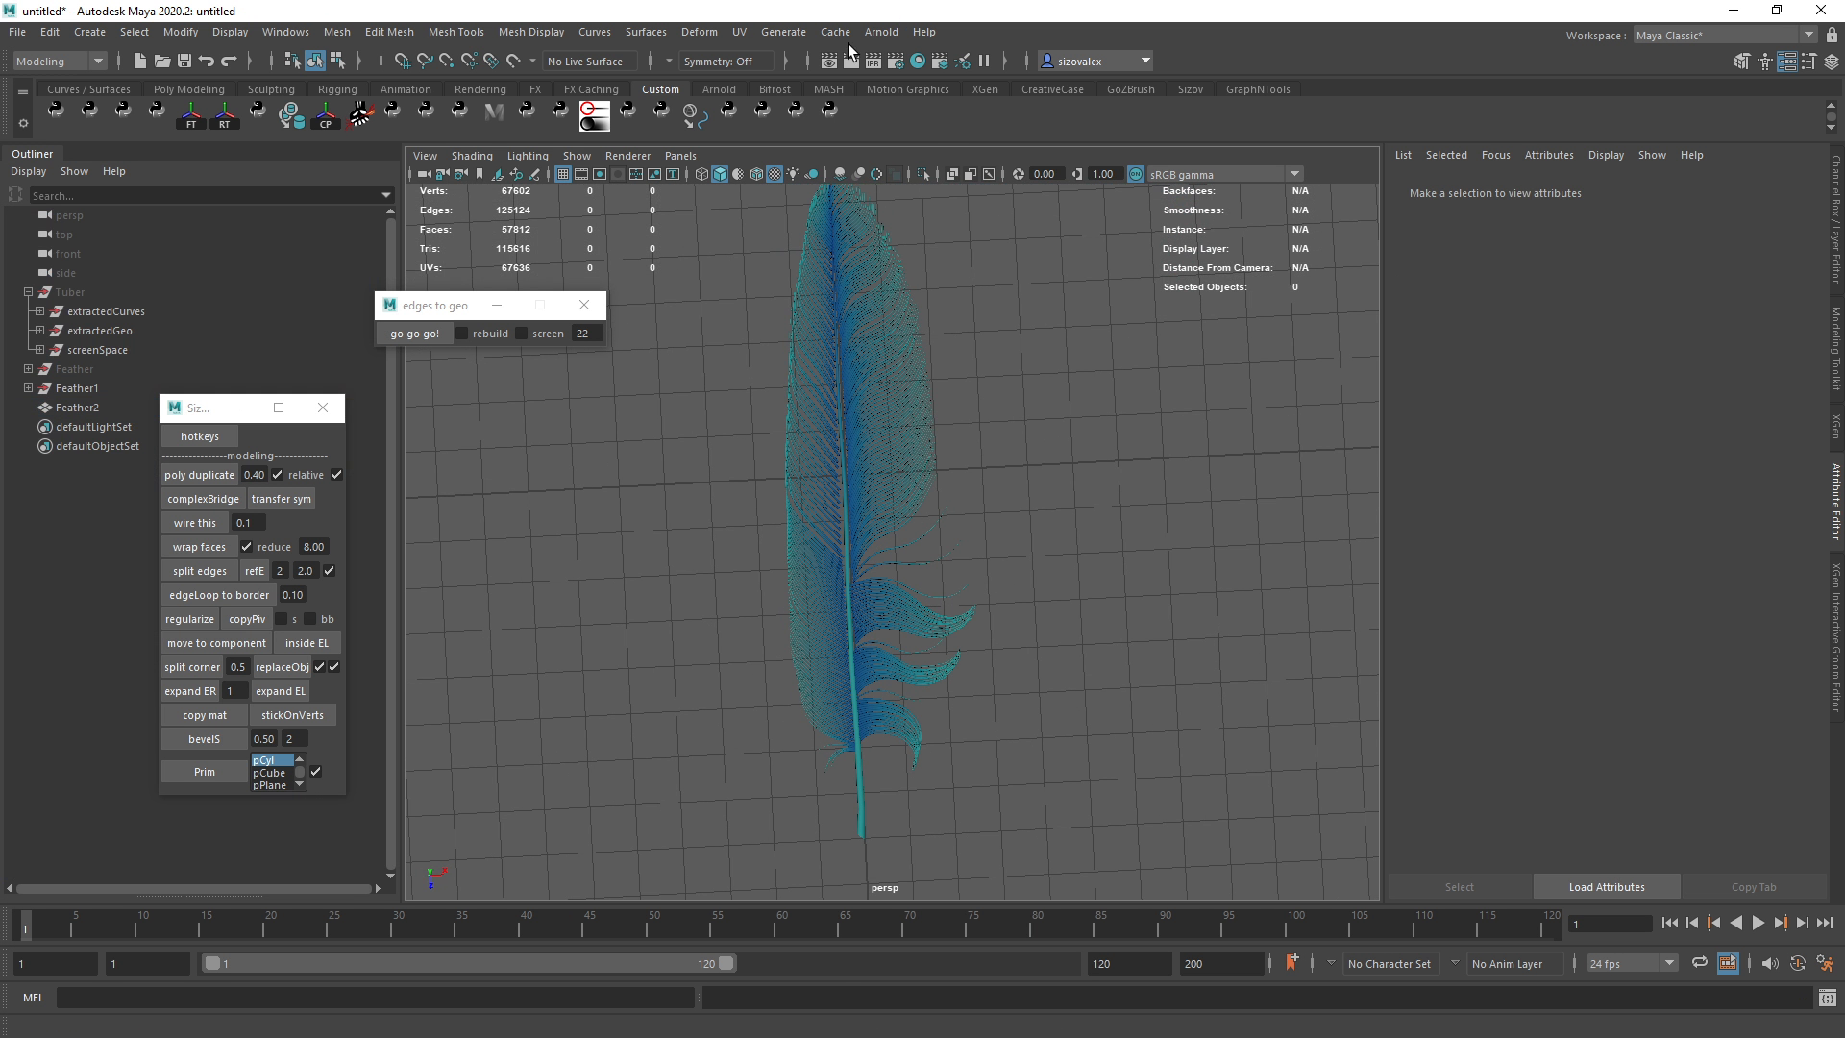
# Create a second UV set named paint on the combined feather mesh.
pyautogui.click(739, 32)
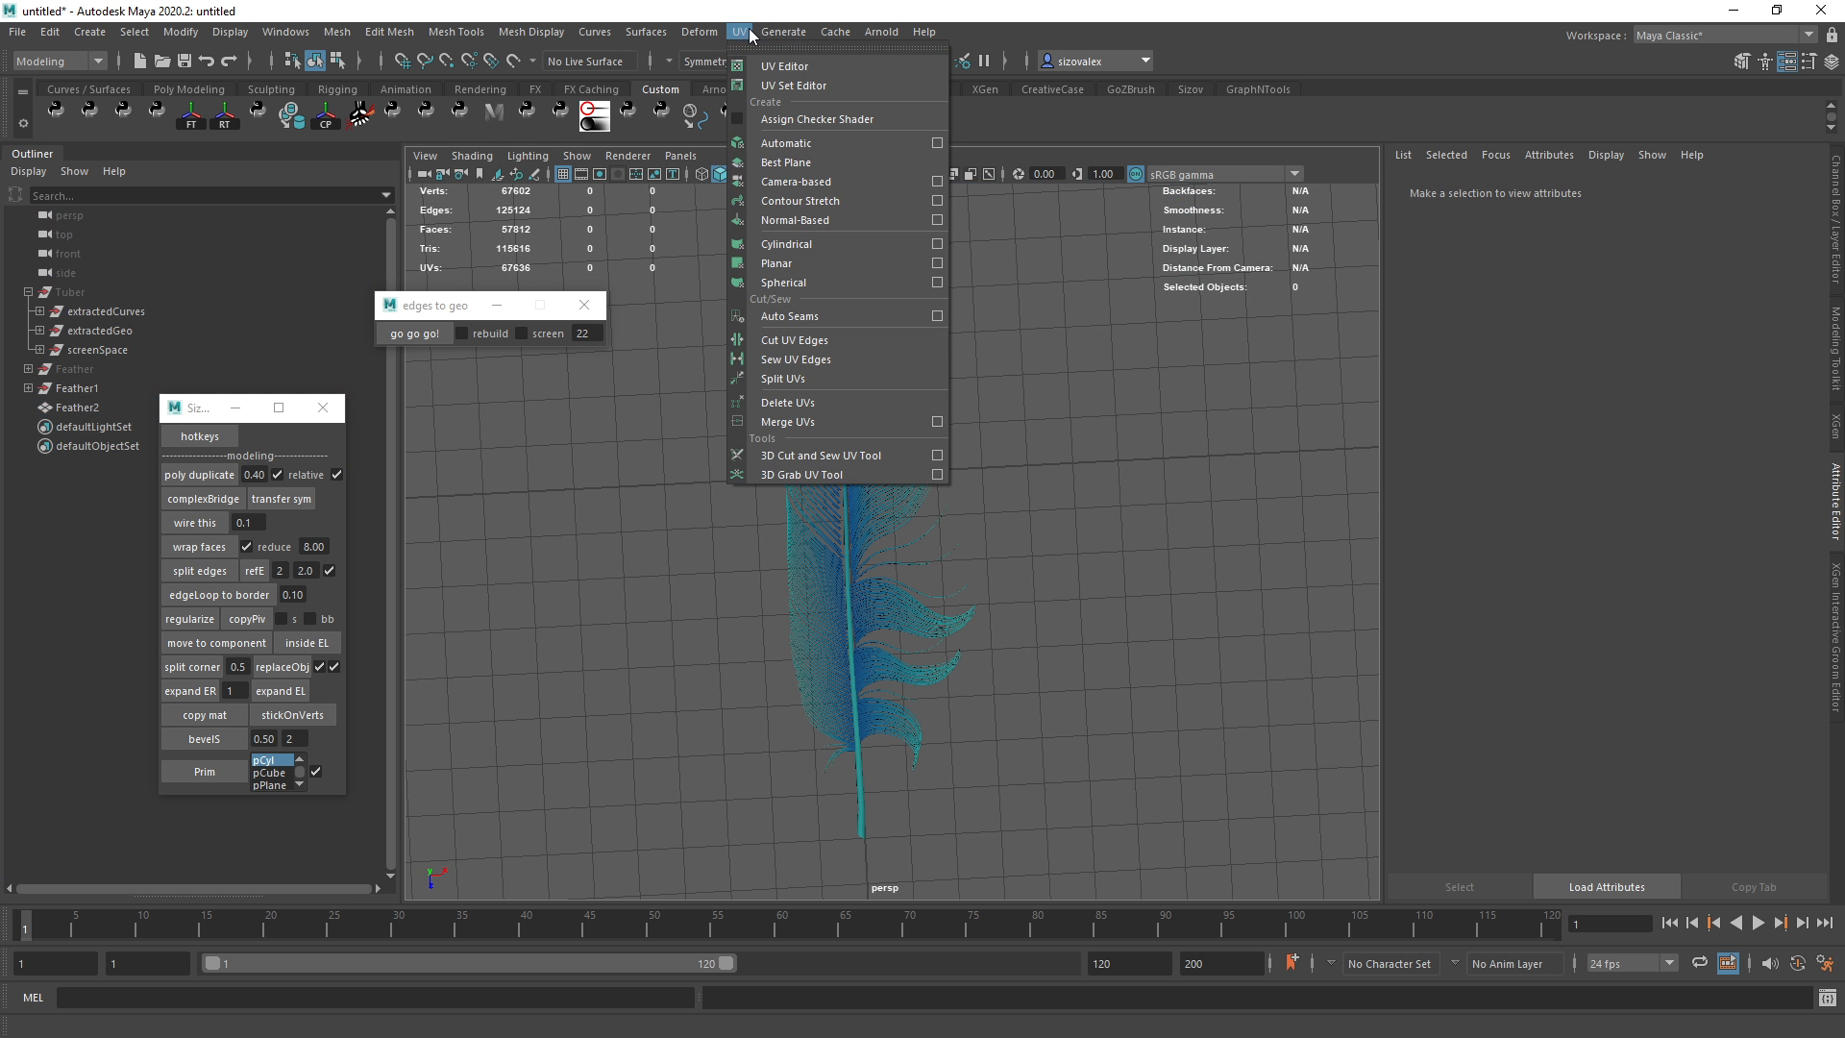
pyautogui.click(849, 87)
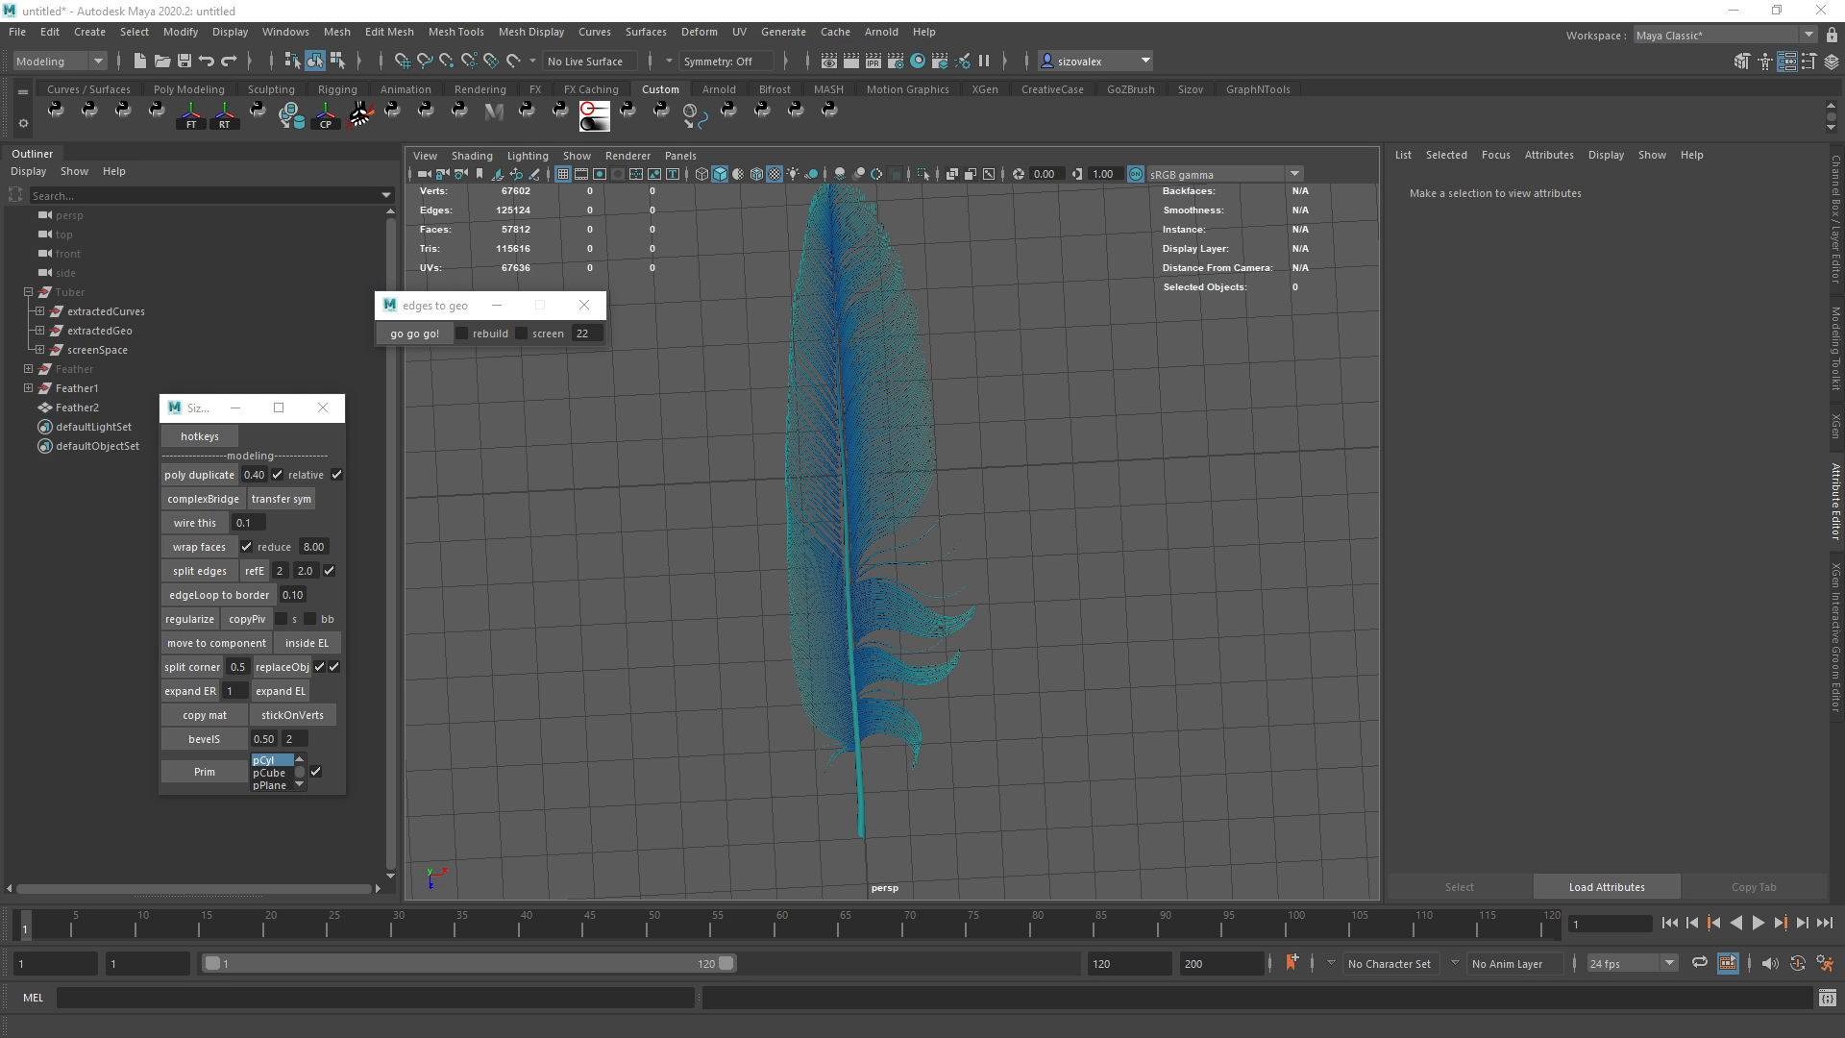
pyautogui.click(852, 403)
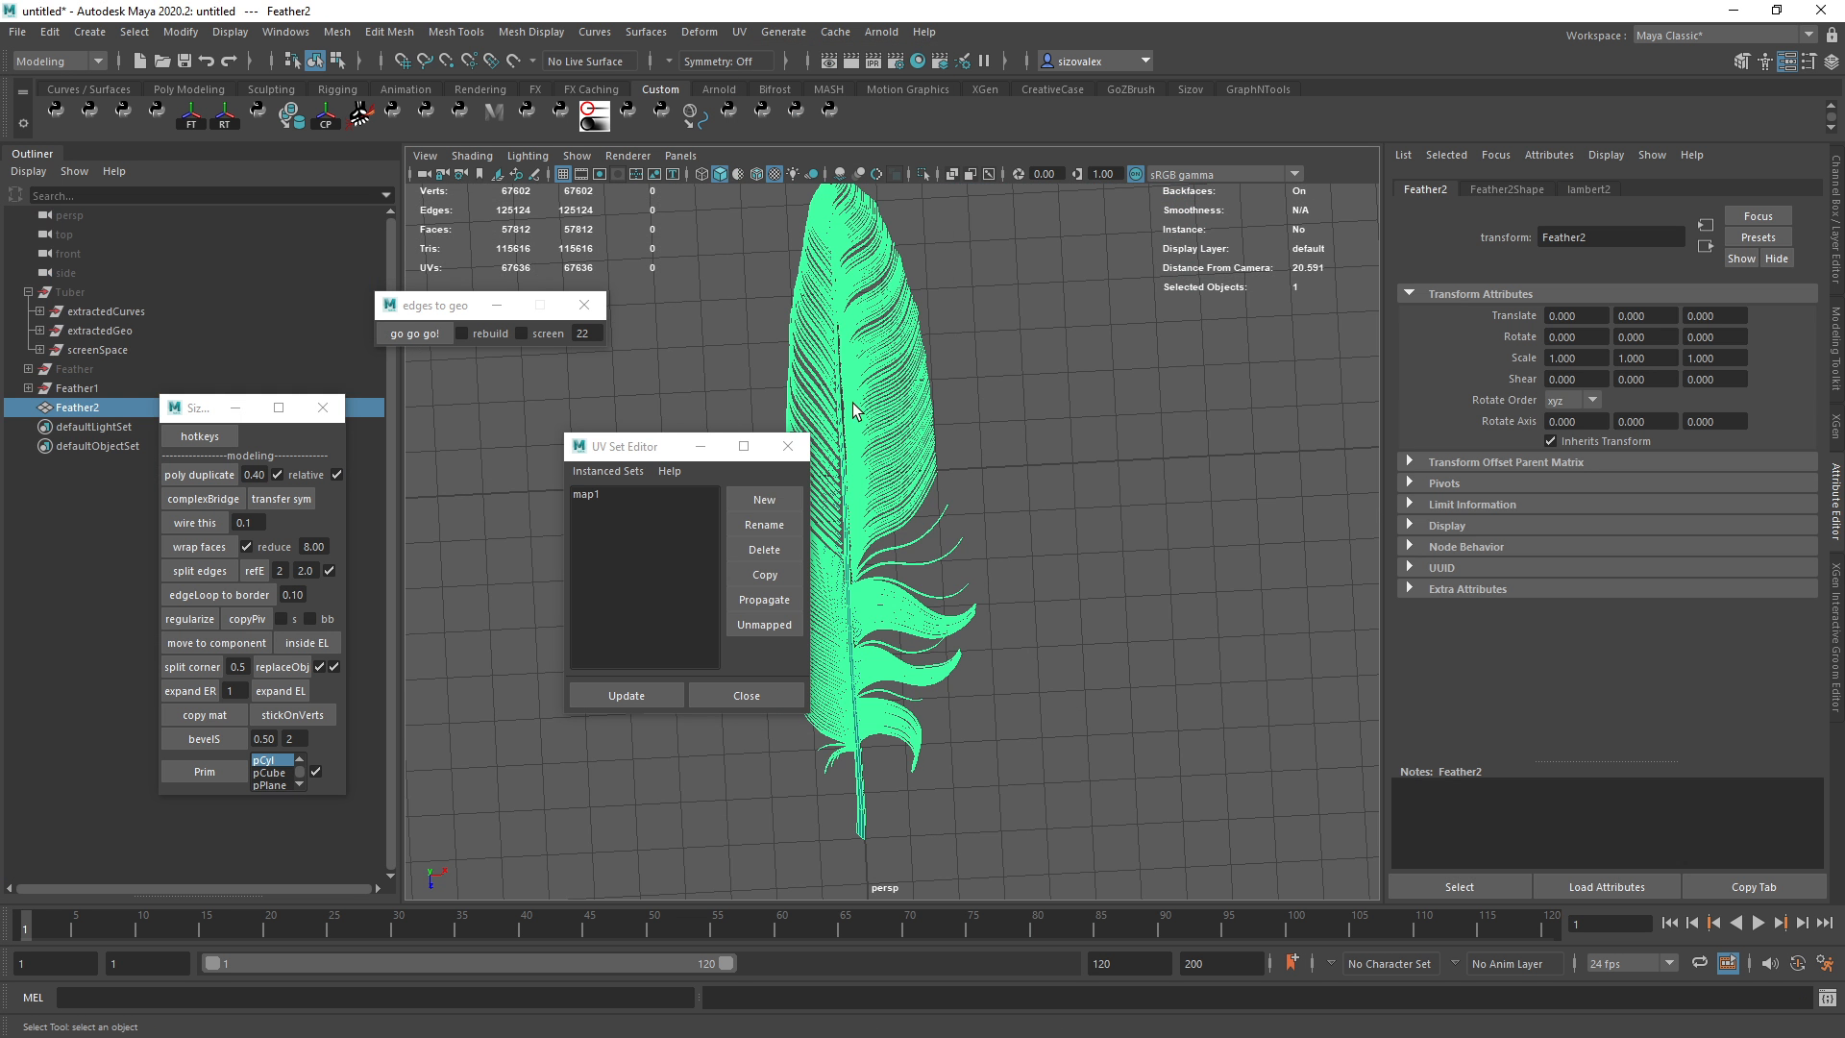
pyautogui.click(759, 500)
pyautogui.doubleClick(587, 505)
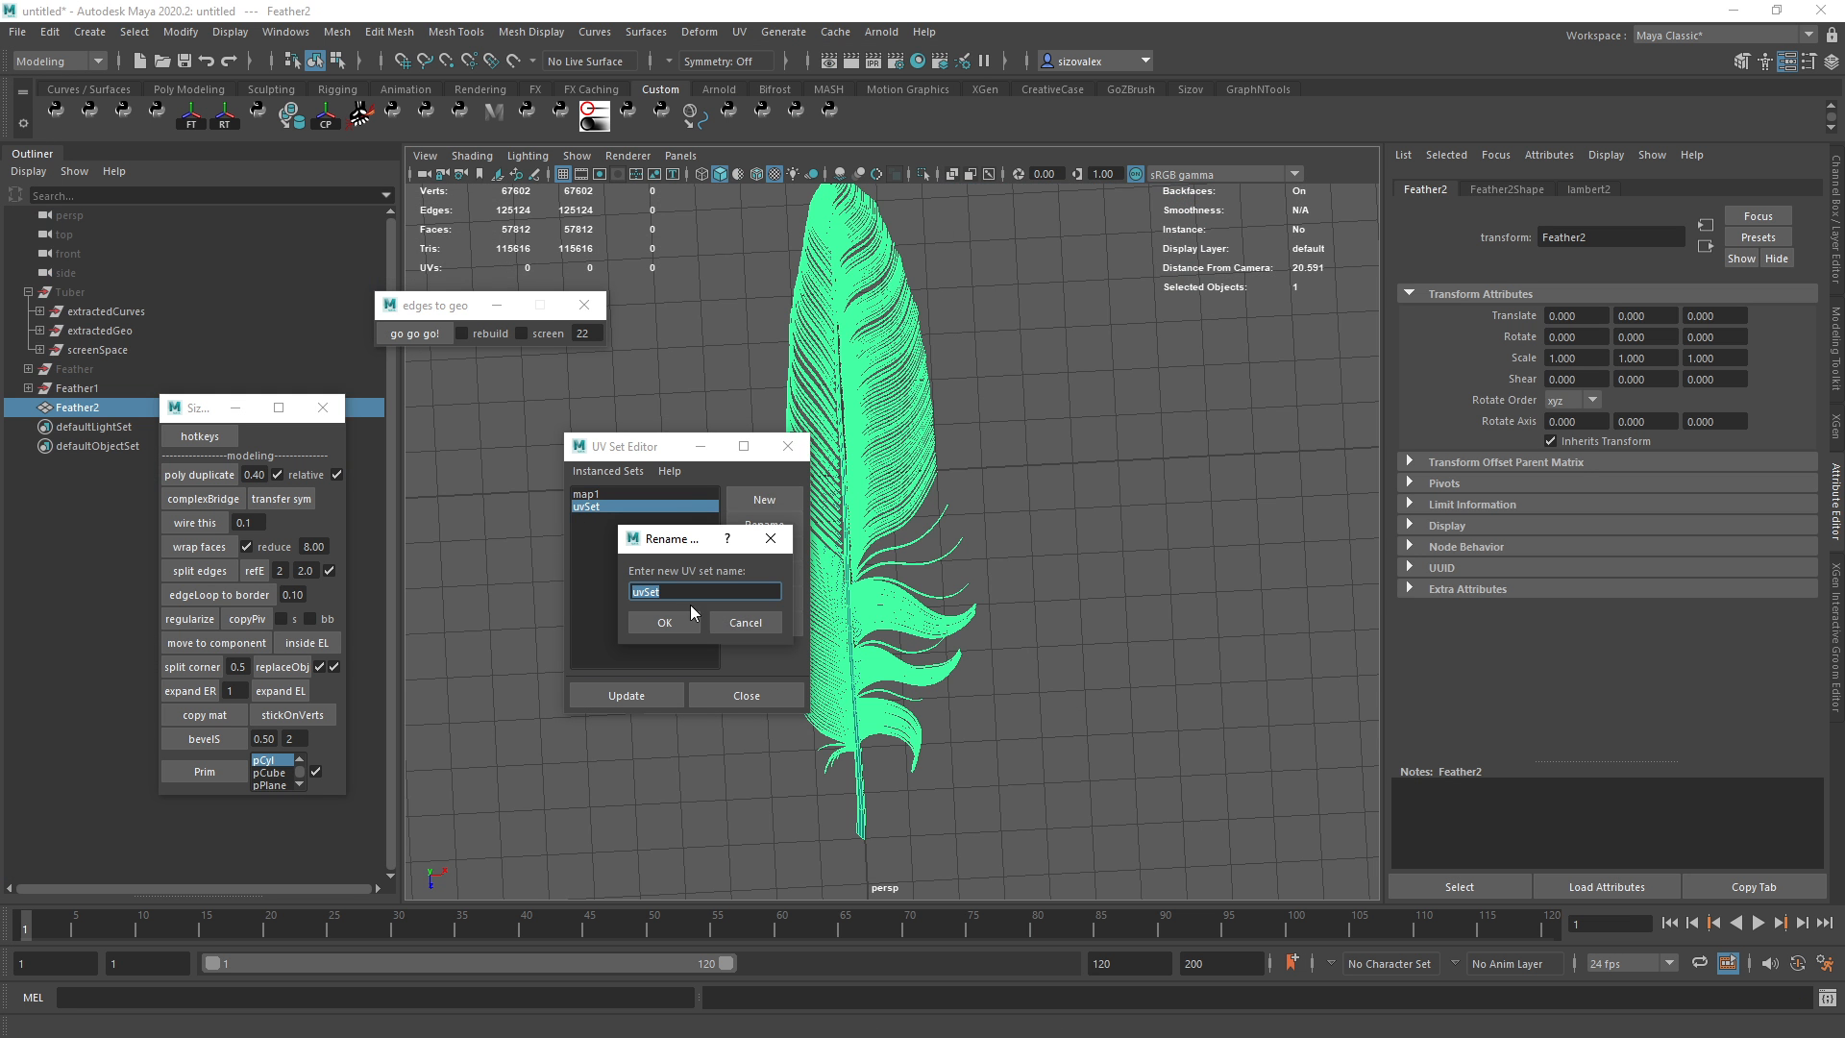
pyautogui.write('paint')
pyautogui.press('Return')
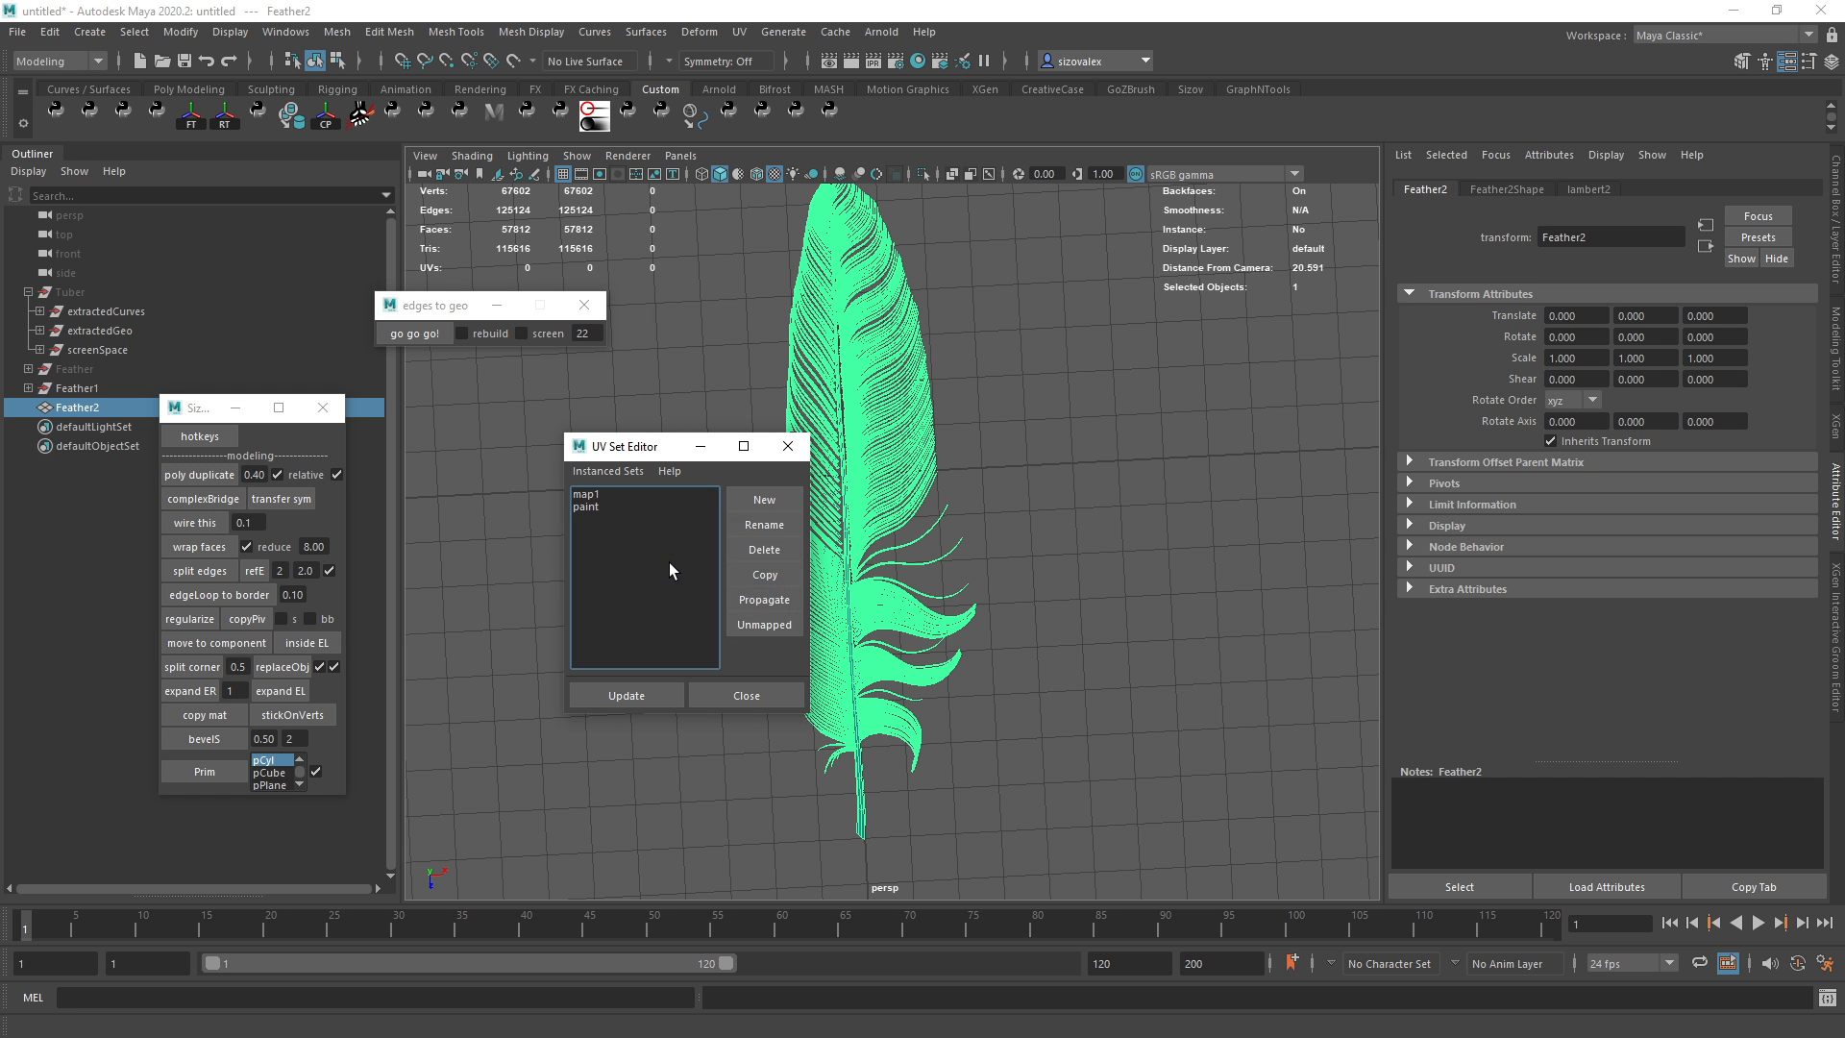
pyautogui.click(788, 446)
# Try a planar UV projection with the default settings on the combined feather mesh and view the resulting layout.
pyautogui.scroll(4, 1041, 441)
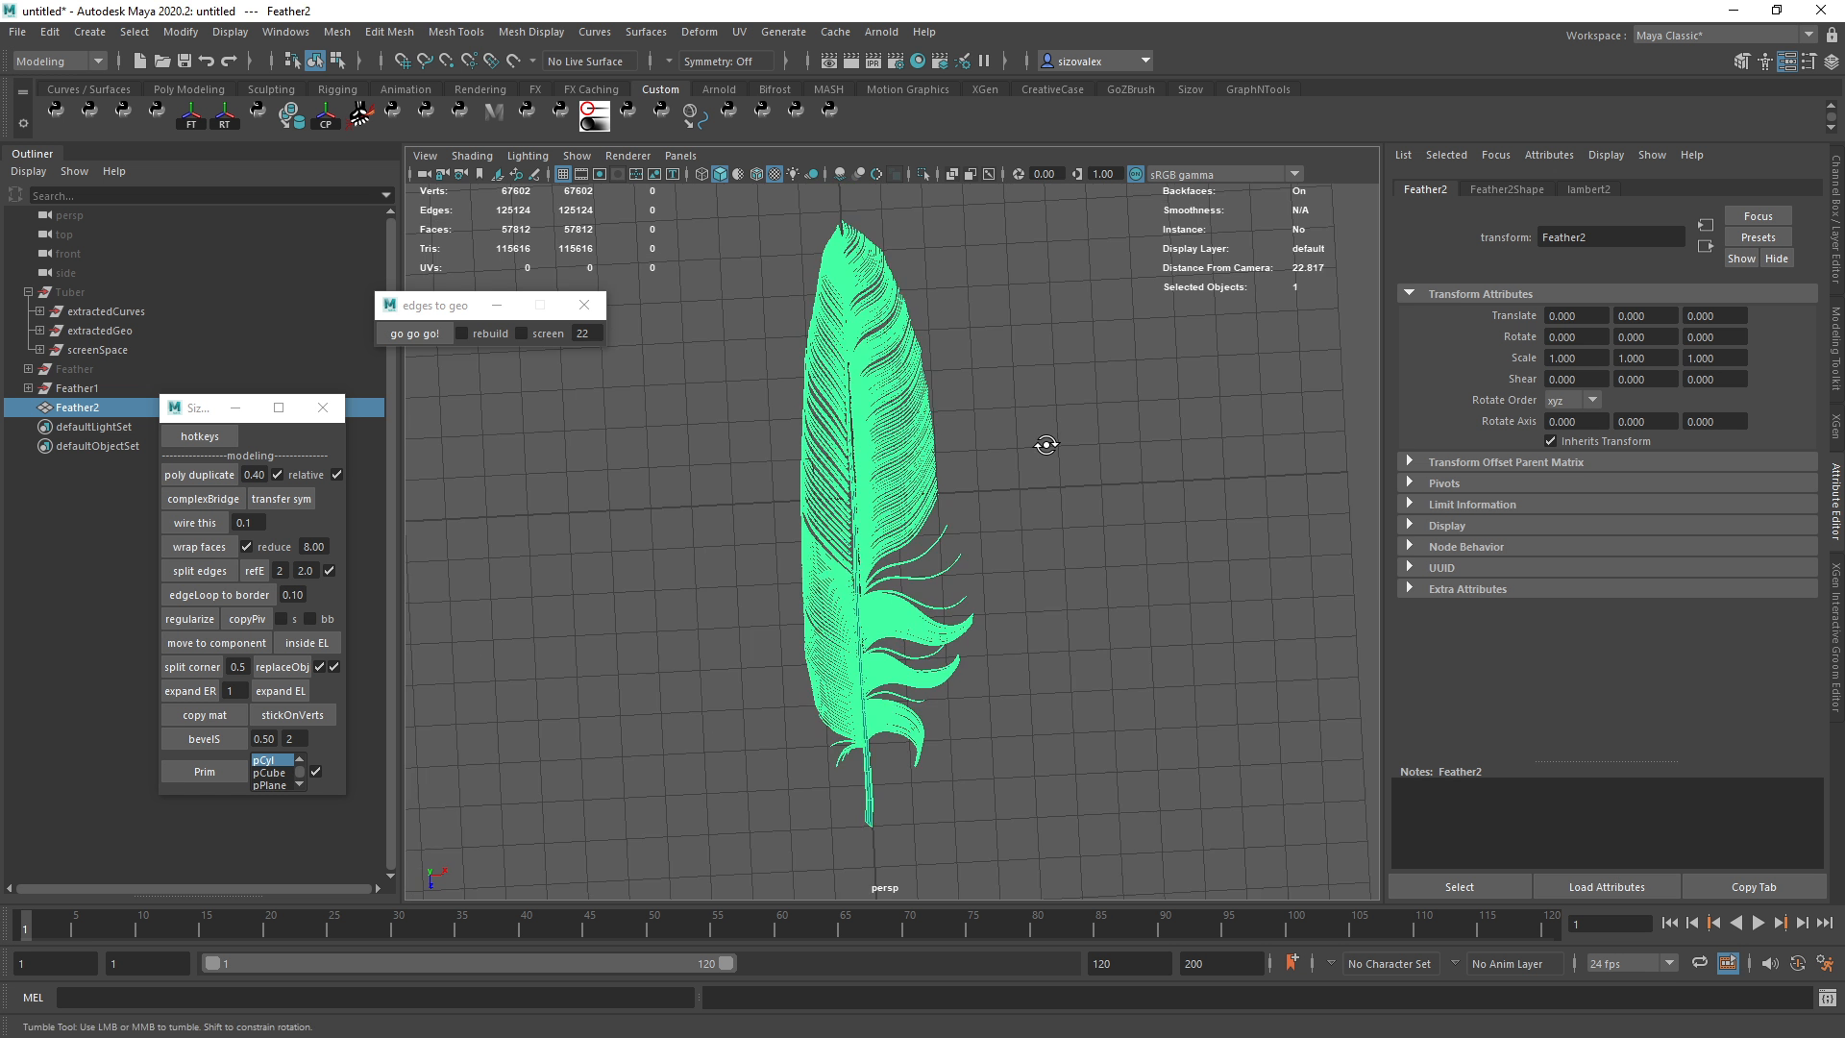
pyautogui.scroll(-4, 1017, 404)
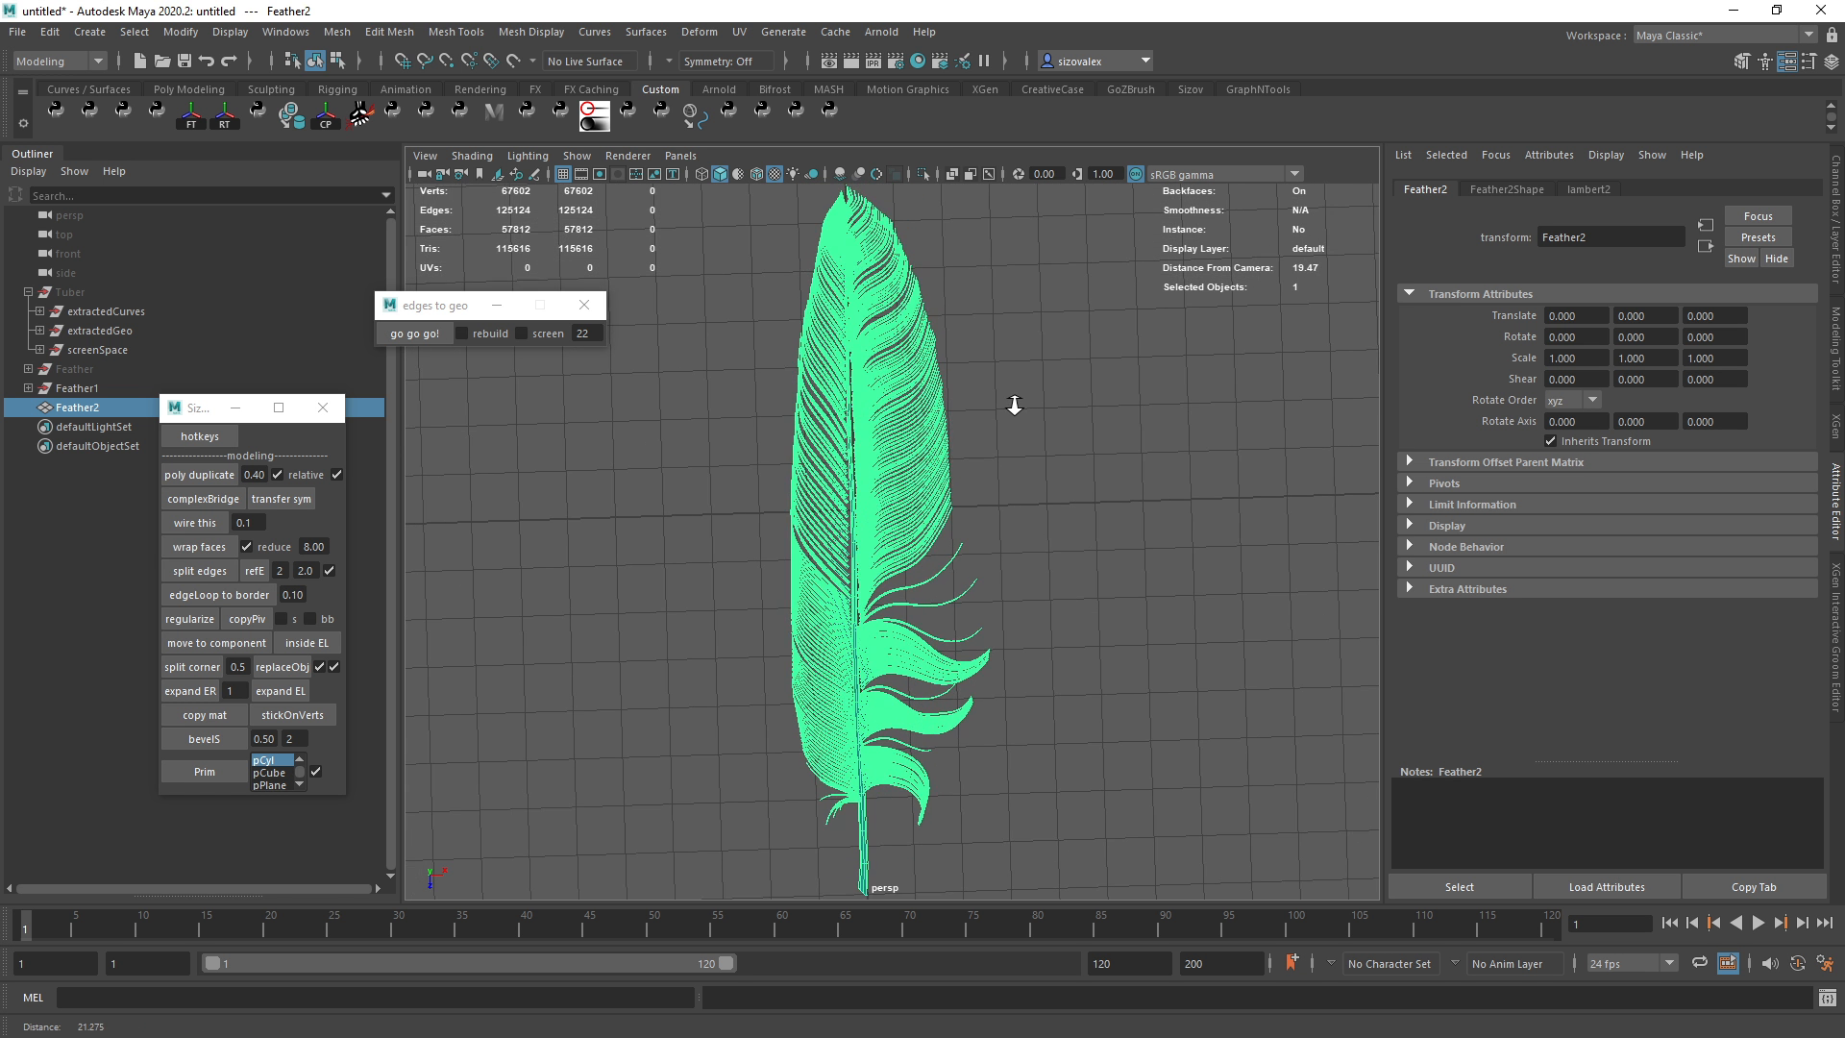
pyautogui.click(739, 32)
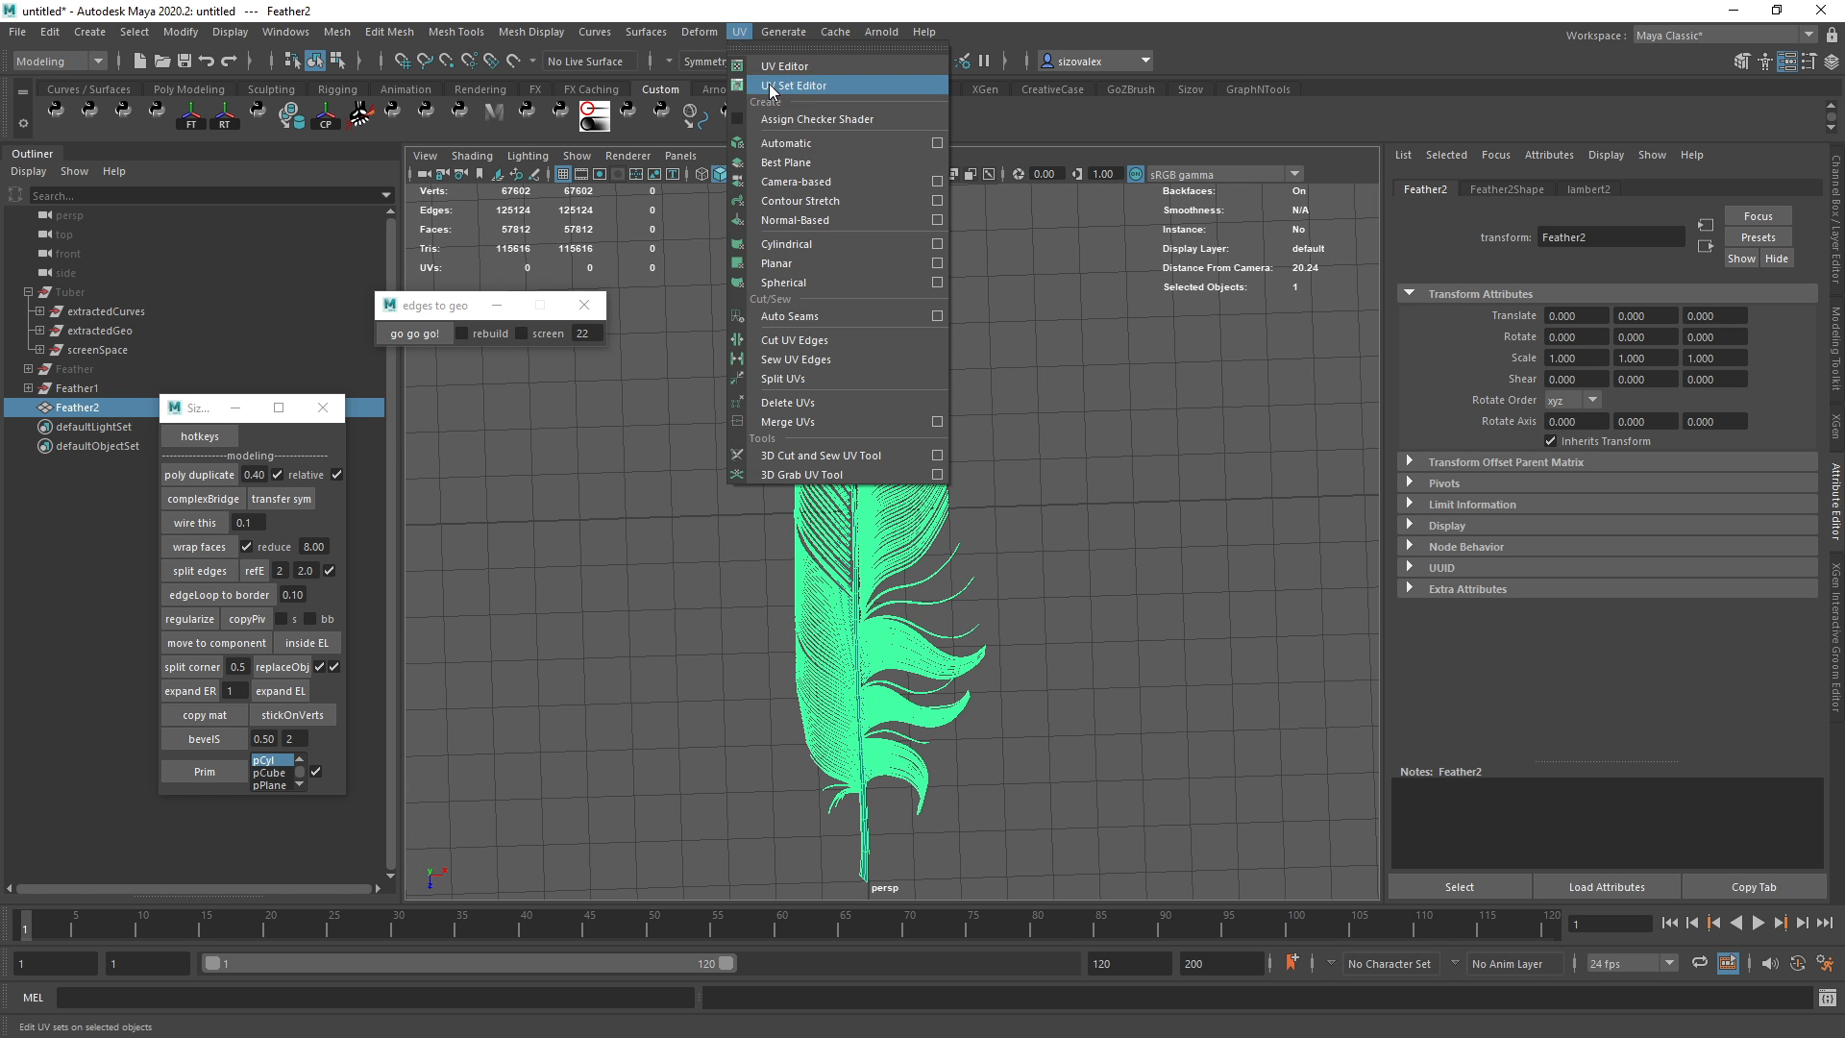
pyautogui.click(797, 61)
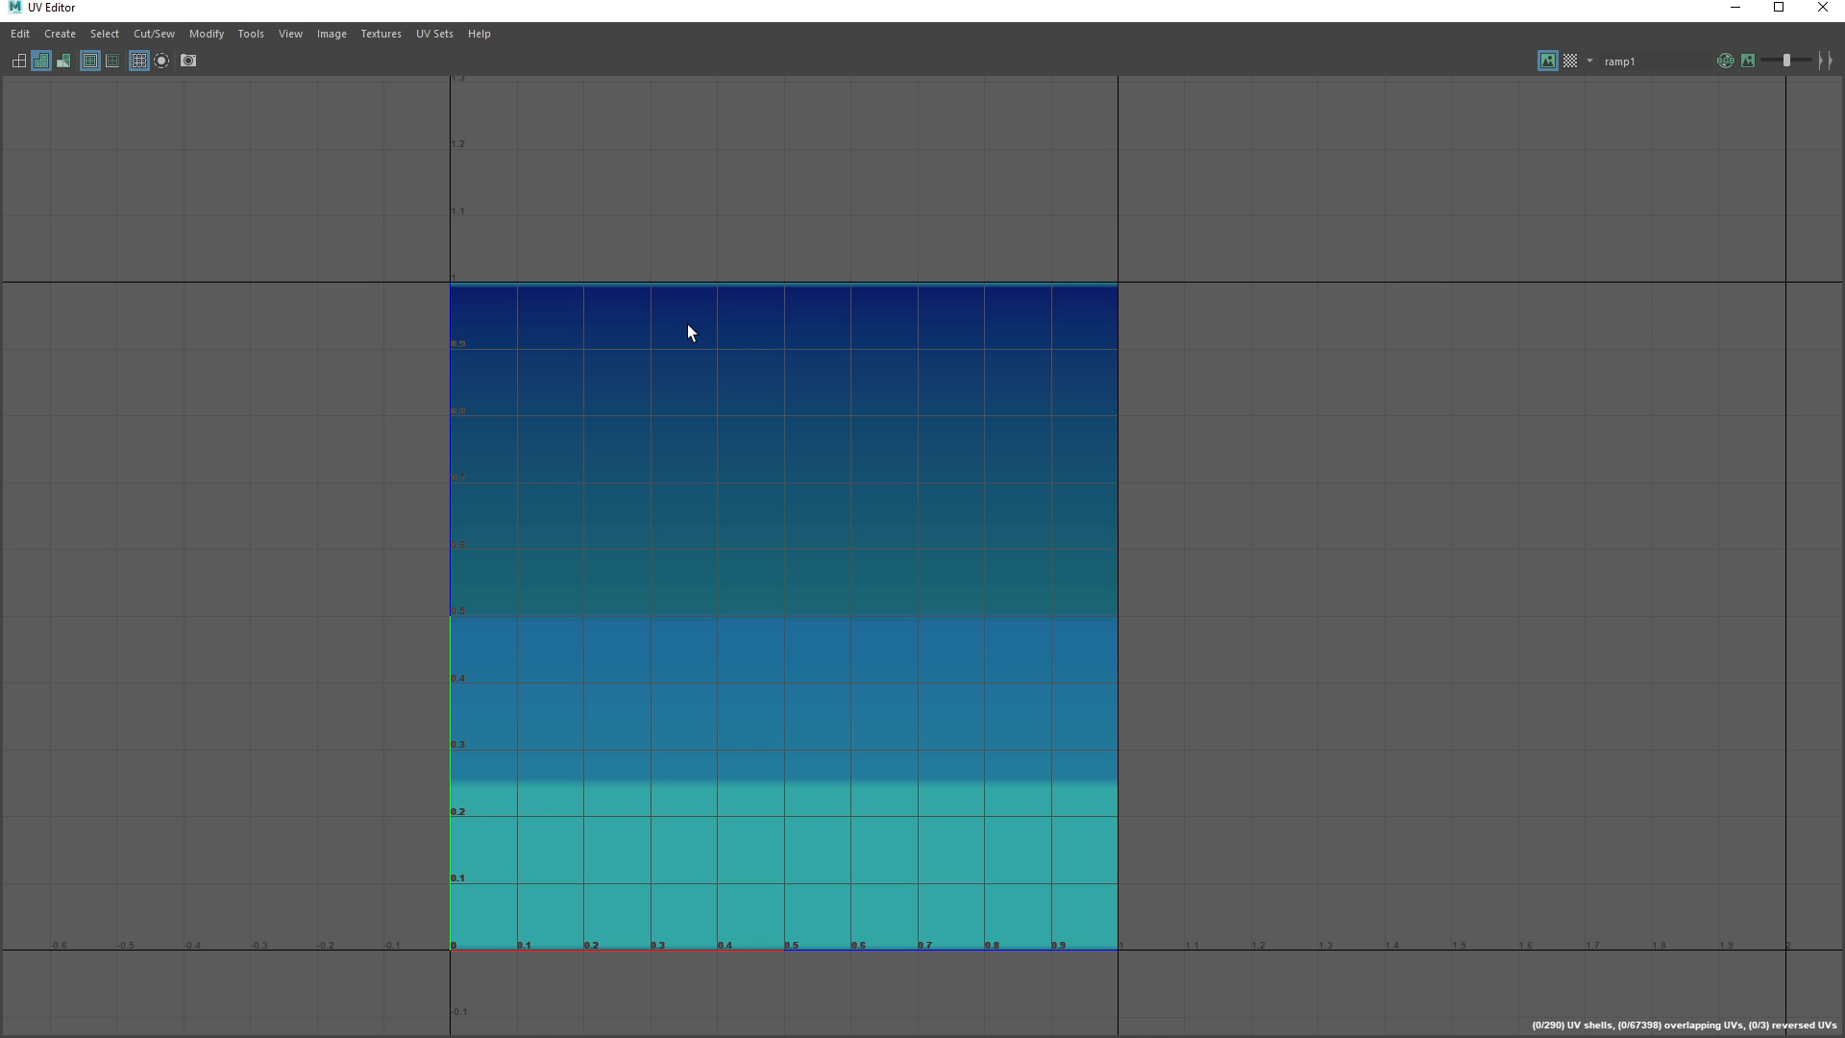
pyautogui.click(60, 34)
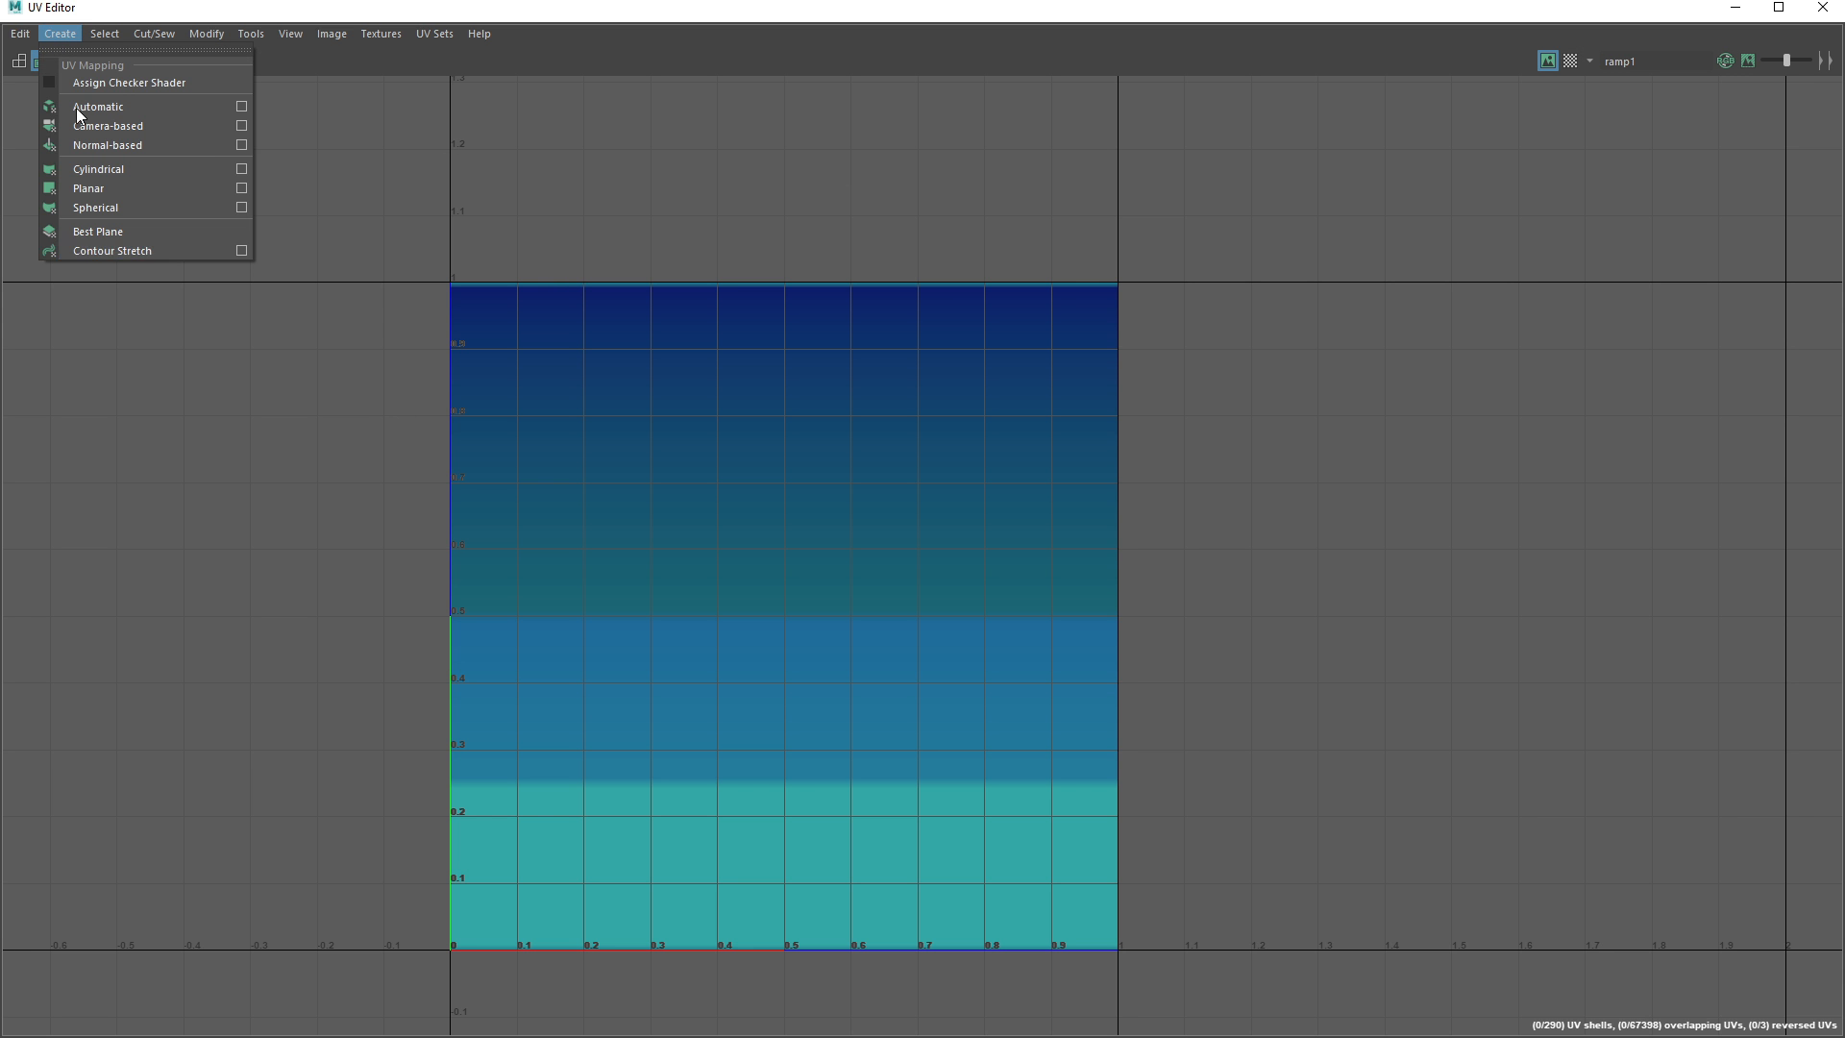
pyautogui.click(177, 188)
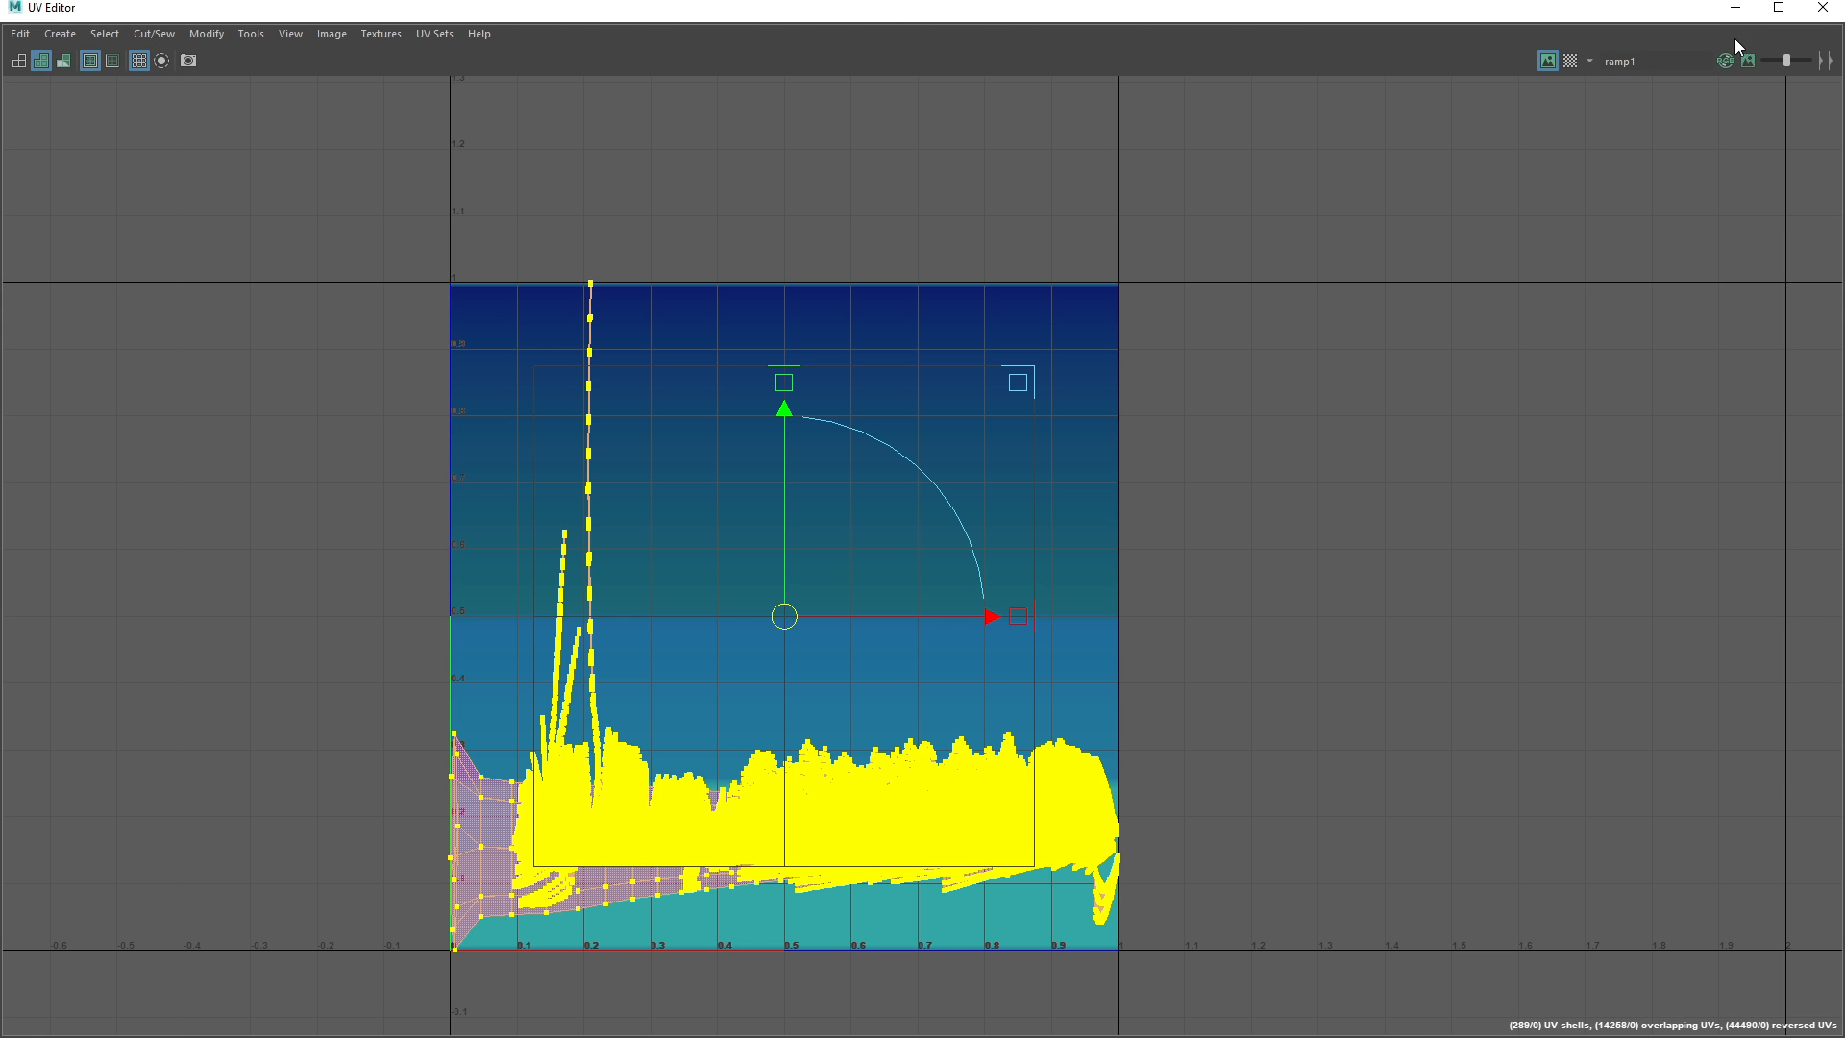
pyautogui.click(1735, 8)
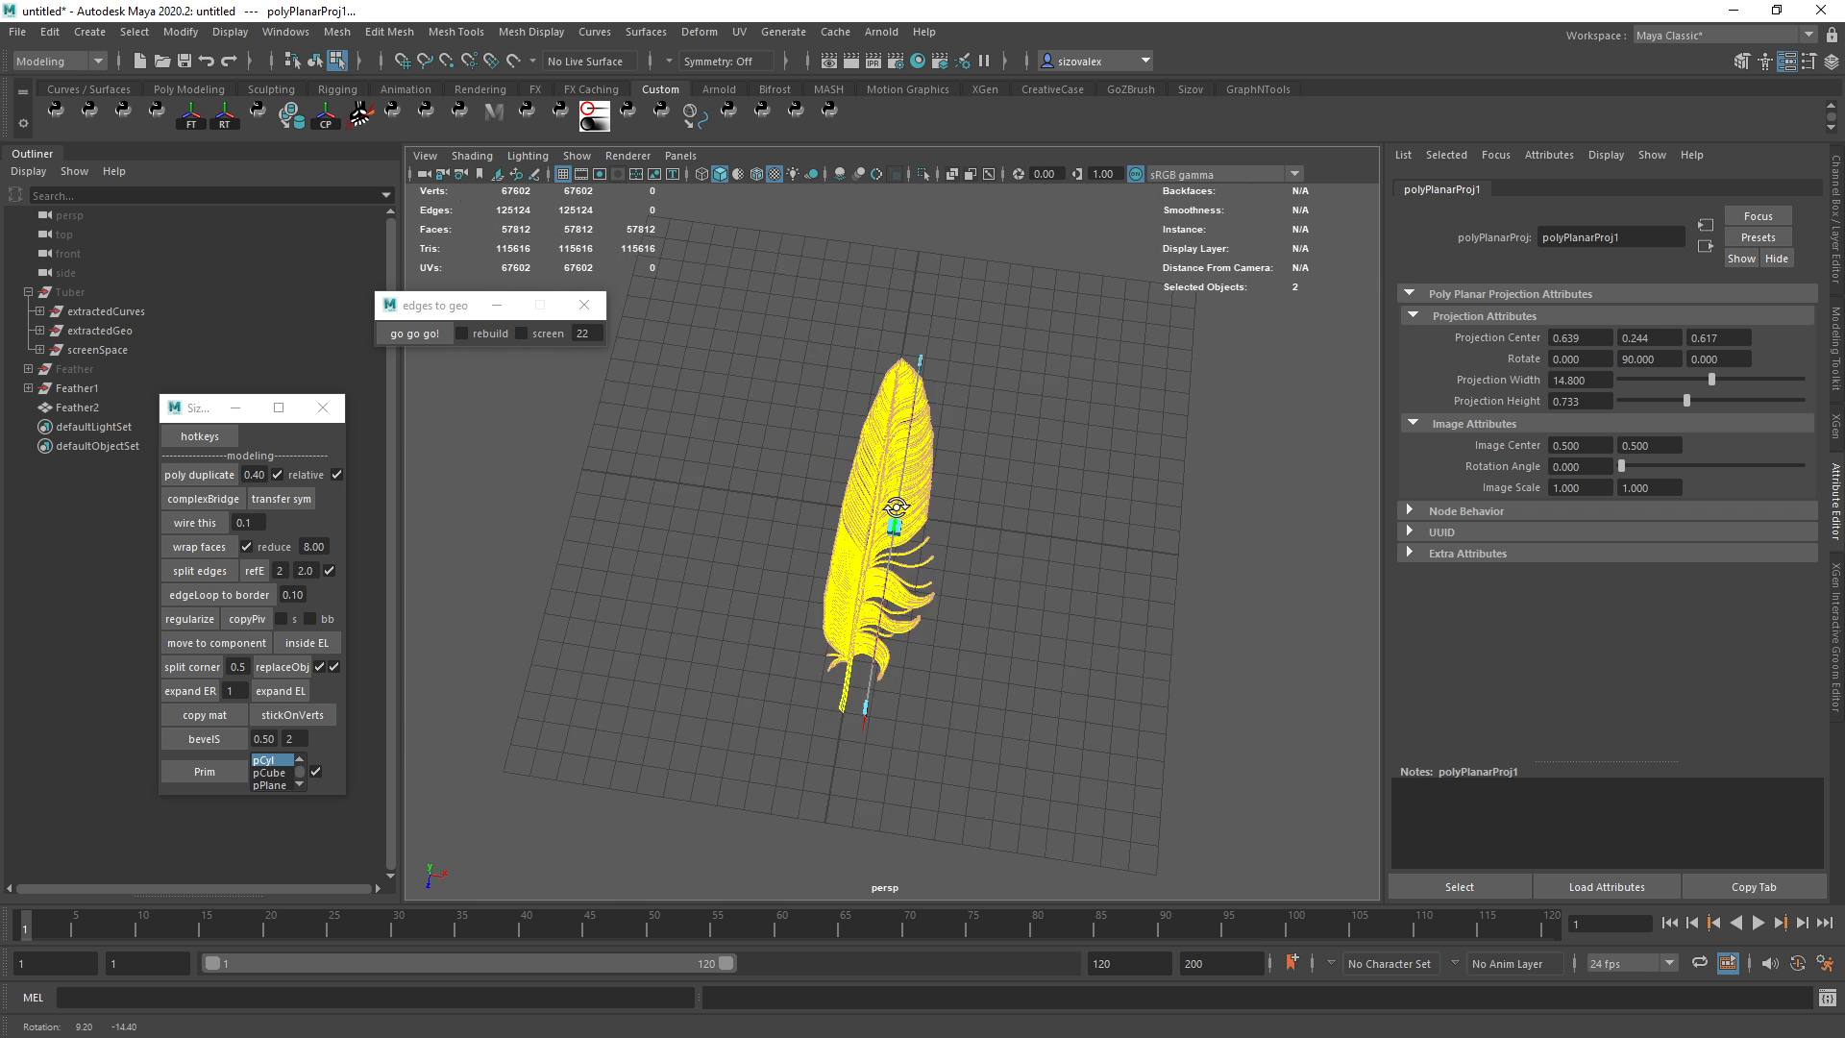
# Try rotating the planar projection on the feather, and undo both the rotation and the projection.
pyautogui.keyDown('alt'); pyautogui.moveTo(896, 508); pyautogui.dragTo(933, 556); pyautogui.keyUp('alt')
pyautogui.press('e')
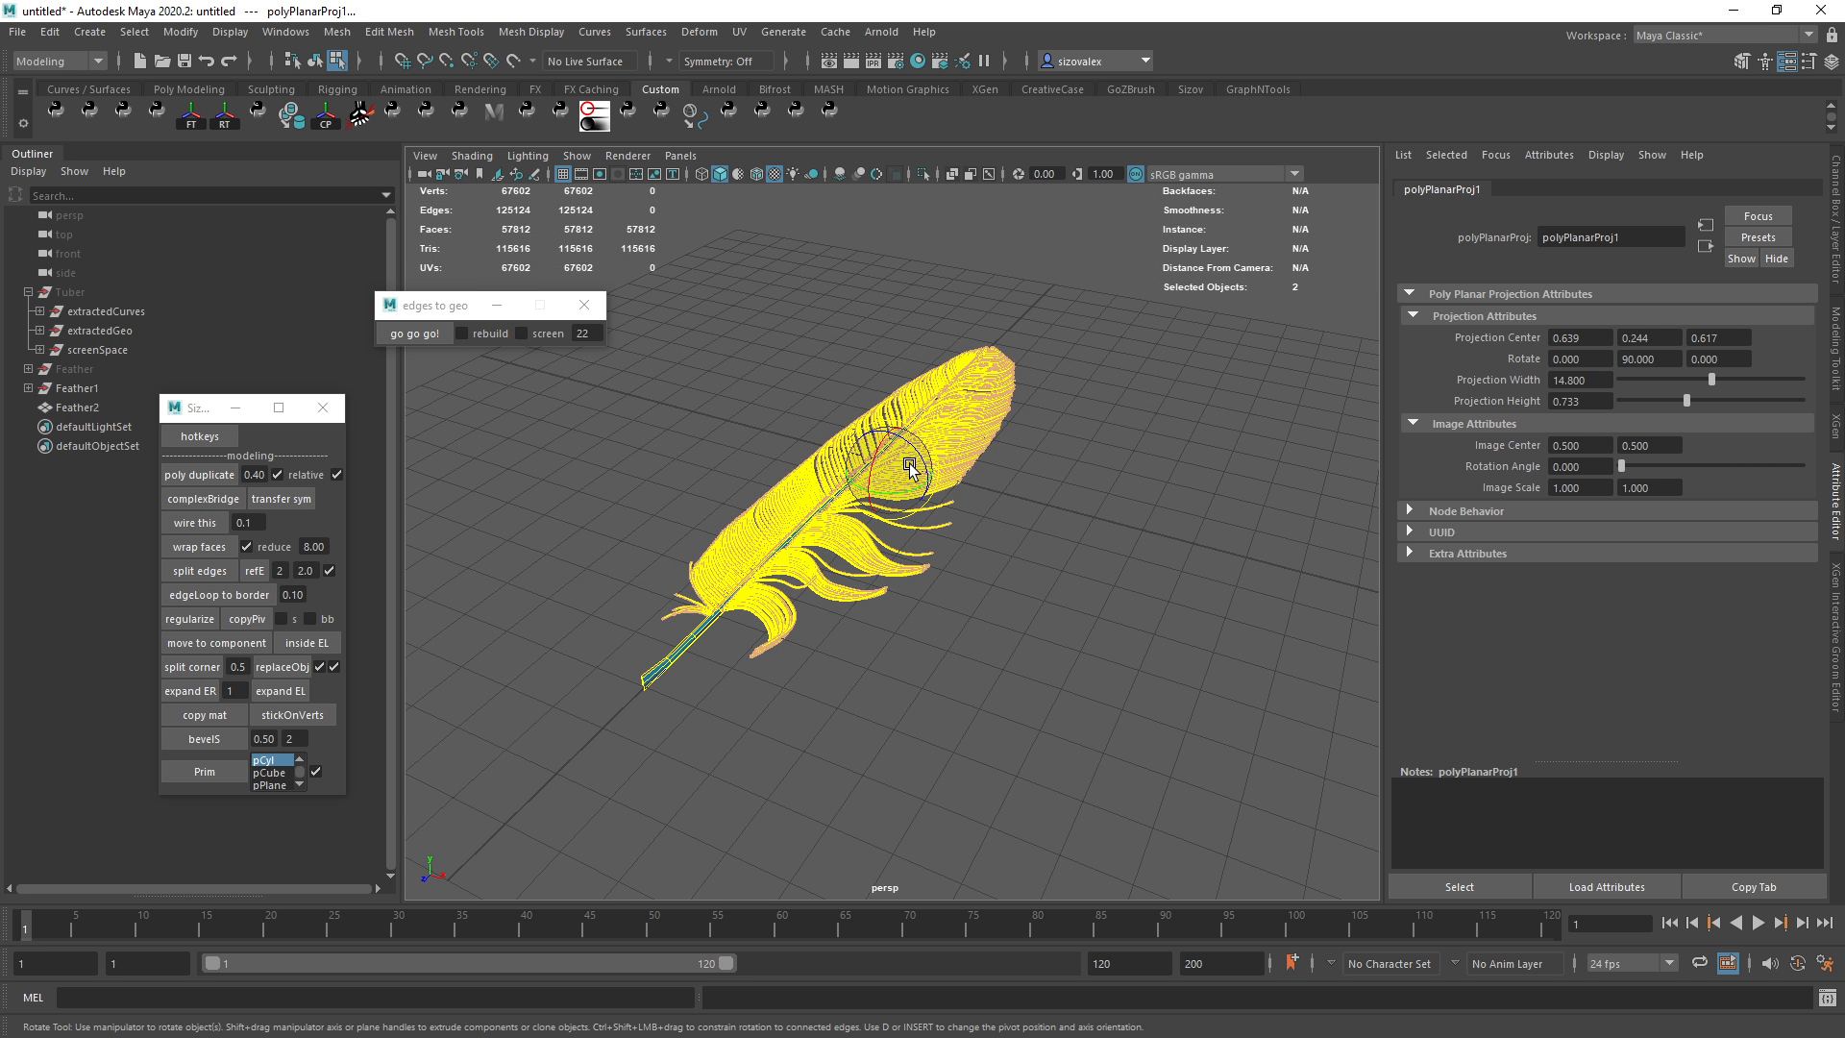
pyautogui.moveTo(895, 481); pyautogui.dragTo(887, 464)
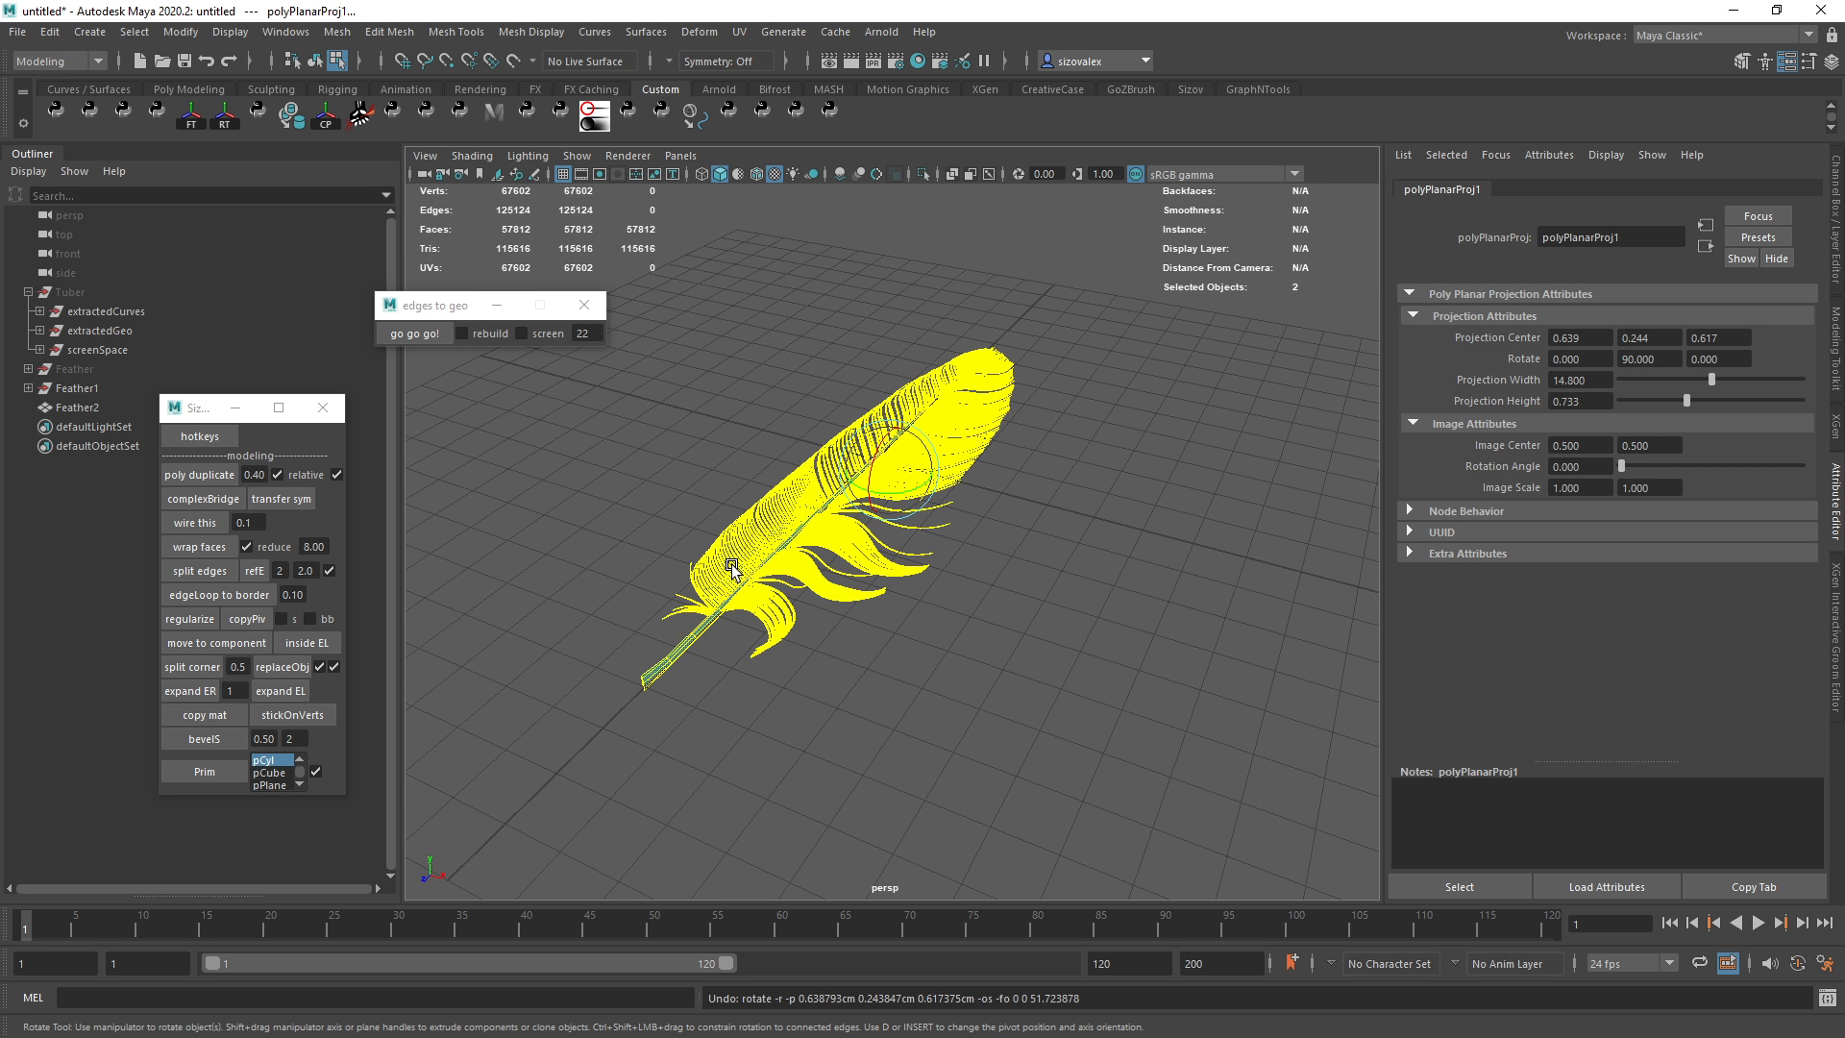
pyautogui.hotkey('ctrl', 'z')
pyautogui.keyDown('alt'); pyautogui.moveTo(733, 569); pyautogui.dragTo(775, 618); pyautogui.keyUp('alt')
pyautogui.scroll(-3, 832, 613)
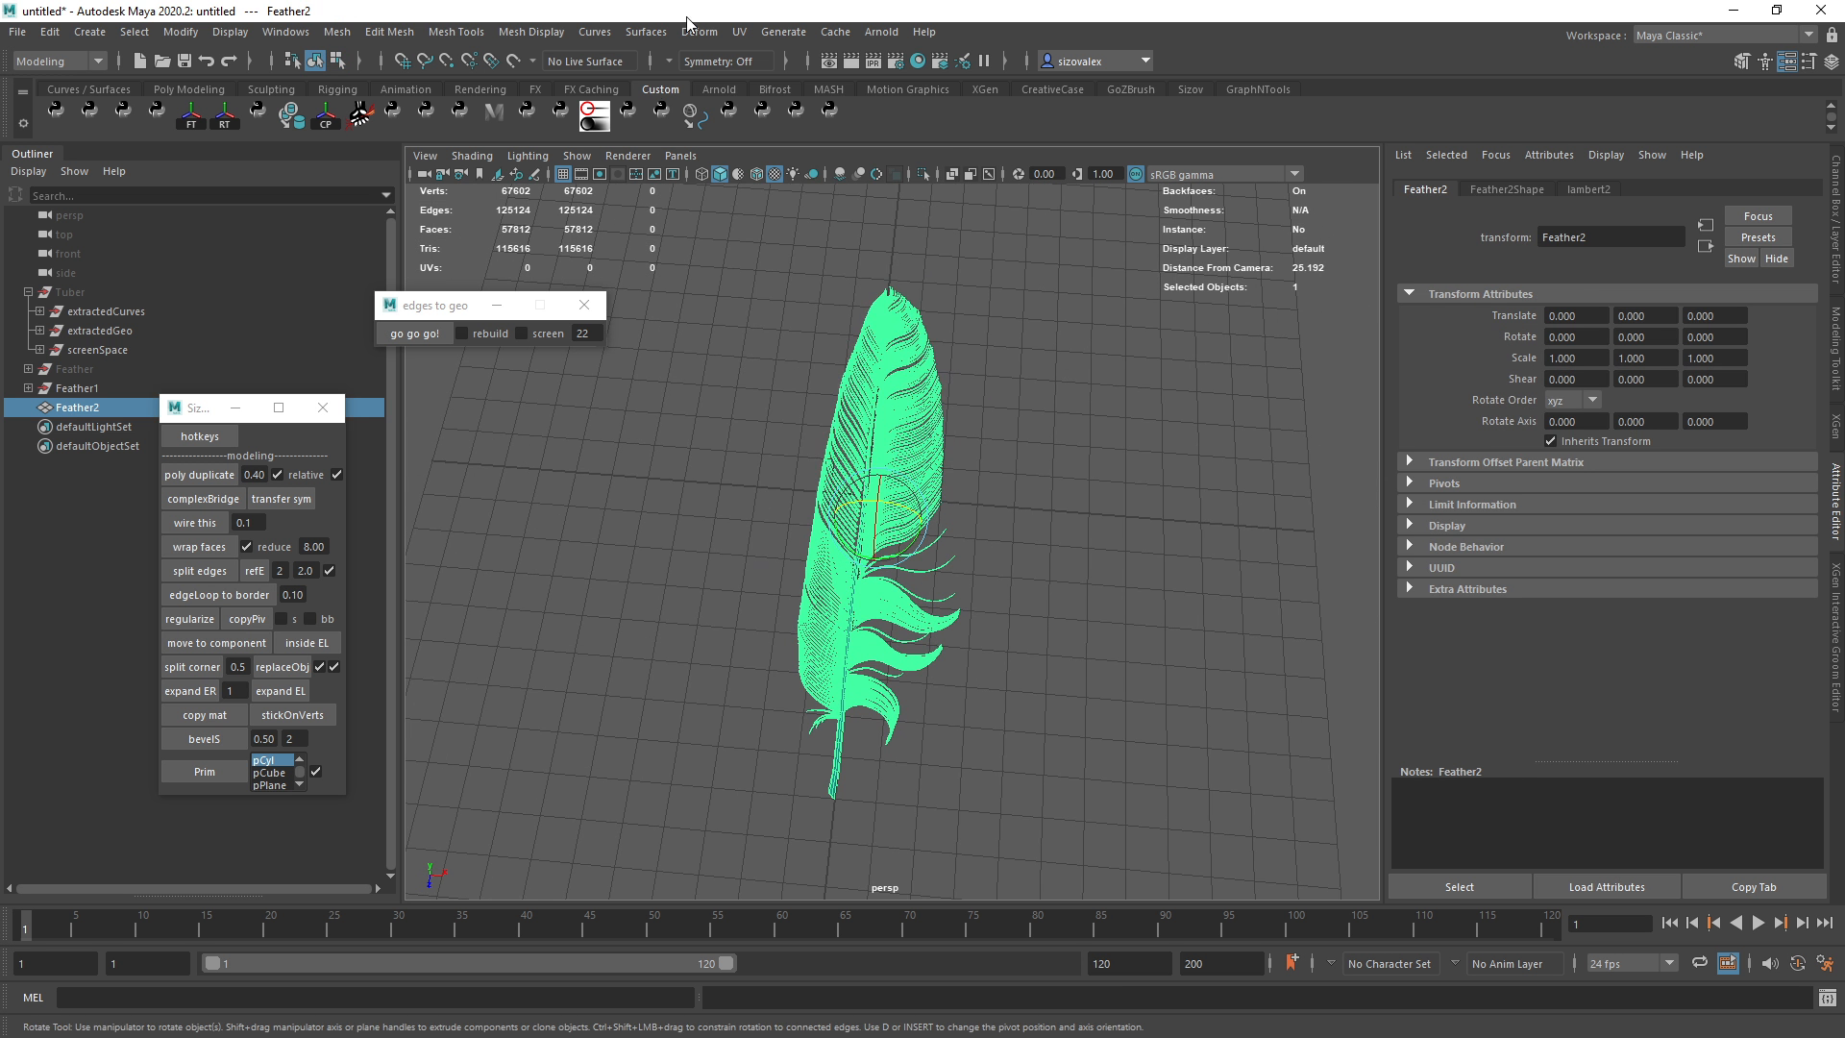
# Apply a planar projection from the Y axis, fitted to the bounding box, to the feather and check its layout in the UV Editor.
pyautogui.click(739, 32)
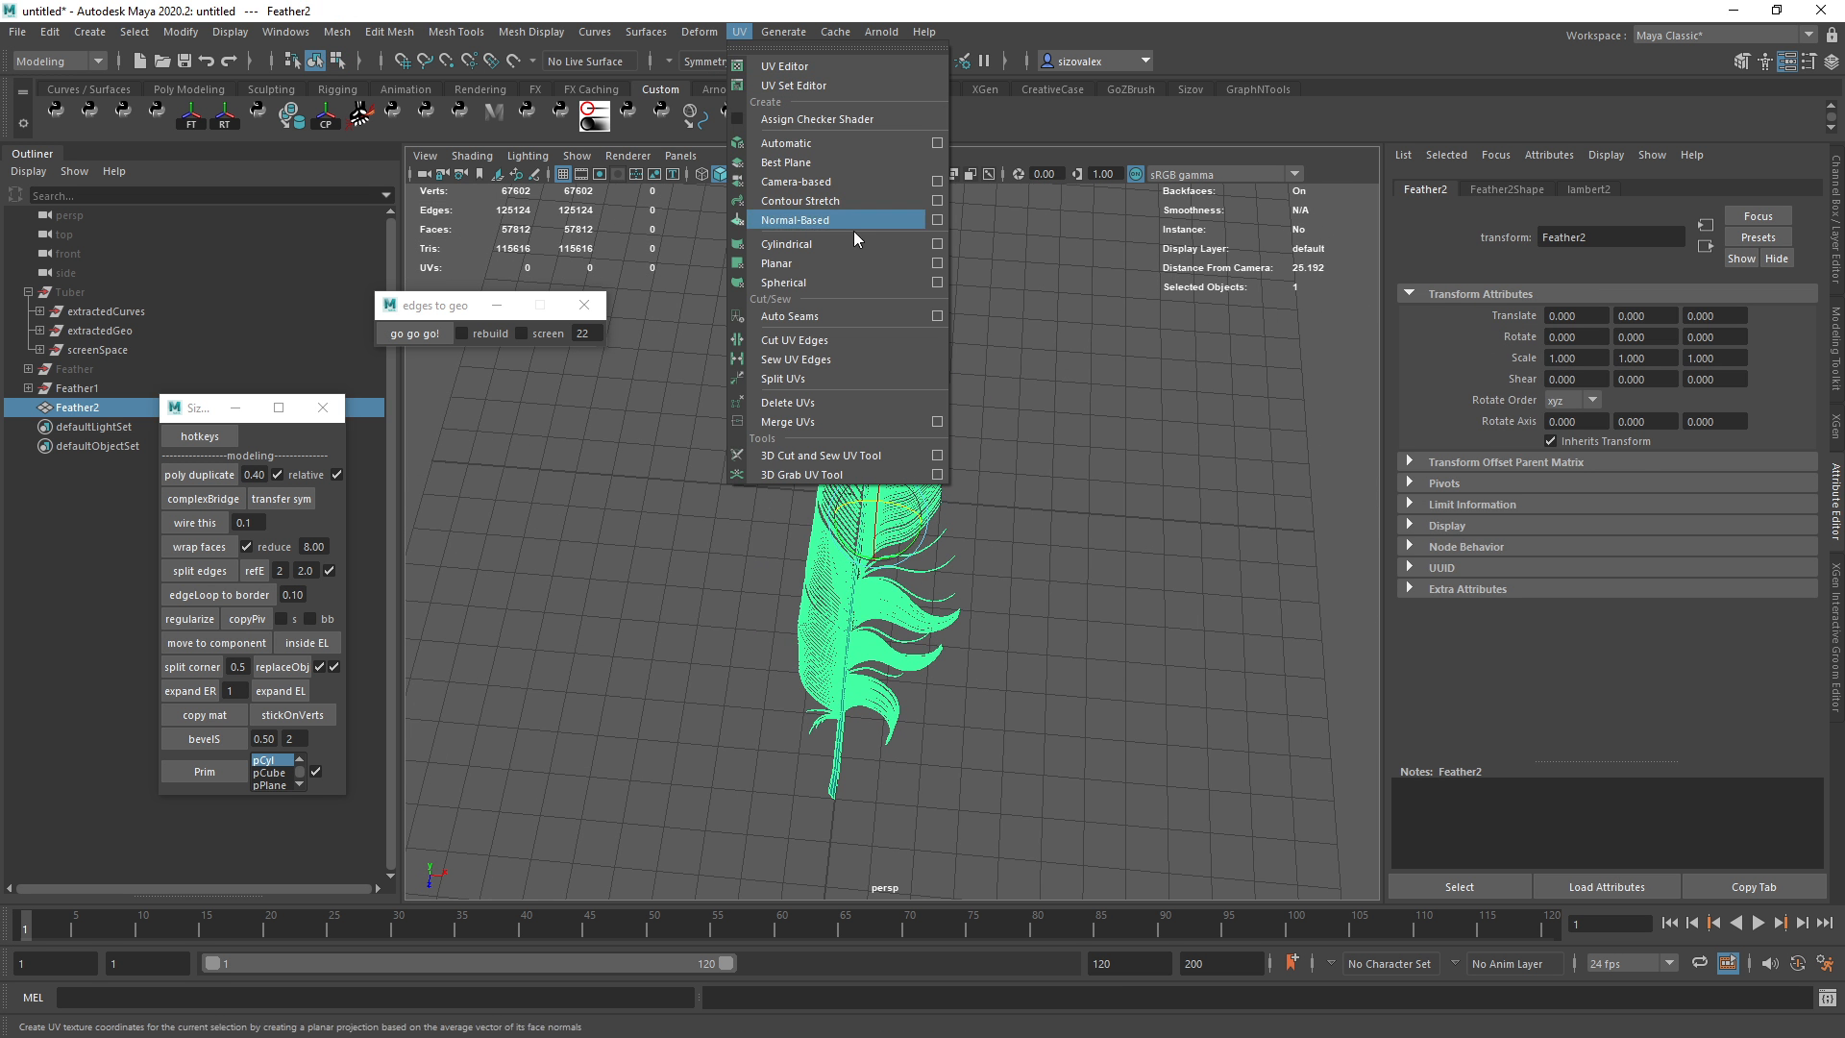
pyautogui.click(937, 263)
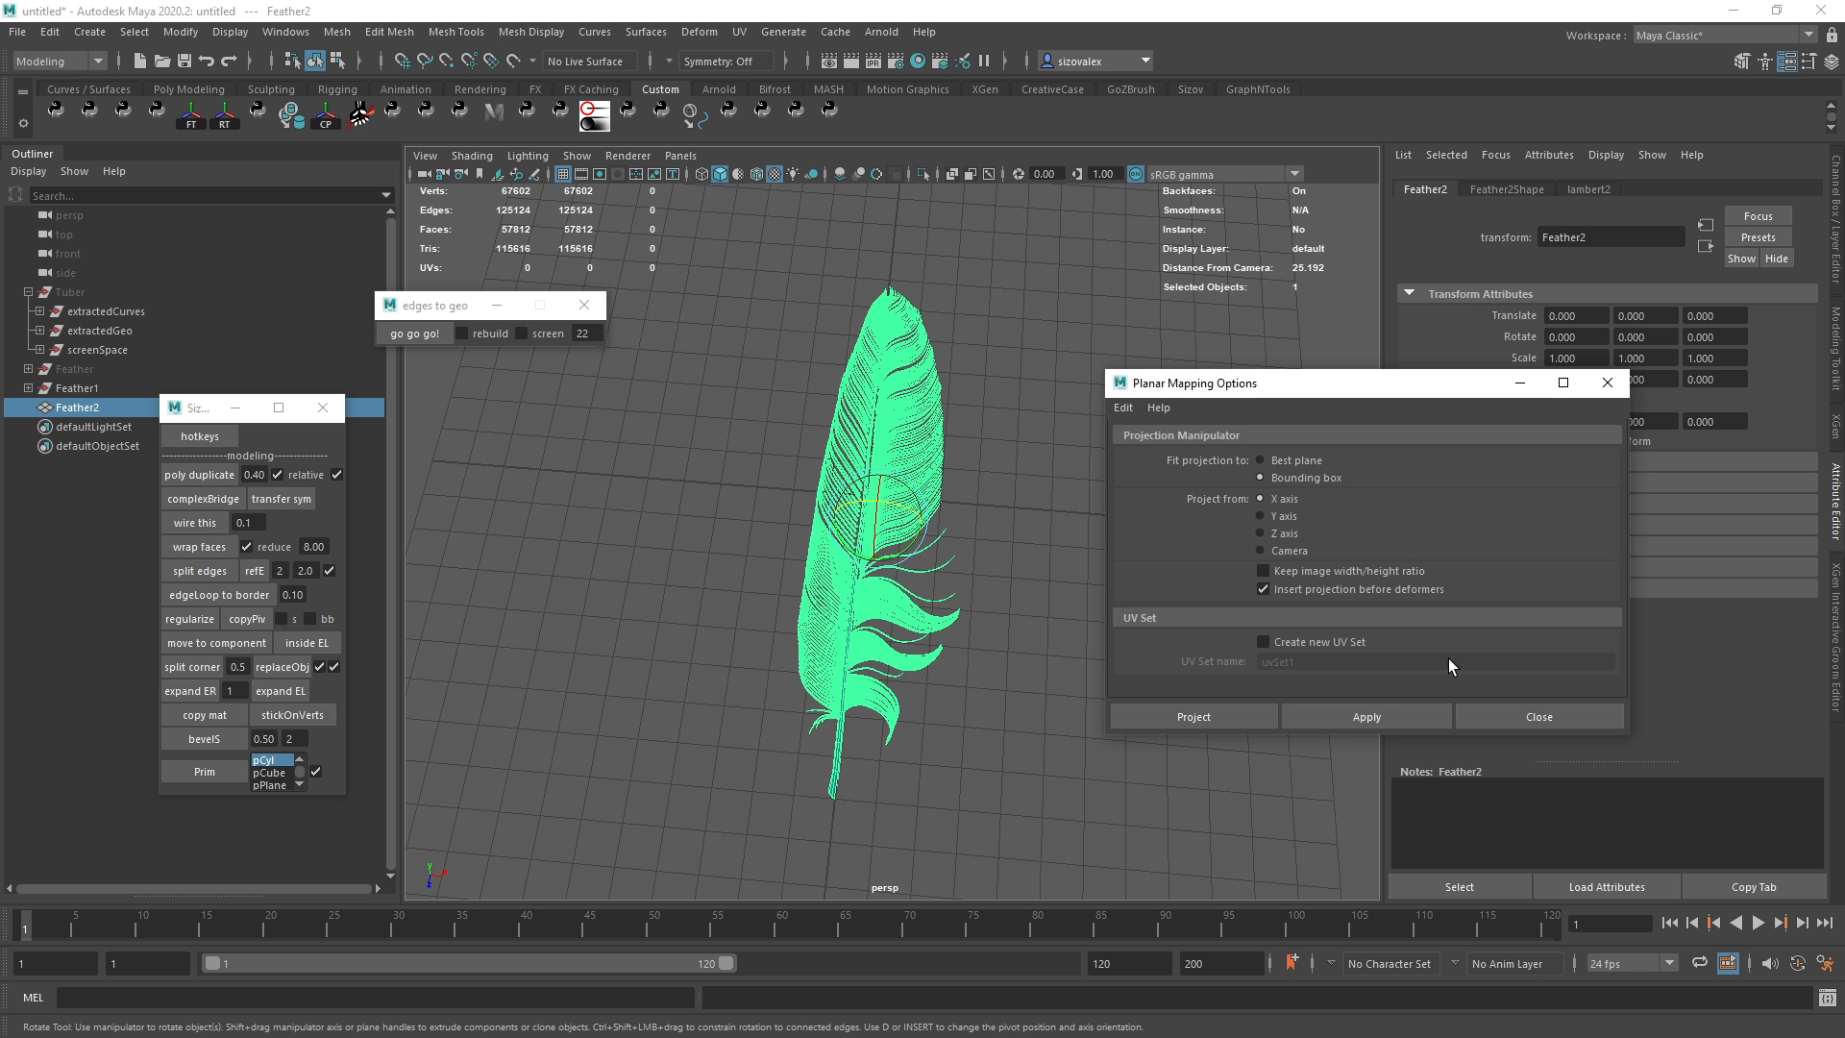
pyautogui.click(1382, 717)
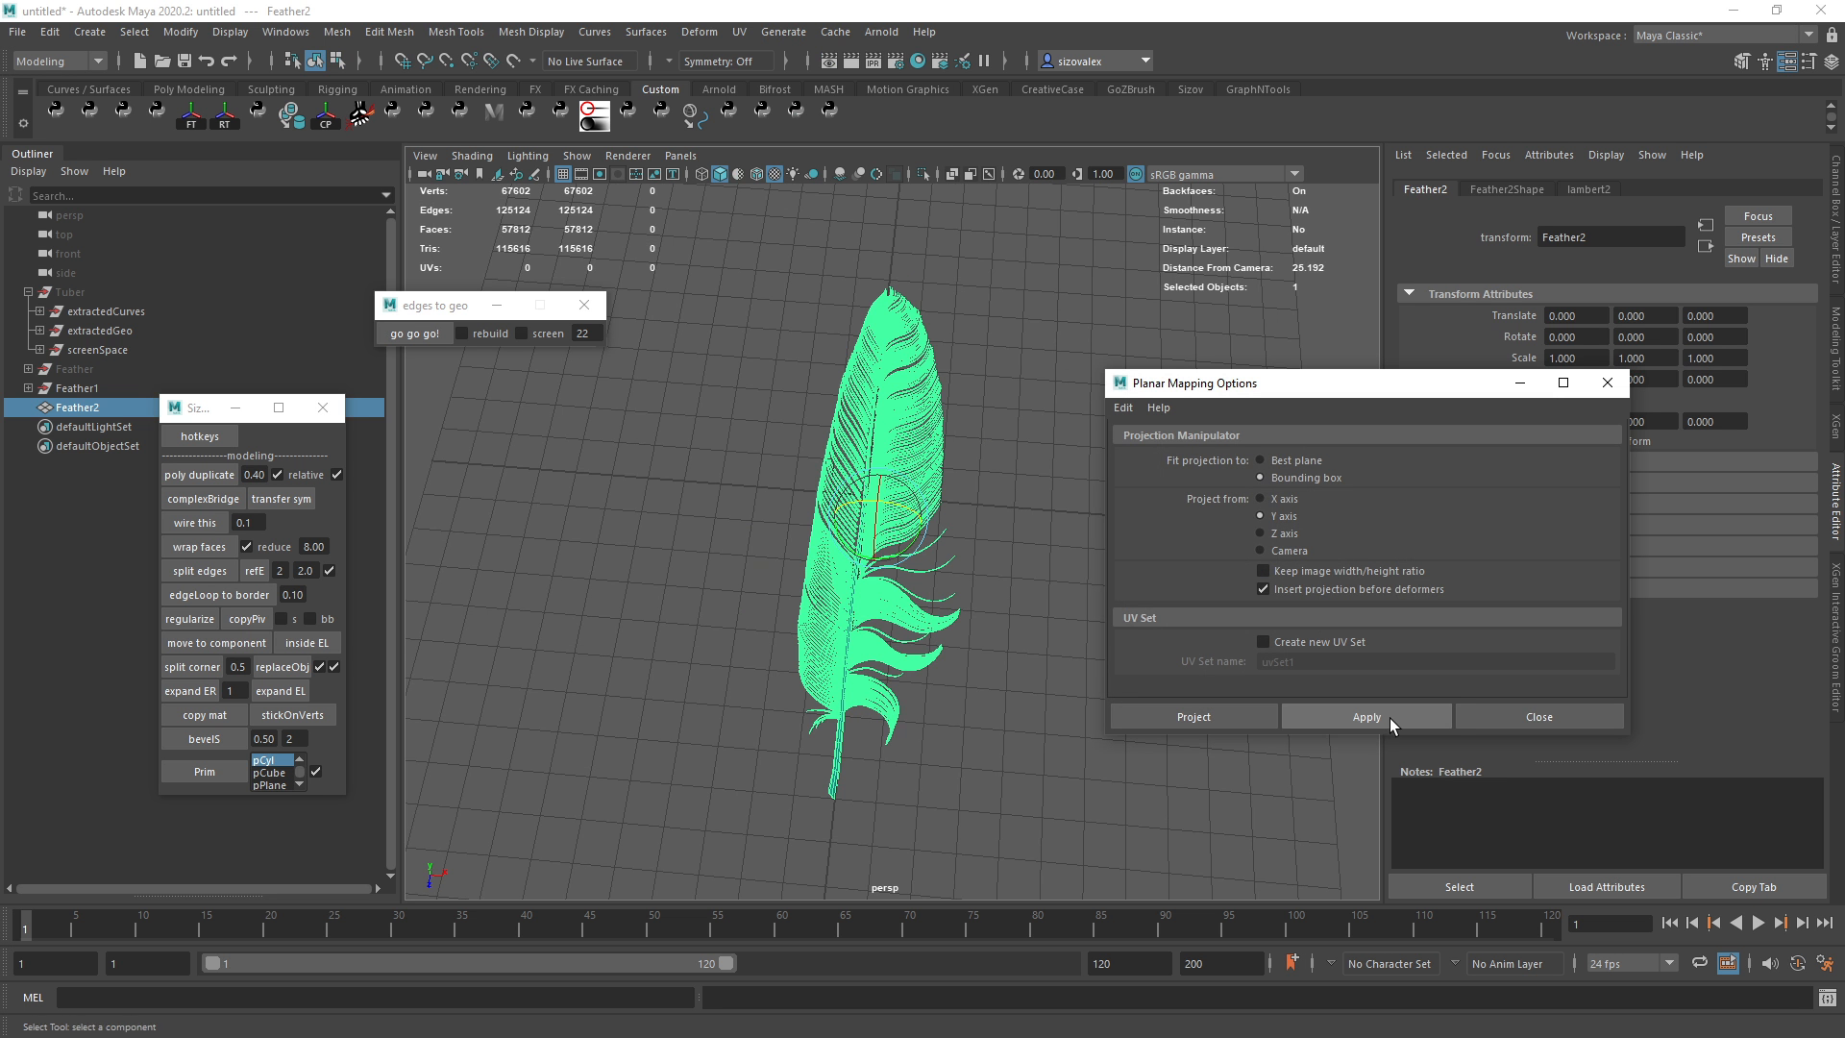
pyautogui.click(739, 32)
pyautogui.click(779, 60)
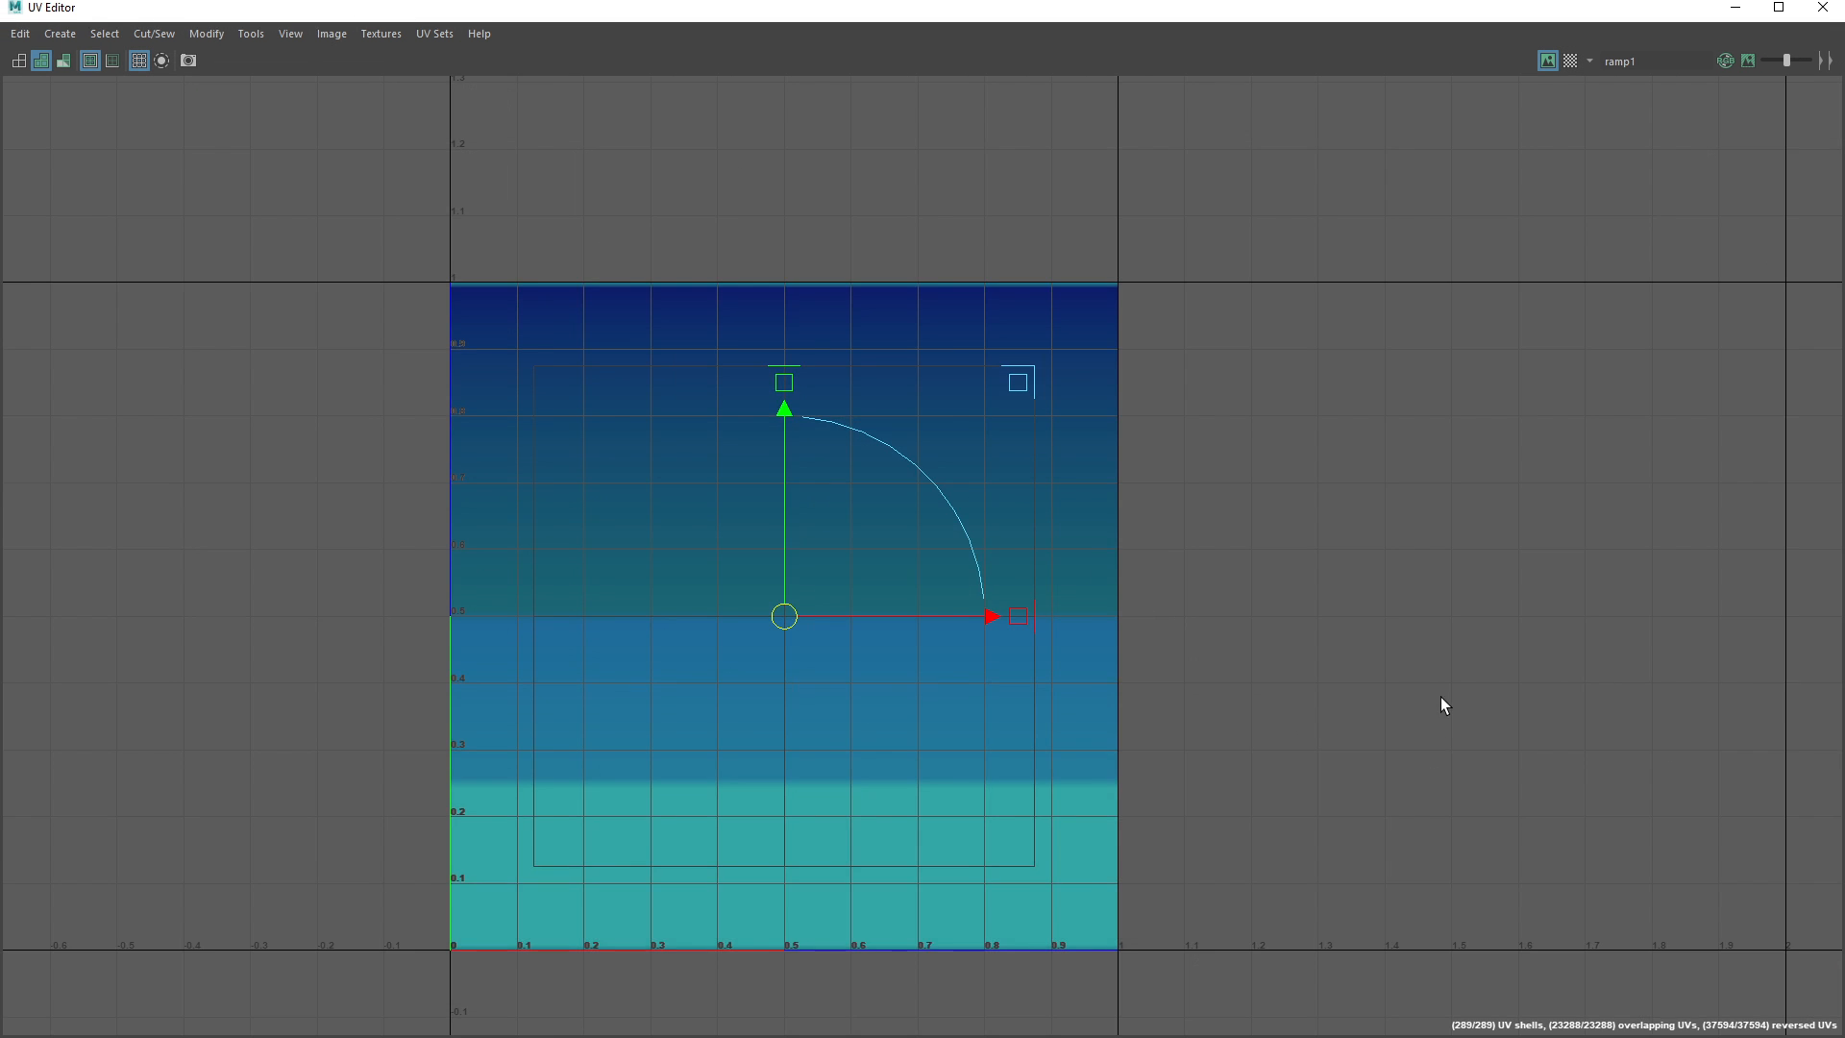
pyautogui.scroll(-1, 1440, 696)
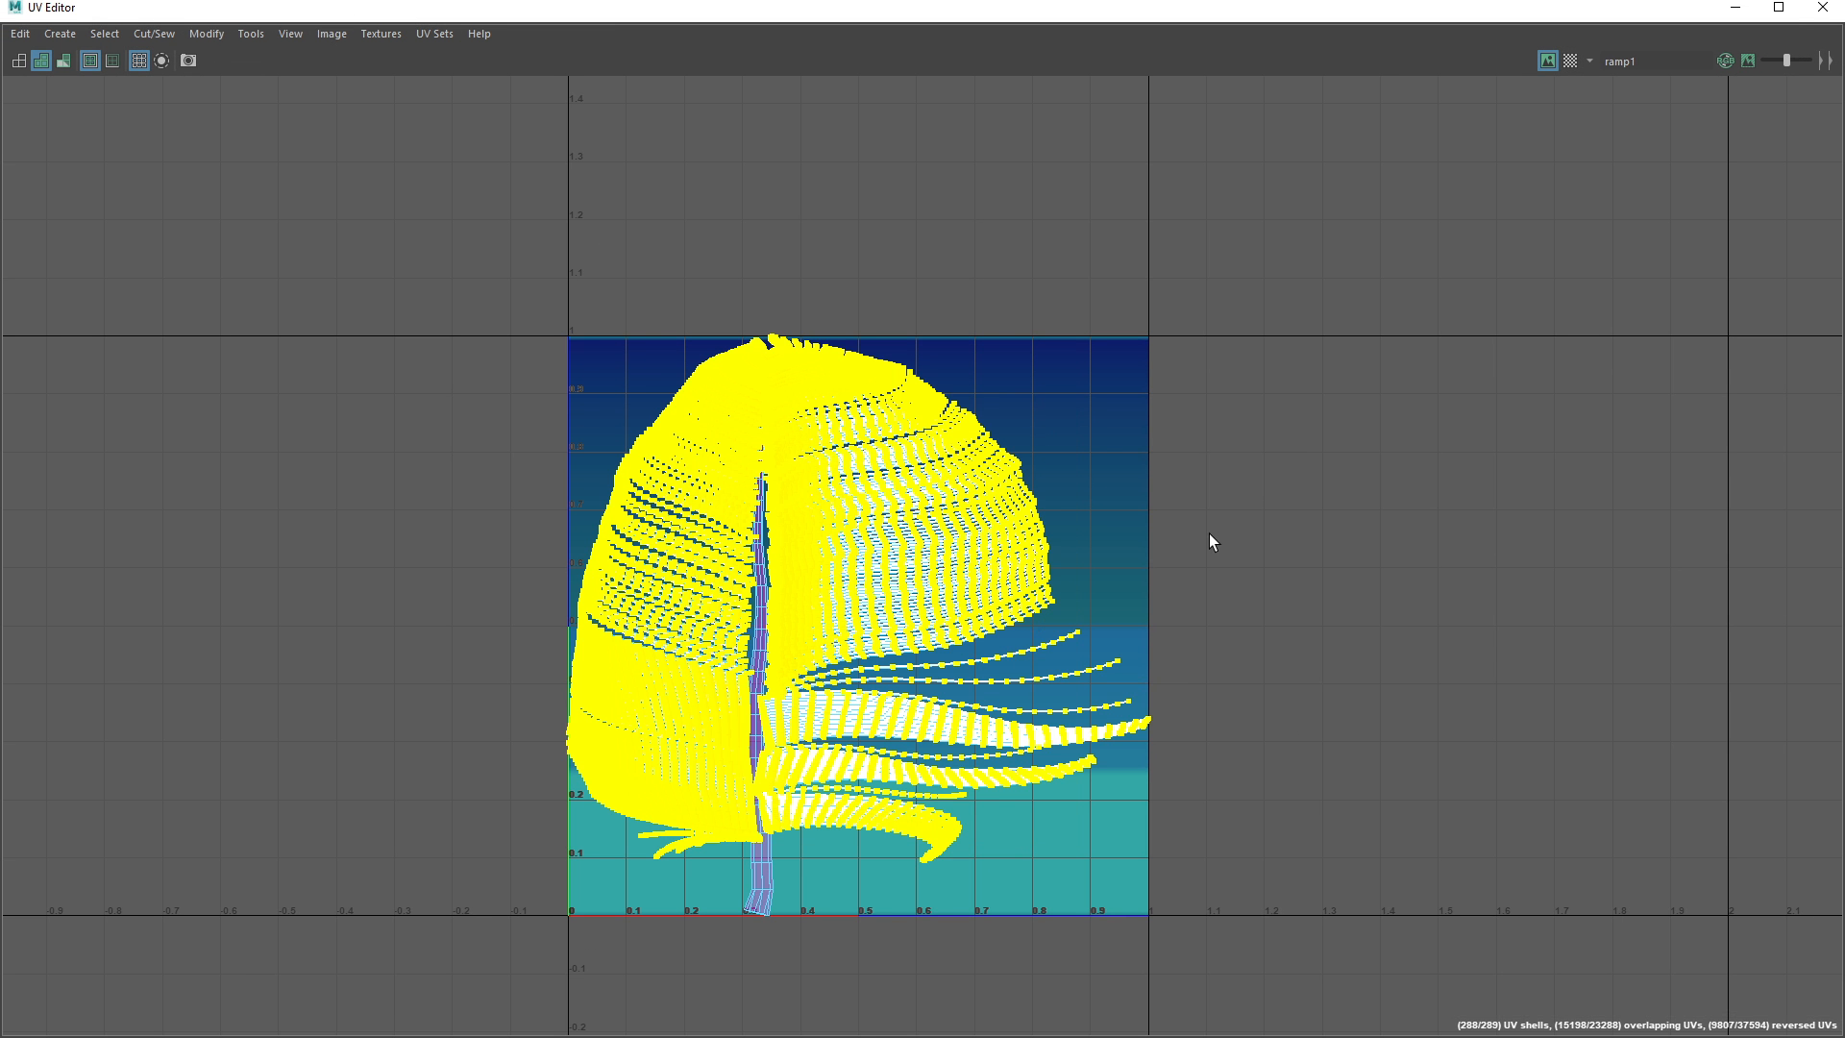
pyautogui.click(1823, 8)
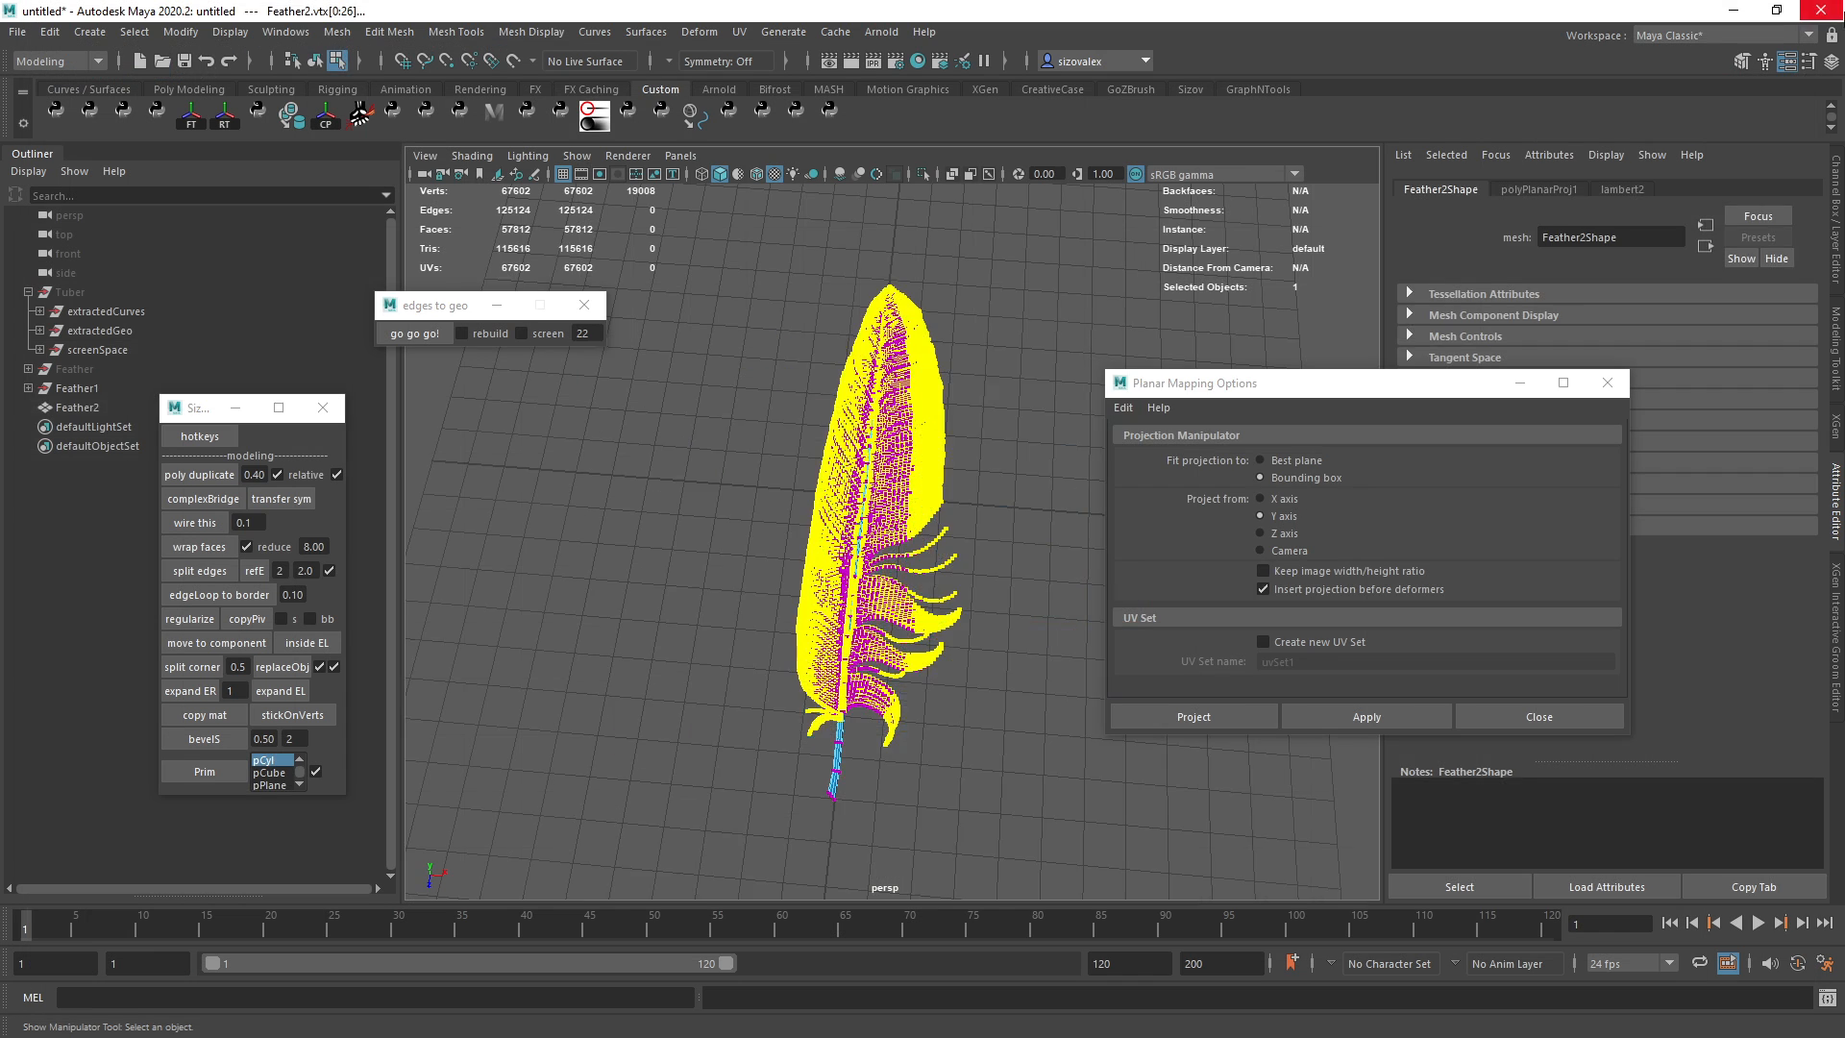
# Return to object mode, clear the feather selection and close the planar mapping options.
pyautogui.scroll(2, 945, 413)
pyautogui.press('F8')
pyautogui.click(1021, 465)
pyautogui.scroll(6, 1029, 533)
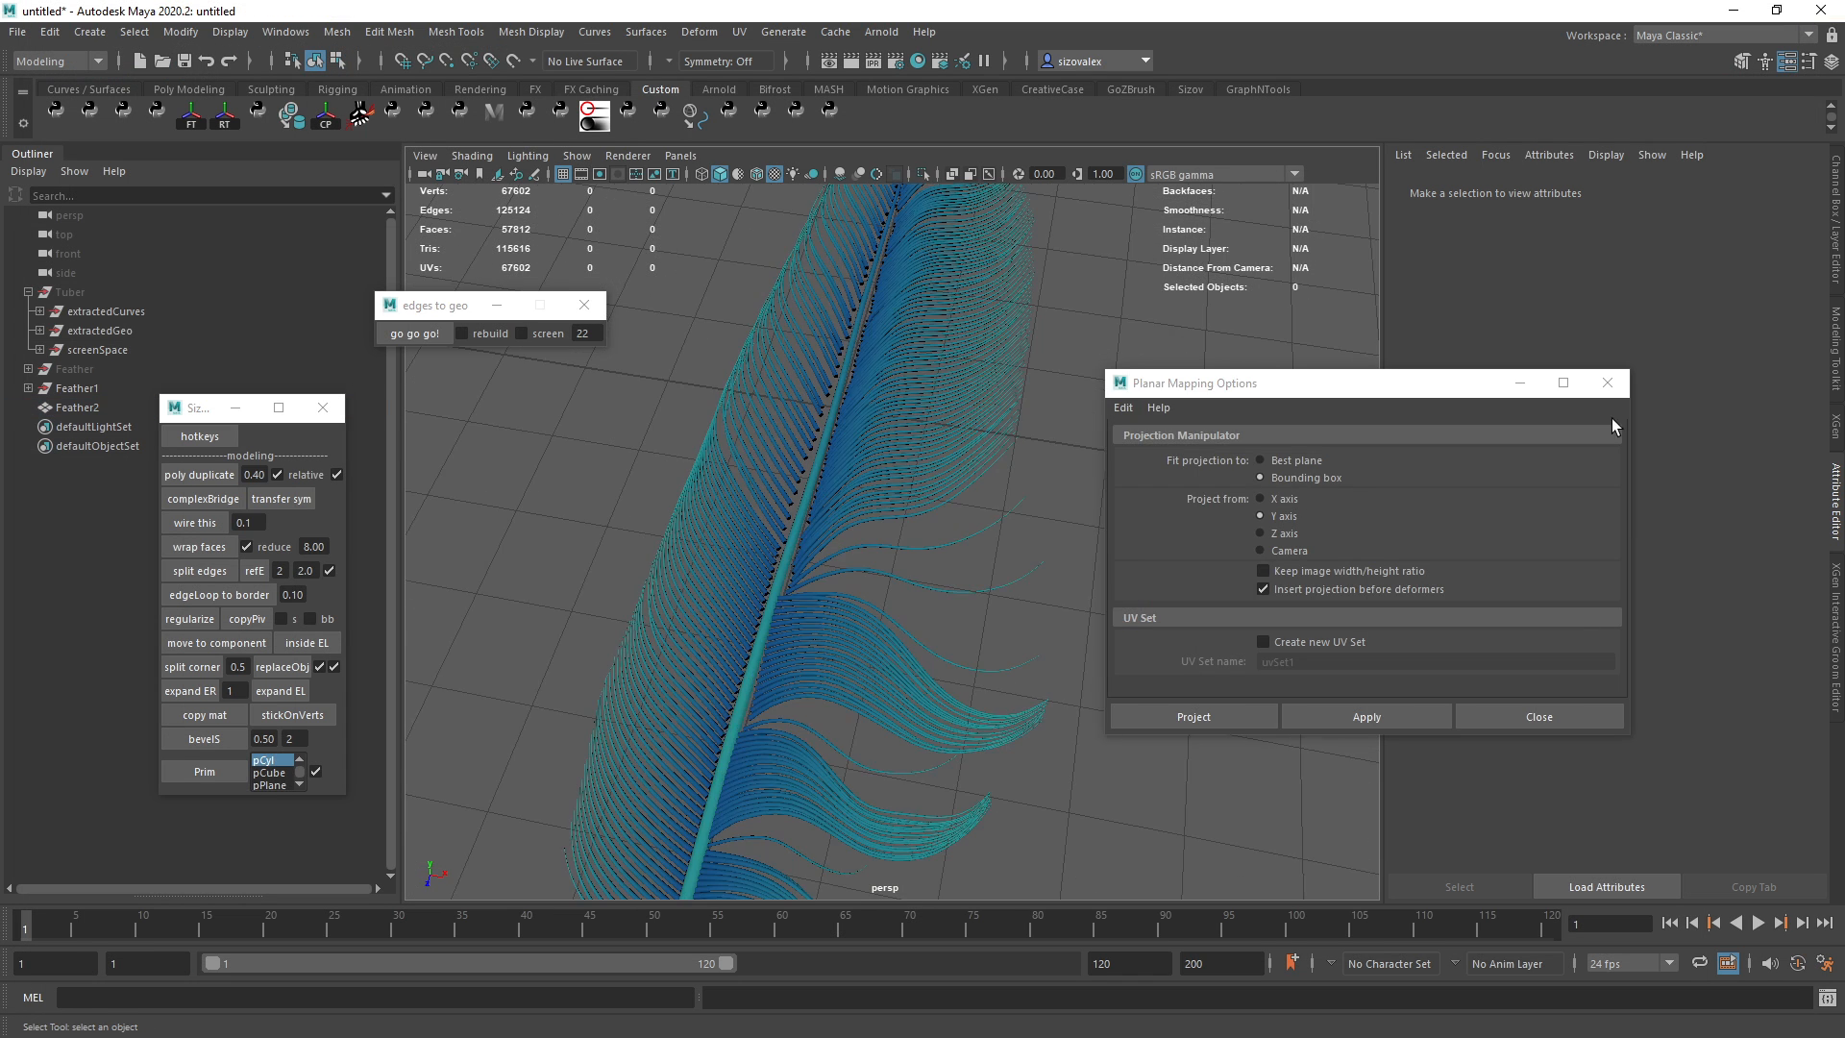
pyautogui.click(1593, 388)
# Examine the ramp coloring along the shaft and barbs of the combined feather from several angles.
pyautogui.keyDown('alt'); pyautogui.moveTo(663, 480); pyautogui.dragTo(1009, 721); pyautogui.keyUp('alt')
pyautogui.keyDown('alt'); pyautogui.moveTo(908, 715); pyautogui.dragTo(842, 573, button='right'); pyautogui.keyUp('alt')
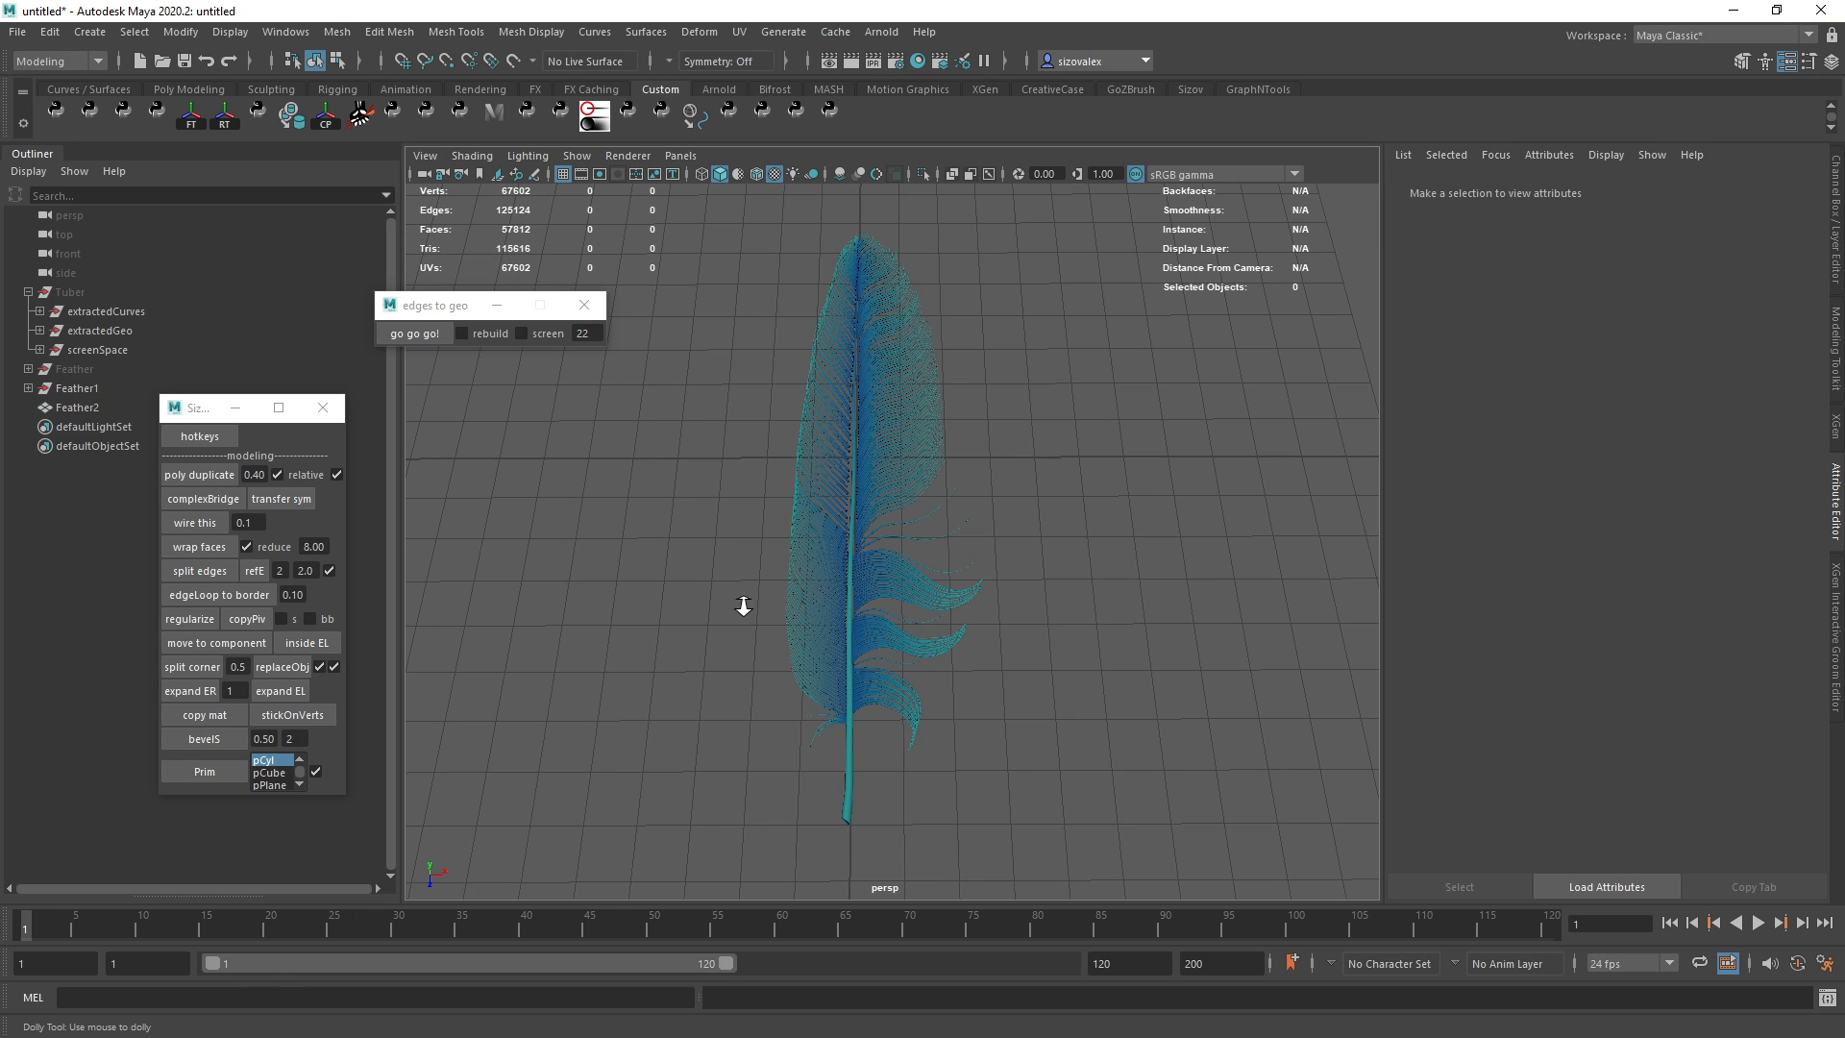
pyautogui.keyDown('alt'); pyautogui.moveTo(741, 605); pyautogui.dragTo(870, 624, button='right'); pyautogui.keyUp('alt')
pyautogui.keyDown('alt'); pyautogui.moveTo(836, 417); pyautogui.dragTo(819, 522, button='middle'); pyautogui.keyUp('alt')
pyautogui.keyDown('alt'); pyautogui.moveTo(815, 493); pyautogui.dragTo(729, 469, button='right'); pyautogui.keyUp('alt')
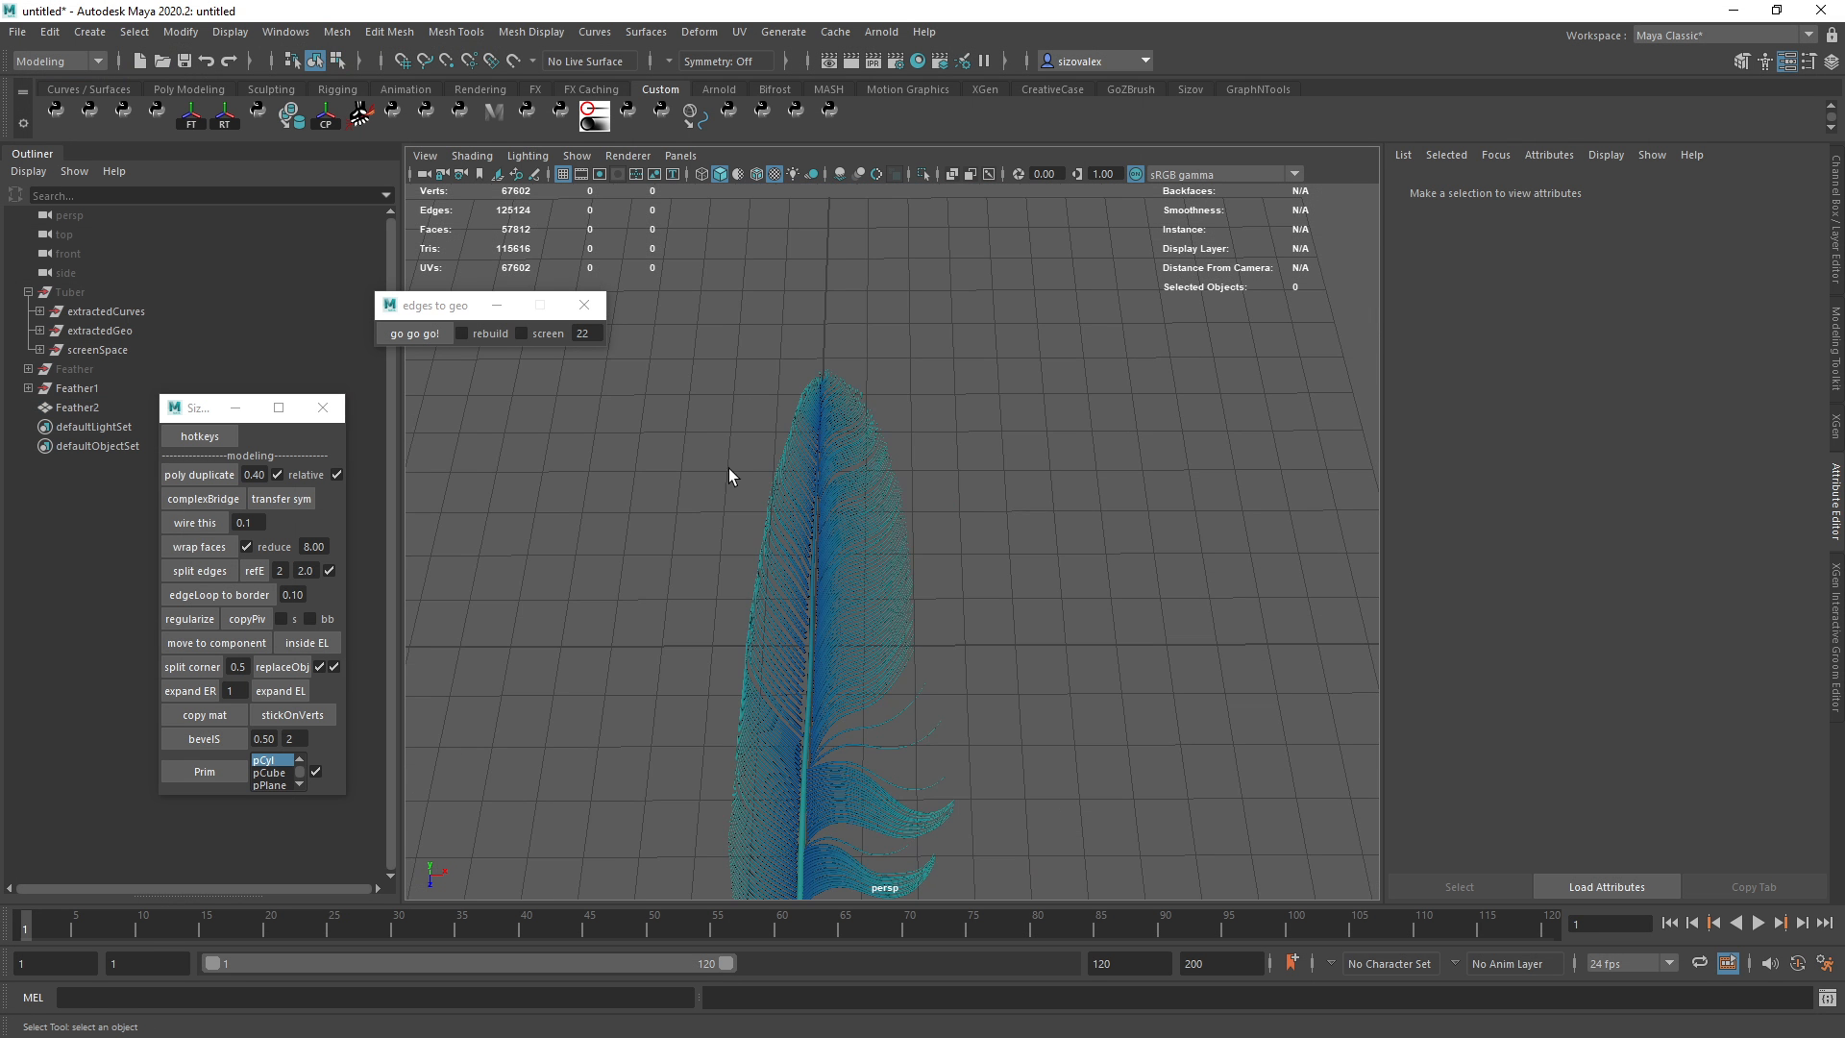
pyautogui.scroll(4, 911, 575)
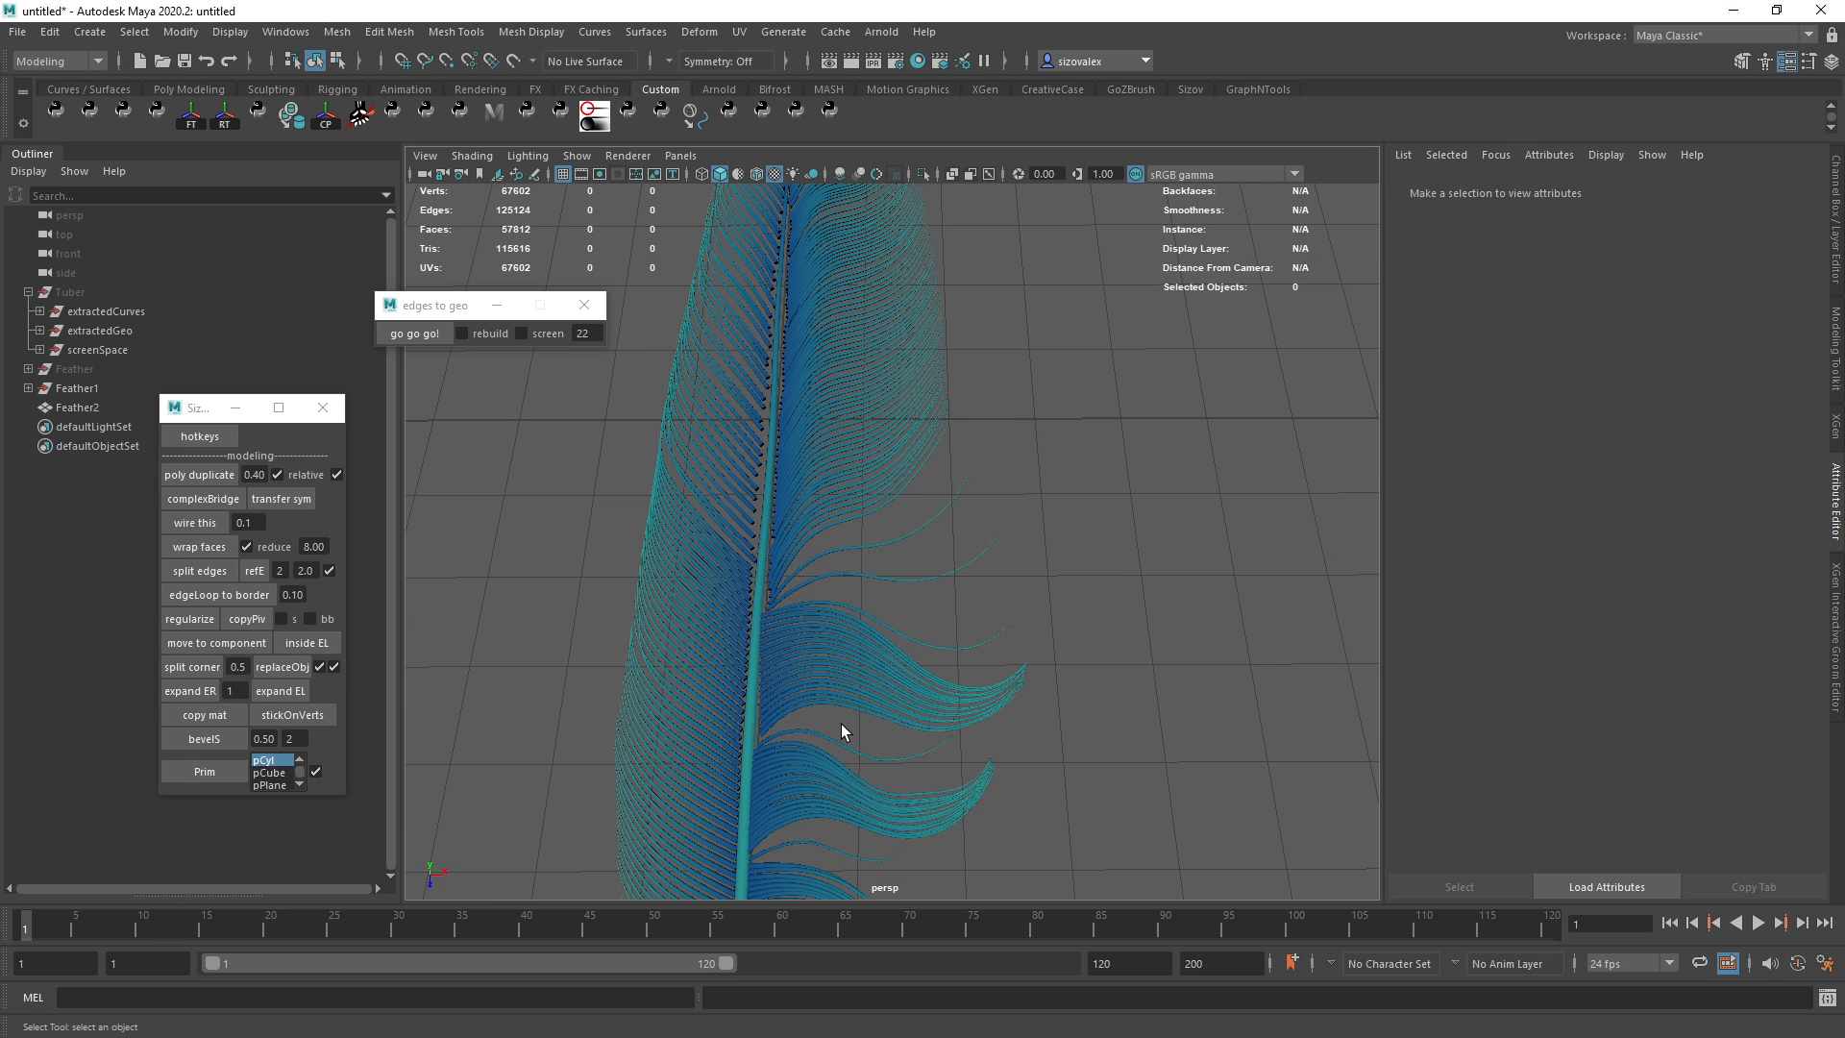
pyautogui.keyDown('alt'); pyautogui.moveTo(839, 724); pyautogui.dragTo(826, 592); pyautogui.keyUp('alt')
pyautogui.keyDown('alt'); pyautogui.moveTo(786, 701); pyautogui.dragTo(812, 510); pyautogui.keyUp('alt')
pyautogui.keyDown('alt'); pyautogui.moveTo(851, 446); pyautogui.dragTo(870, 422); pyautogui.keyUp('alt')
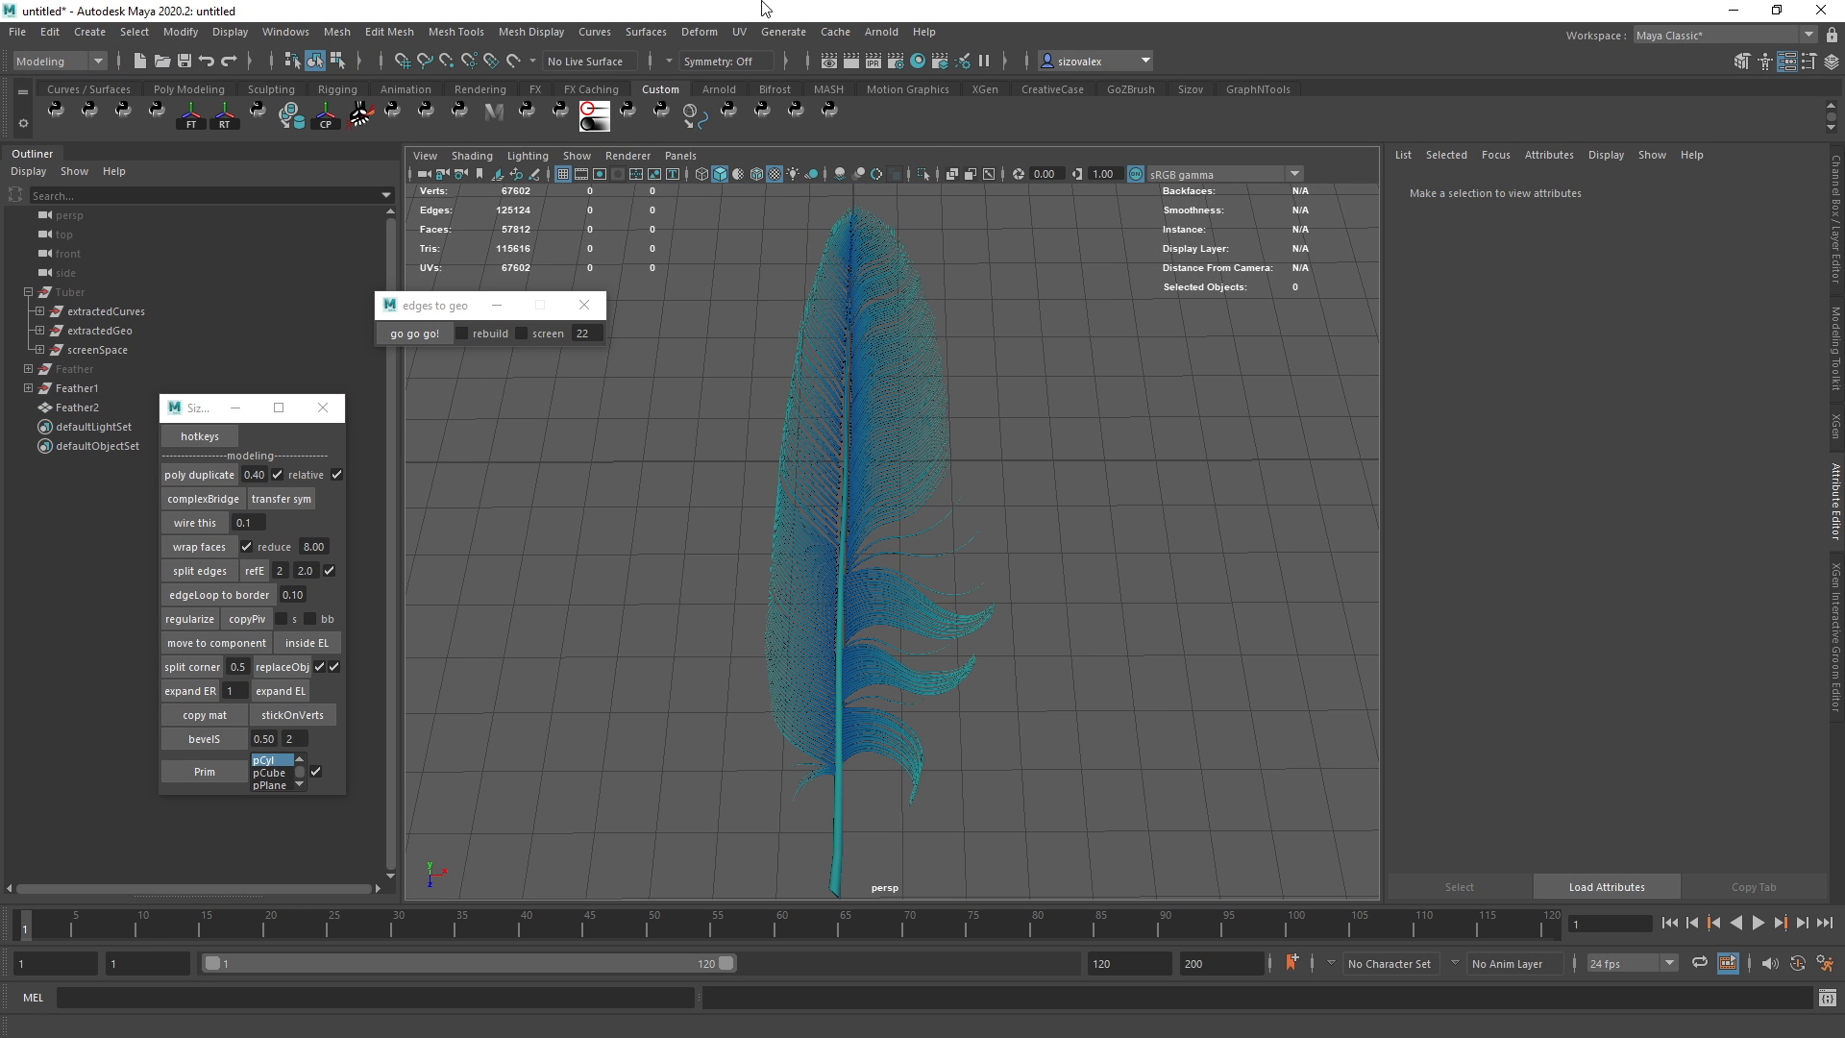
# Display the combined feather's UVs in the maximized UV Editor and examine the planar layout over the ramp texture.
pyautogui.click(740, 32)
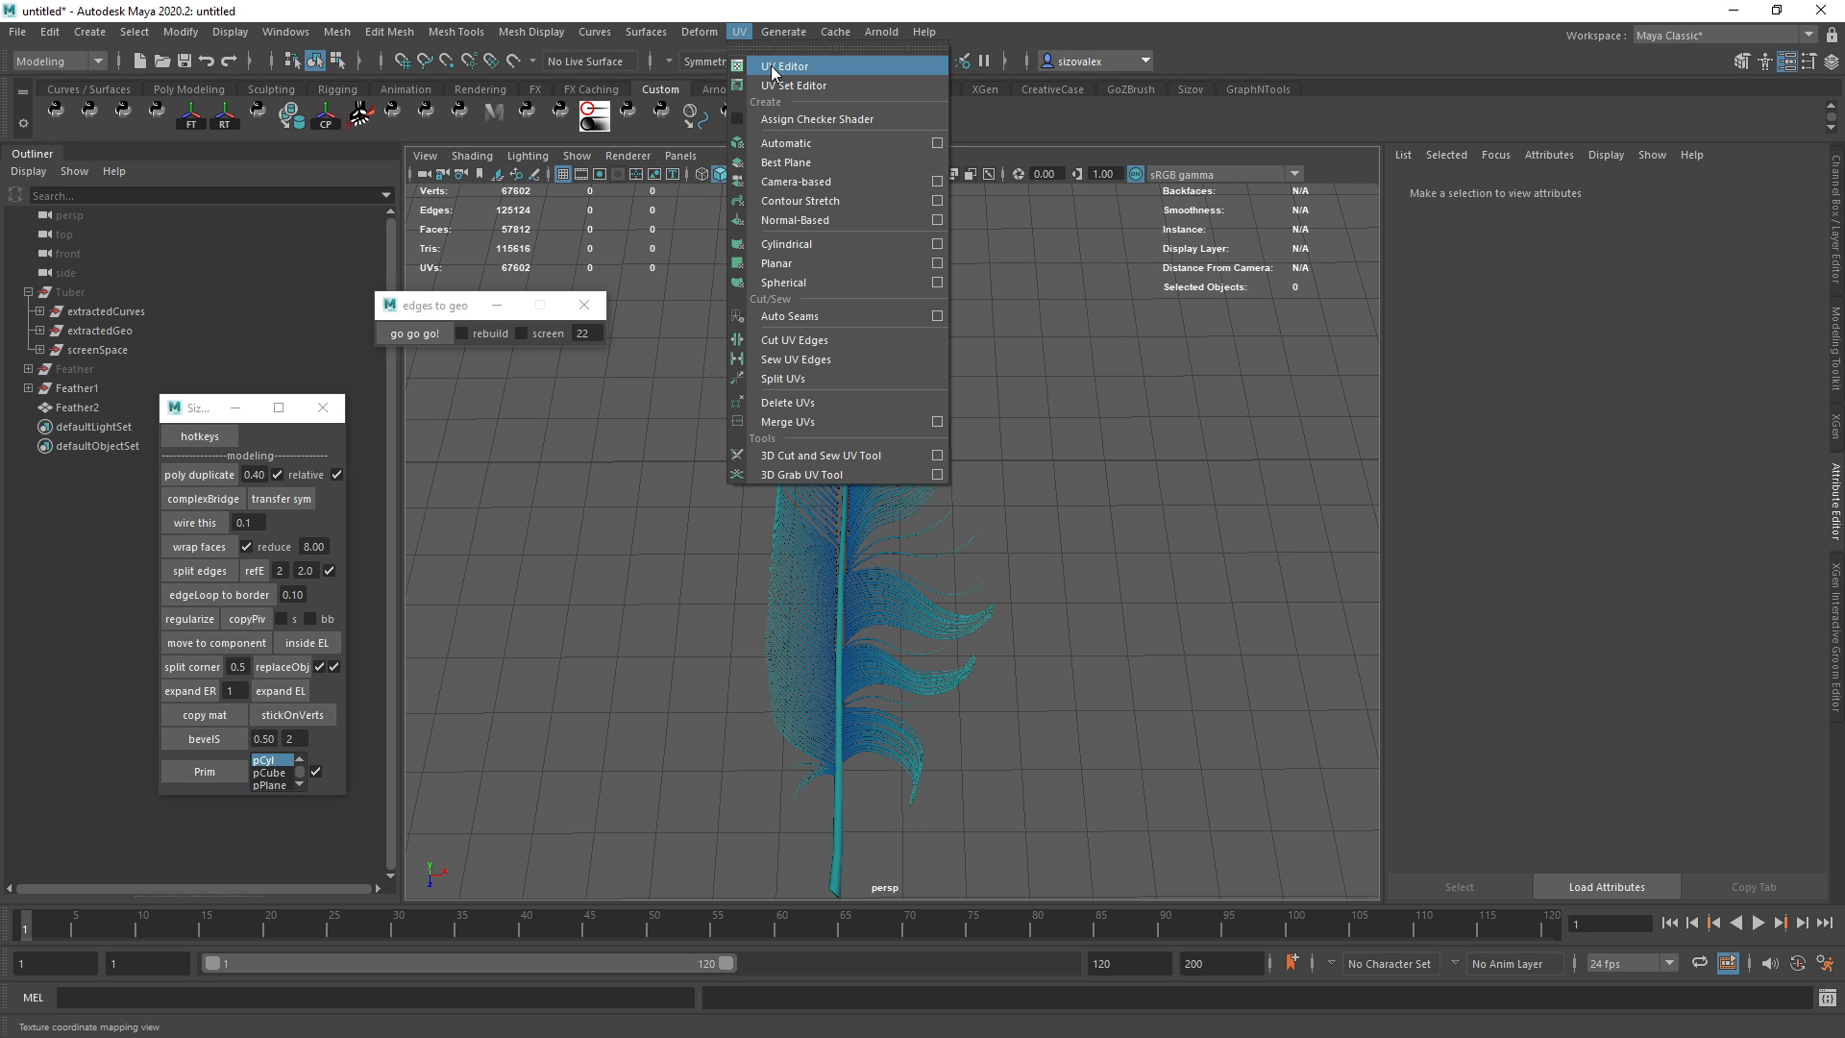
pyautogui.click(832, 72)
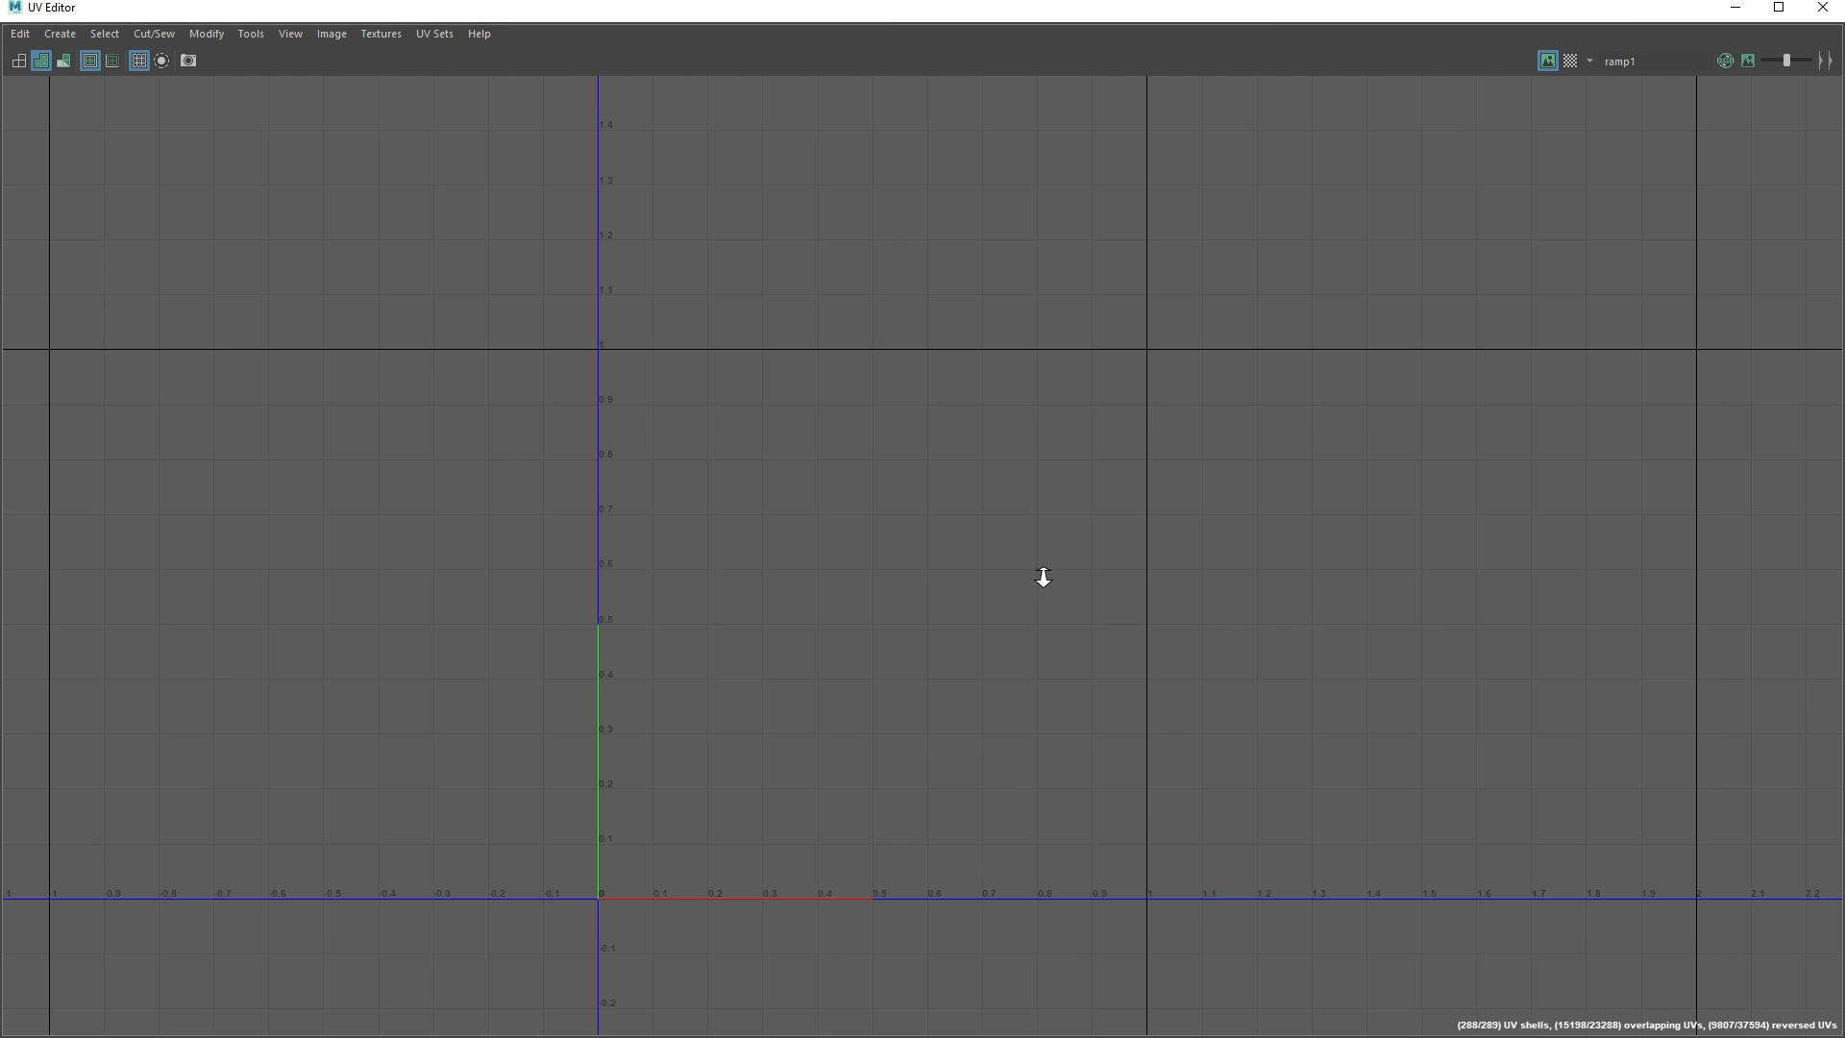
pyautogui.doubleClick(1621, 14)
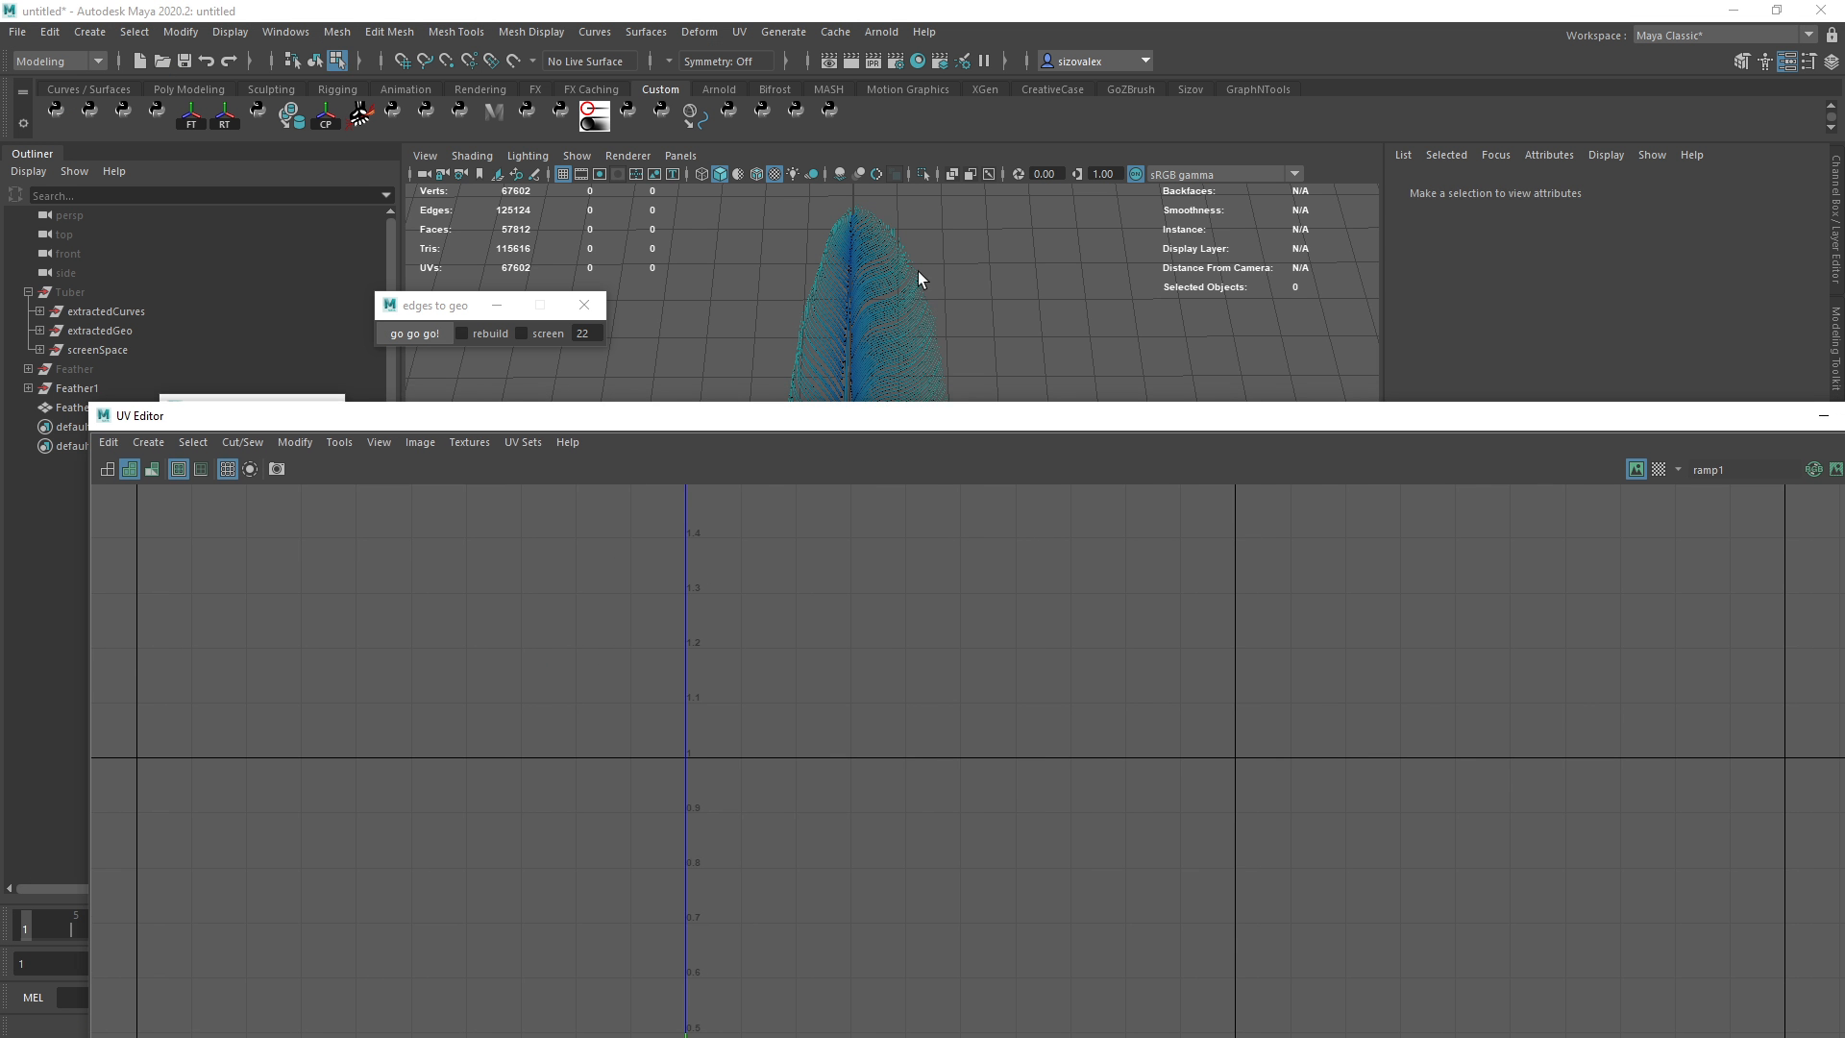
pyautogui.press('F8')
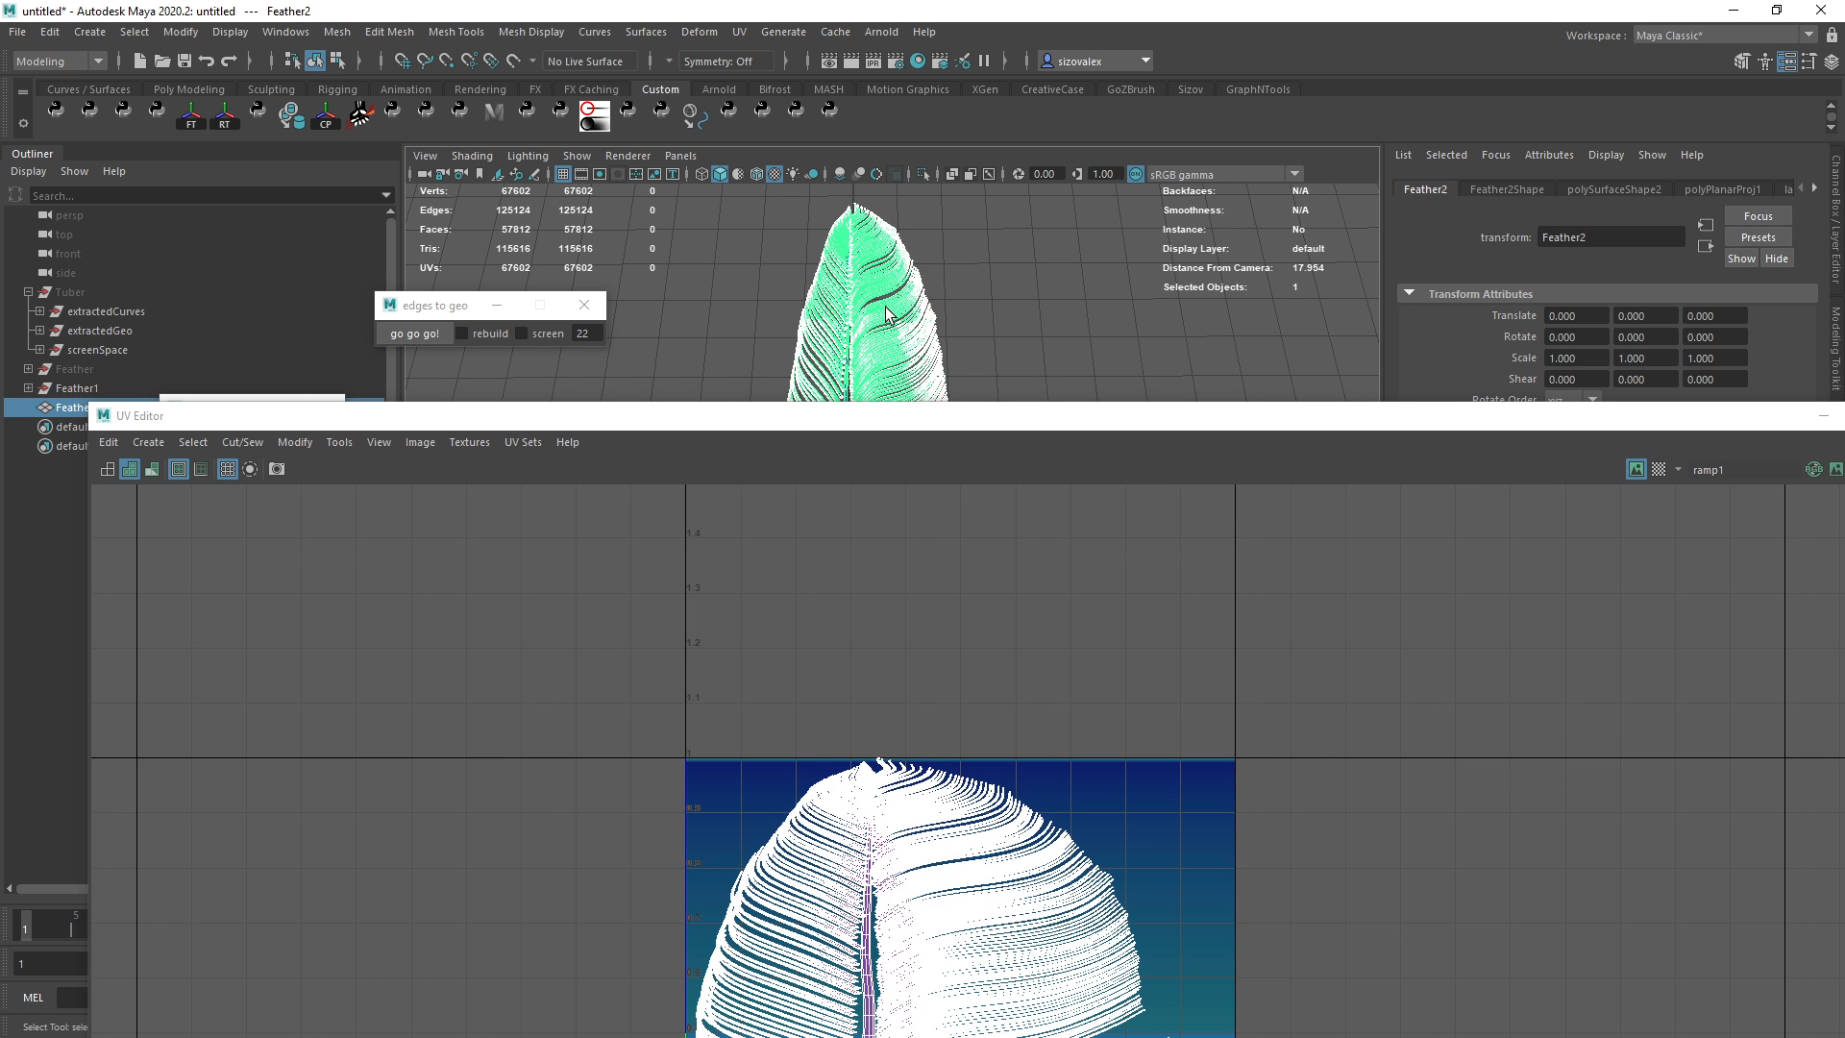
pyautogui.moveTo(995, 426); pyautogui.dragTo(970, 309)
pyautogui.doubleClick(970, 310)
pyautogui.keyDown('alt'); pyautogui.moveTo(951, 563); pyautogui.dragTo(909, 615, button='right'); pyautogui.keyUp('alt')
pyautogui.keyDown('alt'); pyautogui.moveTo(908, 615); pyautogui.dragTo(946, 502, button='middle'); pyautogui.keyUp('alt')
pyautogui.keyDown('alt'); pyautogui.moveTo(946, 502); pyautogui.dragTo(1048, 567, button='right'); pyautogui.keyUp('alt')
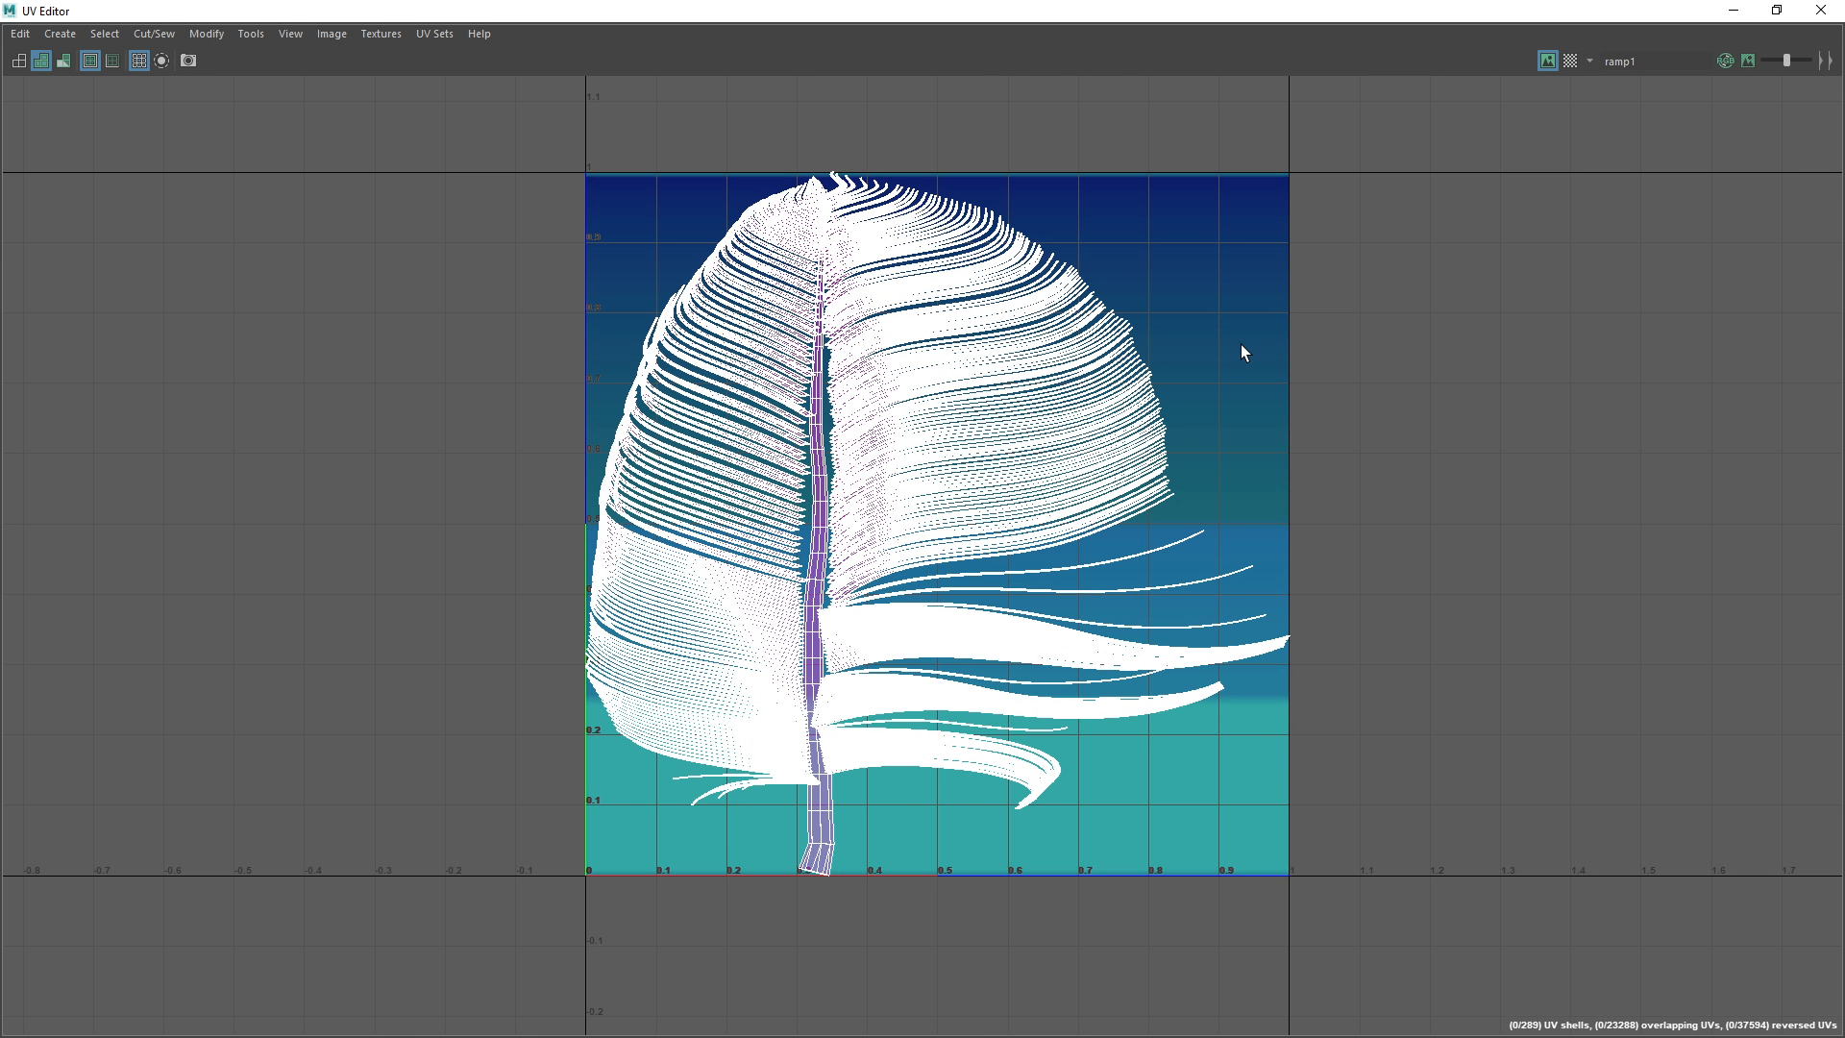
# Hide the UV Editor, deselect the feather and inspect the colored mesh from different angles and distances.
pyautogui.click(1740, 16)
pyautogui.click(1031, 505)
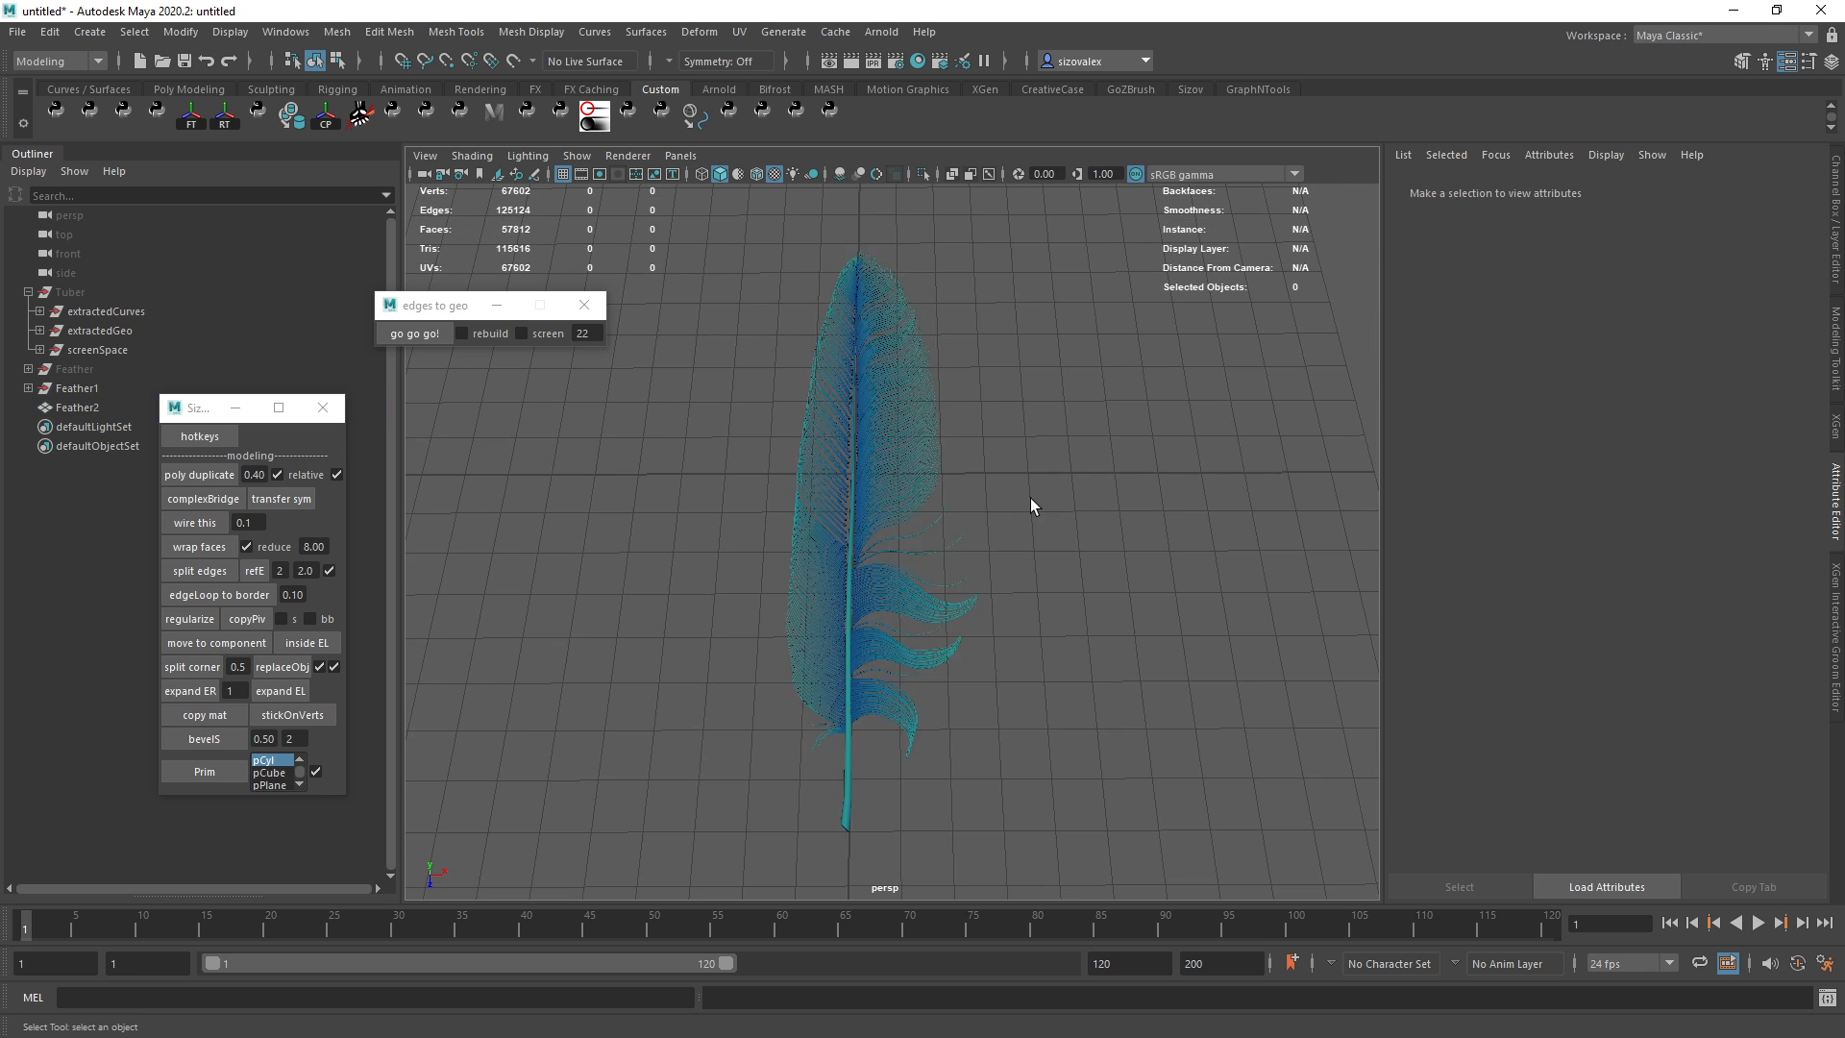
pyautogui.keyDown('alt'); pyautogui.moveTo(1031, 505); pyautogui.dragTo(1081, 492); pyautogui.keyUp('alt')
pyautogui.keyDown('alt'); pyautogui.moveTo(1073, 556); pyautogui.dragTo(1018, 577, button='right'); pyautogui.keyUp('alt')
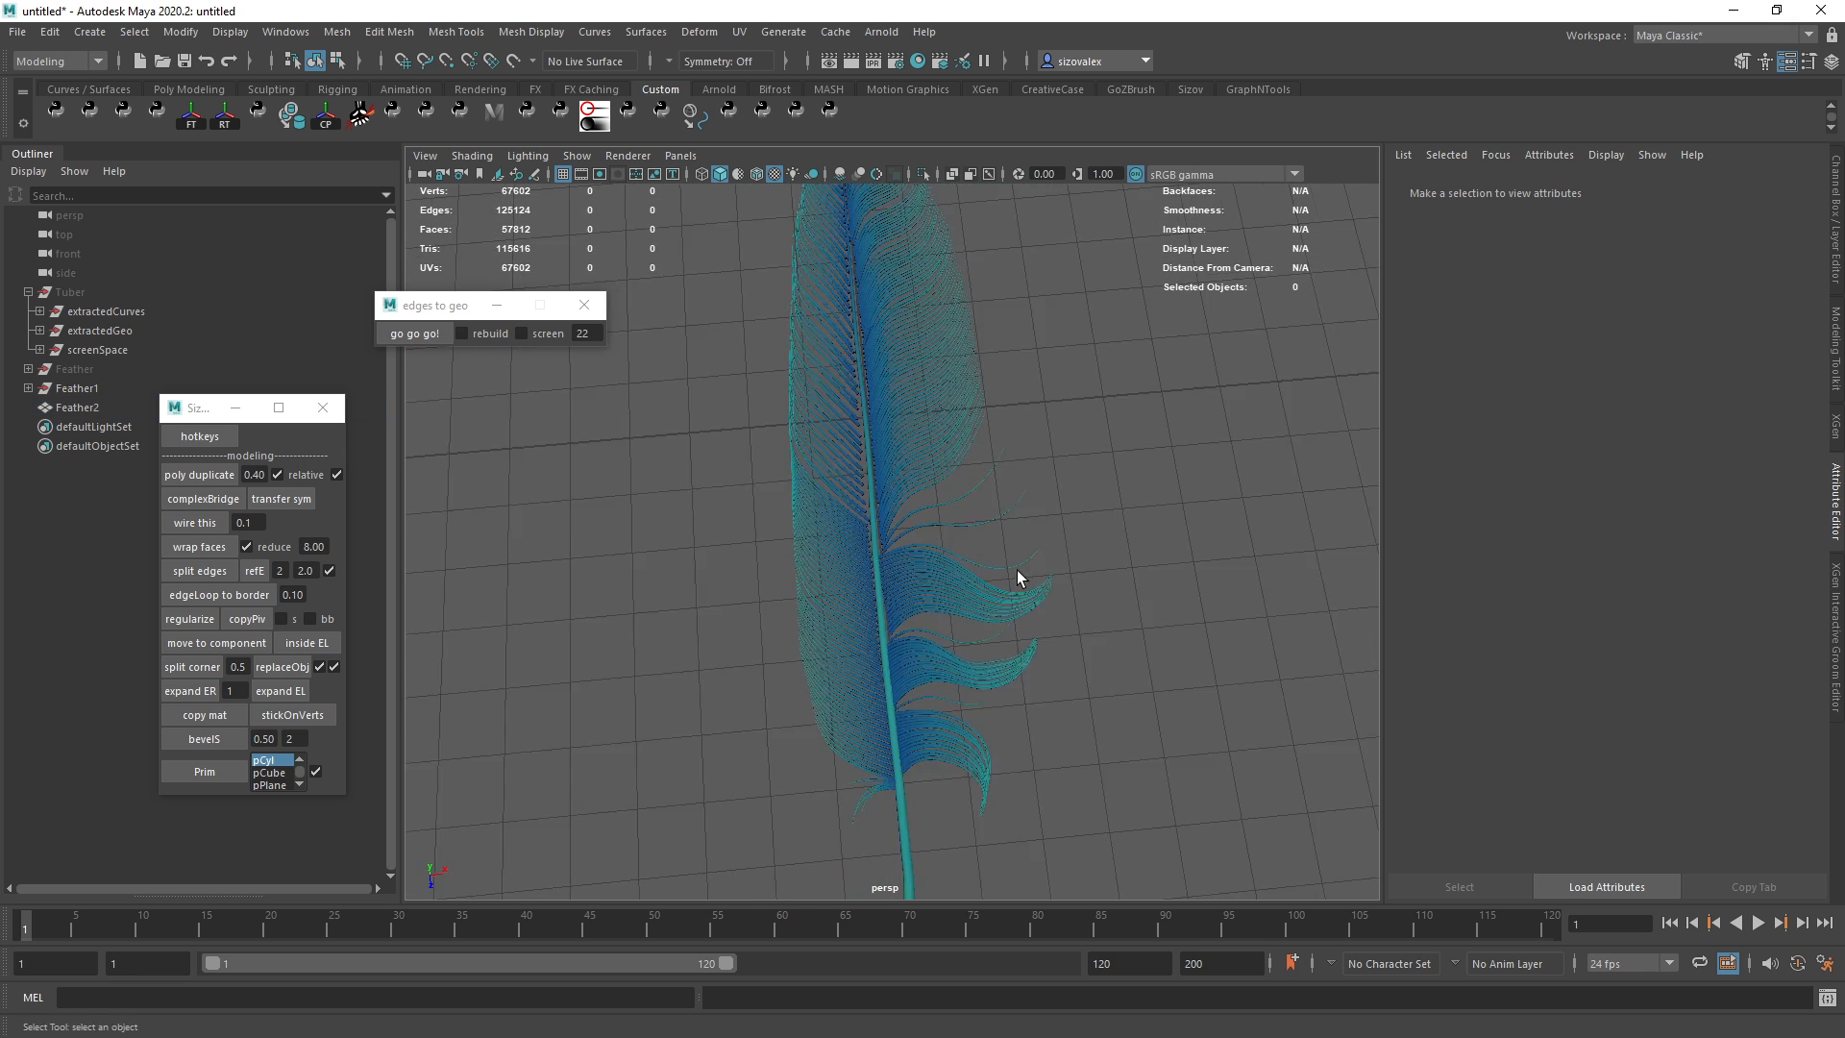
pyautogui.keyDown('alt'); pyautogui.moveTo(1017, 576); pyautogui.dragTo(926, 585); pyautogui.keyUp('alt')
pyautogui.keyDown('alt'); pyautogui.moveTo(926, 585); pyautogui.dragTo(1162, 474, button='right'); pyautogui.keyUp('alt')
pyautogui.keyDown('alt'); pyautogui.moveTo(911, 348); pyautogui.dragTo(942, 605, button='middle'); pyautogui.keyUp('alt')
pyautogui.keyDown('alt'); pyautogui.moveTo(940, 603); pyautogui.dragTo(855, 557); pyautogui.keyUp('alt')
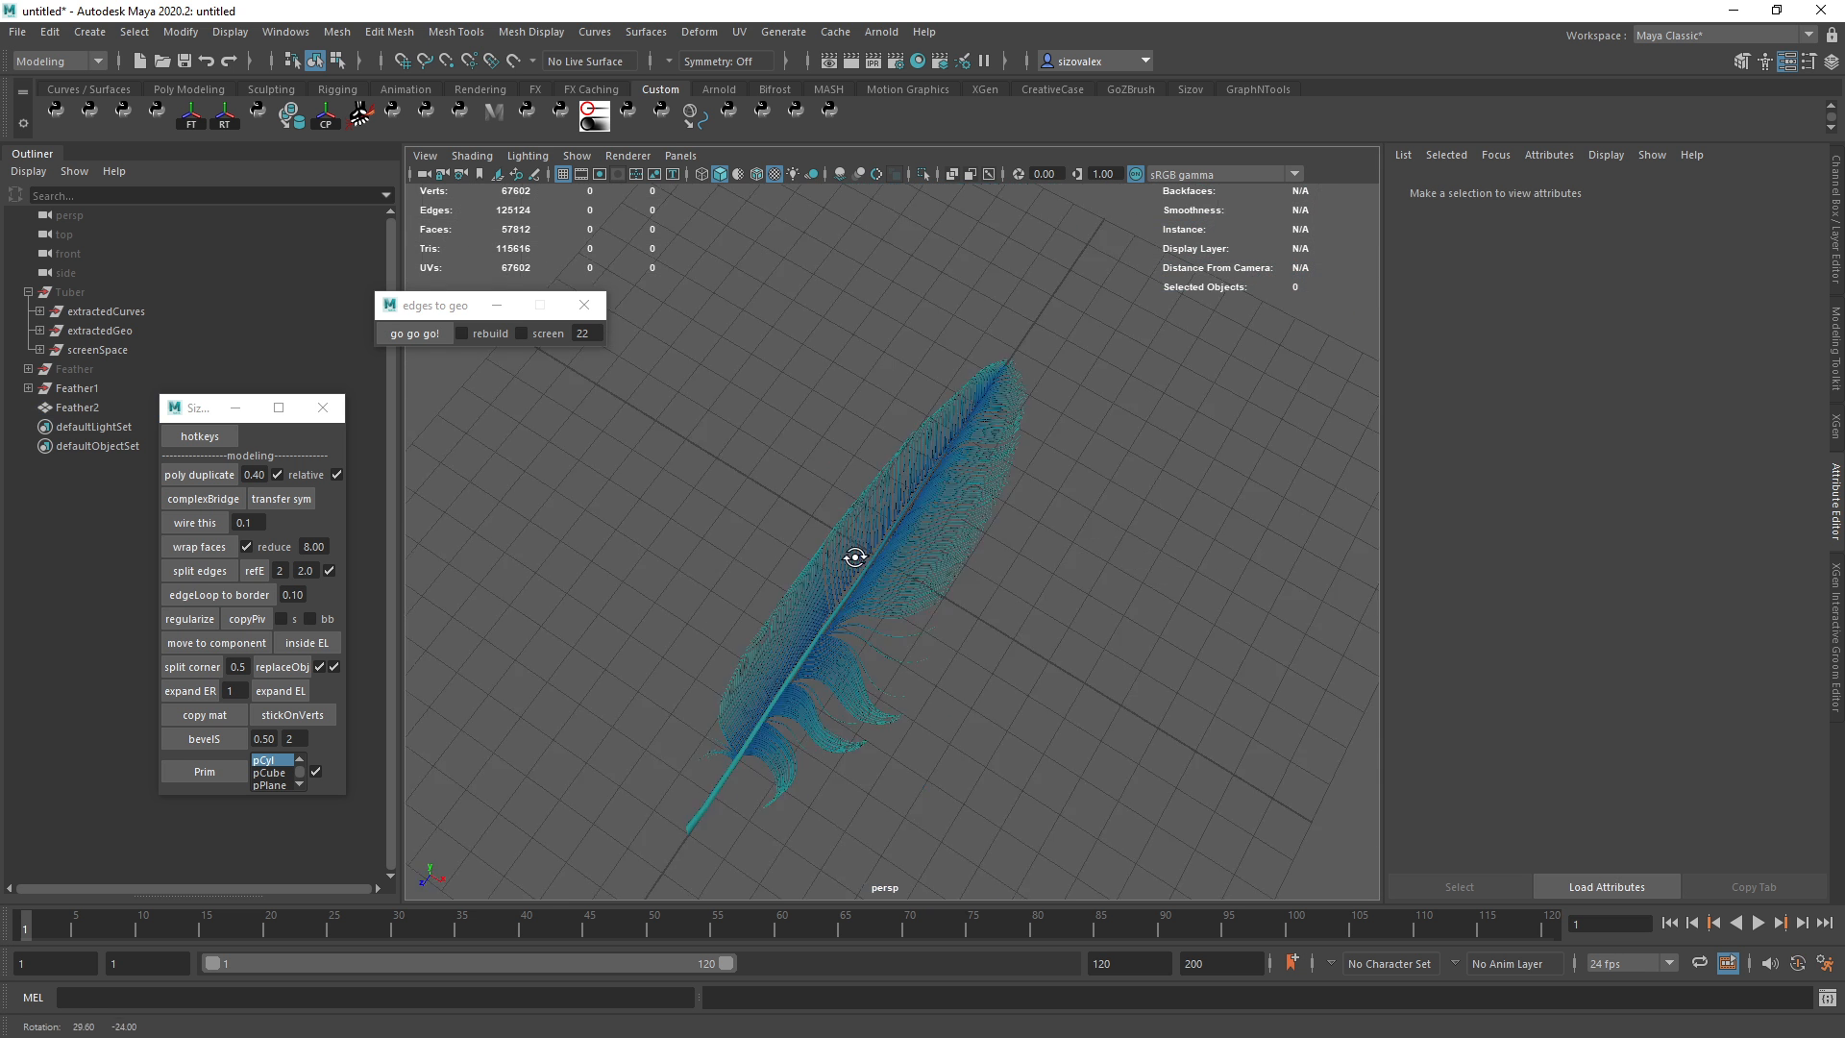